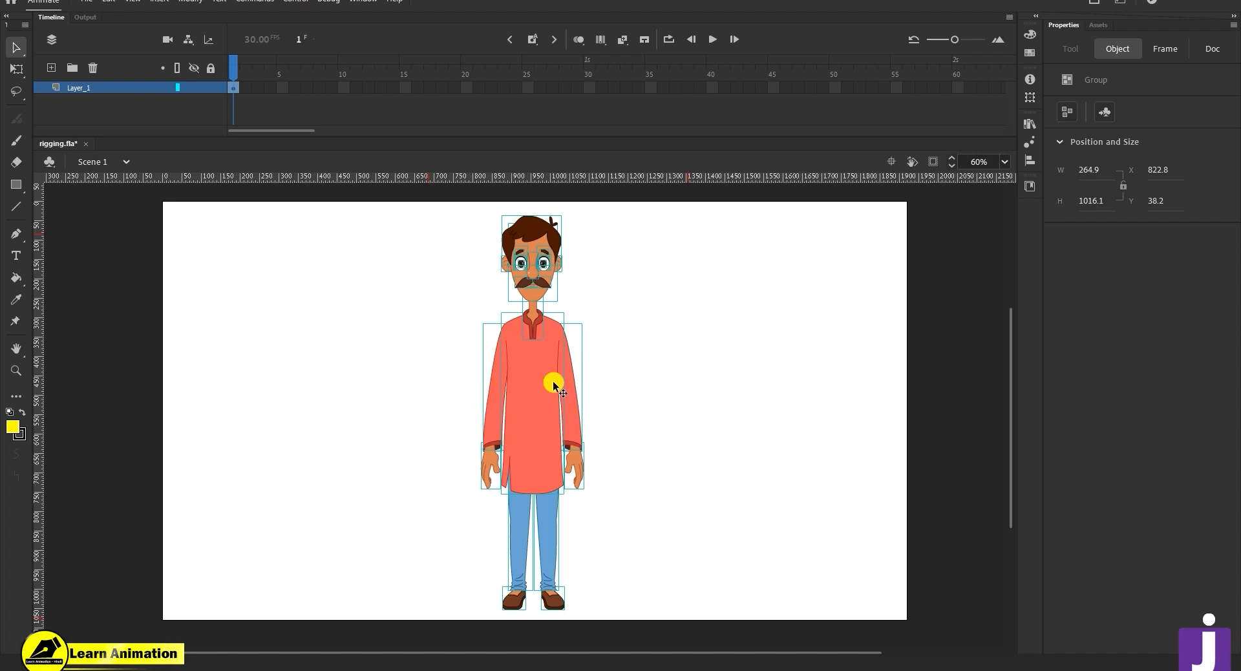
- Select the whole character and examine the separate groups of the face up close
{"action": "left_click", "coordinate": [282, 369]}
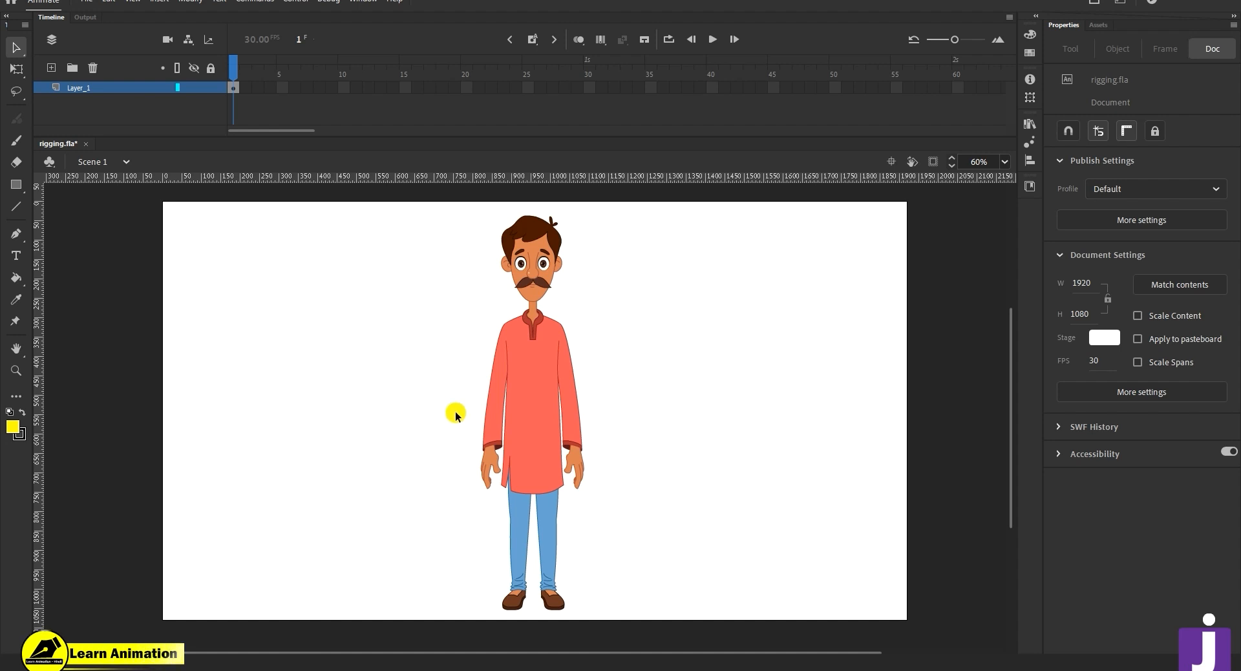
{"action": "left_click_drag", "start_coordinate": [448, 222], "coordinate": [624, 590]}
{"action": "key", "text": "z"}
{"action": "left_click", "coordinate": [569, 343]}
{"action": "left_click_drag", "start_coordinate": [565, 341], "coordinate": [625, 398]}
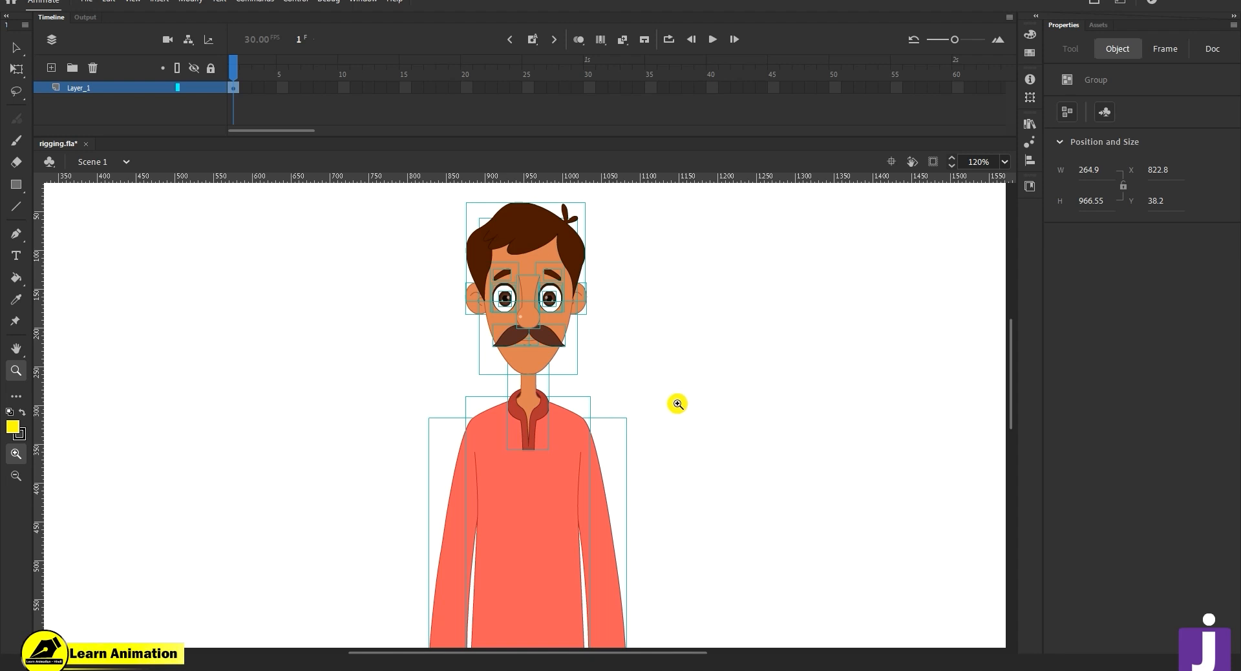
{"action": "left_click", "coordinate": [502, 368]}
{"action": "left_click", "coordinate": [527, 326]}
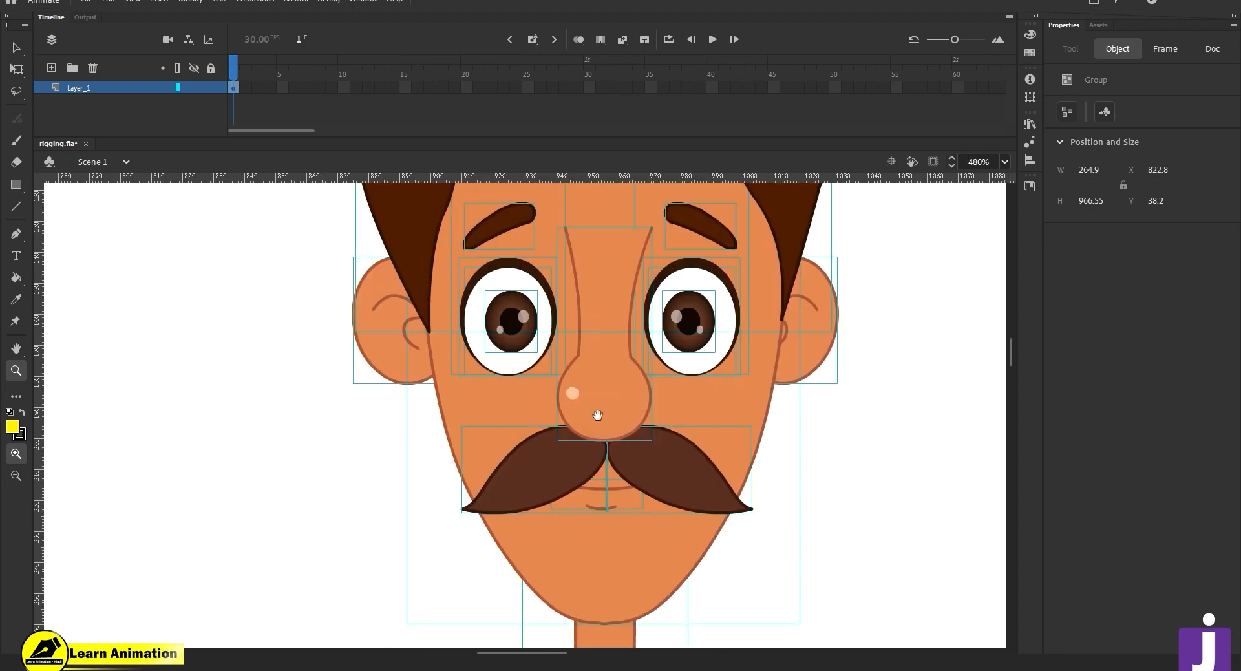
{"action": "left_click_drag", "start_coordinate": [597, 415], "coordinate": [533, 442]}
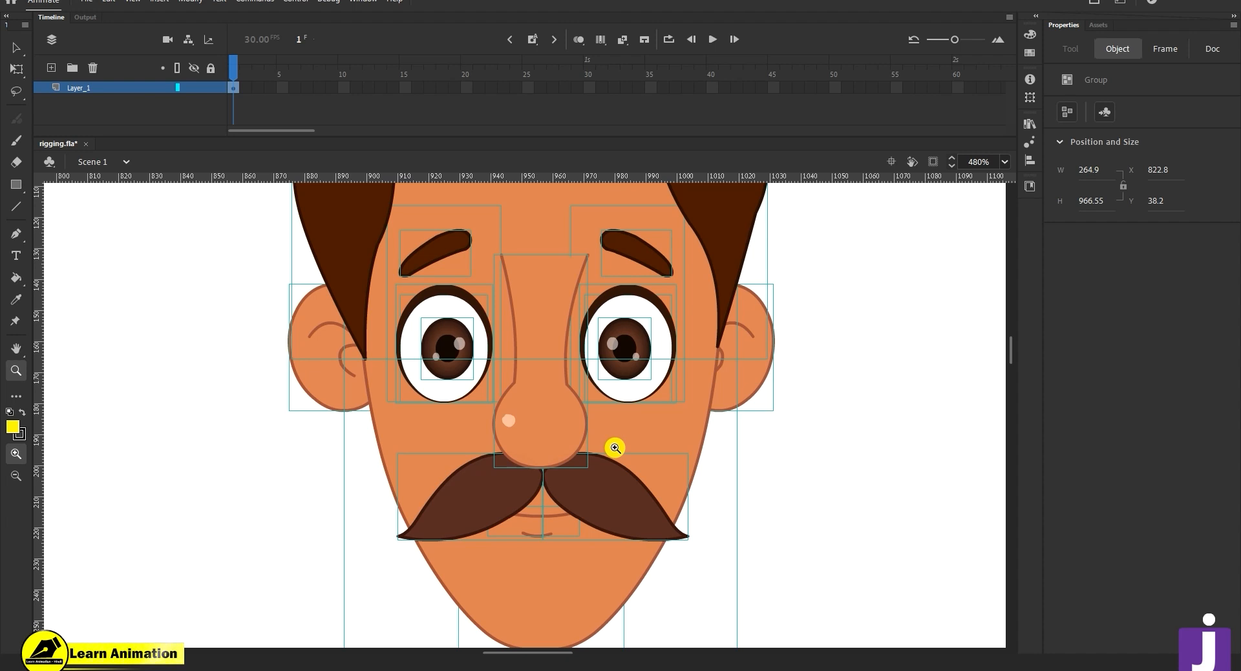
{"action": "left_click", "coordinate": [473, 446], "text": "alt"}
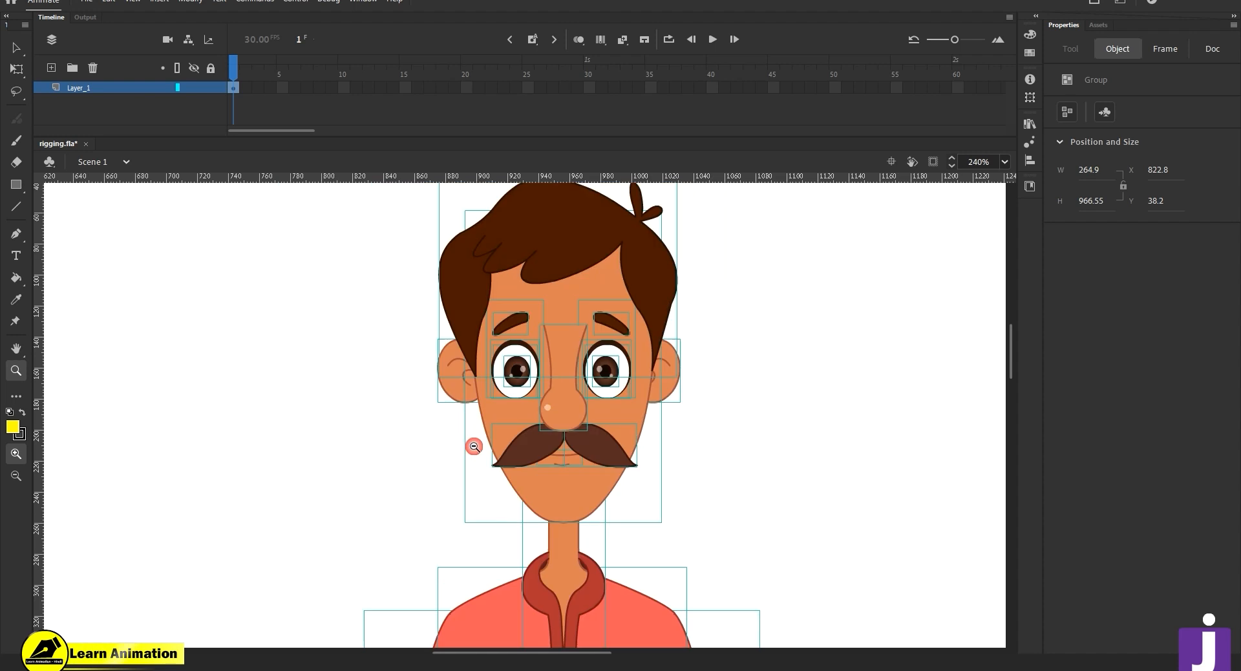
- Examine how the head, neck, collar and sleeves are divided into separate groups
{"action": "left_click_drag", "start_coordinate": [545, 548], "coordinate": [541, 388]}
{"action": "left_click_drag", "start_coordinate": [536, 634], "coordinate": [502, 466]}
{"action": "left_click", "coordinate": [510, 422], "text": "alt"}
{"action": "left_click", "coordinate": [510, 421], "text": "alt"}
{"action": "left_click", "coordinate": [542, 359]}
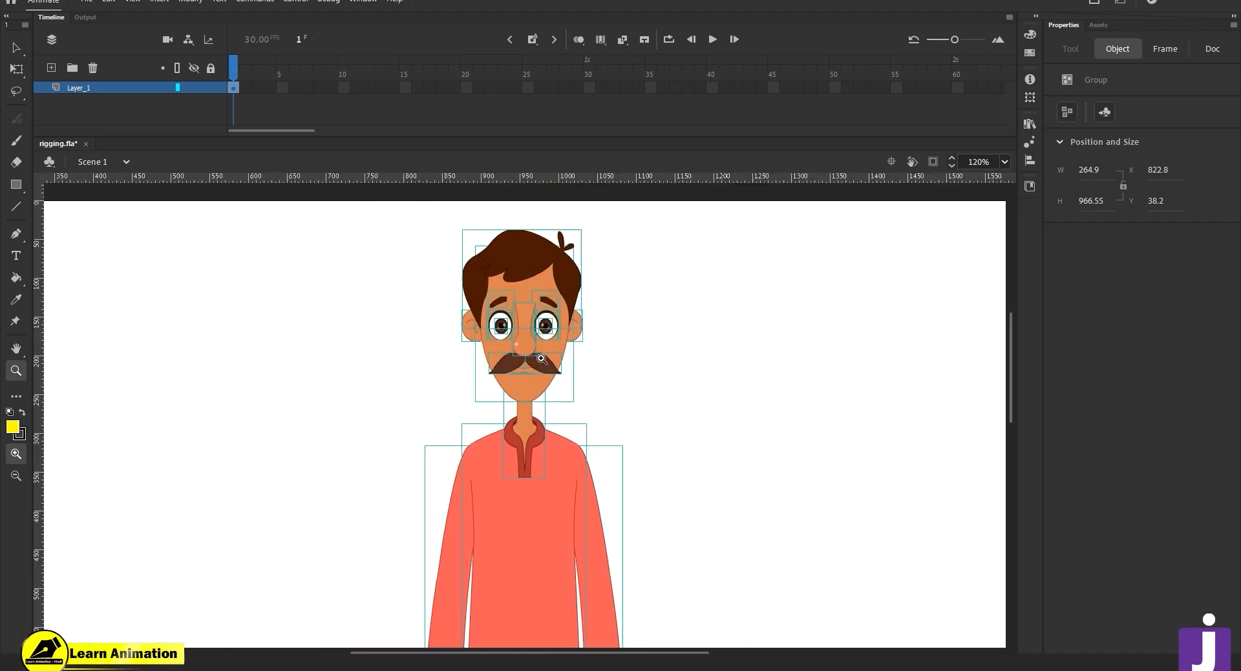
{"action": "left_click", "coordinate": [518, 360]}
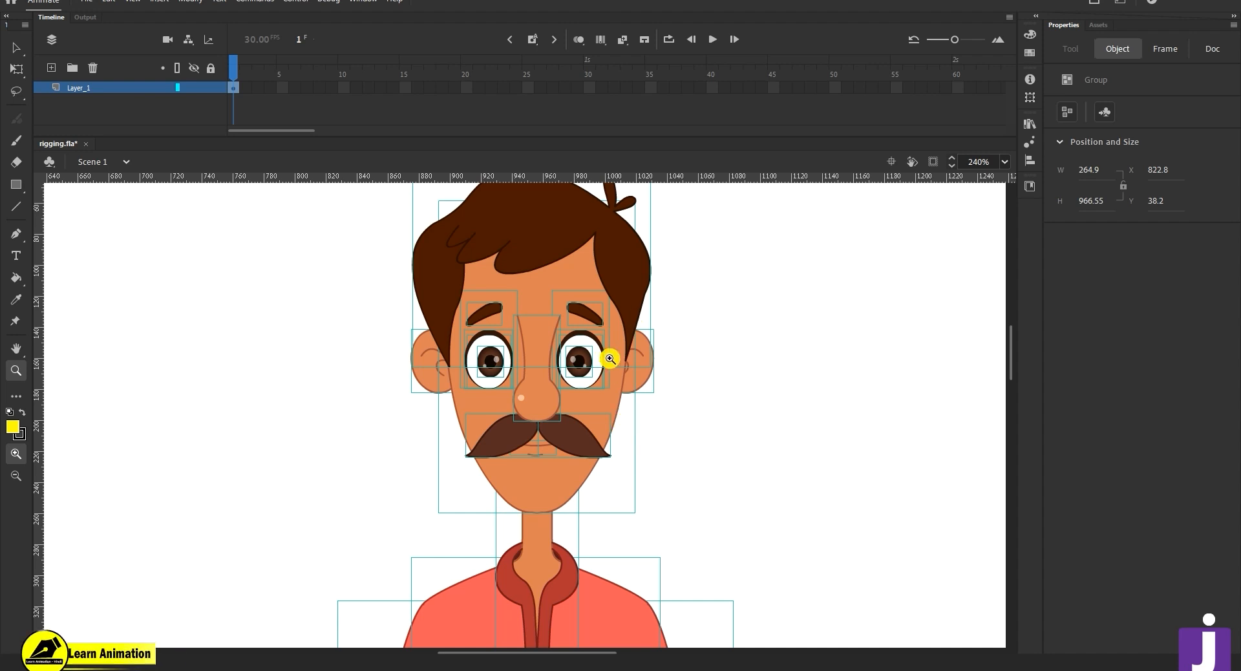
{"action": "left_click", "coordinate": [546, 495], "text": "alt"}
{"action": "left_click_drag", "start_coordinate": [568, 516], "coordinate": [567, 446]}
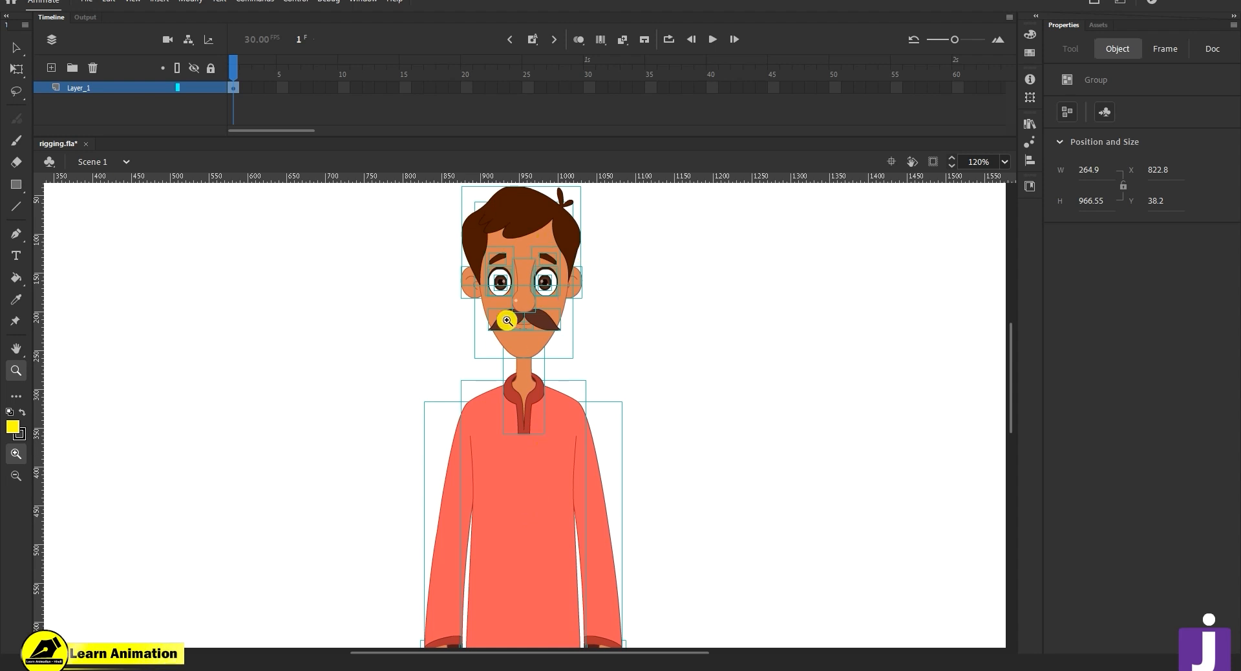
{"action": "left_click", "coordinate": [536, 315]}
{"action": "left_click", "coordinate": [531, 456], "text": "alt"}
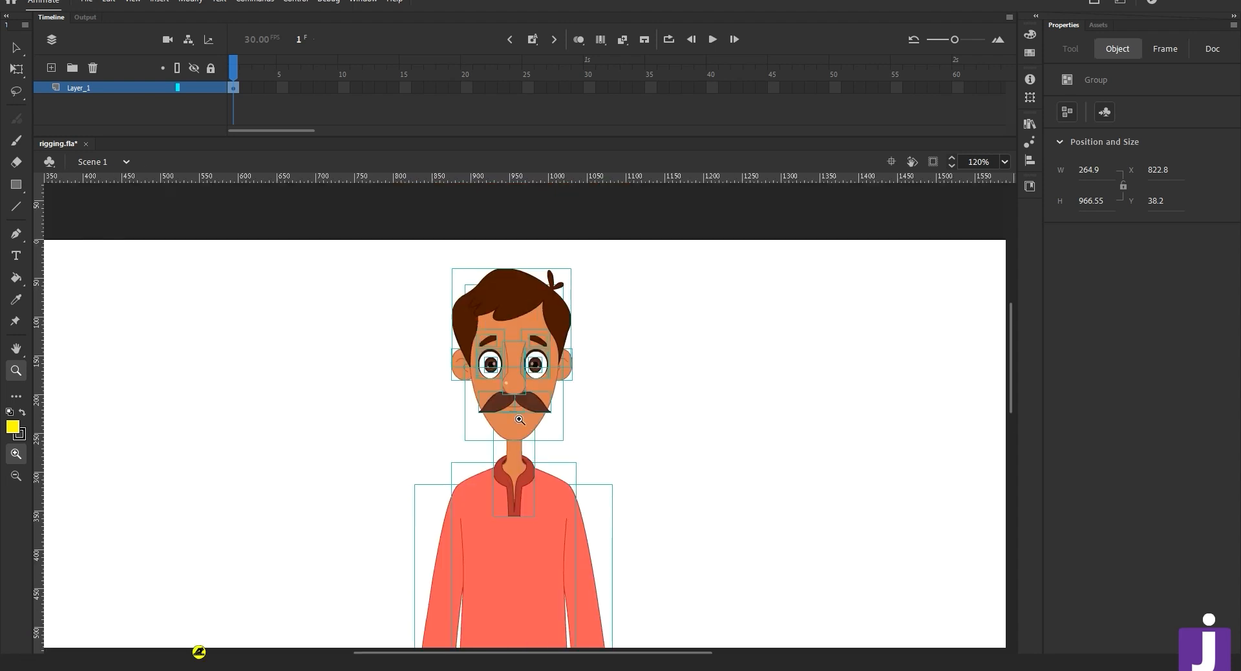
- Try pulling the nose and one pupil away from the face, and undo both moves
{"action": "left_click", "coordinate": [526, 396]}
{"action": "key", "text": "v"}
{"action": "left_click", "coordinate": [634, 402]}
{"action": "left_click_drag", "start_coordinate": [519, 361], "coordinate": [743, 351]}
{"action": "left_click_drag", "start_coordinate": [560, 312], "coordinate": [580, 335]}
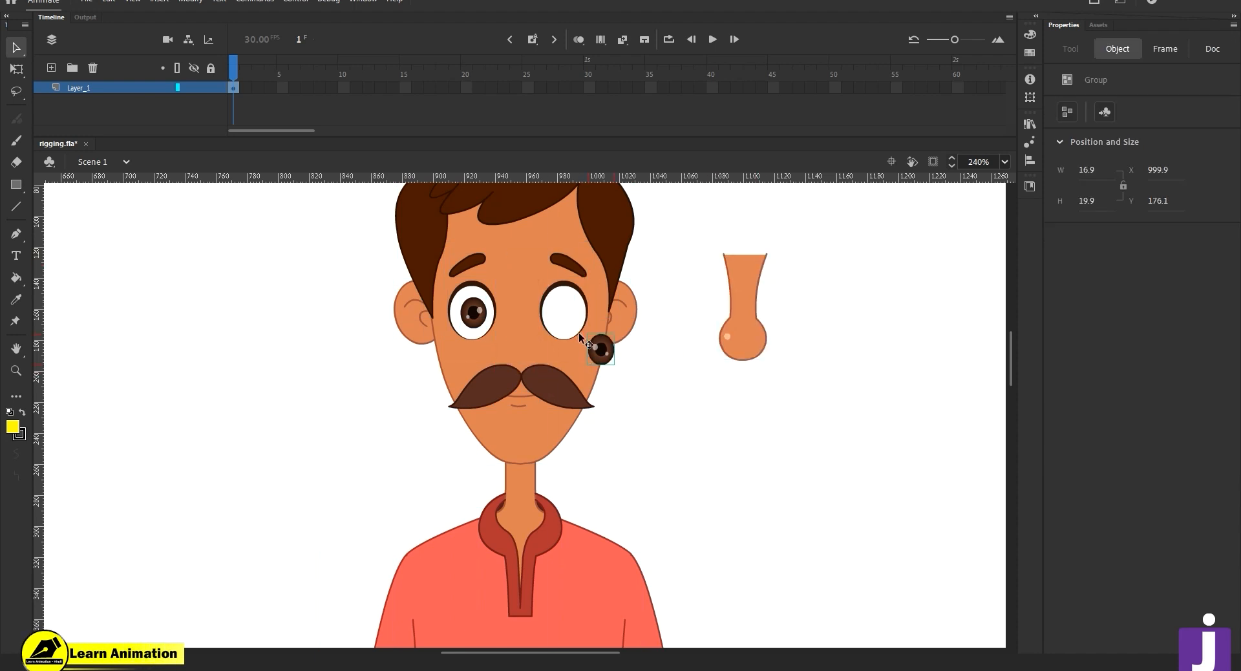
{"action": "key", "text": "ctrl+z"}
{"action": "key", "text": "ctrl+z"}
- Inspect the character's body and select the sleeve group to check its bounds
{"action": "key", "text": "z"}
{"action": "left_click", "coordinate": [560, 410], "text": "alt"}
{"action": "left_click_drag", "start_coordinate": [526, 469], "coordinate": [610, 180]}
{"action": "left_click", "coordinate": [514, 429]}
{"action": "key", "text": "v"}
{"action": "left_click", "coordinate": [534, 459]}
{"action": "key", "text": "z"}
{"action": "left_click", "coordinate": [531, 390], "text": "alt"}
{"action": "left_click", "coordinate": [531, 390], "text": "alt"}
{"action": "left_click", "coordinate": [554, 240]}
{"action": "left_click_drag", "start_coordinate": [498, 384], "coordinate": [651, 363]}
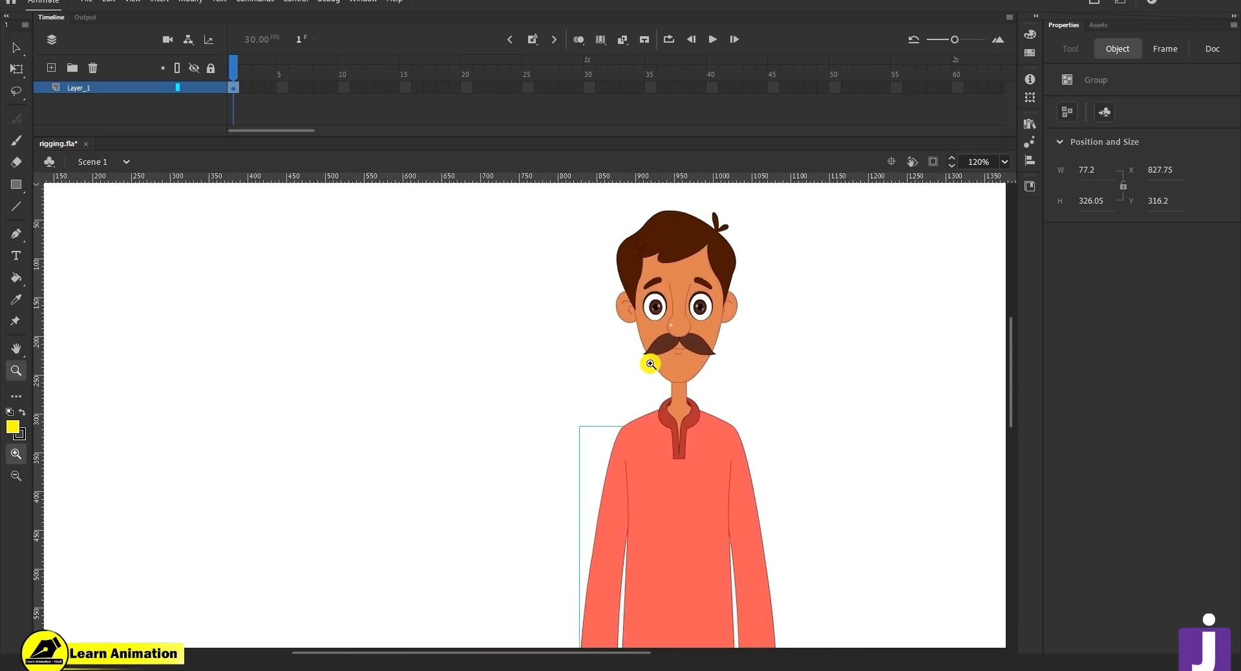
- Duplicate the hair and face groups together onto the empty area beside the character, at about X 698, Y 25
{"action": "left_click", "coordinate": [676, 324]}
{"action": "scroll", "coordinate": [718, 418], "scroll_direction": "left", "scroll_amount": 3}
{"action": "key", "text": "v"}
{"action": "left_click", "coordinate": [610, 276]}
{"action": "left_click", "coordinate": [614, 510], "text": "shift"}
{"action": "left_click_drag", "start_coordinate": [615, 518], "coordinate": [339, 496]}
- Move the duplicated hair and face farther from the character, to about X 555, Y 58
{"action": "key", "text": "z"}
{"action": "left_click", "coordinate": [380, 435], "text": "alt"}
{"action": "left_click_drag", "start_coordinate": [432, 435], "coordinate": [649, 426]}
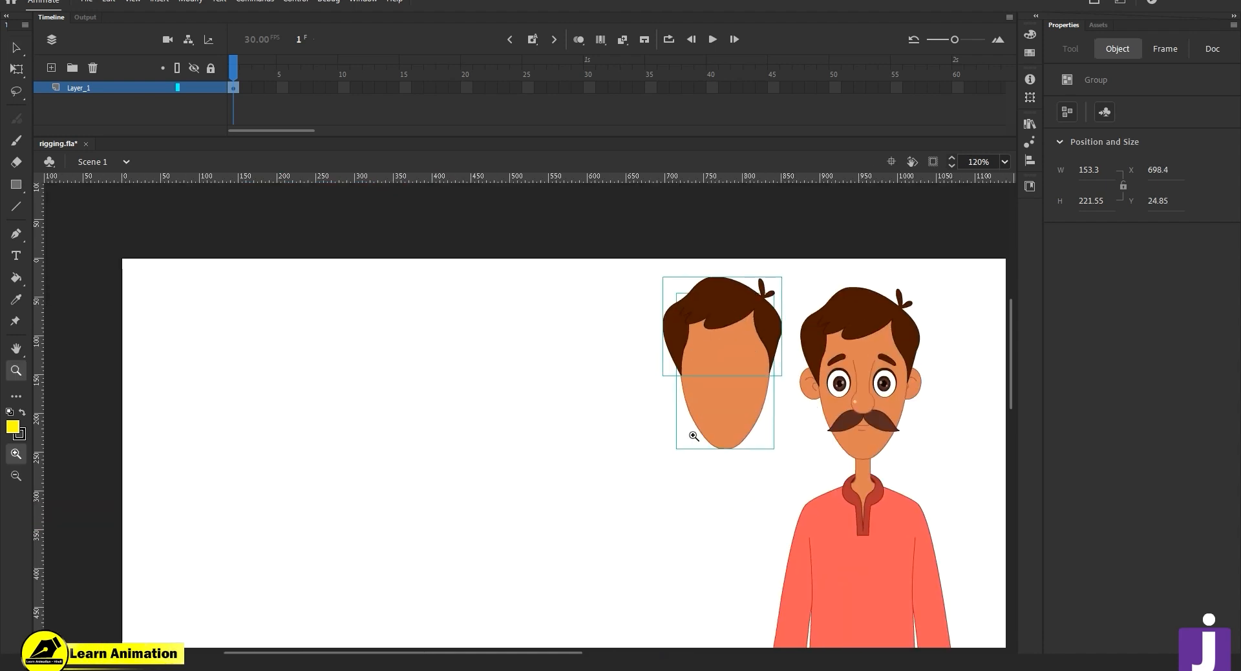
{"action": "left_click", "coordinate": [724, 399]}
{"action": "left_click", "coordinate": [566, 381], "text": "alt"}
{"action": "left_click_drag", "start_coordinate": [511, 448], "coordinate": [543, 445]}
{"action": "key", "text": "v"}
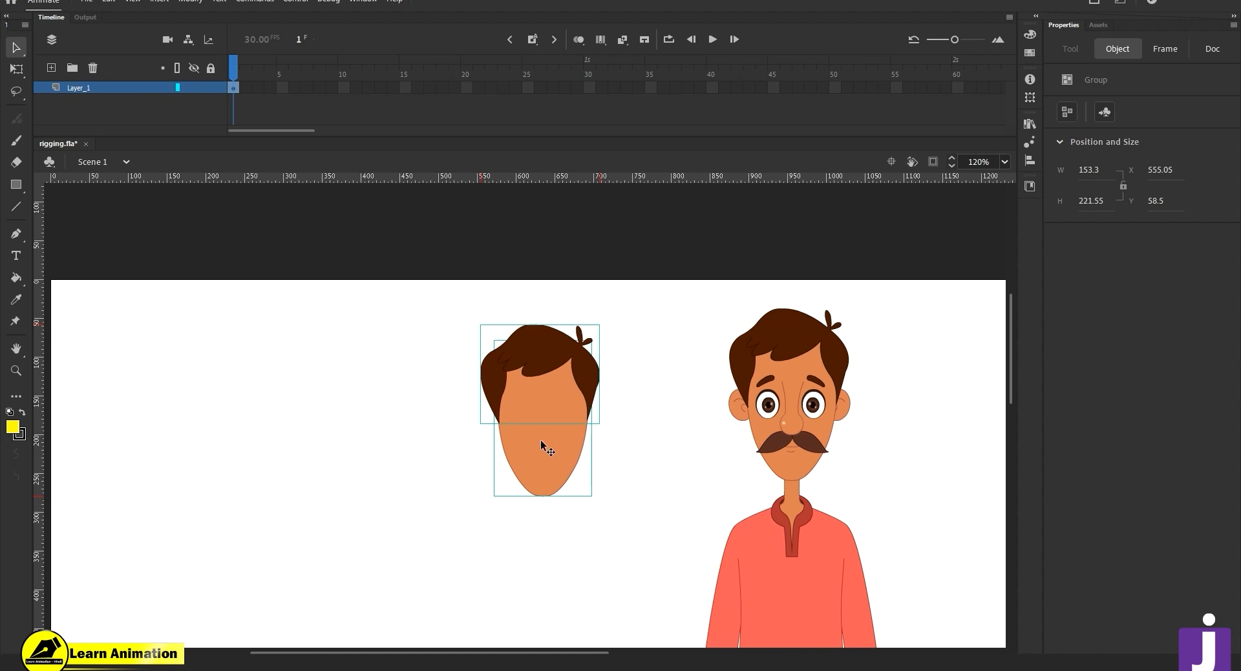
- Try moving the original character's hair and one ear off the head, and undo both moves
{"action": "left_click", "coordinate": [628, 318]}
{"action": "left_click", "coordinate": [765, 356]}
{"action": "left_click_drag", "start_coordinate": [768, 335], "coordinate": [773, 268]}
{"action": "left_click_drag", "start_coordinate": [734, 402], "coordinate": [715, 419]}
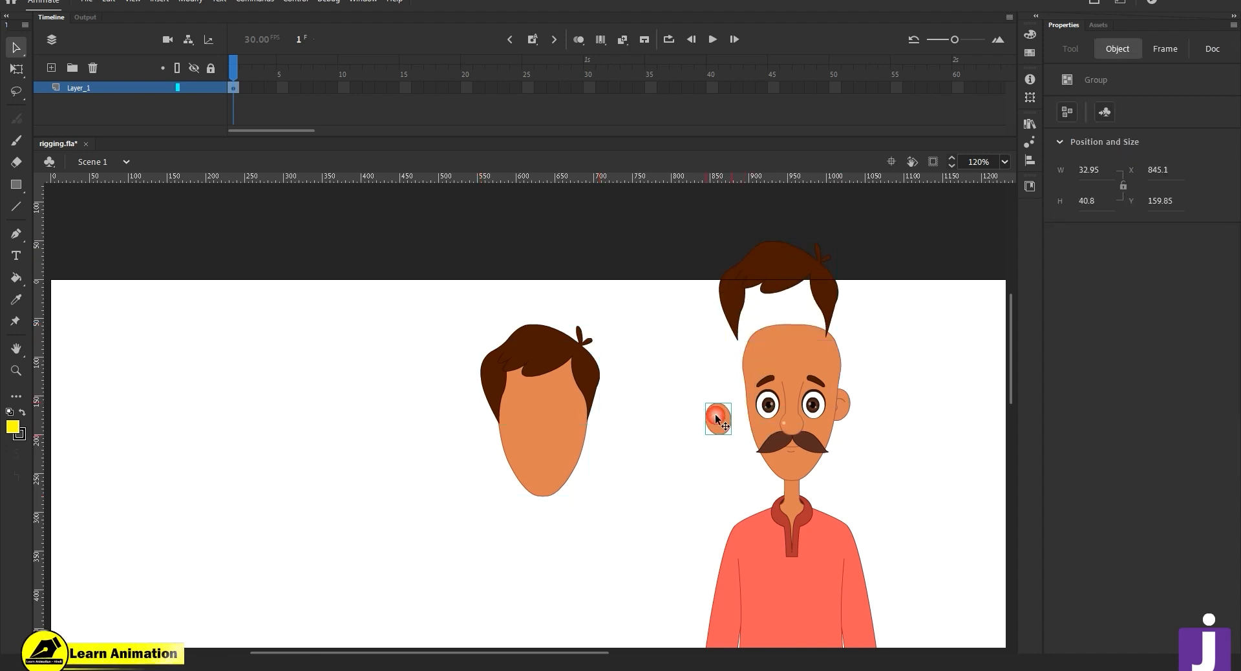
{"action": "key", "text": "ctrl+z"}
{"action": "key", "text": "ctrl+z"}
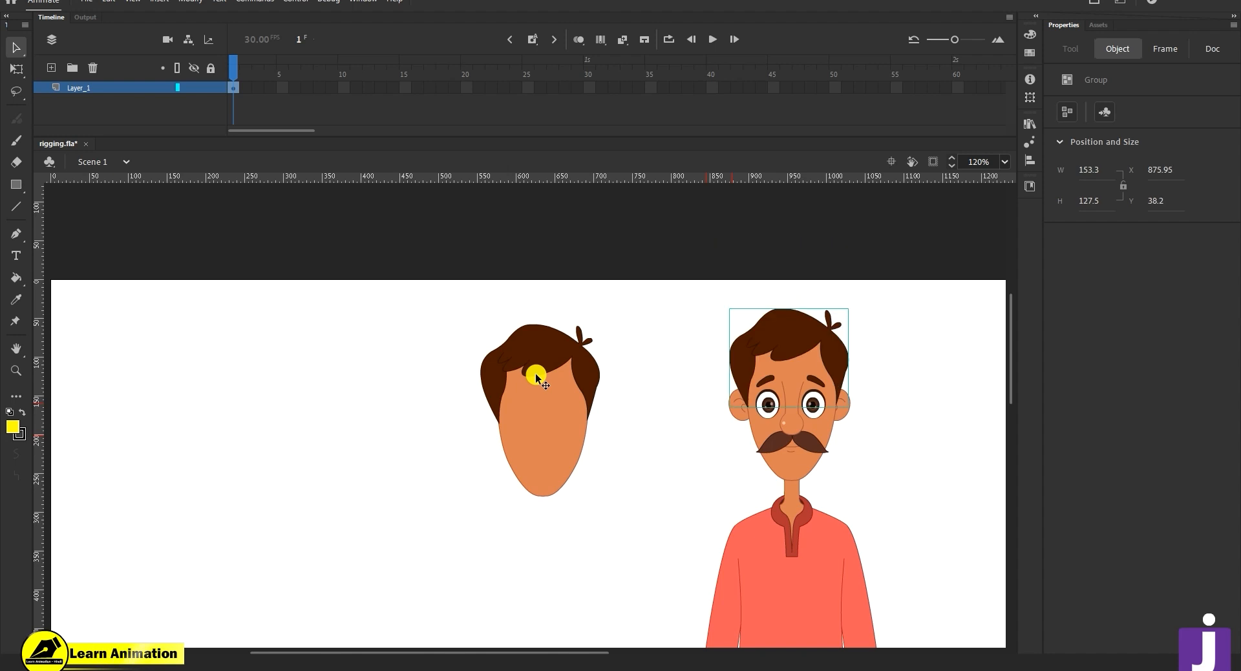
- Duplicate the copied hair and face again, break the new copy apart and regroup it as one group at about X 277, Y 63
{"action": "scroll", "coordinate": [549, 413], "scroll_direction": "down", "scroll_amount": 2}
{"action": "scroll", "coordinate": [550, 414], "scroll_direction": "left", "scroll_amount": 1}
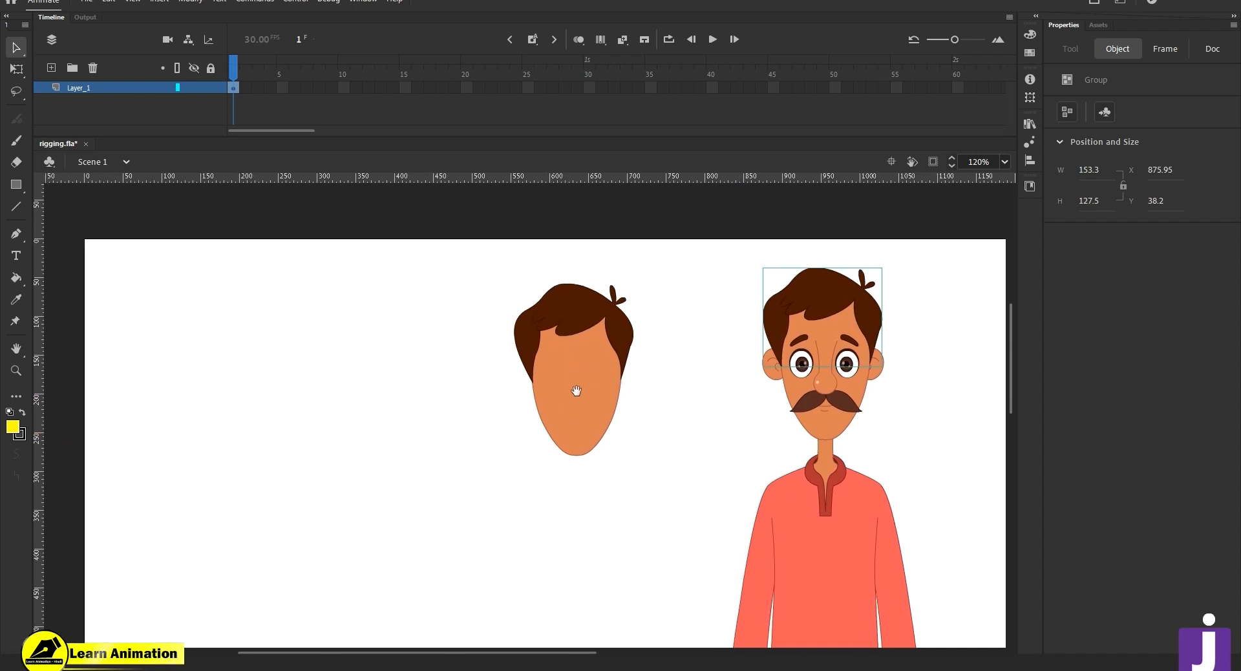
{"action": "left_click", "coordinate": [585, 307]}
{"action": "left_click", "coordinate": [581, 408], "text": "shift"}
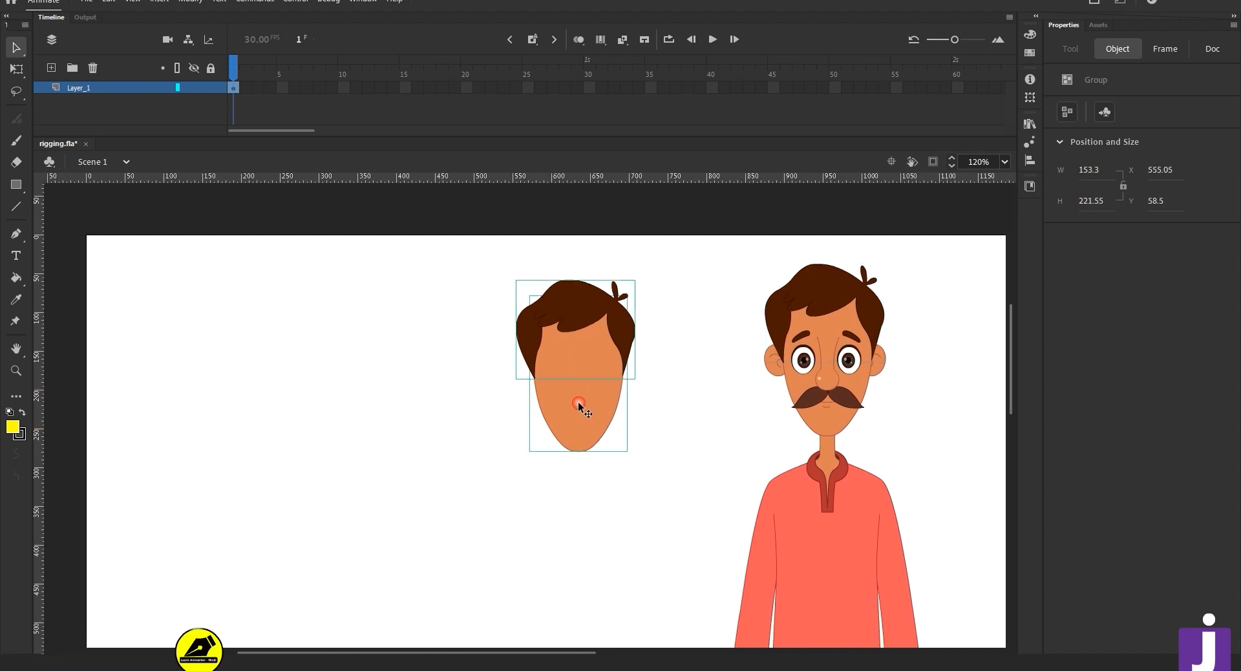
{"action": "left_click_drag", "start_coordinate": [581, 411], "coordinate": [340, 417]}
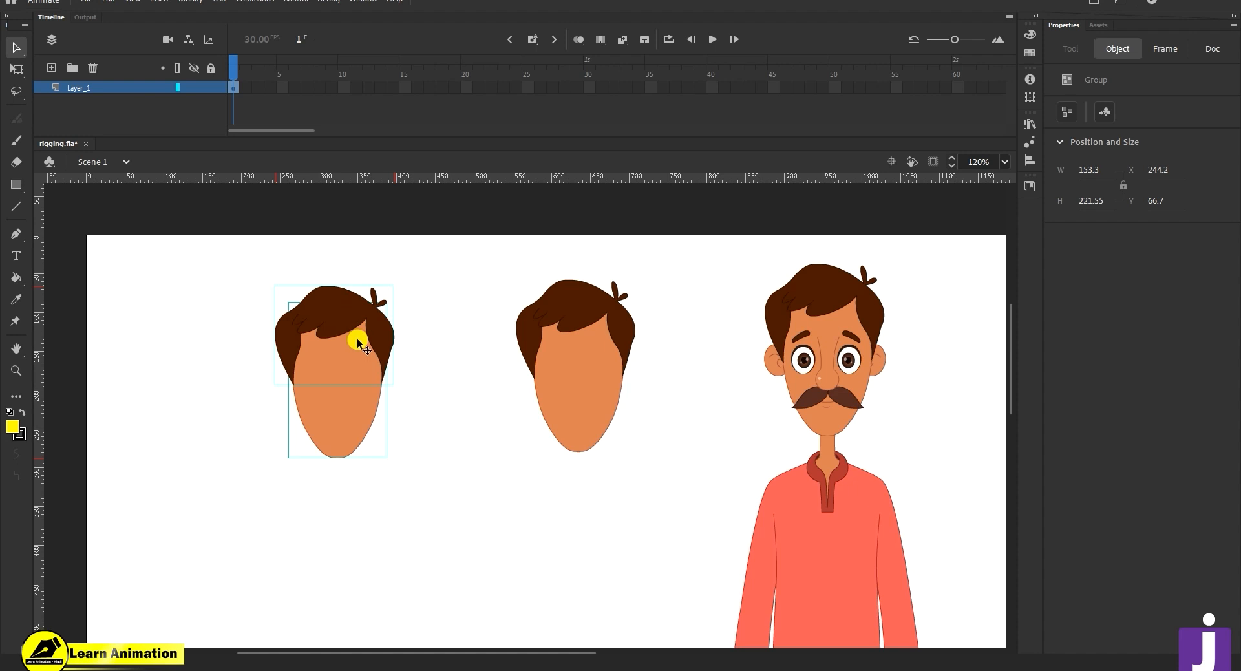
{"action": "key", "text": "ctrl+b"}
{"action": "key", "text": "ctrl+g"}
{"action": "left_click_drag", "start_coordinate": [371, 362], "coordinate": [396, 359]}
- Compare the selections of the two head copies, and lift the hair off the middle copy's face to about Y 17
{"action": "left_click", "coordinate": [594, 383]}
{"action": "left_click", "coordinate": [358, 380]}
{"action": "left_click", "coordinate": [536, 376]}
{"action": "left_click", "coordinate": [346, 406]}
{"action": "left_click", "coordinate": [587, 406]}
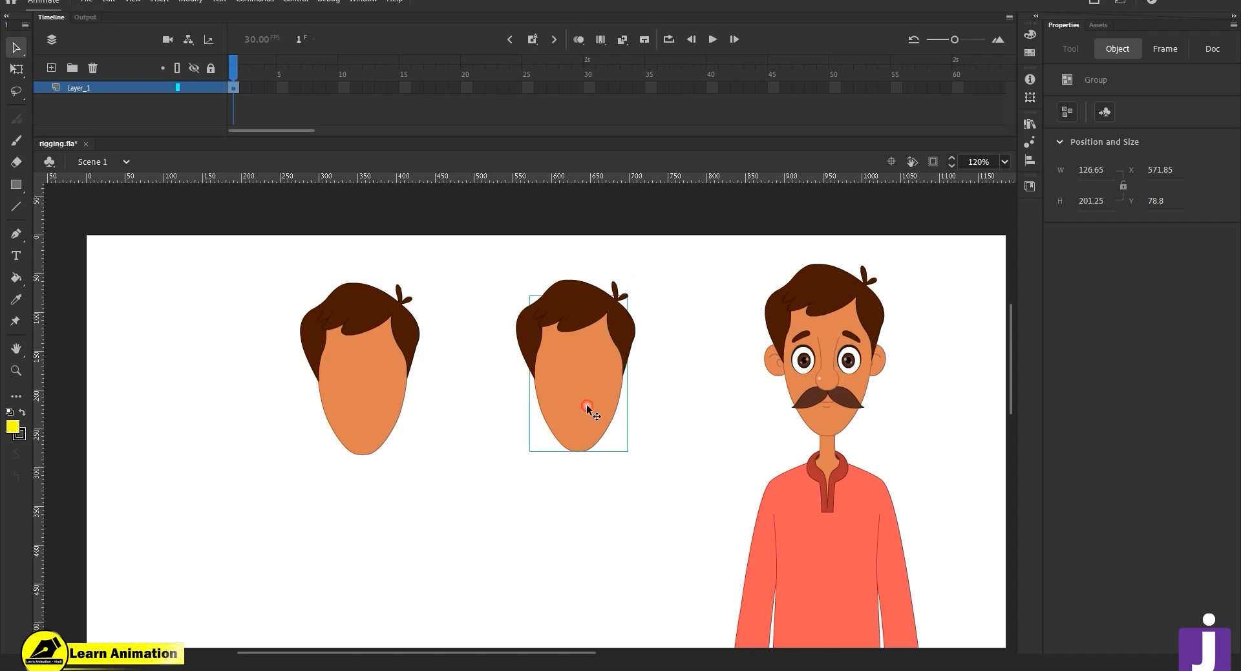
{"action": "left_click_drag", "start_coordinate": [576, 309], "coordinate": [577, 277]}
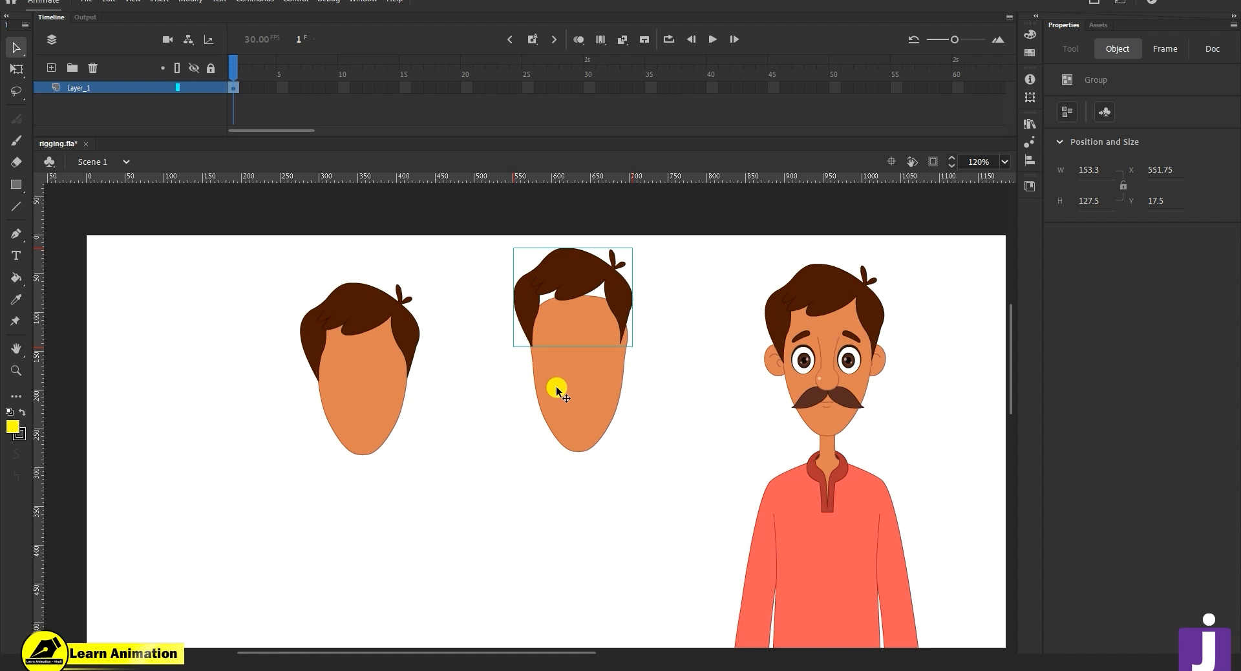
- Enter the single-group head copy, try dragging its hair away from the face, undo the move and exit the group
{"action": "left_click", "coordinate": [364, 362]}
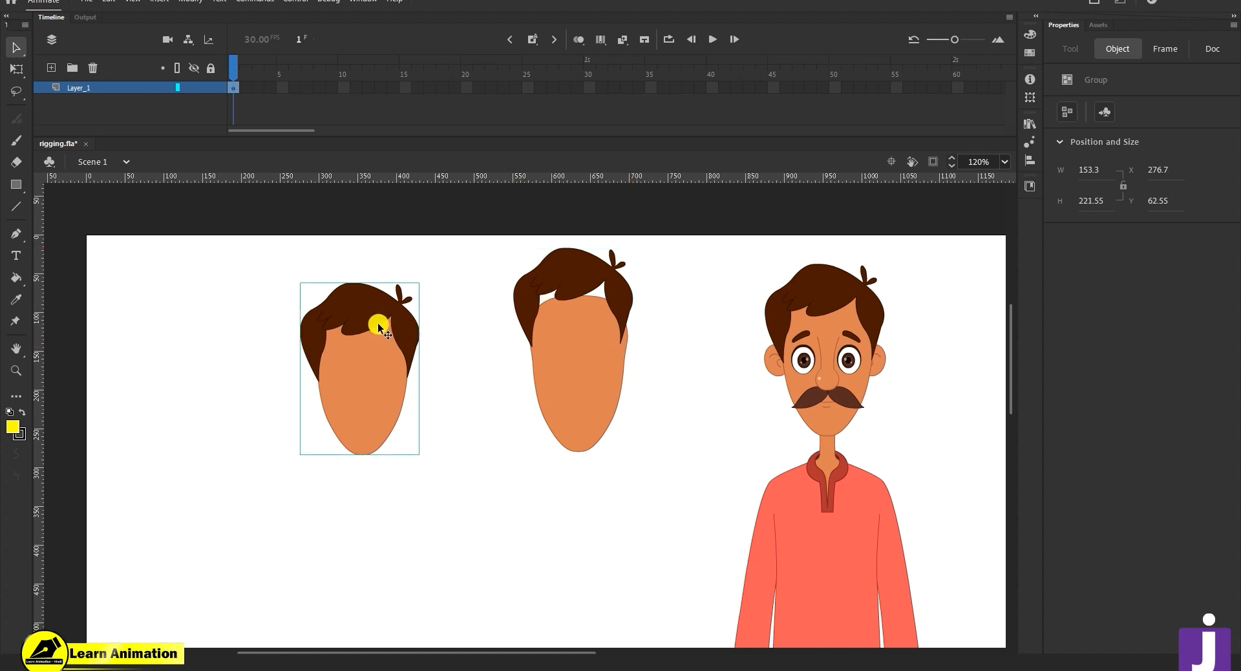
{"action": "double_click", "coordinate": [379, 345]}
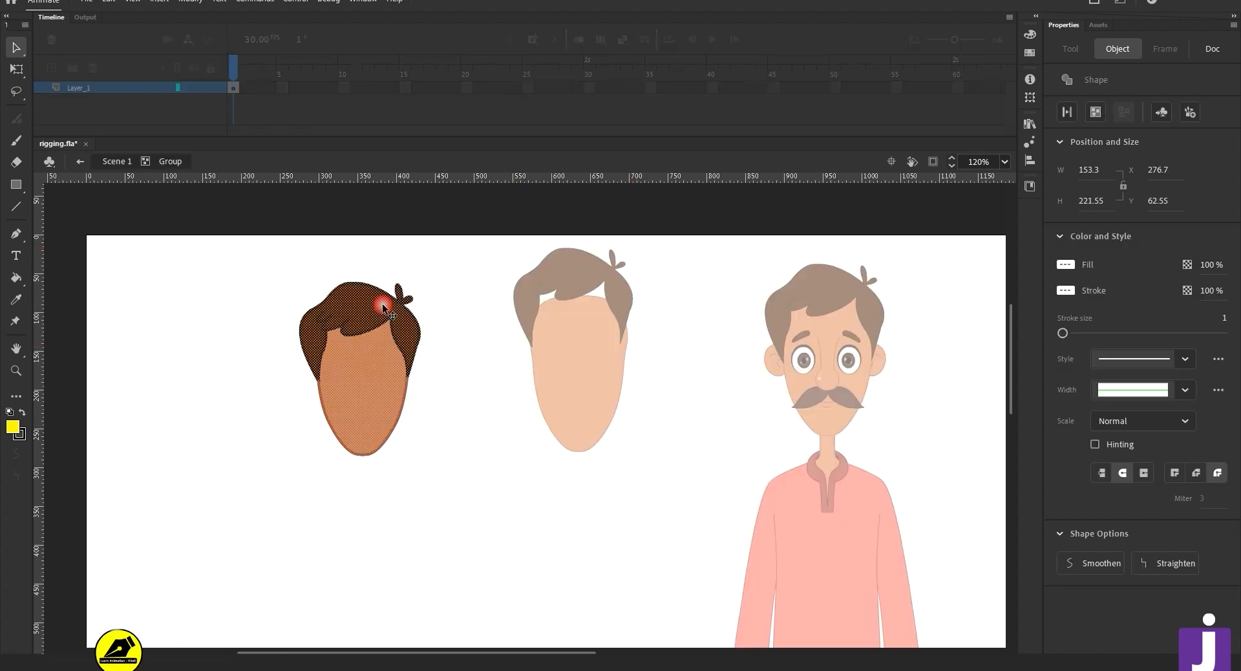
{"action": "left_click_drag", "start_coordinate": [357, 298], "coordinate": [194, 281]}
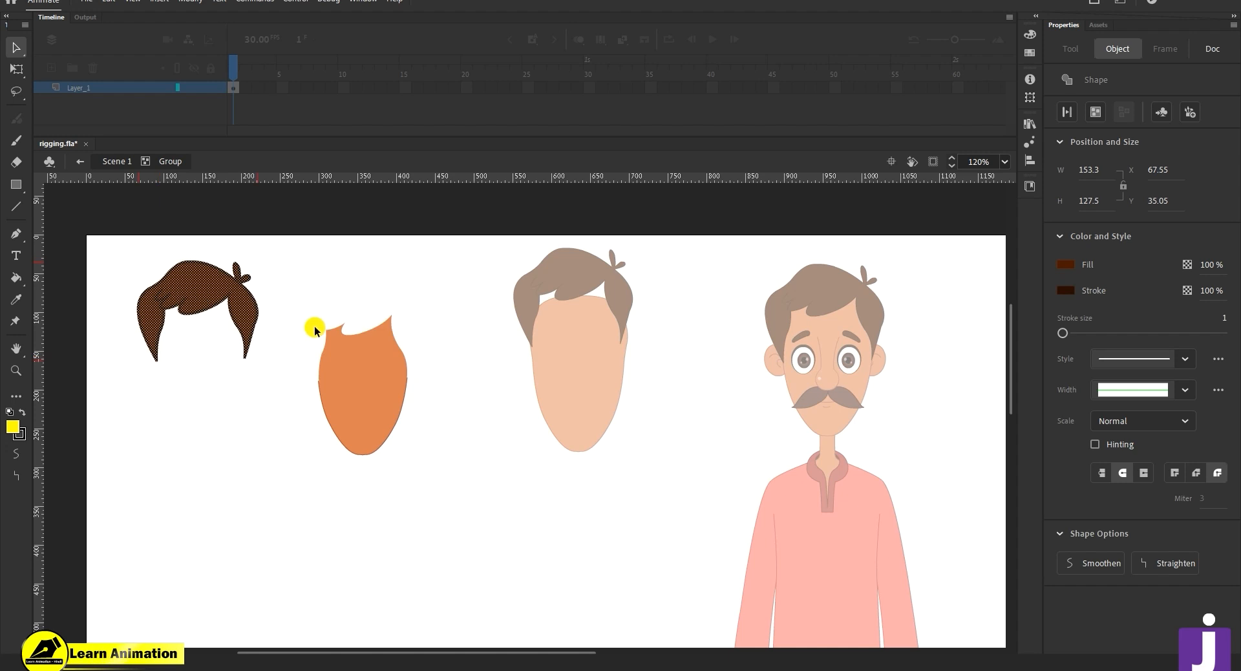
{"action": "left_click", "coordinate": [559, 349]}
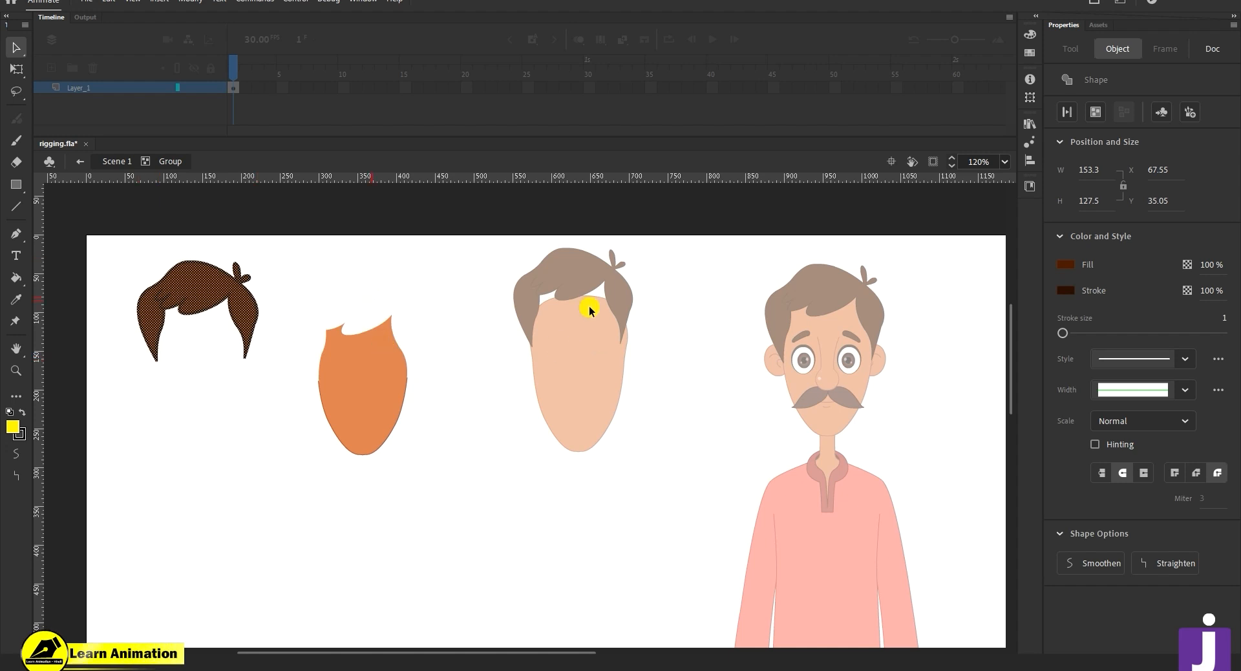
{"action": "key", "text": "ctrl+z"}
{"action": "left_click", "coordinate": [508, 433]}
{"action": "double_click", "coordinate": [506, 429]}
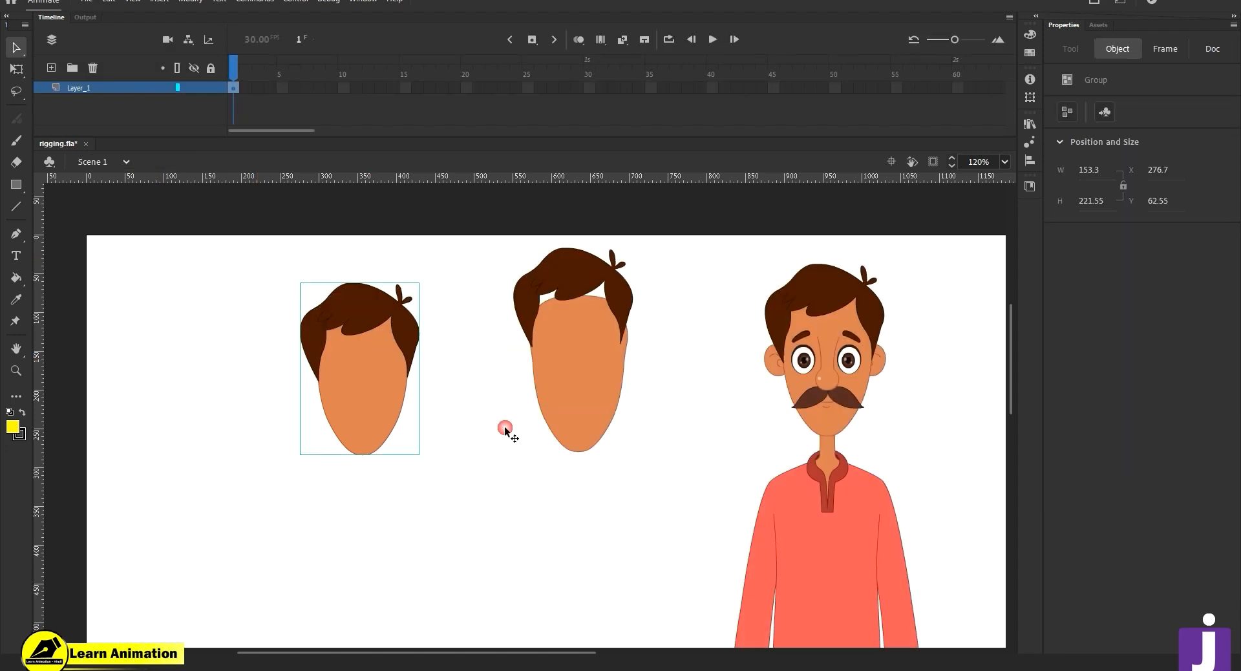
- Lower the hair back onto the middle head copy and brush a thin red check mark beside it, undoing the first mark
{"action": "left_click_drag", "start_coordinate": [571, 274], "coordinate": [575, 294]}
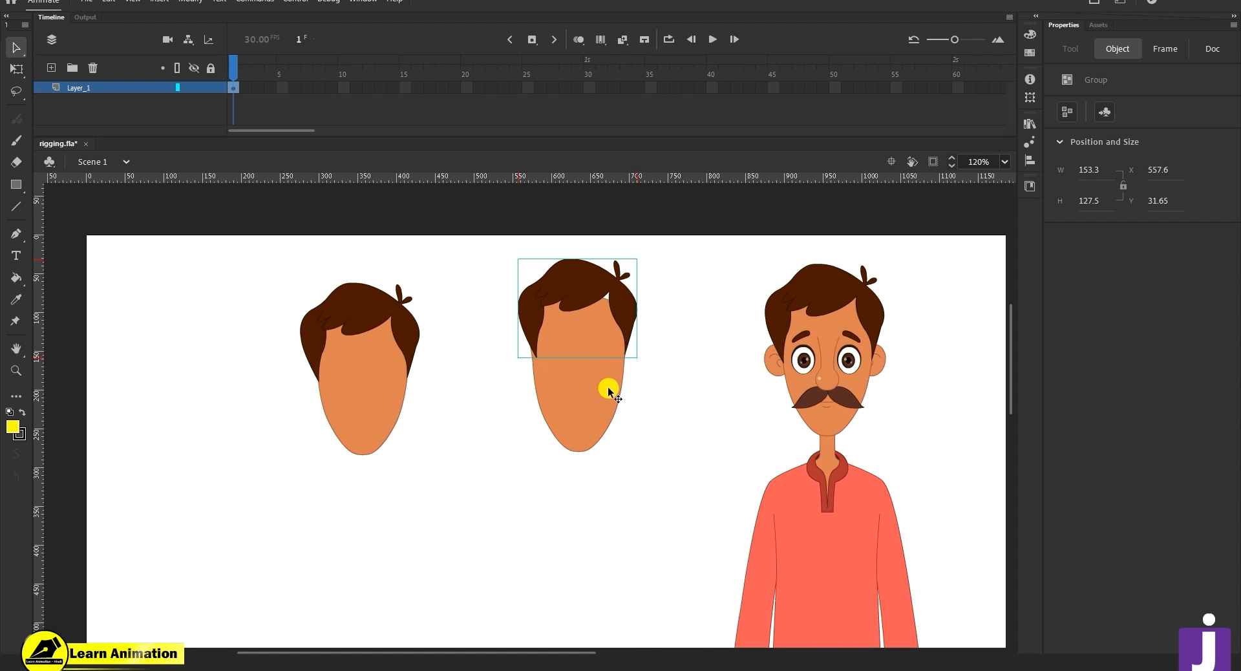
{"action": "left_click", "coordinate": [374, 378]}
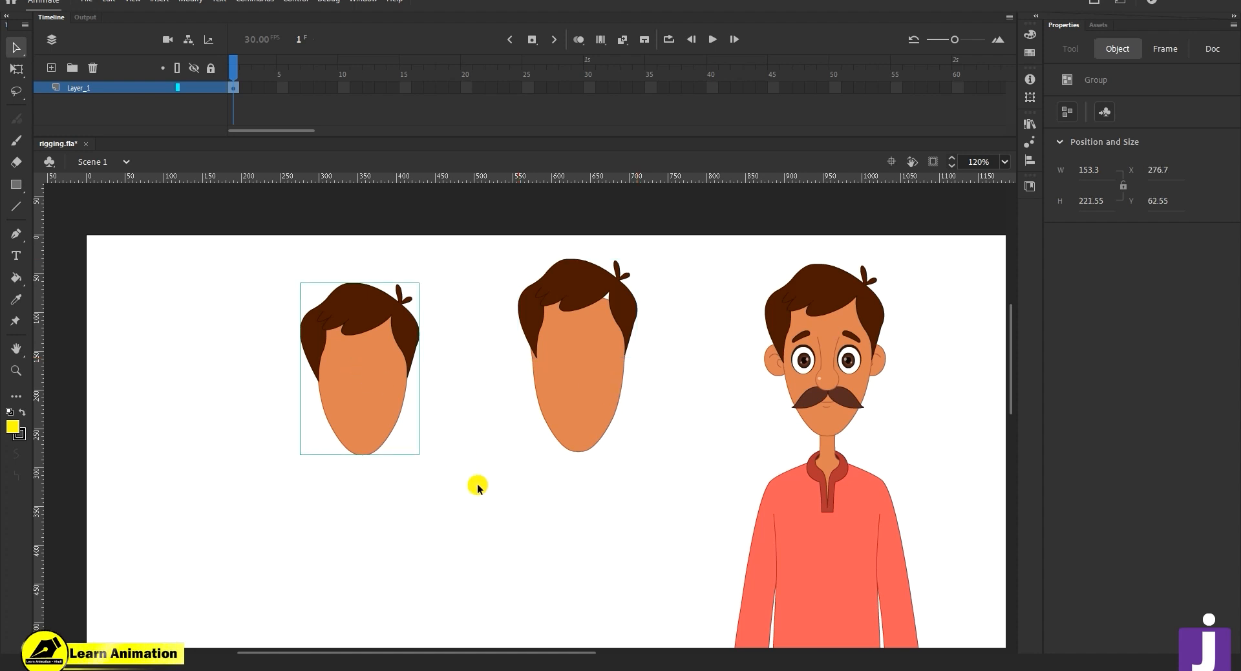
{"action": "key", "text": "b"}
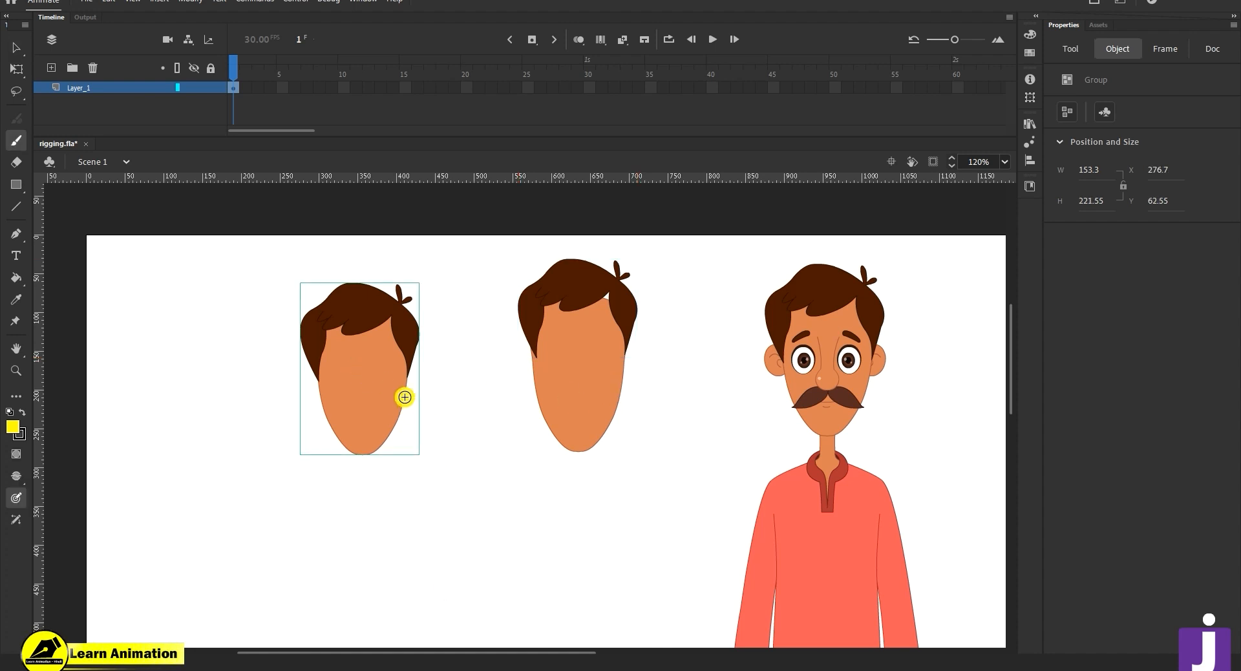
{"action": "left_click", "coordinate": [18, 430]}
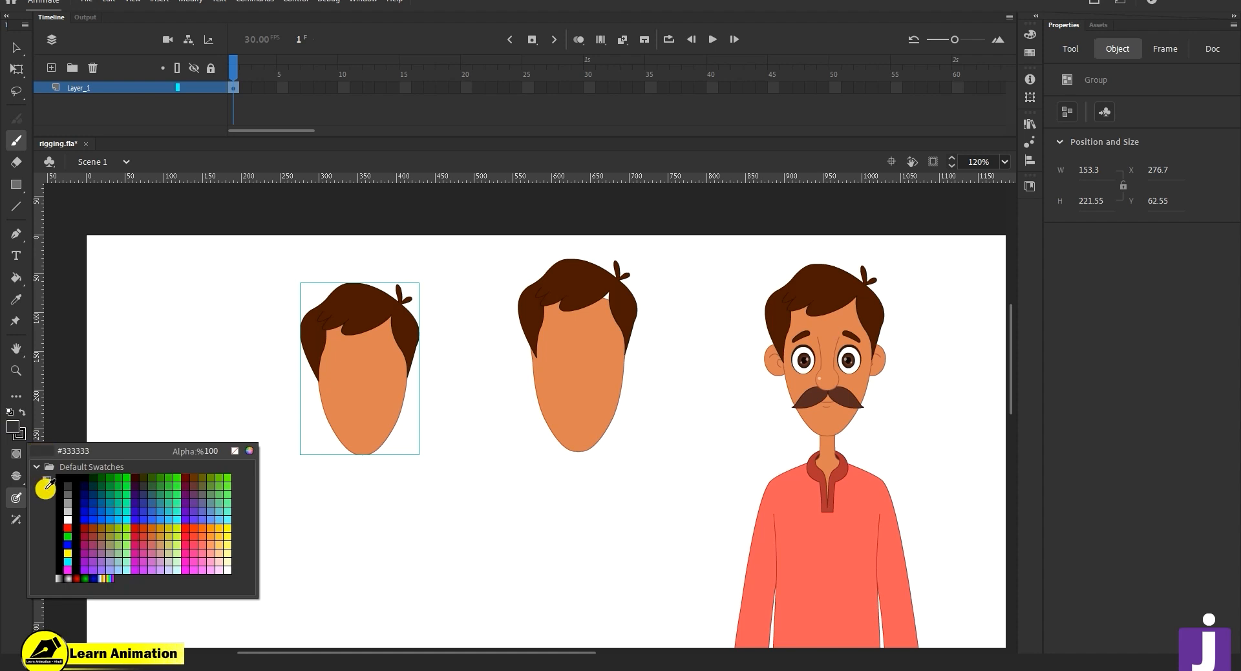
{"action": "left_click", "coordinate": [61, 498]}
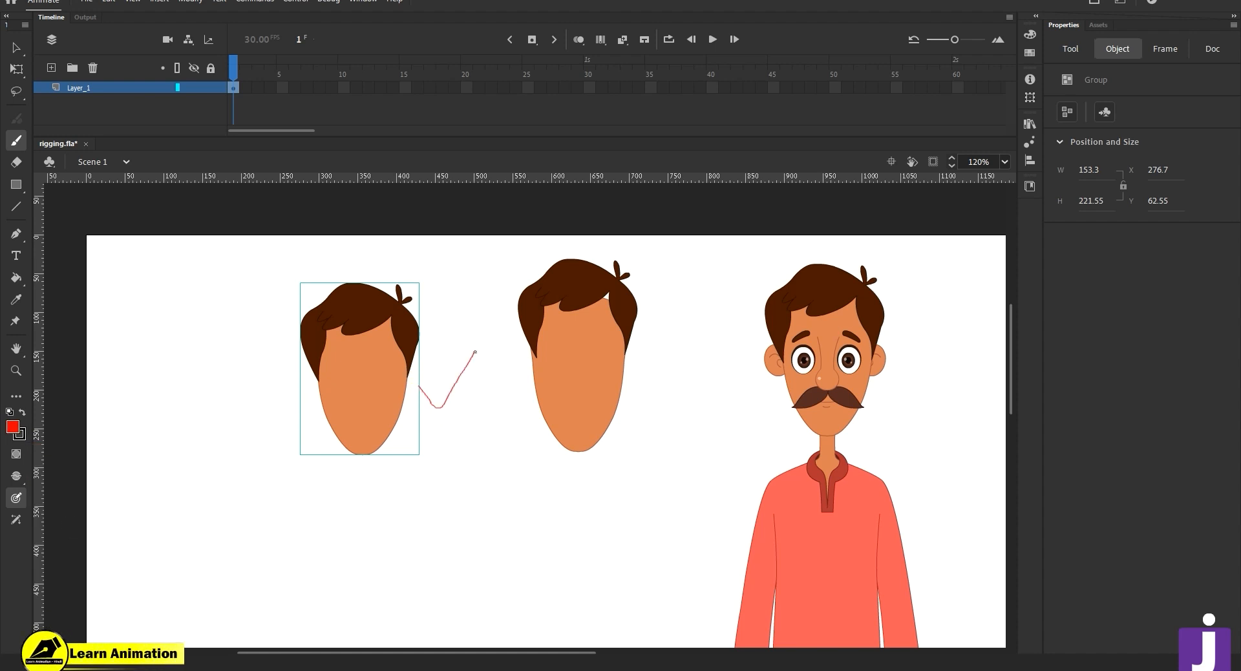
{"action": "left_click_drag", "start_coordinate": [475, 352], "coordinate": [475, 352]}
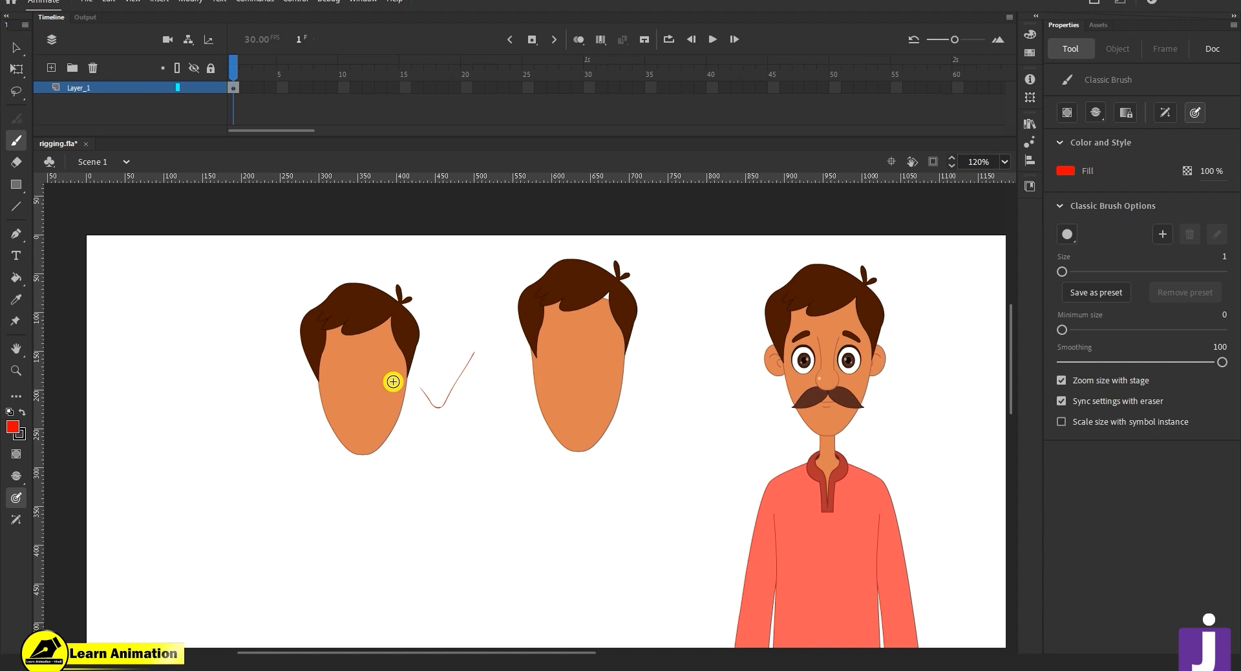
{"action": "key", "text": "ctrl+z"}
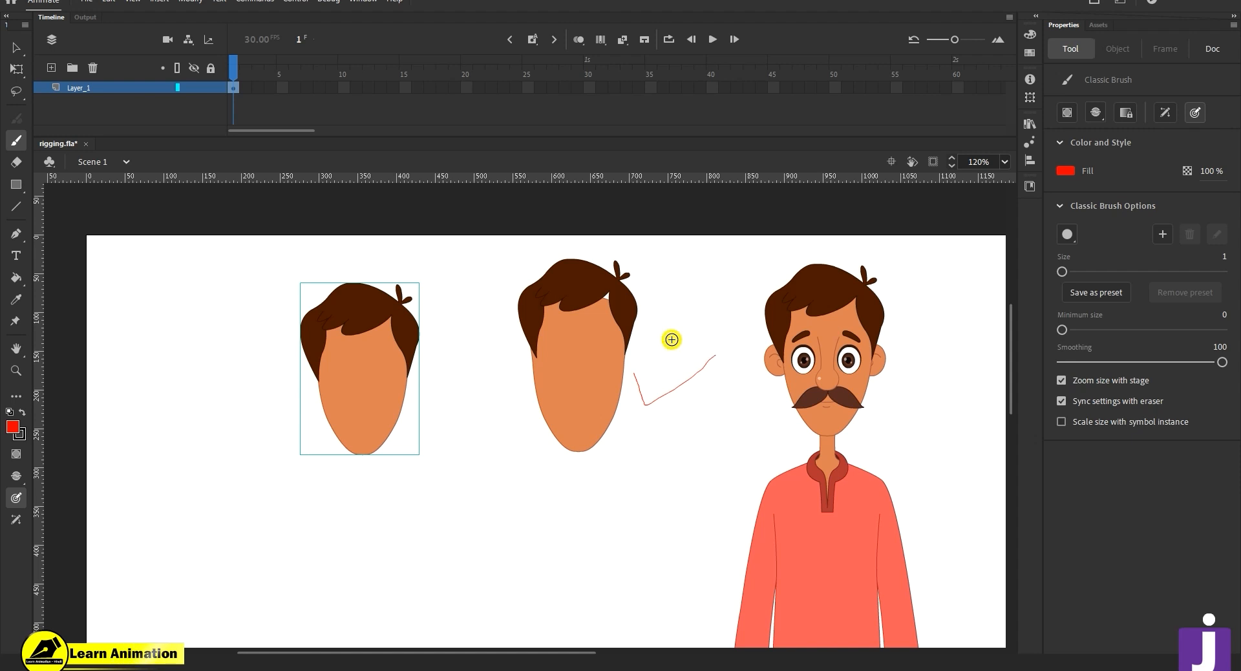
- Move the hair off the middle head copy, and delete both head copies together with the red check mark
{"action": "key", "text": "v"}
{"action": "left_click_drag", "start_coordinate": [590, 282], "coordinate": [673, 236]}
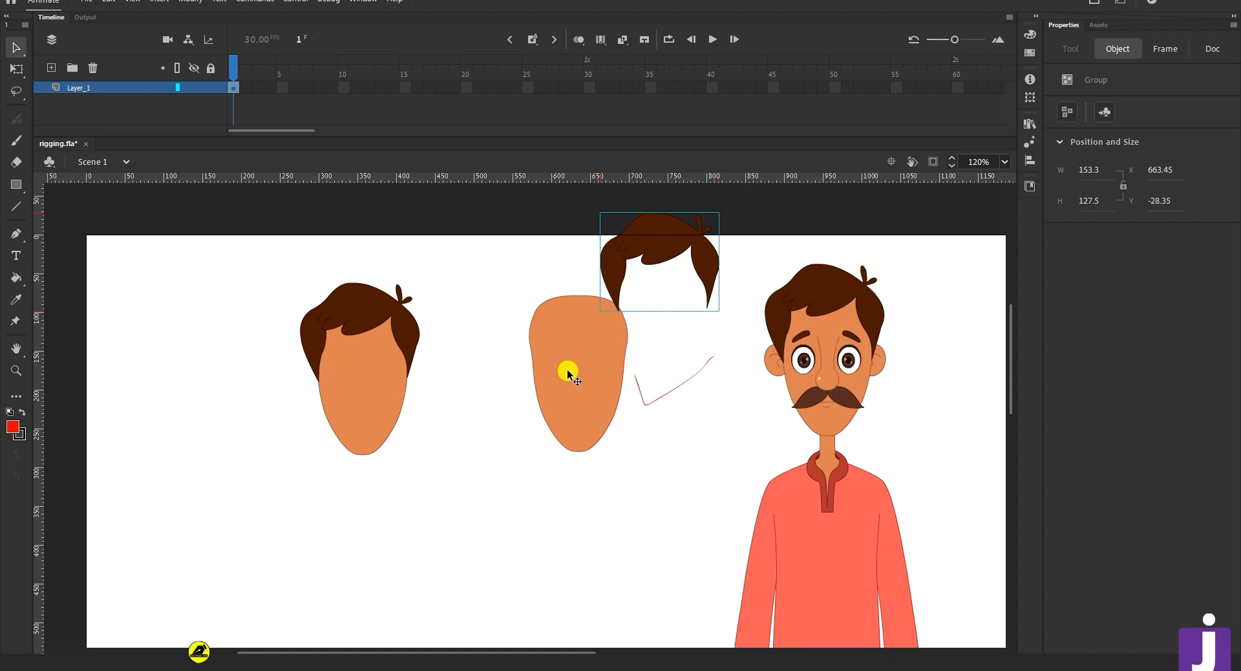
{"action": "left_click_drag", "start_coordinate": [744, 233], "coordinate": [252, 496]}
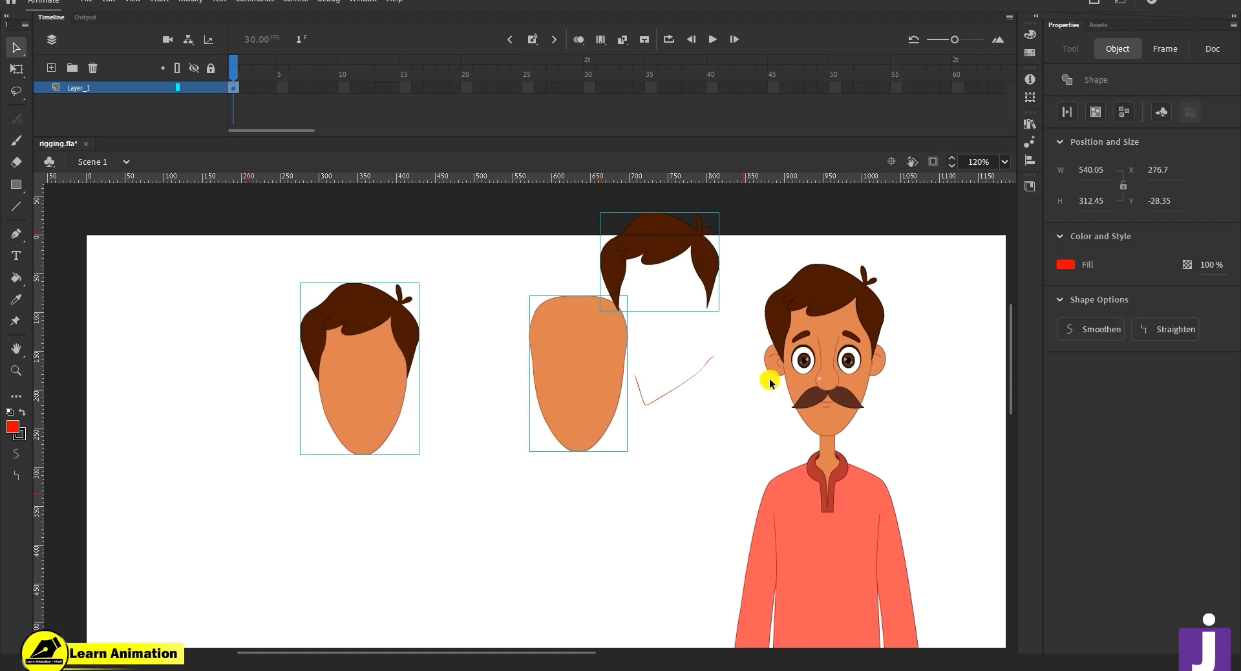
{"action": "key", "text": "Delete"}
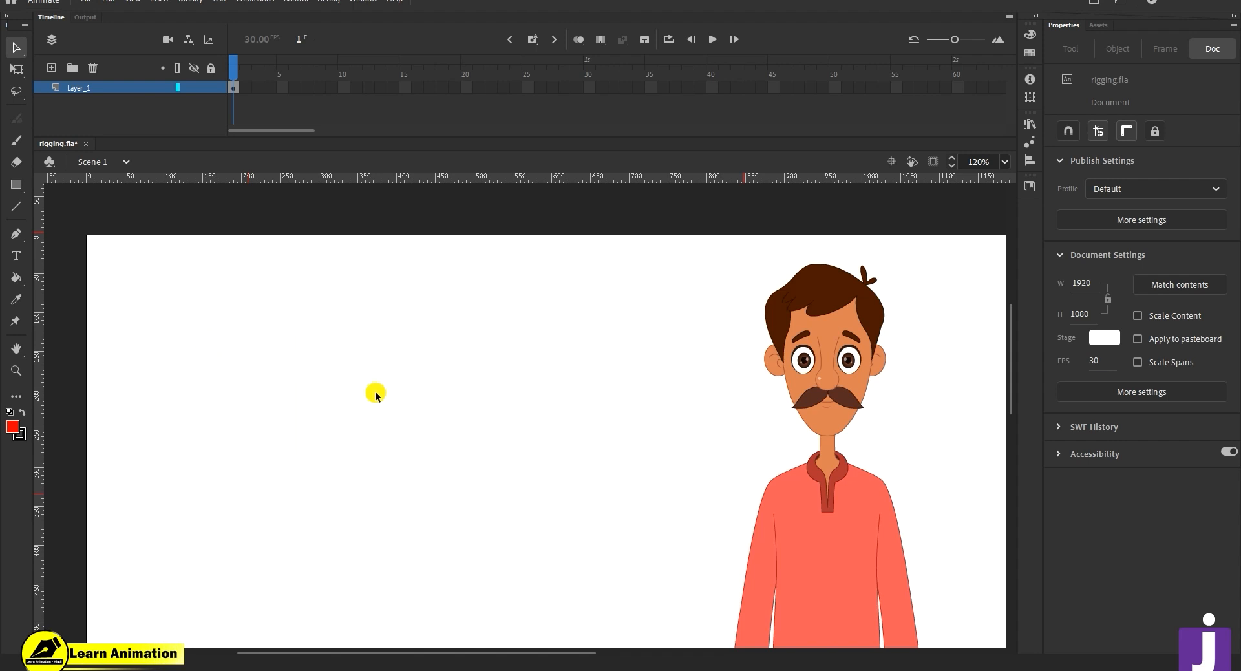
- Place two copies of one of the character's arms, including sleeve, cuff and hand, on the empty stage at about X 422 and X 196
{"action": "left_click_drag", "start_coordinate": [700, 461], "coordinate": [650, 385]}
{"action": "scroll", "coordinate": [650, 384], "scroll_direction": "down", "scroll_amount": 5}
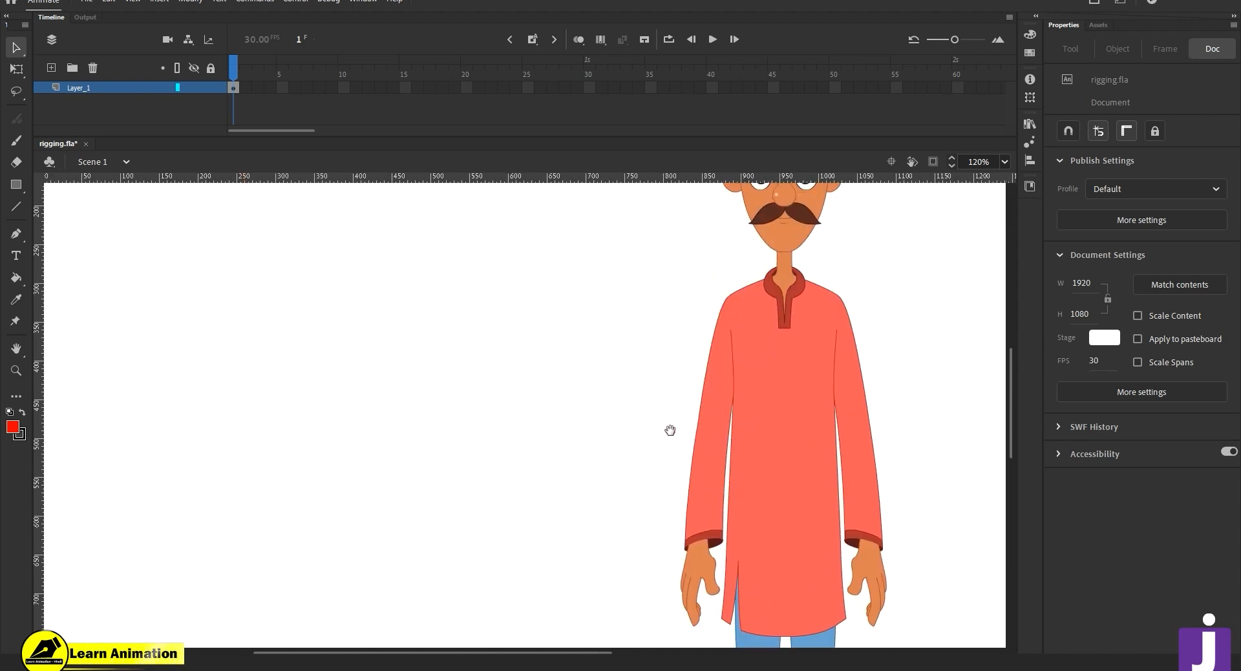
{"action": "left_click", "coordinate": [685, 489]}
{"action": "left_click_drag", "start_coordinate": [671, 407], "coordinate": [705, 509]}
{"action": "left_click_drag", "start_coordinate": [699, 451], "coordinate": [389, 473], "text": "alt"}
{"action": "left_click", "coordinate": [402, 449]}
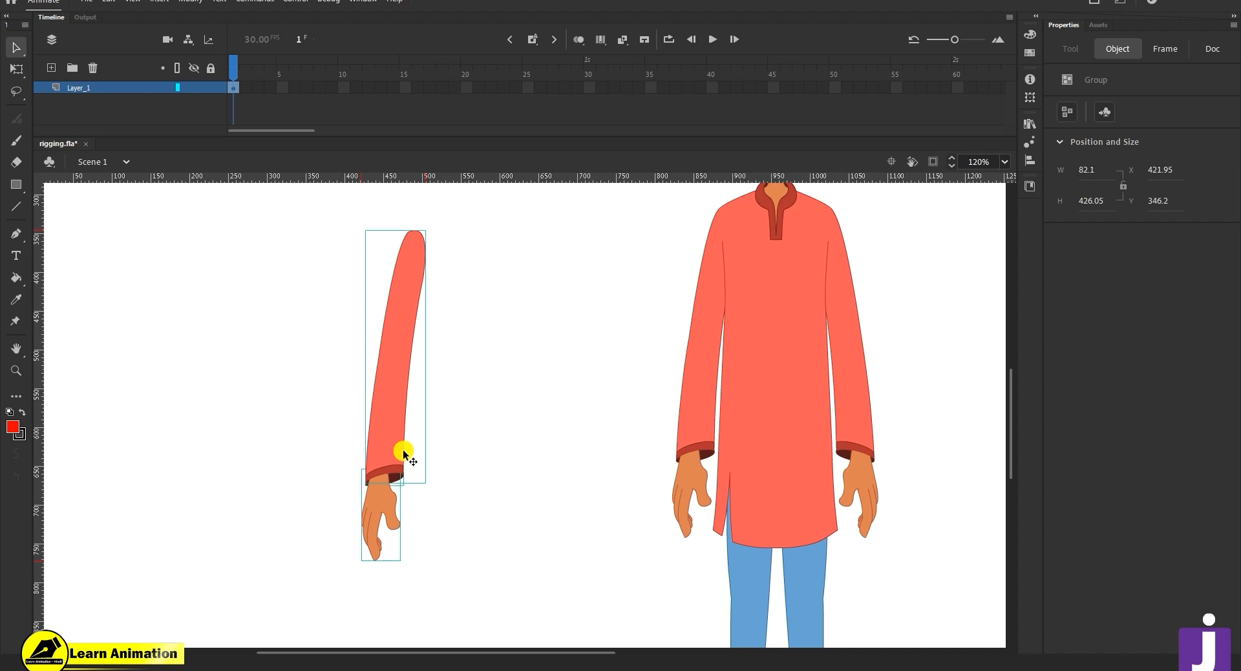
{"action": "left_click_drag", "start_coordinate": [283, 451], "coordinate": [214, 455], "text": "alt"}
- Compare the selections of the two arm copies, then break apart the leftmost copy's parts and regroup them as a single group
{"action": "left_click_drag", "start_coordinate": [459, 380], "coordinate": [353, 539]}
{"action": "left_click_drag", "start_coordinate": [283, 382], "coordinate": [158, 589]}
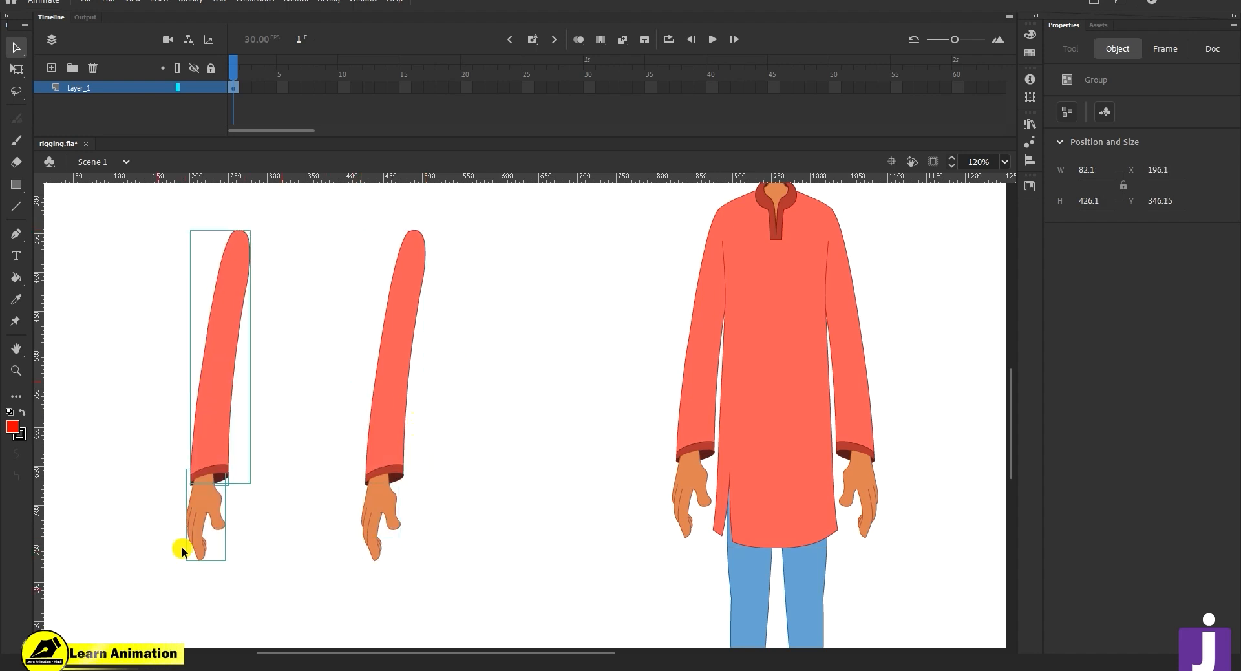
{"action": "key", "text": "ctrl+b"}
{"action": "key", "text": "ctrl+g"}
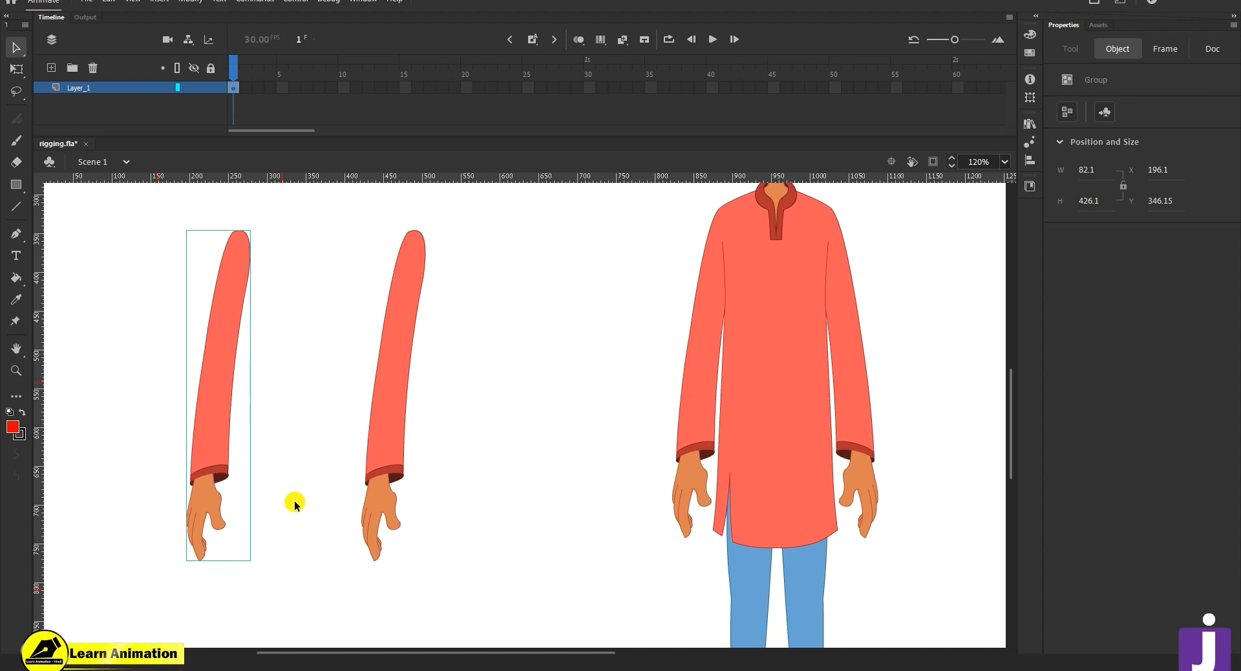
- Move the sleeve off the separately grouped arm copy's hand, undoing the first move, and lift the dark cuff interior to about Y 617
{"action": "left_click_drag", "start_coordinate": [306, 495], "coordinate": [392, 466]}
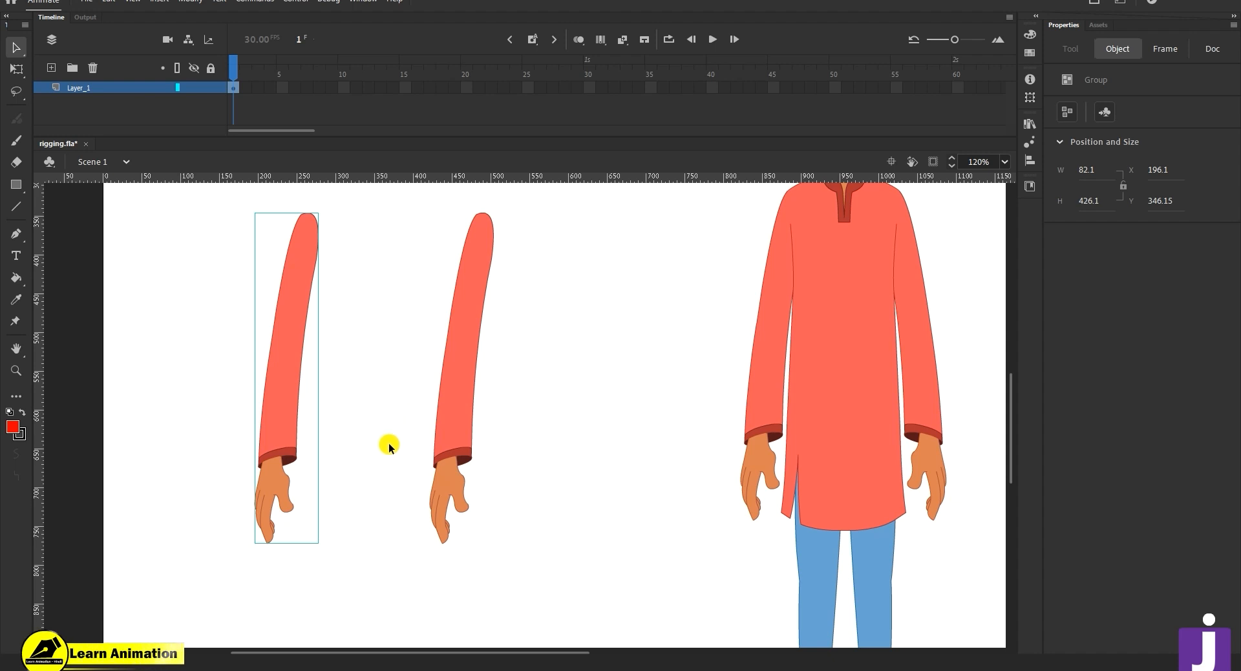
{"action": "left_click", "coordinate": [458, 420]}
{"action": "key", "text": "ctrl+space"}
{"action": "left_click", "coordinate": [436, 460]}
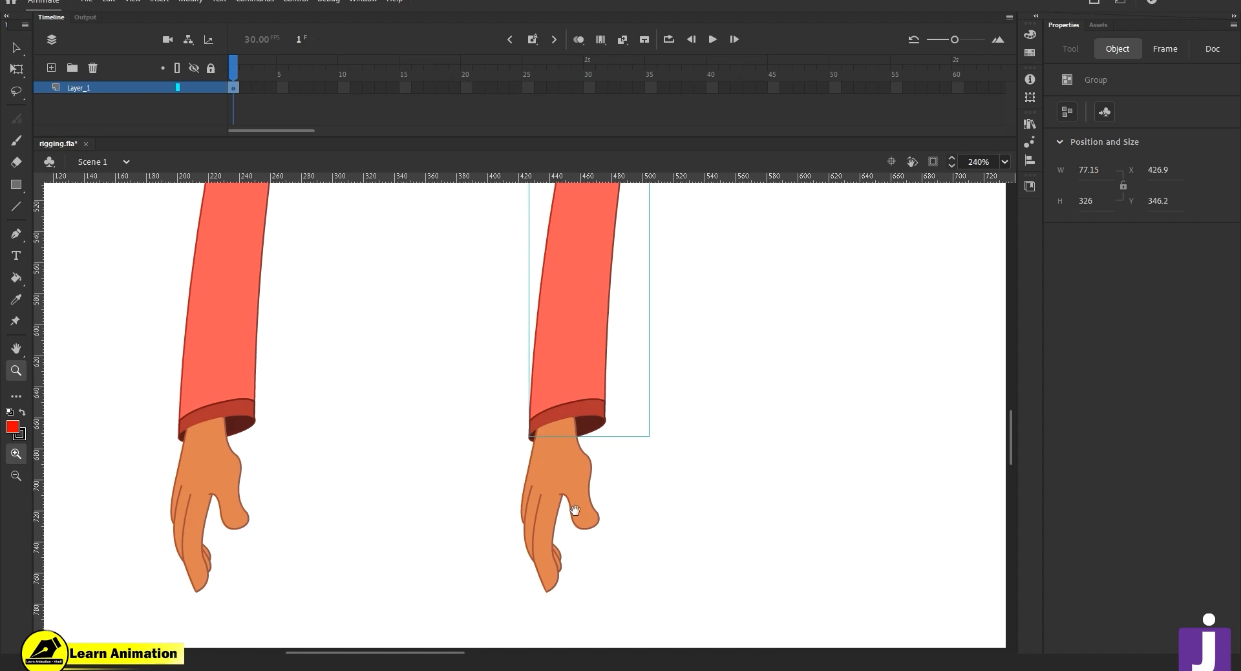
{"action": "left_click_drag", "start_coordinate": [574, 508], "coordinate": [651, 515]}
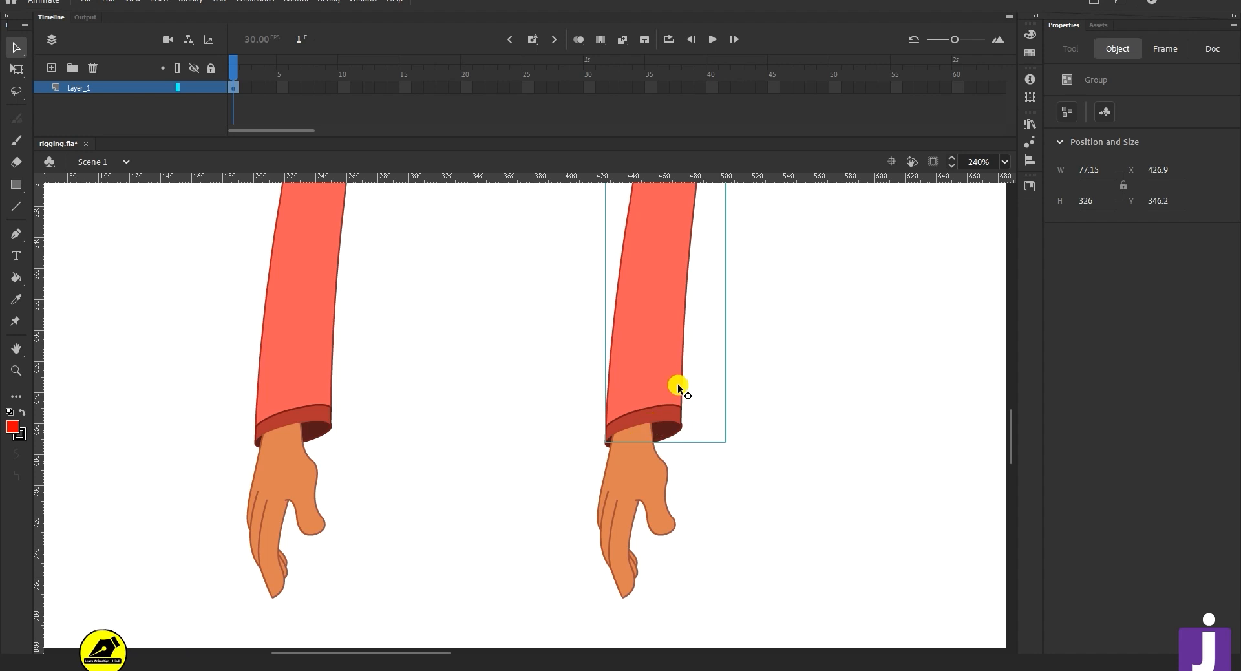
{"action": "left_click_drag", "start_coordinate": [658, 402], "coordinate": [781, 374]}
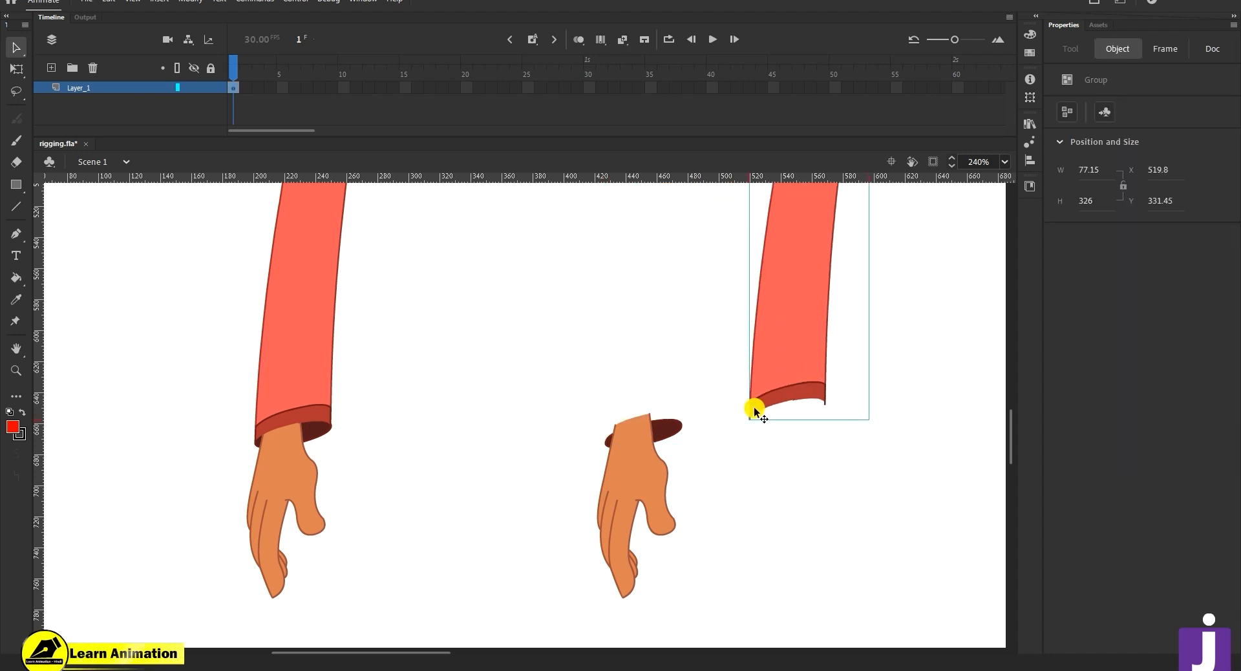
{"action": "key", "text": "ctrl+z"}
{"action": "left_click_drag", "start_coordinate": [661, 419], "coordinate": [803, 370]}
{"action": "left_click_drag", "start_coordinate": [676, 428], "coordinate": [660, 366]}
- Shift the single-group arm copy to about X 185, Y 340, and break it apart into raw shapes
{"action": "key", "text": "z"}
{"action": "left_click", "coordinate": [546, 428], "text": "alt"}
{"action": "left_click_drag", "start_coordinate": [557, 484], "coordinate": [549, 557]}
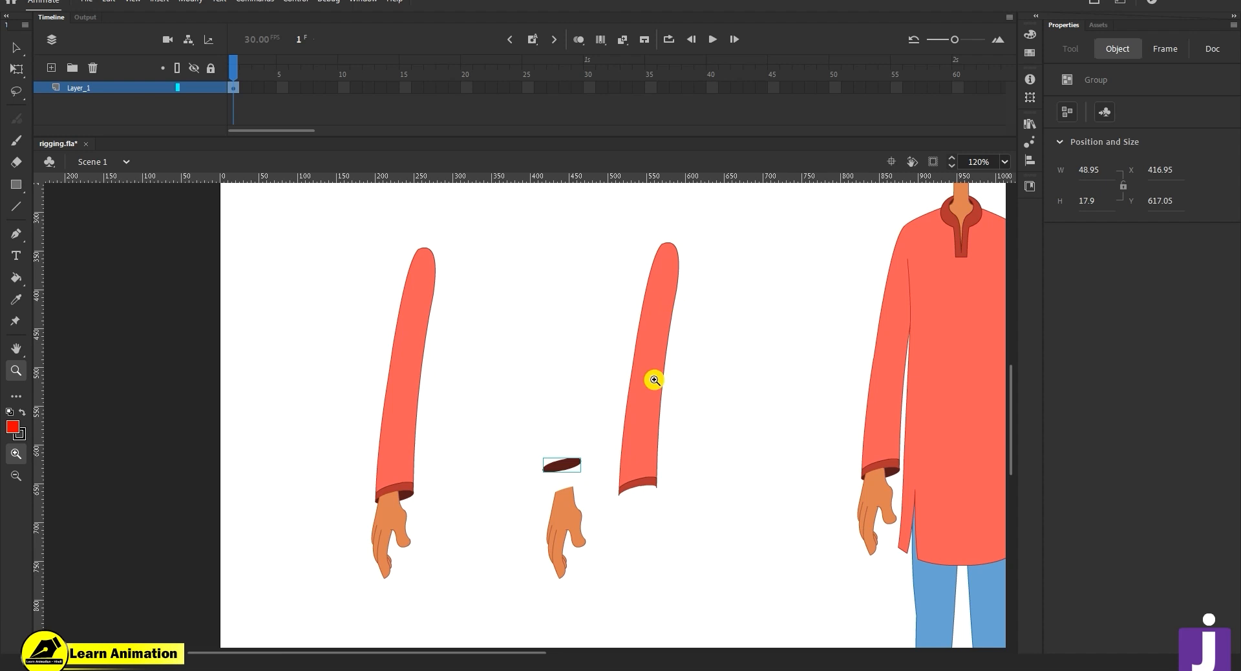
{"action": "left_click_drag", "start_coordinate": [550, 512], "coordinate": [589, 441]}
{"action": "key", "text": "v"}
{"action": "left_click", "coordinate": [453, 338]}
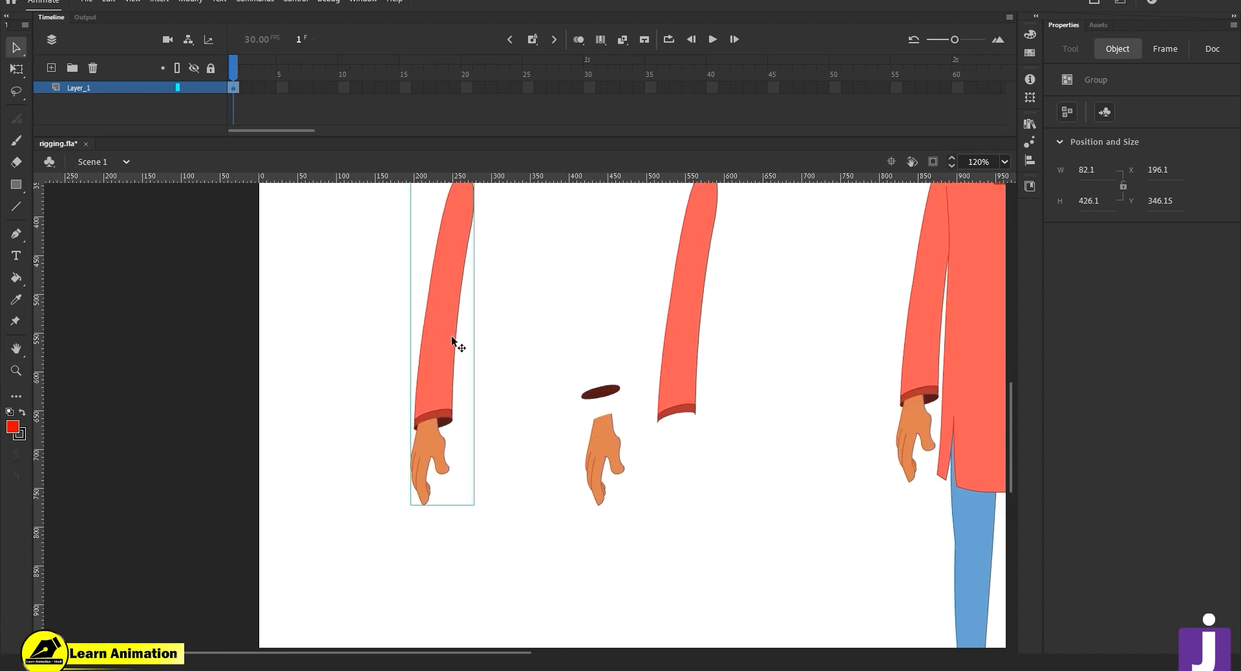
{"action": "left_click_drag", "start_coordinate": [437, 406], "coordinate": [428, 404]}
{"action": "key", "text": "ctrl+b"}
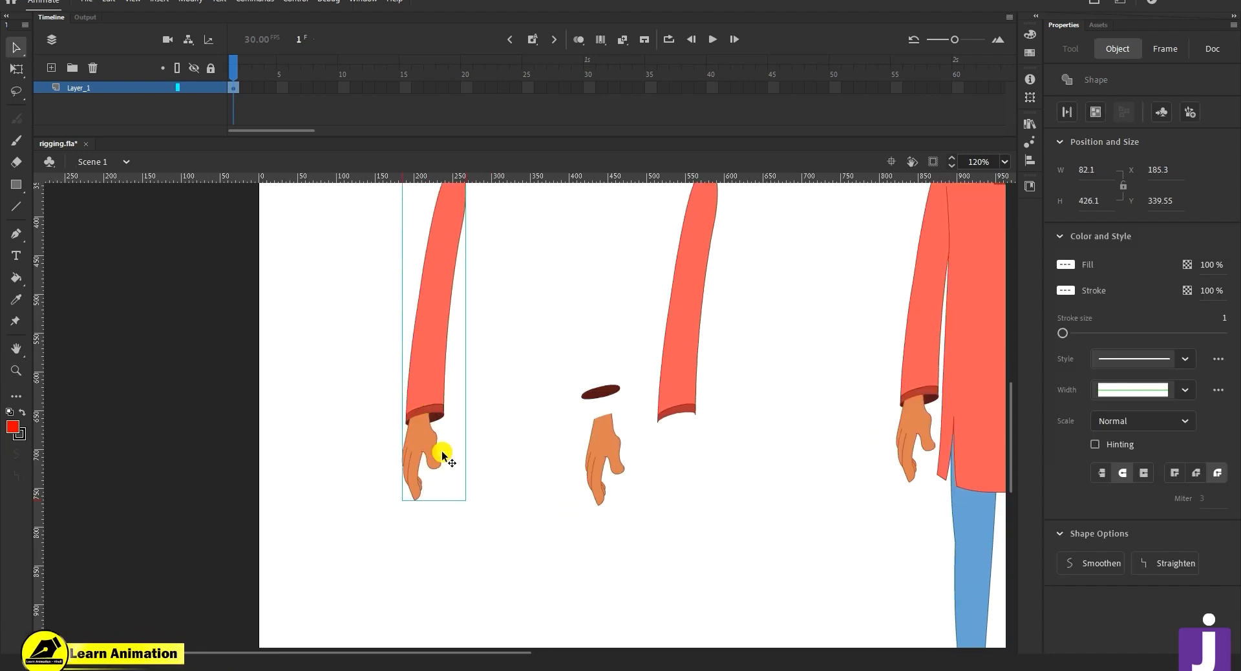
- Select the sleeve's fill and outline on the broken-apart arm copy and move the sleeve away from its hand
{"action": "left_click", "coordinate": [465, 410]}
{"action": "left_click", "coordinate": [424, 367]}
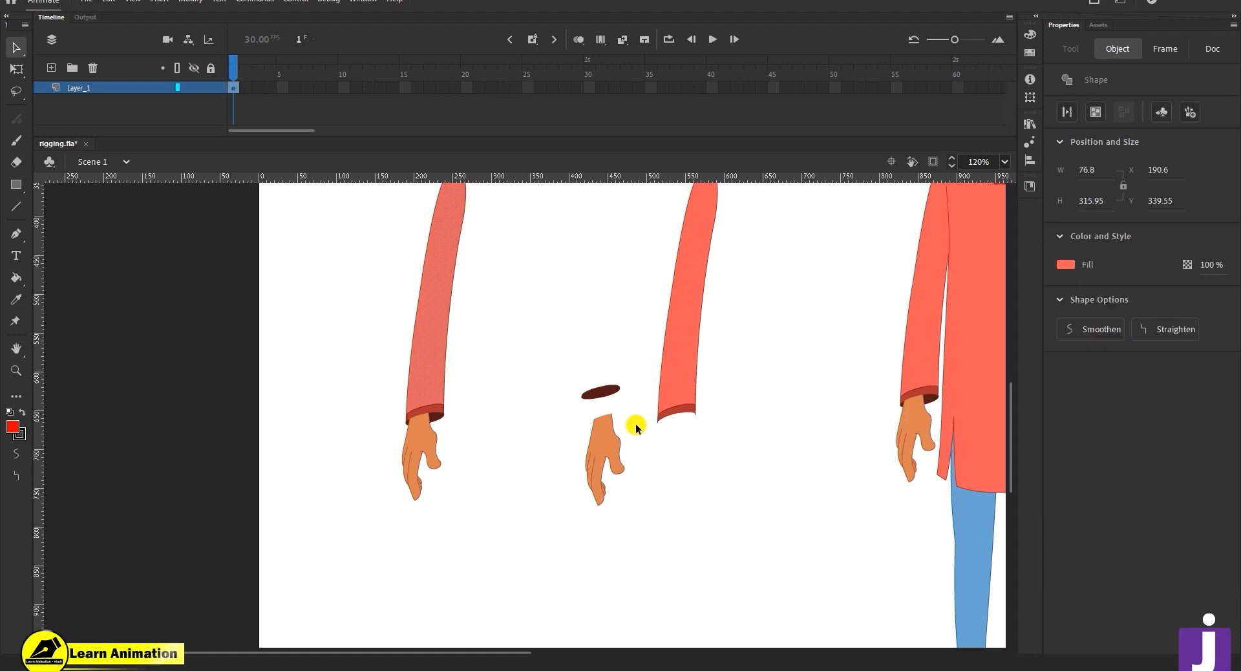
{"action": "left_click", "coordinate": [452, 421]}
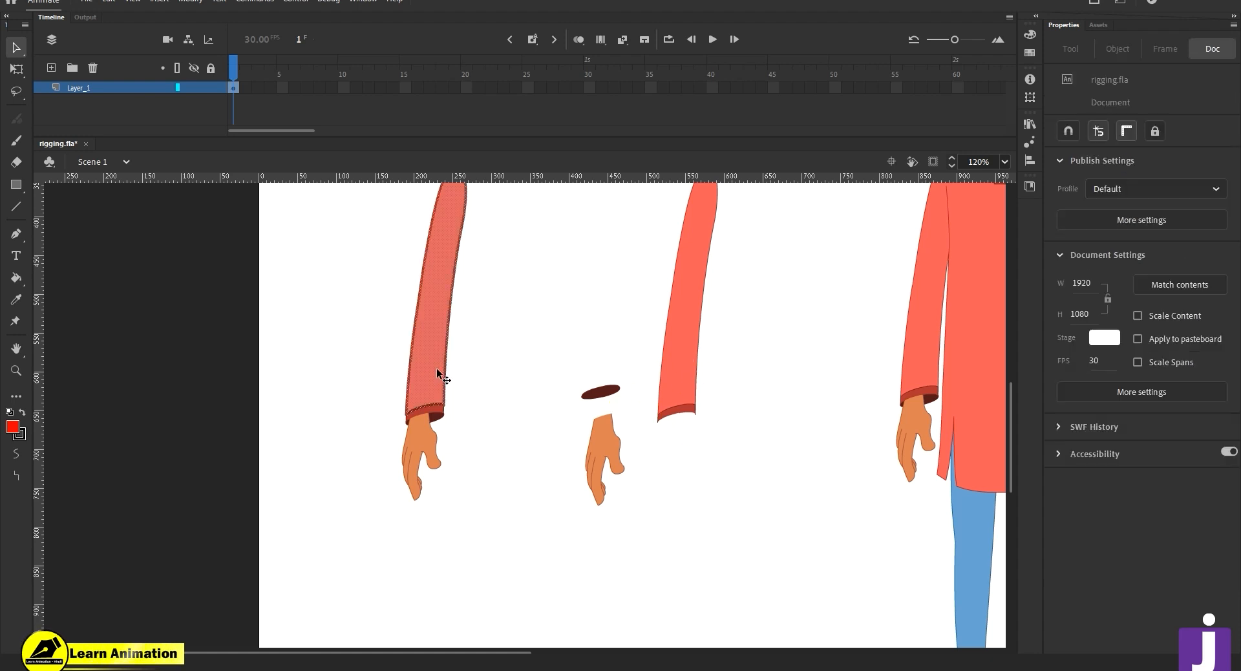
{"action": "double_click", "coordinate": [429, 386]}
{"action": "left_click_drag", "start_coordinate": [438, 378], "coordinate": [336, 378]}
- Move the hand shape of the broken-apart arm copy off the dark cuff pieces to about X 155, Y 684
{"action": "key", "text": "z"}
{"action": "left_click", "coordinate": [501, 428]}
{"action": "left_click", "coordinate": [540, 430]}
{"action": "key", "text": "v"}
{"action": "double_click", "coordinate": [576, 366]}
{"action": "left_click_drag", "start_coordinate": [576, 366], "coordinate": [485, 490]}
{"action": "key", "text": "z"}
{"action": "left_click", "coordinate": [629, 425], "text": "alt"}
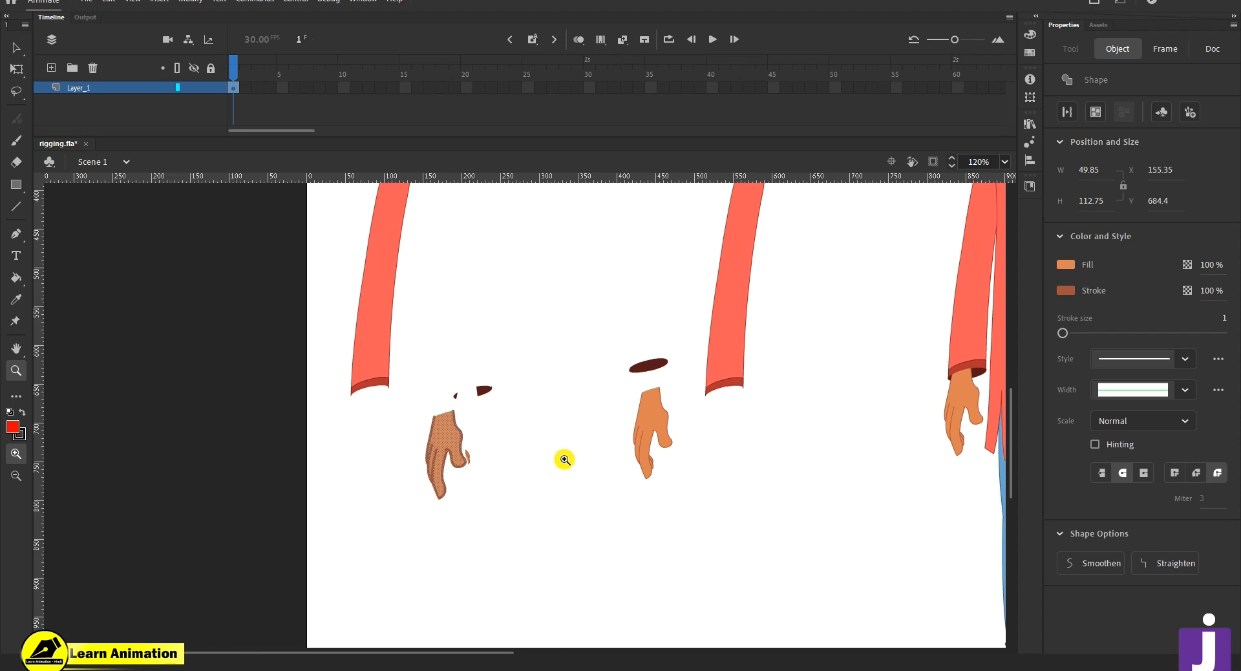
{"action": "key", "text": "v"}
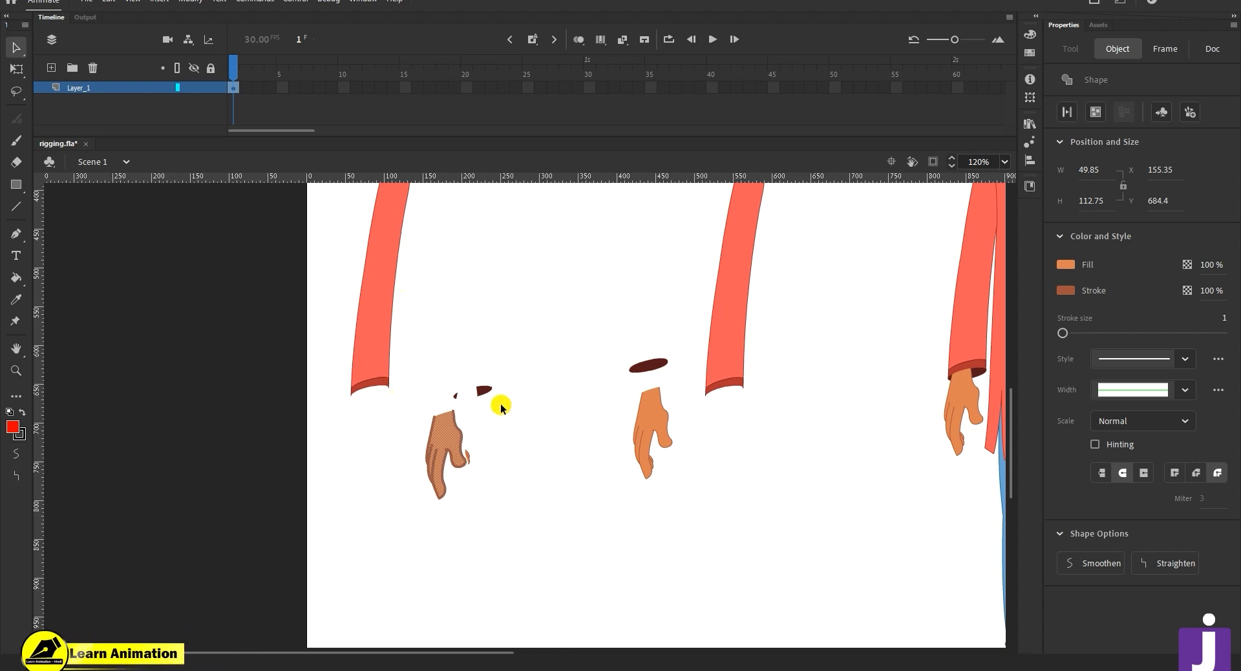
{"action": "left_click_drag", "start_coordinate": [676, 449], "coordinate": [472, 499]}
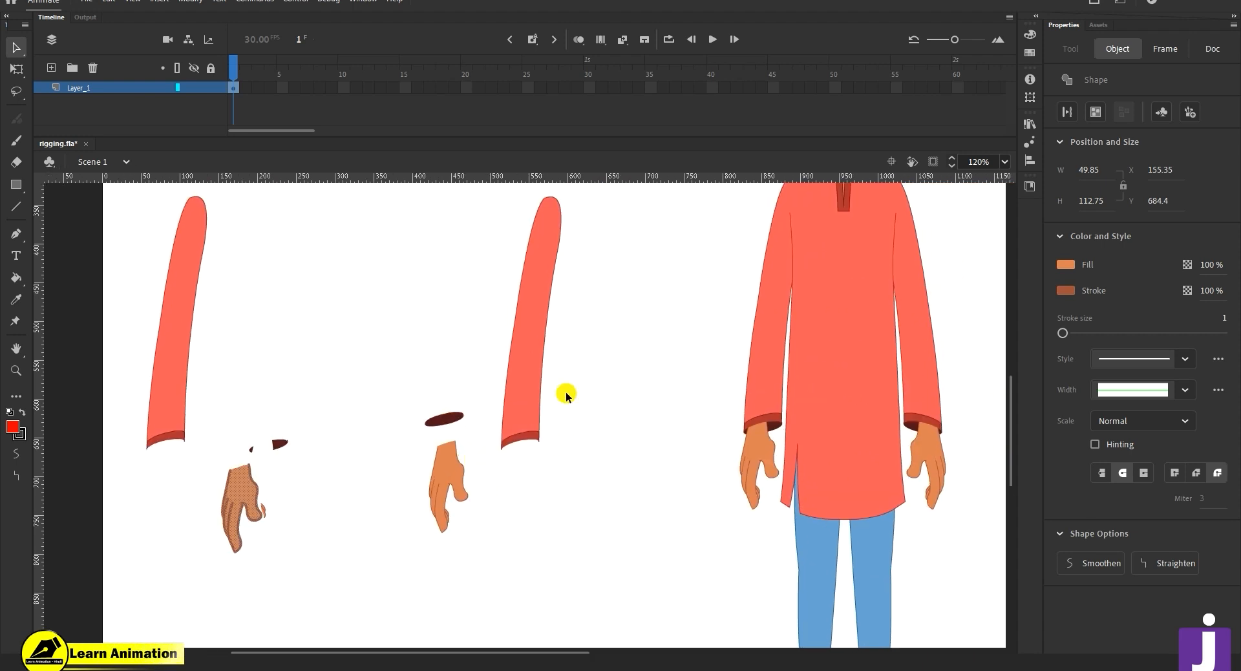
- Brush a thin red check mark beside each of the two separated arm copies
{"action": "key", "text": "b"}
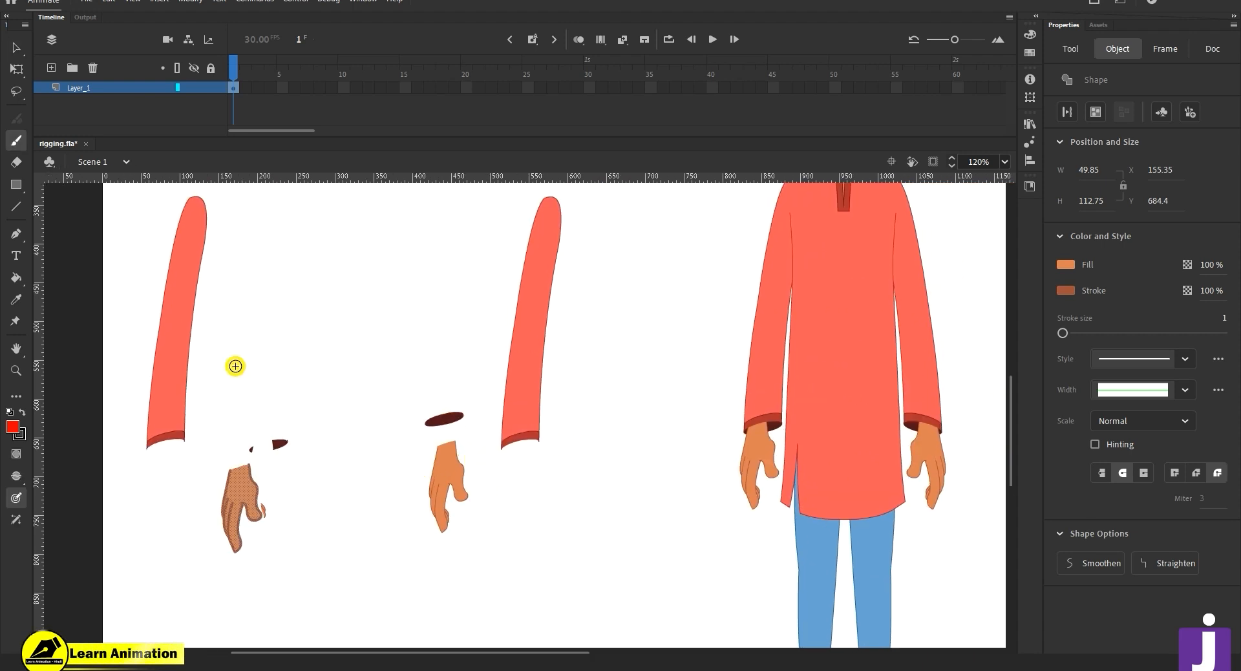
{"action": "mouse_move", "coordinate": [245, 337]}
{"action": "left_mouse_down"}
{"action": "mouse_move", "coordinate": [264, 382]}
{"action": "mouse_move", "coordinate": [300, 352]}
{"action": "left_mouse_up"}
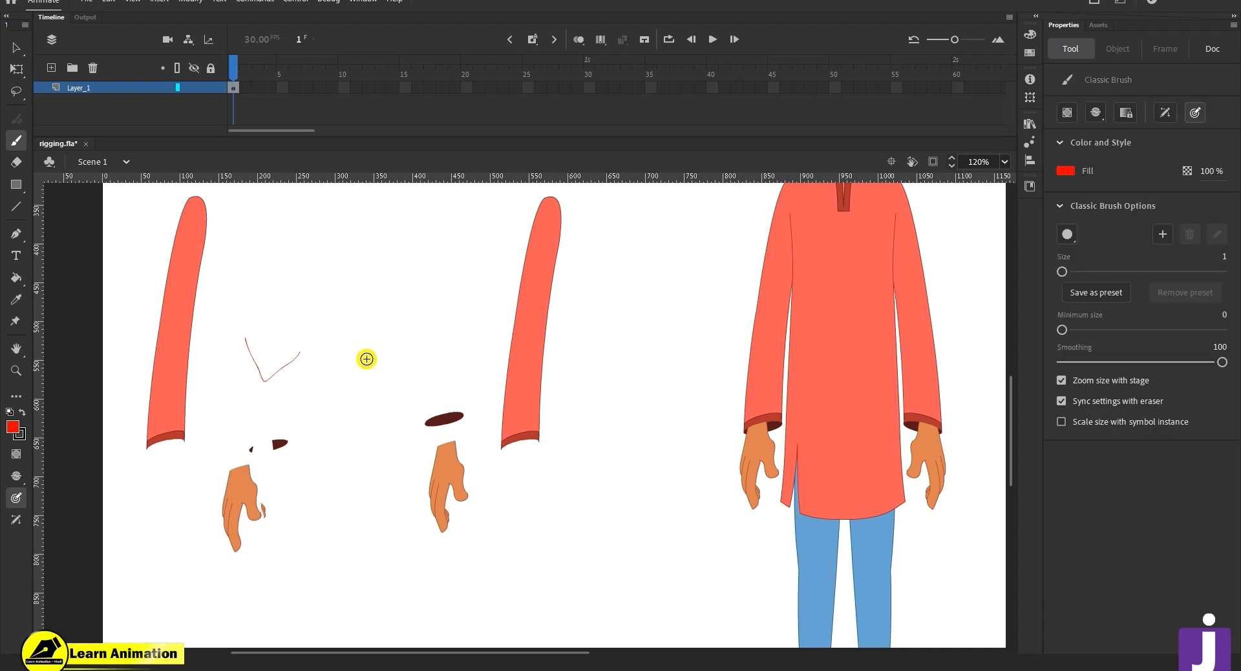
{"action": "mouse_move", "coordinate": [561, 339]}
{"action": "left_mouse_down"}
{"action": "mouse_move", "coordinate": [573, 373]}
{"action": "mouse_move", "coordinate": [695, 316]}
{"action": "left_mouse_up"}
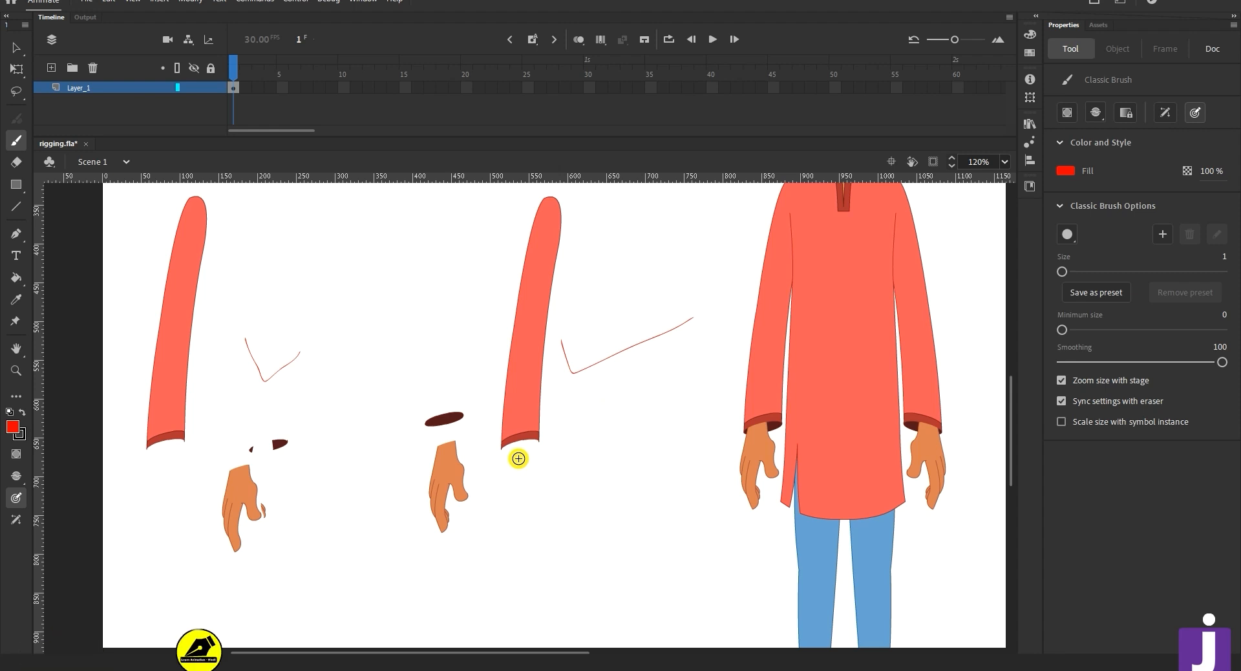
- Delete all parts of both arm copies and the two red check marks, leaving only the original character on the stage
{"action": "key", "text": "z"}
{"action": "key", "text": "ctrl+minus"}
{"action": "left_click_drag", "start_coordinate": [573, 468], "coordinate": [452, 507]}
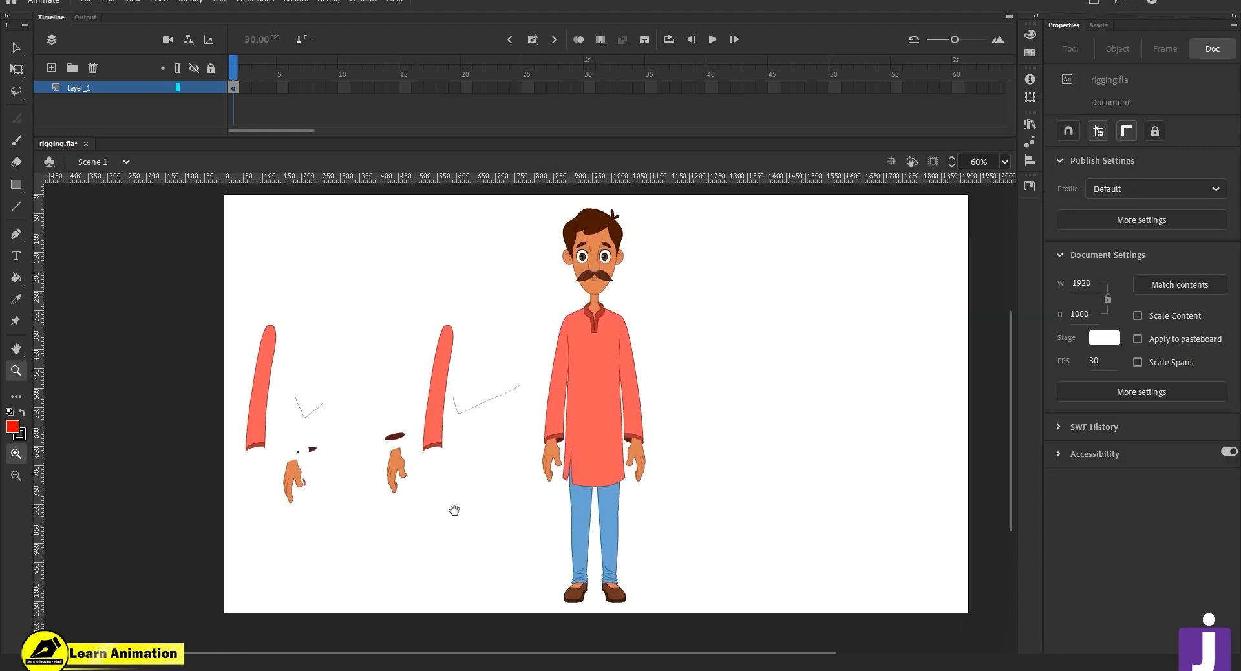
{"action": "key", "text": "v"}
{"action": "left_click", "coordinate": [493, 297]}
{"action": "left_click_drag", "start_coordinate": [485, 426], "coordinate": [224, 495]}
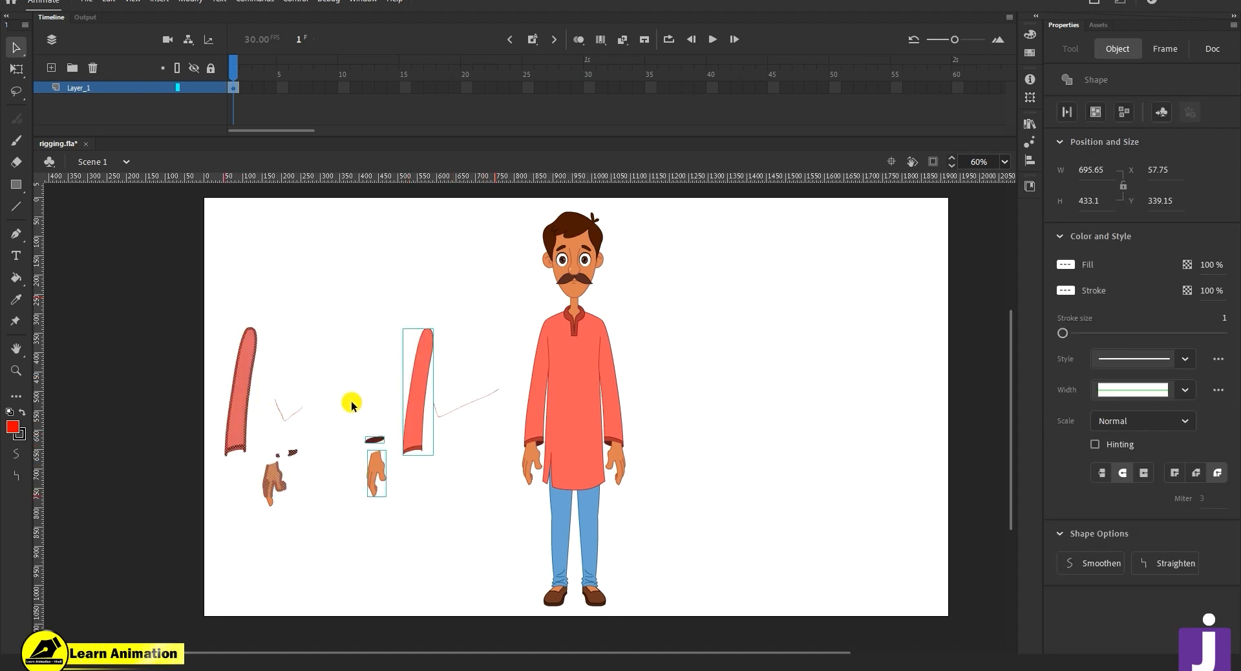
{"action": "key", "text": "Delete"}
{"action": "left_click_drag", "start_coordinate": [426, 342], "coordinate": [520, 455]}
{"action": "left_click_drag", "start_coordinate": [359, 432], "coordinate": [216, 557]}
{"action": "key", "text": "Delete"}
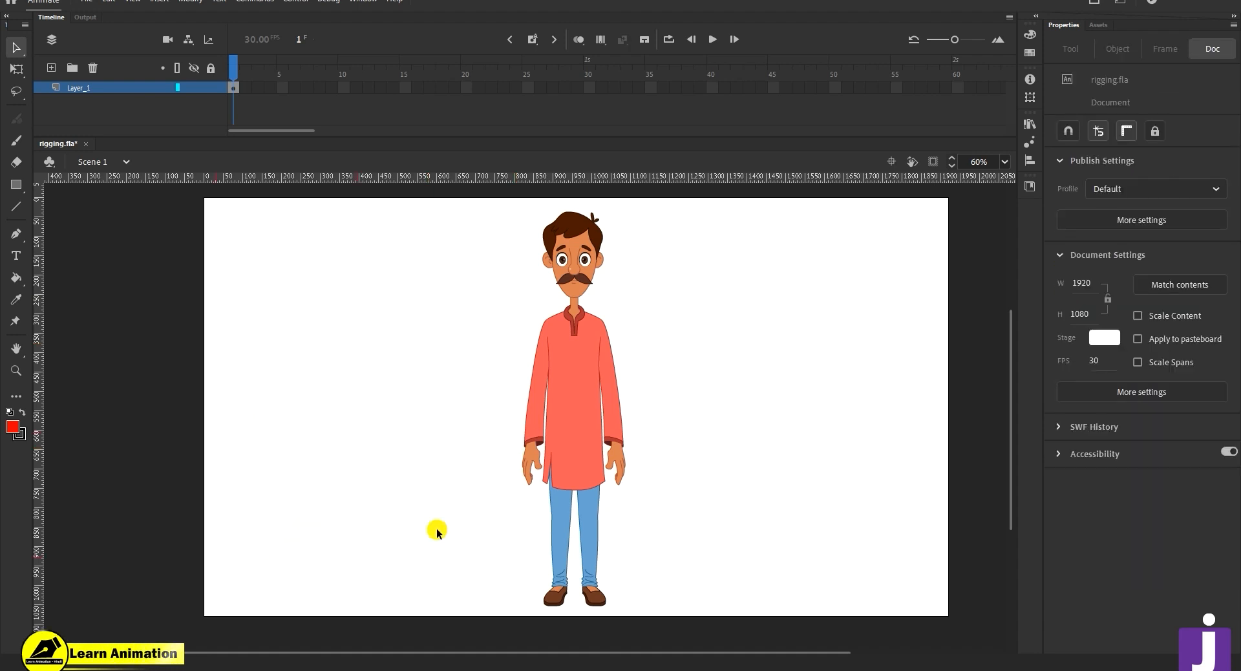
- Inspect the character's face, try moving the neck and collar group off the body, and undo the move
{"action": "scroll", "coordinate": [642, 474], "scroll_direction": "right", "scroll_amount": 2}
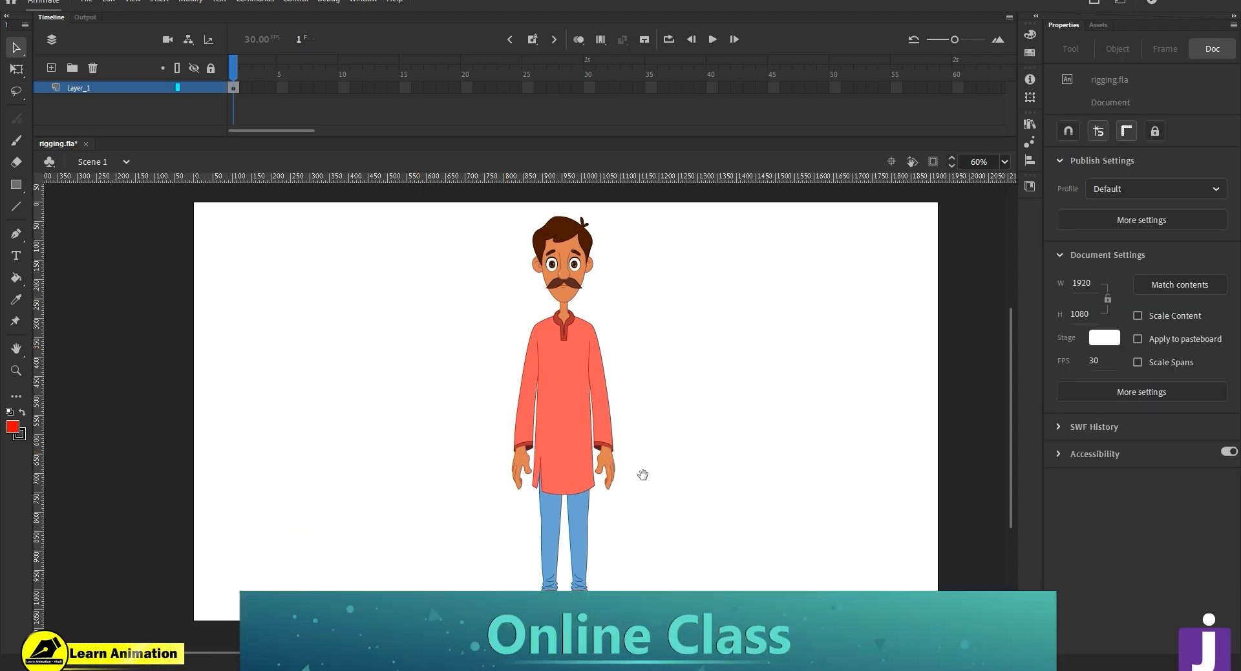
{"action": "key", "text": "z"}
{"action": "left_click", "coordinate": [544, 332]}
{"action": "left_click", "coordinate": [521, 321]}
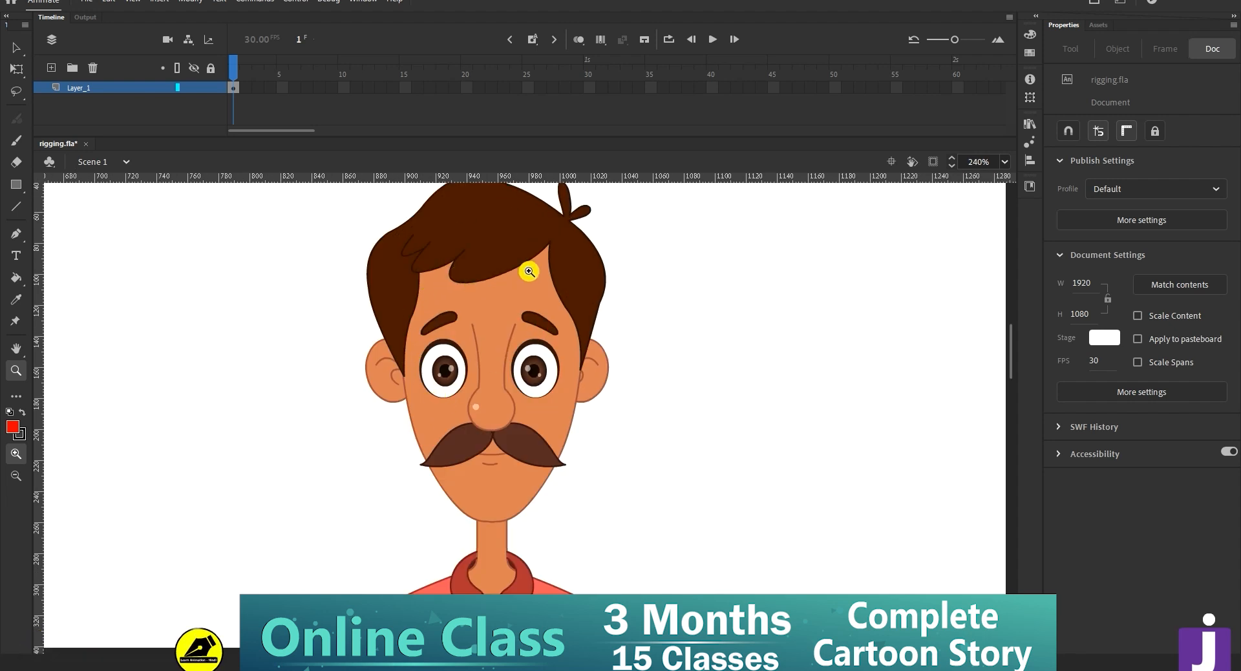
{"action": "left_click", "coordinate": [506, 479], "text": "alt"}
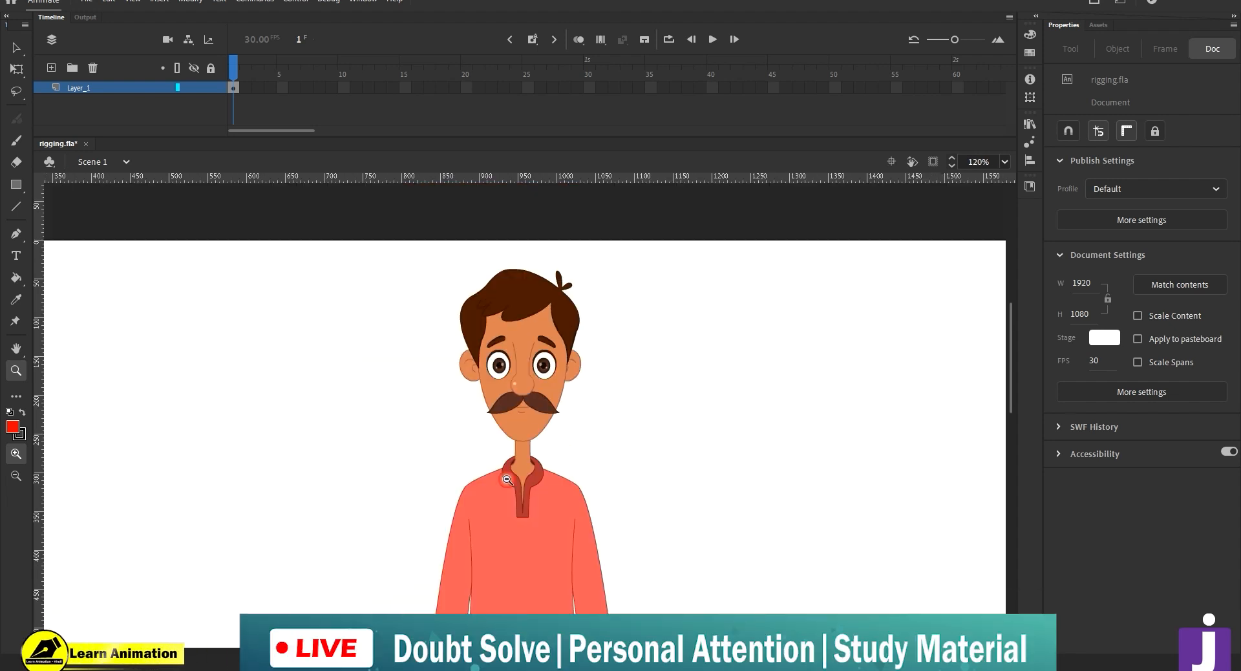
{"action": "left_click", "coordinate": [510, 479], "text": "alt"}
{"action": "key", "text": "v"}
{"action": "left_click_drag", "start_coordinate": [545, 363], "coordinate": [614, 355]}
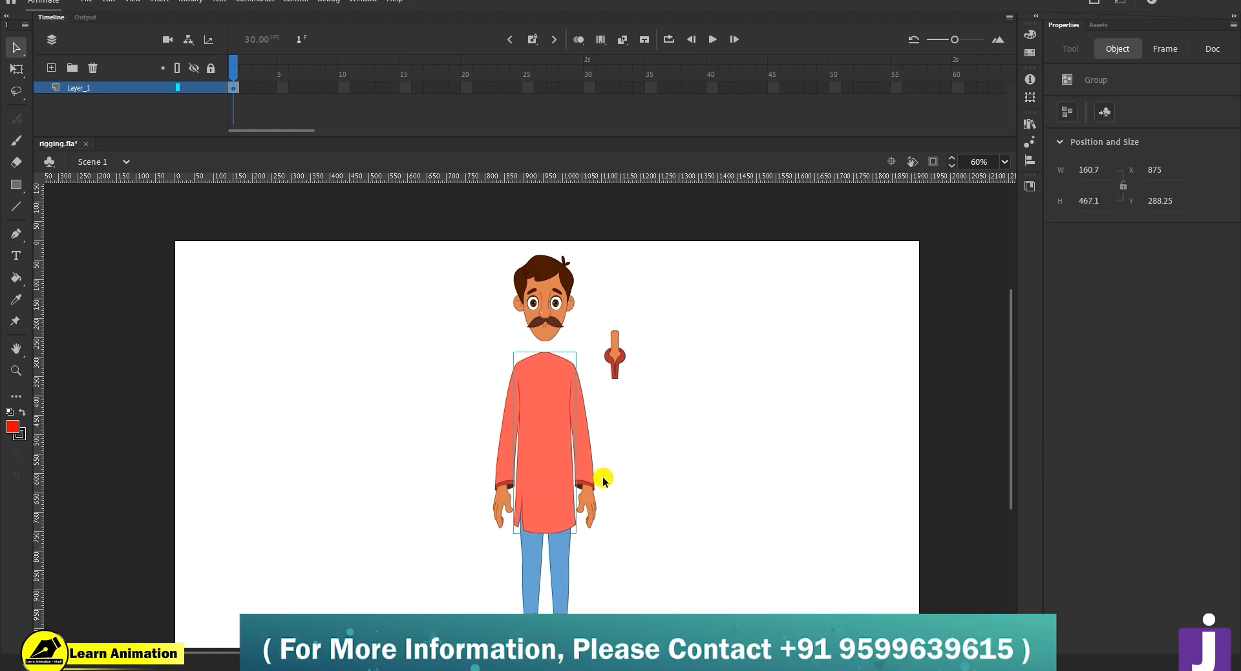
{"action": "key", "text": "ctrl+z"}
- Select all the character's groups and convert them to a Graphic symbol named Symbol 1, briefly trying the Movie Clip type
{"action": "left_click_drag", "start_coordinate": [673, 434], "coordinate": [668, 402]}
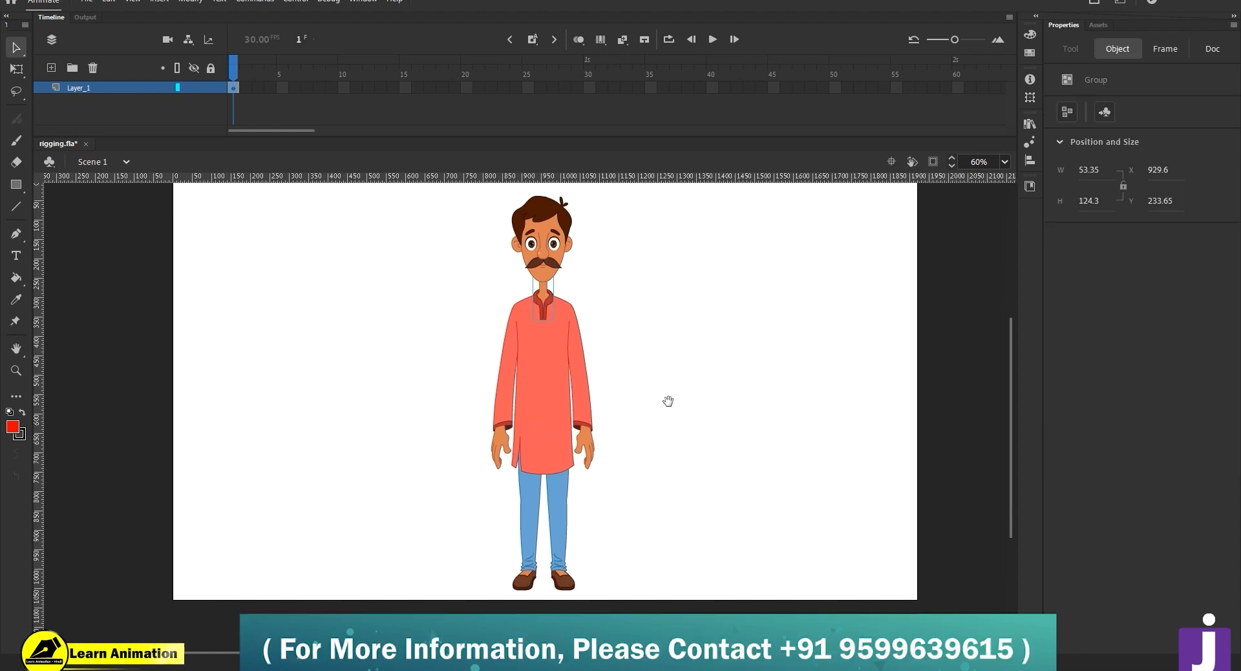
{"action": "left_click", "coordinate": [559, 440]}
{"action": "left_click_drag", "start_coordinate": [720, 457], "coordinate": [715, 463]}
{"action": "left_click_drag", "start_coordinate": [642, 189], "coordinate": [406, 650]}
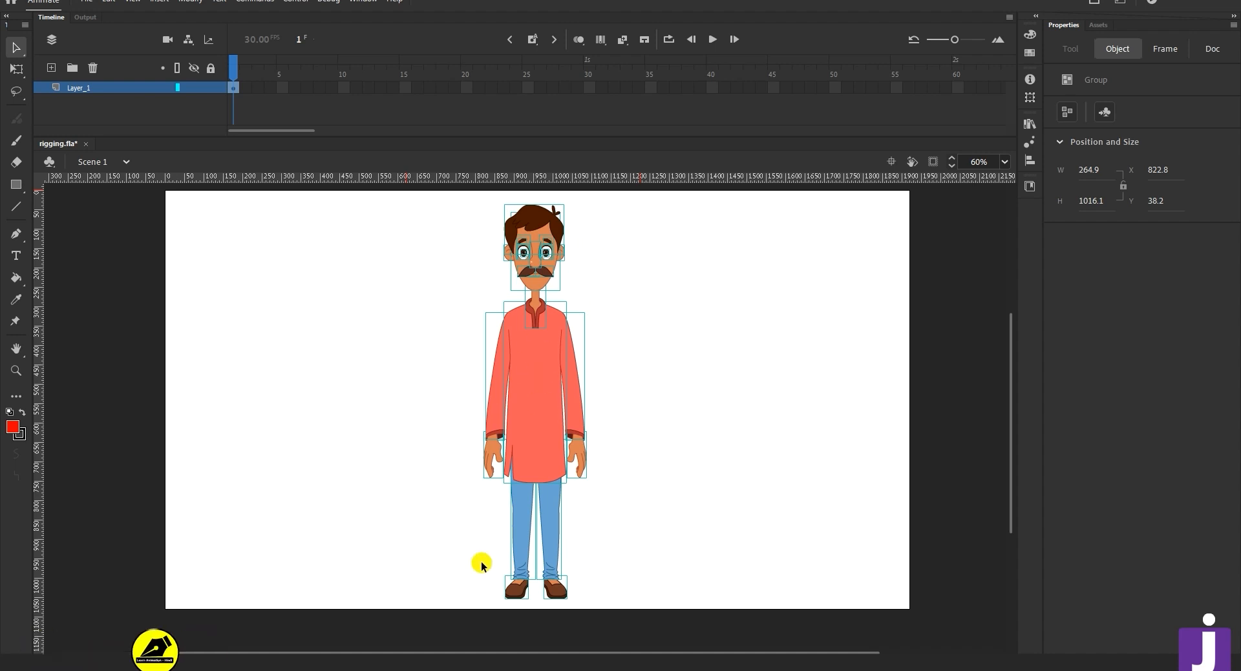
{"action": "key", "text": "F8"}
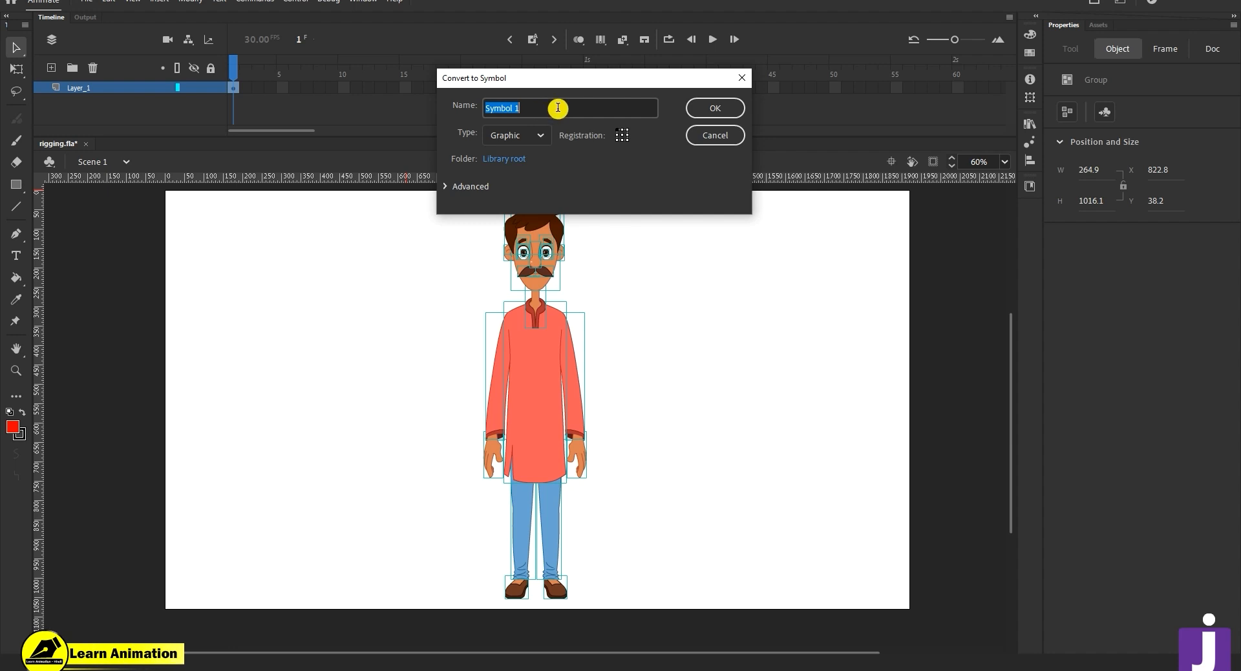
{"action": "left_click", "coordinate": [540, 137]}
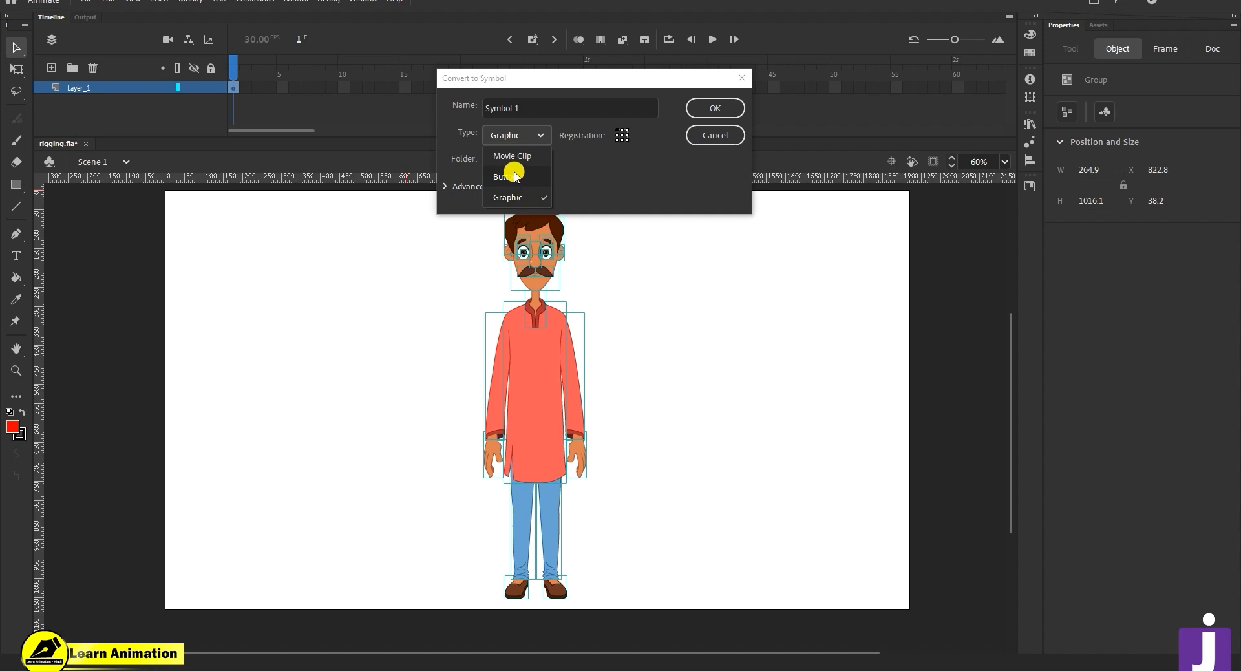
{"action": "left_click", "coordinate": [516, 157]}
{"action": "left_click", "coordinate": [530, 143]}
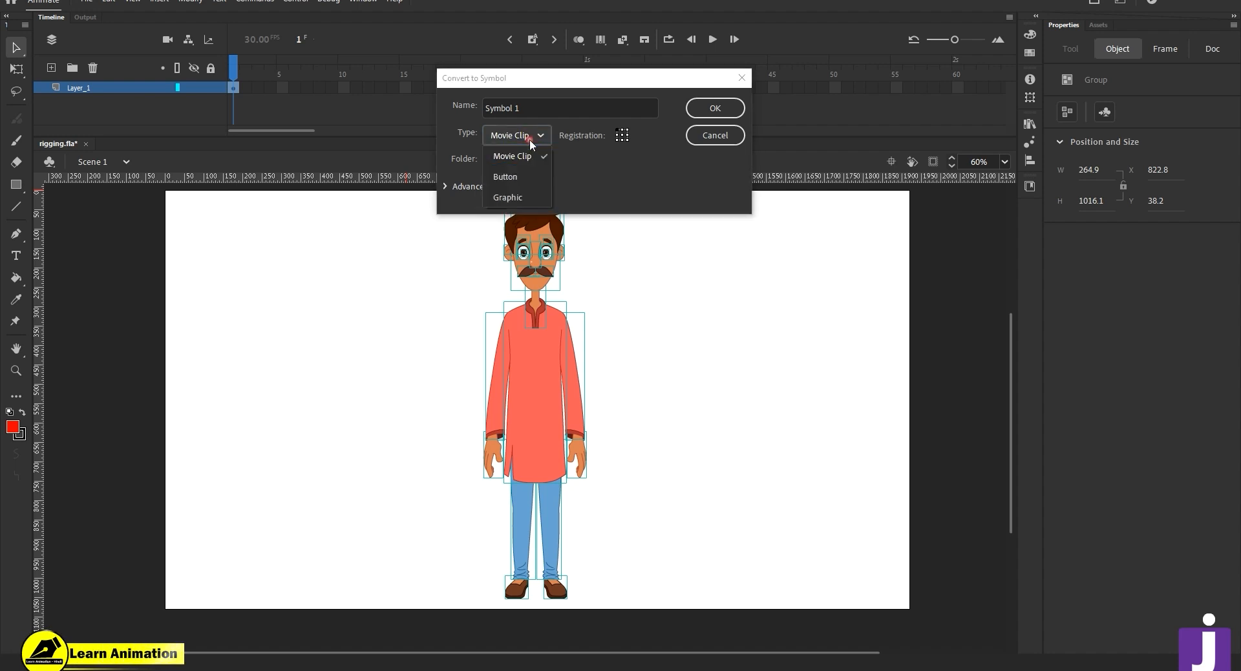
{"action": "left_click", "coordinate": [521, 197]}
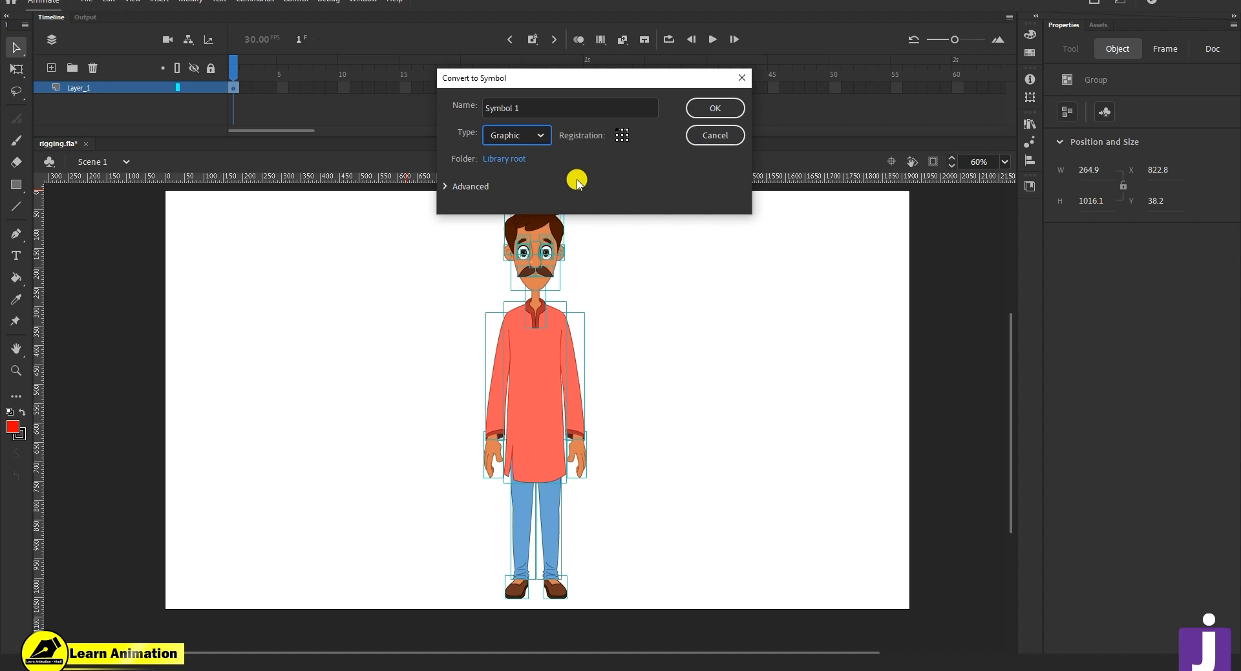
{"action": "left_click", "coordinate": [725, 109]}
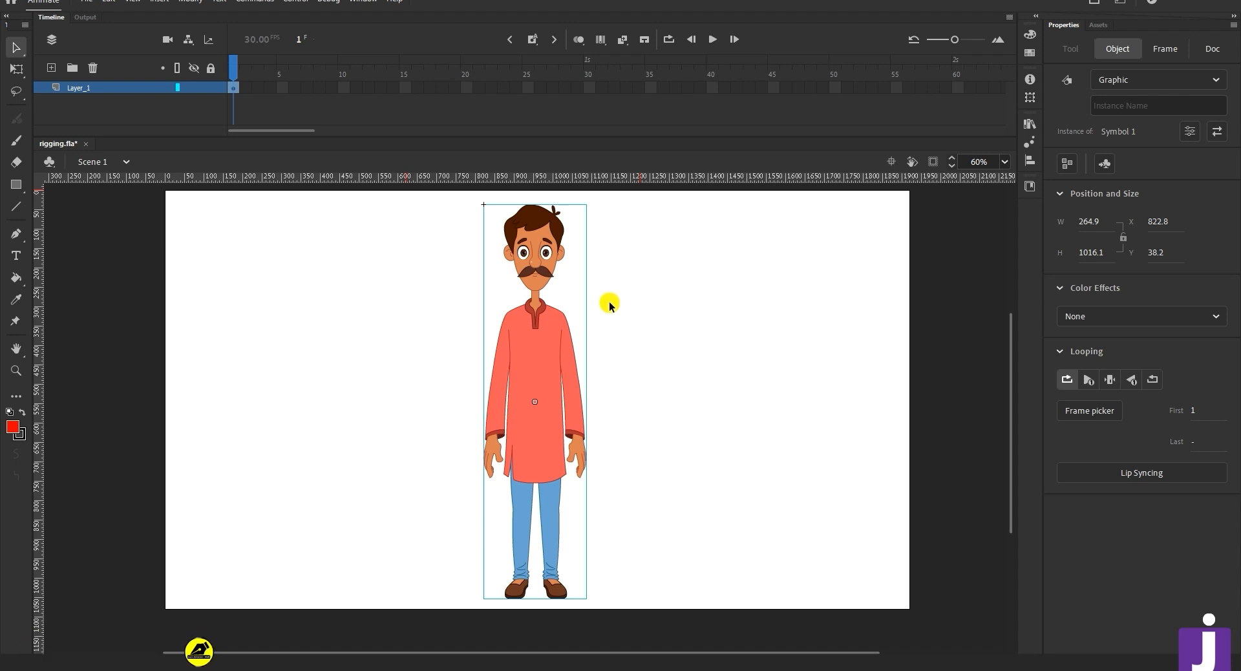
- Move the character symbol to X 842.8, Y 28.2, and open it for editing
{"action": "left_click_drag", "start_coordinate": [568, 328], "coordinate": [576, 323]}
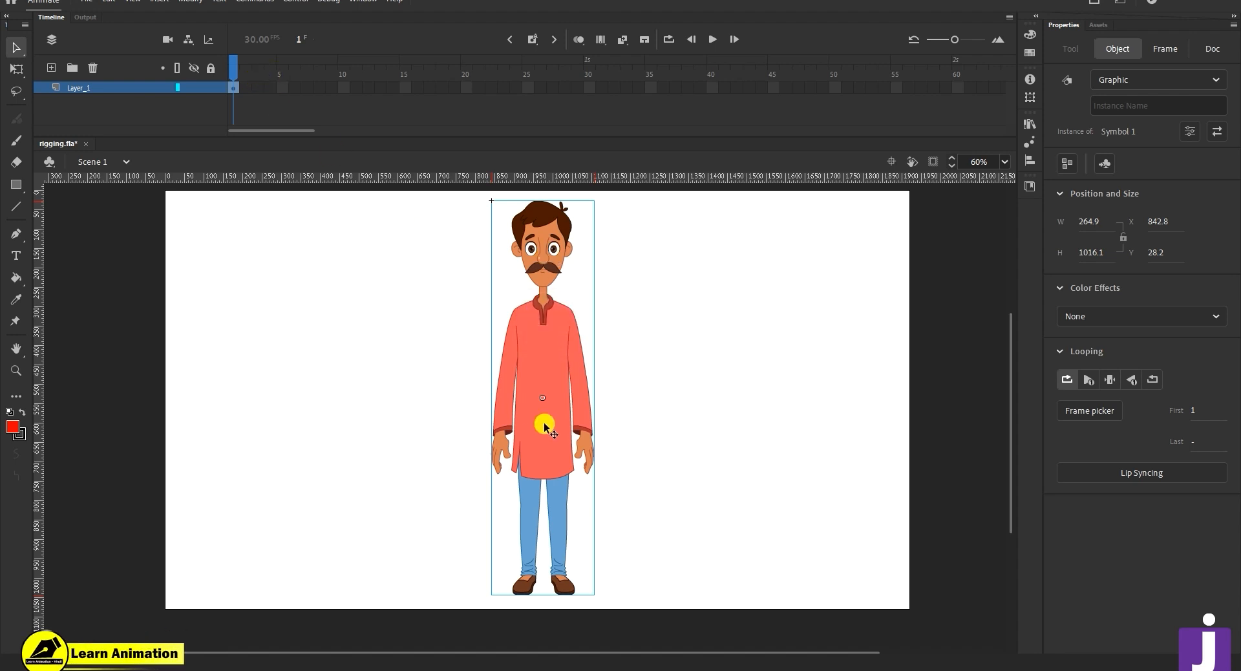
{"action": "double_click", "coordinate": [554, 361]}
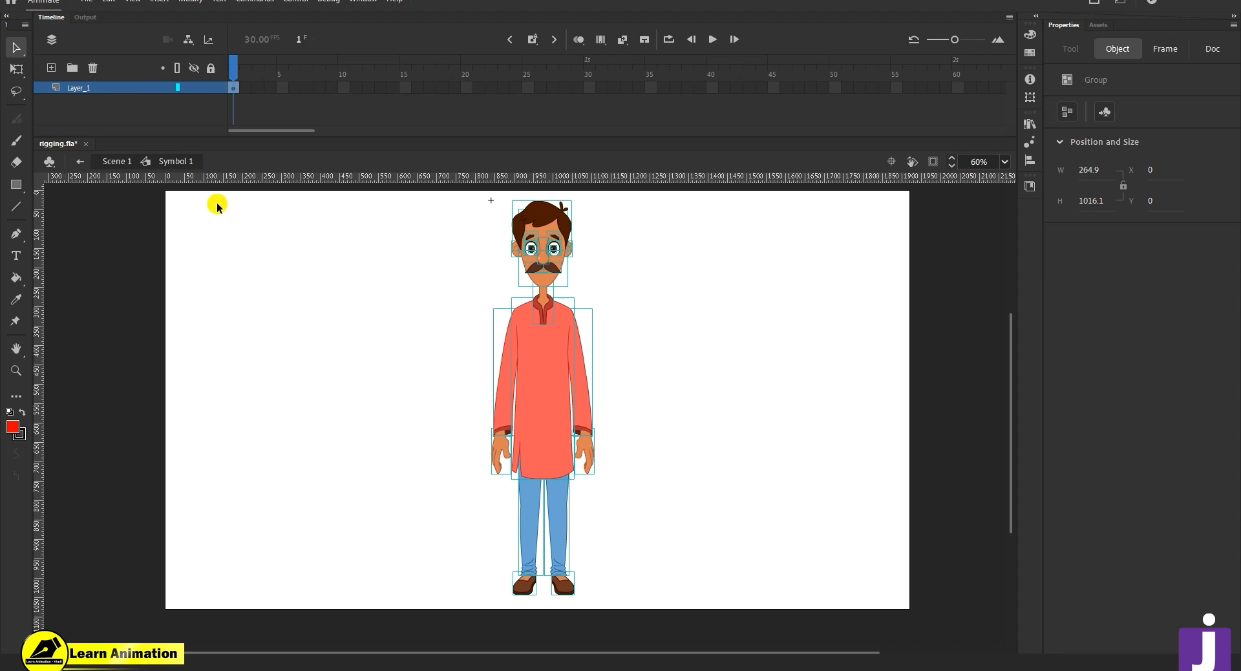
- Inspect the character's hair and face up close
{"action": "left_click", "coordinate": [665, 495]}
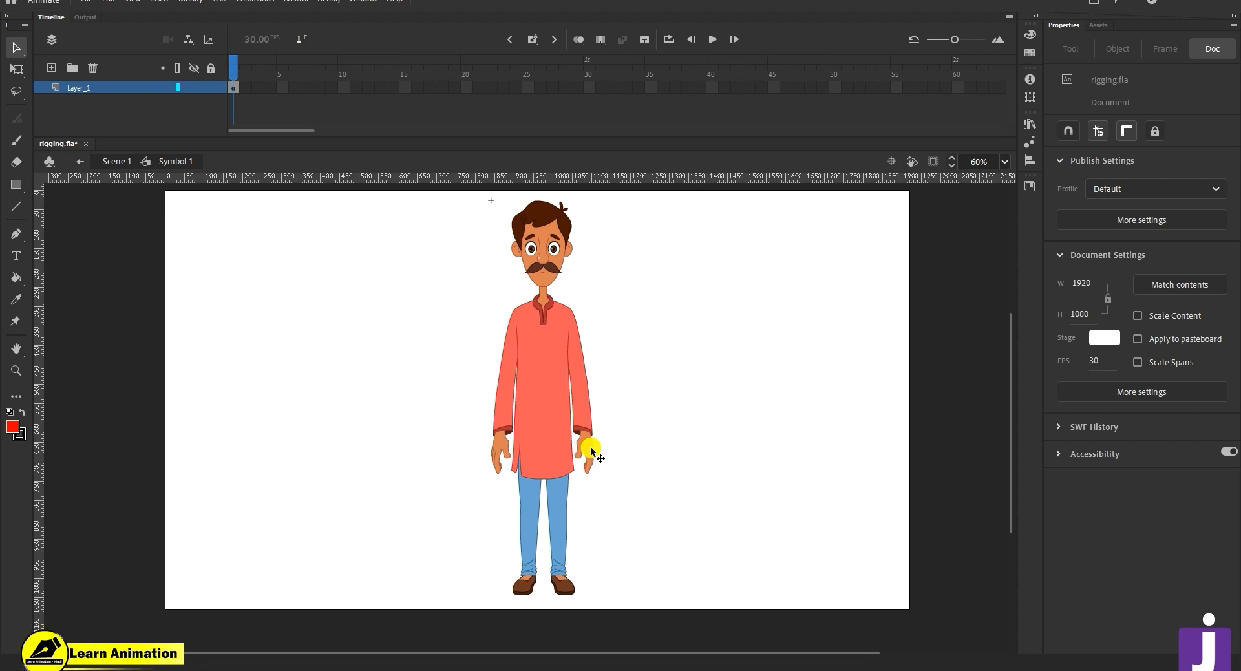
{"action": "key", "text": "z"}
{"action": "left_click", "coordinate": [548, 349]}
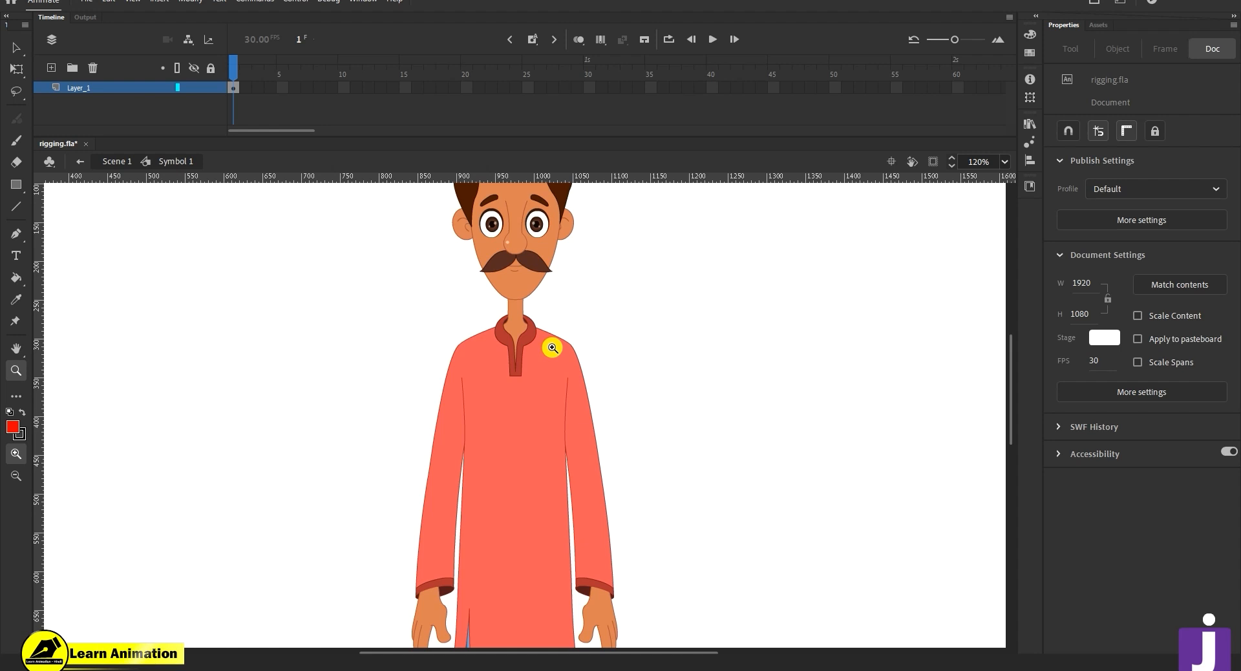
{"action": "left_click", "coordinate": [533, 283]}
{"action": "left_click_drag", "start_coordinate": [544, 350], "coordinate": [541, 519]}
{"action": "left_click", "coordinate": [522, 369]}
{"action": "left_click_drag", "start_coordinate": [539, 416], "coordinate": [493, 451]}
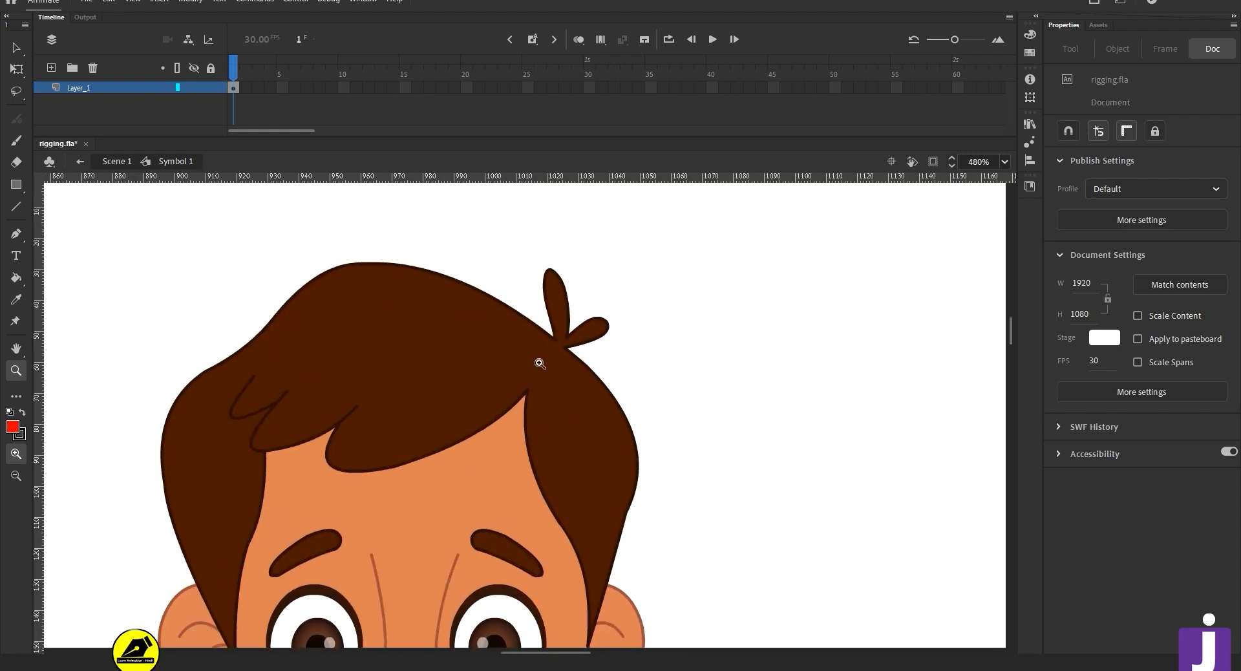
{"action": "left_click", "coordinate": [540, 363]}
{"action": "key", "text": "v"}
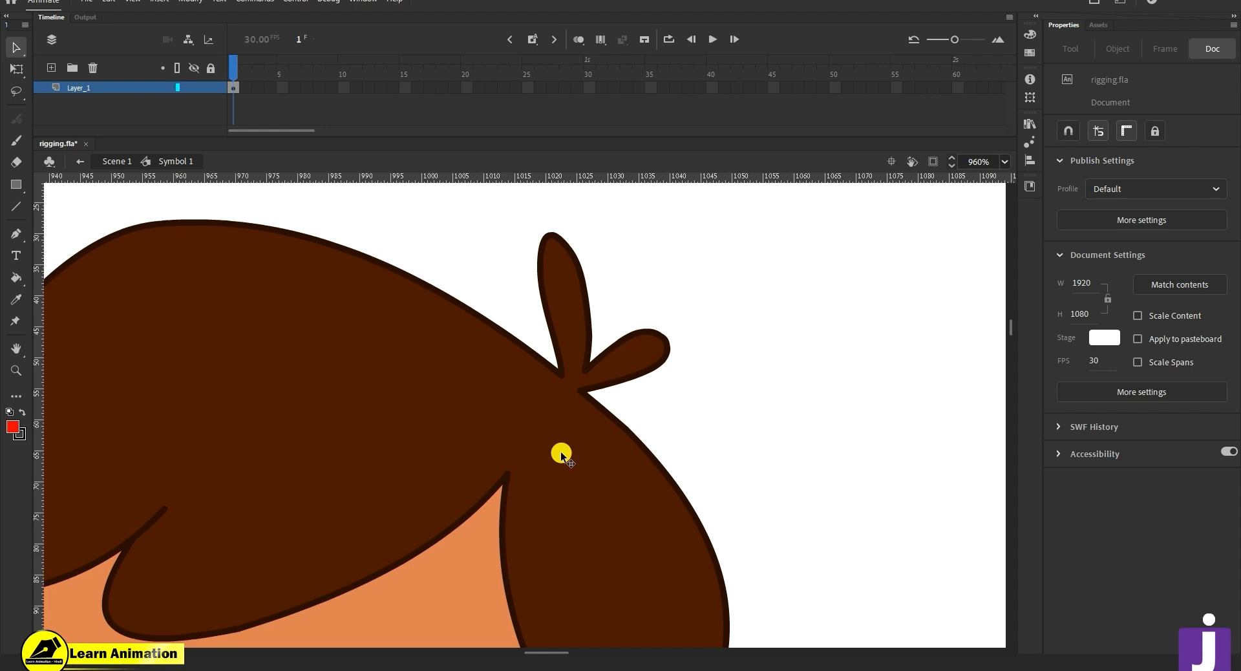
{"action": "key", "text": "z"}
{"action": "left_click", "coordinate": [501, 467], "text": "alt"}
{"action": "left_click", "coordinate": [493, 521], "text": "alt"}
{"action": "left_click", "coordinate": [497, 520], "text": "alt"}
{"action": "left_click", "coordinate": [523, 438]}
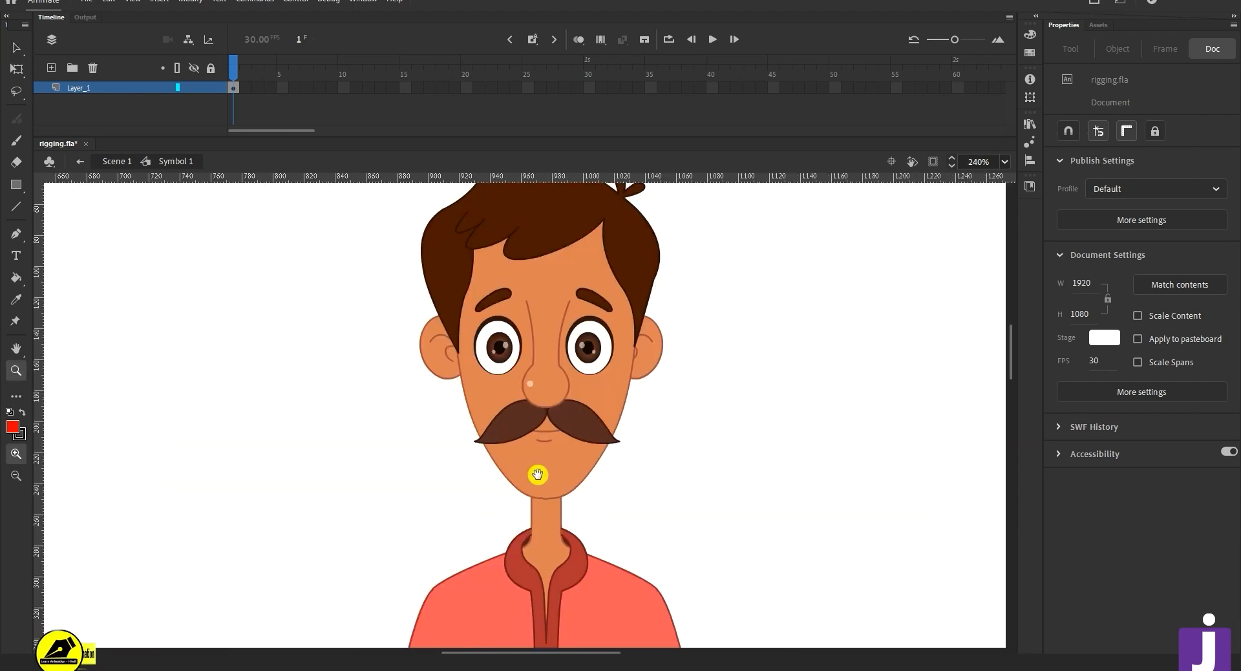
{"action": "left_click", "coordinate": [526, 471], "text": "alt"}
{"action": "left_click", "coordinate": [545, 468]}
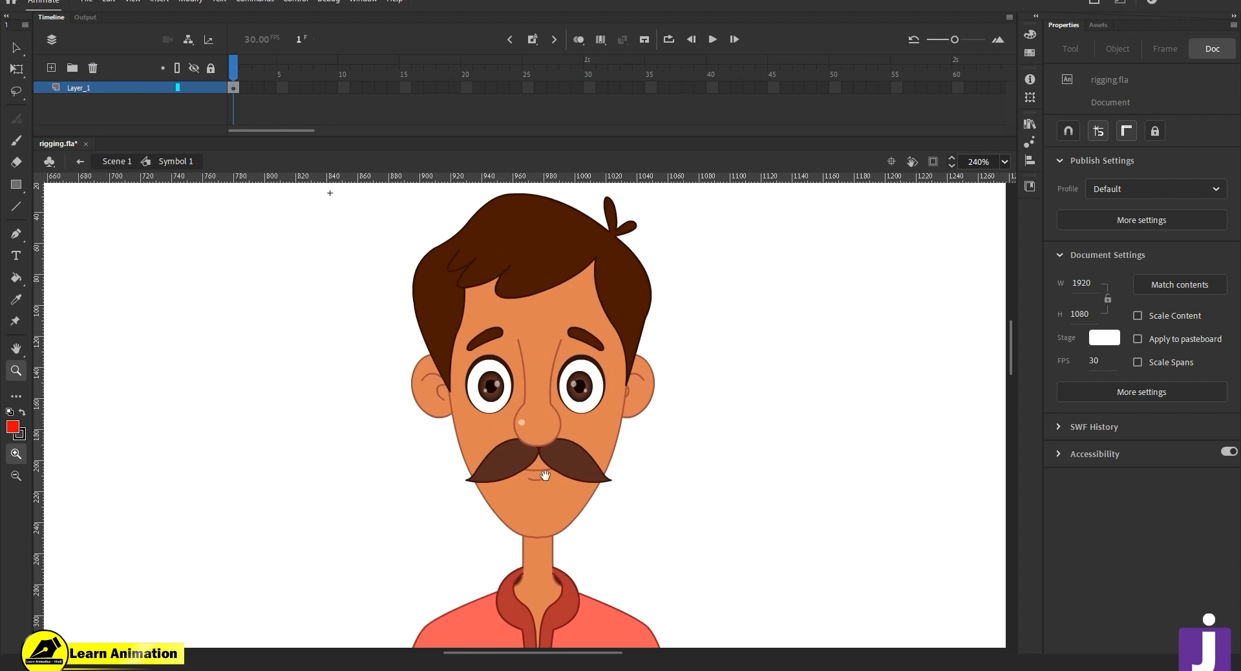
- Try moving all the head parts off the neck and deleting them, and undo both changes
{"action": "key", "text": "v"}
{"action": "left_click_drag", "start_coordinate": [768, 238], "coordinate": [405, 504]}
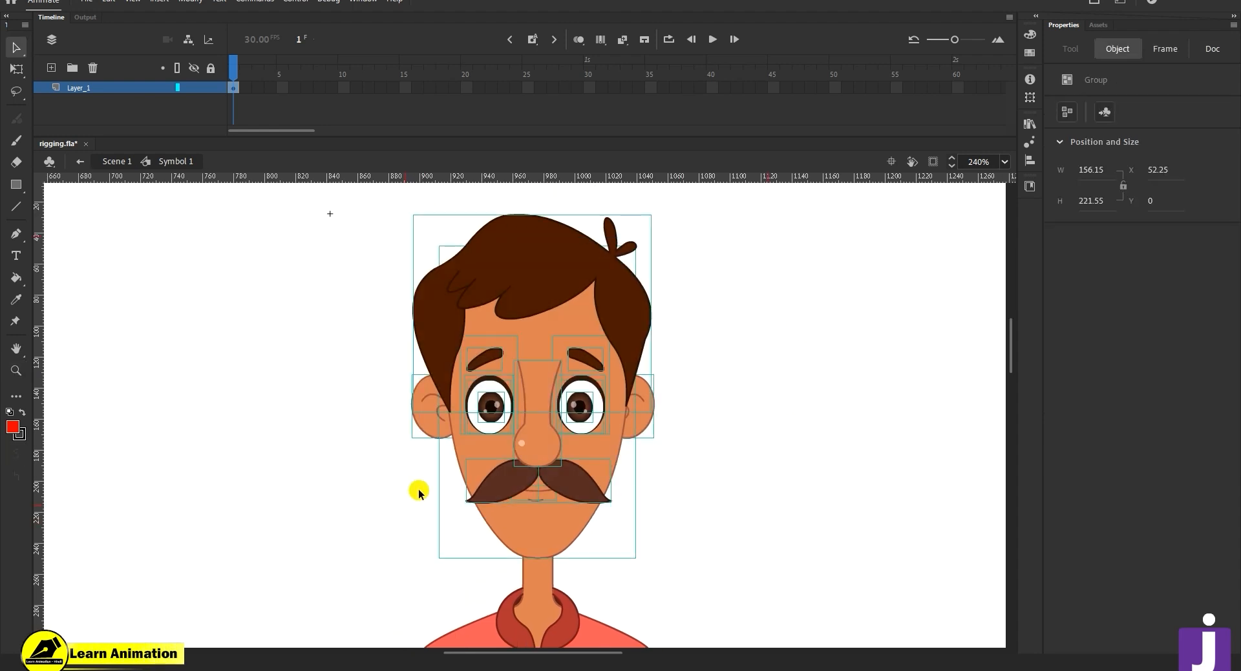
{"action": "left_click_drag", "start_coordinate": [581, 449], "coordinate": [757, 402]}
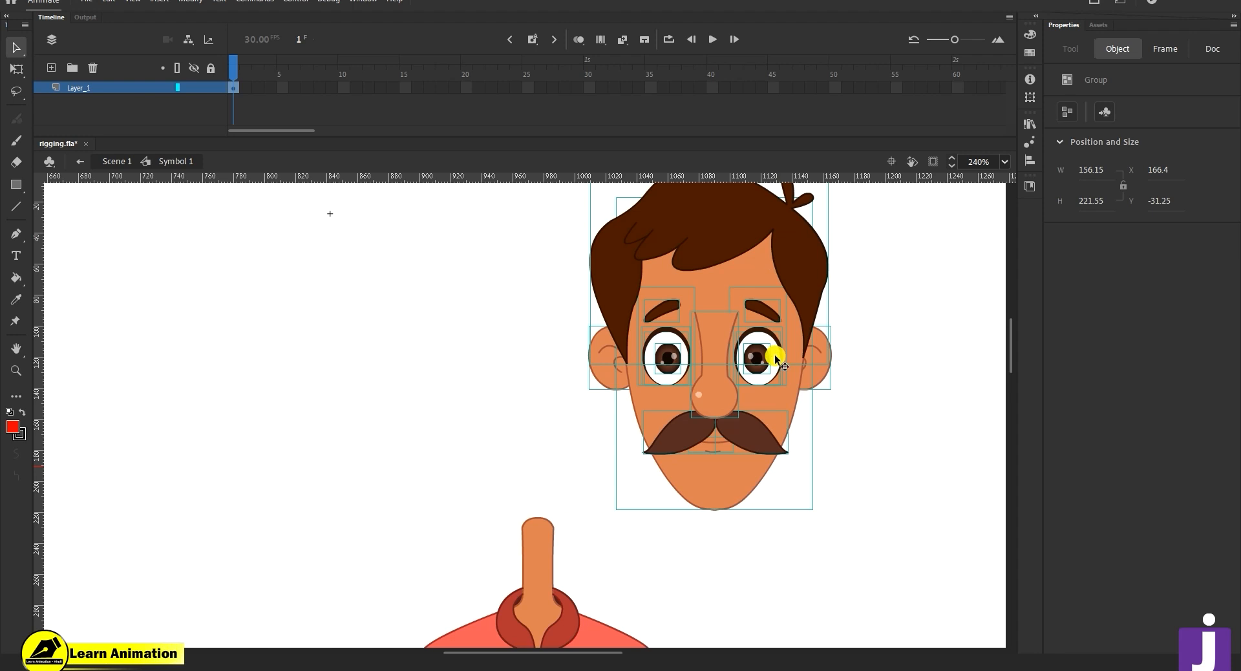
{"action": "key", "text": "Delete"}
{"action": "key", "text": "ctrl+z"}
{"action": "key", "text": "ctrl+z"}
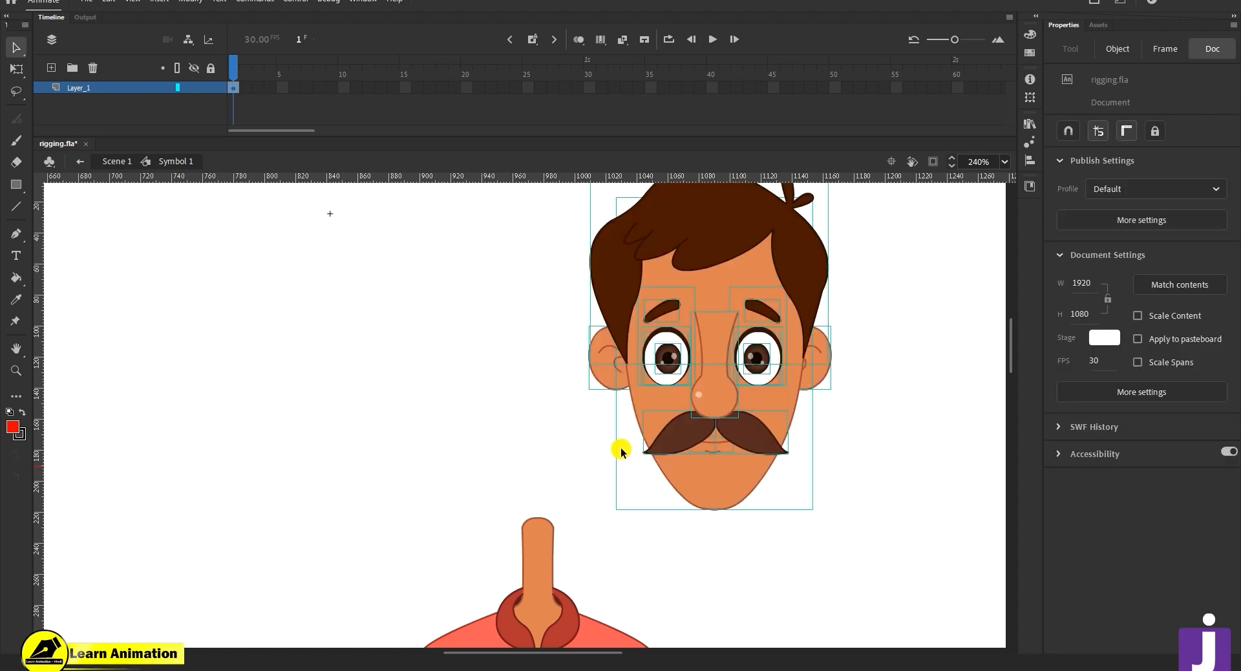
{"action": "left_click", "coordinate": [671, 484]}
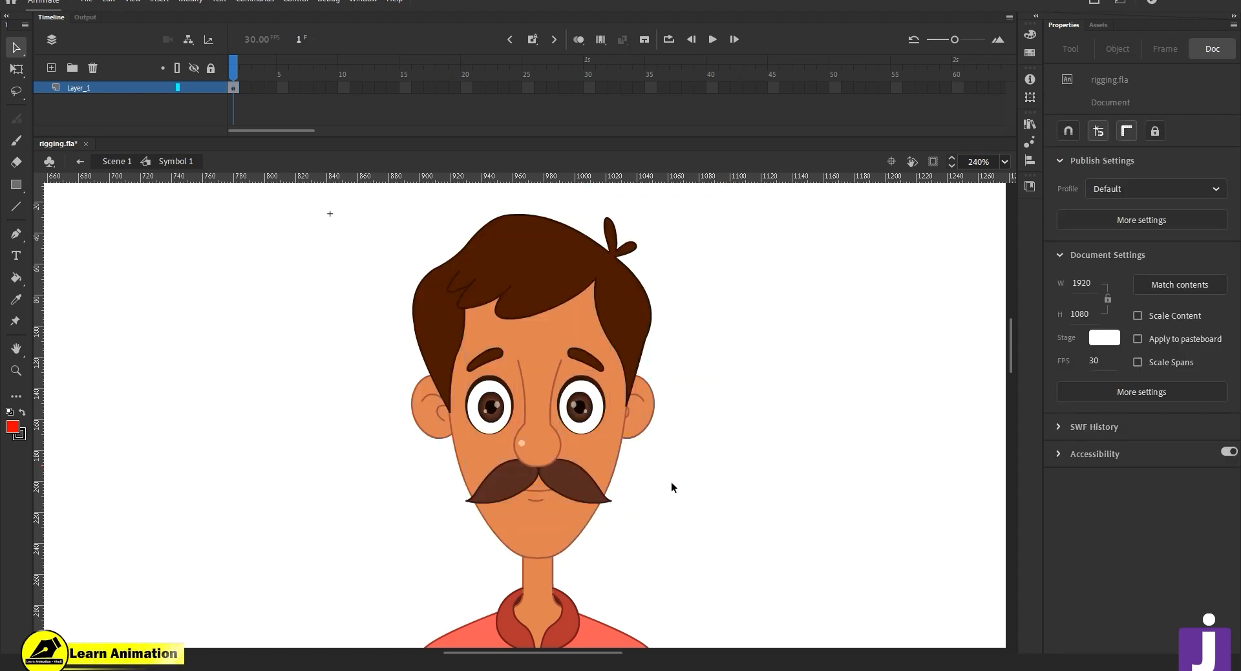
- Select all the head groups without the neck and collar, undoing the trial moves made to check the selection
{"action": "left_click", "coordinate": [572, 493]}
{"action": "left_click", "coordinate": [541, 459], "text": "shift"}
{"action": "left_click", "coordinate": [491, 407], "text": "shift"}
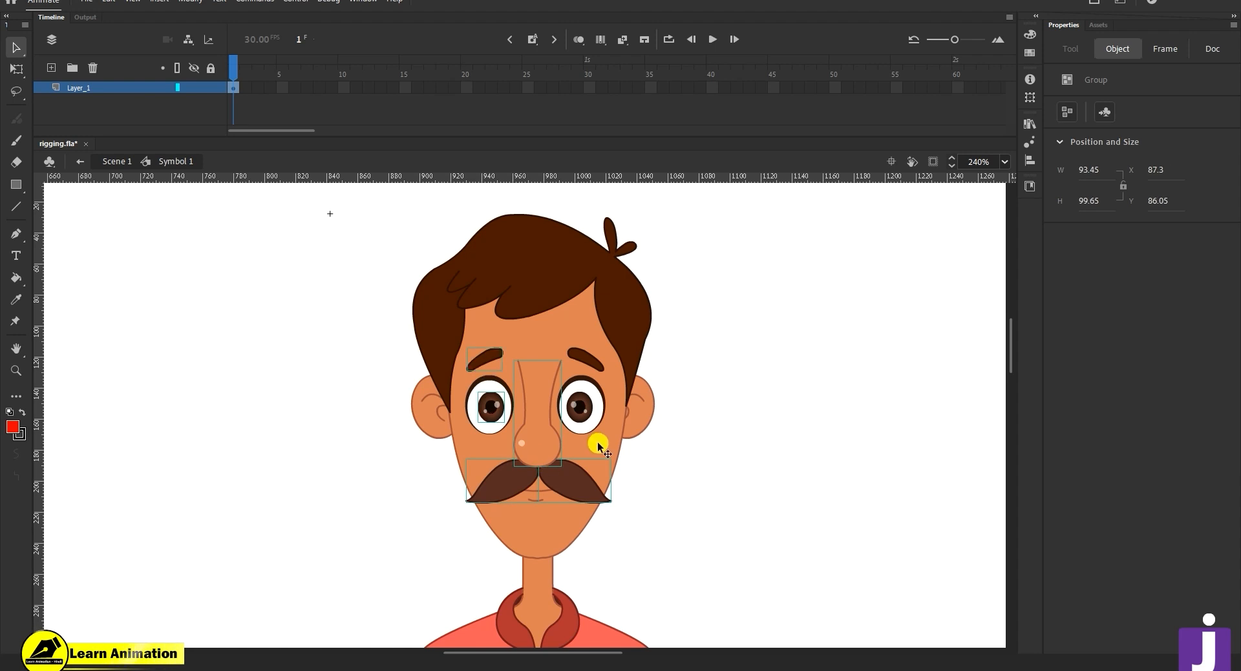
{"action": "left_click_drag", "start_coordinate": [797, 247], "coordinate": [368, 565]}
{"action": "left_click_drag", "start_coordinate": [568, 515], "coordinate": [799, 517]}
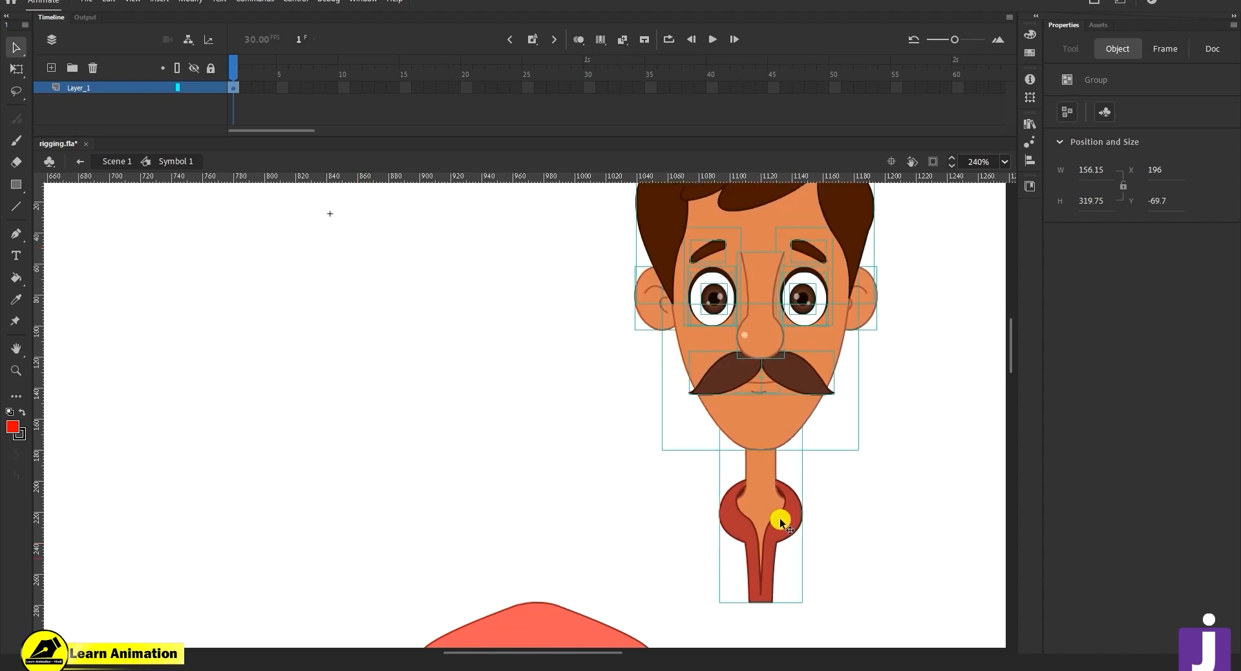
{"action": "key", "text": "ctrl+z"}
{"action": "left_click", "coordinate": [536, 587], "text": "shift"}
{"action": "left_click_drag", "start_coordinate": [553, 546], "coordinate": [820, 531]}
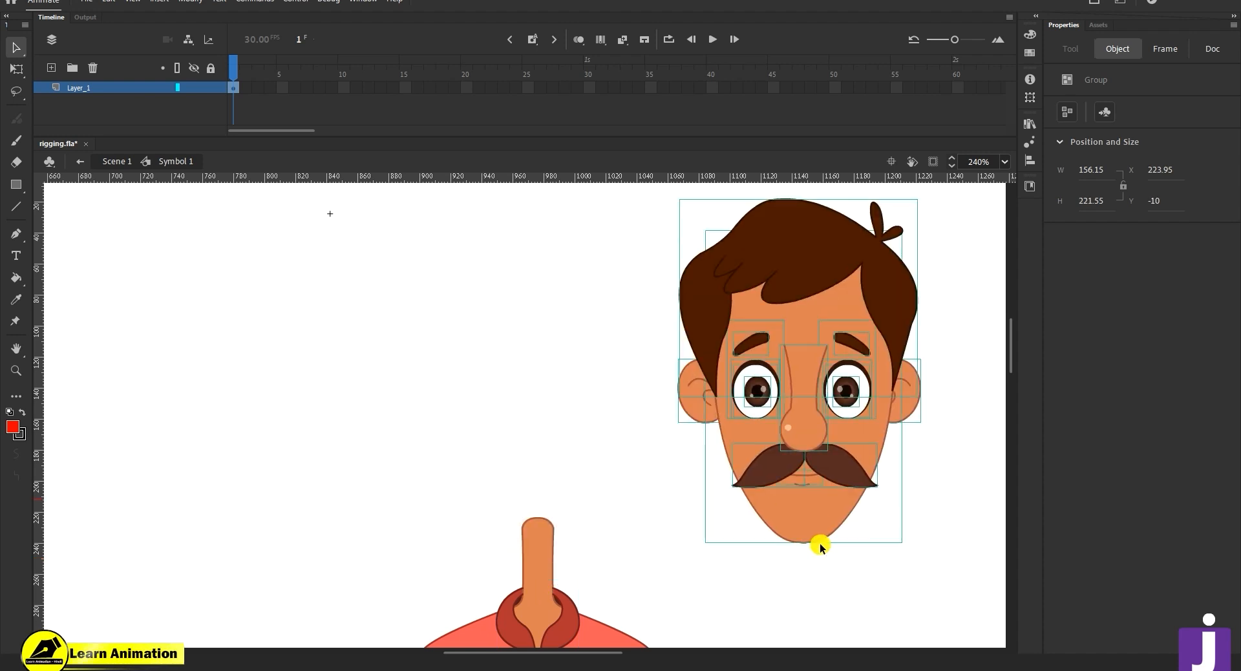
{"action": "key", "text": "ctrl+z"}
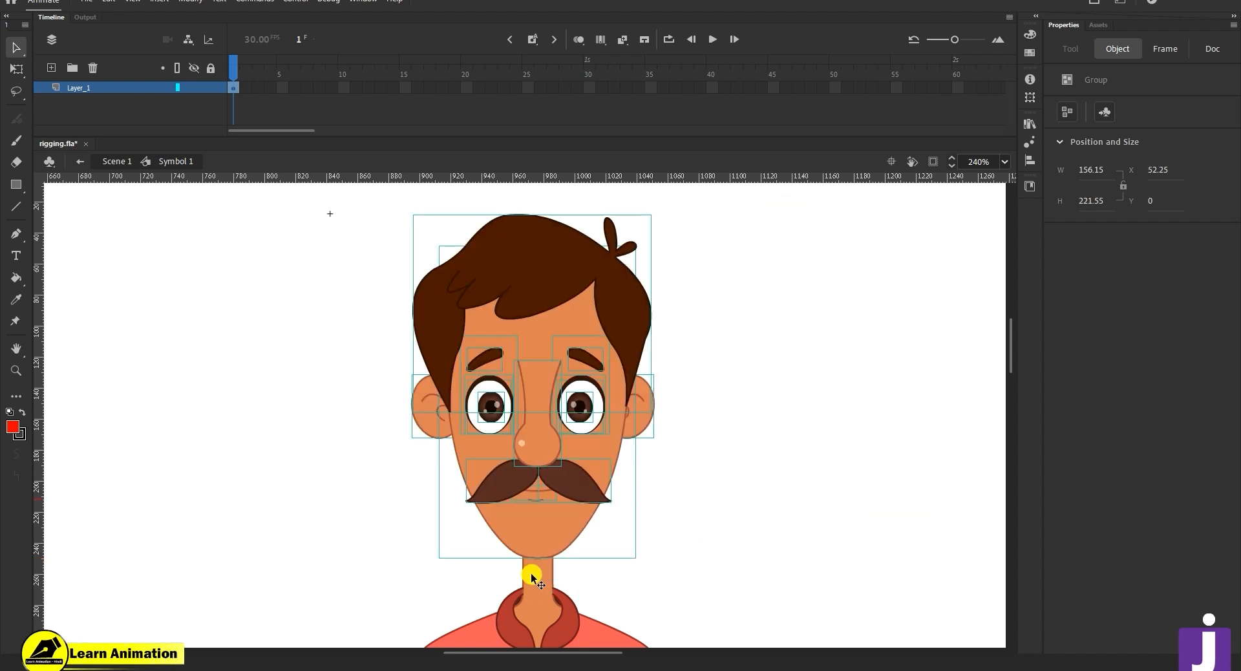
- Cut the selected head groups, paste them in place on a new layer, and check that layer by toggling its visibility
{"action": "key", "text": "ctrl+x"}
{"action": "left_click", "coordinate": [51, 68]}
{"action": "right_click", "coordinate": [217, 256]}
{"action": "left_click", "coordinate": [268, 302]}
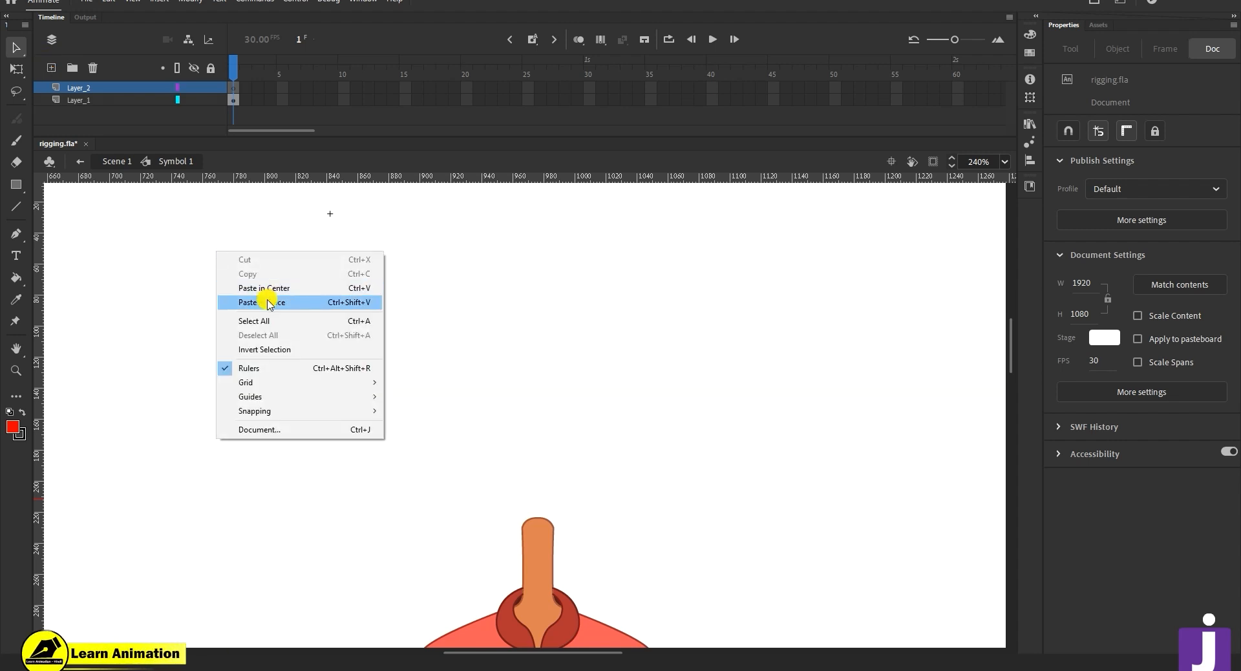
{"action": "left_click", "coordinate": [268, 302]}
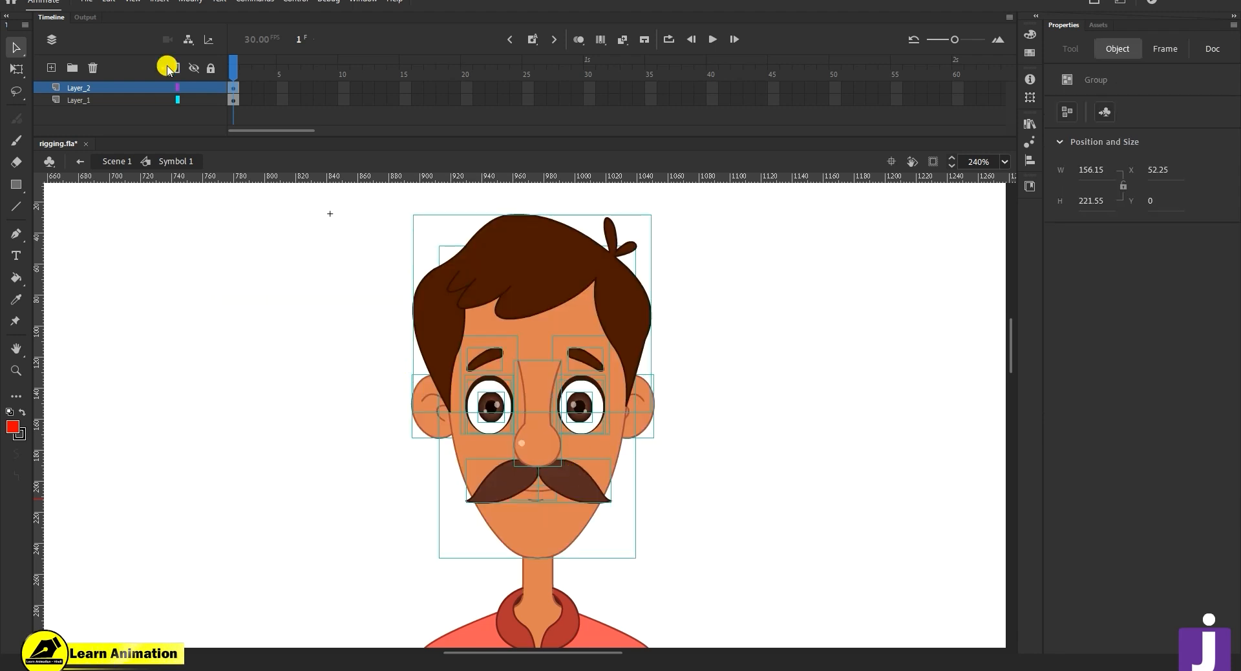
{"action": "left_click", "coordinate": [195, 88]}
{"action": "left_click", "coordinate": [195, 87]}
{"action": "left_click", "coordinate": [195, 87]}
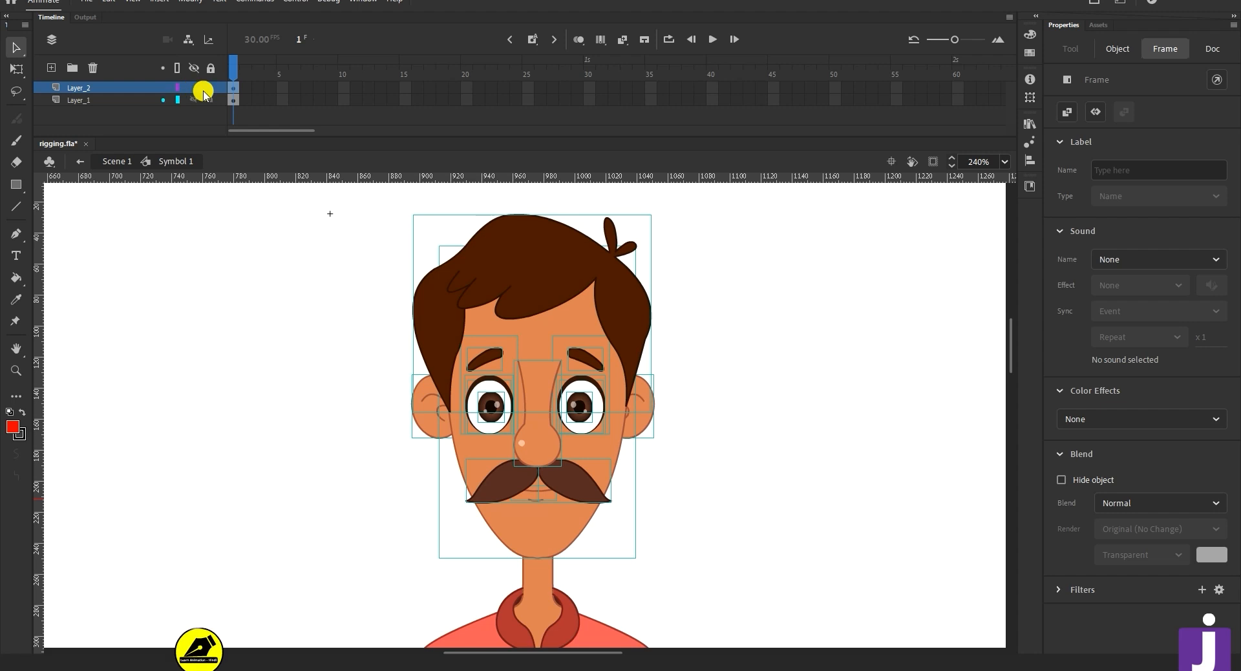
- Convert the head groups to a Graphic symbol named dsfgdfhb, and undo a short trial move of it
{"action": "key", "text": "F8"}
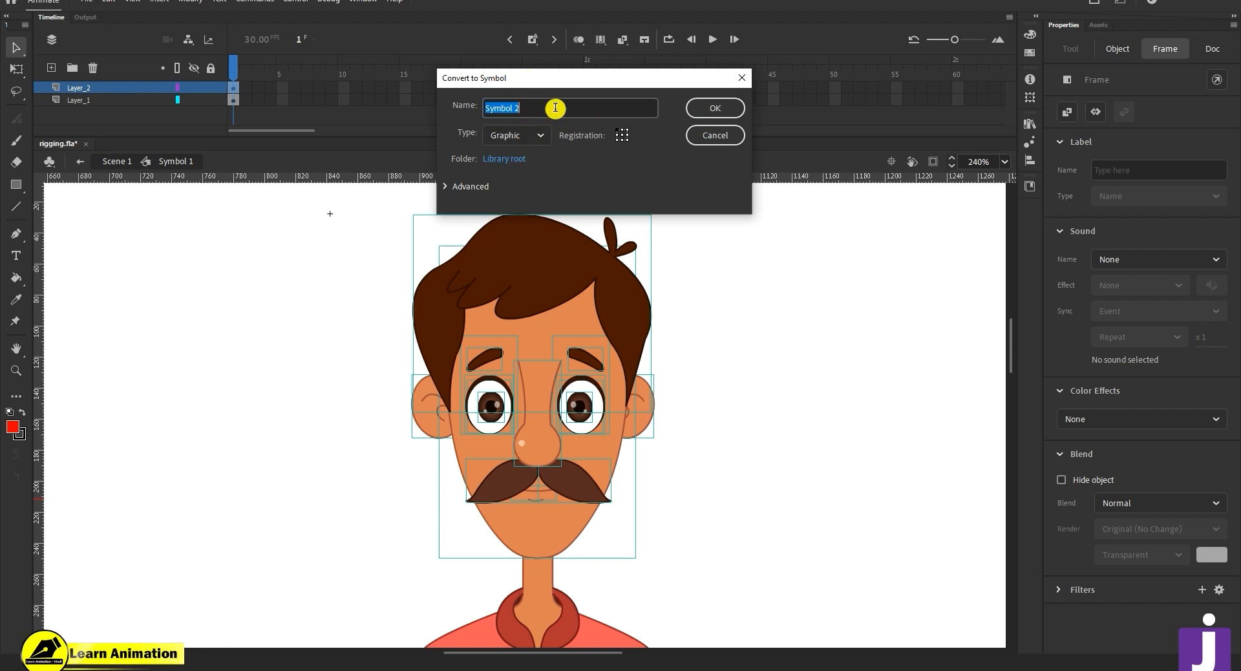
{"action": "type", "text": "dsfgdfhb"}
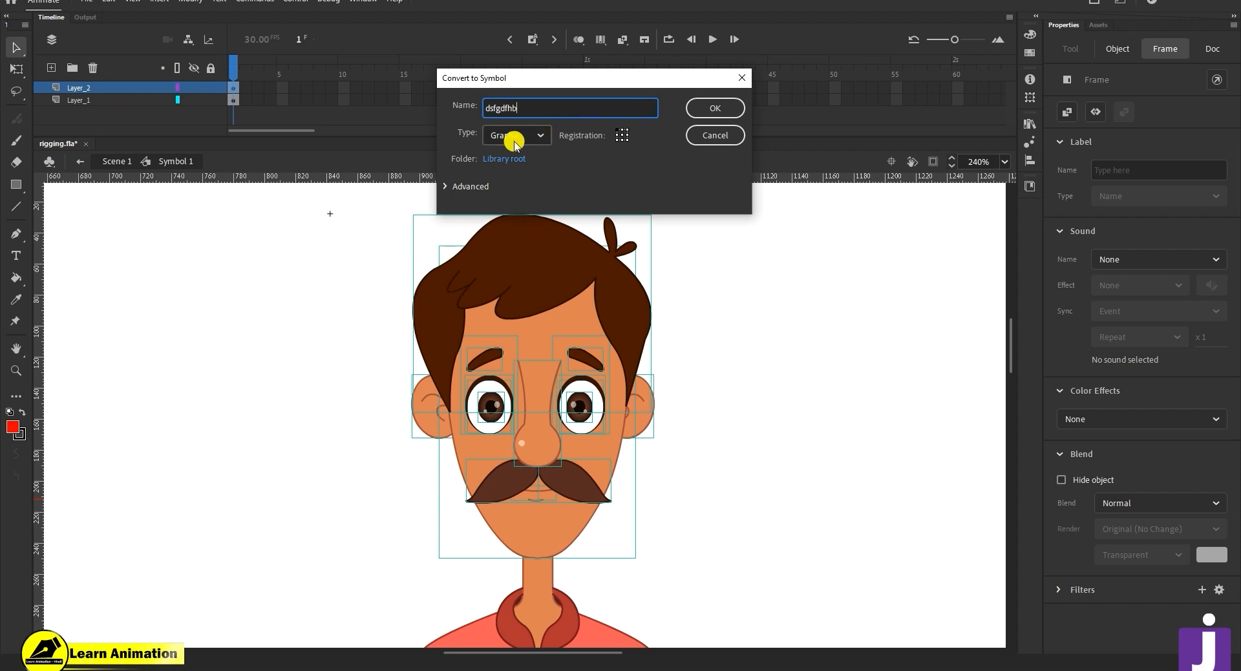
{"action": "left_click", "coordinate": [715, 108]}
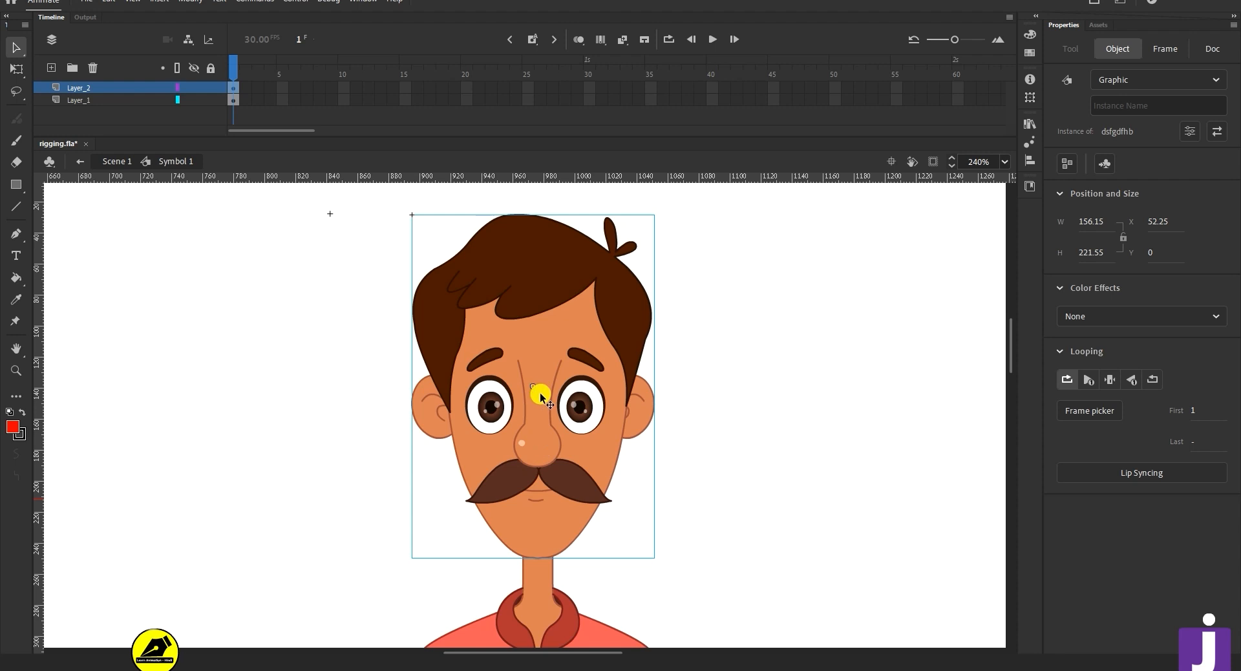
{"action": "left_click_drag", "start_coordinate": [533, 386], "coordinate": [531, 401]}
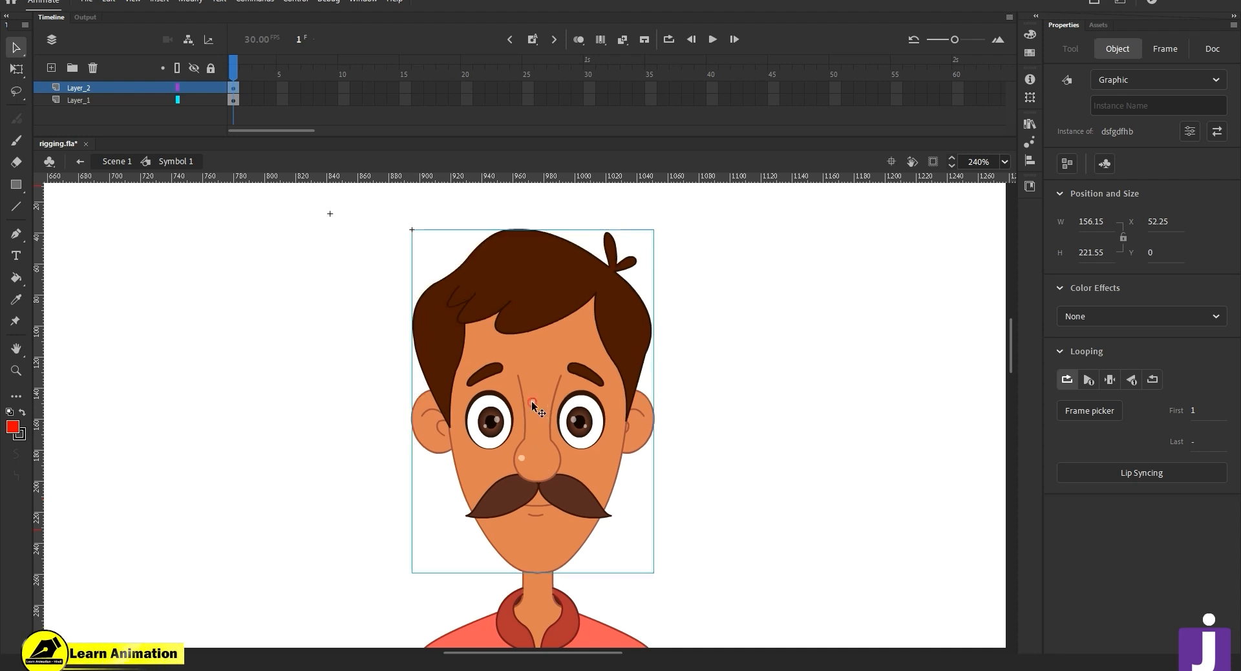
{"action": "key", "text": "ctrl+z"}
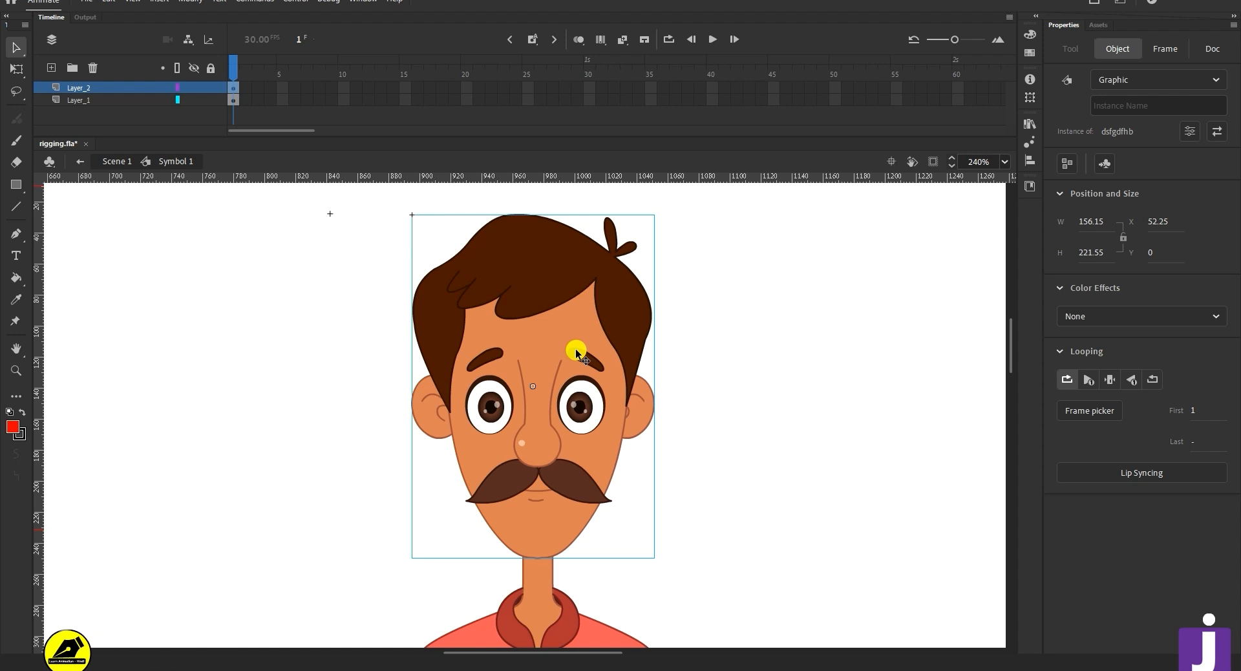
- Place the head symbol's transformation point where the chin meets the neck, undoing the trial rotations made around it
{"action": "key", "text": "q"}
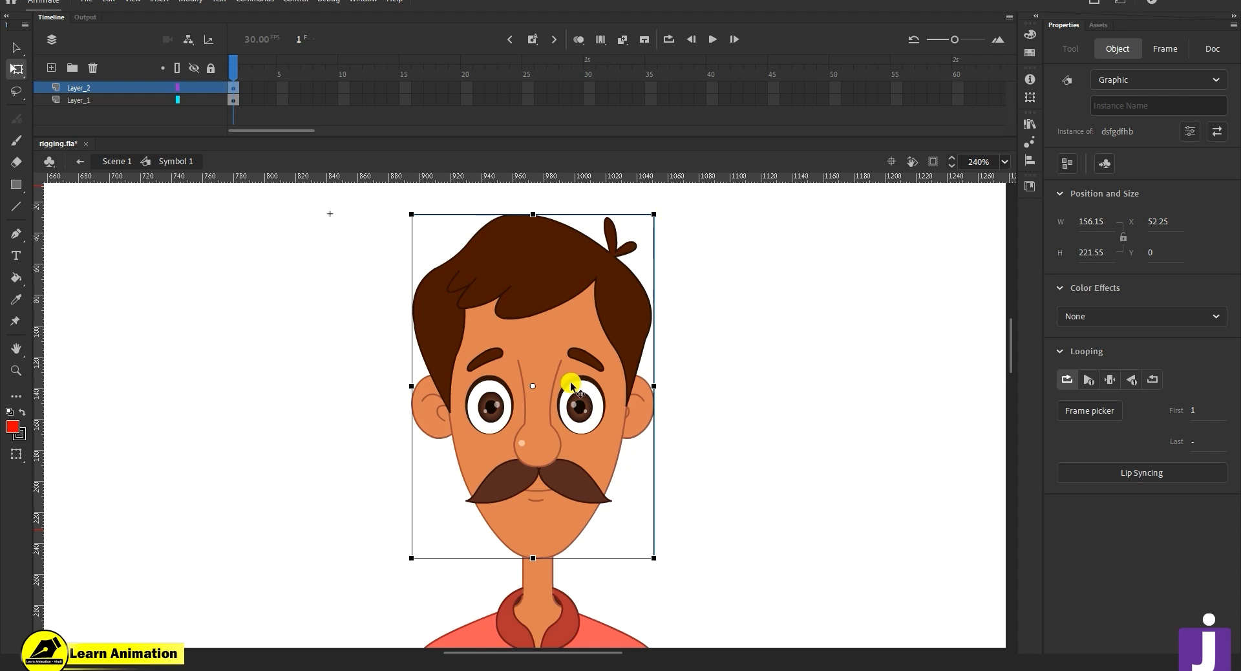
{"action": "left_click_drag", "start_coordinate": [656, 205], "coordinate": [725, 416]}
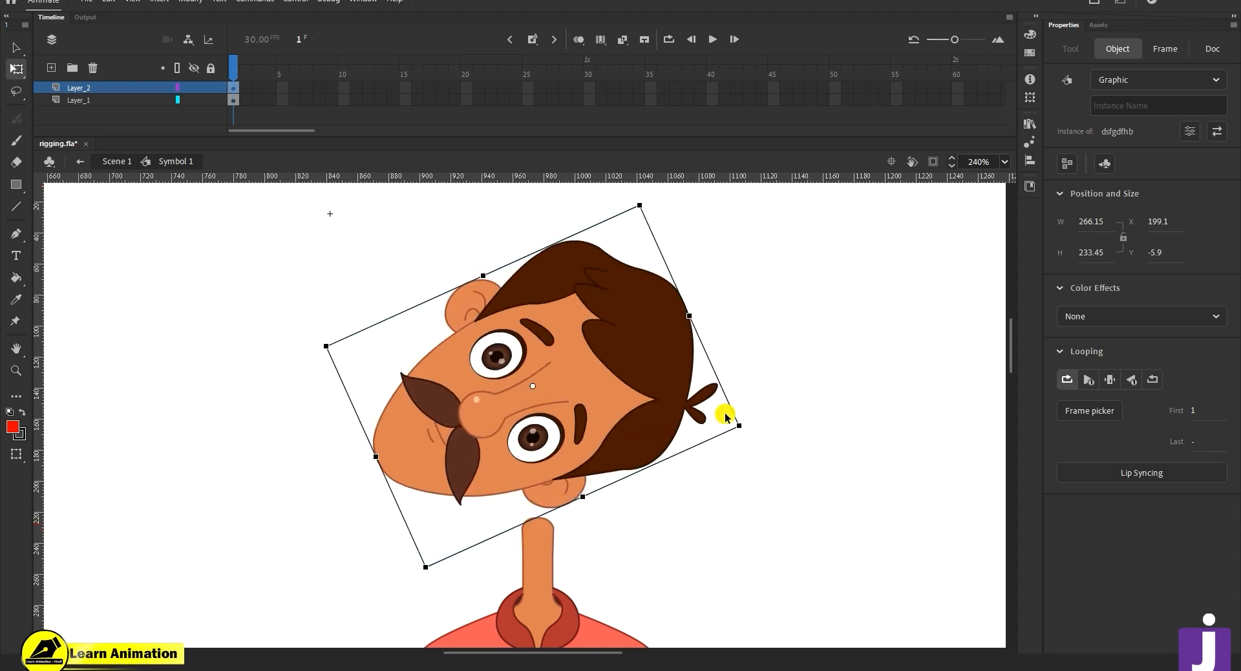
{"action": "key", "text": "ctrl+z"}
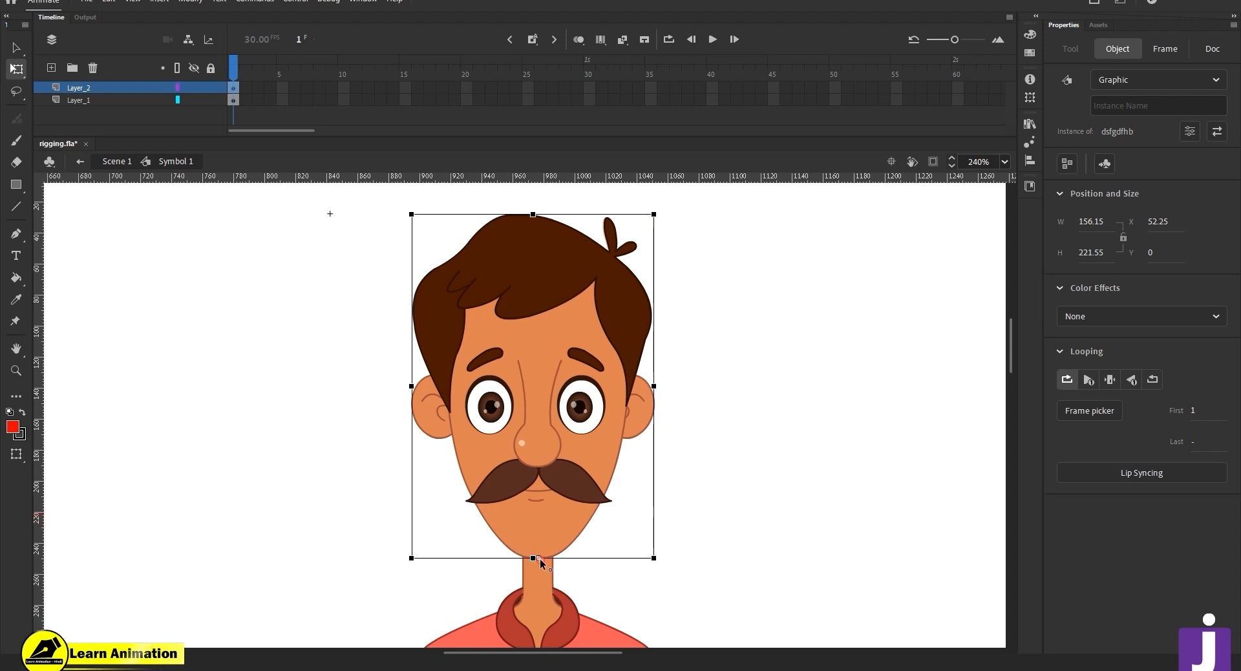
{"action": "left_click_drag", "start_coordinate": [660, 211], "coordinate": [672, 246]}
{"action": "key", "text": "ctrl+z"}
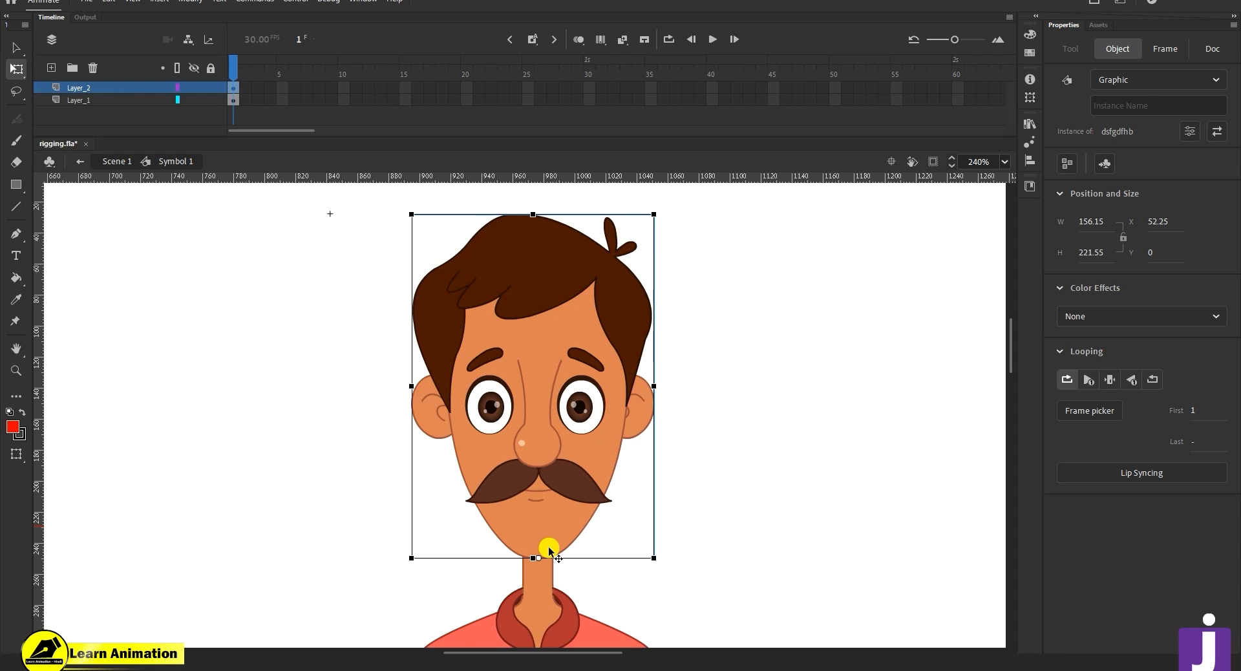
{"action": "left_click", "coordinate": [699, 482]}
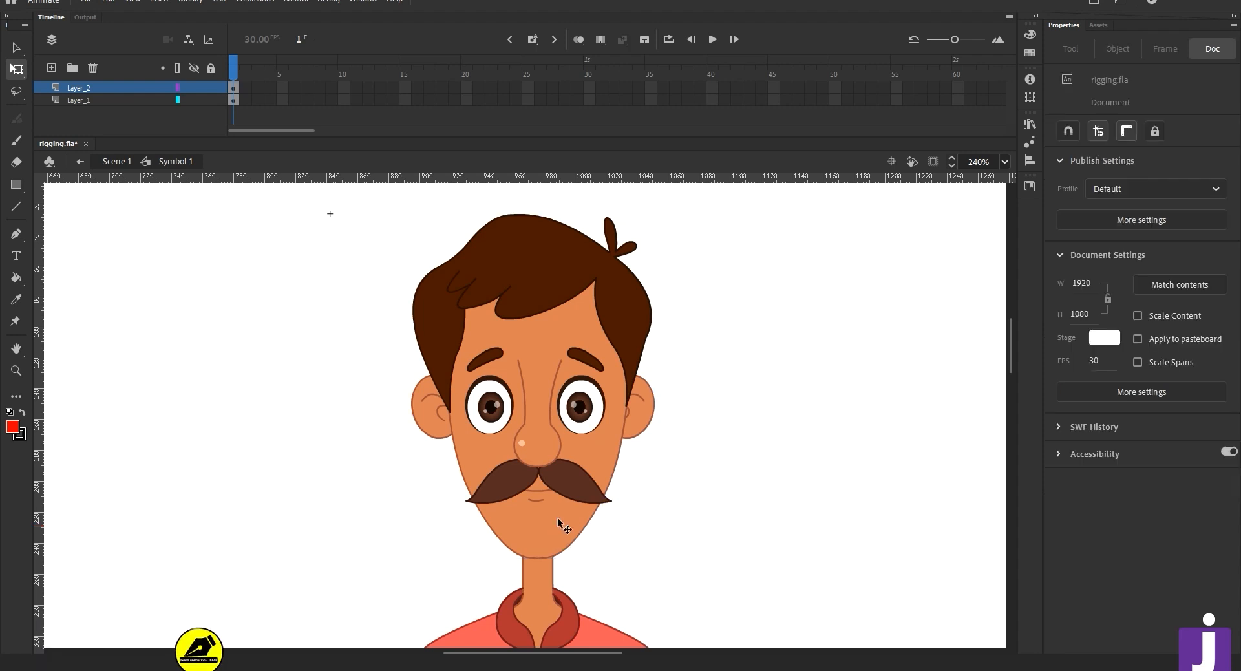
{"action": "left_click", "coordinate": [537, 556]}
{"action": "left_click", "coordinate": [580, 417]}
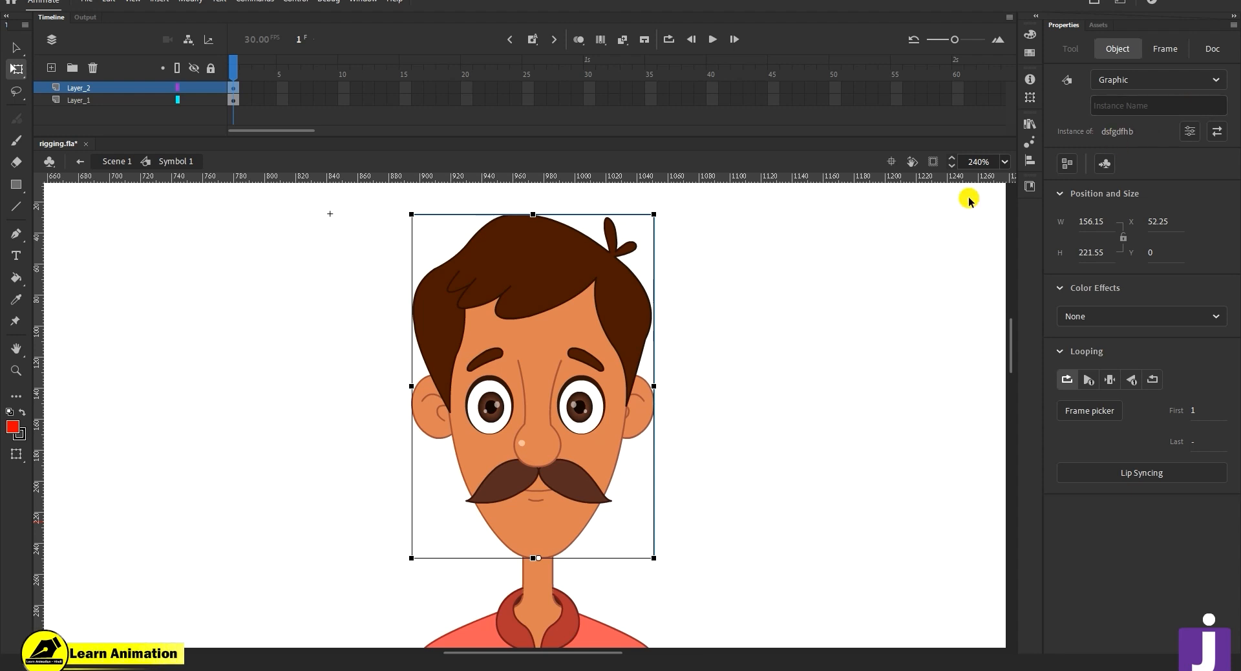
- Open the head symbol for editing and check the separate groups around the eyes and nose
{"action": "double_click", "coordinate": [550, 422]}
{"action": "left_click", "coordinate": [755, 403]}
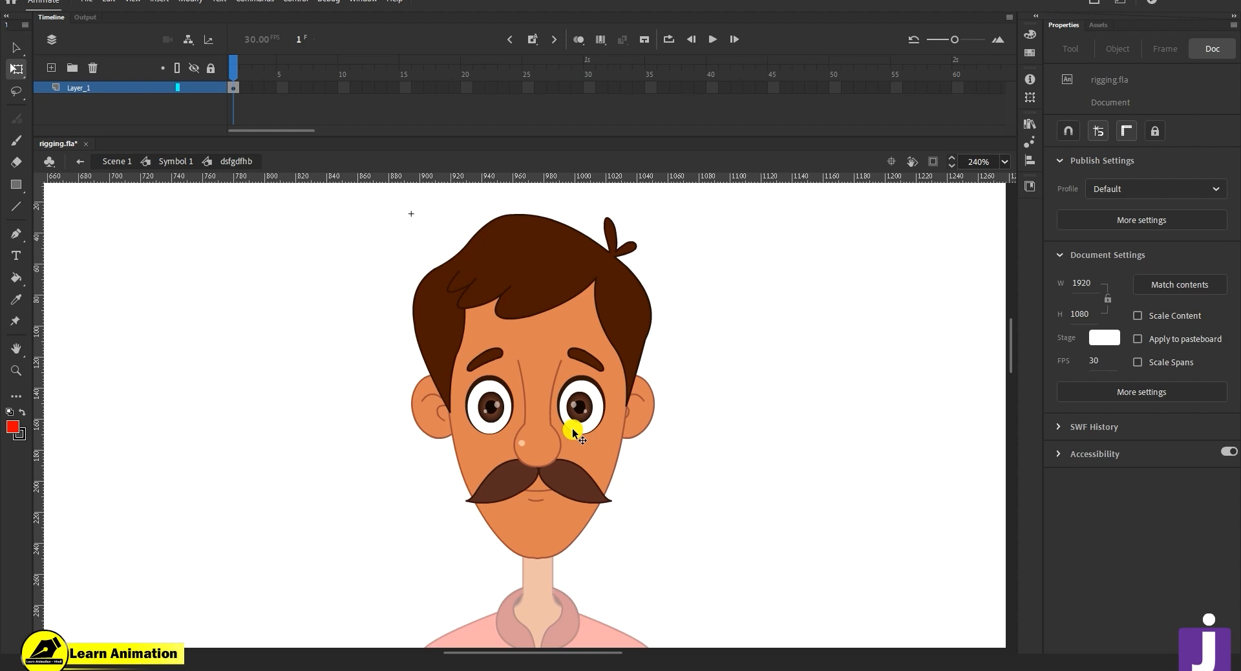
{"action": "key", "text": "z"}
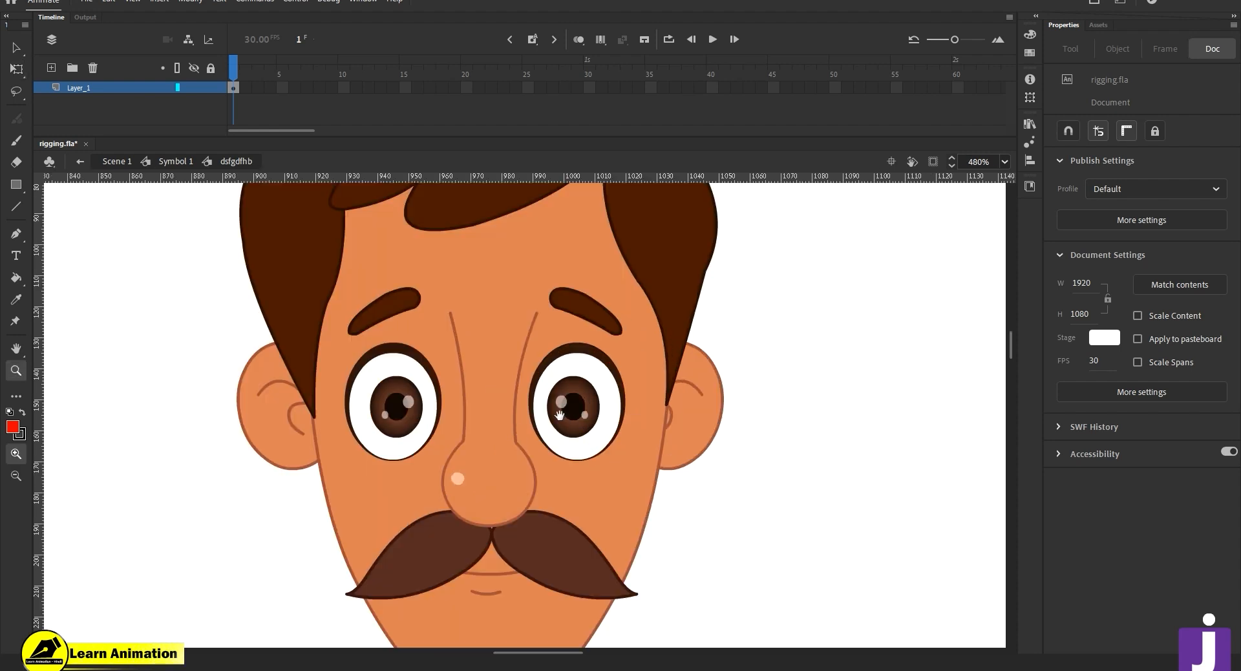
{"action": "left_click", "coordinate": [563, 420]}
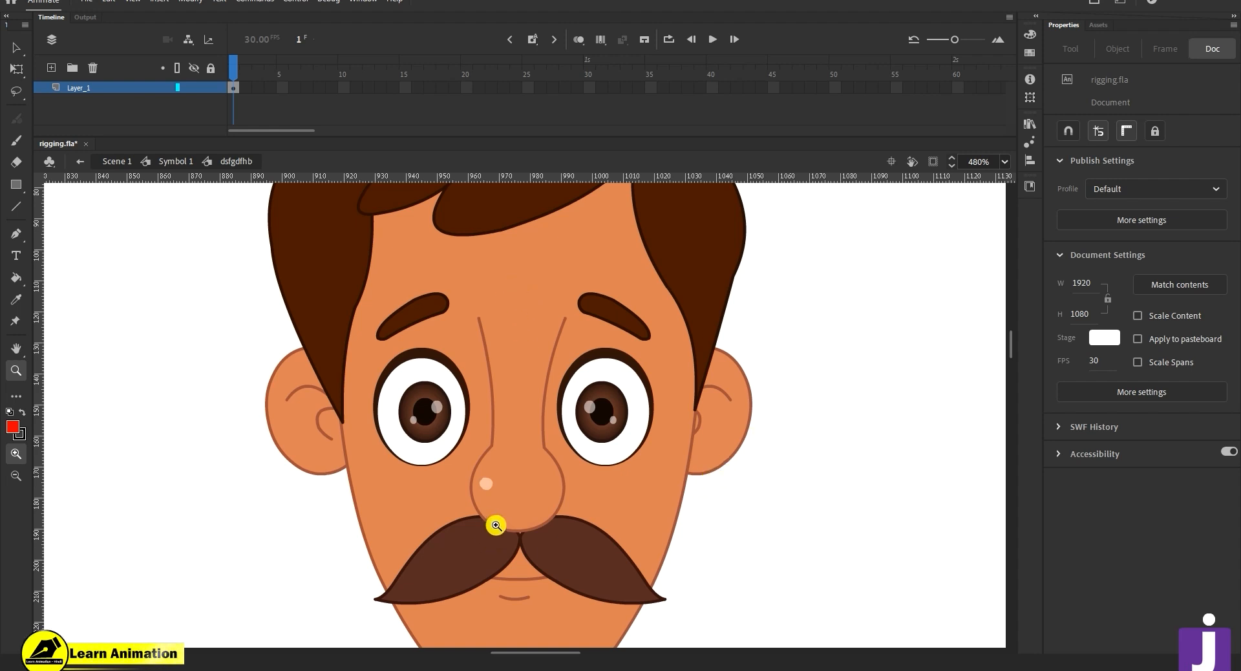
{"action": "key", "text": "v"}
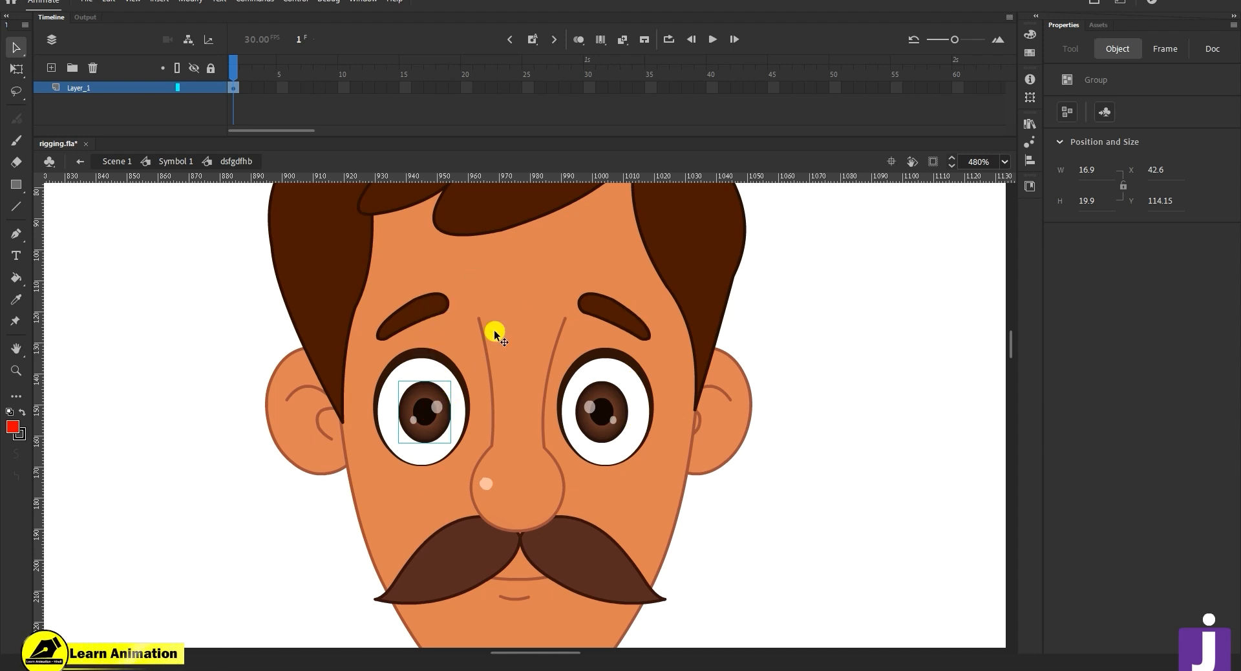
{"action": "left_click_drag", "start_coordinate": [796, 332], "coordinate": [313, 427]}
{"action": "left_click", "coordinate": [771, 337]}
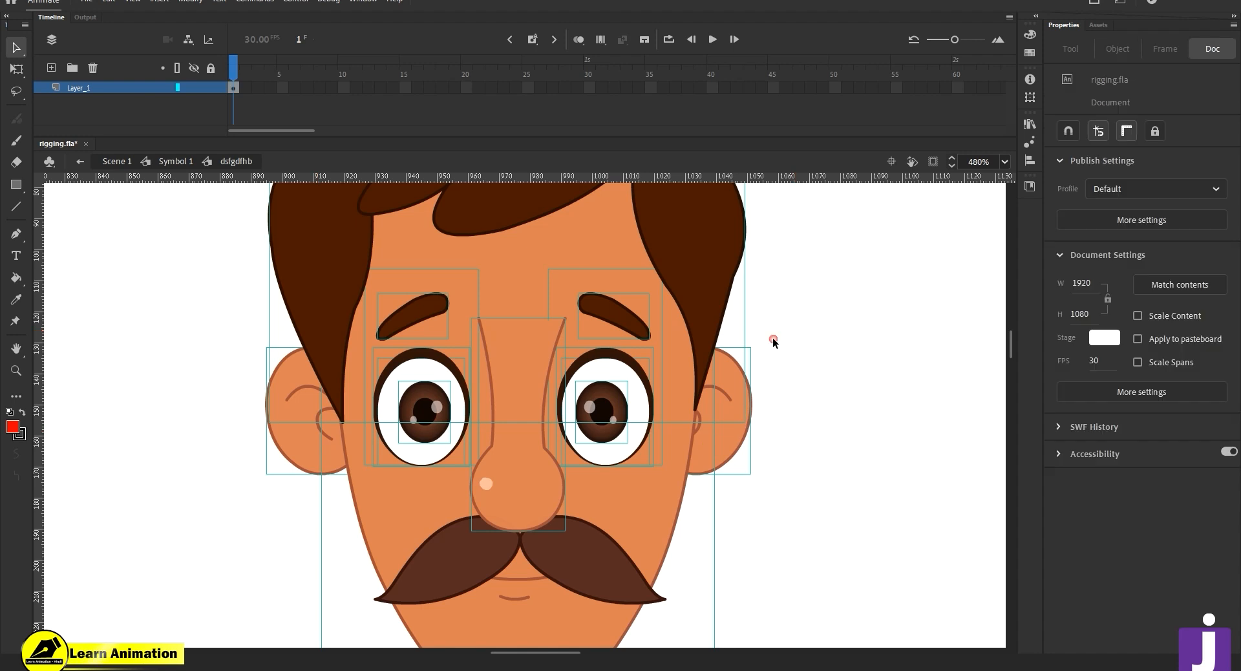
- Try moving the pupil of the eye on the left off the face, and undo the move
{"action": "left_click", "coordinate": [436, 408]}
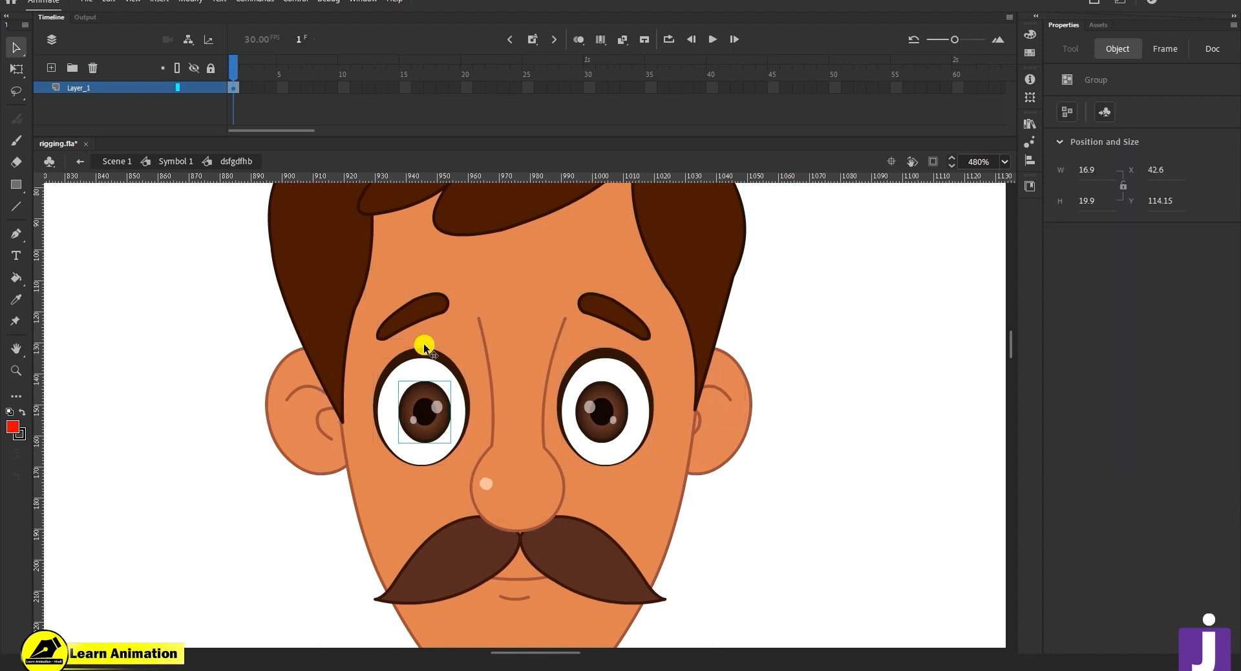
{"action": "left_click_drag", "start_coordinate": [429, 394], "coordinate": [272, 408]}
{"action": "key", "text": "ctrl+z"}
- Move the skin-coloured oval behind the left eye off the face to about X -49.3, Y 78.1
{"action": "left_click", "coordinate": [161, 370]}
{"action": "left_click", "coordinate": [447, 331]}
{"action": "left_click_drag", "start_coordinate": [452, 336], "coordinate": [196, 349]}
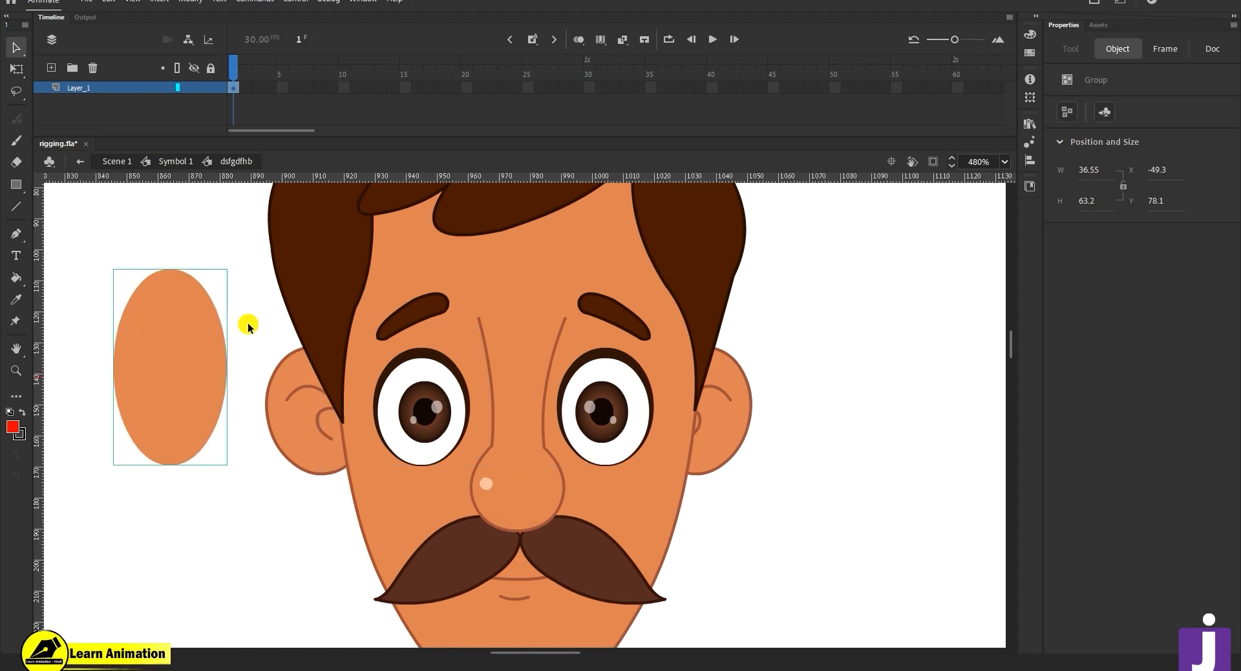
- Undo the move of the skin-coloured oval behind the left eye, and break the oval inside its group apart into a shape
{"action": "key", "text": "ctrl+z"}
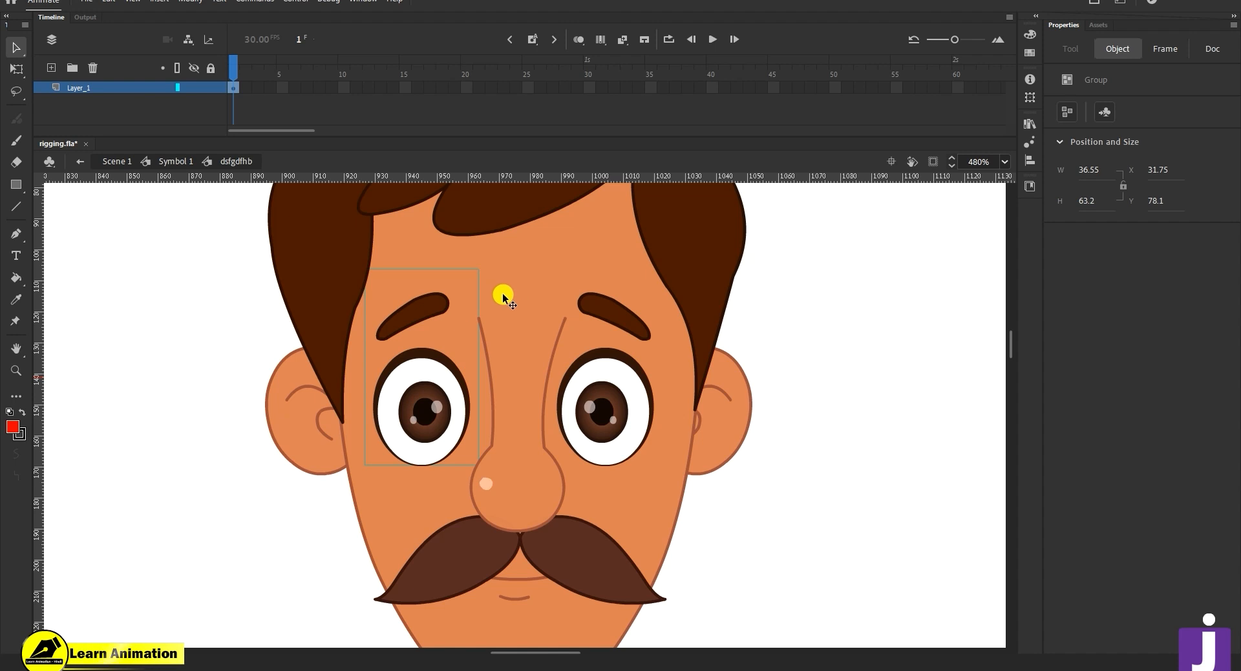
{"action": "double_click", "coordinate": [446, 334]}
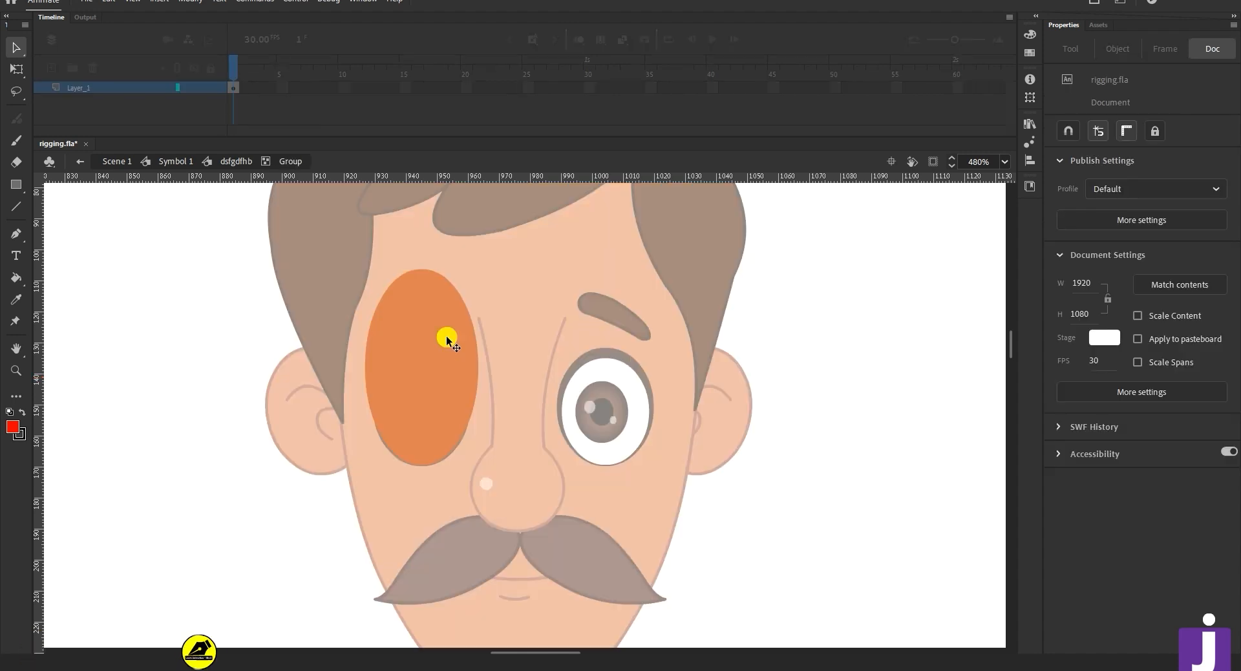
{"action": "left_click", "coordinate": [446, 336]}
{"action": "key", "text": "ctrl+b"}
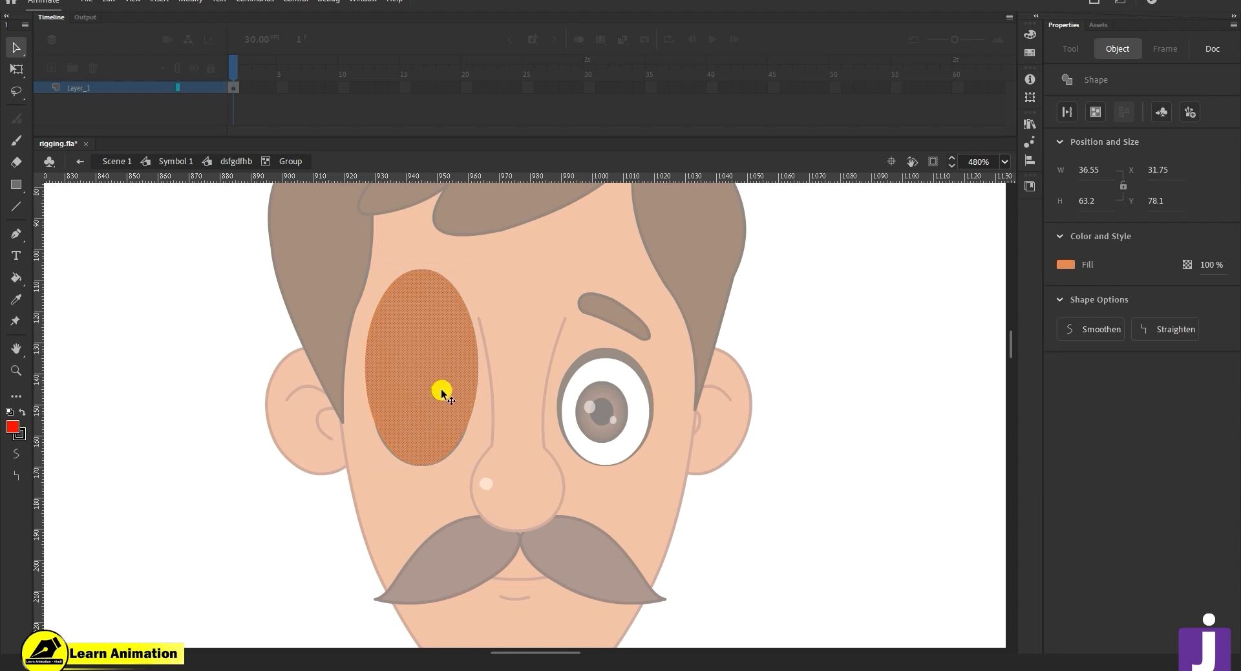
- Fill the oval behind the left eye with the darker skin brown #B56843 and leave its group
{"action": "key", "text": "k"}
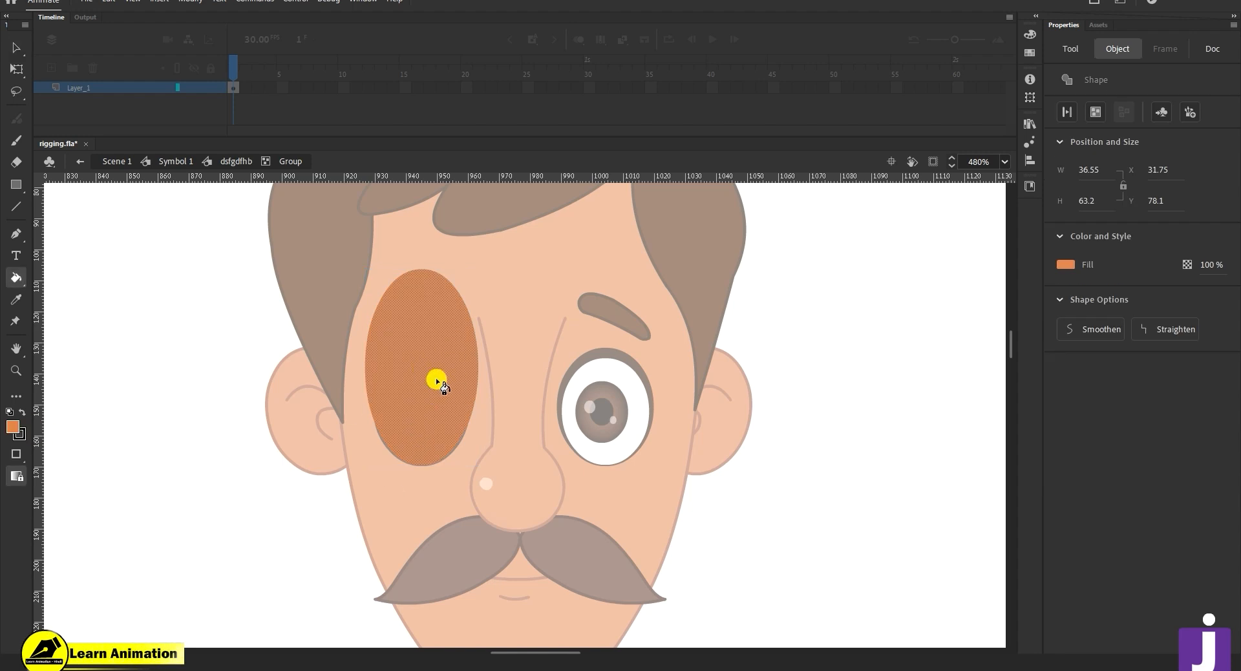
{"action": "key", "text": "i"}
{"action": "key", "text": "k"}
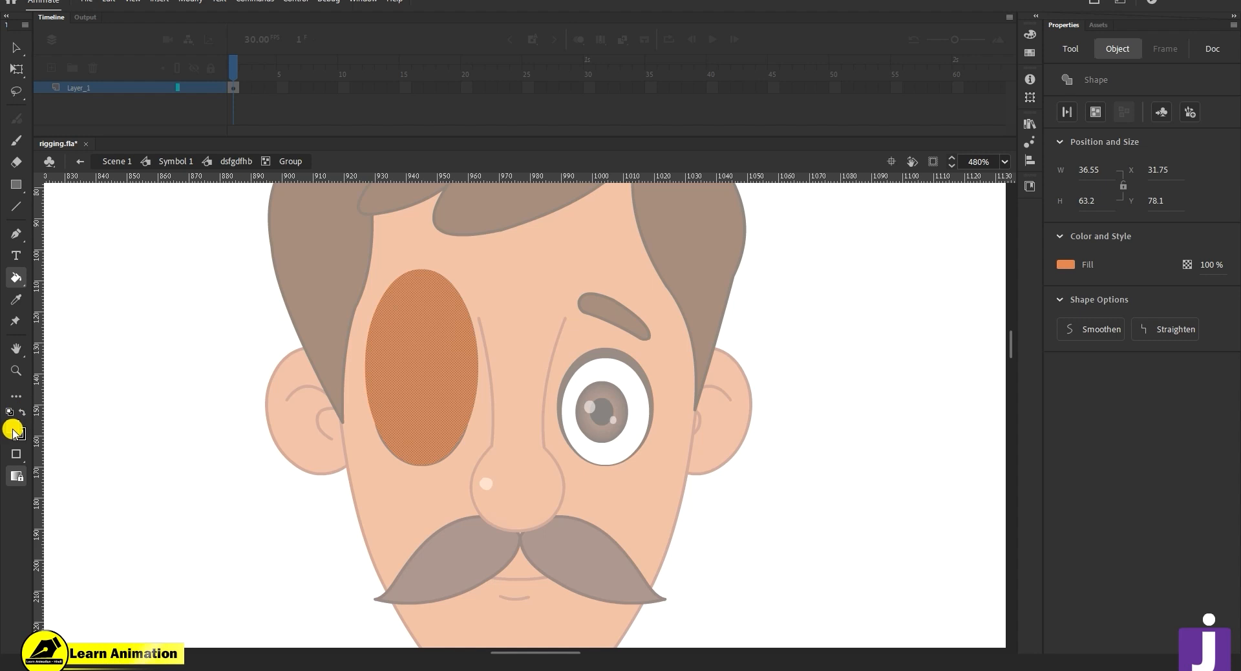
{"action": "left_click", "coordinate": [13, 427]}
{"action": "left_click", "coordinate": [249, 451]}
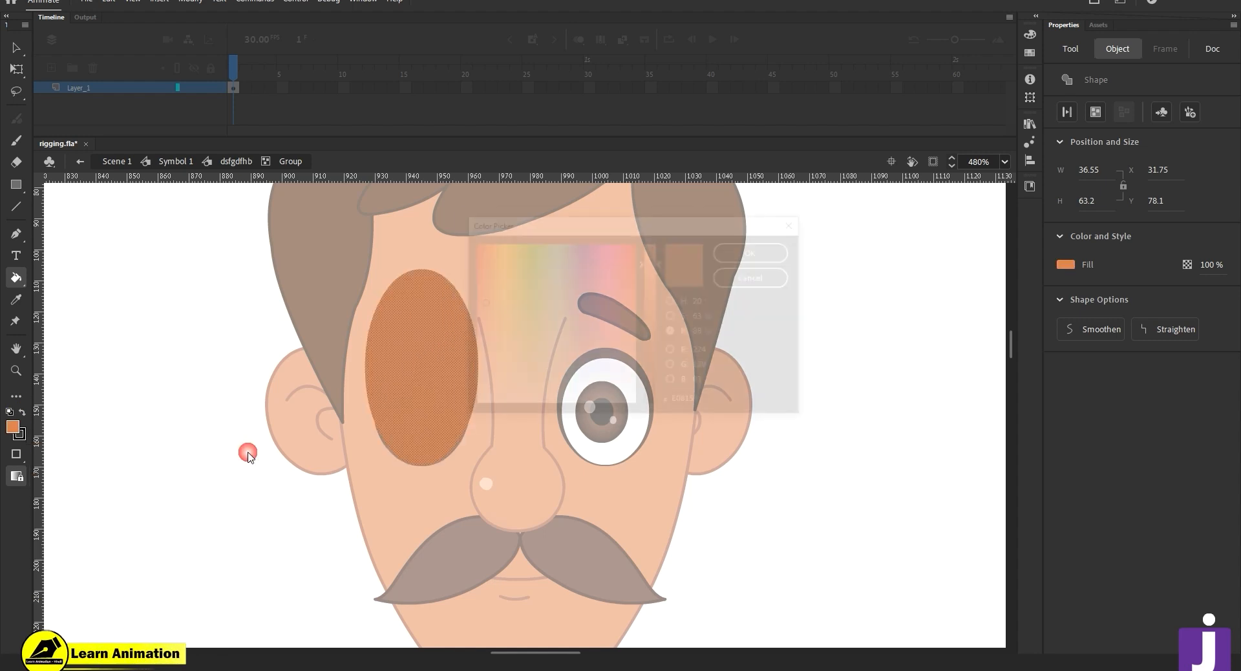
{"action": "left_click_drag", "start_coordinate": [652, 268], "coordinate": [651, 289]}
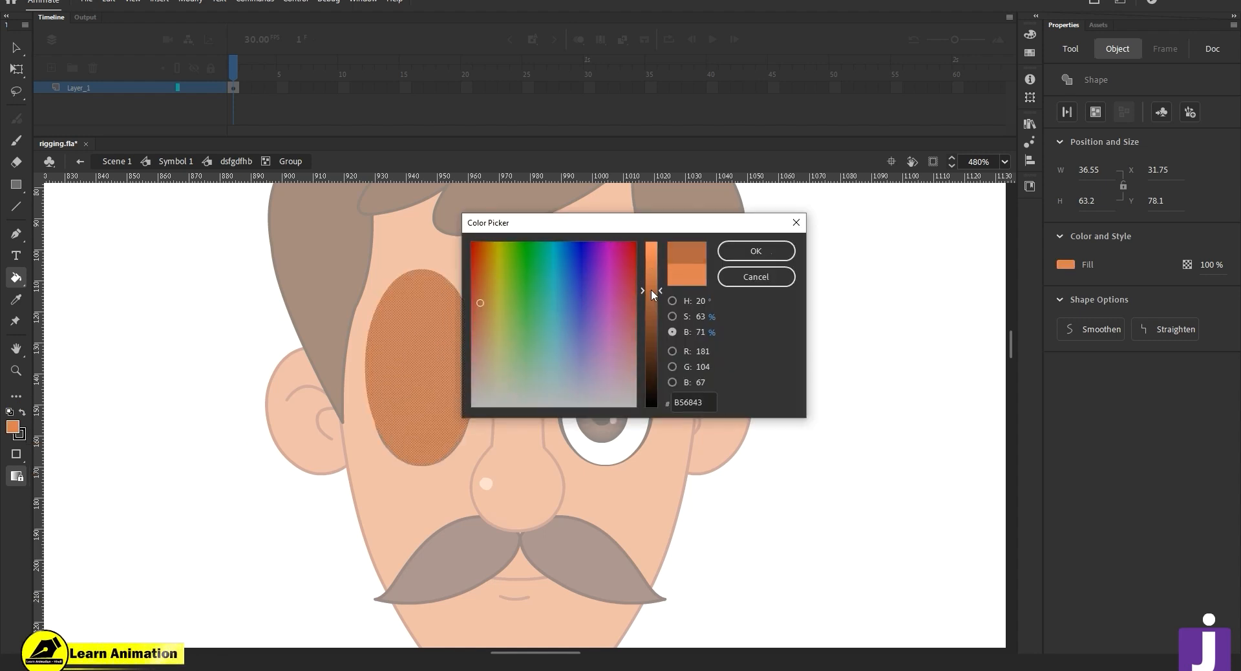
{"action": "left_click", "coordinate": [751, 257]}
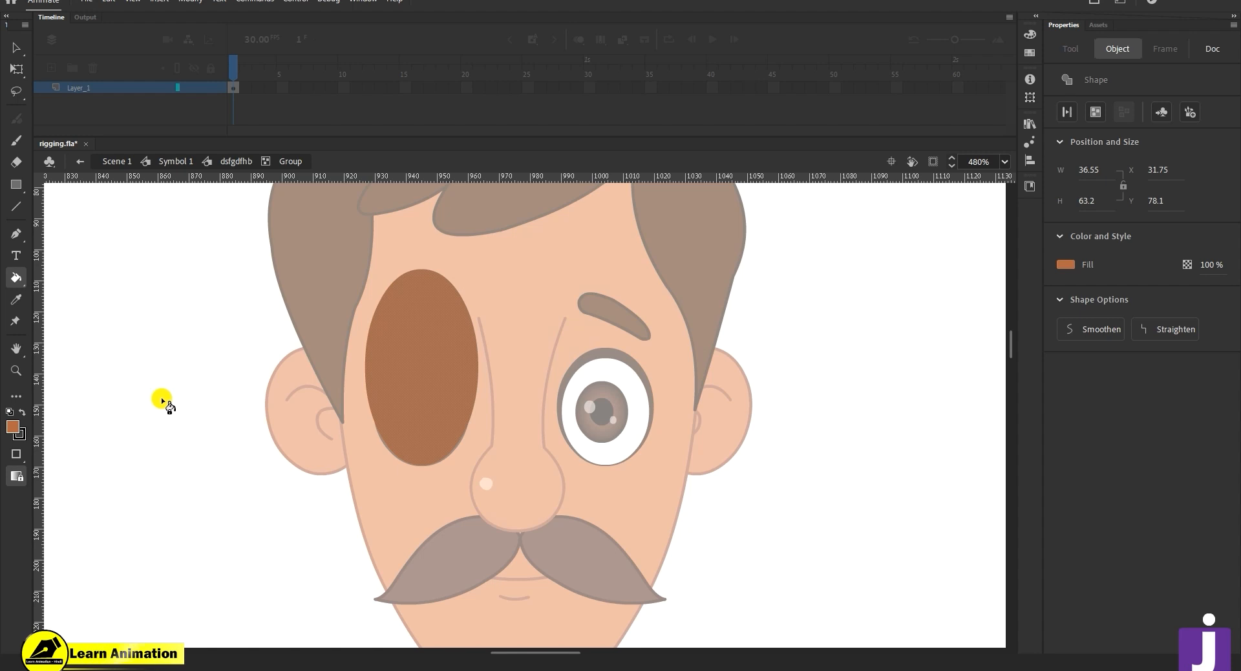
{"action": "key", "text": "v"}
{"action": "double_click", "coordinate": [161, 397]}
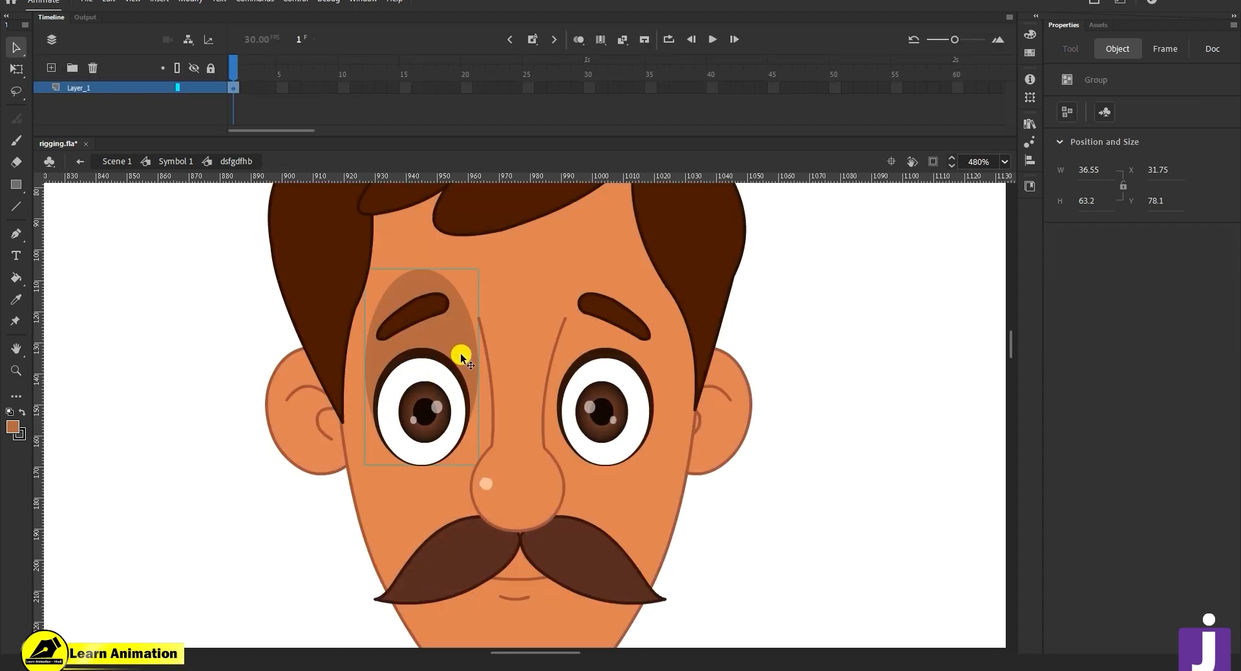
- Shorten the brown oval group behind the left eye from its upper edge to a height of about 50.7
{"action": "double_click", "coordinate": [459, 341]}
{"action": "left_click", "coordinate": [451, 332]}
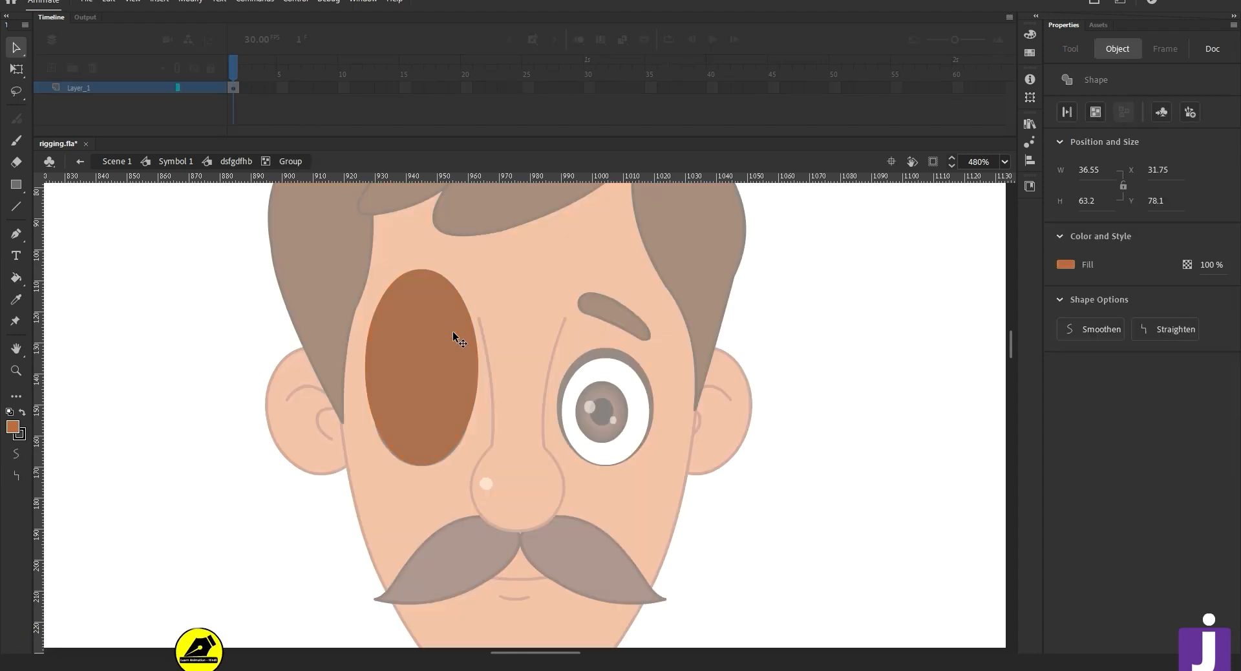
{"action": "key", "text": "q"}
{"action": "double_click", "coordinate": [205, 324]}
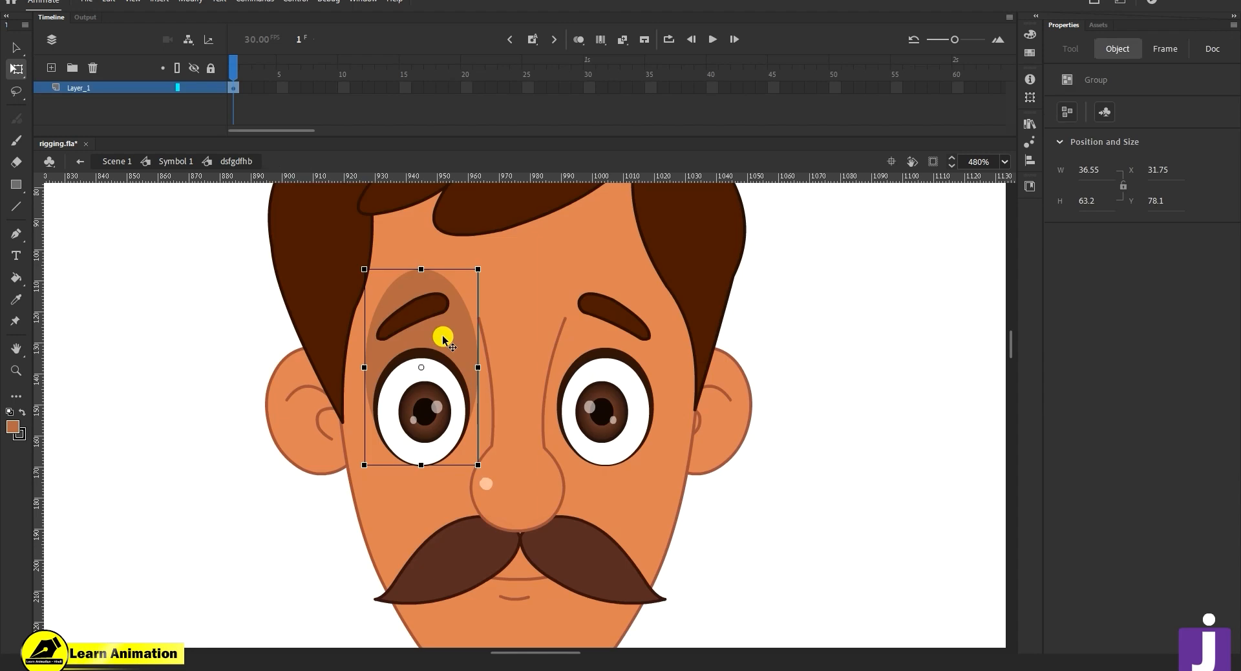
{"action": "left_click_drag", "start_coordinate": [420, 270], "coordinate": [424, 308]}
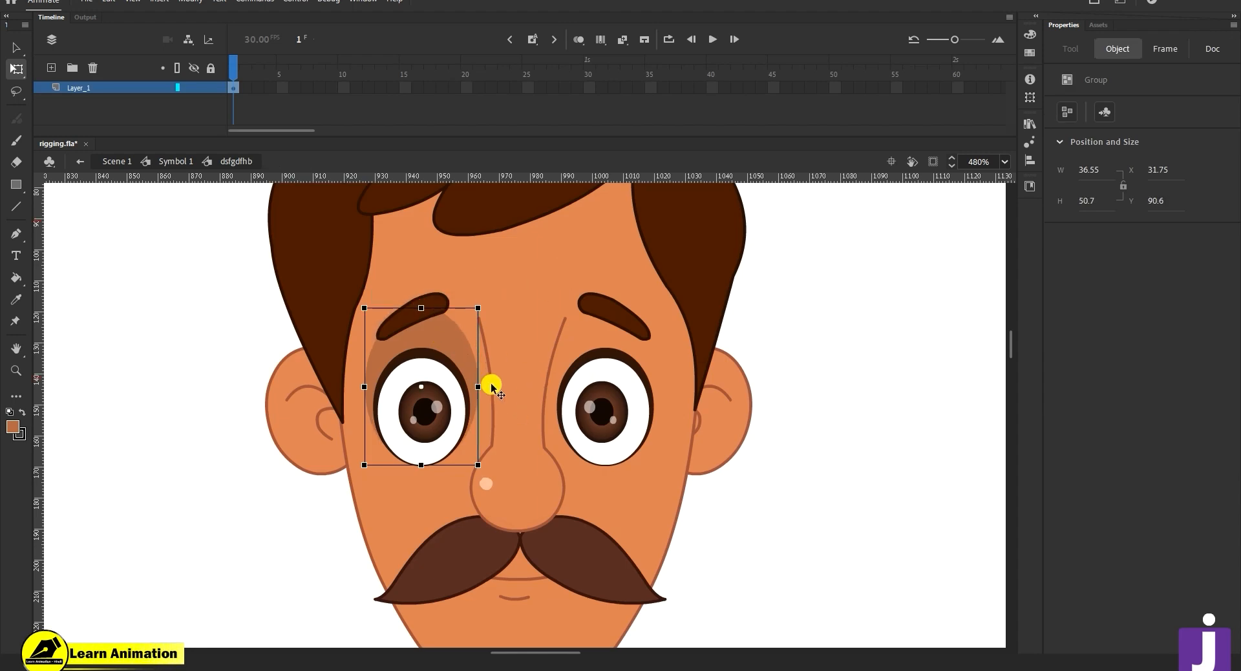
- Try moving the skin-coloured oval behind the right eye off the face, and undo the move
{"action": "left_click", "coordinate": [600, 335]}
{"action": "left_click_drag", "start_coordinate": [599, 328], "coordinate": [806, 351]}
{"action": "key", "text": "ctrl+z"}
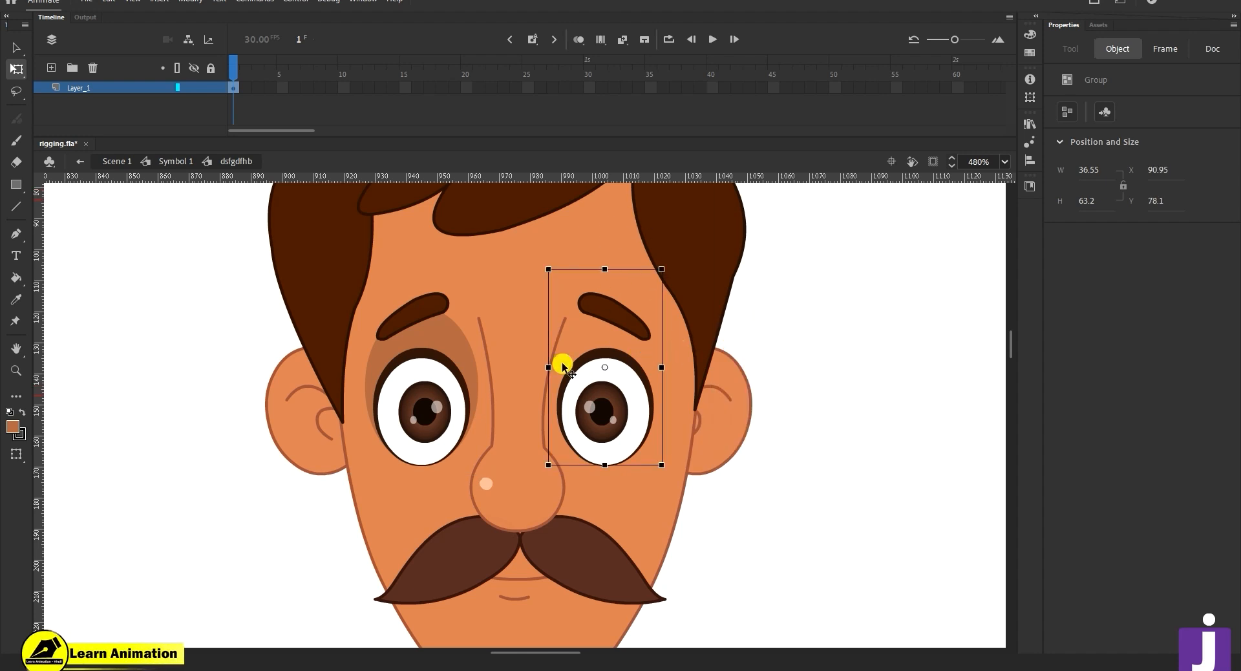
- Break the oval behind the right eye apart inside its group and fill it with the same darker brown
{"action": "double_click", "coordinate": [583, 335]}
{"action": "left_click", "coordinate": [589, 351]}
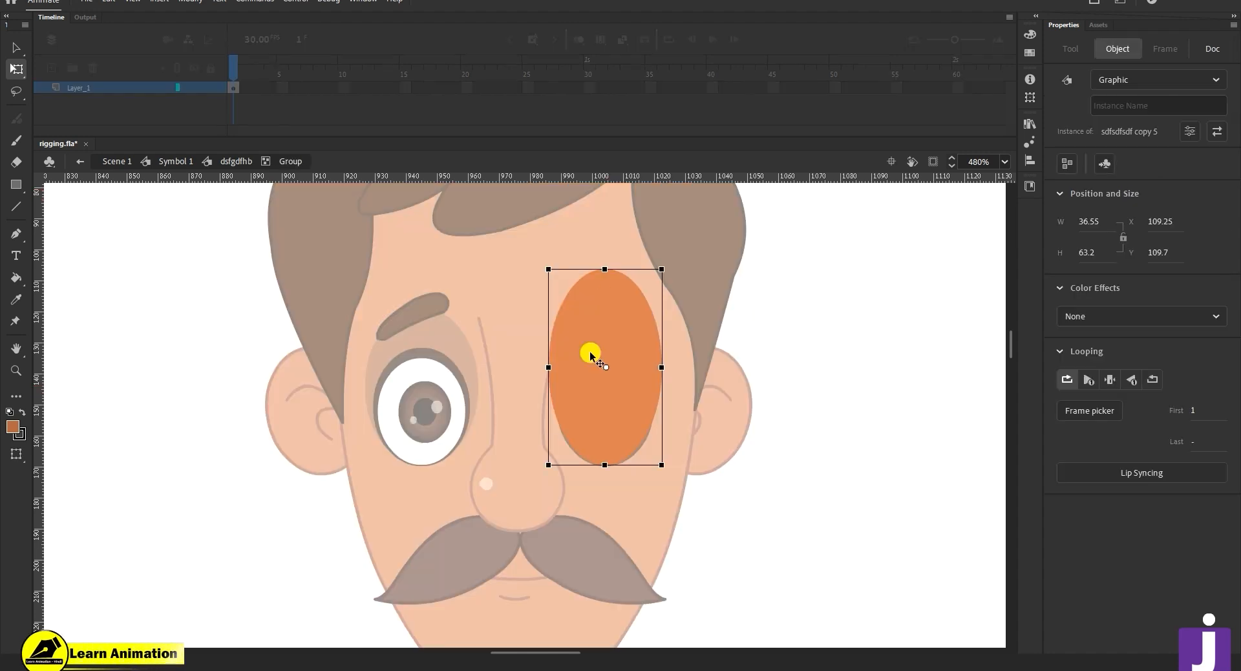
{"action": "left_click", "coordinate": [611, 465]}
{"action": "key", "text": "k"}
{"action": "left_click", "coordinate": [615, 421]}
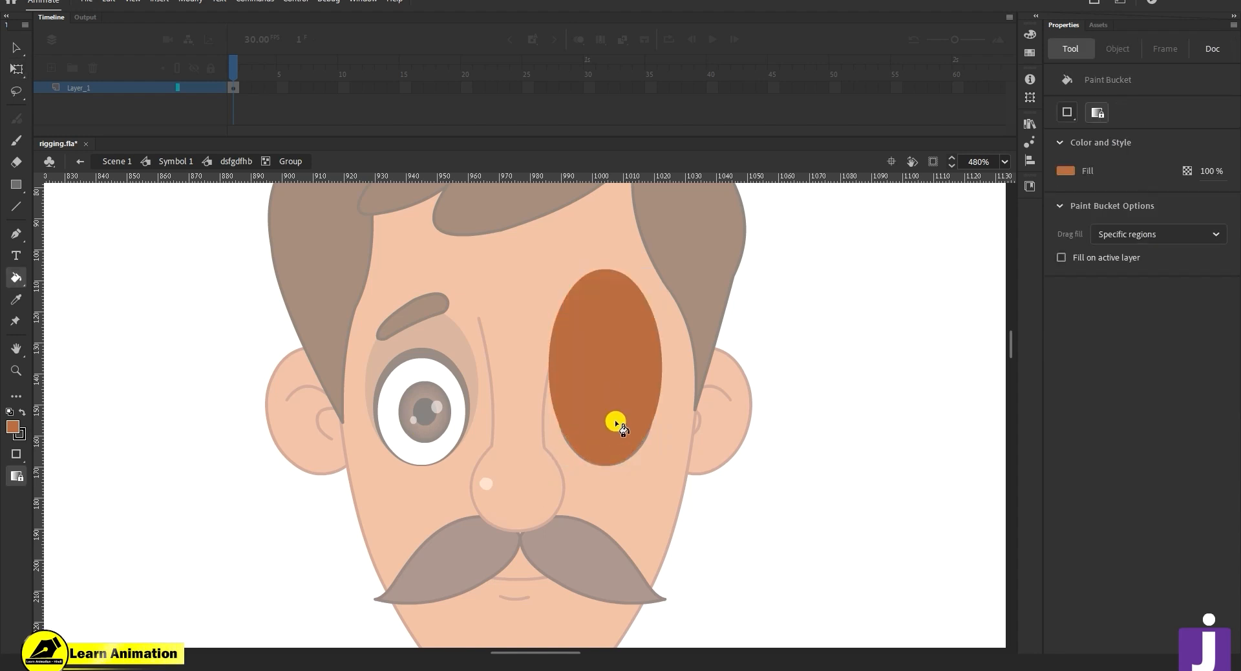
{"action": "key", "text": "v"}
{"action": "double_click", "coordinate": [526, 445]}
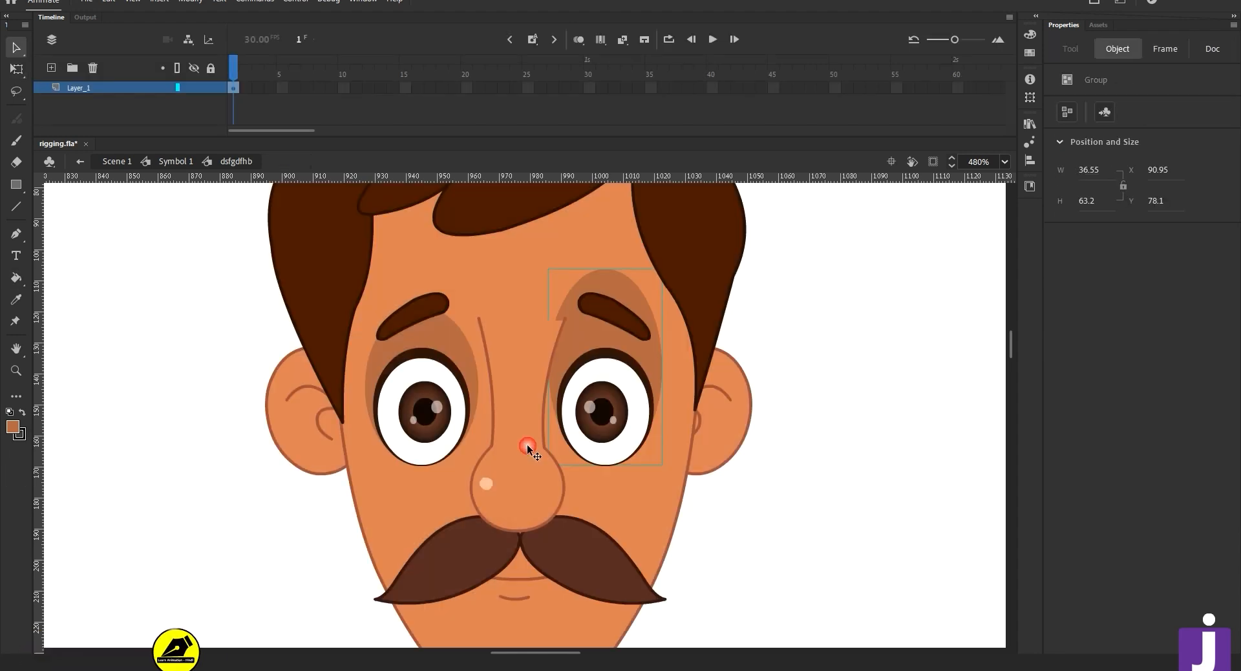
- Shorten the brown oval group behind the right eye from its upper edge to match the oval behind the left eye
{"action": "key", "text": "q"}
{"action": "left_click_drag", "start_coordinate": [601, 269], "coordinate": [614, 316]}
{"action": "key", "text": "ctrl+z"}
{"action": "key", "text": "ctrl+z"}
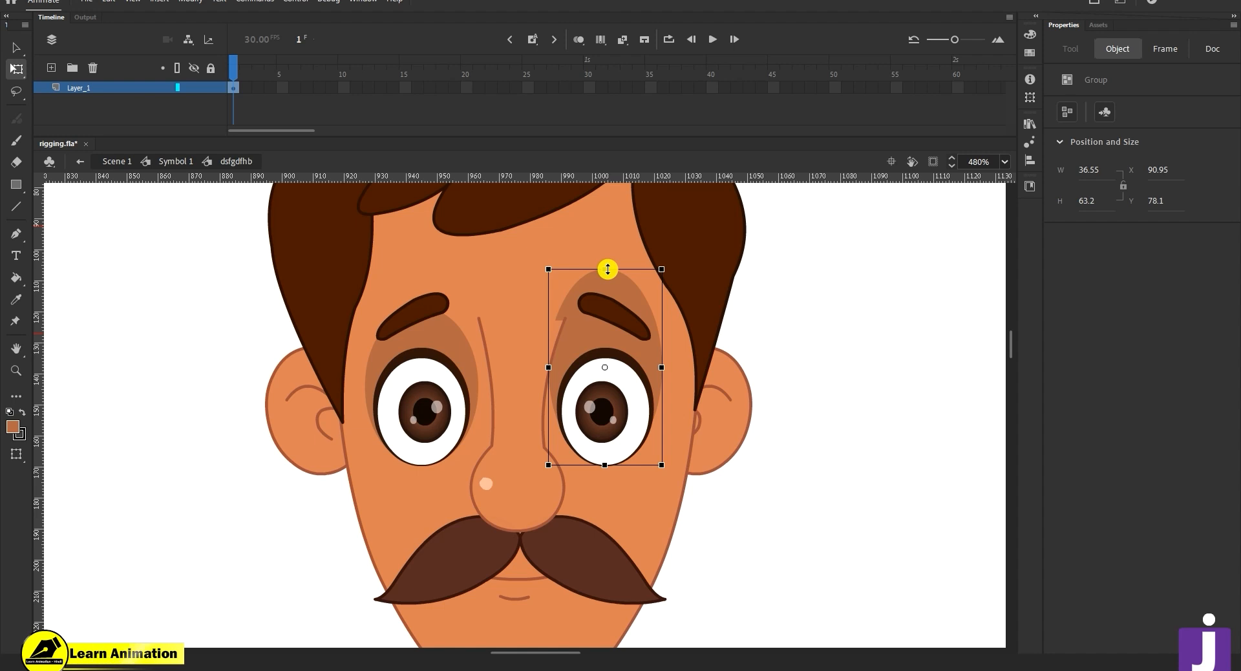
{"action": "left_click_drag", "start_coordinate": [607, 268], "coordinate": [606, 308]}
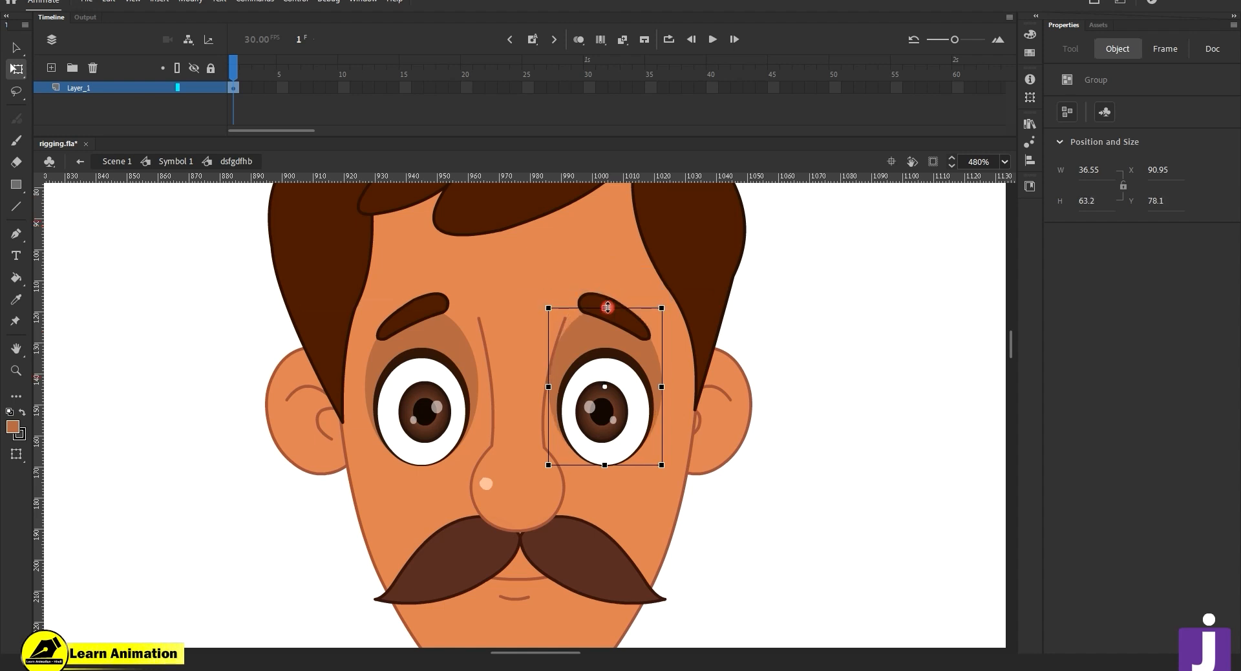
{"action": "left_click", "coordinate": [876, 416]}
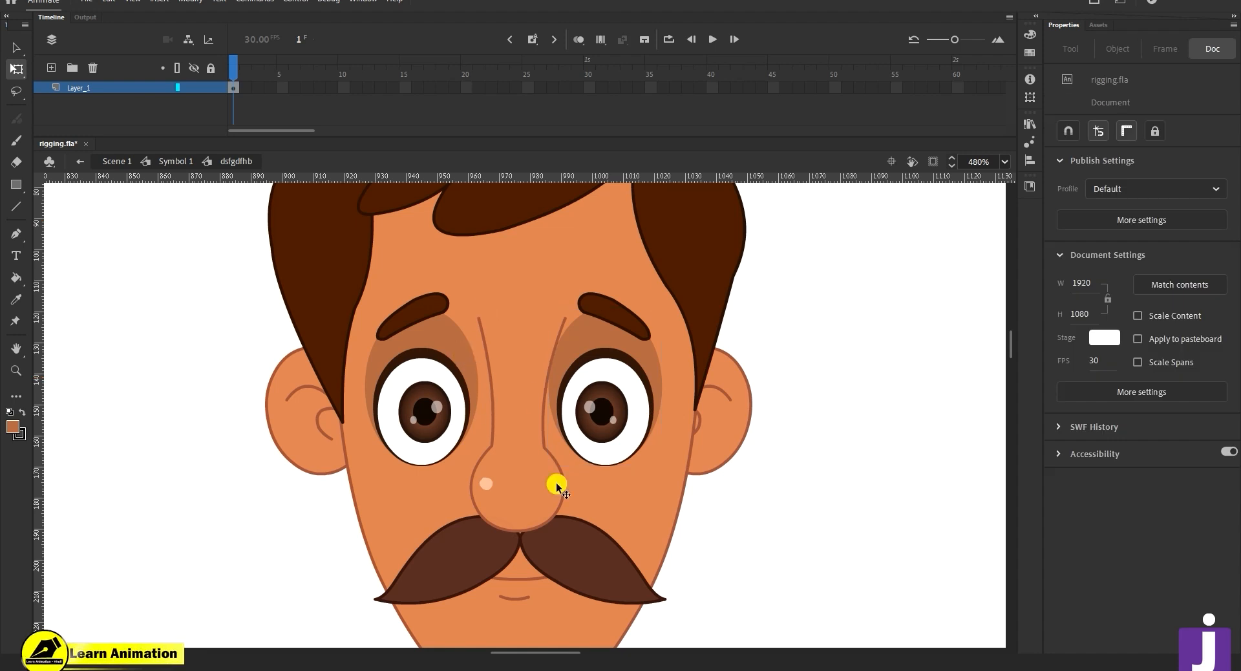
- Select all parts of both eyes together: pupils, whites, outlines, brown ovals and eyebrows
{"action": "key", "text": "z"}
{"action": "left_click", "coordinate": [537, 362], "text": "alt"}
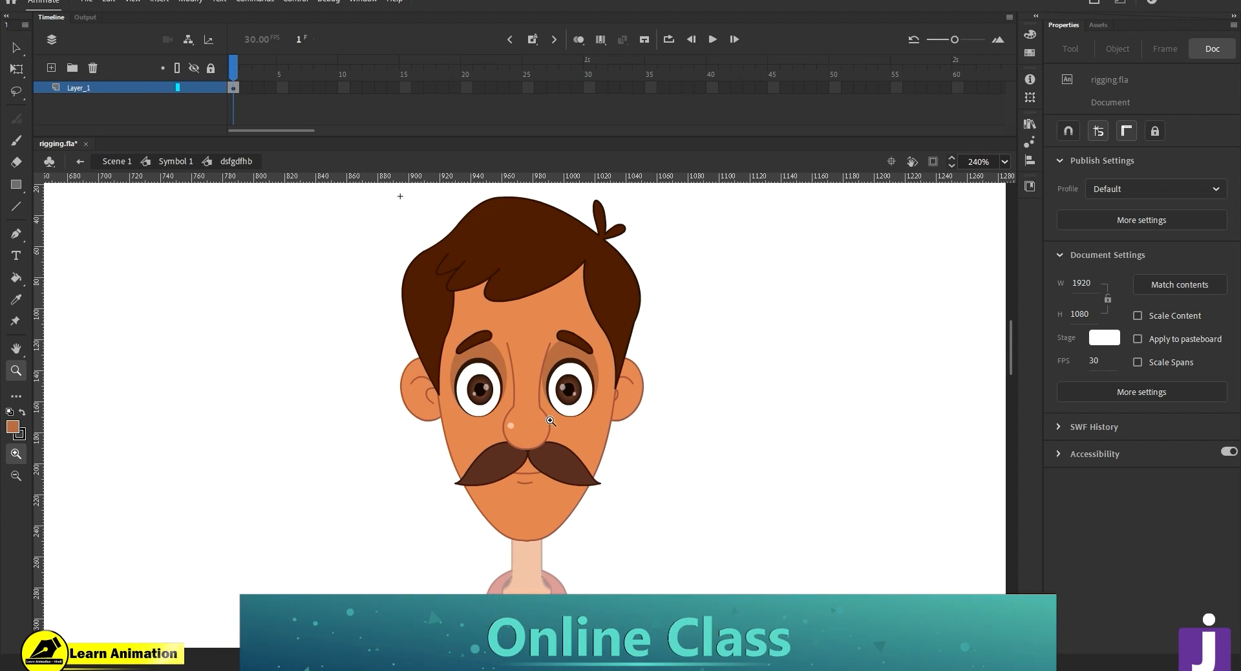
{"action": "left_click", "coordinate": [471, 379]}
{"action": "scroll", "coordinate": [472, 379], "scroll_direction": "up", "scroll_amount": 3}
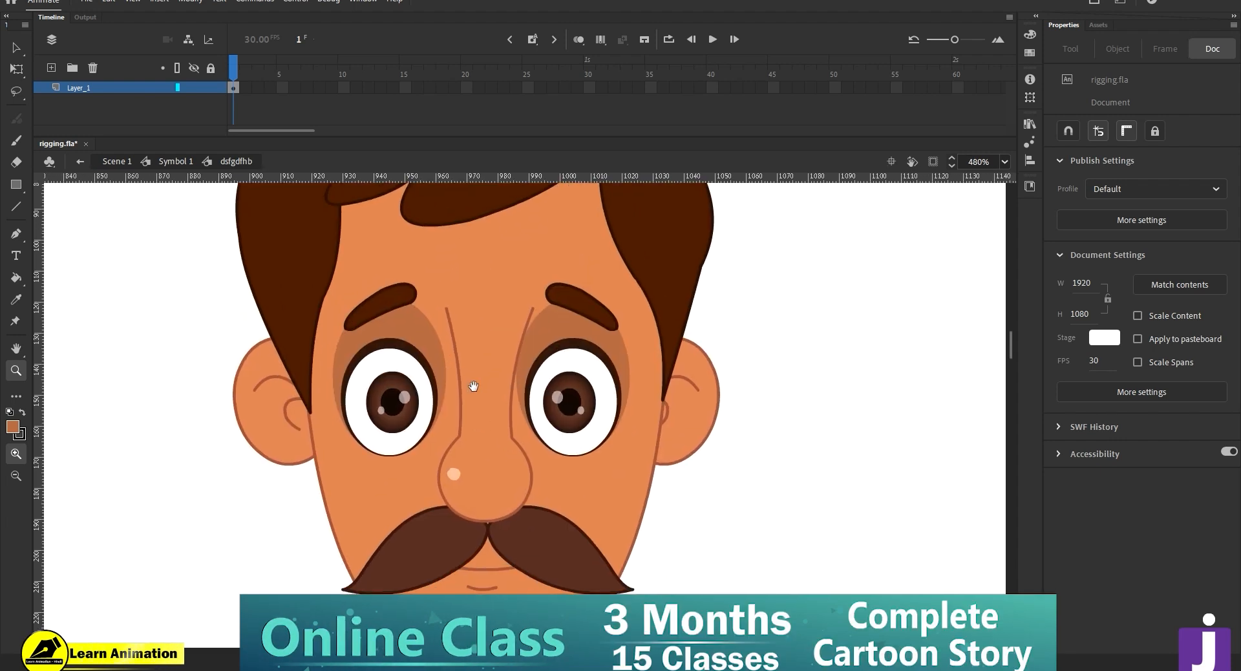
{"action": "key", "text": "v"}
{"action": "left_click", "coordinate": [402, 398]}
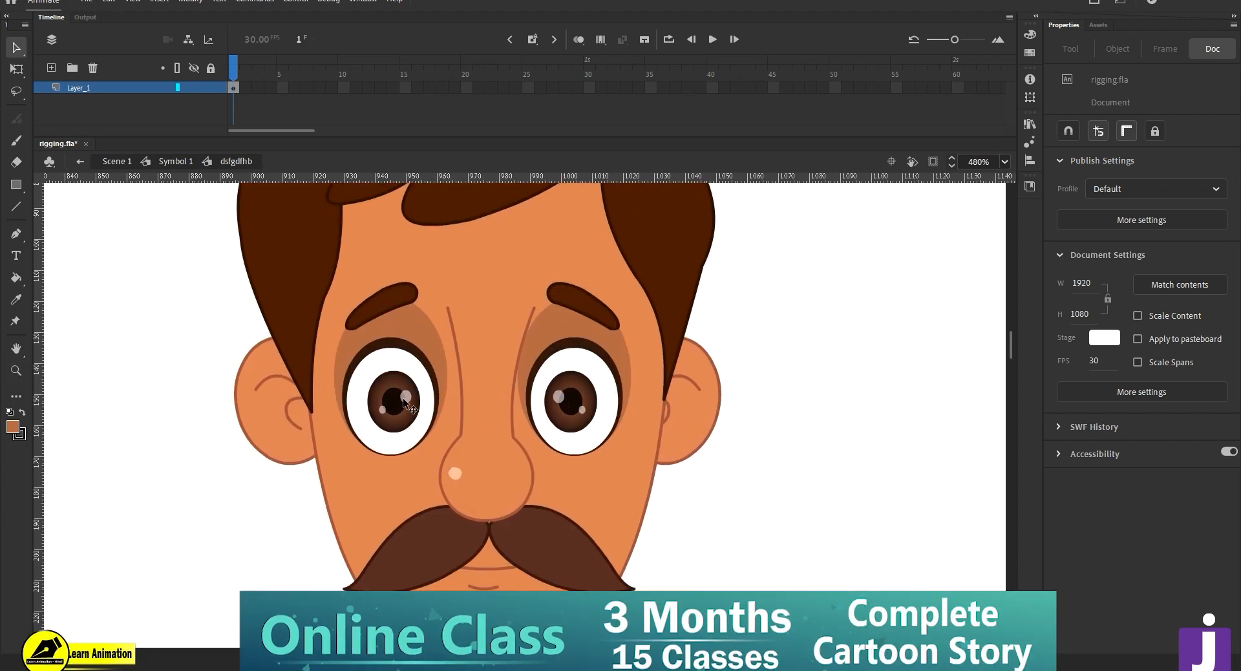
{"action": "left_click", "coordinate": [391, 295], "text": "shift"}
{"action": "left_click", "coordinate": [569, 303], "text": "shift"}
{"action": "left_click", "coordinate": [579, 366], "text": "shift"}
- Try moving the selected eye and eyebrow parts off the side of the face, and undo the moves
{"action": "mouse_move", "coordinate": [585, 430]}
{"action": "left_mouse_down"}
{"action": "mouse_move", "coordinate": [951, 391]}
{"action": "mouse_move", "coordinate": [582, 423]}
{"action": "mouse_move", "coordinate": [929, 393]}
{"action": "left_mouse_up"}
{"action": "key", "text": "ctrl+z"}
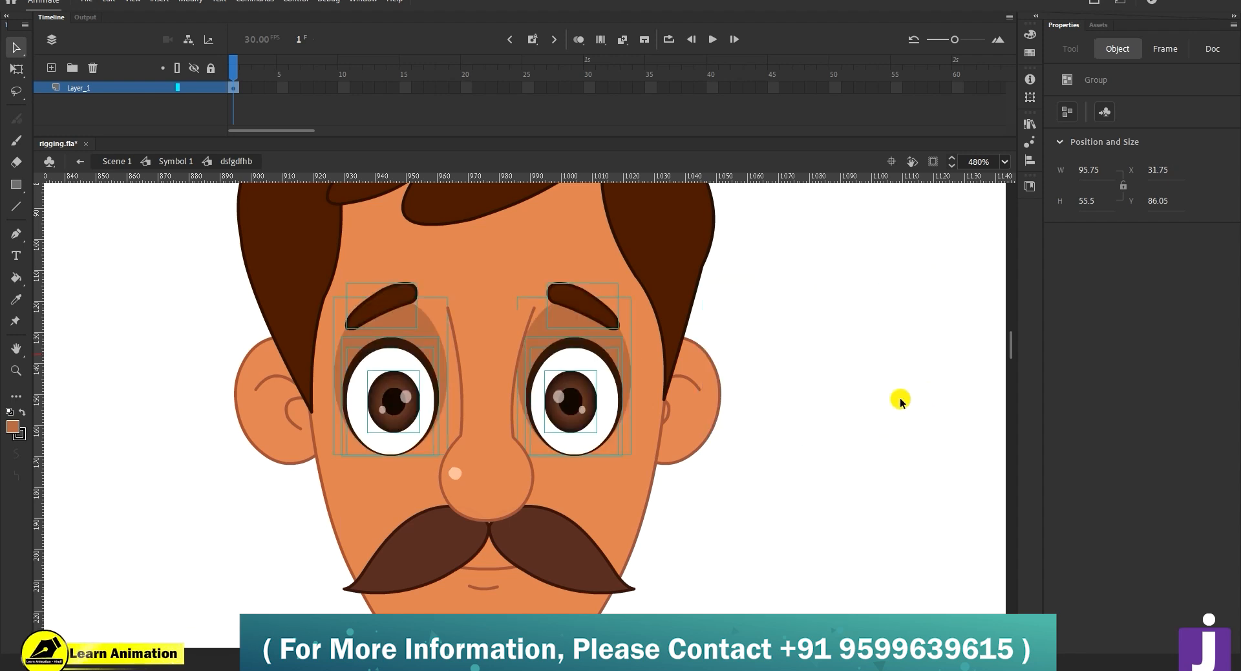
{"action": "mouse_move", "coordinate": [642, 405]}
{"action": "left_mouse_down"}
{"action": "mouse_move", "coordinate": [978, 390]}
{"action": "mouse_move", "coordinate": [969, 402]}
{"action": "left_mouse_up"}
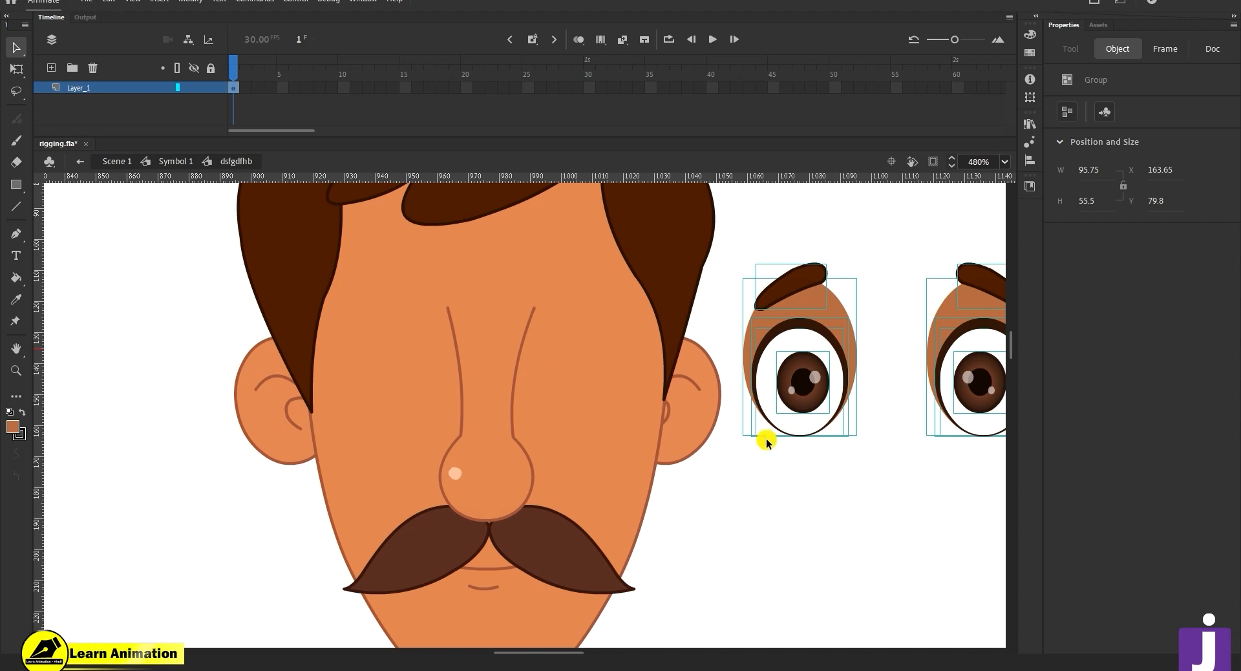
{"action": "key", "text": "ctrl+z"}
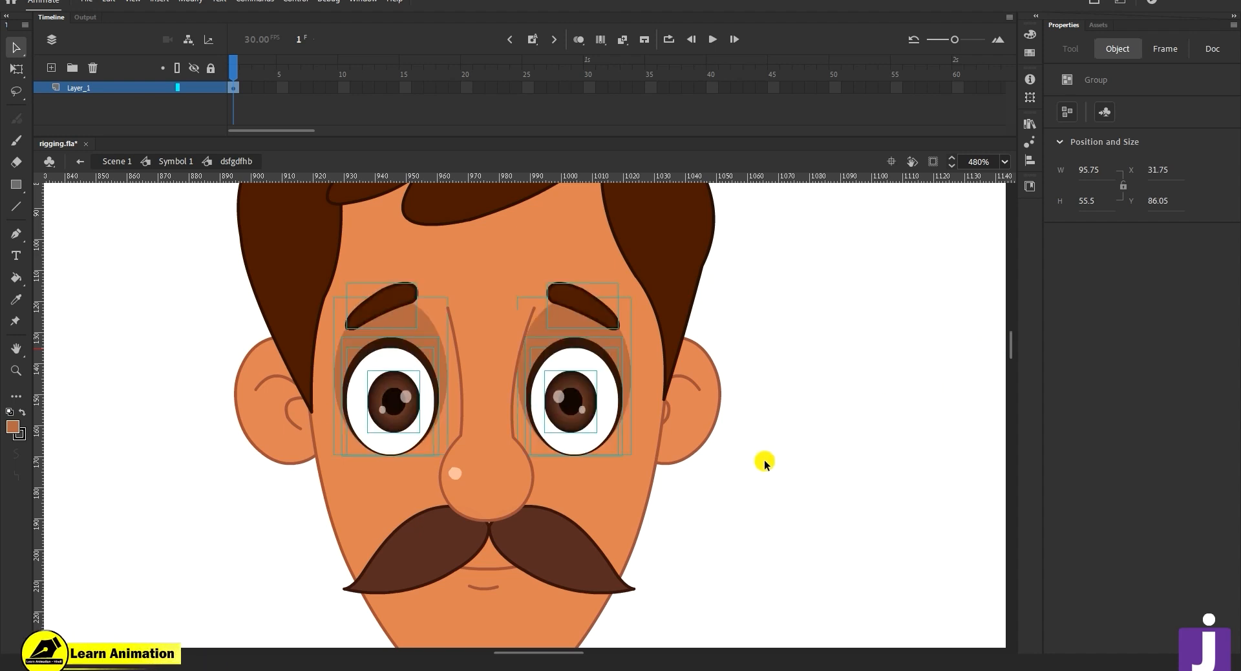
- Cut the selected eye and eyebrow parts and paste them in place on a new layer above the head artwork
{"action": "key", "text": "Delete"}
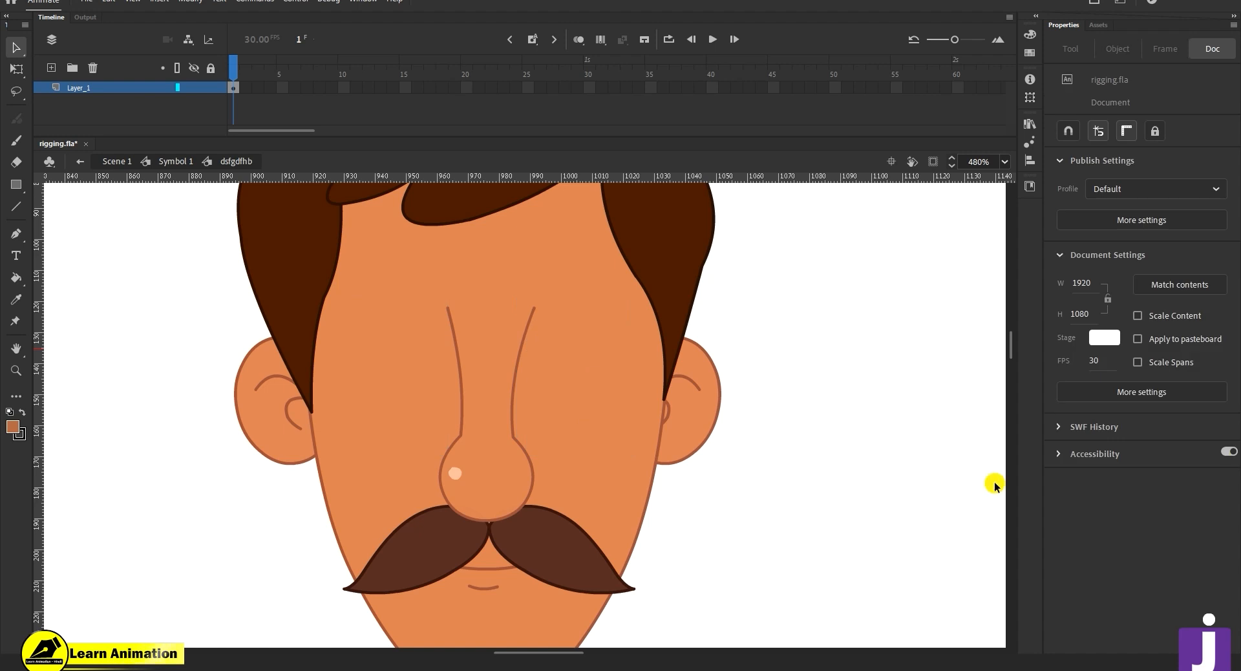
{"action": "left_click", "coordinate": [51, 64]}
{"action": "right_click", "coordinate": [85, 237]}
{"action": "left_click", "coordinate": [129, 284]}
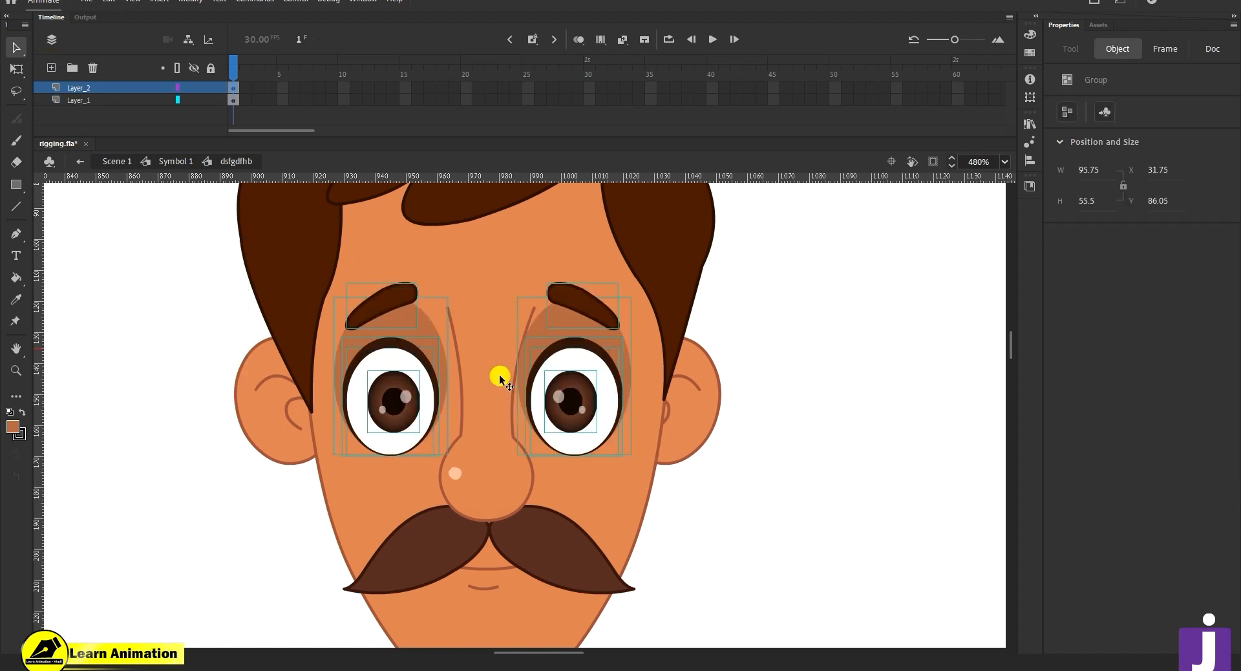
{"action": "left_click", "coordinate": [199, 89]}
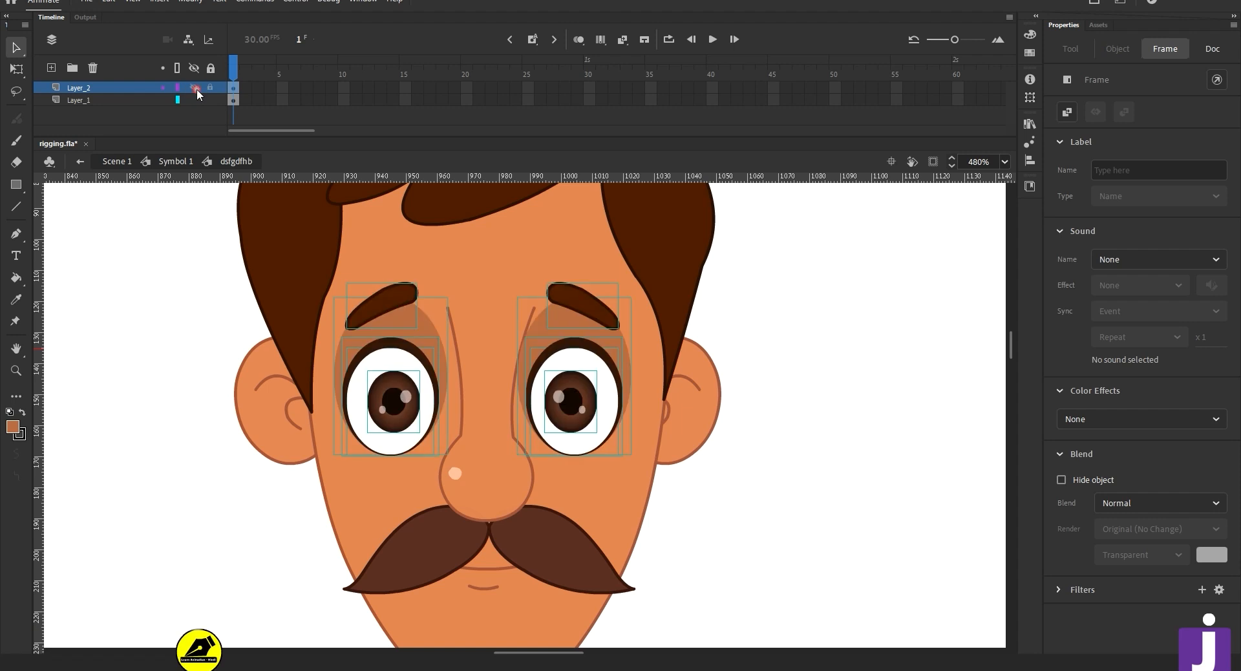
- Convert the pasted eye and eyebrow parts into one Graphic symbol with the default name, and open it for editing
{"action": "key", "text": "z"}
{"action": "left_click", "coordinate": [561, 531], "text": "alt"}
{"action": "left_click", "coordinate": [562, 537], "text": "alt"}
{"action": "left_click", "coordinate": [534, 421], "text": "alt"}
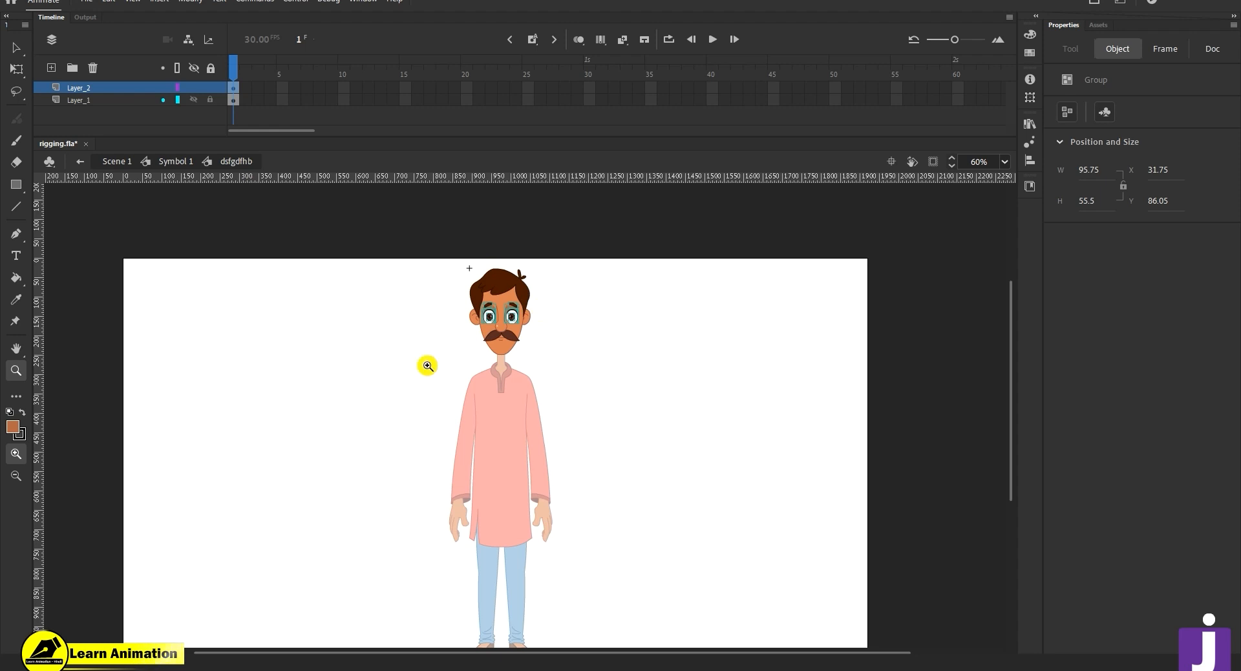
{"action": "left_click", "coordinate": [539, 428]}
{"action": "left_click", "coordinate": [554, 347]}
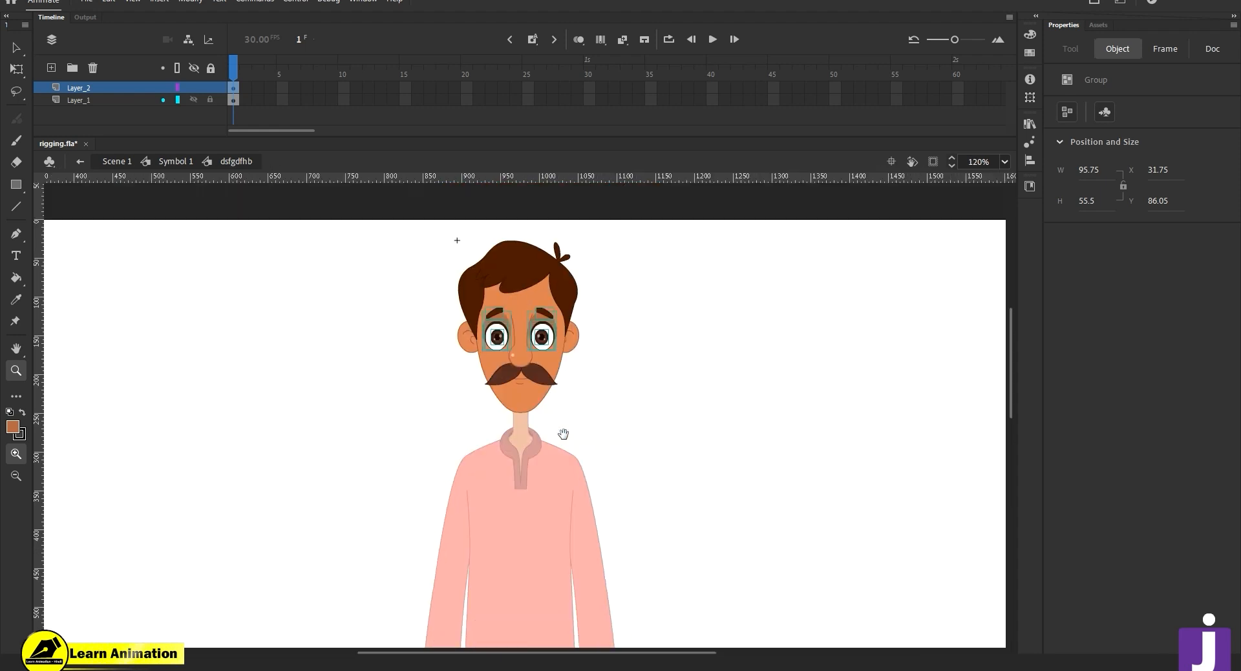
{"action": "left_click", "coordinate": [536, 396]}
{"action": "left_click_drag", "start_coordinate": [535, 463], "coordinate": [578, 424]}
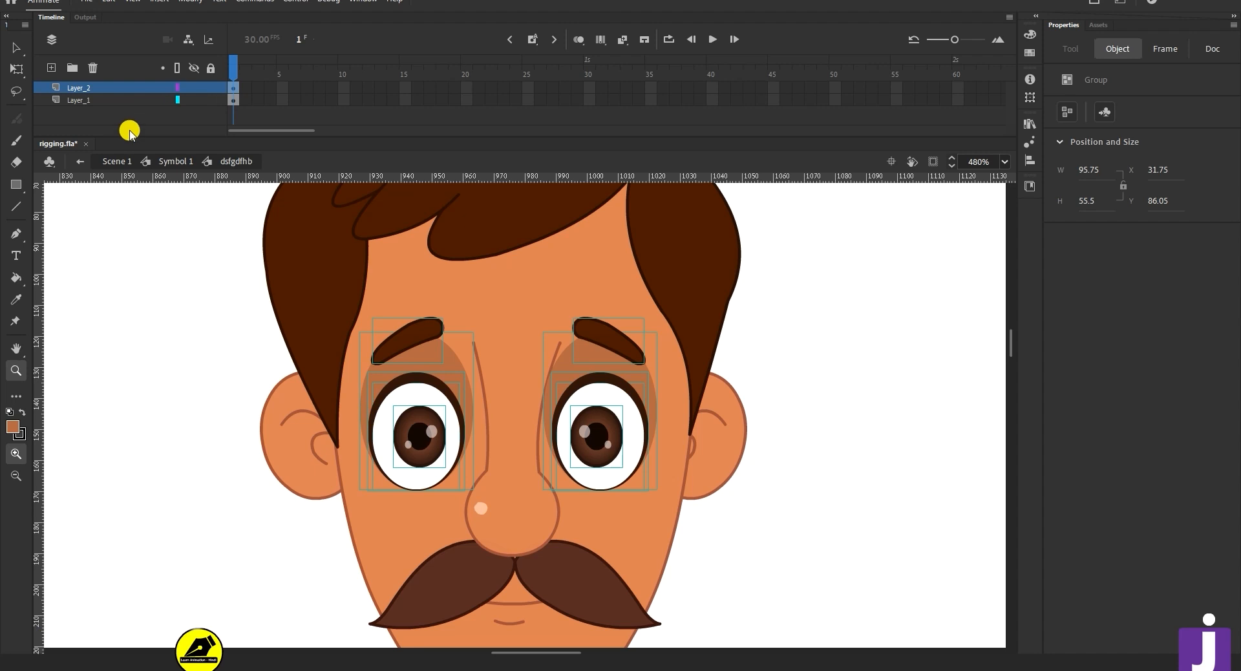
{"action": "key", "text": "F8"}
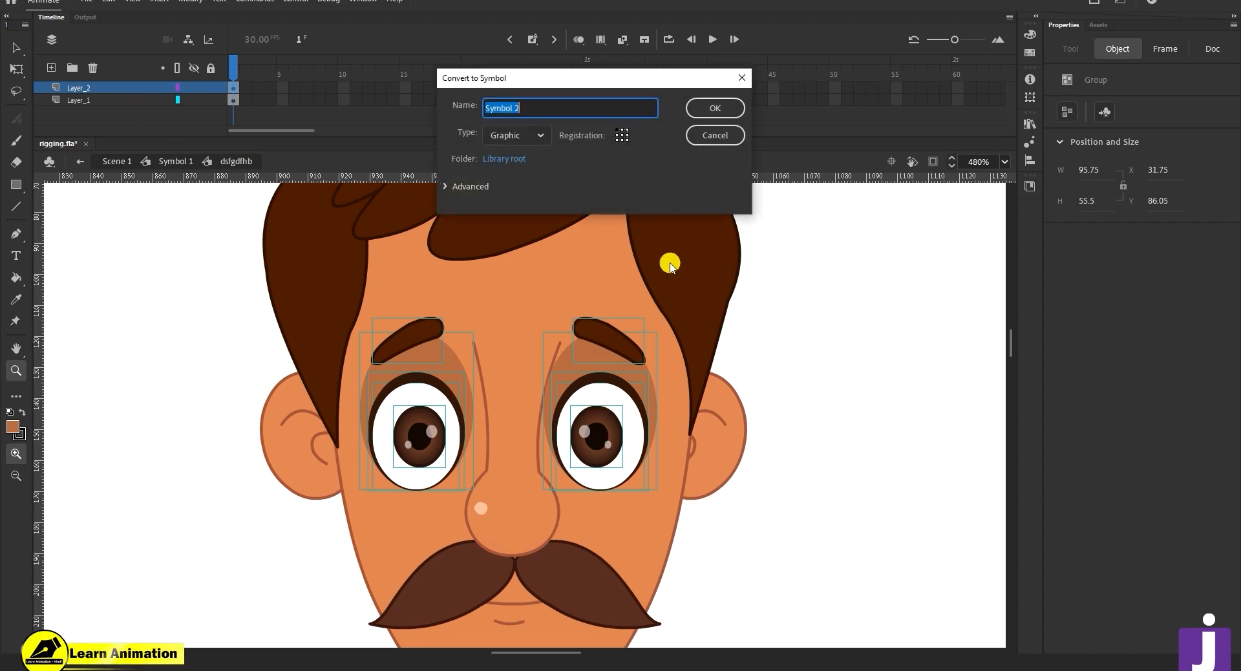
{"action": "left_click", "coordinate": [711, 107]}
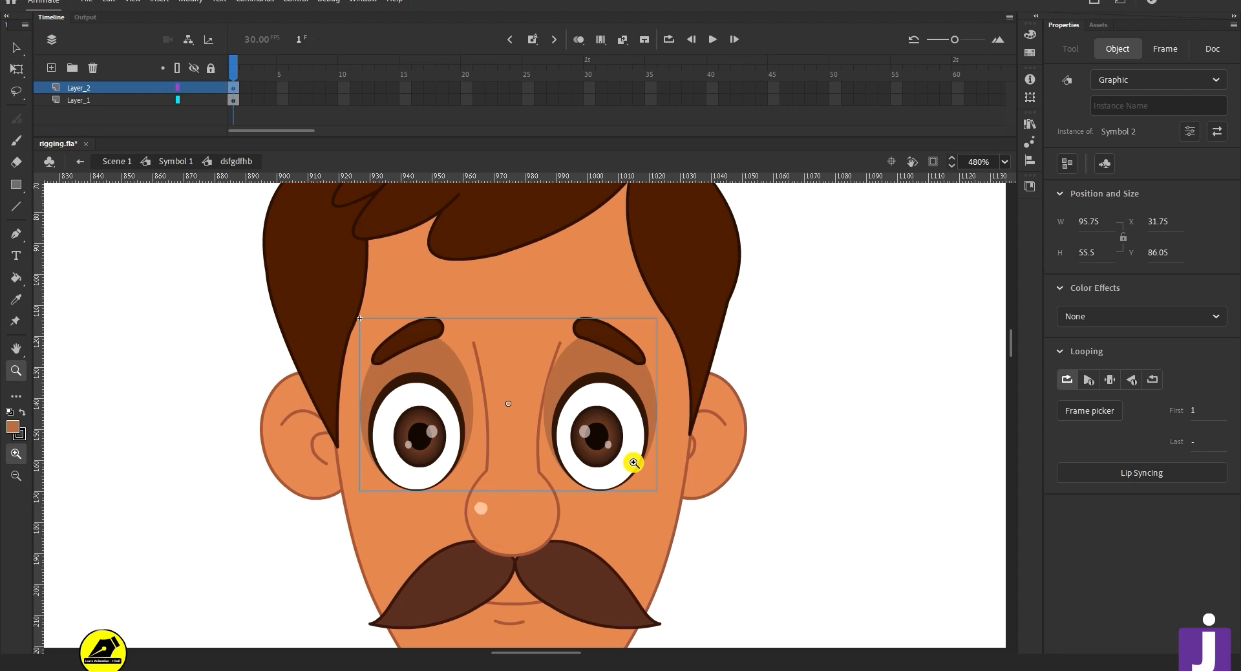
{"action": "key", "text": "v"}
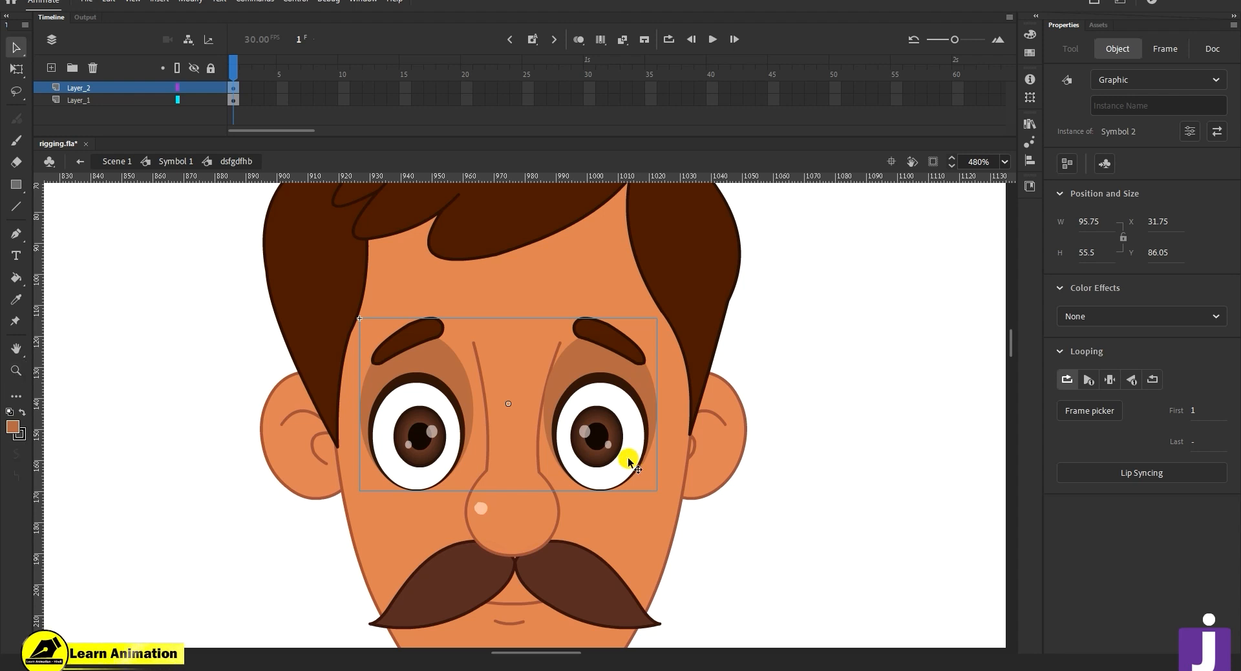
{"action": "double_click", "coordinate": [623, 434]}
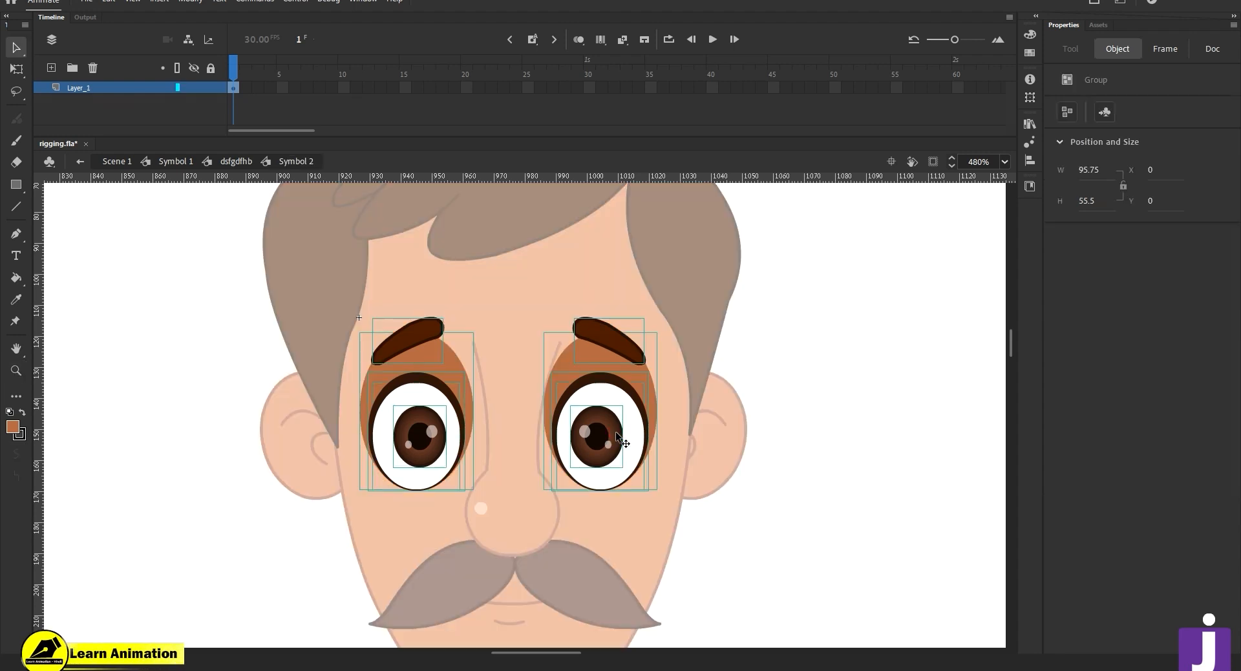
- Duplicate the combined eye and eyebrow symbol under the name eyes, and open the copy for editing
{"action": "double_click", "coordinate": [266, 428]}
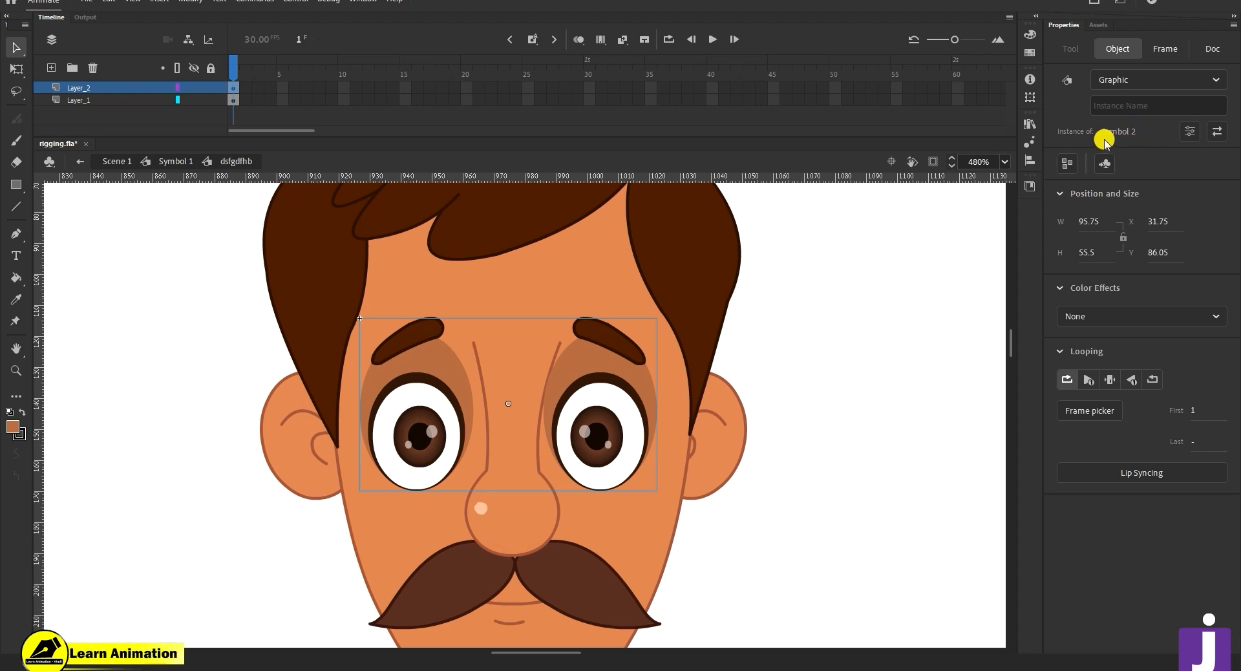
{"action": "right_click", "coordinate": [596, 432]}
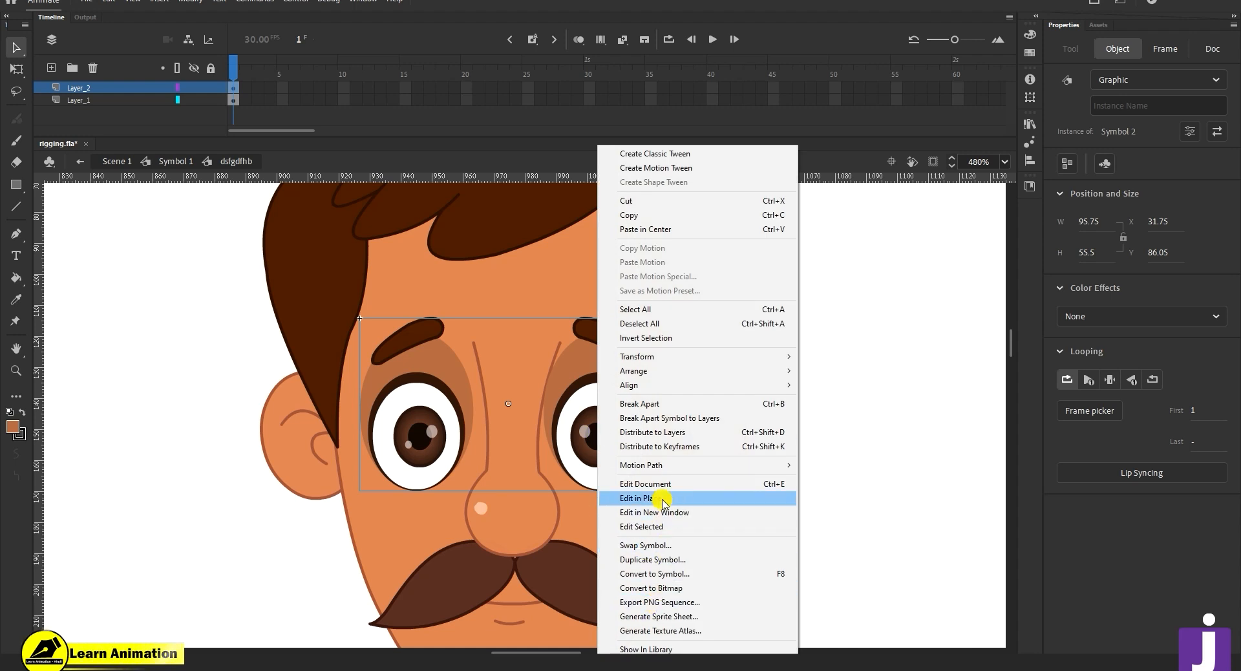
{"action": "left_click", "coordinate": [674, 560]}
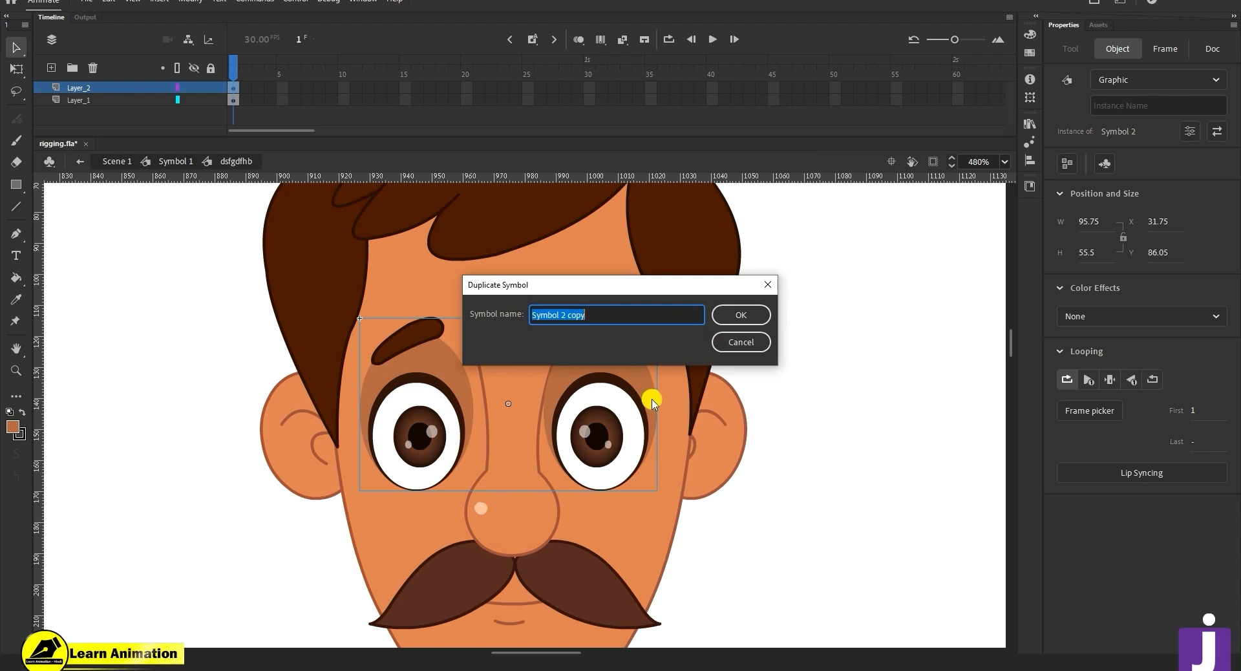
{"action": "type", "text": "eyes"}
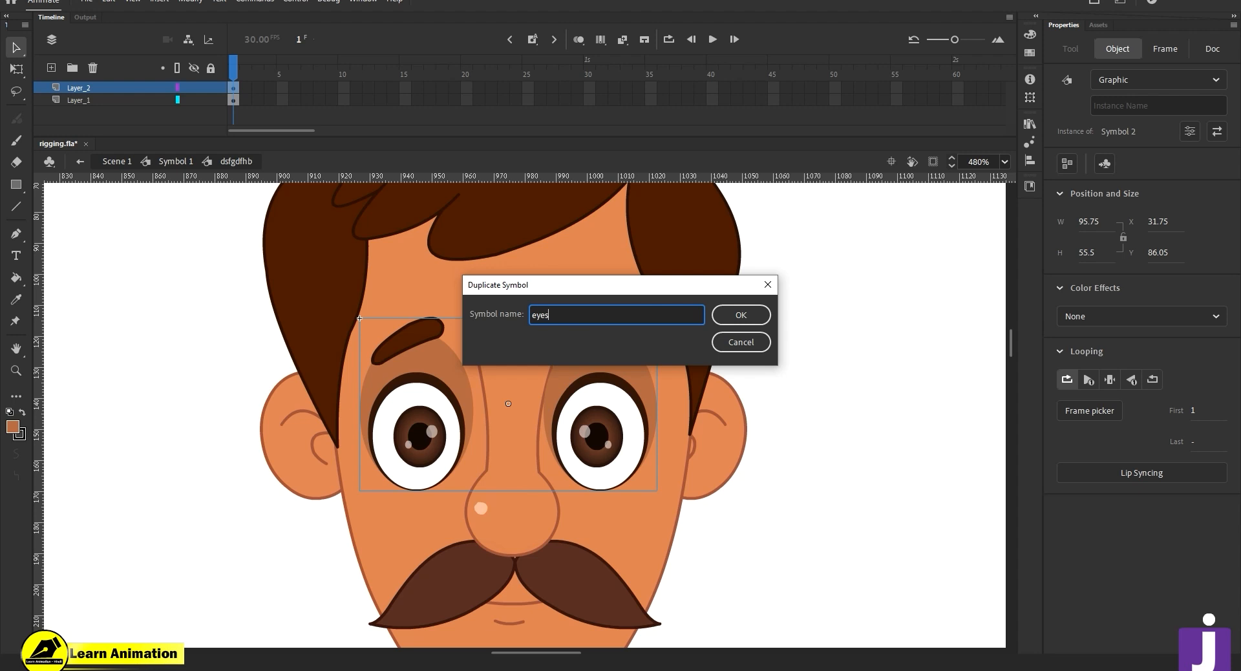
{"action": "left_click", "coordinate": [741, 315]}
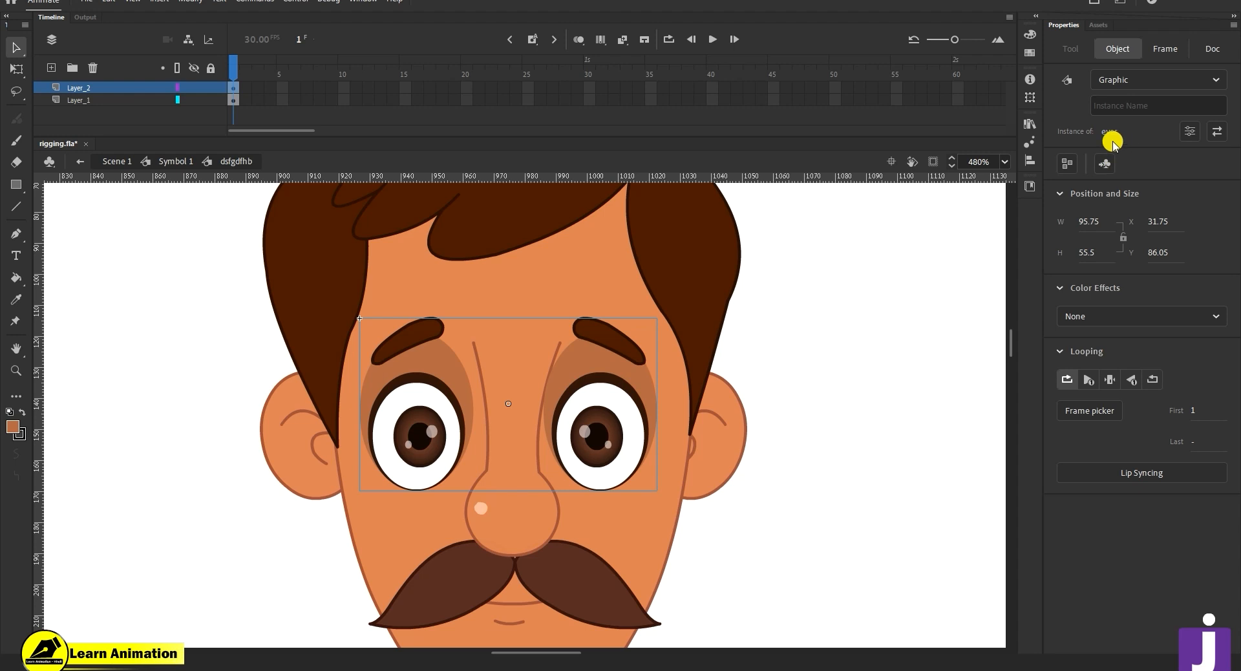
{"action": "double_click", "coordinate": [595, 454]}
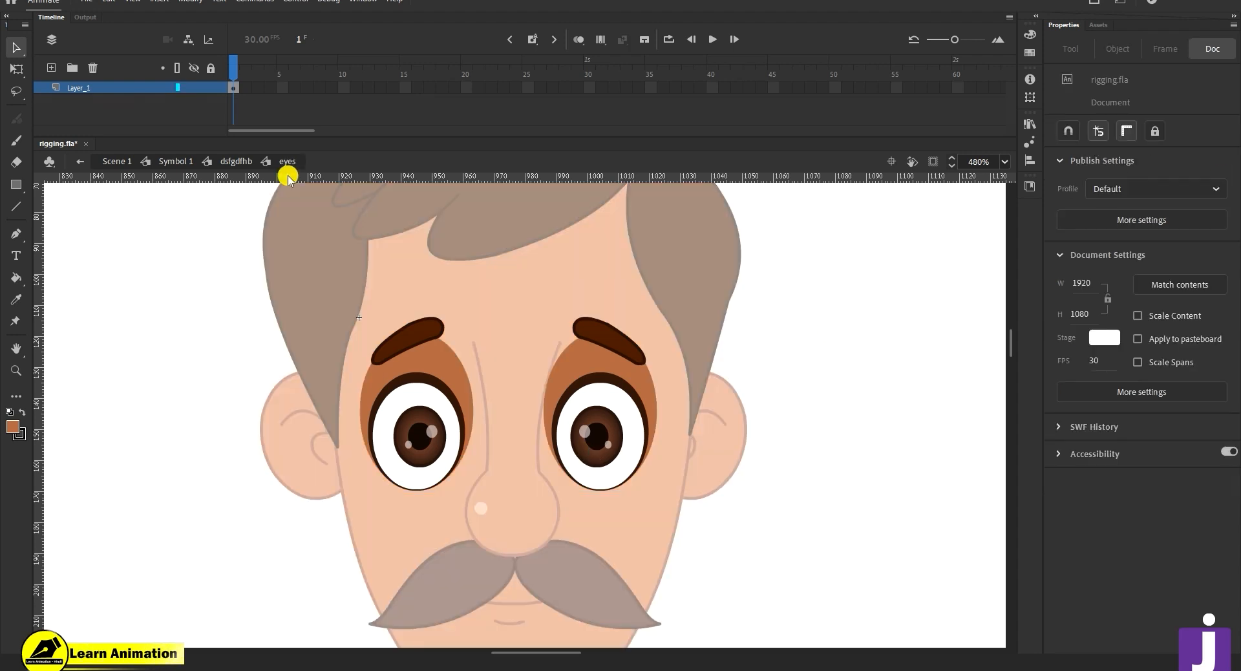
{"action": "left_click_drag", "start_coordinate": [730, 273], "coordinate": [301, 549]}
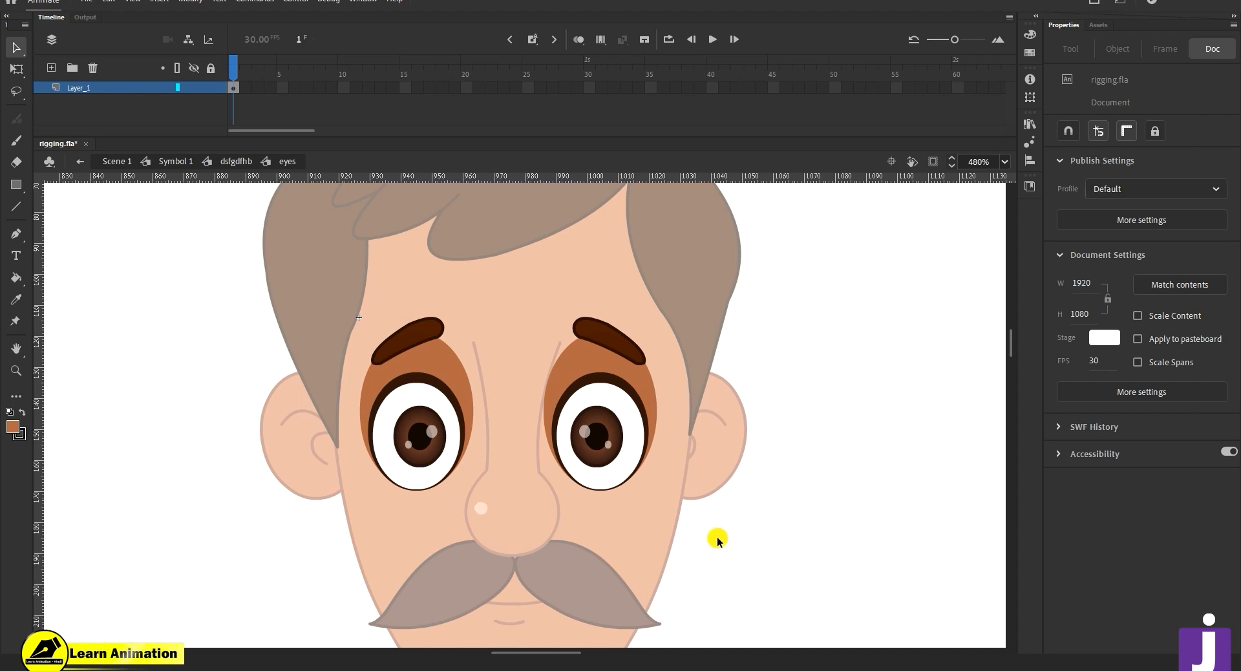
{"action": "left_click_drag", "start_coordinate": [757, 318], "coordinate": [278, 518]}
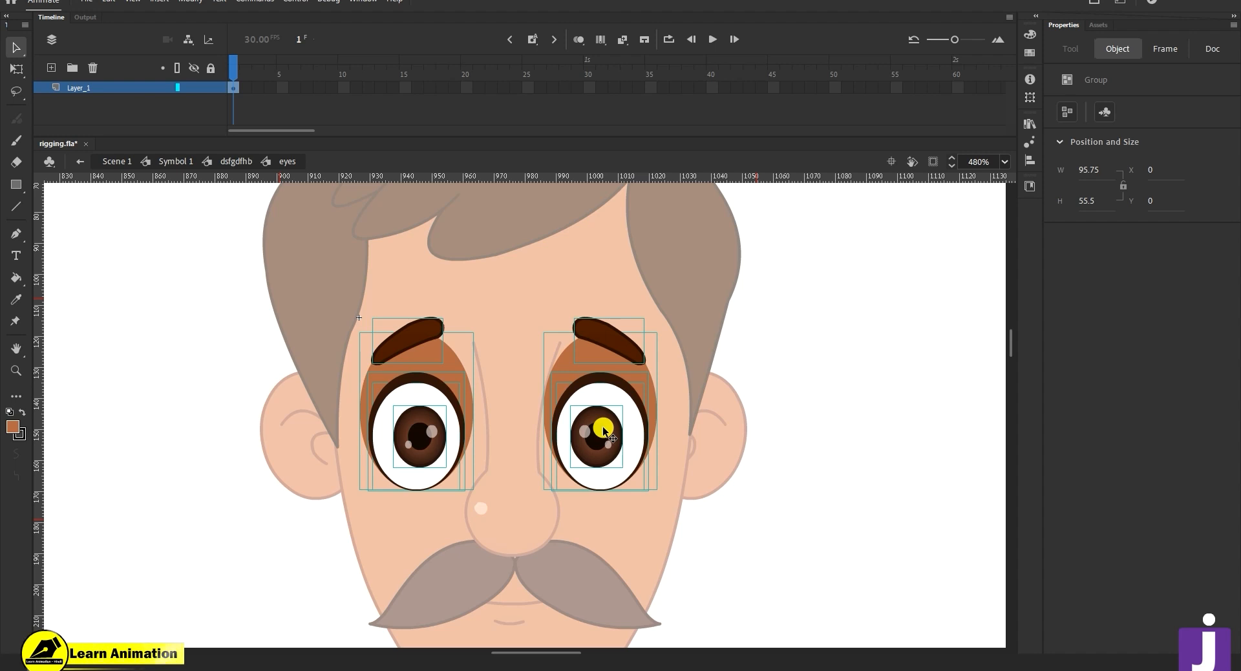
{"action": "right_click", "coordinate": [604, 429]}
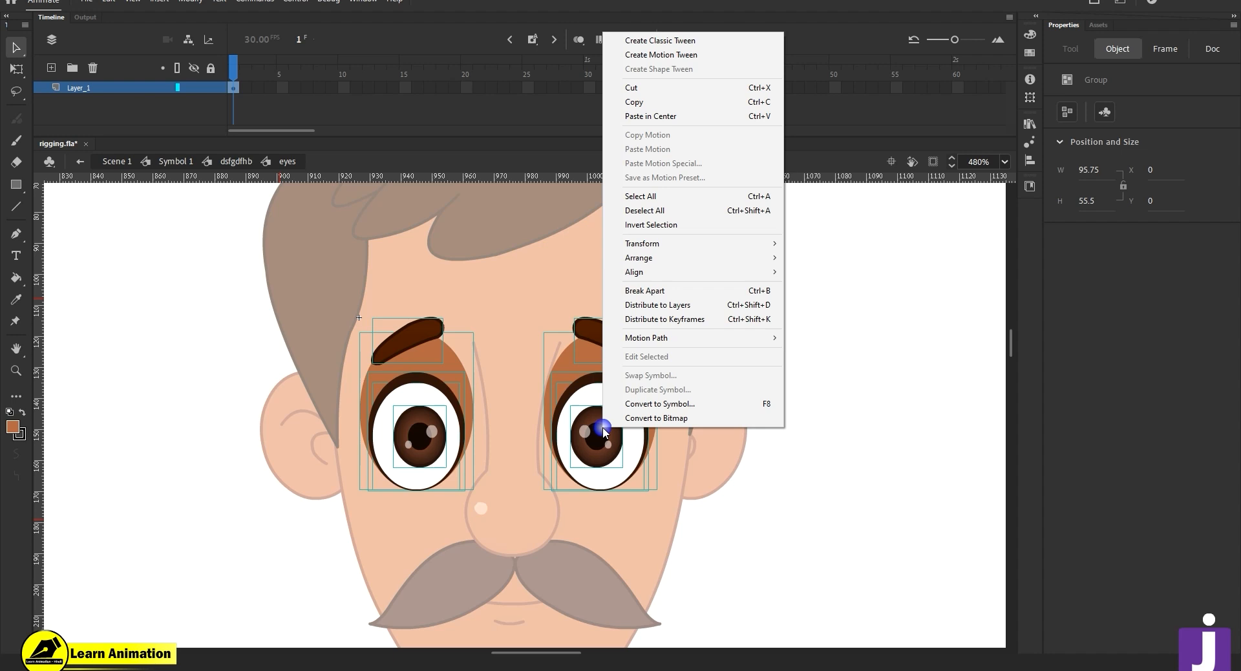
{"action": "left_click", "coordinate": [658, 312]}
{"action": "left_click", "coordinate": [429, 354]}
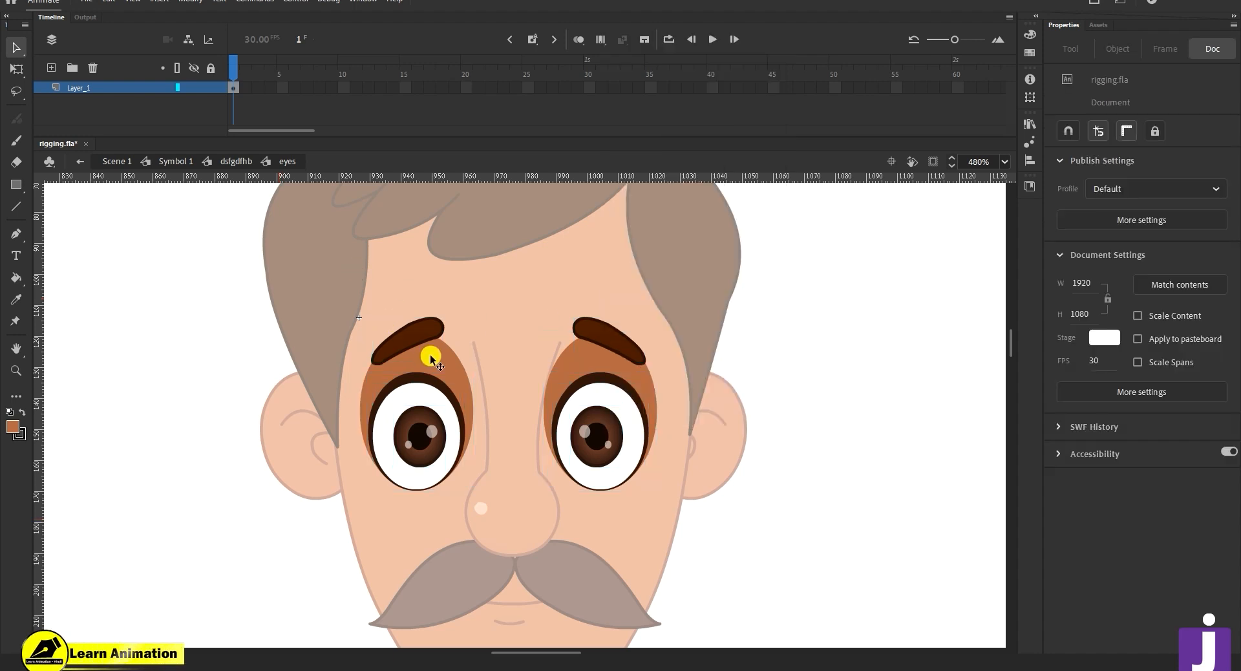
{"action": "left_click", "coordinate": [402, 344]}
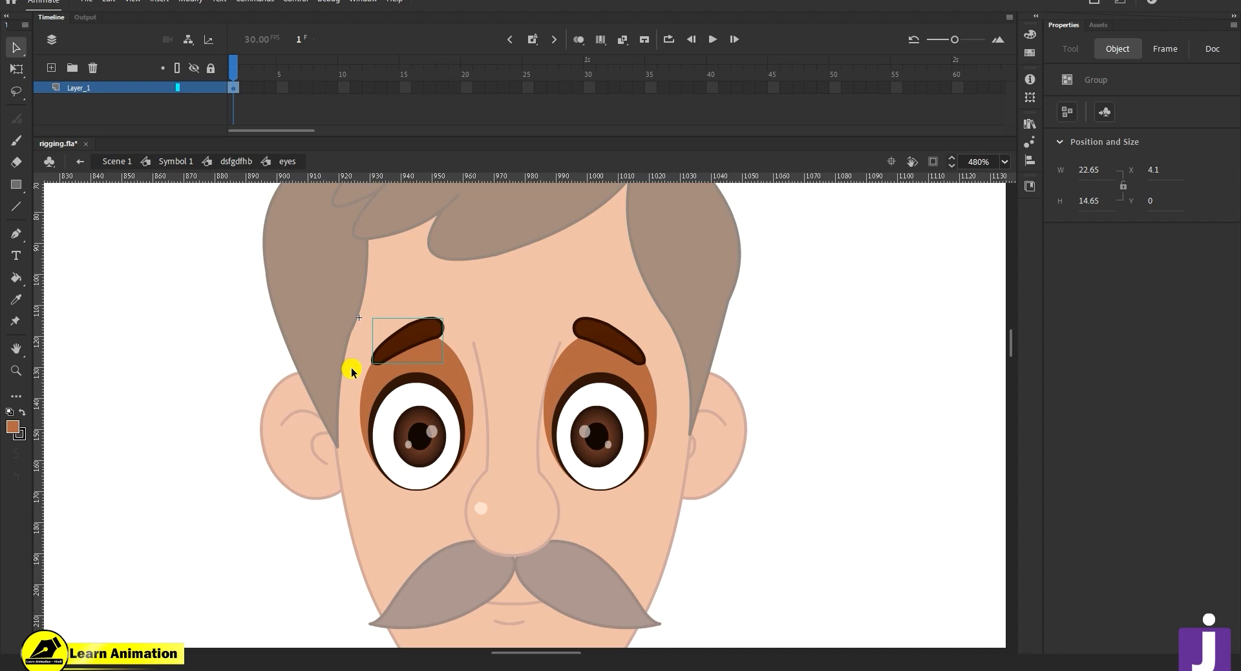
{"action": "left_click", "coordinate": [603, 339]}
{"action": "left_click_drag", "start_coordinate": [705, 322], "coordinate": [267, 577]}
{"action": "left_click", "coordinate": [274, 327]}
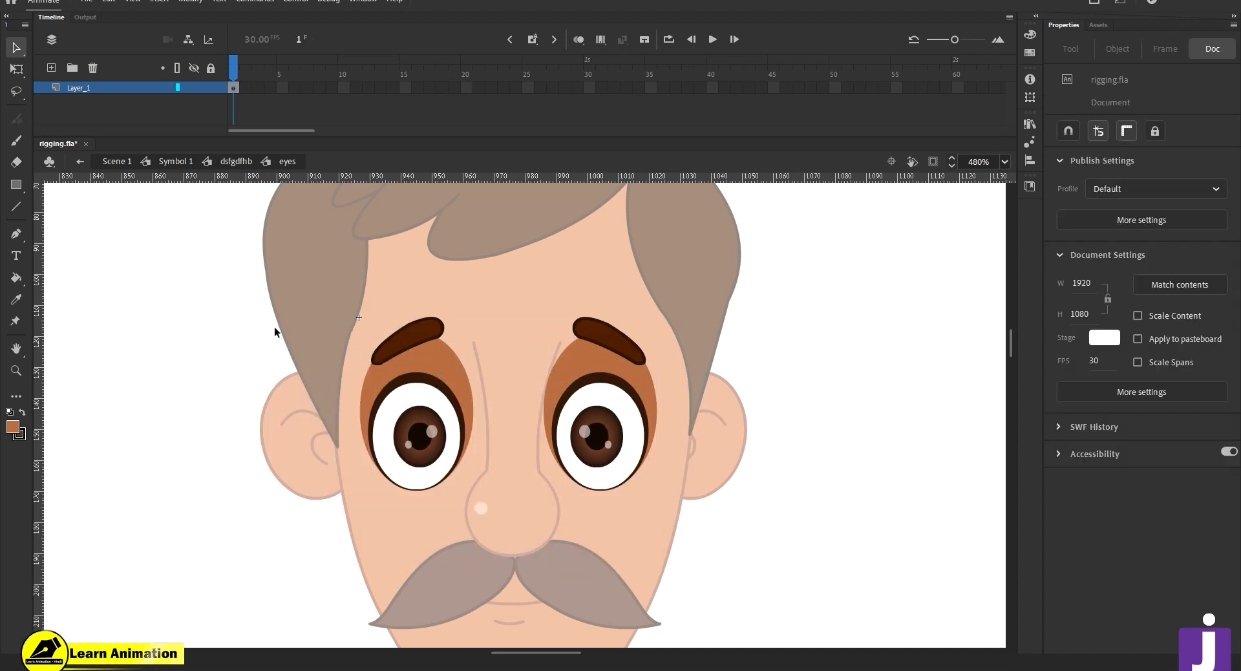
{"action": "left_click", "coordinate": [415, 332]}
{"action": "left_click", "coordinate": [595, 332]}
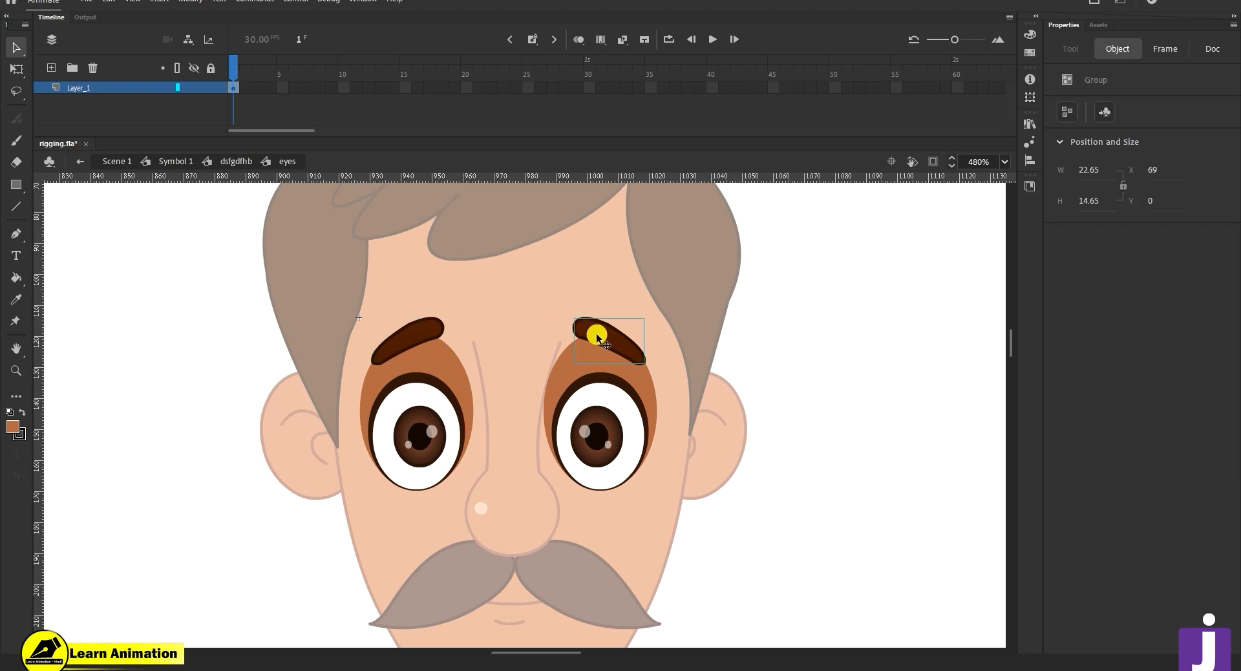
{"action": "left_click", "coordinate": [413, 335], "text": "shift"}
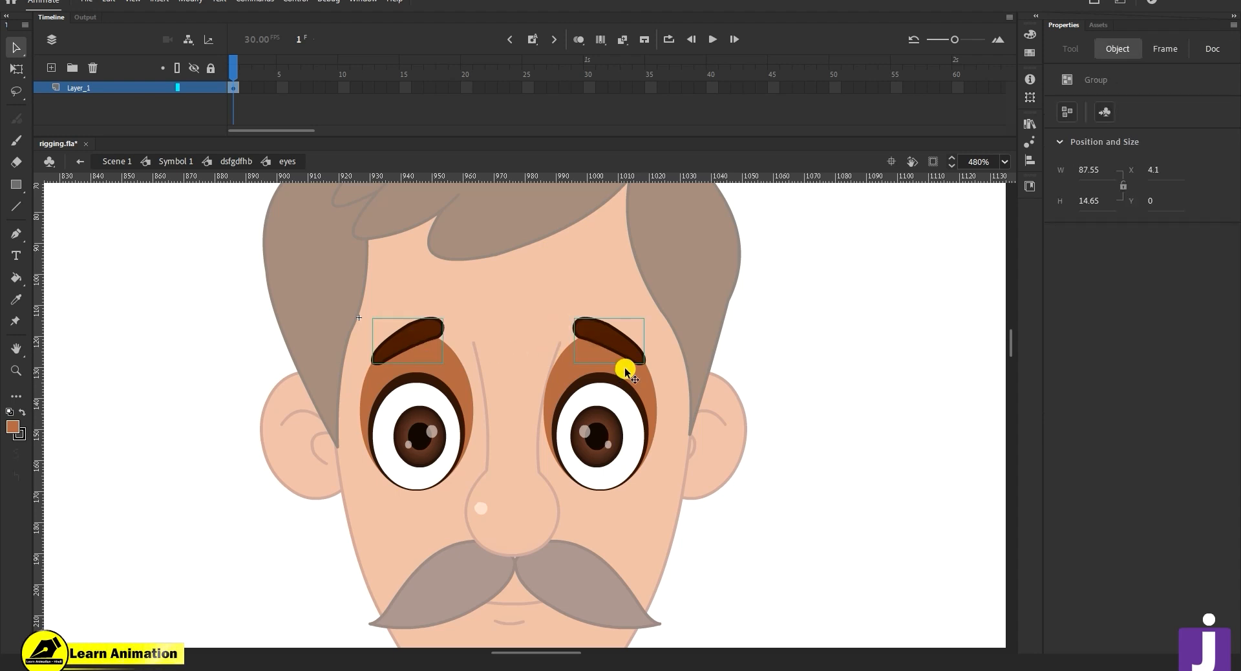
{"action": "left_click", "coordinate": [496, 280]}
{"action": "left_click_drag", "start_coordinate": [704, 314], "coordinate": [284, 553]}
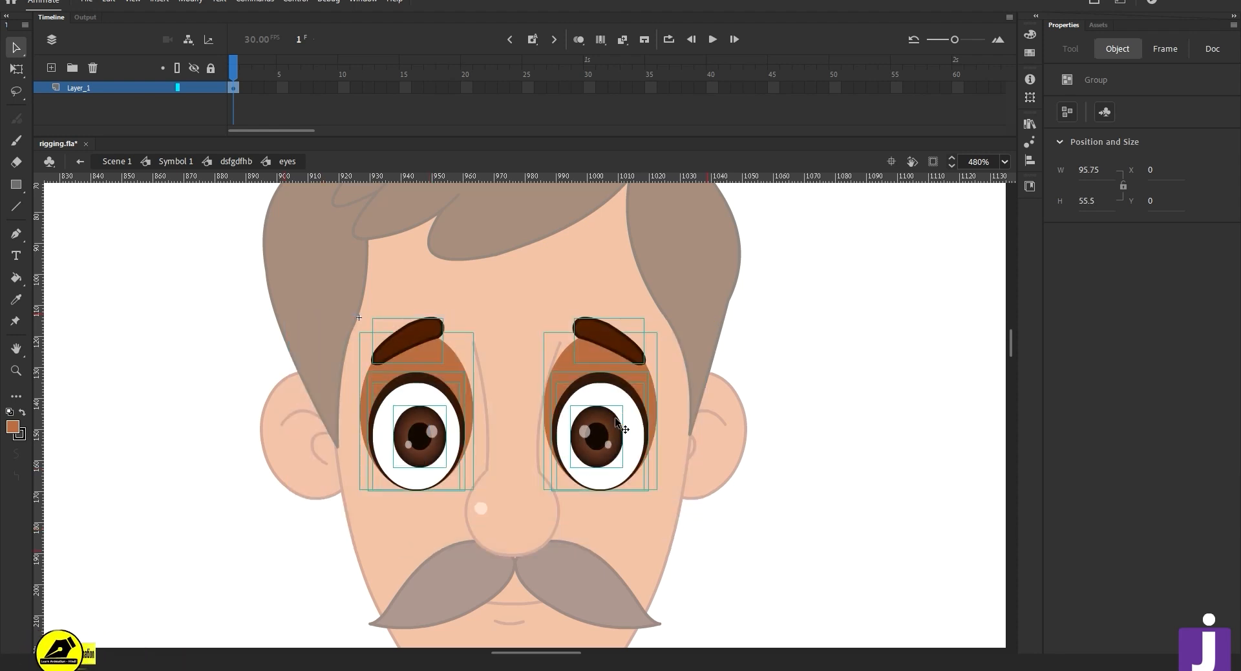
{"action": "right_click", "coordinate": [618, 427]}
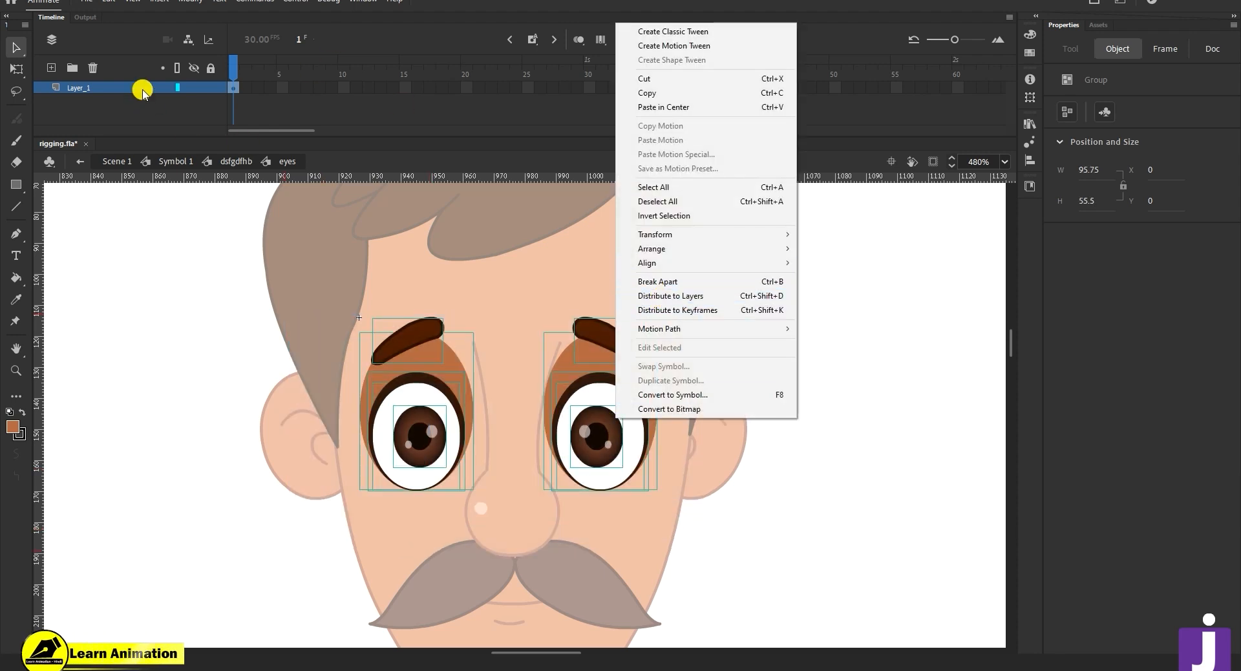
{"action": "left_click", "coordinate": [436, 260]}
- Cut both eyebrows and paste them in place on a new layer above the eyes
{"action": "left_click", "coordinate": [397, 339]}
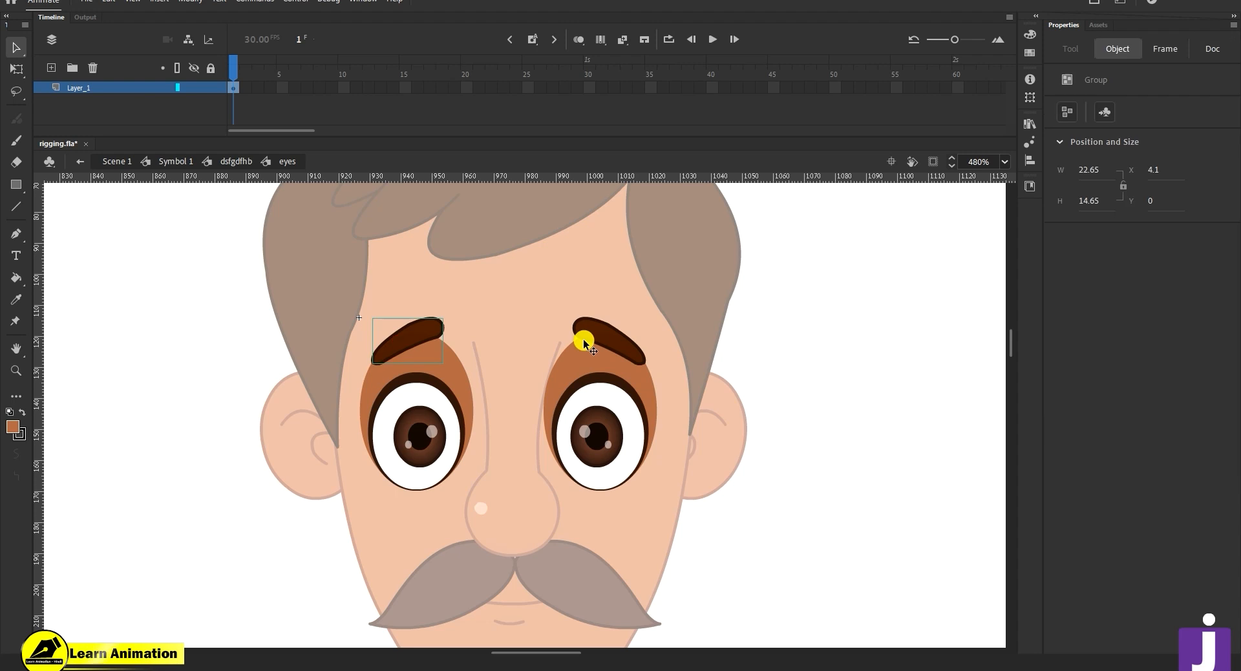
{"action": "left_click", "coordinate": [596, 331], "text": "shift"}
{"action": "key", "text": "Delete"}
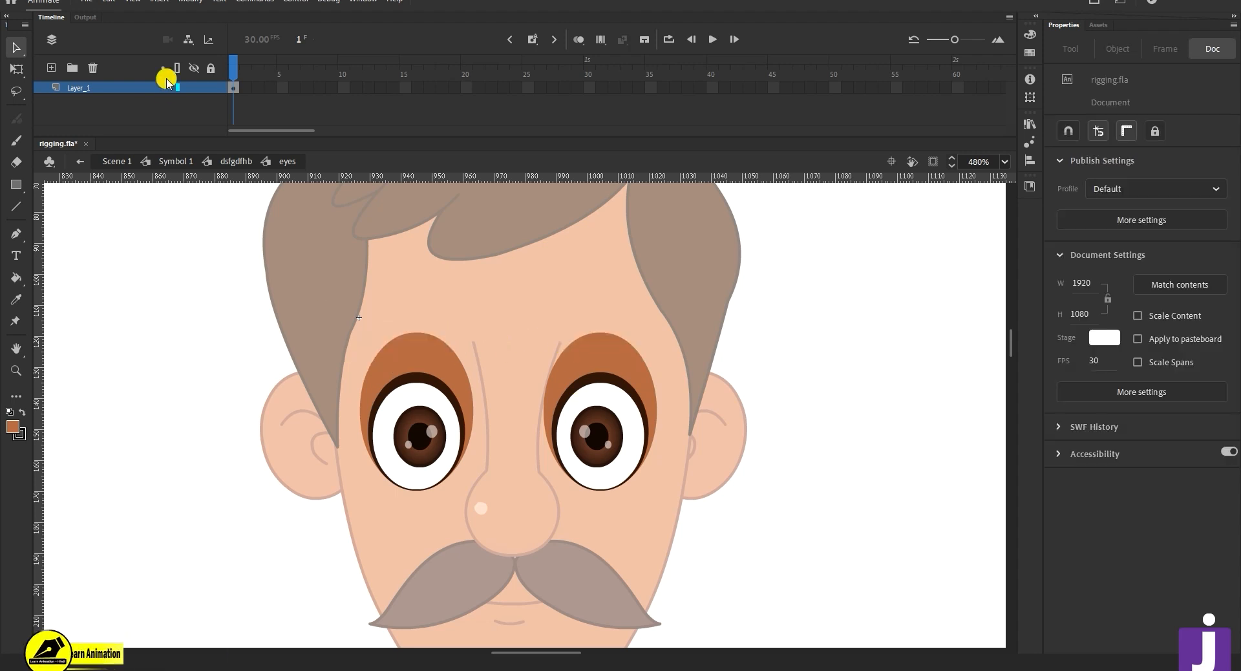
{"action": "left_click", "coordinate": [52, 67]}
{"action": "right_click", "coordinate": [144, 291]}
{"action": "left_click", "coordinate": [213, 347]}
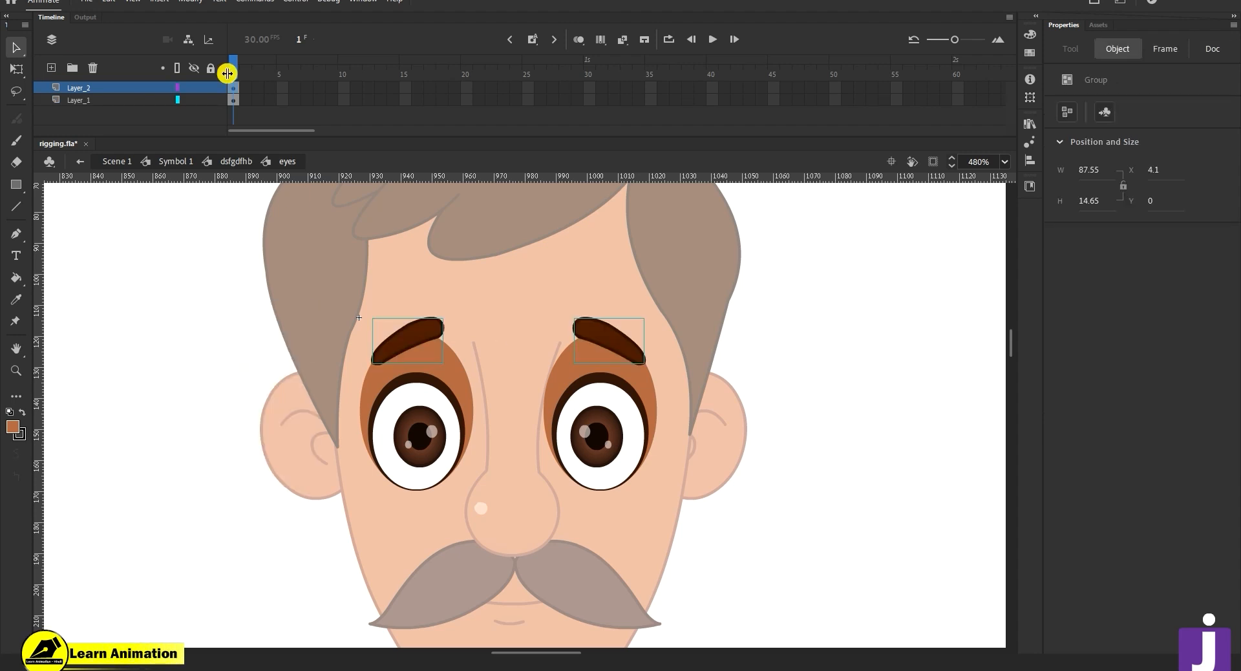
- Distribute the two eyebrows to layers so that each one has its own
{"action": "left_click", "coordinate": [192, 84]}
{"action": "left_click", "coordinate": [192, 84]}
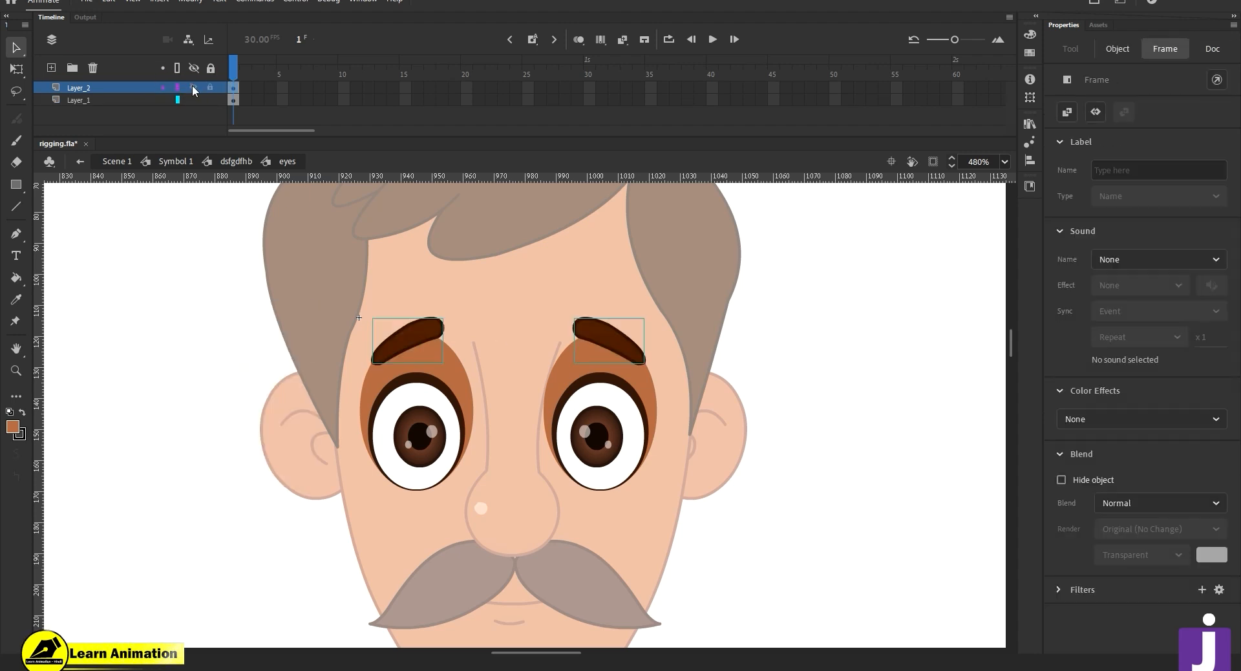
{"action": "left_click", "coordinate": [192, 84]}
{"action": "left_click", "coordinate": [192, 84]}
{"action": "left_click", "coordinate": [428, 322]}
{"action": "right_click", "coordinate": [429, 322]}
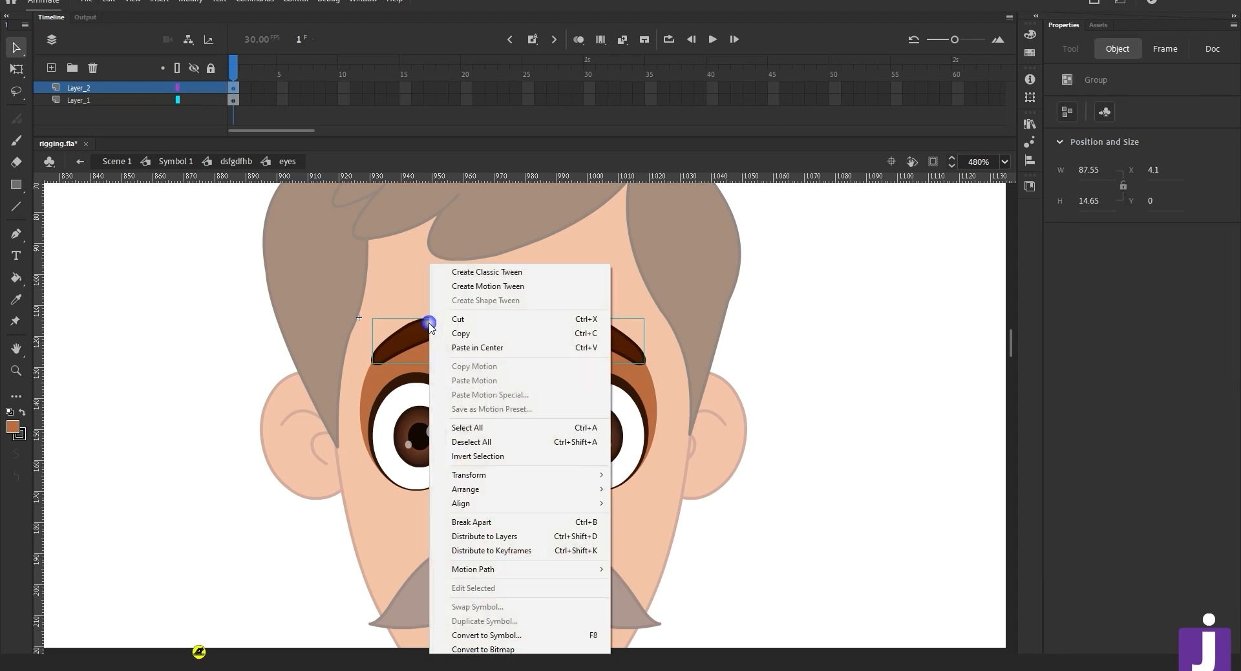
{"action": "left_click", "coordinate": [498, 537]}
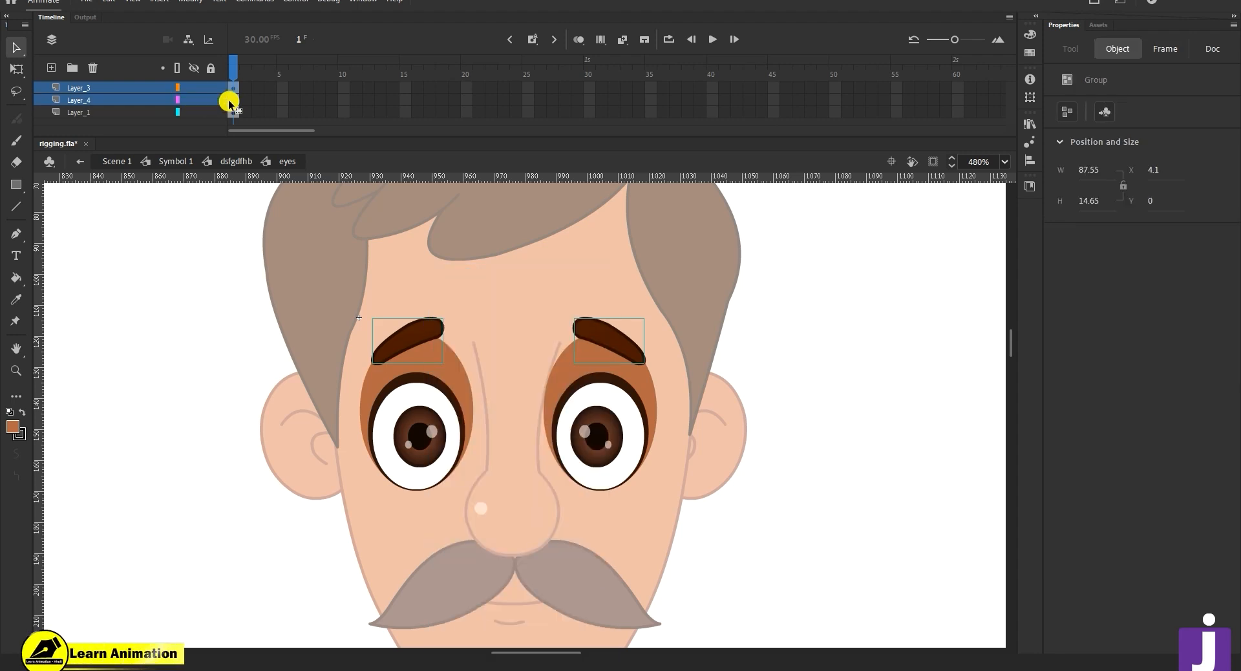
- Extend all three layers of the eyes symbol with inserted frames to well past frame 60
{"action": "left_click", "coordinate": [262, 87]}
{"action": "left_click_drag", "start_coordinate": [263, 89], "coordinate": [514, 138]}
{"action": "key", "text": "F5"}
{"action": "key", "text": "F5"}
{"action": "key", "text": "F5"}
- Play and scrub through the extended timeline, and return the playhead to frame 1
{"action": "left_click_drag", "start_coordinate": [521, 65], "coordinate": [145, 123]}
{"action": "key", "text": "Return"}
{"action": "key", "text": "Return"}
{"action": "left_click_drag", "start_coordinate": [282, 129], "coordinate": [194, 133]}
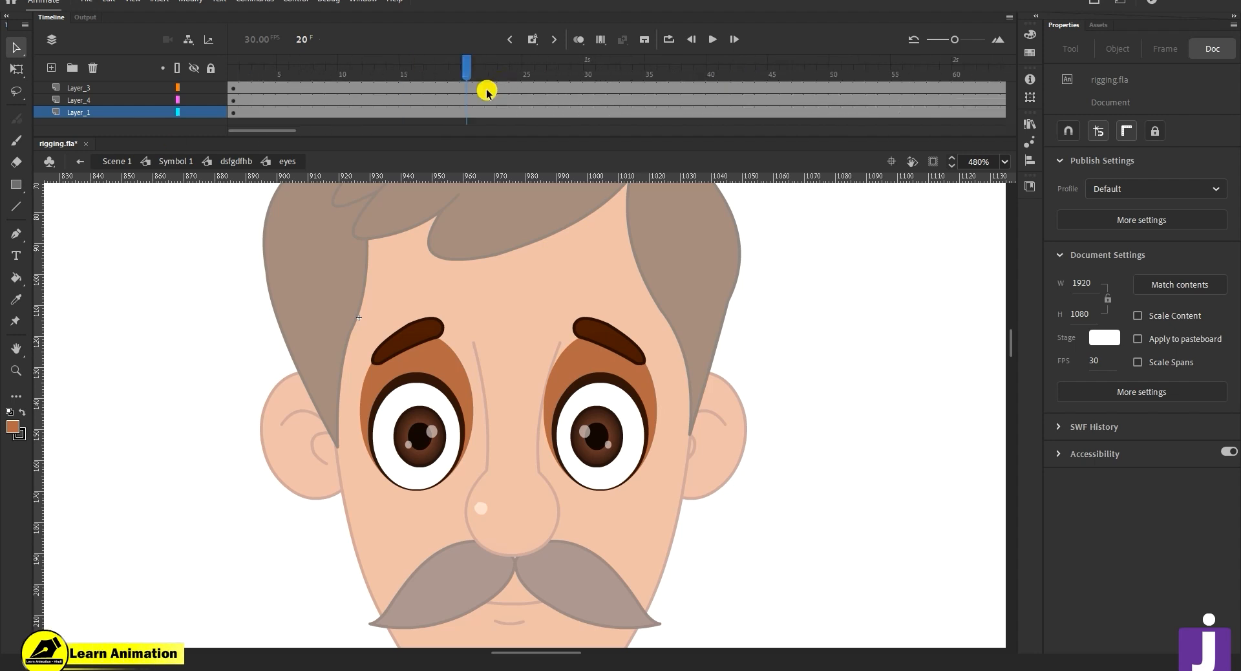
{"action": "left_click_drag", "start_coordinate": [458, 75], "coordinate": [369, 129]}
{"action": "left_click_drag", "start_coordinate": [306, 69], "coordinate": [231, 100]}
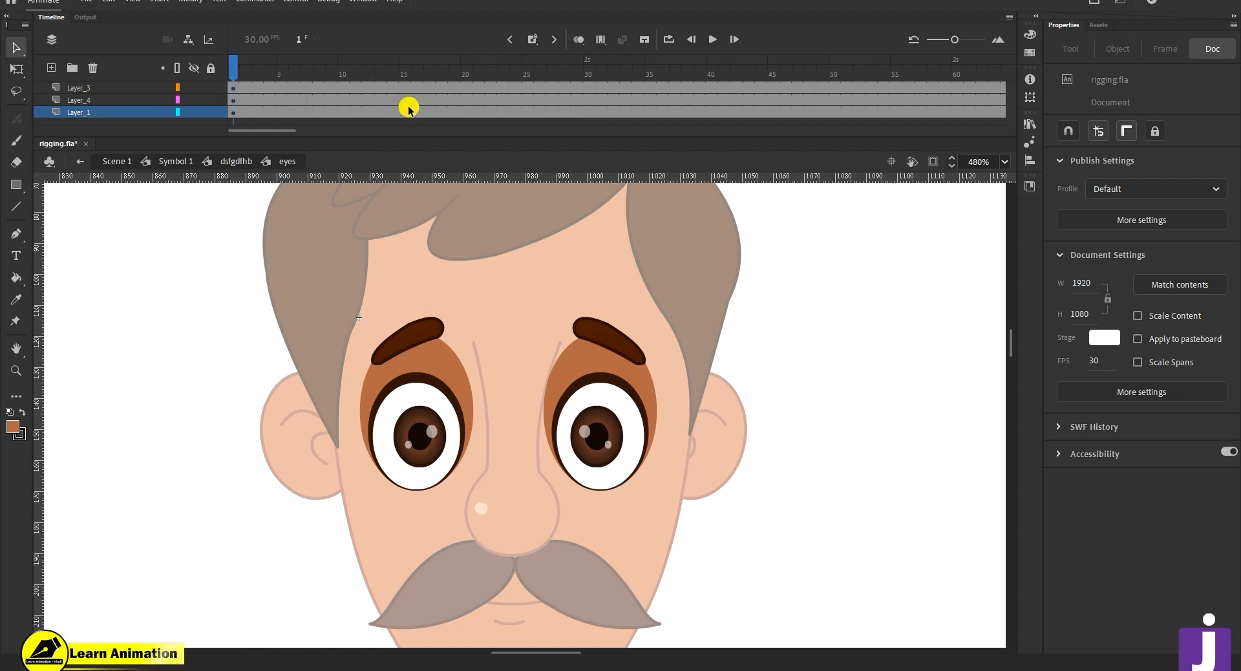
{"action": "left_click_drag", "start_coordinate": [274, 69], "coordinate": [67, 117]}
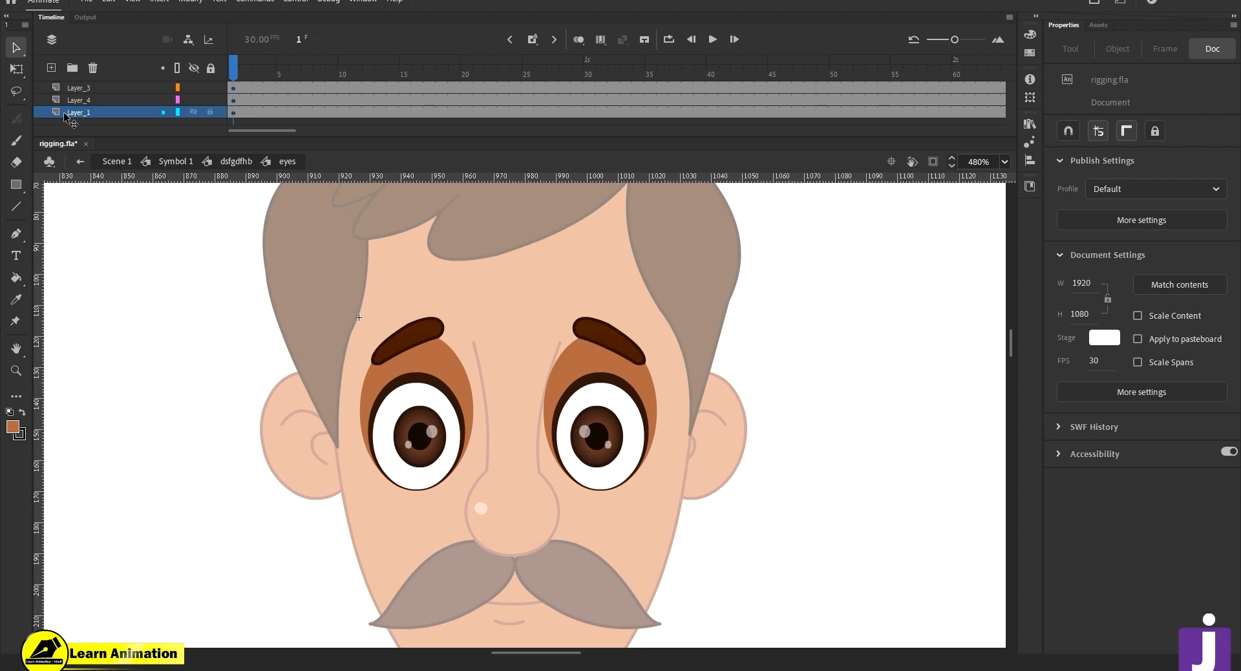
- Select the eye and eyebrow parts in turn to check their layers, and shift the right eyebrow slightly inward to X 67.9
{"action": "left_click", "coordinate": [429, 340]}
{"action": "left_click", "coordinate": [587, 344]}
{"action": "key", "text": "z"}
{"action": "left_click", "coordinate": [572, 351]}
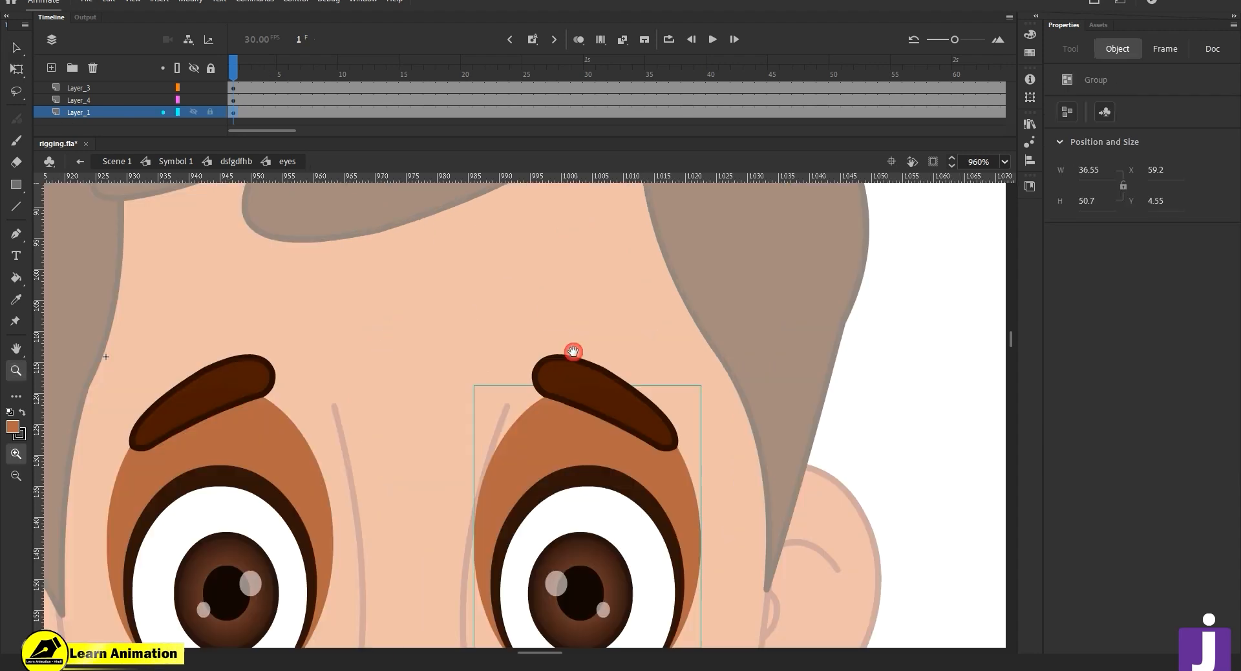
{"action": "mouse_move", "coordinate": [600, 338]}
{"action": "left_mouse_down"}
{"action": "mouse_move", "coordinate": [617, 321]}
{"action": "mouse_move", "coordinate": [595, 316]}
{"action": "left_mouse_up"}
{"action": "key", "text": "v"}
{"action": "left_click", "coordinate": [390, 298]}
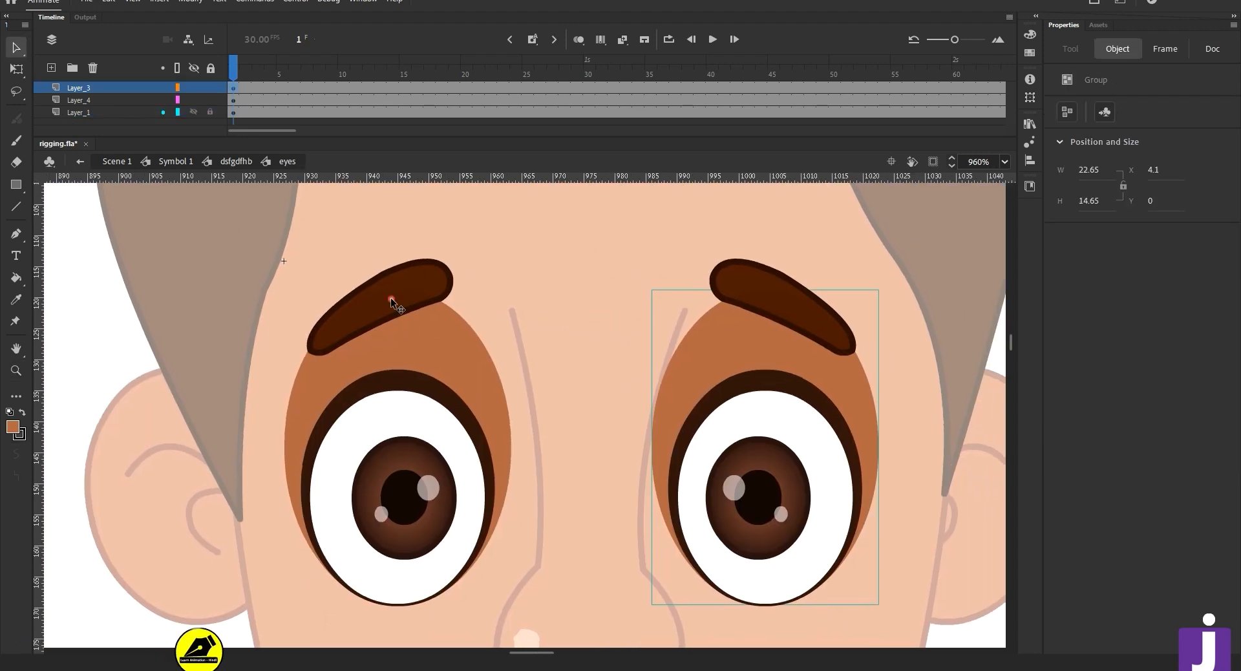
{"action": "left_click", "coordinate": [730, 288]}
{"action": "left_click", "coordinate": [390, 300]}
{"action": "key", "text": "z"}
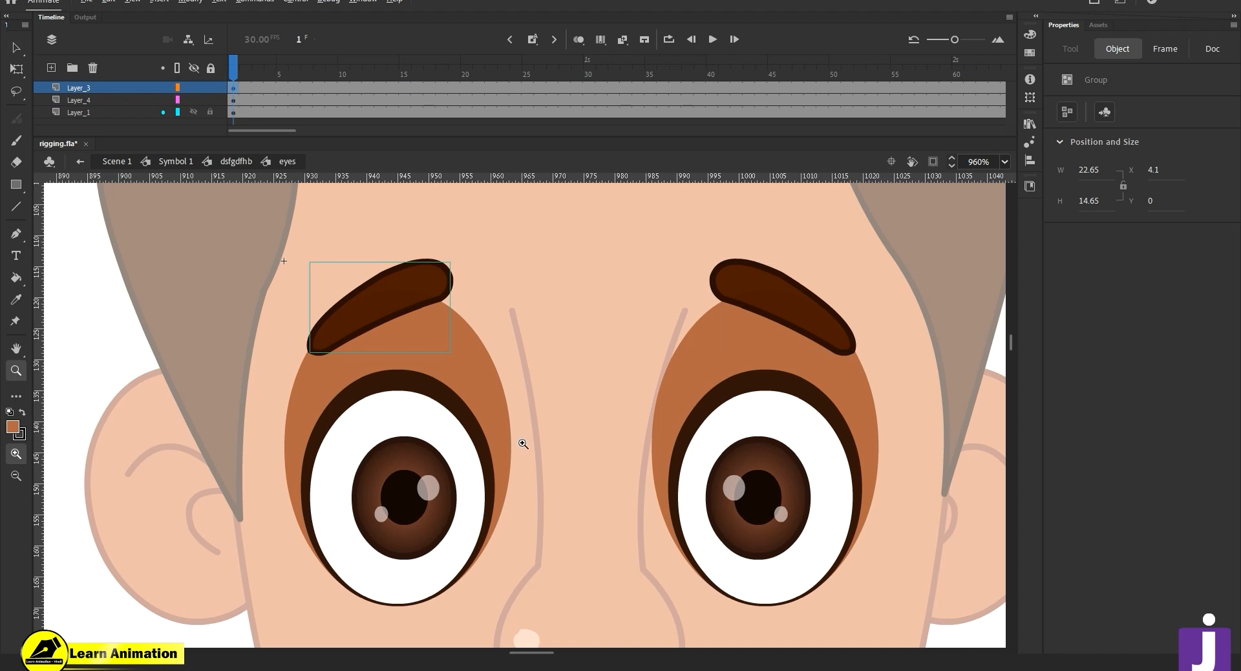
{"action": "left_click", "coordinate": [517, 440], "text": "alt"}
{"action": "left_click_drag", "start_coordinate": [524, 475], "coordinate": [474, 475]}
{"action": "key", "text": "v"}
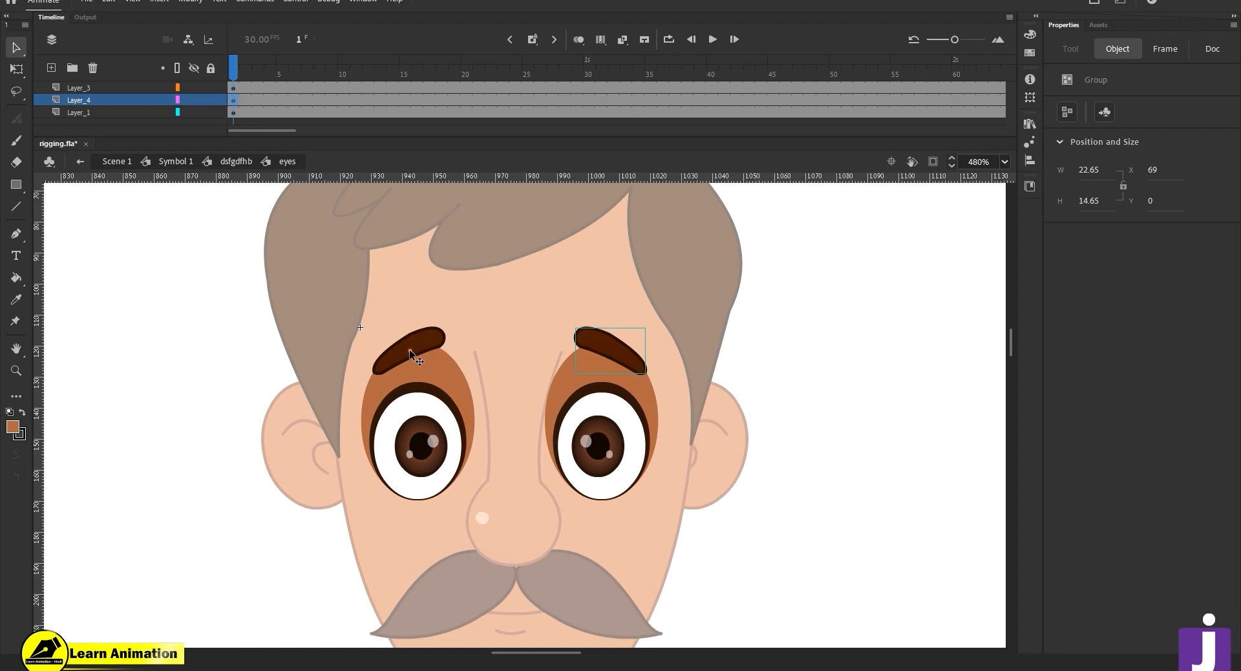
{"action": "left_click", "coordinate": [623, 354]}
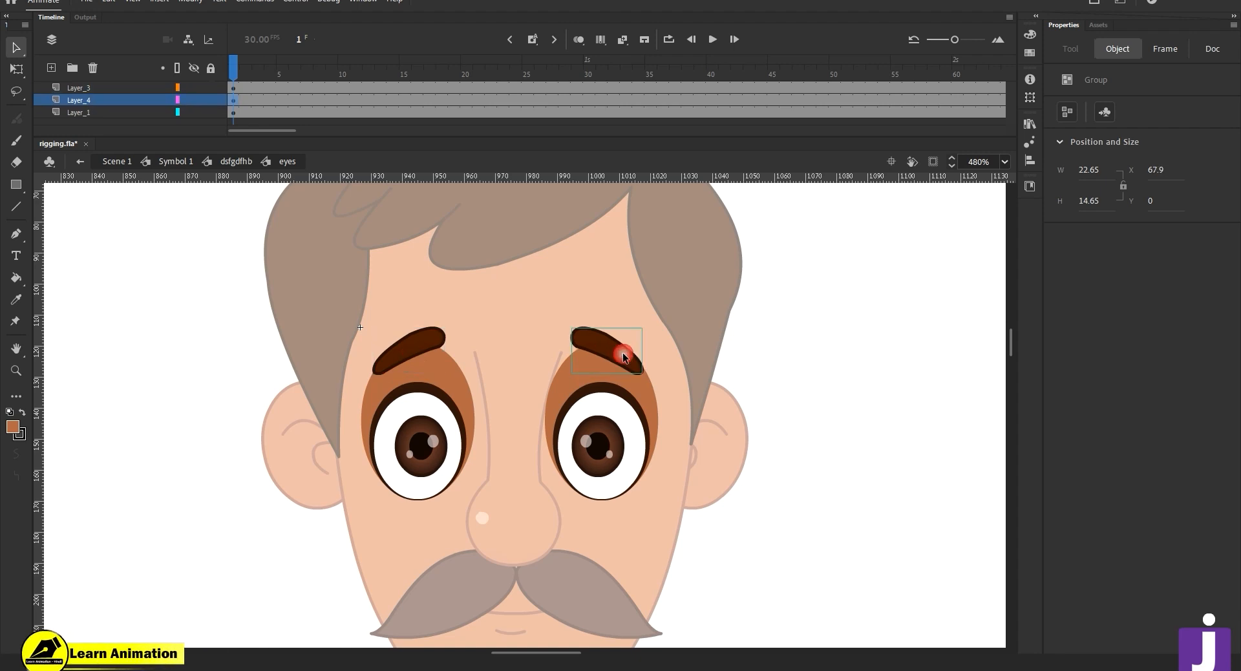
- Convert the left eyebrow into a Graphic symbol with the default name, and activate Free Transform on it
{"action": "key", "text": "z"}
{"action": "left_click", "coordinate": [508, 384]}
{"action": "key", "text": "v"}
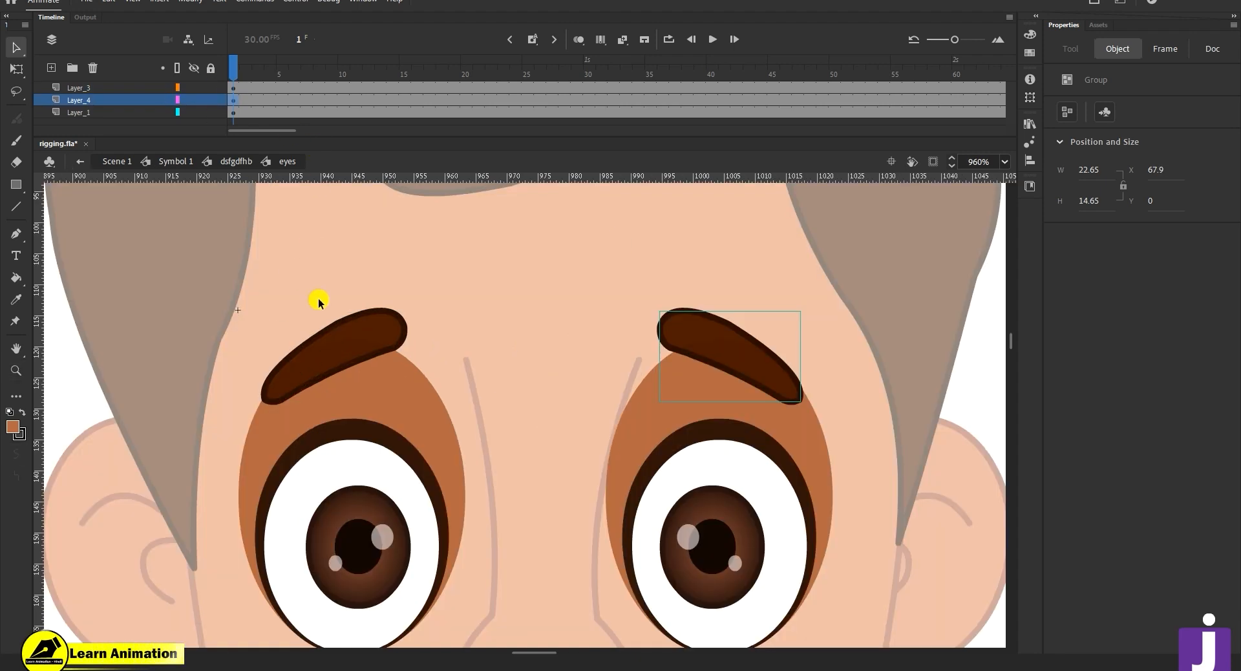
{"action": "left_click", "coordinate": [343, 340]}
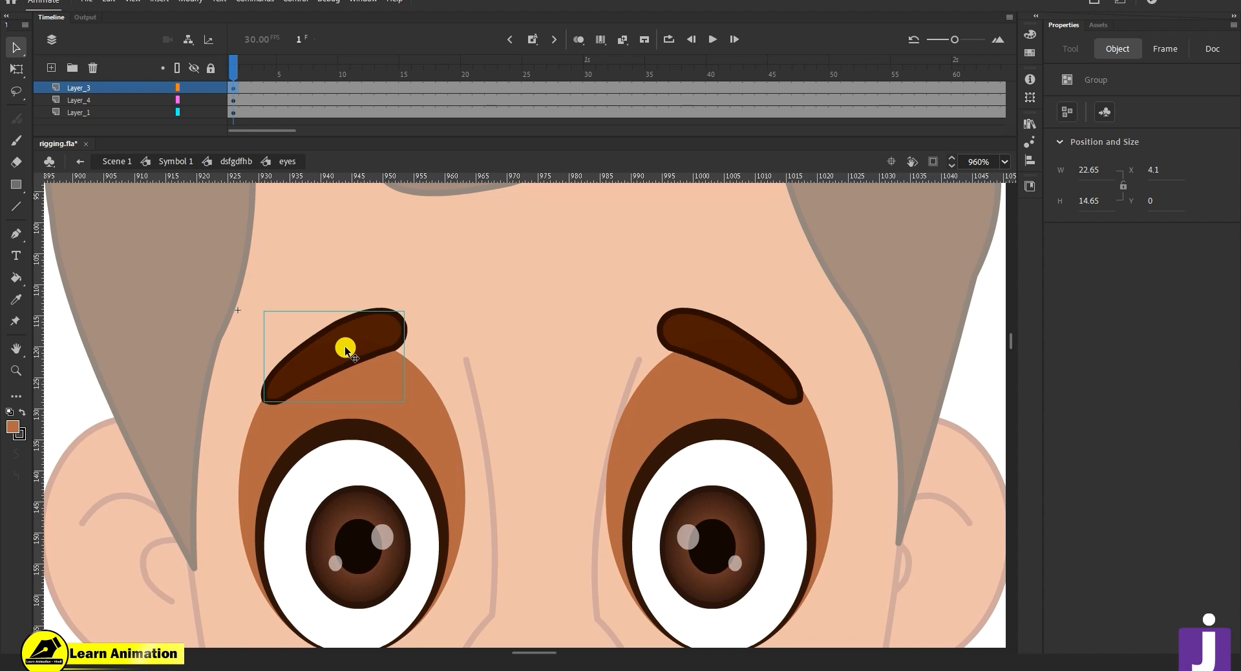
{"action": "key", "text": "F8"}
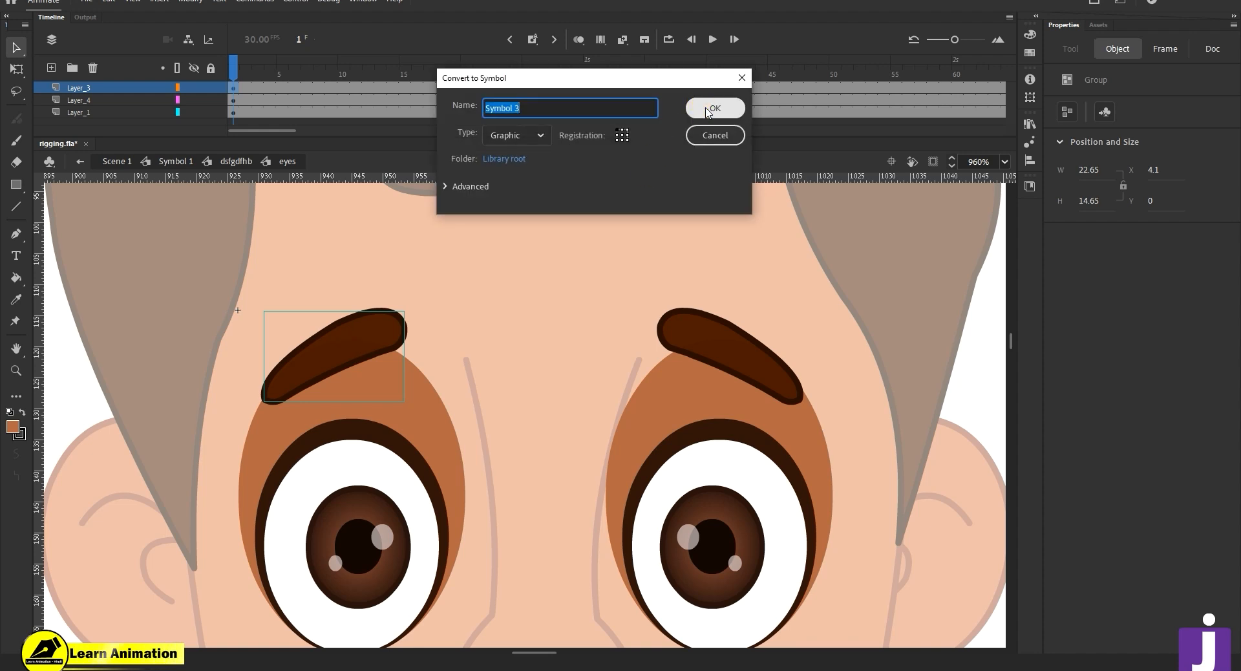
{"action": "left_click", "coordinate": [709, 110]}
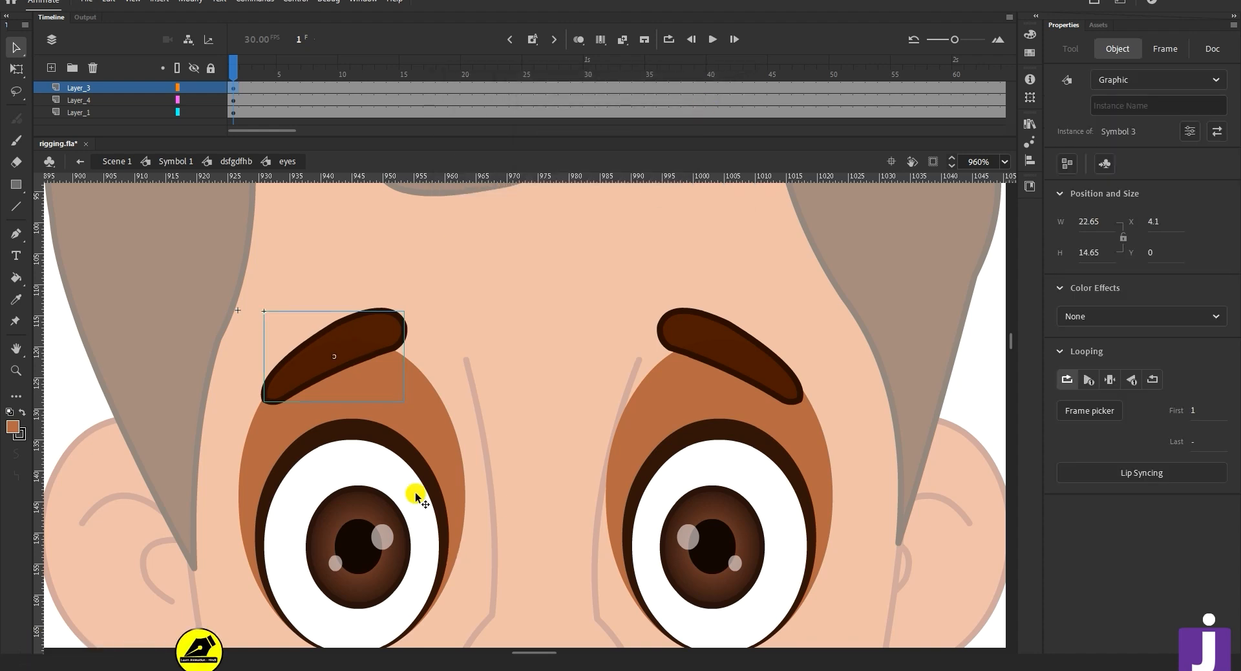
{"action": "key", "text": "q"}
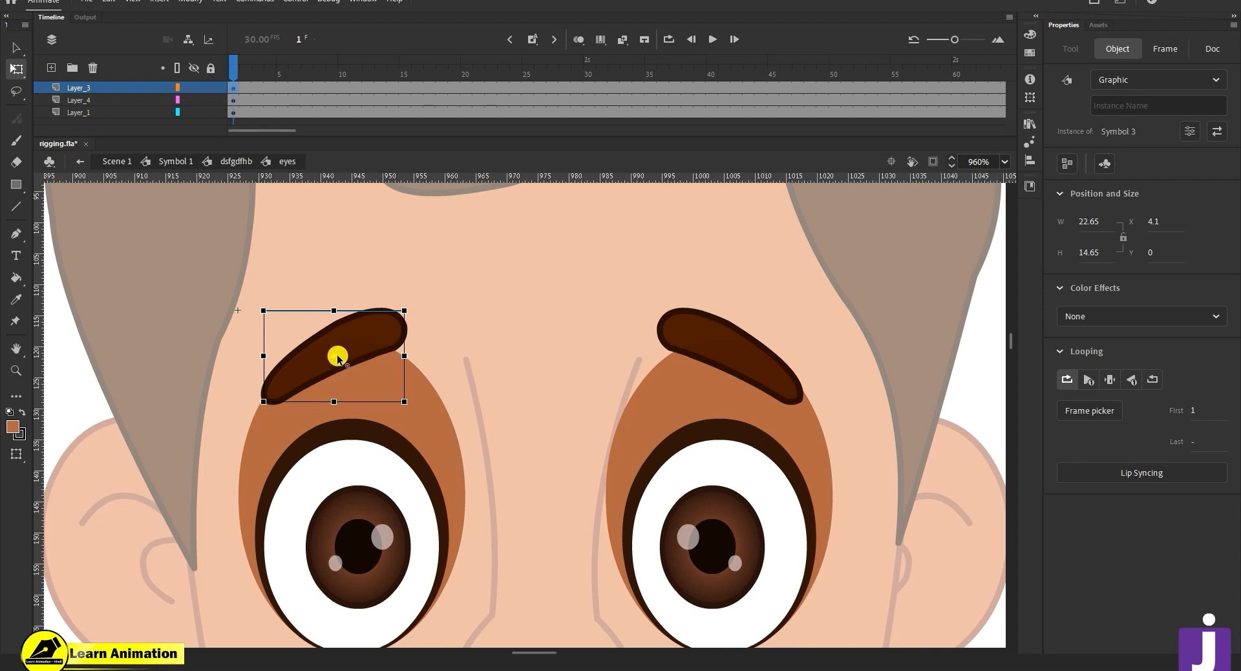
- Inside the left eyebrow symbol, convert the artwork into a nested Graphic symbol with the default name and set it to single-frame looping
{"action": "double_click", "coordinate": [387, 344]}
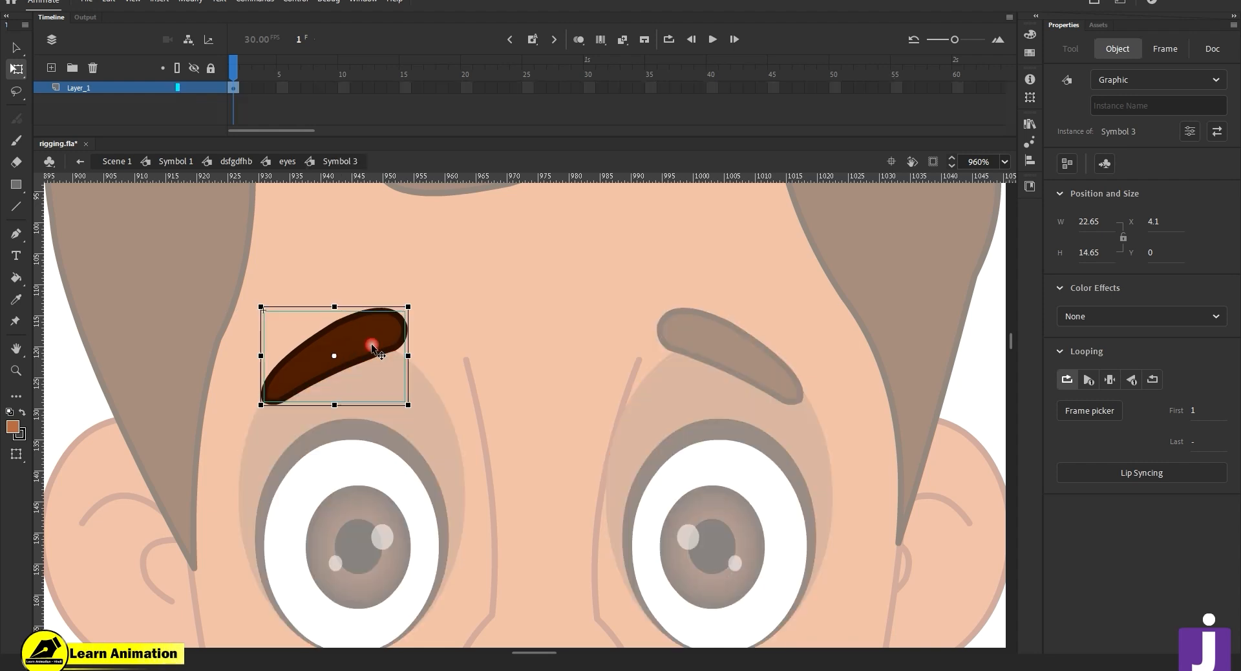
{"action": "key", "text": "F8"}
{"action": "key", "text": "Return"}
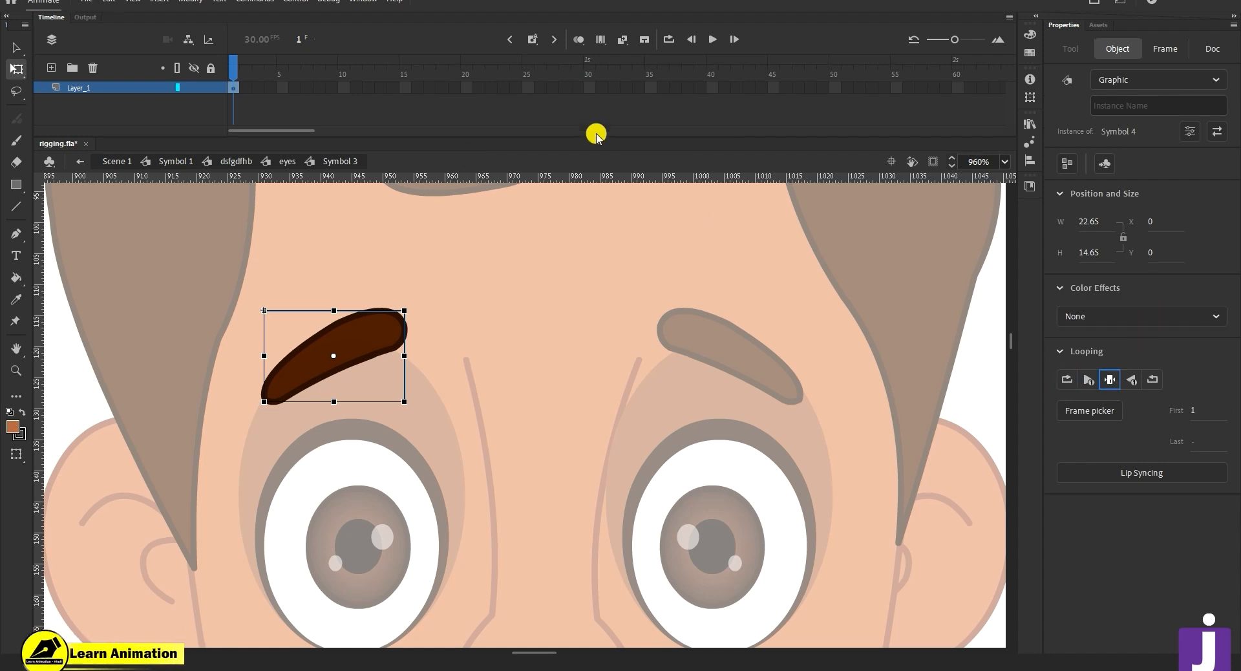
- Extend the left eyebrow symbol's only layer with inserted frames to well past frame 60
{"action": "left_click_drag", "start_coordinate": [490, 87], "coordinate": [857, 103]}
{"action": "left_click", "coordinate": [879, 67]}
{"action": "left_click", "coordinate": [332, 355]}
{"action": "left_click", "coordinate": [263, 305]}
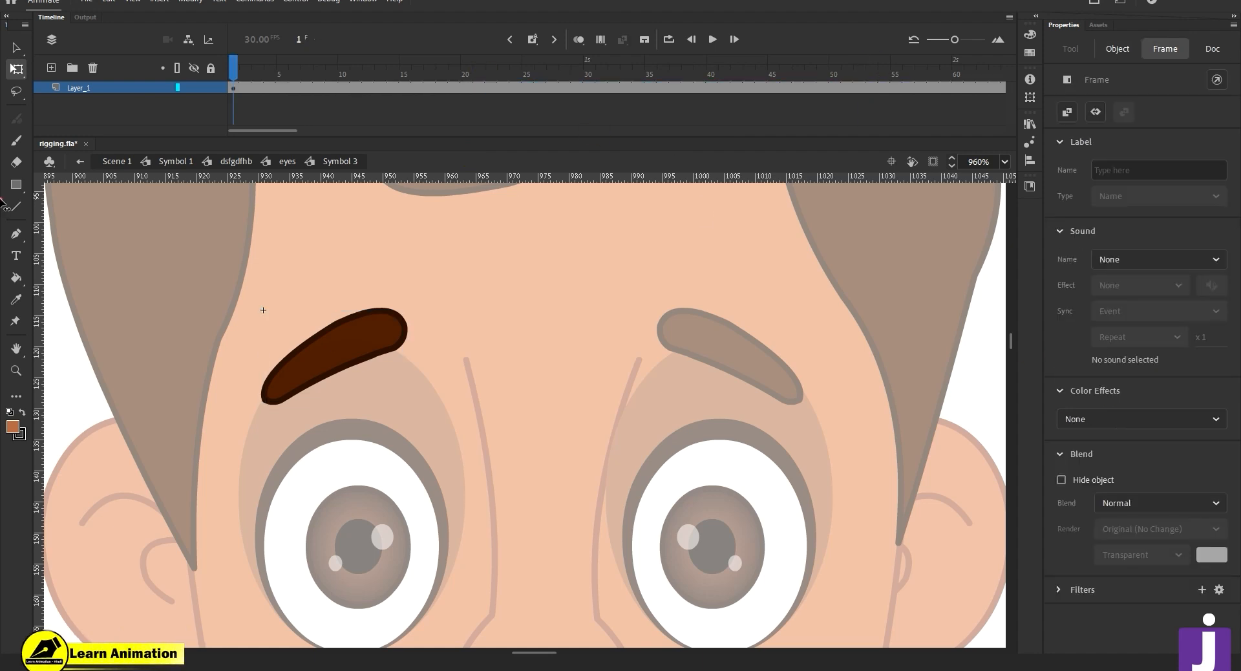
- Inspect the nested eyebrow's available frames in the Frame Picker, and close it
{"action": "left_click", "coordinate": [330, 356]}
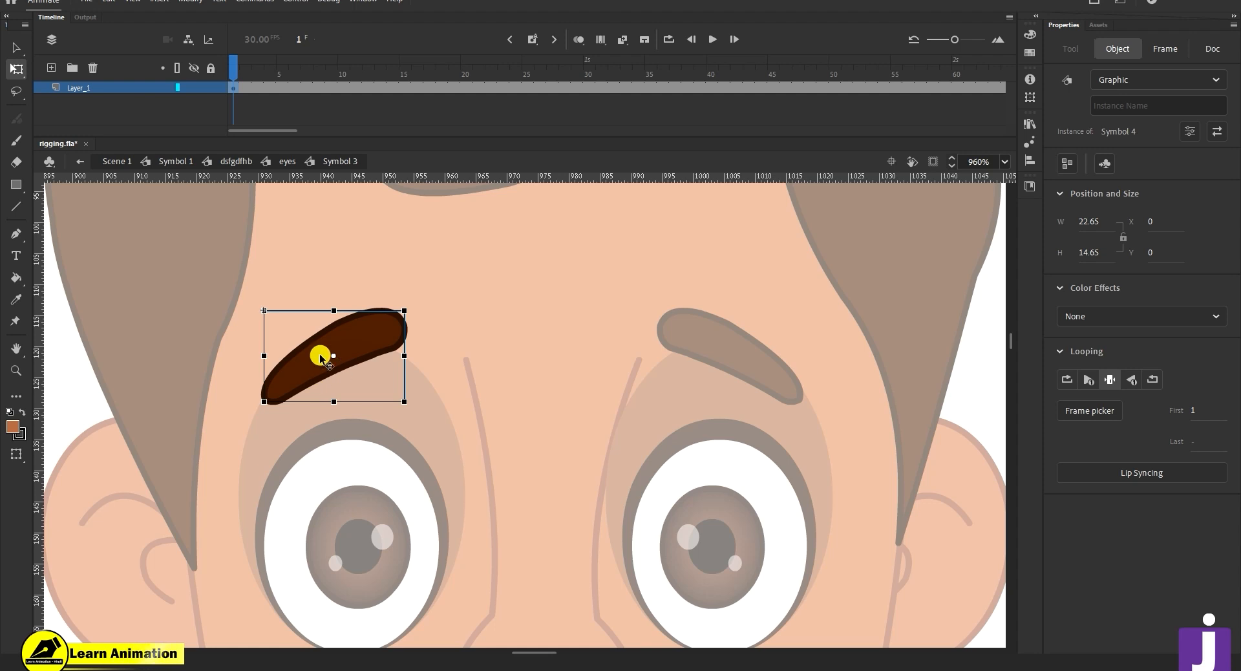
{"action": "left_click", "coordinate": [1082, 411]}
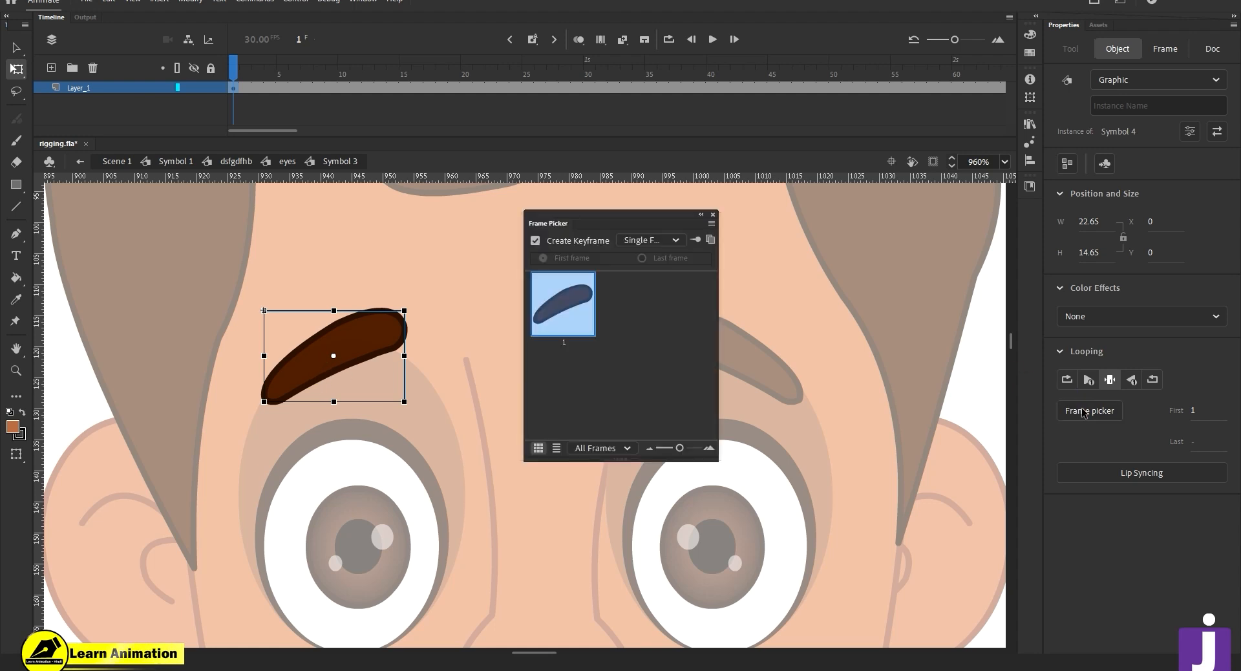
{"action": "left_click_drag", "start_coordinate": [661, 217], "coordinate": [856, 252]}
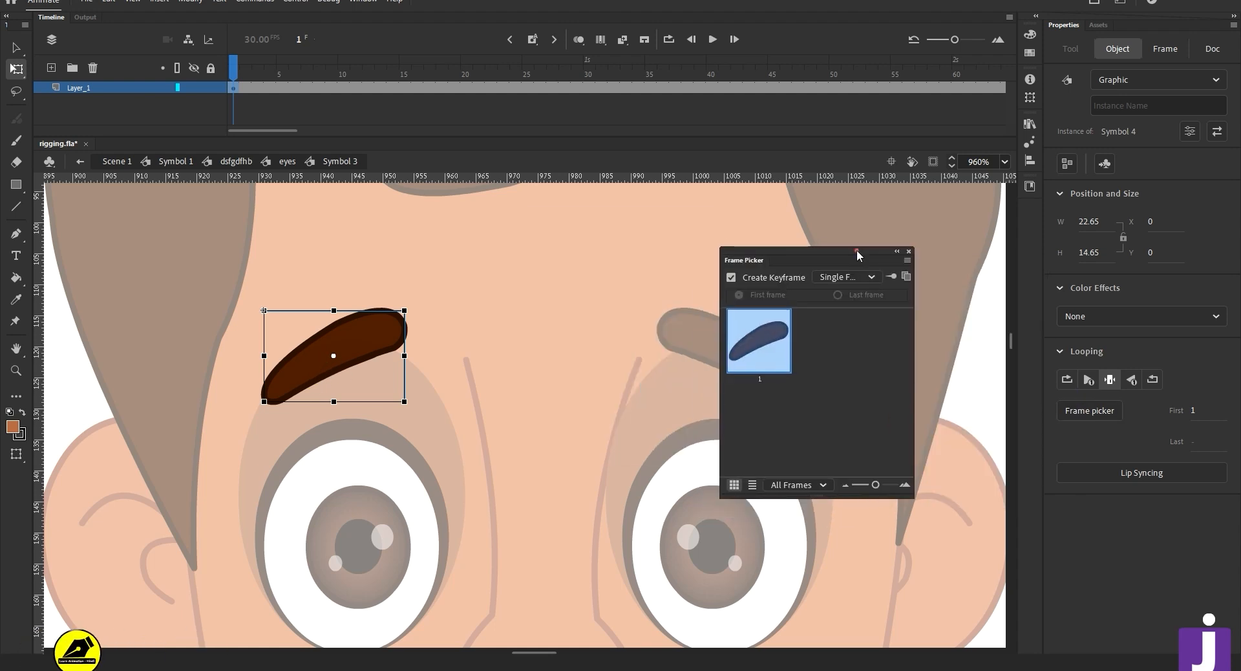
{"action": "left_click", "coordinate": [909, 253]}
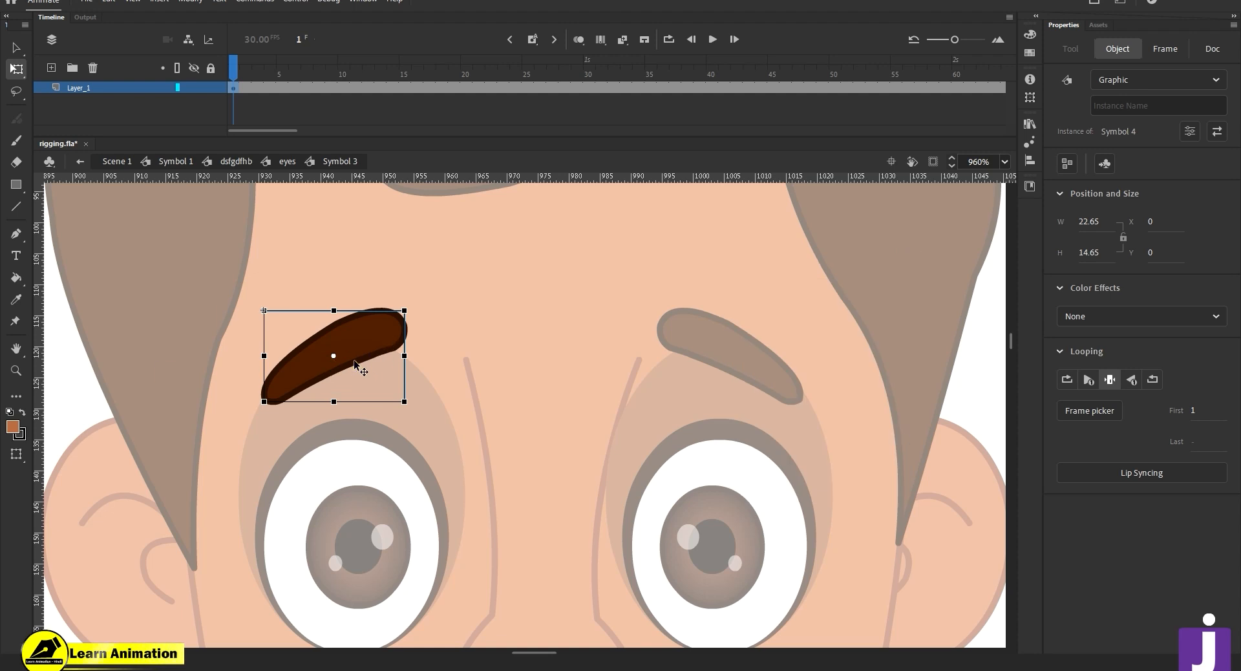
- Enter the nested eyebrow symbol and insert a keyframe at frame 2
{"action": "double_click", "coordinate": [354, 360]}
{"action": "left_click", "coordinate": [241, 63]}
{"action": "left_click", "coordinate": [230, 91]}
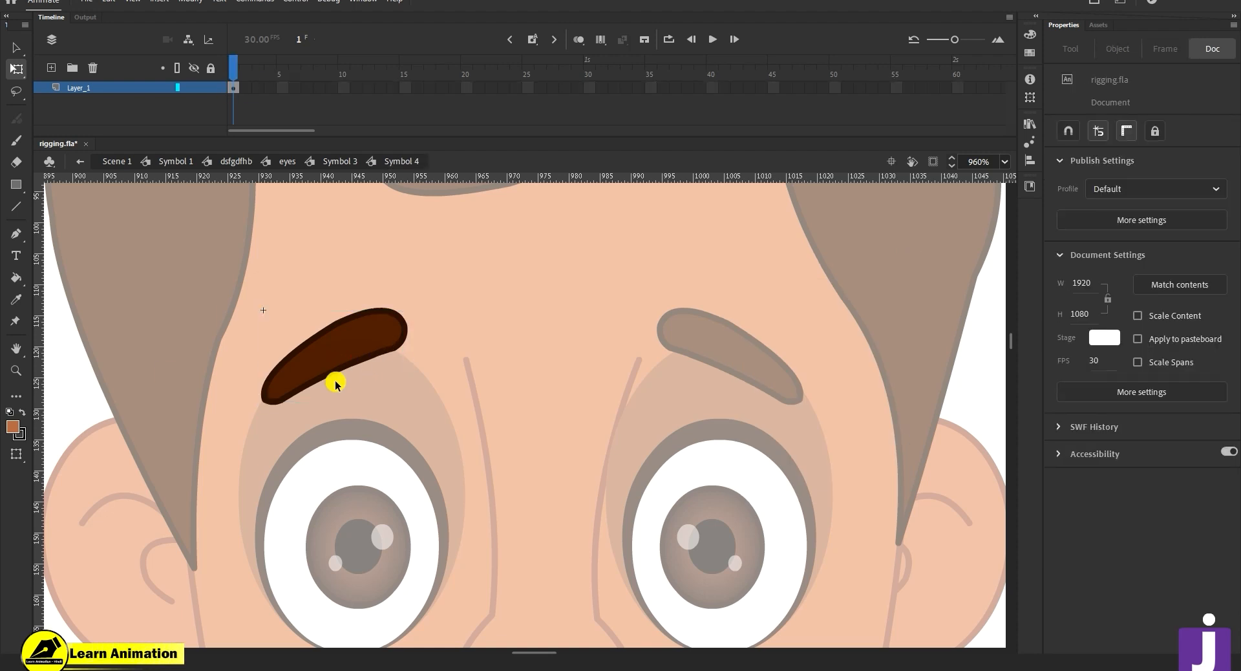
{"action": "left_click", "coordinate": [233, 89]}
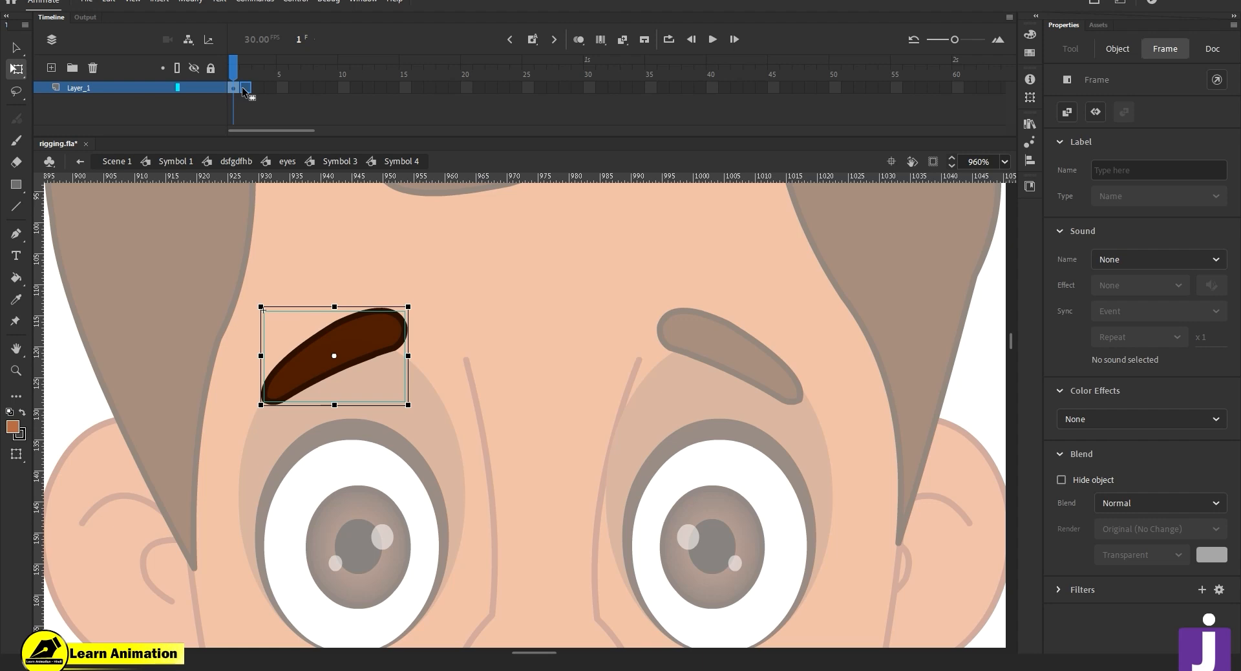
{"action": "left_click", "coordinate": [245, 88]}
{"action": "key", "text": "F6"}
- Paint a wavy eyebrow outline below the existing eyebrow on frame 2 with a black size 1 Paint Brush stroke
{"action": "left_click", "coordinate": [455, 414]}
{"action": "key", "text": "v"}
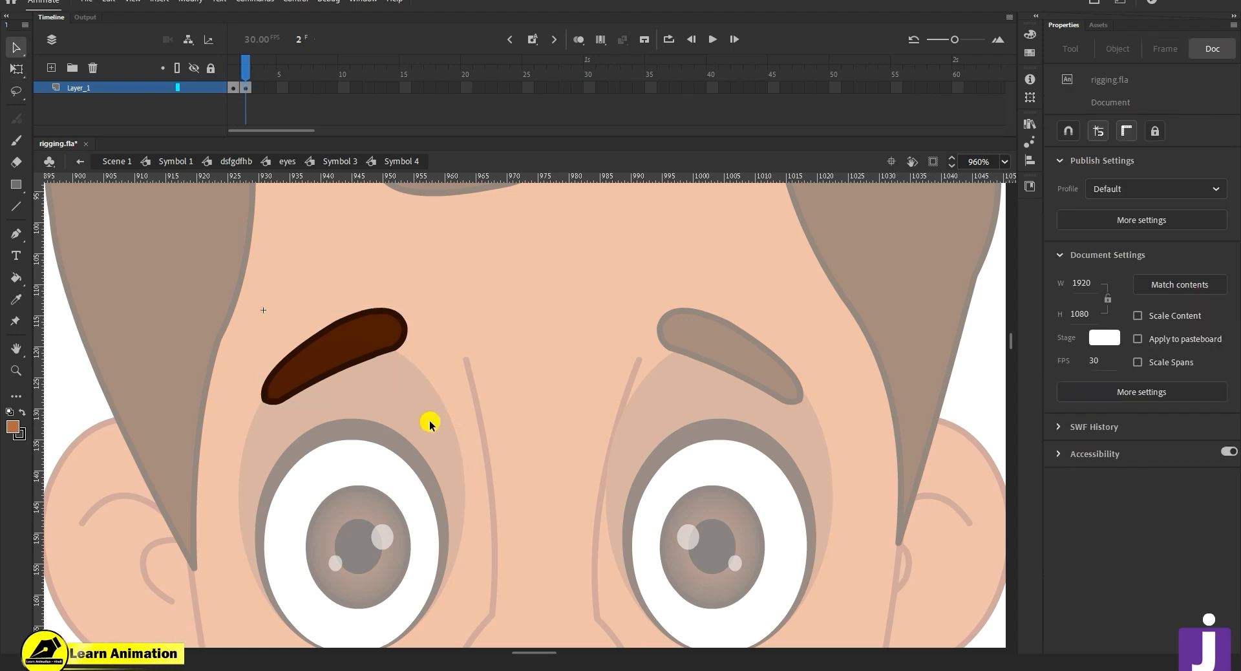
{"action": "key", "text": "y"}
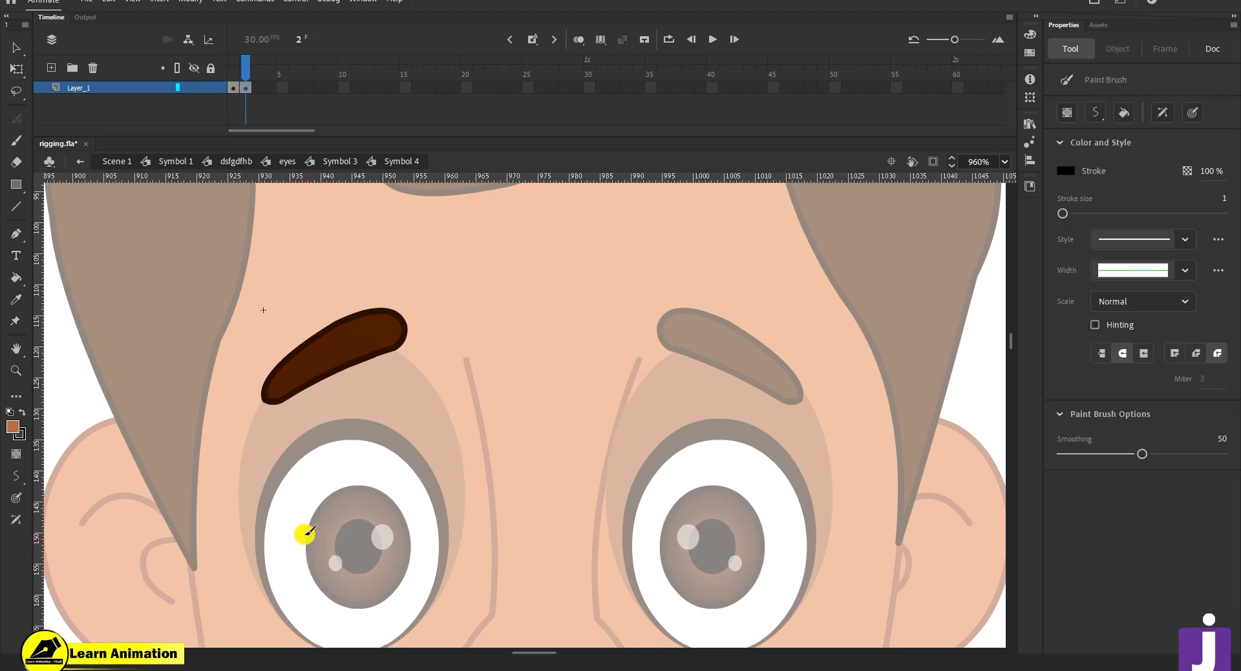
{"action": "mouse_move", "coordinate": [424, 453]}
{"action": "left_mouse_down"}
{"action": "mouse_move", "coordinate": [542, 460]}
{"action": "mouse_move", "coordinate": [570, 427]}
{"action": "mouse_move", "coordinate": [598, 459]}
{"action": "left_mouse_up"}
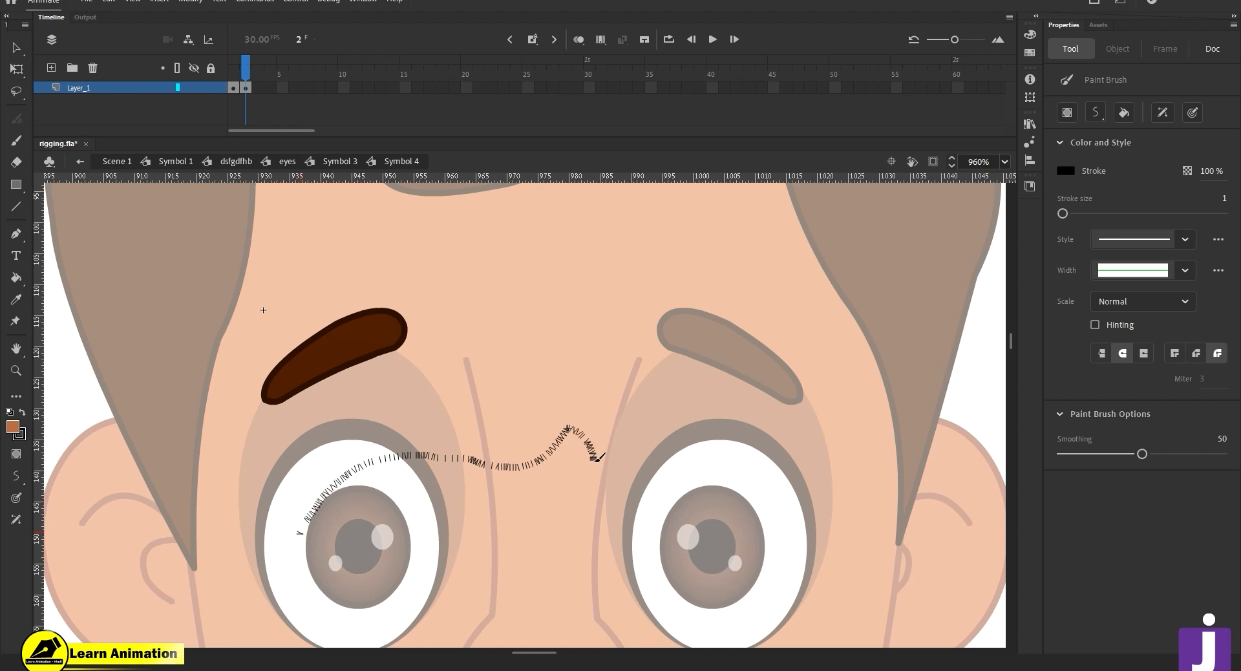
{"action": "left_click_drag", "start_coordinate": [343, 481], "coordinate": [368, 444]}
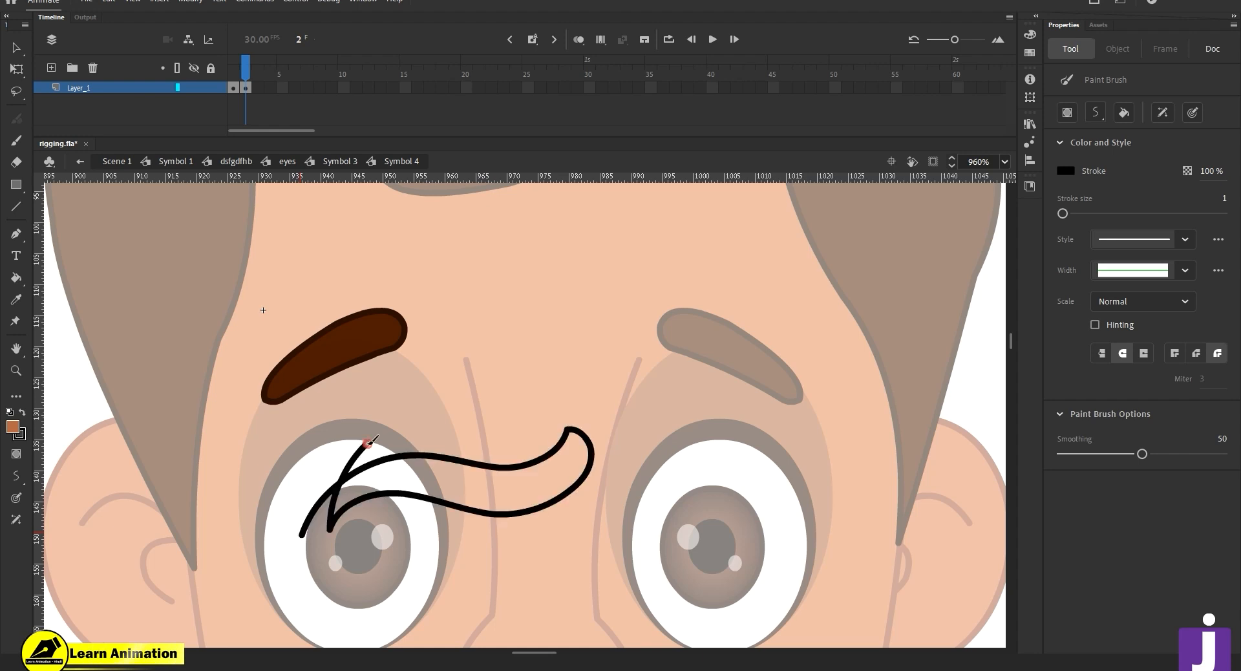
- Fill the wavy outline with the brown sampled from the original eyebrow
{"action": "key", "text": "i"}
{"action": "left_click", "coordinate": [336, 356]}
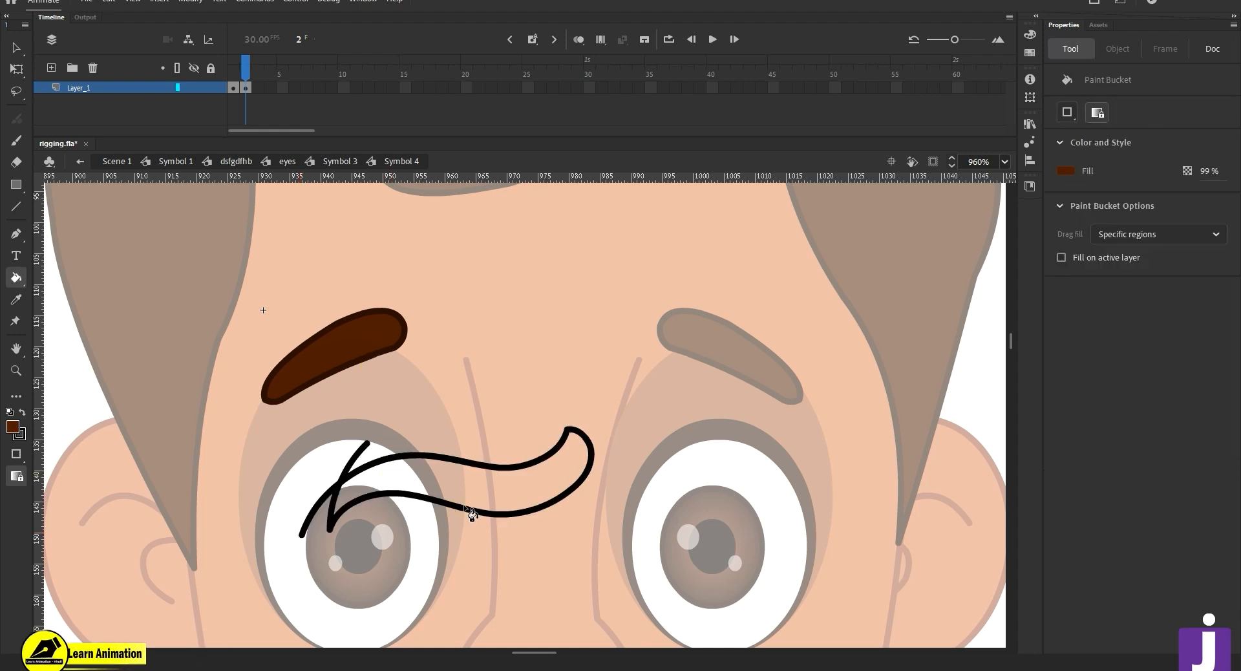
{"action": "left_click", "coordinate": [474, 498]}
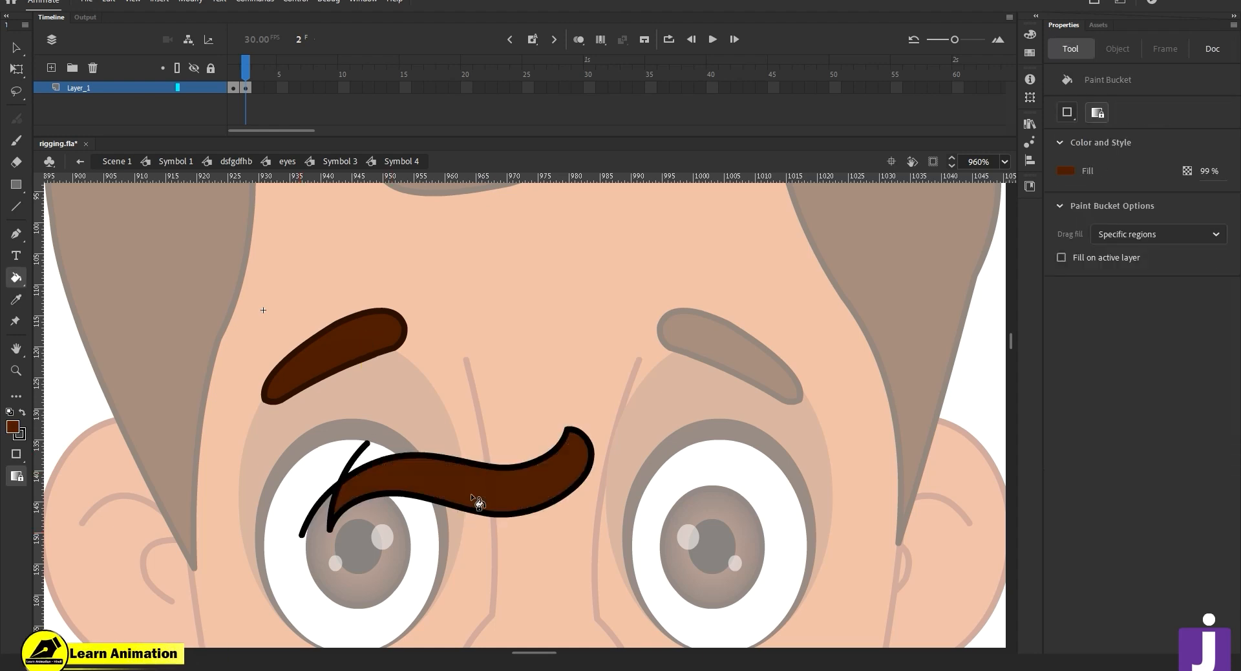
- Delete the stray stroke ends at the wavy eyebrow's outer end and pull its corner into a clean pointed tip
{"action": "key", "text": "v"}
{"action": "left_click", "coordinate": [362, 460]}
{"action": "key", "text": "Delete"}
{"action": "left_click", "coordinate": [341, 498]}
{"action": "key", "text": "Delete"}
{"action": "left_click", "coordinate": [326, 537]}
{"action": "key", "text": "Delete"}
{"action": "left_click_drag", "start_coordinate": [331, 526], "coordinate": [311, 532]}
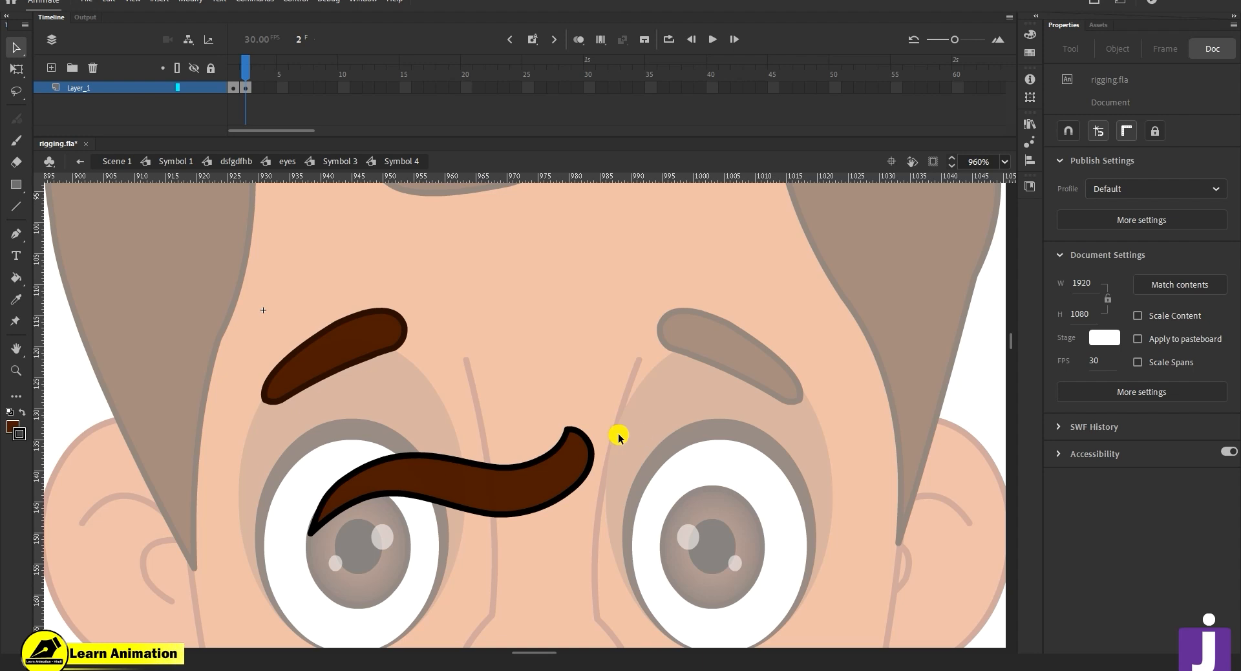
{"action": "left_click", "coordinate": [561, 504]}
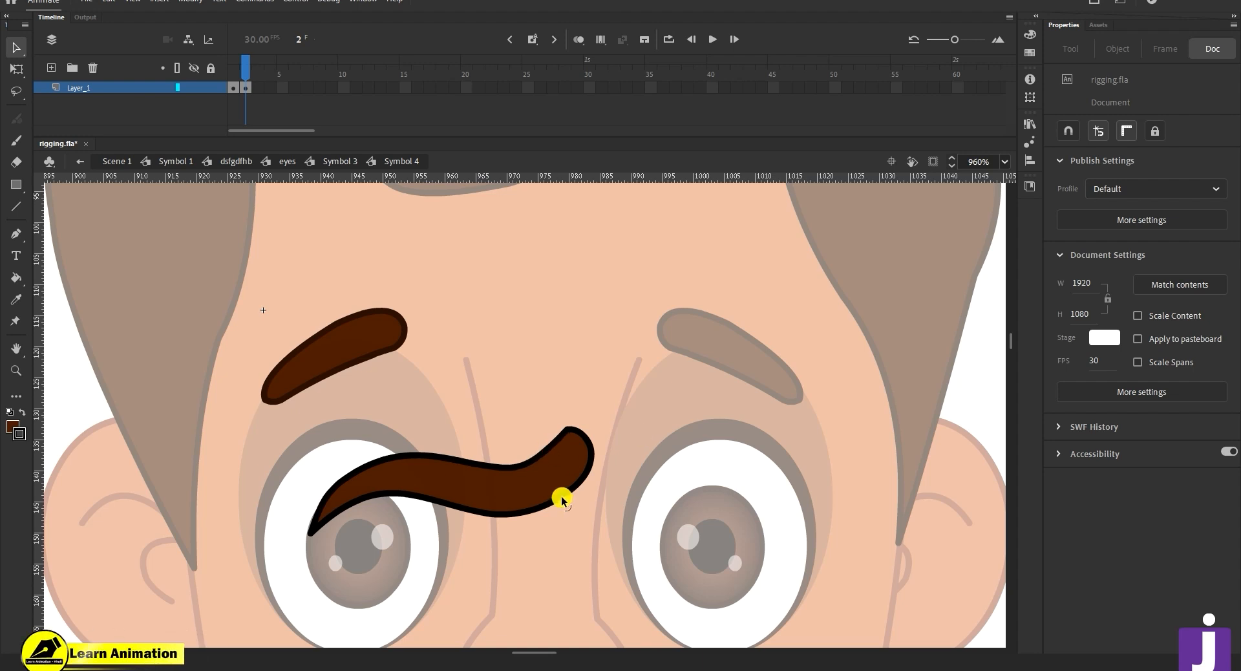
- Recolour the wavy eyebrow's black outline with the dark brown stroke sampled from the original eyebrow
{"action": "double_click", "coordinate": [524, 463]}
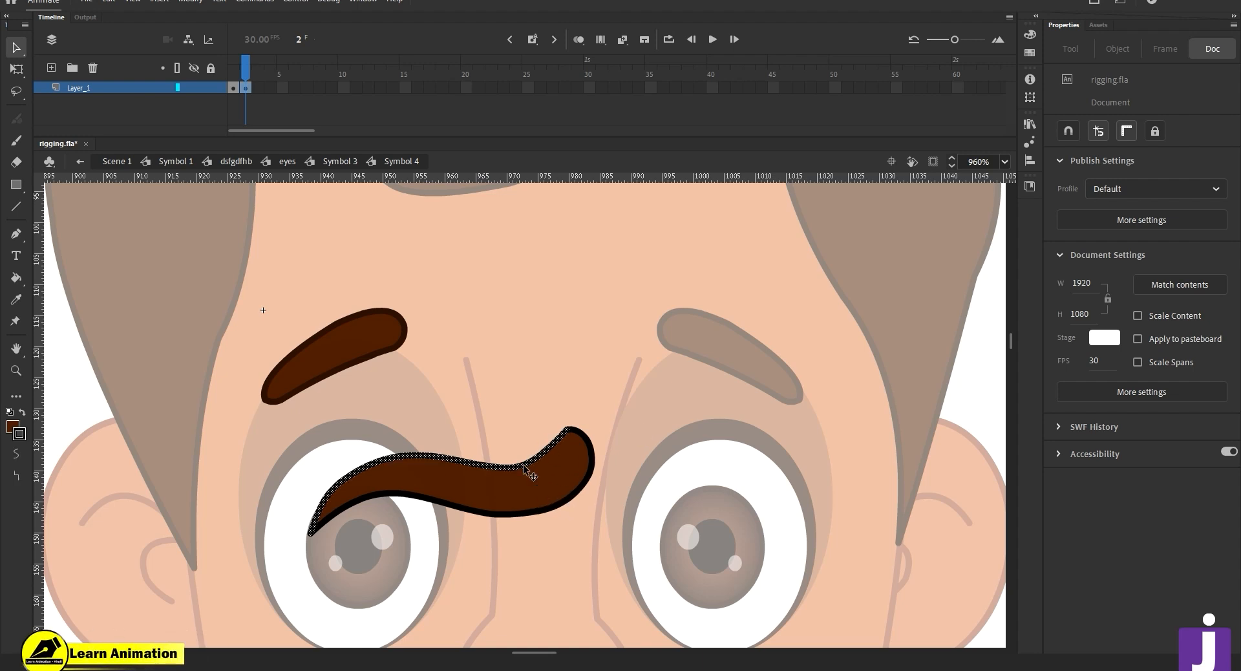
{"action": "key", "text": "i"}
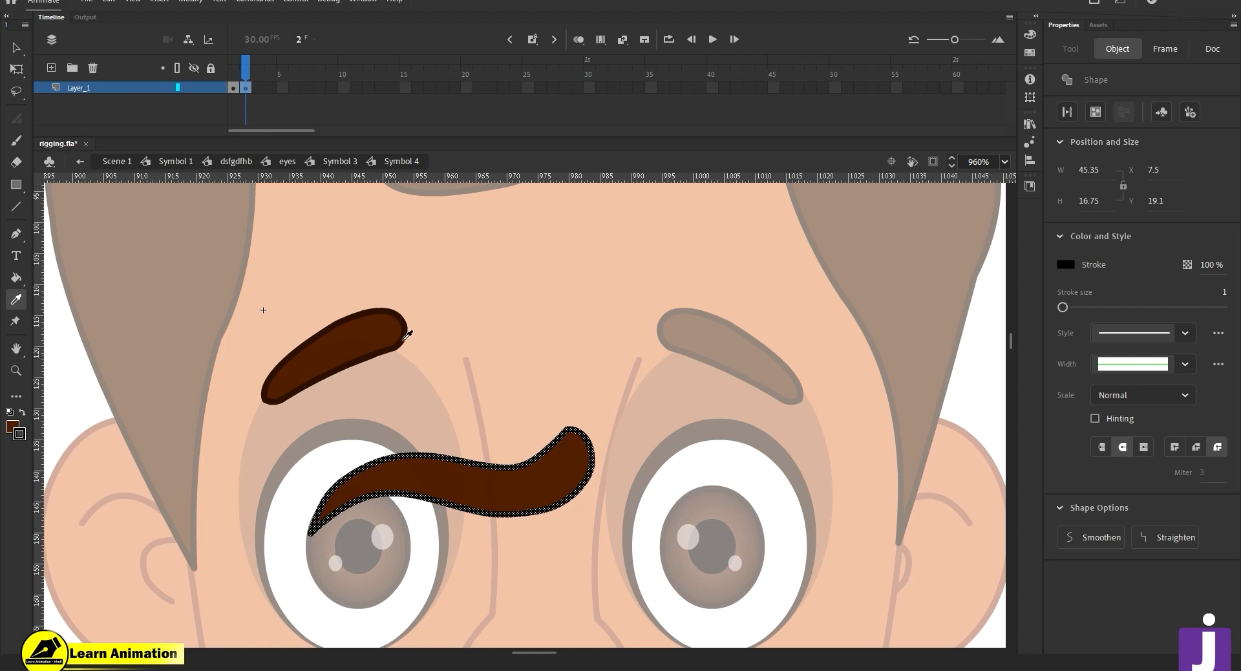
{"action": "left_click", "coordinate": [407, 333]}
{"action": "key", "text": "v"}
{"action": "left_click", "coordinate": [532, 454]}
{"action": "double_click", "coordinate": [530, 460]}
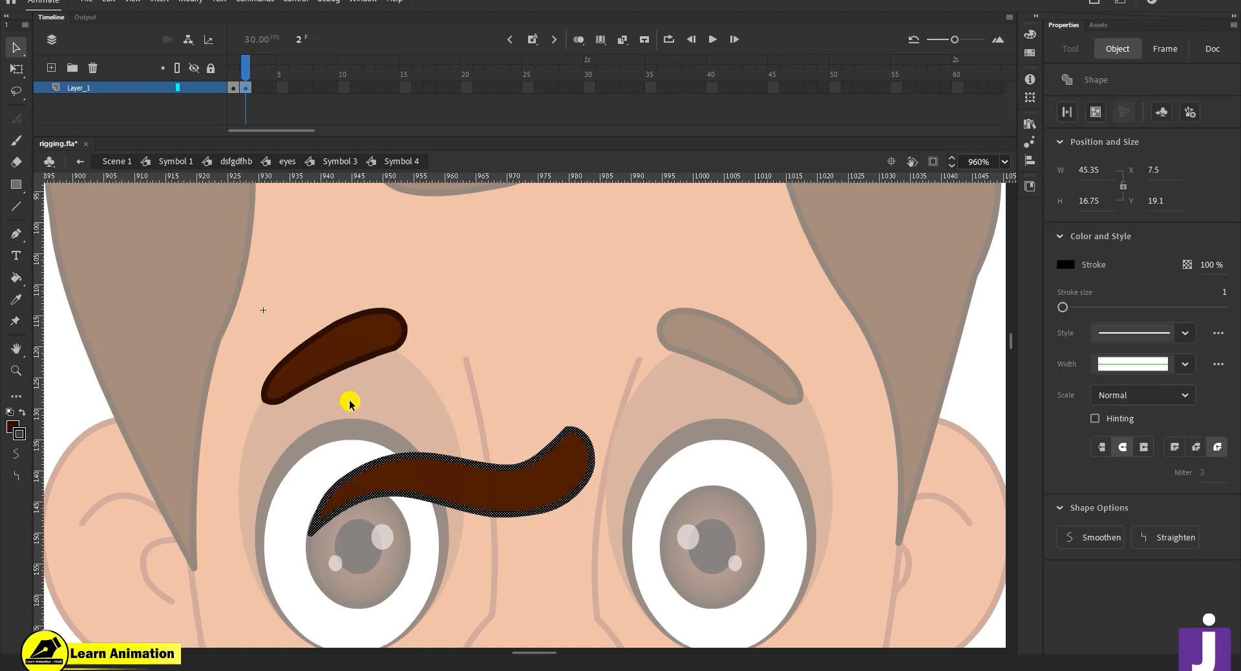
{"action": "left_click", "coordinate": [318, 372]}
{"action": "double_click", "coordinate": [327, 374]}
{"action": "left_click", "coordinate": [360, 360]}
{"action": "left_click", "coordinate": [360, 361]}
{"action": "key", "text": "i"}
{"action": "left_click", "coordinate": [361, 361]}
{"action": "left_click", "coordinate": [504, 467]}
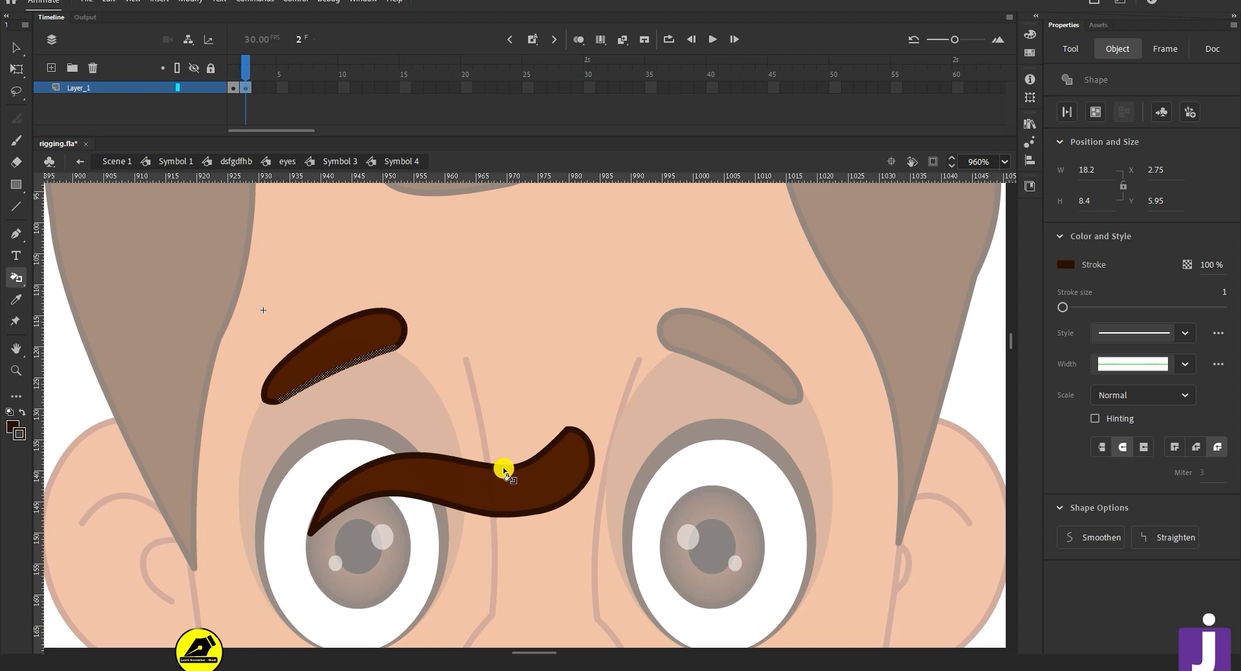
- Select the wavy eyebrow's fill and outline and group them
{"action": "key", "text": "v"}
{"action": "left_click", "coordinate": [471, 443]}
{"action": "left_click", "coordinate": [504, 512]}
{"action": "double_click", "coordinate": [505, 512]}
{"action": "key", "text": "ctrl+g"}
- Move the grouped wavy eyebrow over the original, and rotate and scale it to about 21 by 19 pixels
{"action": "left_click_drag", "start_coordinate": [551, 477], "coordinate": [436, 330]}
{"action": "key", "text": "q"}
{"action": "left_click_drag", "start_coordinate": [477, 278], "coordinate": [414, 273]}
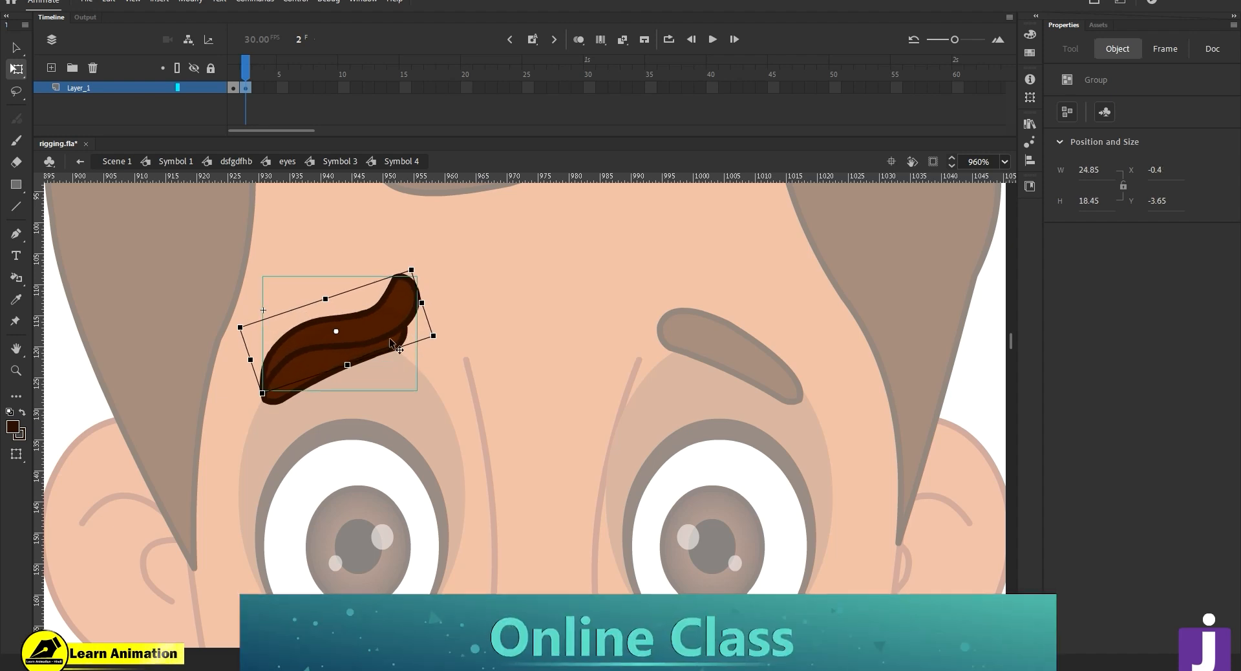
{"action": "left_click_drag", "start_coordinate": [389, 337], "coordinate": [387, 360]}
{"action": "left_click", "coordinate": [347, 396]}
{"action": "left_click_drag", "start_coordinate": [347, 395], "coordinate": [353, 395]}
{"action": "left_click_drag", "start_coordinate": [405, 294], "coordinate": [393, 295]}
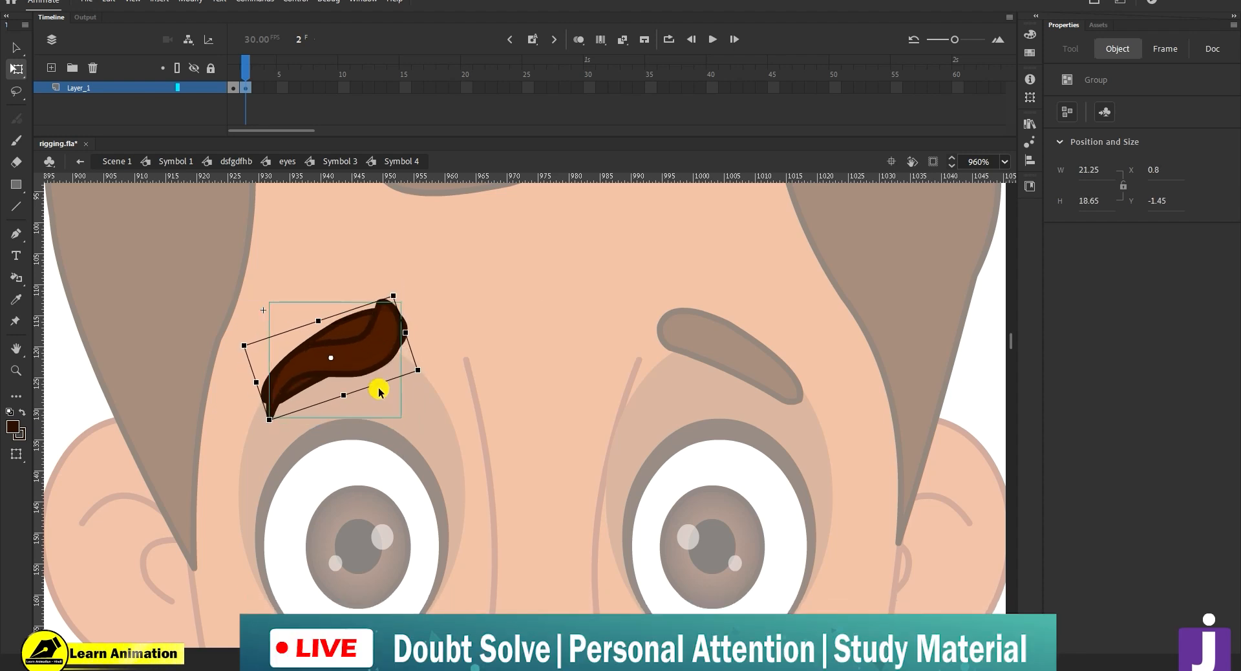
- Edit the group to bulge the wavy eyebrow's outer and inner ends outward, and leave the group
{"action": "double_click", "coordinate": [378, 365]}
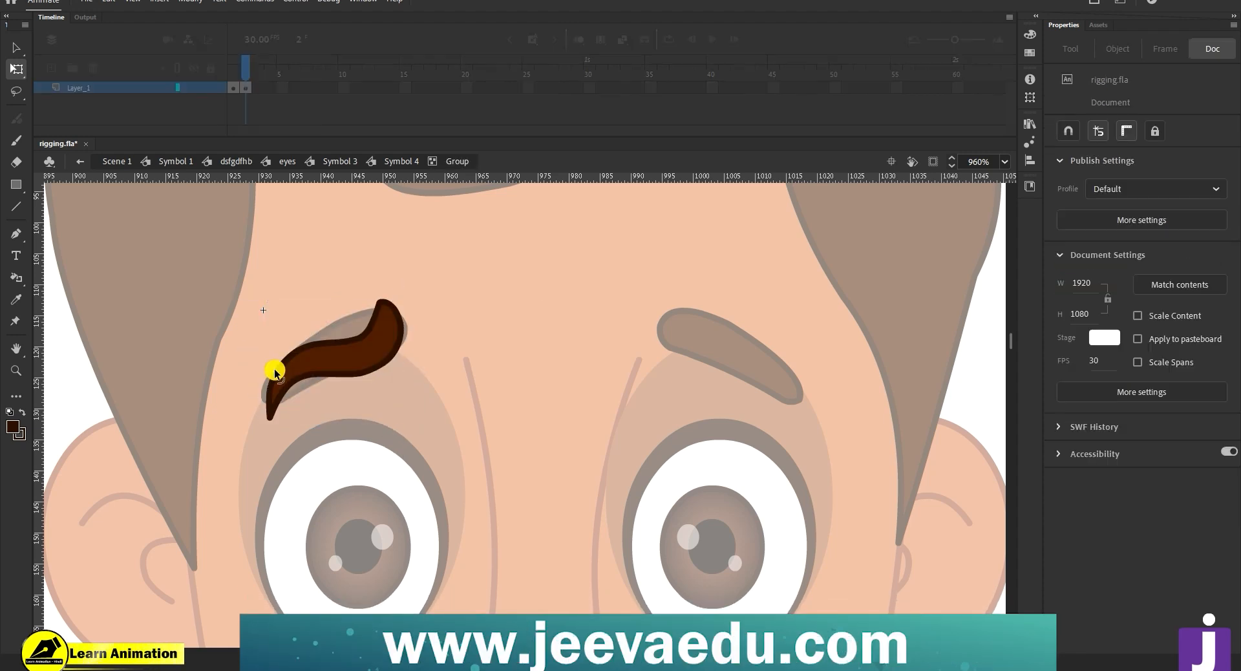
{"action": "left_click_drag", "start_coordinate": [341, 342], "coordinate": [342, 338]}
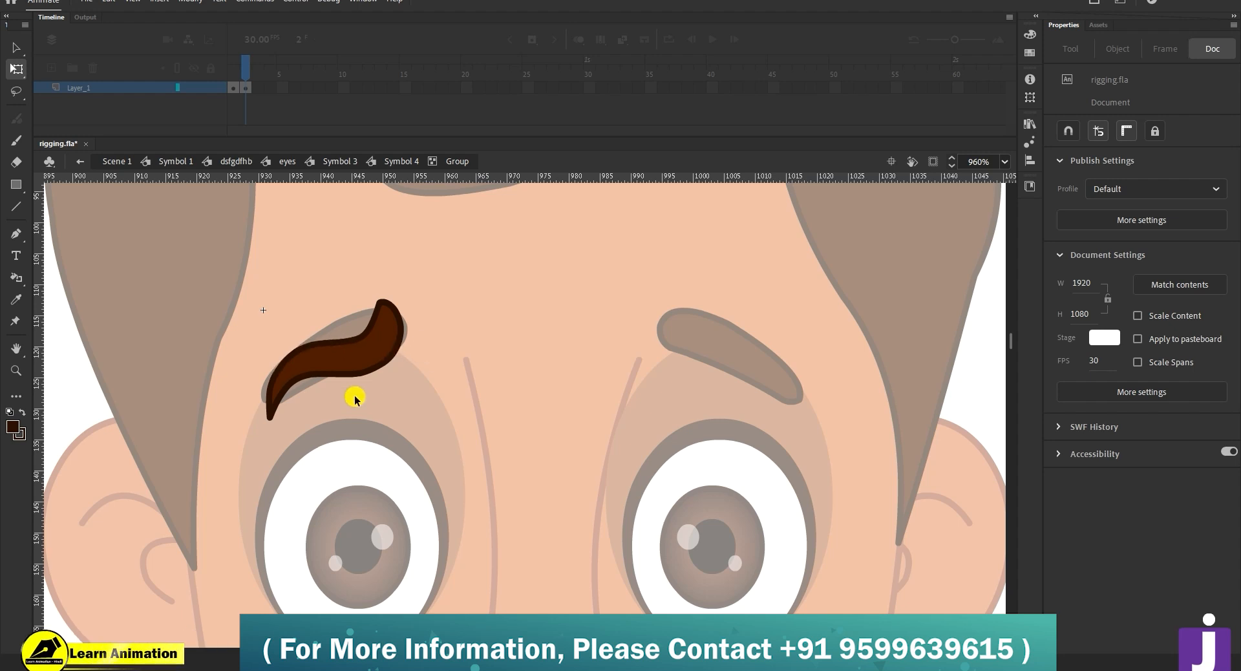
{"action": "key", "text": "z"}
{"action": "left_click", "coordinate": [292, 399]}
{"action": "key", "text": "v"}
{"action": "mouse_move", "coordinate": [466, 414]}
{"action": "left_mouse_down"}
{"action": "mouse_move", "coordinate": [471, 385]}
{"action": "mouse_move", "coordinate": [472, 431]}
{"action": "left_mouse_up"}
{"action": "left_click_drag", "start_coordinate": [701, 392], "coordinate": [610, 479]}
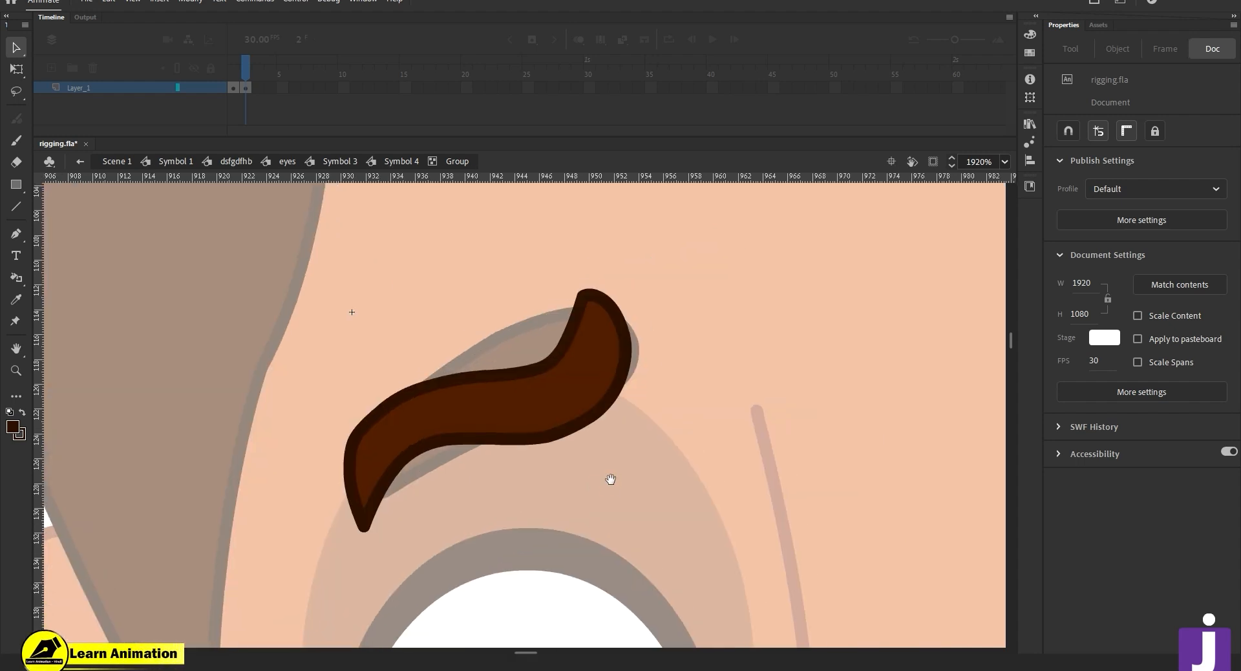
{"action": "left_click_drag", "start_coordinate": [626, 370], "coordinate": [639, 369]}
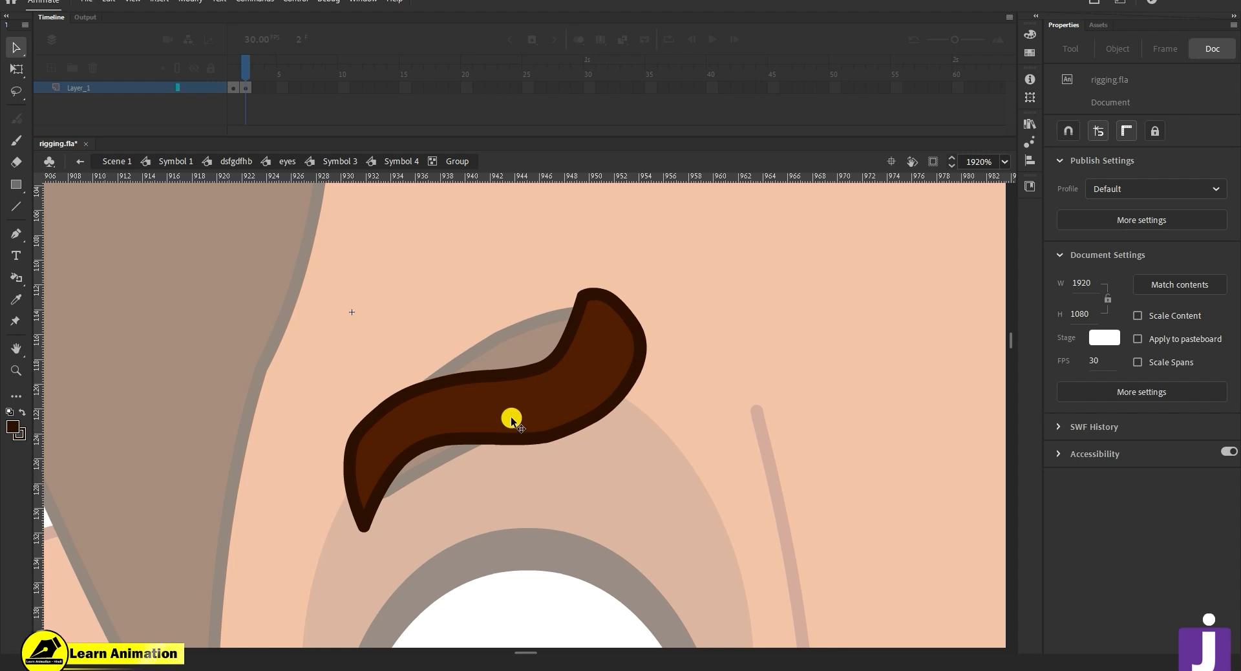
{"action": "left_click", "coordinate": [508, 464], "text": "ctrl+shift"}
{"action": "double_click", "coordinate": [632, 428]}
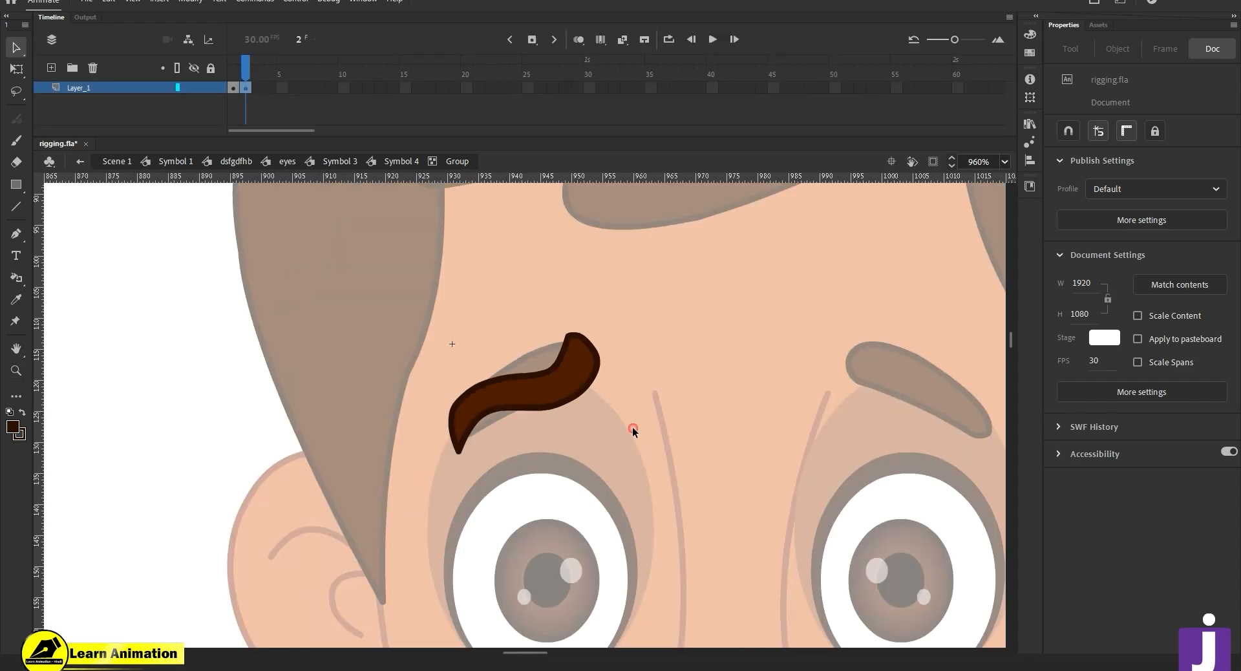
- Delete the original eyebrow shape behind the wavy eyebrow on frame 2
{"action": "double_click", "coordinate": [559, 374]}
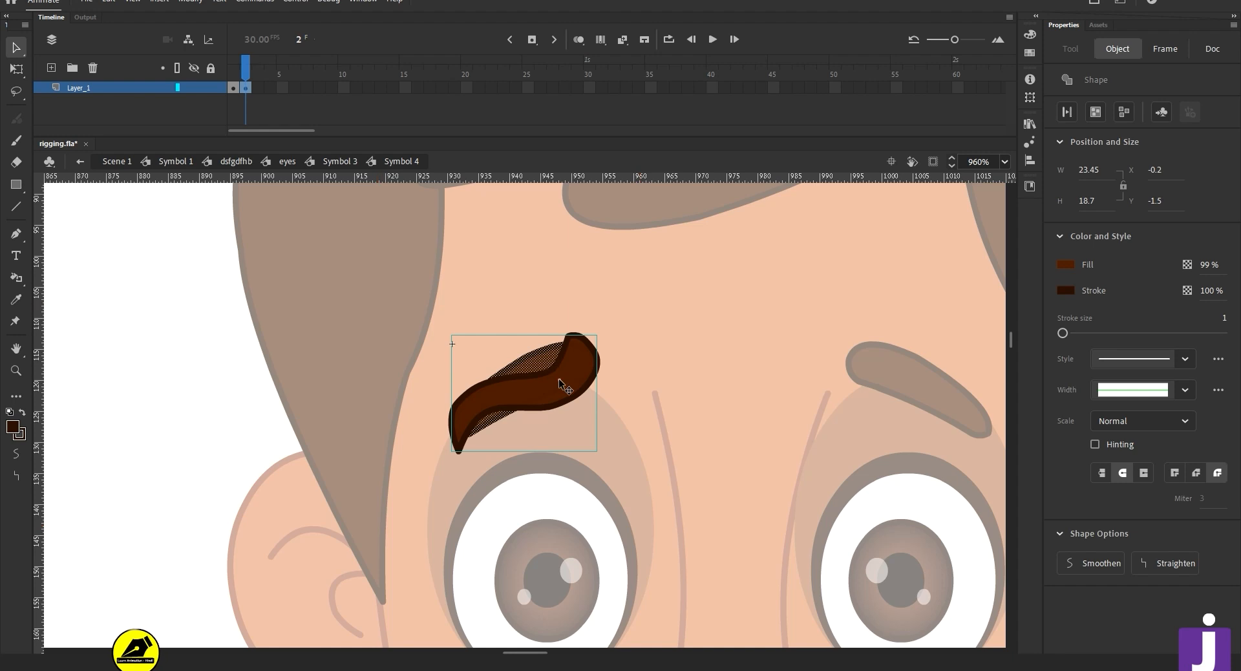
{"action": "left_click", "coordinate": [557, 378]}
{"action": "key", "text": "Delete"}
- Scrub between frames 1 and 2 to compare the two eyebrow shapes on the face
{"action": "left_click", "coordinate": [585, 448], "text": "ctrl+shift"}
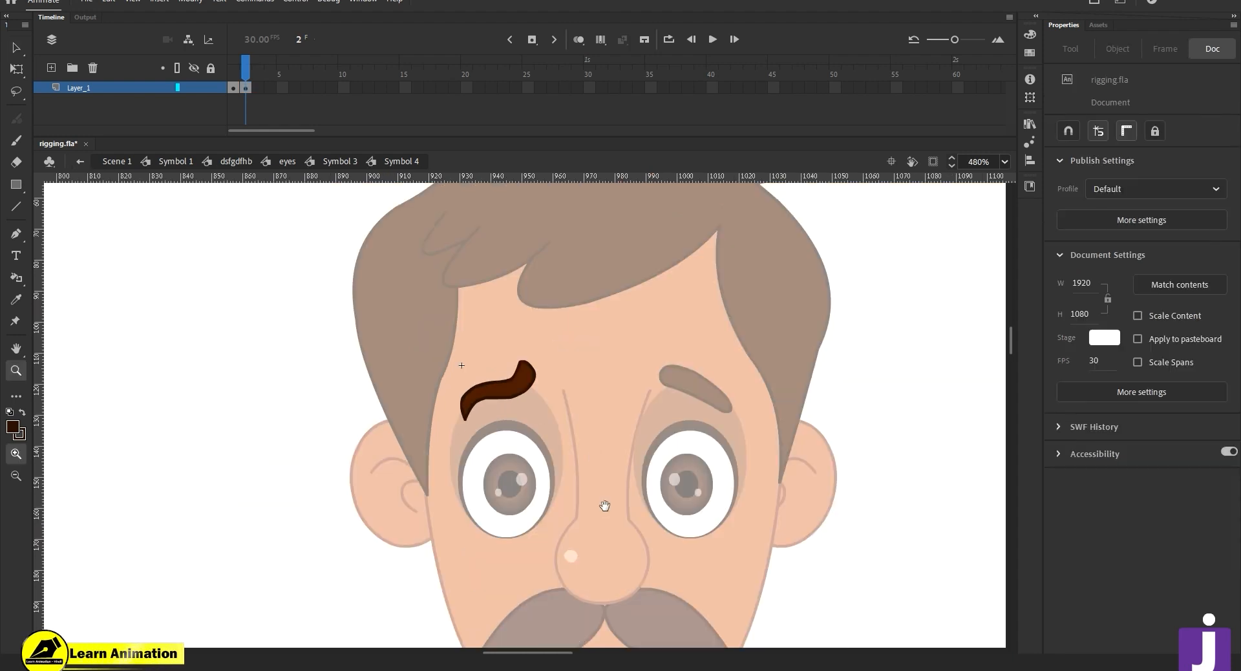
{"action": "left_click_drag", "start_coordinate": [605, 505], "coordinate": [568, 509]}
{"action": "left_click", "coordinate": [256, 76]}
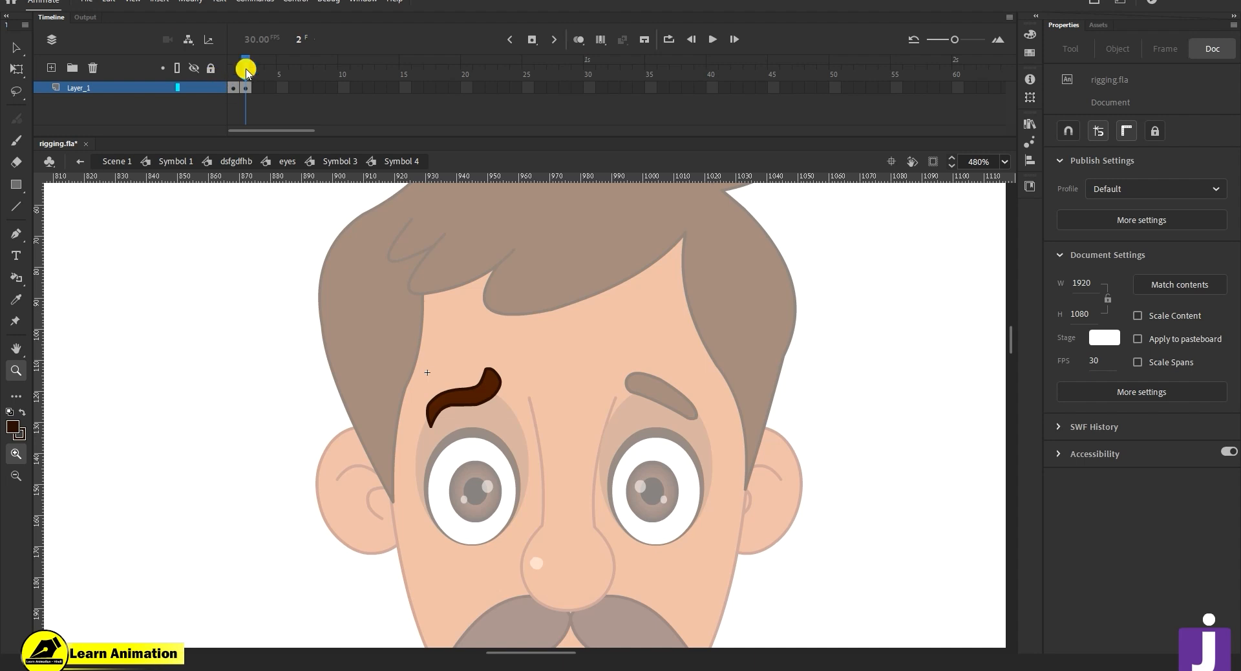
{"action": "left_click_drag", "start_coordinate": [236, 70], "coordinate": [246, 65]}
{"action": "key", "text": "v"}
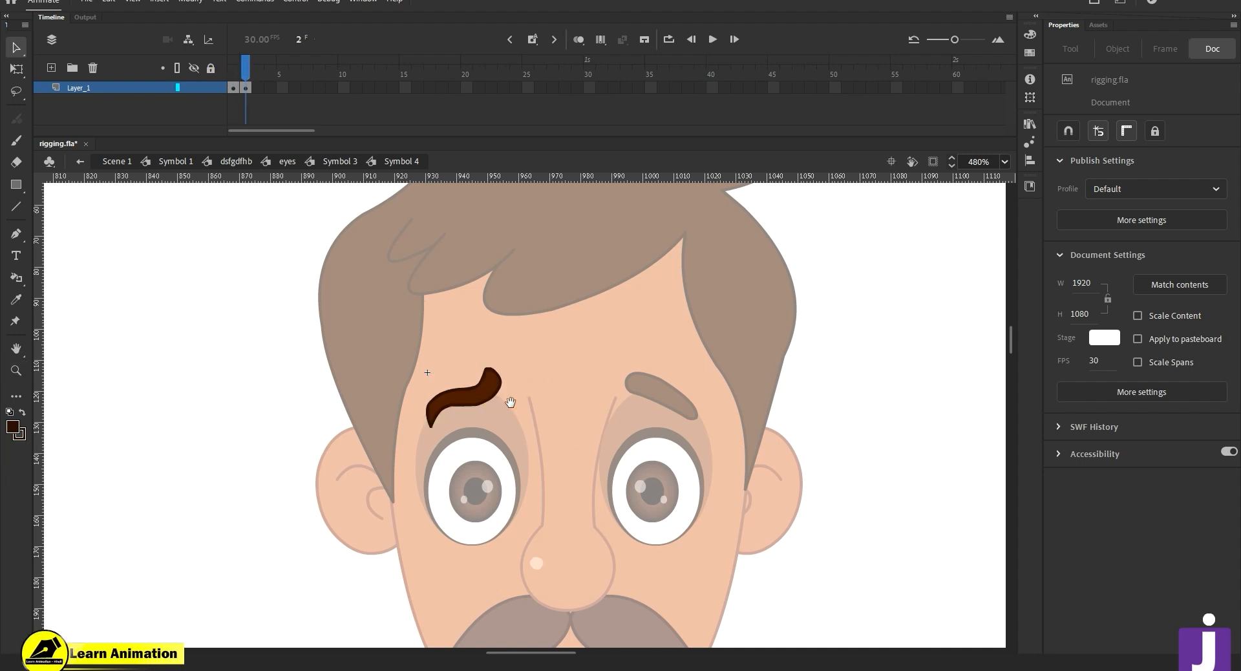
- Leave the left eyebrow's inner symbol and preview its frame 2 shape in the Frame Picker, returning to frame 1
{"action": "key", "text": "z"}
{"action": "left_click", "coordinate": [541, 428]}
{"action": "left_click_drag", "start_coordinate": [541, 436], "coordinate": [534, 404]}
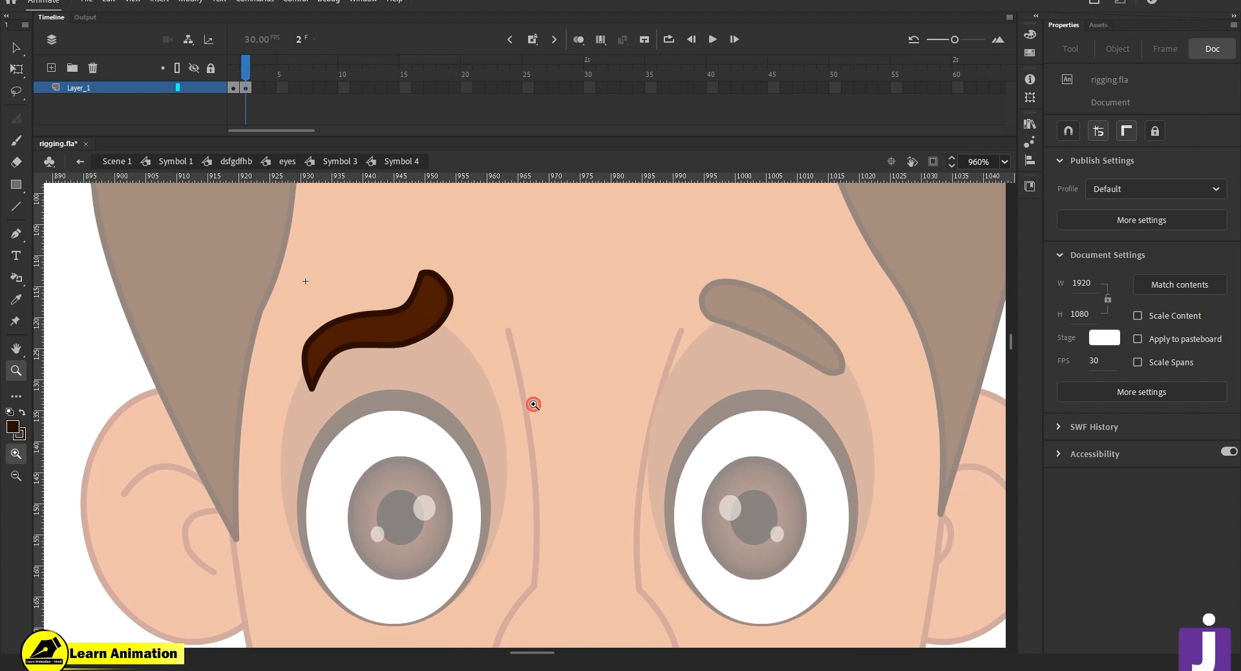
{"action": "key", "text": "v"}
{"action": "double_click", "coordinate": [522, 360]}
{"action": "left_click", "coordinate": [396, 303]}
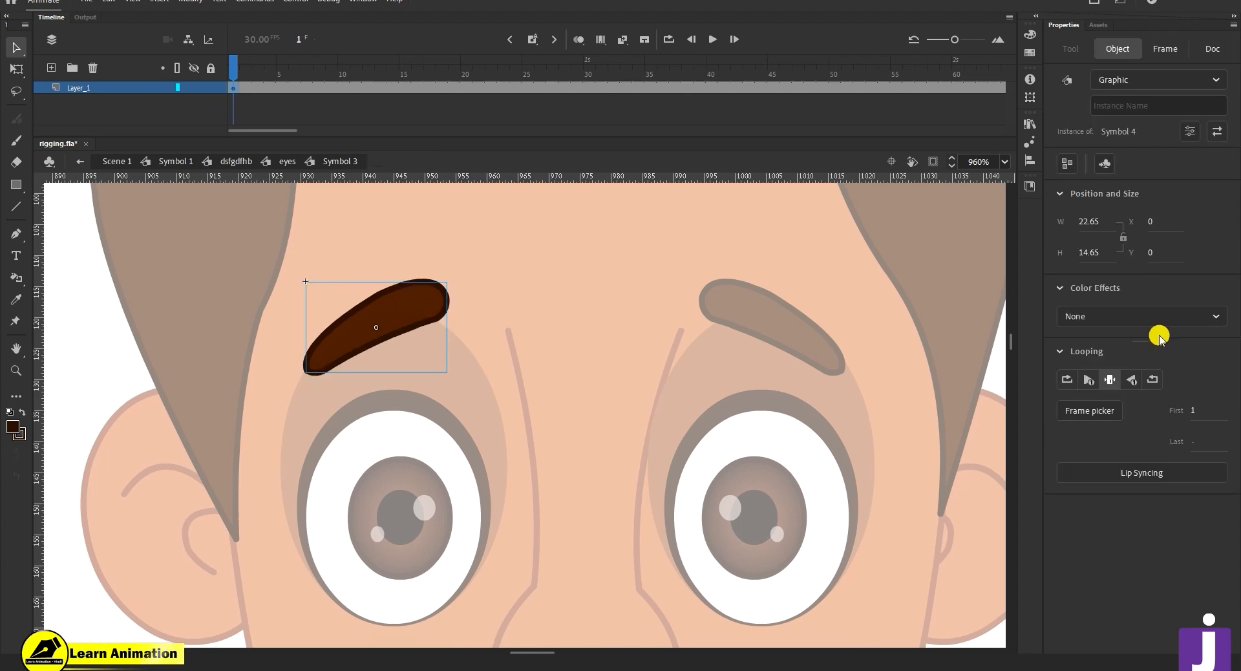
{"action": "left_click", "coordinate": [1090, 410]}
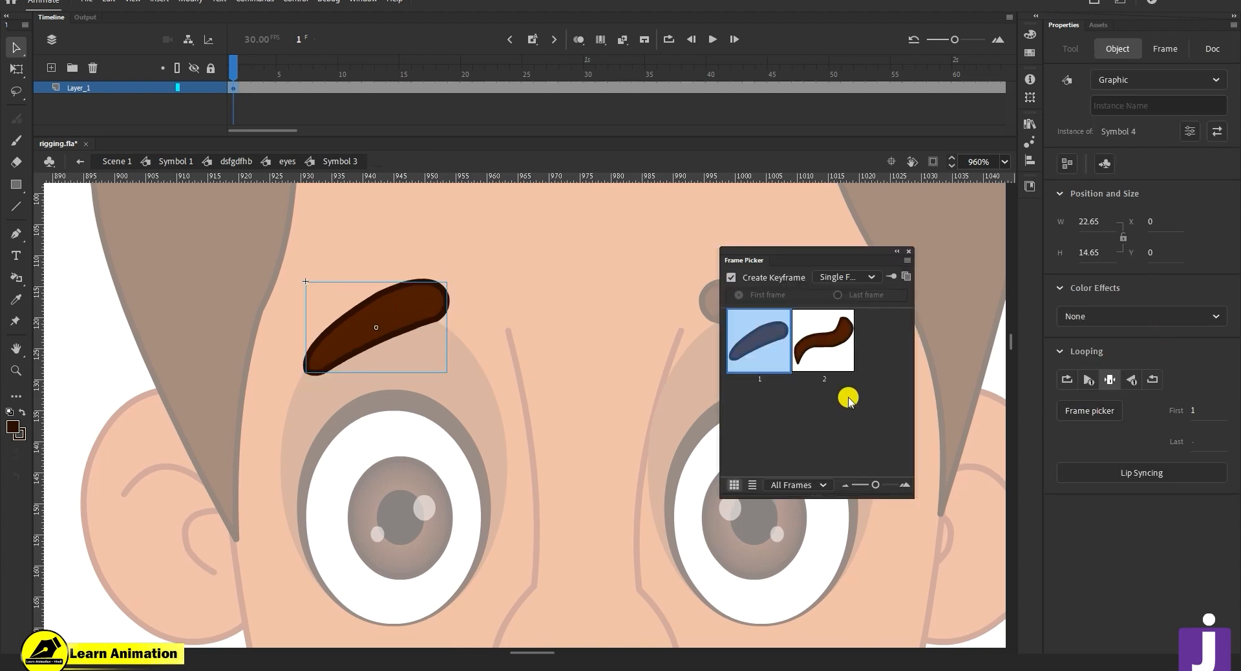
{"action": "left_click", "coordinate": [830, 356]}
{"action": "left_click", "coordinate": [769, 341]}
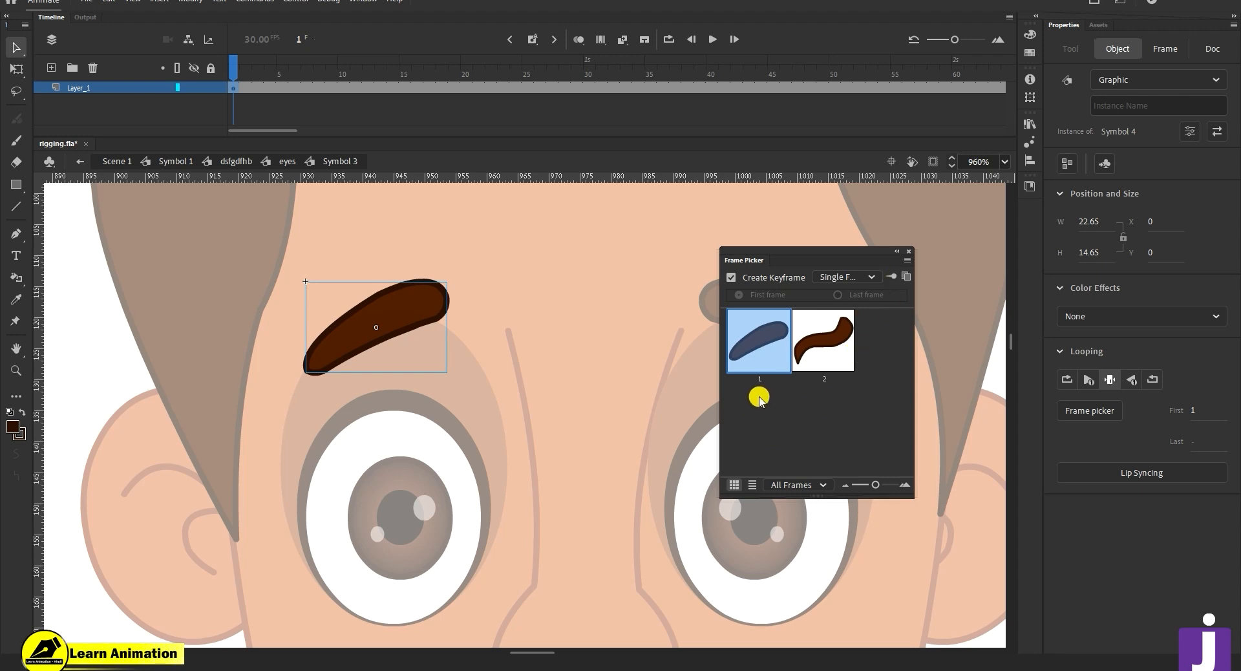
{"action": "left_click", "coordinate": [909, 252]}
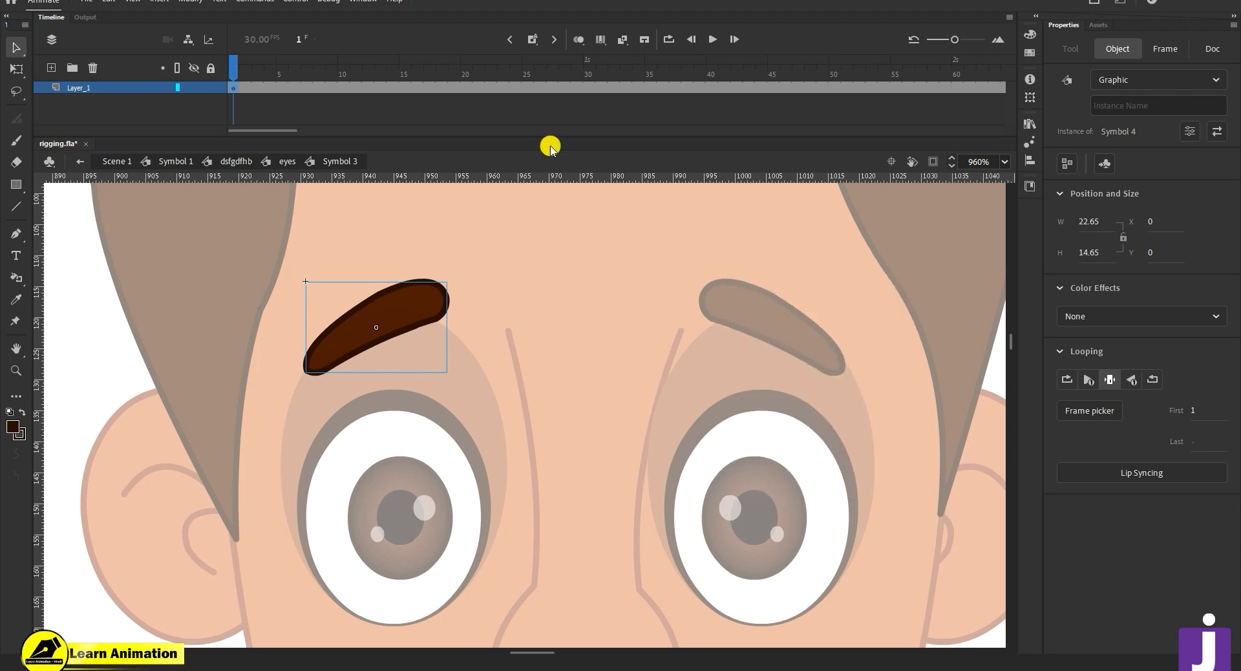
{"action": "left_click", "coordinate": [452, 405]}
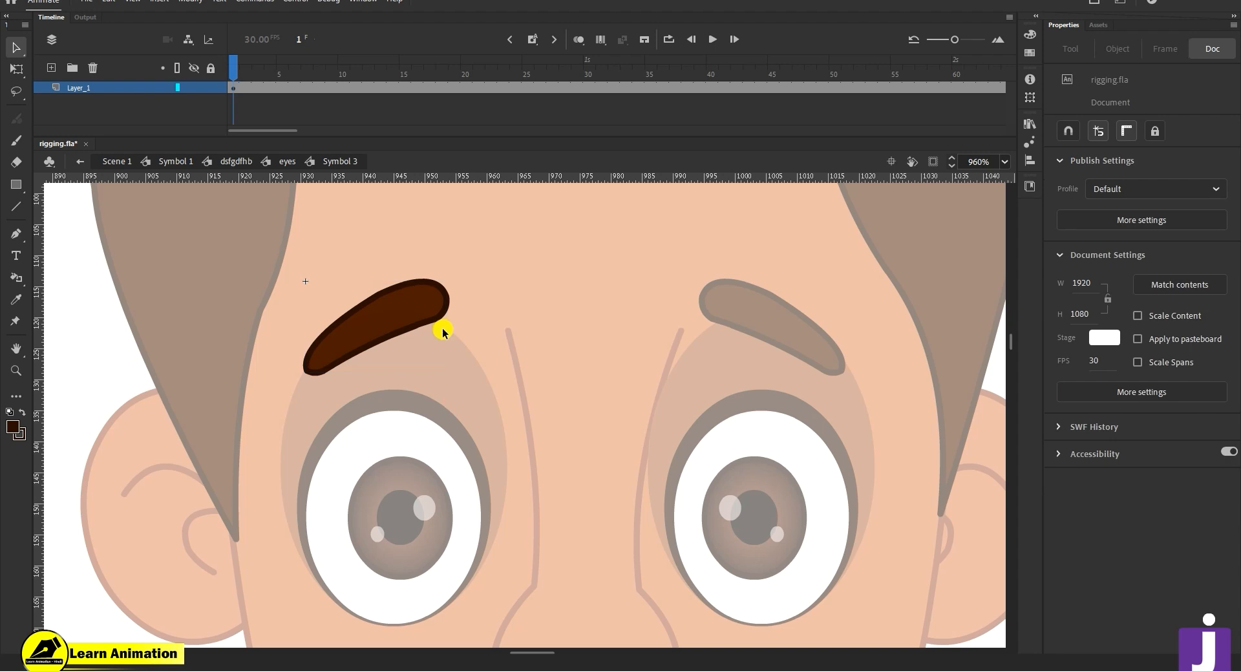
{"action": "left_click", "coordinate": [401, 309]}
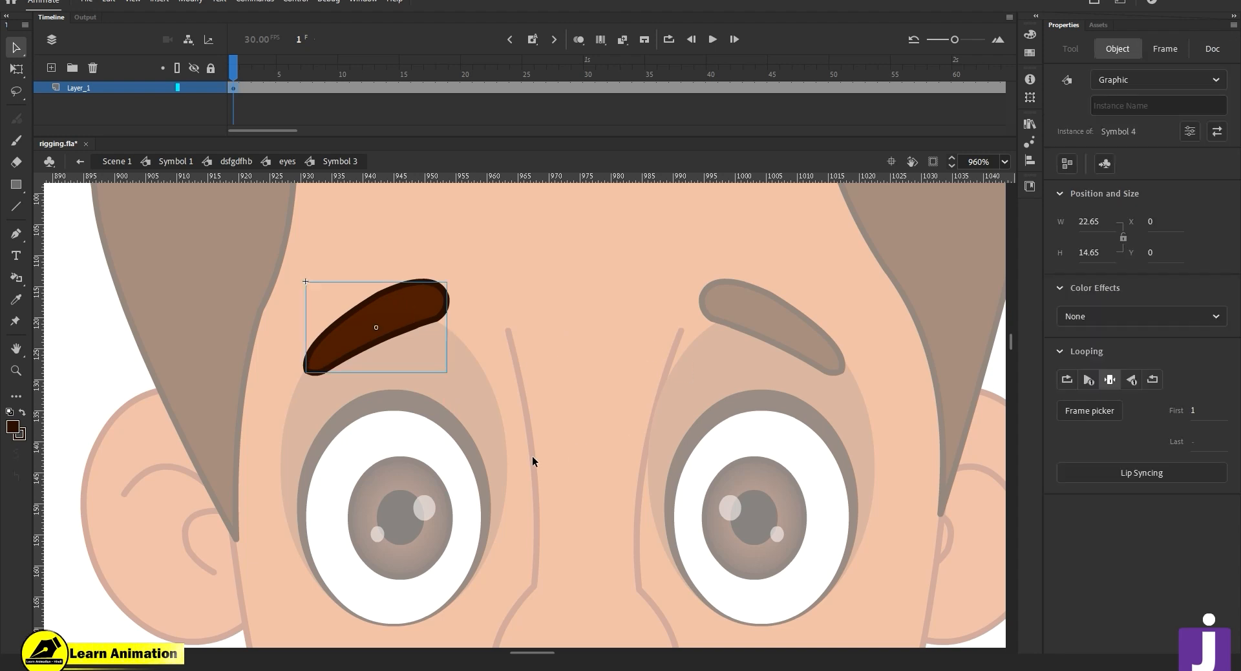
- Return to the eyes symbol and convert the right eyebrow group into a Graphic symbol
{"action": "key", "text": "z"}
{"action": "left_click", "coordinate": [569, 447], "text": "alt"}
{"action": "key", "text": "v"}
{"action": "double_click", "coordinate": [650, 358]}
{"action": "left_click", "coordinate": [650, 358]}
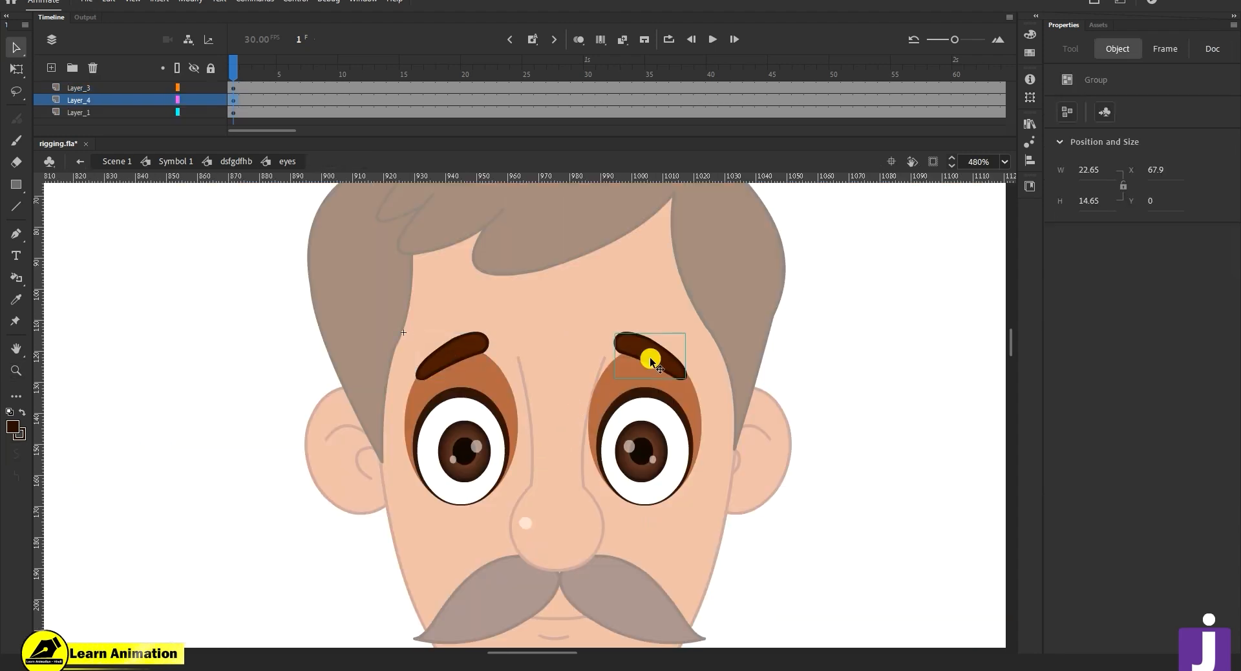
{"action": "key", "text": "F8"}
{"action": "key", "text": "Return"}
{"action": "key", "text": "q"}
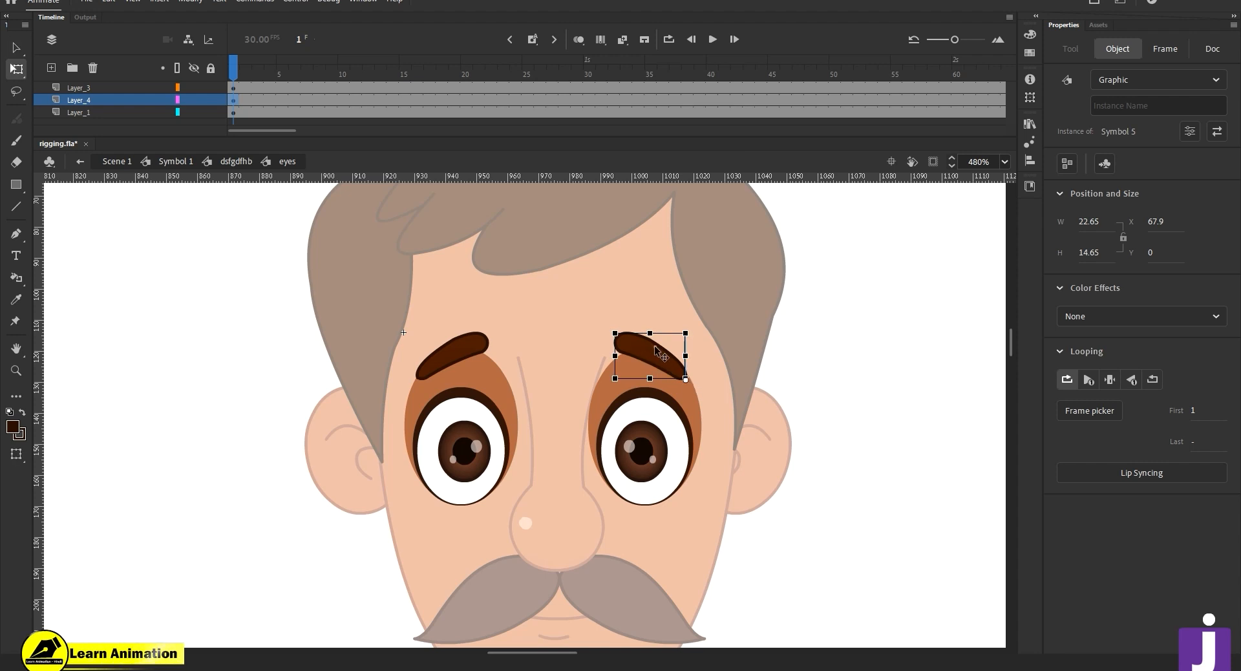
- Nest the right eyebrow group in a second Graphic symbol, extend the outer symbol's frames along the timeline, and return to the eyes symbol
{"action": "double_click", "coordinate": [655, 350]}
{"action": "key", "text": "F8"}
{"action": "key", "text": "Return"}
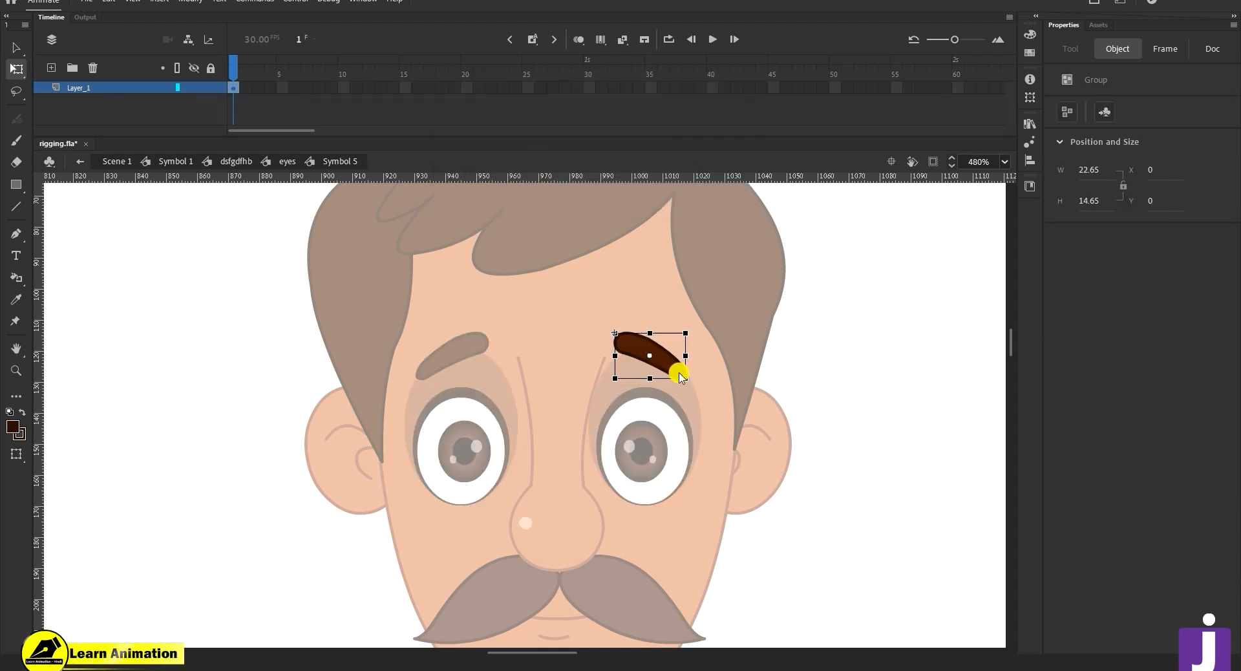
{"action": "left_click_drag", "start_coordinate": [541, 87], "coordinate": [676, 88]}
{"action": "key", "text": "F5"}
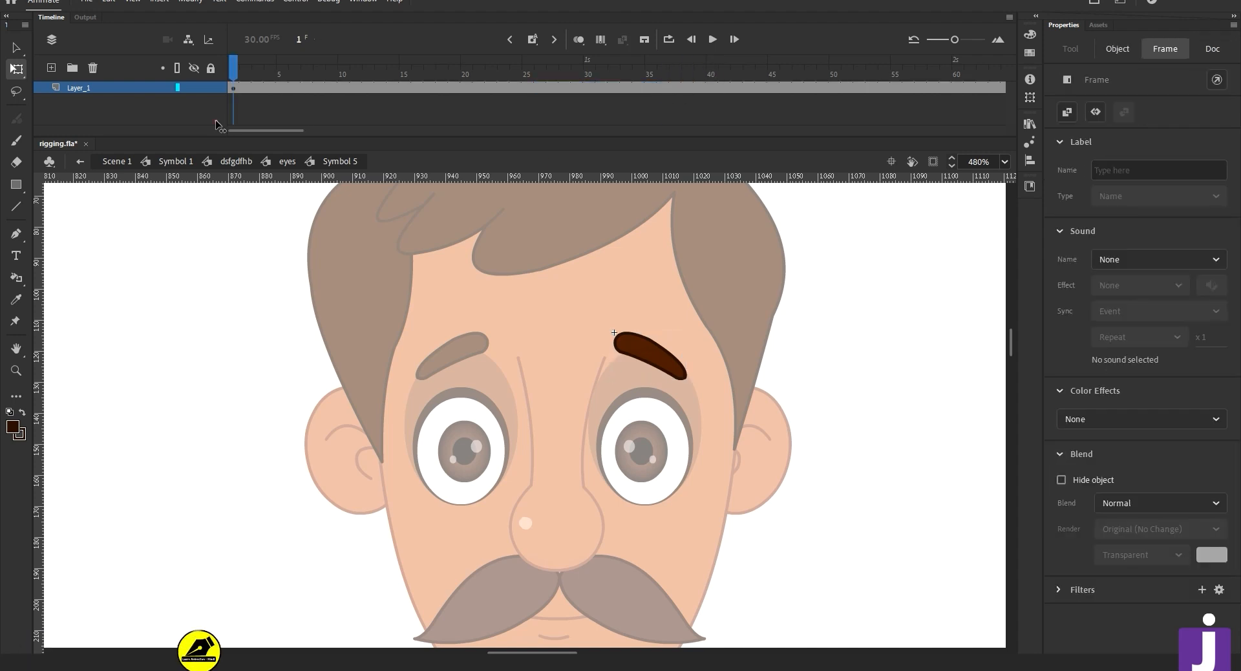
{"action": "left_click", "coordinate": [304, 422]}
{"action": "double_click", "coordinate": [285, 426]}
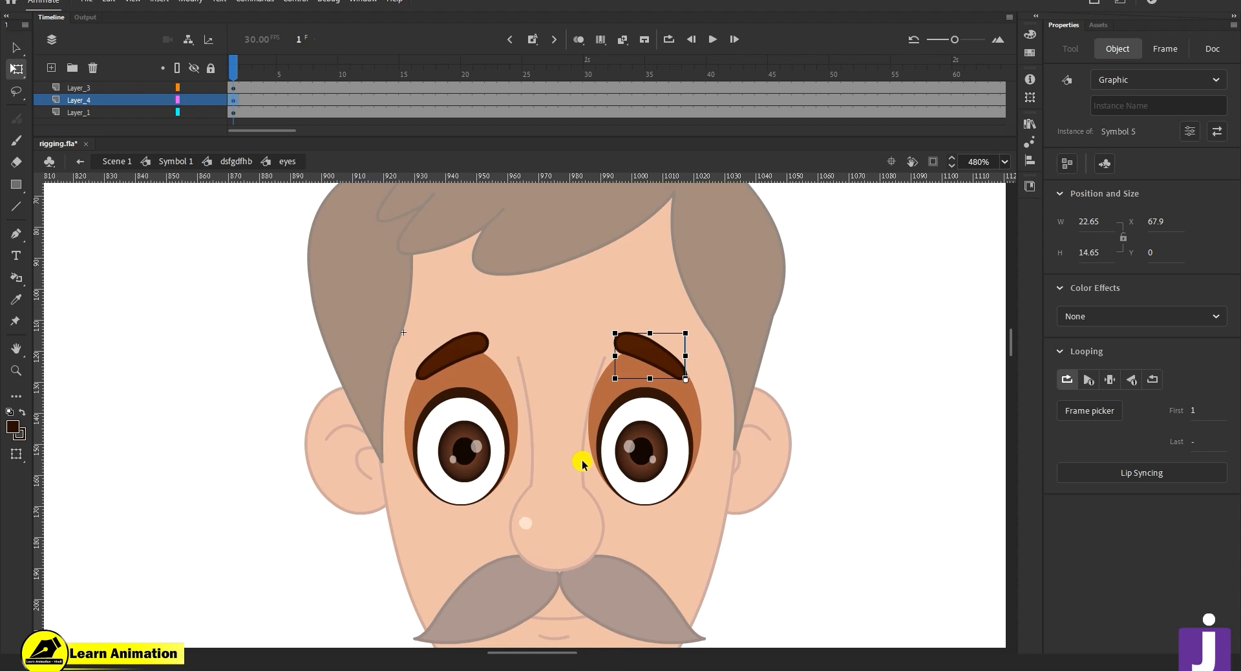
- Try moving the dark outlines of the eyes away from the face, and undo each move
{"action": "key", "text": "v"}
{"action": "left_click", "coordinate": [472, 460], "text": "shift"}
{"action": "left_click", "coordinate": [489, 411]}
{"action": "left_click_drag", "start_coordinate": [479, 410], "coordinate": [340, 397]}
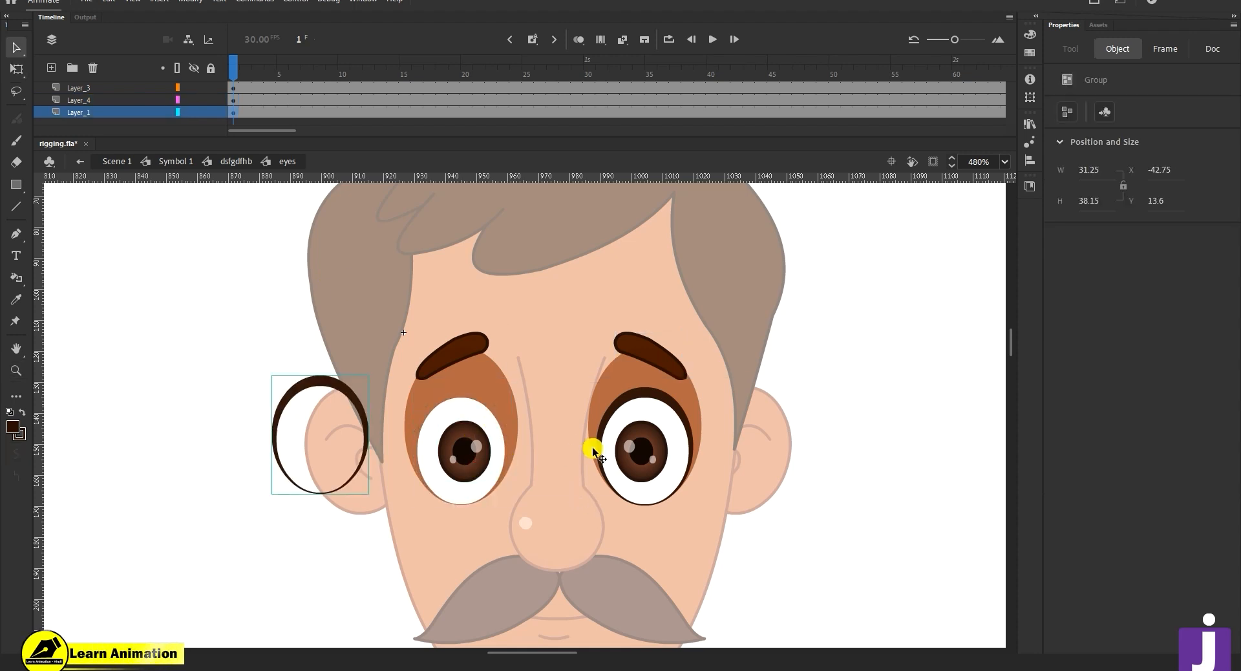
{"action": "key", "text": "ctrl+z"}
{"action": "left_click", "coordinate": [632, 397], "text": "shift"}
{"action": "left_click_drag", "start_coordinate": [631, 397], "coordinate": [318, 321]}
{"action": "key", "text": "ctrl+z"}
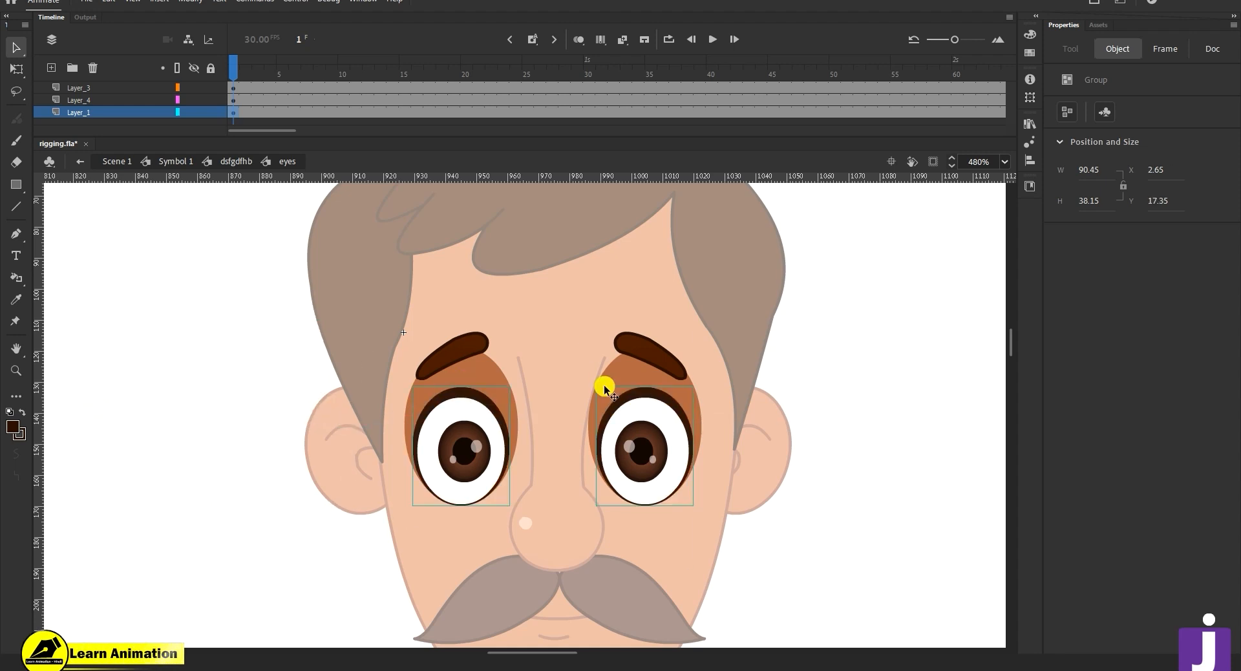
- Move the dark outlines of both eyes in place onto a new layer and break them apart into shapes
{"action": "left_click", "coordinate": [604, 388]}
{"action": "left_click", "coordinate": [52, 68]}
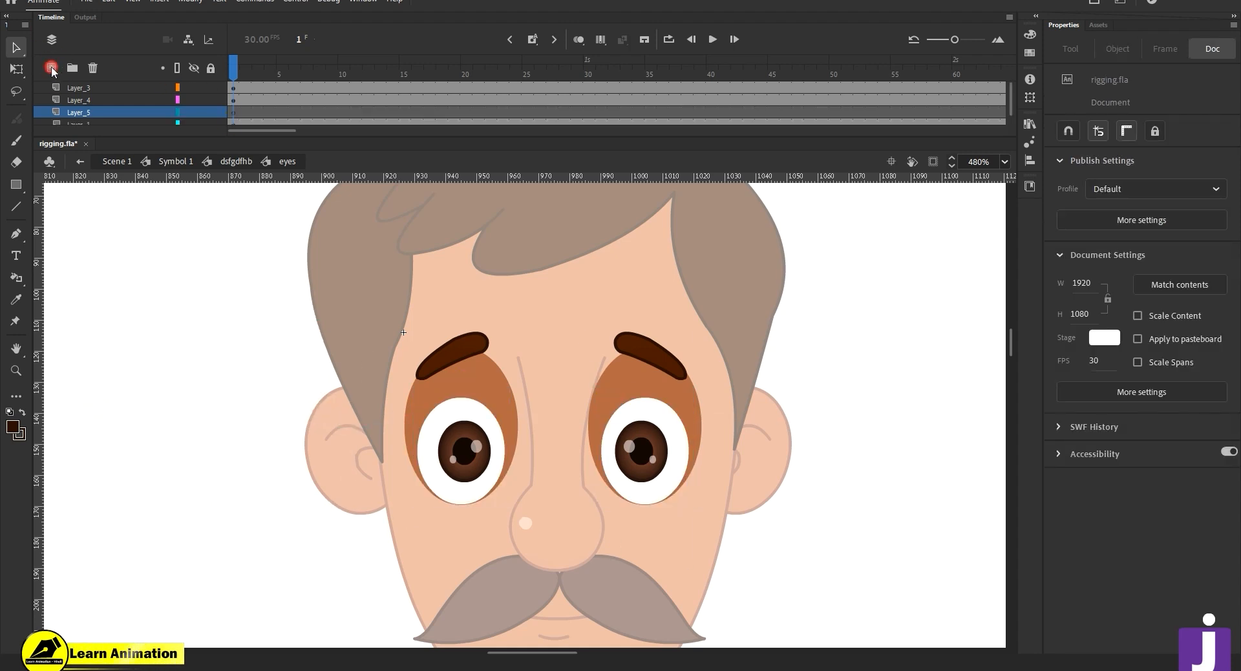
{"action": "right_click", "coordinate": [181, 289]}
{"action": "left_click", "coordinate": [252, 341]}
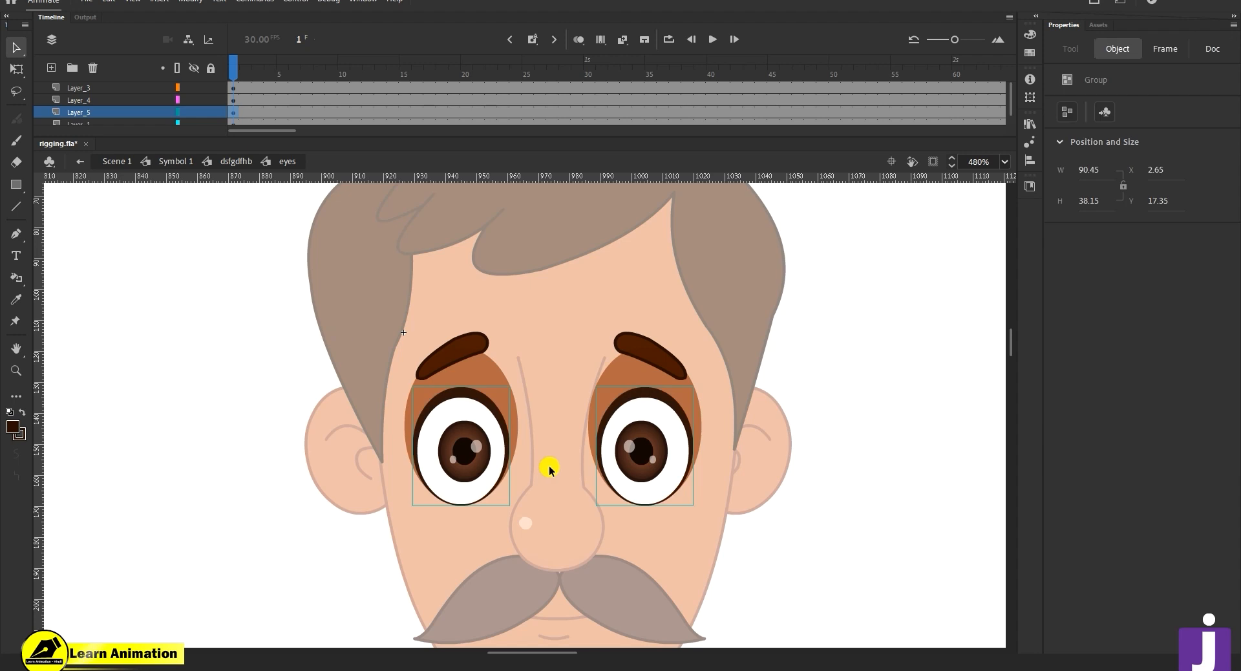
{"action": "key", "text": "ctrl+b"}
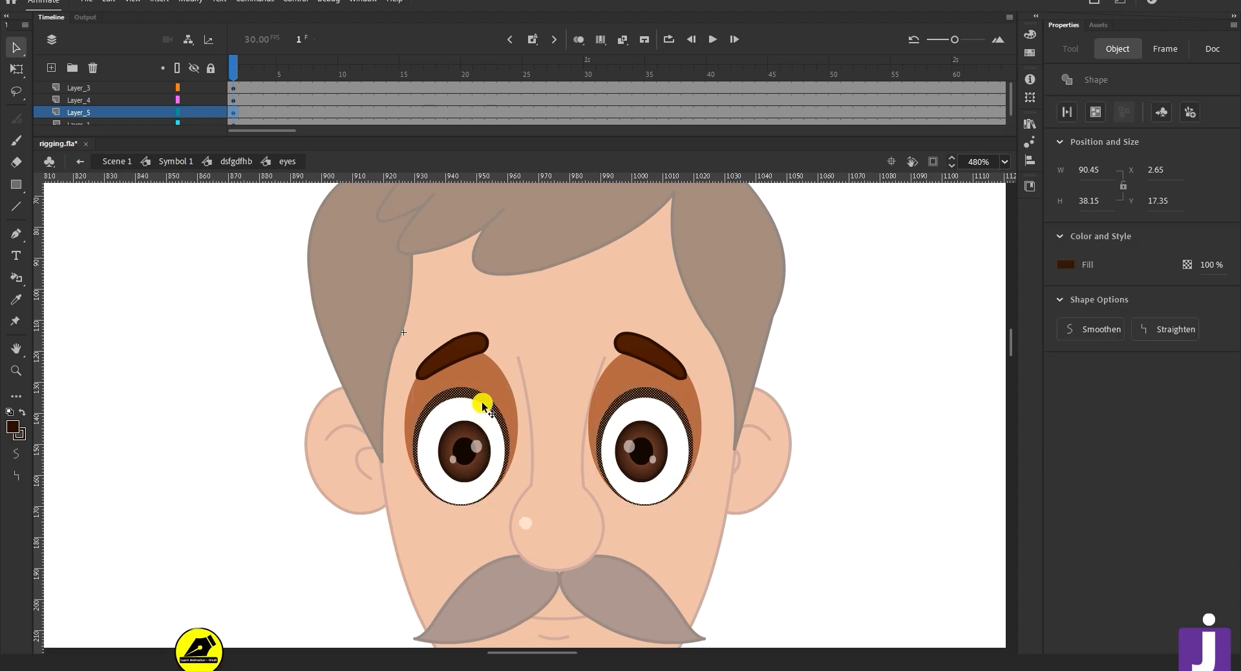
- Try moving the broken-apart eye outlines off the face, and undo the move
{"action": "left_click_drag", "start_coordinate": [195, 423], "coordinate": [212, 377]}
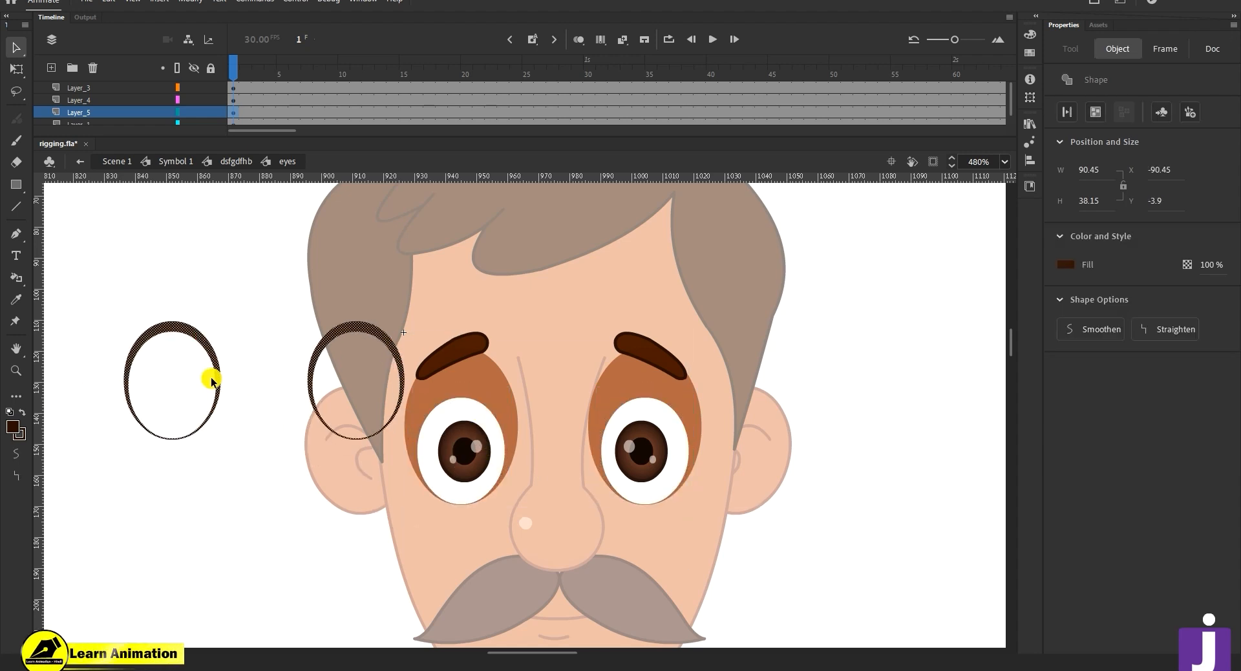
{"action": "left_click", "coordinate": [266, 440]}
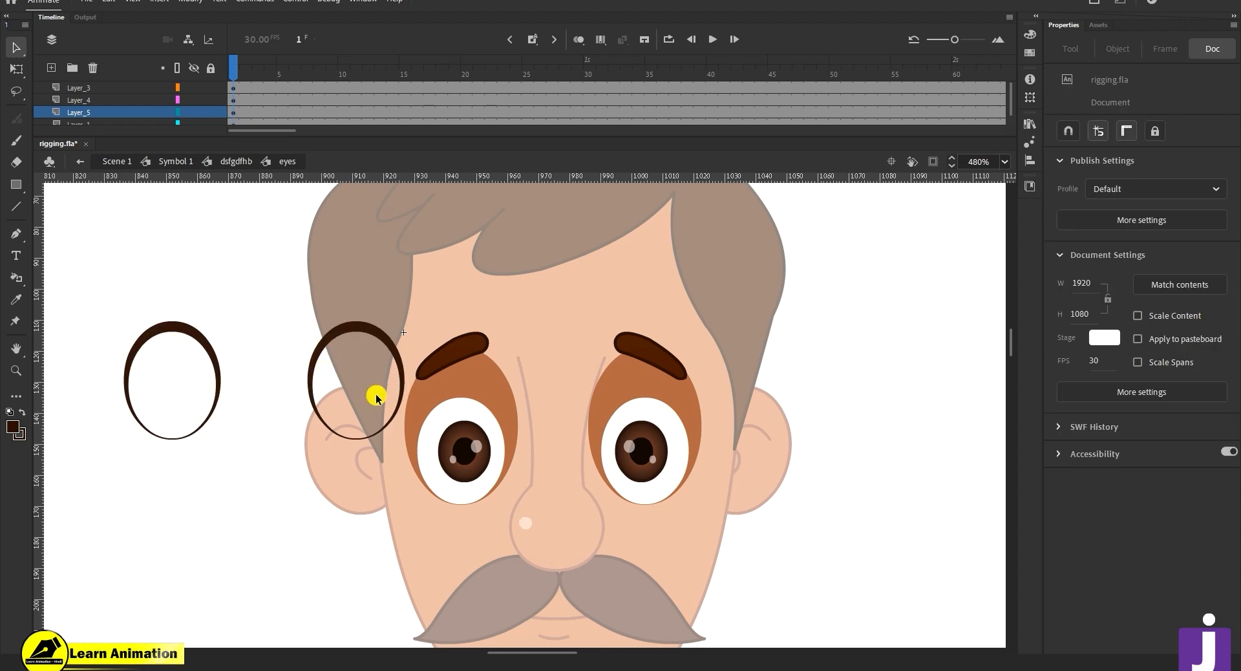
{"action": "key", "text": "ctrl+a"}
{"action": "key", "text": "ctrl+z"}
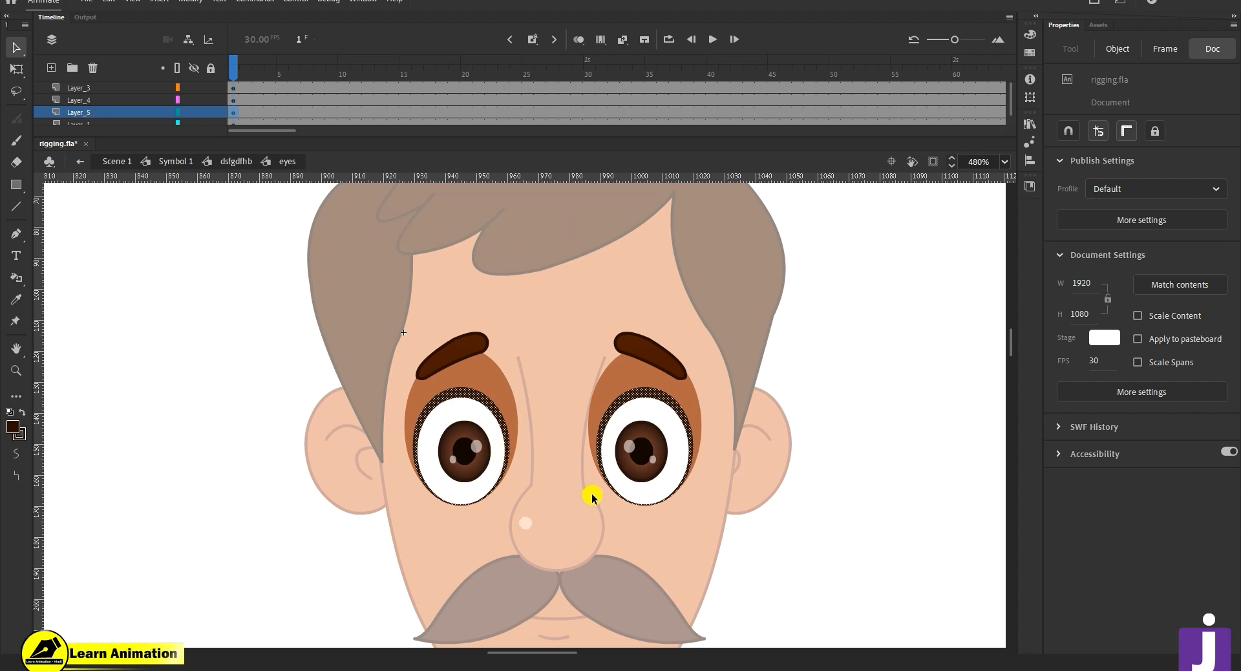
- Move both irises in place onto a new layer and convert them into one Graphic symbol
{"action": "scroll", "coordinate": [234, 116], "scroll_direction": "down", "scroll_amount": 1}
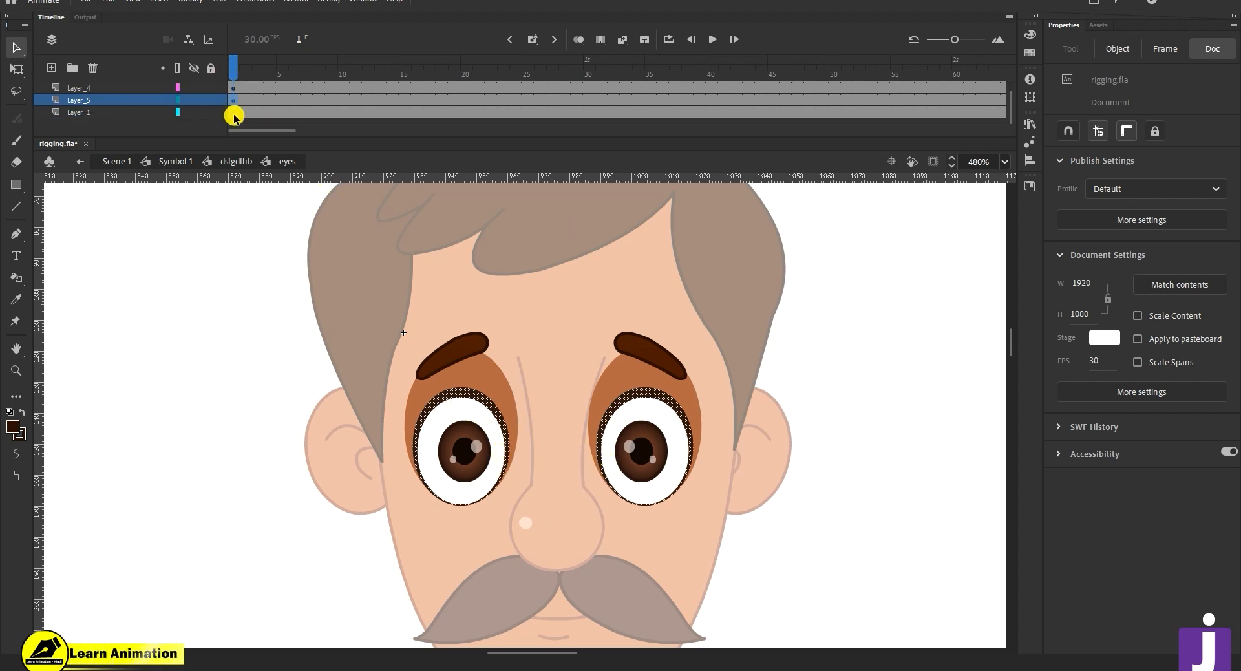
{"action": "left_click", "coordinate": [341, 438]}
{"action": "left_click", "coordinate": [454, 446]}
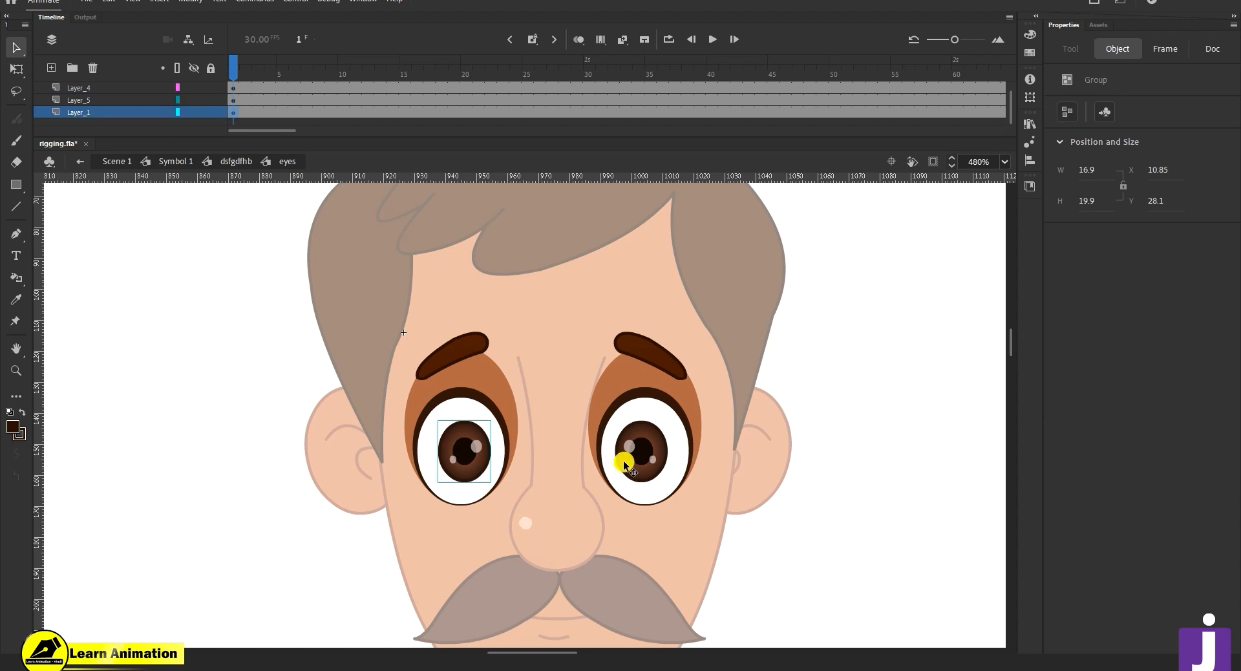
{"action": "key", "text": "ctrl+x"}
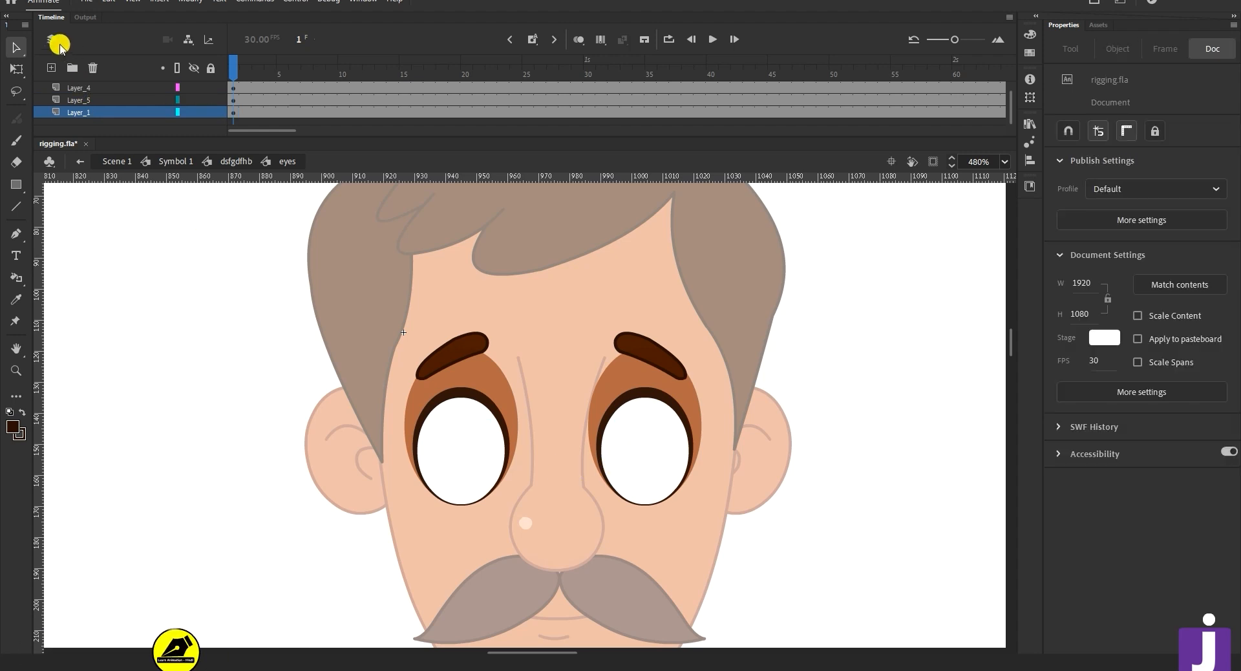
{"action": "left_click", "coordinate": [51, 68]}
{"action": "right_click", "coordinate": [150, 303]}
{"action": "left_click", "coordinate": [194, 349]}
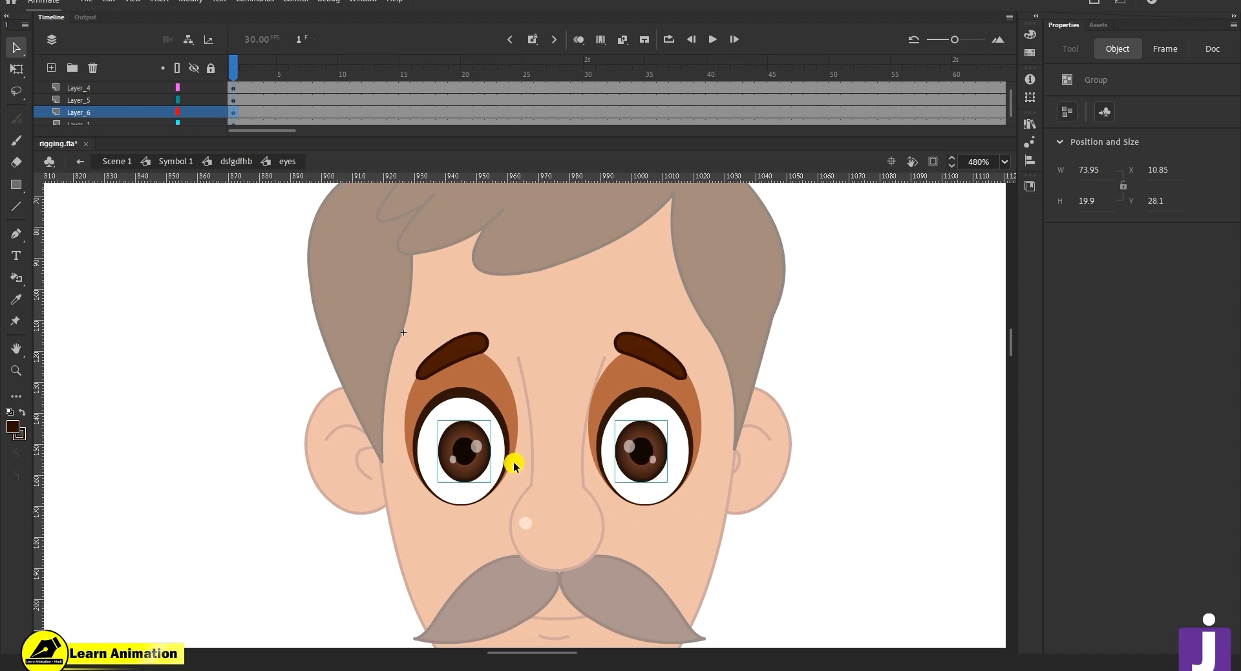
{"action": "key", "text": "F8"}
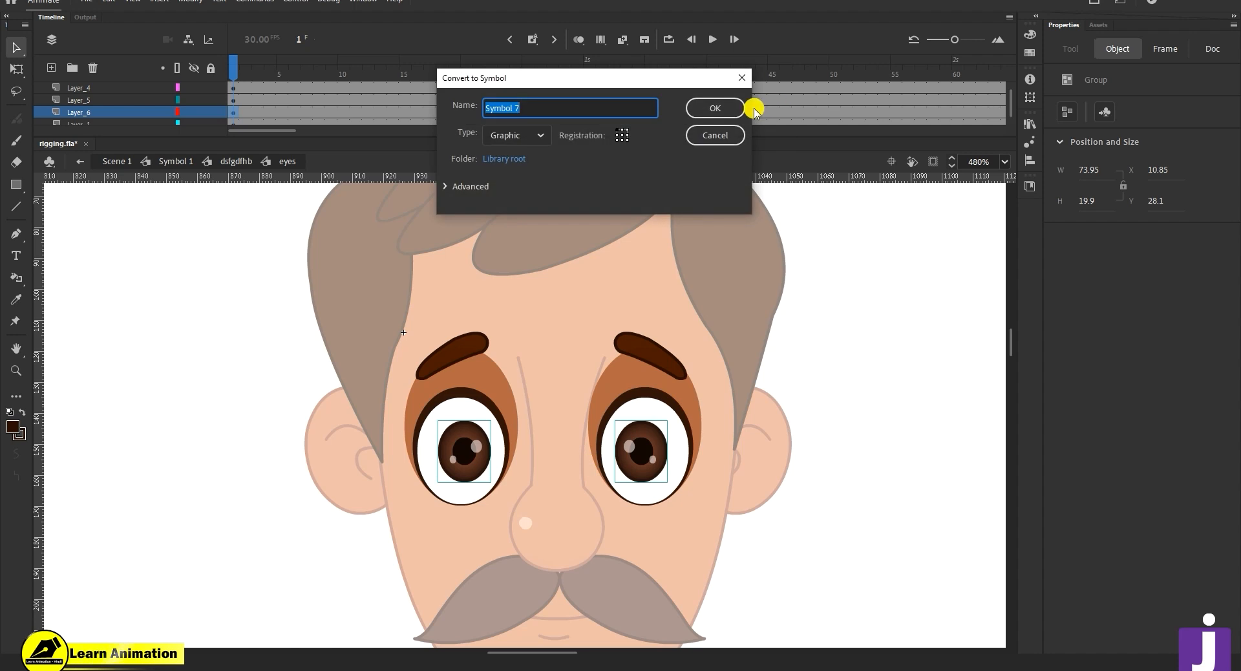
{"action": "left_click", "coordinate": [744, 105]}
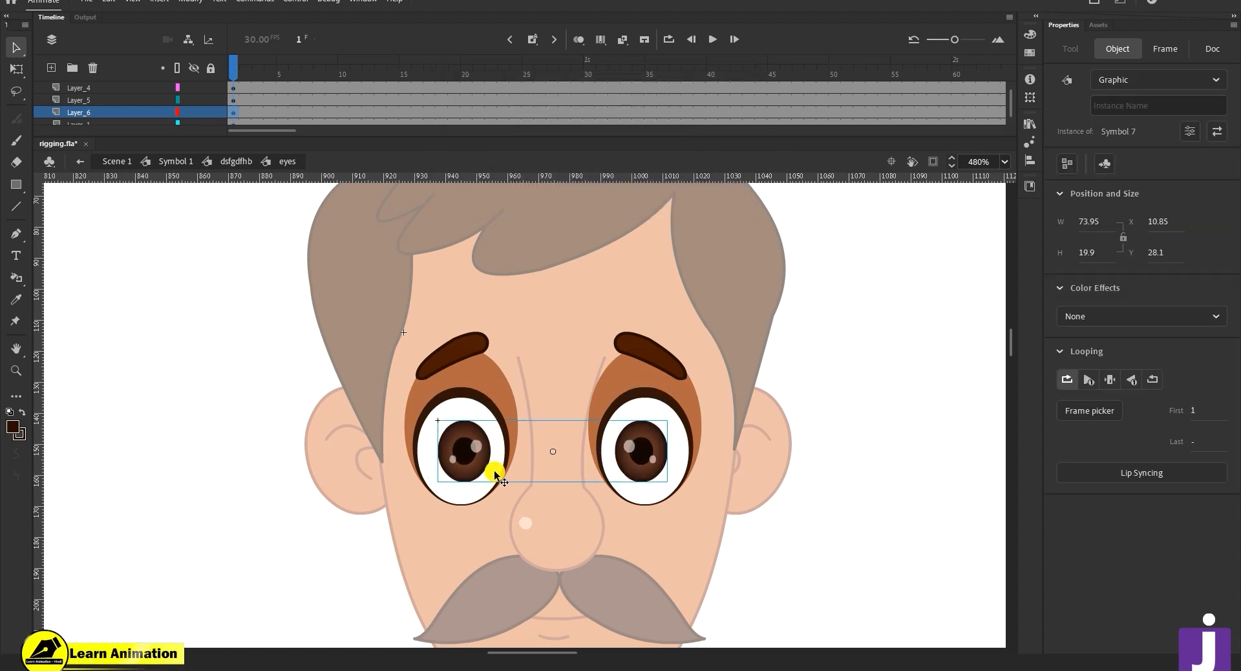
- Move the whites of both eyes in place onto a new layer and convert them into one Graphic symbol
{"action": "left_click", "coordinate": [472, 518]}
{"action": "left_click", "coordinate": [471, 494]}
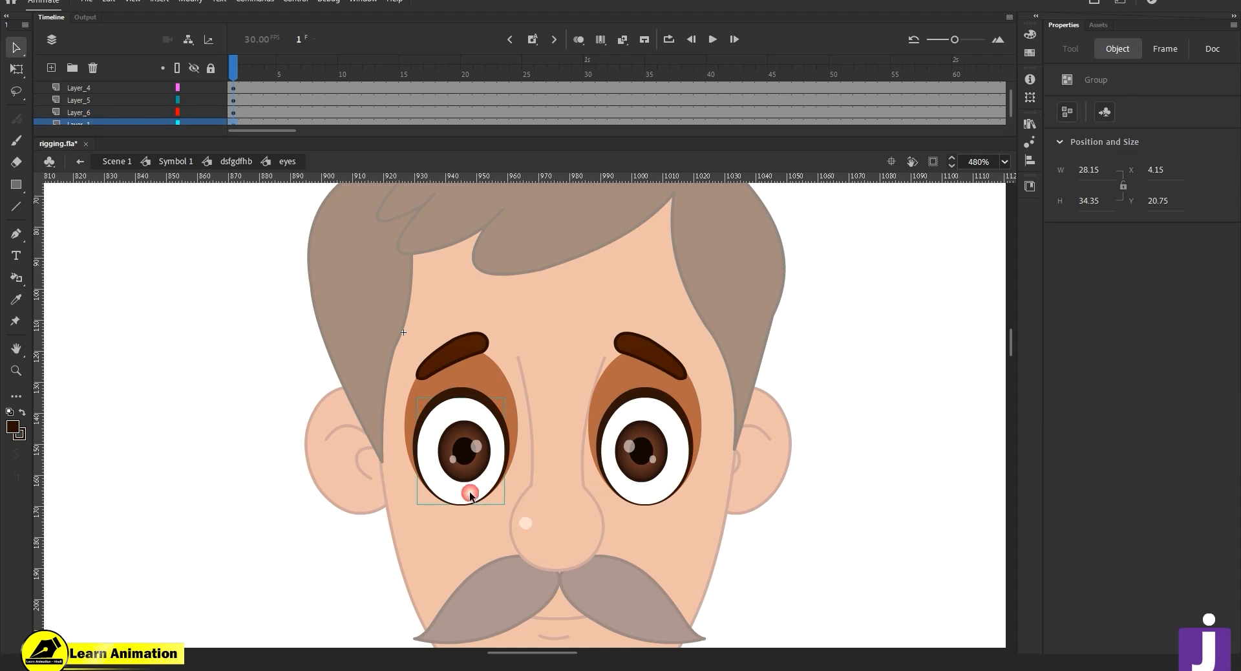
{"action": "left_click", "coordinate": [653, 404], "text": "shift"}
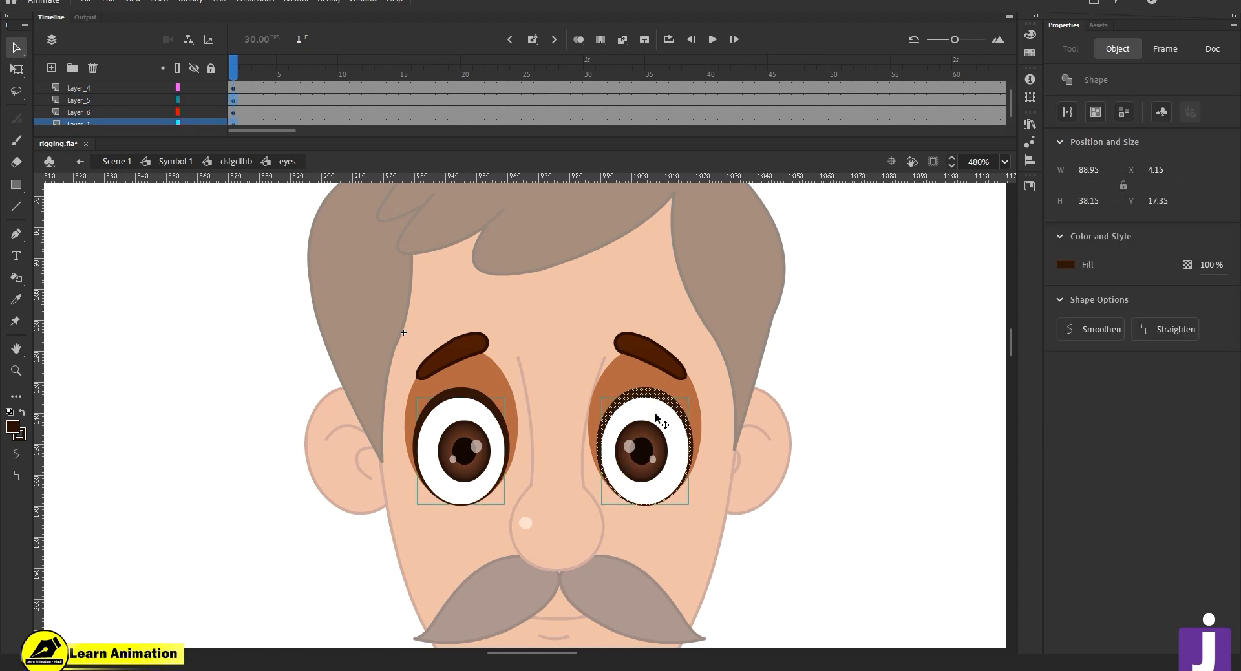
{"action": "left_click", "coordinate": [521, 544]}
{"action": "left_click", "coordinate": [630, 429]}
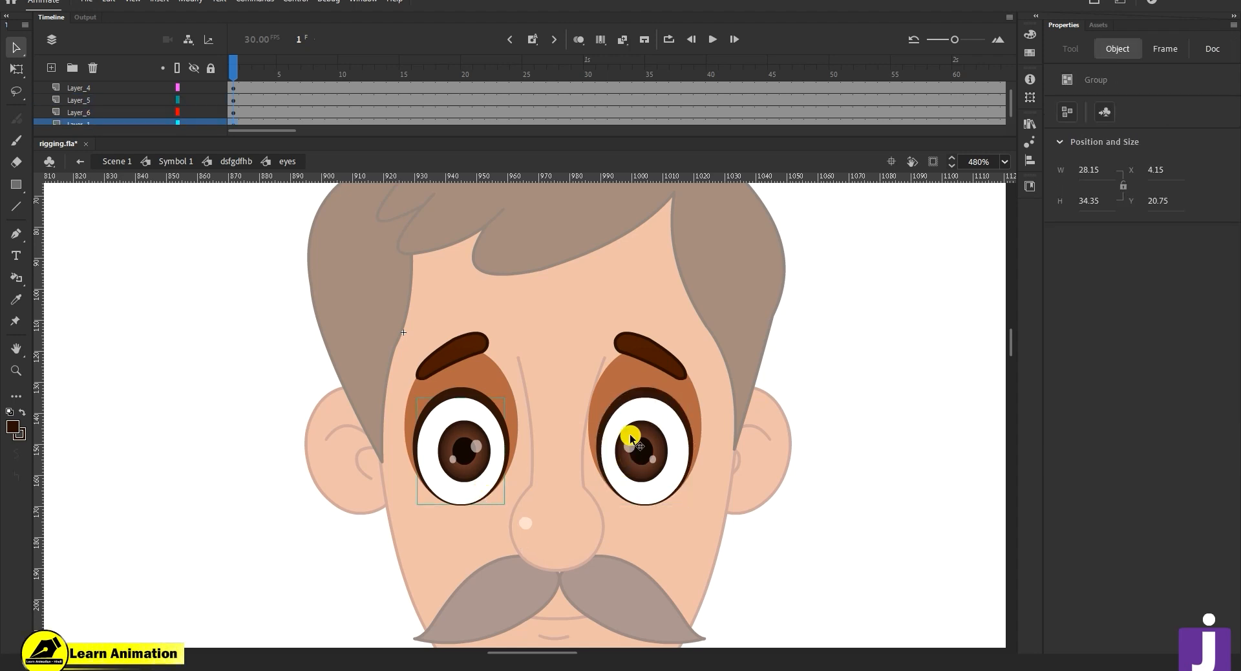
{"action": "key", "text": "Delete"}
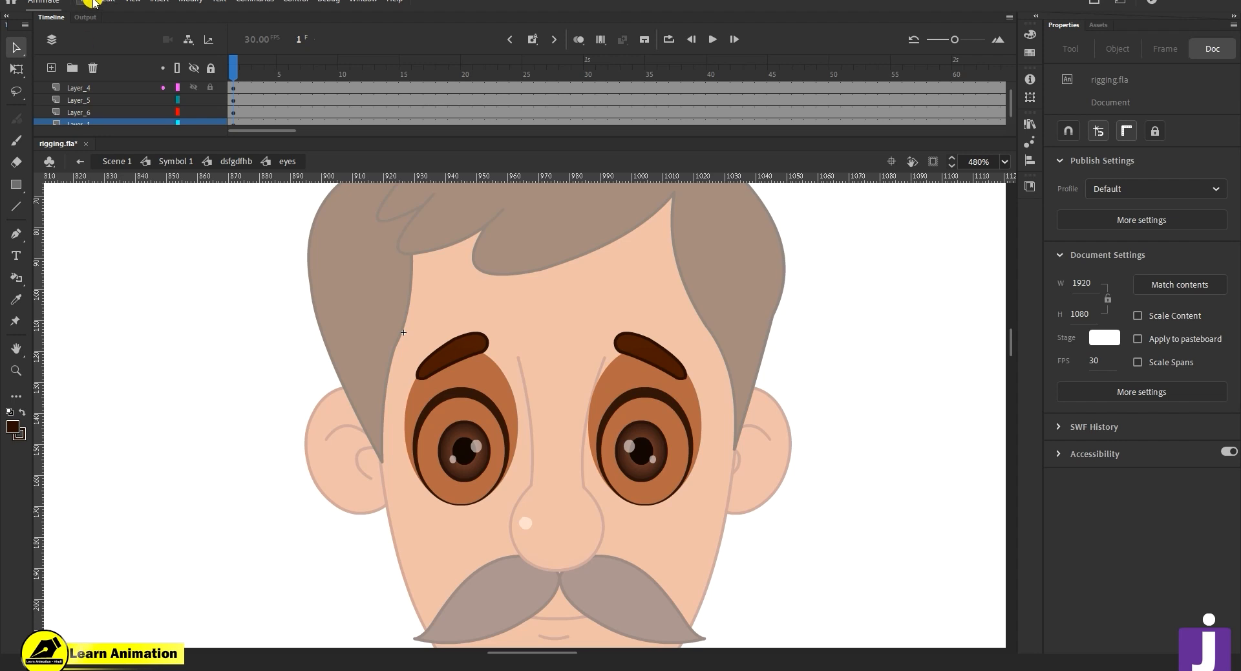
{"action": "scroll", "coordinate": [72, 82], "scroll_direction": "down", "scroll_amount": 1}
{"action": "left_click", "coordinate": [52, 67]}
{"action": "right_click", "coordinate": [172, 282]}
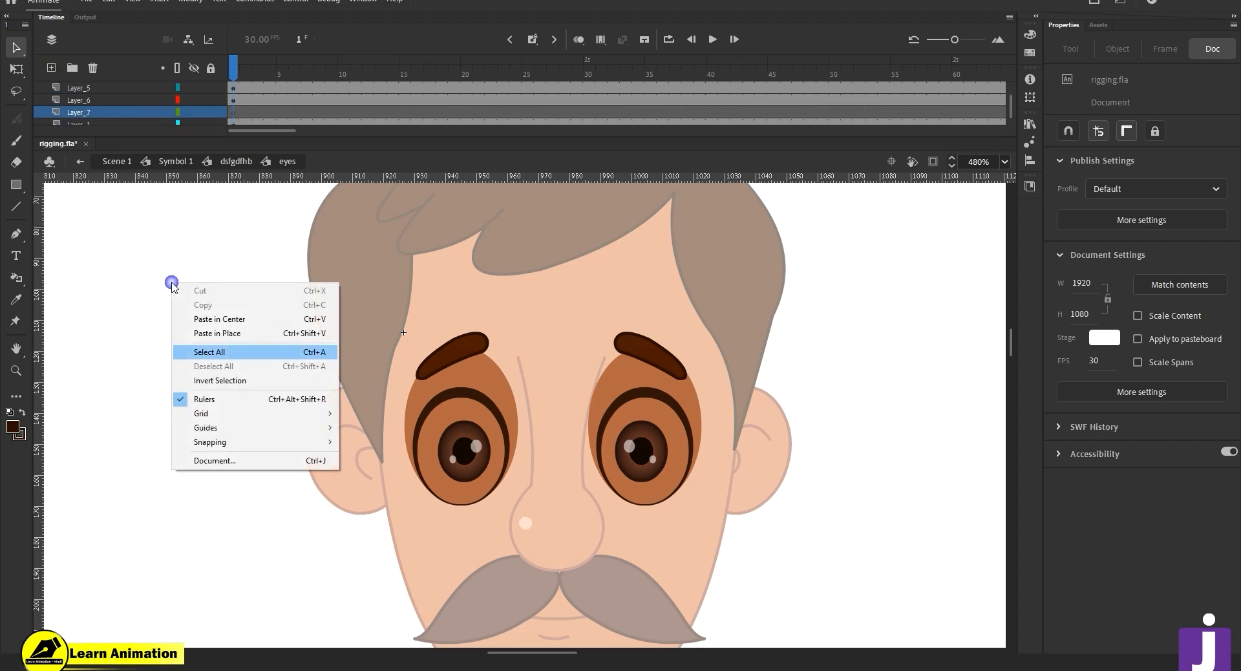
{"action": "left_click", "coordinate": [250, 333]}
{"action": "key", "text": "F8"}
{"action": "left_click", "coordinate": [716, 104]}
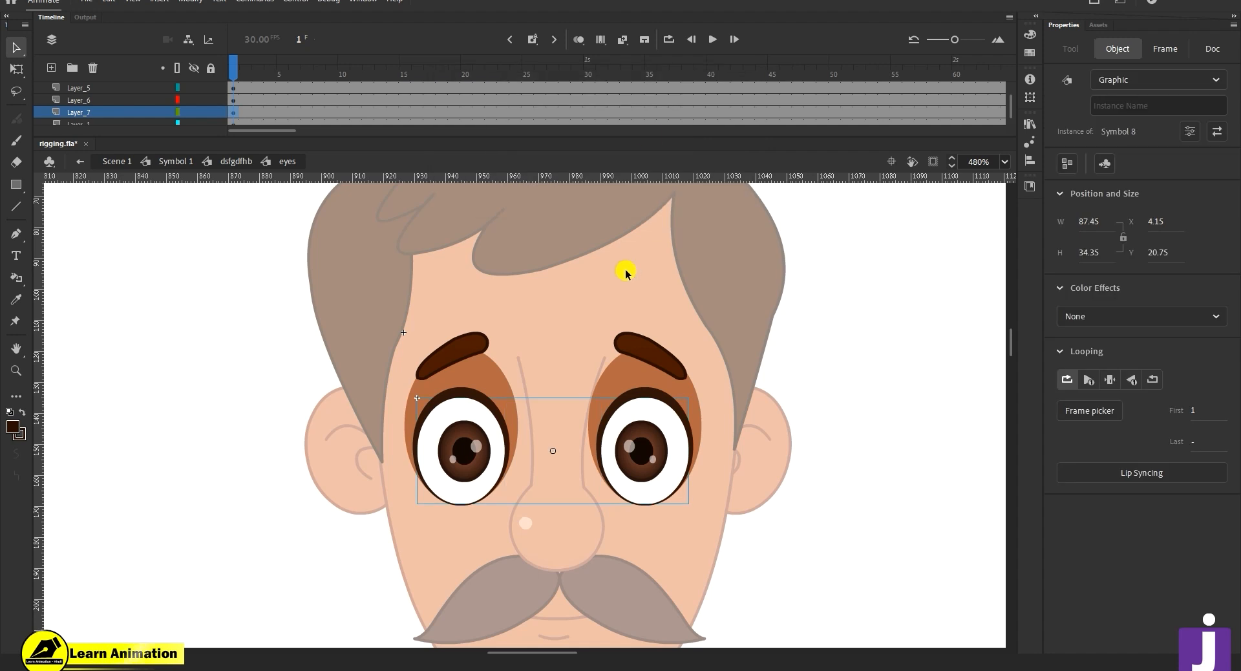
- Try moving the brown shape around the left eye, and undo the move
{"action": "left_click", "coordinate": [515, 395]}
{"action": "left_click_drag", "start_coordinate": [518, 402], "coordinate": [311, 389]}
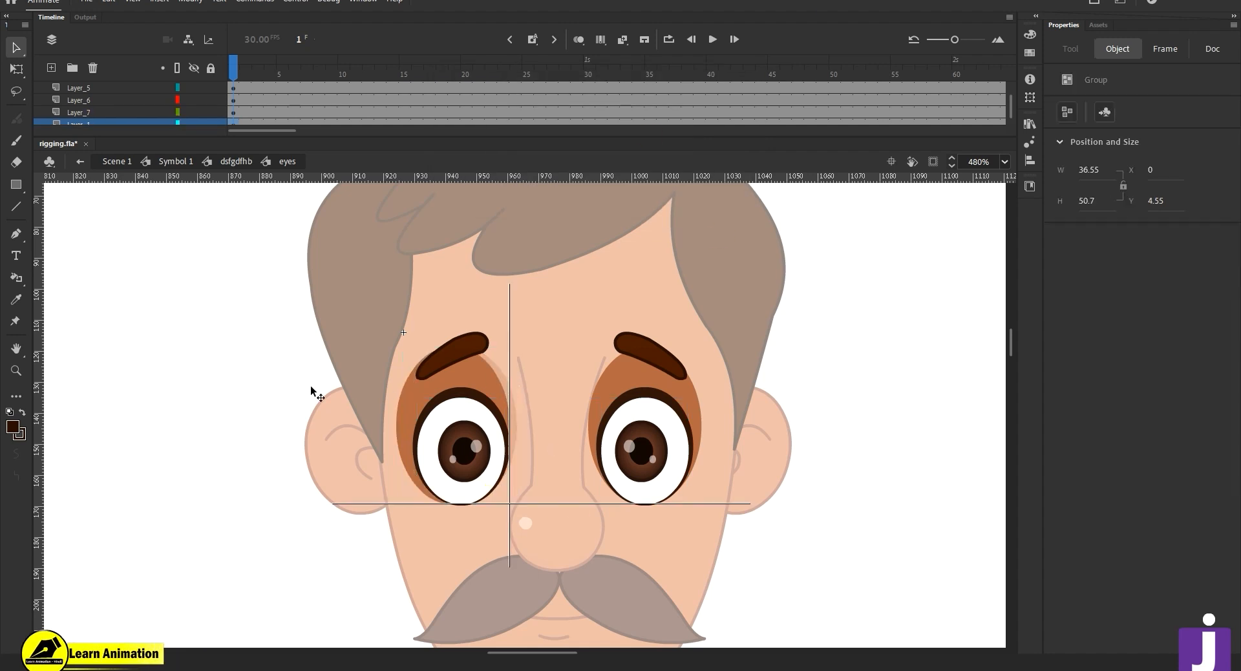
{"action": "key", "text": "ctrl+z"}
- Distribute the two brown shapes around the eyes to separate layers
{"action": "left_click", "coordinate": [636, 374]}
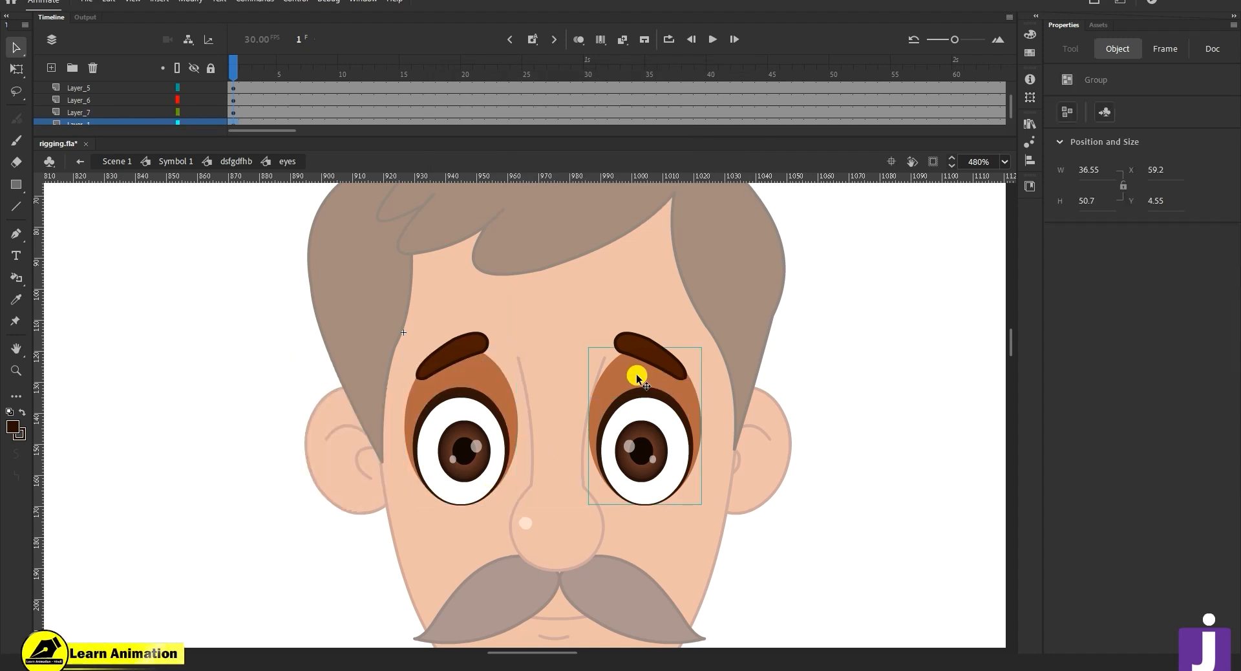
{"action": "left_click", "coordinate": [484, 380]}
{"action": "left_click", "coordinate": [626, 385], "text": "shift"}
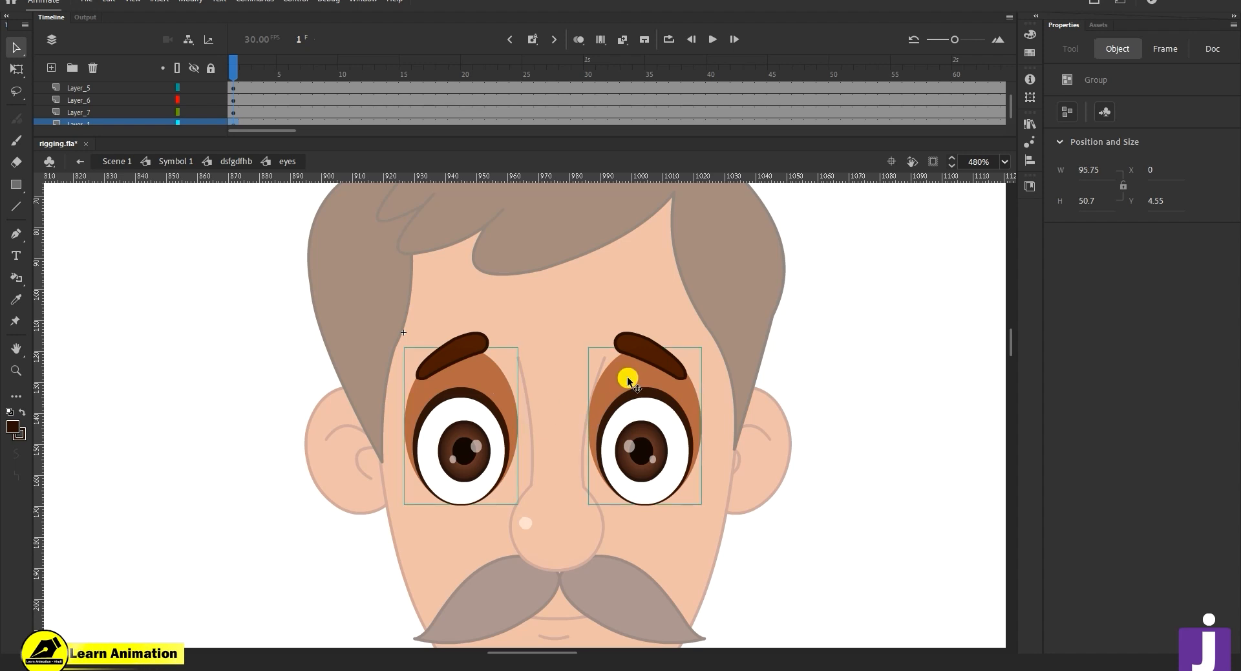
{"action": "scroll", "coordinate": [152, 77], "scroll_direction": "down", "scroll_amount": 1}
{"action": "left_click", "coordinate": [192, 113]}
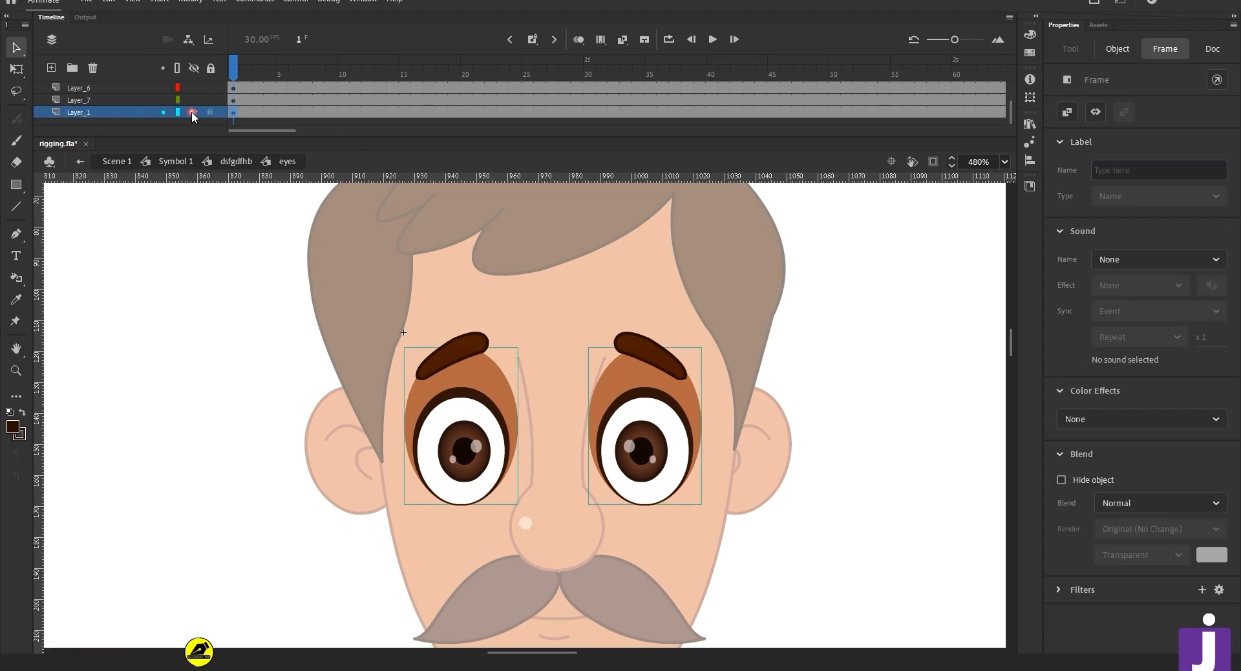
{"action": "right_click", "coordinate": [499, 380]}
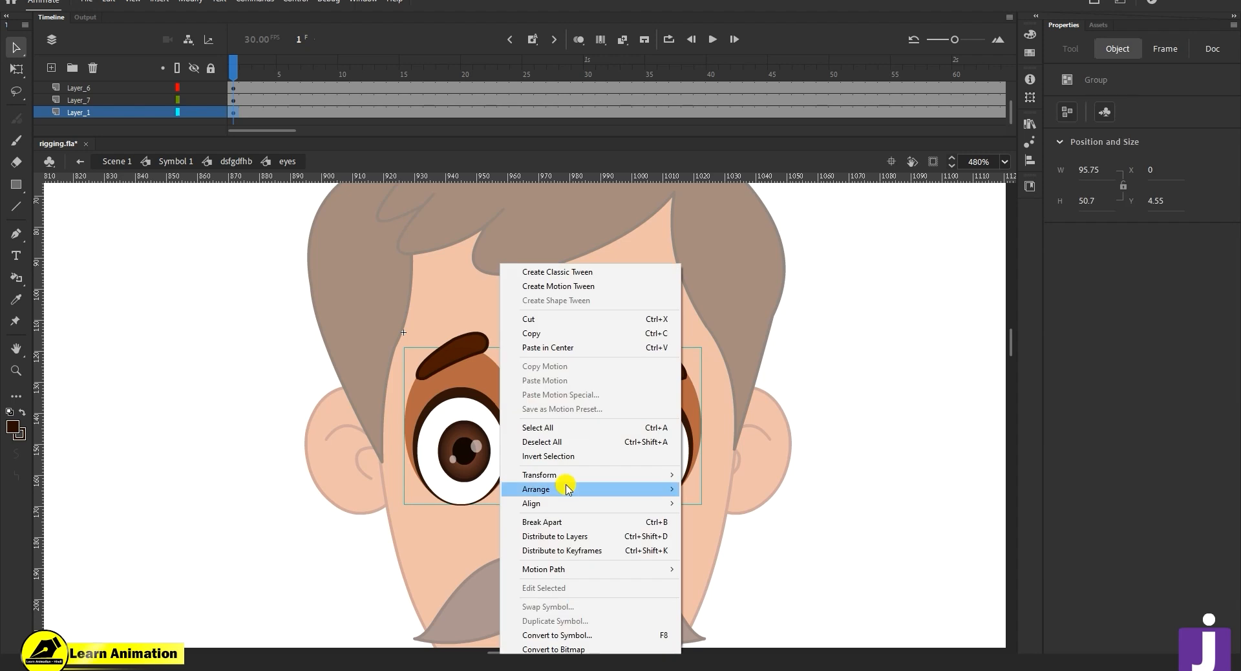
{"action": "left_click", "coordinate": [576, 536]}
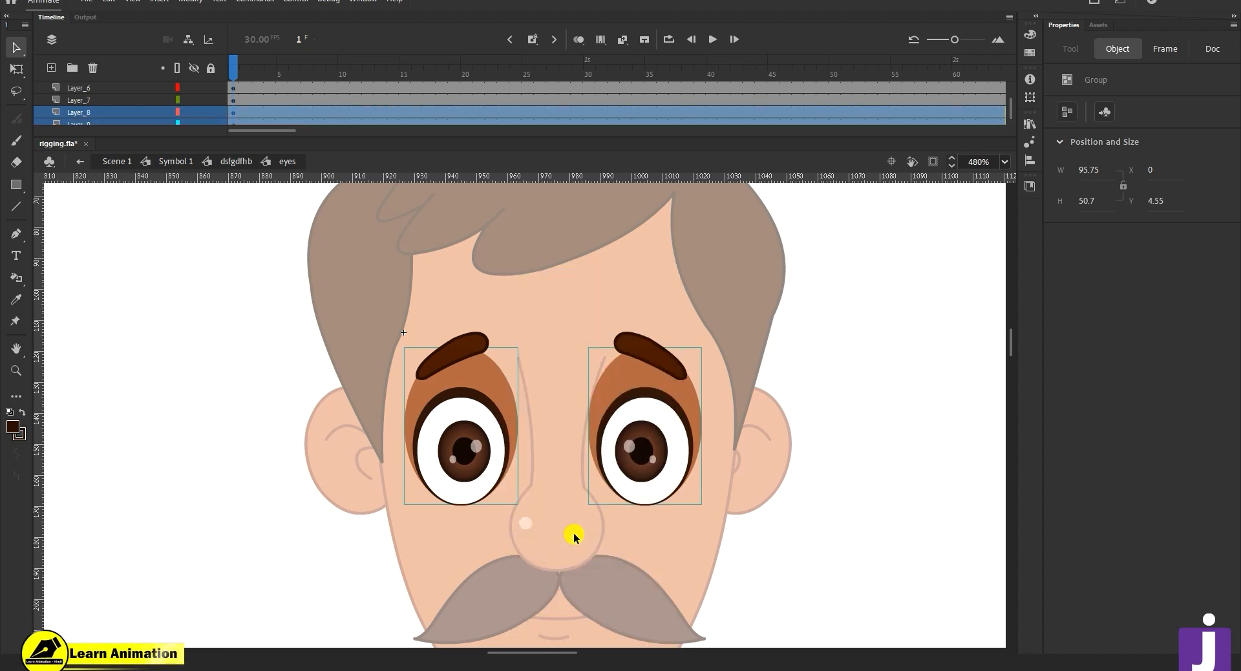
- Convert the brown shape around the left eye into a Graphic symbol and try squashing it downward with Free Transform
{"action": "scroll", "coordinate": [100, 88], "scroll_direction": "down", "scroll_amount": 1}
{"action": "left_click", "coordinate": [210, 436]}
{"action": "left_click", "coordinate": [495, 380]}
{"action": "key", "text": "F8"}
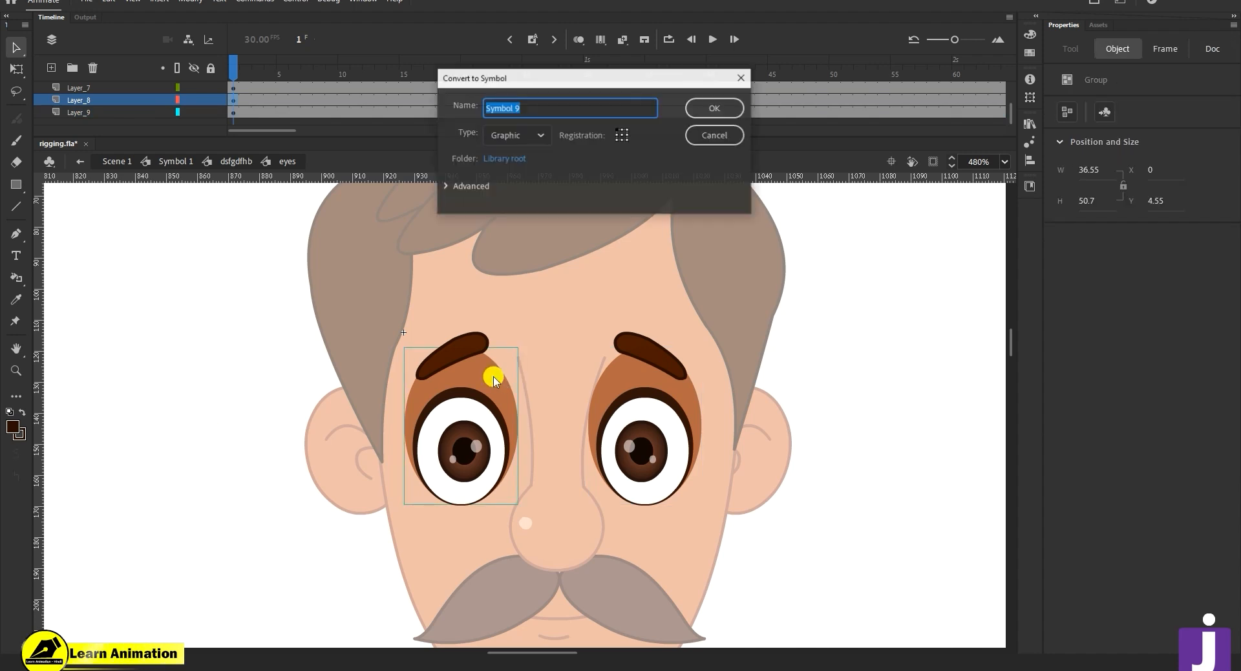
{"action": "key", "text": "Return"}
{"action": "key", "text": "q"}
{"action": "mouse_move", "coordinate": [456, 347]}
{"action": "left_mouse_down"}
{"action": "mouse_move", "coordinate": [466, 372]}
{"action": "mouse_move", "coordinate": [466, 361]}
{"action": "left_mouse_up"}
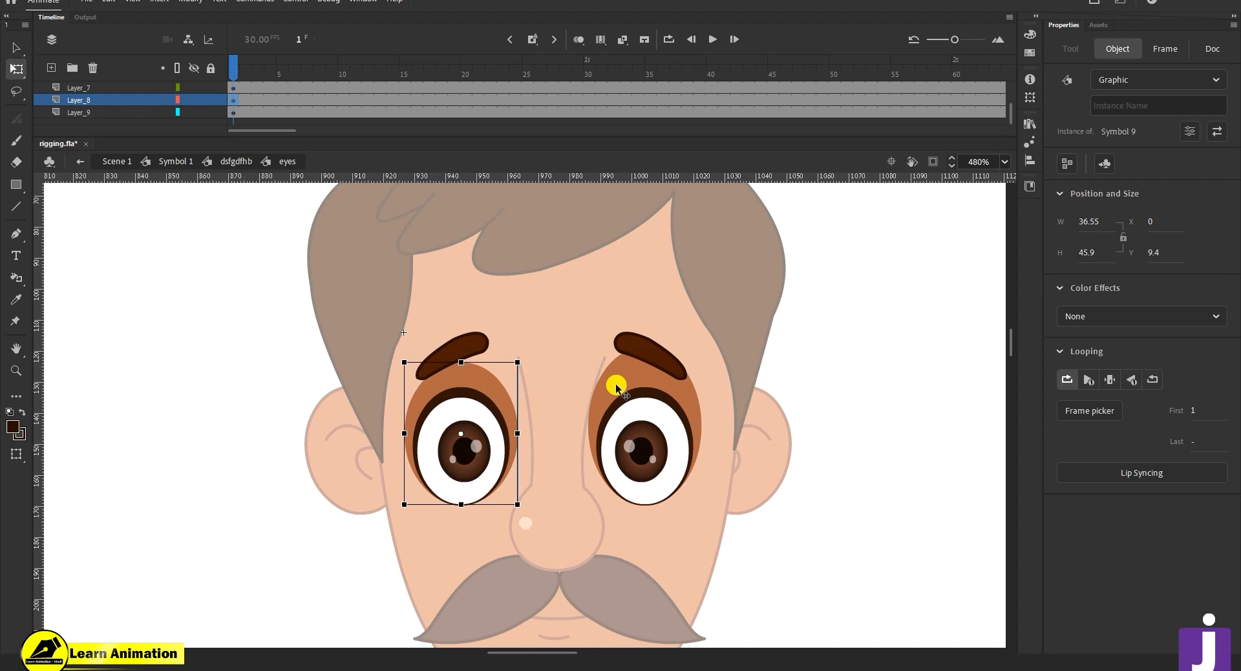
- Convert the brown shape around the right eye into its own Graphic symbol
{"action": "left_click", "coordinate": [618, 378]}
{"action": "key", "text": "F8"}
{"action": "key", "text": "Return"}
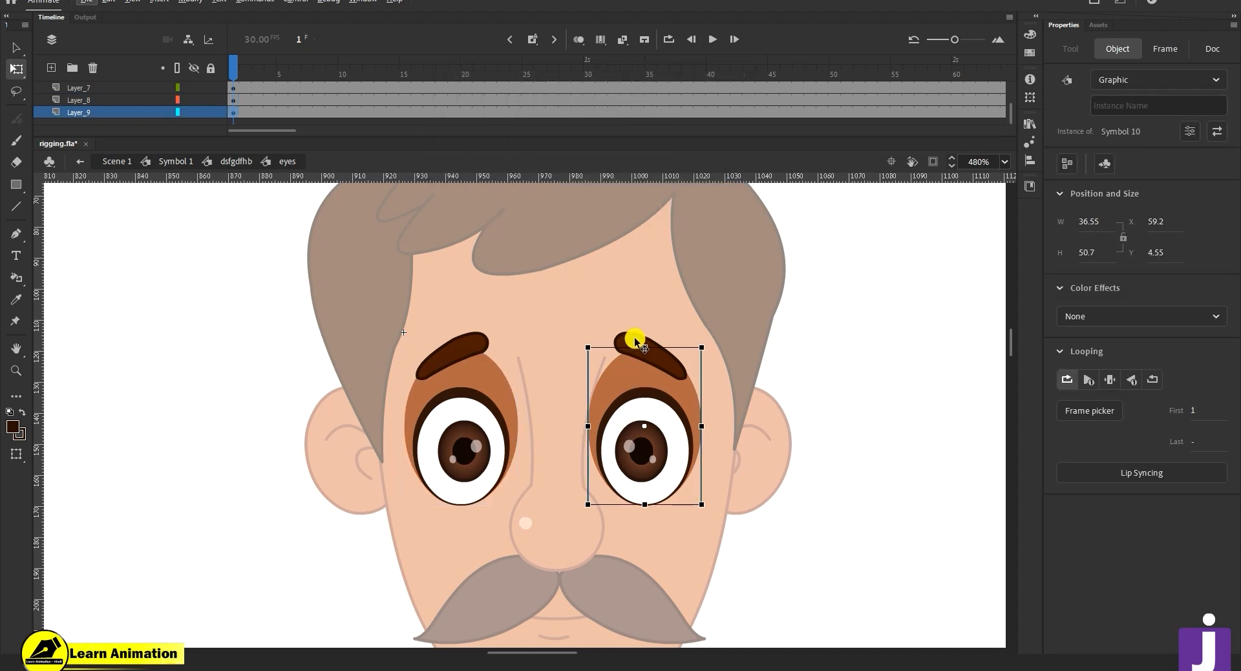
- Try squashing the brown shape around the right eye from its upper edge, and undo the change
{"action": "left_click", "coordinate": [633, 343]}
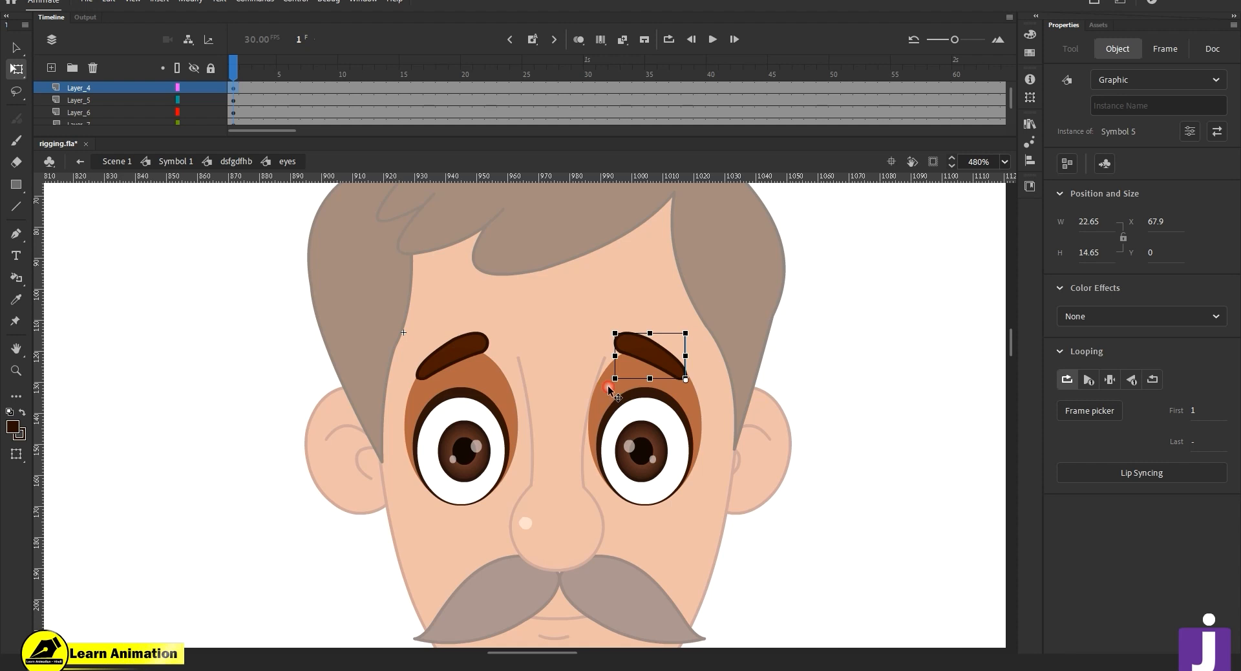
{"action": "left_click", "coordinate": [636, 364]}
{"action": "left_click_drag", "start_coordinate": [644, 348], "coordinate": [645, 357]}
{"action": "key", "text": "ctrl+z"}
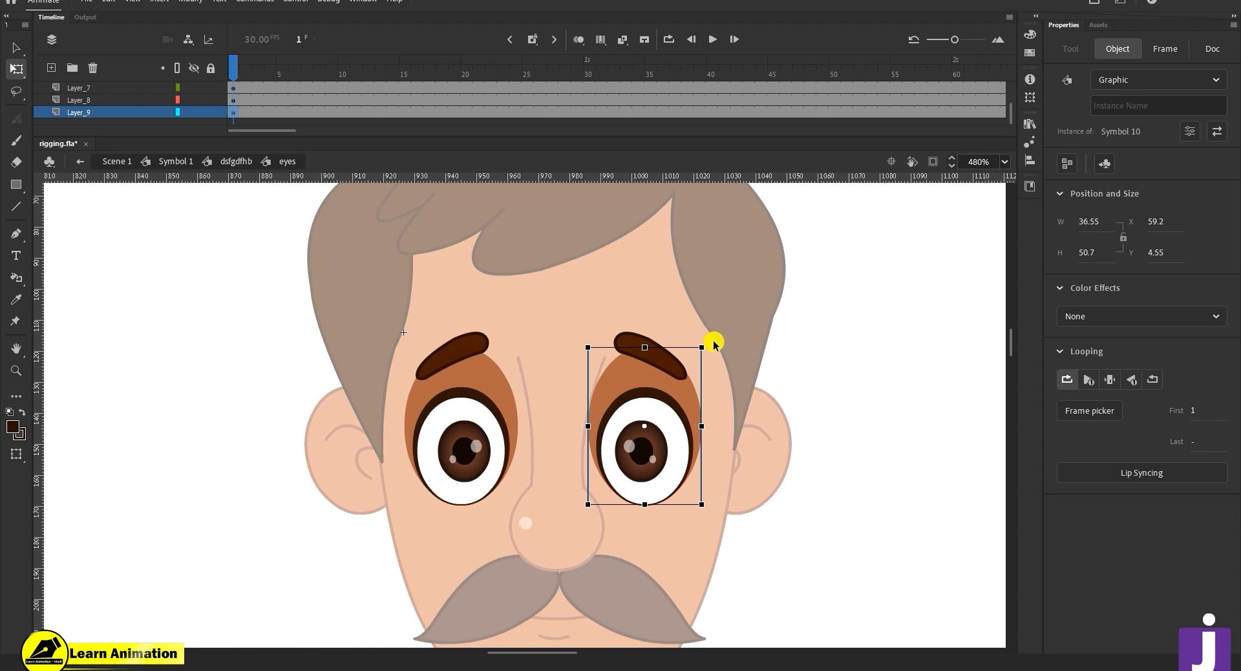
- Select all the eye and eyebrow parts and enlarge the timeline to show every layer of the eyes symbol
{"action": "left_click_drag", "start_coordinate": [330, 305], "coordinate": [720, 569]}
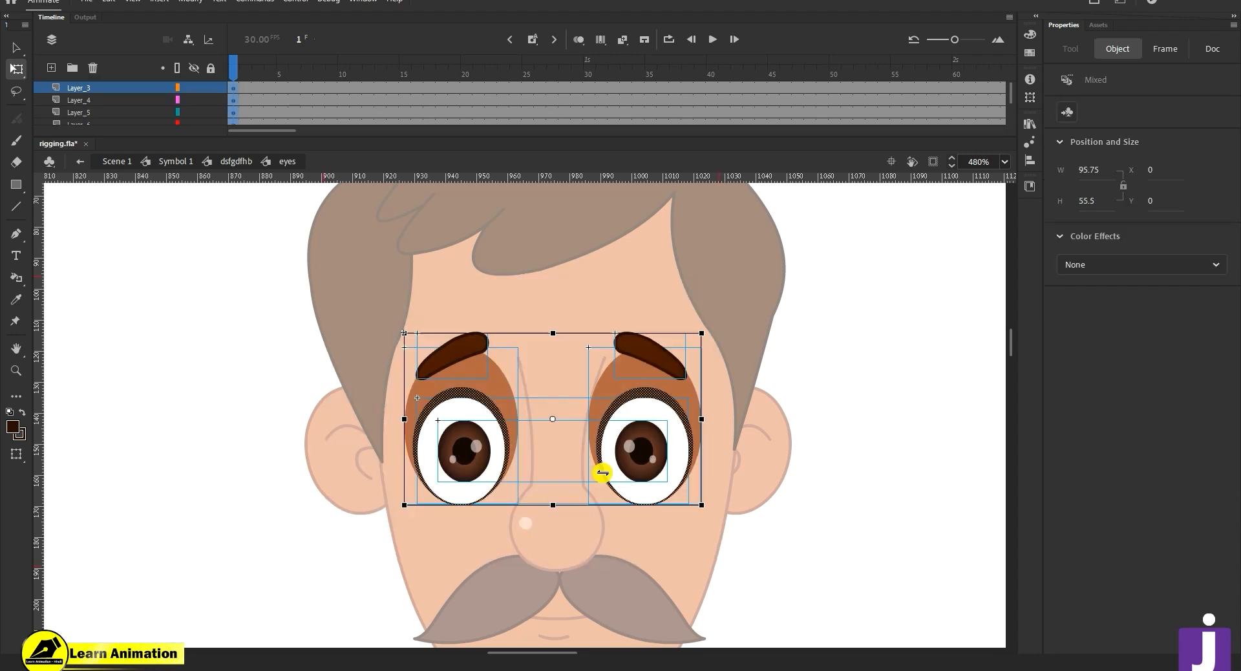
{"action": "key", "text": "z"}
{"action": "left_click", "coordinate": [599, 471]}
{"action": "left_click_drag", "start_coordinate": [503, 470], "coordinate": [559, 497]}
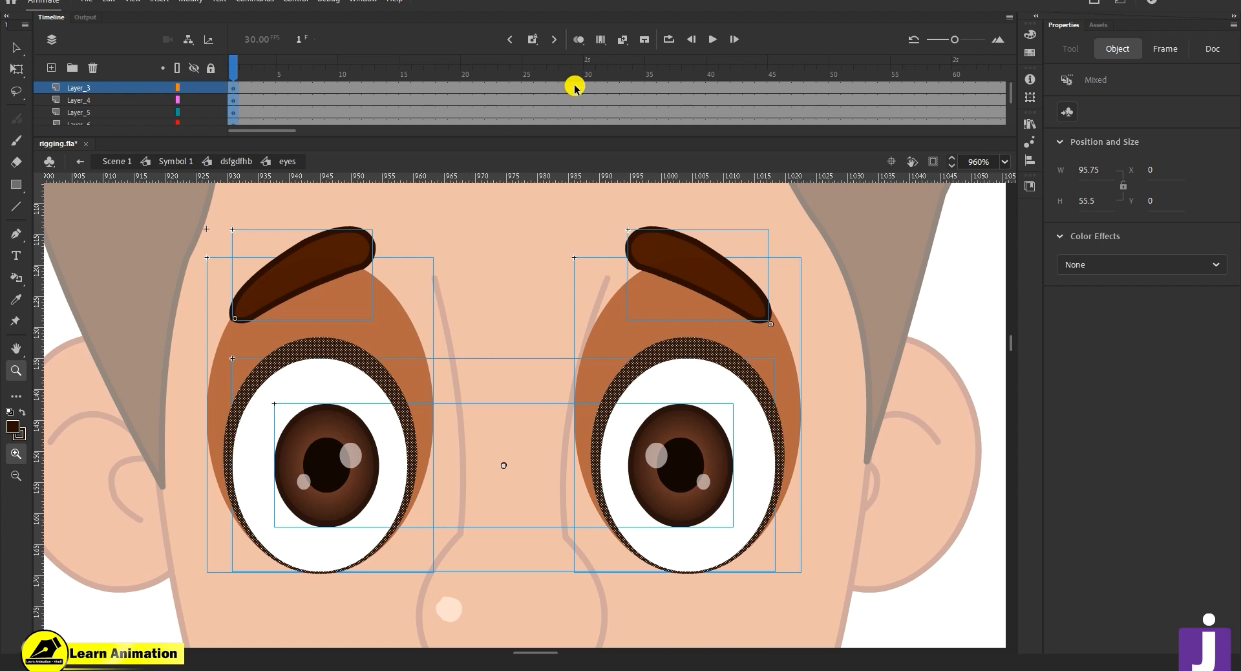
{"action": "left_click_drag", "start_coordinate": [604, 136], "coordinate": [601, 185]}
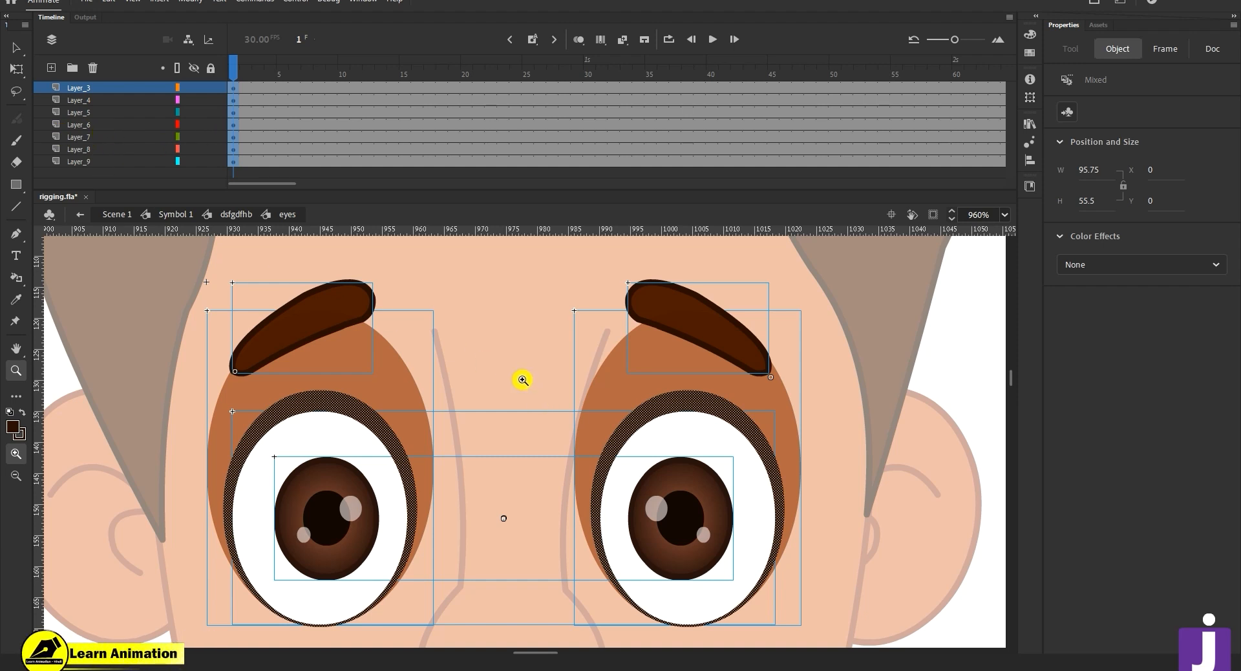
- Try drawing a small dark brown oval between the eyebrows on a new uppermost layer, and delete that layer
{"action": "key", "text": "b"}
{"action": "left_click", "coordinate": [113, 88]}
{"action": "left_click", "coordinate": [53, 68]}
{"action": "key", "text": "z"}
{"action": "key", "text": "ctrl+minus"}
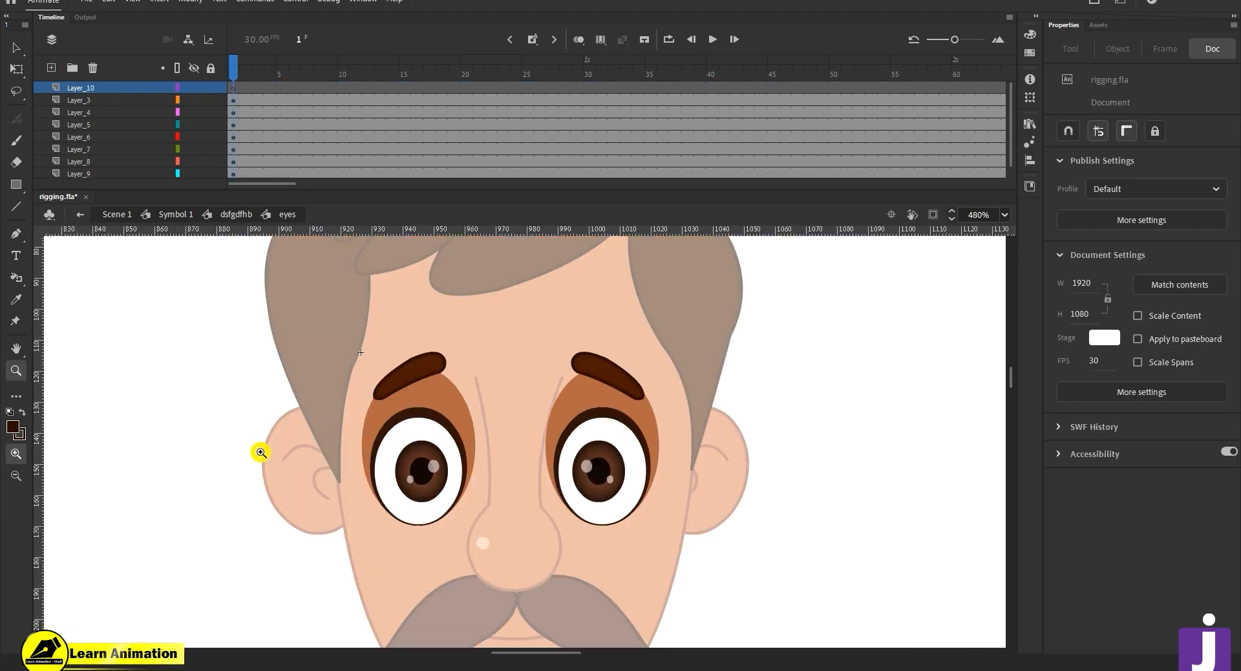
{"action": "key", "text": "o"}
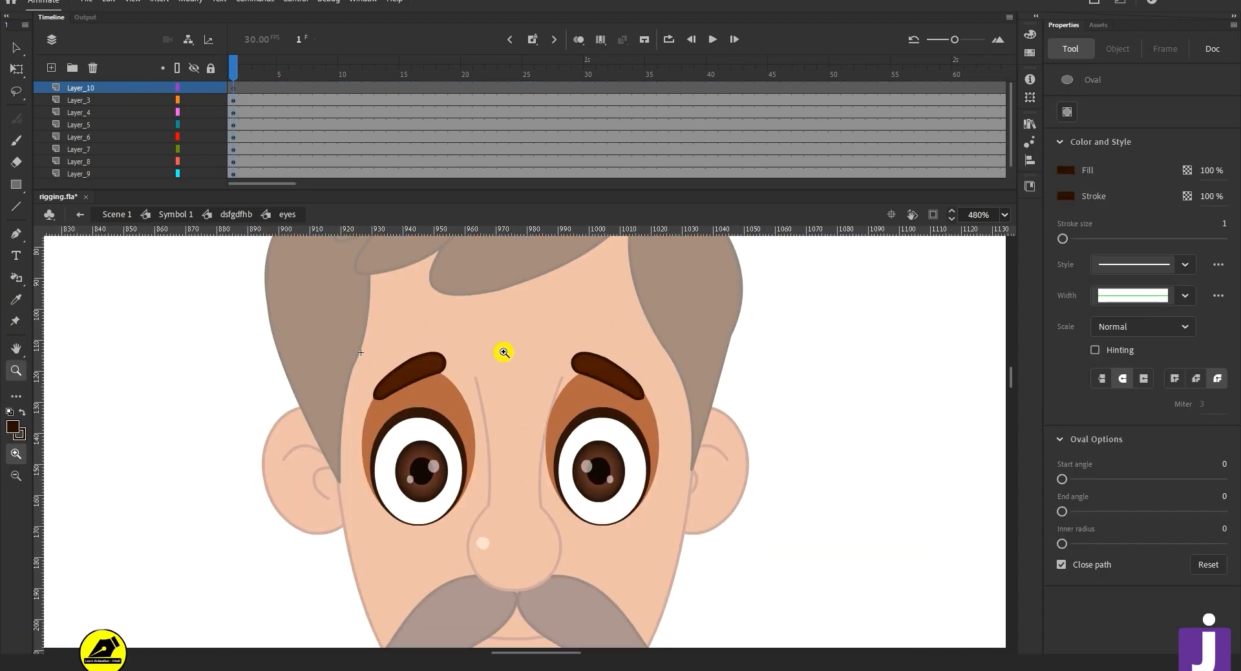
{"action": "left_click_drag", "start_coordinate": [514, 367], "coordinate": [515, 368]}
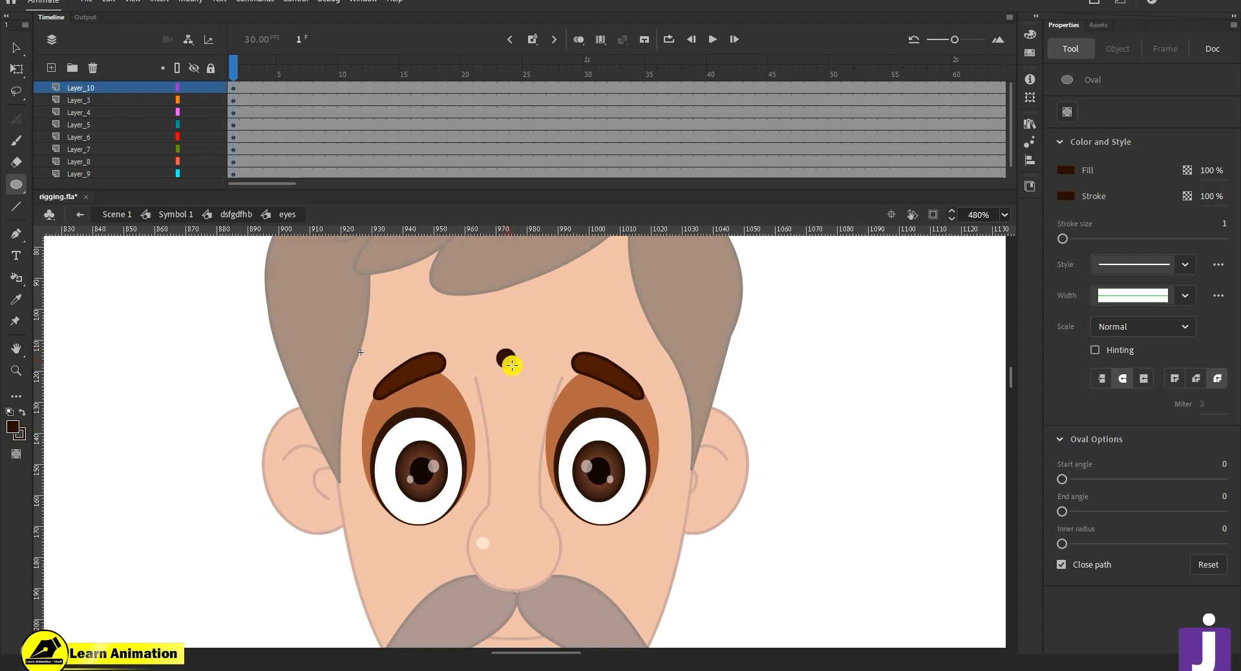
{"action": "left_click", "coordinate": [125, 88]}
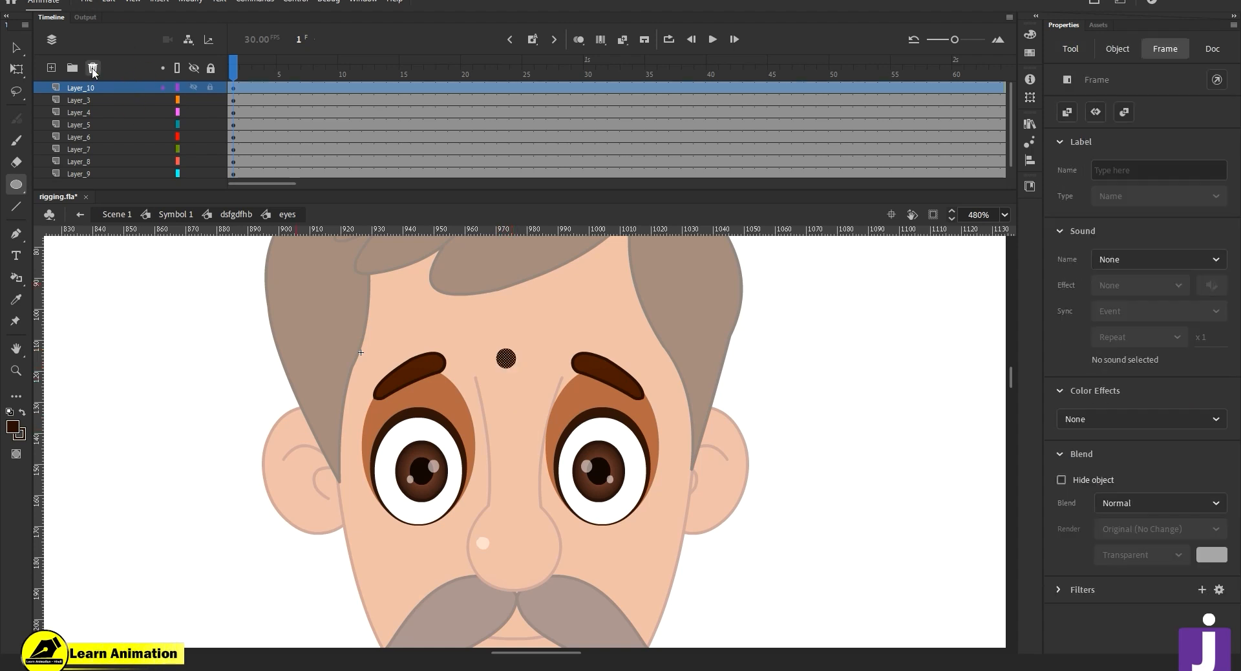
{"action": "left_click", "coordinate": [93, 68]}
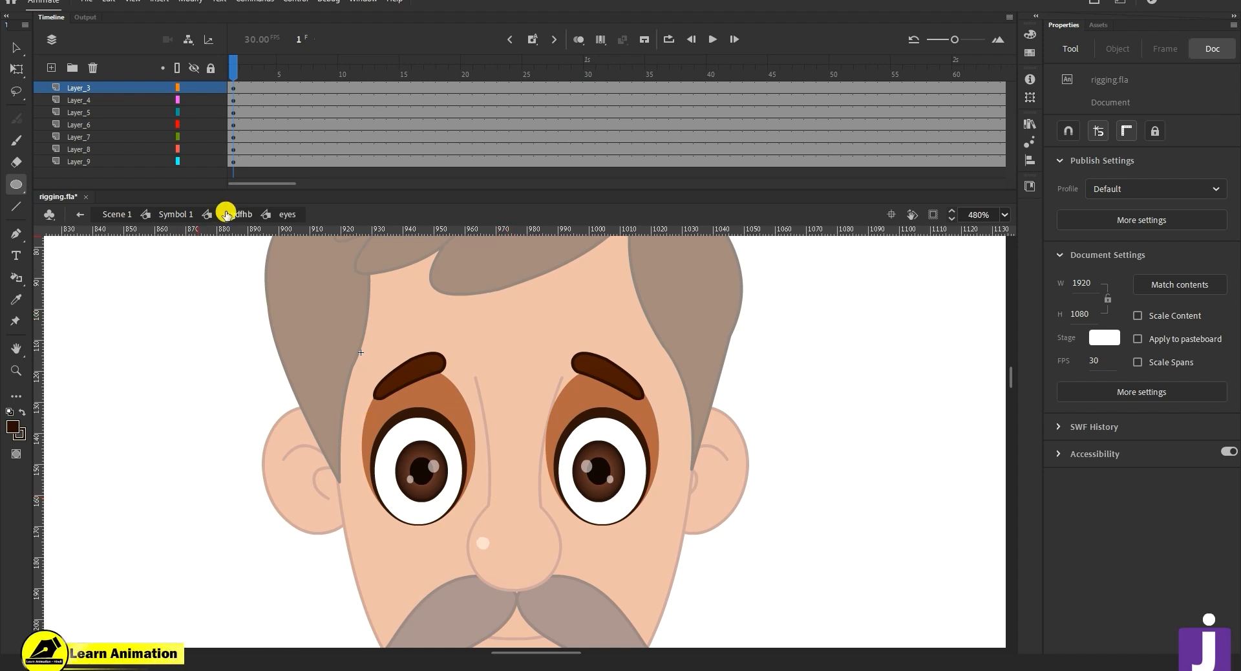
- Select all the eye and eyebrow parts and return from the eyes symbol to its parent head symbol
{"action": "key", "text": "v"}
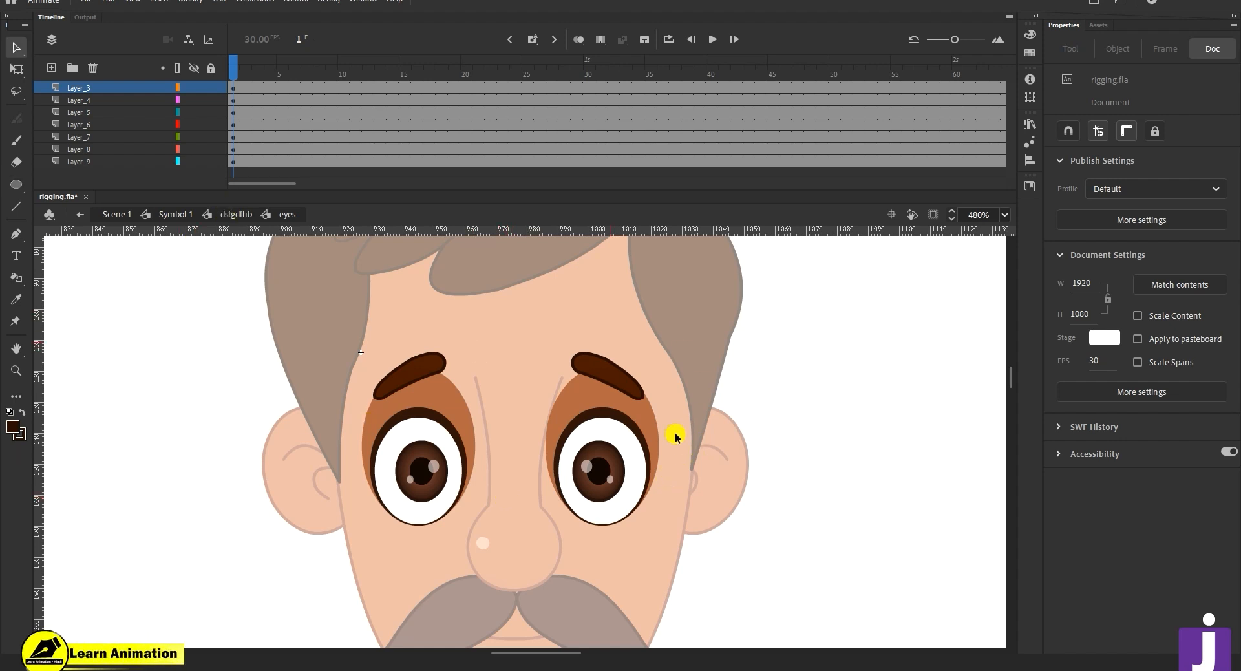
{"action": "left_click_drag", "start_coordinate": [720, 318], "coordinate": [336, 575]}
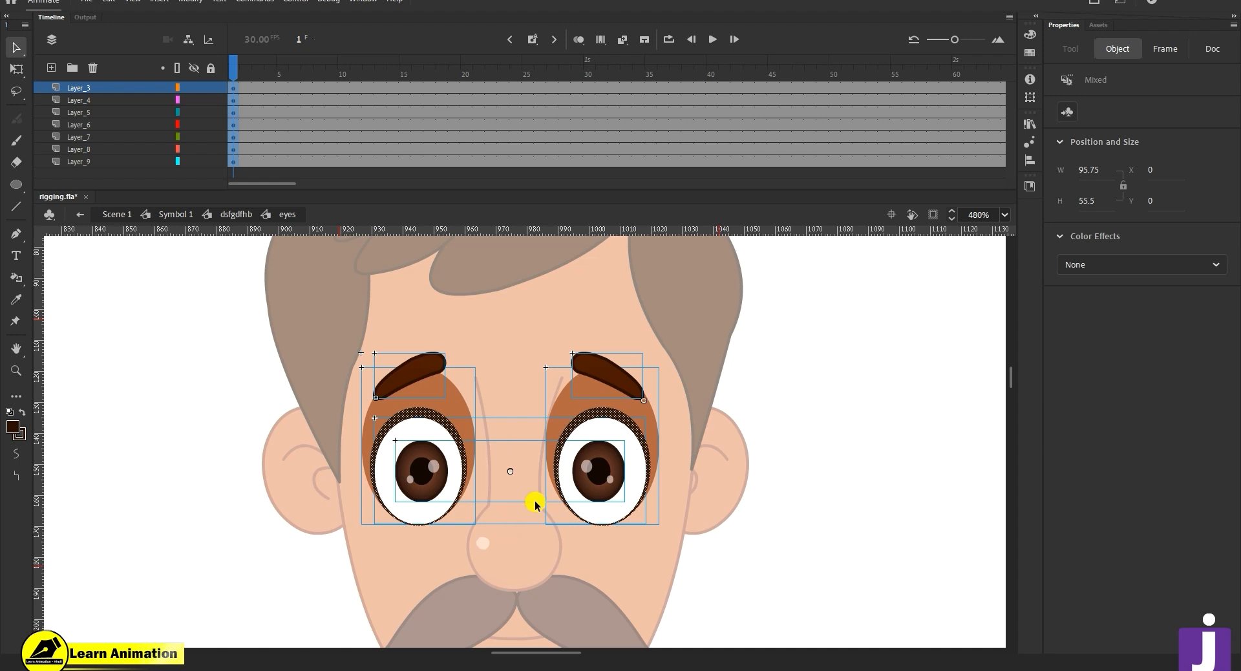
{"action": "left_click", "coordinate": [226, 214]}
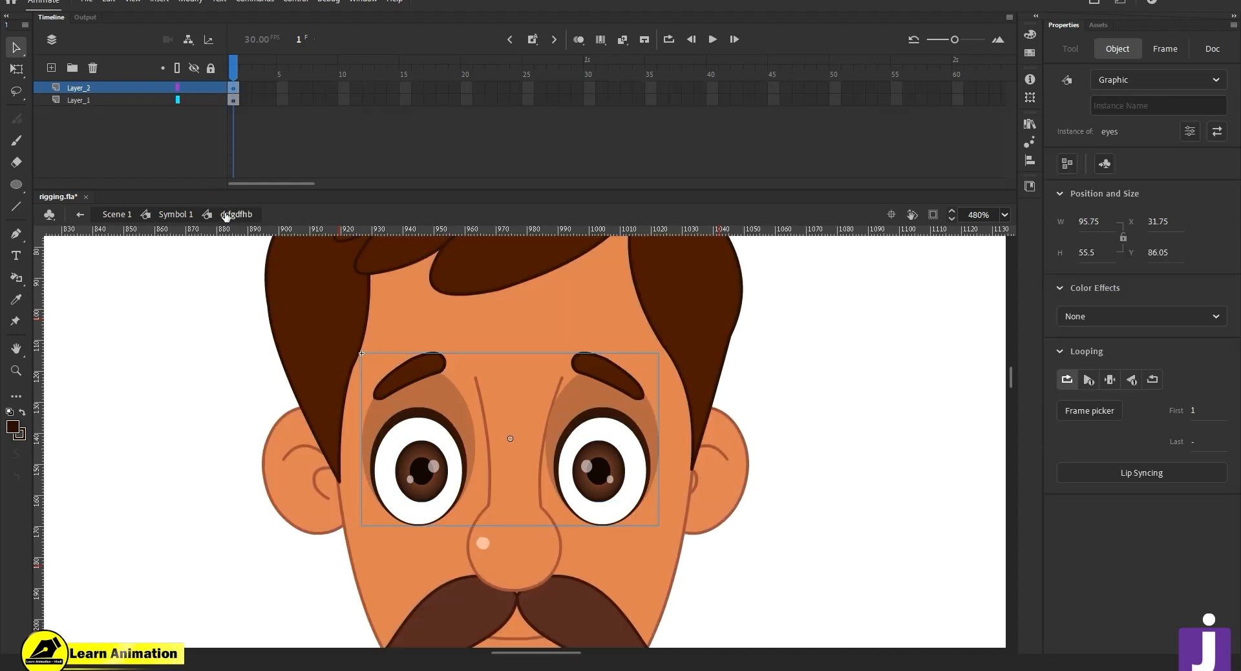
- Insert frames to extend both layers of the head symbol along the timeline, and return the playhead to frame 1
{"action": "key", "text": "z"}
{"action": "left_click", "coordinate": [530, 480], "text": "alt"}
{"action": "left_click_drag", "start_coordinate": [417, 88], "coordinate": [812, 144]}
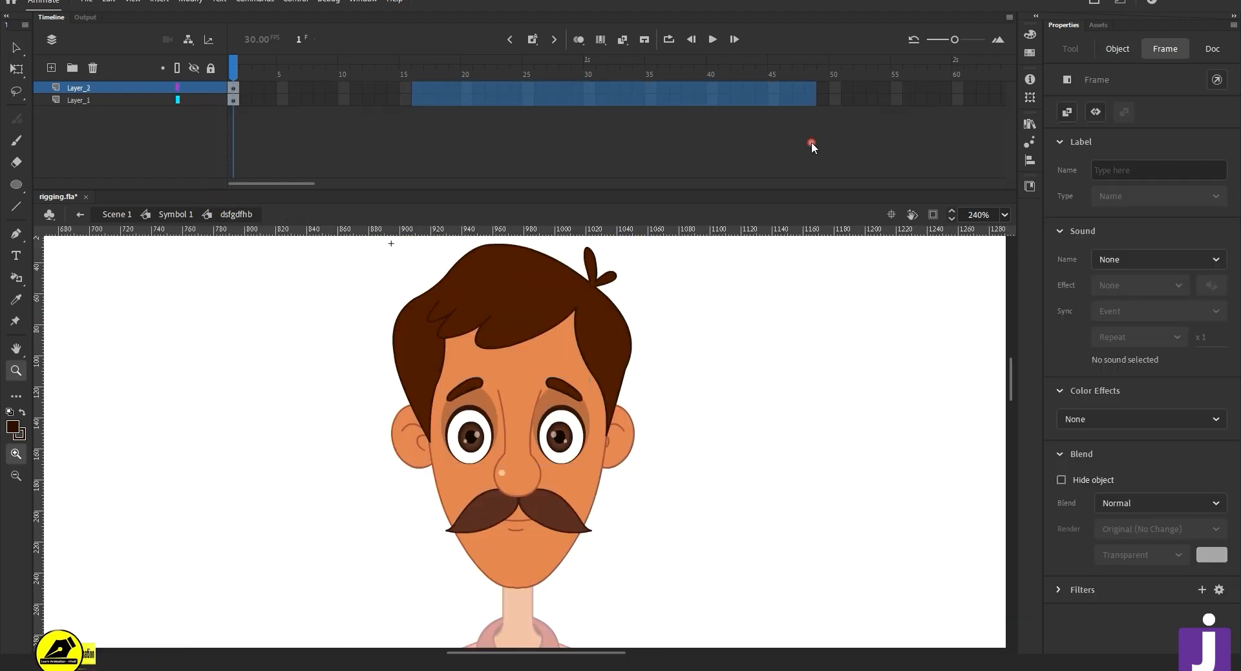
{"action": "key", "text": "F5"}
{"action": "left_click_drag", "start_coordinate": [811, 68], "coordinate": [233, 69]}
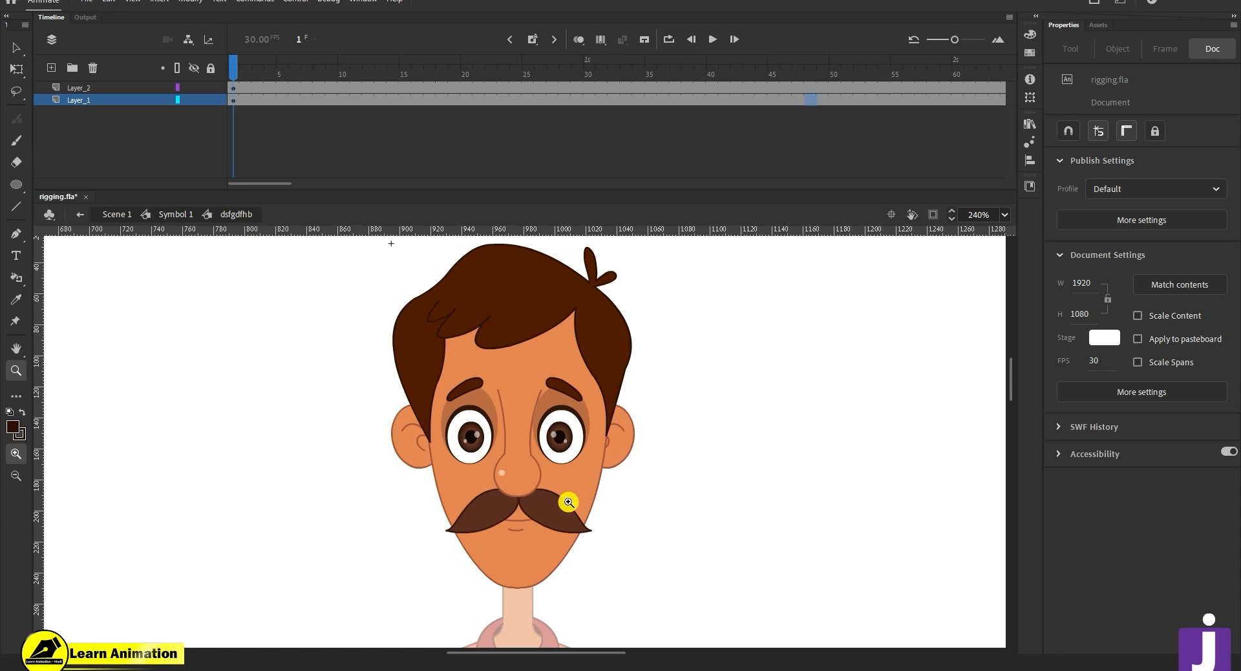
{"action": "left_click", "coordinate": [560, 438], "text": "ctrl"}
{"action": "left_click", "coordinate": [562, 434]}
{"action": "key", "text": "v"}
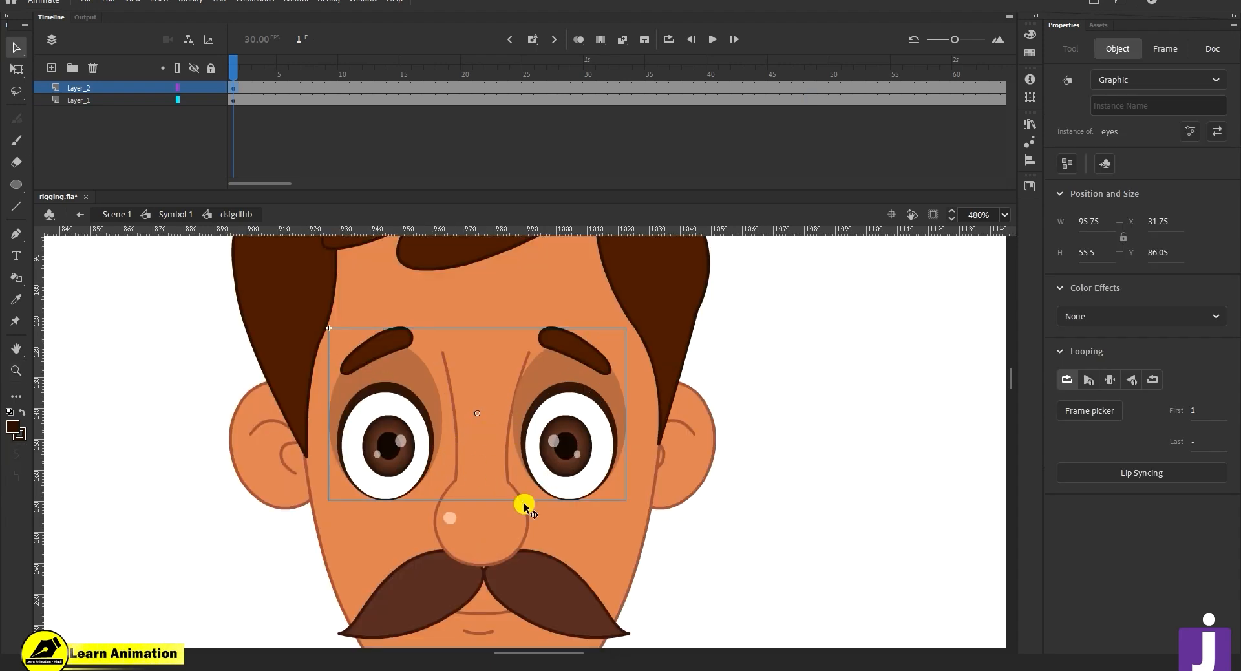
{"action": "key", "text": "z"}
{"action": "left_click", "coordinate": [491, 486], "text": "alt"}
{"action": "left_click_drag", "start_coordinate": [439, 501], "coordinate": [432, 504]}
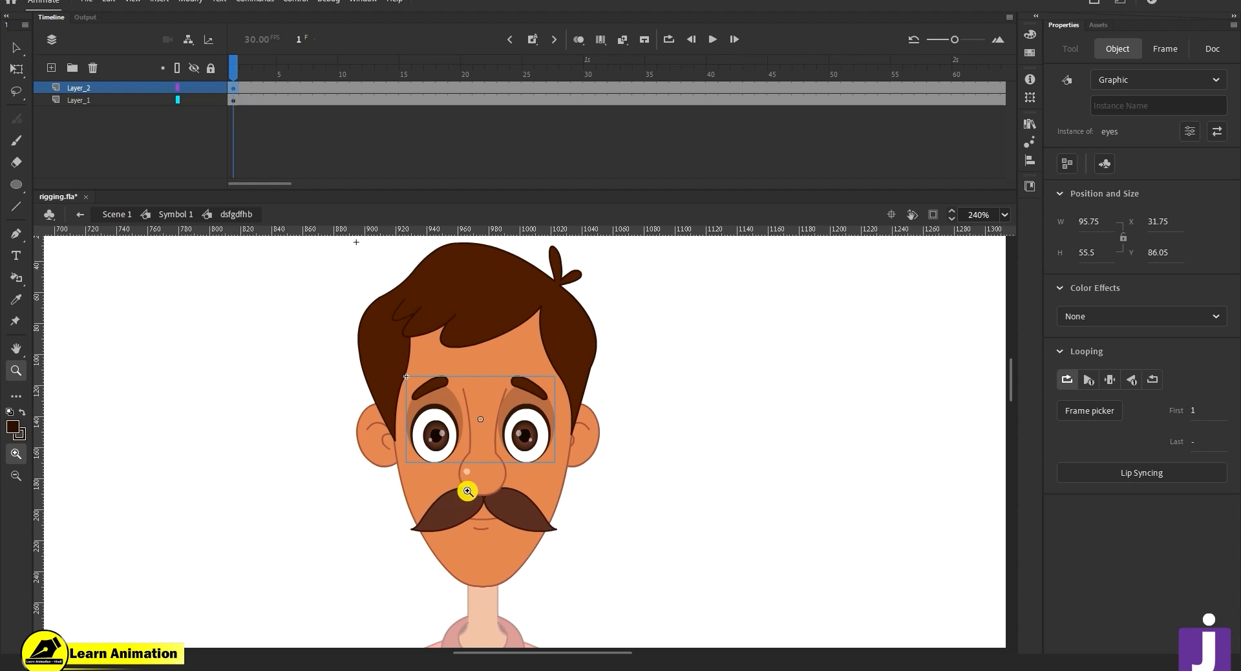
- Move the nose in place onto a new layer between the eyes and the face, and convert it into a Graphic symbol
{"action": "key", "text": "v"}
{"action": "left_click", "coordinate": [476, 482]}
{"action": "key", "text": "ctrl+x"}
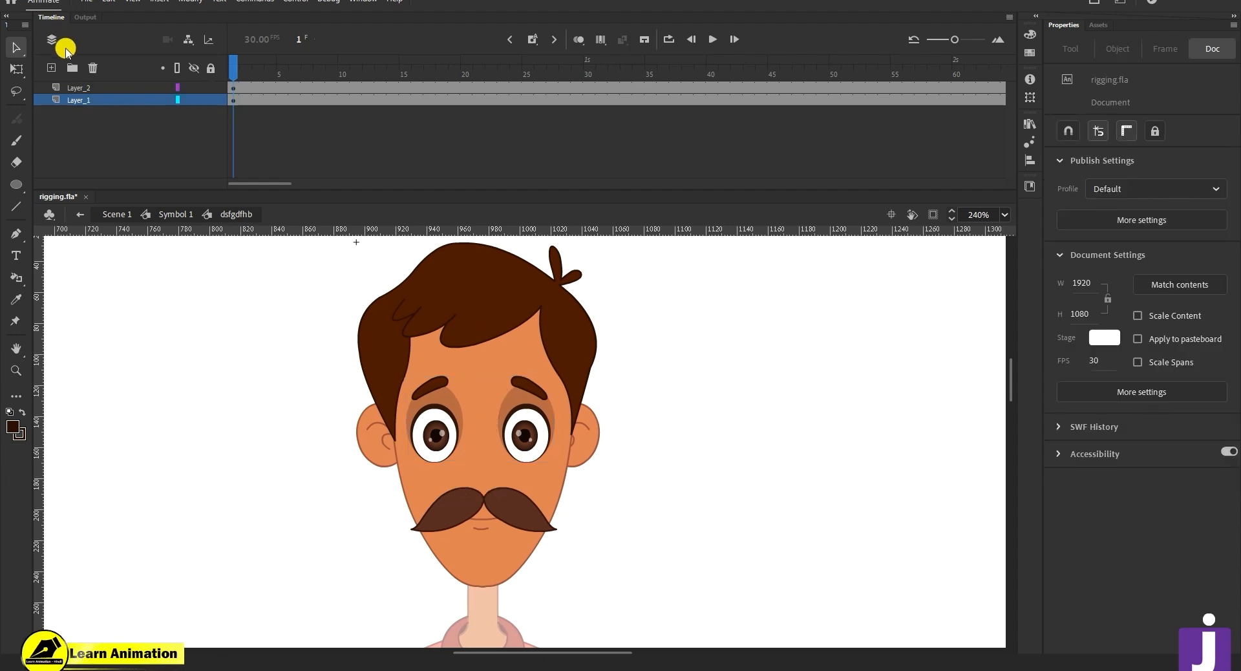
{"action": "left_click", "coordinate": [51, 67]}
{"action": "right_click", "coordinate": [152, 318]}
{"action": "left_click", "coordinate": [190, 371]}
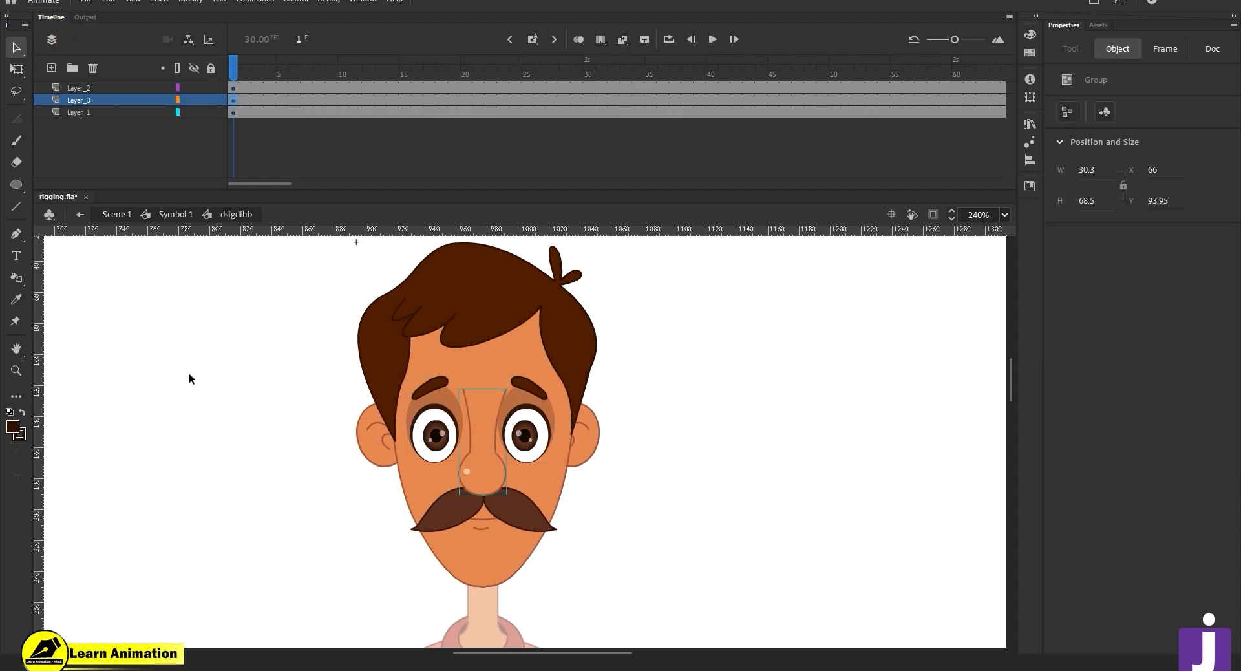
{"action": "key", "text": "F8"}
{"action": "key", "text": "Return"}
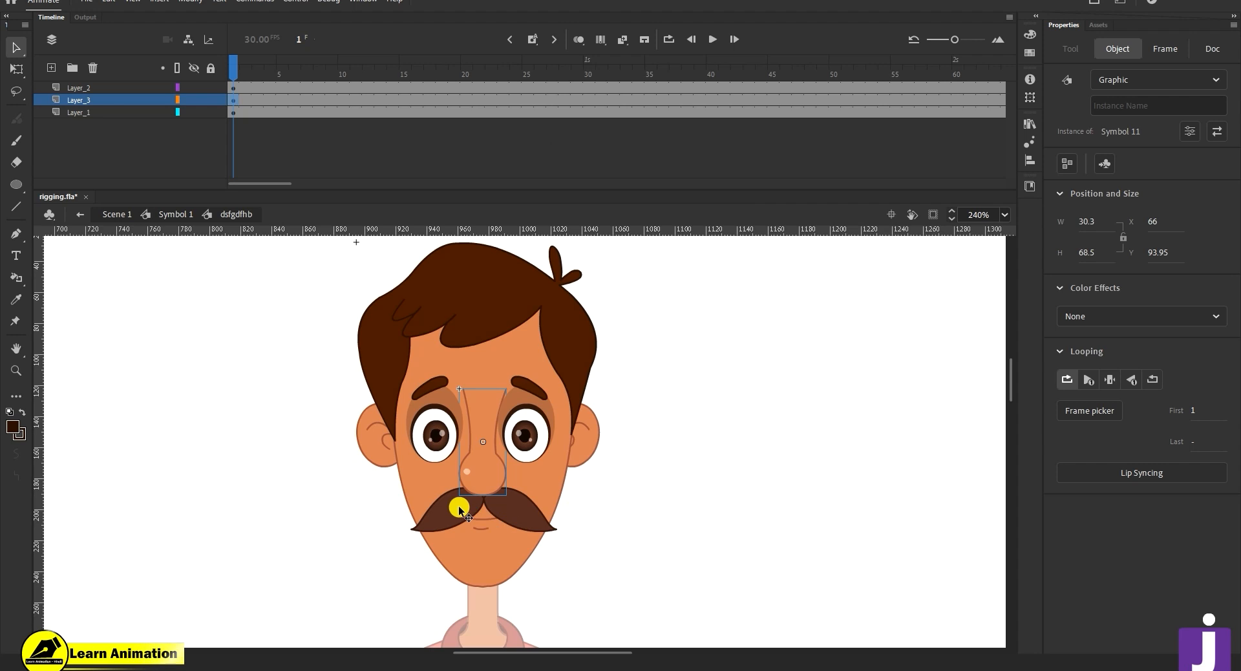
- Try moving both moustache halves together with the mouth off the face, and undo the move
{"action": "left_click", "coordinate": [459, 508]}
{"action": "left_click", "coordinate": [526, 520], "text": "shift"}
{"action": "key", "text": "z"}
{"action": "left_click", "coordinate": [473, 469]}
{"action": "left_click_drag", "start_coordinate": [470, 443], "coordinate": [436, 372]}
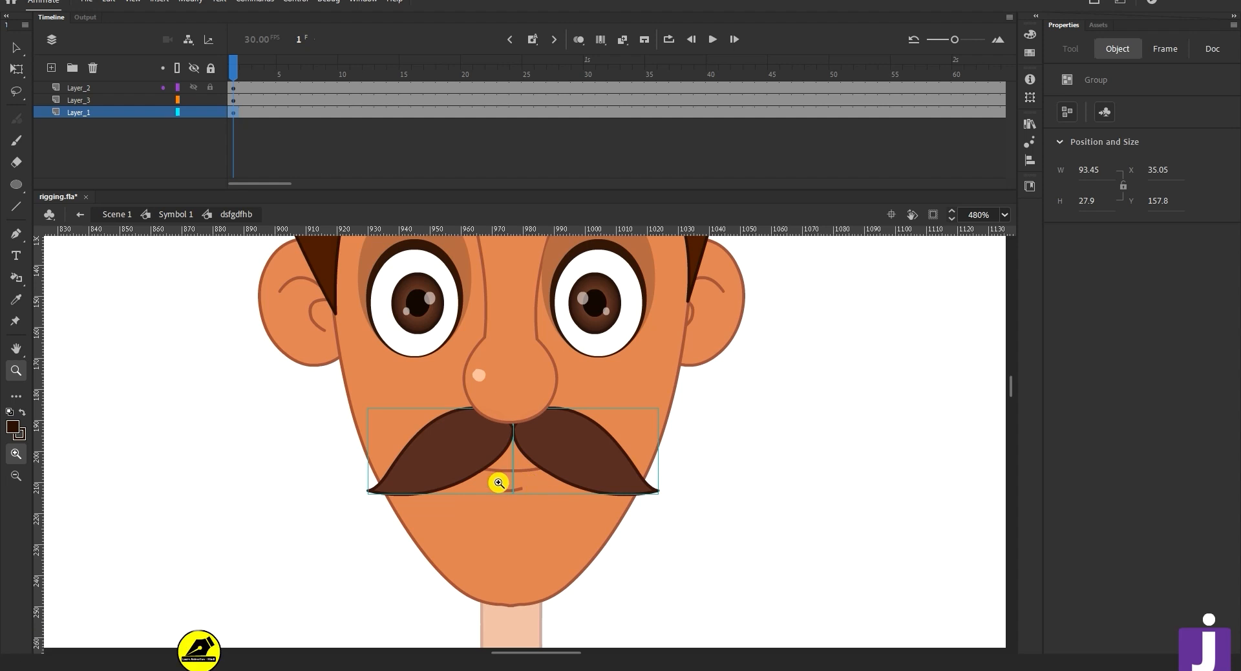
{"action": "key", "text": "v"}
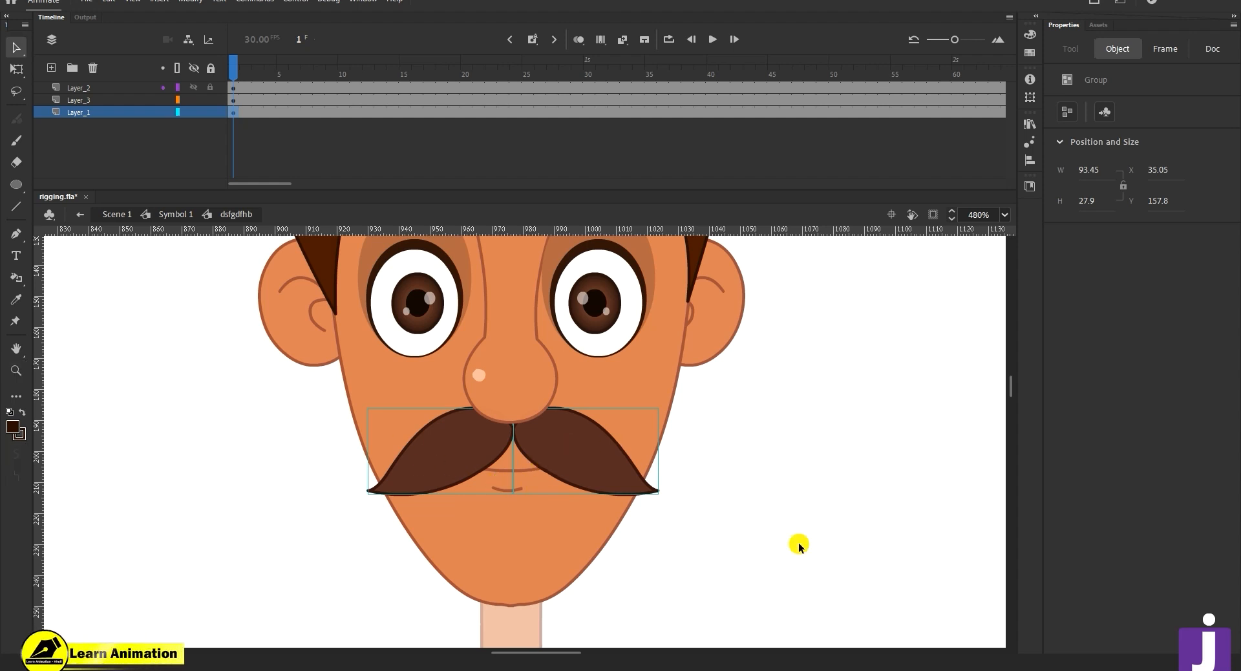
{"action": "left_click", "coordinate": [794, 537]}
{"action": "left_click", "coordinate": [452, 459]}
{"action": "left_click_drag", "start_coordinate": [562, 468], "coordinate": [292, 499]}
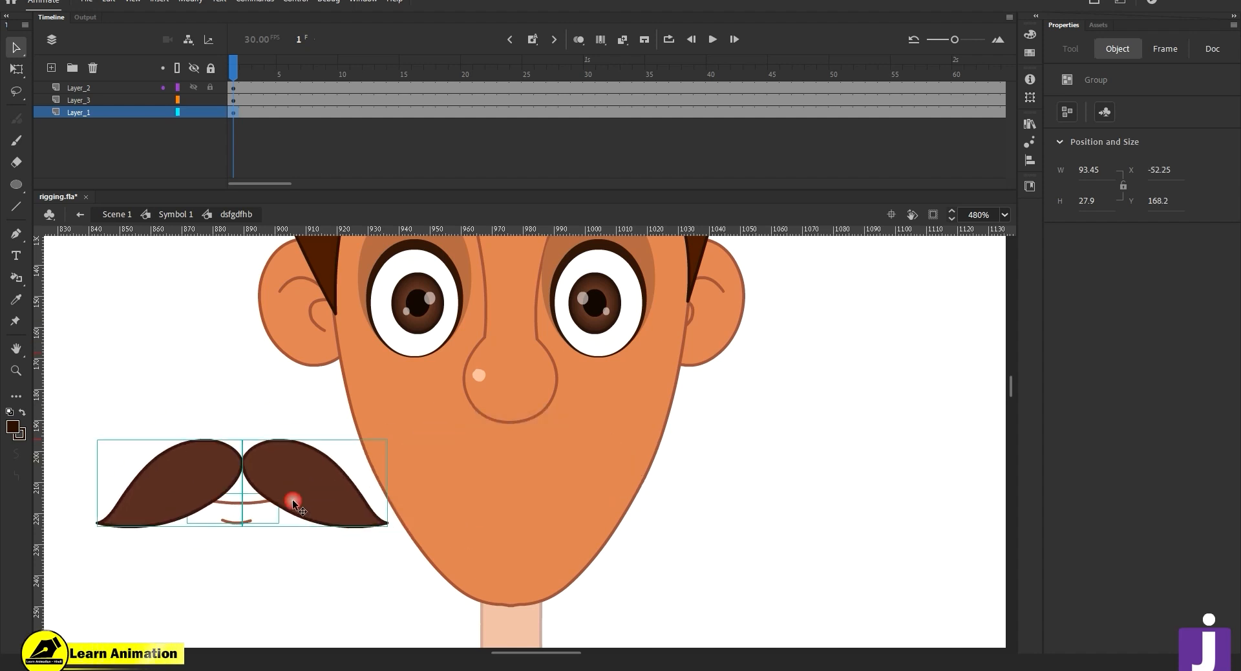
{"action": "key", "text": "ctrl+z"}
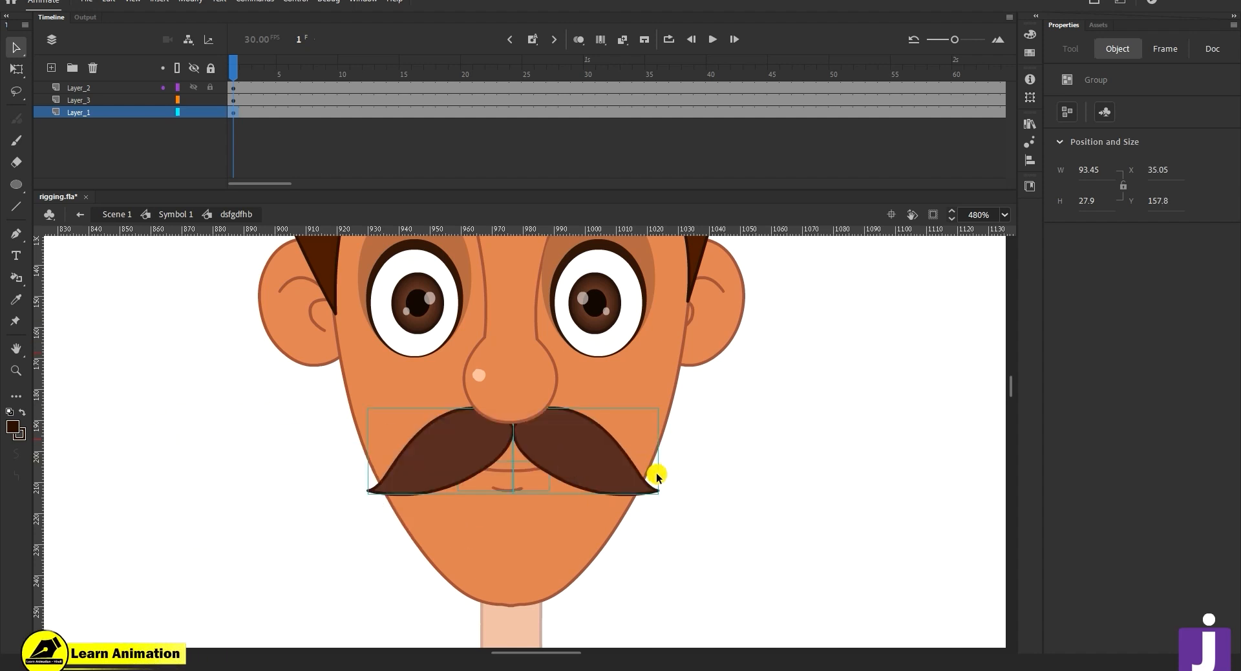
- Move both moustache halves in place onto a new layer above the face layer, and convert them into one Graphic symbol
{"action": "left_click", "coordinate": [679, 530]}
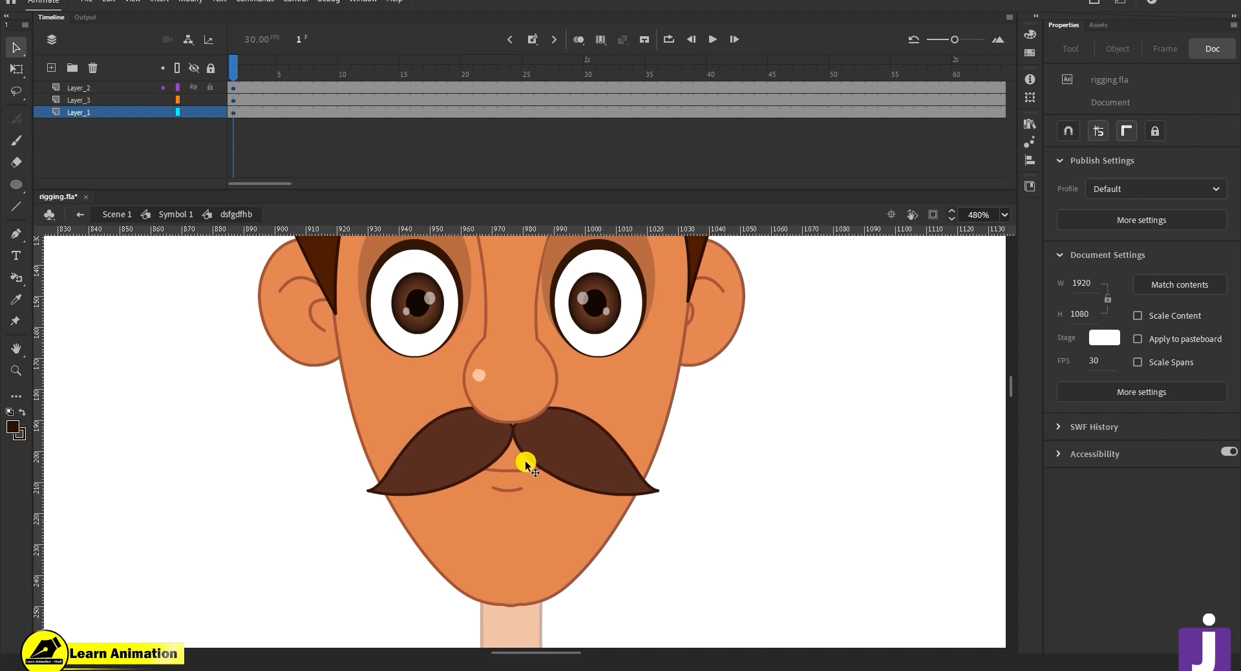
{"action": "left_click", "coordinate": [551, 455]}
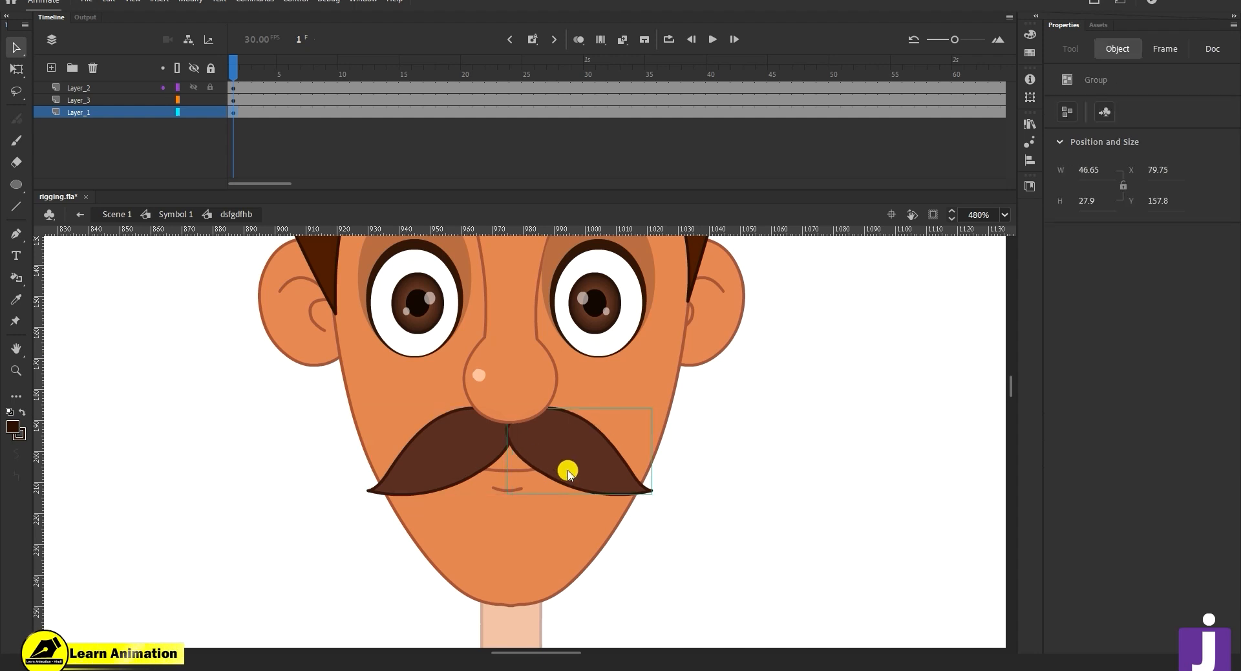
{"action": "key", "text": "ctrl+x"}
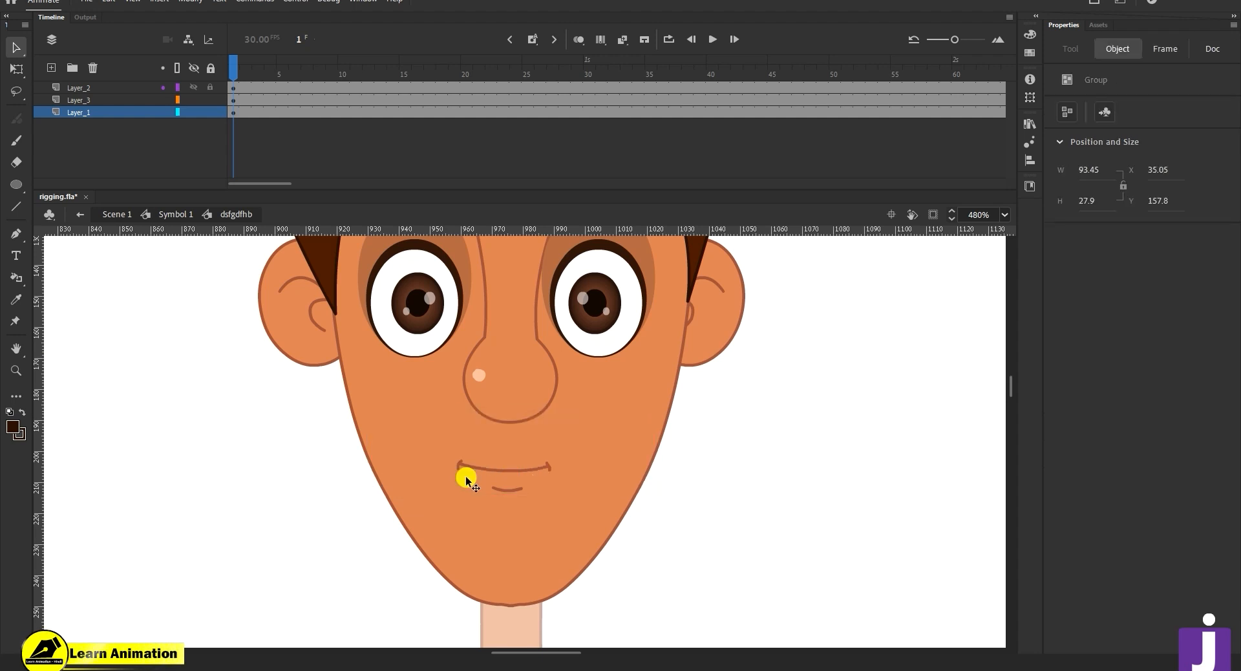
{"action": "left_click", "coordinate": [51, 67]}
{"action": "right_click", "coordinate": [120, 342]}
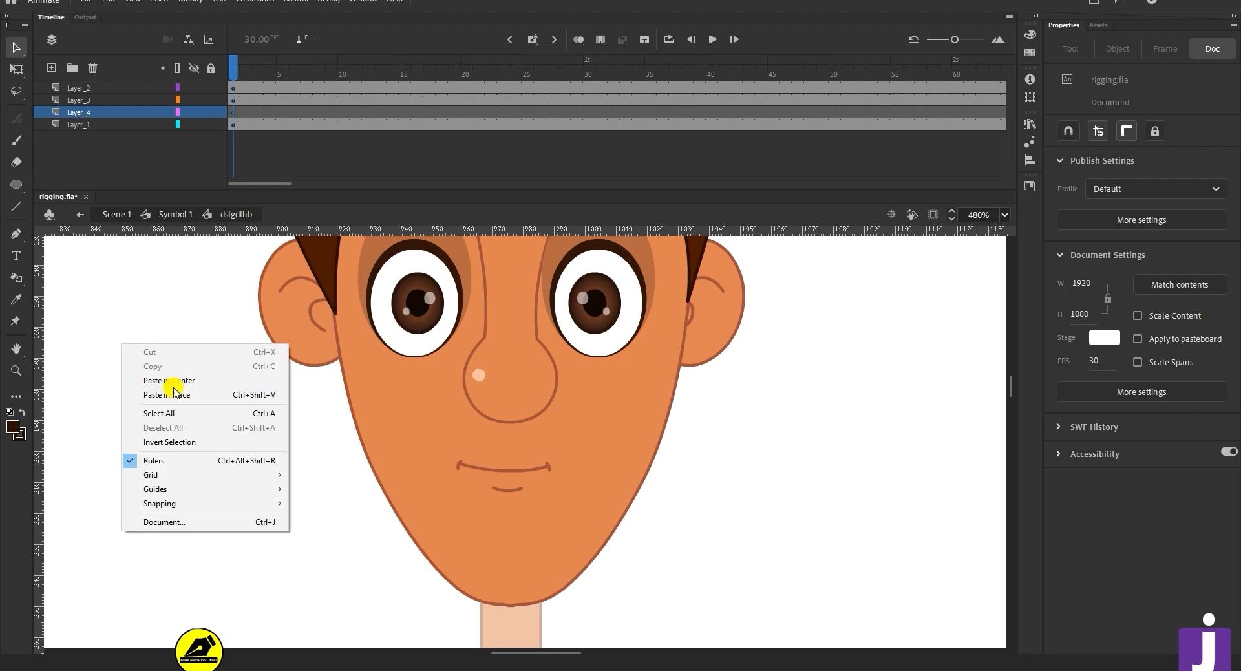
{"action": "left_click", "coordinate": [169, 391]}
{"action": "key", "text": "F8"}
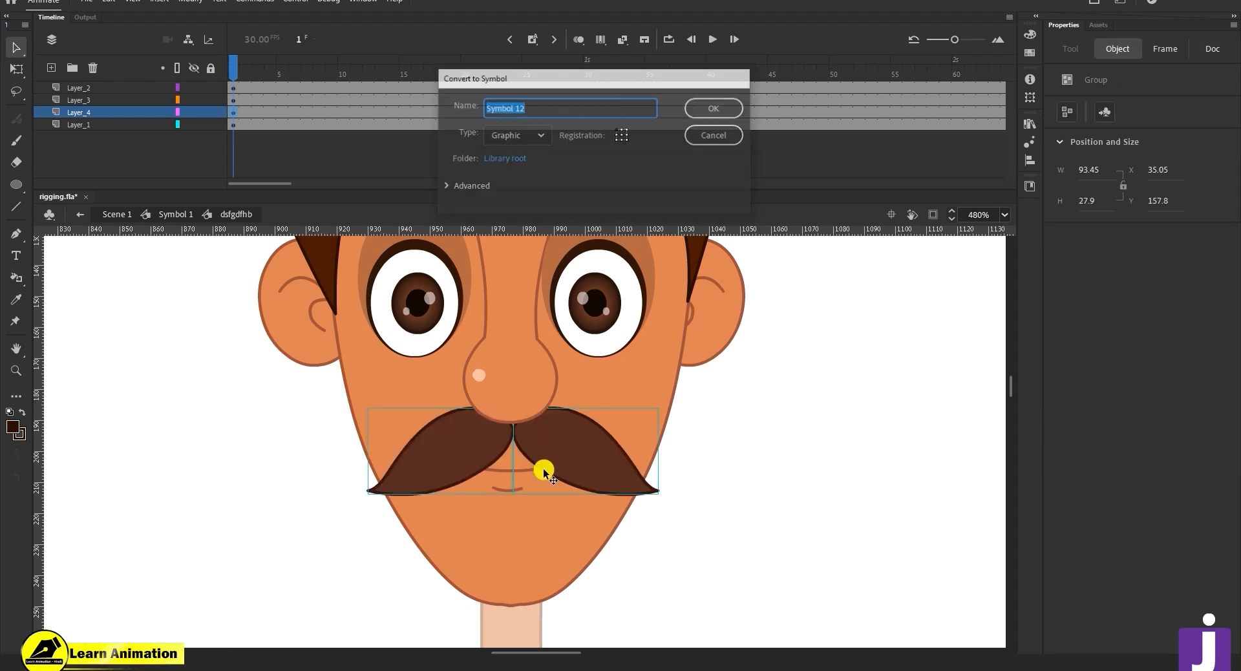
{"action": "key", "text": "Return"}
{"action": "key", "text": "q"}
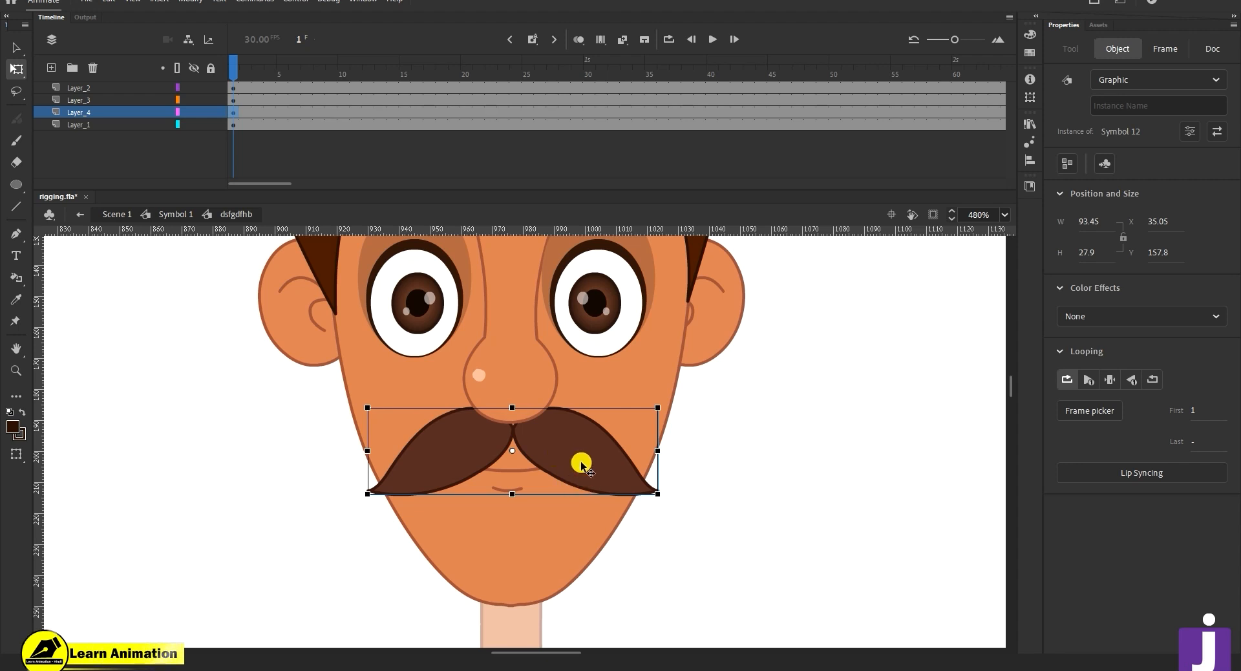
- Move the mouth in place onto a new layer between the moustache and the face, and convert it into a Graphic symbol
{"action": "left_click", "coordinate": [517, 475]}
{"action": "key", "text": "ctrl+x"}
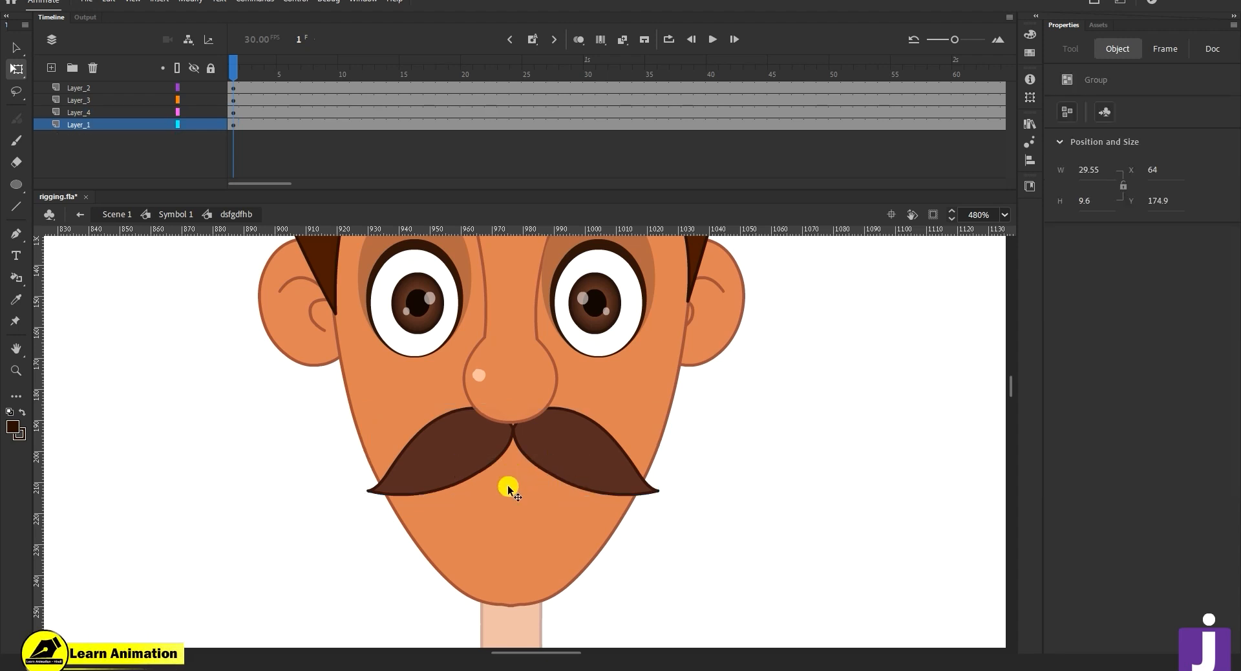
{"action": "left_click", "coordinate": [51, 69]}
{"action": "right_click", "coordinate": [115, 283]}
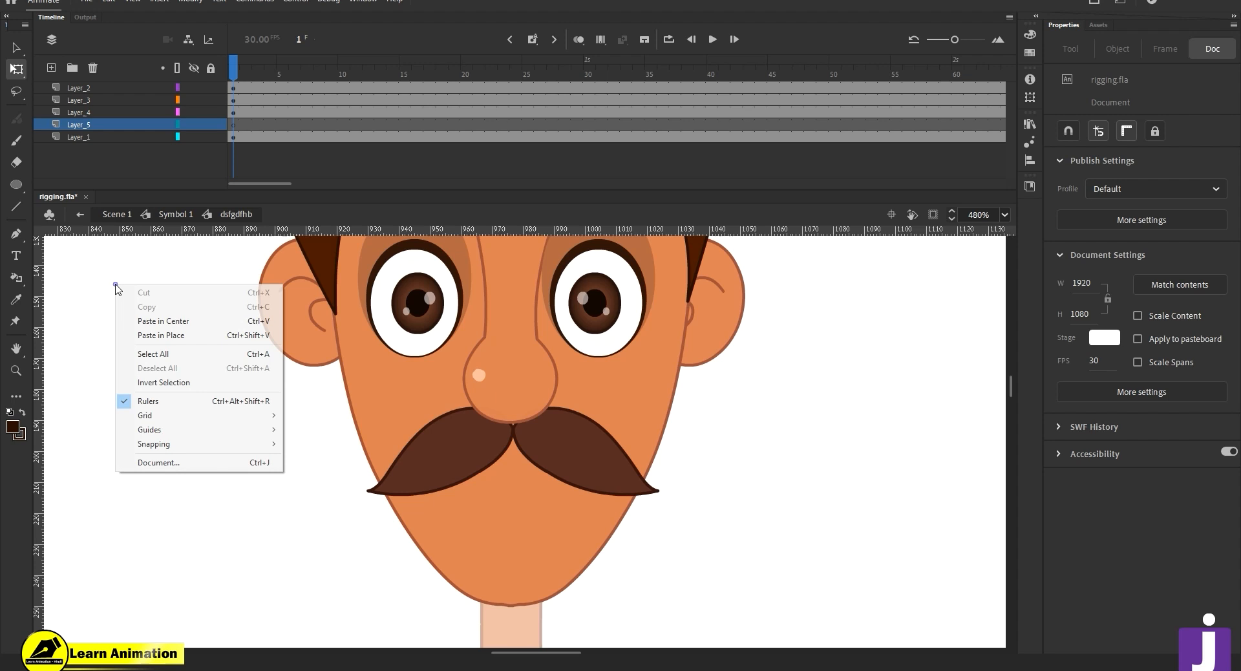
{"action": "left_click", "coordinate": [173, 331]}
{"action": "key", "text": "F8"}
{"action": "key", "text": "Return"}
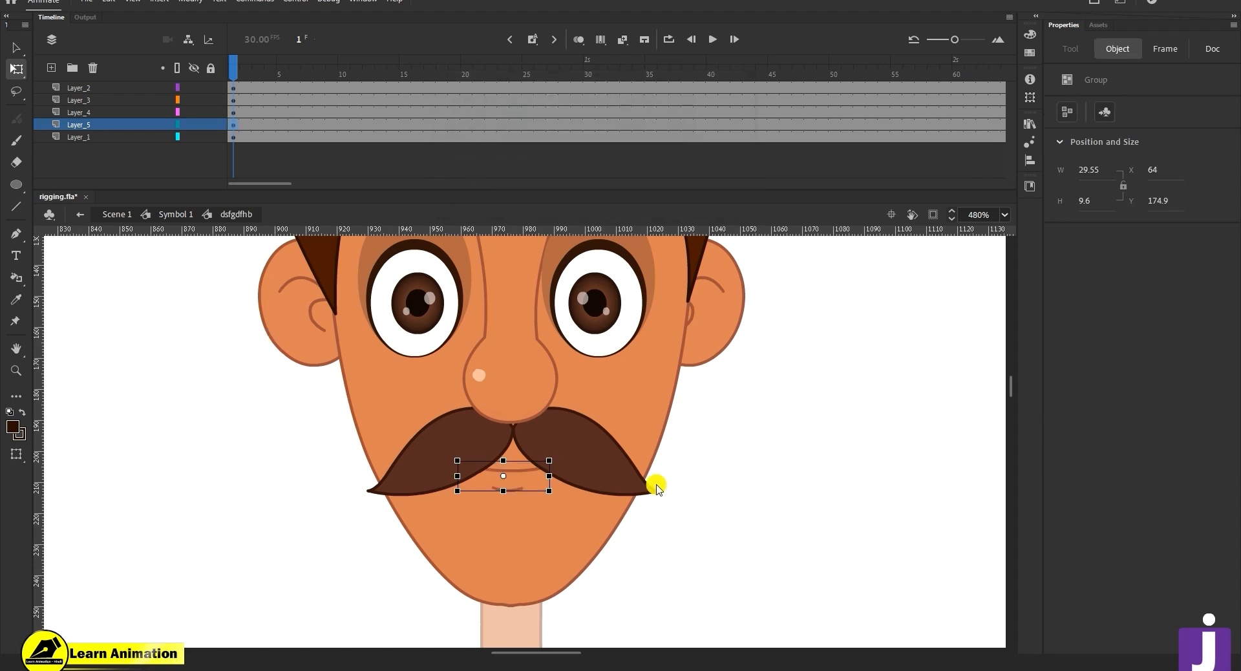
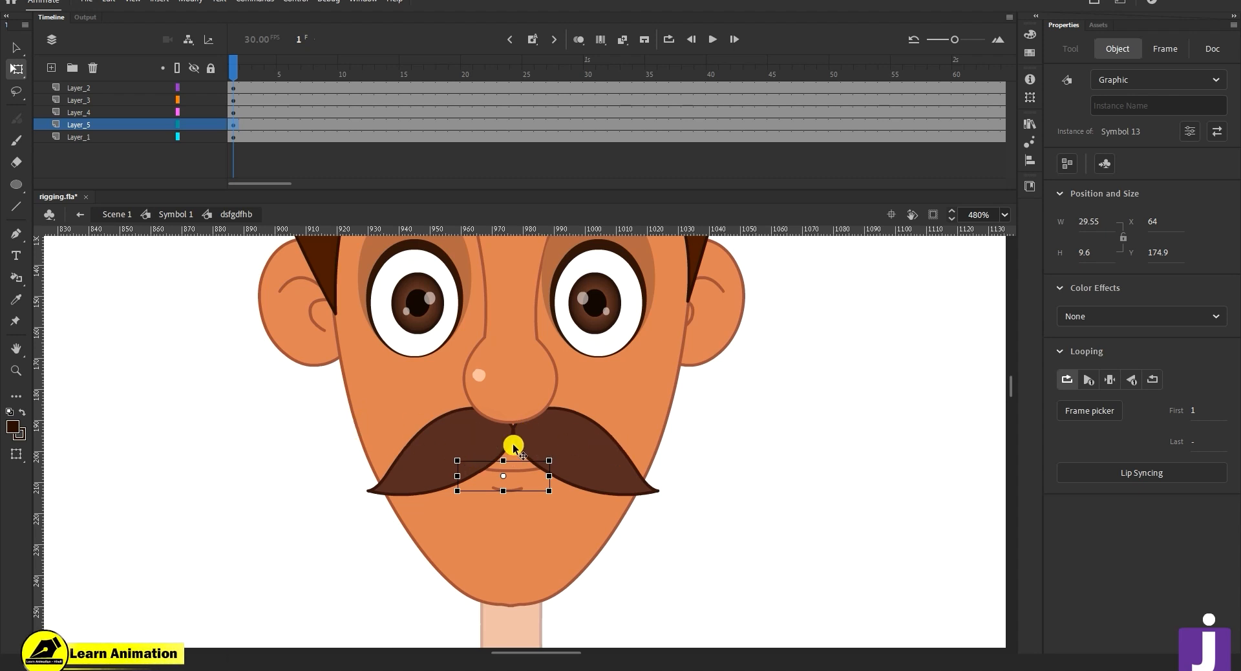
{"action": "left_click", "coordinate": [569, 471]}
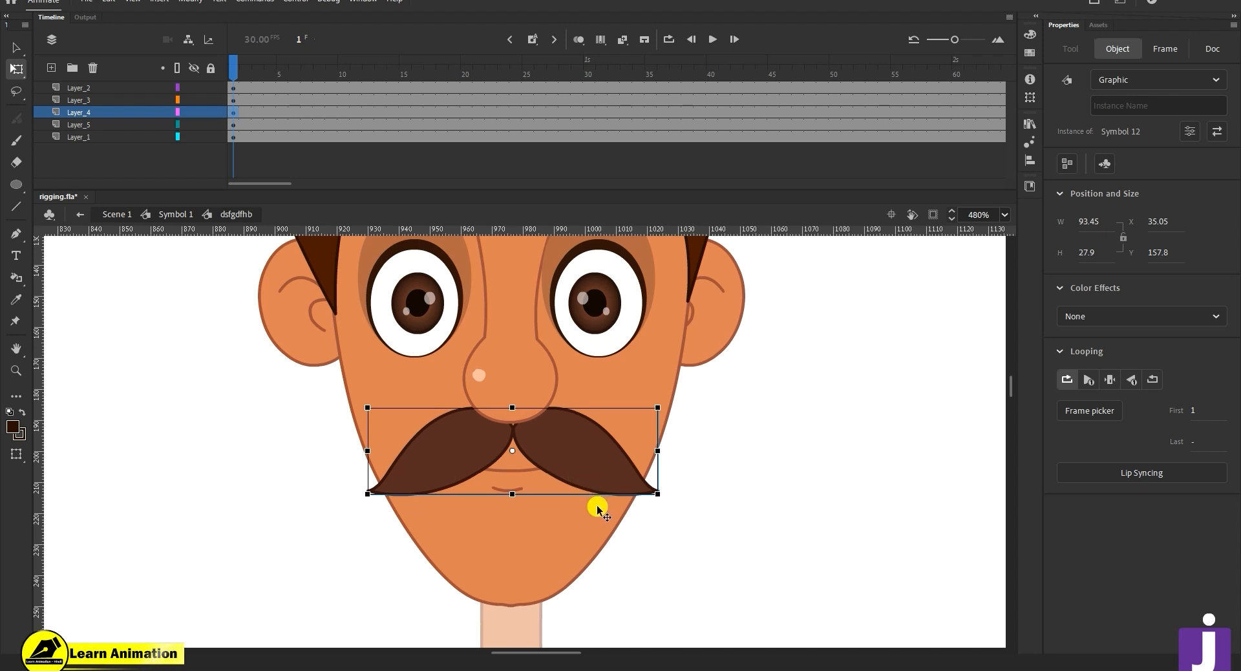
{"action": "left_click", "coordinate": [509, 475]}
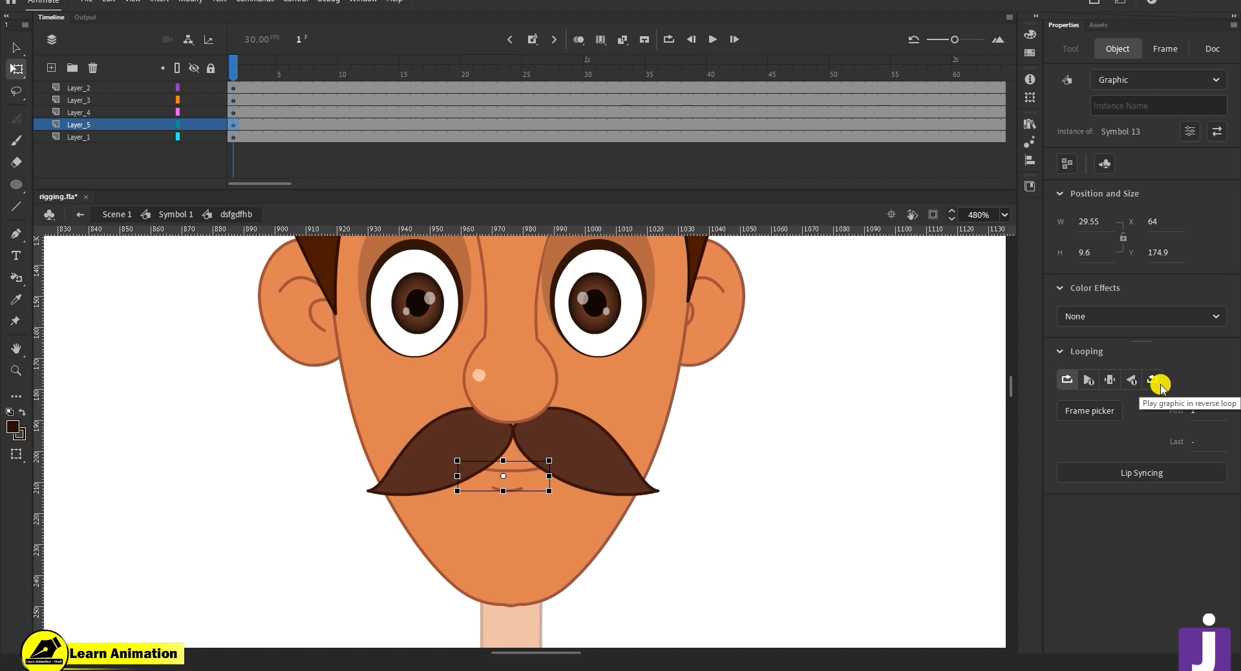
- Enter the eyes symbol and open the left eyebrow's nested symbol for editing
{"action": "left_click_drag", "start_coordinate": [660, 467], "coordinate": [671, 648]}
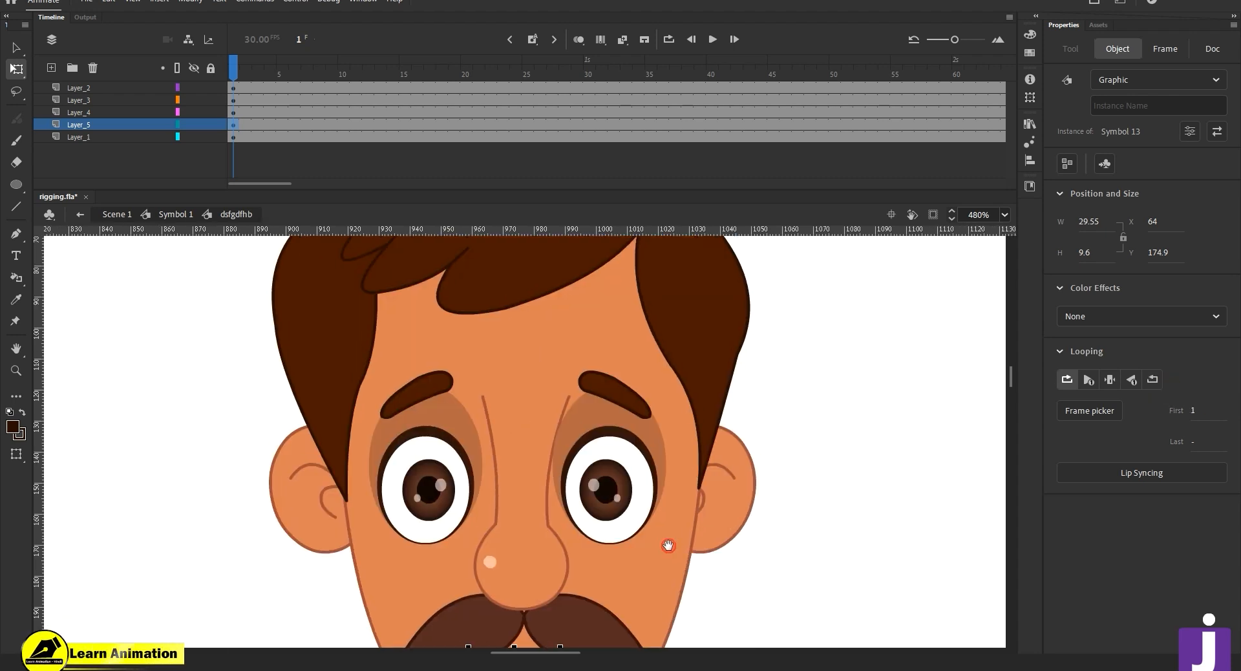
{"action": "left_click", "coordinate": [421, 393]}
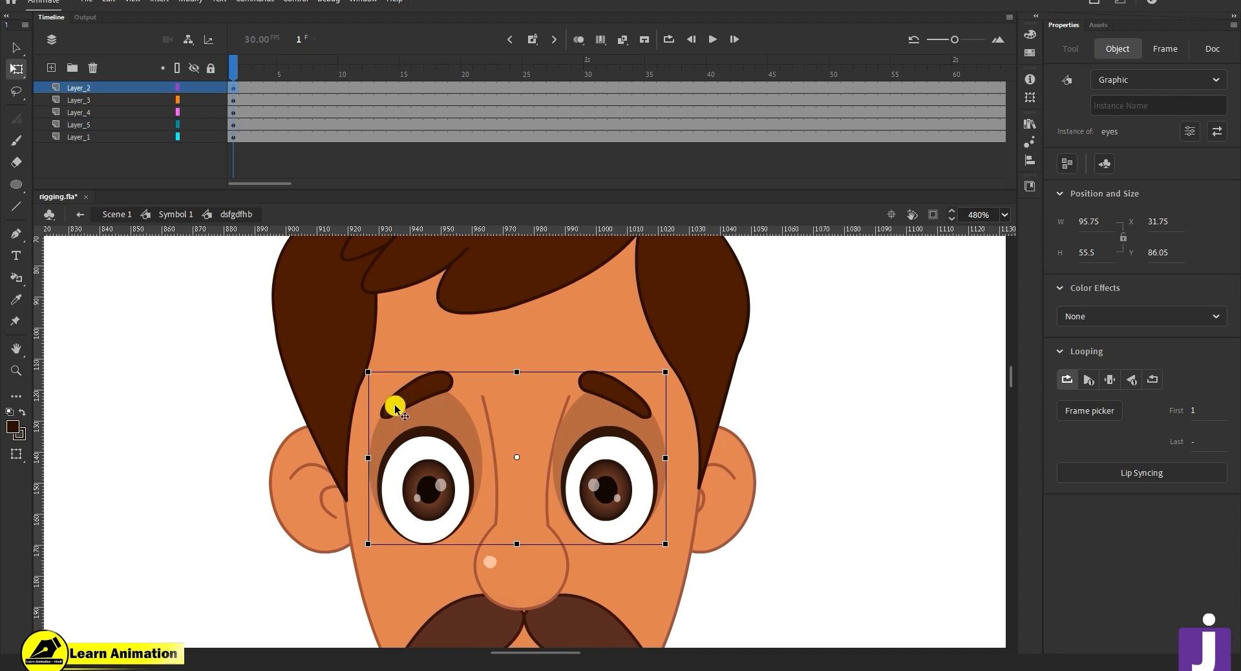
{"action": "double_click", "coordinate": [395, 407]}
{"action": "left_click", "coordinate": [420, 398]}
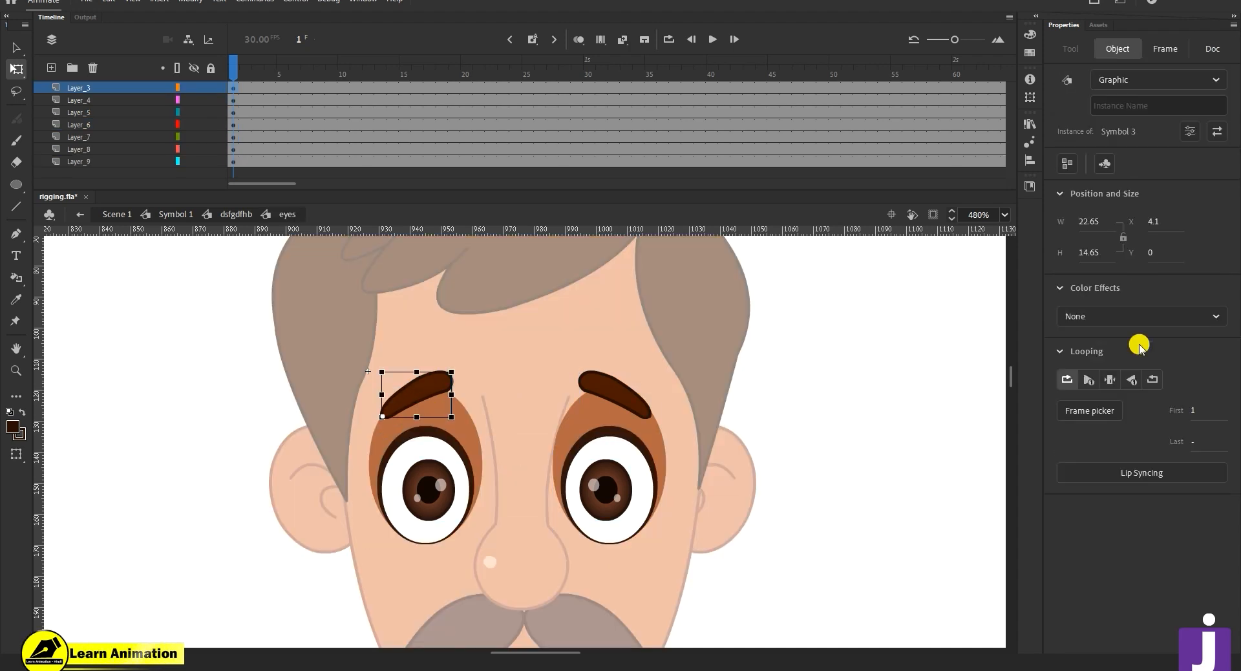
{"action": "double_click", "coordinate": [403, 396]}
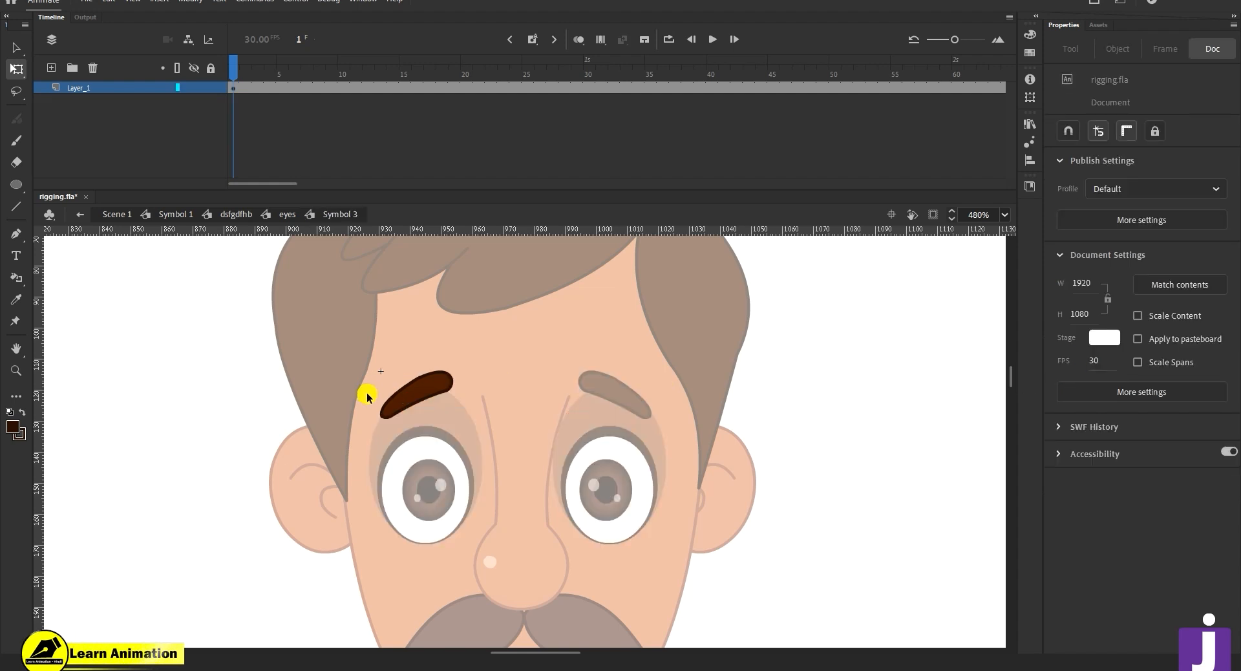
- Convert the left eyebrow to a nested graphic symbol with single-frame looping, open it to check its frames, and return to the head symbol
{"action": "left_click", "coordinate": [415, 396]}
{"action": "key", "text": "F8"}
{"action": "key", "text": "Return"}
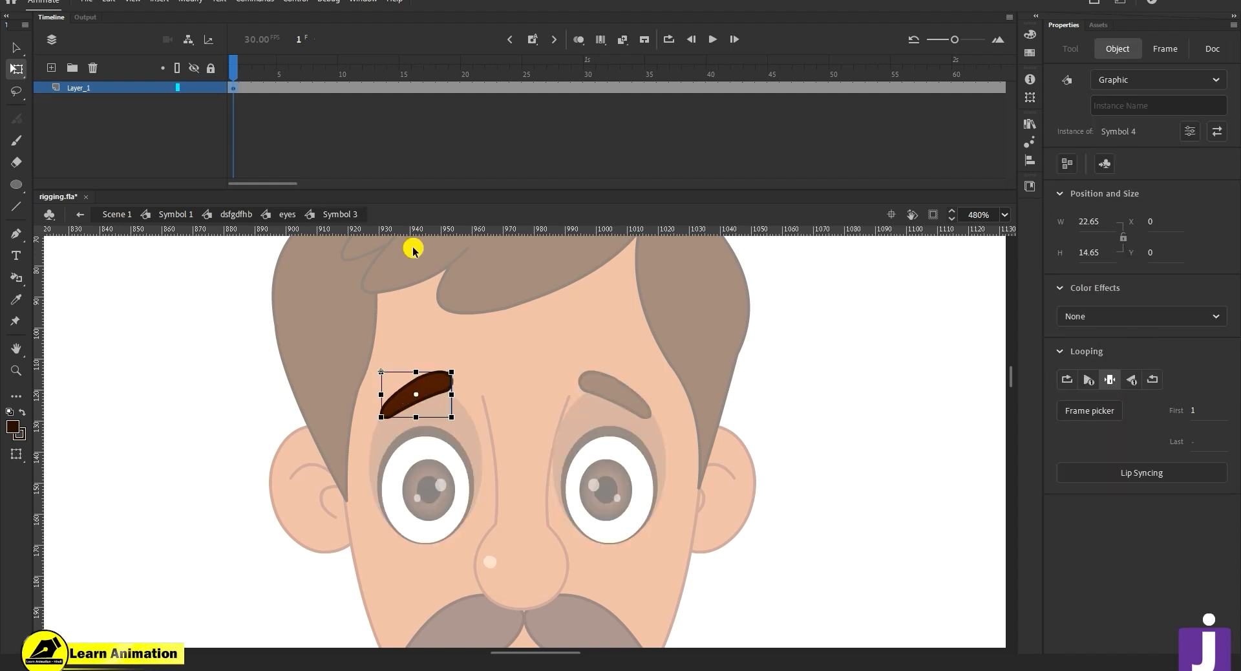
{"action": "double_click", "coordinate": [431, 389]}
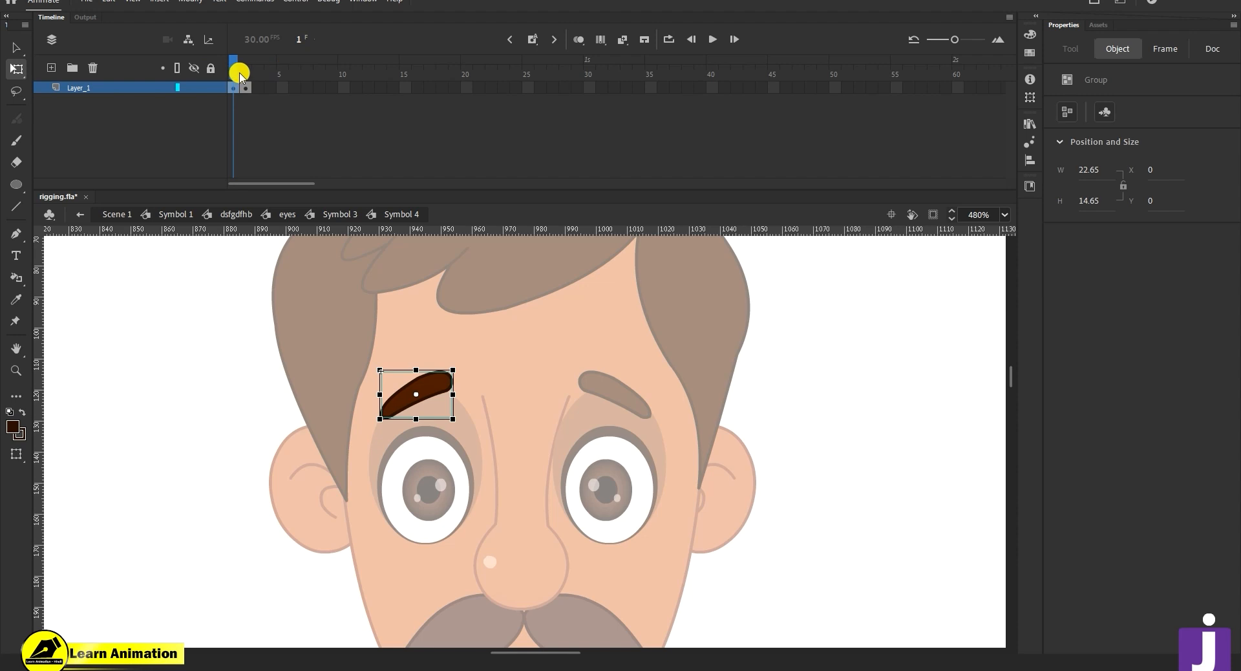
{"action": "left_click", "coordinate": [239, 74]}
{"action": "left_click", "coordinate": [287, 214]}
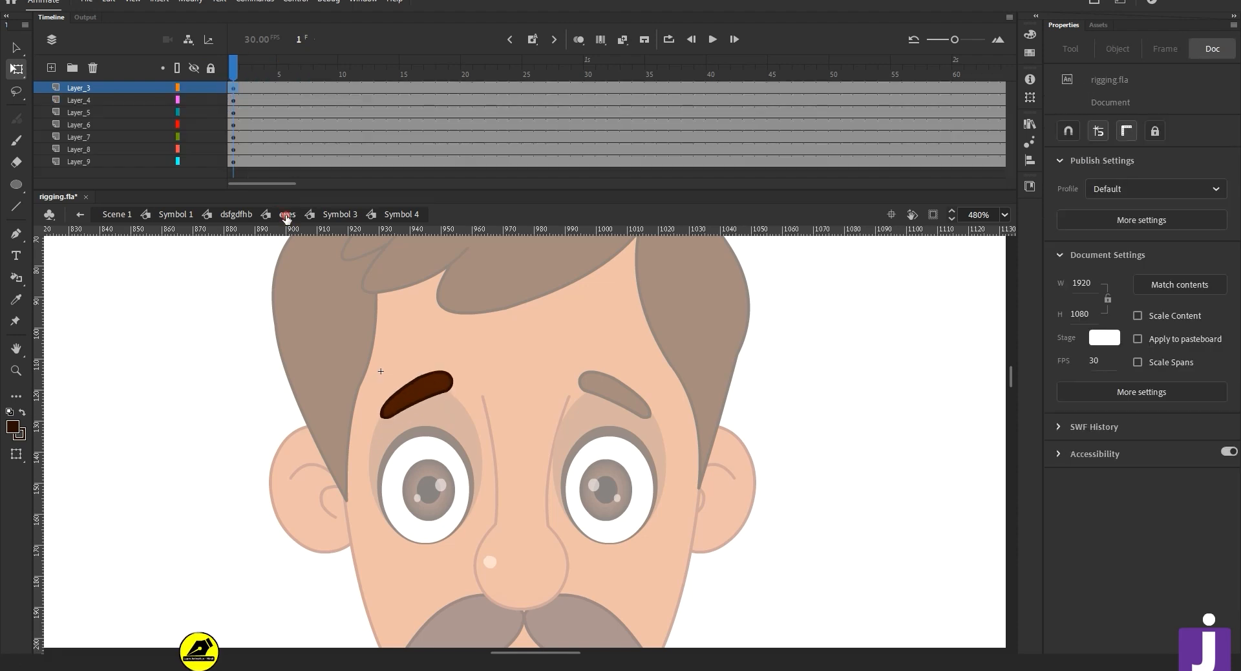
{"action": "left_click", "coordinate": [215, 213]}
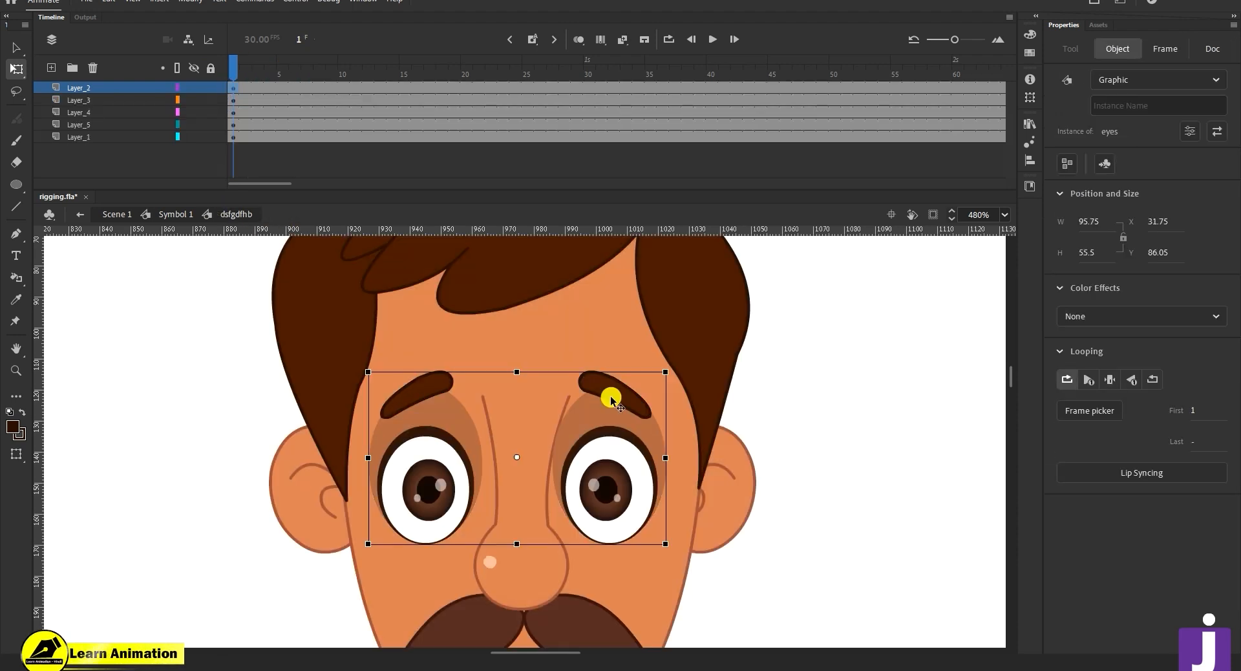
- Open the mouth symbol beneath the mustache and convert its mouth lines to a nested graphic symbol
{"action": "key", "text": "z"}
{"action": "left_click", "coordinate": [423, 604], "text": "alt"}
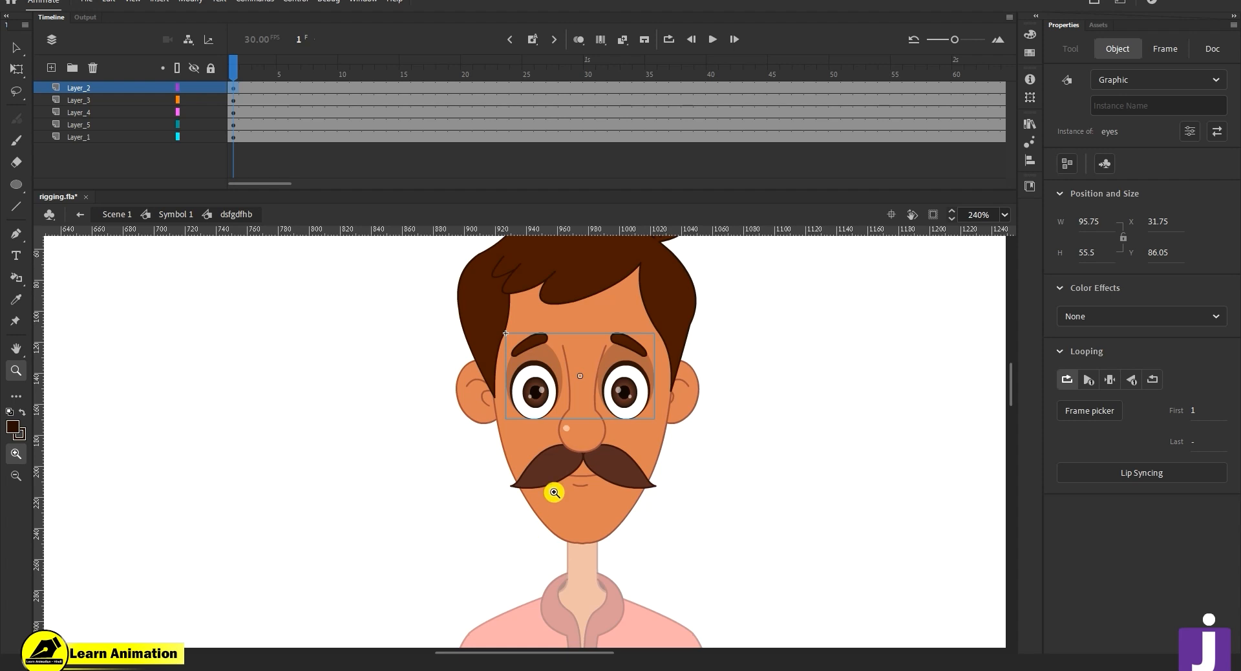
{"action": "left_click", "coordinate": [554, 493]}
{"action": "left_click_drag", "start_coordinate": [605, 423], "coordinate": [575, 538]}
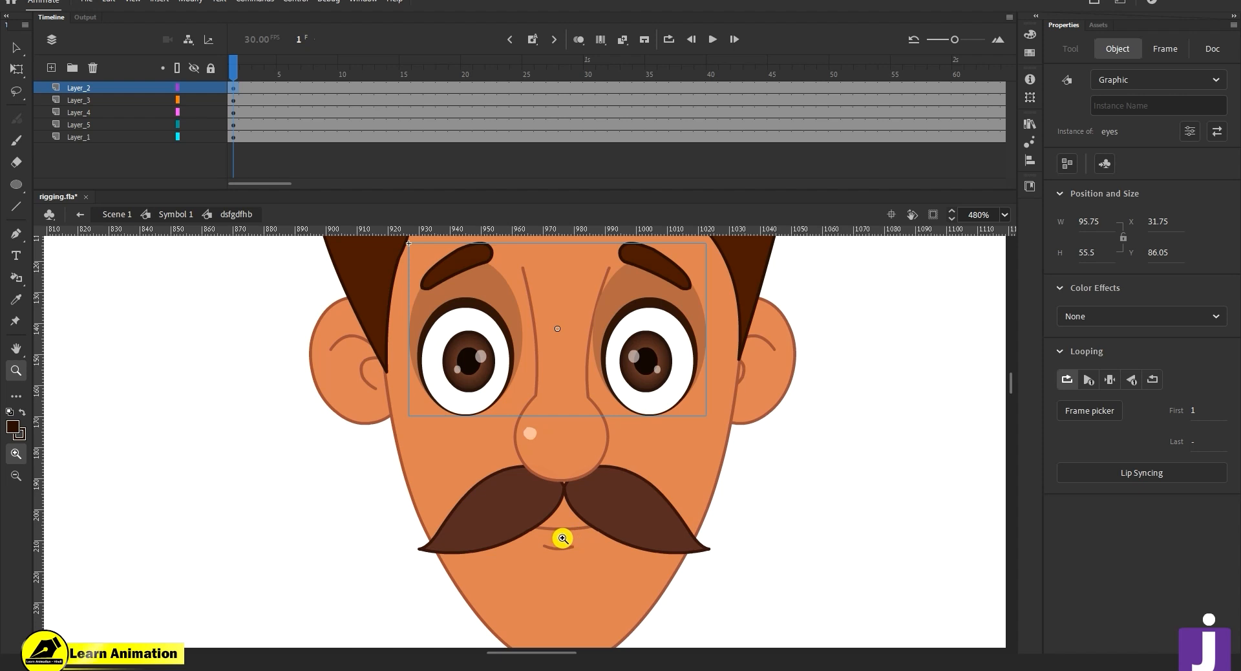
{"action": "key", "text": "v"}
{"action": "left_click", "coordinate": [564, 532]}
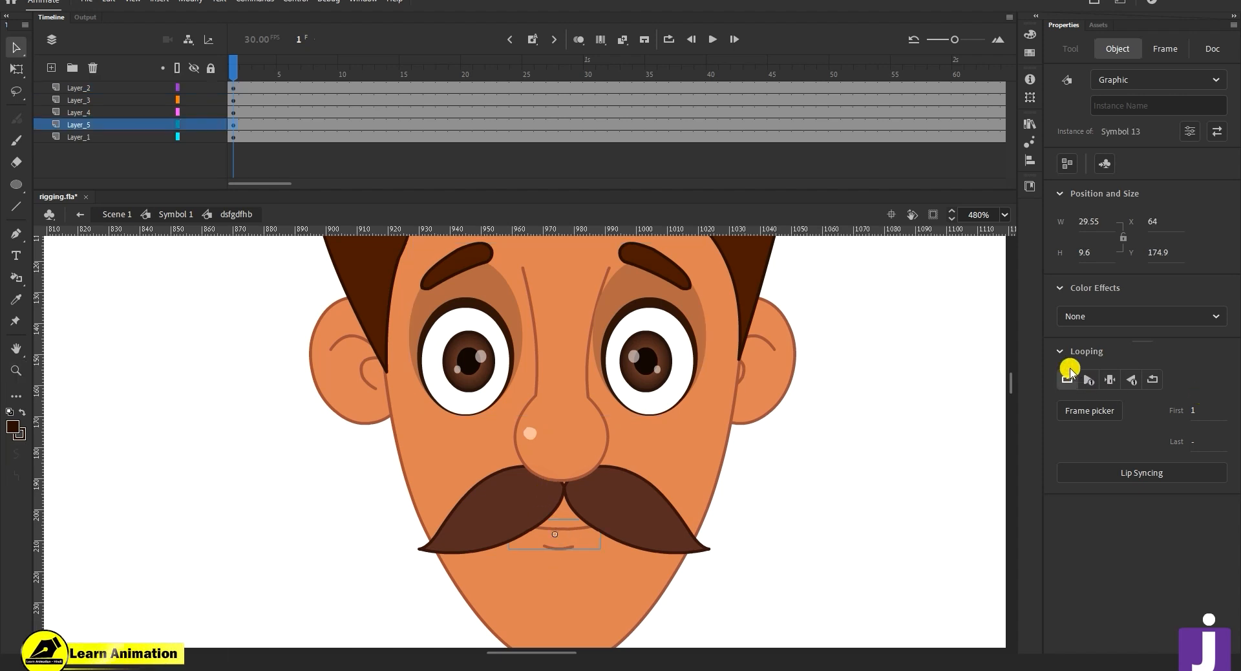
{"action": "double_click", "coordinate": [580, 531]}
{"action": "key", "text": "F8"}
{"action": "key", "text": "Return"}
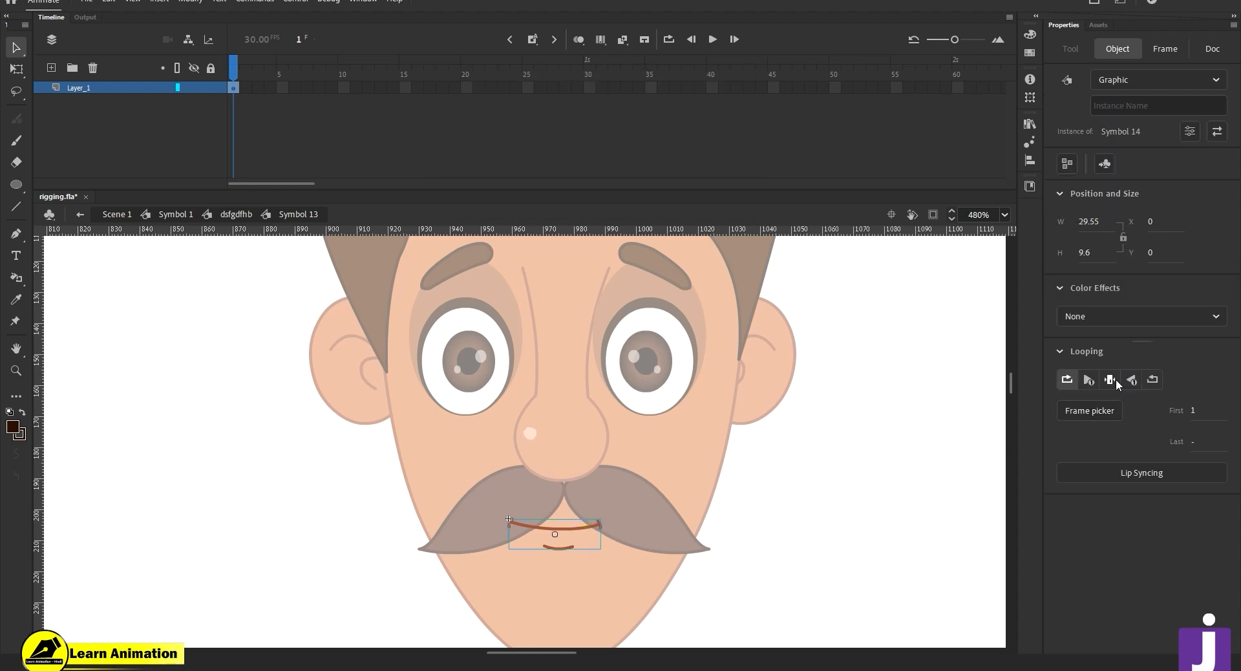
- Extend the mouth layer's frames, set the nested mouth to single-frame looping, and view its Frame Picker before returning to the head symbol
{"action": "left_click_drag", "start_coordinate": [451, 87], "coordinate": [244, 142]}
{"action": "key", "text": "F5"}
{"action": "left_click", "coordinate": [568, 577]}
{"action": "scroll", "coordinate": [604, 489], "scroll_direction": "up", "scroll_amount": 1}
{"action": "left_click_drag", "start_coordinate": [613, 477], "coordinate": [519, 584]}
{"action": "left_click", "coordinate": [1089, 411]}
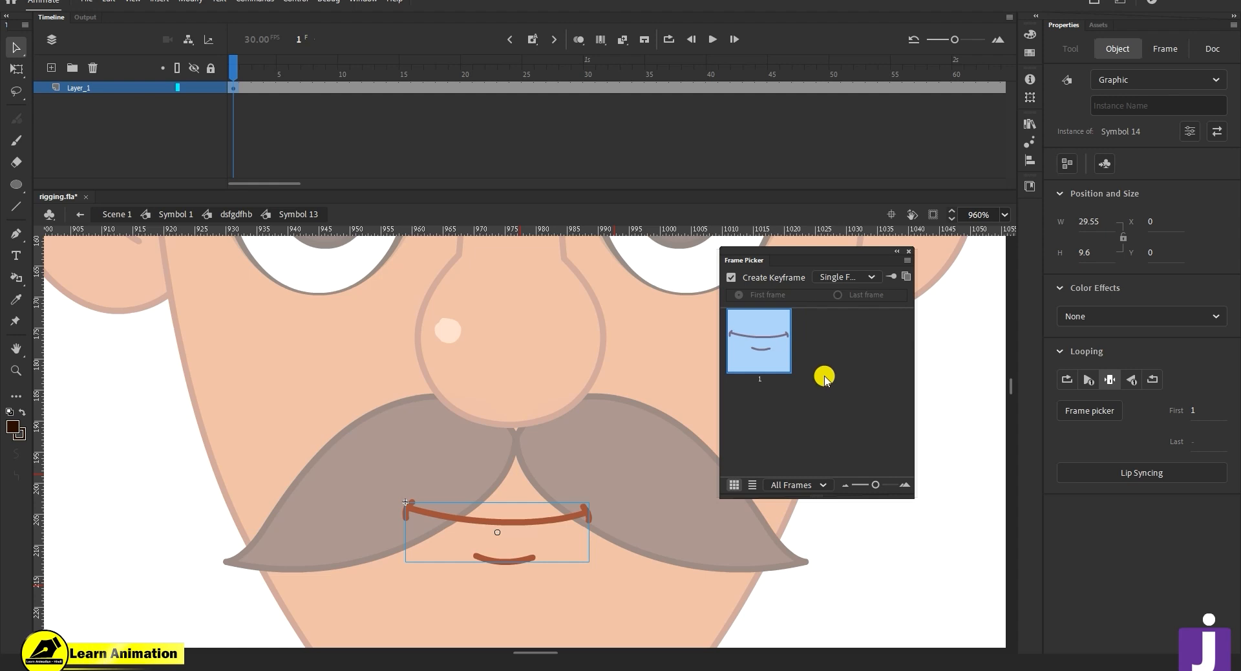
{"action": "left_click", "coordinate": [910, 254]}
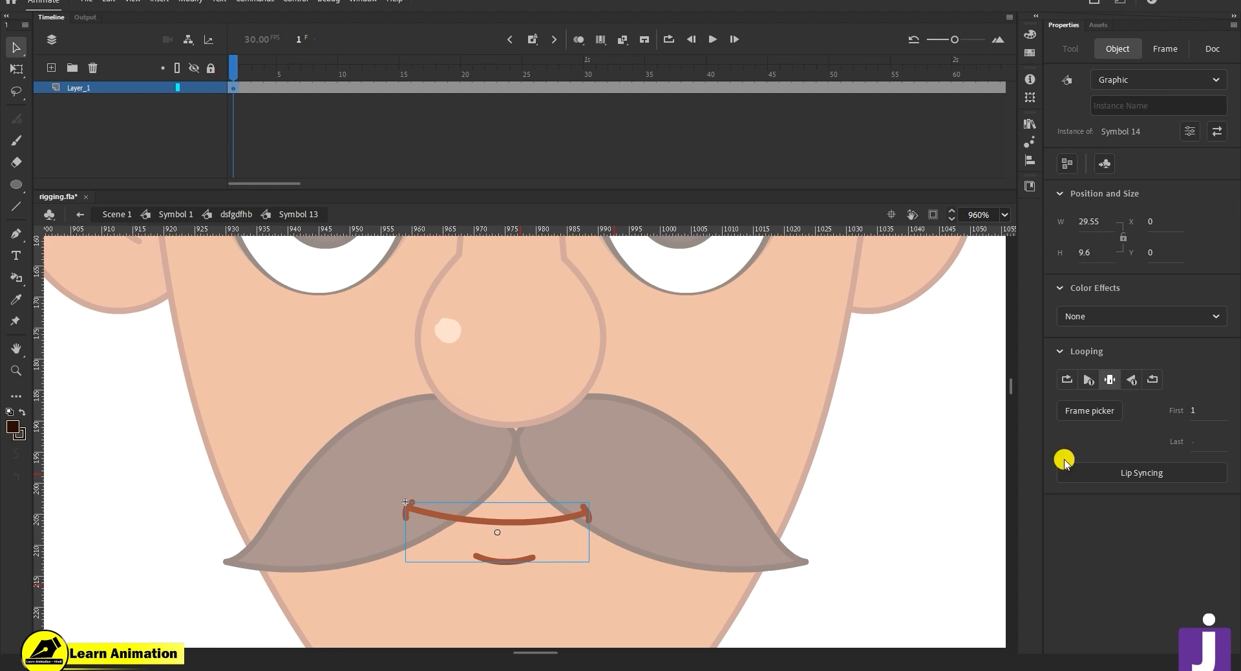
{"action": "left_click", "coordinate": [245, 215]}
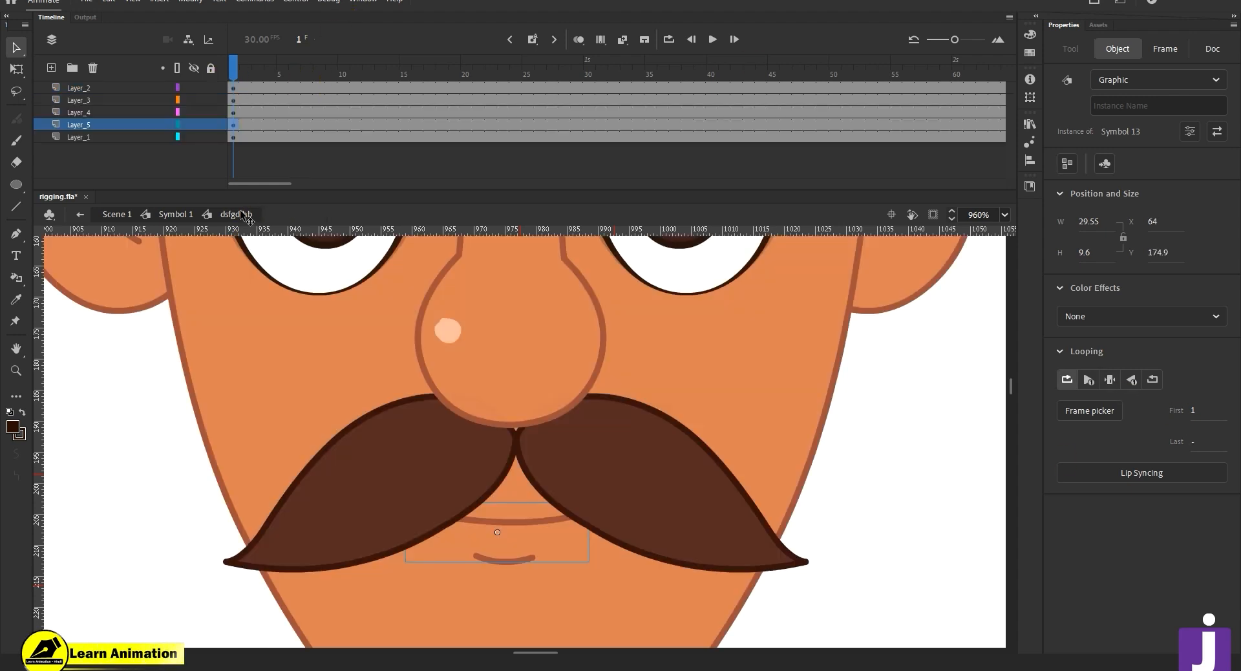
- Try moving the face shape away from the head, and undo the move
{"action": "key", "text": "z"}
{"action": "left_click", "coordinate": [485, 457], "text": "alt"}
{"action": "left_click", "coordinate": [612, 513], "text": "alt"}
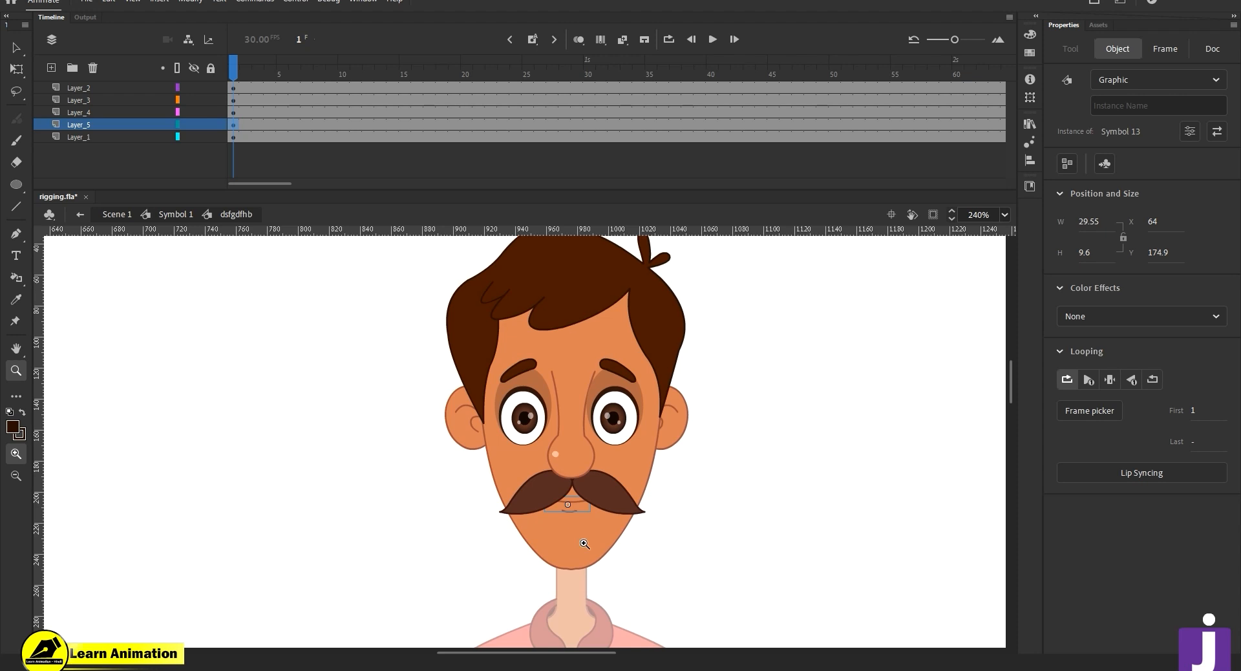
{"action": "key", "text": "v"}
{"action": "left_click", "coordinate": [588, 554]}
{"action": "left_click_drag", "start_coordinate": [588, 553], "coordinate": [408, 582]}
{"action": "key", "text": "ctrl+z"}
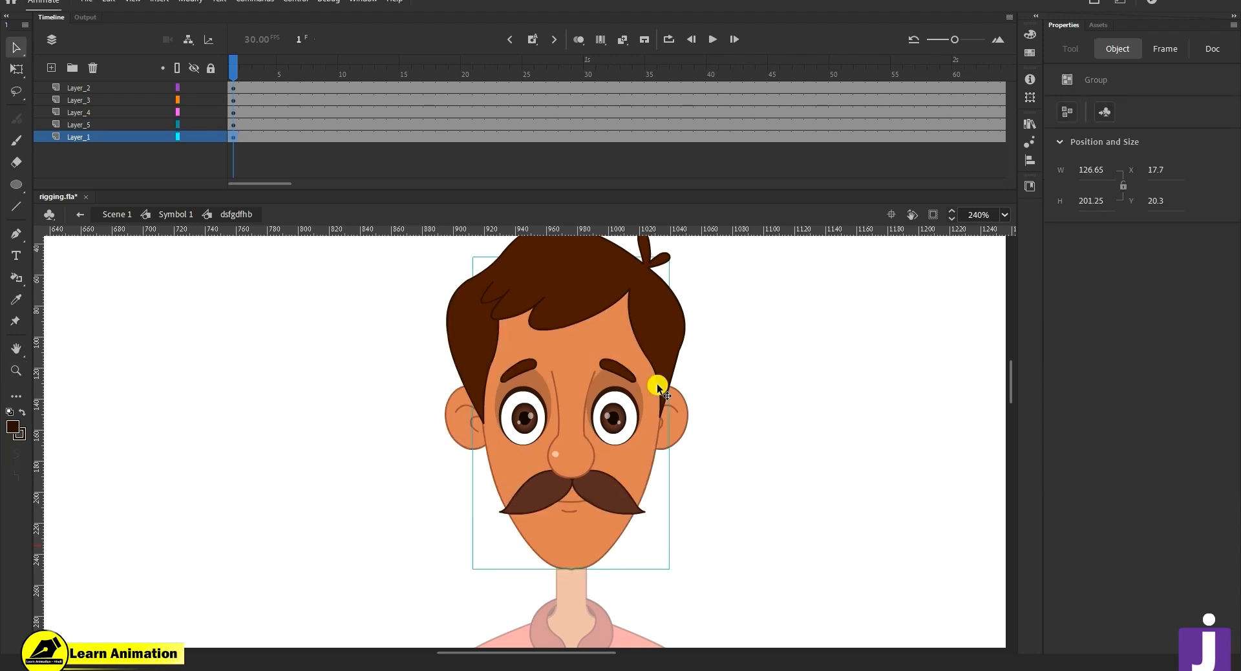
- Cut the hair from Layer_1 and paste it in place on a new layer directly above
{"action": "scroll", "coordinate": [667, 488], "scroll_direction": "up", "scroll_amount": 2}
{"action": "left_click", "coordinate": [572, 343]}
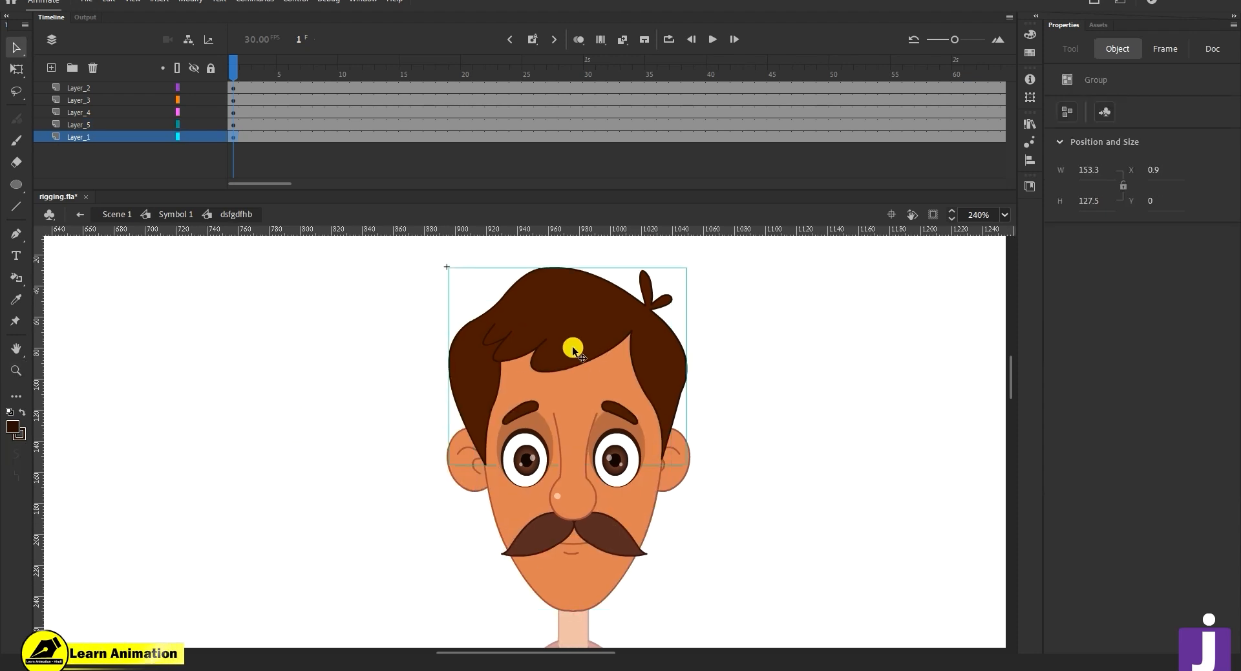
{"action": "key", "text": "Delete"}
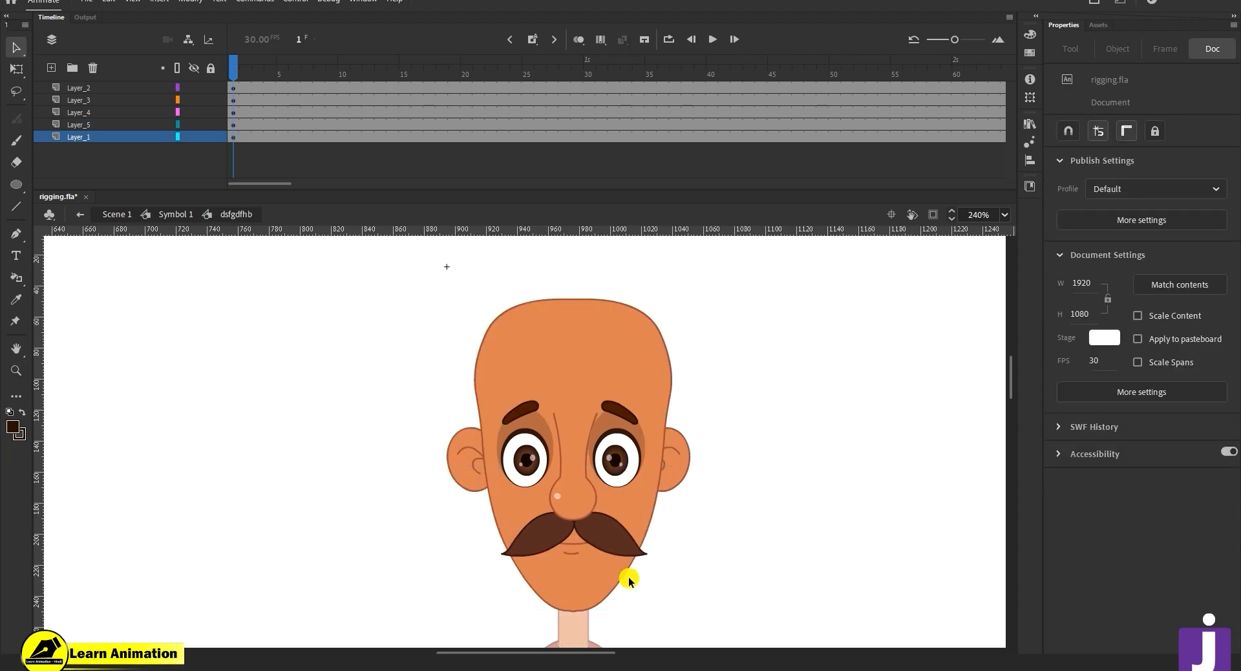
{"action": "left_click", "coordinate": [50, 69]}
{"action": "right_click", "coordinate": [139, 373]}
{"action": "left_click", "coordinate": [197, 423]}
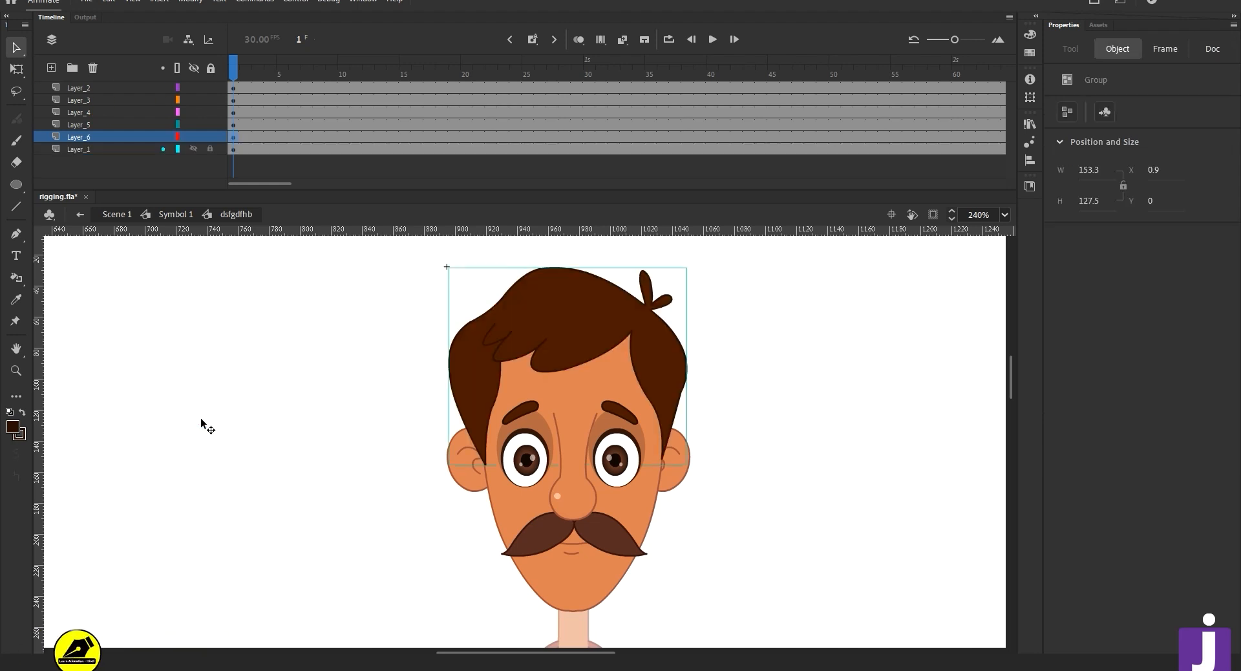
- Convert the hair to a graphic symbol and move its layer to the top of the layer stack
{"action": "key", "text": "F8"}
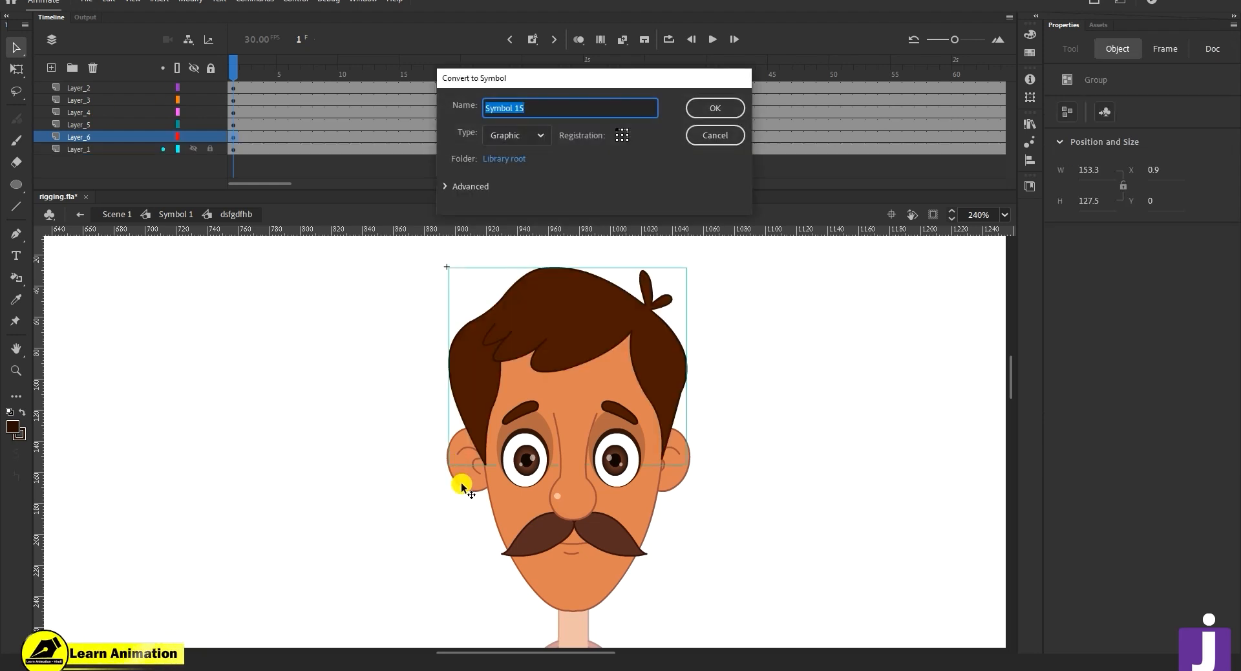
{"action": "key", "text": "Return"}
{"action": "left_click_drag", "start_coordinate": [157, 144], "coordinate": [156, 76]}
{"action": "left_click_drag", "start_coordinate": [106, 110], "coordinate": [110, 78]}
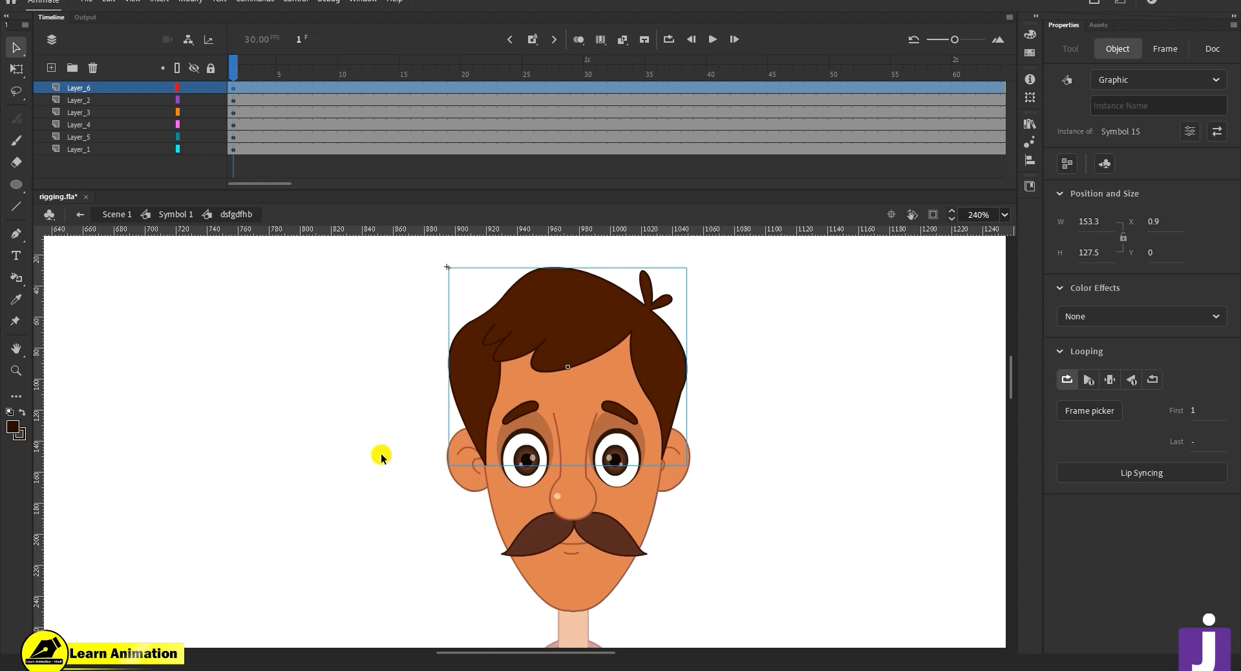
{"action": "left_click", "coordinate": [453, 470]}
{"action": "left_click", "coordinate": [526, 336]}
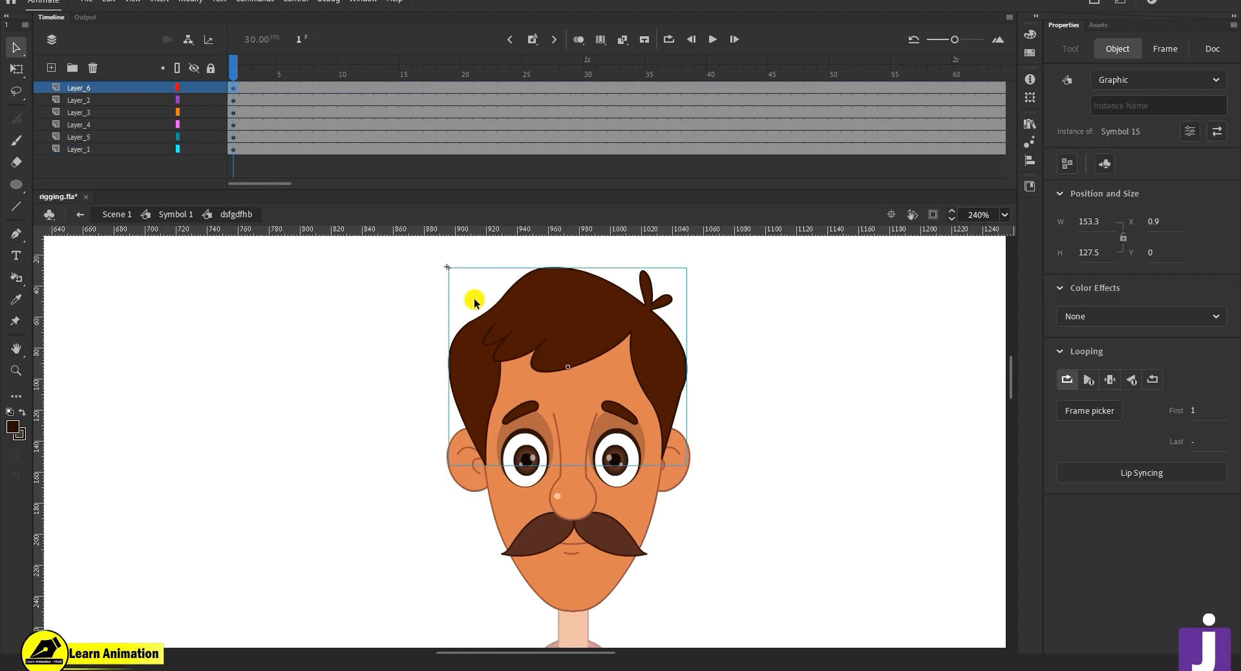
{"action": "left_click", "coordinate": [118, 89]}
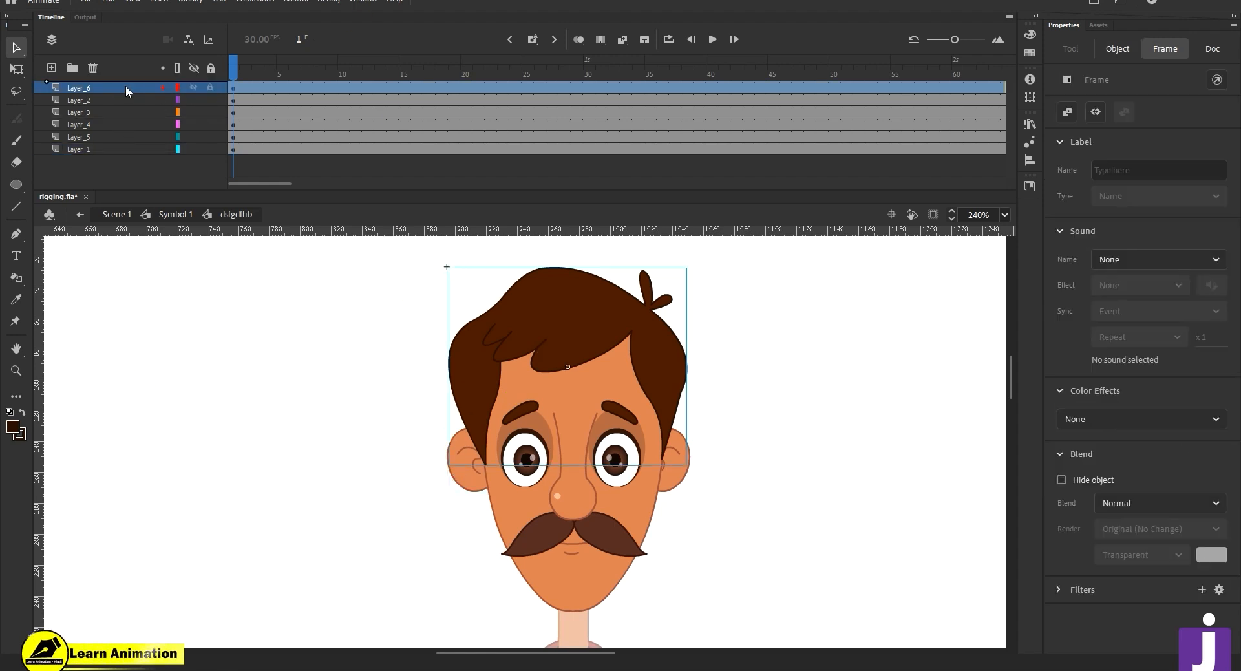
- Hide all layers above Layer_1 to isolate the face and ears, and toggle Layer_1's visibility to check its contents
{"action": "left_click_drag", "start_coordinate": [196, 70], "coordinate": [196, 150]}
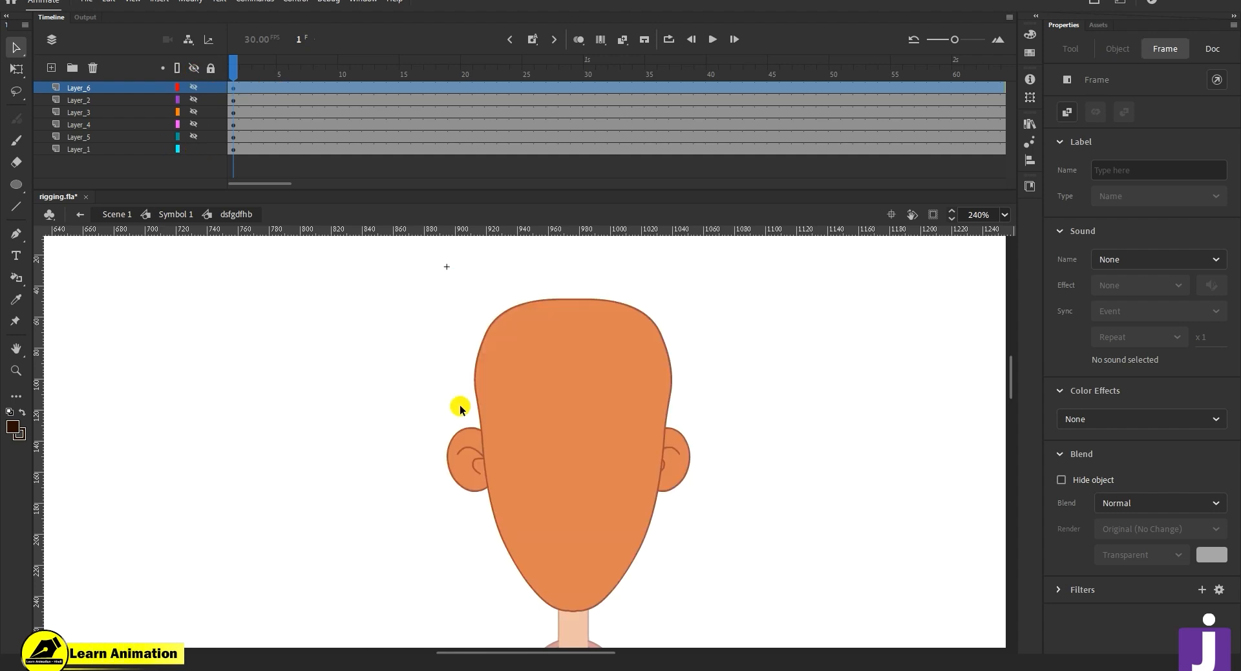
{"action": "key", "text": "ctrl+space"}
{"action": "left_click", "coordinate": [517, 494], "text": "ctrl"}
{"action": "left_click", "coordinate": [447, 409]}
{"action": "left_click", "coordinate": [541, 403]}
{"action": "left_click", "coordinate": [194, 148]}
{"action": "left_click", "coordinate": [194, 148]}
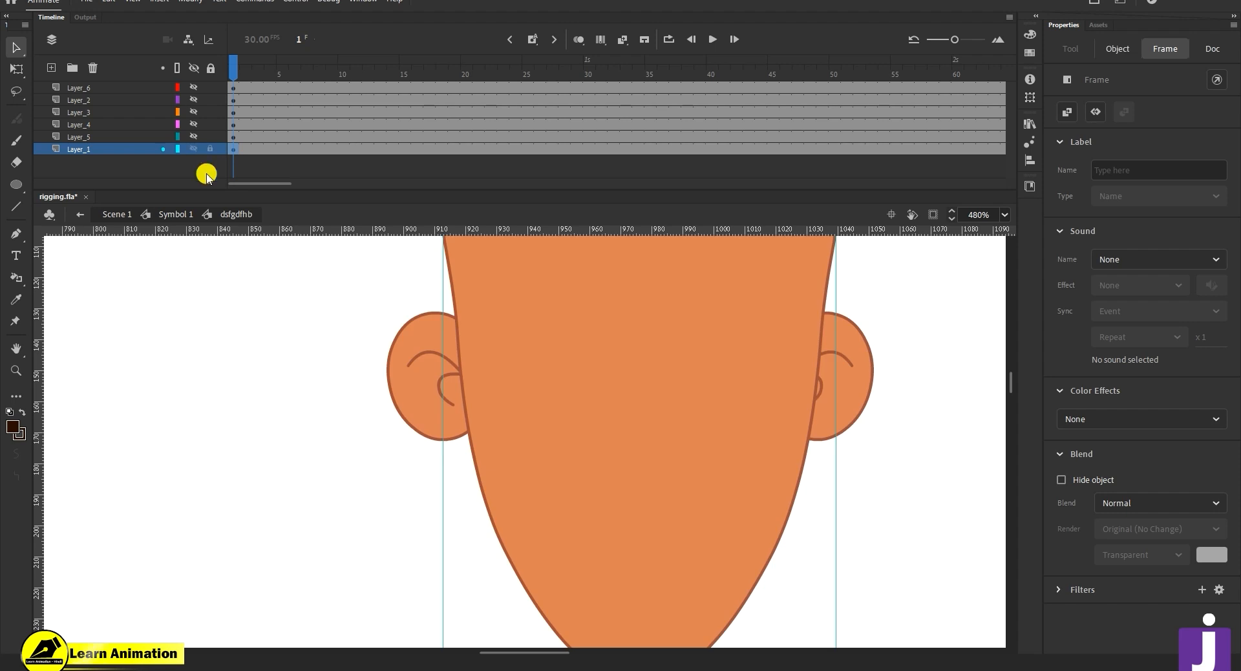
- Switch the left ear repeatedly between the front and back of the stacking order, ending behind the face
{"action": "left_click", "coordinate": [424, 418]}
{"action": "left_click", "coordinate": [417, 388]}
{"action": "left_click", "coordinate": [503, 395]}
{"action": "left_click", "coordinate": [439, 384]}
{"action": "left_click", "coordinate": [464, 390]}
{"action": "left_click", "coordinate": [443, 387]}
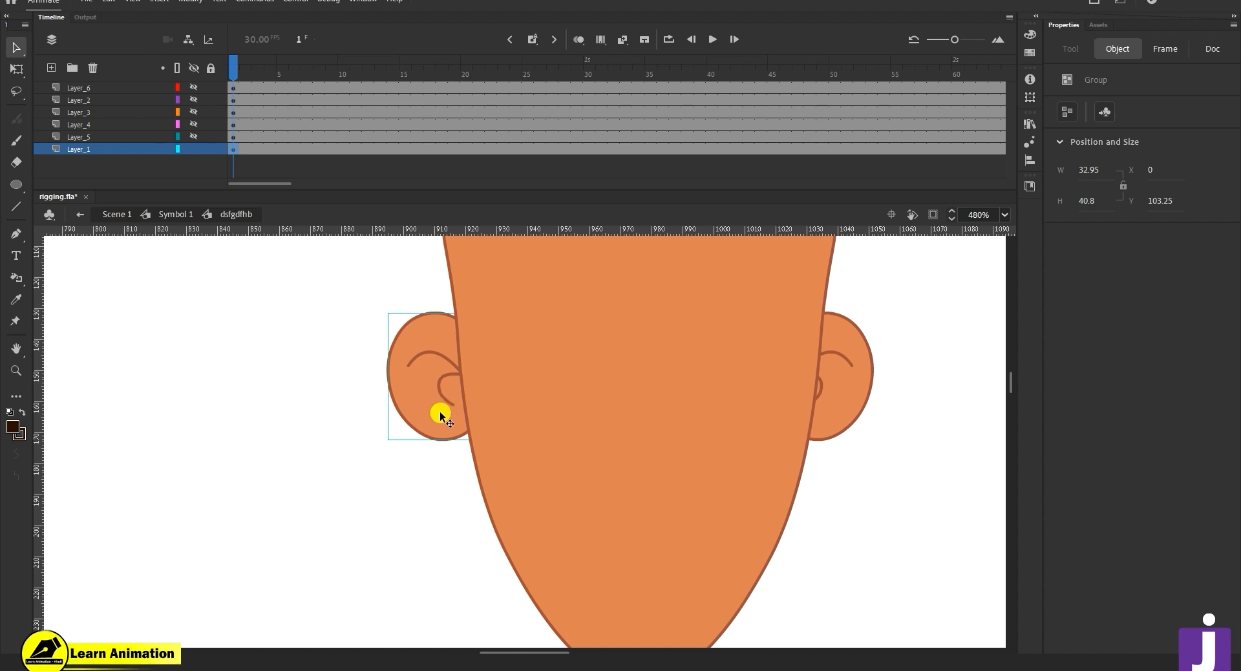
{"action": "key", "text": "ctrl+shift+Up"}
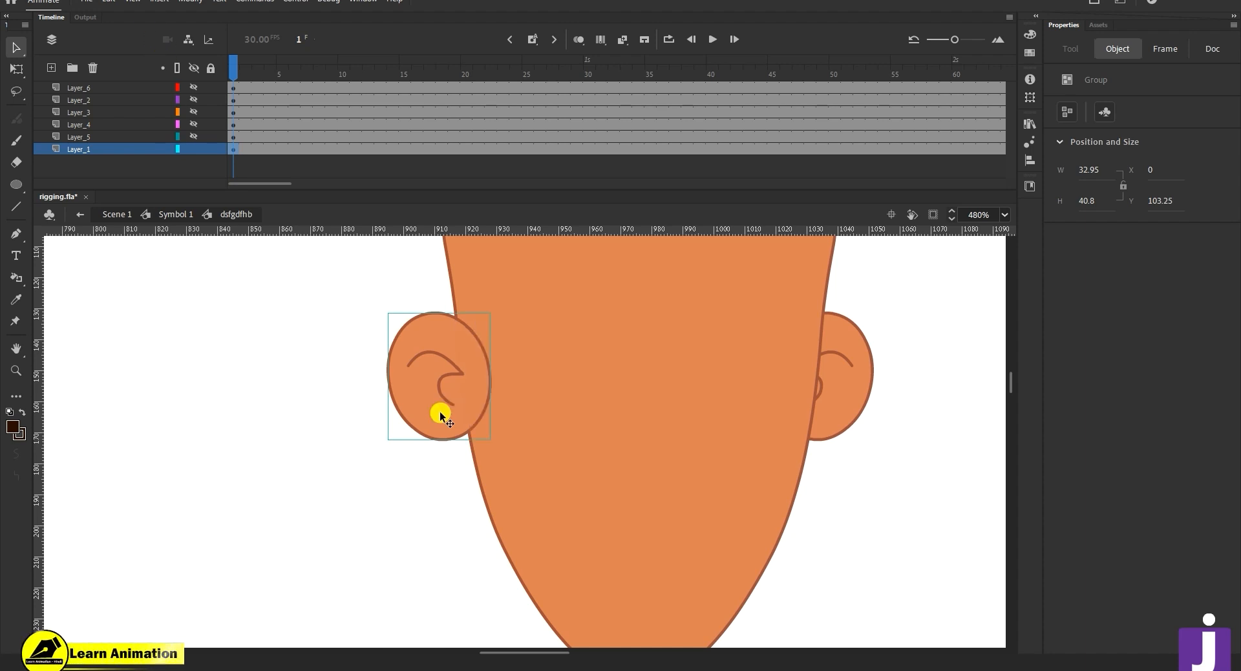
{"action": "key", "text": "ctrl+shift+Down"}
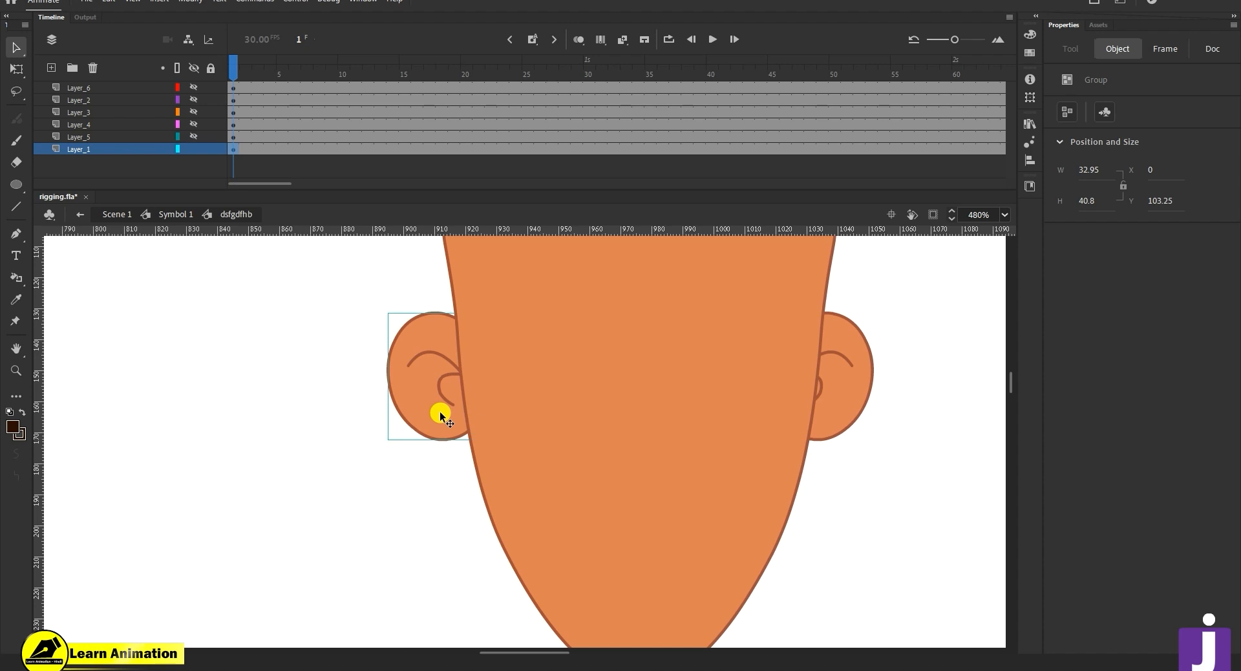
{"action": "key", "text": "ctrl+shift+Up"}
{"action": "key", "text": "ctrl+shift+Down"}
{"action": "key", "text": "ctrl+shift+Up"}
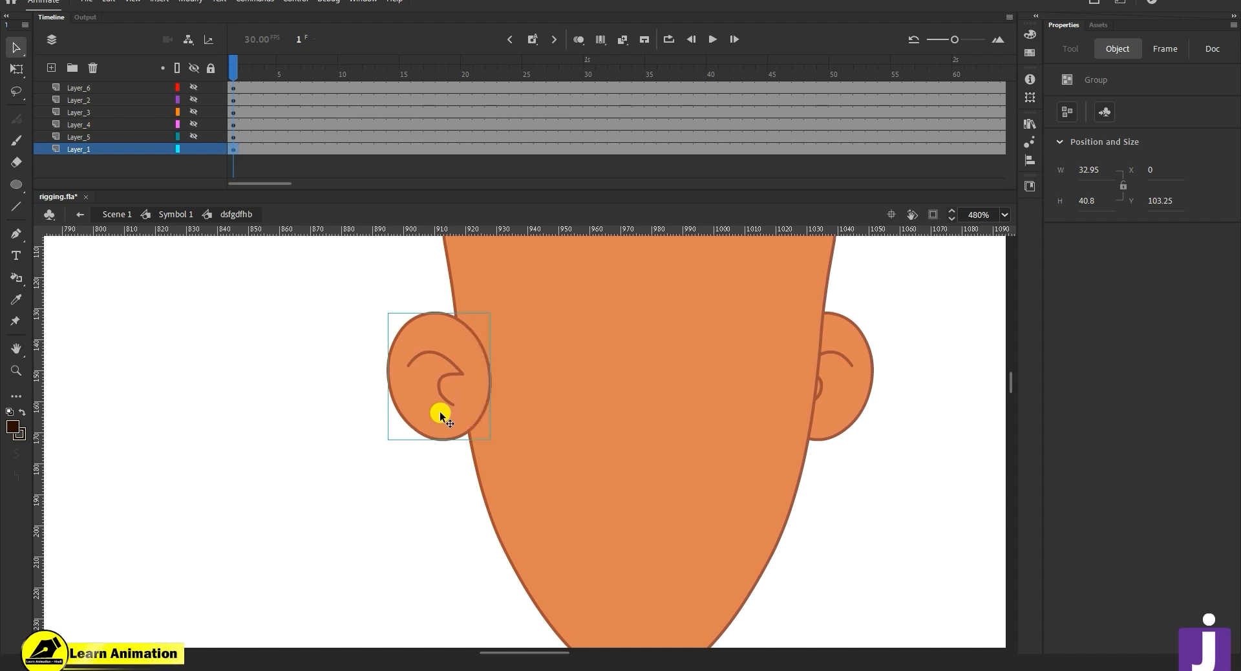
{"action": "key", "text": "ctrl+shift+Down"}
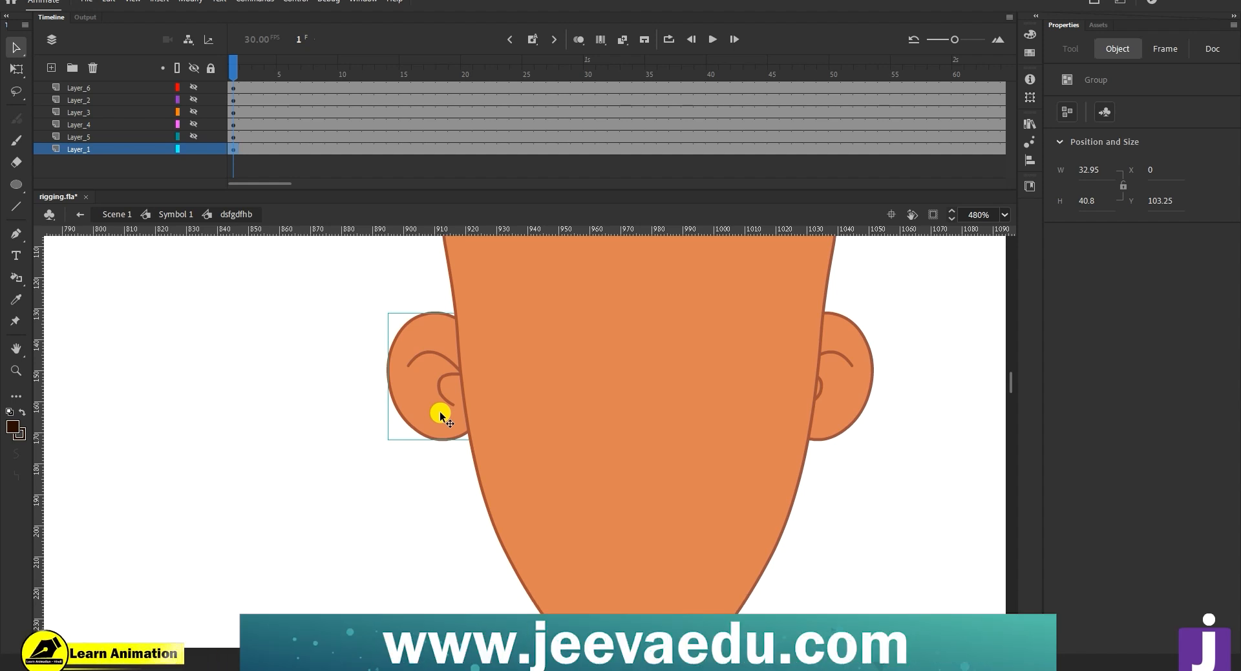
{"action": "key", "text": "ctrl+shift+Up"}
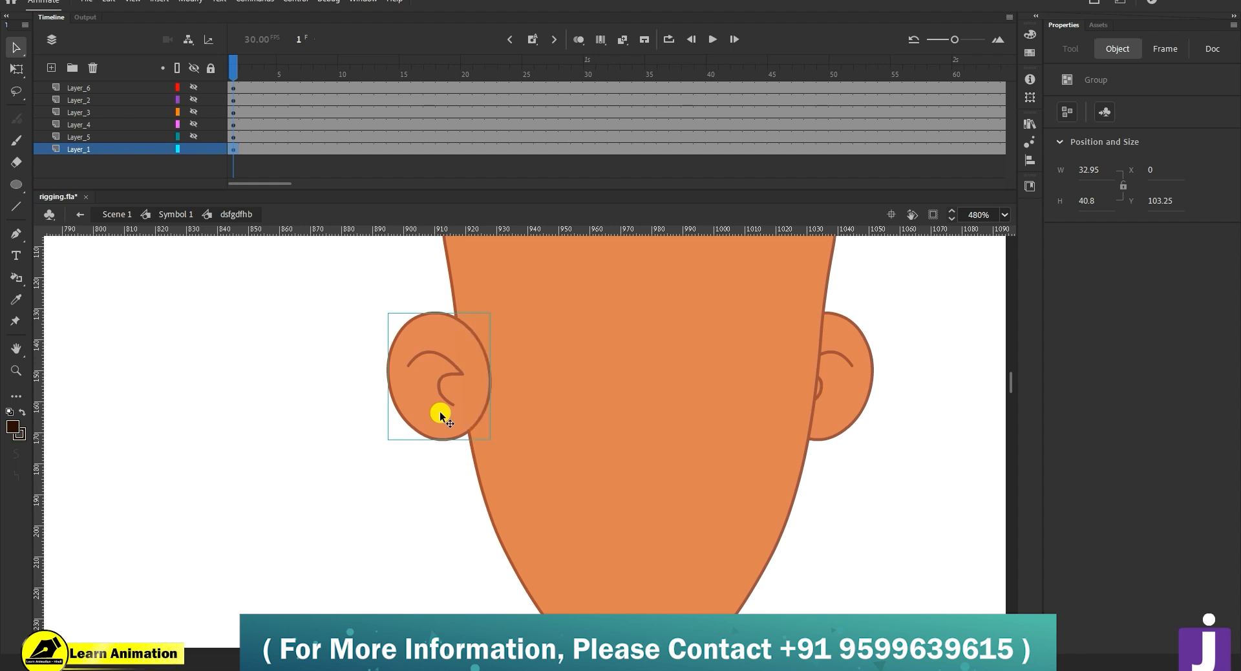
{"action": "key", "text": "ctrl+shift+Down"}
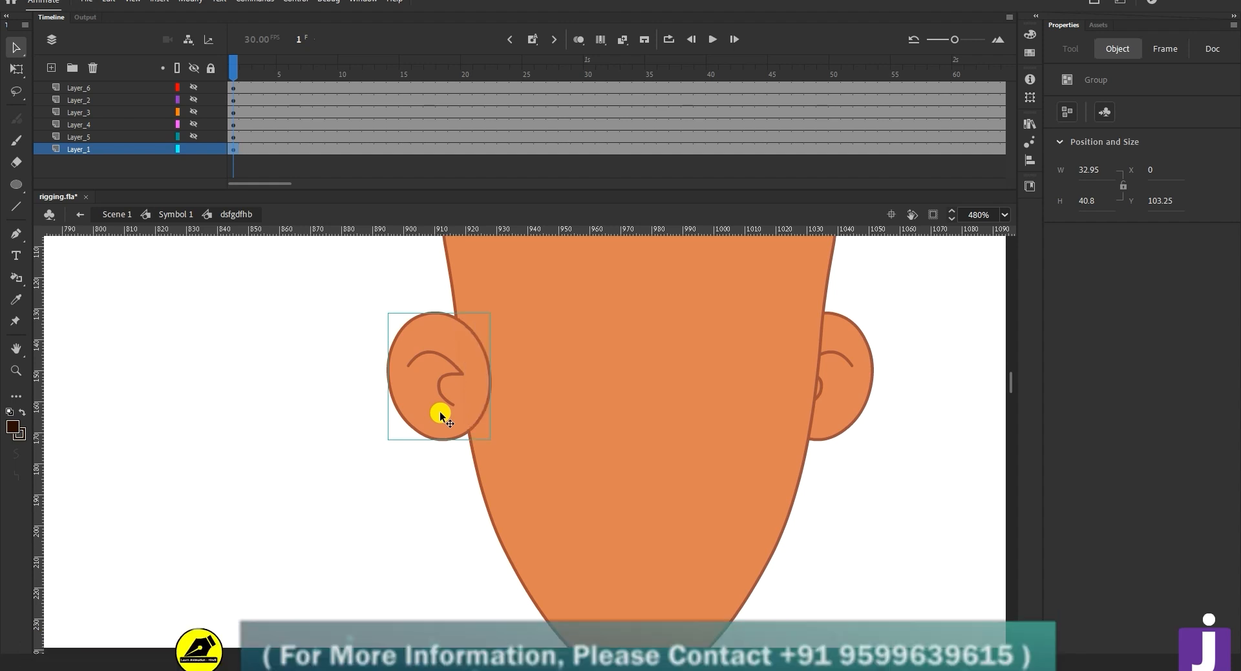
- Cut both ears from Layer_1 and paste them in place on a new layer beneath it
{"action": "key", "text": "ctrl+minus"}
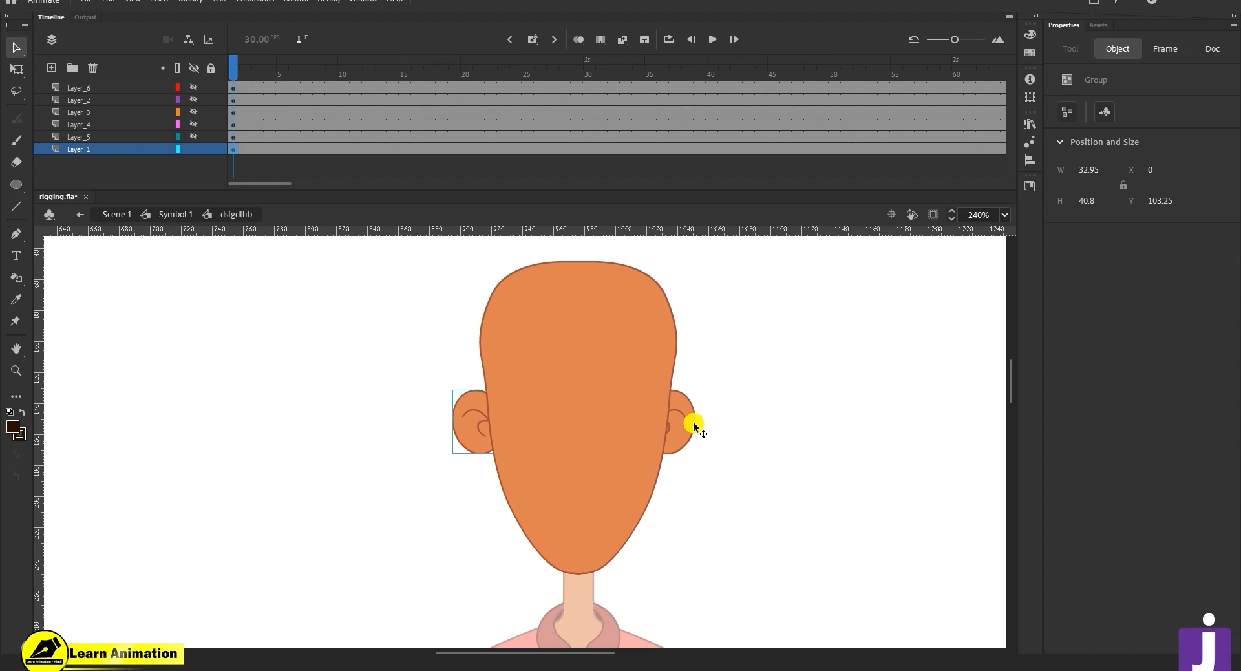
{"action": "key", "text": "ctrl+x"}
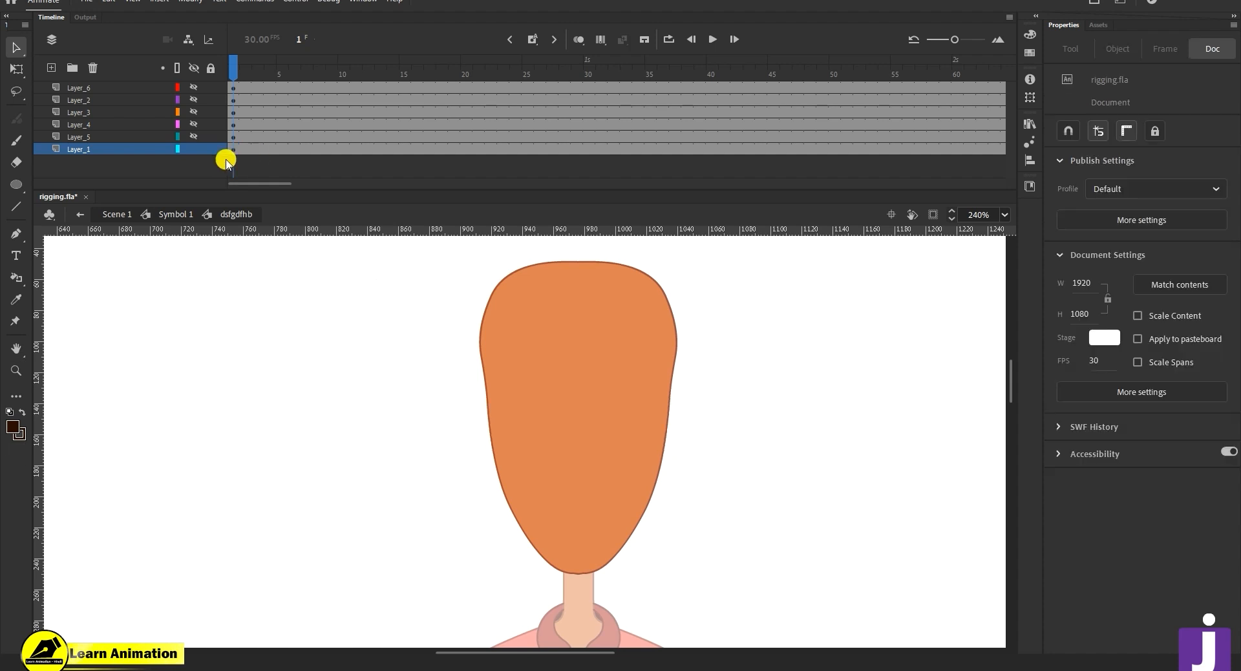
{"action": "left_click", "coordinate": [51, 68]}
{"action": "left_click_drag", "start_coordinate": [133, 153], "coordinate": [133, 165]}
{"action": "right_click", "coordinate": [408, 307]}
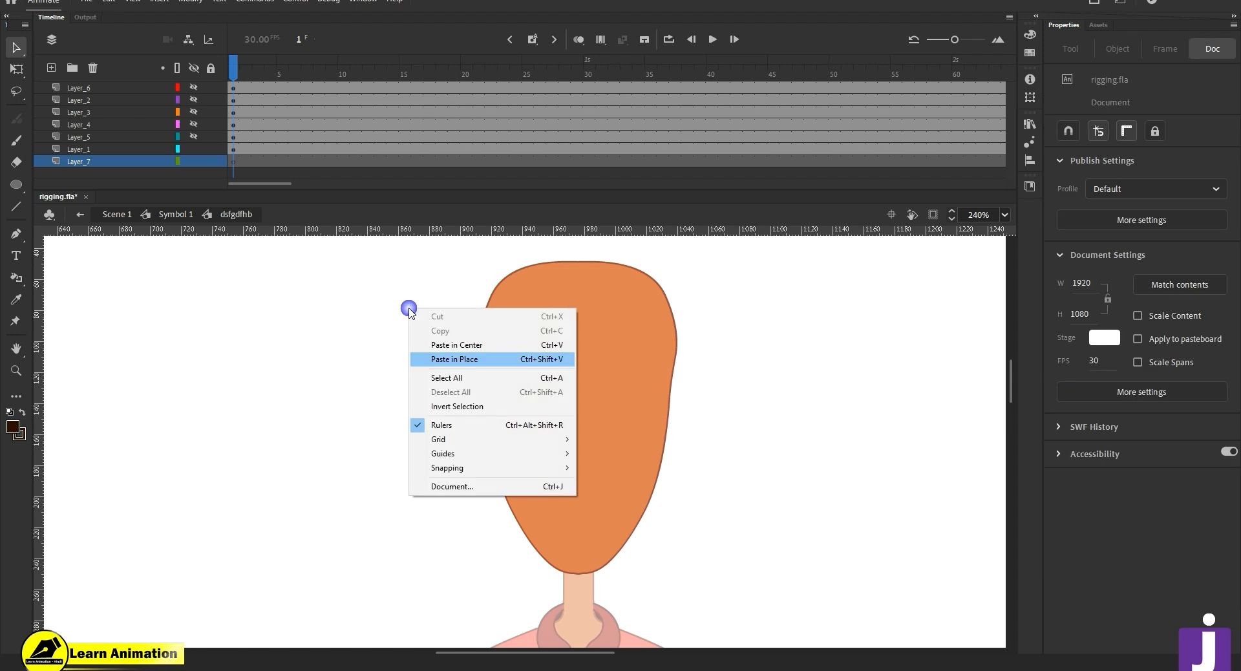
{"action": "left_click", "coordinate": [433, 359]}
- Examine the left ear where it meets the face edge, toggling Layer_1's visibility off and back on
{"action": "left_click", "coordinate": [438, 486]}
{"action": "left_click", "coordinate": [471, 445]}
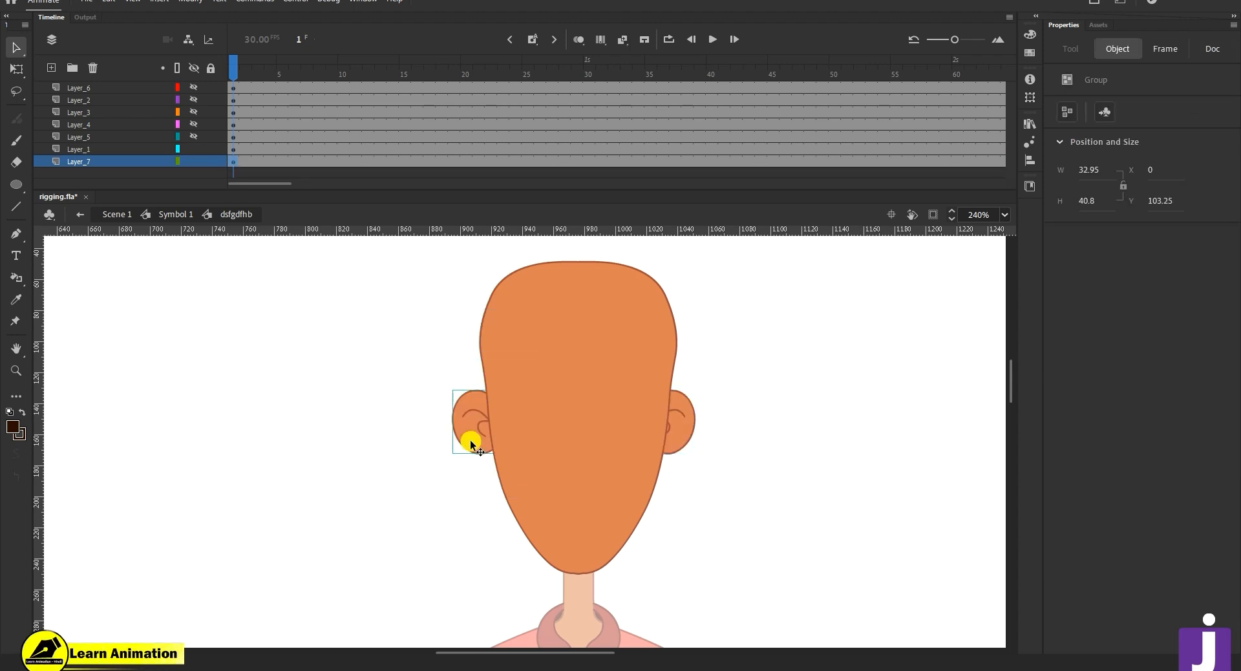
{"action": "key", "text": "z"}
{"action": "left_click_drag", "start_coordinate": [422, 370], "coordinate": [534, 444]}
{"action": "left_click_drag", "start_coordinate": [568, 490], "coordinate": [524, 429]}
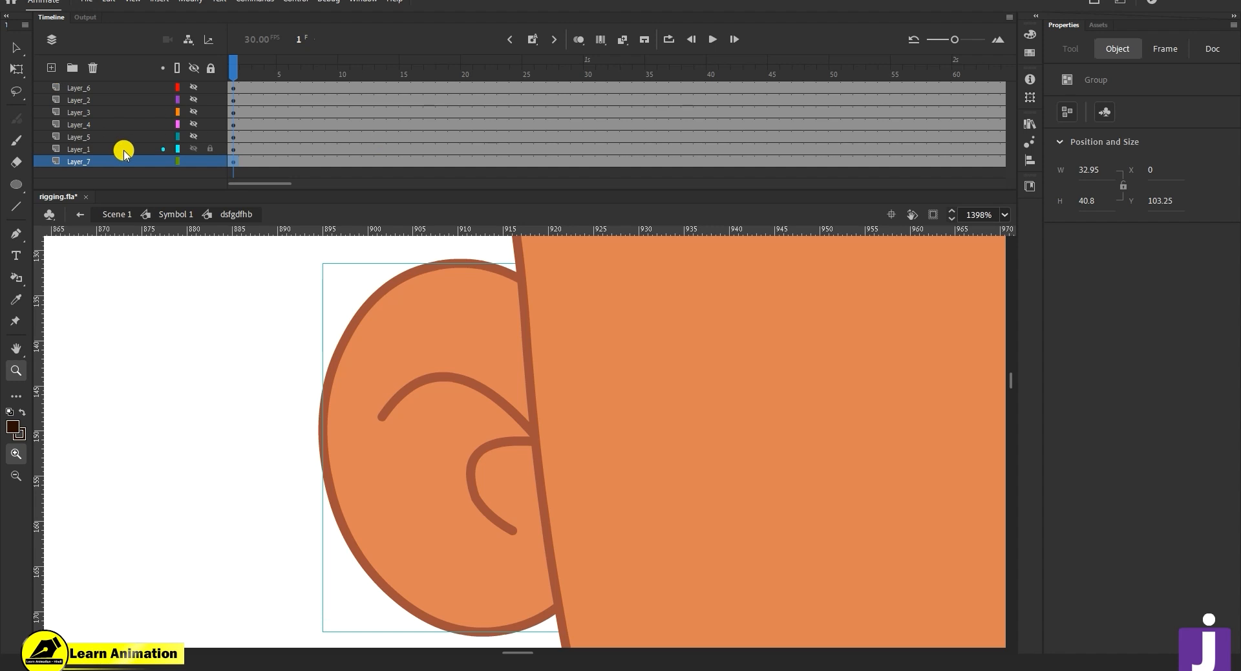
{"action": "left_click", "coordinate": [194, 149]}
{"action": "left_click", "coordinate": [194, 148]}
{"action": "scroll", "coordinate": [449, 346], "scroll_direction": "down", "scroll_amount": 5}
{"action": "left_click_drag", "start_coordinate": [512, 457], "coordinate": [368, 451]}
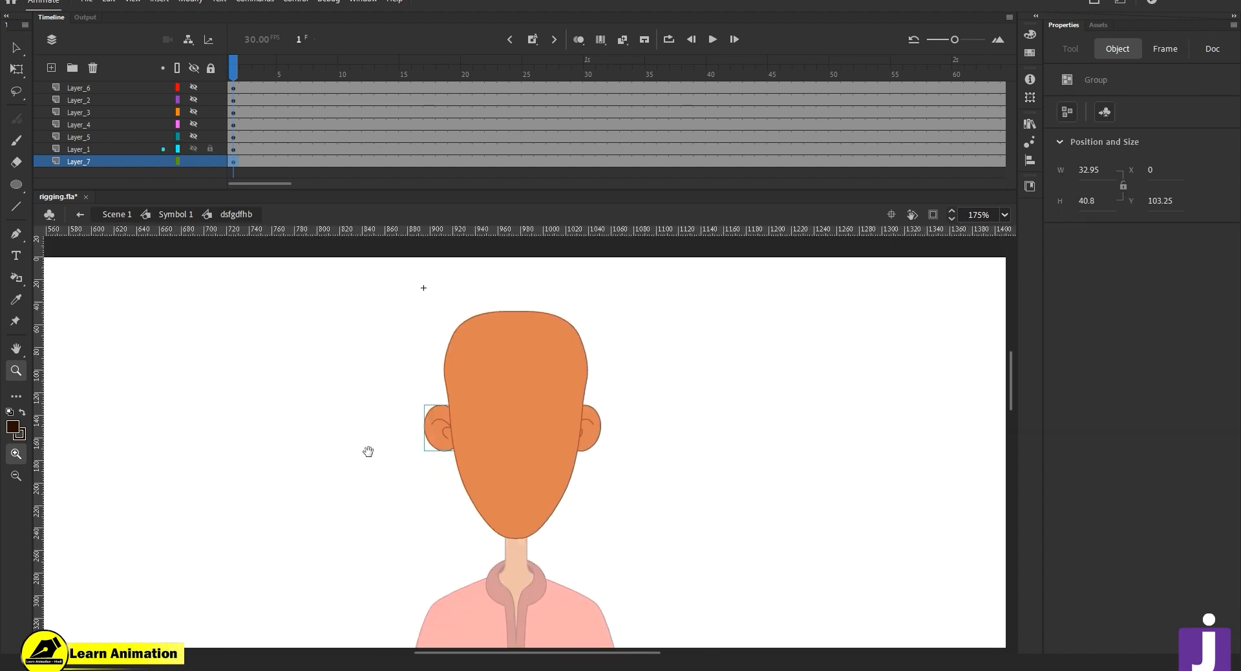
- Show all the hidden facial layers above Layer_1 again
{"action": "scroll", "coordinate": [501, 474], "scroll_direction": "up", "scroll_amount": 5}
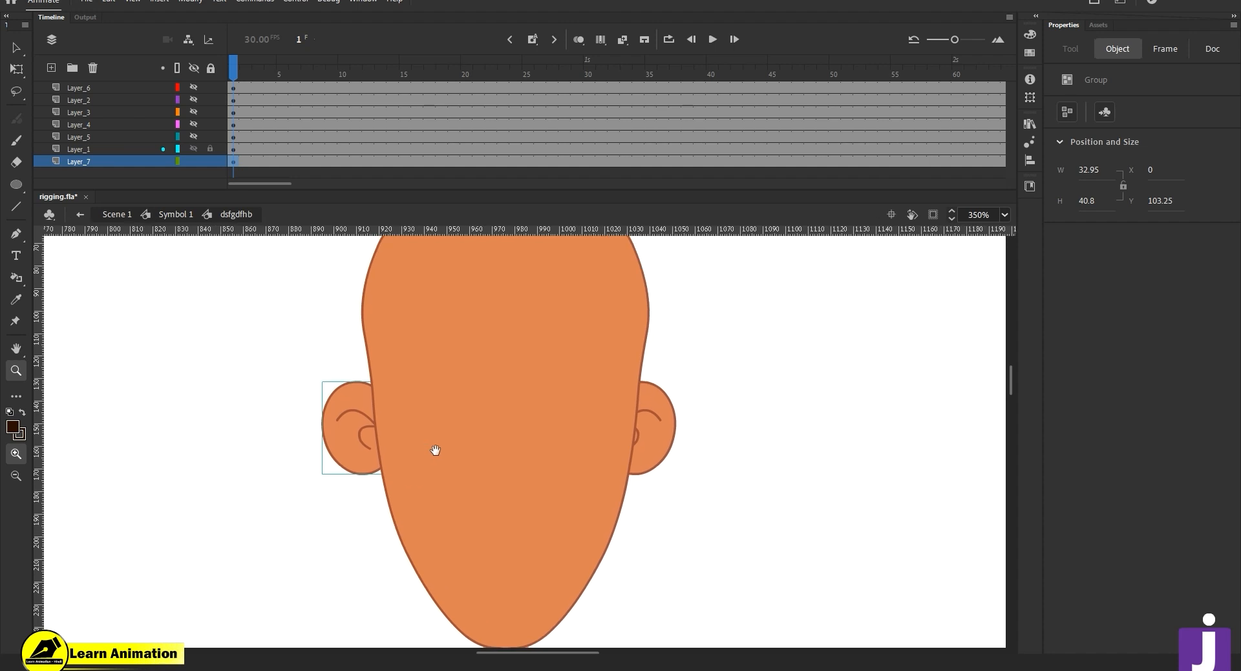
{"action": "key", "text": "v"}
{"action": "left_click", "coordinate": [270, 428]}
{"action": "left_click", "coordinate": [361, 447]}
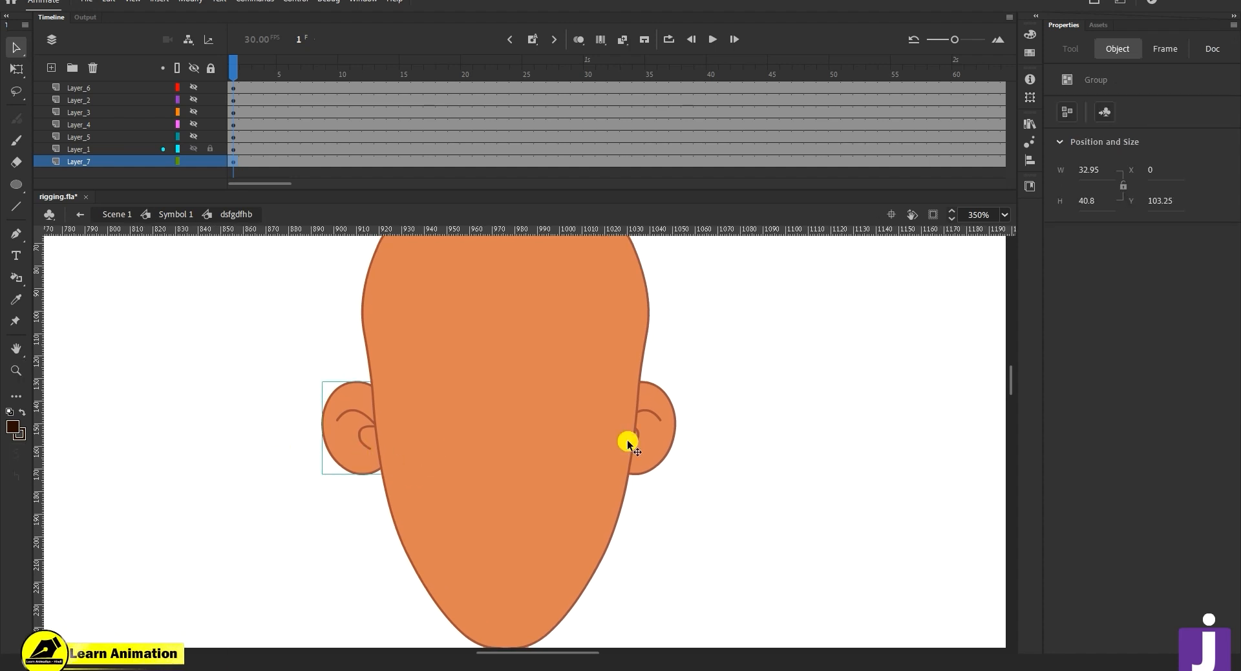
{"action": "left_click", "coordinate": [661, 442]}
{"action": "left_click", "coordinate": [197, 104]}
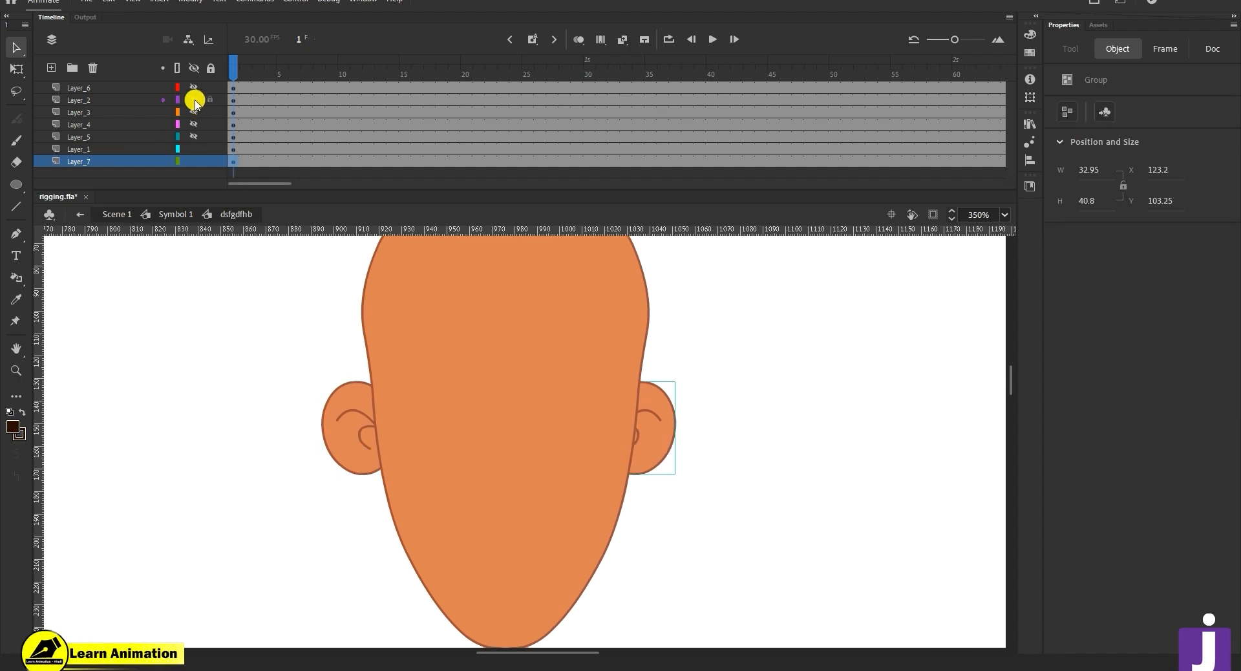
{"action": "left_click", "coordinate": [195, 100]}
- Shift the right ear outward from the face edge to X 128.9, keeping its height at Y 103.25
{"action": "left_click", "coordinate": [285, 461]}
{"action": "left_click", "coordinate": [349, 447]}
{"action": "left_click", "coordinate": [653, 439]}
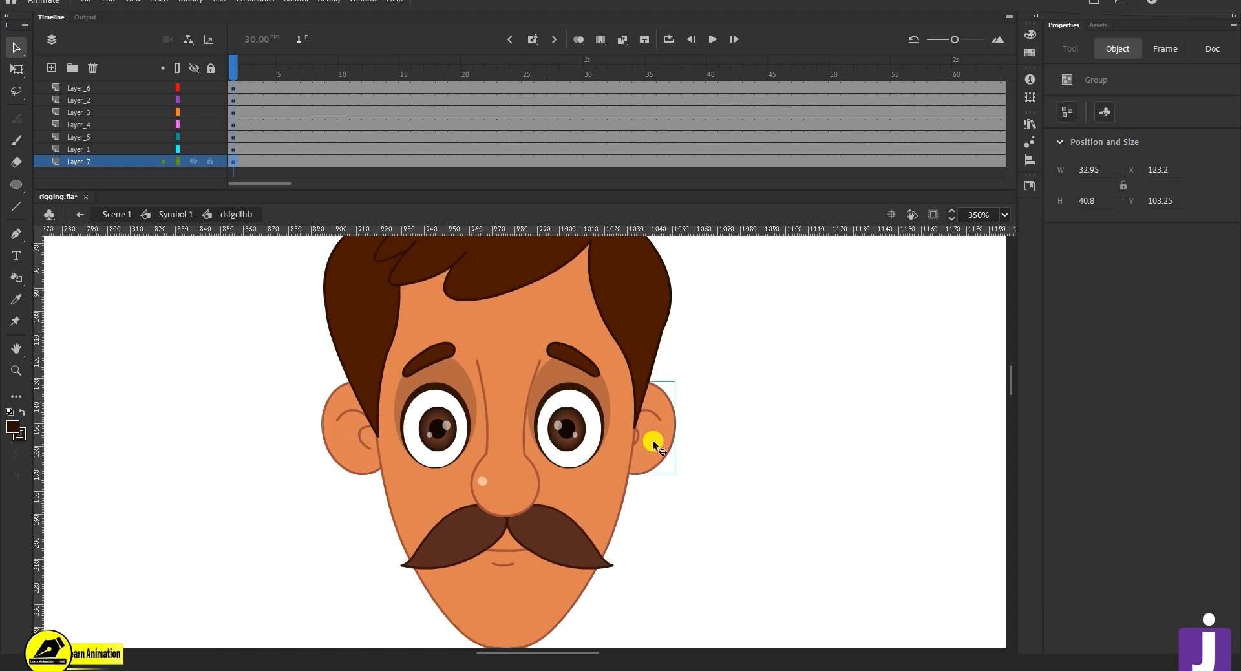
{"action": "left_click", "coordinate": [709, 510]}
{"action": "left_click", "coordinate": [667, 437]}
{"action": "key", "text": "Down"}
{"action": "key", "text": "Down"}
{"action": "key", "text": "Down"}
{"action": "key", "text": "Up"}
{"action": "key", "text": "Up"}
{"action": "key", "text": "Up"}
{"action": "key", "text": "Left"}
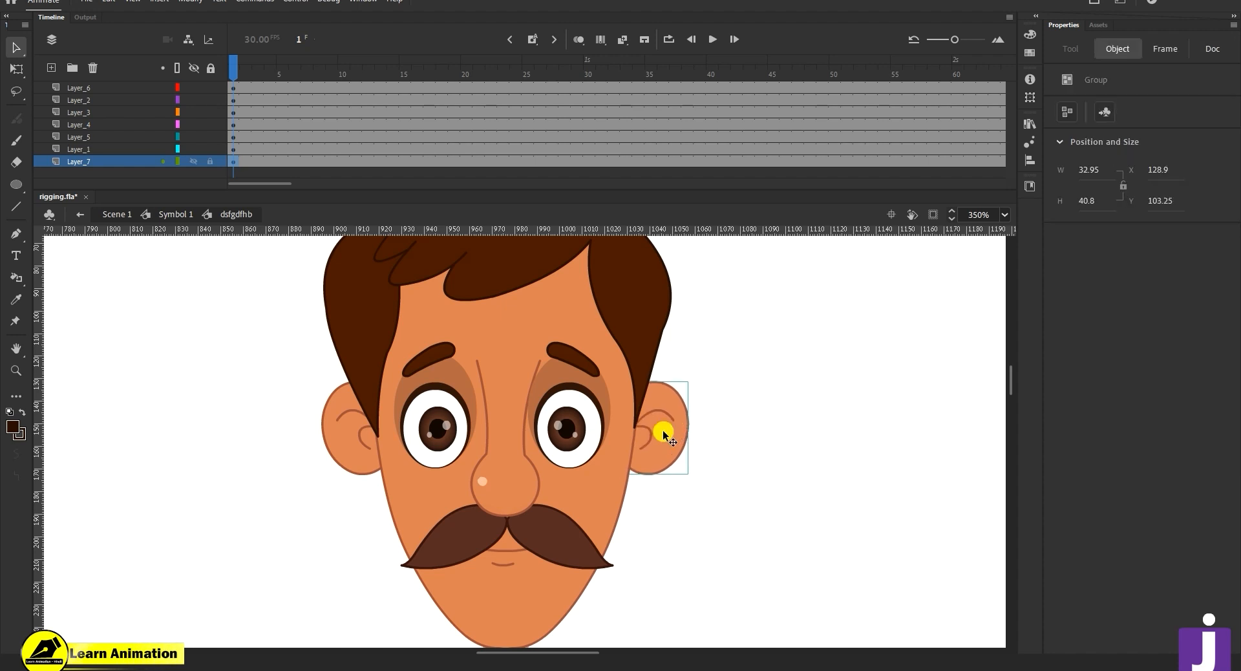
- Convert both ears on Layer_7 together into one graphic symbol
{"action": "left_click", "coordinate": [660, 487]}
{"action": "key", "text": "z"}
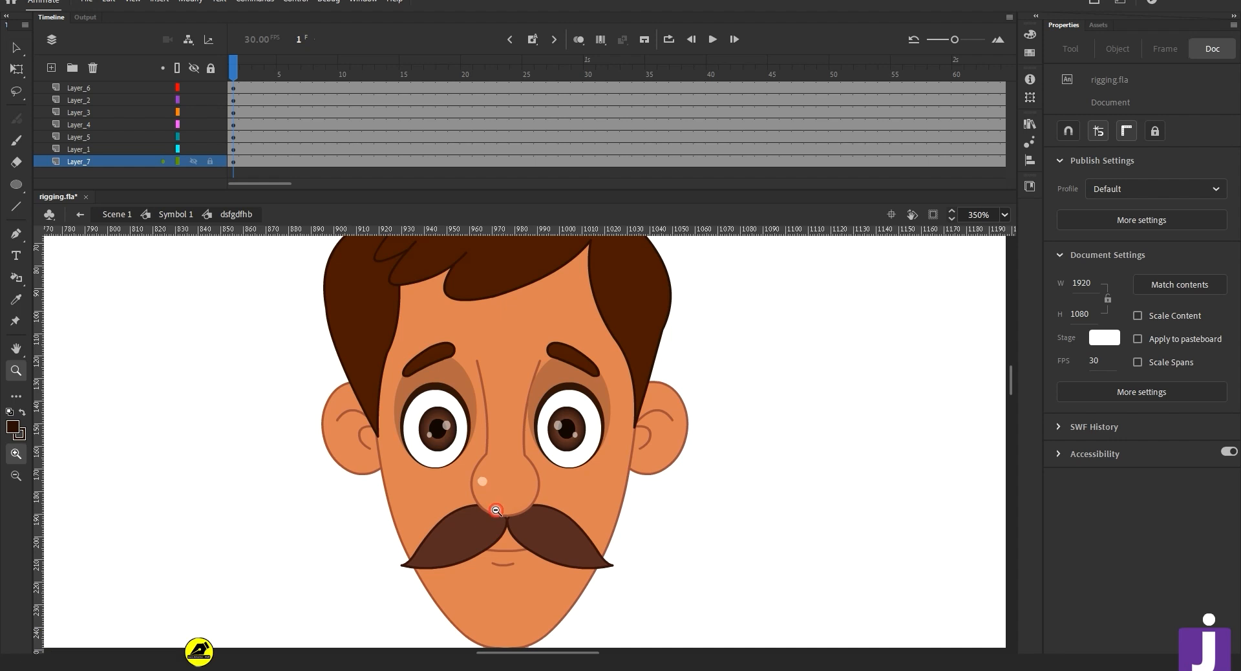
{"action": "left_click", "coordinate": [555, 418], "text": "alt"}
{"action": "left_click", "coordinate": [555, 418]}
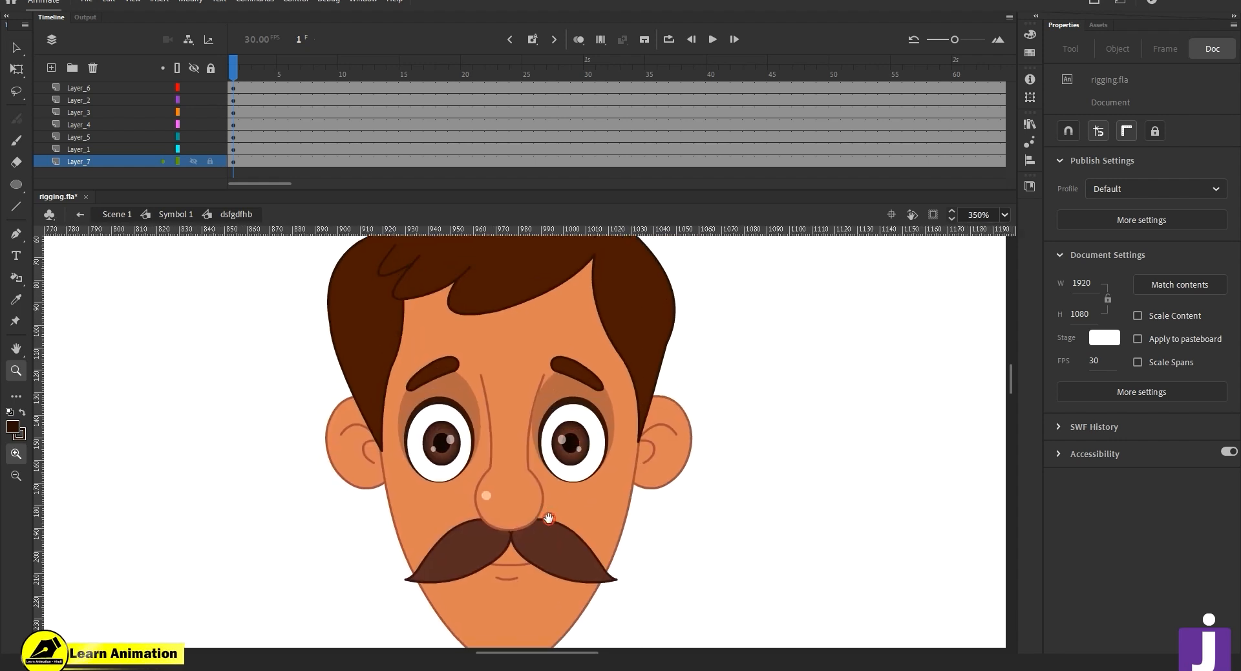
{"action": "key", "text": "v"}
{"action": "left_click", "coordinate": [684, 470]}
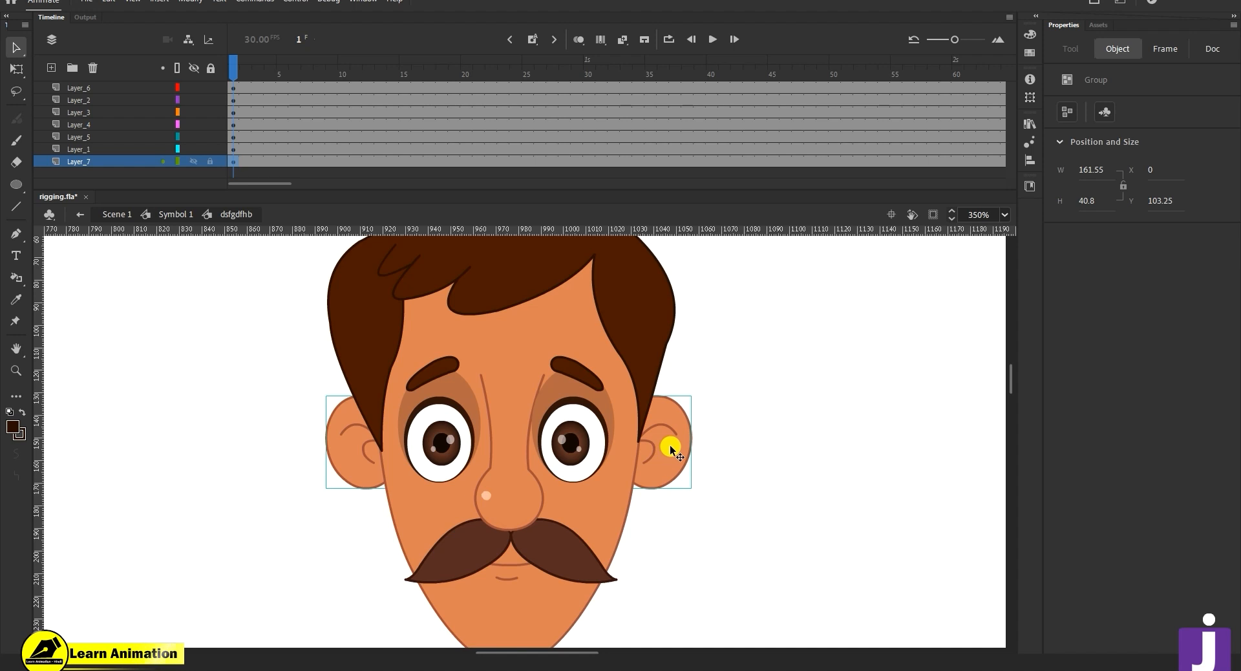
{"action": "key", "text": "F8"}
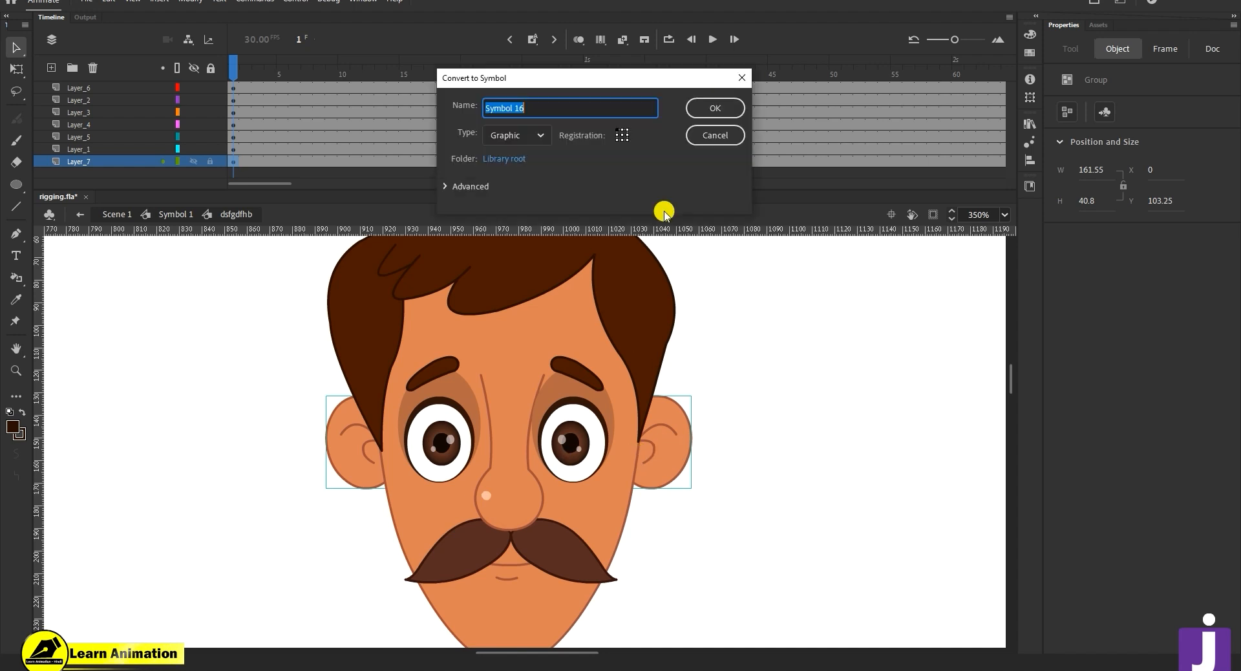
{"action": "left_click", "coordinate": [717, 105]}
- Nudge the ears symbol sideways in both directions to test its movement behind the face, returning it to X 0
{"action": "key", "text": "Right"}
{"action": "key", "text": "Right"}
{"action": "key", "text": "Right"}
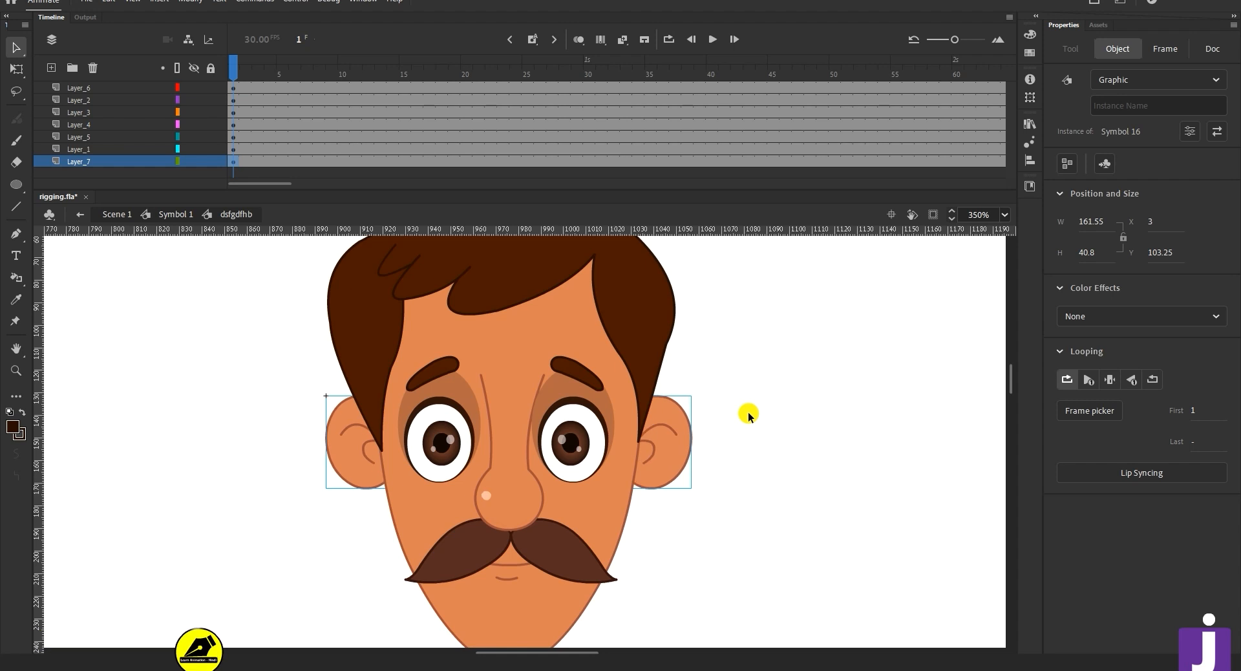
{"action": "key", "text": "Left"}
{"action": "key", "text": "Left"}
{"action": "key", "text": "Left"}
{"action": "key", "text": "Left"}
{"action": "key", "text": "Left"}
{"action": "key", "text": "Left"}
{"action": "key", "text": "Left"}
{"action": "key", "text": "Left"}
{"action": "key", "text": "Left"}
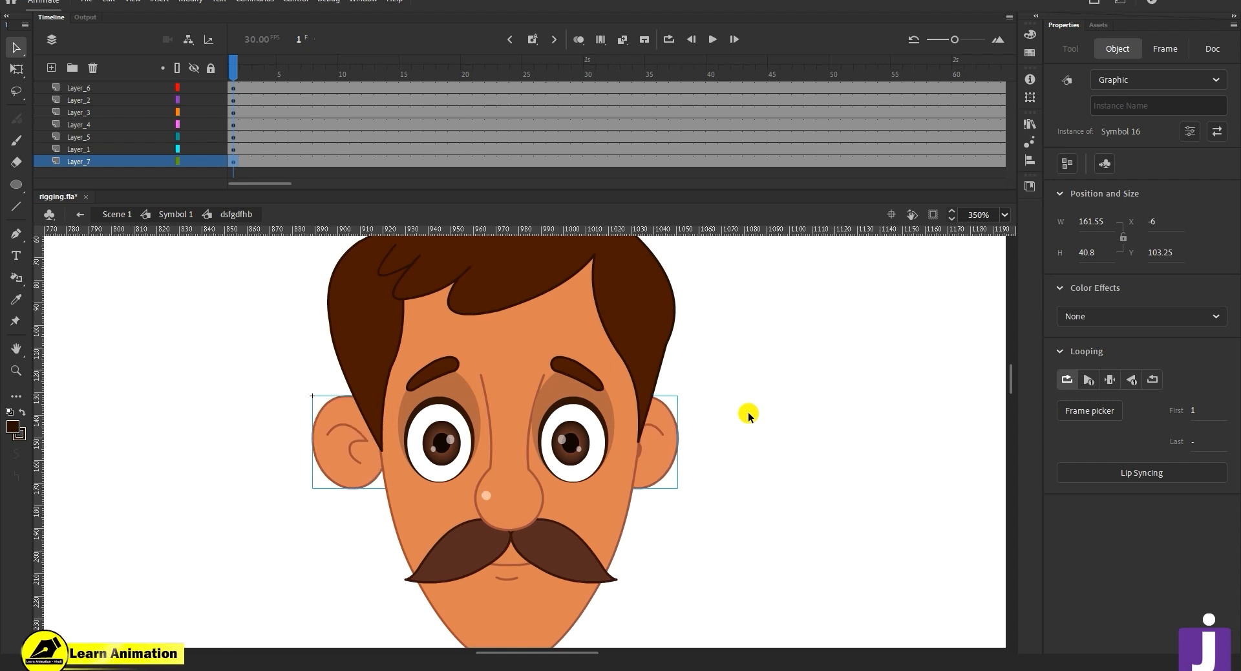
{"action": "key", "text": "Right"}
{"action": "key", "text": "Right"}
{"action": "key", "text": "Right"}
{"action": "key", "text": "Right"}
{"action": "key", "text": "Right"}
{"action": "key", "text": "Right"}
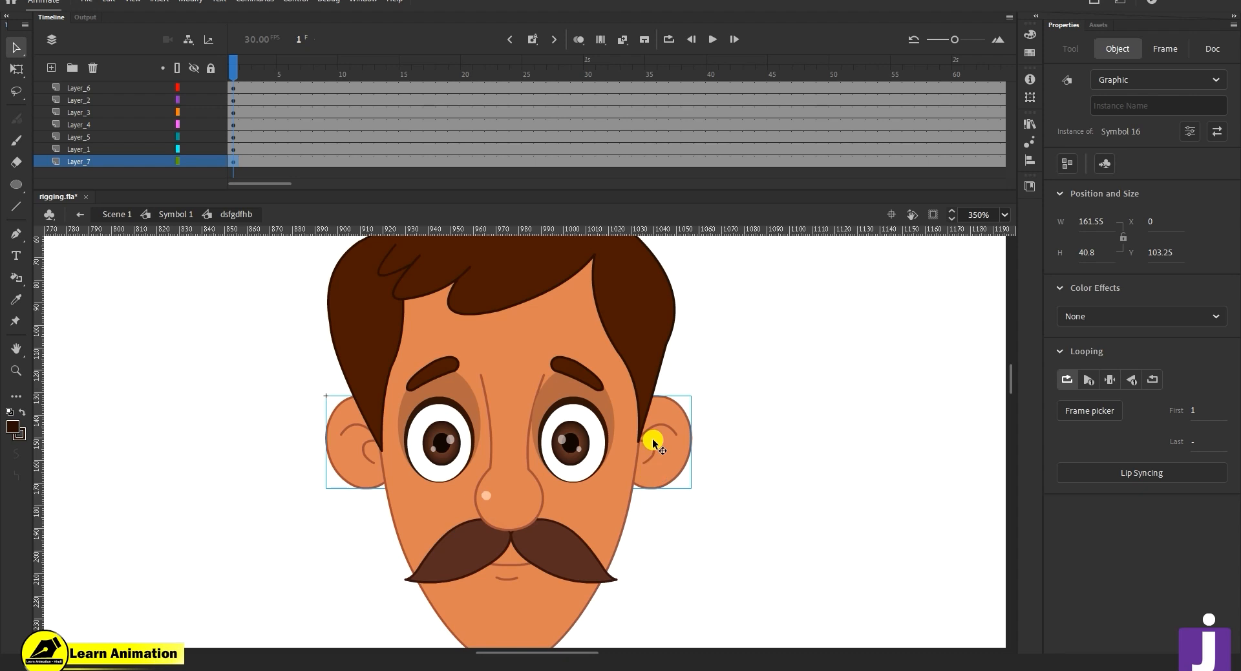
- Try pulling the face shape off the head, undo the move and toggle Layer_1's visibility to check its contents
{"action": "left_click", "coordinate": [716, 412]}
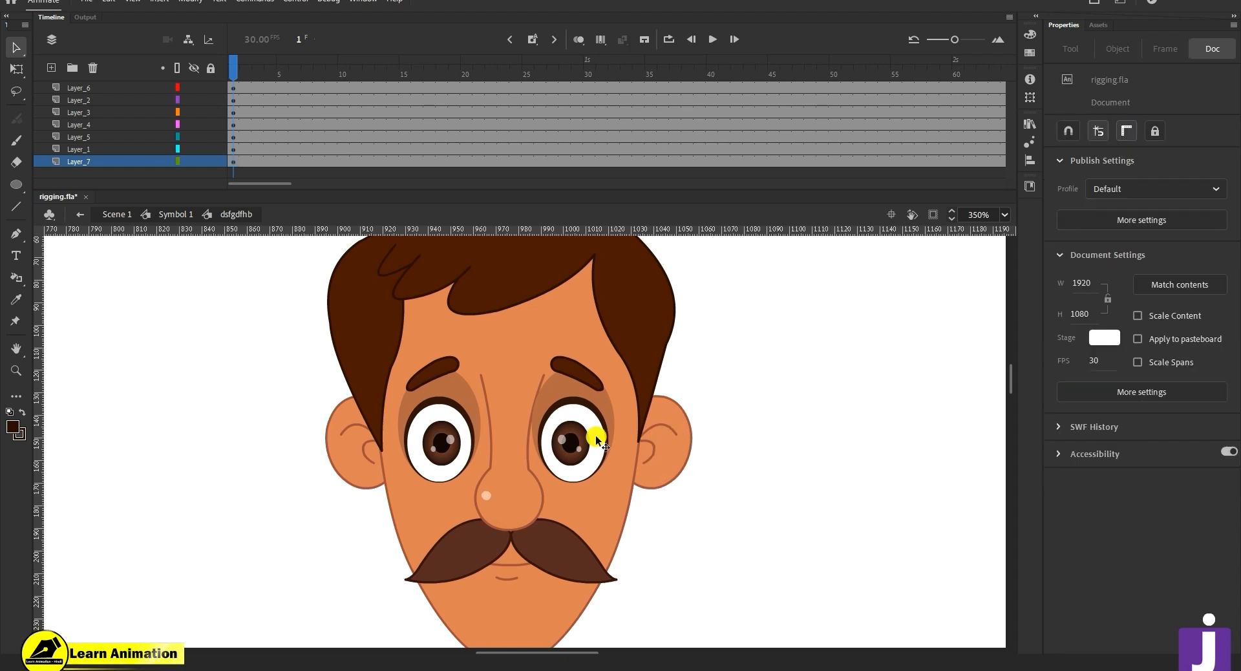
{"action": "left_click", "coordinate": [337, 460]}
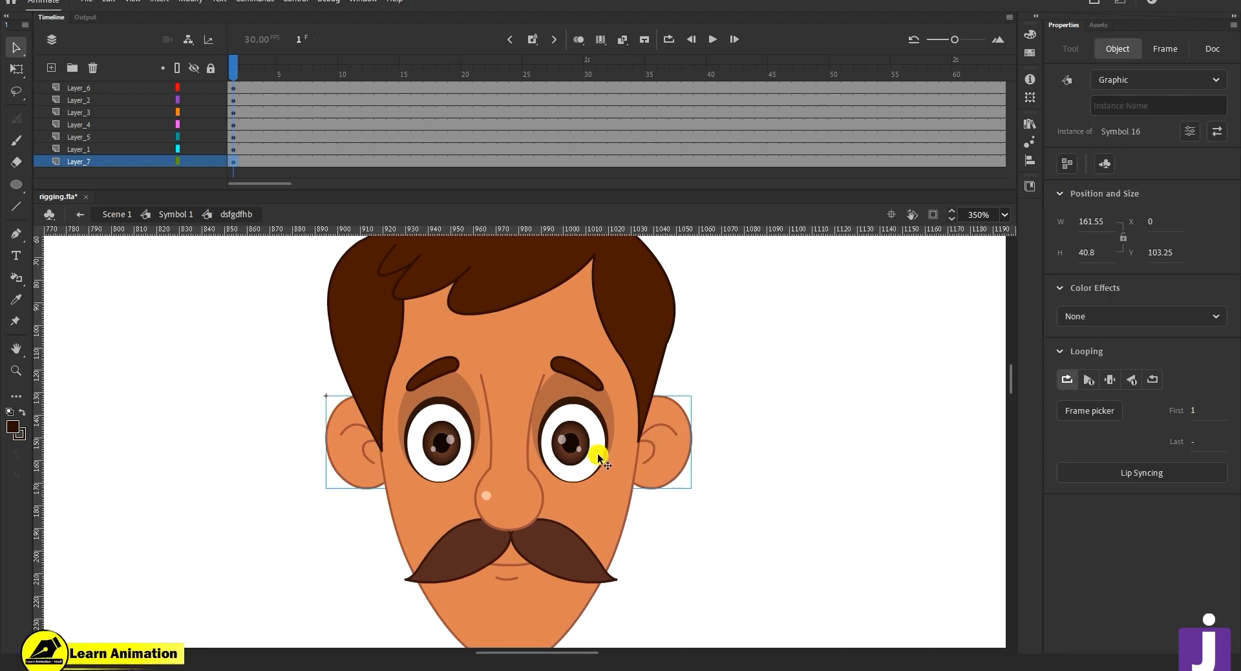
{"action": "left_click_drag", "start_coordinate": [566, 566], "coordinate": [568, 546]}
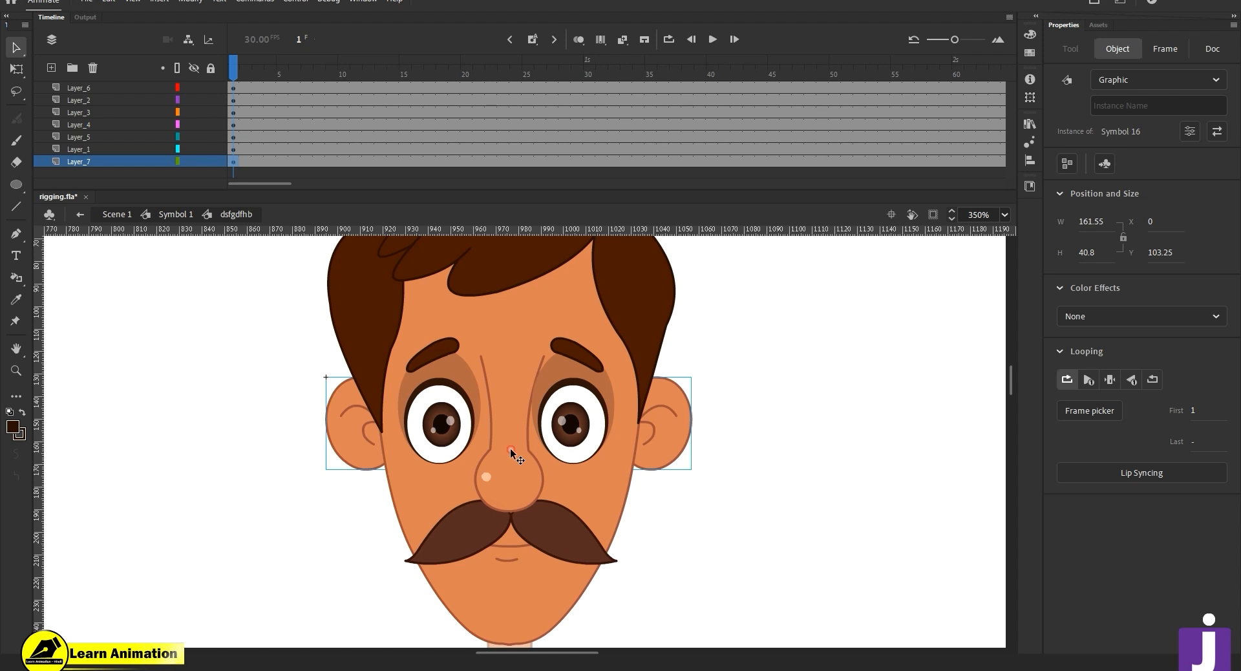
{"action": "key", "text": "z"}
{"action": "left_click", "coordinate": [514, 455], "text": "alt"}
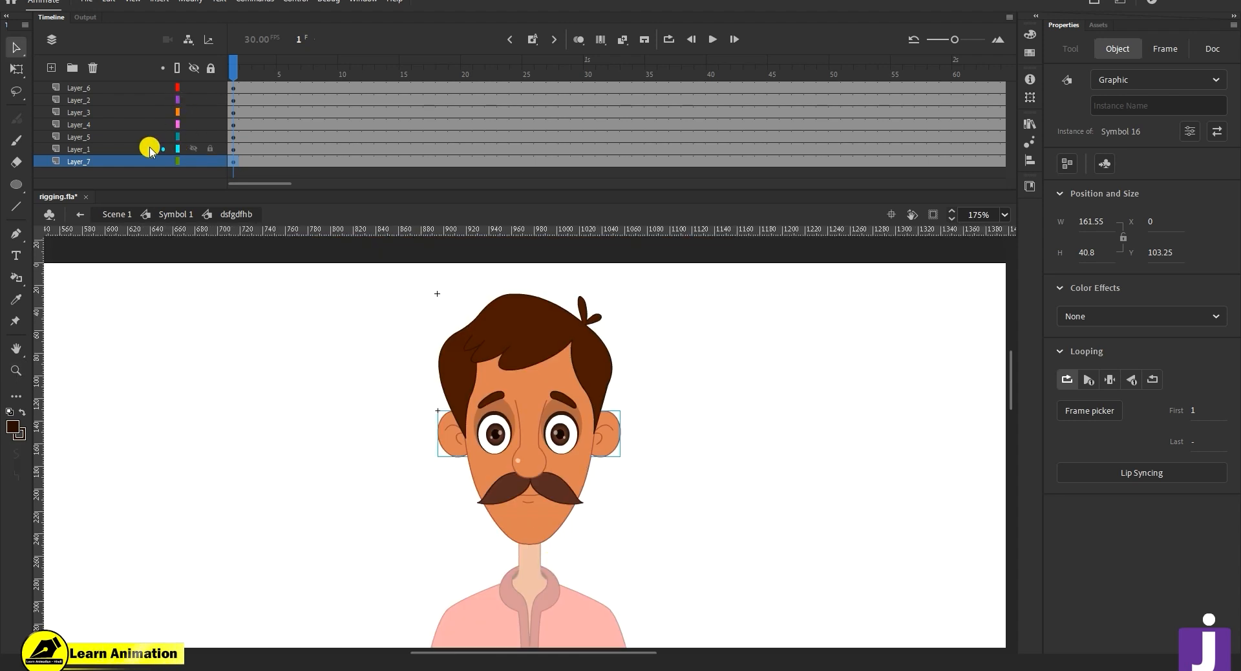
{"action": "left_click_drag", "start_coordinate": [574, 514], "coordinate": [447, 523]}
{"action": "key", "text": "ctrl+z"}
{"action": "left_click", "coordinate": [192, 148]}
{"action": "left_click", "coordinate": [192, 149]}
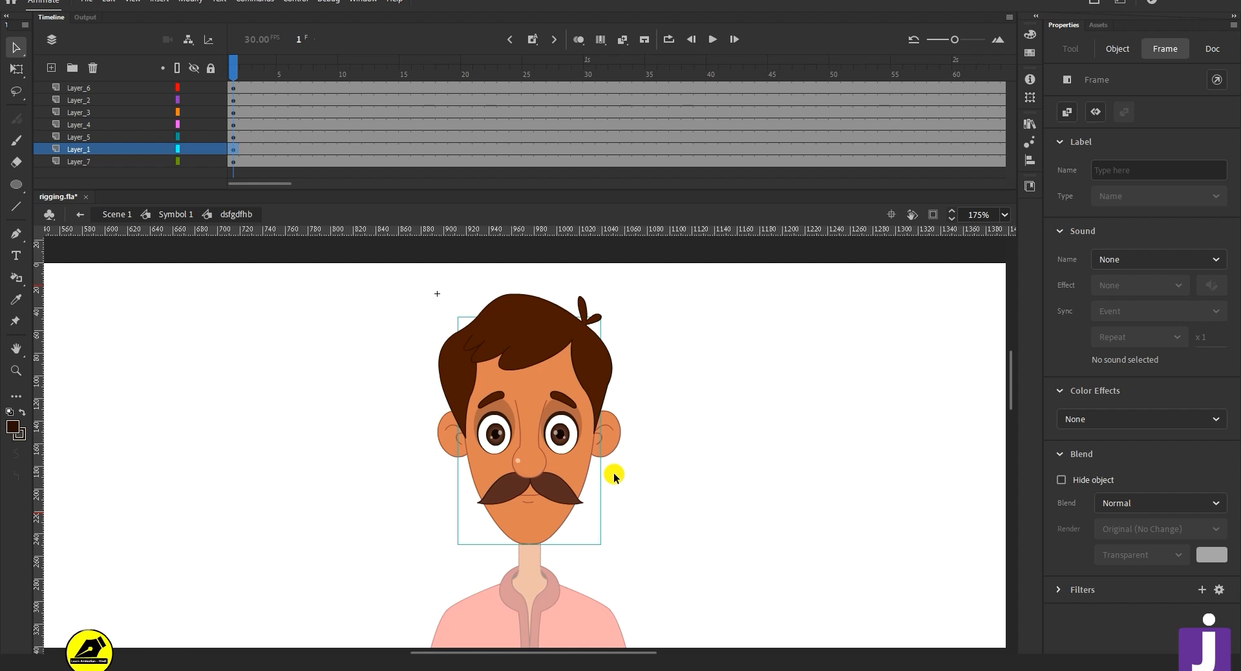
- Convert the face shape on Layer_1 into a graphic symbol
{"action": "left_click", "coordinate": [101, 150]}
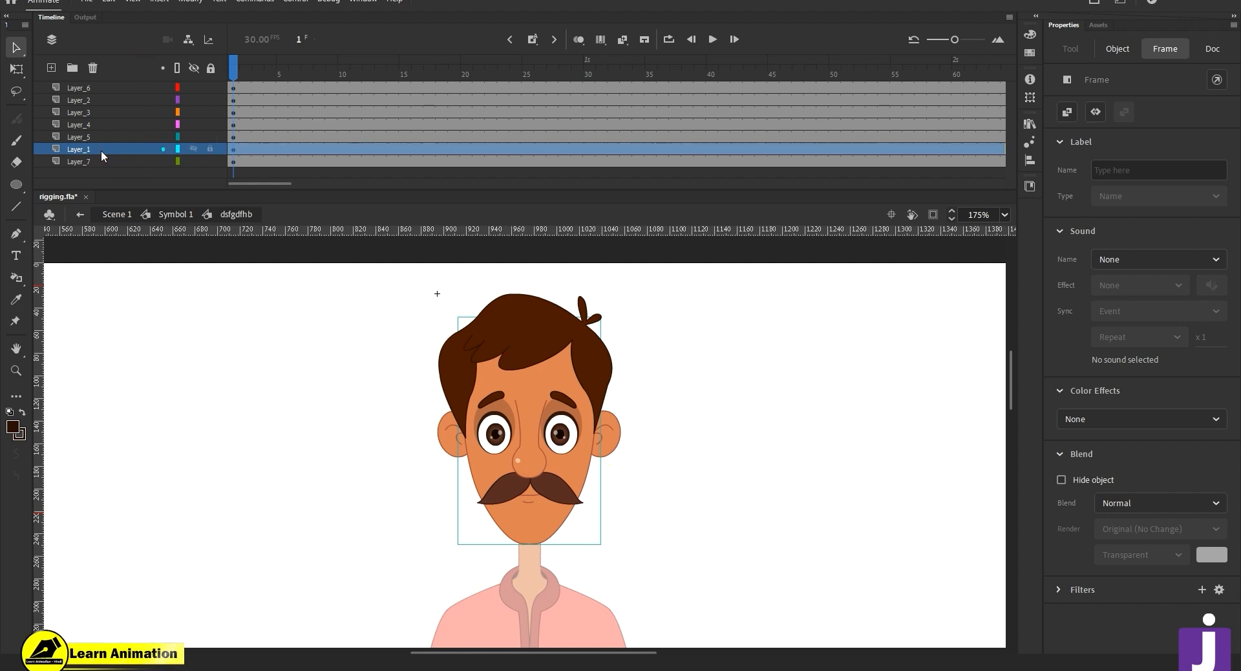
{"action": "left_click", "coordinate": [48, 69]}
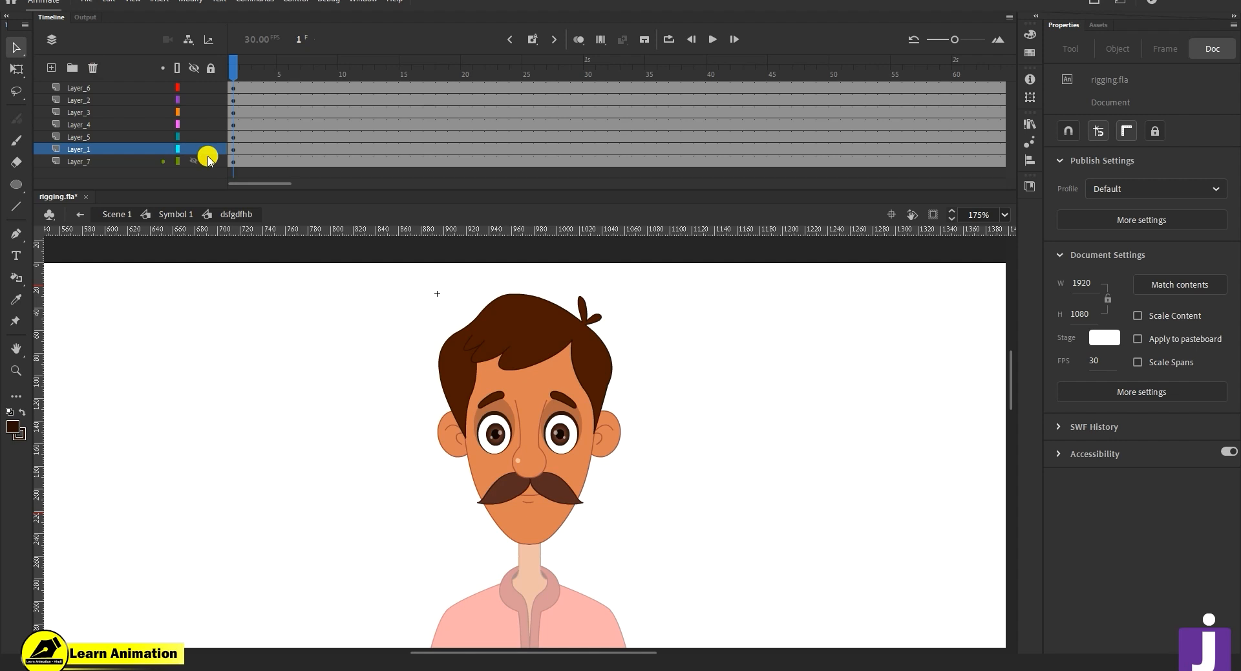
{"action": "left_click", "coordinate": [193, 148]}
{"action": "left_click", "coordinate": [193, 148]}
{"action": "left_click", "coordinate": [556, 518]}
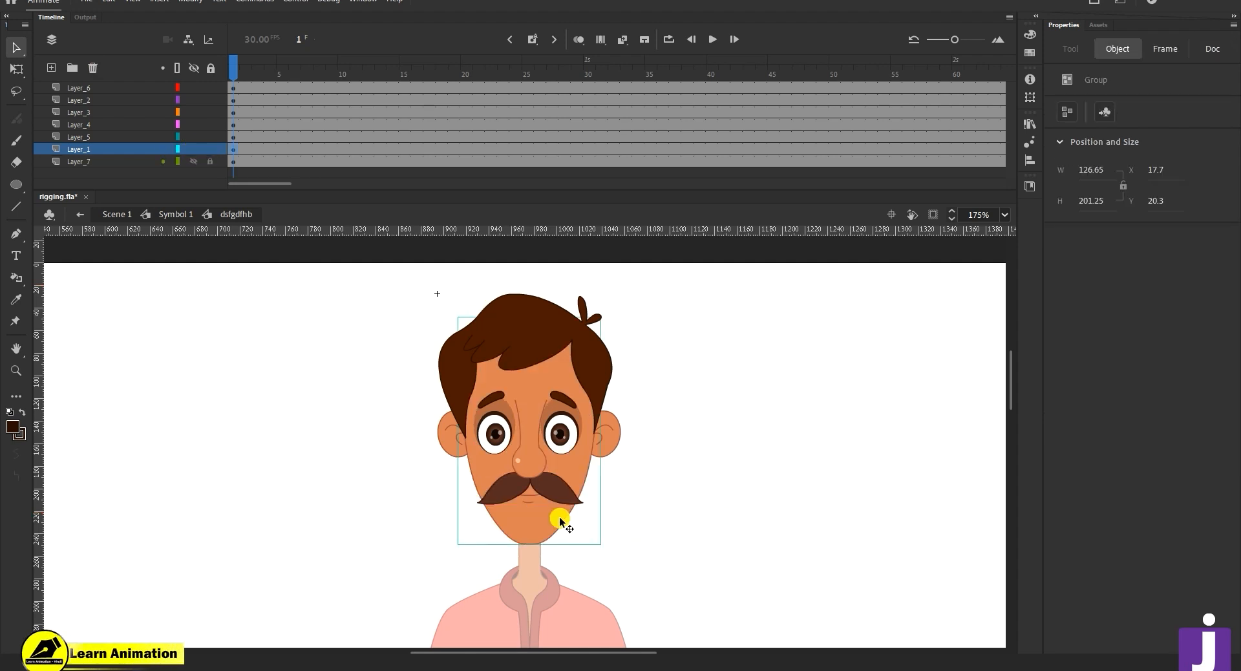
{"action": "key", "text": "F8"}
{"action": "left_click", "coordinate": [715, 108]}
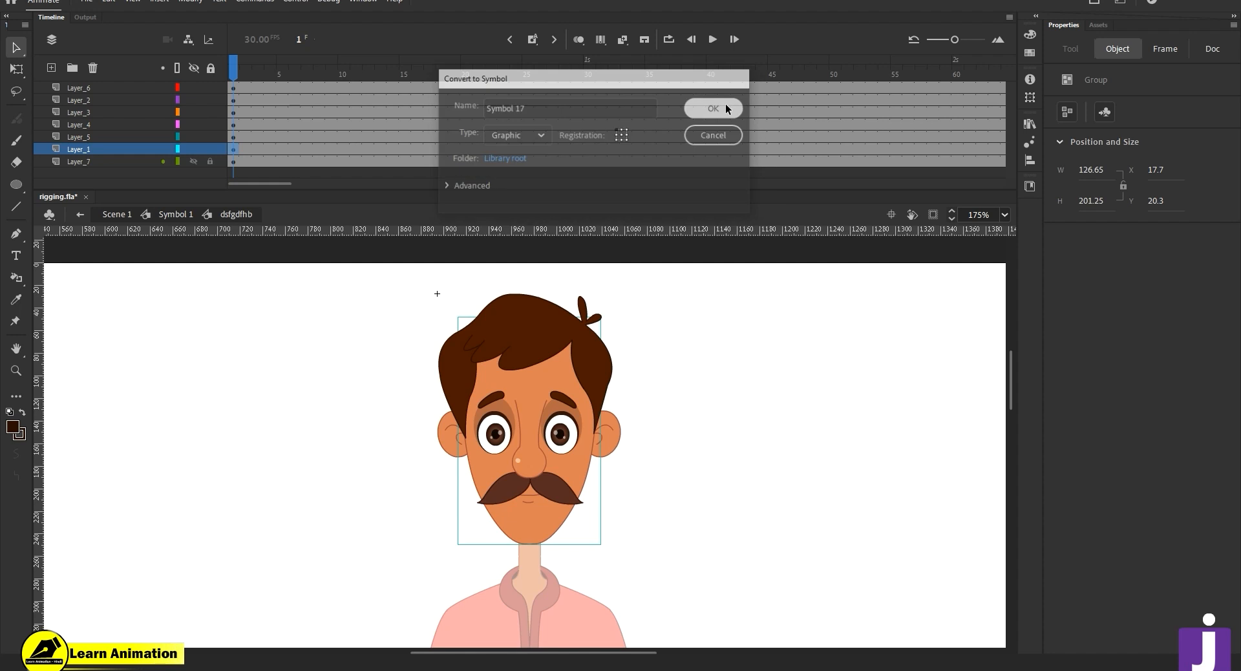
- Select all the head parts together, and the face and hair individually, to check that each is a symbol
{"action": "left_click_drag", "start_coordinate": [355, 292], "coordinate": [700, 585]}
{"action": "key", "text": "z"}
{"action": "left_click", "coordinate": [512, 452]}
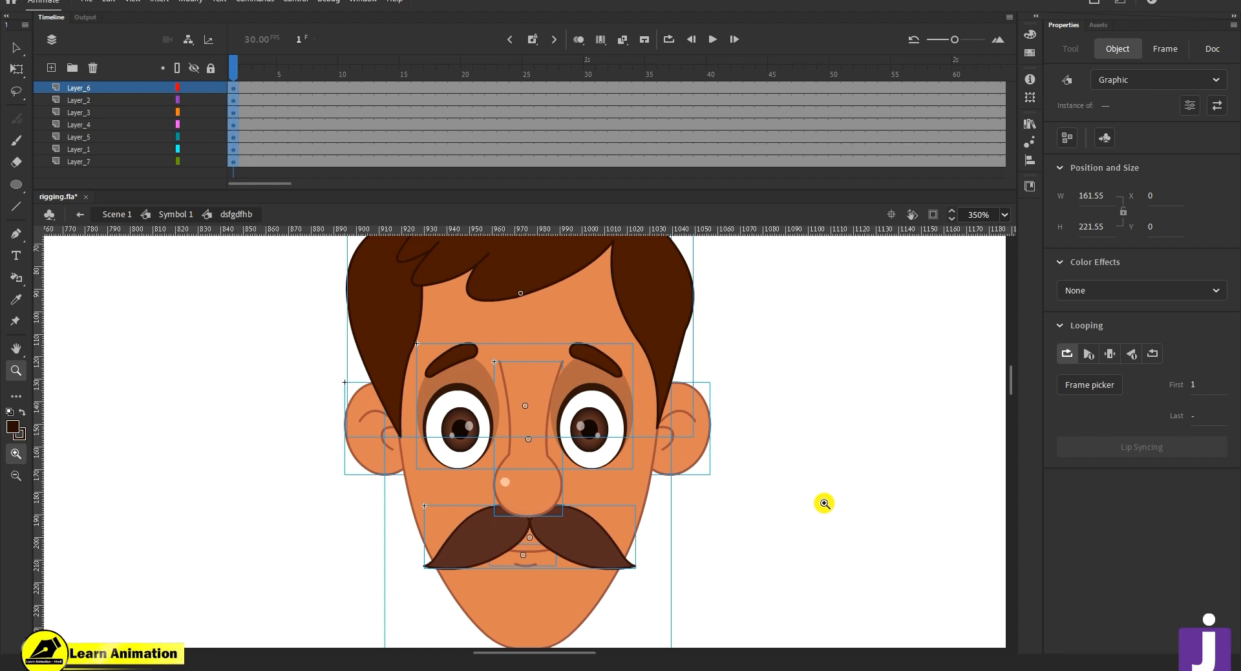
{"action": "key", "text": "v"}
{"action": "left_click", "coordinate": [787, 471]}
{"action": "left_click", "coordinate": [556, 406]}
{"action": "left_click", "coordinate": [539, 265]}
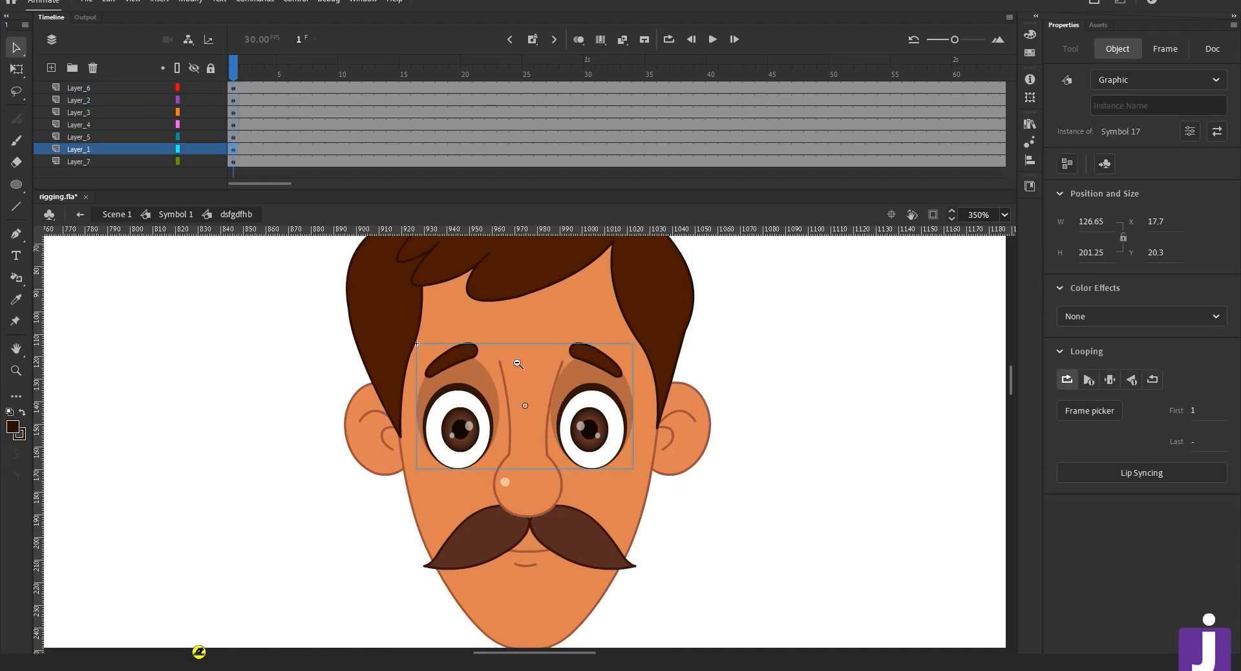
{"action": "scroll", "coordinate": [518, 388], "scroll_direction": "down", "scroll_amount": 2, "text": "ctrl"}
{"action": "scroll", "coordinate": [527, 397], "scroll_direction": "up", "scroll_amount": 2, "text": "ctrl"}
{"action": "left_click", "coordinate": [539, 409]}
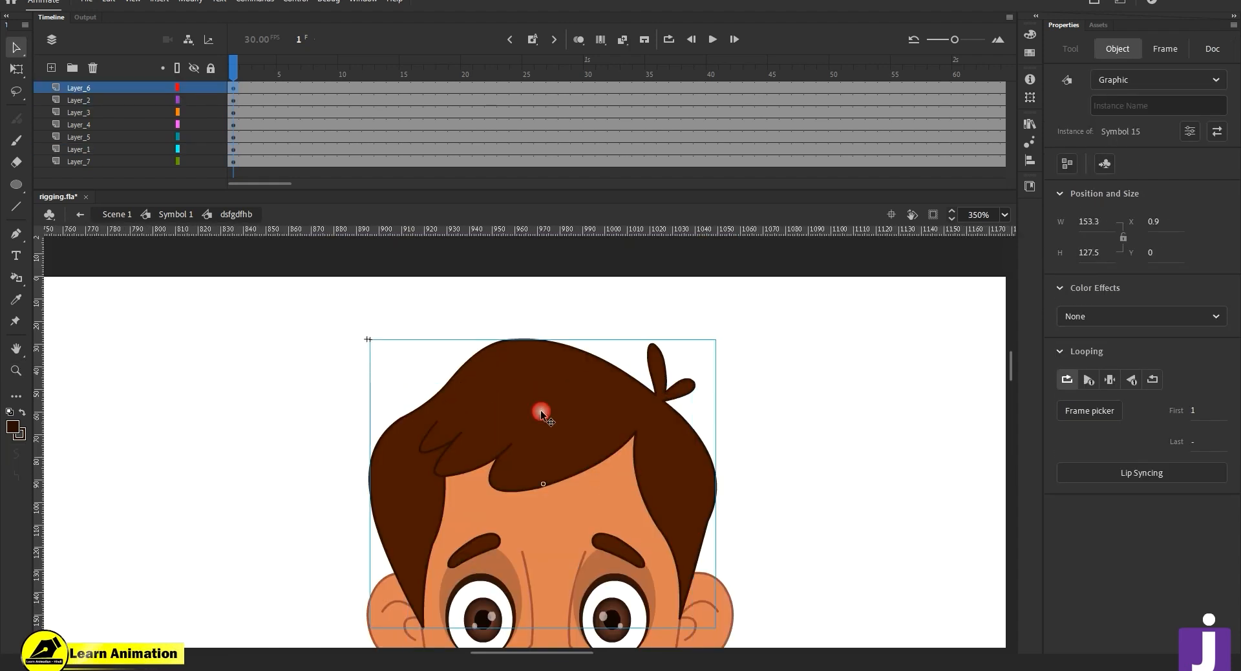
{"action": "mouse_move", "coordinate": [541, 419]}
{"action": "left_mouse_down"}
{"action": "mouse_move", "coordinate": [576, 402]}
{"action": "mouse_move", "coordinate": [579, 413]}
{"action": "mouse_move", "coordinate": [543, 402]}
{"action": "mouse_move", "coordinate": [563, 420]}
{"action": "left_mouse_up"}
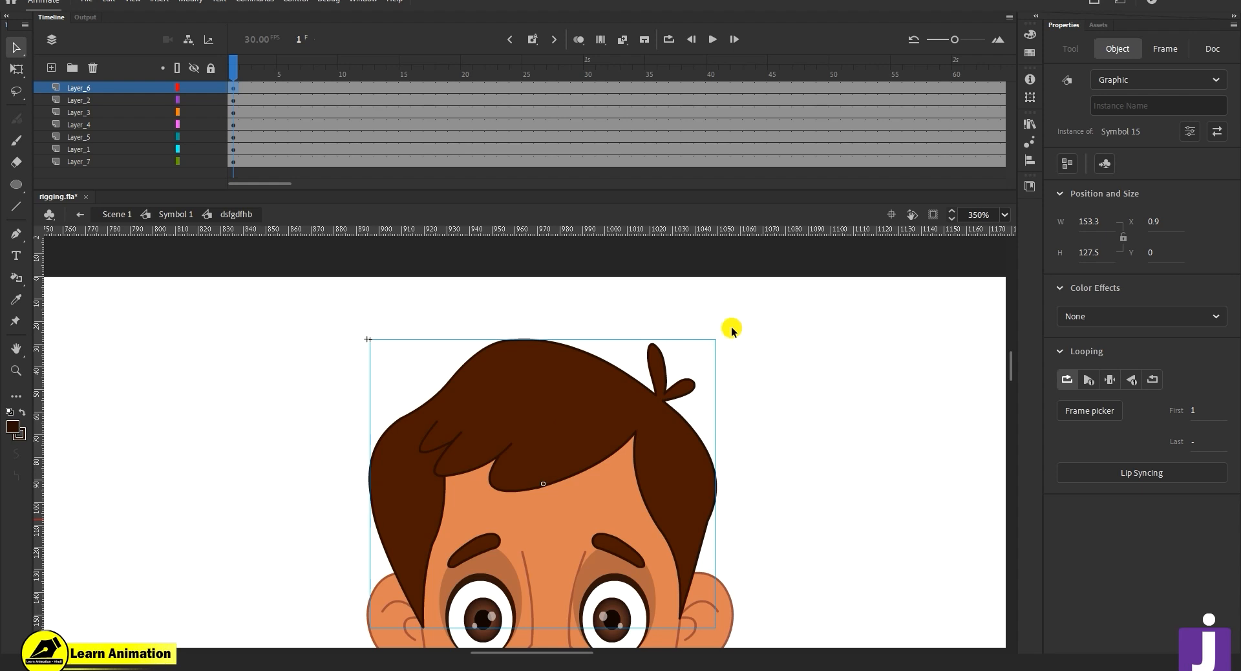
- Open the hair symbol and examine where the small tuft joins the hair outline
{"action": "double_click", "coordinate": [641, 421]}
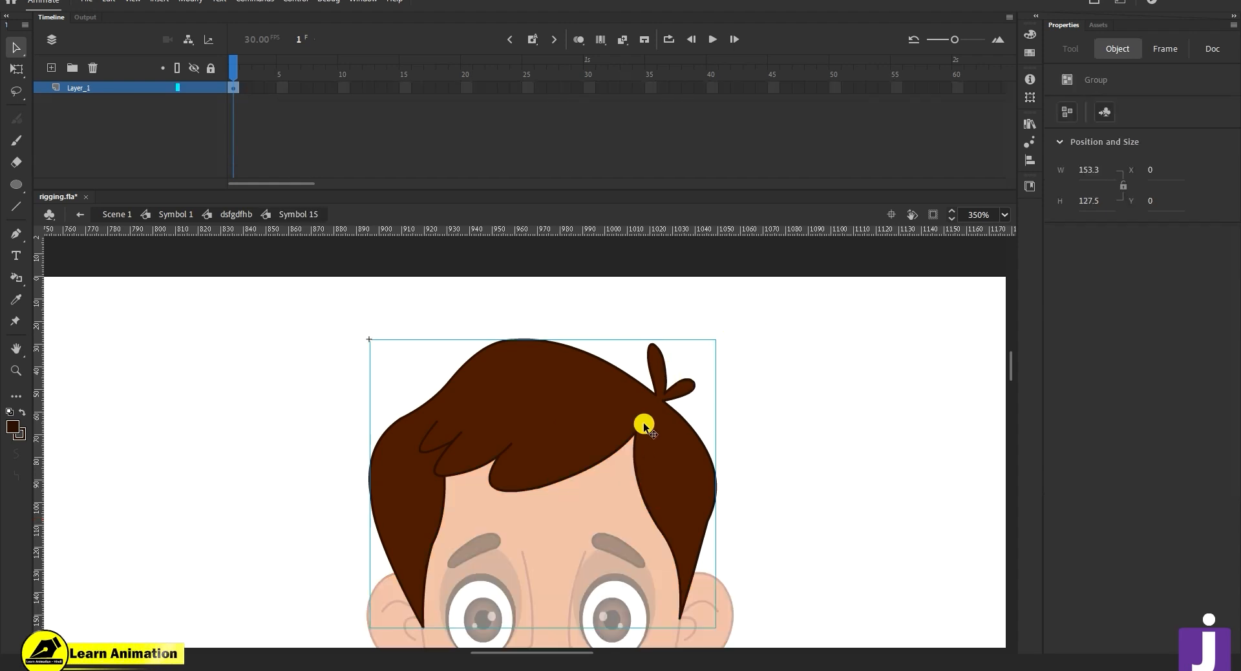
{"action": "key", "text": "z"}
{"action": "left_click", "coordinate": [625, 399]}
{"action": "left_click", "coordinate": [614, 450], "text": "ctrl"}
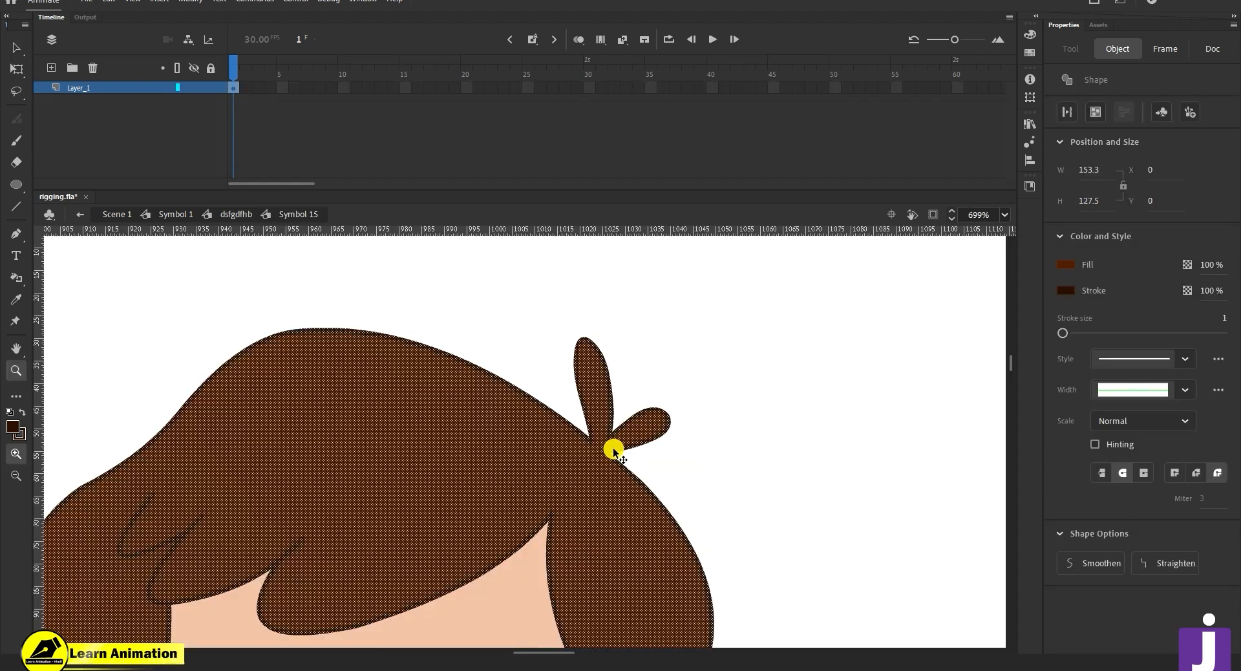
{"action": "left_click", "coordinate": [639, 349]}
{"action": "scroll", "coordinate": [581, 452], "scroll_direction": "down", "scroll_amount": 3}
{"action": "key", "text": "v"}
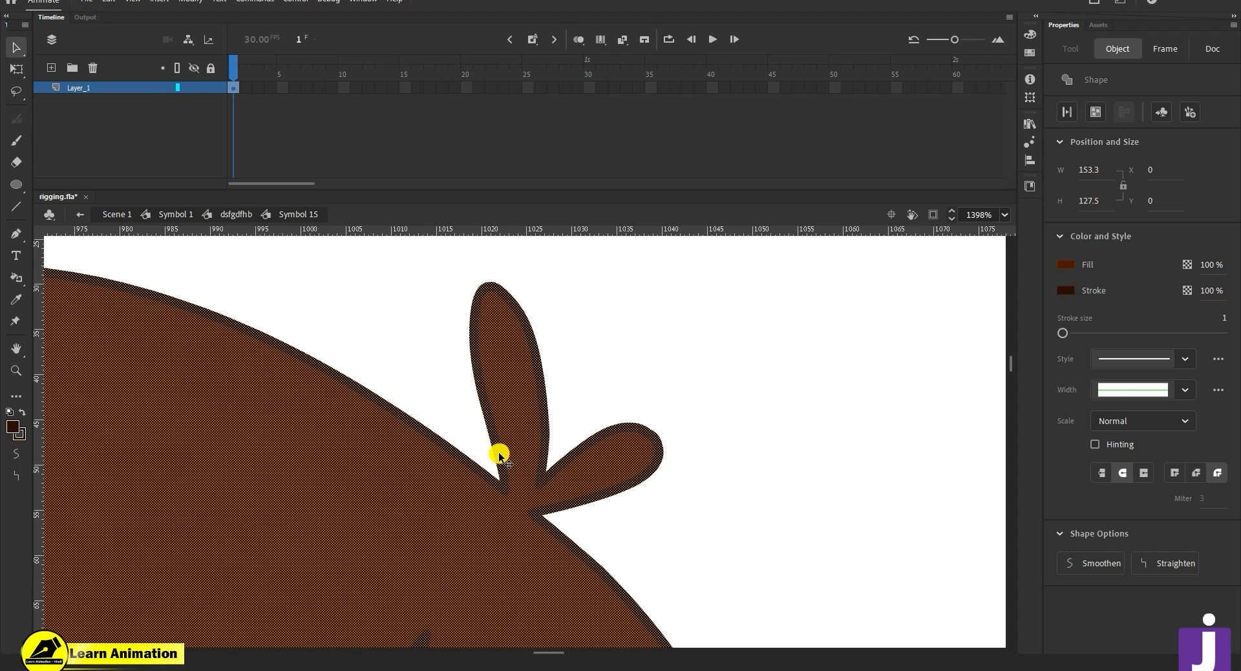
{"action": "left_click", "coordinate": [460, 419]}
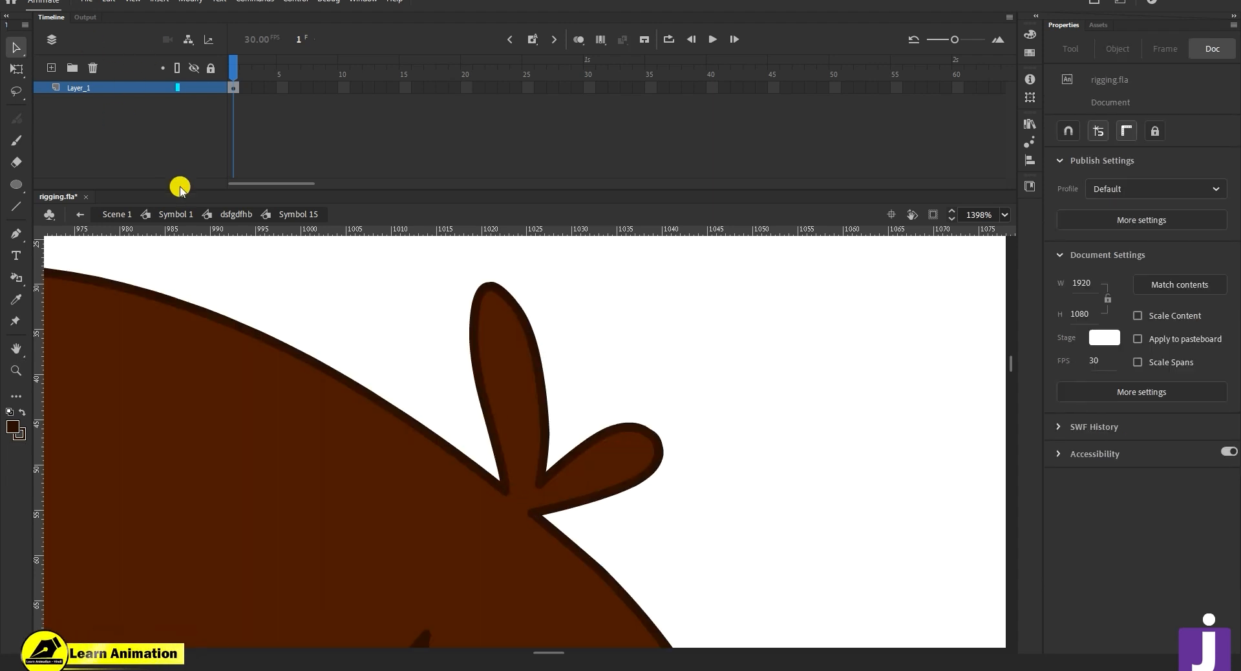
- Leave the hair symbol for Symbol 1 and reopen the head symbol to review its separated parts
{"action": "left_click", "coordinate": [237, 214]}
{"action": "left_click", "coordinate": [176, 214]}
{"action": "key", "text": "z"}
{"action": "left_click", "coordinate": [513, 490], "text": "alt"}
{"action": "left_click", "coordinate": [521, 541], "text": "alt"}
{"action": "left_click", "coordinate": [520, 541], "text": "alt"}
{"action": "left_click", "coordinate": [520, 541], "text": "alt"}
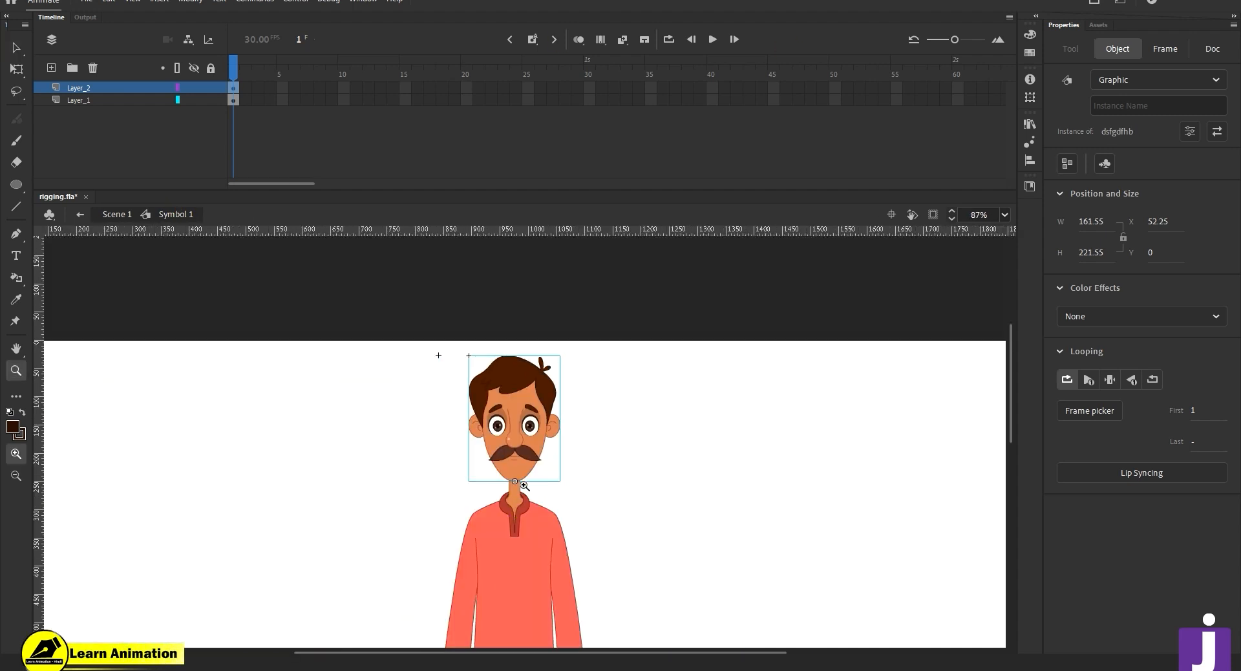
{"action": "left_click", "coordinate": [510, 414]}
{"action": "key", "text": "v"}
{"action": "double_click", "coordinate": [547, 428]}
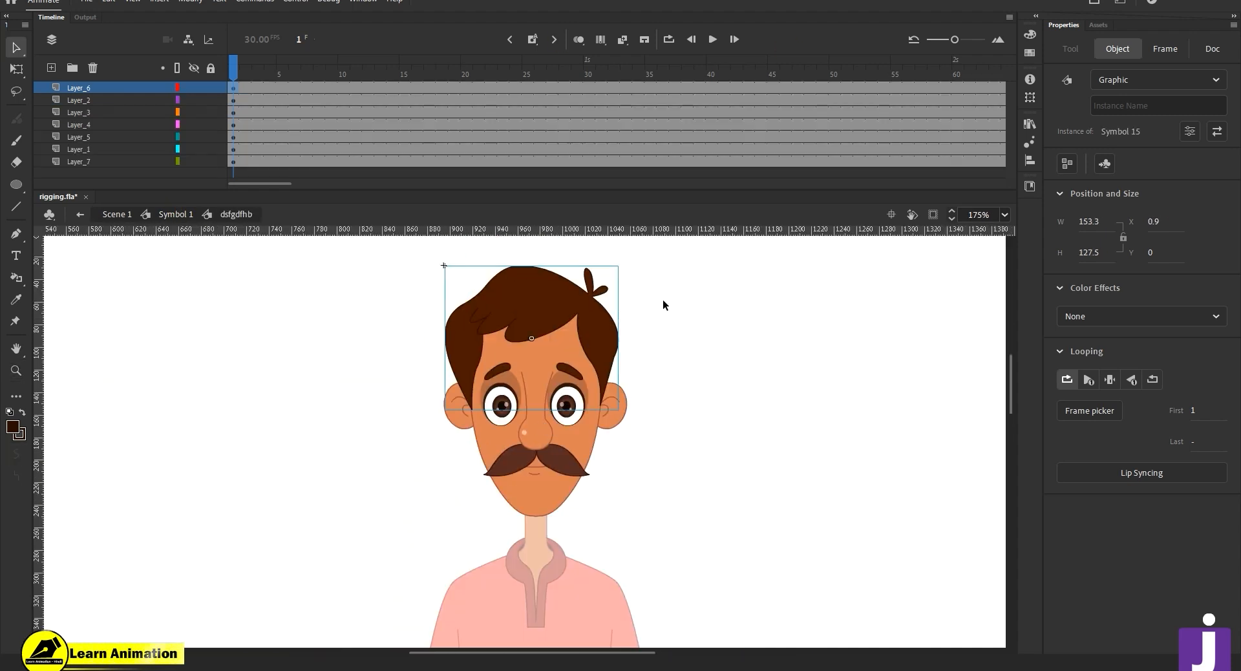
{"action": "left_click", "coordinate": [494, 495]}
{"action": "left_click", "coordinate": [363, 477]}
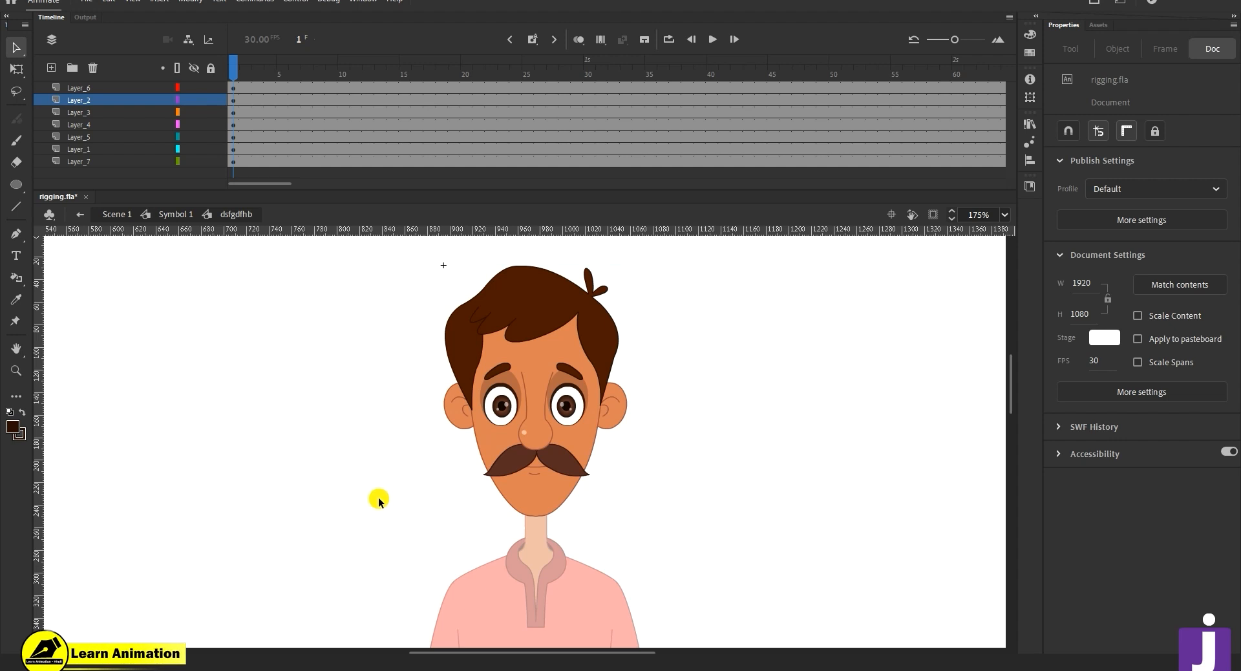
- Return to Symbol 1 and extend the frames of Layer_1 and Layer_2 past frame 60
{"action": "left_click", "coordinate": [173, 215]}
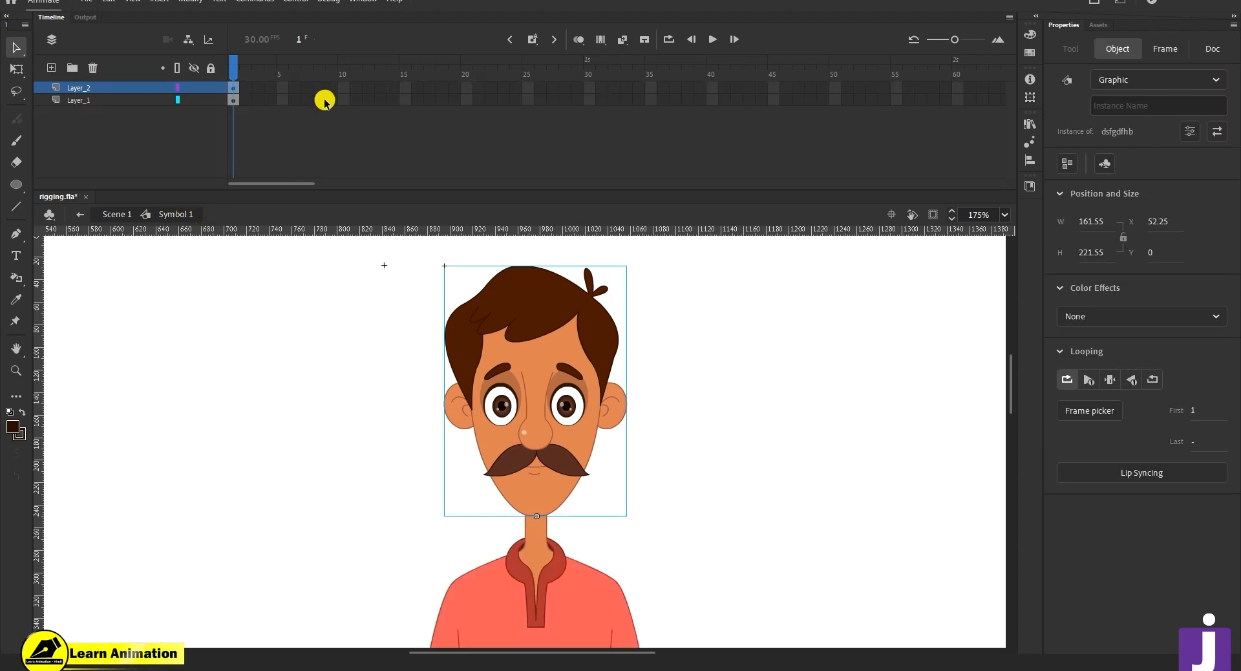
{"action": "left_click_drag", "start_coordinate": [341, 88], "coordinate": [731, 134]}
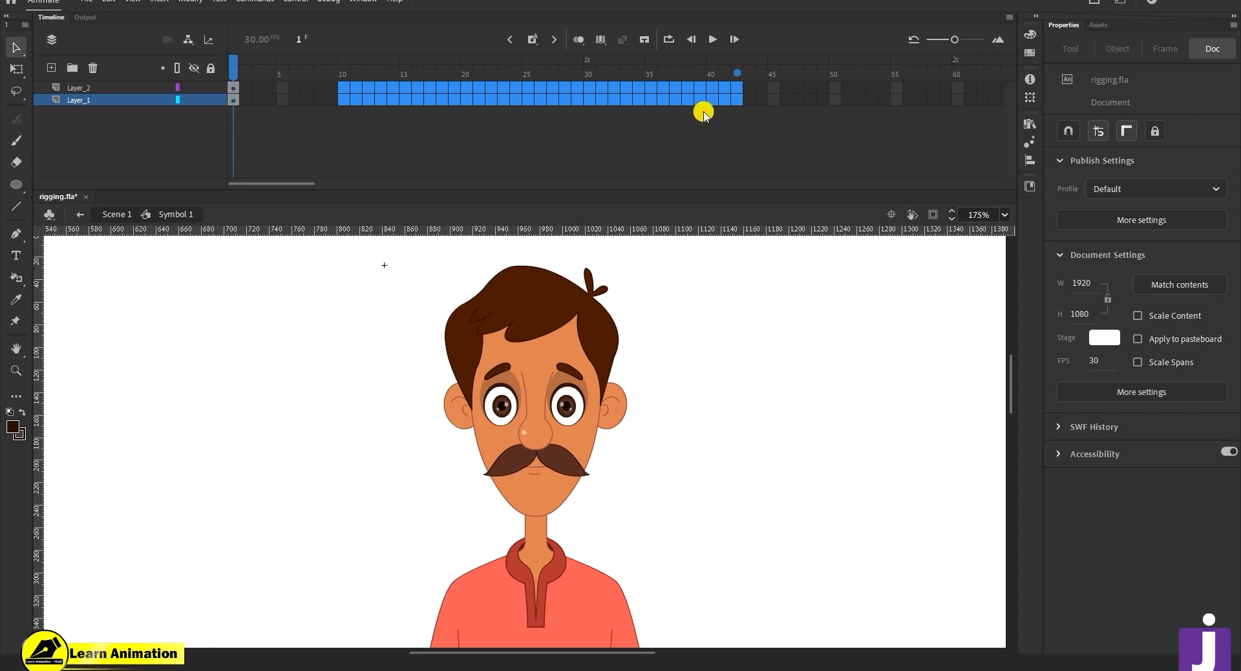
{"action": "left_click", "coordinate": [743, 69]}
{"action": "left_click_drag", "start_coordinate": [743, 69], "coordinate": [234, 69]}
{"action": "left_click", "coordinate": [715, 498]}
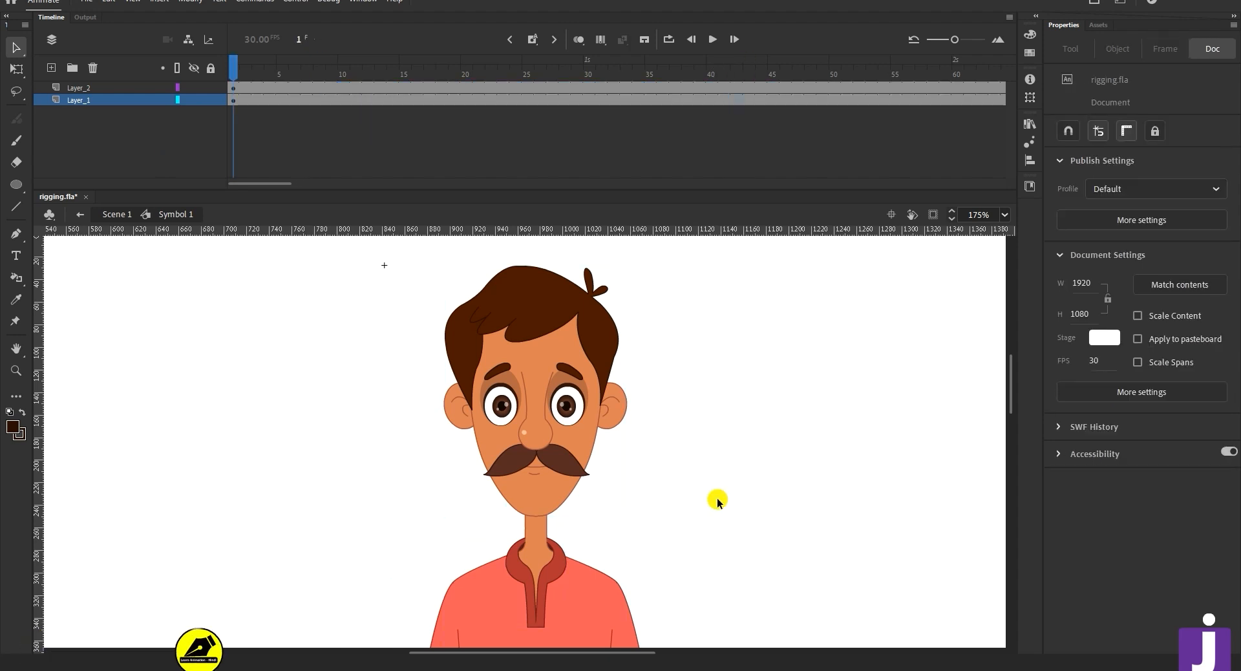
- Look over the character from head to legs, selecting the head symbol and the character's right hand to check how they are built
{"action": "key", "text": "z"}
{"action": "left_click", "coordinate": [452, 467], "text": "alt"}
{"action": "key", "text": "v"}
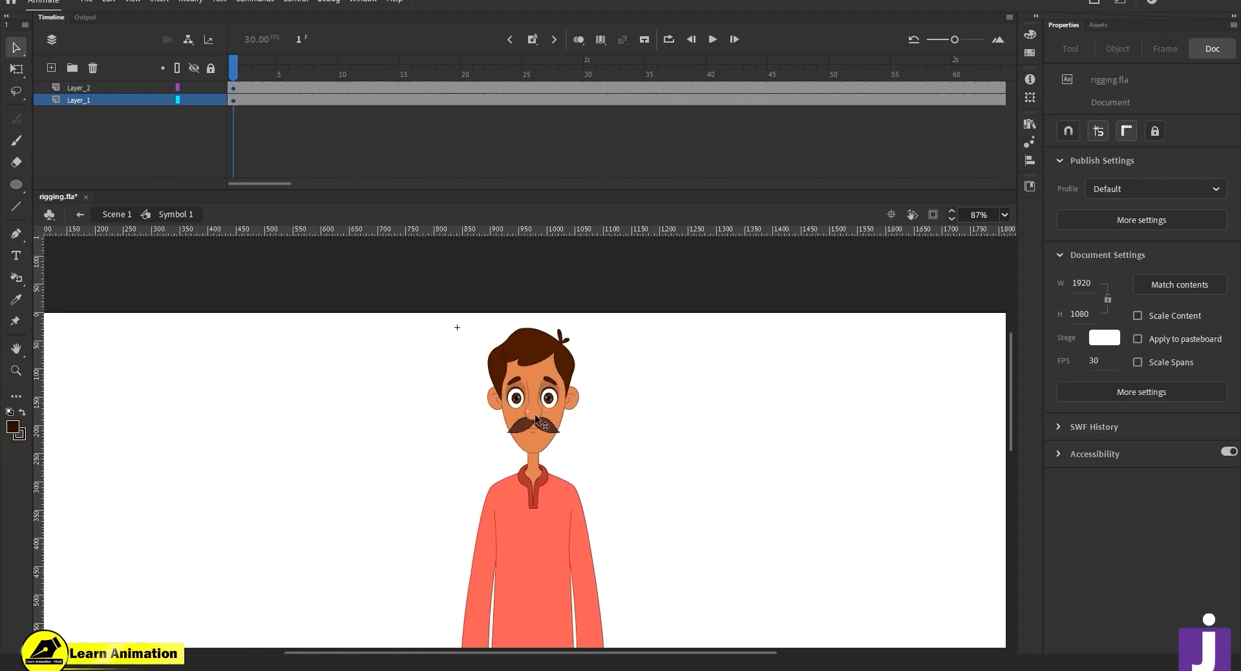
{"action": "left_click", "coordinate": [540, 426]}
{"action": "key", "text": "z"}
{"action": "left_click", "coordinate": [536, 446]}
{"action": "left_click_drag", "start_coordinate": [562, 457], "coordinate": [577, 310]}
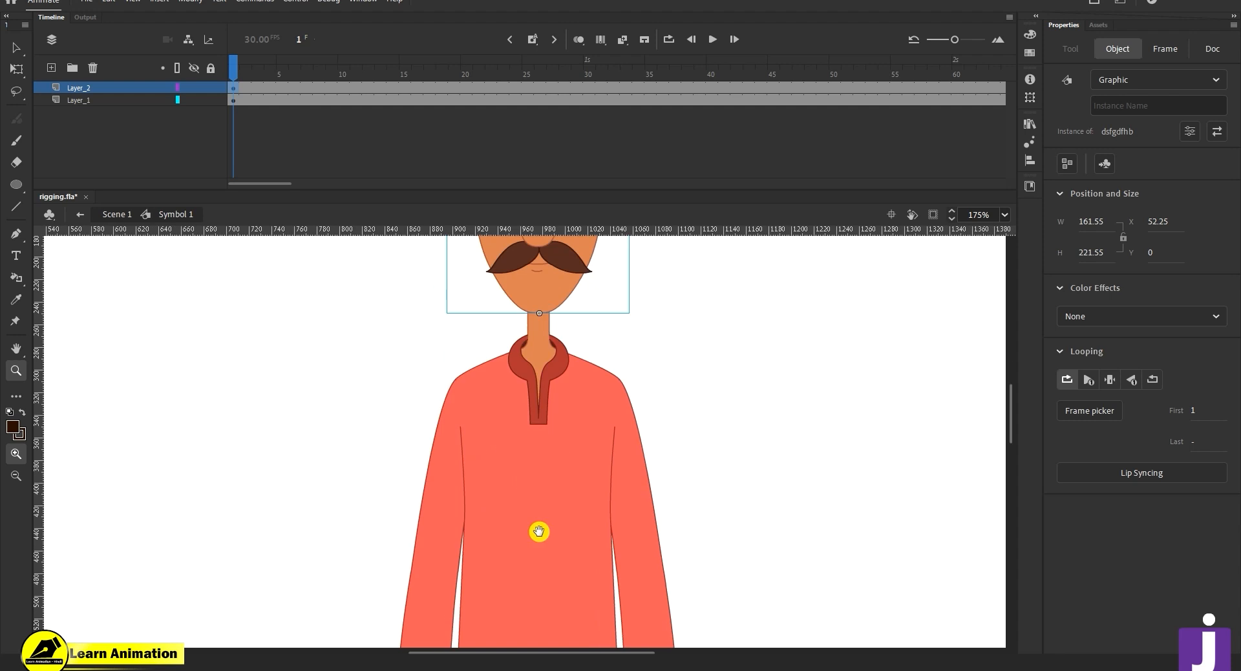
{"action": "left_click", "coordinate": [492, 489], "text": "alt"}
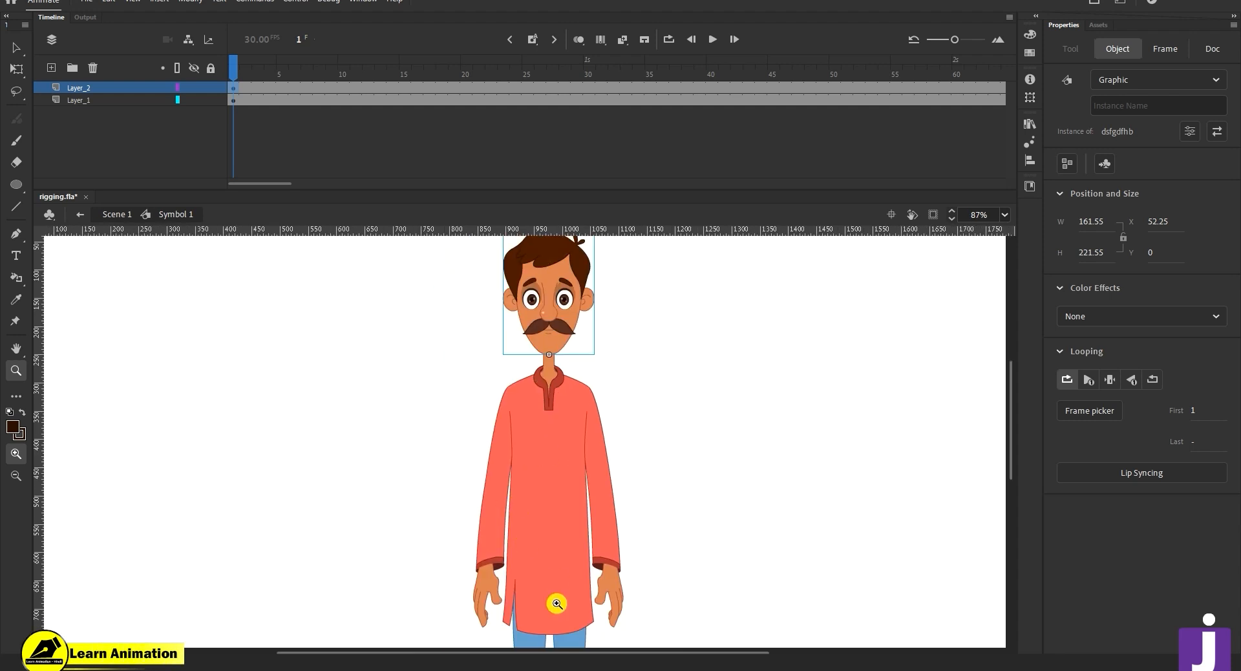
{"action": "left_click", "coordinate": [518, 508]}
{"action": "left_click", "coordinate": [520, 564], "text": "alt"}
{"action": "key", "text": "v"}
{"action": "left_click", "coordinate": [514, 455]}
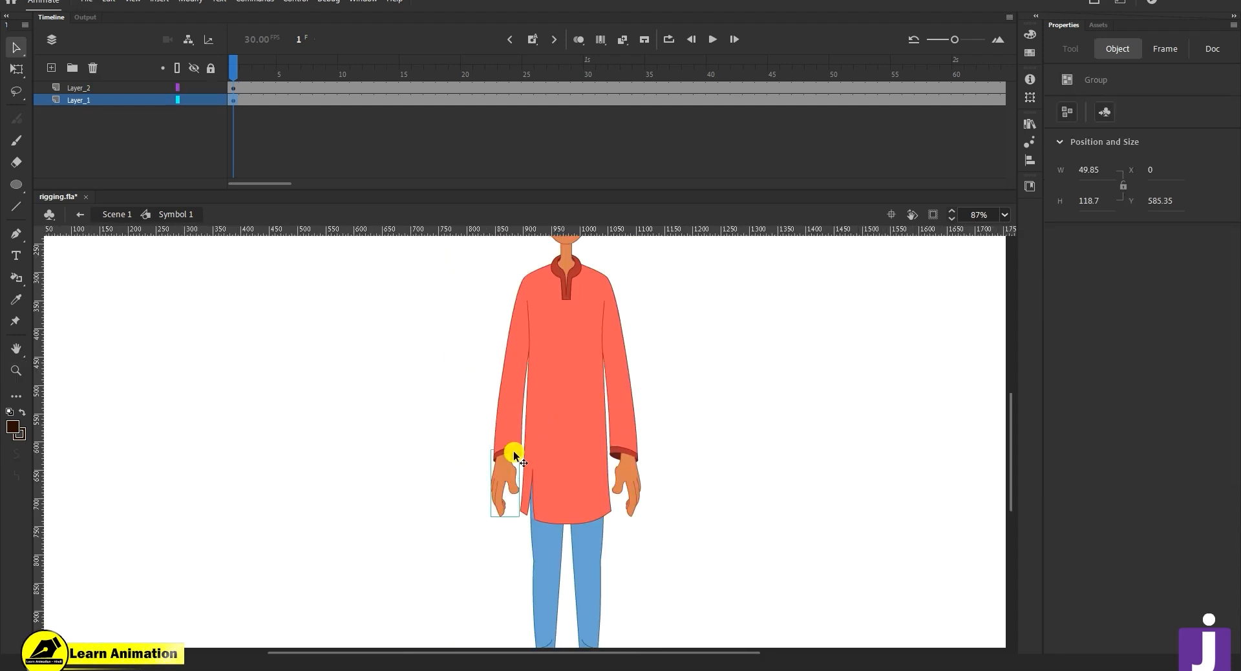
- Move the character's right hand away from the cuff to check that it is a separate piece, and undo the move
{"action": "key", "text": "z"}
{"action": "left_click", "coordinate": [506, 449]}
{"action": "key", "text": "v"}
{"action": "left_click_drag", "start_coordinate": [472, 413], "coordinate": [340, 521]}
{"action": "left_click", "coordinate": [472, 463]}
{"action": "key", "text": "z"}
{"action": "left_click", "coordinate": [515, 458]}
{"action": "key", "text": "v"}
{"action": "left_click", "coordinate": [510, 518]}
{"action": "key", "text": "ctrl+z"}
- Pull the dark inner cuff and the sleeve aside to check that they are separate groups, and put each back in place
{"action": "left_click", "coordinate": [579, 454]}
{"action": "left_click_drag", "start_coordinate": [581, 457], "coordinate": [358, 477]}
{"action": "key", "text": "ctrl+z"}
{"action": "left_click", "coordinate": [567, 449]}
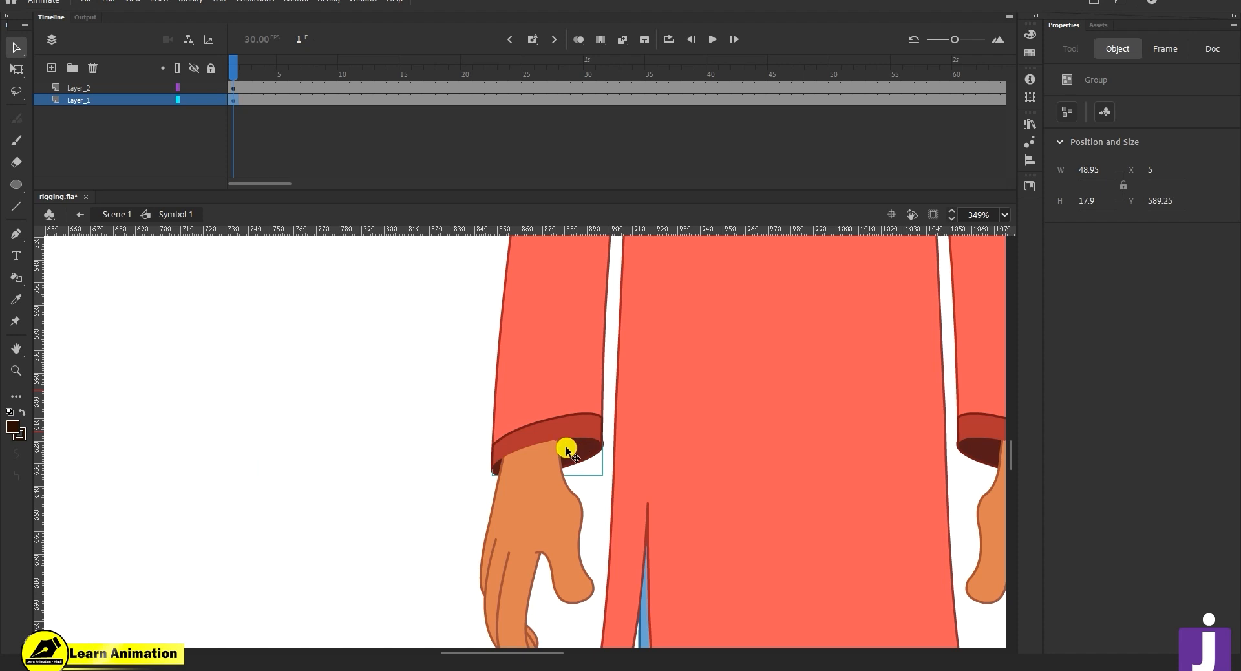
{"action": "left_click_drag", "start_coordinate": [561, 427], "coordinate": [393, 418]}
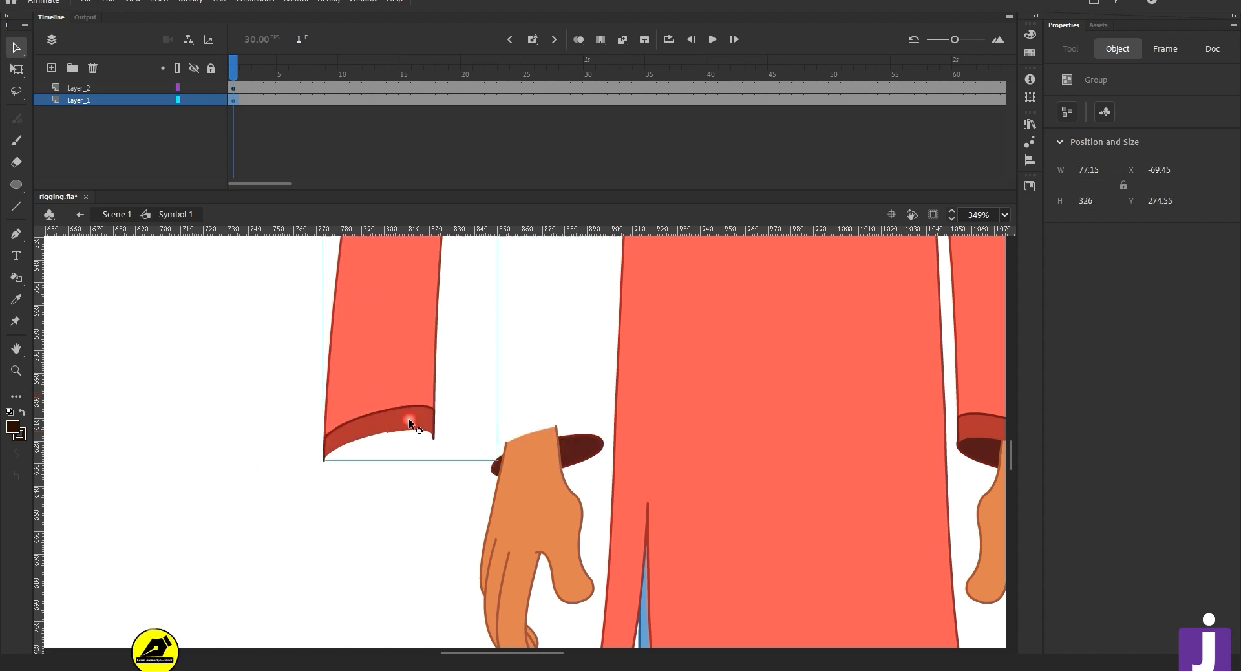
{"action": "left_click_drag", "start_coordinate": [438, 460], "coordinate": [554, 484]}
- Open the right sleeve's group to examine the cuff edge where it meets the hand, and return to Symbol 1
{"action": "key", "text": "z"}
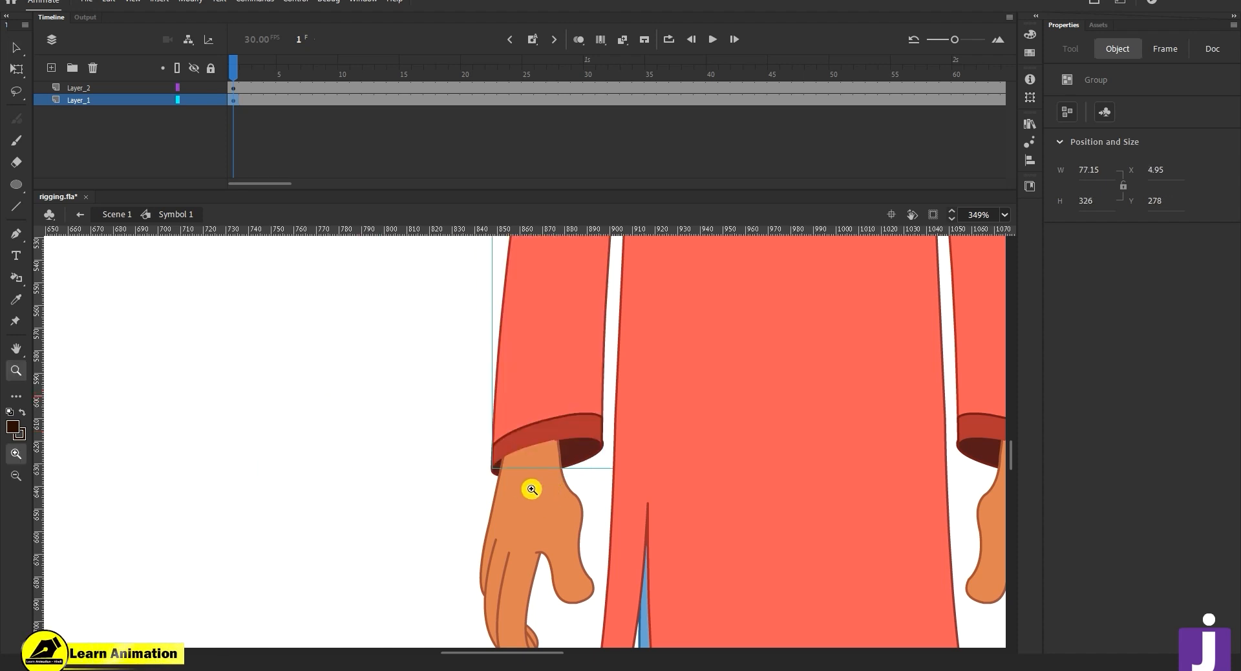
{"action": "left_click", "coordinate": [543, 470]}
{"action": "left_click", "coordinate": [547, 468]}
{"action": "key", "text": "v"}
{"action": "double_click", "coordinate": [582, 336]}
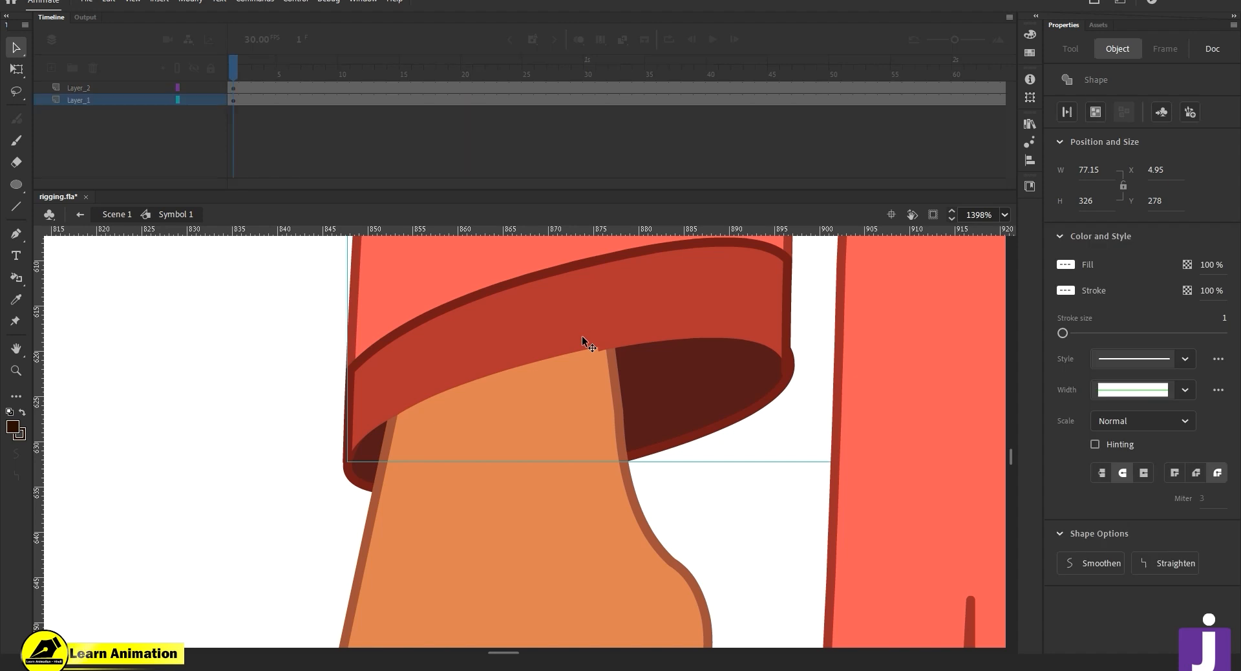
{"action": "key", "text": "Escape"}
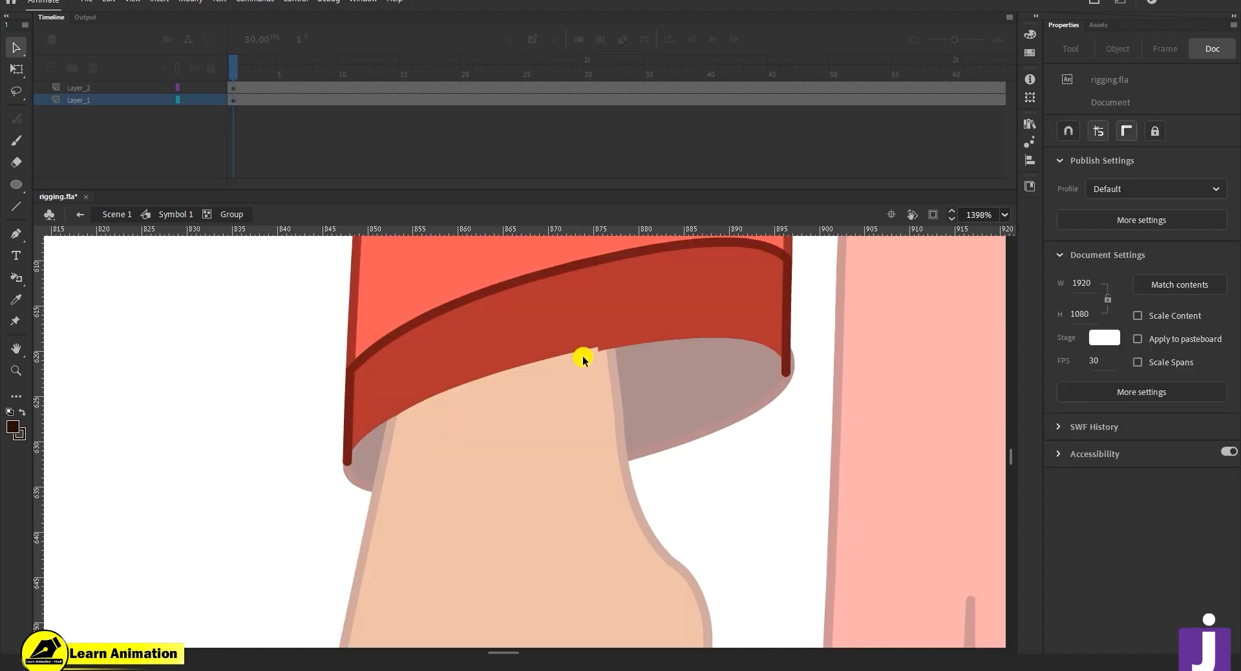
{"action": "double_click", "coordinate": [164, 484]}
- Select the character's right sleeve, inner cuff and hand together and cut them from Layer_1
{"action": "key", "text": "z"}
{"action": "left_click", "coordinate": [556, 466], "text": "alt"}
{"action": "left_click", "coordinate": [541, 468], "text": "alt"}
{"action": "left_click", "coordinate": [541, 468], "text": "alt"}
{"action": "left_click", "coordinate": [540, 470], "text": "alt"}
{"action": "left_click_drag", "start_coordinate": [539, 471], "coordinate": [431, 546]}
{"action": "left_click", "coordinate": [461, 515]}
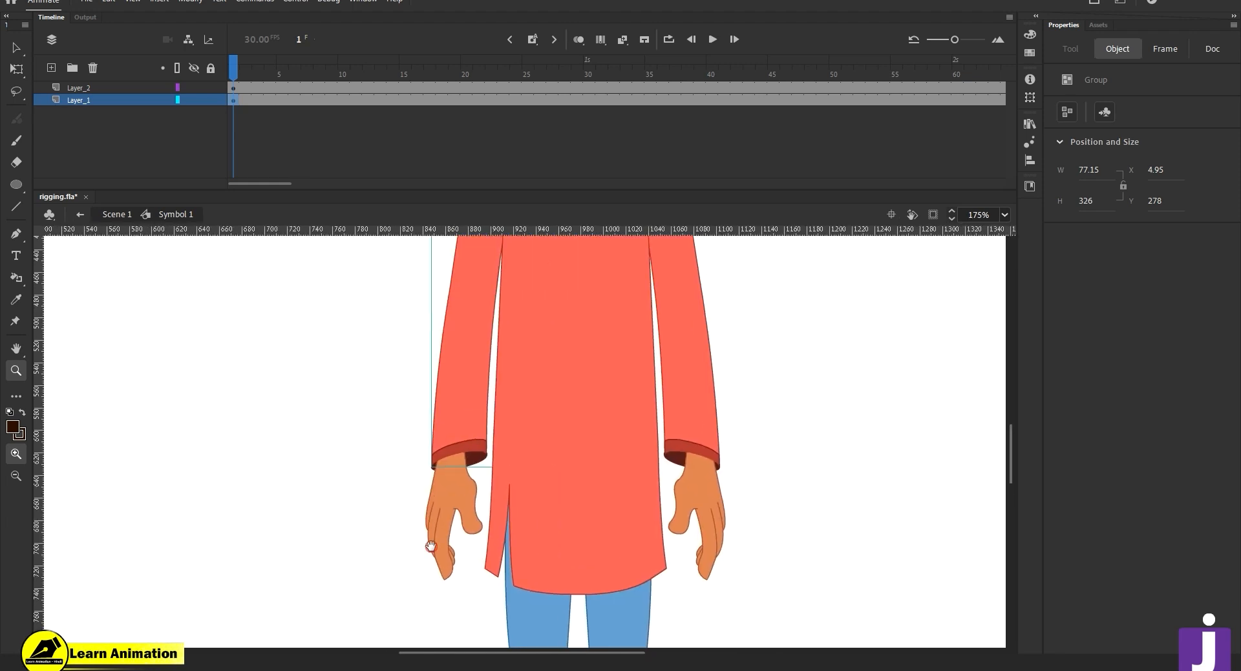
{"action": "key", "text": "v"}
{"action": "key", "text": "z"}
{"action": "left_click", "coordinate": [479, 429], "text": "alt"}
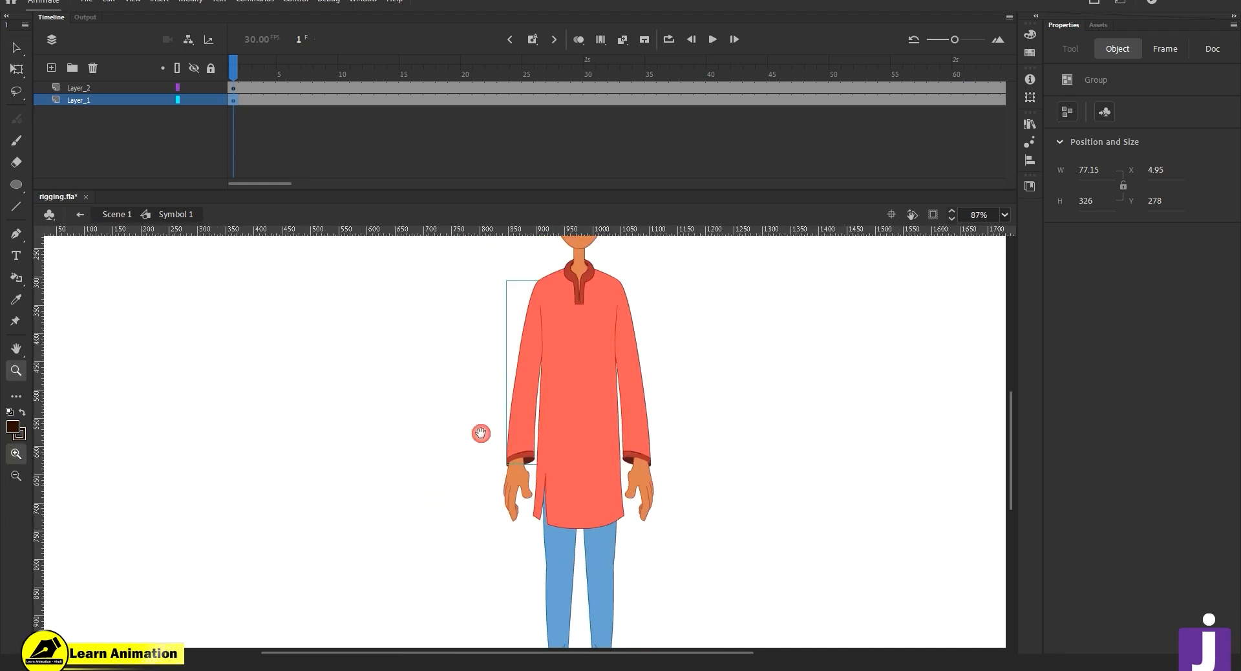
{"action": "key", "text": "v"}
{"action": "left_click_drag", "start_coordinate": [481, 450], "coordinate": [518, 520]}
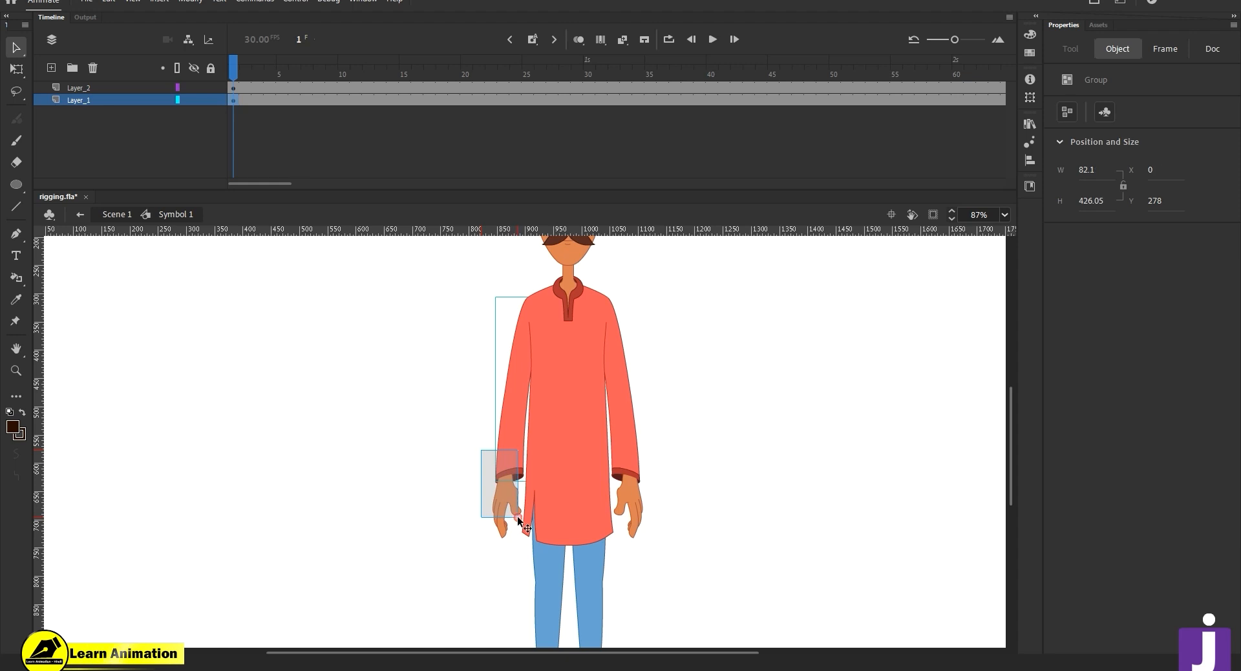
{"action": "key", "text": "Delete"}
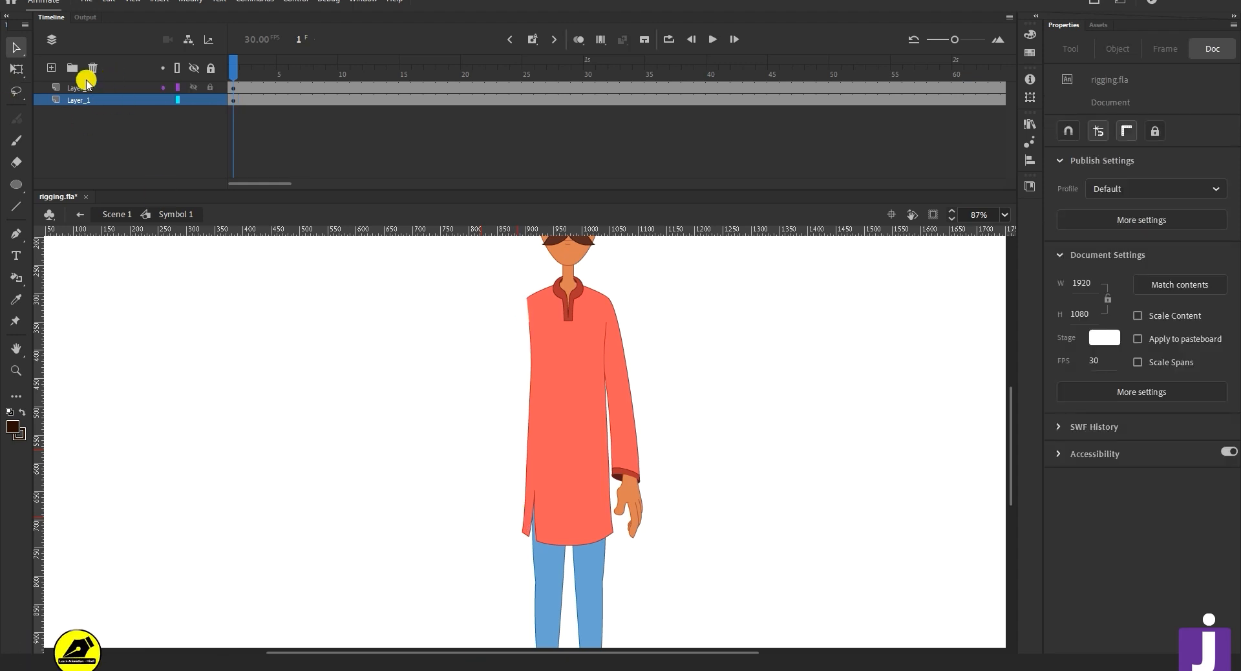
- Add a new layer beneath Layer_1 and paste the cut arm parts in place on it
{"action": "left_click", "coordinate": [51, 67]}
{"action": "left_click_drag", "start_coordinate": [102, 101], "coordinate": [99, 122]}
{"action": "right_click", "coordinate": [216, 350]}
{"action": "left_click", "coordinate": [260, 398]}
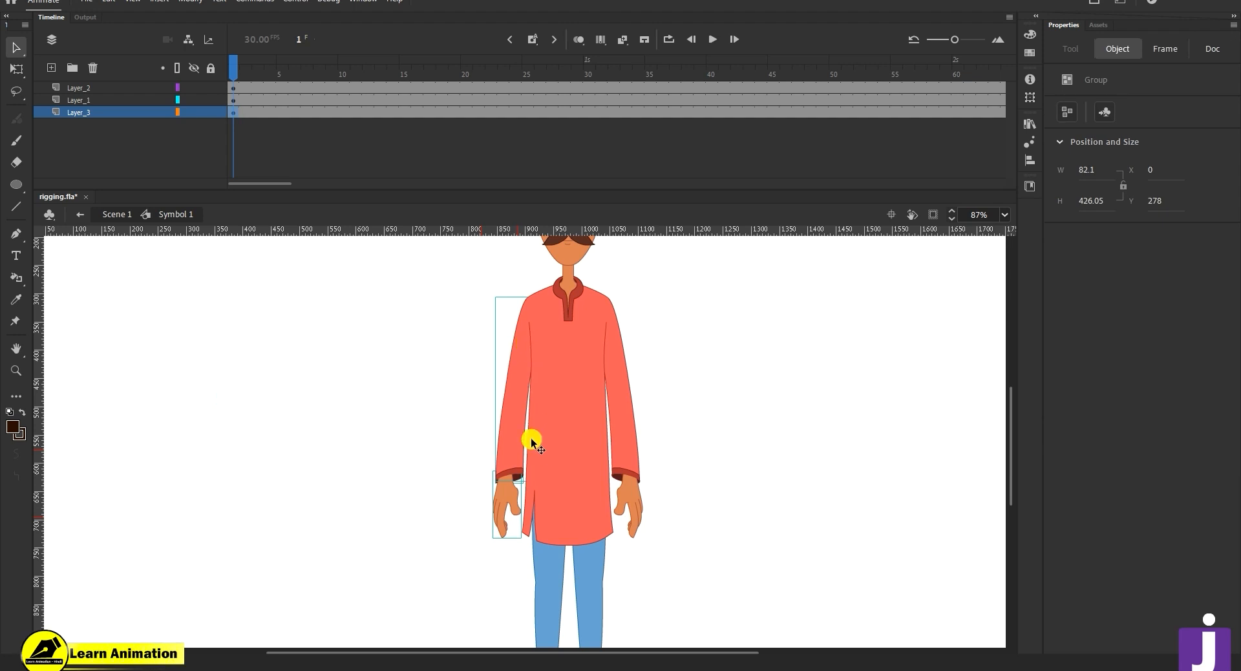
- Convert the arm parts into one graphic symbol named Symbol 18 and move its transformation point to the shoulder
{"action": "key", "text": "F8"}
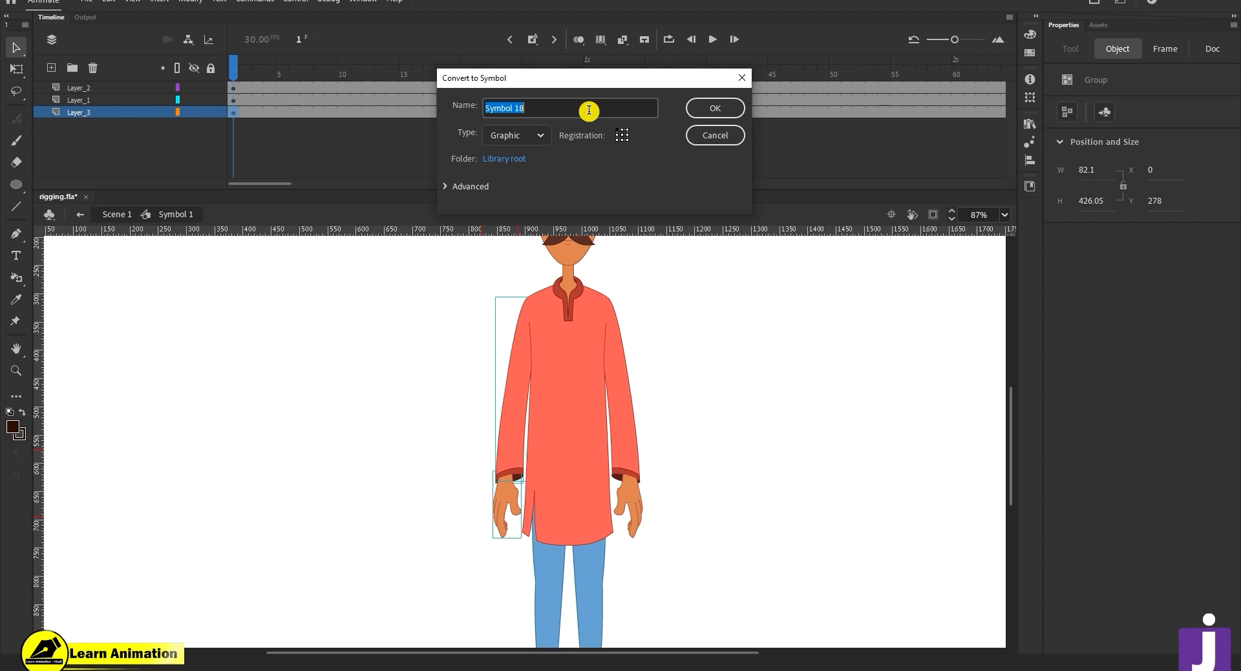
{"action": "left_click", "coordinate": [714, 109]}
{"action": "key", "text": "q"}
{"action": "left_click_drag", "start_coordinate": [516, 417], "coordinate": [525, 340]}
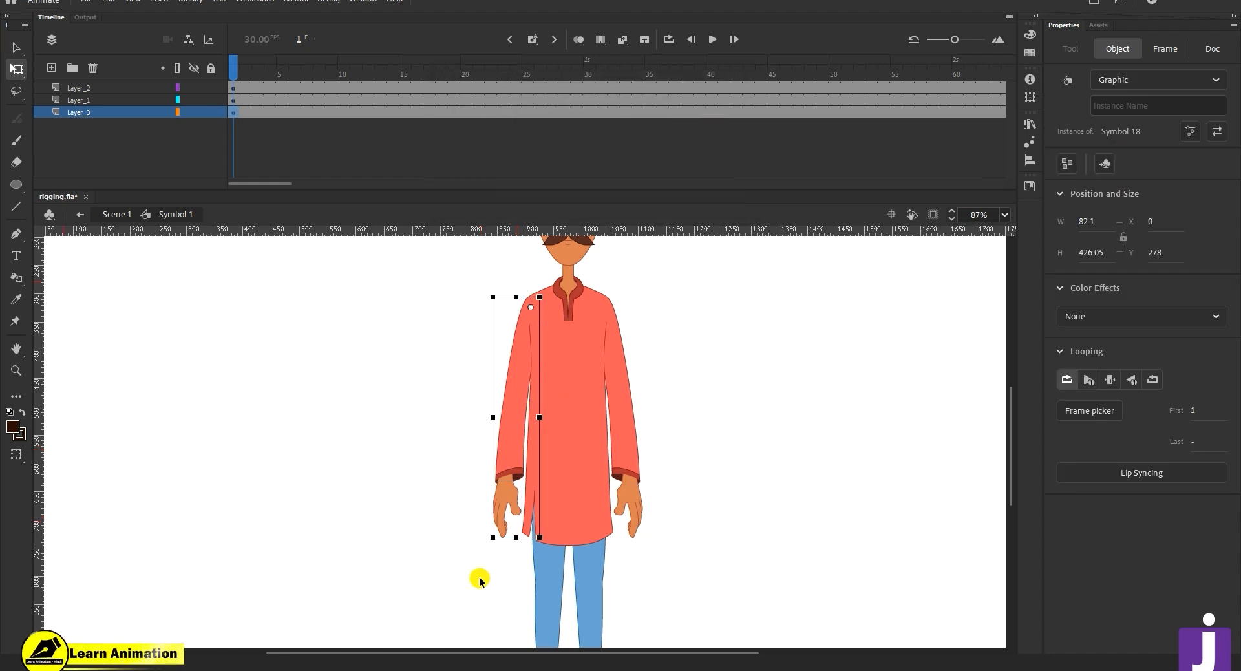
- Test a slight rotation of the arm symbol, undo it, and check where the transformation point sits in the shoulder
{"action": "left_click_drag", "start_coordinate": [463, 541], "coordinate": [482, 549]}
{"action": "key", "text": "ctrl+z"}
{"action": "left_click", "coordinate": [541, 397]}
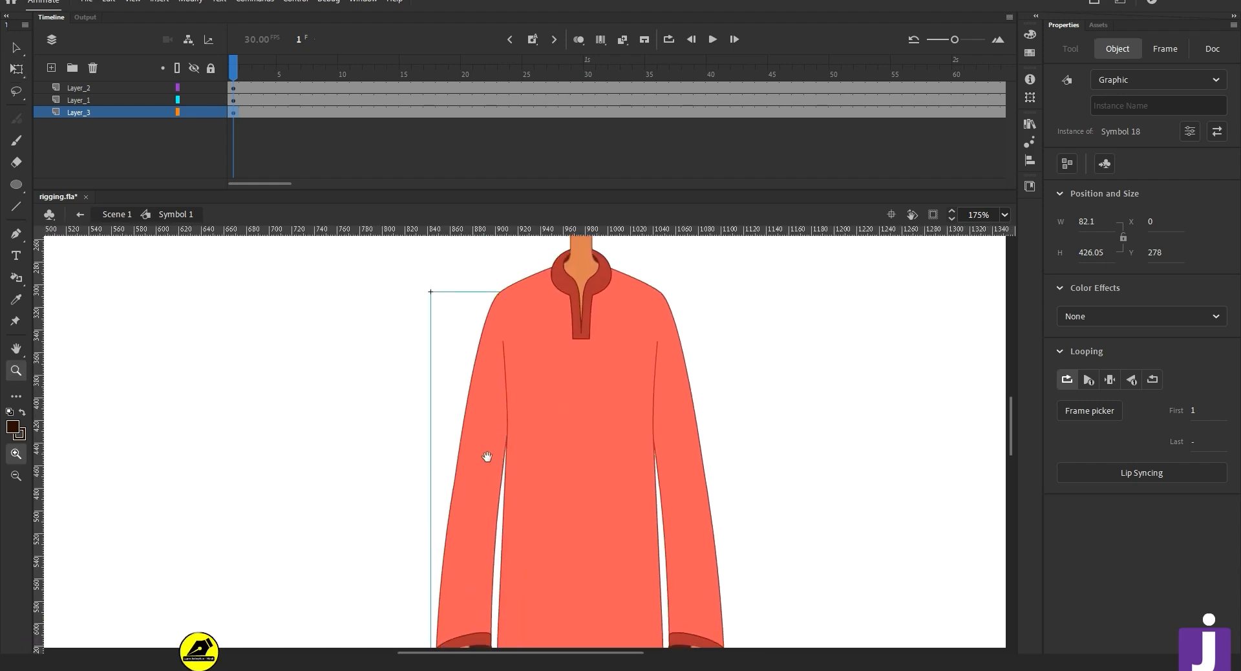
{"action": "scroll", "coordinate": [488, 453], "scroll_direction": "down", "scroll_amount": 4}
{"action": "scroll", "coordinate": [494, 544], "scroll_direction": "up", "scroll_amount": 4}
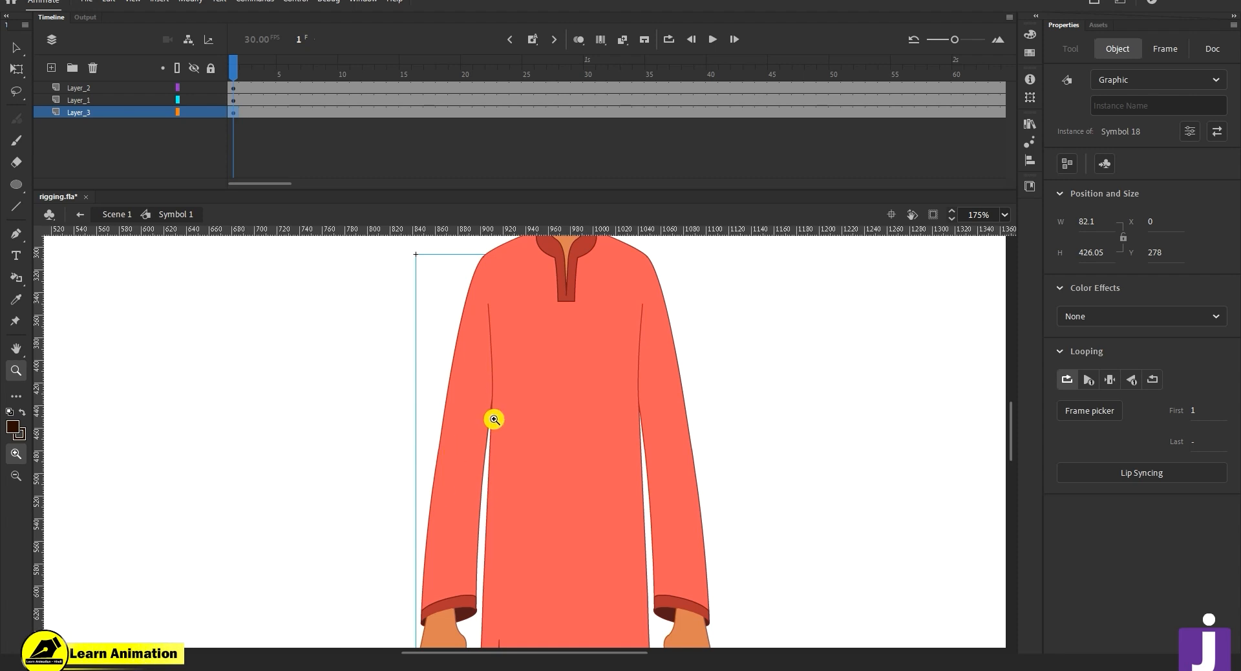
{"action": "left_click", "coordinate": [513, 334]}
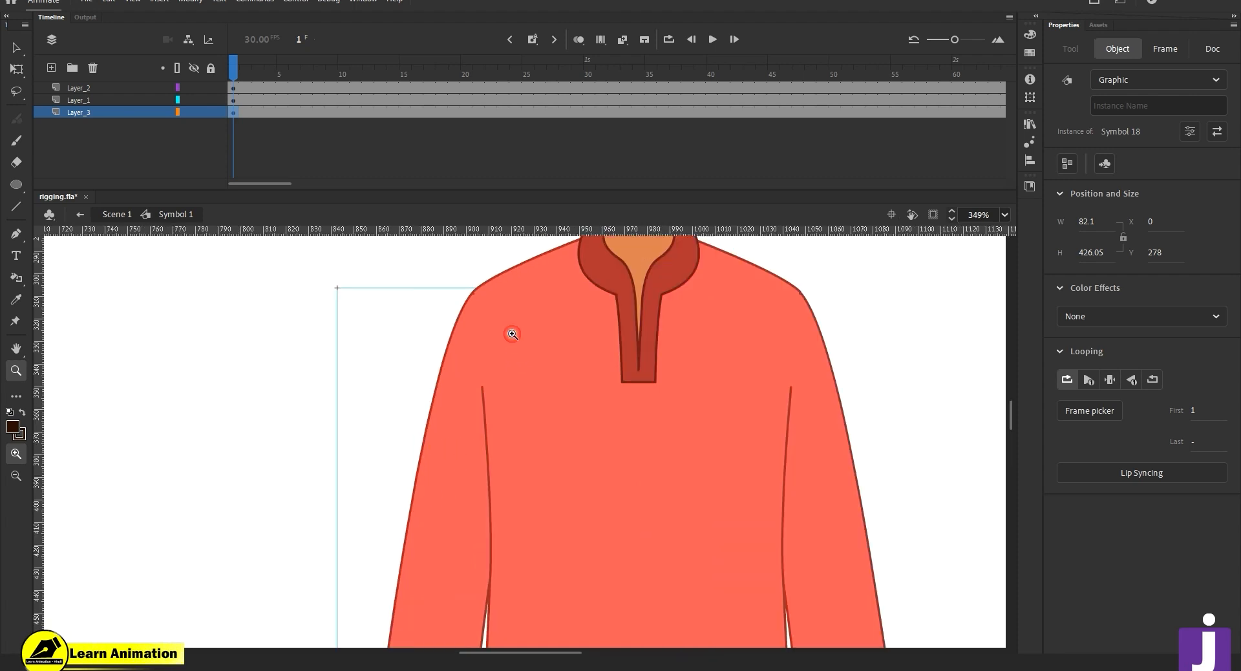
{"action": "key", "text": "q"}
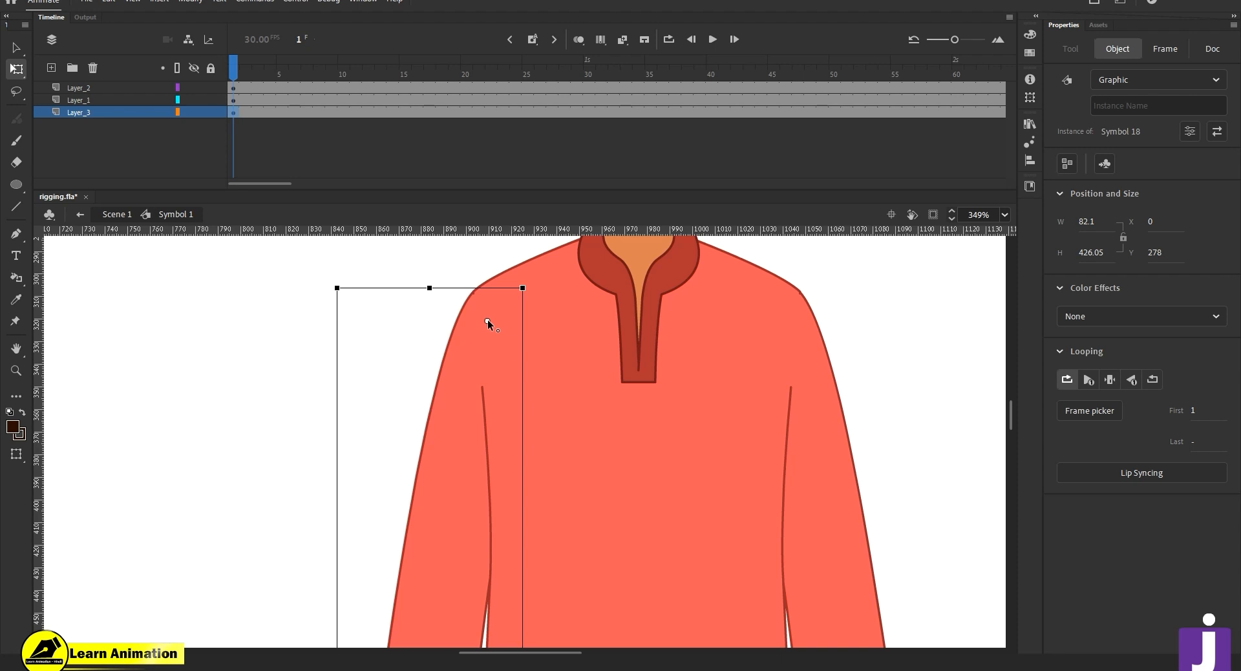
- Rotate the arm symbol outward from the body about its shoulder pivot to test the joint
{"action": "key", "text": "z"}
{"action": "left_click", "coordinate": [476, 467], "text": "alt"}
{"action": "left_click", "coordinate": [477, 469], "text": "alt"}
{"action": "left_click_drag", "start_coordinate": [488, 515], "coordinate": [476, 503]}
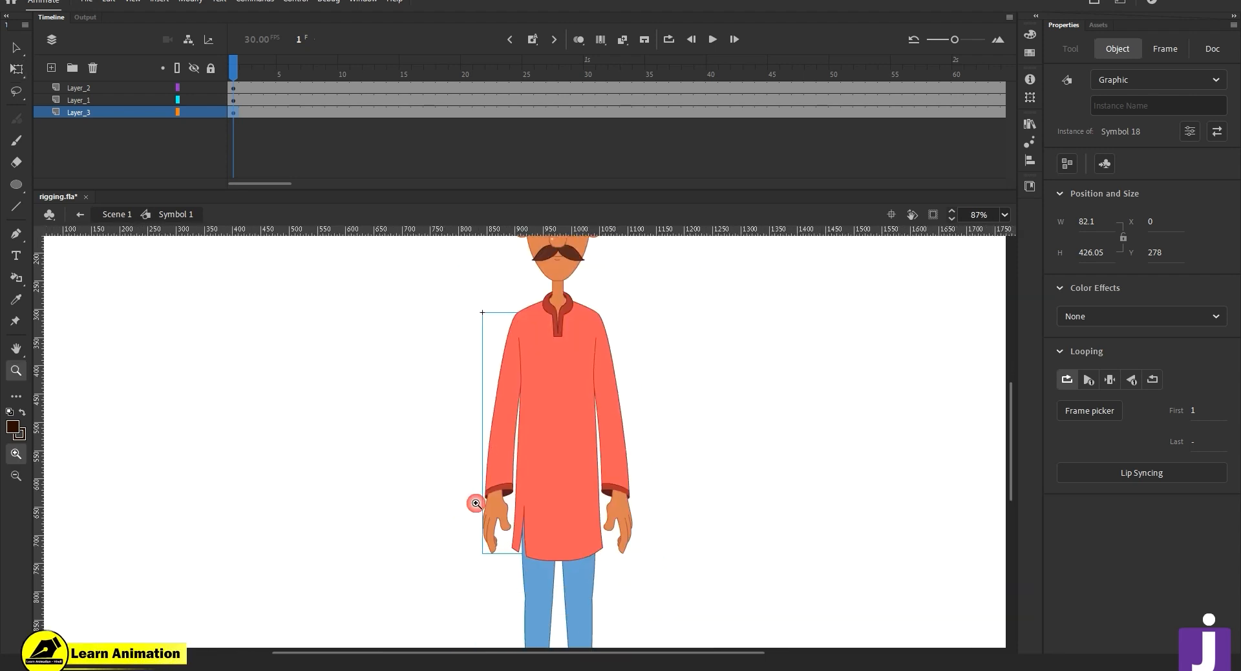
{"action": "key", "text": "q"}
{"action": "left_click_drag", "start_coordinate": [490, 566], "coordinate": [401, 514]}
{"action": "key", "text": "z"}
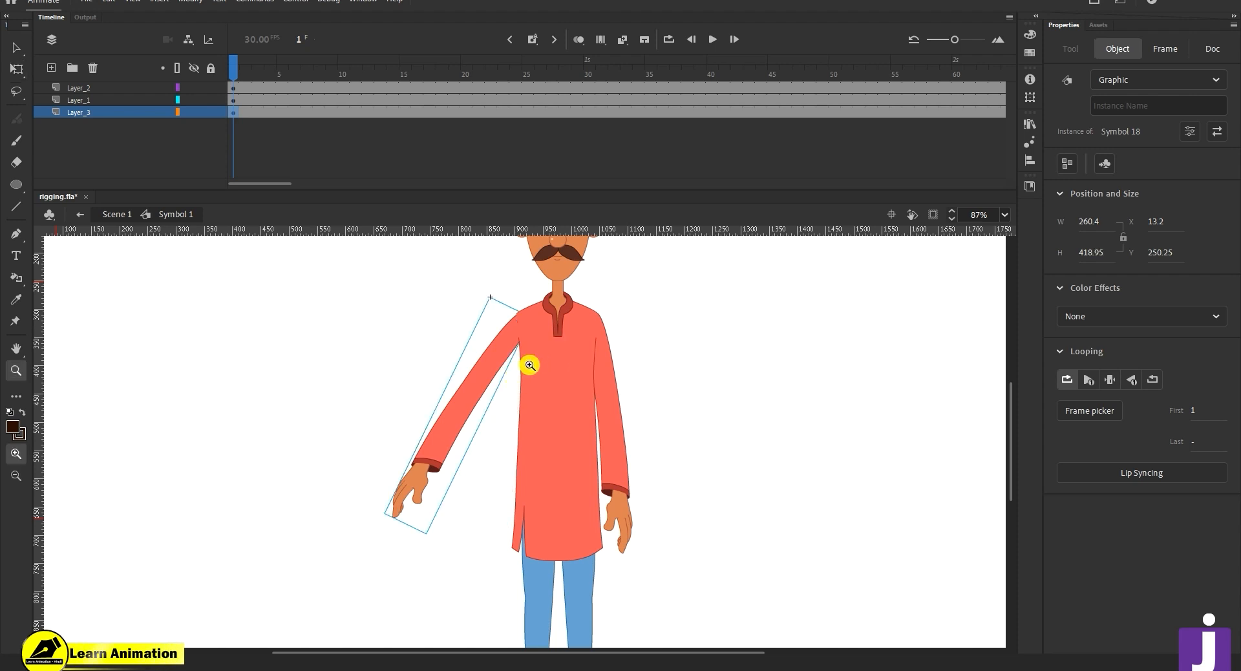
- Nudge the rotated arm upward to align it with the shoulder outline, and undo both the nudges and the rotation
{"action": "left_click", "coordinate": [528, 373]}
{"action": "left_click", "coordinate": [529, 373]}
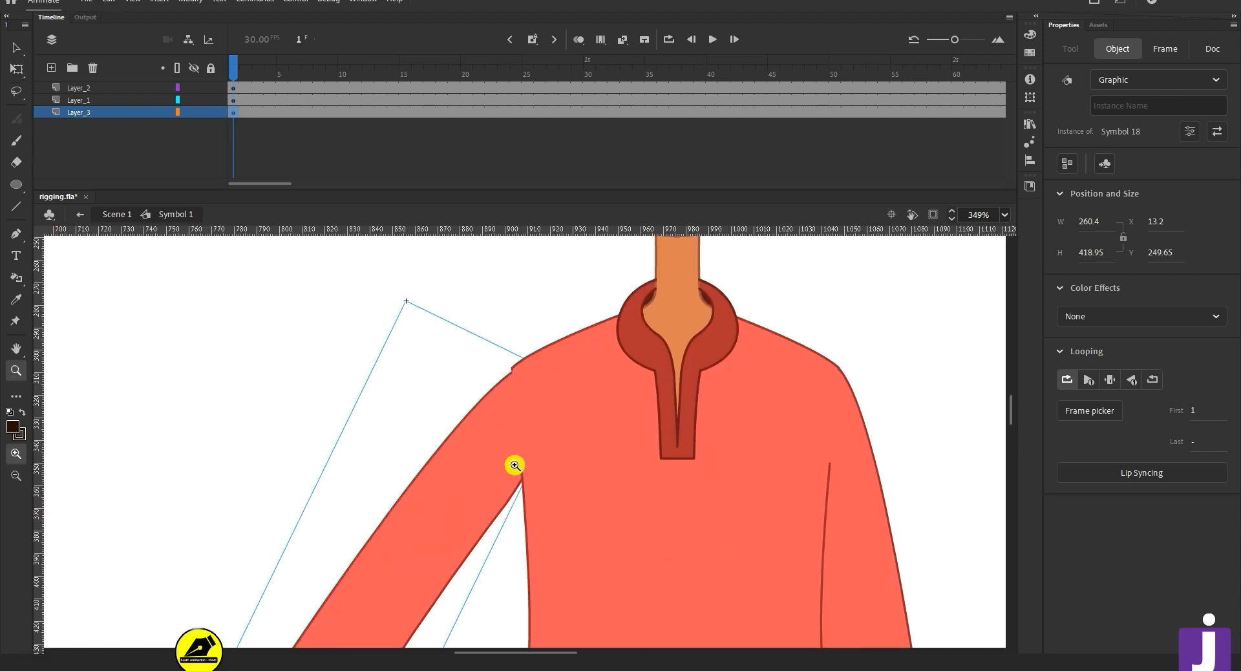
{"action": "key", "text": "Up"}
{"action": "key", "text": "Up"}
{"action": "key", "text": "Up"}
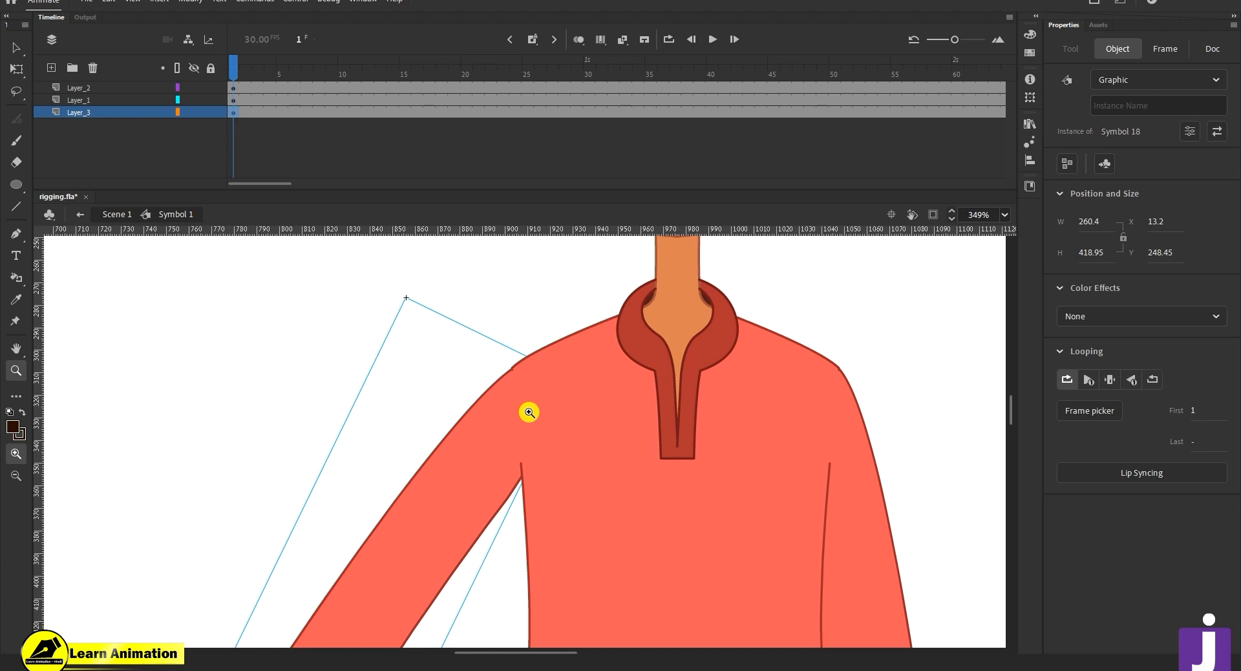
{"action": "key", "text": "ctrl+z"}
{"action": "key", "text": "ctrl+z"}
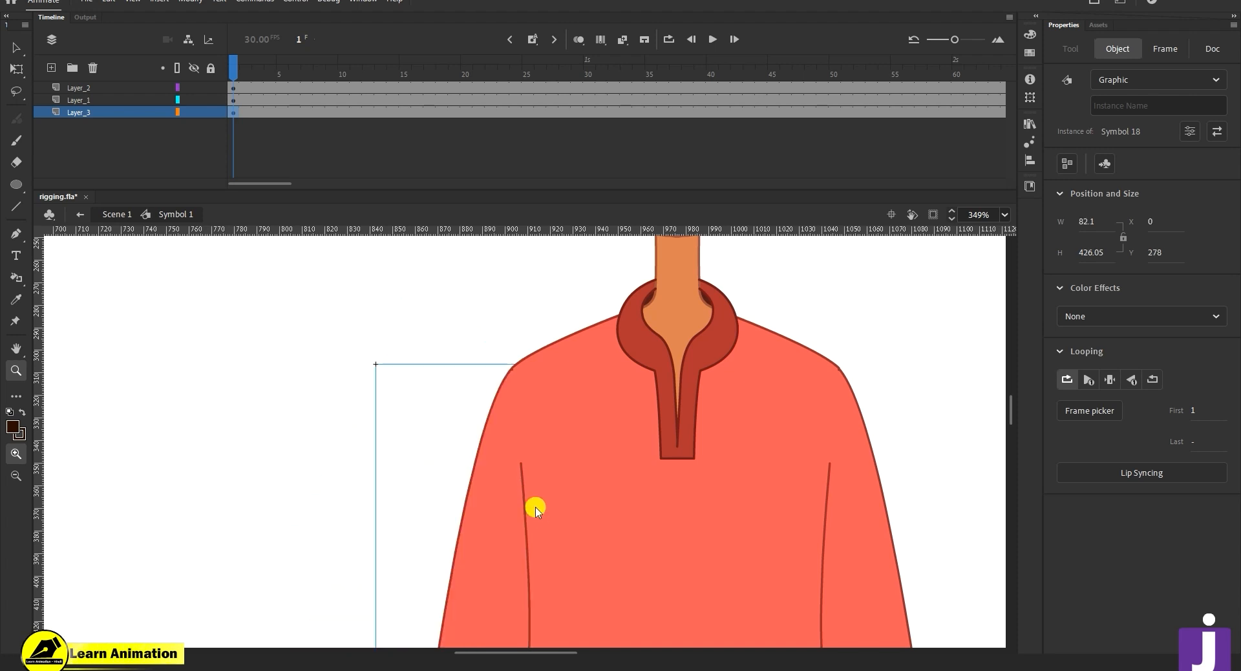
- Open the arm symbol for editing and enter the sleeve group inside it
{"action": "left_click", "coordinate": [530, 512], "text": "alt"}
{"action": "left_click", "coordinate": [532, 529], "text": "alt"}
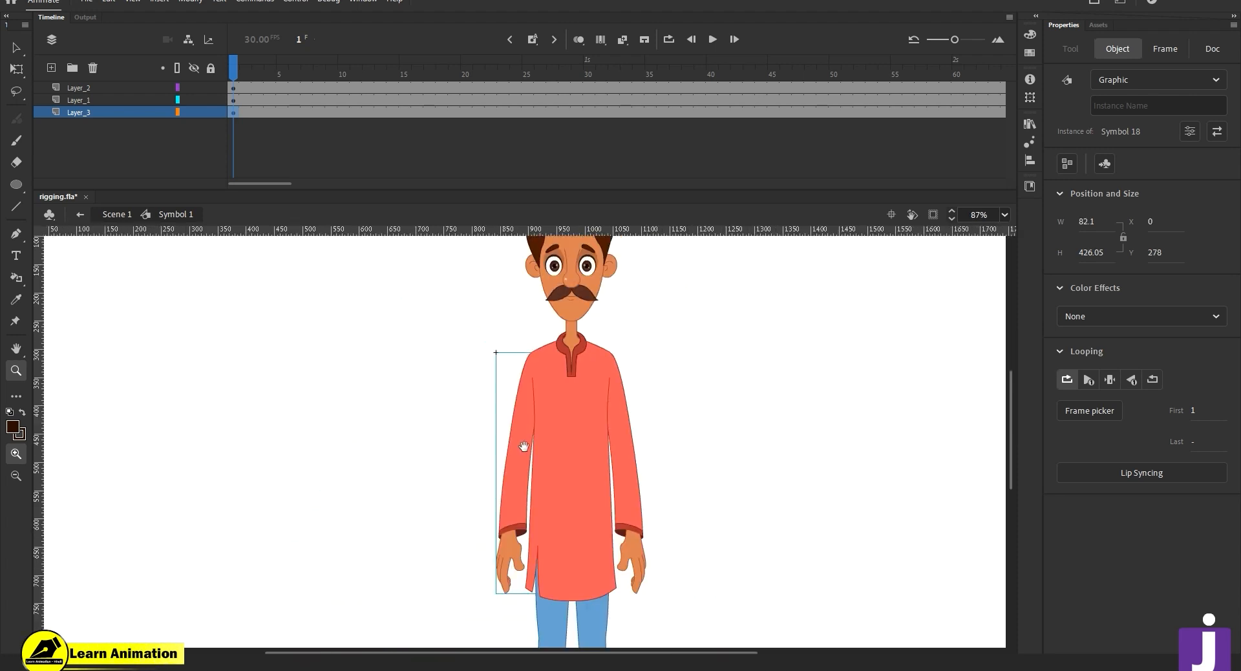
{"action": "left_click_drag", "start_coordinate": [523, 446], "coordinate": [522, 438]}
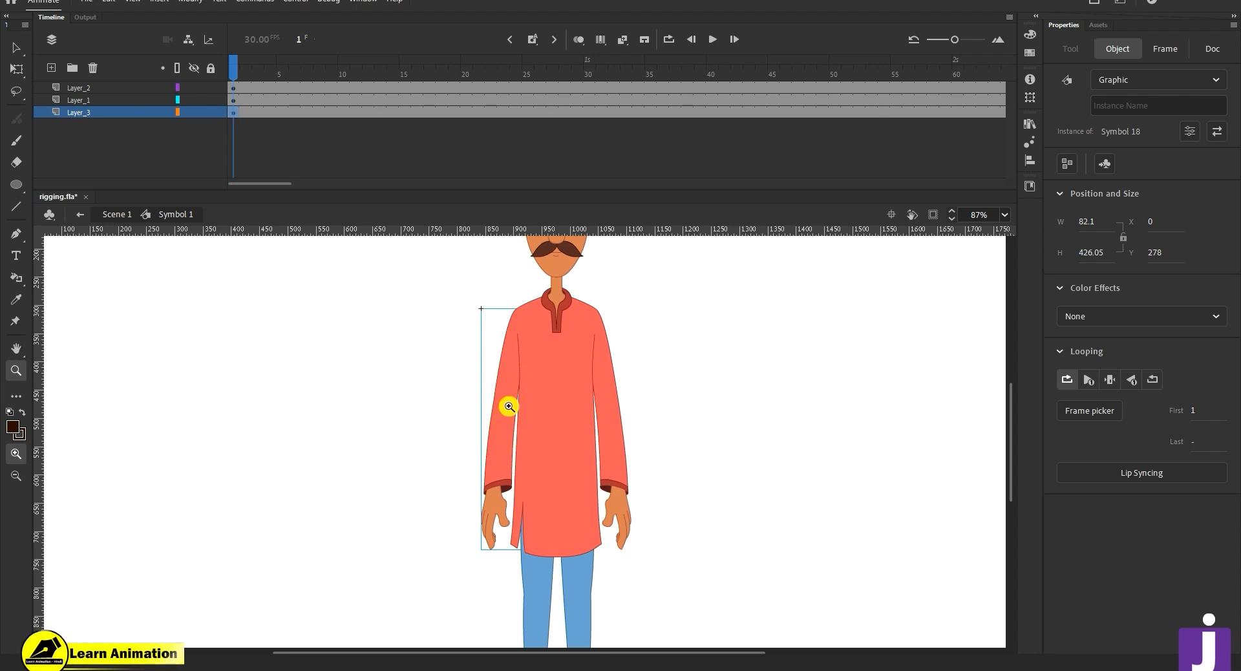
{"action": "double_click", "coordinate": [501, 445]}
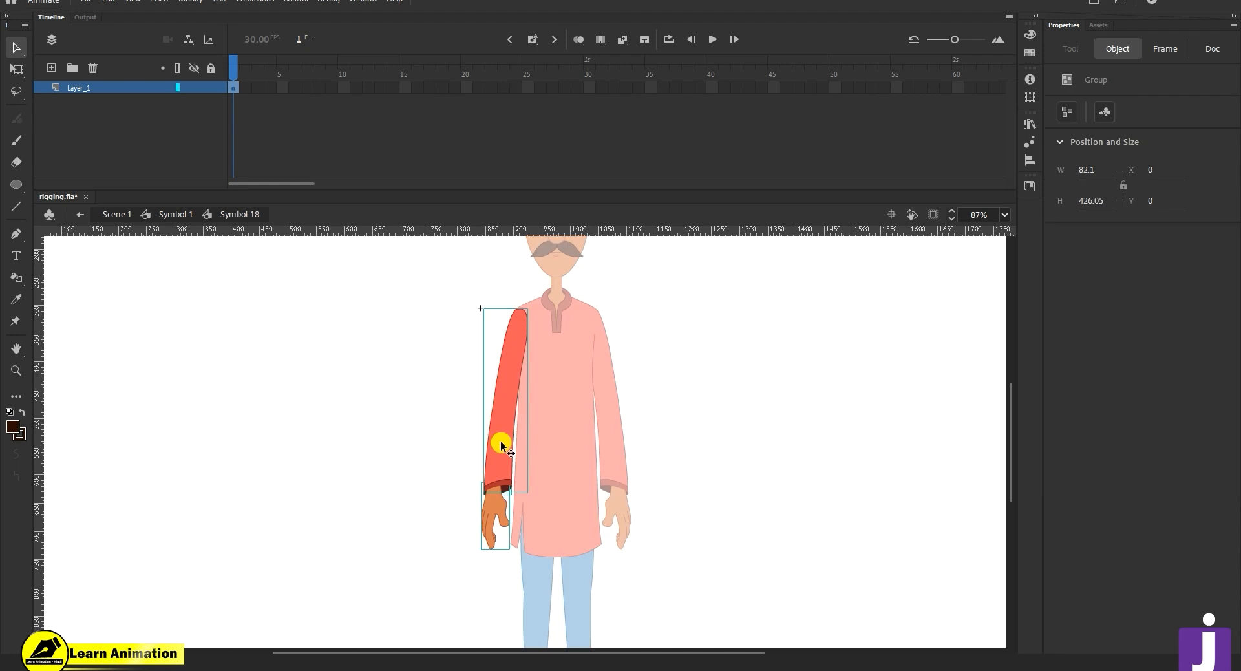
{"action": "left_click", "coordinate": [501, 444]}
{"action": "key", "text": "v"}
{"action": "left_click", "coordinate": [585, 471]}
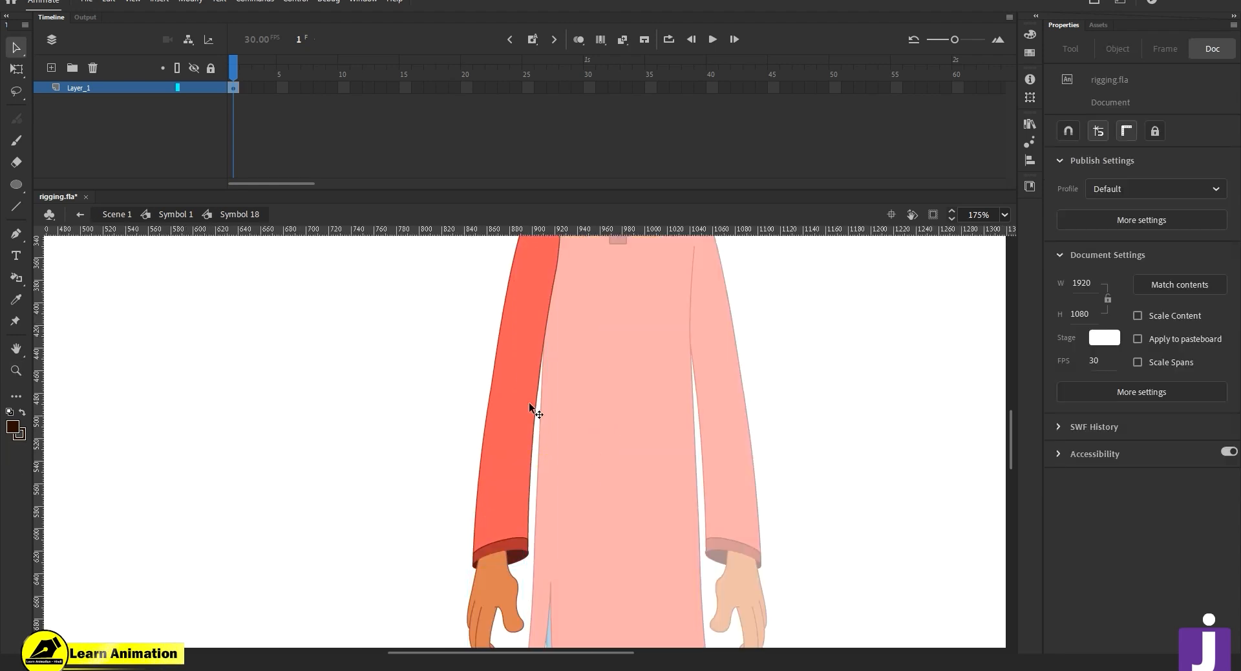
{"action": "left_click", "coordinate": [528, 402]}
{"action": "scroll", "coordinate": [549, 453], "scroll_direction": "up", "scroll_amount": 3}
{"action": "double_click", "coordinate": [515, 430]}
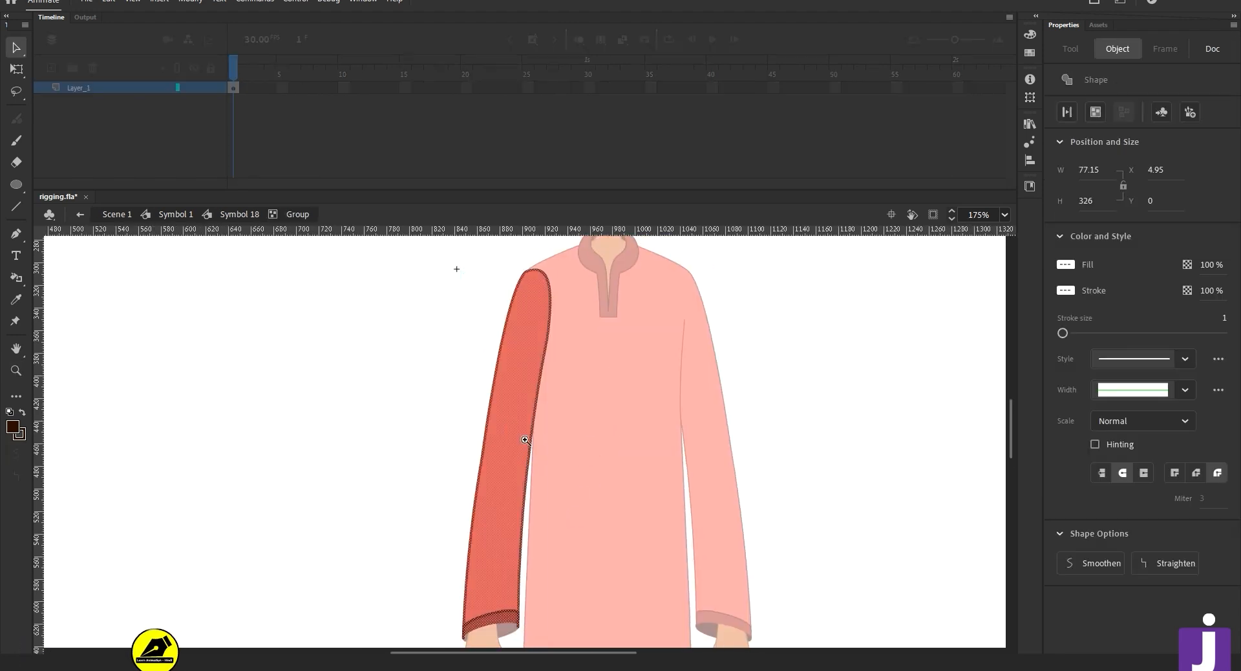
- Try bending the sleeve's inner edge outward and dragging the edge's lower corner point, and undo the corner changes
{"action": "key", "text": "z"}
{"action": "left_click", "coordinate": [519, 431]}
{"action": "key", "text": "v"}
{"action": "left_click", "coordinate": [628, 446]}
{"action": "left_click", "coordinate": [513, 449]}
{"action": "left_click", "coordinate": [595, 488]}
{"action": "left_click_drag", "start_coordinate": [551, 444], "coordinate": [679, 483]}
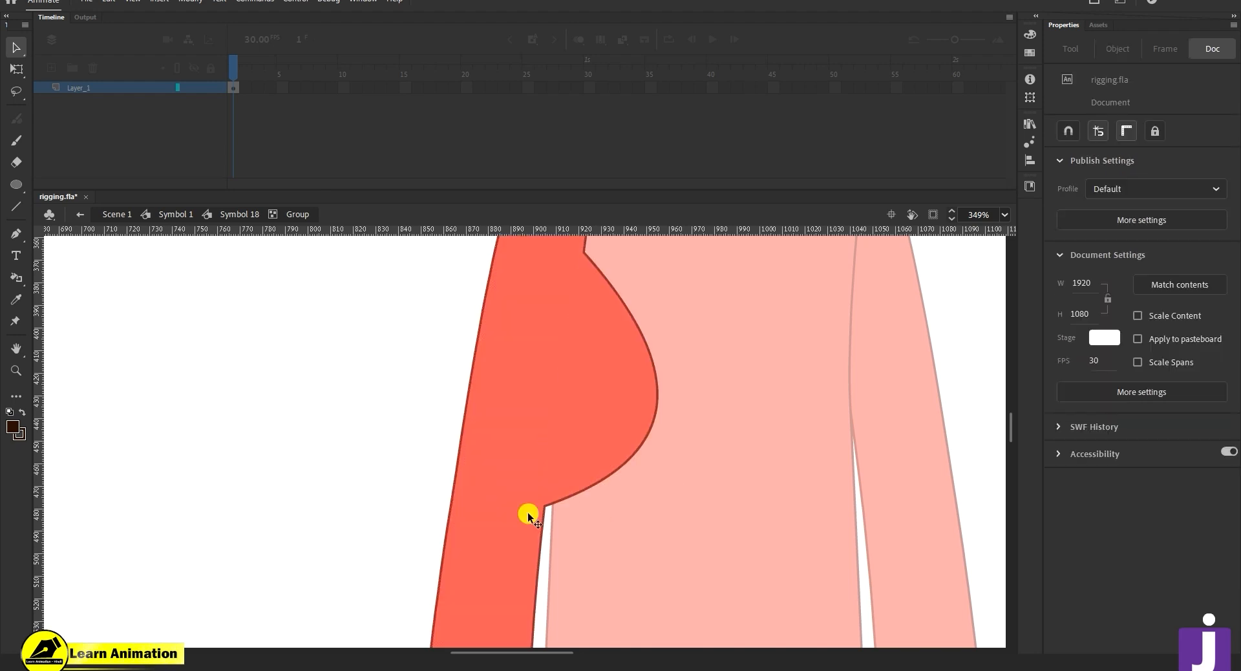
{"action": "left_click_drag", "start_coordinate": [545, 505], "coordinate": [664, 574]}
{"action": "key", "text": "ctrl+z"}
{"action": "left_click_drag", "start_coordinate": [568, 526], "coordinate": [598, 542]}
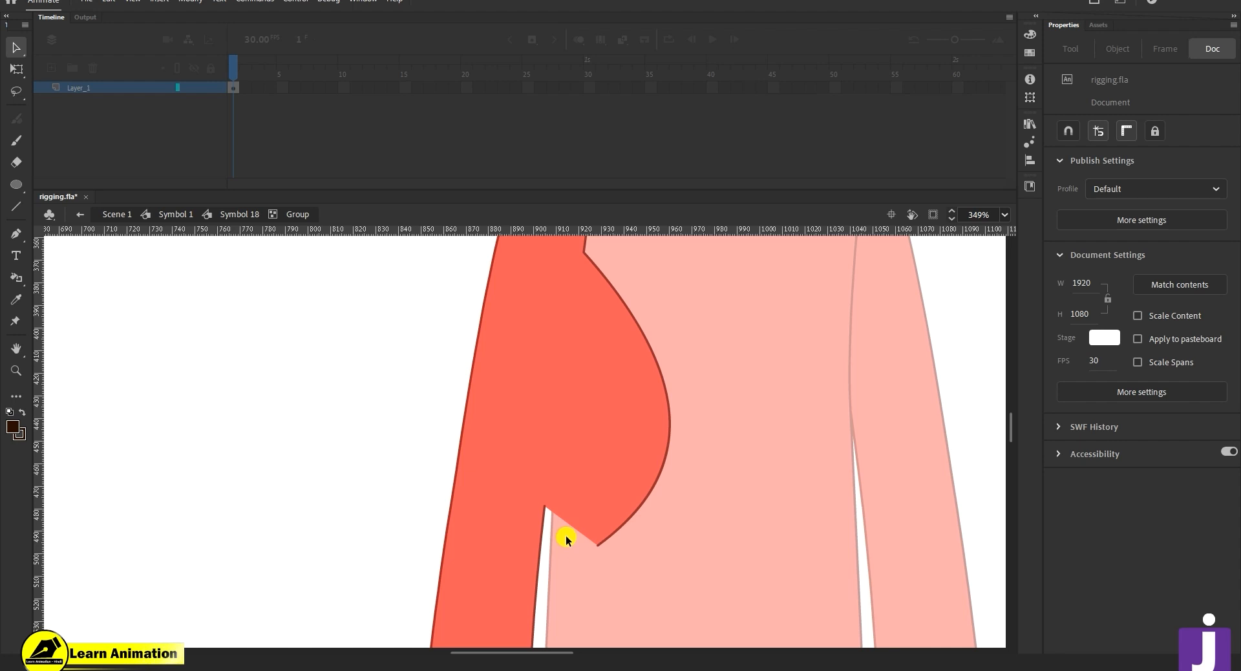
{"action": "key", "text": "ctrl+z"}
- Examine the sleeve's inner edge near the elbow up close and within the whole arm
{"action": "key", "text": "z"}
{"action": "left_click", "coordinate": [559, 514]}
{"action": "left_click", "coordinate": [517, 420], "text": "alt"}
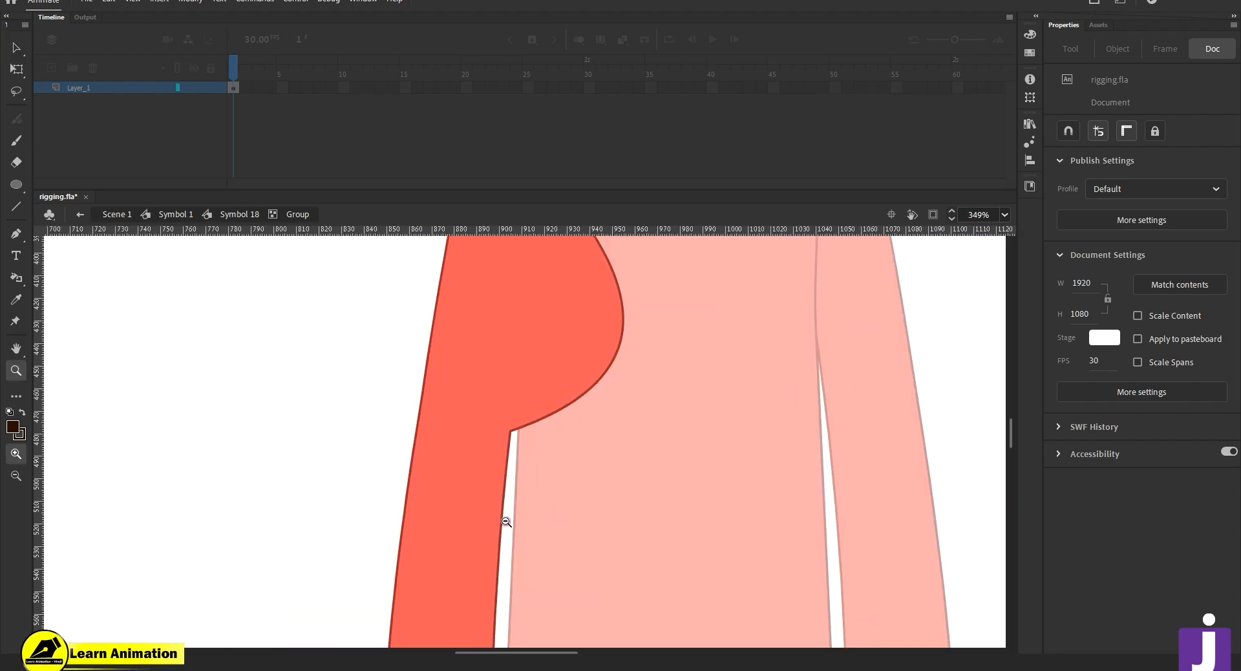
{"action": "left_click", "coordinate": [529, 425], "text": "alt"}
{"action": "left_click", "coordinate": [525, 404]}
{"action": "left_click", "coordinate": [526, 446], "text": "alt"}
{"action": "left_click", "coordinate": [526, 446], "text": "alt"}
{"action": "key", "text": "v"}
{"action": "left_click", "coordinate": [526, 437]}
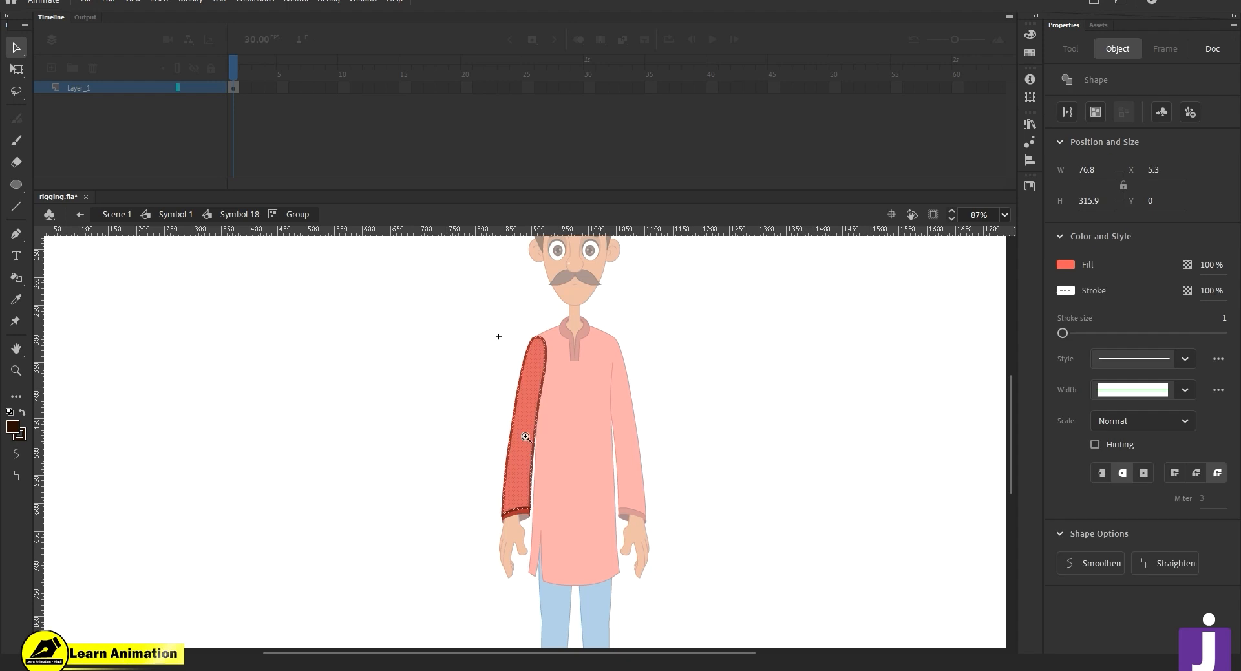
{"action": "key", "text": "z"}
{"action": "left_click", "coordinate": [526, 437]}
{"action": "left_click", "coordinate": [528, 456]}
{"action": "left_click", "coordinate": [528, 456]}
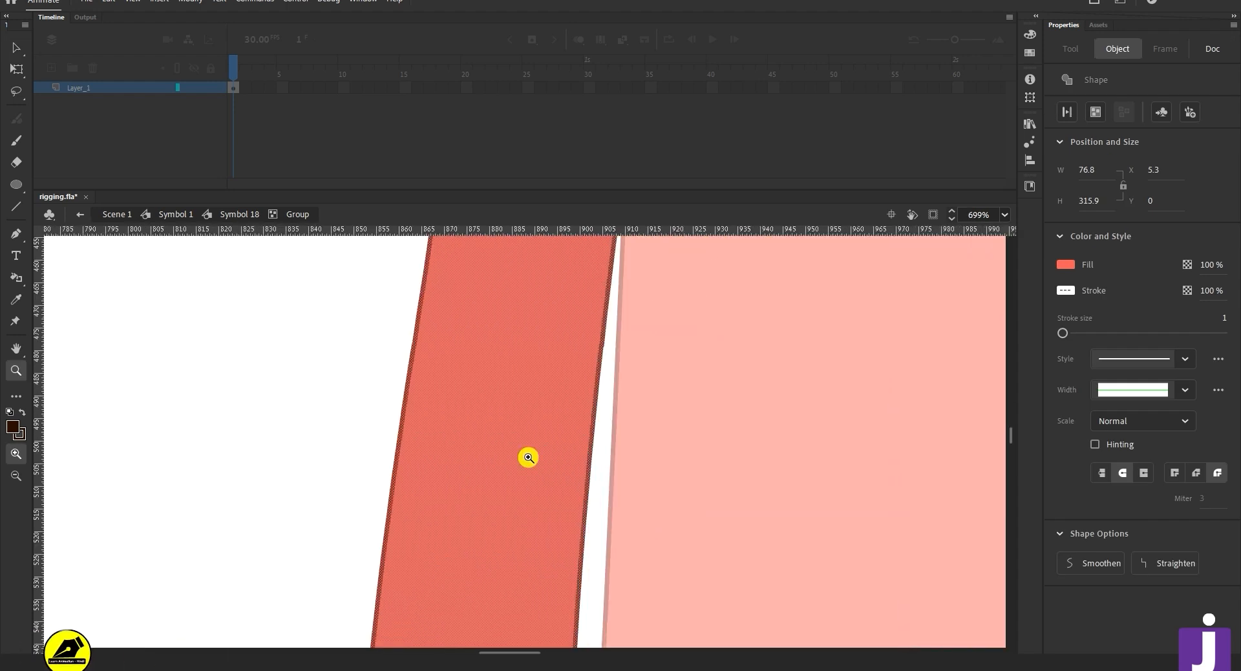
{"action": "left_click", "coordinate": [528, 458], "text": "alt"}
{"action": "left_click", "coordinate": [556, 457], "text": "alt"}
{"action": "left_click", "coordinate": [513, 419], "text": "alt"}
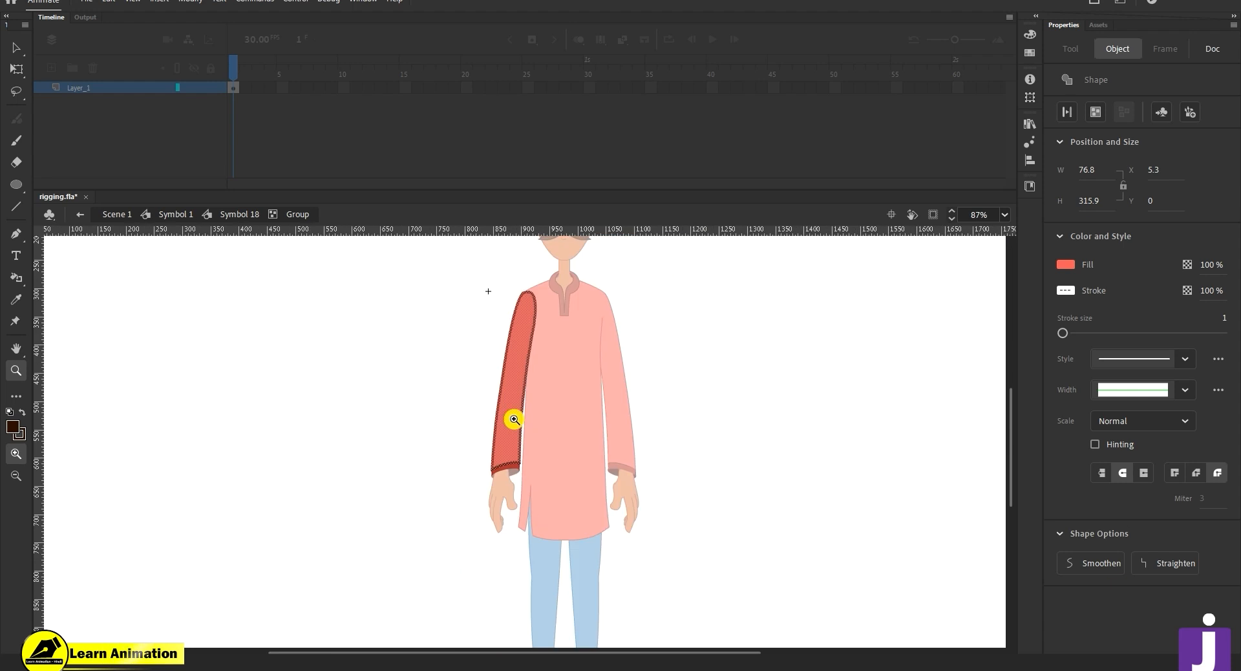
- Leave the sleeve group and reopen it for editing, with the sleeve shape deselected
{"action": "key", "text": "q"}
{"action": "key", "text": "v"}
{"action": "double_click", "coordinate": [569, 439]}
{"action": "key", "text": "z"}
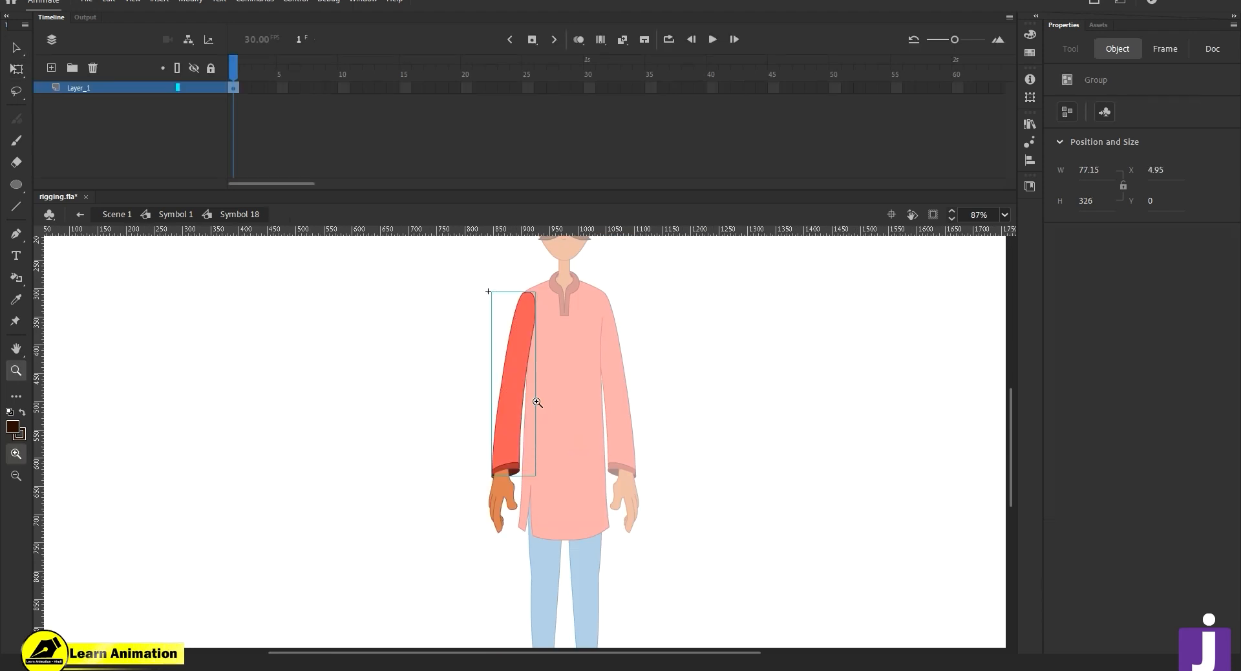
{"action": "left_click", "coordinate": [534, 394]}
{"action": "key", "text": "v"}
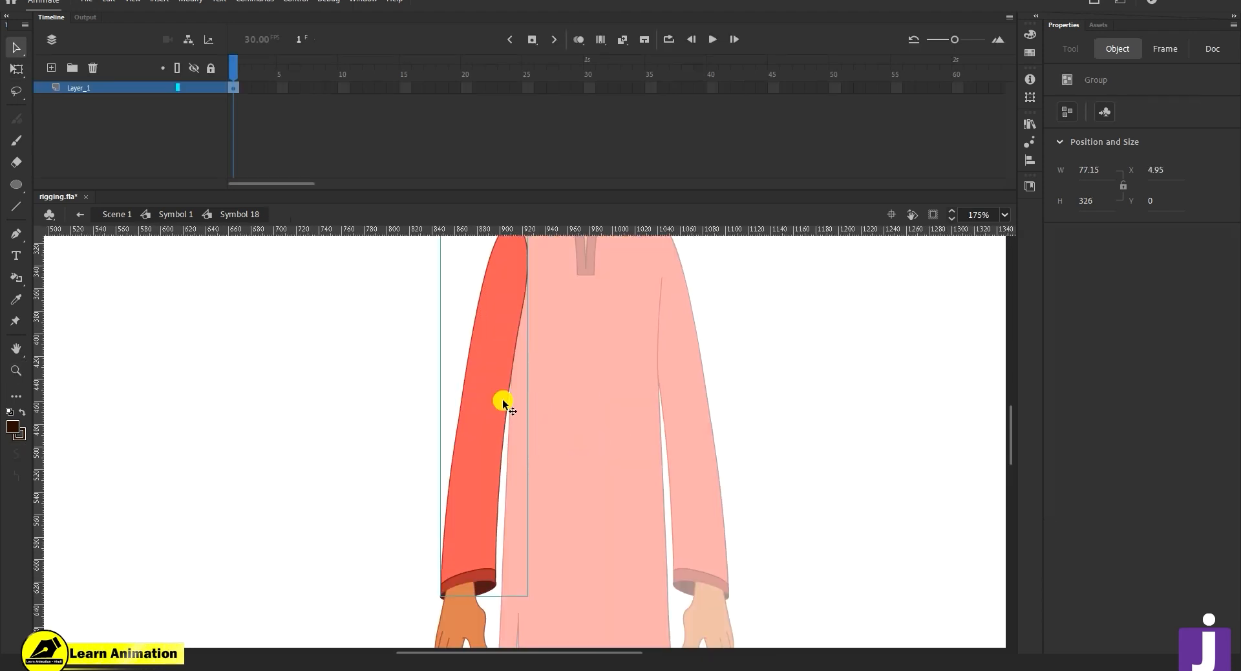
{"action": "double_click", "coordinate": [489, 439]}
{"action": "left_click", "coordinate": [479, 434]}
{"action": "left_click", "coordinate": [548, 455]}
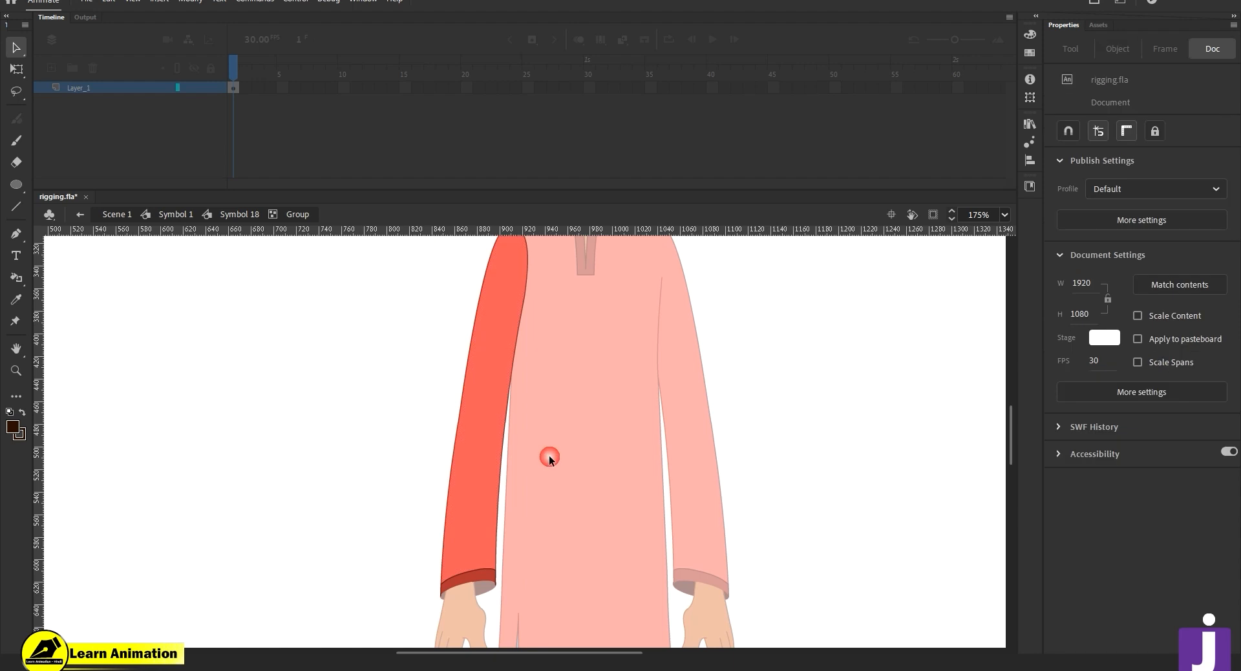
- Try pulling the sleeve's inner outline toward the body at elbow height, and undo the change
{"action": "key", "text": "z"}
{"action": "left_click", "coordinate": [532, 468]}
{"action": "left_click", "coordinate": [532, 467]}
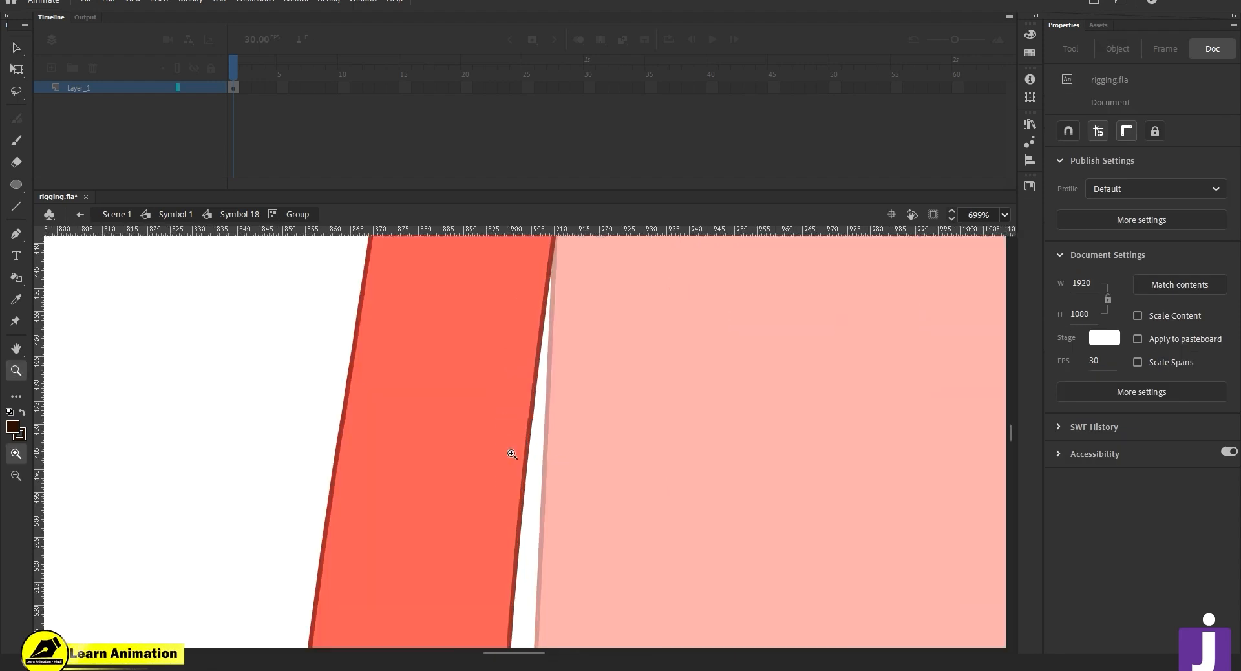
{"action": "left_click", "coordinate": [513, 450]}
{"action": "key", "text": "v"}
{"action": "left_click_drag", "start_coordinate": [569, 380], "coordinate": [598, 382]}
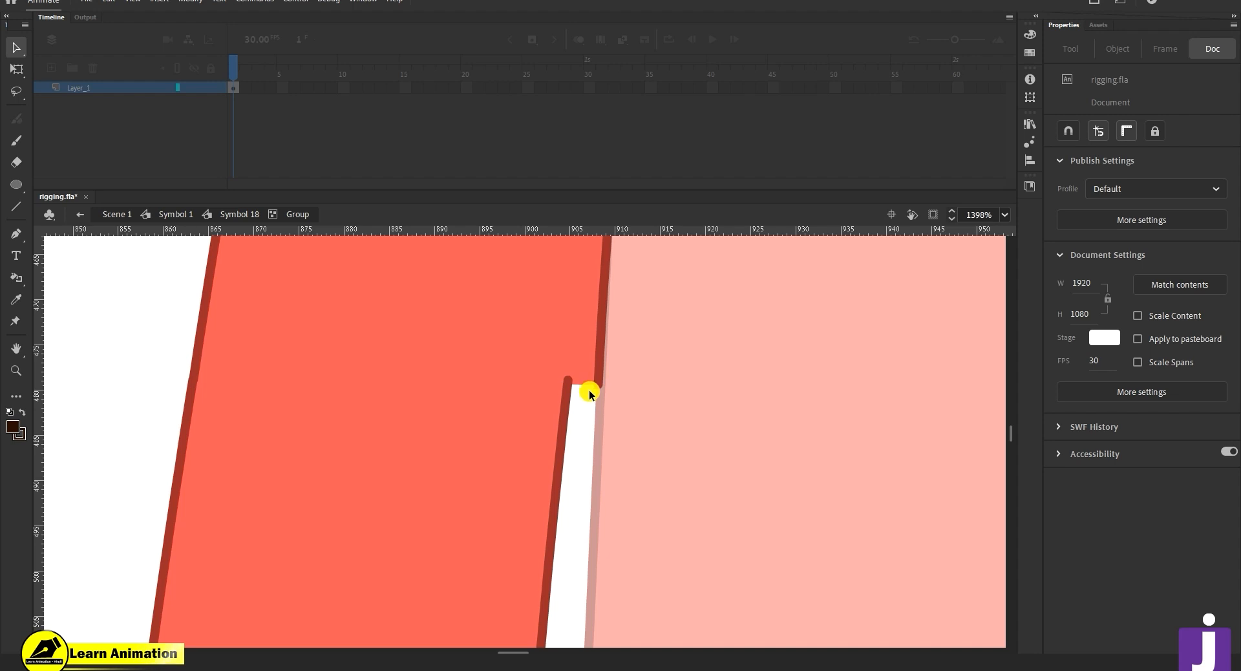
{"action": "key", "text": "ctrl+z"}
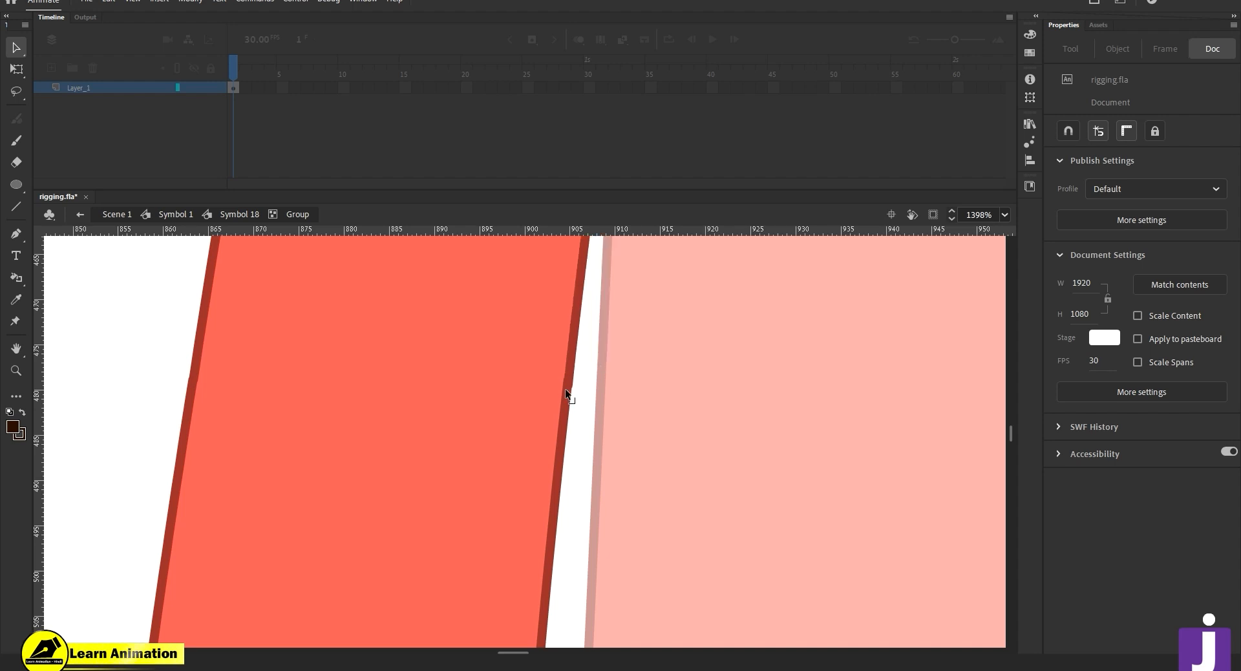
- Try selecting just the upper half of the sleeve with a marquee, and clear the selection
{"action": "key", "text": "z"}
{"action": "left_click", "coordinate": [541, 463], "text": "alt"}
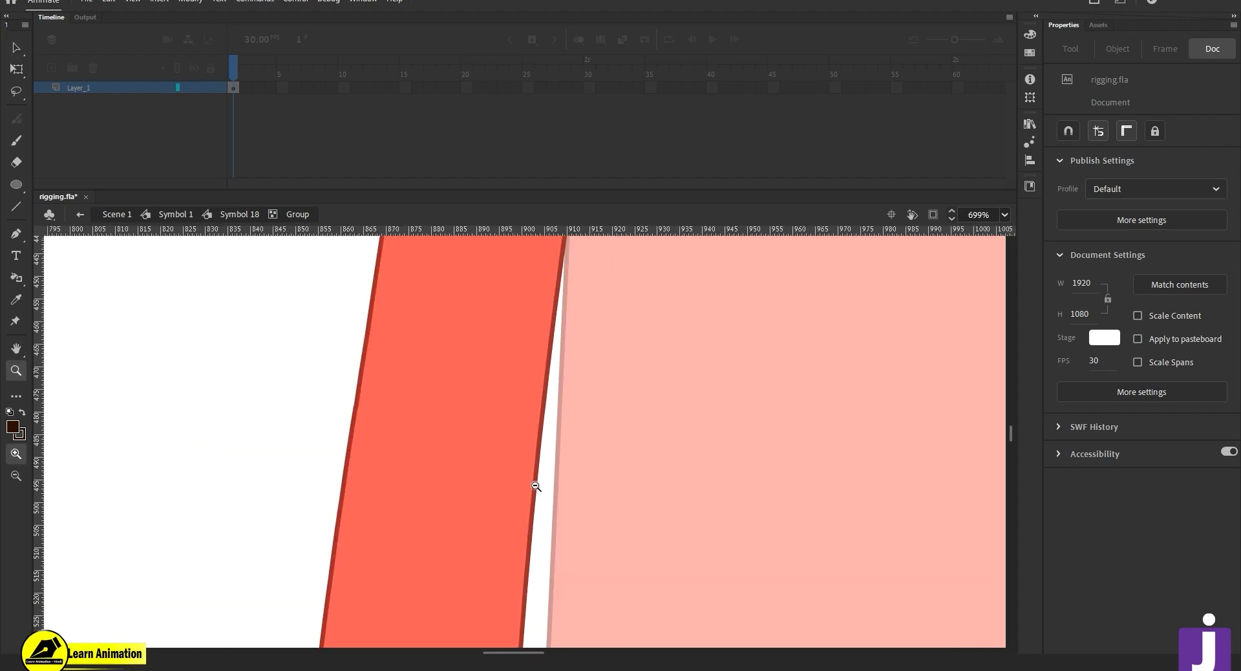
{"action": "left_click", "coordinate": [519, 424], "text": "alt"}
{"action": "left_click", "coordinate": [519, 424], "text": "alt"}
{"action": "left_click", "coordinate": [522, 421], "text": "alt"}
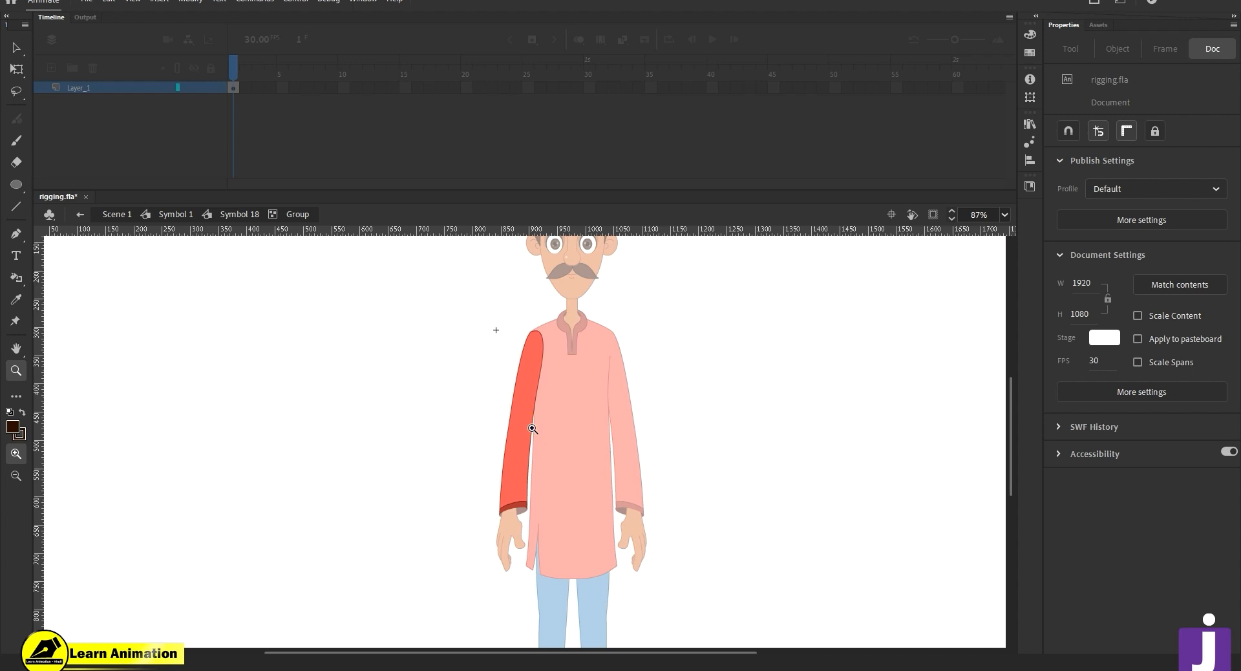
{"action": "left_click", "coordinate": [525, 424]}
{"action": "key", "text": "v"}
{"action": "left_click", "coordinate": [516, 425]}
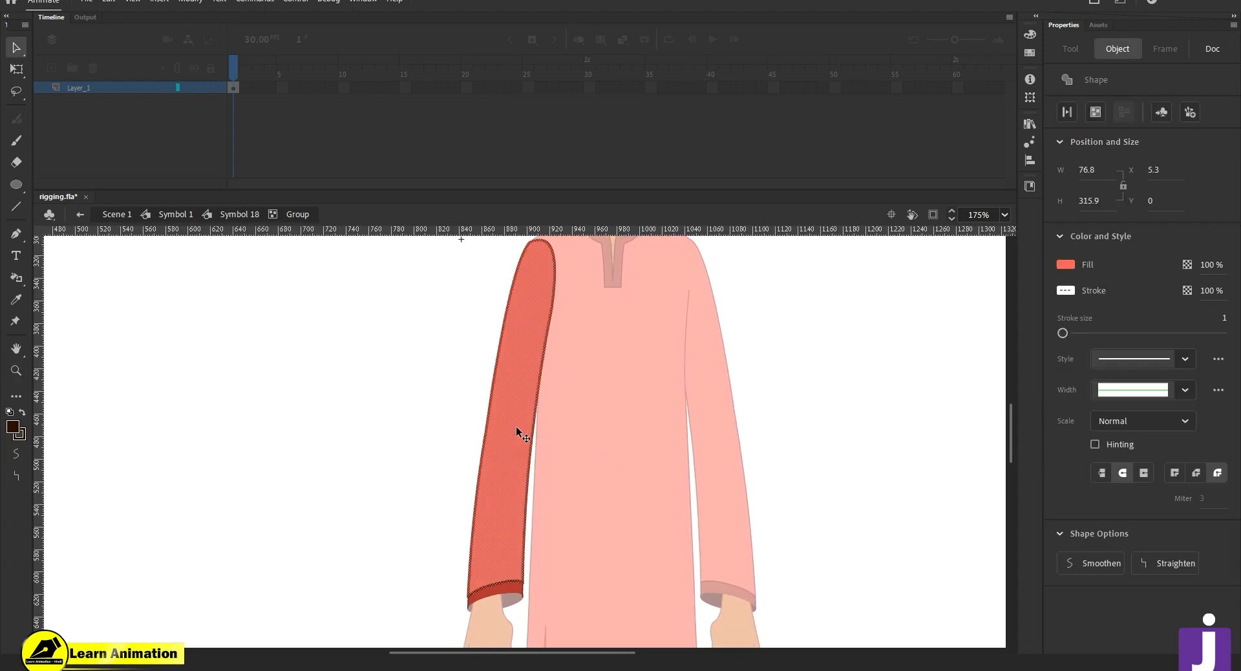
{"action": "left_click", "coordinate": [406, 472]}
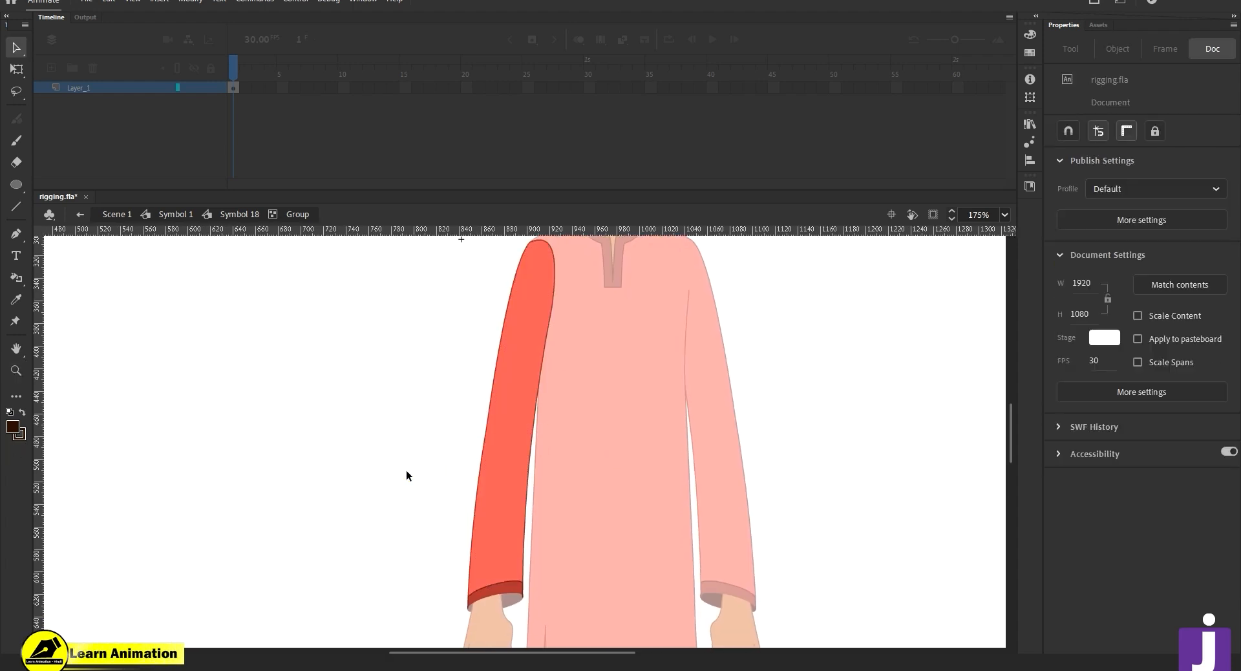
{"action": "left_click_drag", "start_coordinate": [545, 413], "coordinate": [535, 440]}
{"action": "left_click_drag", "start_coordinate": [437, 247], "coordinate": [626, 463]}
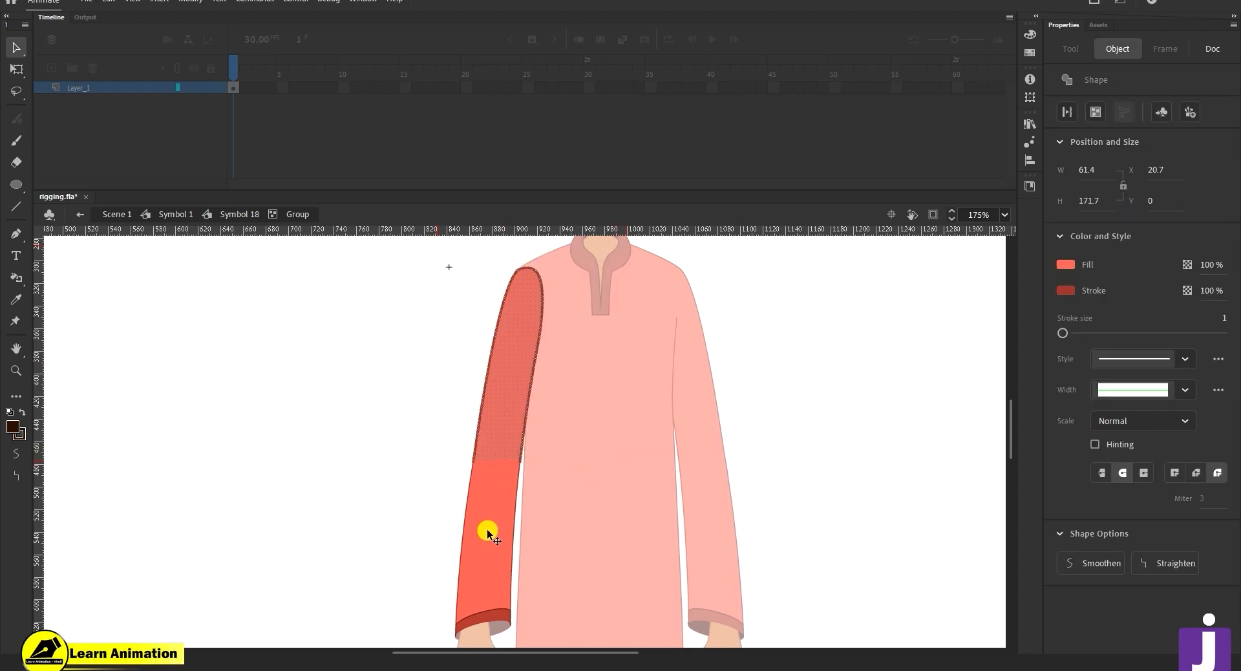
{"action": "left_click", "coordinate": [387, 491]}
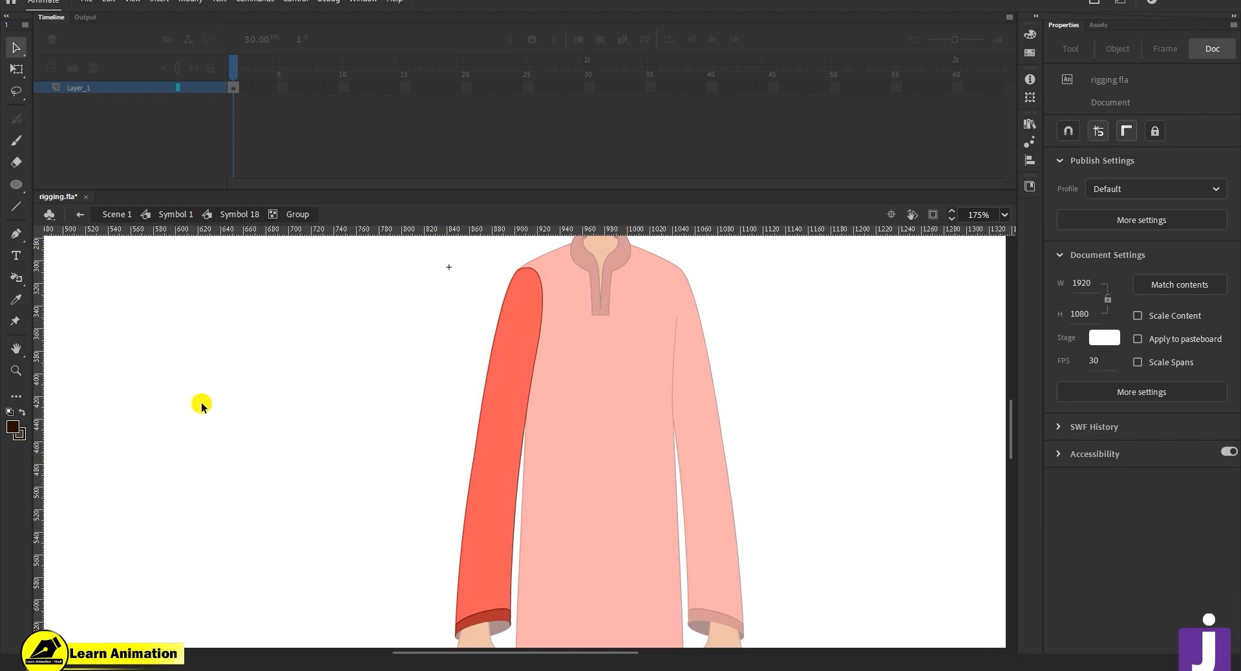
- Set the stroke colour to green and draw a nearly horizontal line about 130 px long across the sleeve at the elbow
{"action": "left_click", "coordinate": [22, 437]}
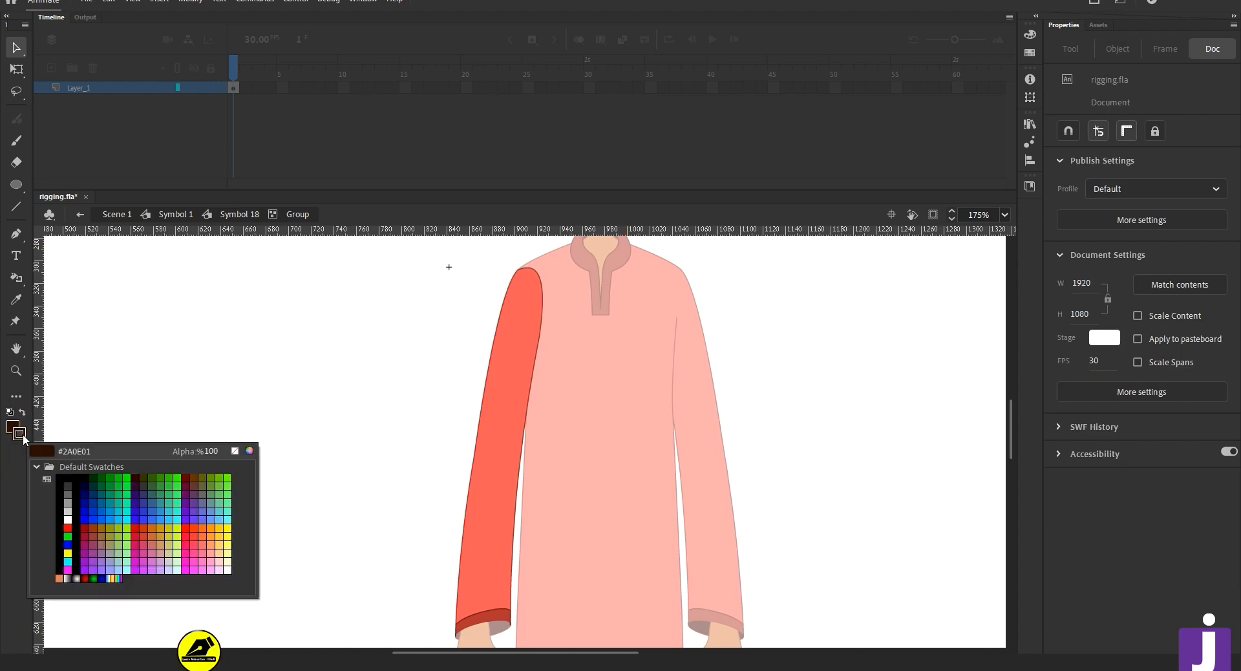
{"action": "left_click", "coordinate": [118, 477]}
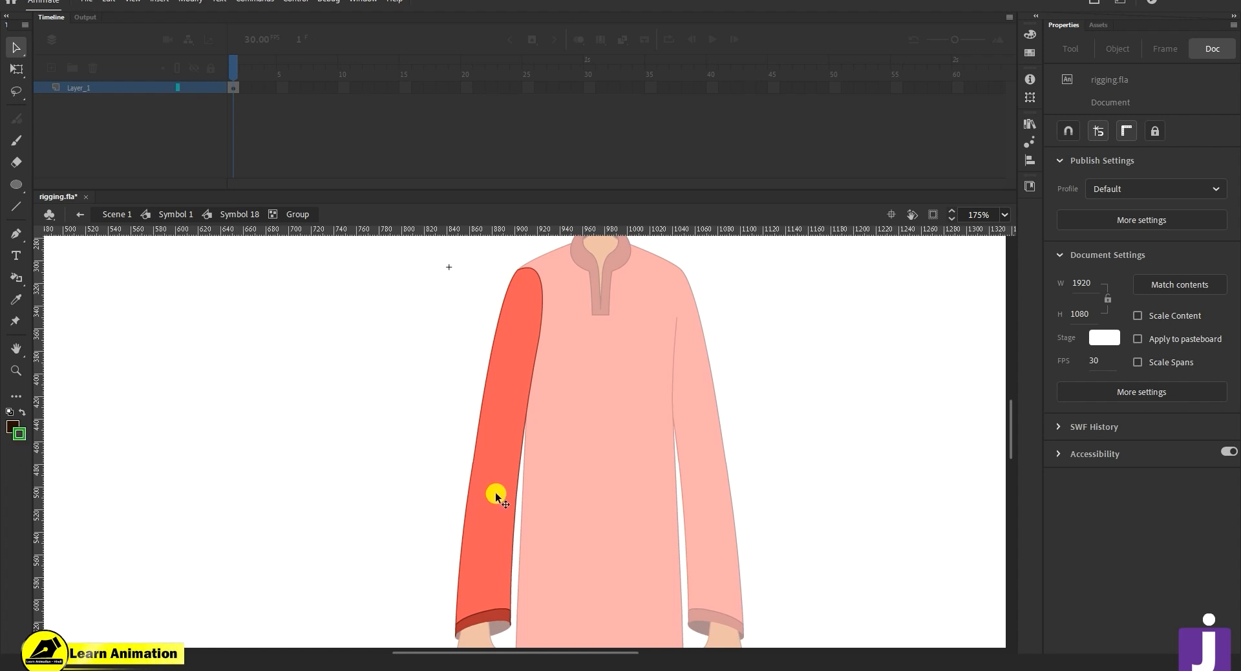
{"action": "key", "text": "n"}
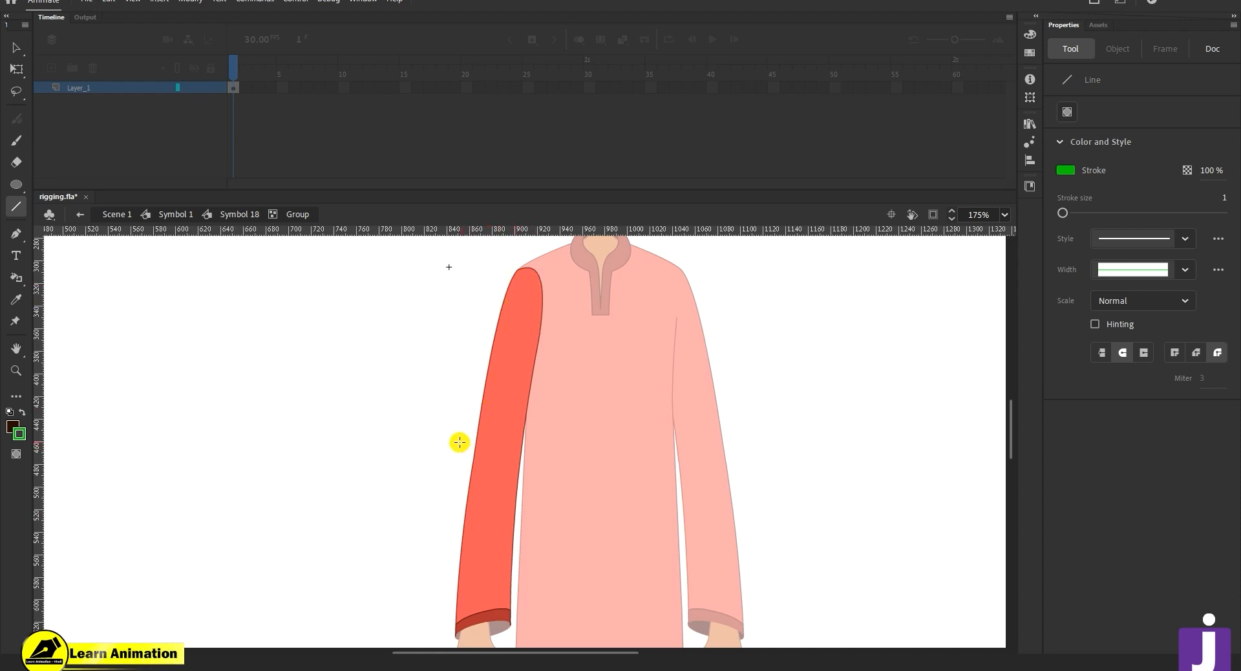
{"action": "left_click_drag", "start_coordinate": [556, 454], "coordinate": [576, 446]}
- Check the division at the elbow by selecting the green line's inner segment and the upper sleeve in turn
{"action": "key", "text": "z"}
{"action": "left_click", "coordinate": [492, 533], "text": "alt"}
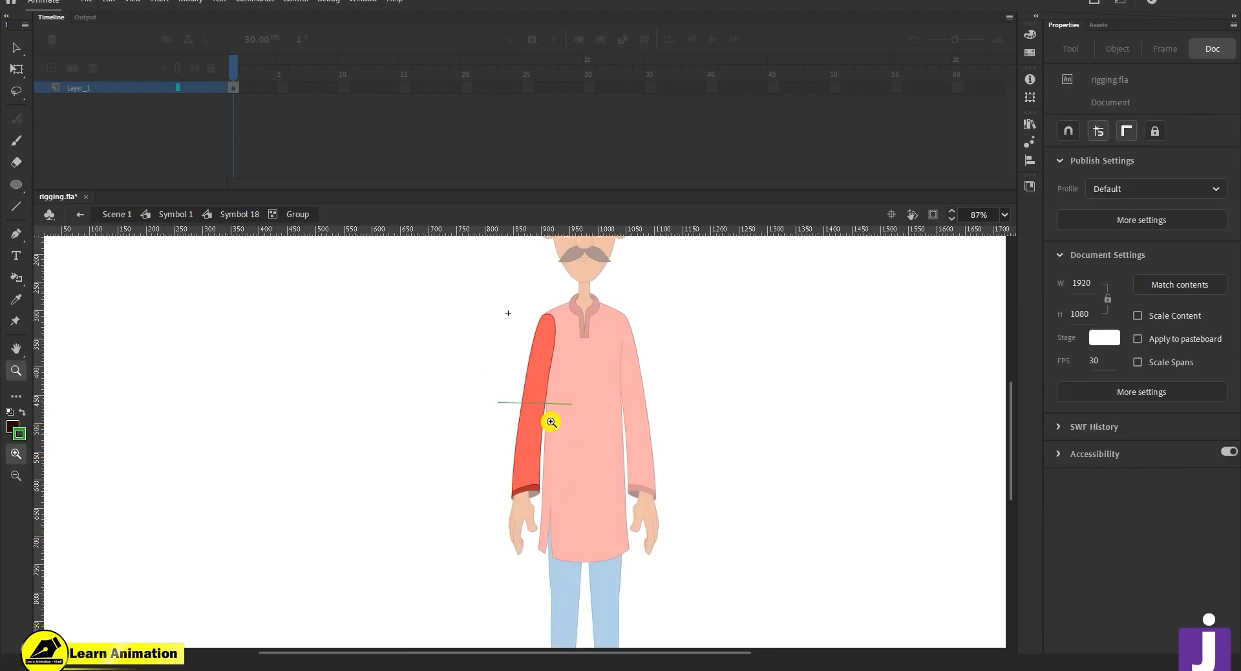
{"action": "left_click", "coordinate": [552, 420]}
{"action": "left_click", "coordinate": [527, 445]}
{"action": "left_click", "coordinate": [491, 426], "text": "alt"}
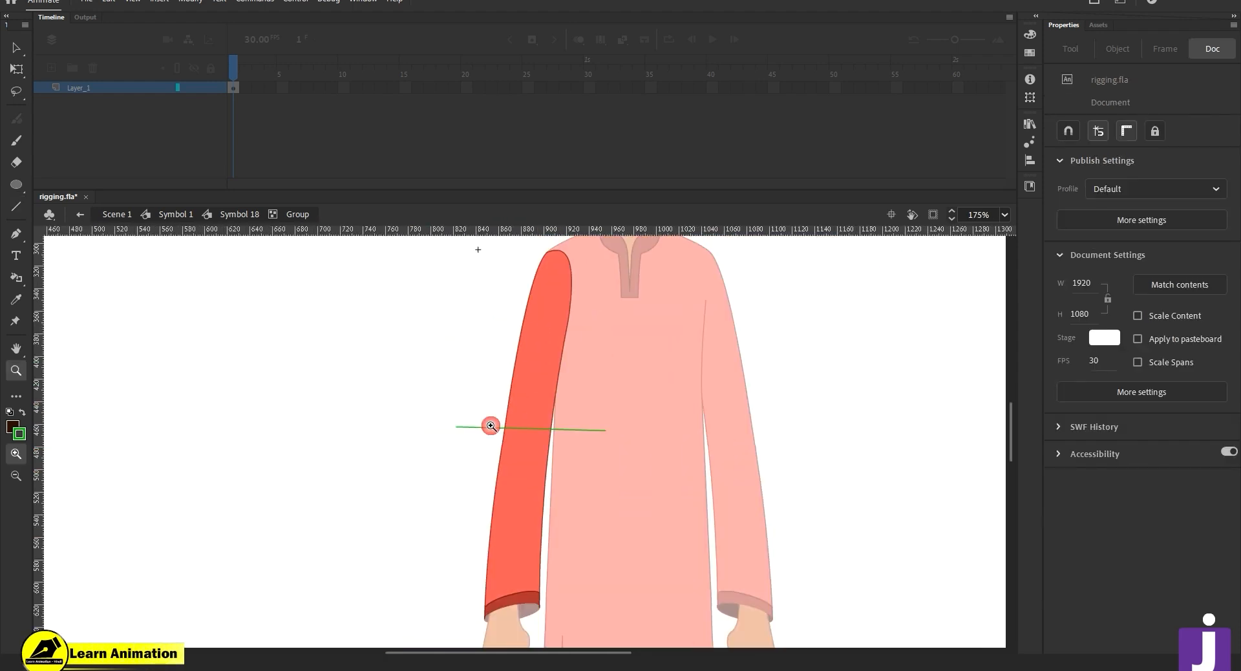
{"action": "left_click", "coordinate": [539, 419]}
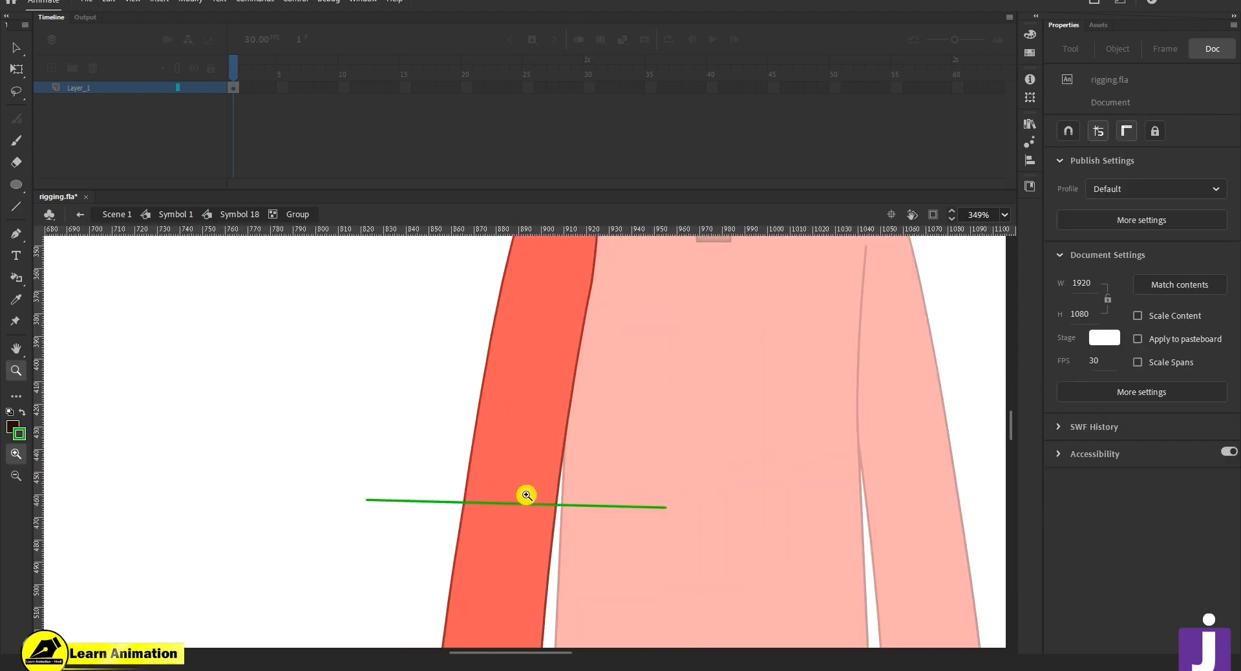
{"action": "key", "text": "v"}
{"action": "left_click", "coordinate": [596, 506]}
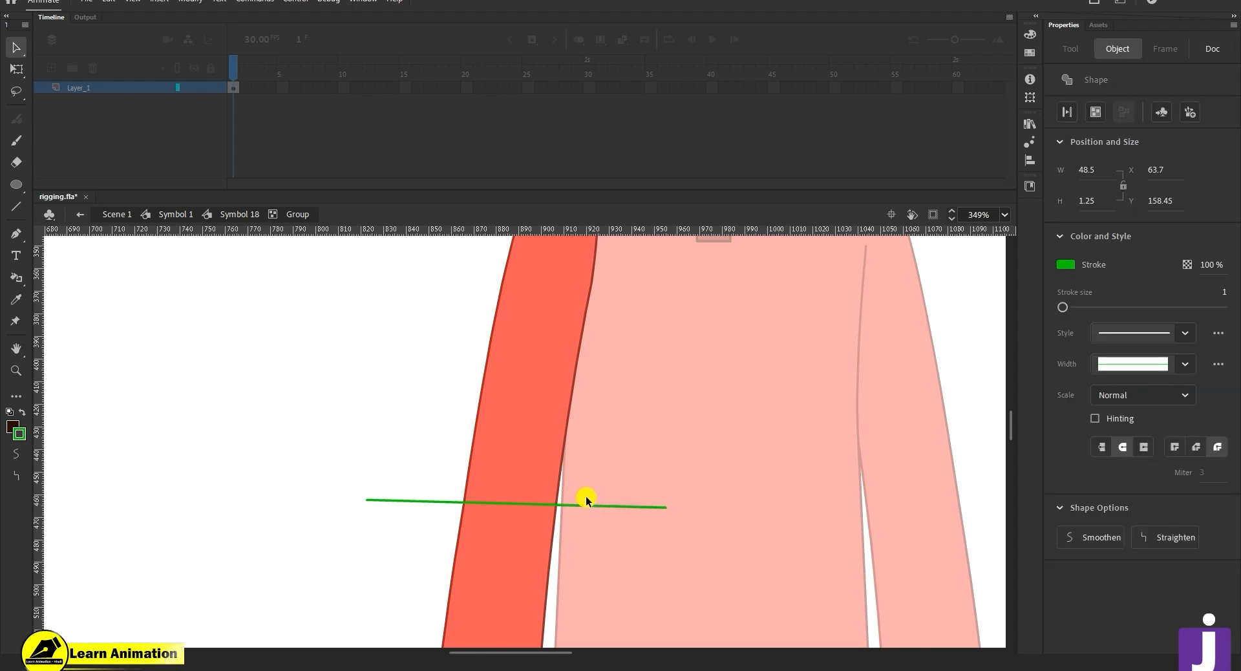
{"action": "left_click", "coordinate": [535, 351]}
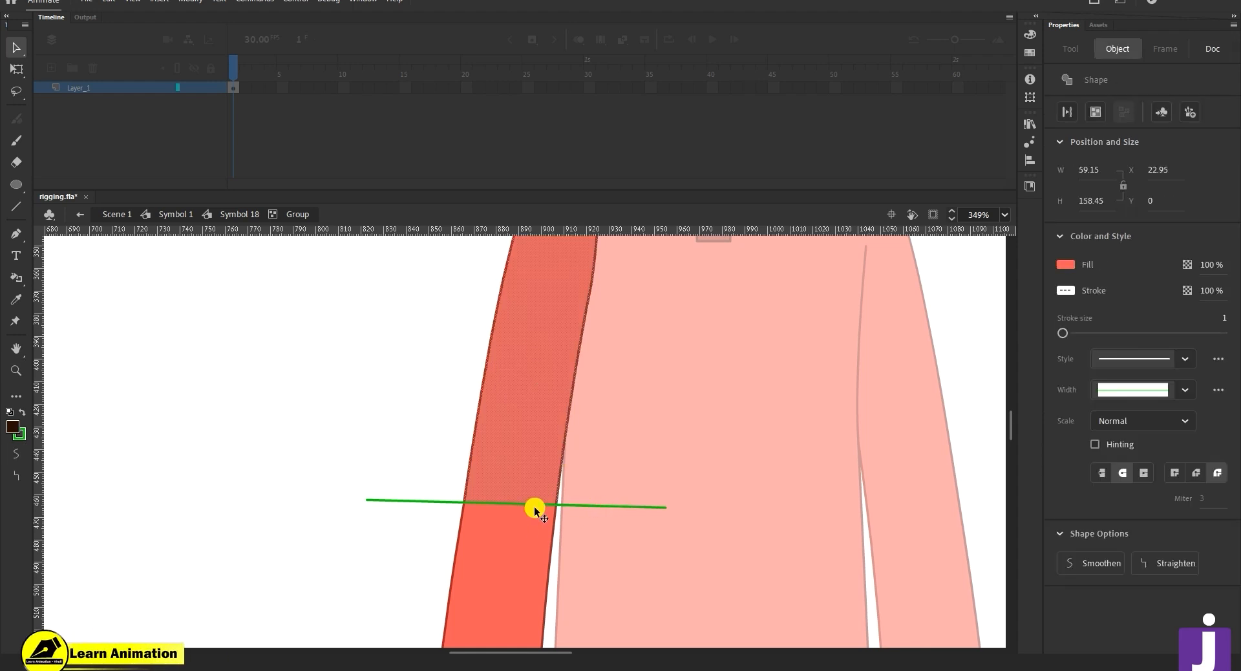
{"action": "left_click", "coordinate": [558, 477]}
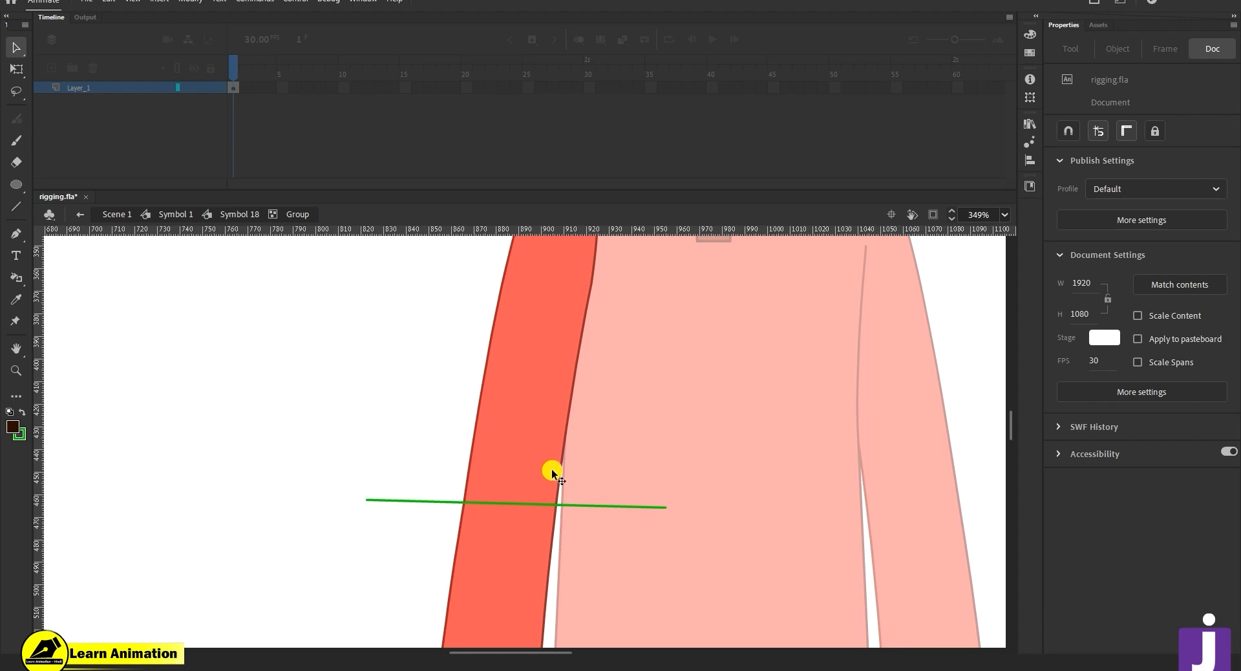
- Select the upper sleeve above the green line, including both its fill and its outline
{"action": "key", "text": "z"}
{"action": "left_click", "coordinate": [552, 468], "text": "alt"}
{"action": "left_click_drag", "start_coordinate": [556, 475], "coordinate": [583, 495]}
{"action": "key", "text": "v"}
{"action": "left_click", "coordinate": [541, 415]}
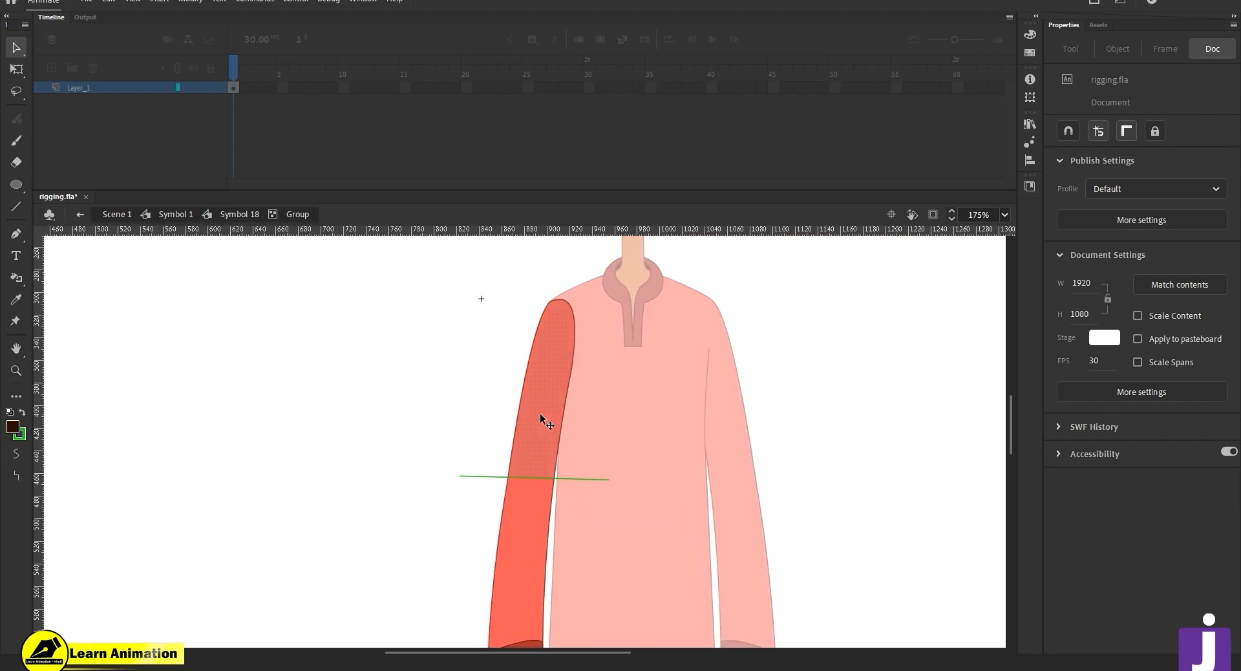
{"action": "double_click", "coordinate": [549, 407]}
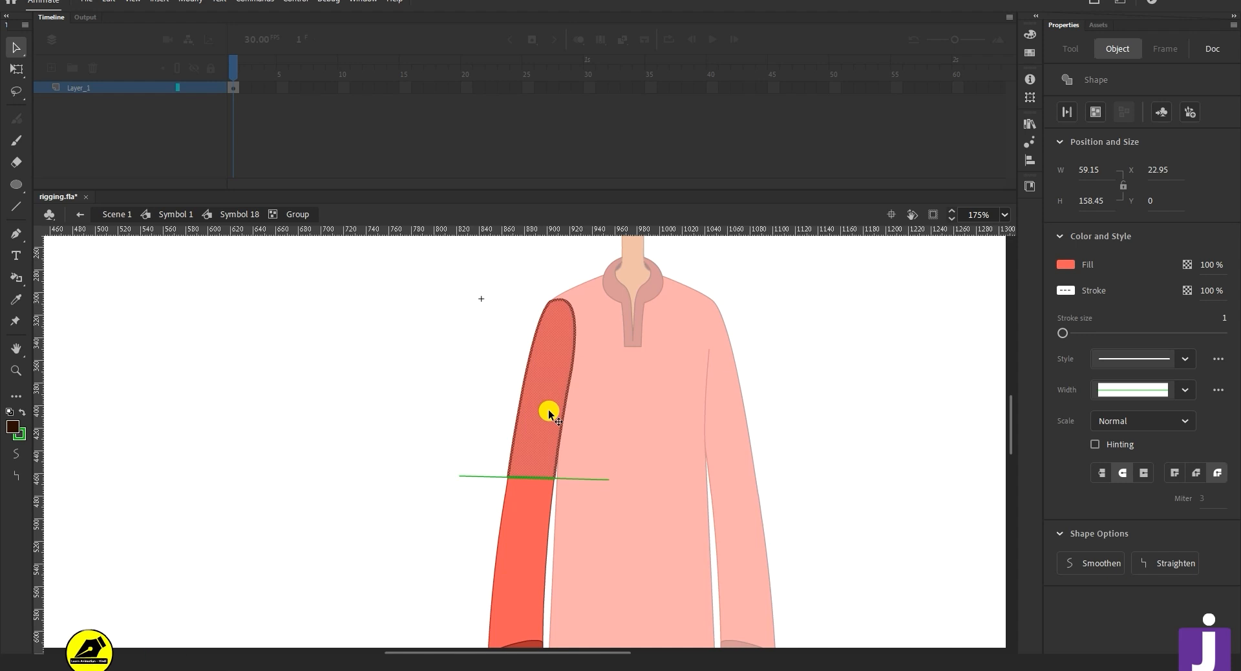
- Group the upper sleeve and move it away from the body, and undo both the move and the grouping
{"action": "key", "text": "ctrl+g"}
{"action": "left_click_drag", "start_coordinate": [548, 425], "coordinate": [447, 385]}
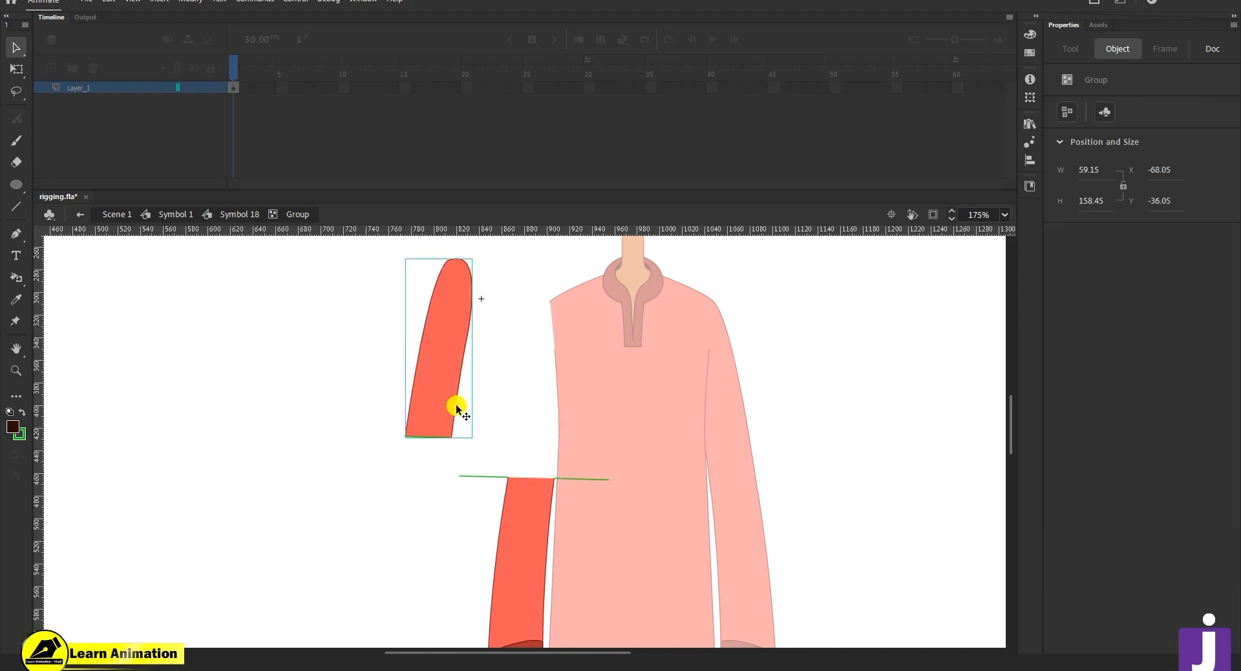
{"action": "key", "text": "ctrl+z"}
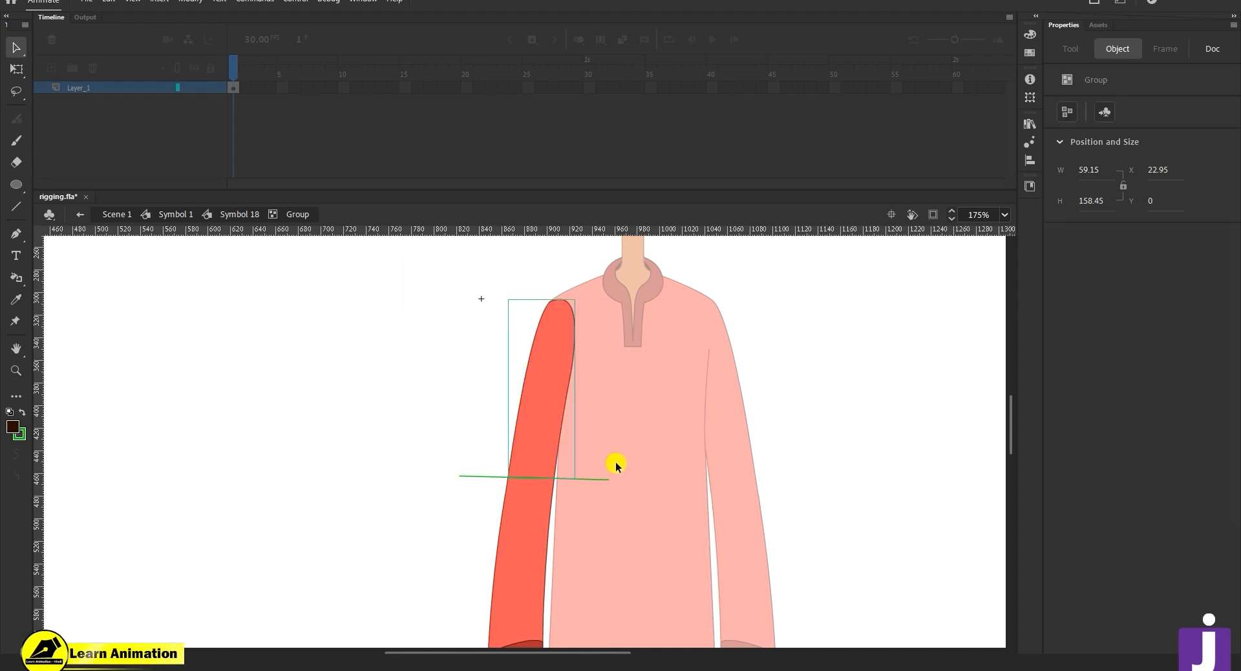
{"action": "key", "text": "ctrl+z"}
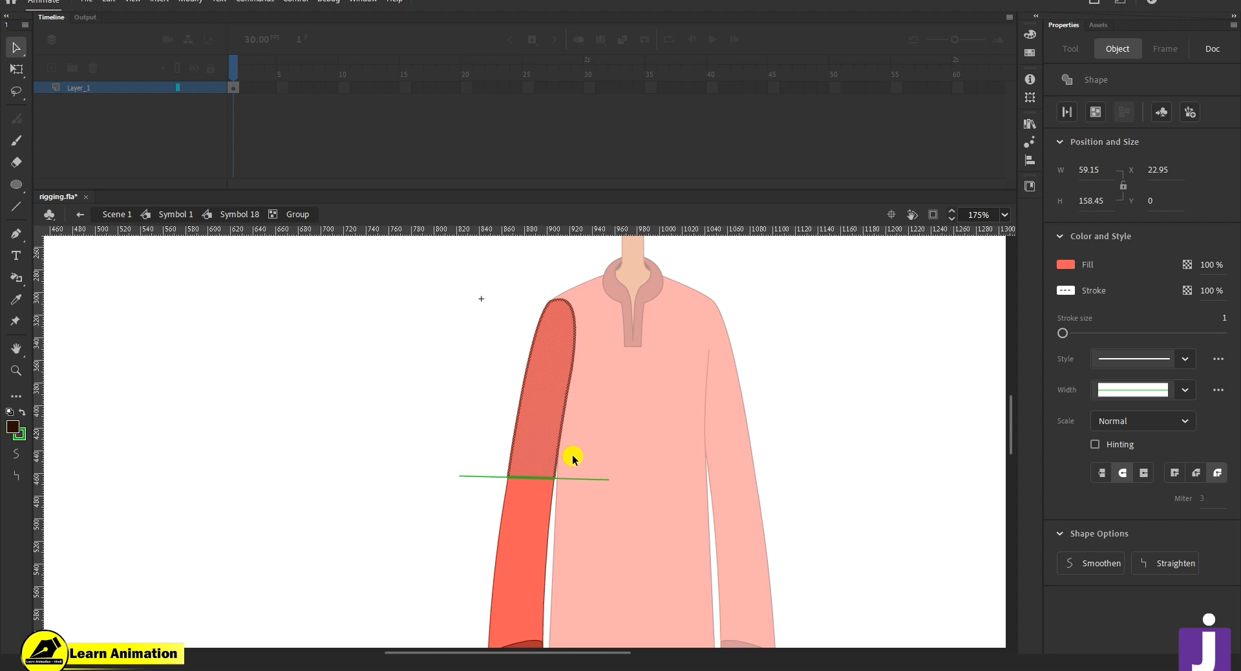
- Convert the selected upper sleeve to a graphic symbol
{"action": "key", "text": "F8"}
{"action": "left_click", "coordinate": [698, 105]}
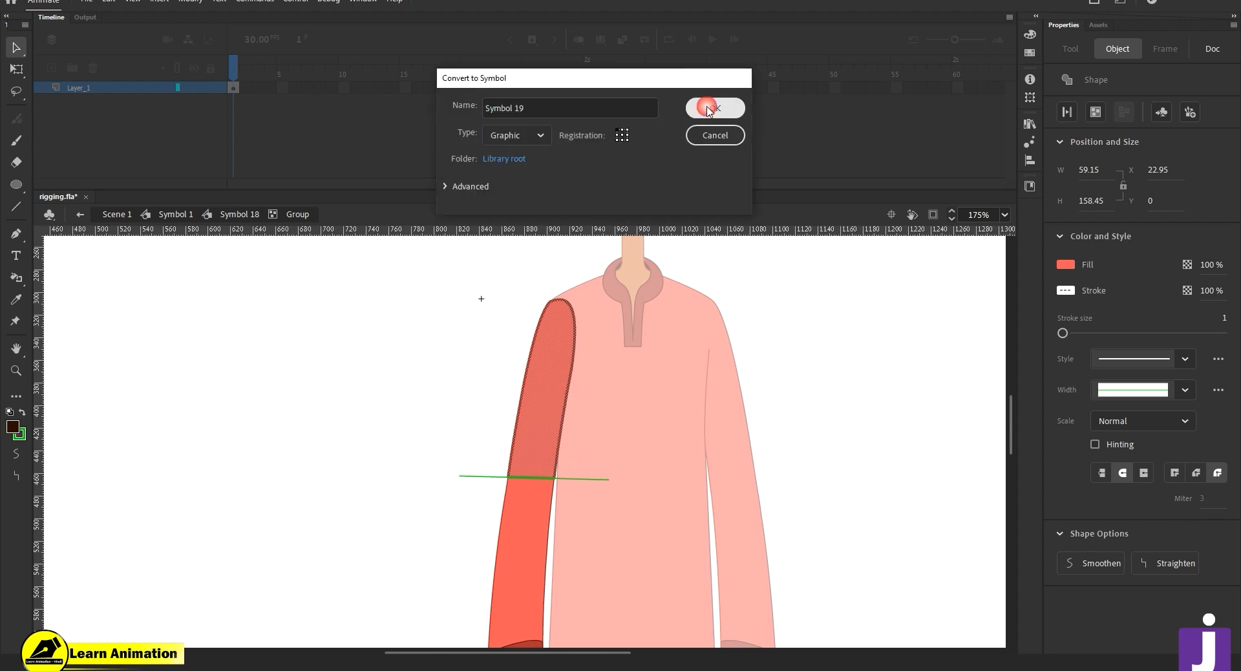
- Select the lower sleeve below the green line together with its cuff, and convert them to a graphic symbol
{"action": "scroll", "coordinate": [565, 514], "scroll_direction": "down", "scroll_amount": 3}
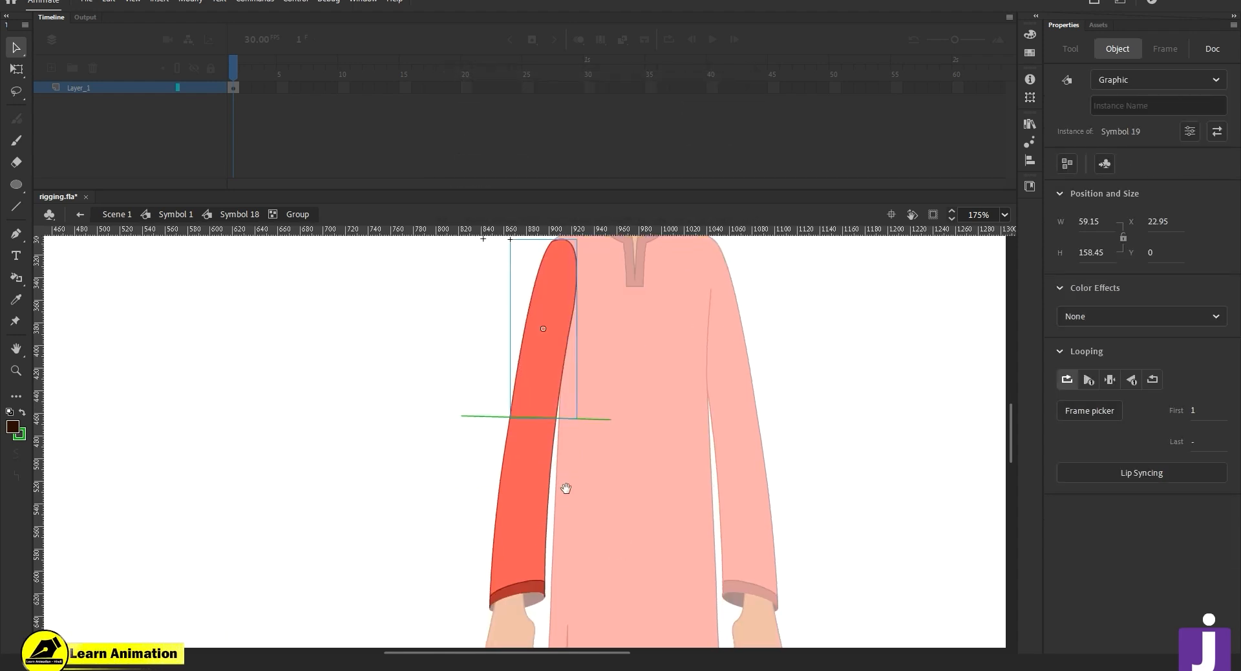
{"action": "left_click", "coordinate": [516, 508]}
{"action": "double_click", "coordinate": [516, 508]}
{"action": "left_click_drag", "start_coordinate": [527, 595], "coordinate": [537, 534]}
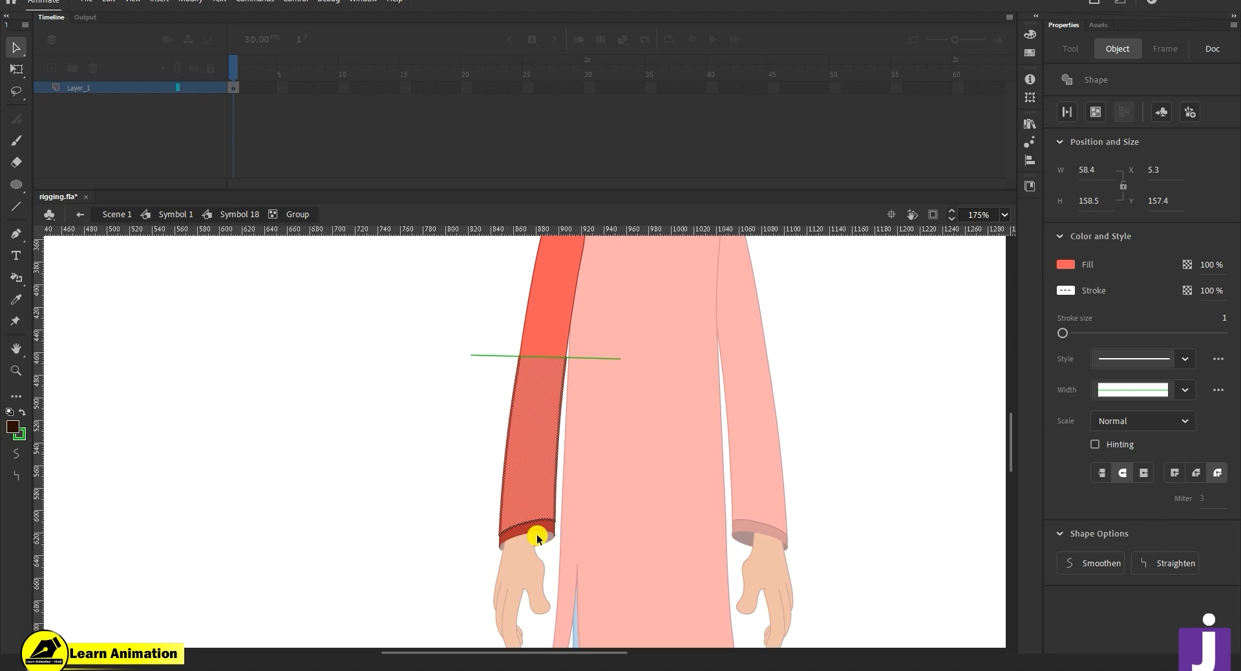
{"action": "left_click_drag", "start_coordinate": [664, 470], "coordinate": [508, 565]}
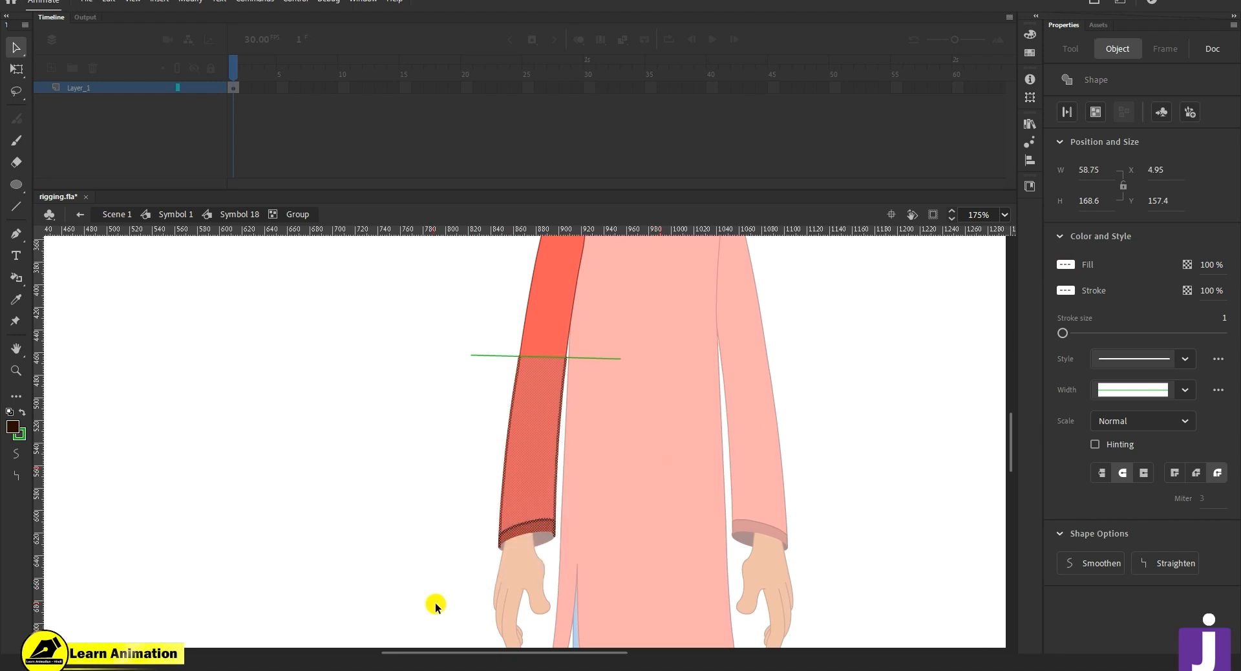
{"action": "key", "text": "F8"}
{"action": "left_click", "coordinate": [710, 106]}
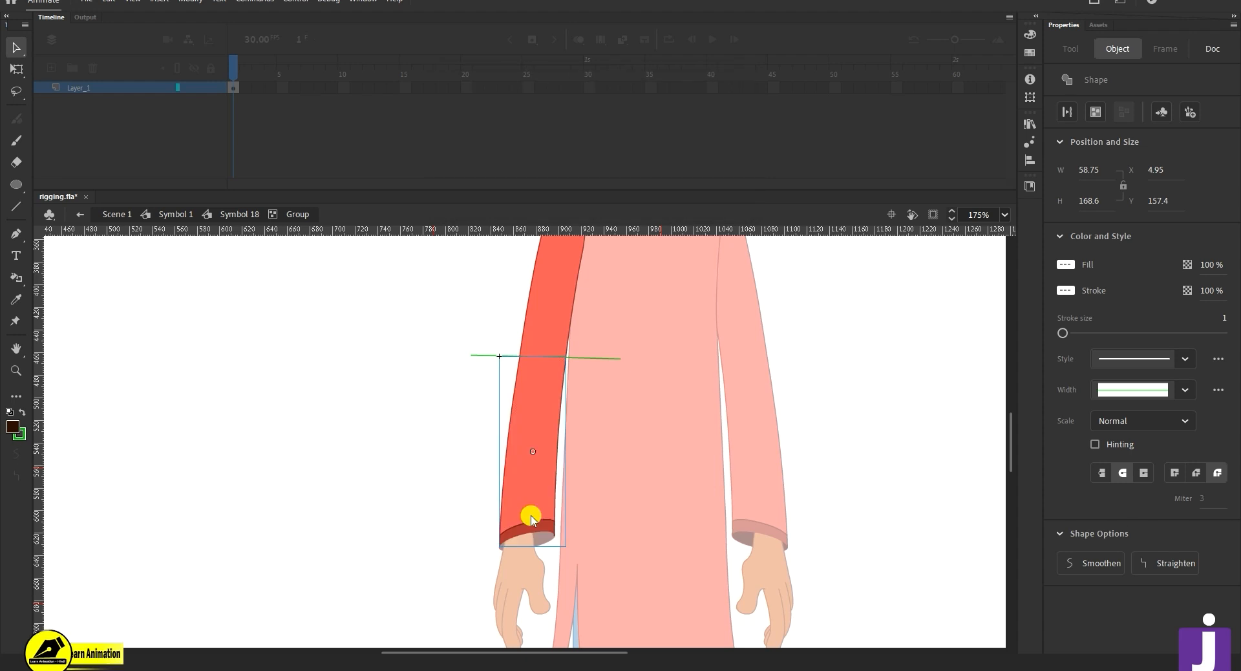
- Delete the two ends of the green line that stick out on either side of the sleeve
{"action": "key", "text": "z"}
{"action": "left_click", "coordinate": [549, 383]}
{"action": "left_click", "coordinate": [535, 431]}
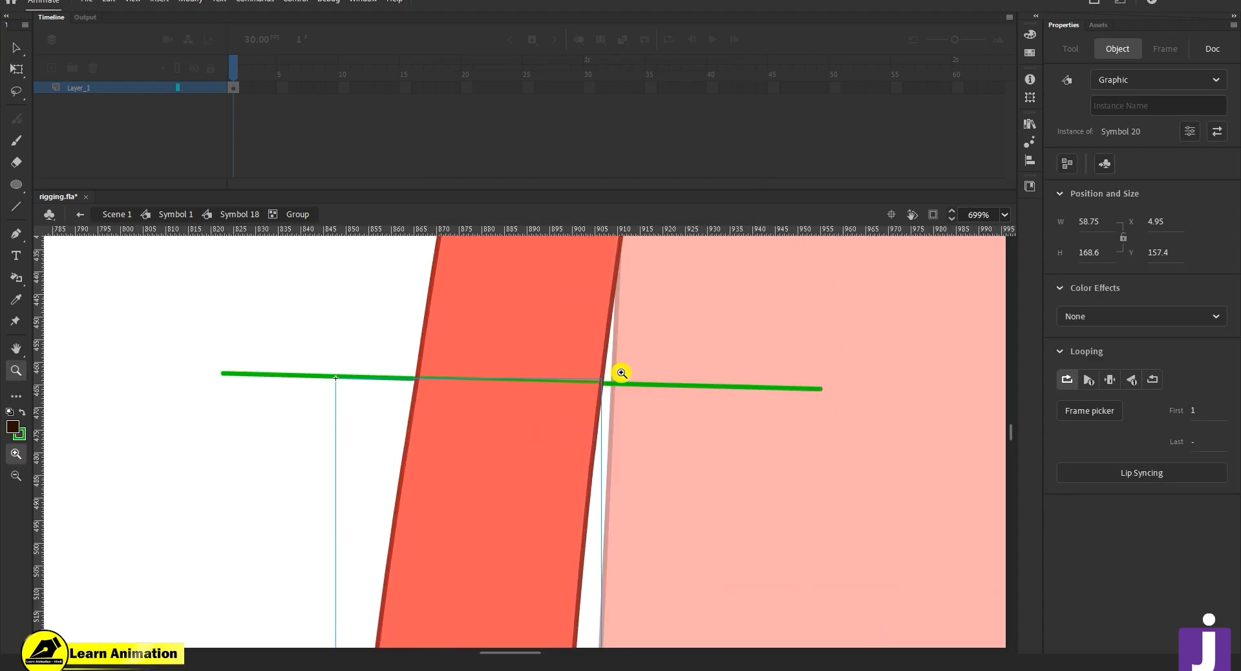
{"action": "key", "text": "v"}
{"action": "left_click", "coordinate": [643, 435]}
{"action": "left_click", "coordinate": [662, 383]}
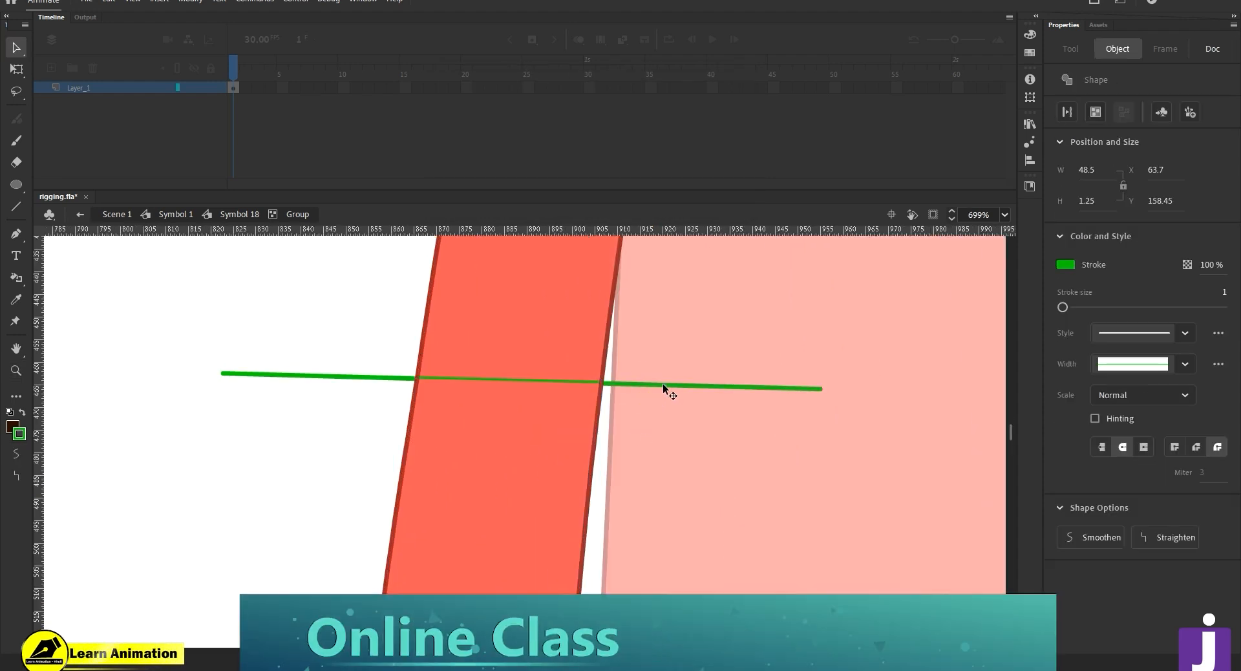
{"action": "key", "text": "Delete"}
{"action": "left_click", "coordinate": [319, 398]}
{"action": "left_click", "coordinate": [311, 375]}
{"action": "key", "text": "Delete"}
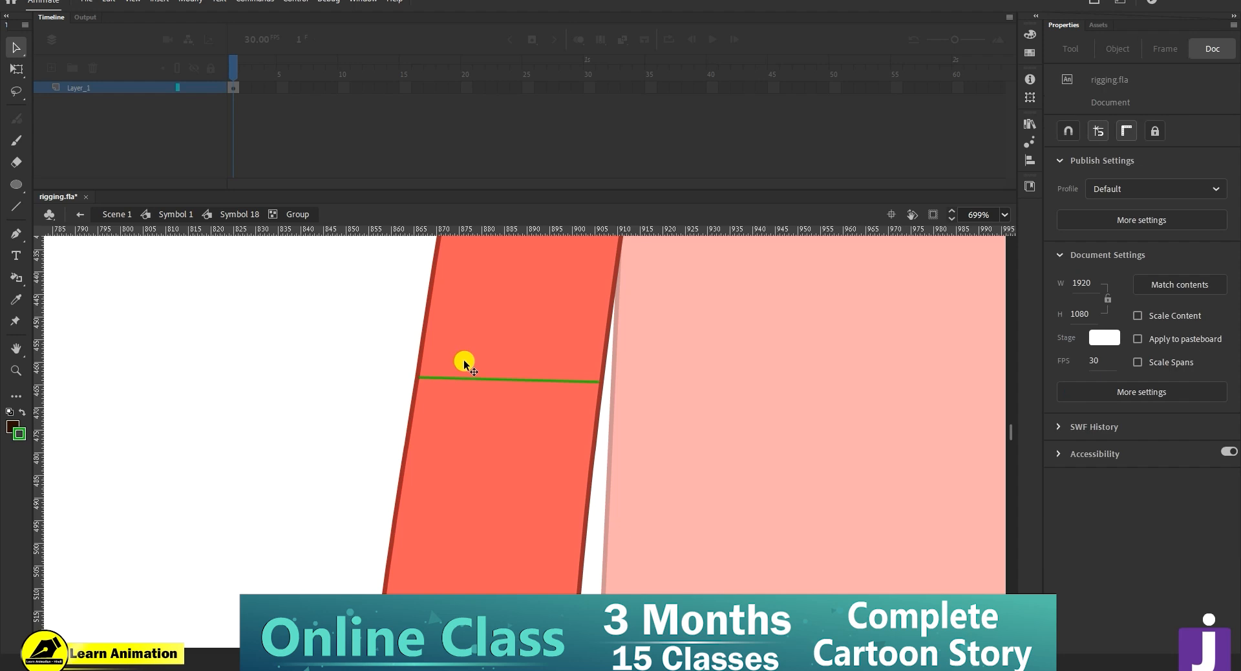
- Delete the green line from the lower edge inside the upper sleeve symbol, and return to the sleeve group
{"action": "double_click", "coordinate": [497, 366]}
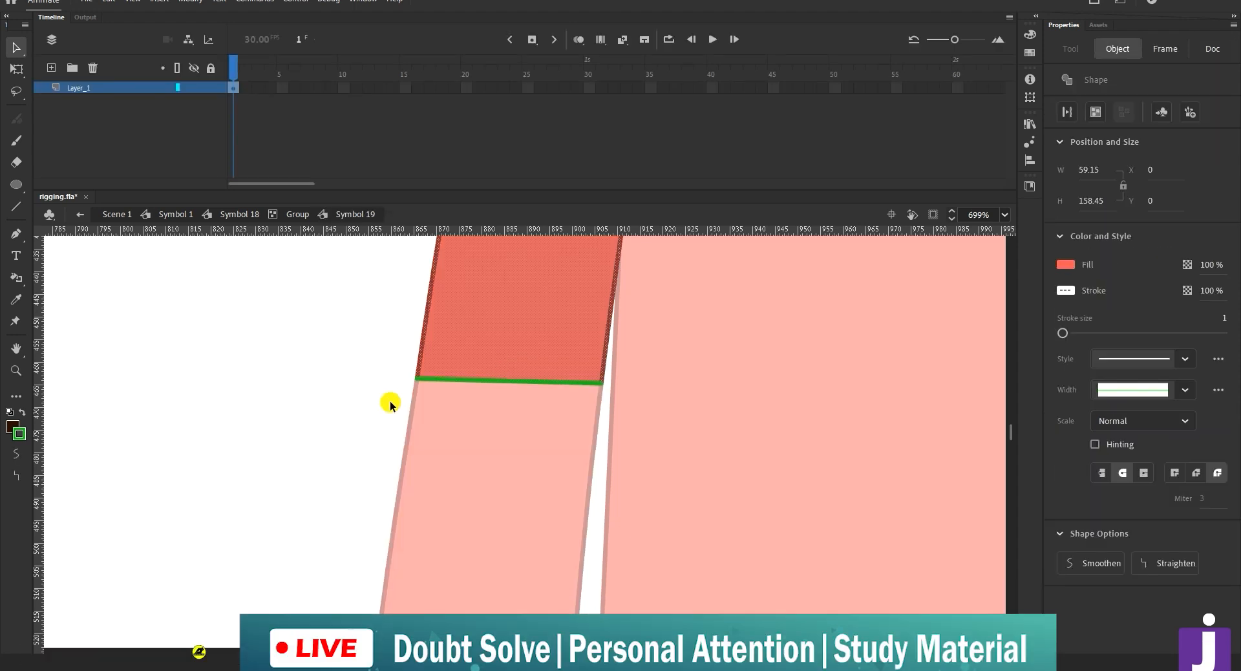
{"action": "left_click", "coordinate": [465, 389]}
{"action": "left_click", "coordinate": [482, 381]}
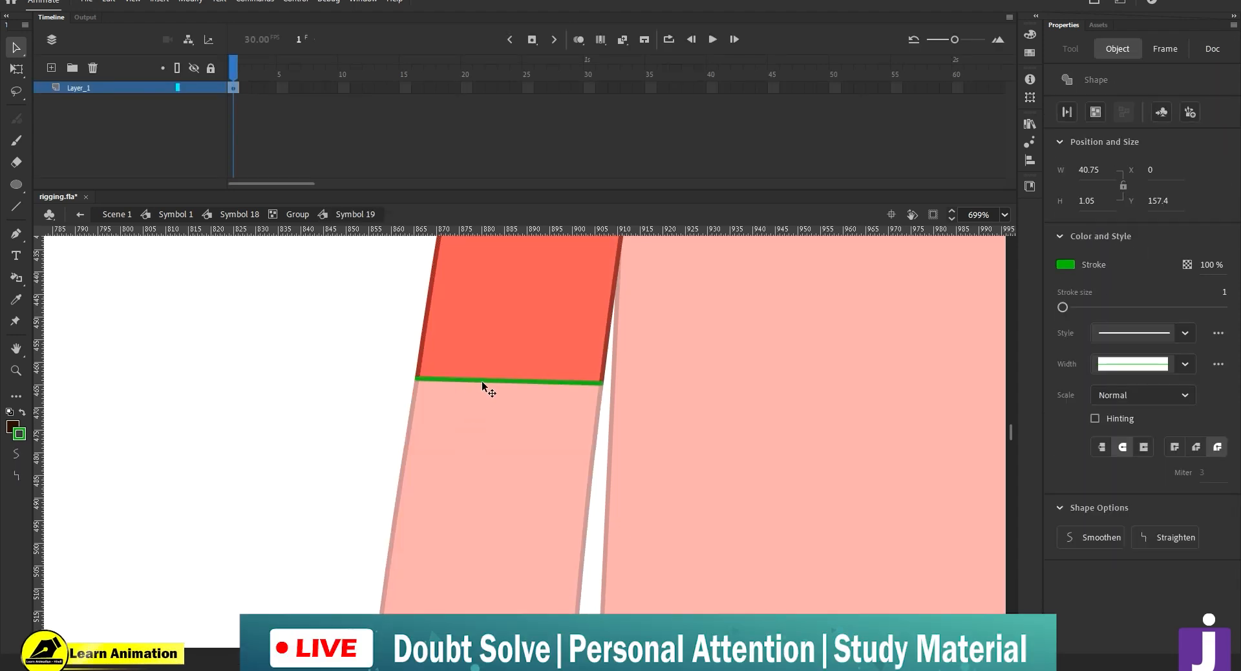
{"action": "key", "text": "Delete"}
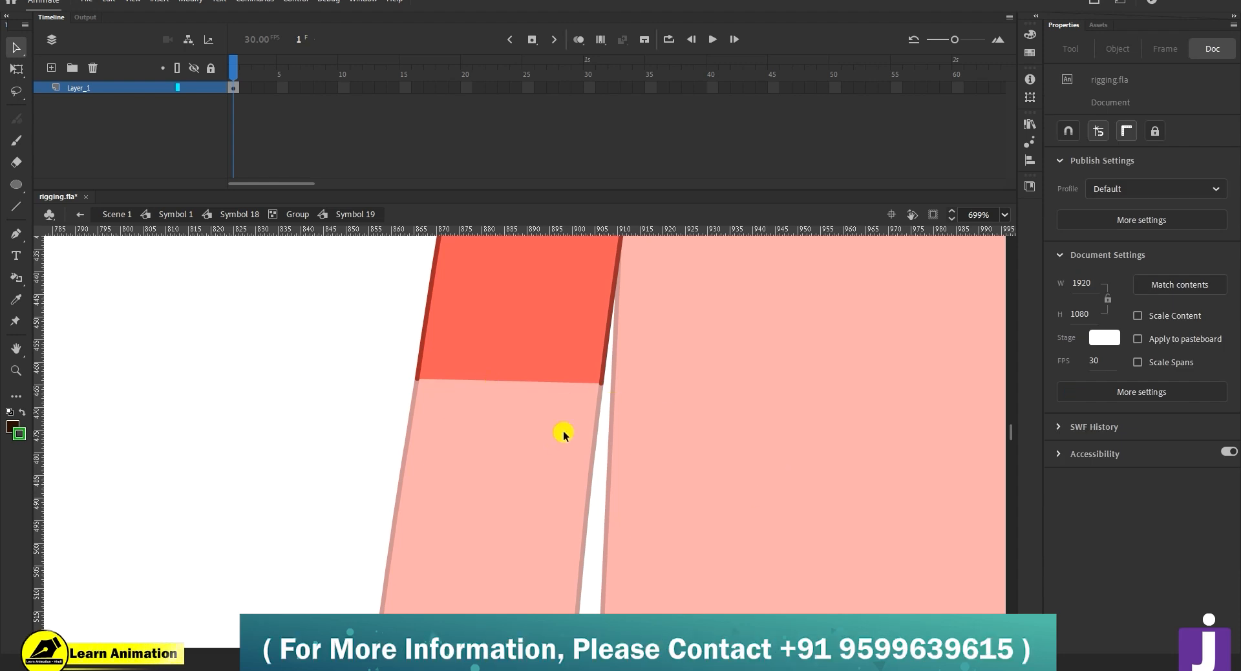
{"action": "left_click", "coordinate": [300, 214]}
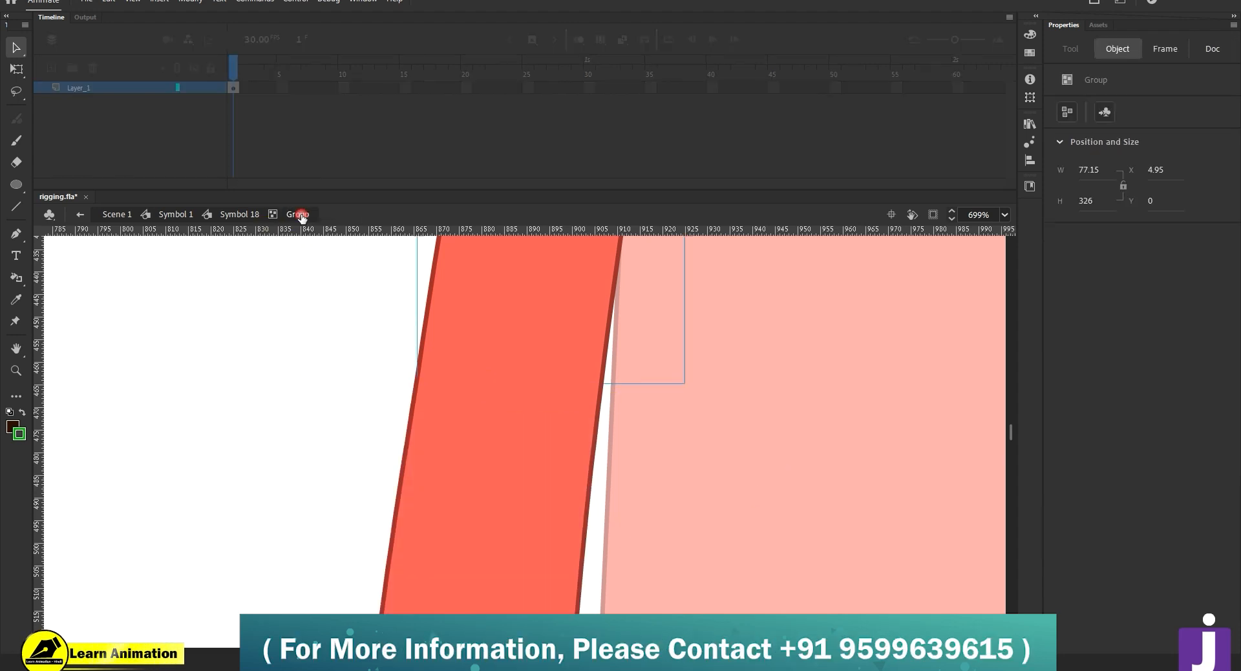
- Move the upper sleeve and the lower sleeve away from the body one after the other, undoing each move
{"action": "left_click", "coordinate": [500, 471], "text": "ctrl+alt"}
{"action": "left_click", "coordinate": [509, 465], "text": "ctrl+alt"}
{"action": "key", "text": "v"}
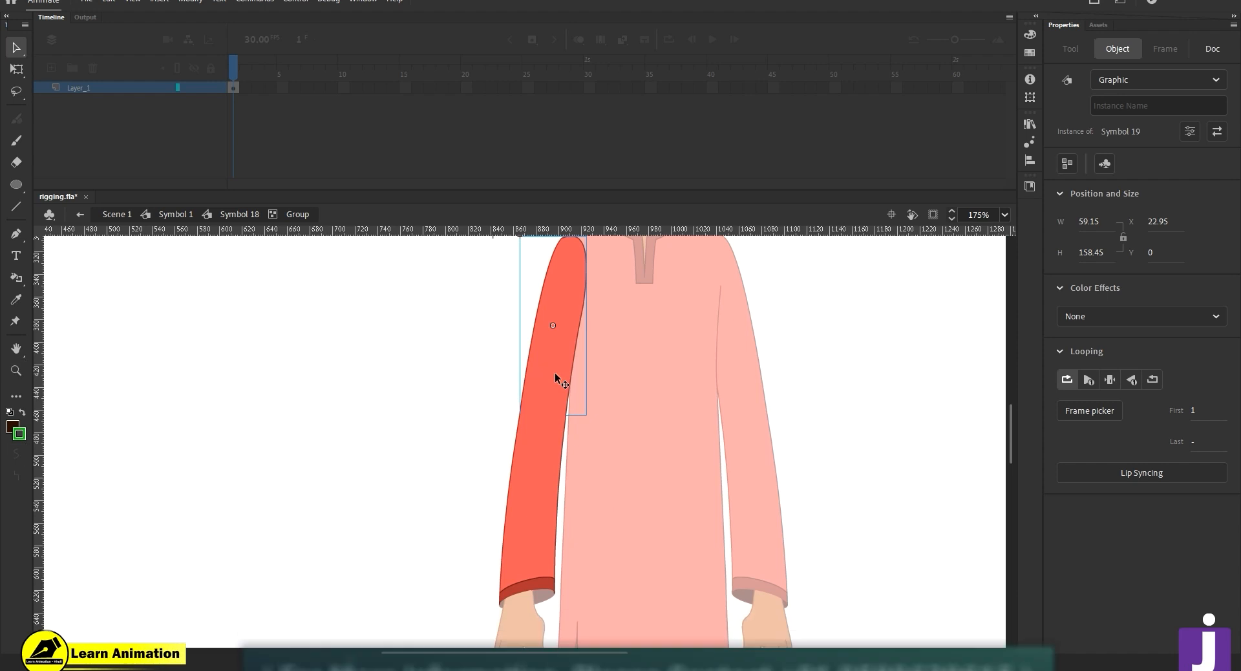
{"action": "left_click_drag", "start_coordinate": [555, 372], "coordinate": [386, 377]}
{"action": "key", "text": "ctrl+z"}
{"action": "left_click_drag", "start_coordinate": [543, 486], "coordinate": [284, 521]}
{"action": "key", "text": "ctrl+z"}
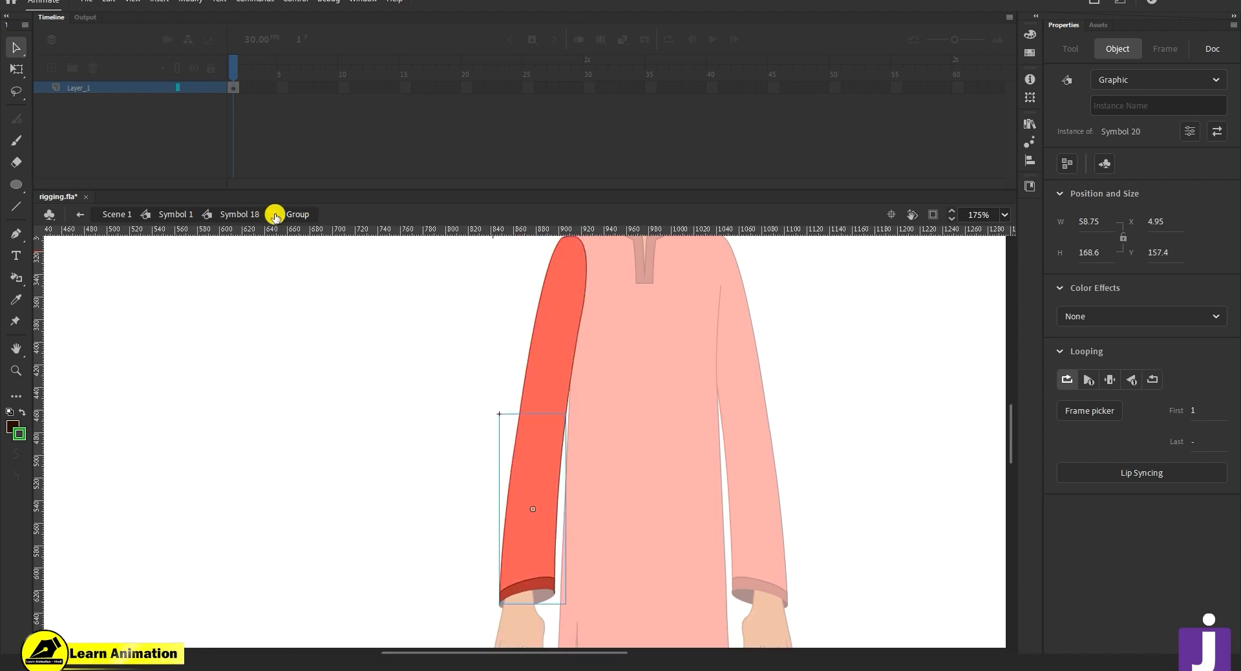
- Return to the arm symbol, Symbol 18, and ungroup the sleeve into its upper and lower symbols
{"action": "left_click", "coordinate": [240, 214]}
{"action": "key", "text": "z"}
{"action": "left_click", "coordinate": [521, 451], "text": "alt"}
{"action": "left_click_drag", "start_coordinate": [509, 472], "coordinate": [501, 444]}
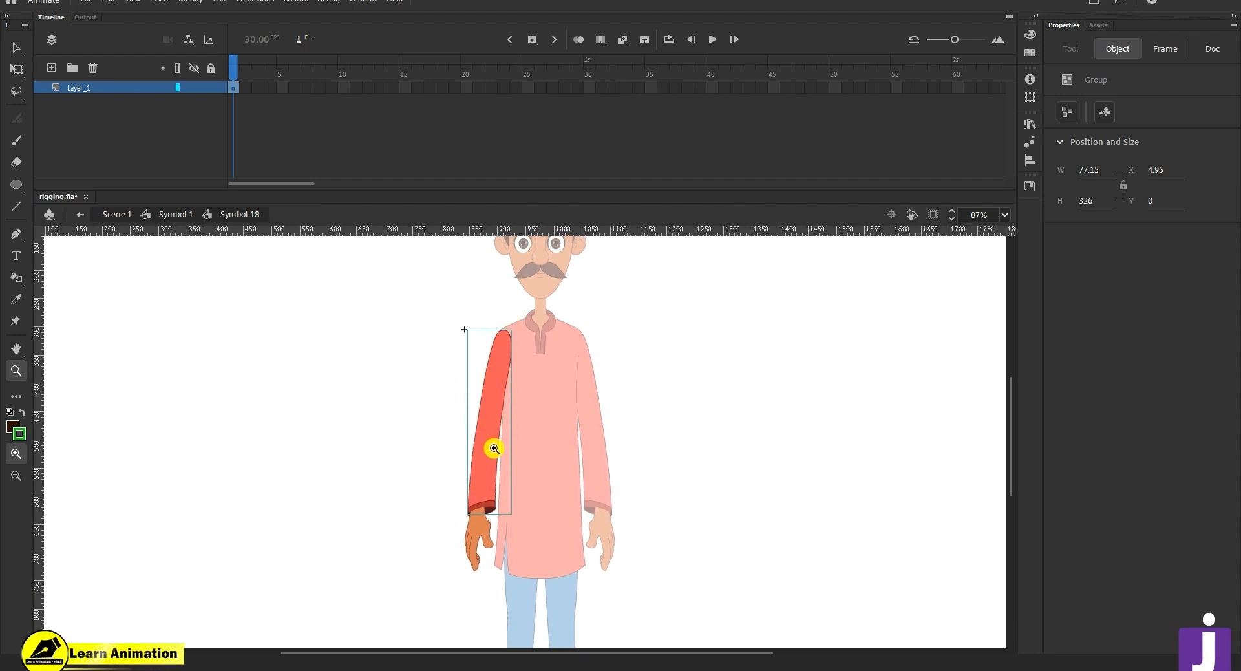
{"action": "left_click", "coordinate": [494, 448]}
{"action": "left_click", "coordinate": [535, 411], "text": "alt"}
{"action": "left_click_drag", "start_coordinate": [531, 452], "coordinate": [520, 462]}
{"action": "key", "text": "ctrl+shift+g"}
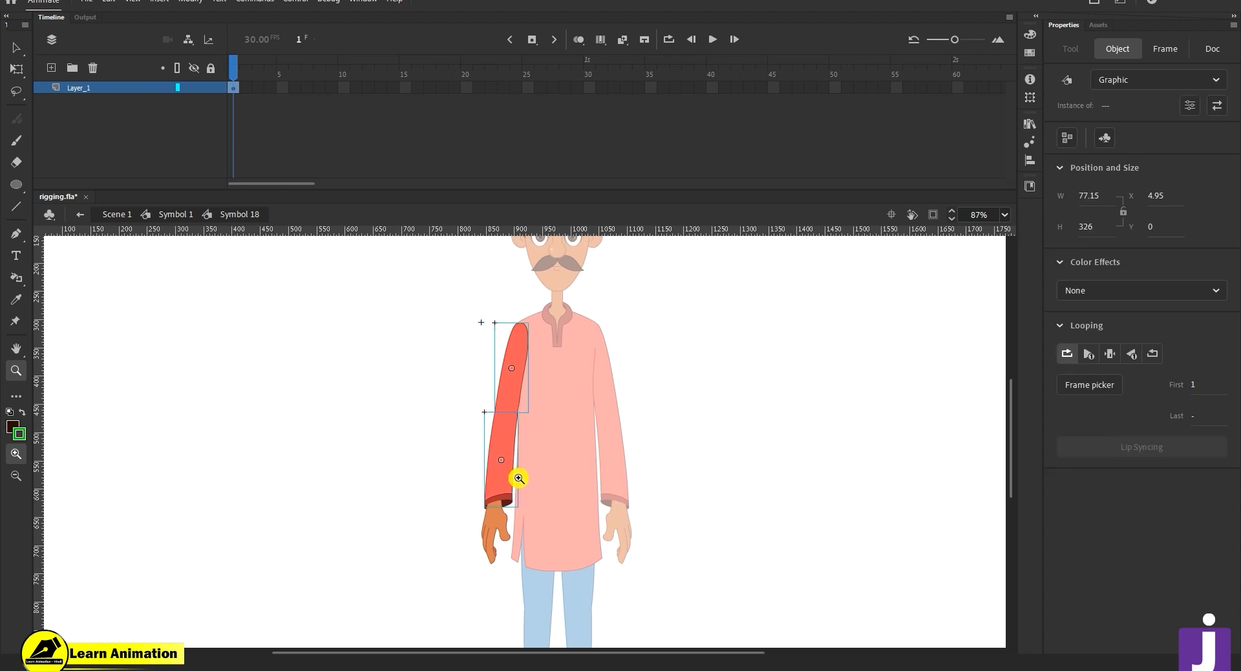
{"action": "key", "text": "v"}
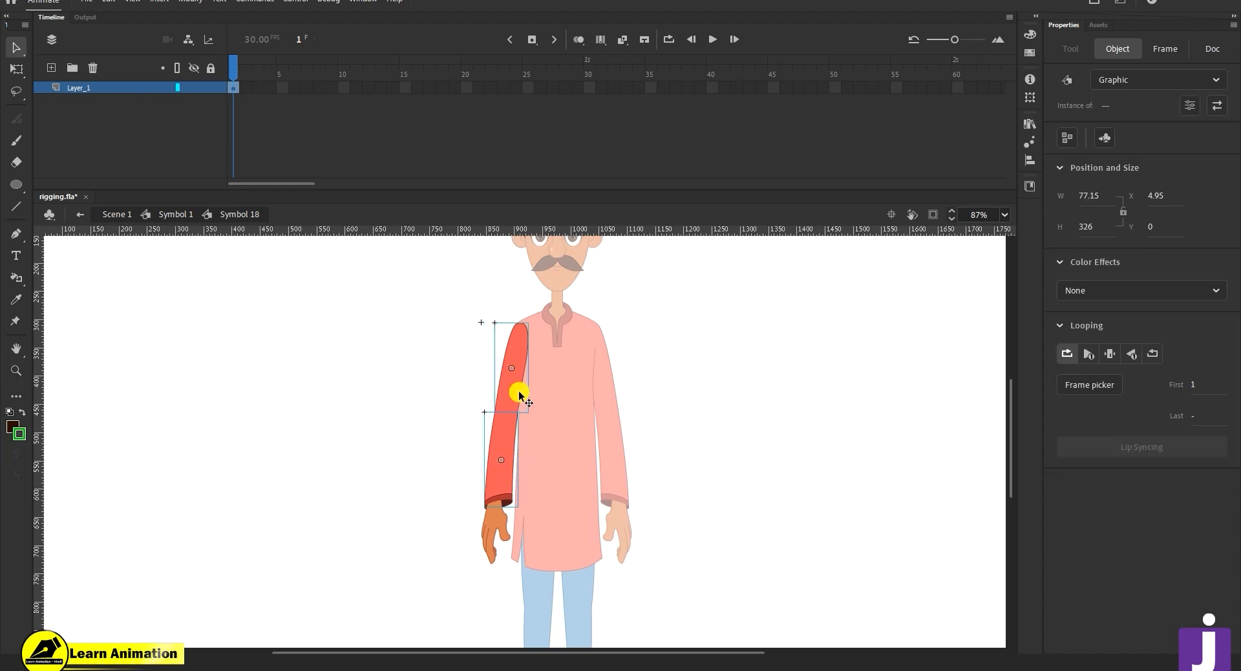
- Try moving the ungrouped upper and lower sleeve pieces off the arm, and undo the moves
{"action": "left_click", "coordinate": [521, 421]}
{"action": "left_click_drag", "start_coordinate": [513, 388], "coordinate": [478, 339]}
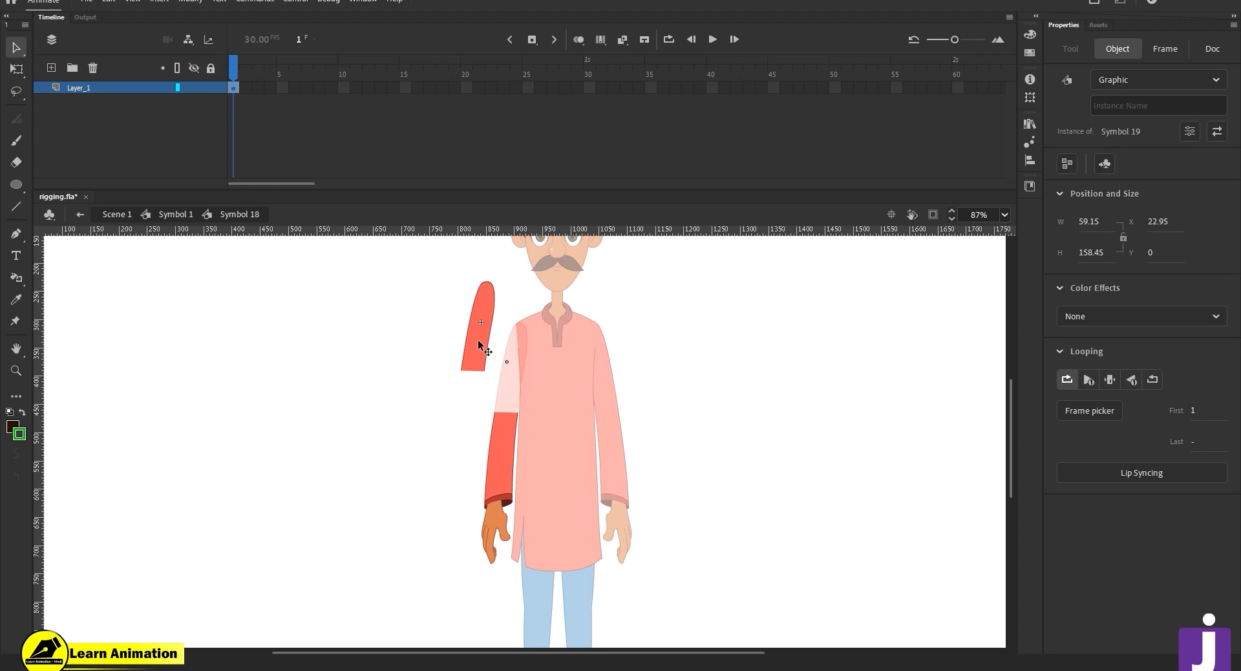
{"action": "left_click_drag", "start_coordinate": [513, 466], "coordinate": [483, 469]}
{"action": "key", "text": "ctrl+z"}
{"action": "key", "text": "ctrl+z"}
{"action": "key", "text": "ctrl+z"}
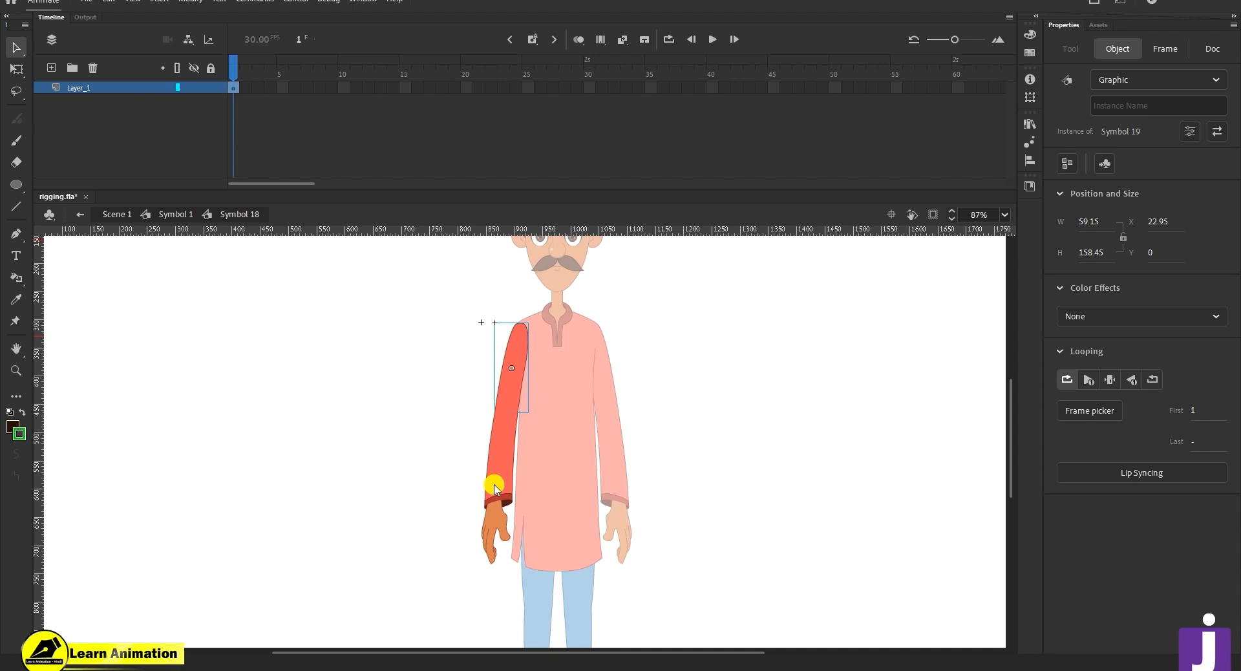
- Select the lower sleeve together with the hand, move both away from the body, and undo the move
{"action": "key", "text": "z"}
{"action": "left_click", "coordinate": [489, 488]}
{"action": "left_click_drag", "start_coordinate": [530, 504], "coordinate": [489, 530]}
{"action": "left_click", "coordinate": [490, 453]}
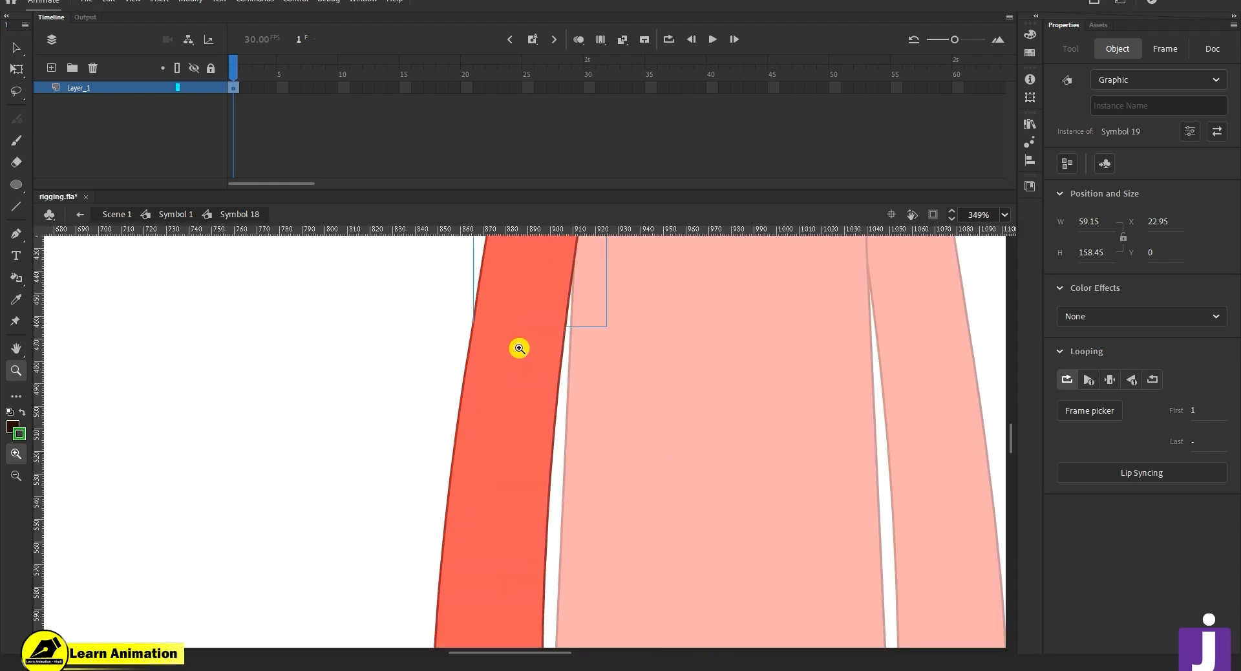
{"action": "key", "text": "ctrl+minus"}
{"action": "key", "text": "ctrl+minus"}
{"action": "key", "text": "v"}
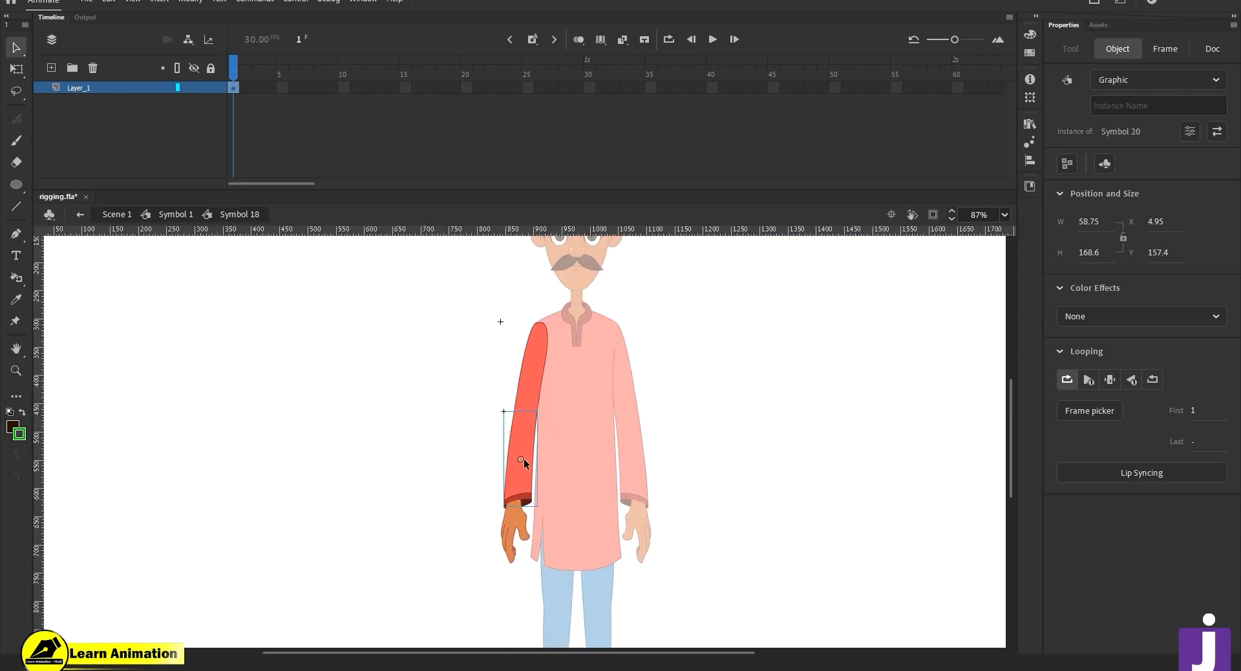
{"action": "left_click_drag", "start_coordinate": [485, 562], "coordinate": [395, 510]}
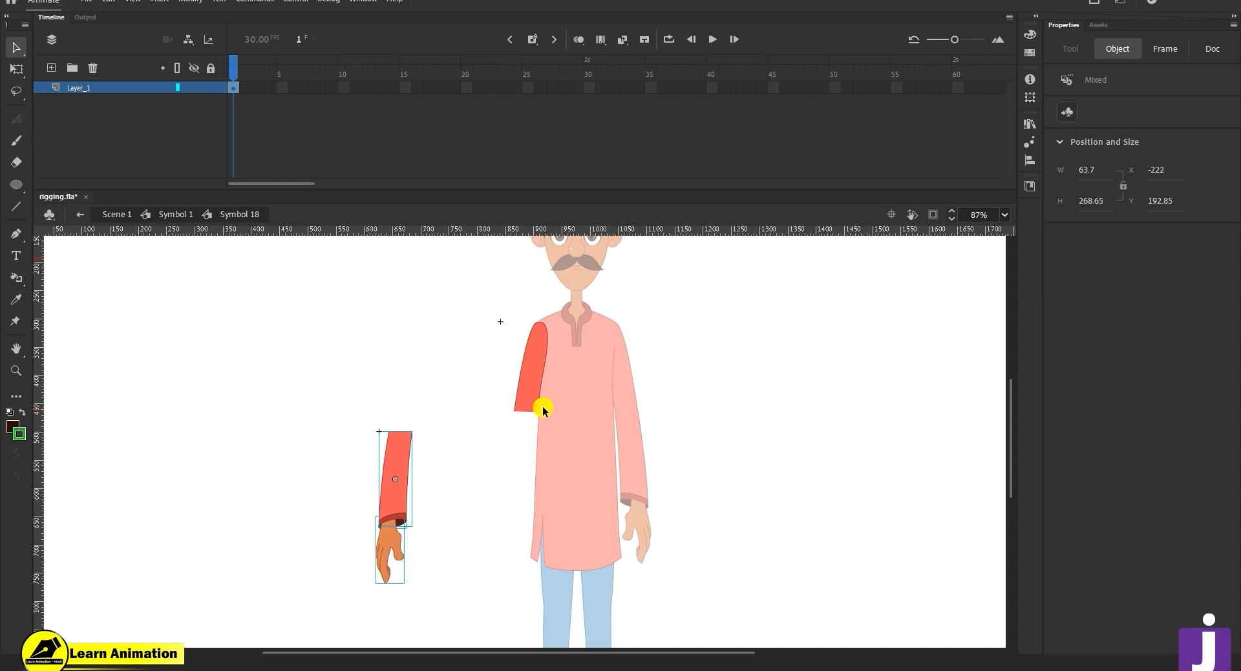
{"action": "key", "text": "ctrl+z"}
- Try rotating the selected lower sleeve and hand with Free Transform, and undo the rotation
{"action": "key", "text": "q"}
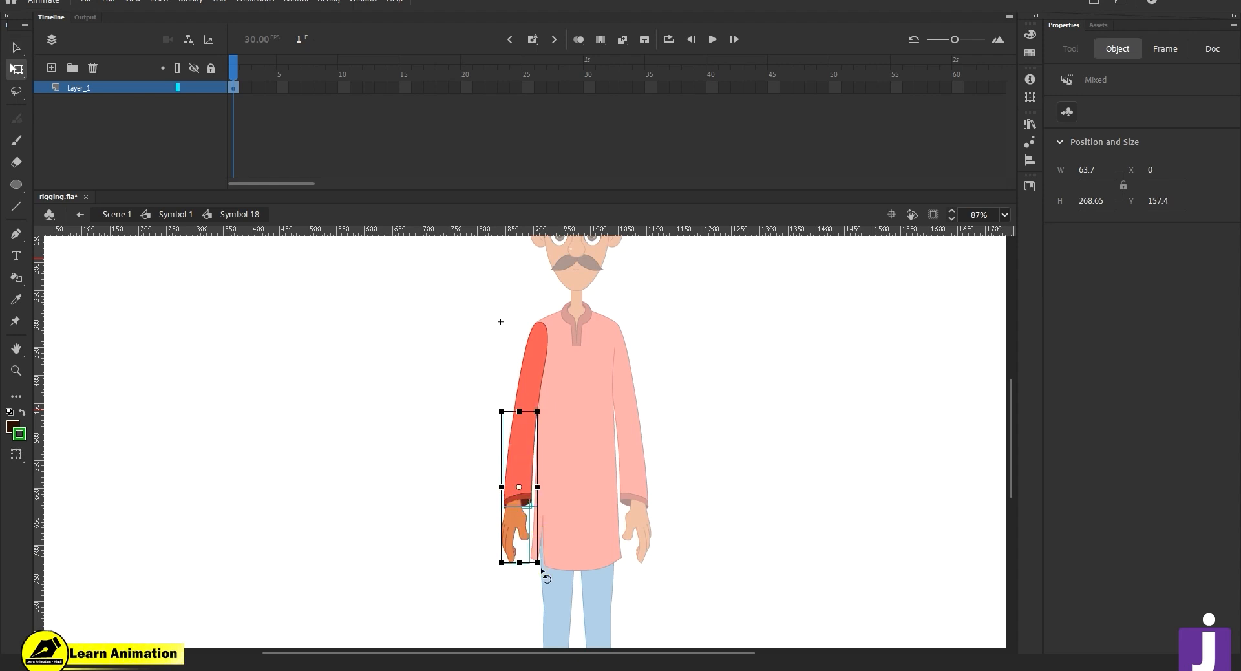
{"action": "left_click_drag", "start_coordinate": [540, 567], "coordinate": [595, 506]}
{"action": "key", "text": "ctrl+z"}
- Cut the lower sleeve and hand, paste them in place on a new layer, and convert them to a graphic symbol
{"action": "key", "text": "z"}
{"action": "left_click", "coordinate": [527, 503]}
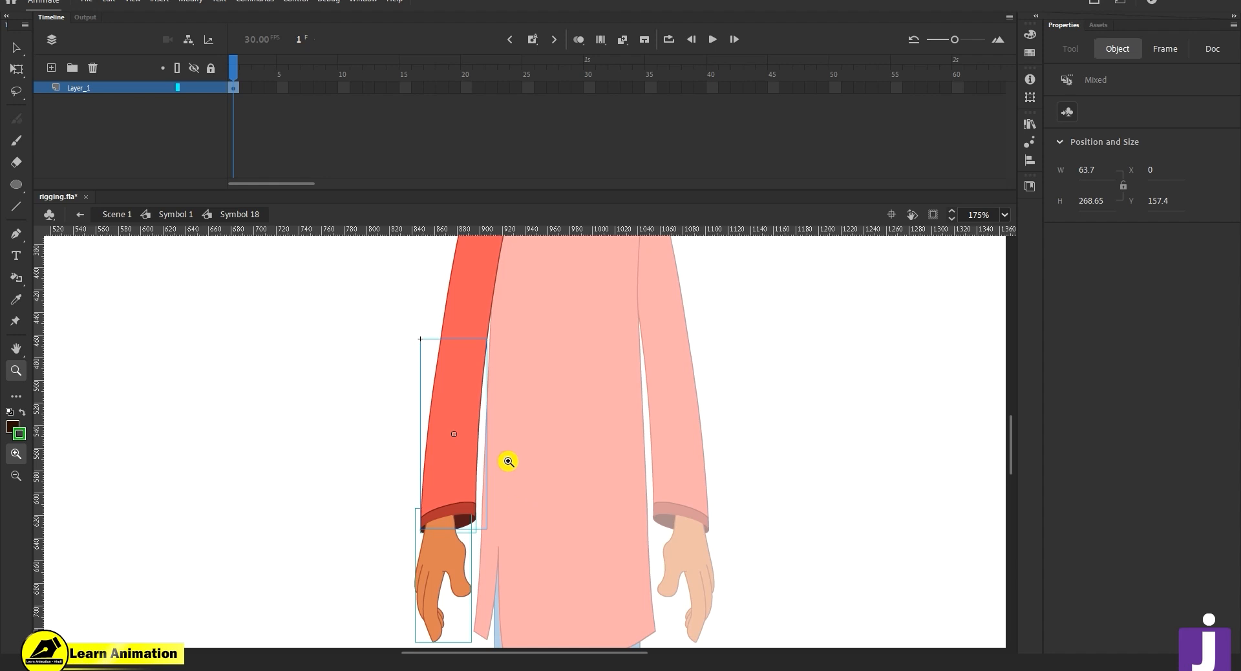
{"action": "key", "text": "Delete"}
{"action": "left_click", "coordinate": [535, 449], "text": "alt"}
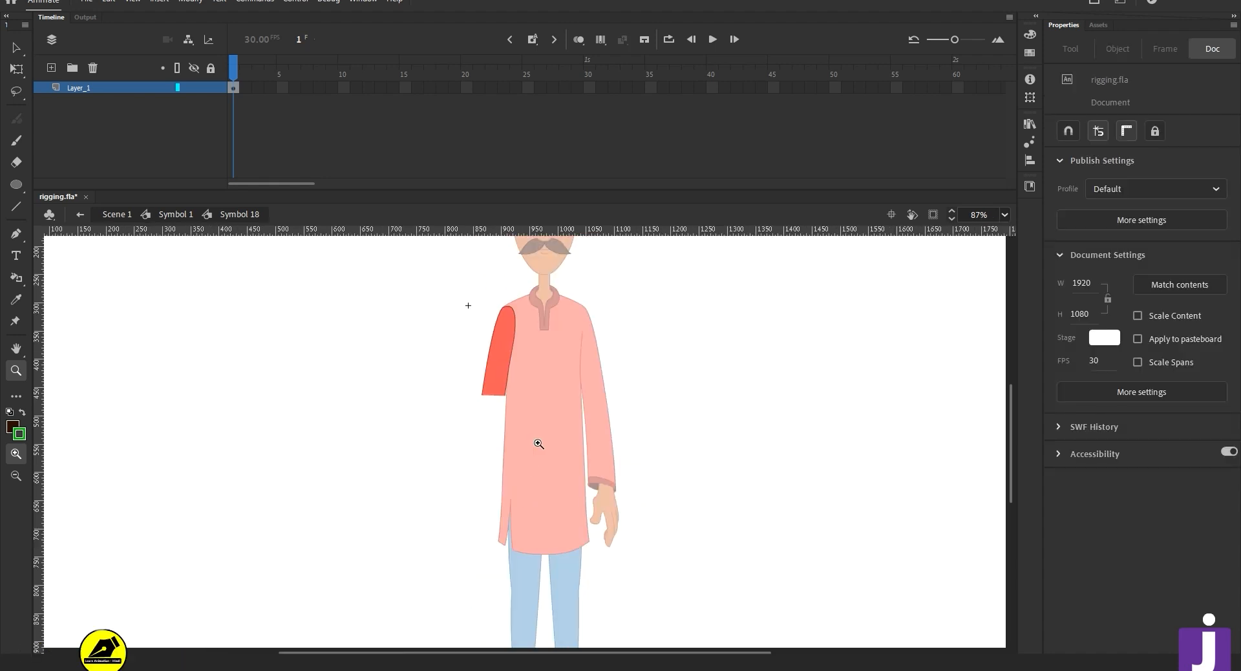
{"action": "left_click_drag", "start_coordinate": [539, 443], "coordinate": [515, 477]}
{"action": "left_click", "coordinate": [51, 67]}
{"action": "right_click", "coordinate": [152, 312]}
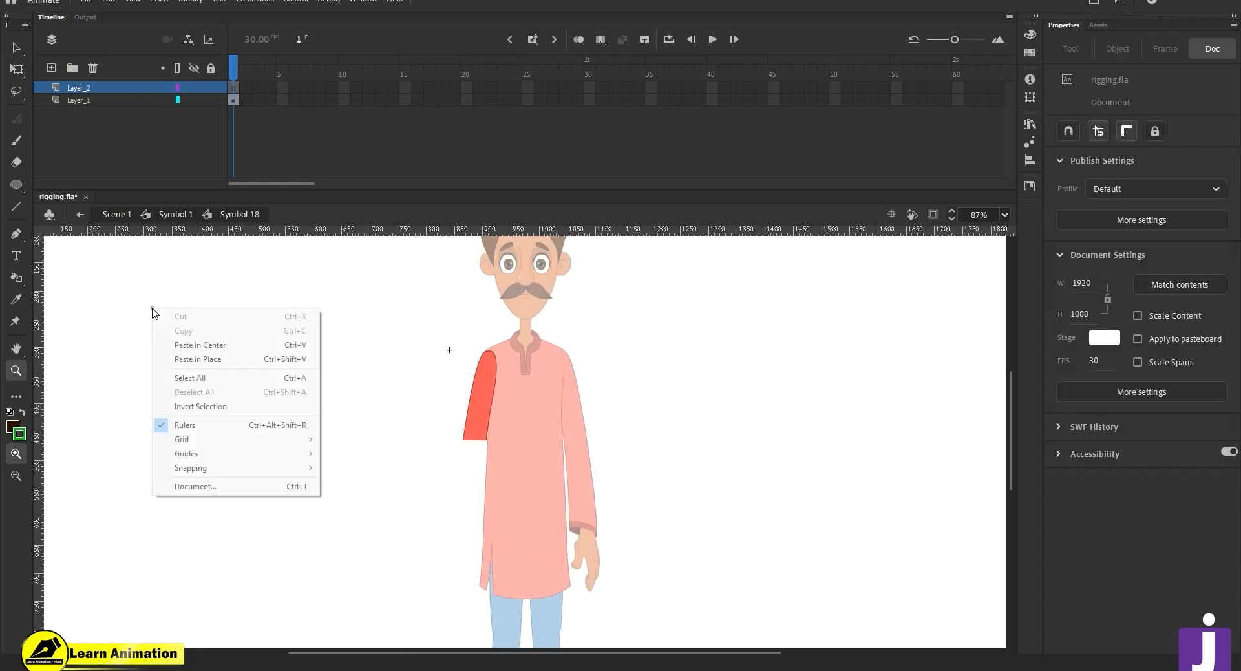
{"action": "left_click", "coordinate": [197, 359]}
{"action": "key", "text": "F8"}
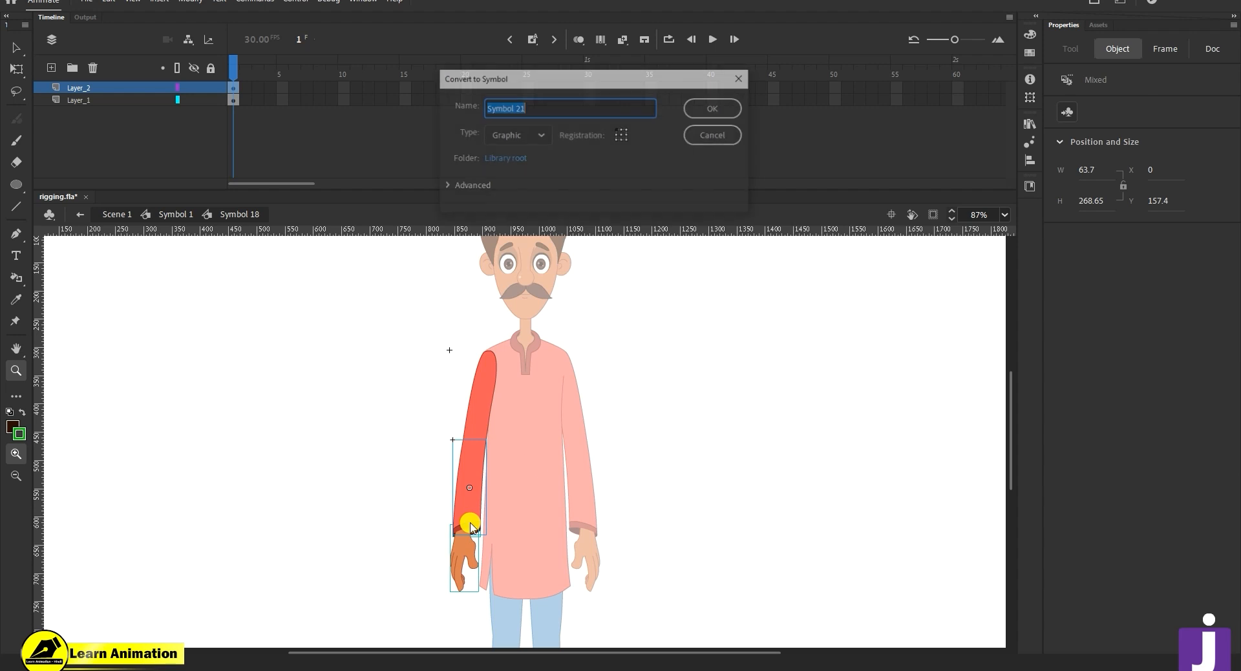
{"action": "left_click", "coordinate": [712, 108]}
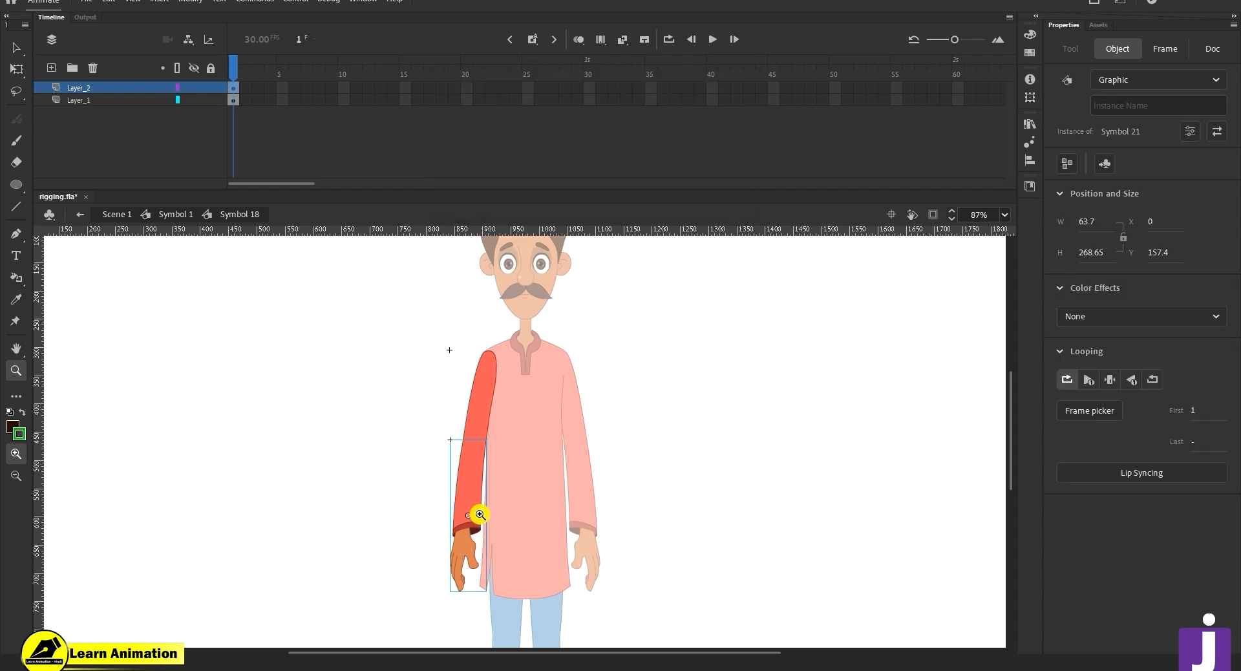
- Hide the forearm layer, Layer_2, and extend the frames of both layers along the timeline
{"action": "left_click", "coordinate": [193, 88]}
{"action": "left_click_drag", "start_coordinate": [293, 88], "coordinate": [668, 113]}
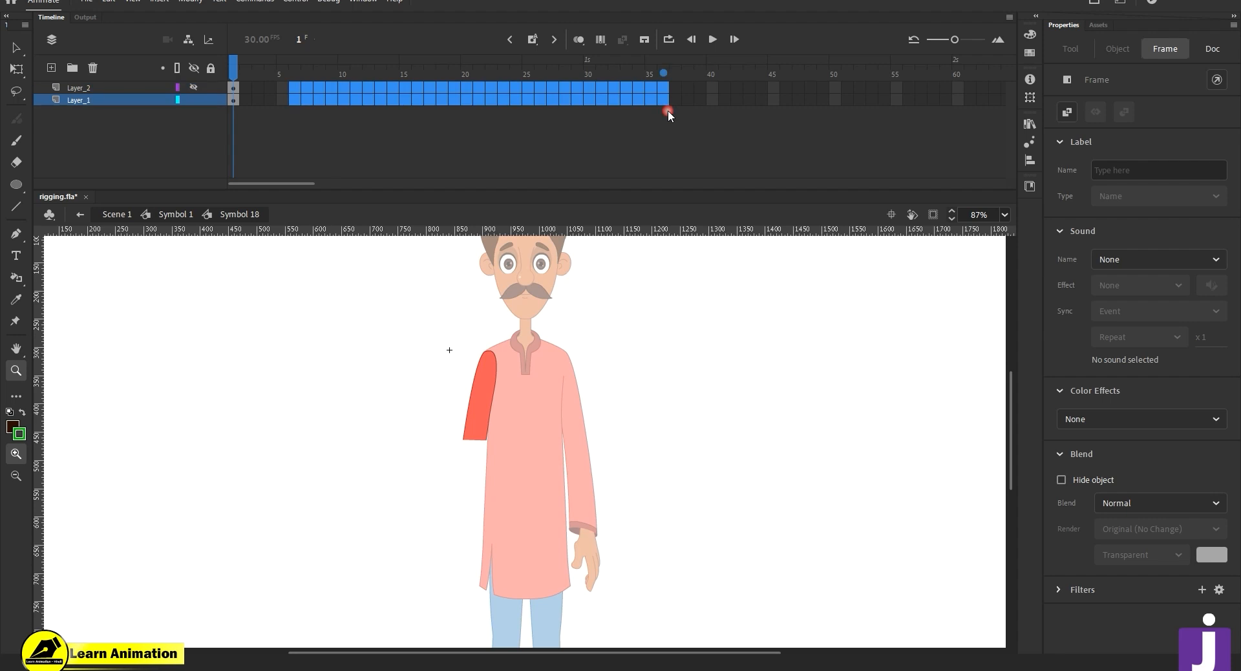
{"action": "key", "text": "F5"}
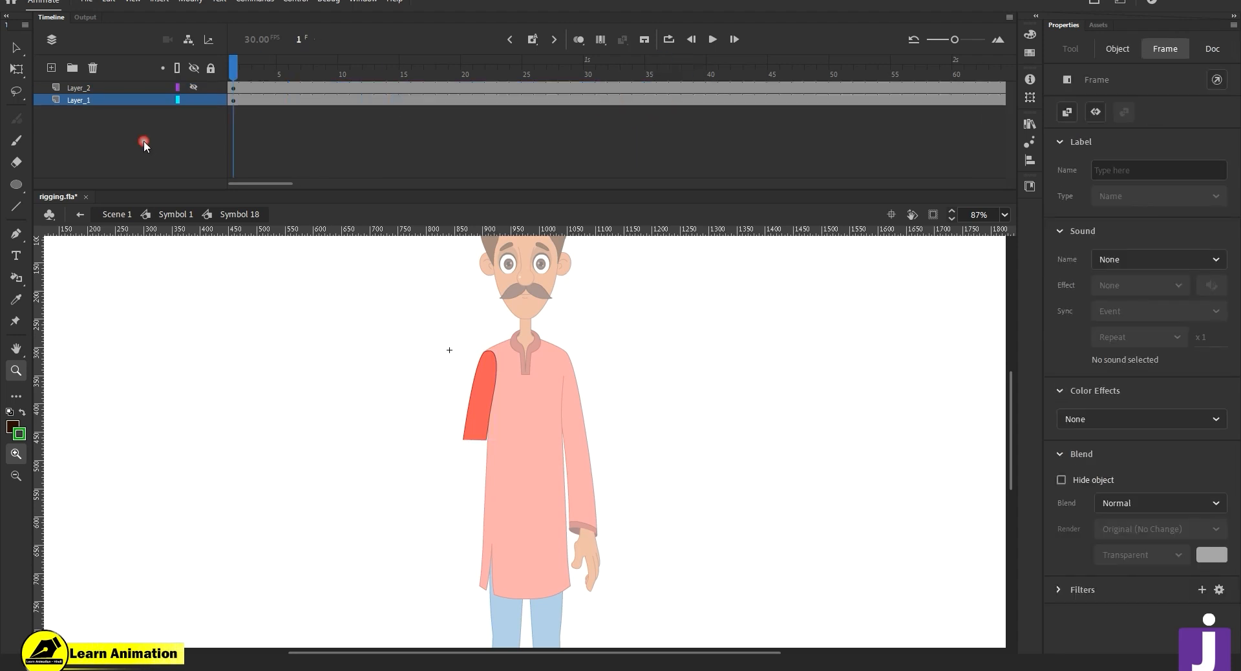
{"action": "left_click", "coordinate": [143, 145]}
- Add a new layer and place it beneath Layer_1, which holds the upper sleeve
{"action": "left_click", "coordinate": [499, 454]}
{"action": "left_click", "coordinate": [499, 454]}
{"action": "left_click", "coordinate": [535, 388]}
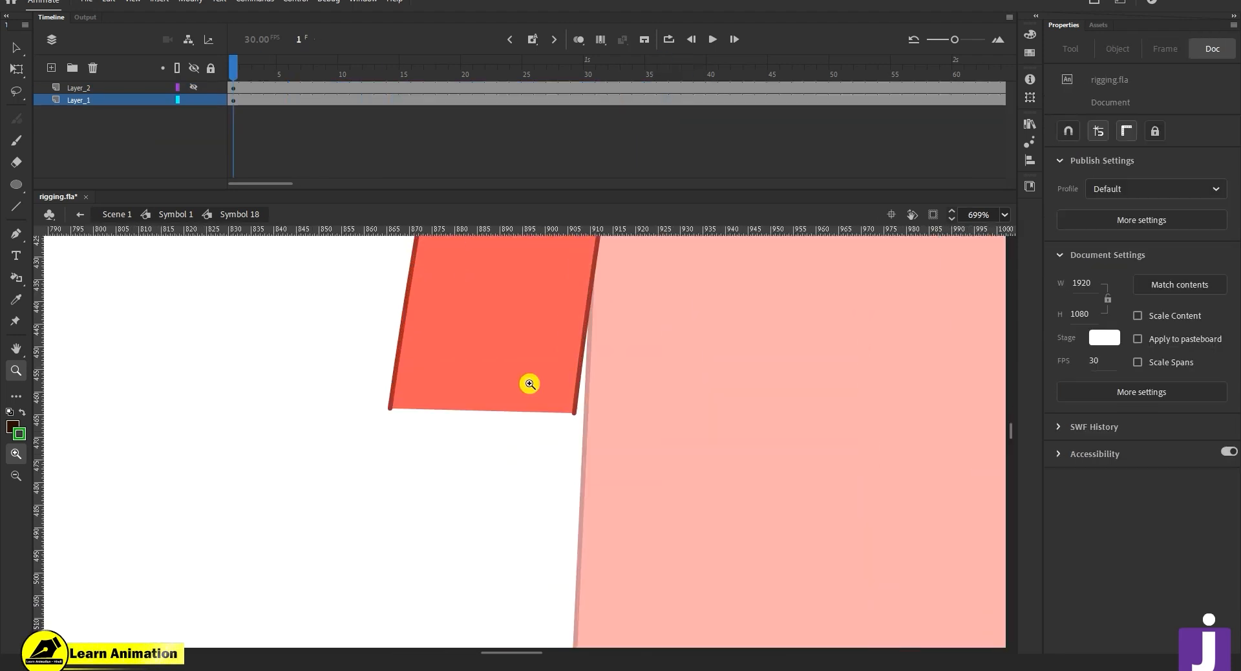
{"action": "left_click", "coordinate": [503, 421], "text": "alt"}
{"action": "left_click", "coordinate": [550, 412], "text": "alt"}
{"action": "key", "text": "v"}
{"action": "left_click", "coordinate": [533, 391]}
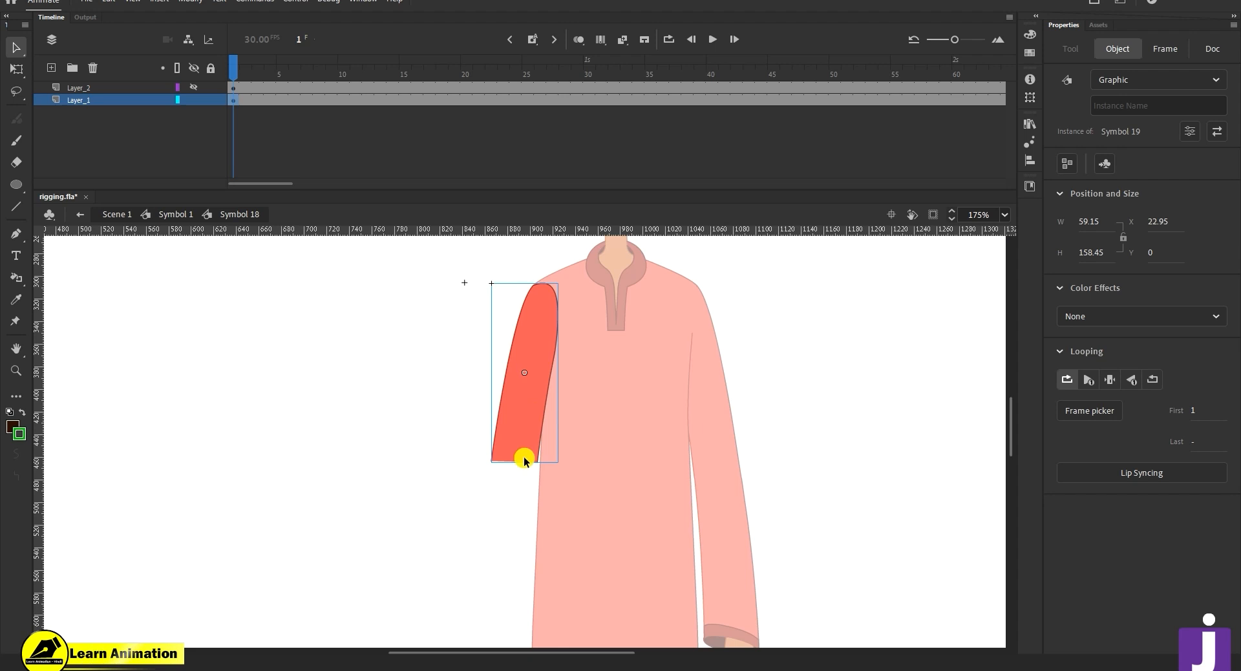
{"action": "key", "text": "z"}
{"action": "left_click", "coordinate": [525, 459]}
{"action": "left_click", "coordinate": [525, 459]}
{"action": "left_click_drag", "start_coordinate": [523, 488], "coordinate": [506, 472]}
{"action": "left_click", "coordinate": [51, 68]}
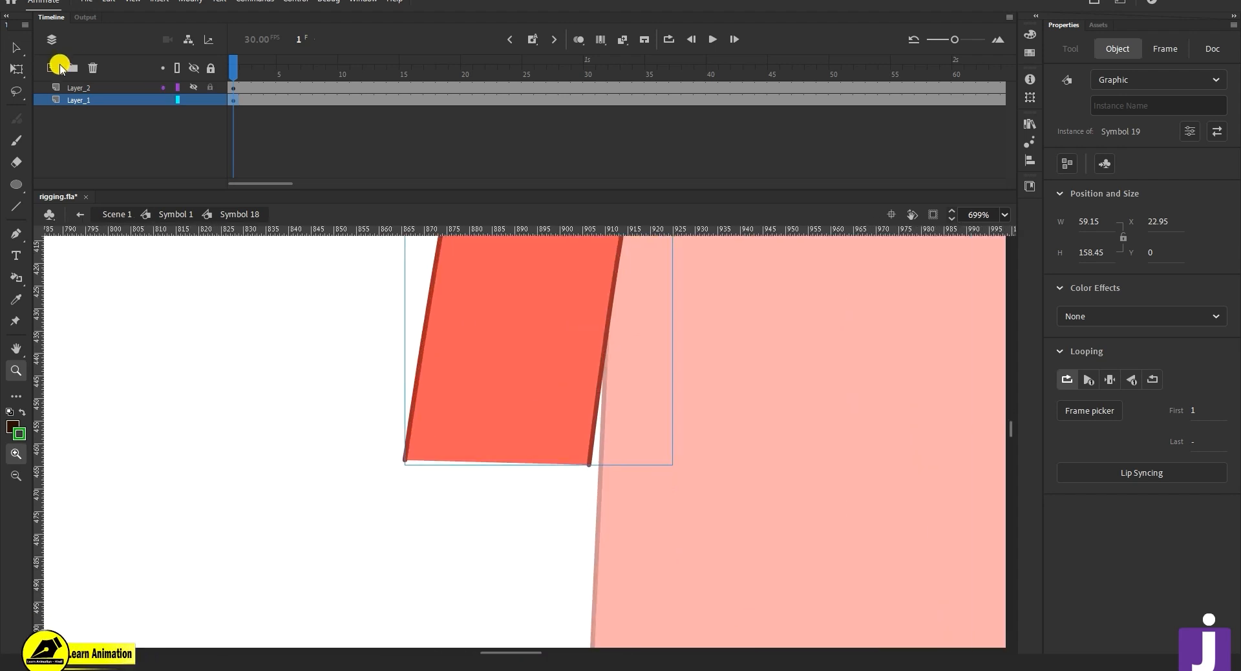
{"action": "left_click_drag", "start_coordinate": [127, 98], "coordinate": [125, 134]}
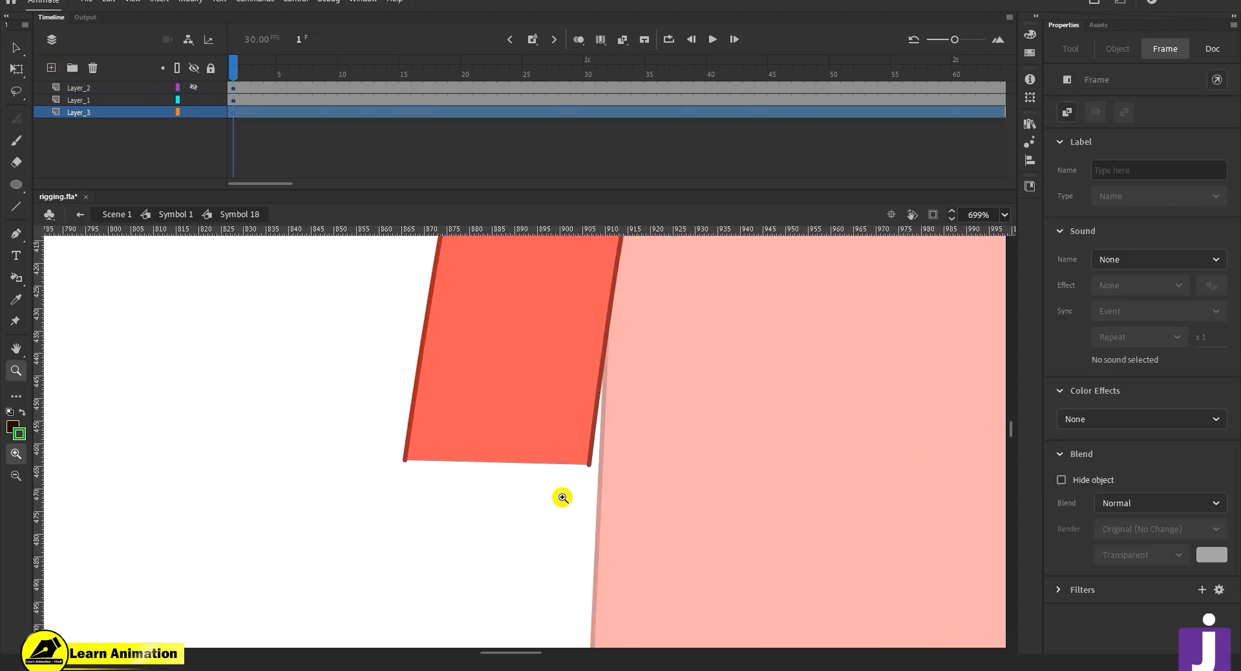
- Set the stroke colour to the sleeve's dark red outline and the fill colour to the sleeve's red, sampling both from the artwork
{"action": "left_click", "coordinate": [17, 434]}
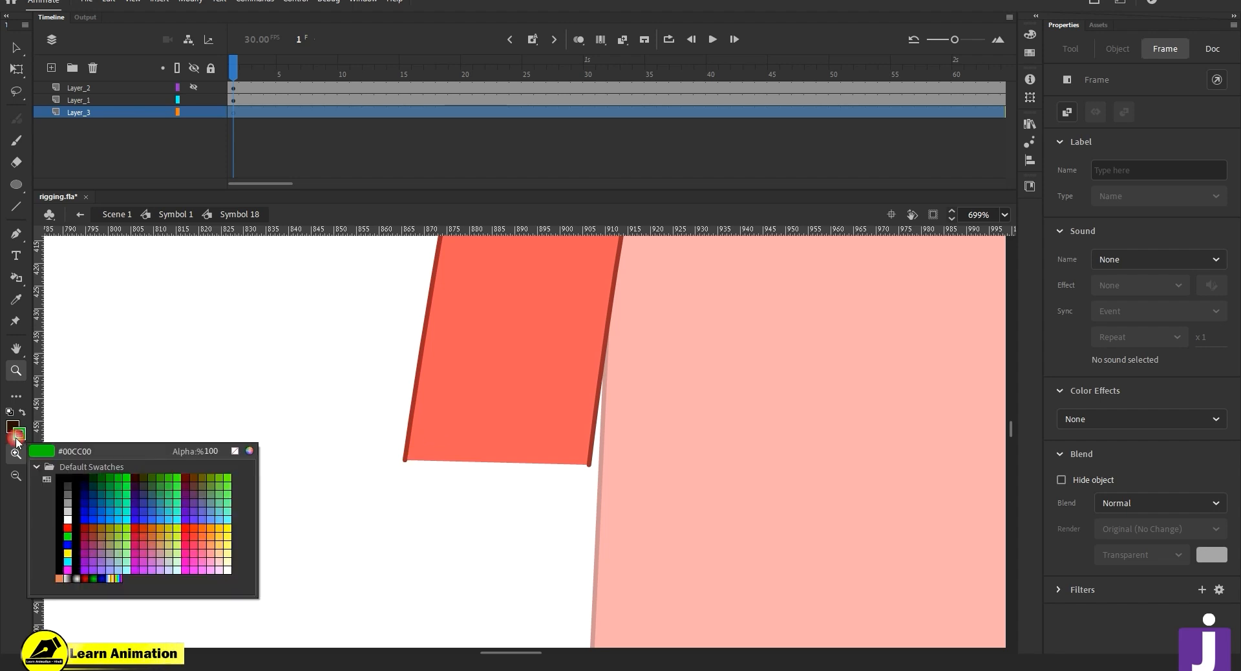
{"action": "key", "text": "Escape"}
{"action": "left_click", "coordinate": [13, 428]}
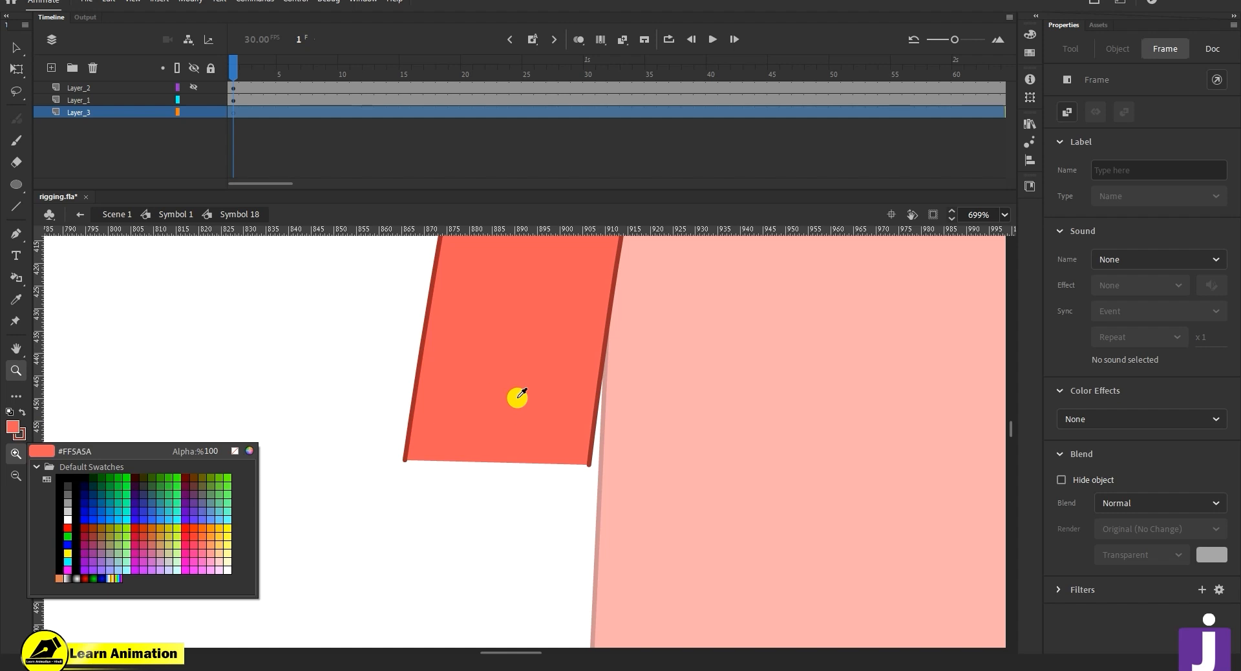
{"action": "left_click", "coordinate": [475, 405]}
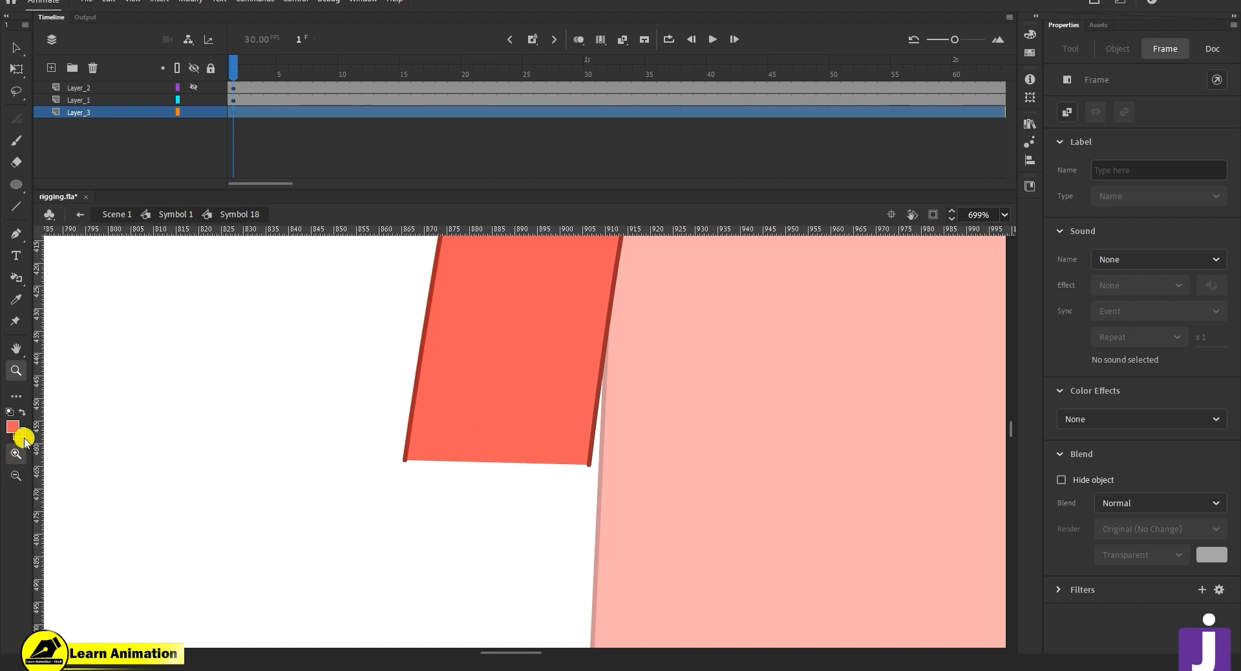
- Open the upper sleeve symbol, examine the stroke size of its outline, and return to the arm symbol
{"action": "key", "text": "v"}
{"action": "double_click", "coordinate": [467, 430]}
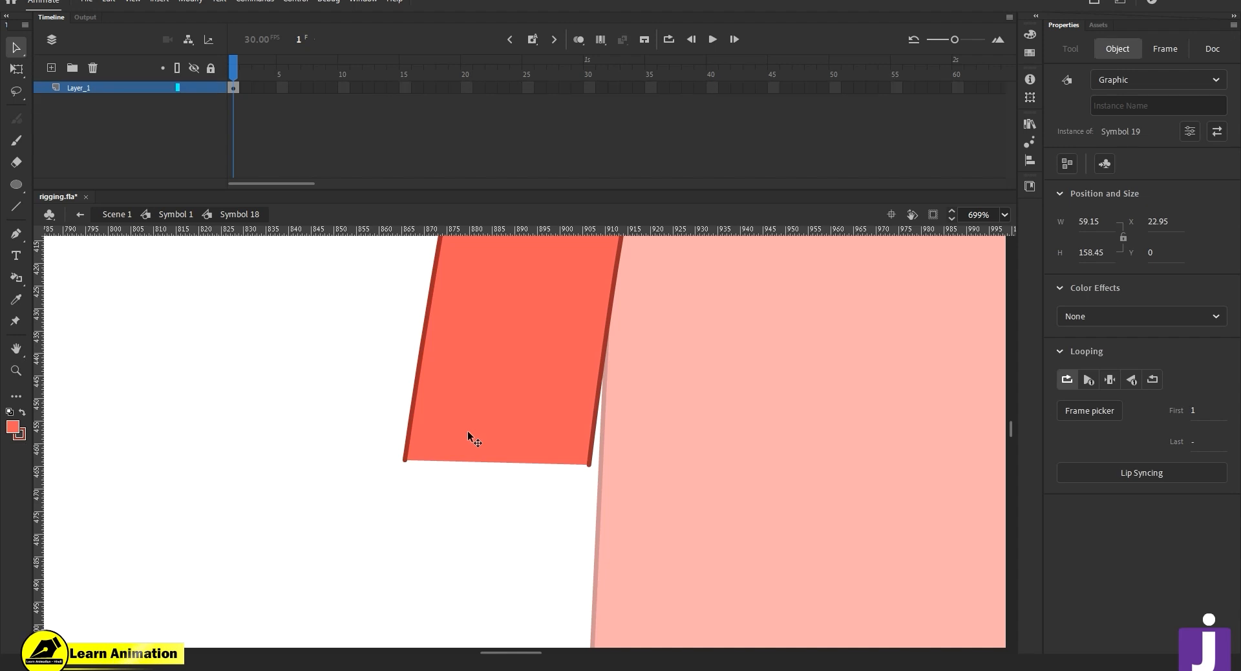
{"action": "left_click", "coordinate": [467, 431]}
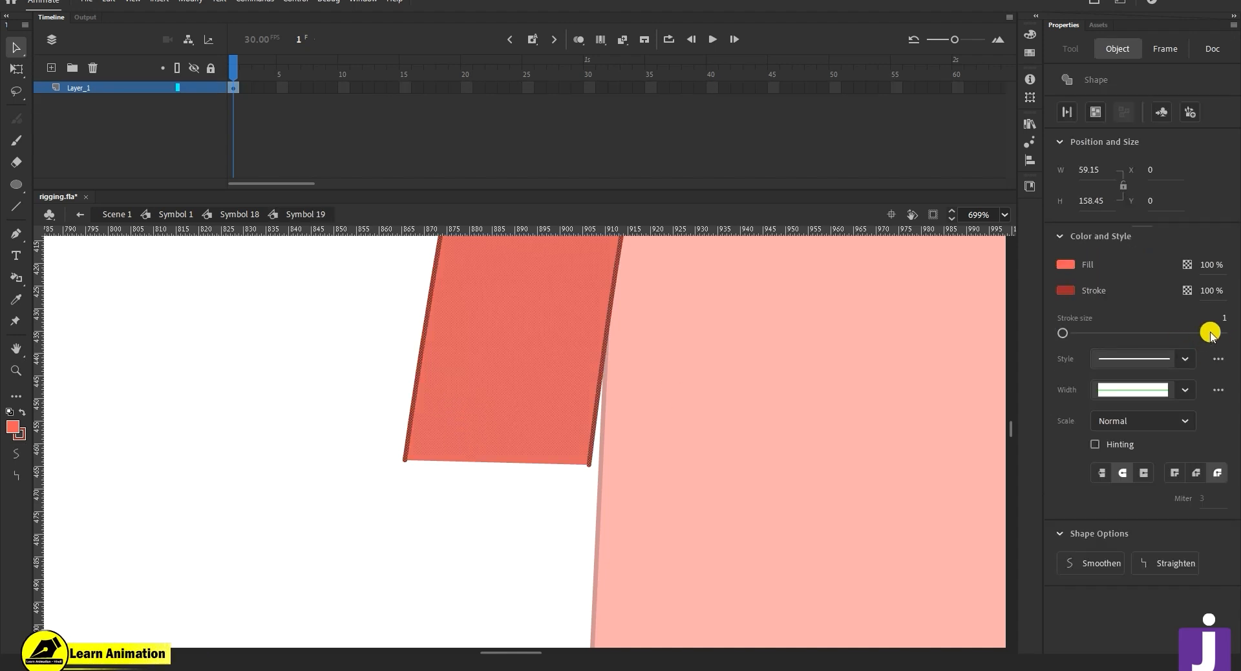
{"action": "left_click", "coordinate": [324, 396]}
{"action": "double_click", "coordinate": [323, 395]}
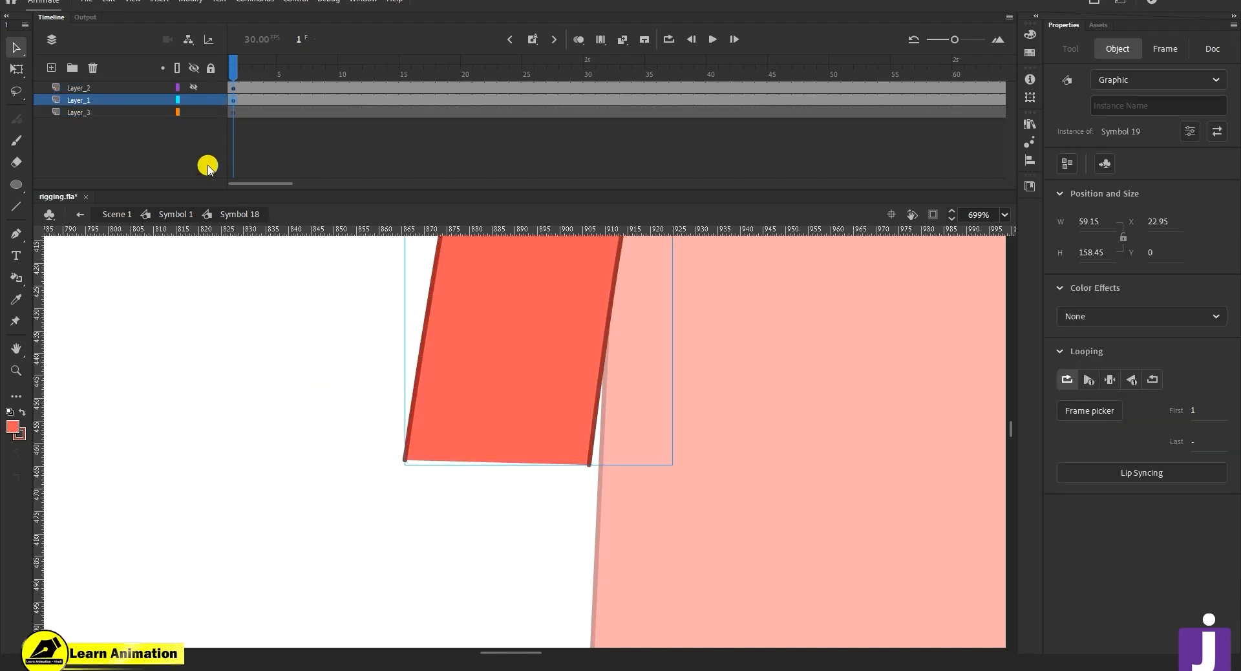
- Make Layer_3's first frame the drawing target and activate the Oval tool
{"action": "left_click", "coordinate": [232, 112]}
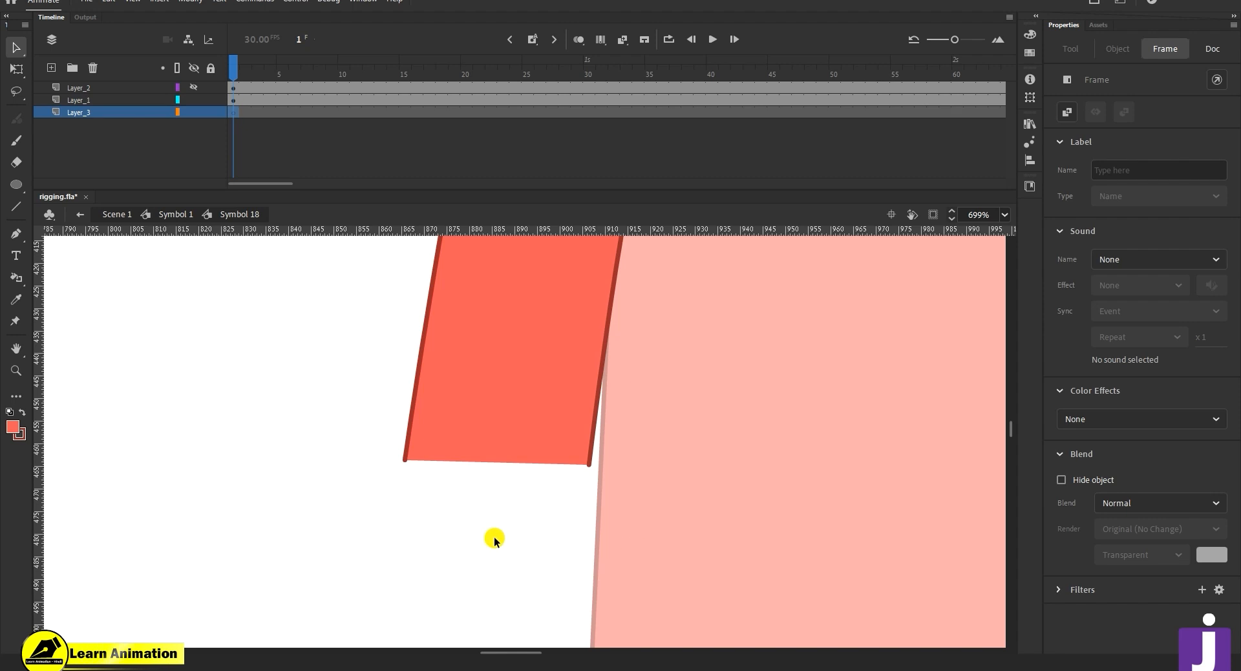
{"action": "scroll", "coordinate": [551, 504], "scroll_direction": "down", "scroll_amount": 2}
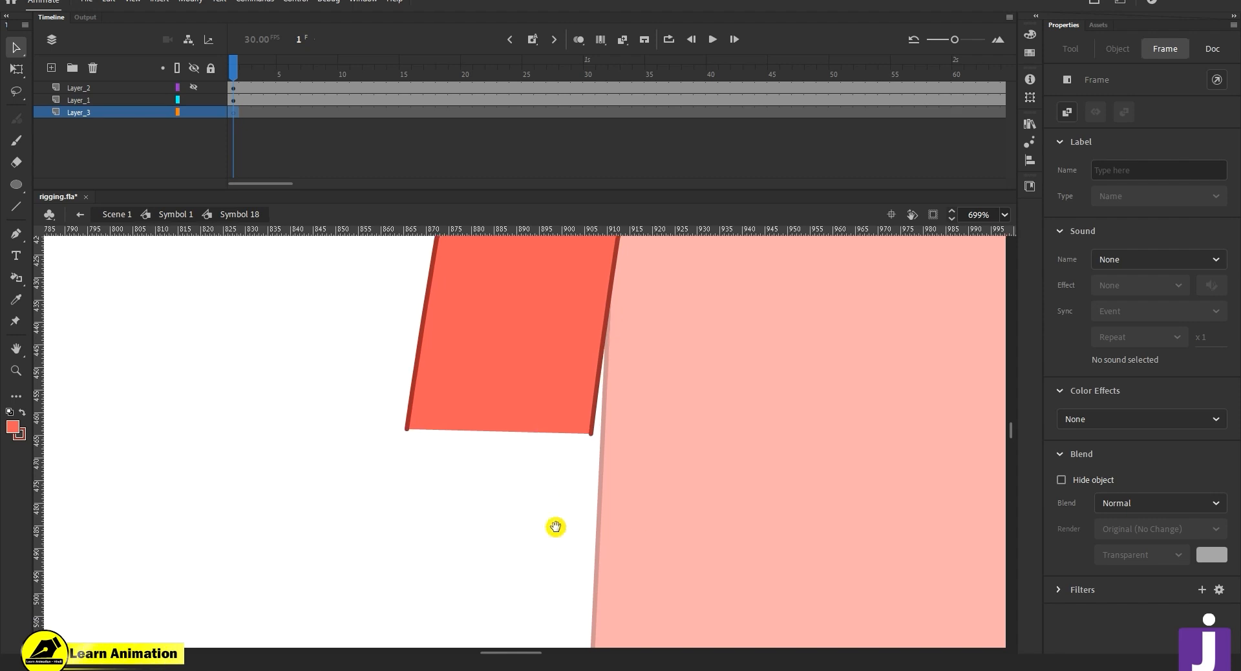
{"action": "key", "text": "o"}
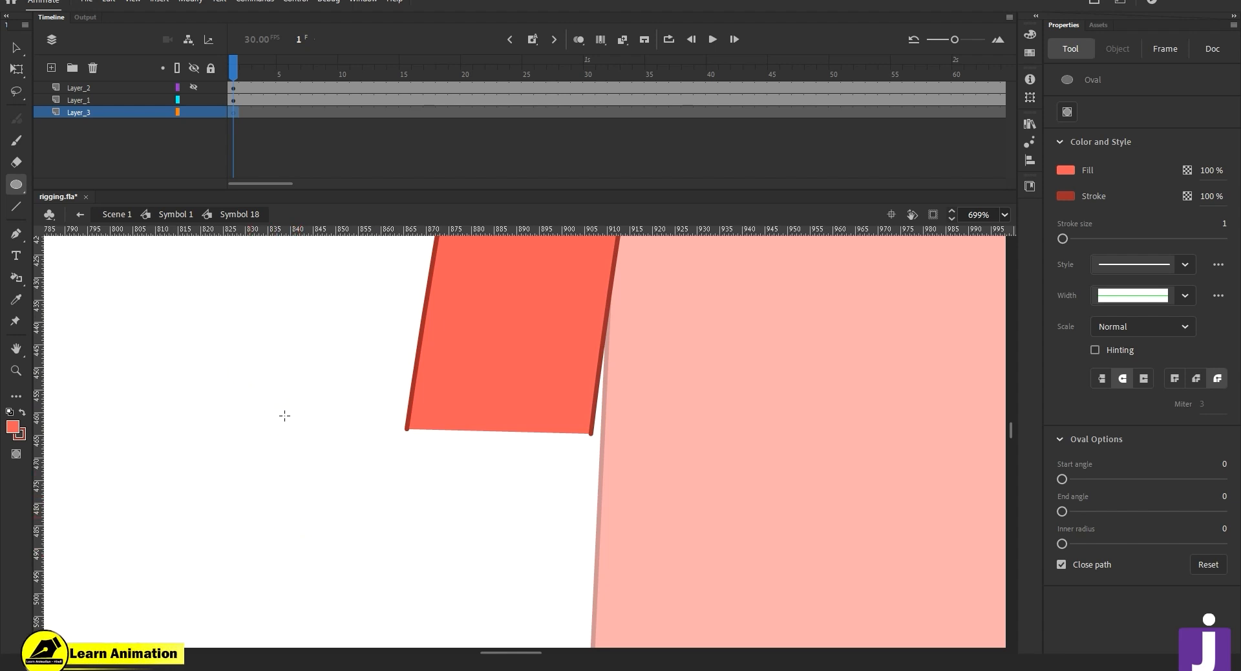
{"action": "left_click_drag", "start_coordinate": [242, 368], "coordinate": [453, 584]}
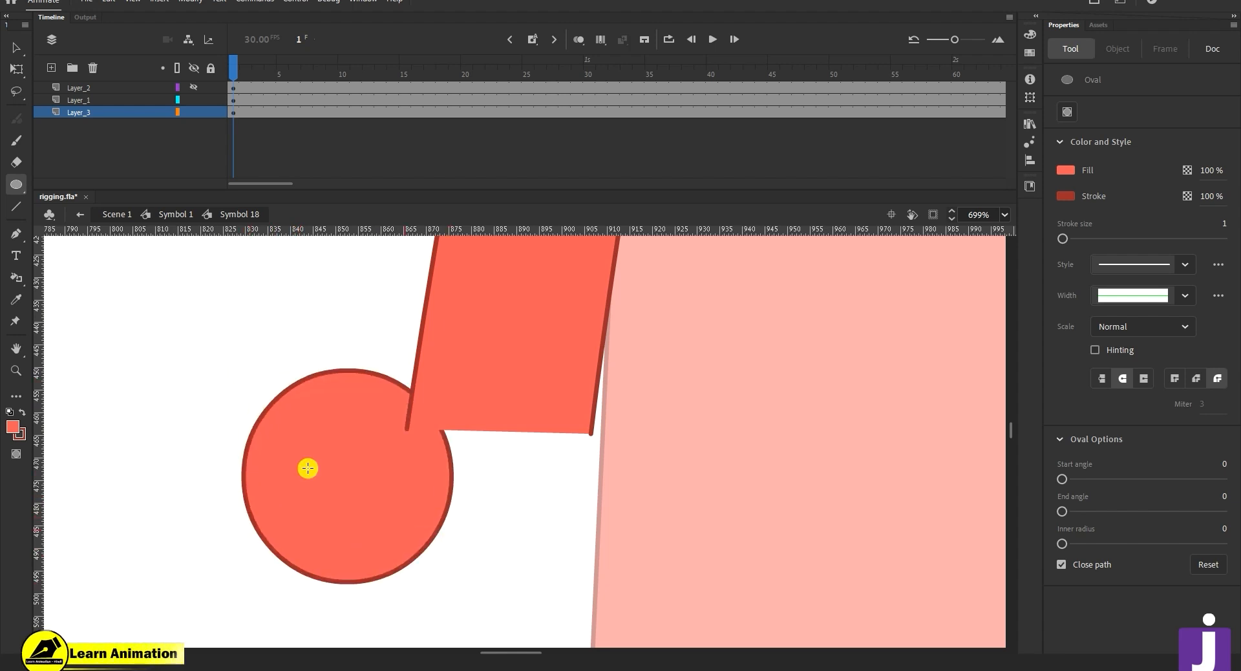
{"action": "key", "text": "ctrl+z"}
{"action": "left_click_drag", "start_coordinate": [162, 322], "coordinate": [386, 567]}
{"action": "key", "text": "ctrl+z"}
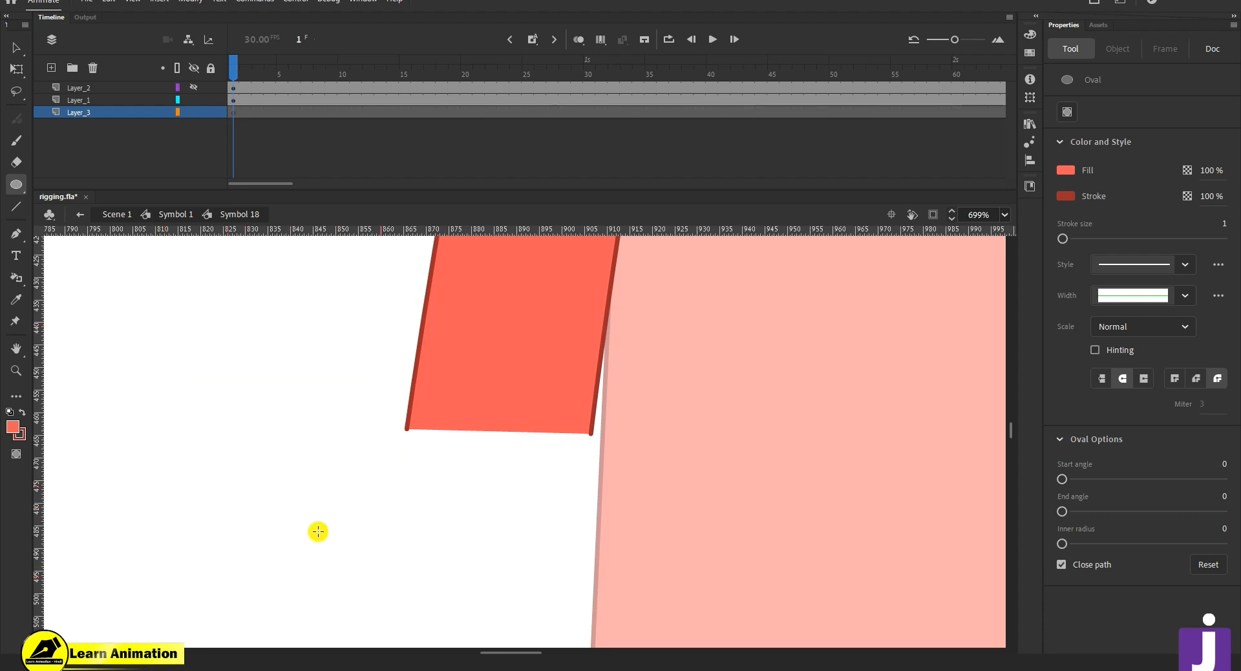
{"action": "left_click_drag", "start_coordinate": [186, 360], "coordinate": [236, 413]}
{"action": "left_click_drag", "start_coordinate": [313, 546], "coordinate": [332, 525]}
{"action": "key", "text": "ctrl+z"}
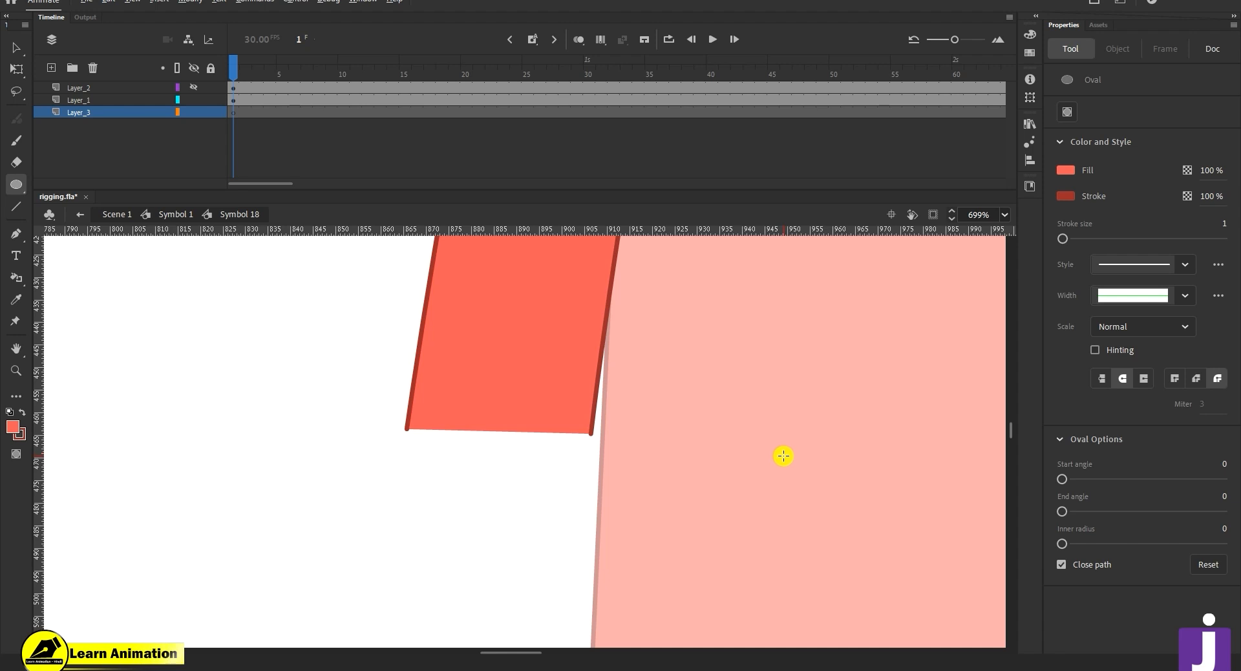
- Draw a circle about 40 px across on Layer_3 and move it under the upper sleeve's lower end
{"action": "left_click_drag", "start_coordinate": [836, 507], "coordinate": [847, 532]}
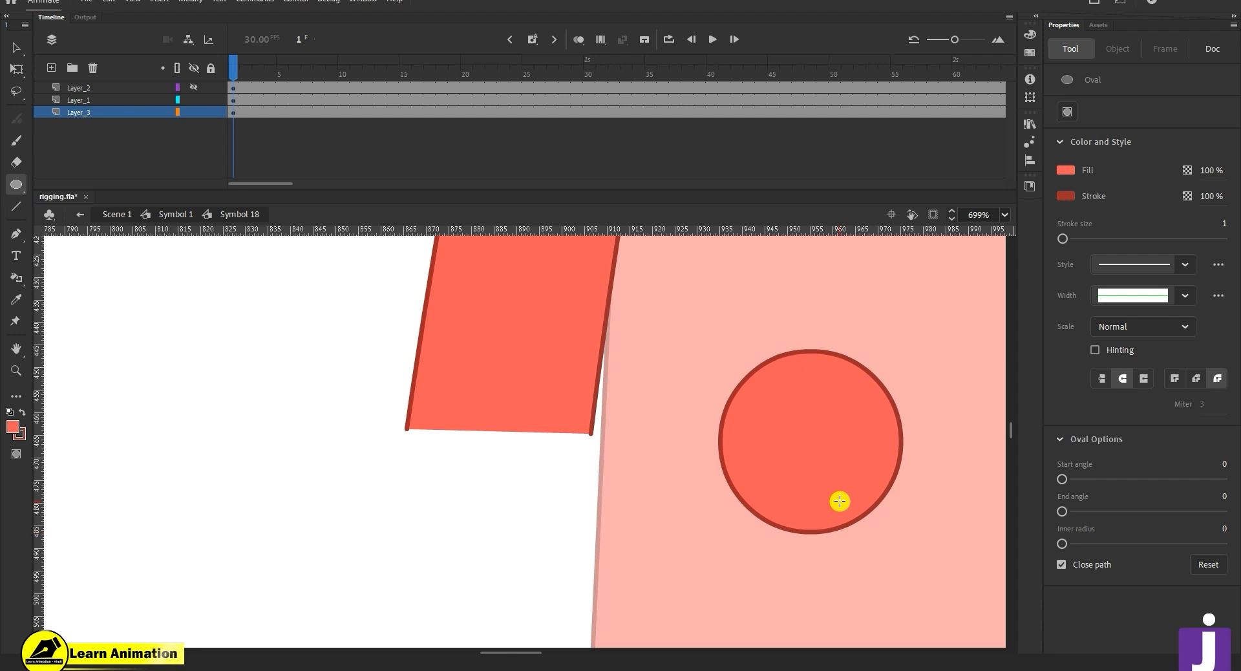
{"action": "key", "text": "v"}
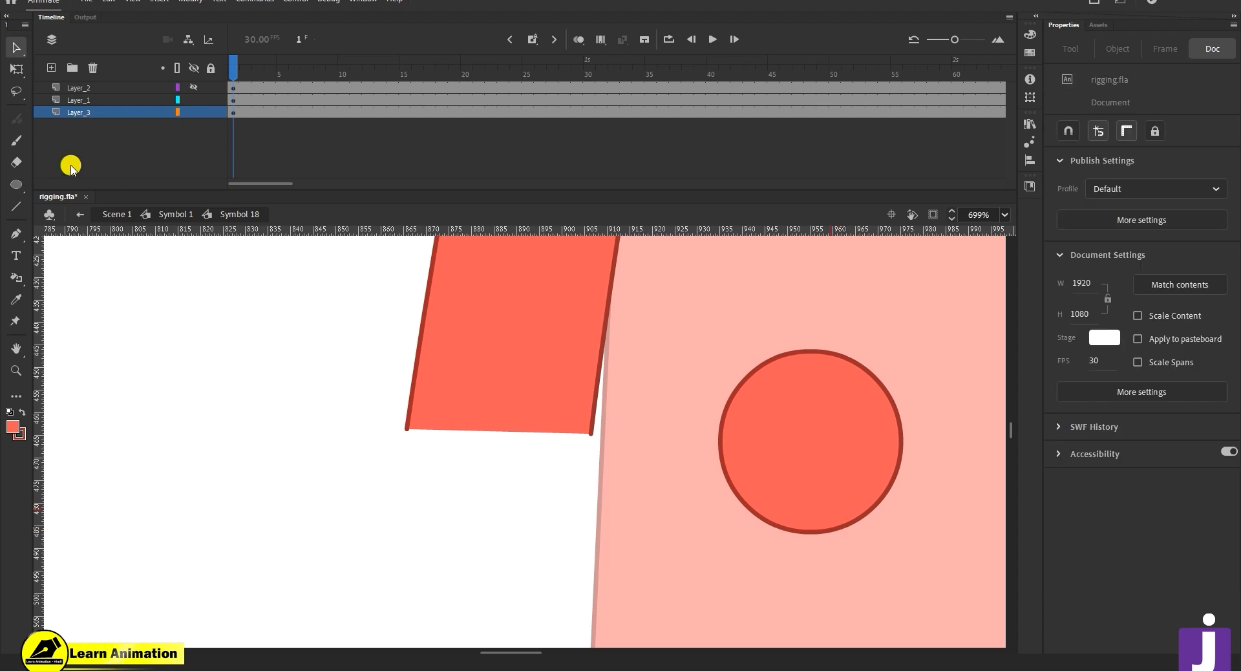
{"action": "left_click", "coordinate": [814, 419]}
{"action": "left_click_drag", "start_coordinate": [809, 457], "coordinate": [514, 468]}
{"action": "key", "text": "q"}
{"action": "key", "text": "z"}
{"action": "left_click", "coordinate": [521, 450]}
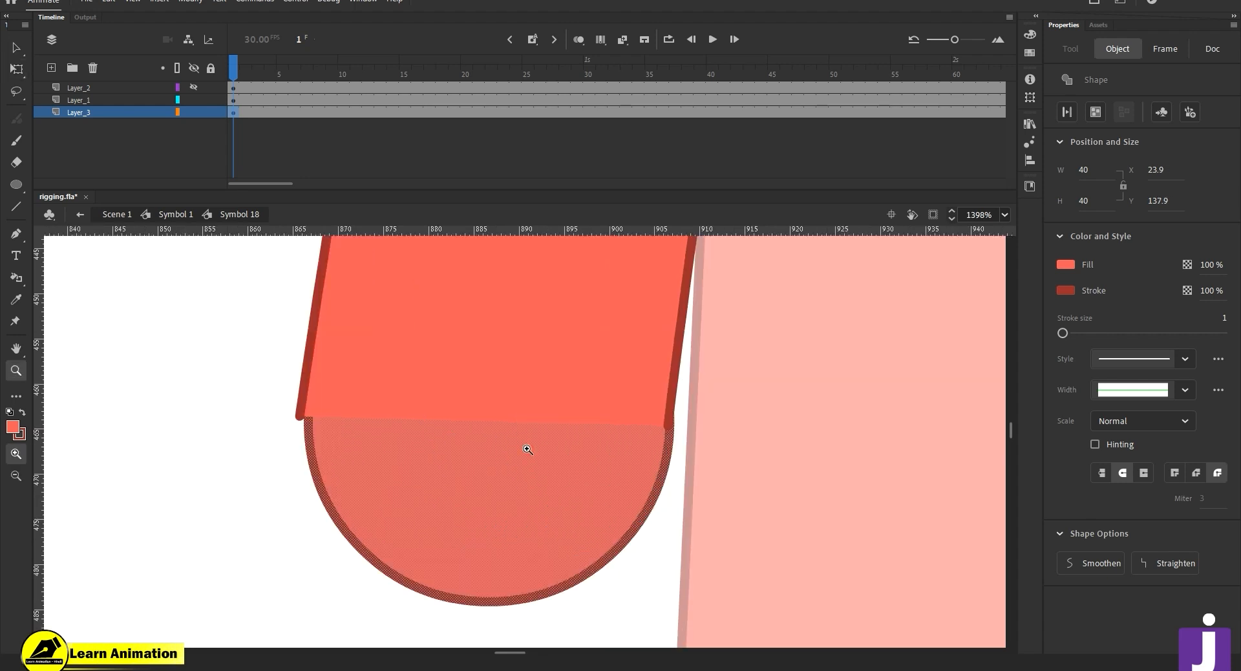
- Nudge the circle left in small increments to X 23.35 so its edge meets the sleeve outline
{"action": "key", "text": "q"}
{"action": "left_click_drag", "start_coordinate": [528, 521], "coordinate": [526, 511]}
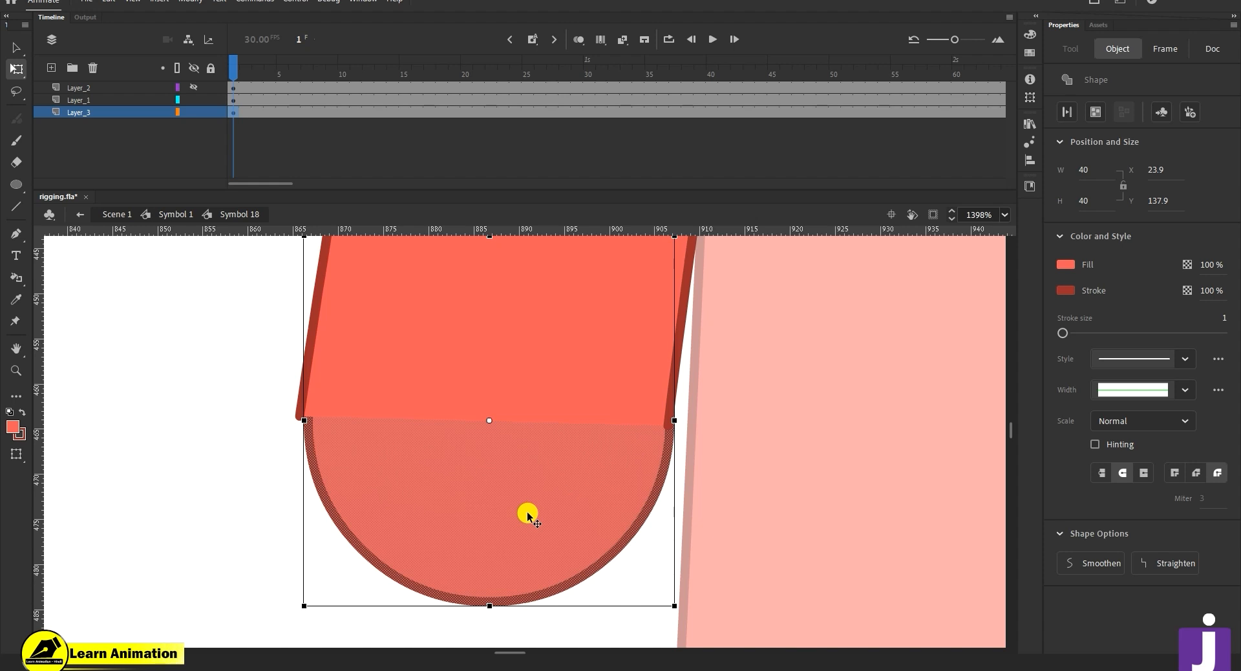
{"action": "key", "text": "Left"}
{"action": "key", "text": "Left"}
{"action": "key", "text": "Left"}
{"action": "key", "text": "Left"}
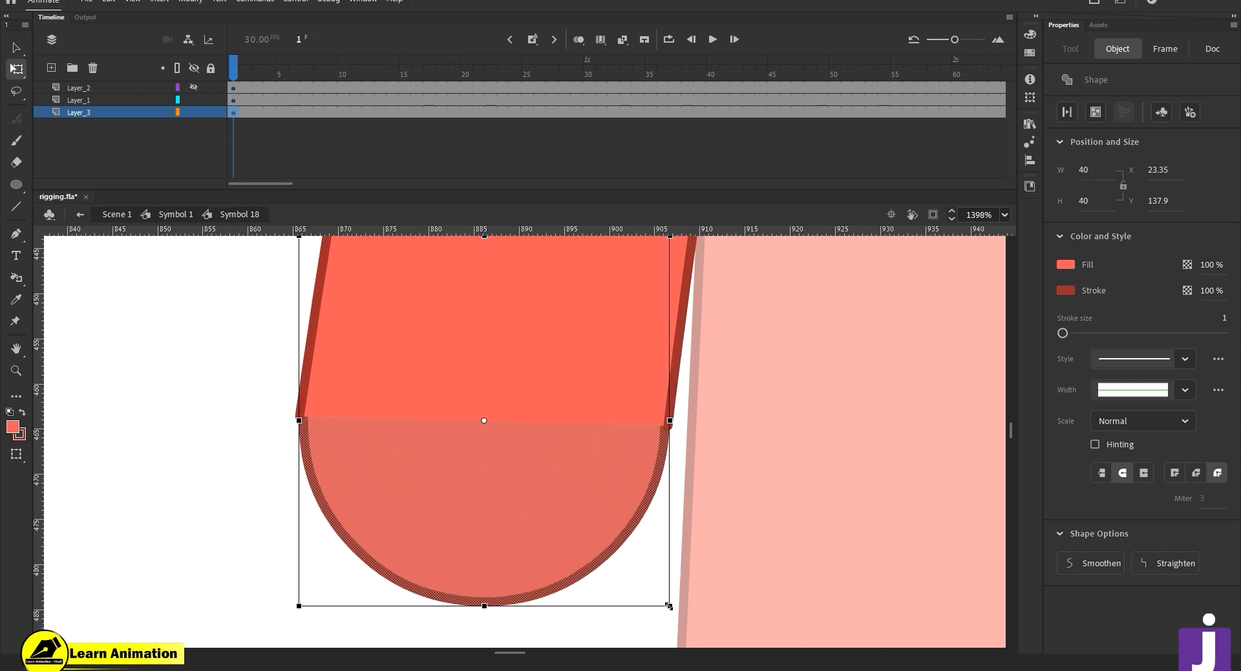
- Shrink the elbow circle proportionally to about 38.7 px, and scale it by 106%
{"action": "left_click_drag", "start_coordinate": [670, 606], "coordinate": [656, 590]}
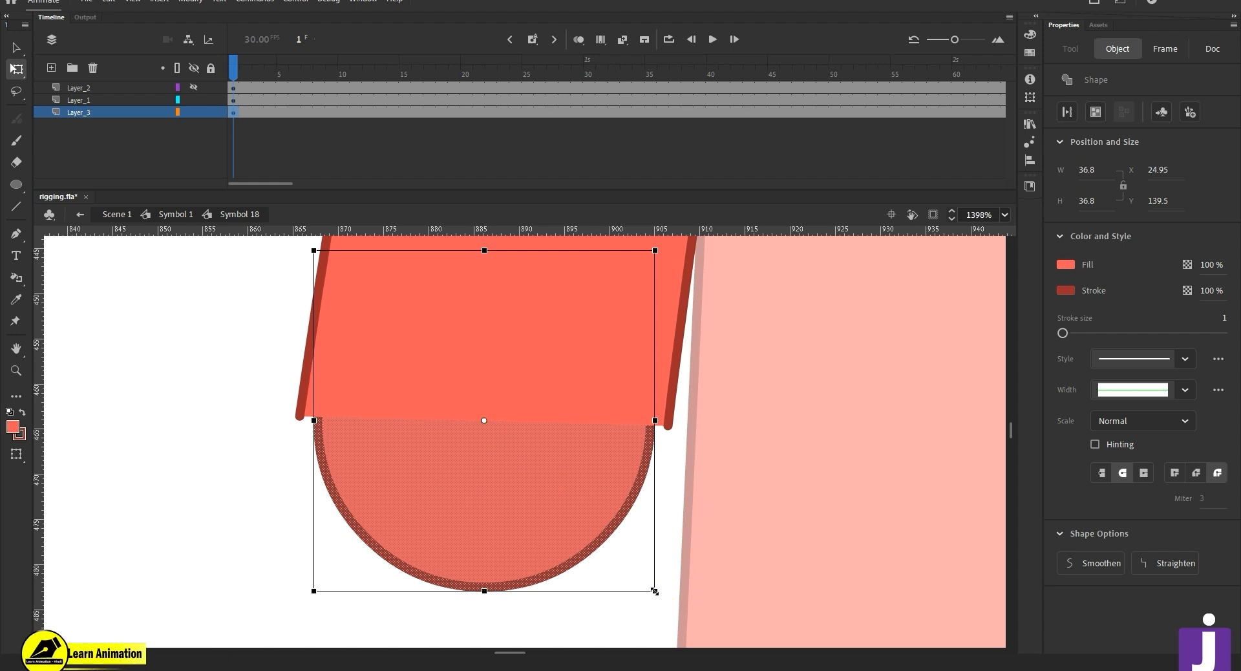
{"action": "left_click_drag", "start_coordinate": [654, 593], "coordinate": [663, 599]}
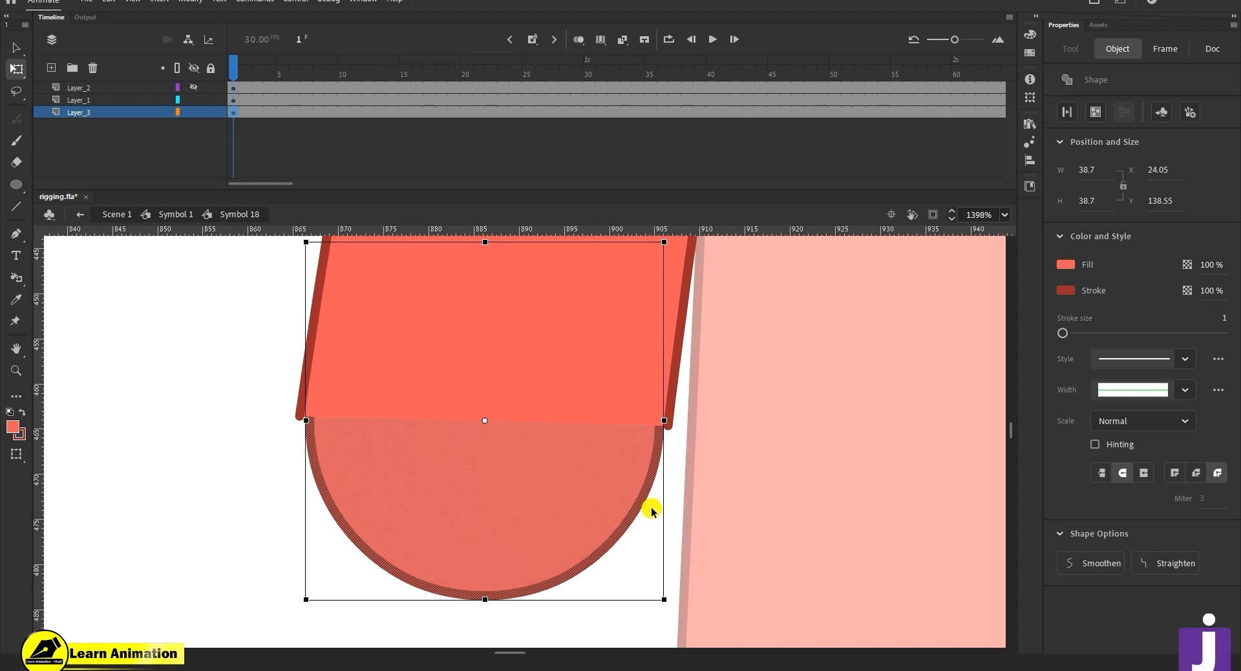
{"action": "key", "text": "ctrl+alt+s"}
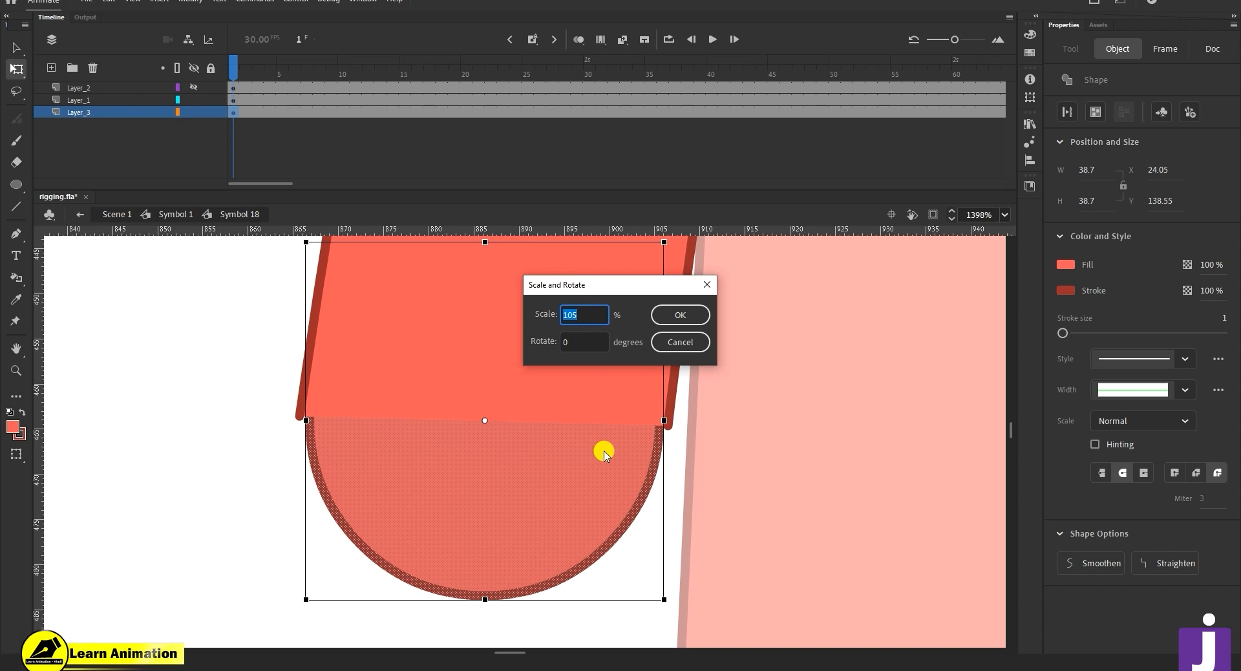
{"action": "type", "text": "106"}
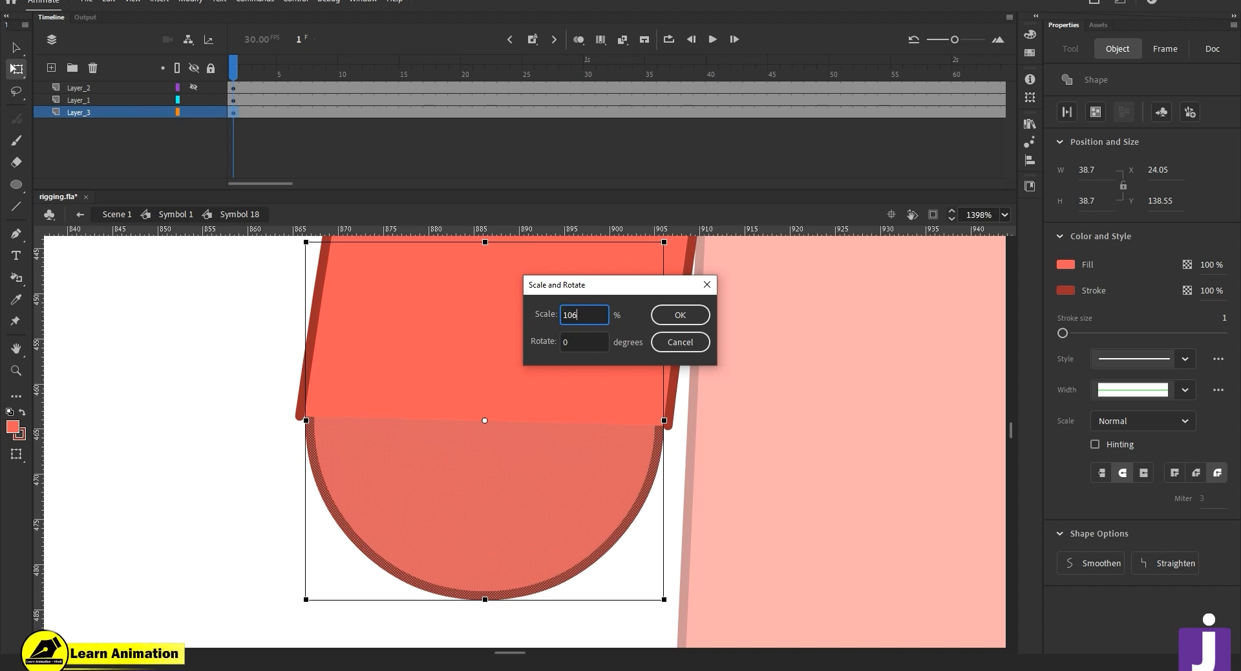
{"action": "key", "text": "Return"}
{"action": "left_click", "coordinate": [723, 463]}
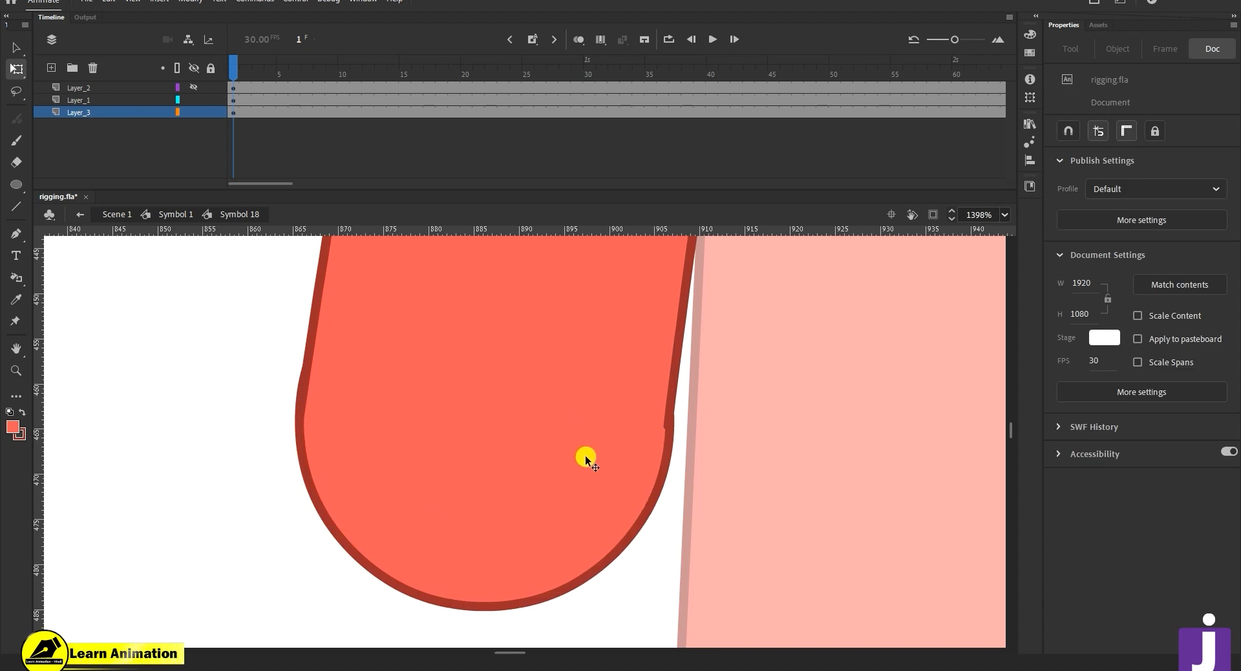
- Scale the elbow circle by 99%
{"action": "left_click", "coordinate": [566, 550]}
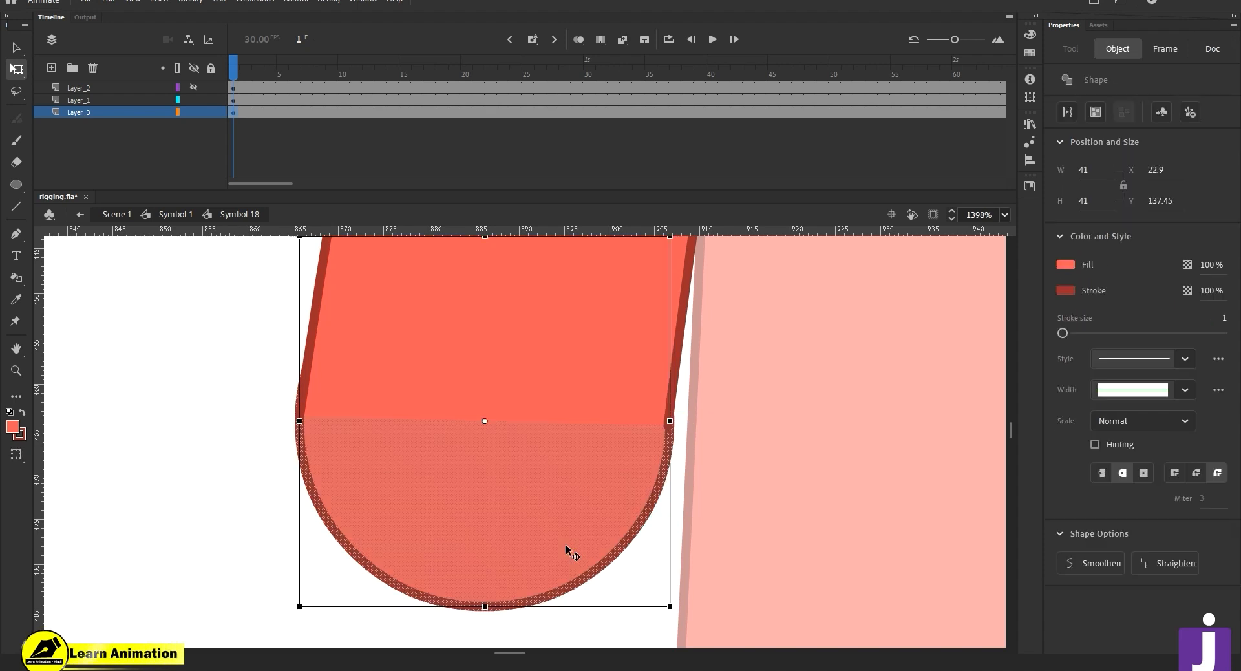
{"action": "key", "text": "ctrl+alt+s"}
{"action": "type", "text": "99"}
{"action": "key", "text": "Return"}
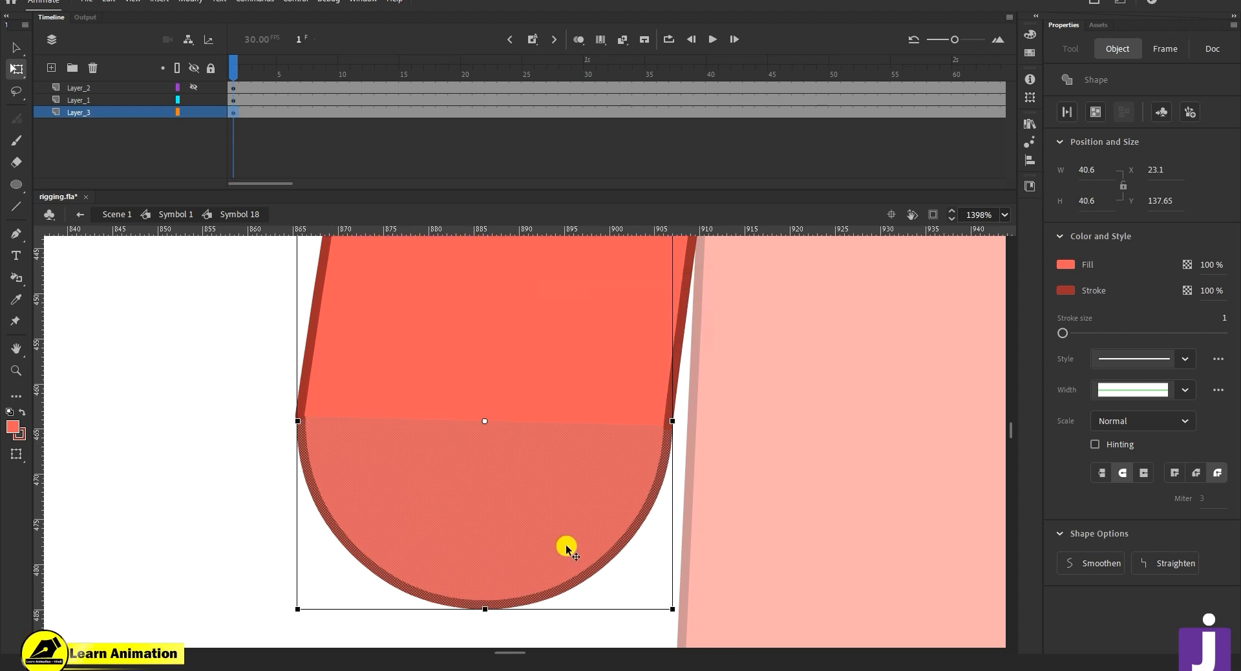
{"action": "left_click", "coordinate": [749, 544]}
{"action": "left_click", "coordinate": [533, 483]}
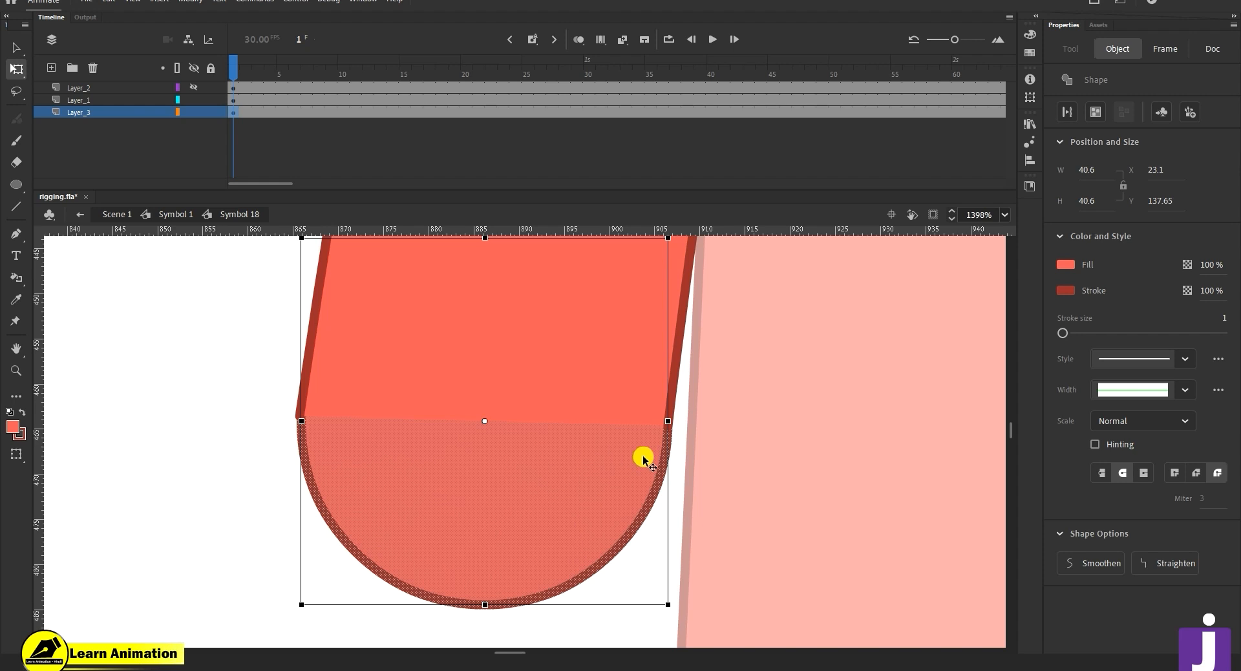
- Nudge the elbow circle slightly left and up to X 23.05, Y 137.6
{"action": "key", "text": "Left"}
{"action": "key", "text": "Left"}
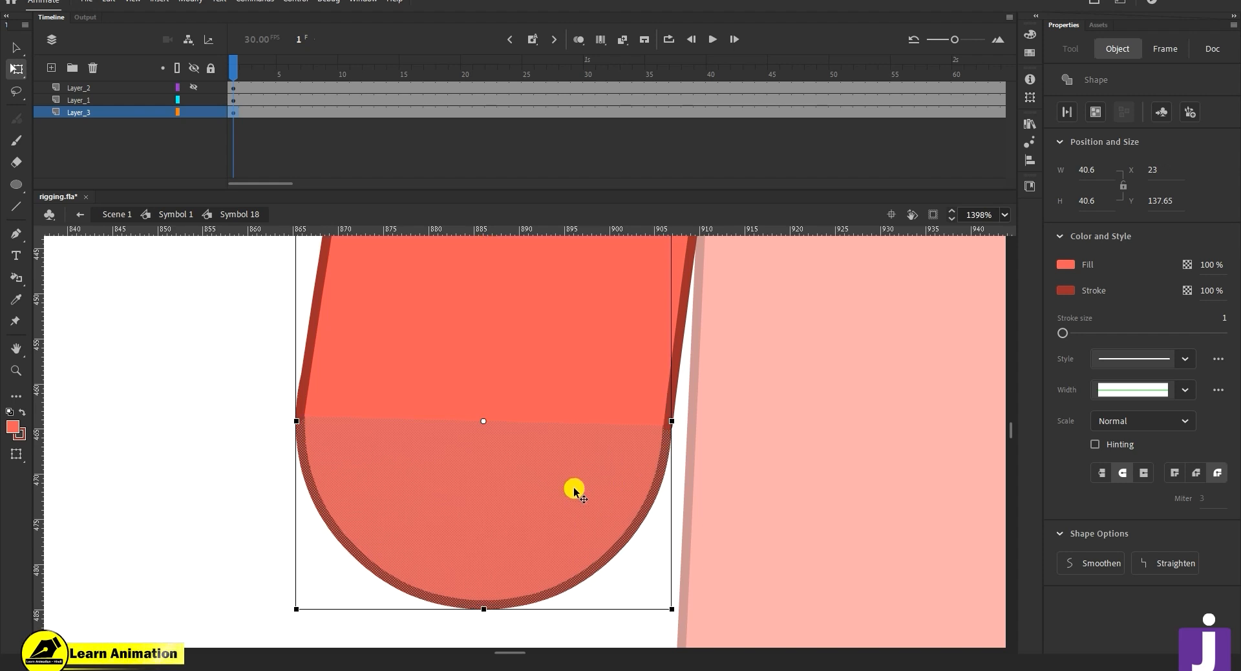
{"action": "key", "text": "Right"}
{"action": "key", "text": "Up"}
{"action": "left_click", "coordinate": [715, 518]}
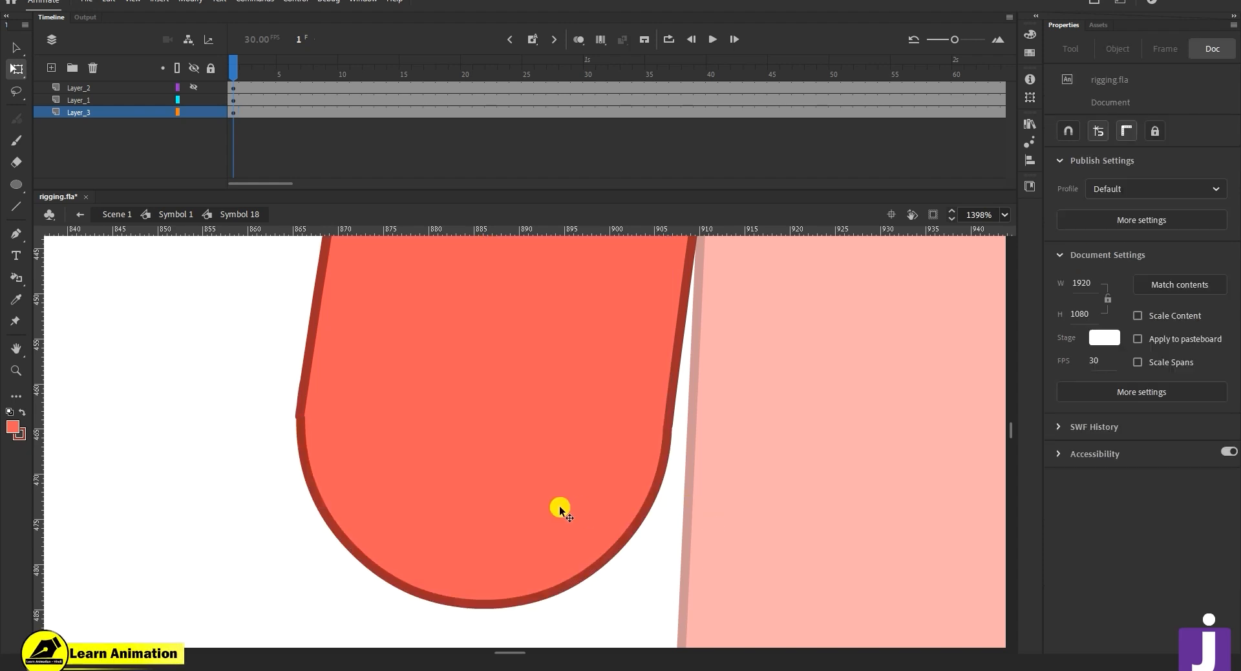
- Scale the elbow circle by 101% so it spans the full width of the sleeve's outline
{"action": "left_click", "coordinate": [428, 495]}
{"action": "key", "text": "ctrl+alt+s"}
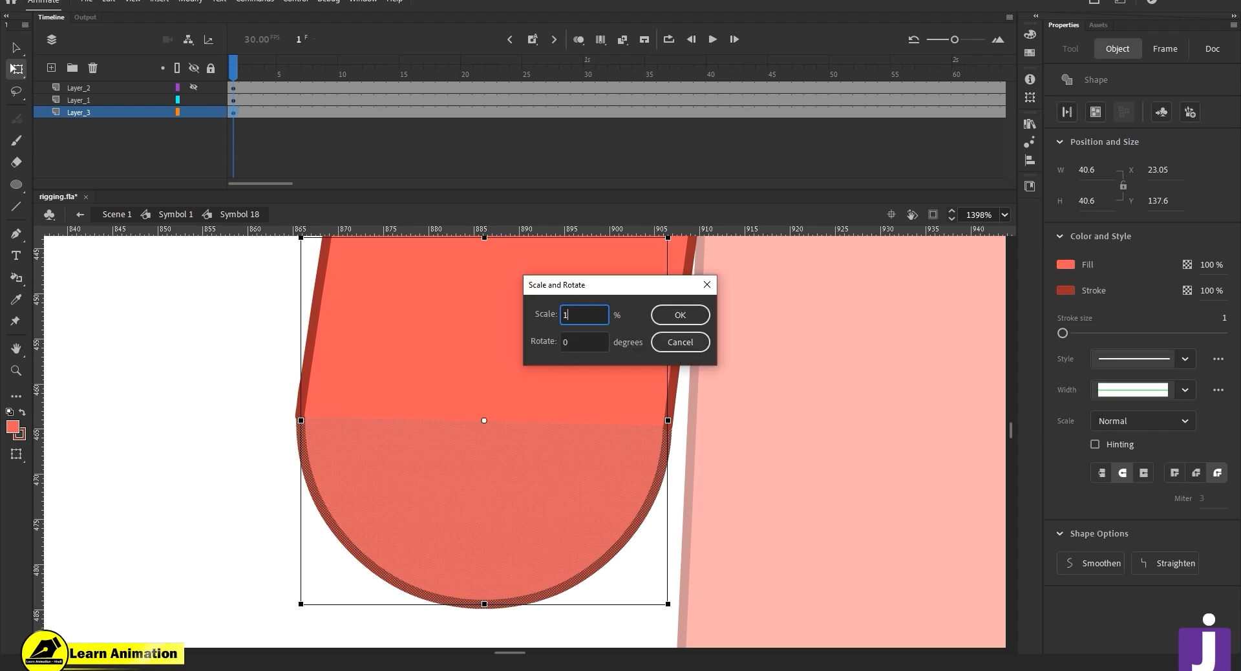
{"action": "type", "text": "101"}
{"action": "key", "text": "Return"}
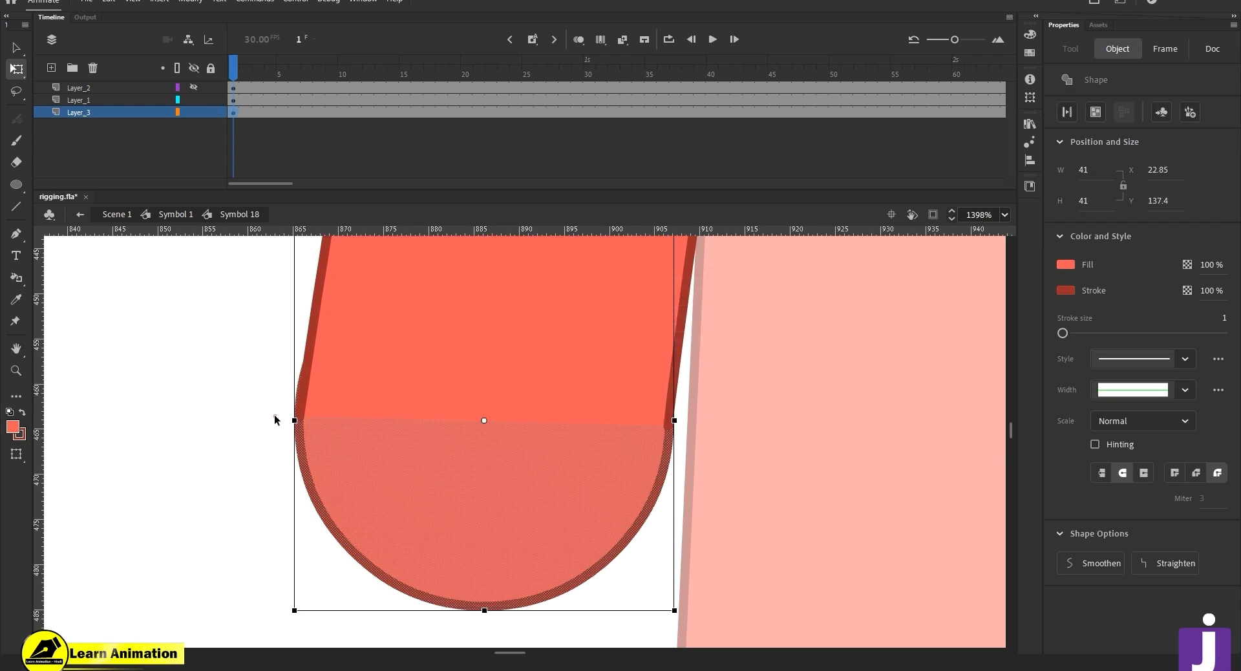
{"action": "left_click", "coordinate": [277, 419]}
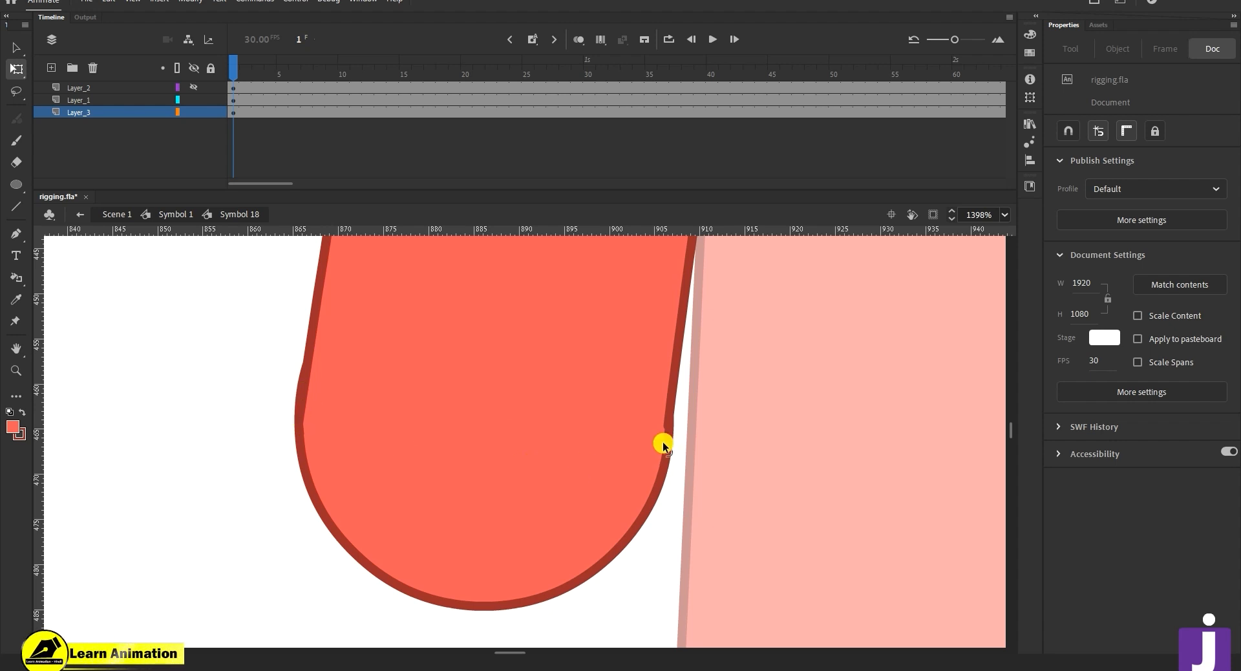
- Convert the elbow circle into a graphic symbol
{"action": "left_click", "coordinate": [445, 531]}
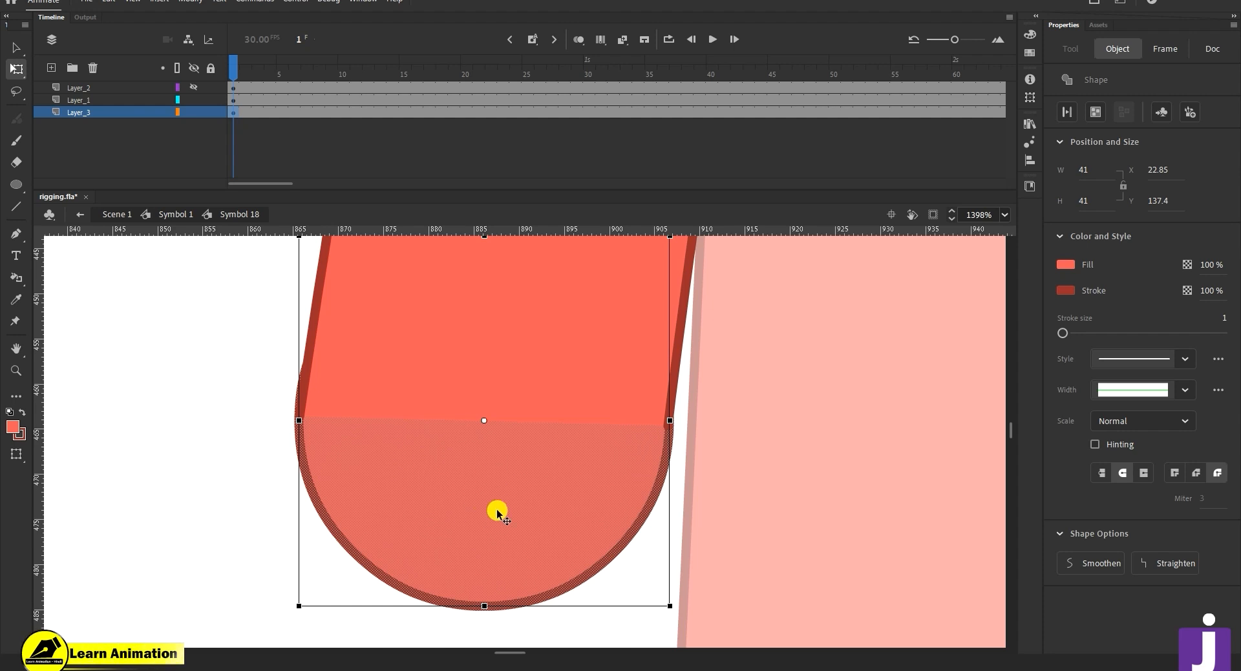
{"action": "key", "text": "F8"}
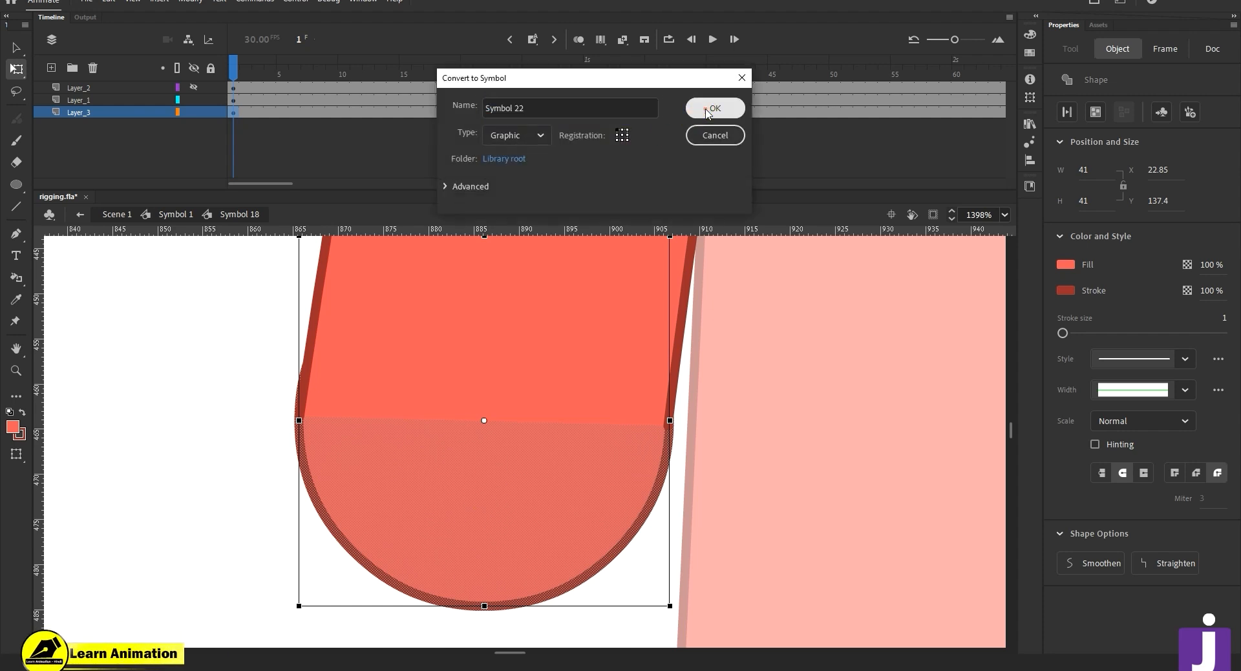
{"action": "left_click", "coordinate": [709, 110]}
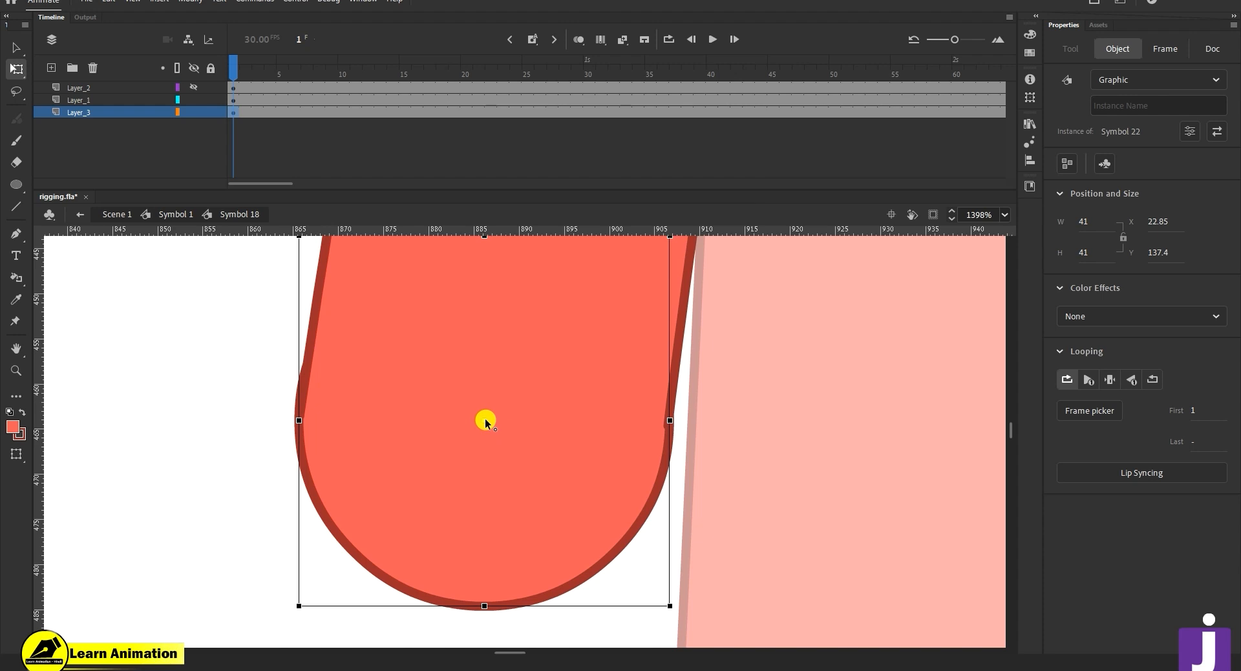
- Examine the elbow circle's pivot point and how its edges line up with the sleeve outlines
{"action": "key", "text": "z"}
{"action": "left_click", "coordinate": [514, 490], "text": "alt"}
{"action": "left_click", "coordinate": [535, 429]}
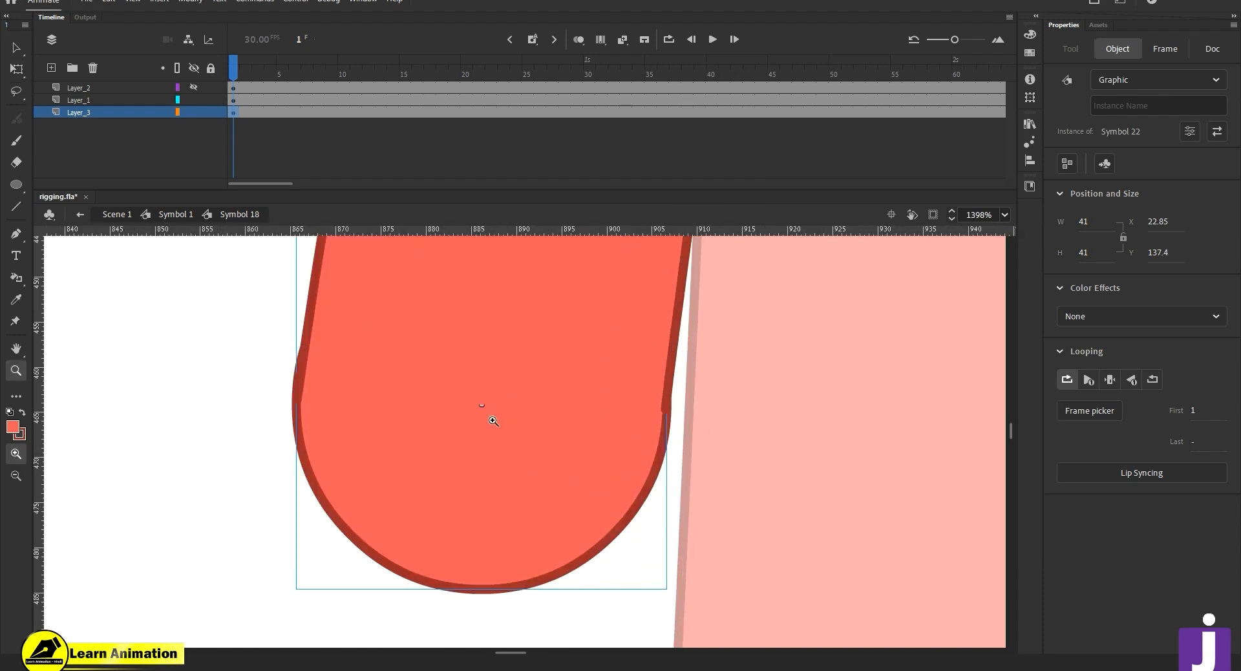
{"action": "left_click", "coordinate": [513, 432]}
{"action": "key", "text": "q"}
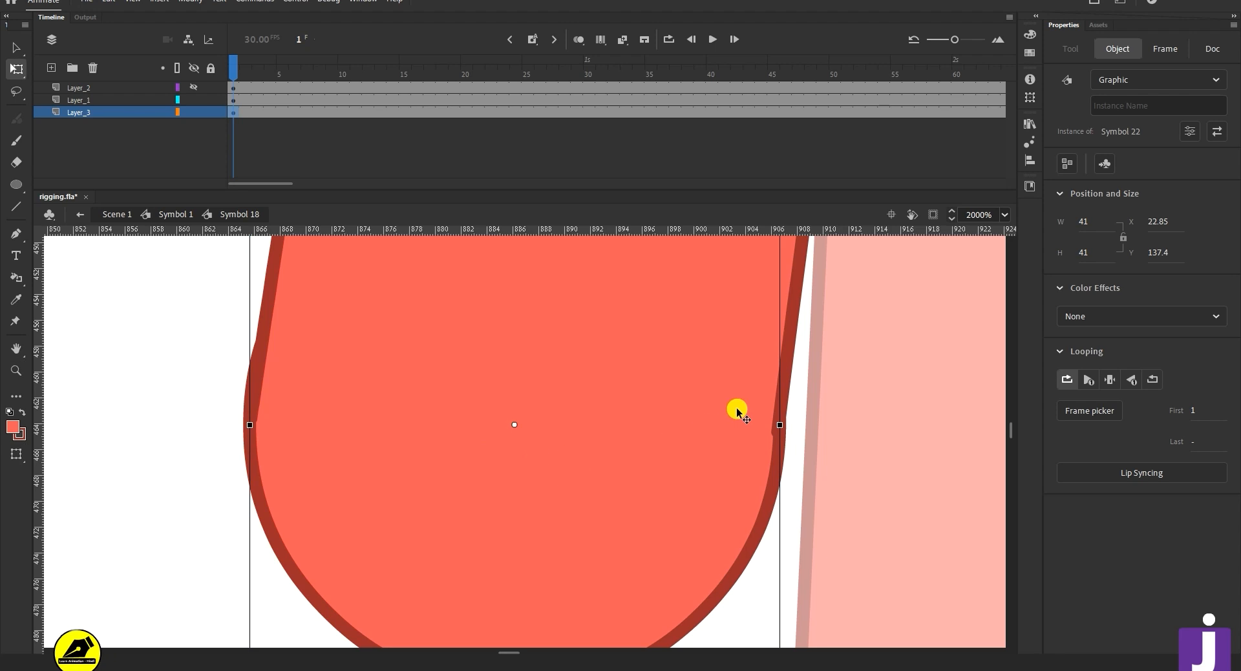
{"action": "key", "text": "z"}
{"action": "left_click", "coordinate": [545, 478], "text": "alt"}
{"action": "left_click", "coordinate": [545, 478], "text": "alt"}
{"action": "left_click", "coordinate": [514, 420]}
{"action": "key", "text": "q"}
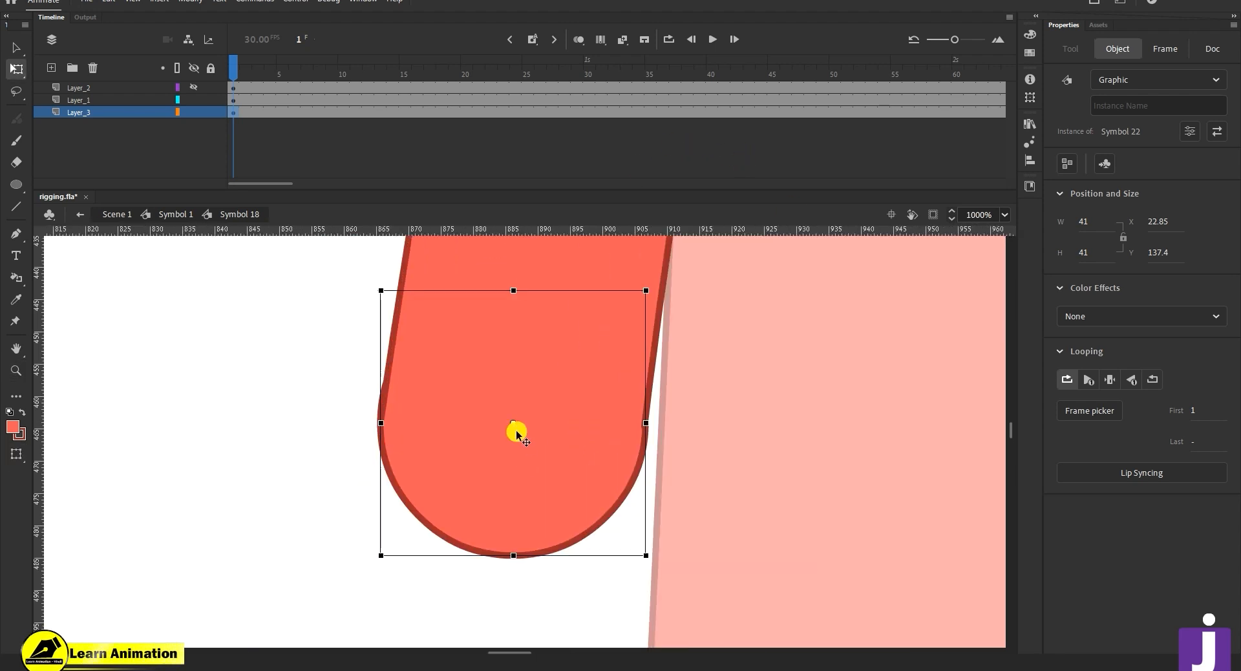
- Show the hidden forearm layer, Layer_2, again
{"action": "key", "text": "z"}
{"action": "left_click", "coordinate": [546, 502], "text": "alt"}
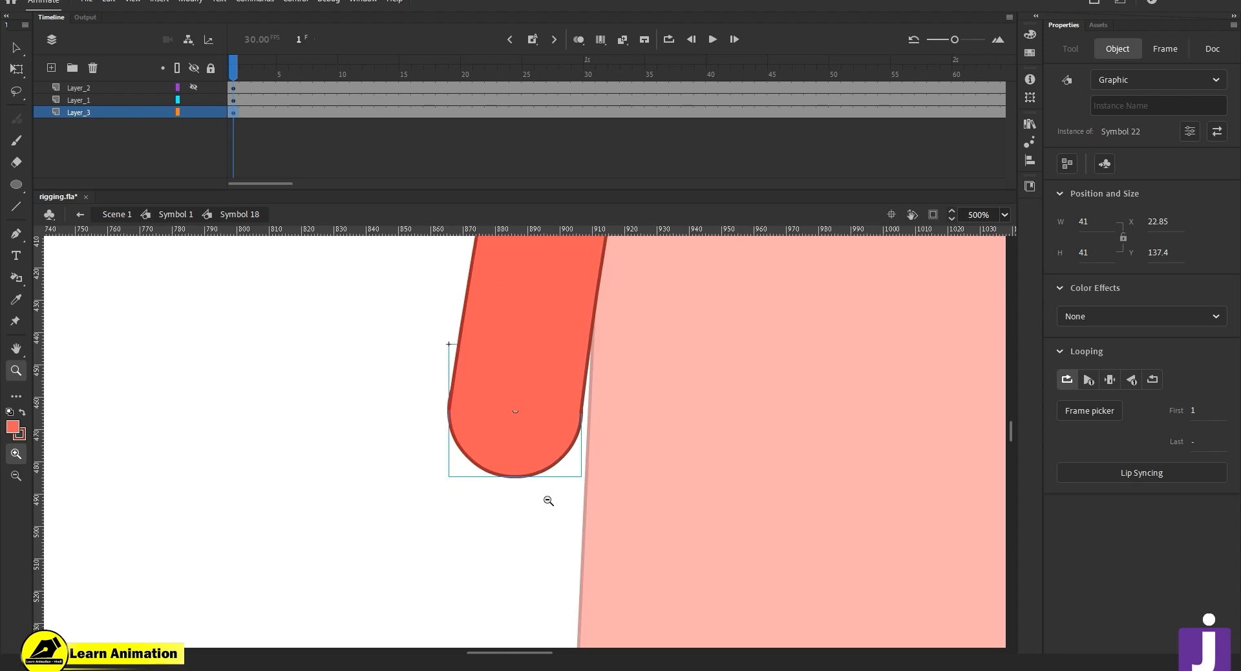
{"action": "left_click", "coordinate": [545, 506], "text": "alt"}
{"action": "left_click", "coordinate": [194, 88]}
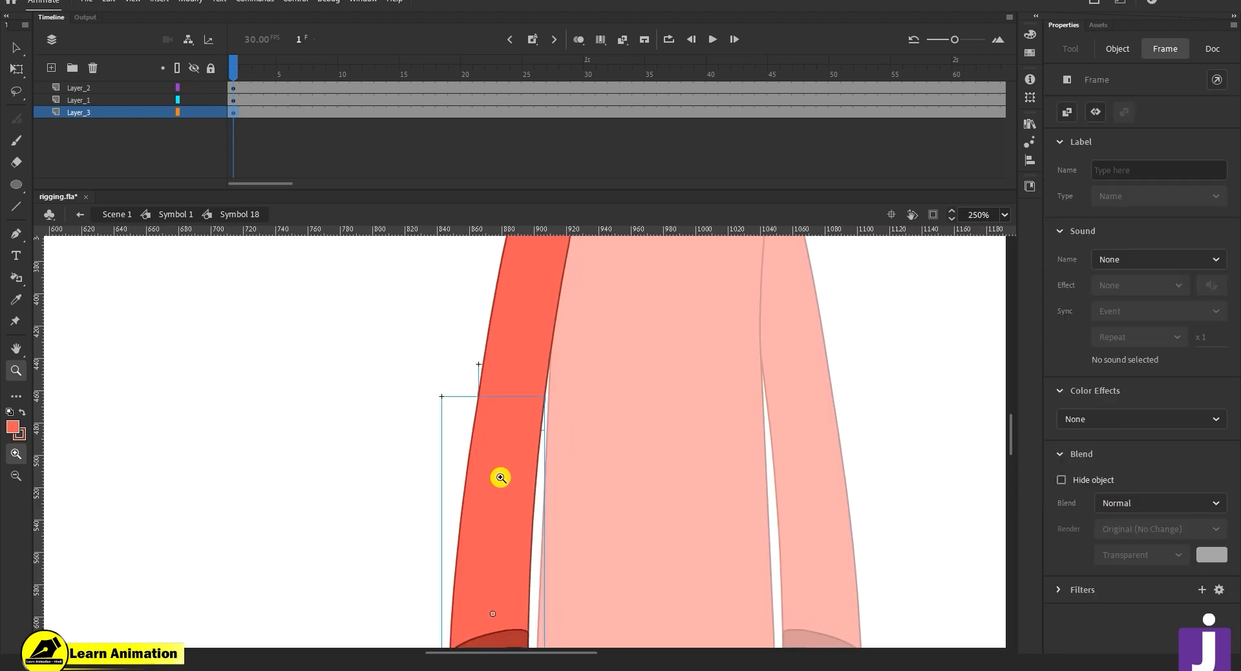
{"action": "key", "text": "v"}
{"action": "left_click", "coordinate": [588, 509]}
{"action": "left_click", "coordinate": [508, 614]}
{"action": "key", "text": "q"}
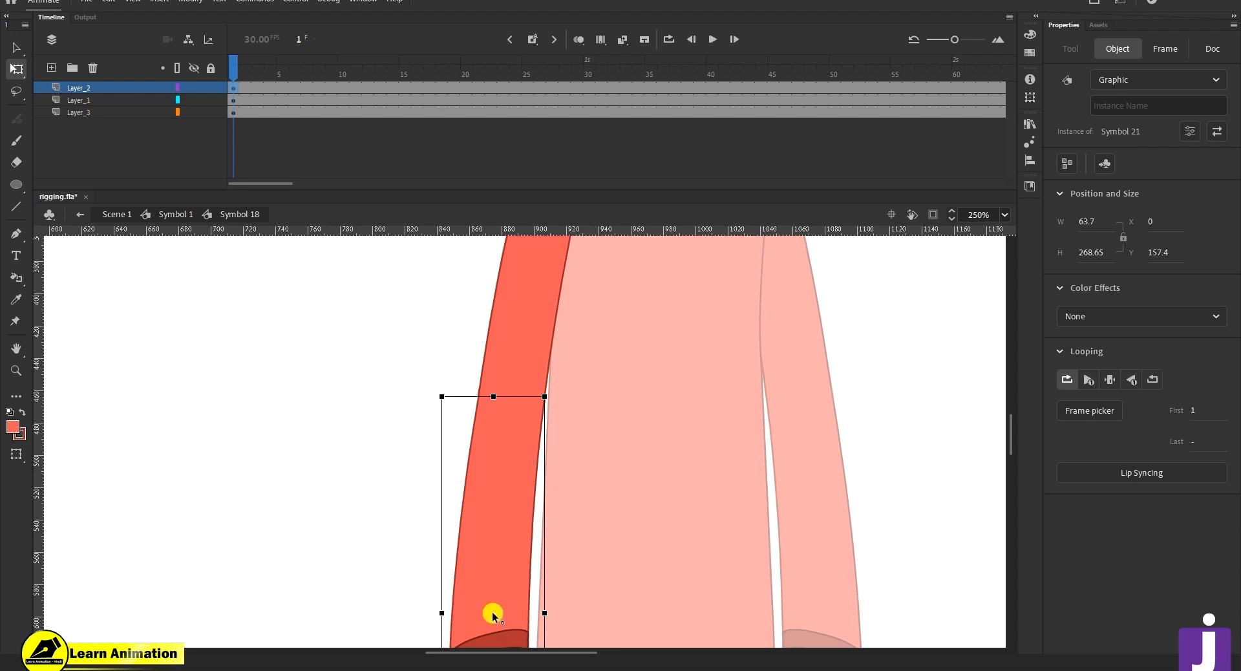
{"action": "left_click_drag", "start_coordinate": [615, 357], "coordinate": [496, 567]}
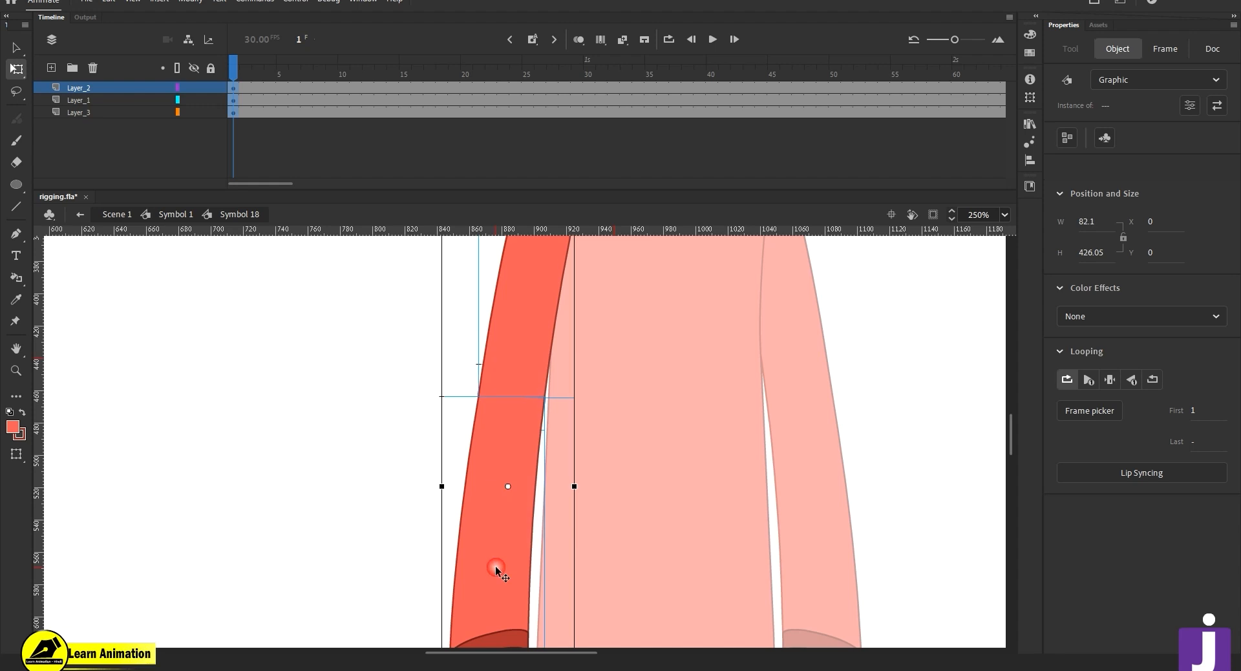
{"action": "left_click_drag", "start_coordinate": [505, 490], "coordinate": [523, 459]}
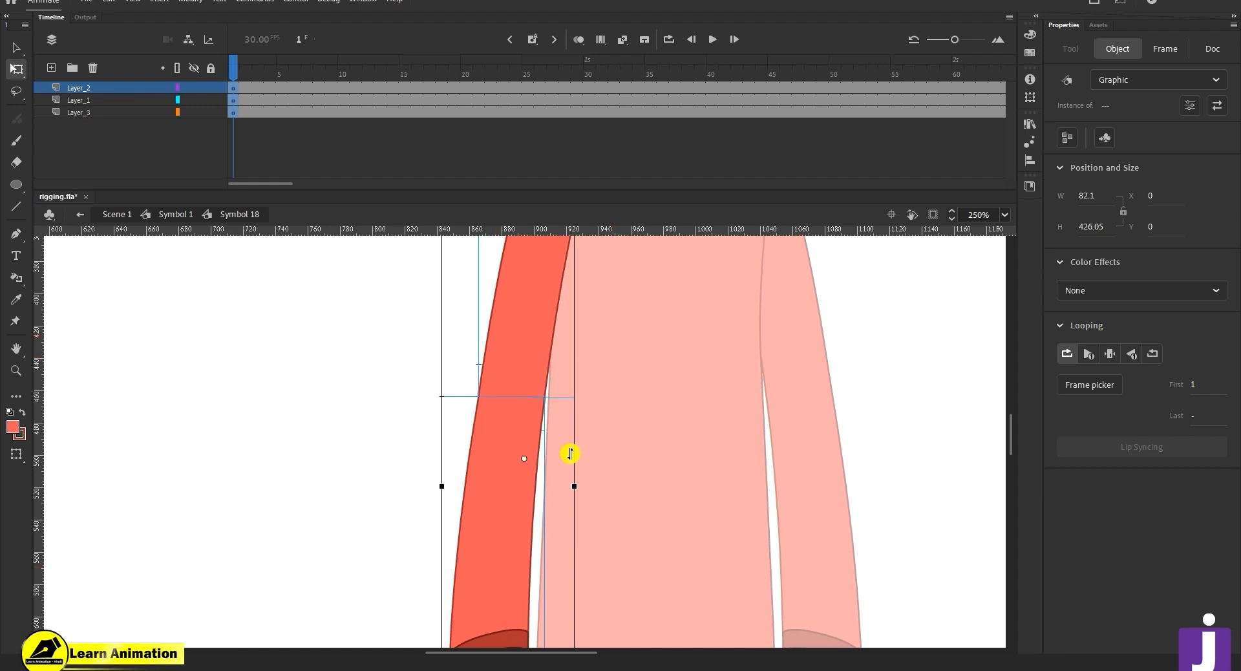
{"action": "key", "text": "ctrl+z"}
{"action": "left_click", "coordinate": [607, 489]}
{"action": "left_click", "coordinate": [494, 521]}
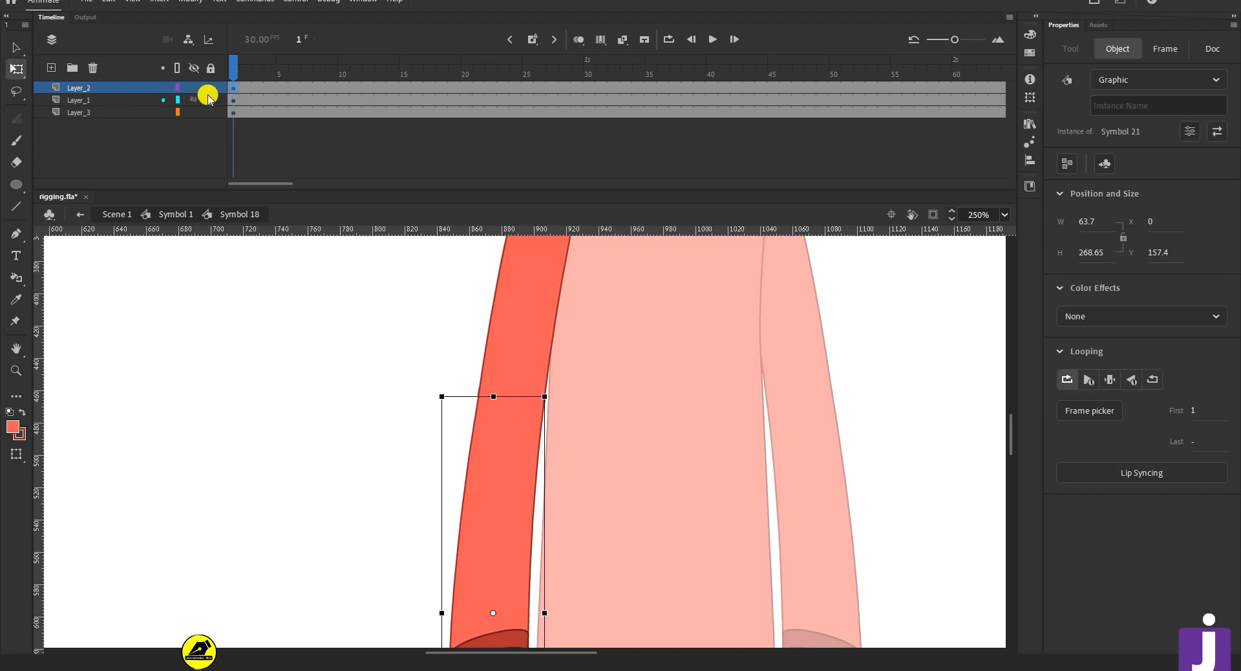
- Hide the forearm layer, Layer_2, and select the elbow circle with Free Transform to expose its pivot point
{"action": "left_click", "coordinate": [191, 89]}
{"action": "key", "text": "z"}
{"action": "left_click", "coordinate": [508, 426]}
{"action": "left_click", "coordinate": [515, 418]}
{"action": "left_click_drag", "start_coordinate": [546, 500], "coordinate": [459, 586]}
{"action": "key", "text": "v"}
{"action": "left_click", "coordinate": [498, 534]}
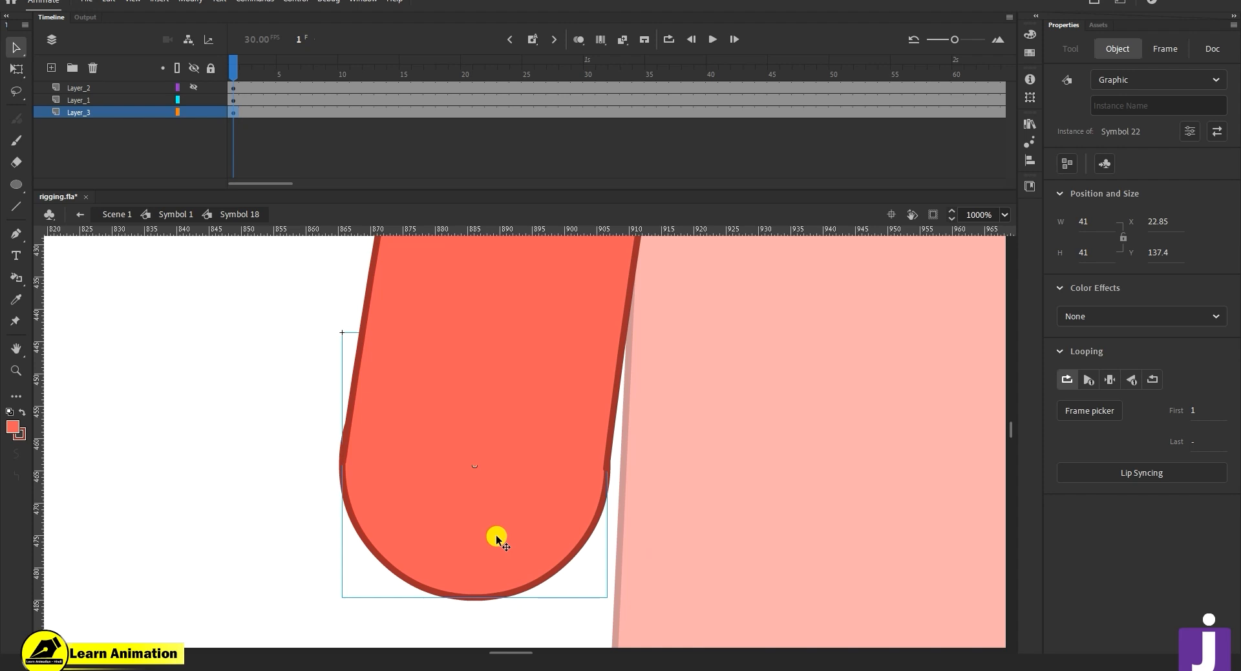
{"action": "key", "text": "q"}
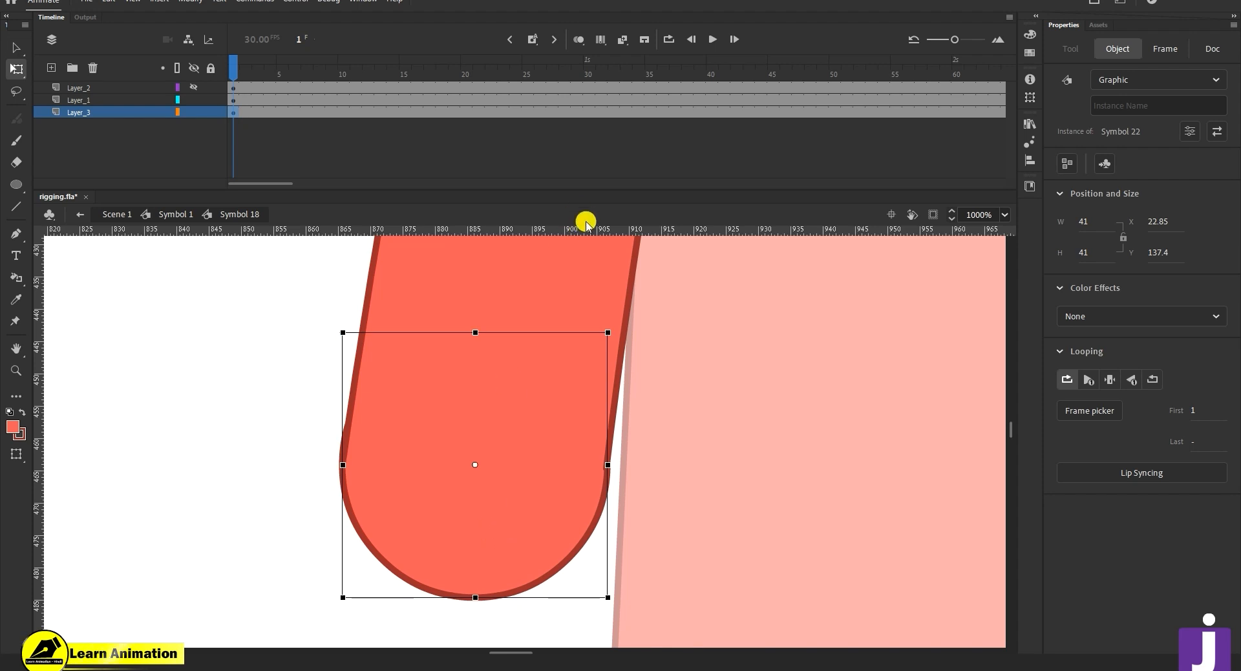
- Place a horizontal and a vertical ruler guide crossing exactly at the elbow circle's pivot point
{"action": "right_click", "coordinate": [826, 326]}
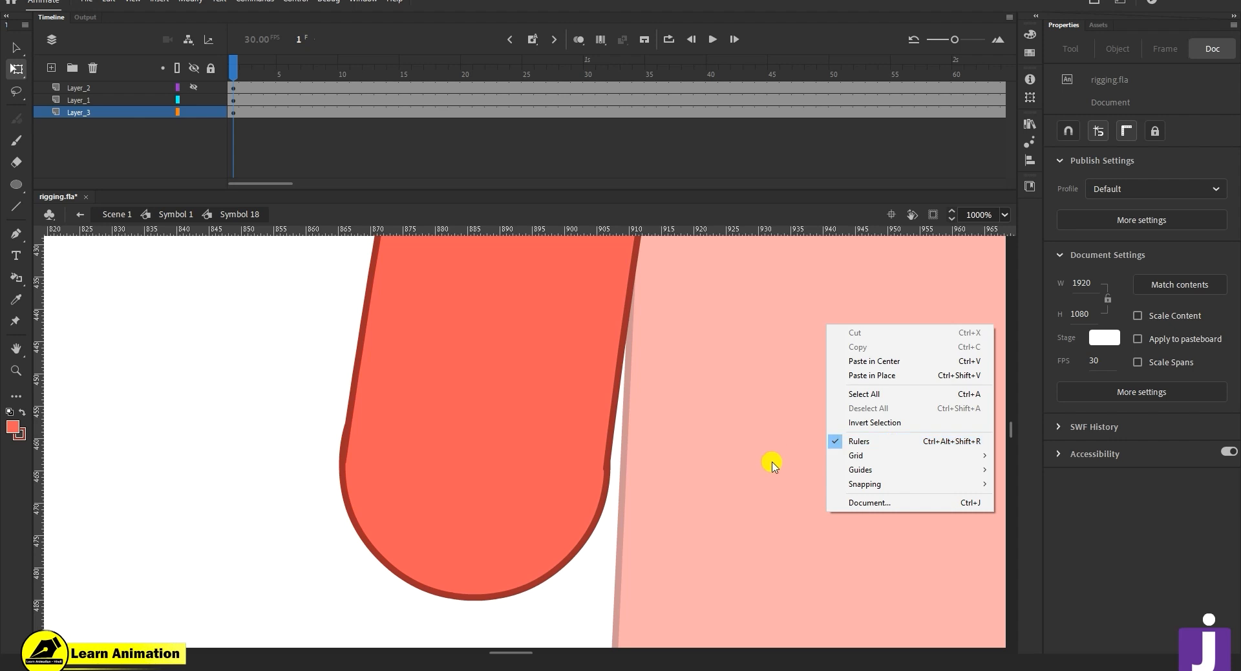
{"action": "key", "text": "Escape"}
{"action": "left_click", "coordinate": [542, 502]}
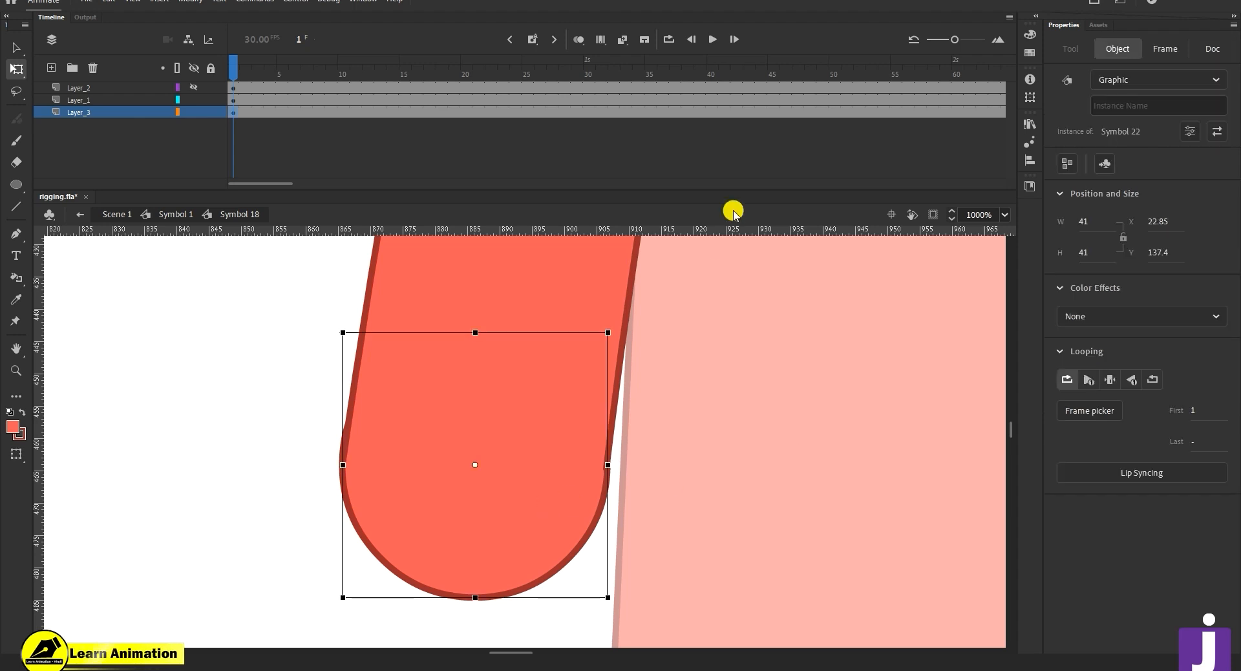
{"action": "key", "text": "z"}
{"action": "left_click", "coordinate": [508, 495]}
{"action": "key", "text": "q"}
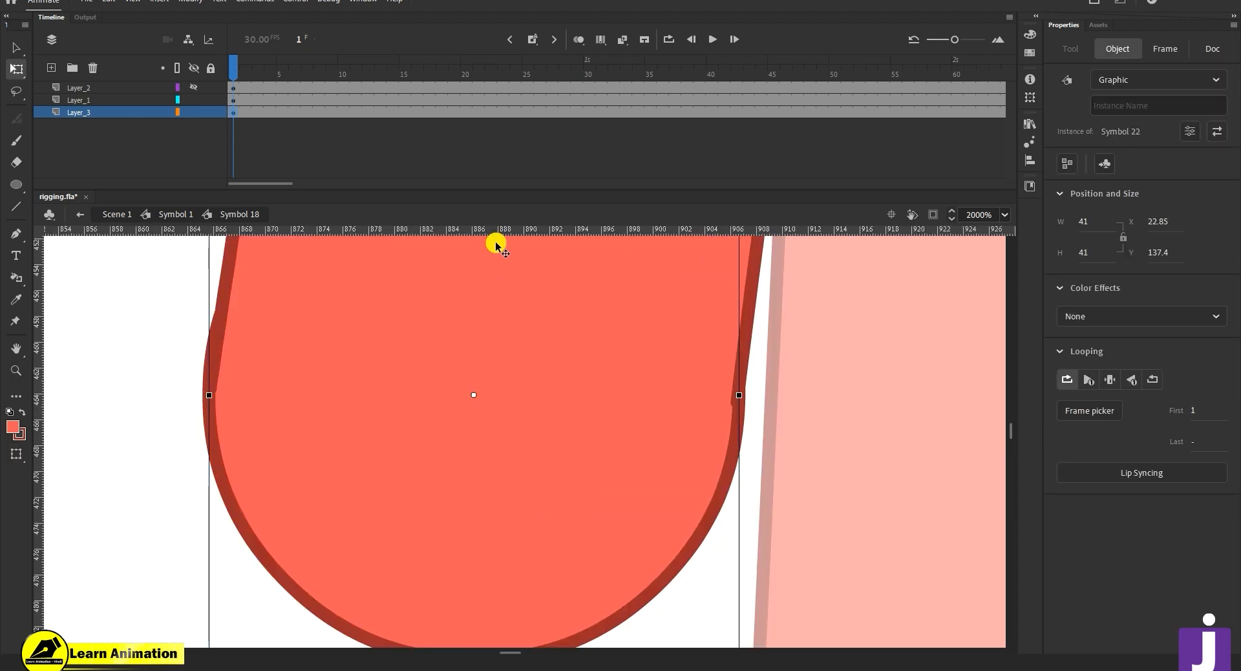
{"action": "left_click_drag", "start_coordinate": [495, 251], "coordinate": [475, 395]}
{"action": "left_click_drag", "start_coordinate": [40, 306], "coordinate": [474, 424]}
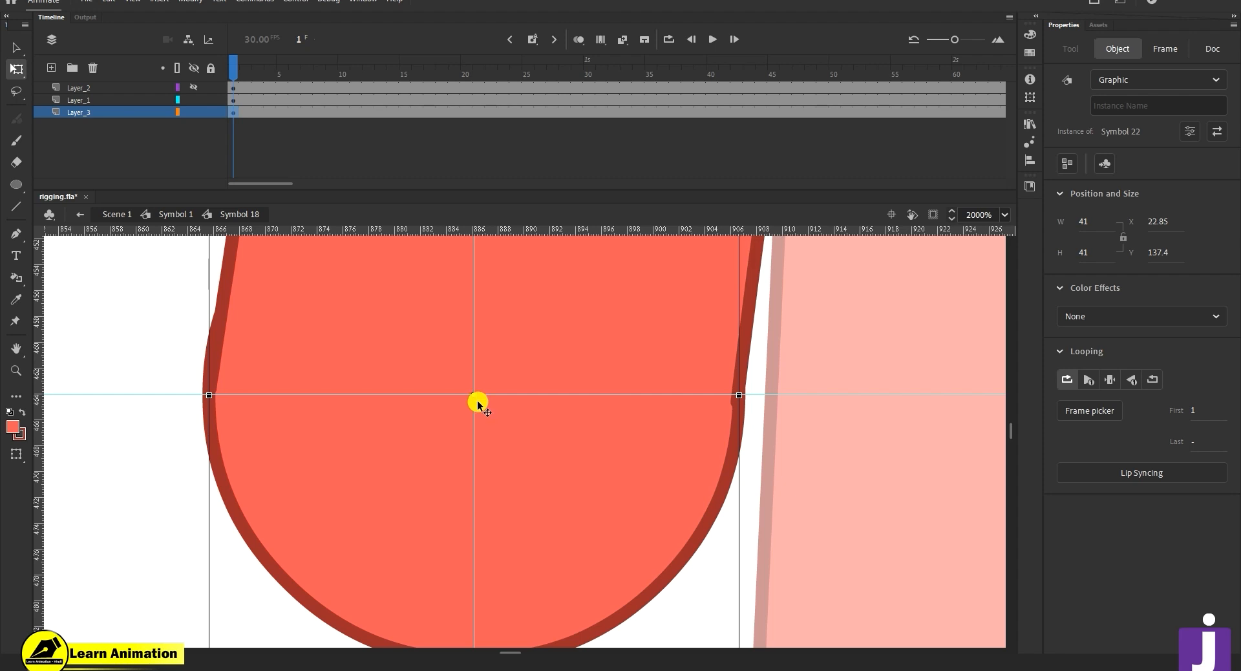
{"action": "left_click", "coordinate": [164, 301]}
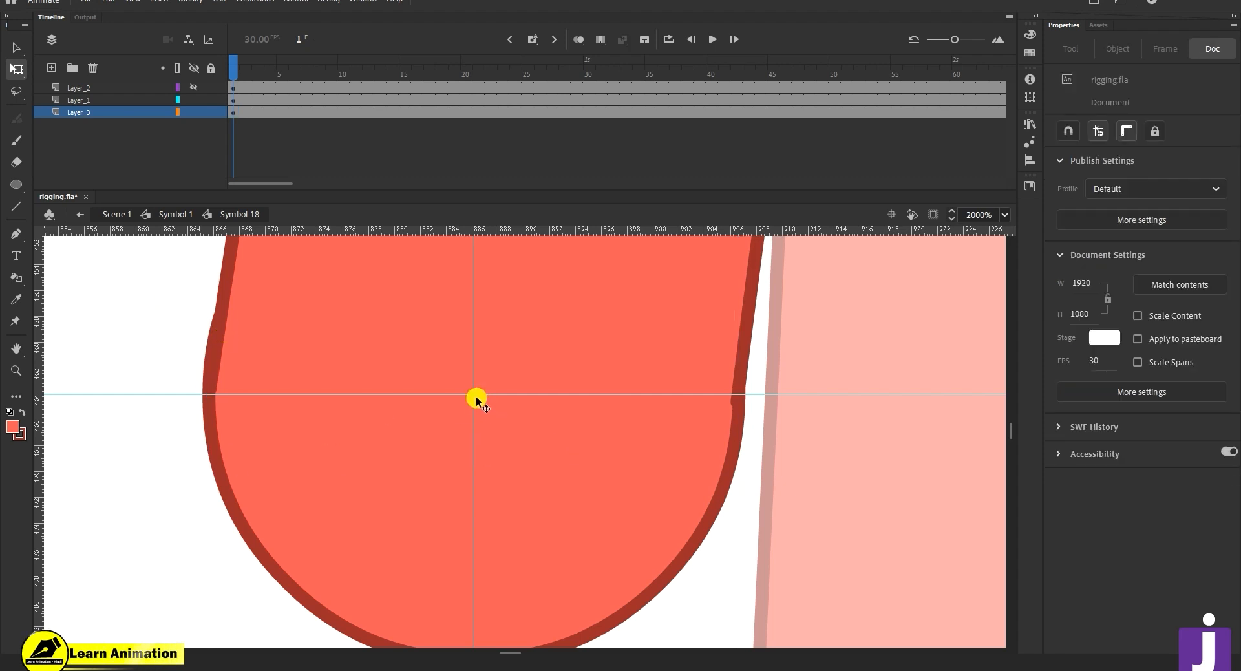
- Show Layer_2 again and move the forearm symbol's pivot point up to the intersection of the guides
{"action": "key", "text": "z"}
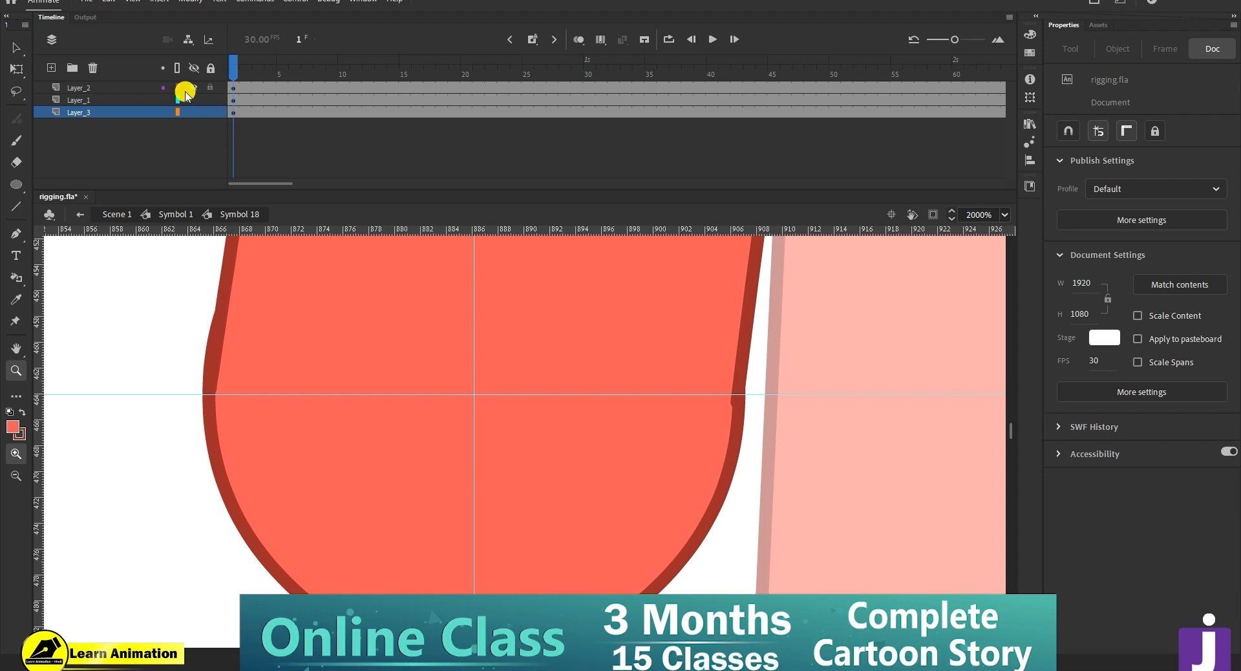
{"action": "left_click", "coordinate": [556, 502], "text": "alt"}
{"action": "left_click", "coordinate": [535, 526], "text": "alt"}
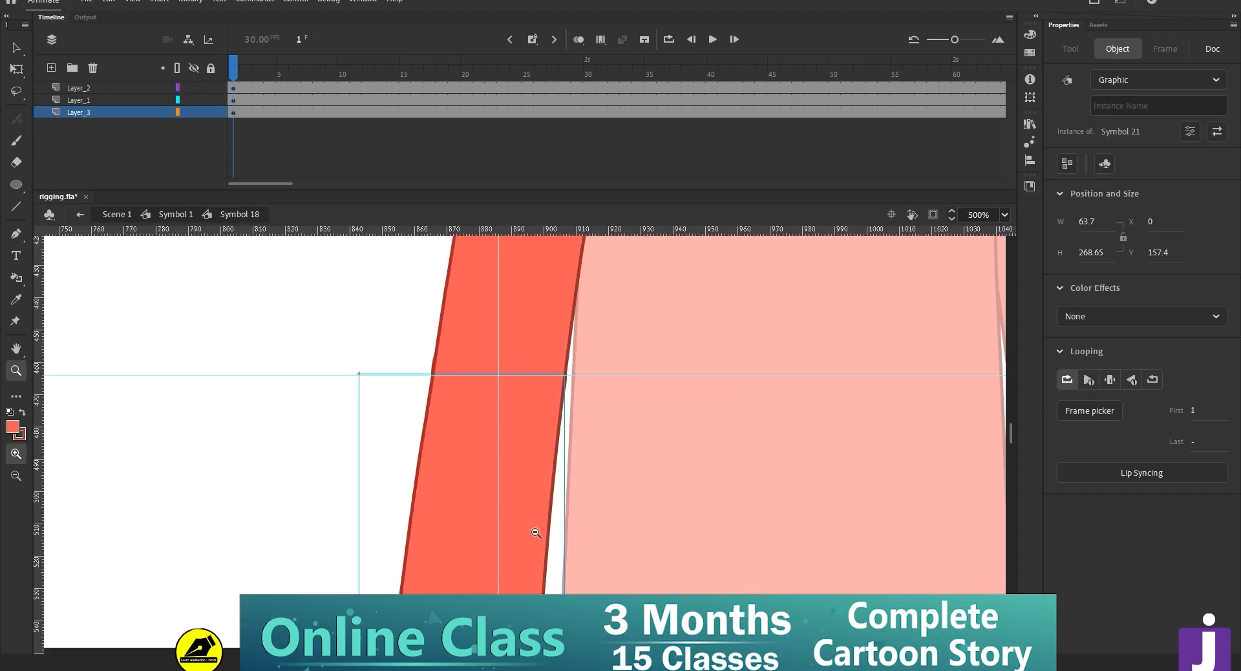
{"action": "left_click", "coordinate": [604, 532], "text": "alt"}
{"action": "key", "text": "v"}
{"action": "key", "text": "q"}
{"action": "left_click", "coordinate": [495, 592]}
{"action": "left_click_drag", "start_coordinate": [495, 585], "coordinate": [515, 379]}
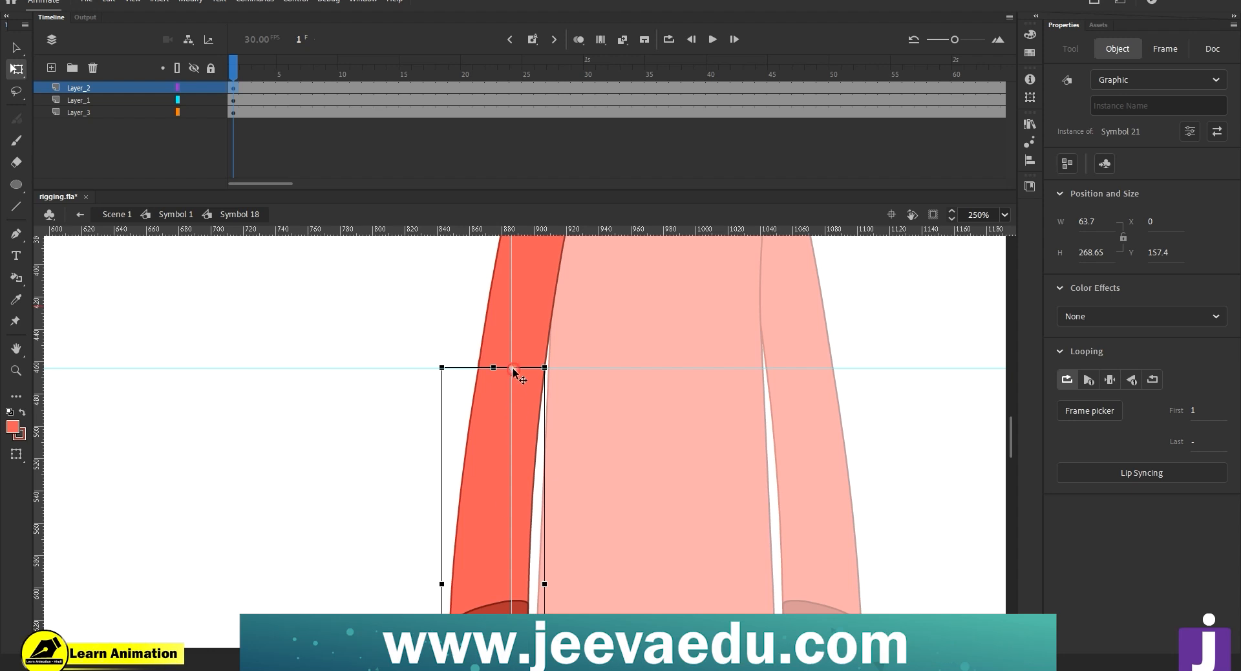
- Try shifting the forearm's pivot point near the guide intersection, with Snap to Objects turned on
{"action": "key", "text": "z"}
{"action": "left_click", "coordinate": [510, 386]}
{"action": "left_click", "coordinate": [510, 347]}
{"action": "left_click", "coordinate": [515, 347]}
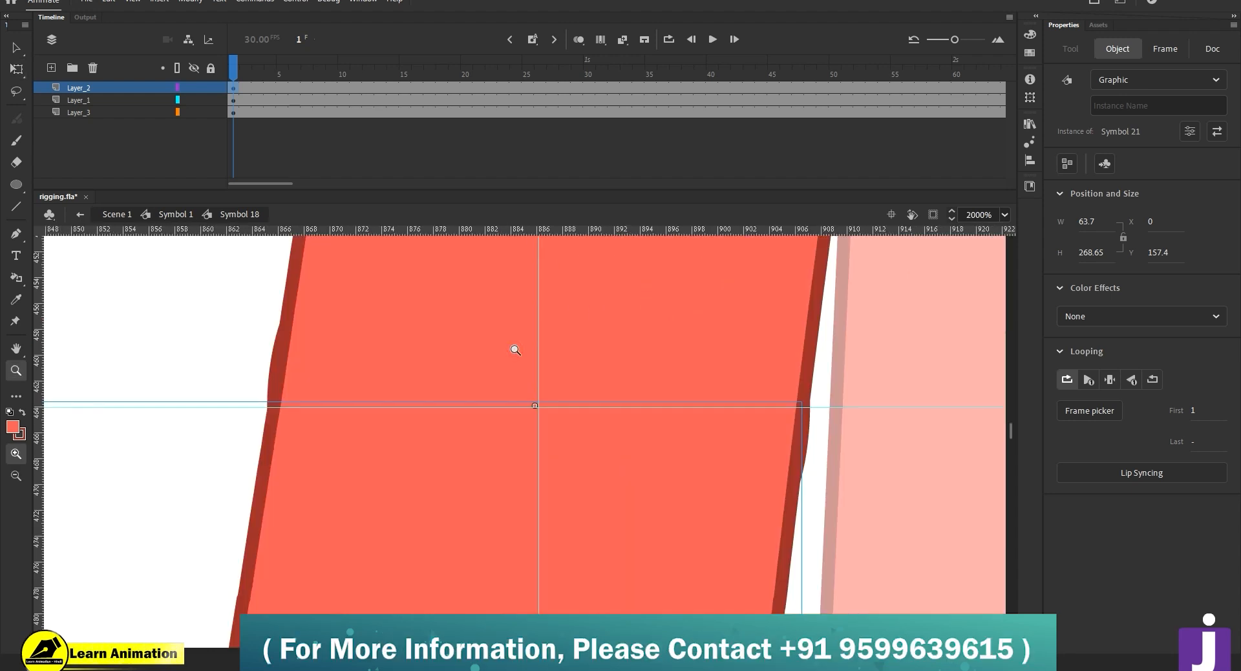
{"action": "key", "text": "q"}
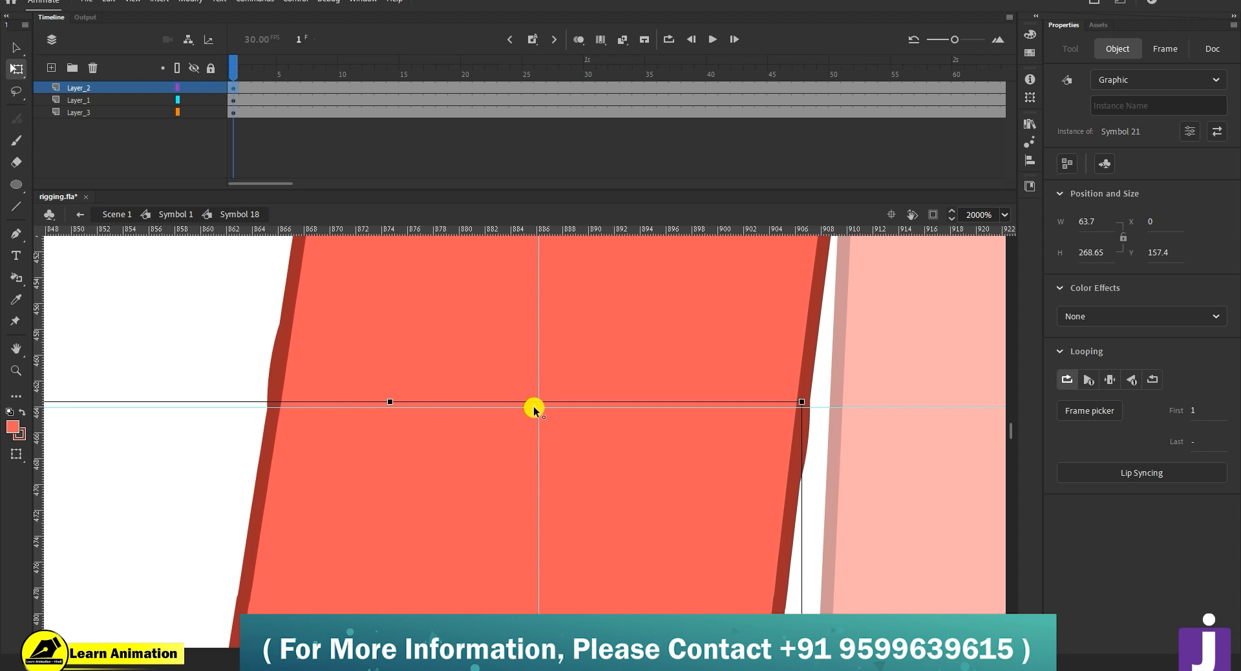
{"action": "left_click_drag", "start_coordinate": [534, 466], "coordinate": [604, 437]}
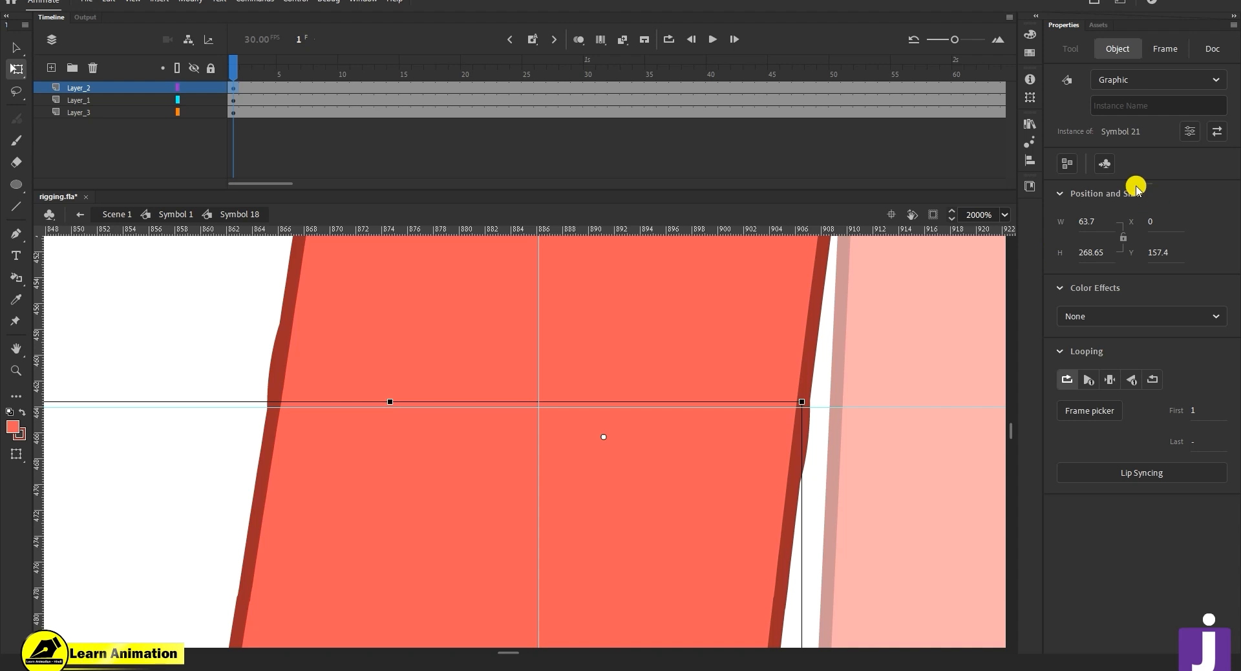
{"action": "left_click", "coordinate": [1217, 131]}
{"action": "left_click", "coordinate": [783, 179]}
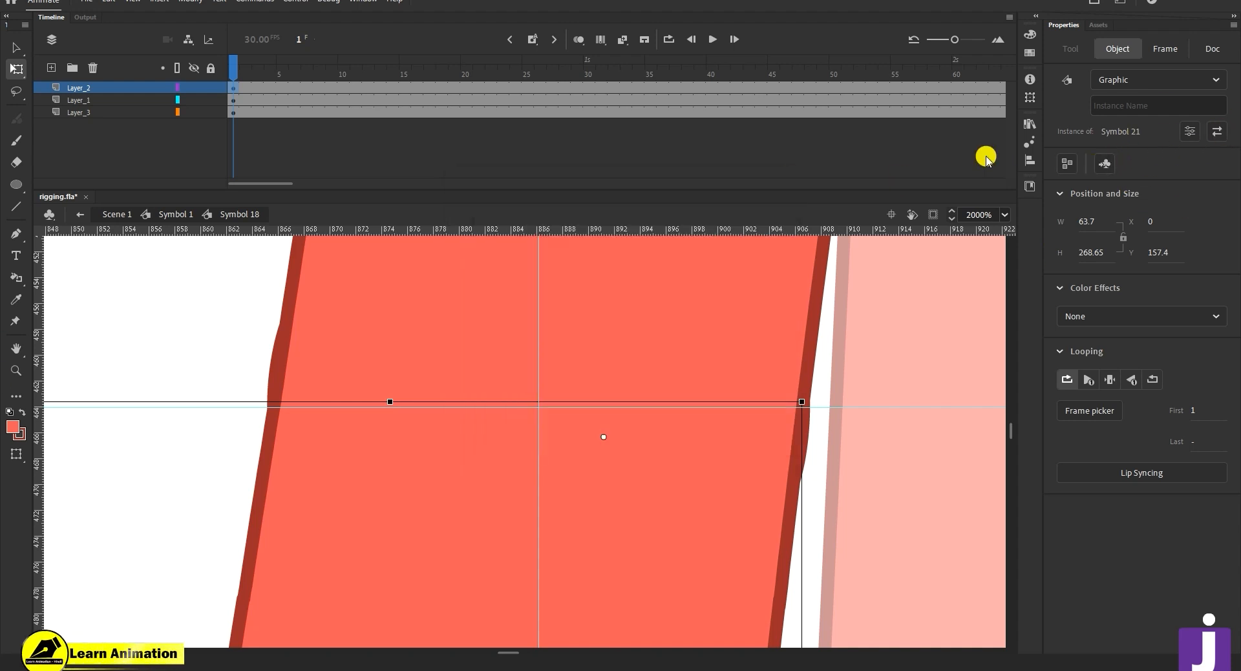
{"action": "left_click", "coordinate": [1212, 51]}
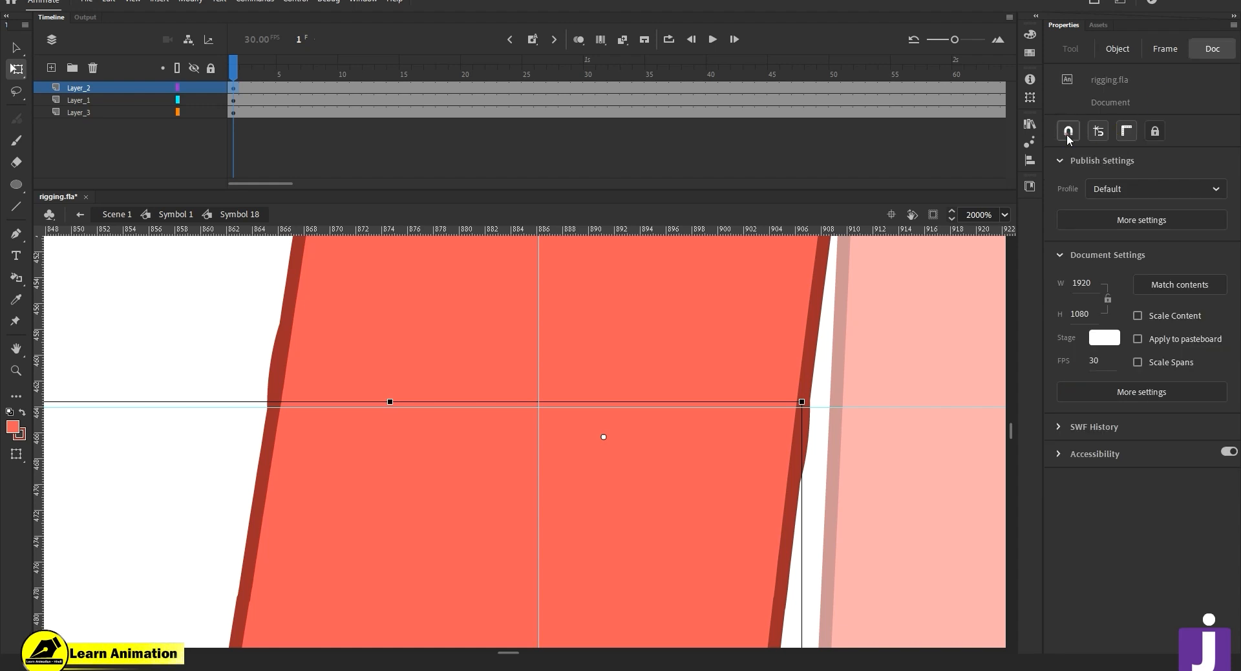
{"action": "left_click", "coordinate": [1067, 132]}
{"action": "left_click", "coordinate": [596, 434]}
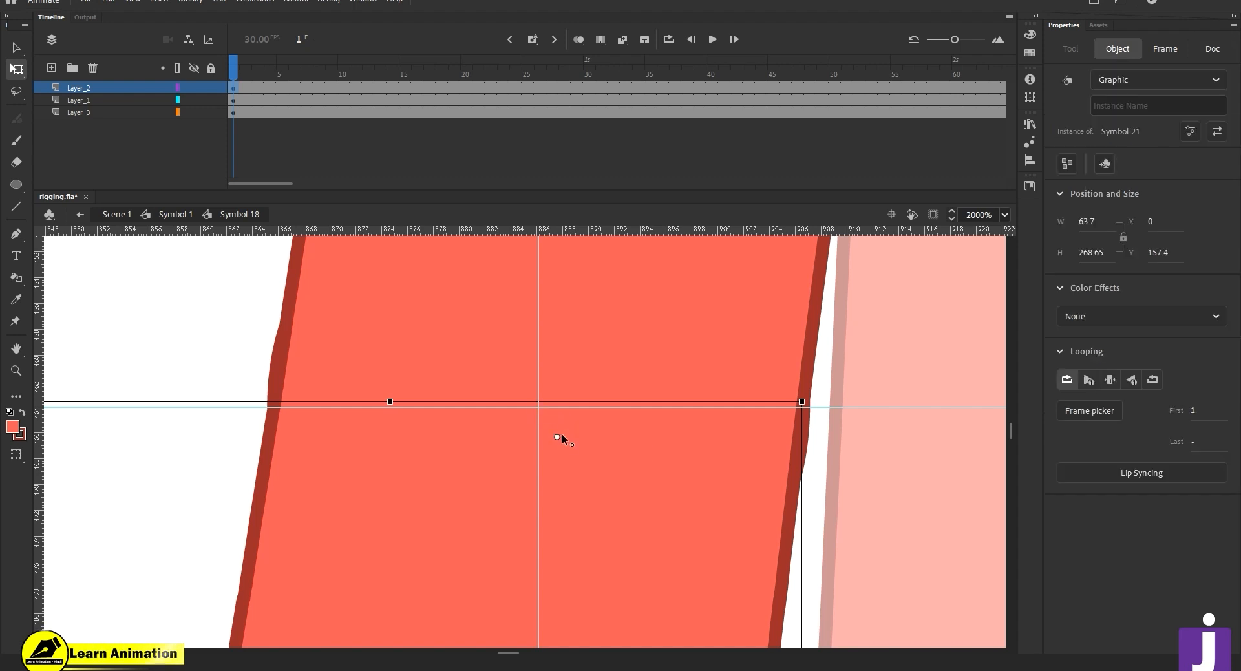
- Turn off Snap to Objects and place the forearm's pivot point precisely on the intersection of the guides
{"action": "left_click", "coordinate": [1214, 56]}
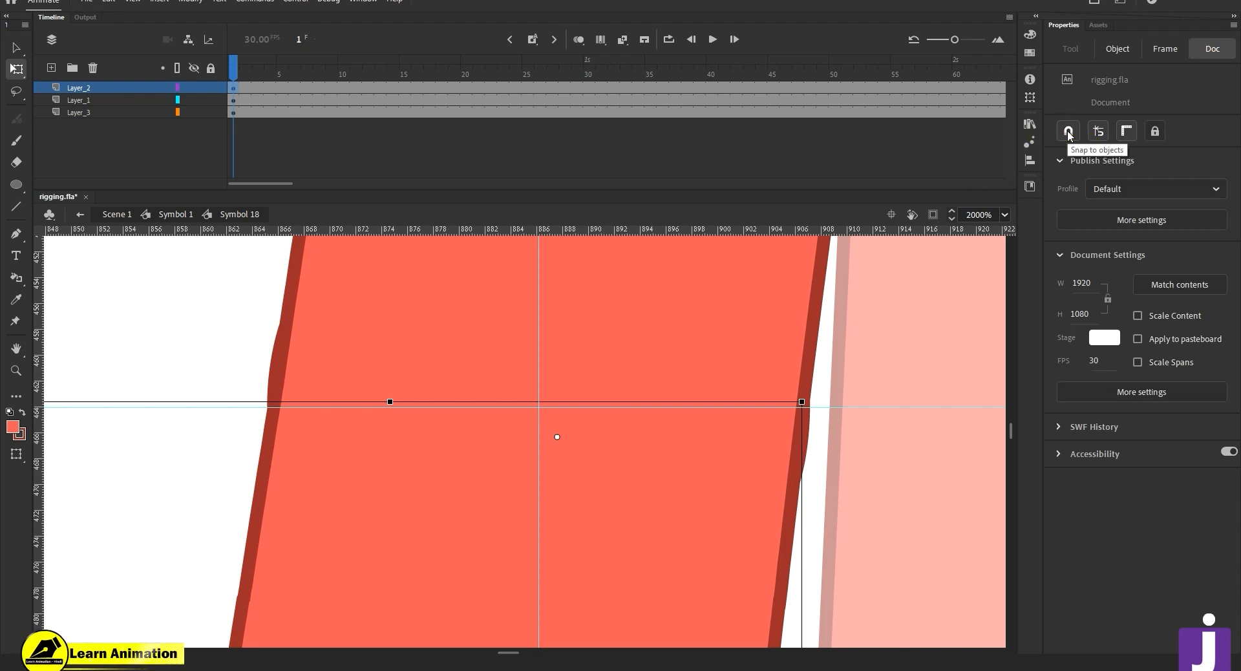
{"action": "left_click", "coordinate": [1068, 132]}
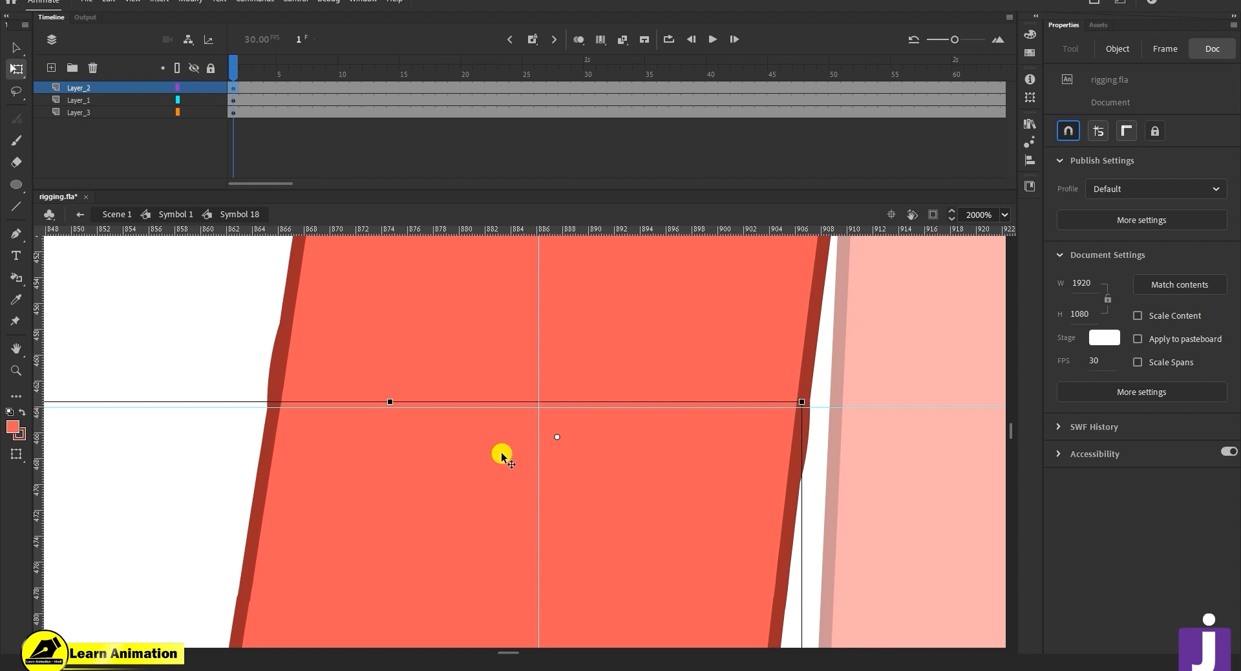
{"action": "left_click", "coordinate": [543, 416]}
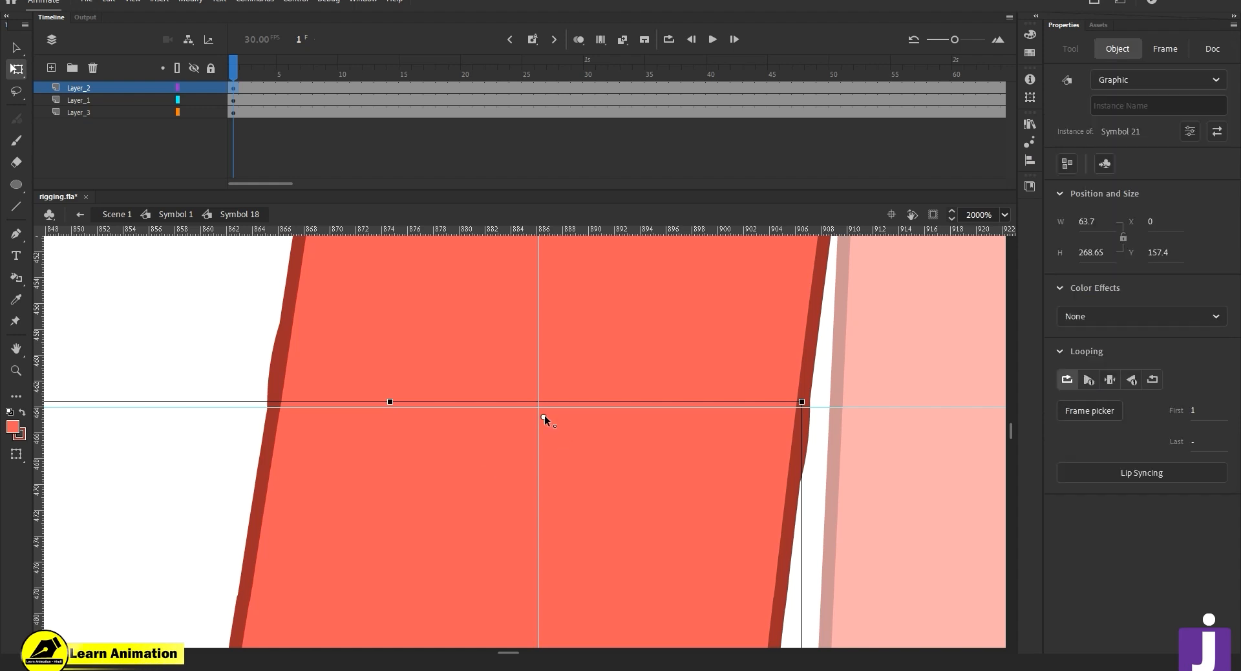
{"action": "left_click_drag", "start_coordinate": [538, 408], "coordinate": [554, 421]}
{"action": "left_click", "coordinate": [1213, 49]}
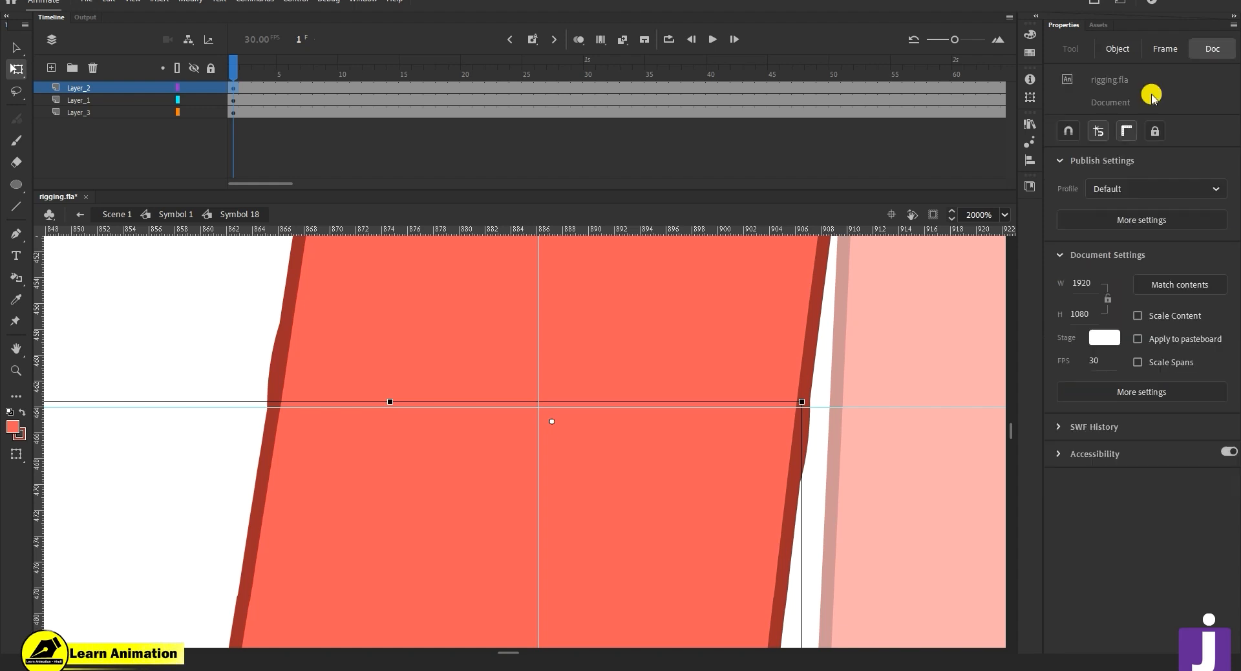
{"action": "left_click", "coordinate": [1075, 131]}
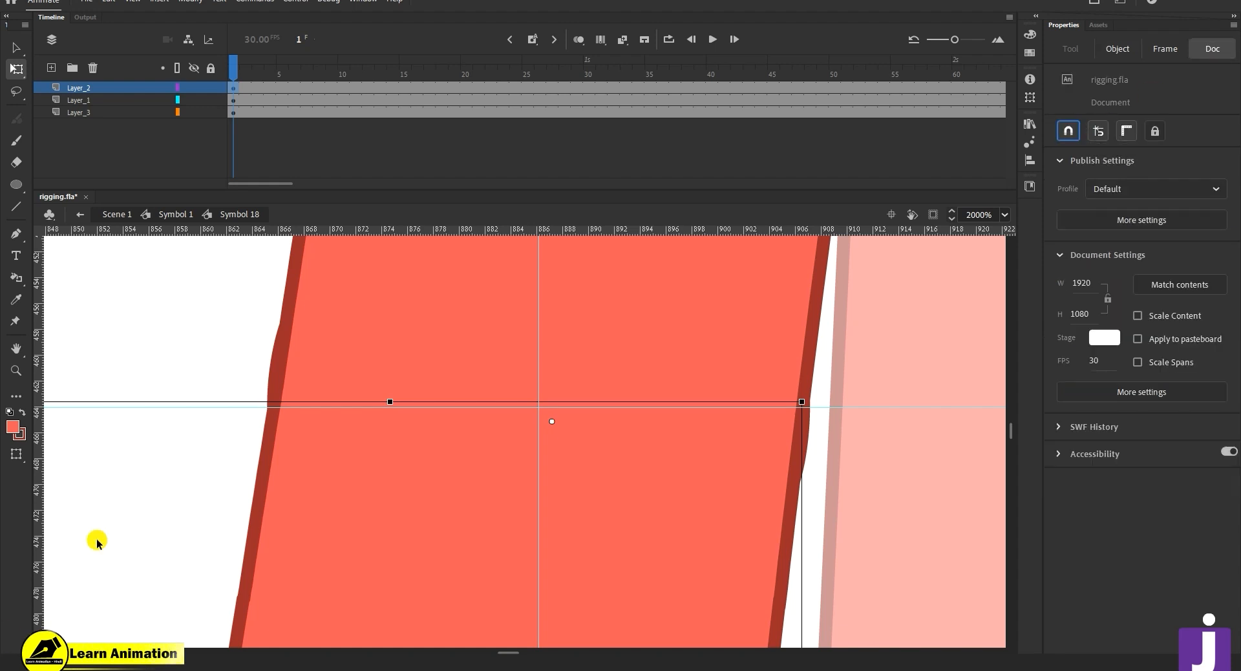
{"action": "left_click", "coordinate": [1072, 131]}
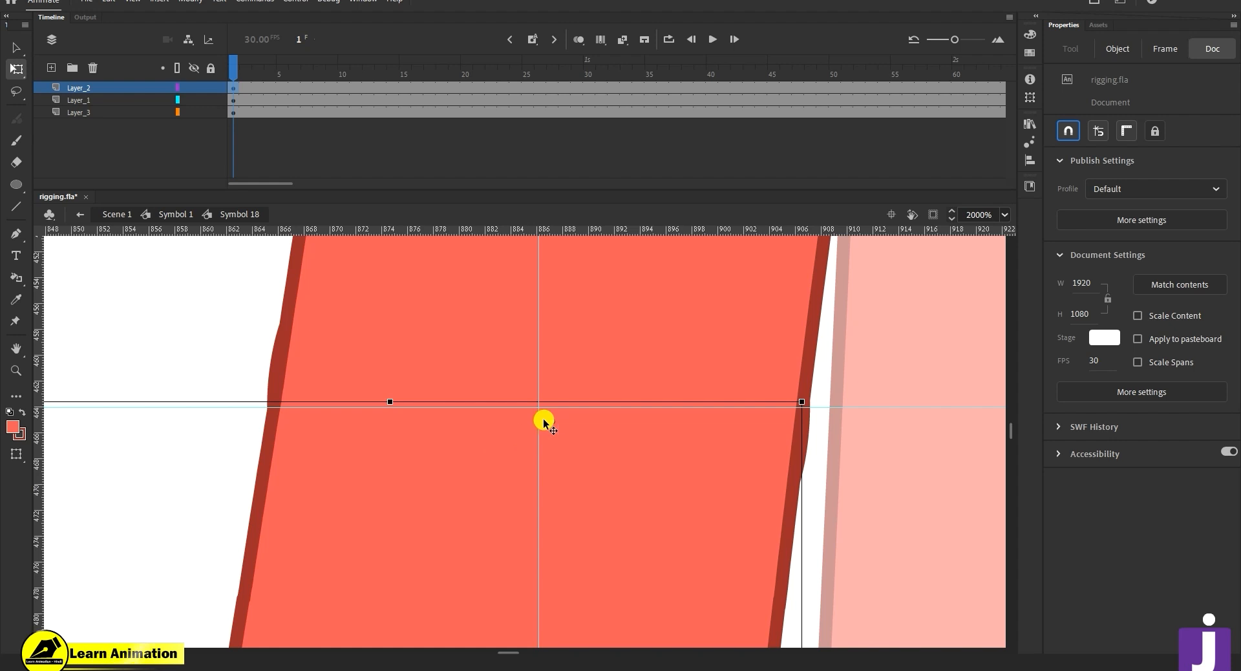
{"action": "left_click_drag", "start_coordinate": [554, 420], "coordinate": [540, 408]}
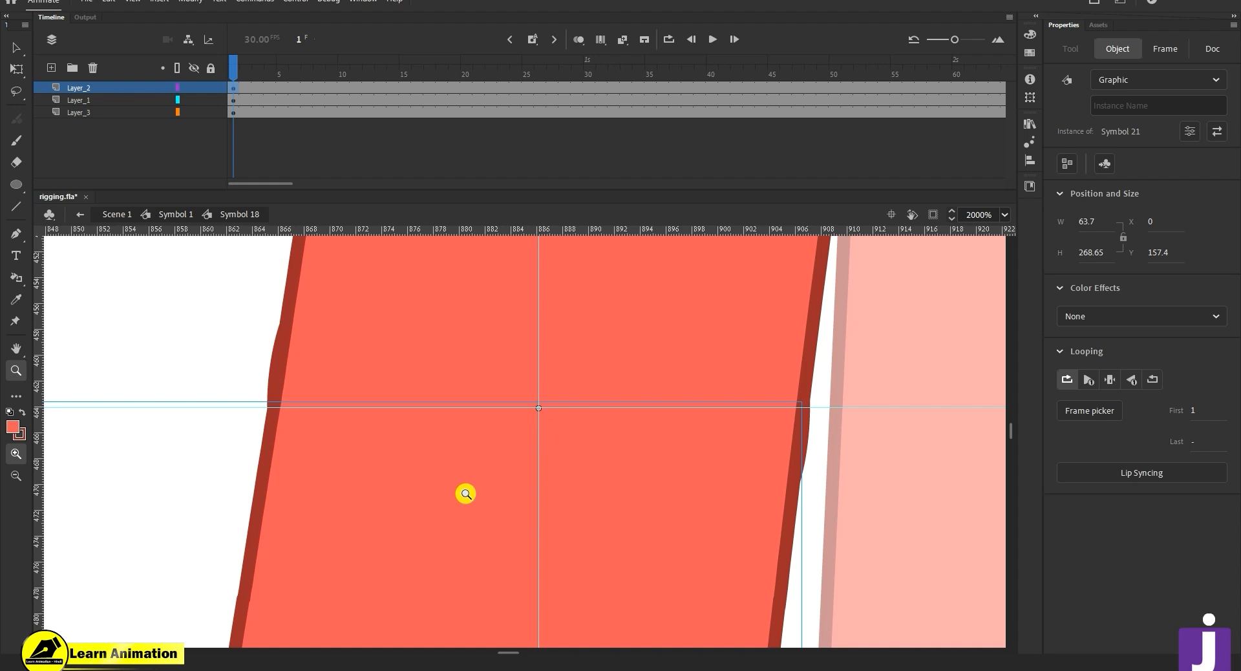
- Deselect the forearm and remove both ruler guides from the stage
{"action": "key", "text": "v"}
{"action": "left_click", "coordinate": [244, 335]}
{"action": "scroll", "coordinate": [591, 490], "scroll_direction": "down", "scroll_amount": 2}
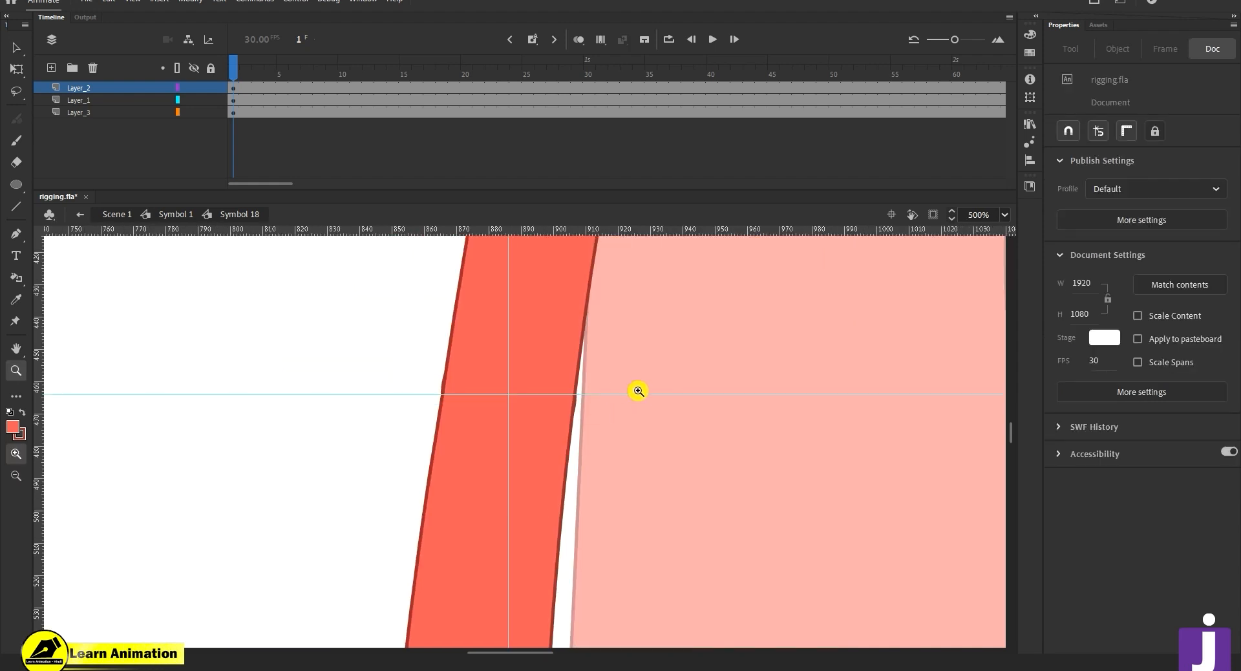
{"action": "left_click_drag", "start_coordinate": [641, 395], "coordinate": [648, 73]}
{"action": "left_click_drag", "start_coordinate": [507, 281], "coordinate": [78, 363]}
- Rotate the forearm about its elbow pivot so the hand swings diagonally across the front of the body
{"action": "key", "text": "z"}
{"action": "left_click", "coordinate": [492, 528], "text": "alt"}
{"action": "left_click", "coordinate": [492, 528], "text": "alt"}
{"action": "key", "text": "v"}
{"action": "left_click", "coordinate": [556, 493]}
{"action": "key", "text": "q"}
{"action": "left_click_drag", "start_coordinate": [590, 581], "coordinate": [700, 462]}
- Examine the bent elbow up close to check how the circle joins the upper arm and forearm outlines
{"action": "key", "text": "z"}
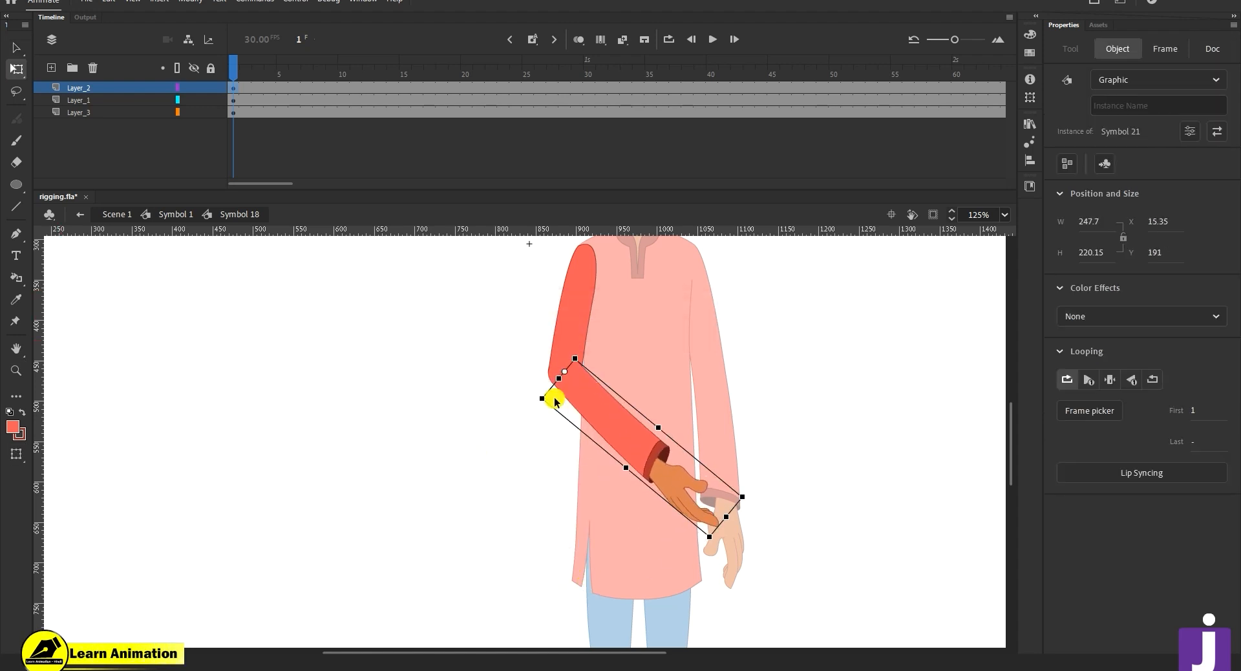
{"action": "left_click", "coordinate": [553, 397]}
{"action": "left_click", "coordinate": [559, 405]}
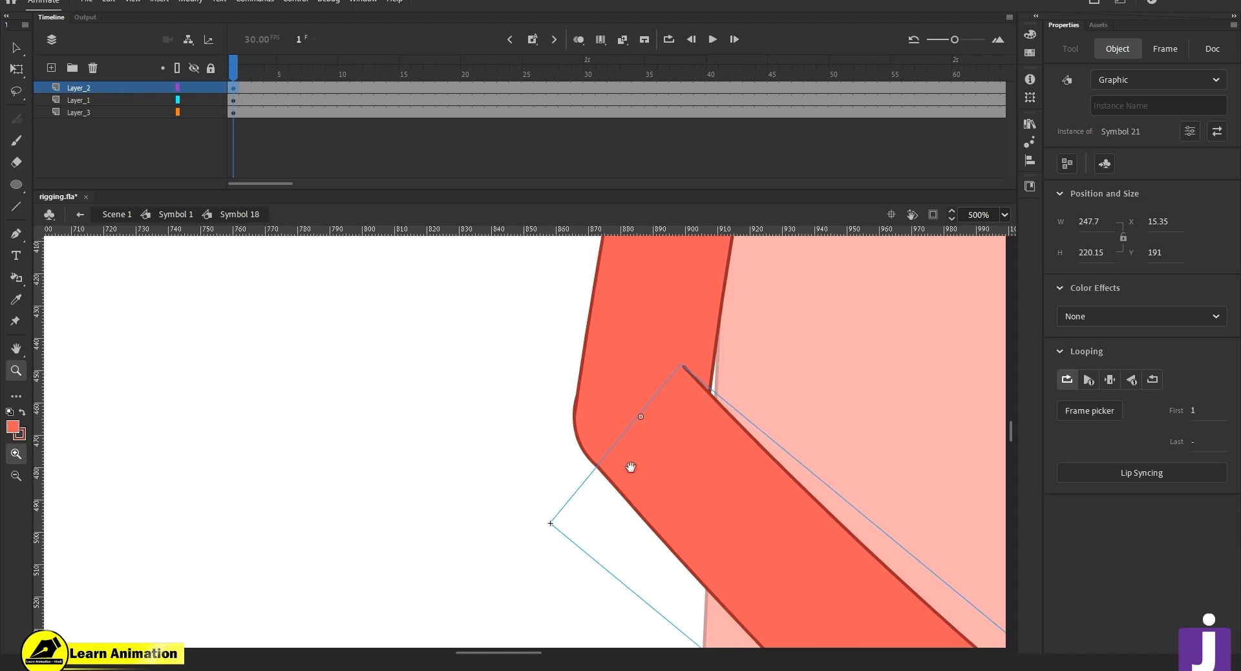
{"action": "key", "text": "v"}
{"action": "left_click", "coordinate": [521, 482]}
{"action": "left_click", "coordinate": [595, 445]}
{"action": "left_click", "coordinate": [557, 541]}
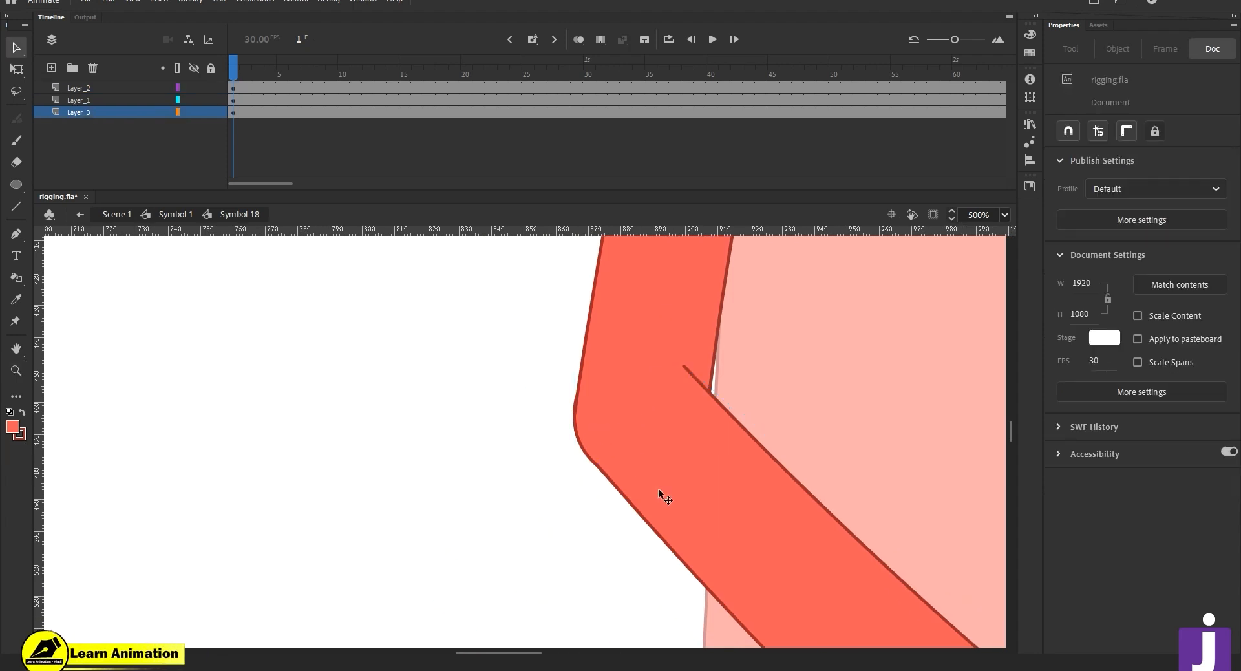
{"action": "left_click", "coordinate": [658, 491]}
{"action": "left_click", "coordinate": [584, 431]}
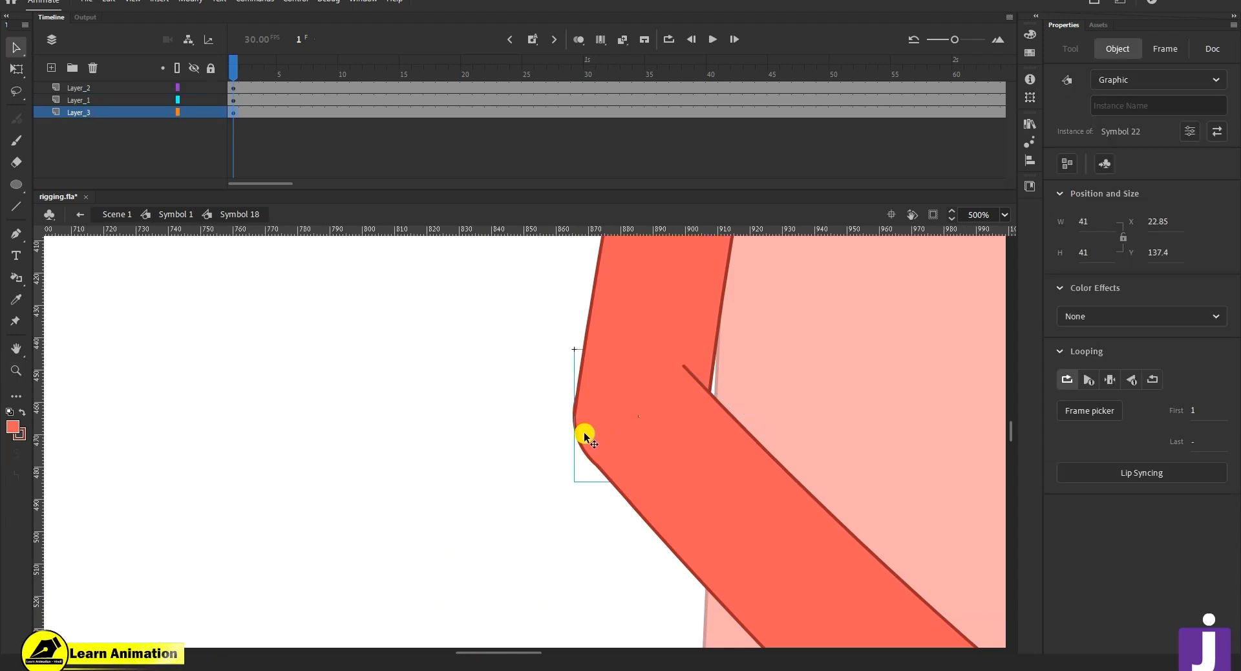
- Toggle the visibility of Layer_3 to compare the bent elbow with and without its circle
{"action": "left_click", "coordinate": [192, 113]}
{"action": "left_click", "coordinate": [192, 113]}
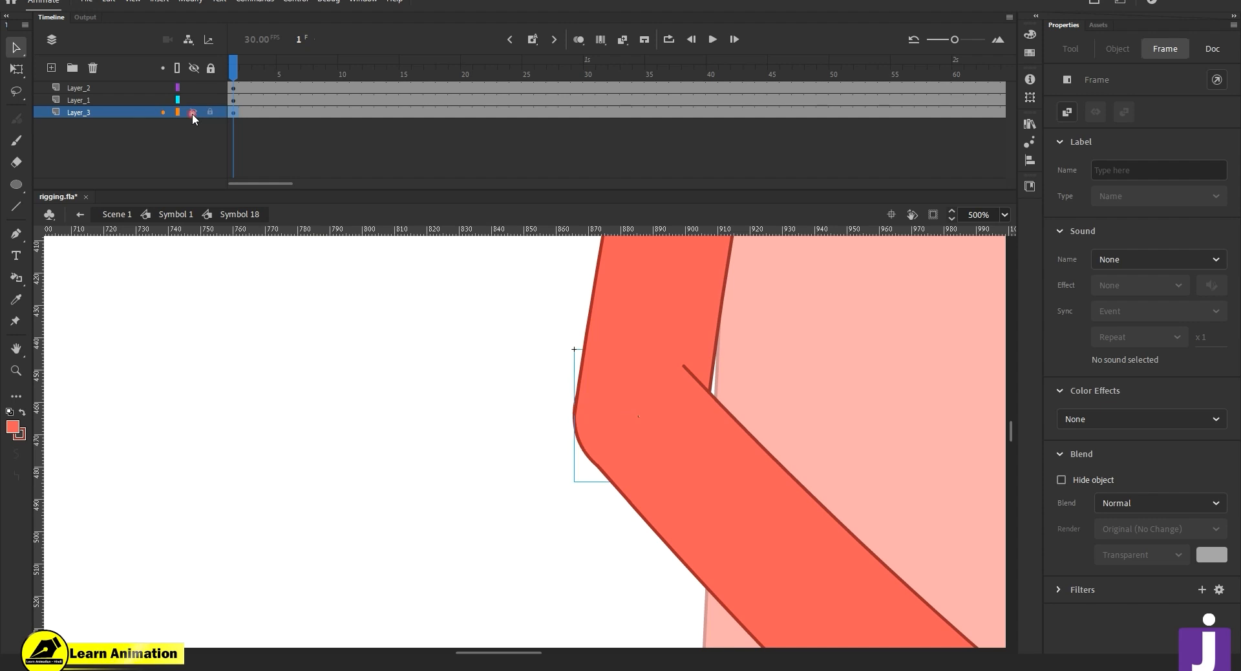
{"action": "left_click", "coordinate": [192, 114]}
{"action": "left_click", "coordinate": [192, 114]}
{"action": "left_click", "coordinate": [192, 114]}
{"action": "left_click", "coordinate": [192, 114]}
{"action": "left_click", "coordinate": [585, 421]}
- Rotate the forearm further up about the elbow until it is nearly horizontal across the torso
{"action": "key", "text": "ctrl+minus"}
{"action": "key", "text": "ctrl+minus"}
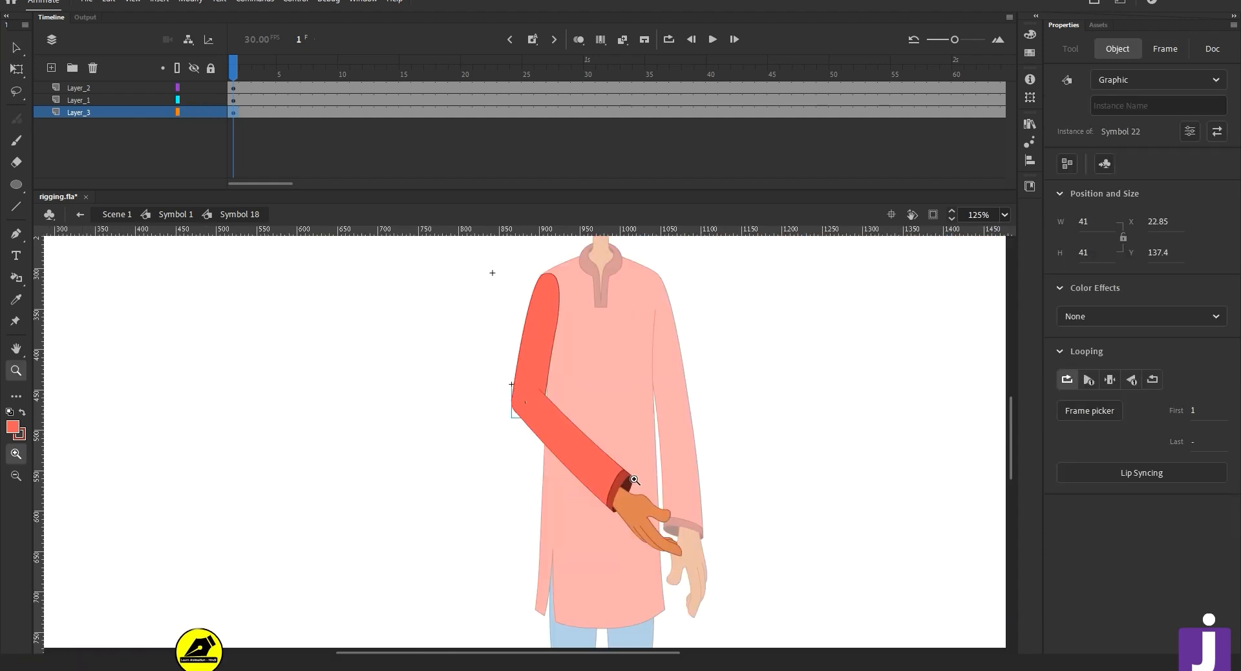
{"action": "left_click", "coordinate": [640, 512]}
{"action": "key", "text": "q"}
{"action": "left_click_drag", "start_coordinate": [712, 518], "coordinate": [709, 393]}
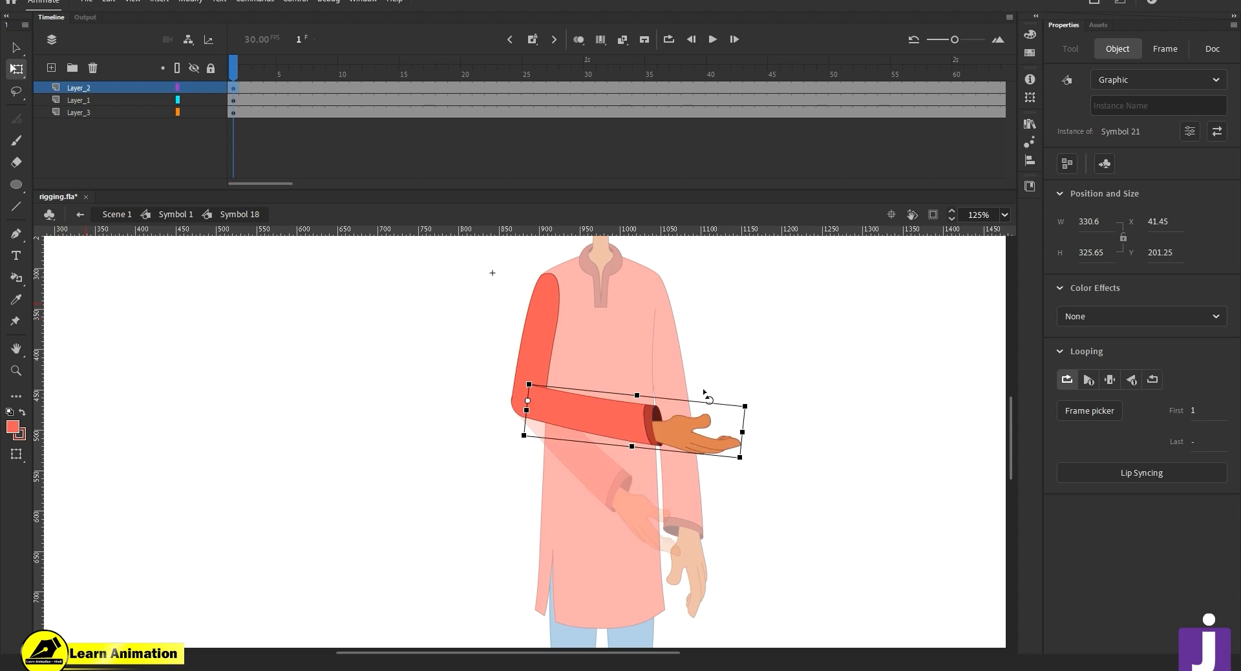
- Undo the last forearm rotation and swing the forearm outward, away from the body, until it is nearly horizontal
{"action": "key", "text": "ctrl+z"}
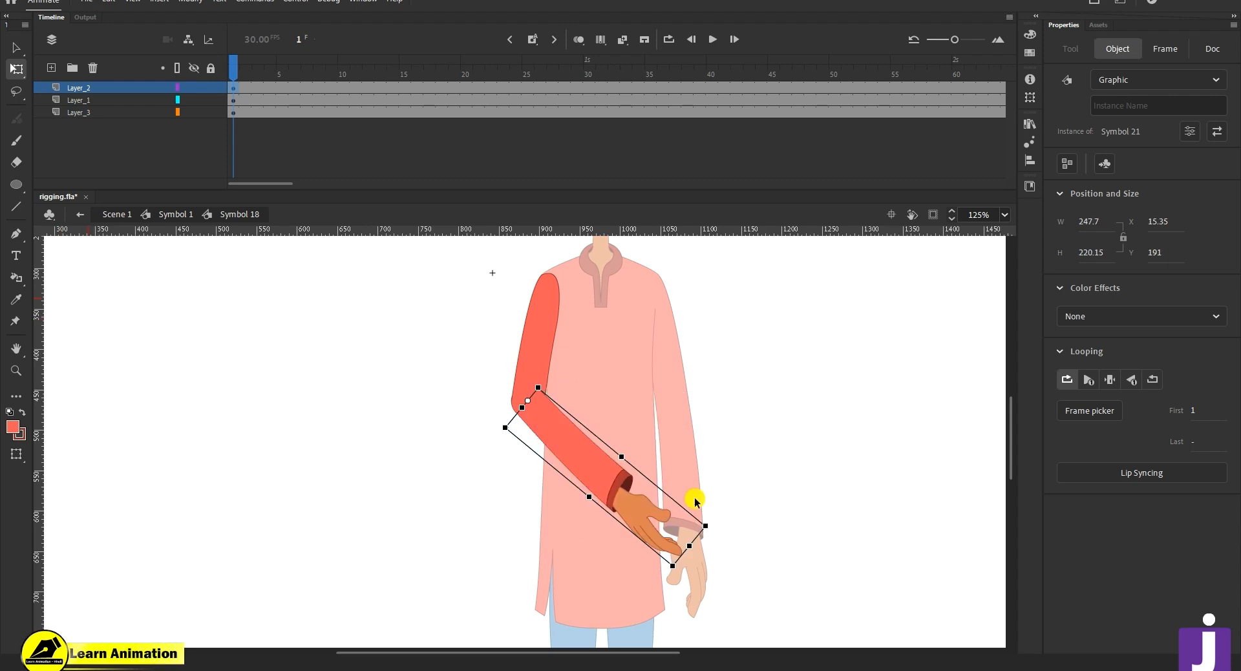
{"action": "key", "text": "ctrl+z"}
{"action": "left_click", "coordinate": [631, 506]}
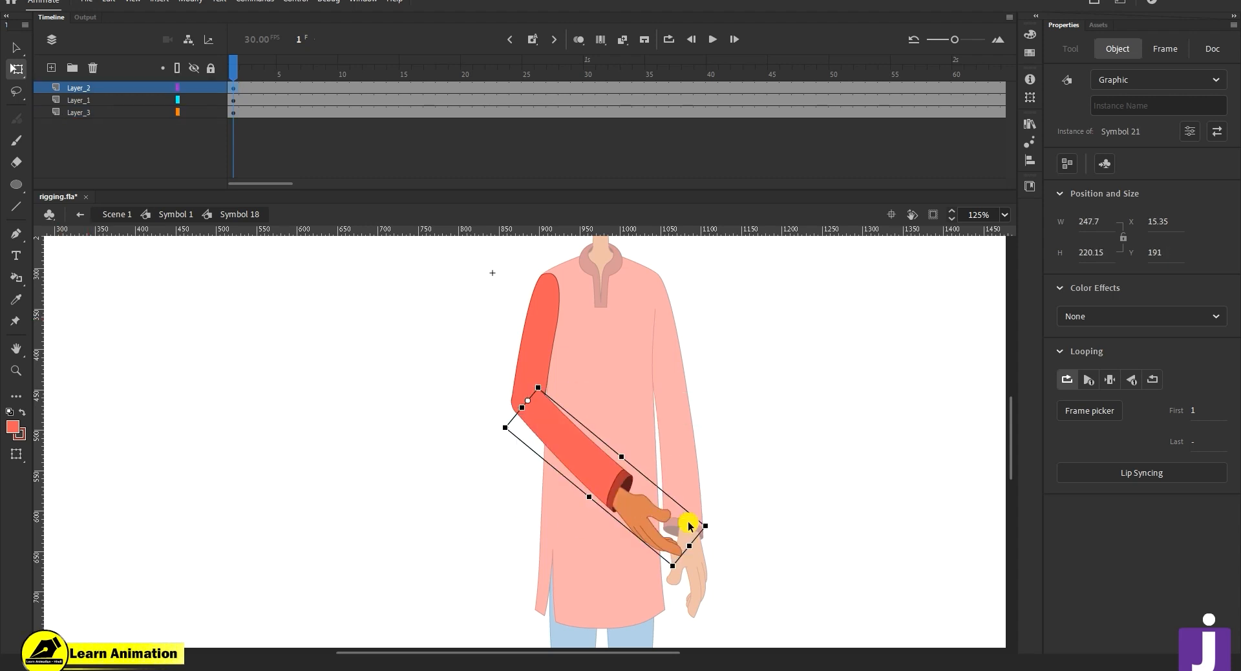
{"action": "left_click_drag", "start_coordinate": [710, 518], "coordinate": [446, 397]}
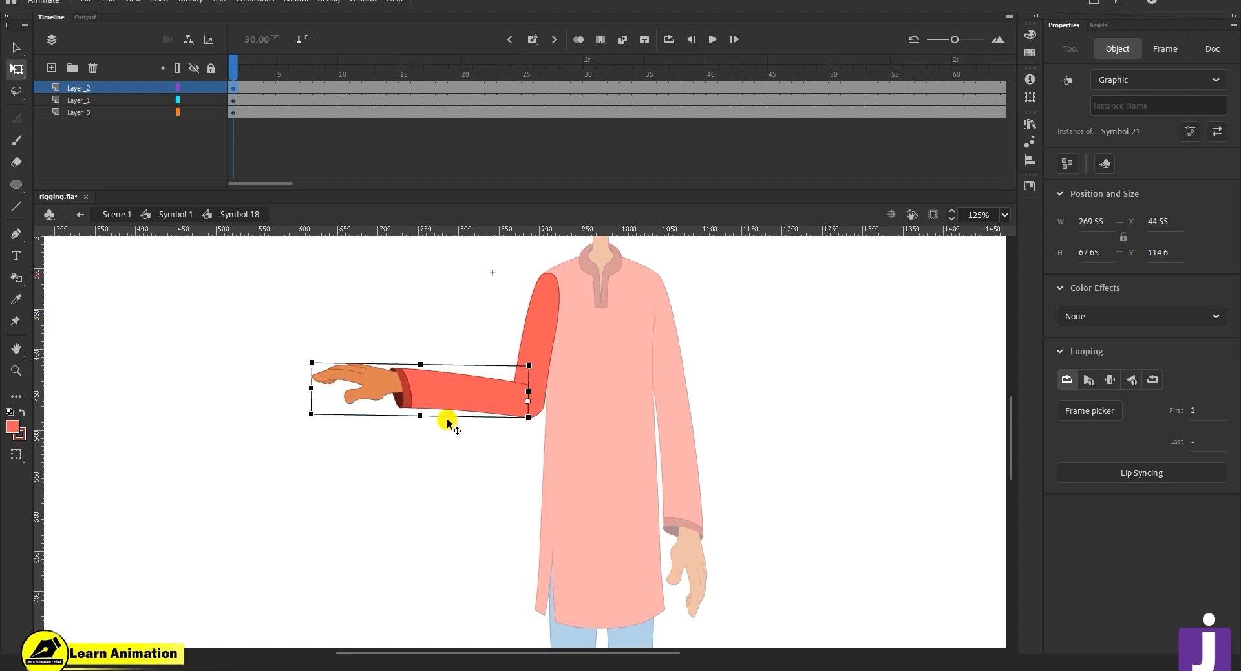
- Undo the outward forearm swing and the earlier Layer_3 visibility changes
{"action": "key", "text": "ctrl+z"}
{"action": "key", "text": "ctrl+z"}
{"action": "key", "text": "ctrl+z"}
{"action": "key", "text": "ctrl+z"}
{"action": "key", "text": "ctrl+z"}
{"action": "key", "text": "ctrl+z"}
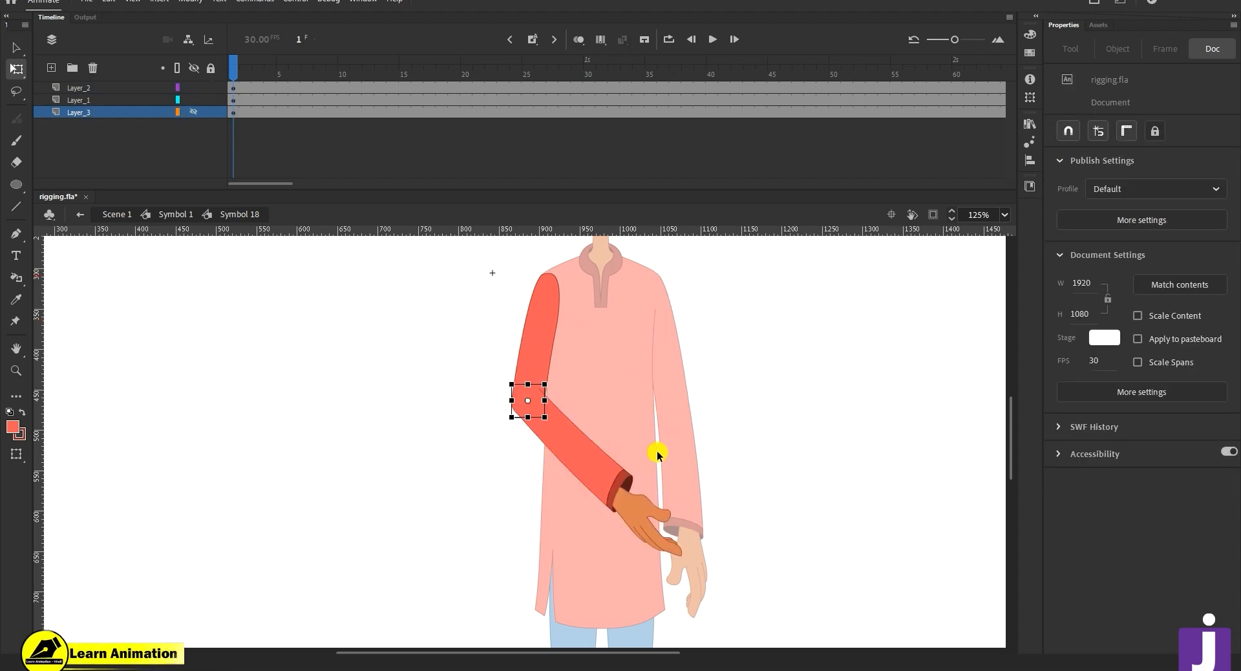
{"action": "key", "text": "ctrl+z"}
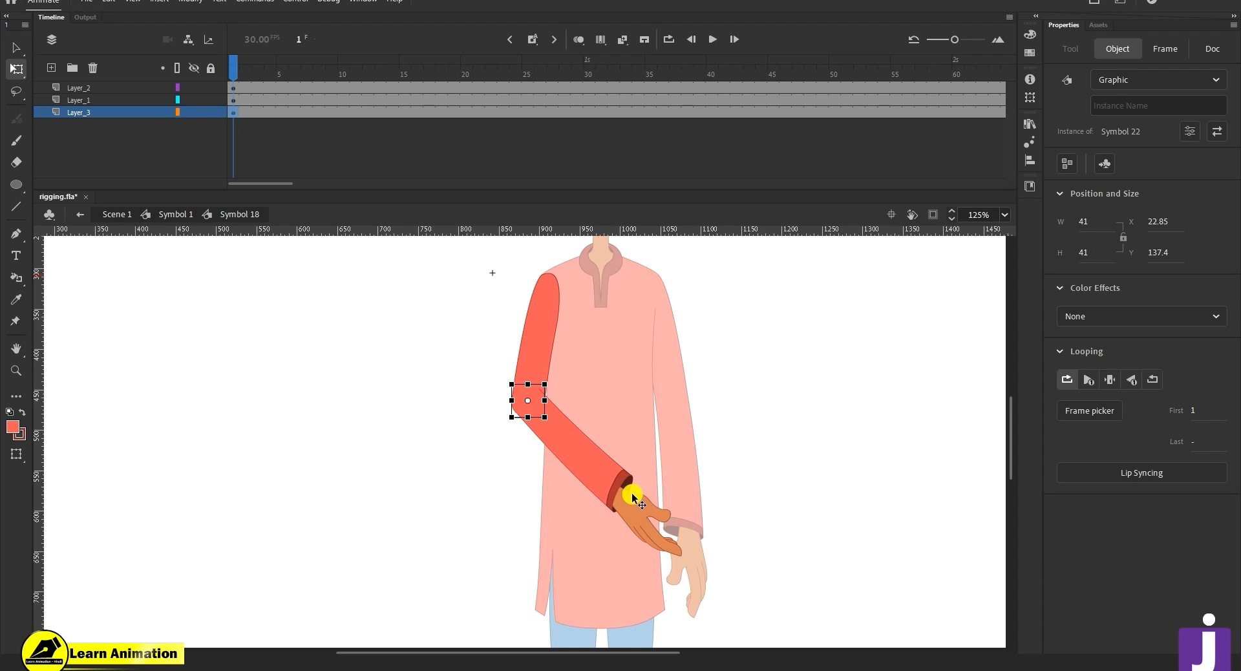
- Rotate the forearm down about its elbow pivot until the arm hangs straight beside the body
{"action": "left_click", "coordinate": [645, 414]}
{"action": "left_click", "coordinate": [615, 482]}
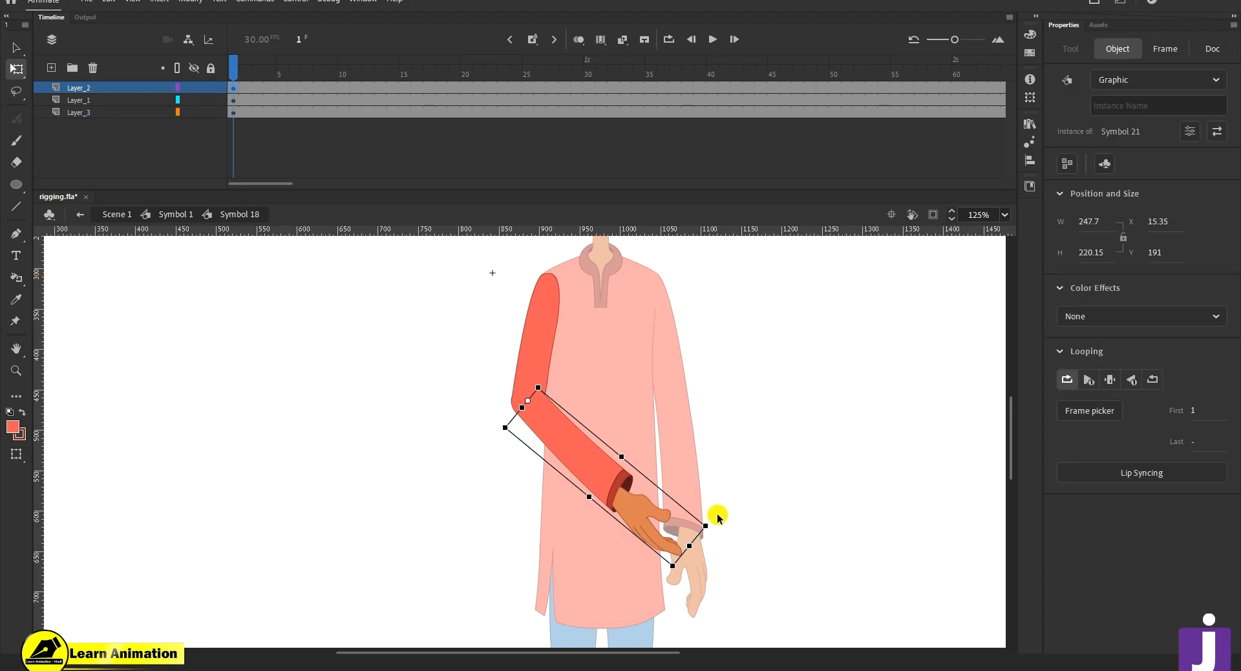
{"action": "left_click_drag", "start_coordinate": [710, 523], "coordinate": [561, 625]}
{"action": "left_click", "coordinate": [450, 505]}
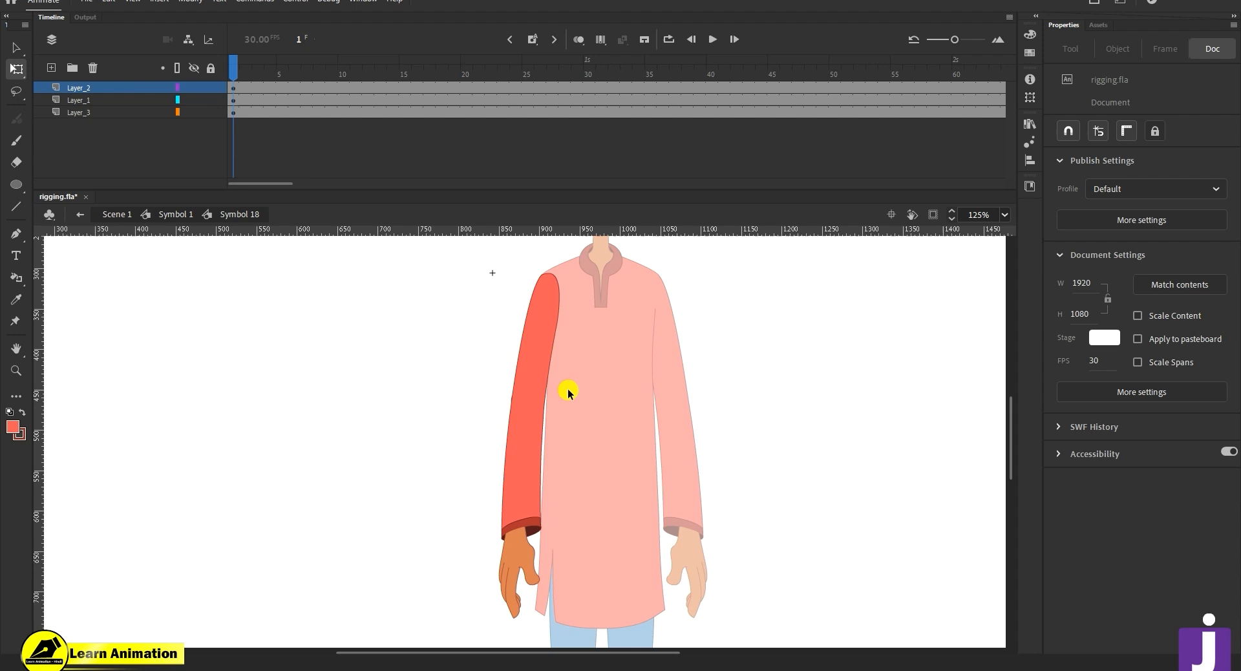
- Open the forearm symbol for in-place editing, with the wrist area enlarged
{"action": "key", "text": "z"}
{"action": "left_click", "coordinate": [541, 519]}
{"action": "key", "text": "space"}
{"action": "left_click_drag", "start_coordinate": [579, 537], "coordinate": [584, 510]}
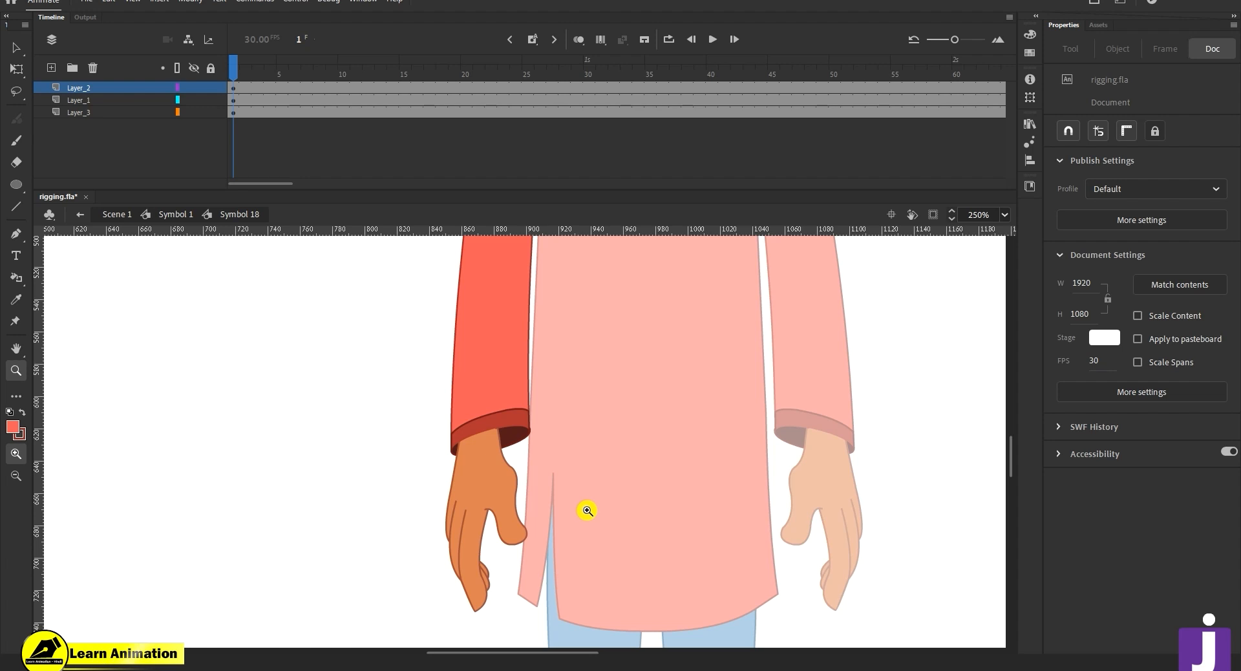
{"action": "key", "text": "v"}
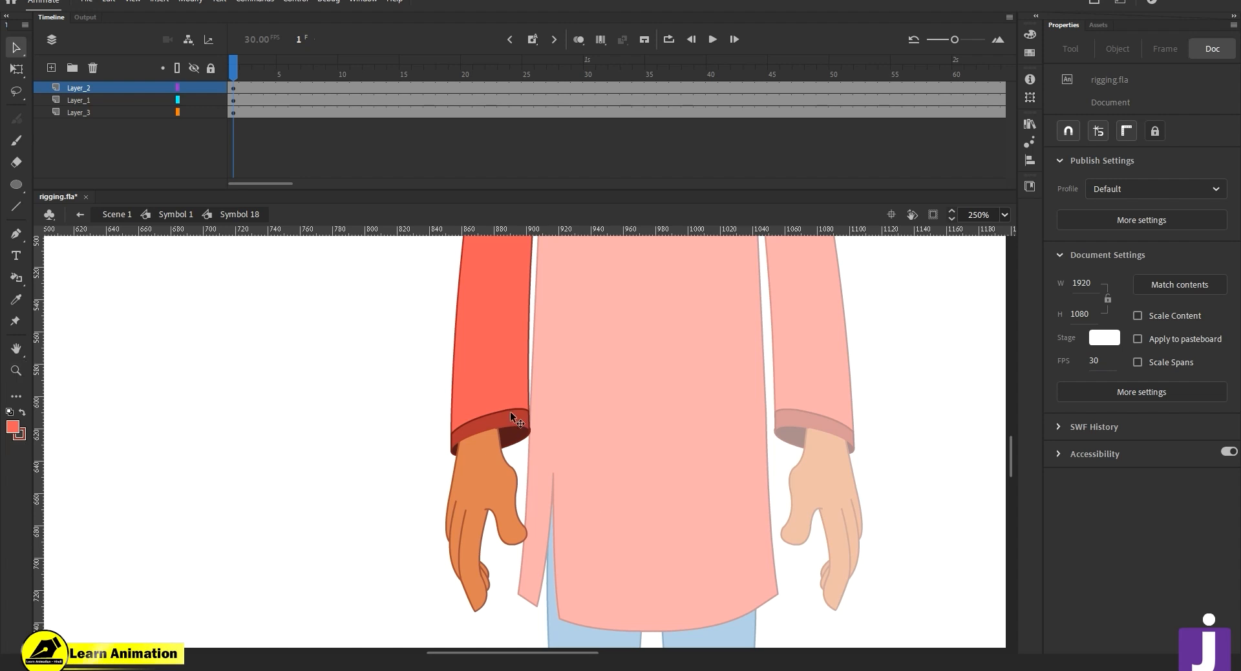
{"action": "left_click", "coordinate": [512, 415]}
{"action": "key", "text": "z"}
{"action": "left_click", "coordinate": [533, 409], "text": "alt"}
{"action": "left_click_drag", "start_coordinate": [550, 450], "coordinate": [522, 460]}
{"action": "left_click", "coordinate": [492, 430]}
{"action": "key", "text": "v"}
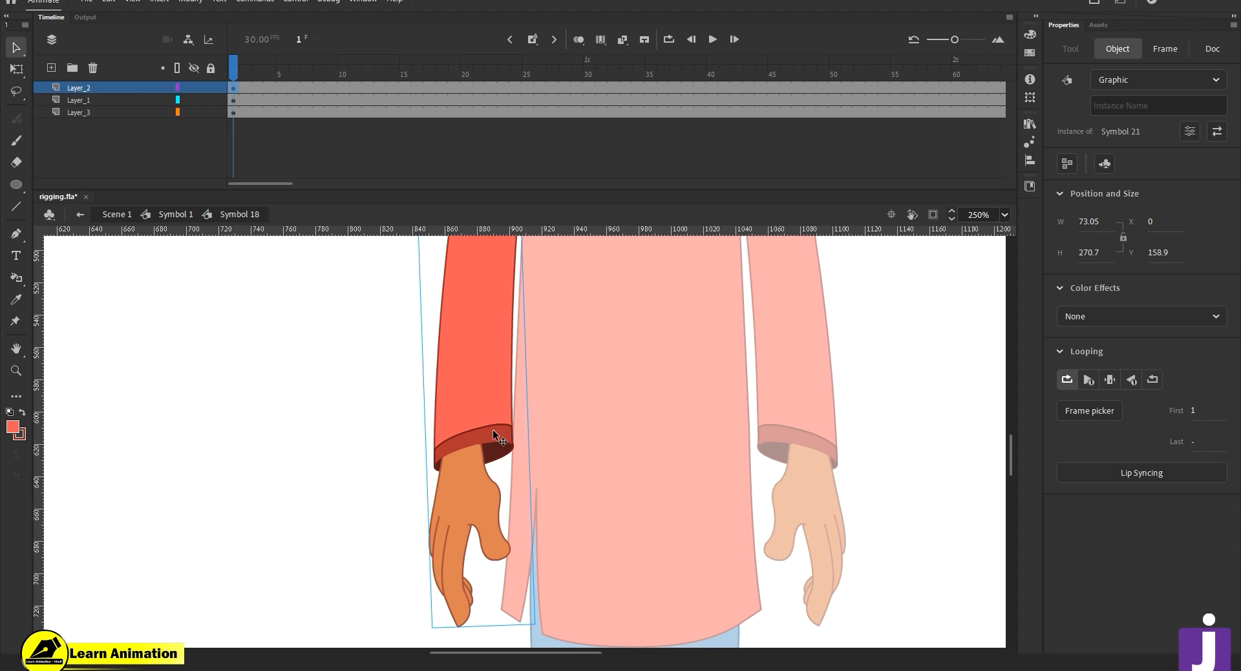
{"action": "double_click", "coordinate": [493, 430]}
- Cut the hand group out of Layer_1 and paste it in place on a new layer
{"action": "left_click", "coordinate": [585, 417]}
{"action": "left_click", "coordinate": [474, 514]}
{"action": "mouse_move", "coordinate": [475, 505]}
{"action": "left_mouse_down"}
{"action": "mouse_move", "coordinate": [389, 546]}
{"action": "mouse_move", "coordinate": [482, 520]}
{"action": "left_mouse_up"}
{"action": "left_click", "coordinate": [480, 484]}
{"action": "left_click", "coordinate": [462, 505]}
{"action": "key", "text": "ctrl+x"}
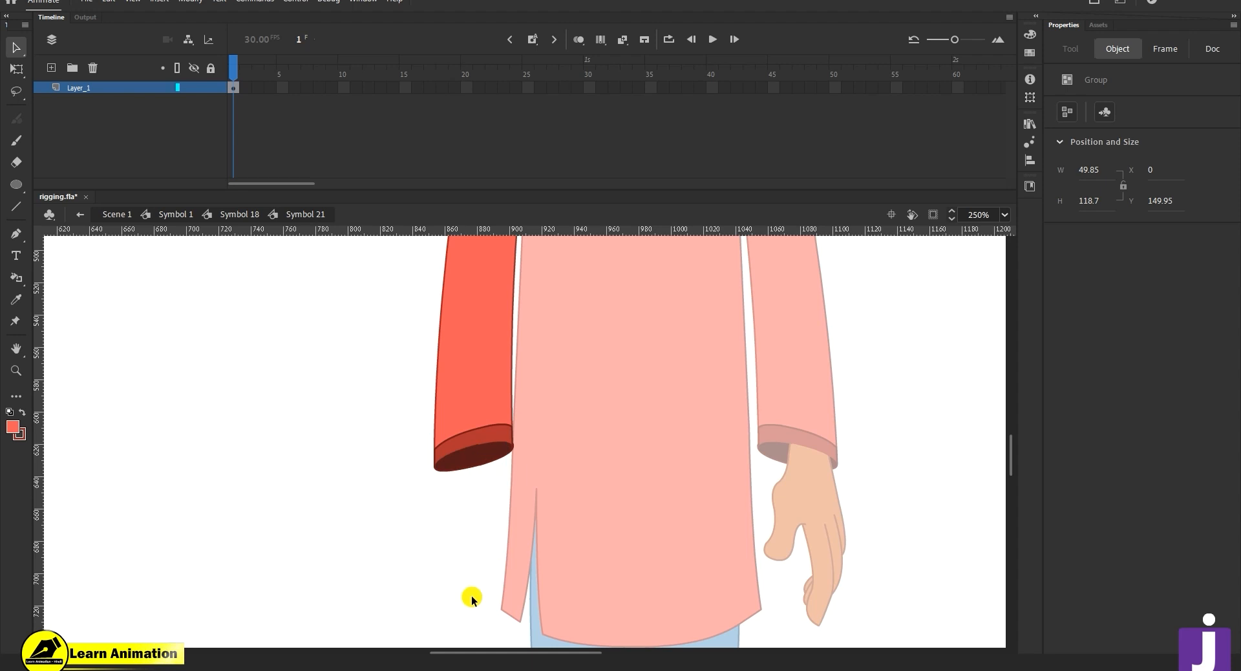
{"action": "left_click", "coordinate": [51, 68]}
{"action": "right_click", "coordinate": [161, 300]}
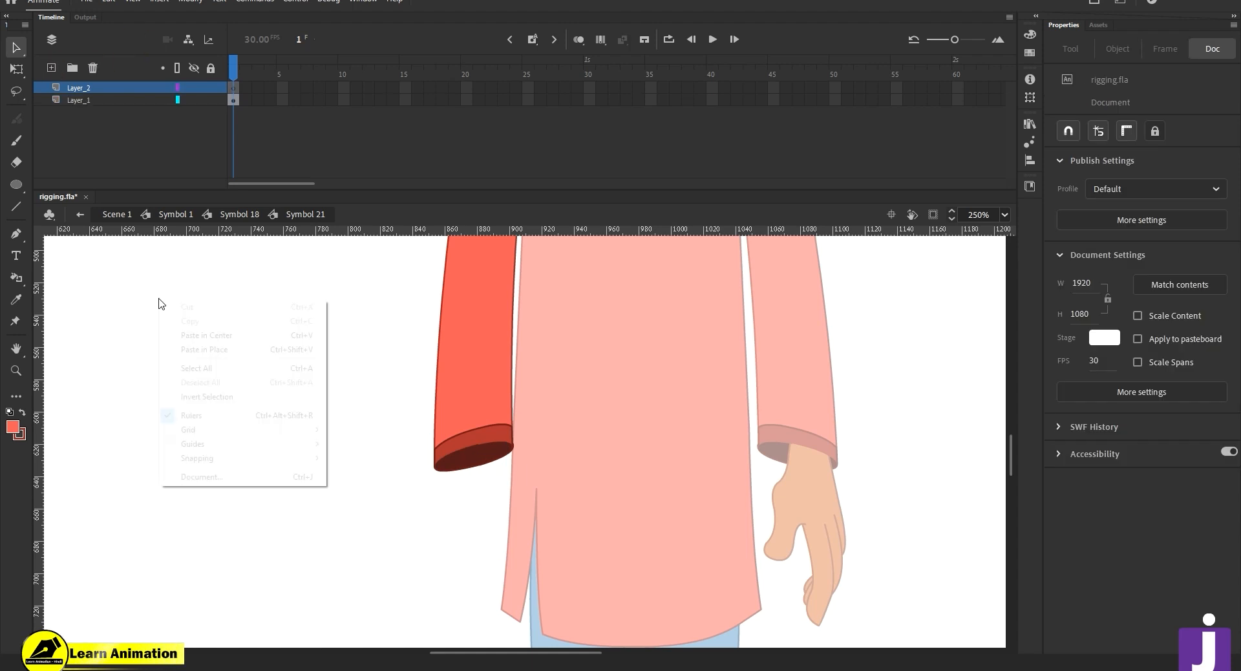
{"action": "left_click", "coordinate": [208, 352]}
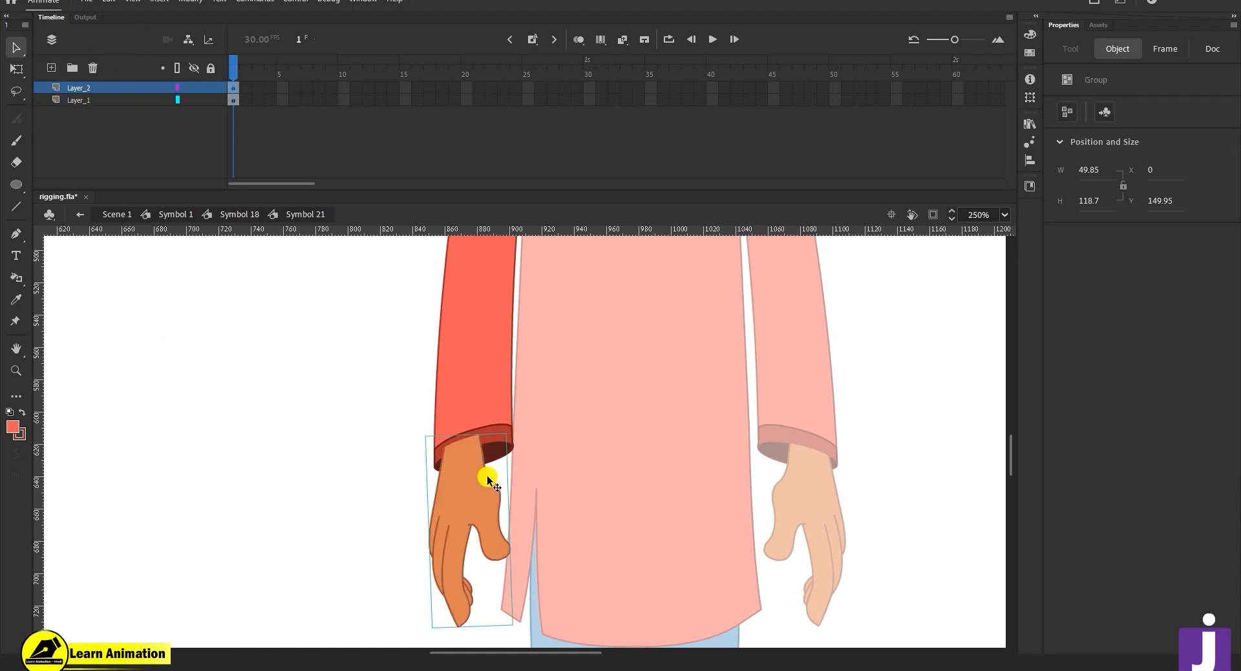
- Convert the hand to a graphic symbol pivoting at the wrist and move its layer beneath Layer_1
{"action": "key", "text": "F8"}
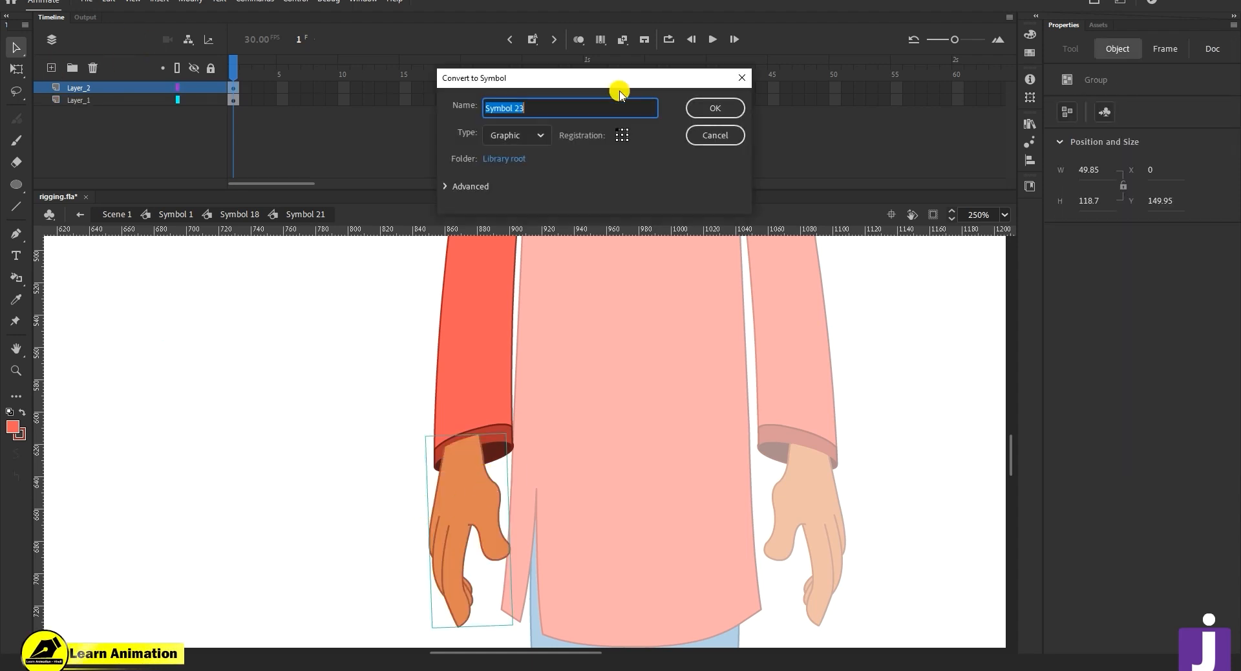
{"action": "left_click", "coordinate": [701, 110]}
{"action": "key", "text": "q"}
{"action": "left_click_drag", "start_coordinate": [467, 530], "coordinate": [456, 444]}
{"action": "left_click_drag", "start_coordinate": [133, 86], "coordinate": [129, 107]}
- Cut the dark inner cuff and paste it in place on a new bottom layer beneath the hand
{"action": "left_click", "coordinate": [475, 464]}
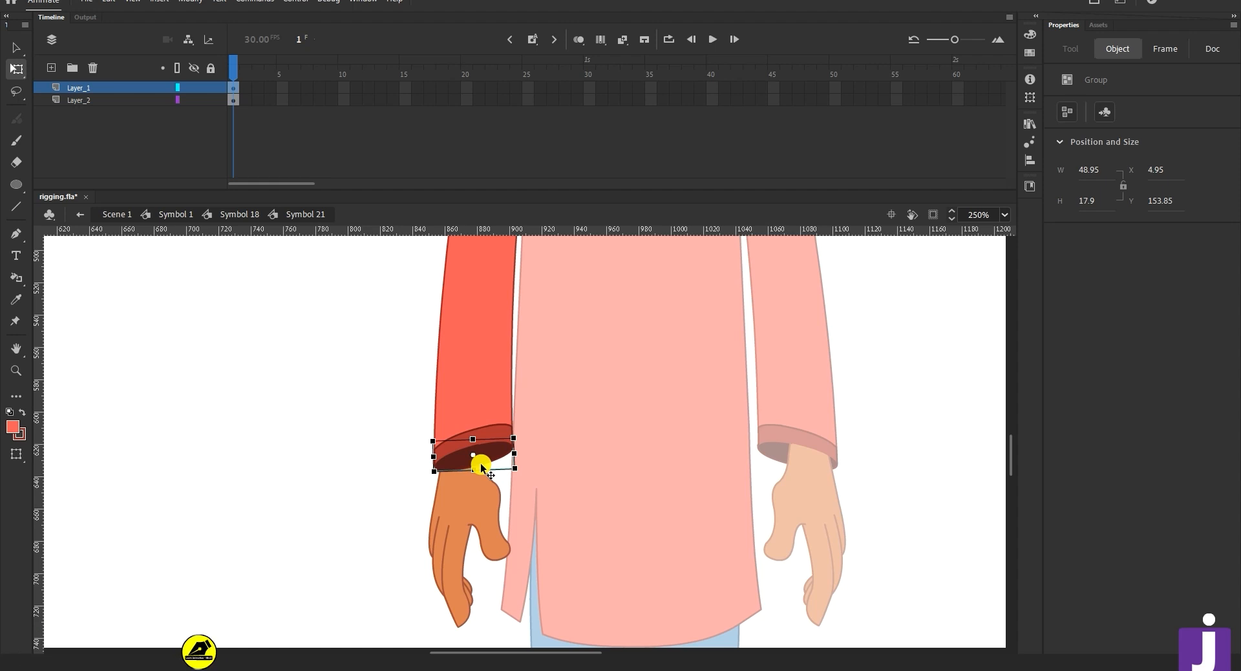
{"action": "key", "text": "ctrl+x"}
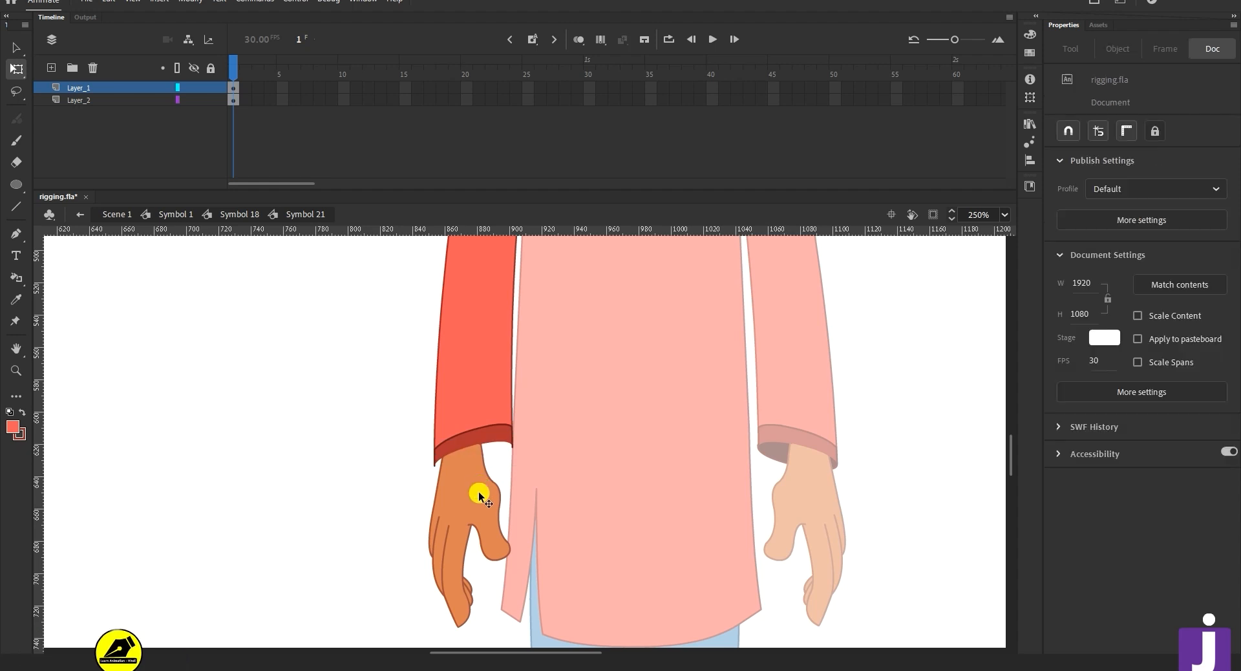
{"action": "left_click", "coordinate": [51, 68]}
{"action": "left_click_drag", "start_coordinate": [123, 88], "coordinate": [121, 114]}
{"action": "right_click", "coordinate": [265, 419]}
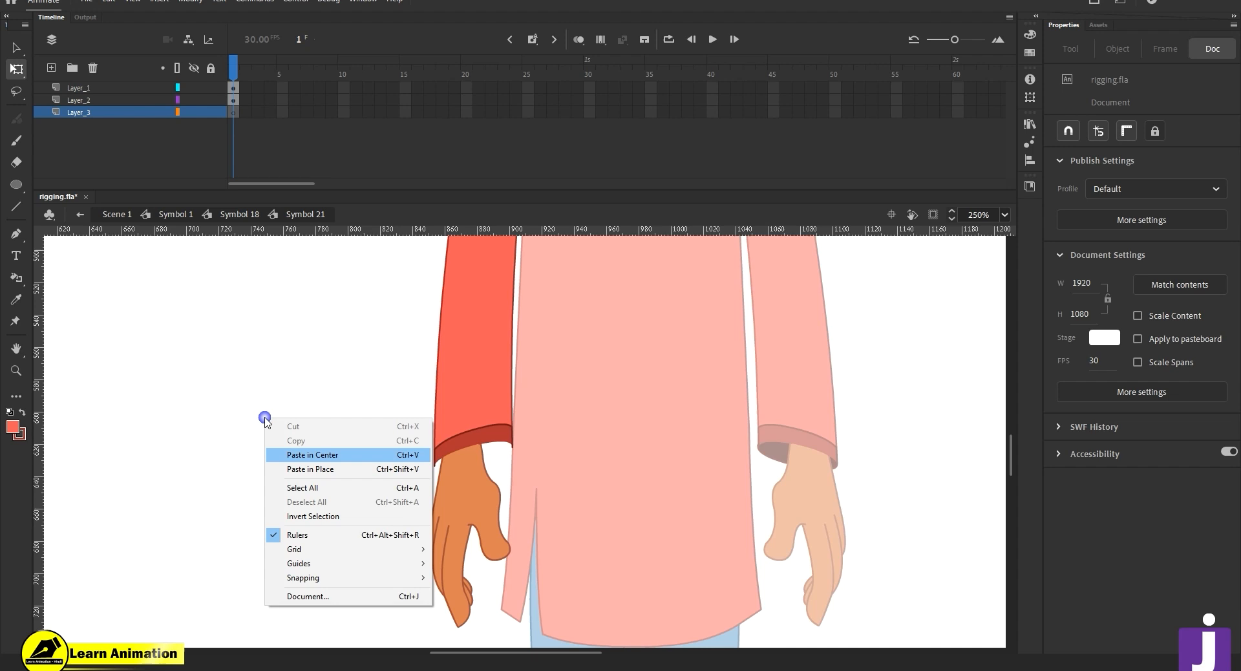
{"action": "left_click", "coordinate": [309, 469]}
- Convert the dark inner cuff to a graphic symbol
{"action": "key", "text": "z"}
{"action": "left_click", "coordinate": [497, 480]}
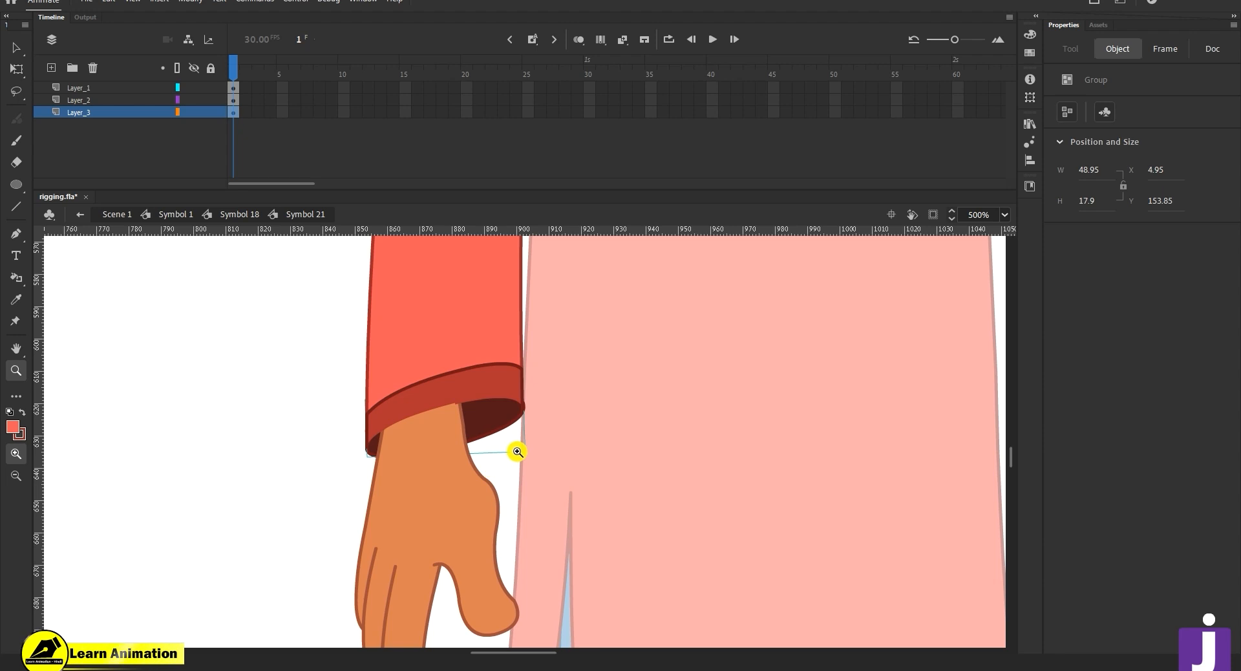
{"action": "key", "text": "F8"}
{"action": "left_click", "coordinate": [715, 105]}
{"action": "key", "text": "v"}
{"action": "left_click_drag", "start_coordinate": [482, 420], "coordinate": [543, 442]}
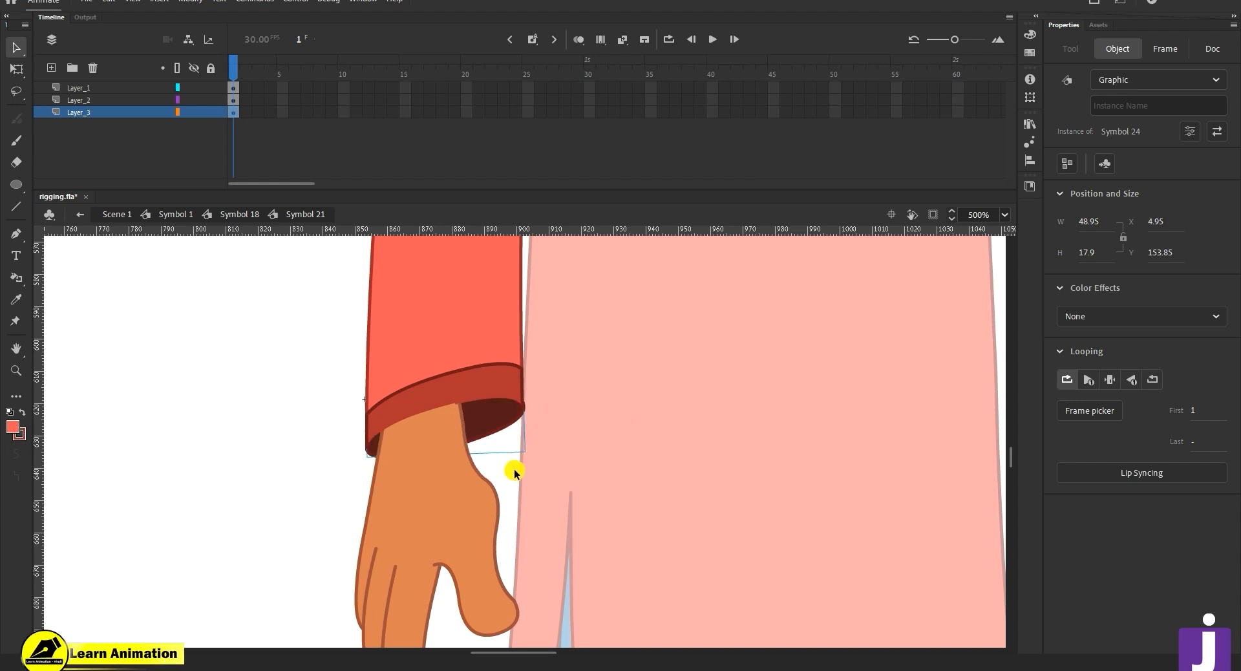
- Extend the frames of the sleeve, hand and inner cuff layers past frame 60
{"action": "key", "text": "z"}
{"action": "left_click", "coordinate": [533, 440], "text": "alt"}
{"action": "left_click", "coordinate": [530, 444], "text": "alt"}
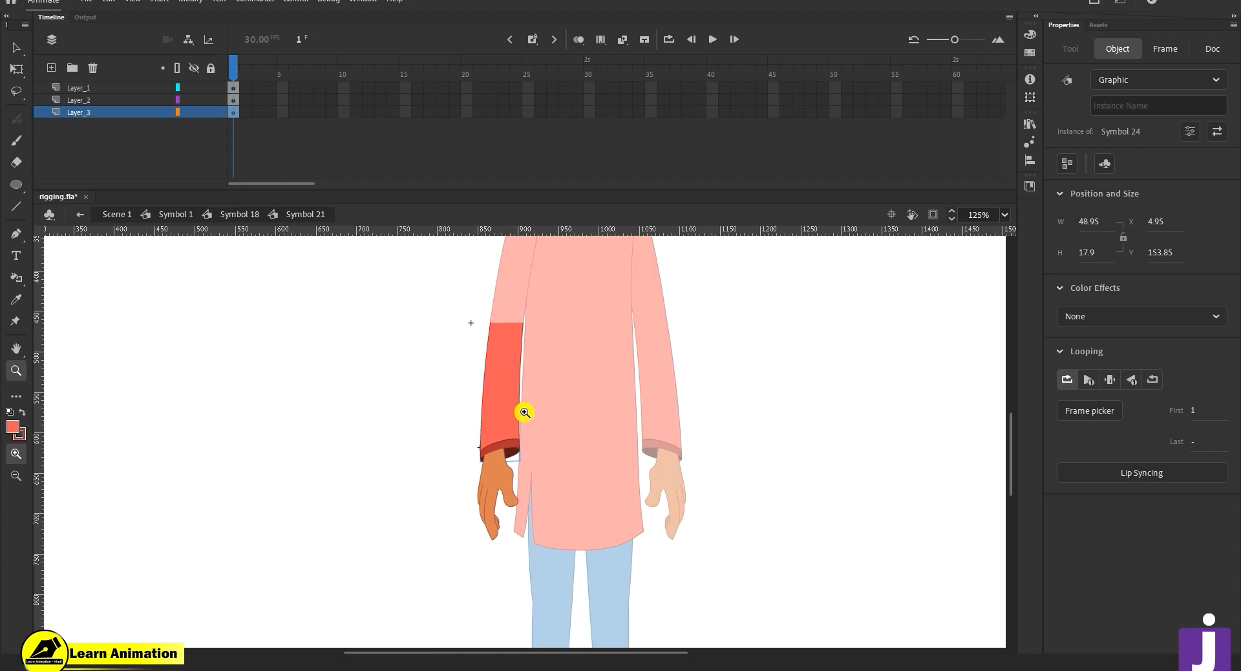
{"action": "key", "text": "v"}
{"action": "left_click", "coordinate": [509, 390]}
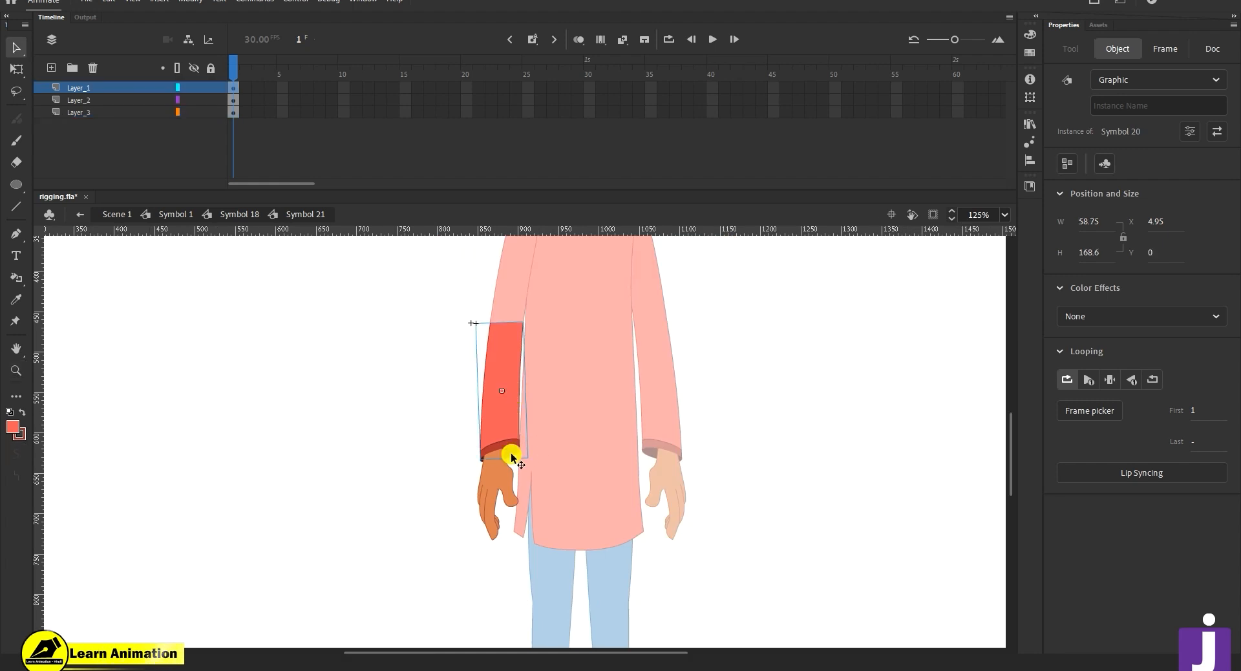
{"action": "left_click_drag", "start_coordinate": [300, 87], "coordinate": [540, 138]}
{"action": "key", "text": "F5"}
{"action": "left_click_drag", "start_coordinate": [620, 61], "coordinate": [393, 61]}
{"action": "left_click_drag", "start_coordinate": [137, 135], "coordinate": [109, 134]}
{"action": "left_click", "coordinate": [108, 134]}
- Select the hand symbol and examine up close how its wrist meets the cuff
{"action": "key", "text": "z"}
{"action": "left_click", "coordinate": [532, 489]}
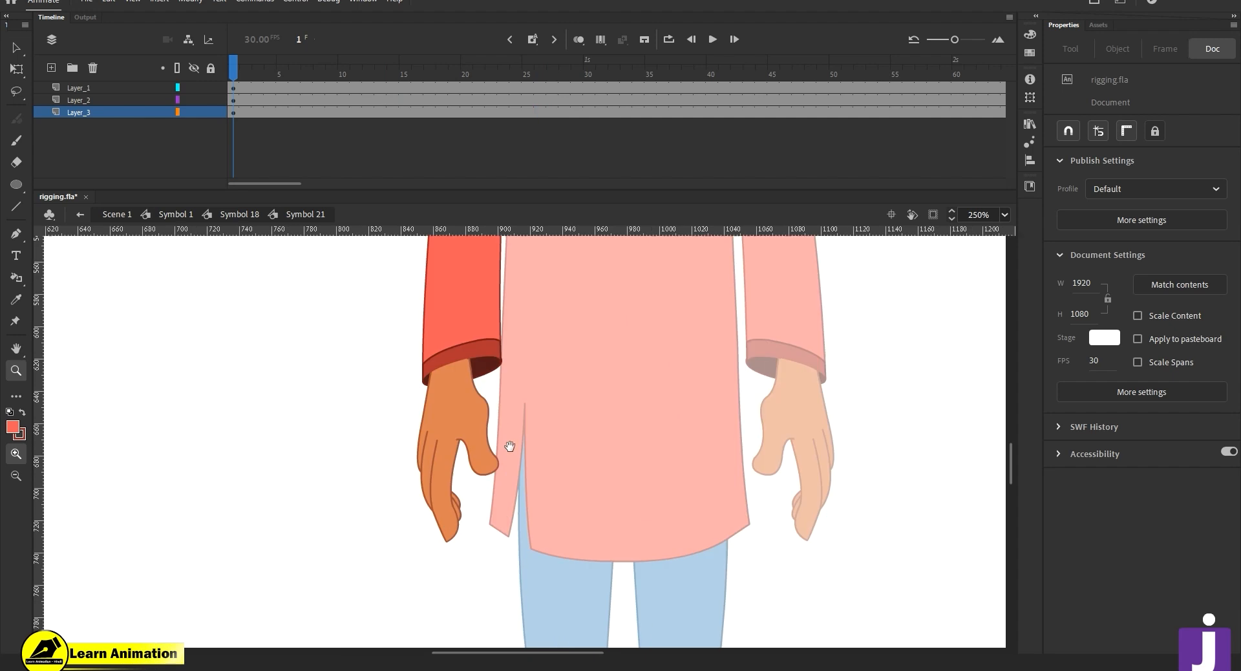
{"action": "left_click_drag", "start_coordinate": [510, 446], "coordinate": [501, 487]}
{"action": "left_click", "coordinate": [480, 428]}
{"action": "left_click_drag", "start_coordinate": [475, 438], "coordinate": [454, 416]}
{"action": "left_click_drag", "start_coordinate": [469, 473], "coordinate": [465, 450]}
{"action": "key", "text": "v"}
{"action": "left_click", "coordinate": [458, 438]}
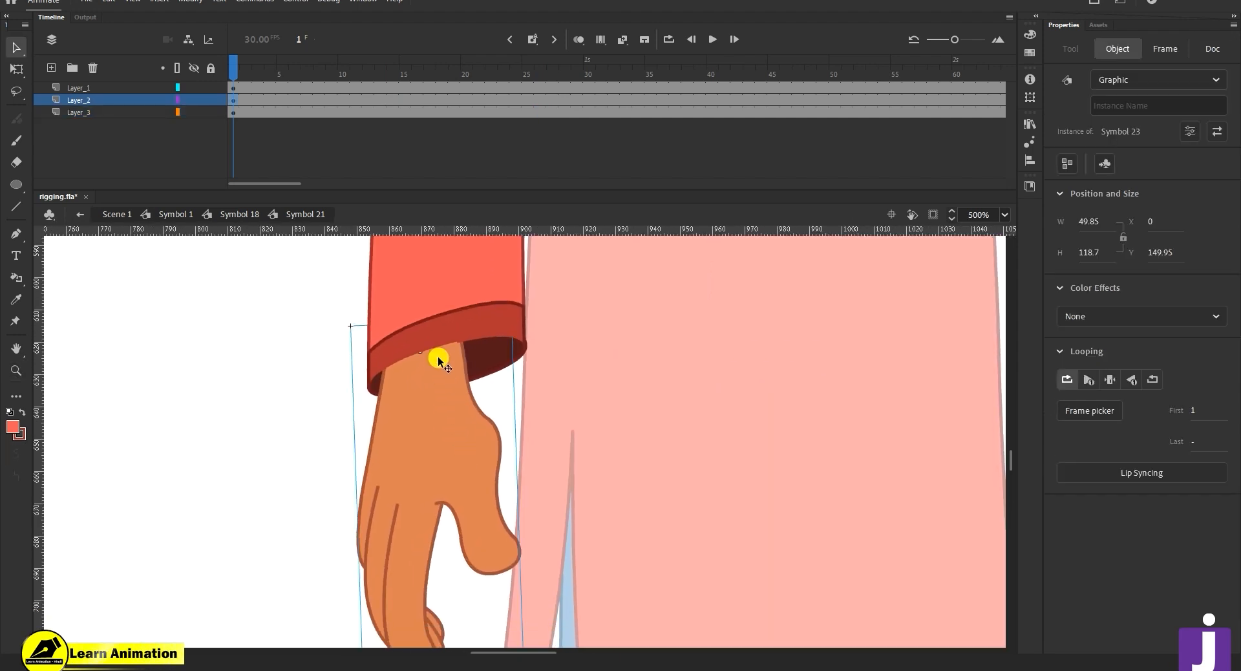
- Rotate the hand slightly toward the body about its wrist pivot
{"action": "key", "text": "z"}
{"action": "left_click", "coordinate": [457, 467], "text": "alt"}
{"action": "left_click_drag", "start_coordinate": [530, 494], "coordinate": [573, 508]}
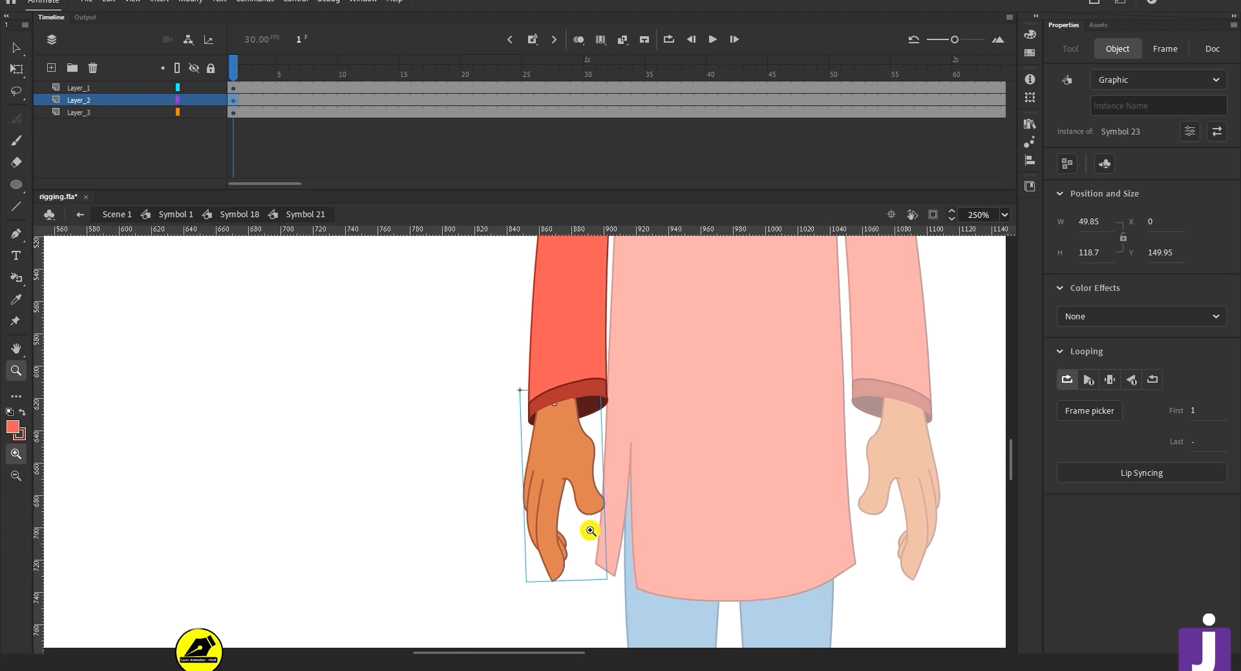
{"action": "key", "text": "v"}
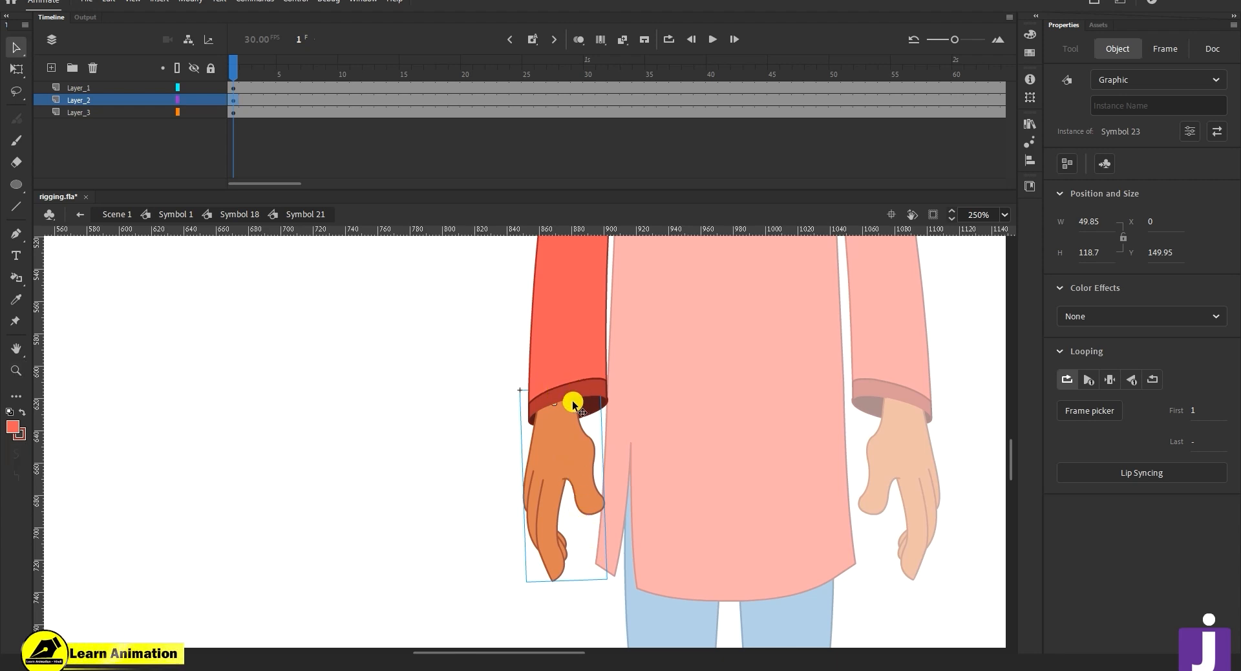
{"action": "key", "text": "q"}
{"action": "left_click_drag", "start_coordinate": [620, 583], "coordinate": [627, 553]}
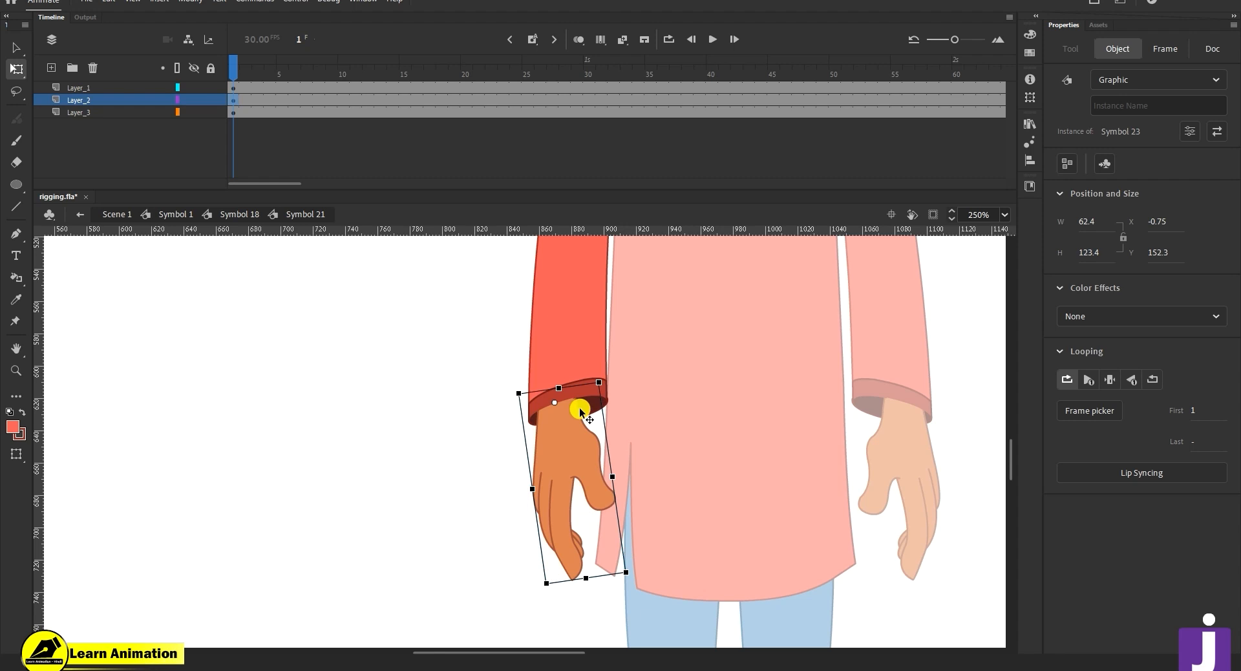
- Place a copy of the hand on the empty stage beside the arm and break it apart
{"action": "left_click_drag", "start_coordinate": [615, 445], "coordinate": [555, 605]}
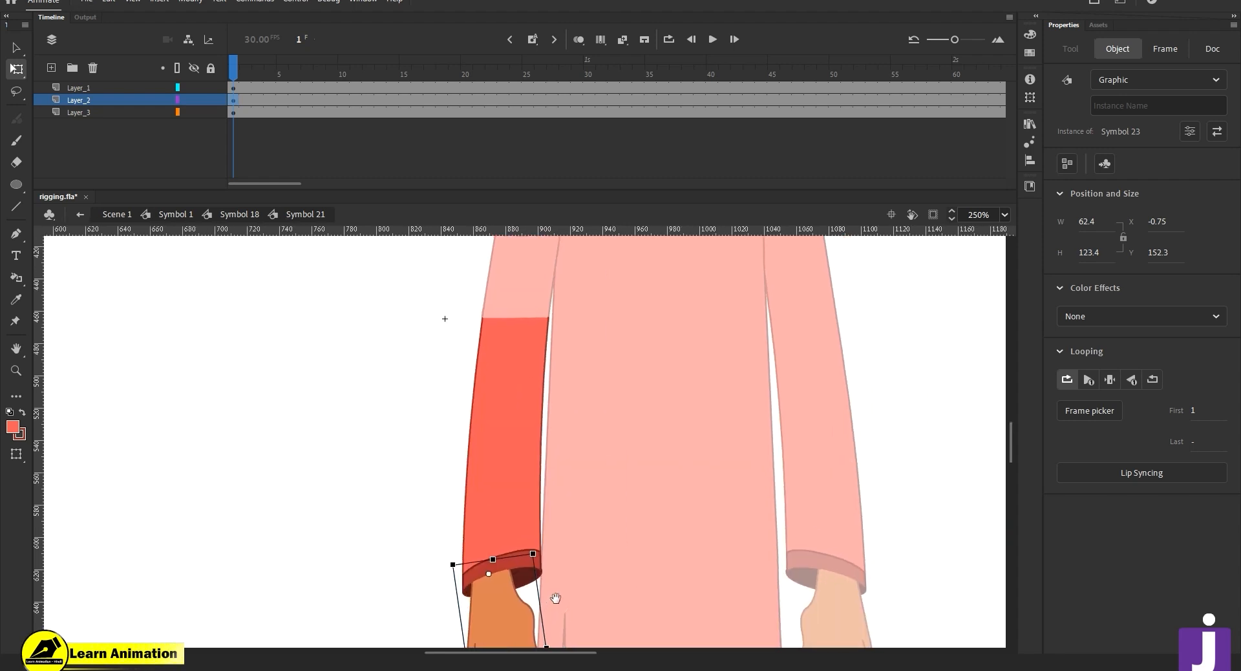
{"action": "left_click_drag", "start_coordinate": [527, 450], "coordinate": [562, 344]}
{"action": "left_click_drag", "start_coordinate": [554, 513], "coordinate": [346, 500]}
{"action": "key", "text": "ctrl+b"}
{"action": "left_click", "coordinate": [351, 360]}
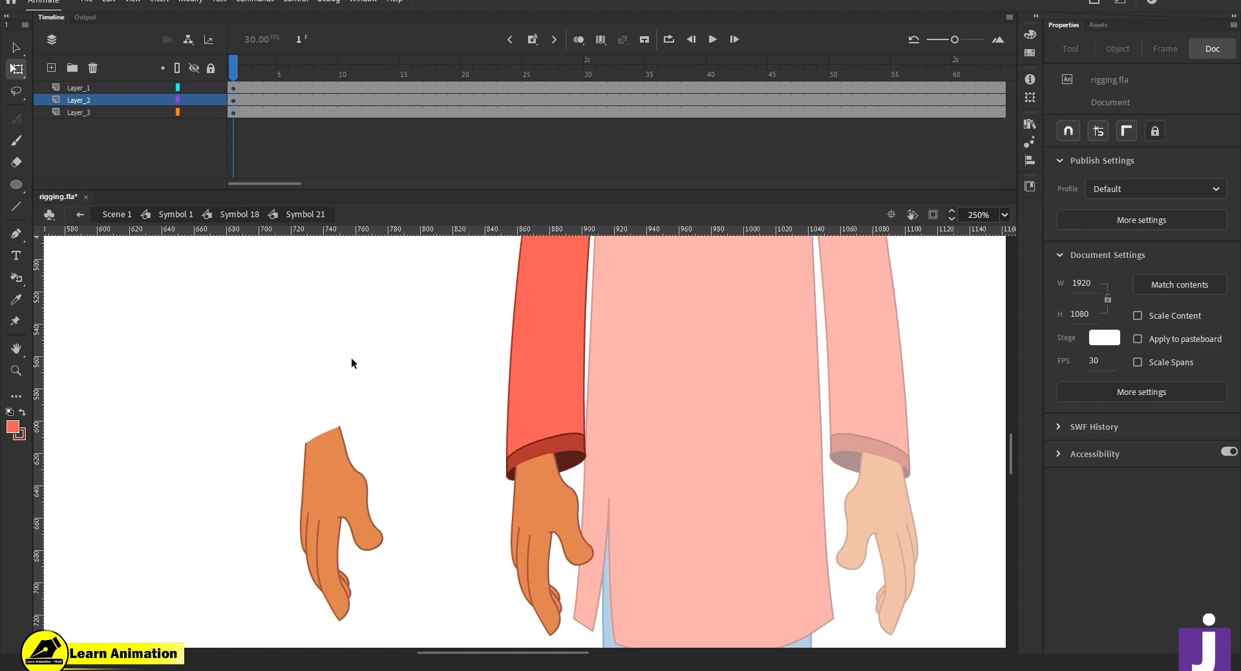
- Stretch both wrist corners of the broken-apart hand upward to form a longer wrist
{"action": "left_click_drag", "start_coordinate": [340, 426], "coordinate": [380, 266]}
{"action": "left_click", "coordinate": [308, 438]}
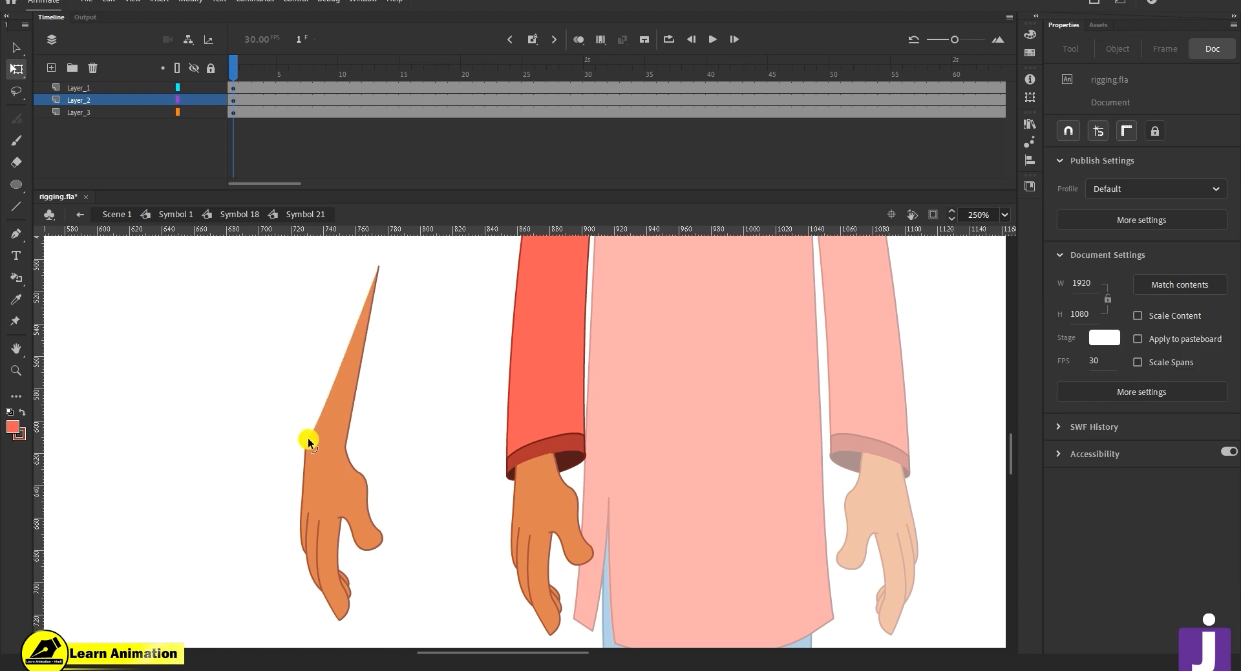
{"action": "left_click_drag", "start_coordinate": [311, 336], "coordinate": [312, 268]}
{"action": "left_click_drag", "start_coordinate": [322, 337], "coordinate": [344, 284]}
- Shift the hand symbol slightly up into the cuff, to X 0 and Y 148.25
{"action": "key", "text": "z"}
{"action": "left_click", "coordinate": [388, 466]}
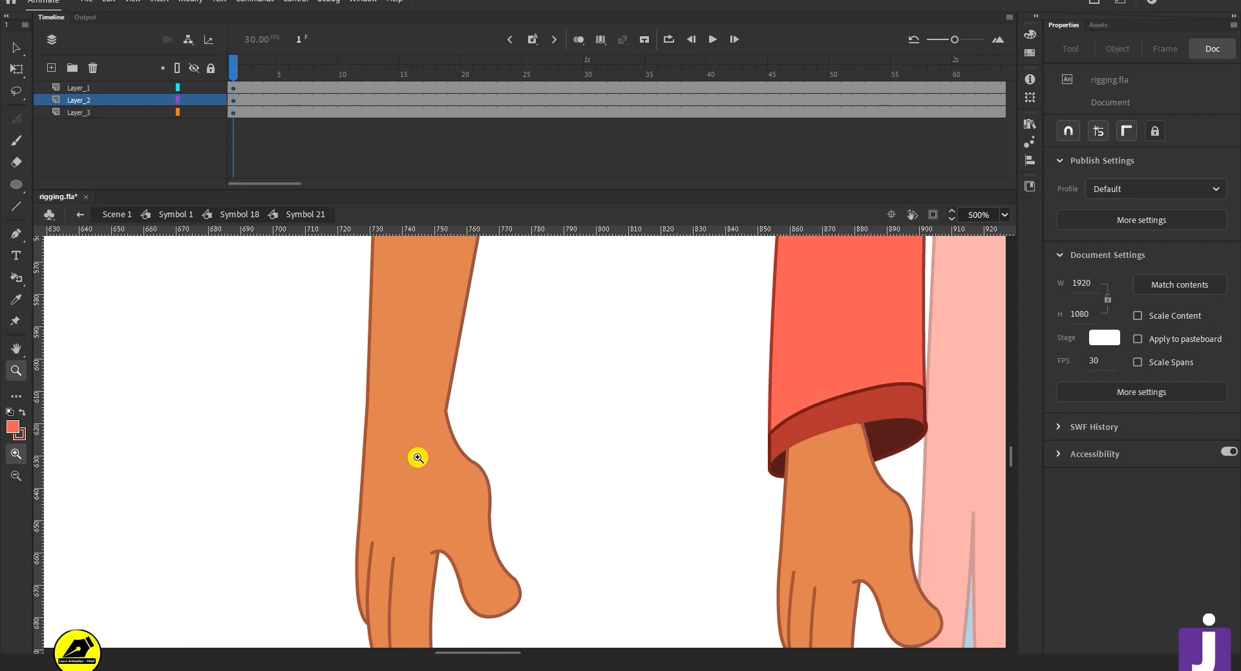
{"action": "scroll", "coordinate": [827, 520], "scroll_direction": "right", "scroll_amount": 2}
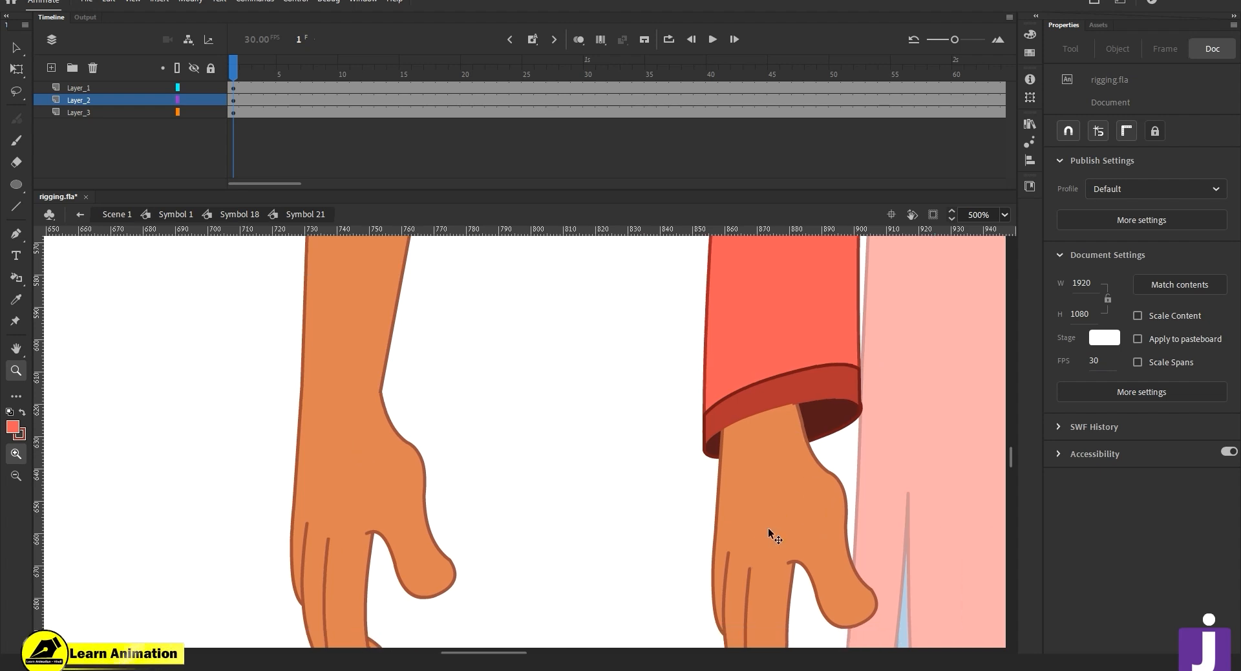
{"action": "left_click", "coordinate": [770, 456]}
{"action": "key", "text": "q"}
{"action": "left_click", "coordinate": [762, 410]}
{"action": "left_click_drag", "start_coordinate": [769, 433], "coordinate": [762, 435]}
- Draw a straight line across the wrist of the spare hand copy so it divides the hand from the forearm
{"action": "left_click", "coordinate": [362, 440]}
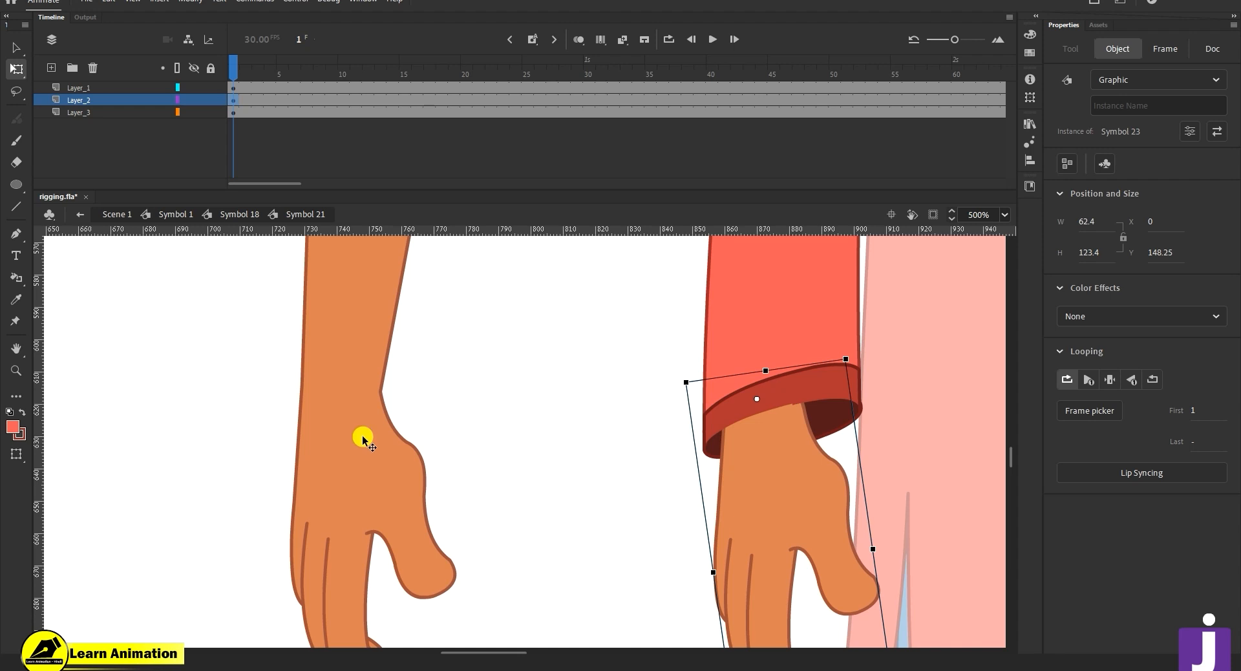
{"action": "left_click", "coordinate": [405, 414]}
{"action": "left_click", "coordinate": [373, 424]}
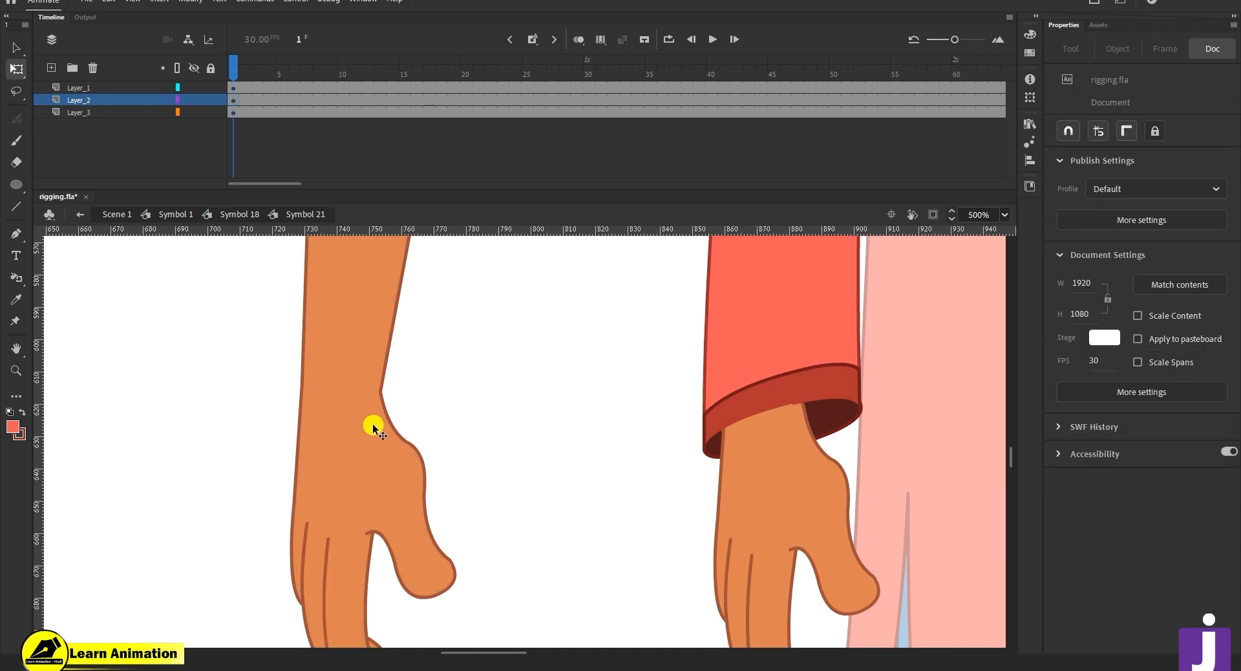
{"action": "key", "text": "v"}
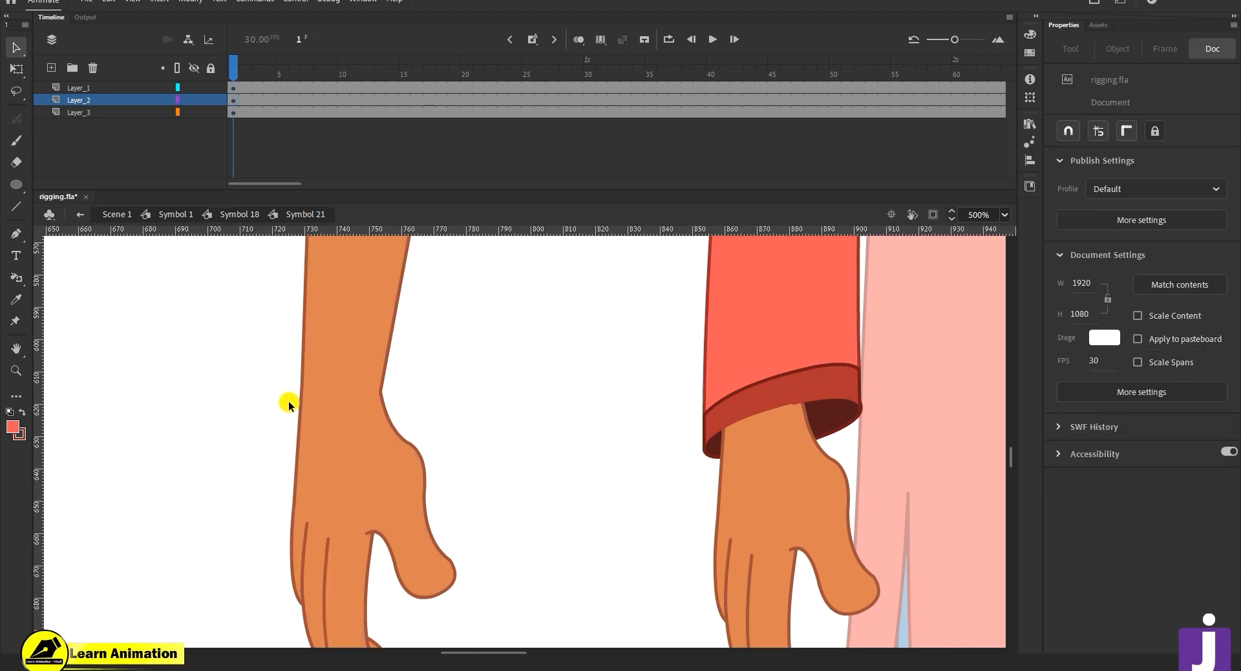
{"action": "key", "text": "n"}
{"action": "left_click_drag", "start_coordinate": [257, 398], "coordinate": [387, 393]}
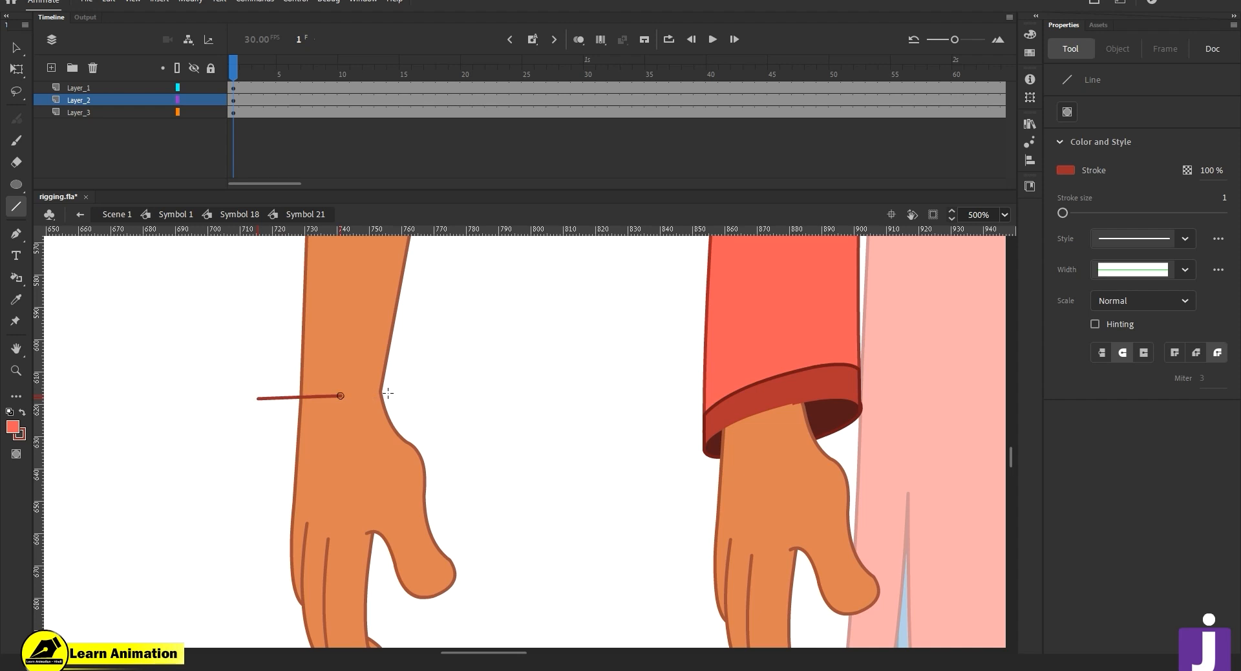
{"action": "key", "text": "v"}
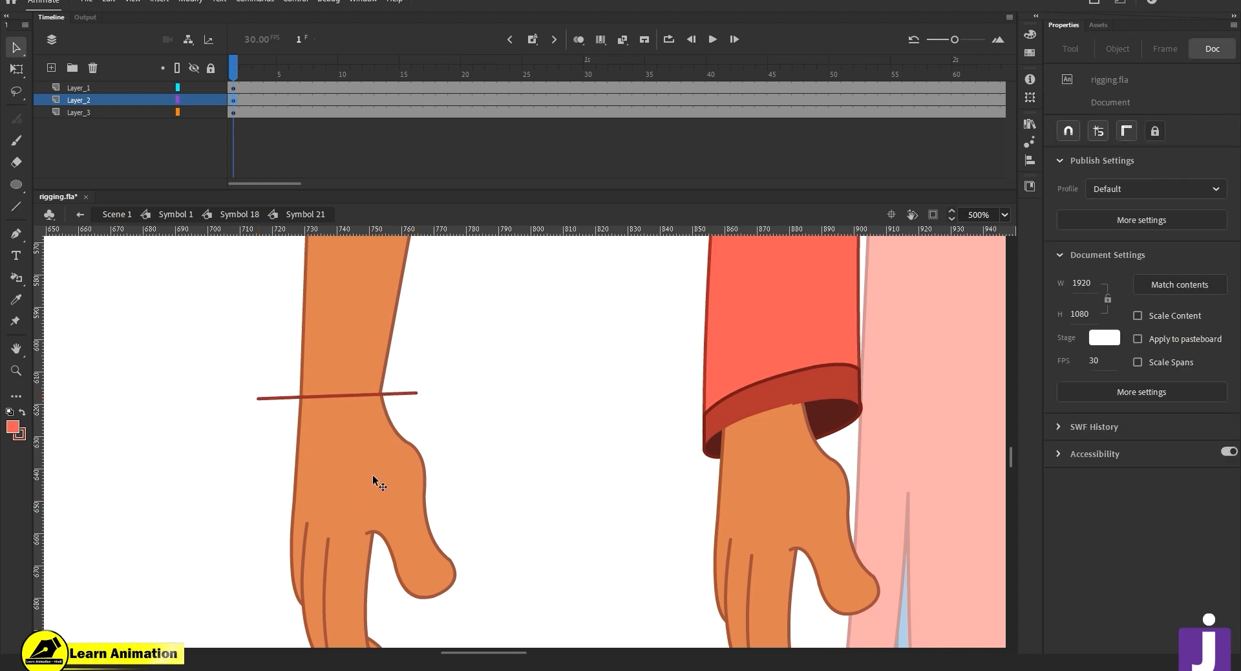
- Convert the hand portion below the dividing line on the spare copy into its own graphic symbol
{"action": "left_click", "coordinate": [373, 477]}
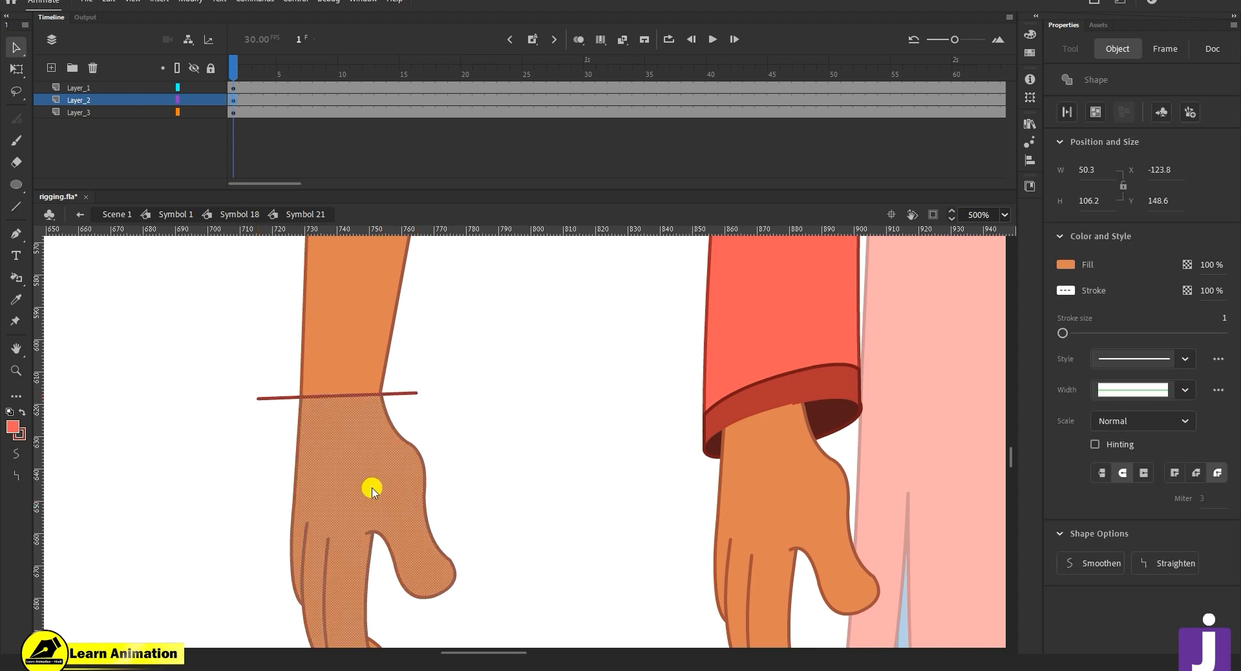
{"action": "key", "text": "F8"}
{"action": "key", "text": "Return"}
{"action": "key", "text": "z"}
{"action": "left_click", "coordinate": [418, 374], "text": "alt"}
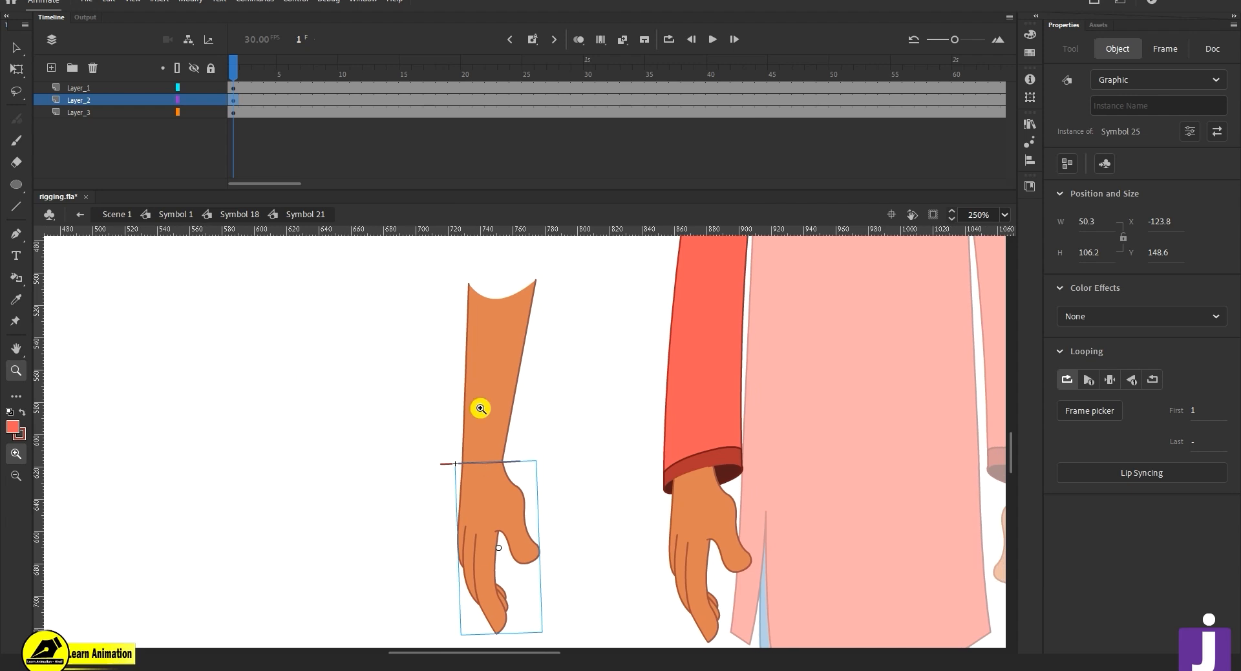
- Convert the forearm portion above the line into a graphic symbol and move it up, away from the hand, to Y 8.15
{"action": "key", "text": "v"}
{"action": "left_click", "coordinate": [480, 408]}
{"action": "key", "text": "F8"}
{"action": "key", "text": "Return"}
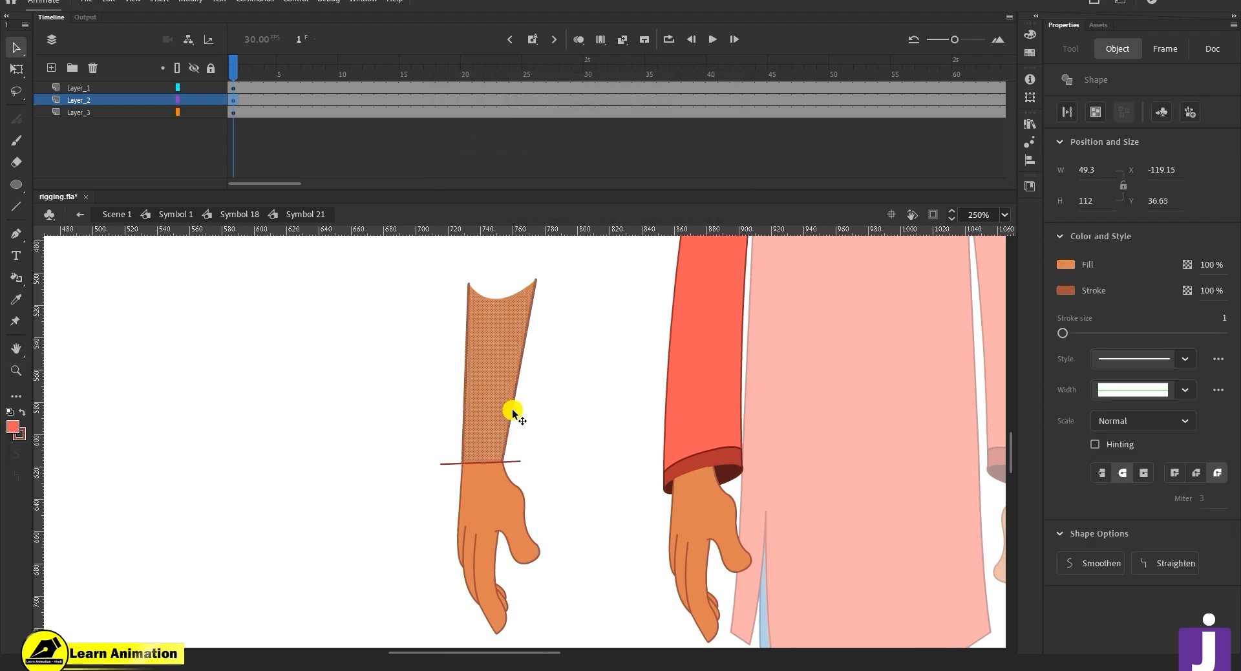
{"action": "left_click_drag", "start_coordinate": [499, 384], "coordinate": [495, 340]}
{"action": "left_click", "coordinate": [495, 500]}
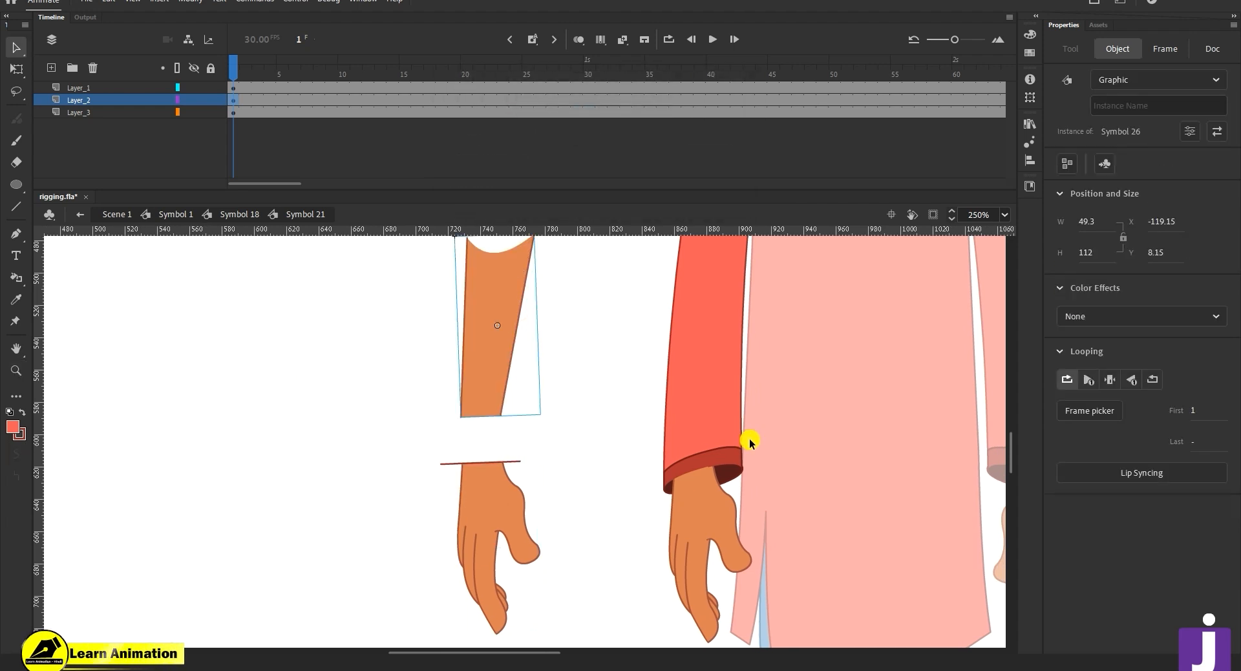
- Delete the spare forearm, hand and dividing line from the empty stage beside the character
{"action": "left_click_drag", "start_coordinate": [685, 484], "coordinate": [603, 565]}
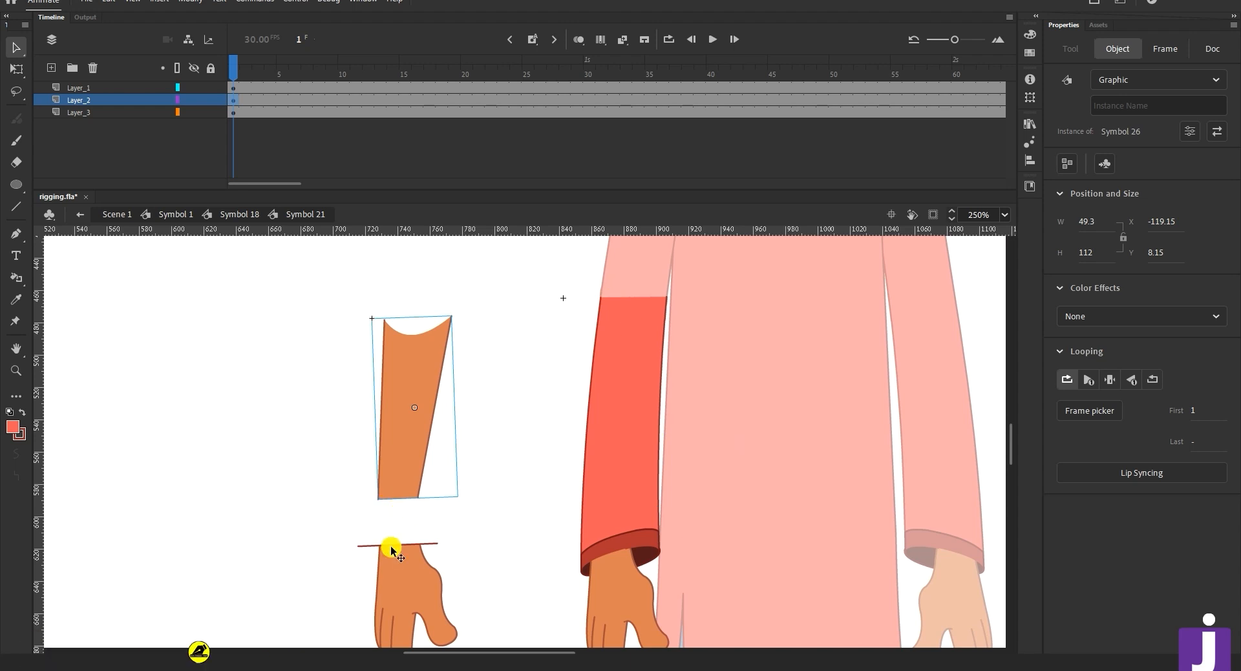
{"action": "left_click", "coordinate": [463, 533]}
{"action": "left_click_drag", "start_coordinate": [457, 311], "coordinate": [526, 599]}
{"action": "key", "text": "Delete"}
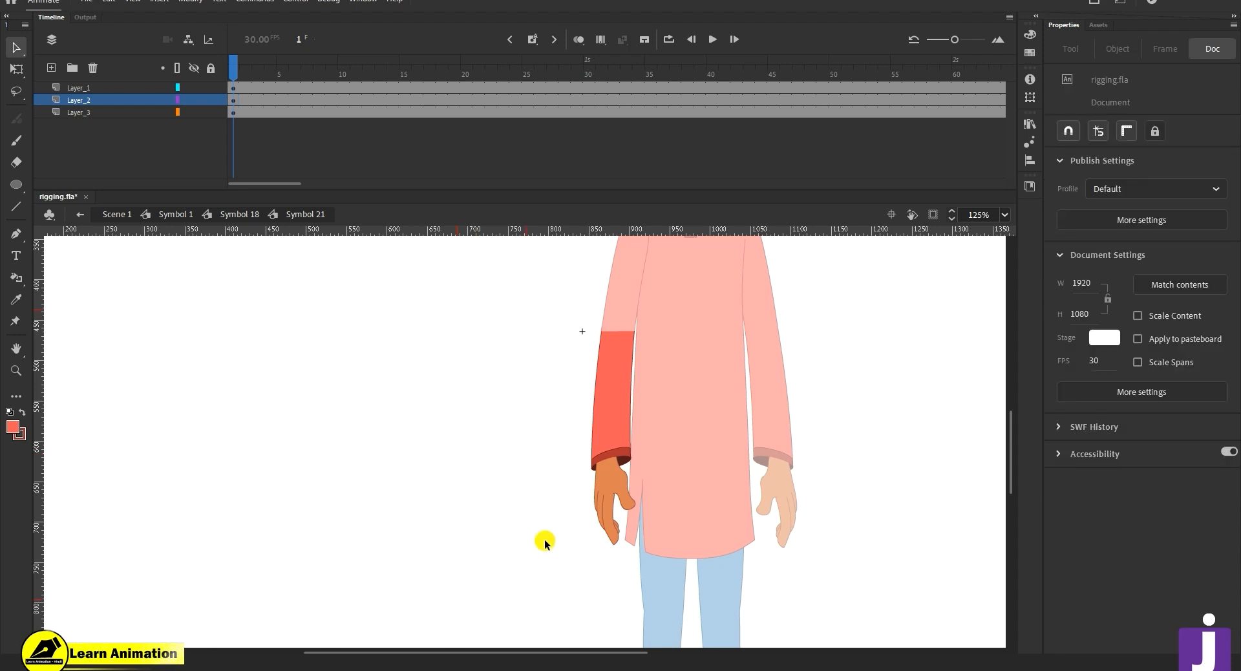
- Rotate the character's hand symbol slightly clockwise about its wrist pivot, swinging the fingers away from the body
{"action": "left_click", "coordinate": [643, 445]}
{"action": "left_click", "coordinate": [623, 476]}
{"action": "left_click_drag", "start_coordinate": [327, 530], "coordinate": [501, 465]}
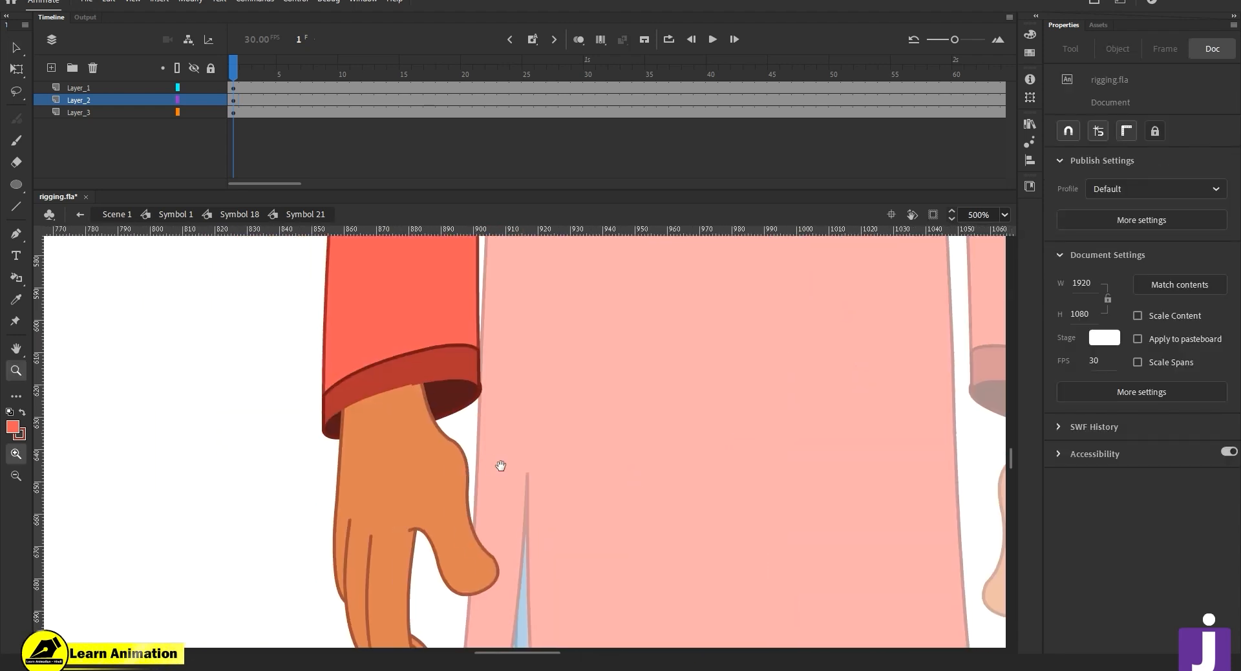
{"action": "left_click", "coordinate": [432, 360]}
{"action": "left_click", "coordinate": [432, 359]}
{"action": "left_click", "coordinate": [407, 451]}
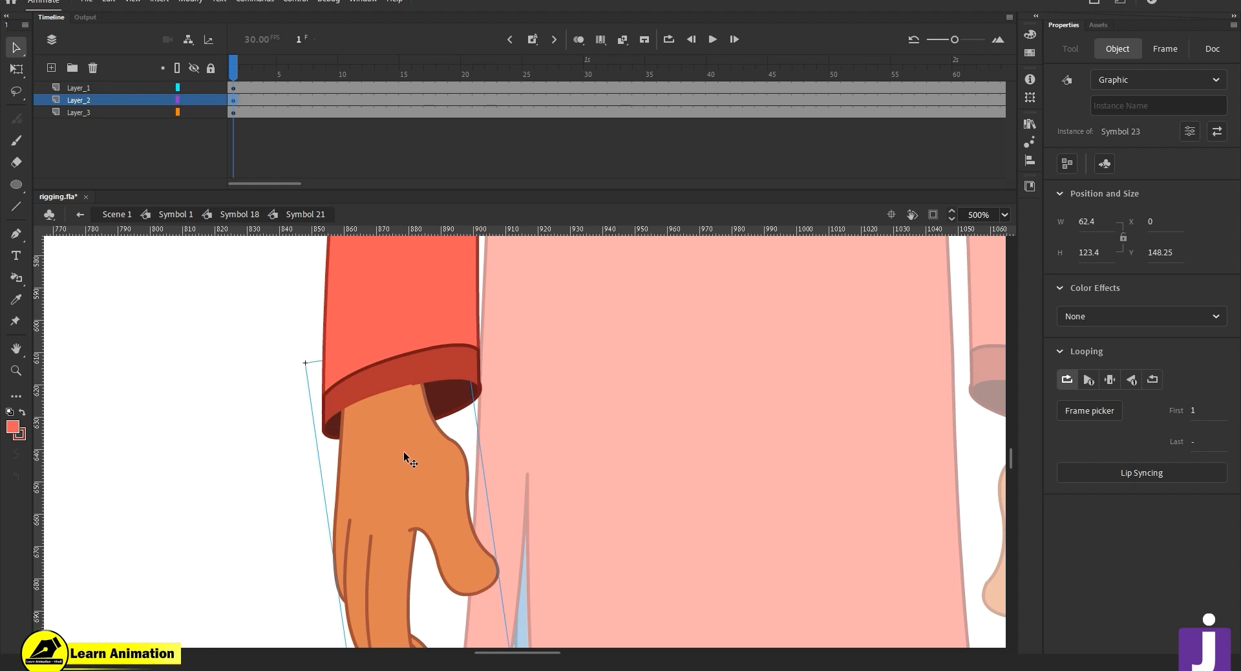
{"action": "left_click", "coordinate": [444, 525], "text": "alt"}
{"action": "key", "text": "q"}
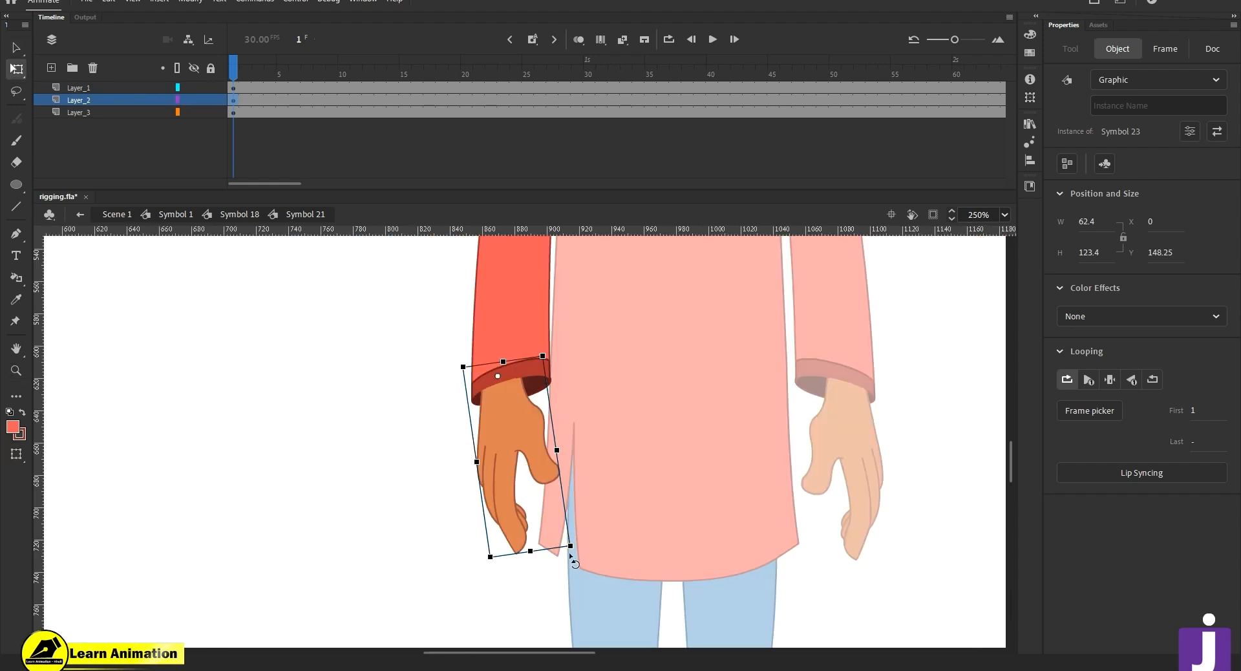
{"action": "left_click_drag", "start_coordinate": [570, 552], "coordinate": [551, 565]}
- Examine up close how the rotated wrist meets the inside of the sleeve cuff
{"action": "key", "text": "z"}
{"action": "left_click", "coordinate": [526, 416]}
{"action": "left_click", "coordinate": [526, 417]}
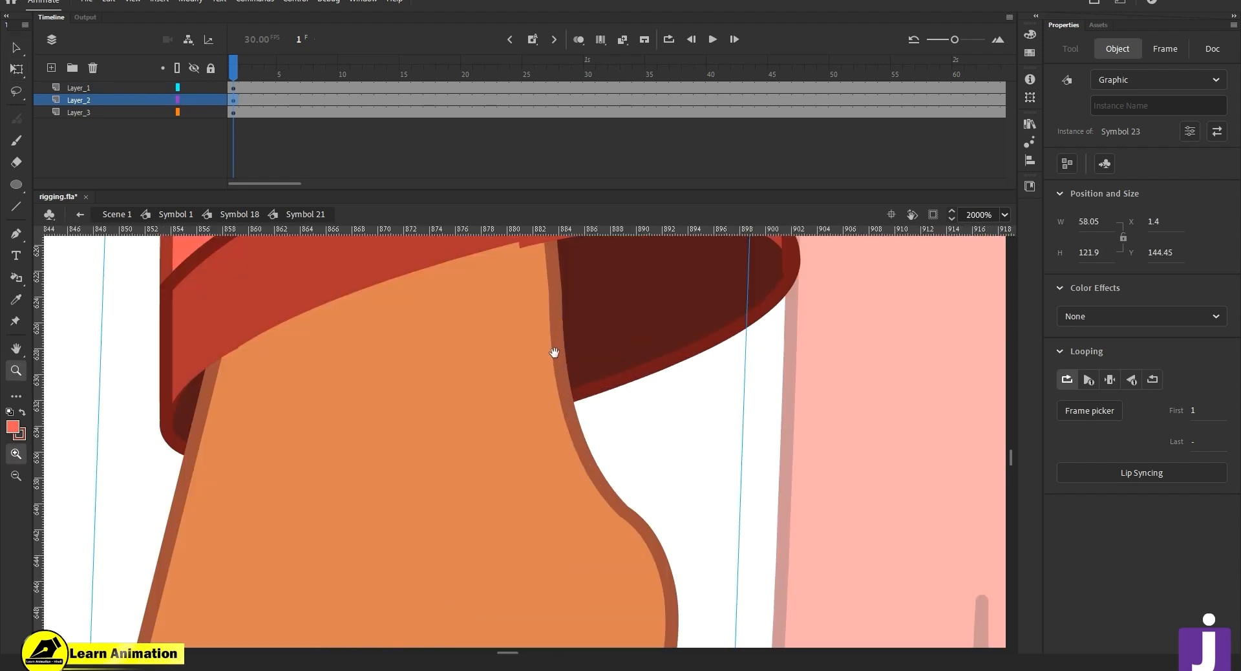
{"action": "left_click_drag", "start_coordinate": [554, 352], "coordinate": [518, 477]}
{"action": "left_click", "coordinate": [476, 484], "text": "alt"}
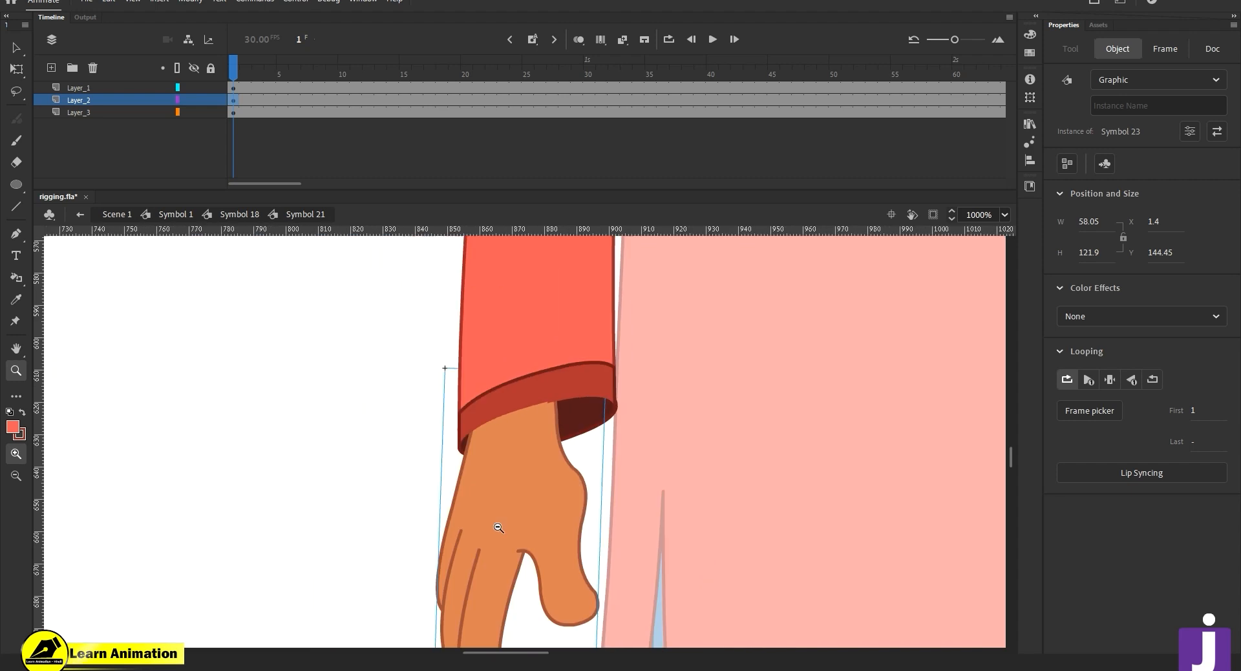
{"action": "left_click", "coordinate": [497, 527], "text": "alt"}
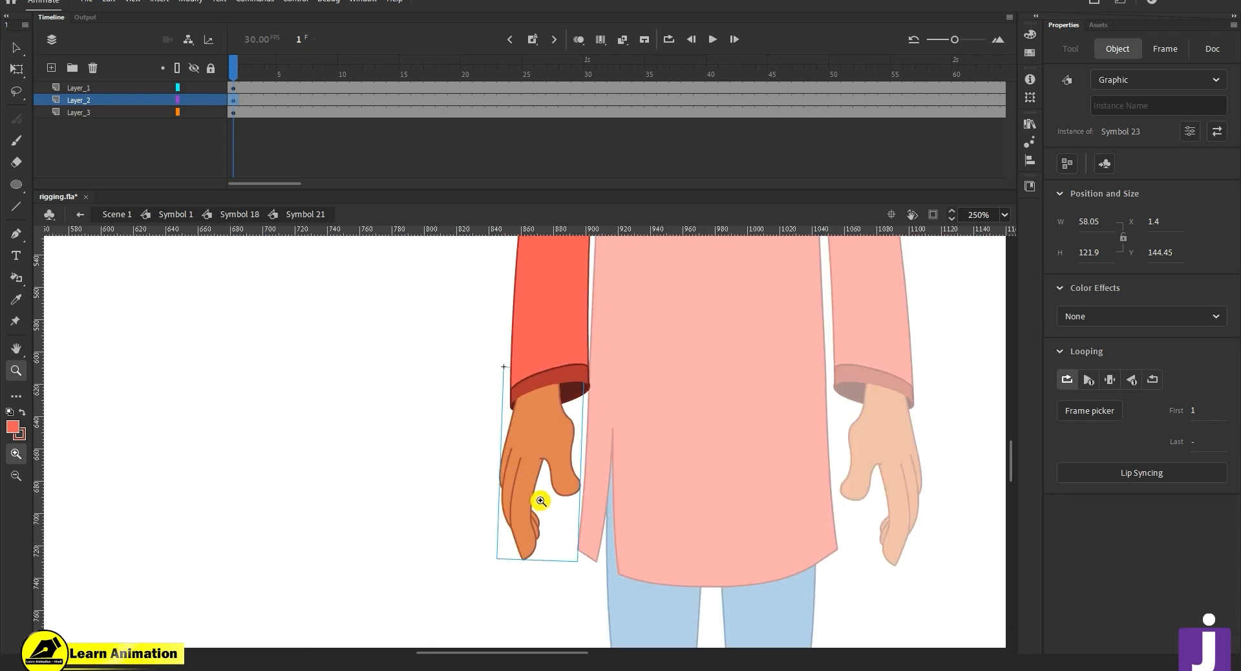
- Open the character's right hand symbol for editing and convert the hand group inside it to a graphic symbol
{"action": "key", "text": "v"}
{"action": "double_click", "coordinate": [560, 435]}
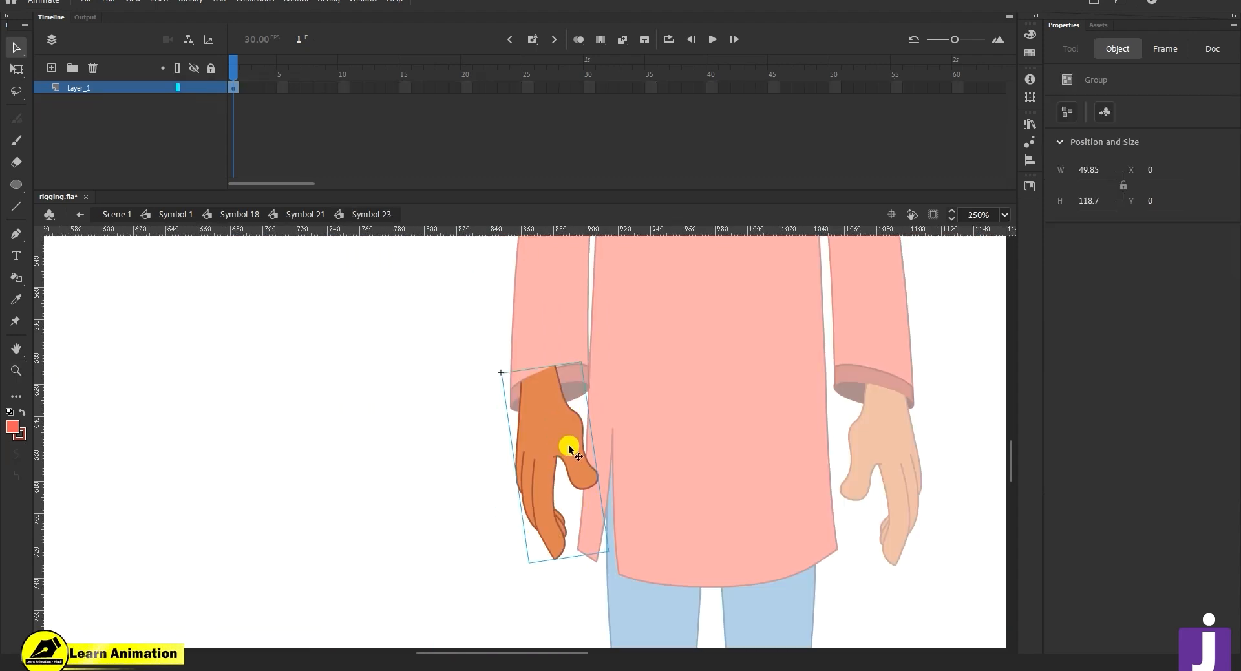
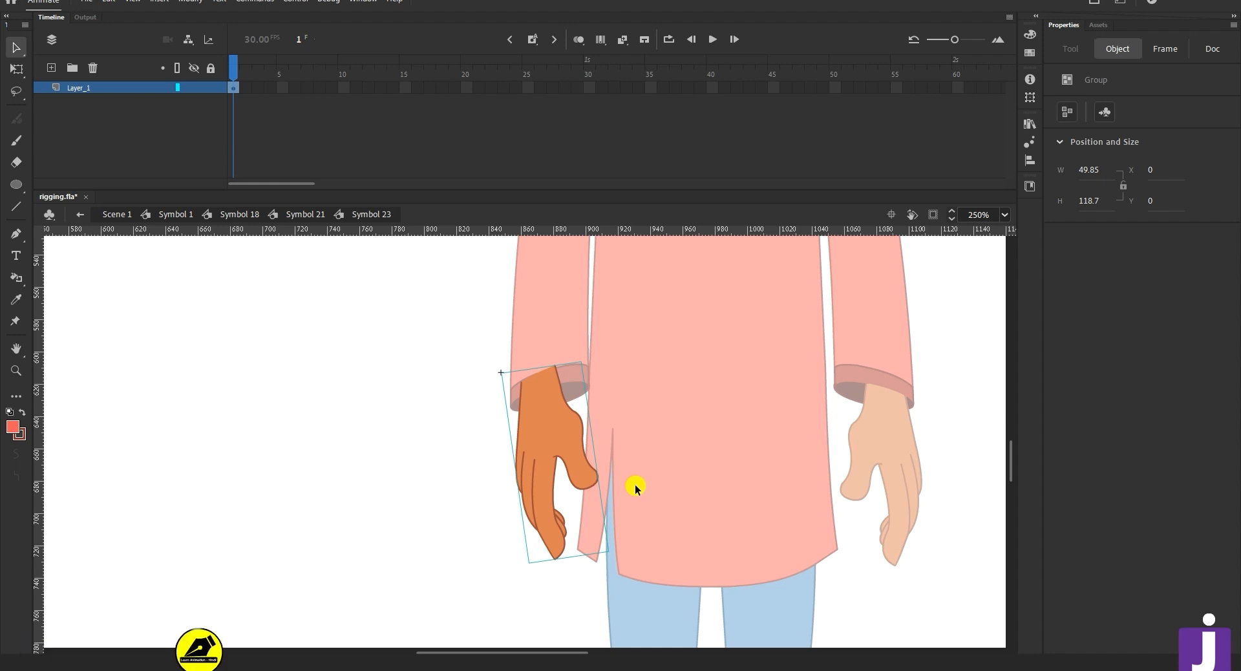
{"action": "key", "text": "z"}
{"action": "left_click", "coordinate": [679, 478], "text": "alt"}
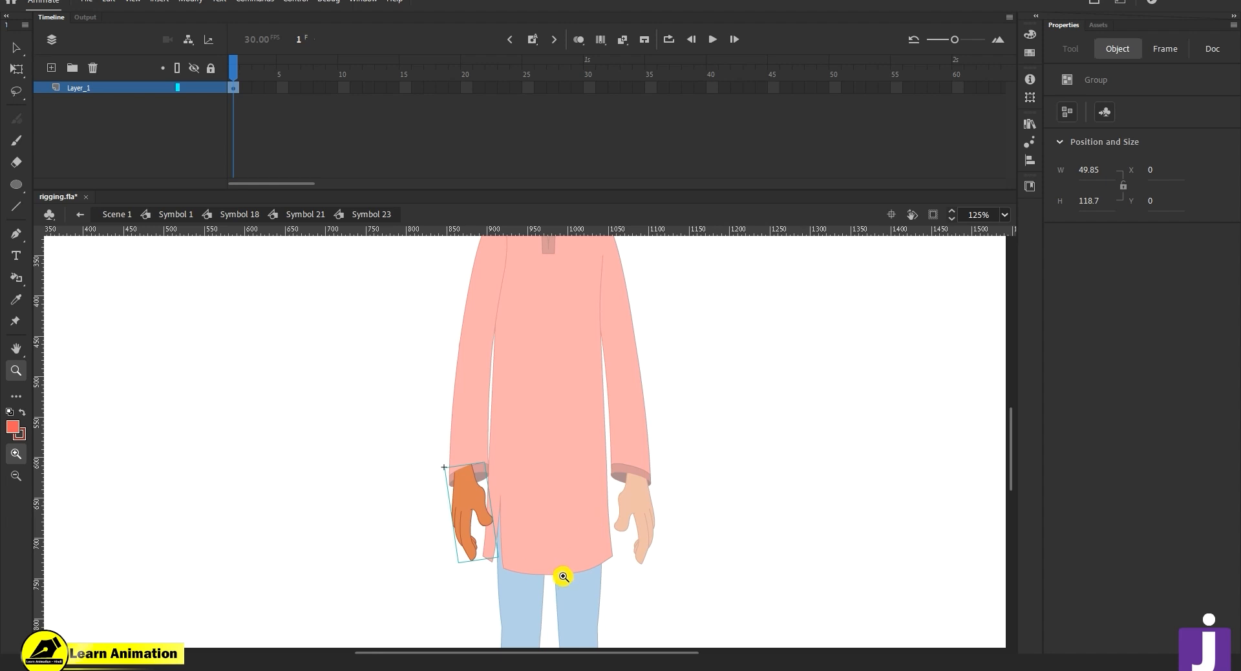
{"action": "left_click", "coordinate": [513, 511]}
{"action": "left_click", "coordinate": [481, 445]}
{"action": "left_click", "coordinate": [479, 475], "text": "alt"}
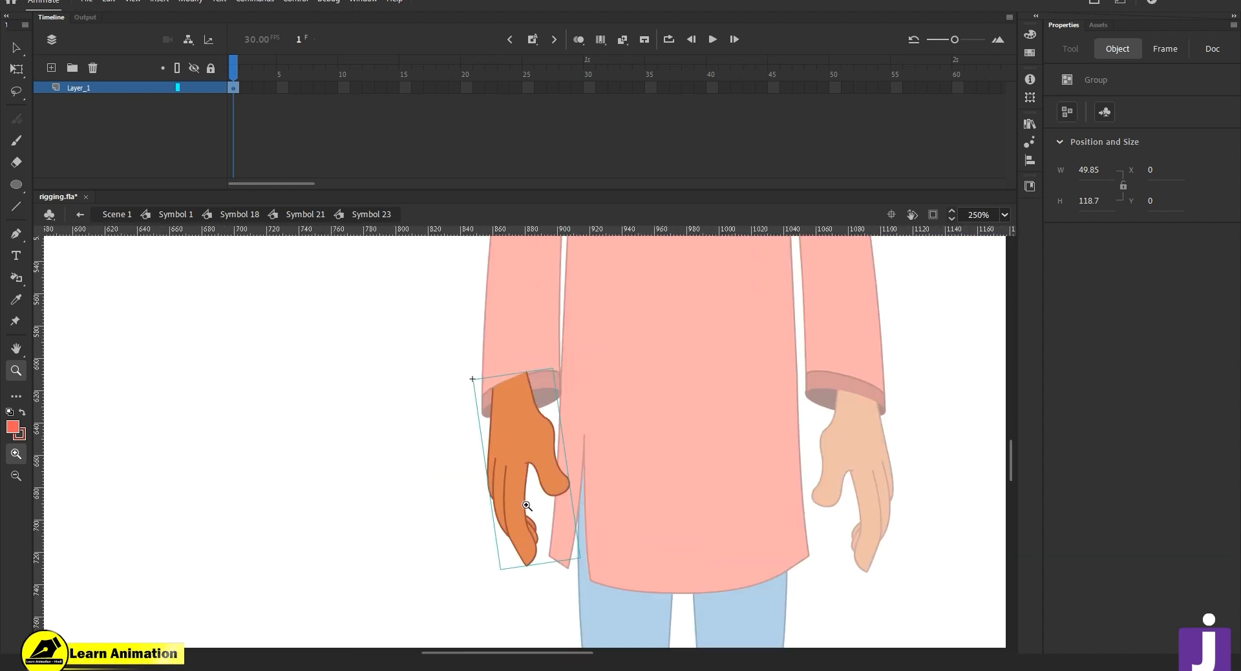
{"action": "left_click", "coordinate": [485, 472]}
{"action": "key", "text": "F8"}
{"action": "left_click", "coordinate": [716, 105]}
- Extend the hand layer's frames along the timeline and set the nested hand instance's looping to play a single frame
{"action": "left_click_drag", "start_coordinate": [516, 90], "coordinate": [828, 79]}
{"action": "key", "text": "F5"}
{"action": "left_click", "coordinate": [153, 124]}
{"action": "key", "text": "v"}
{"action": "left_click", "coordinate": [474, 438]}
{"action": "left_click", "coordinate": [1115, 380]}
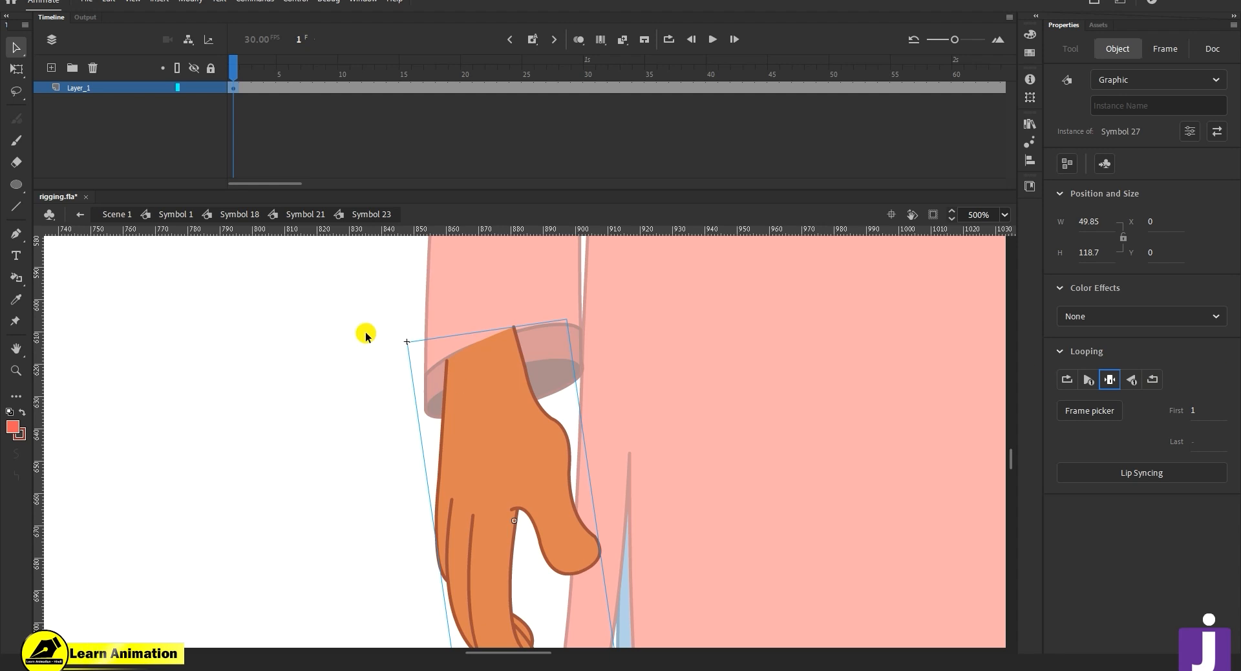
{"action": "left_click", "coordinate": [589, 531], "text": "ctrl+alt"}
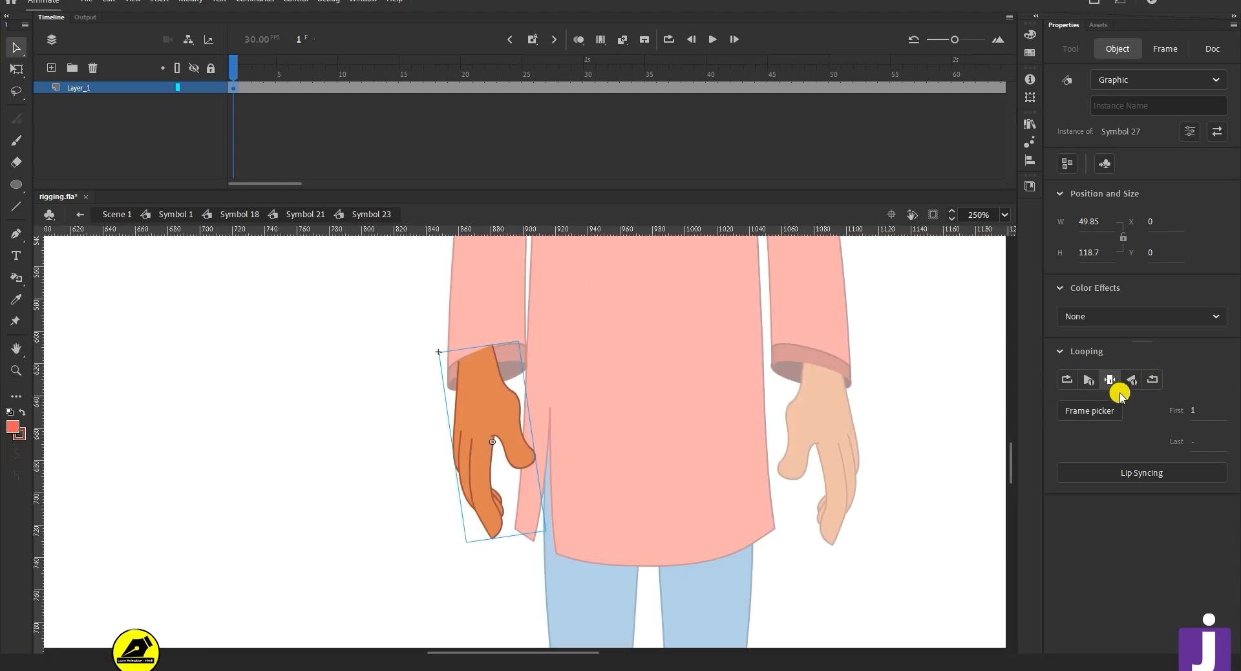
- Inspect the nested hand symbol's timeline and its frames in the Frame Picker, ending inside that symbol
{"action": "double_click", "coordinate": [490, 384]}
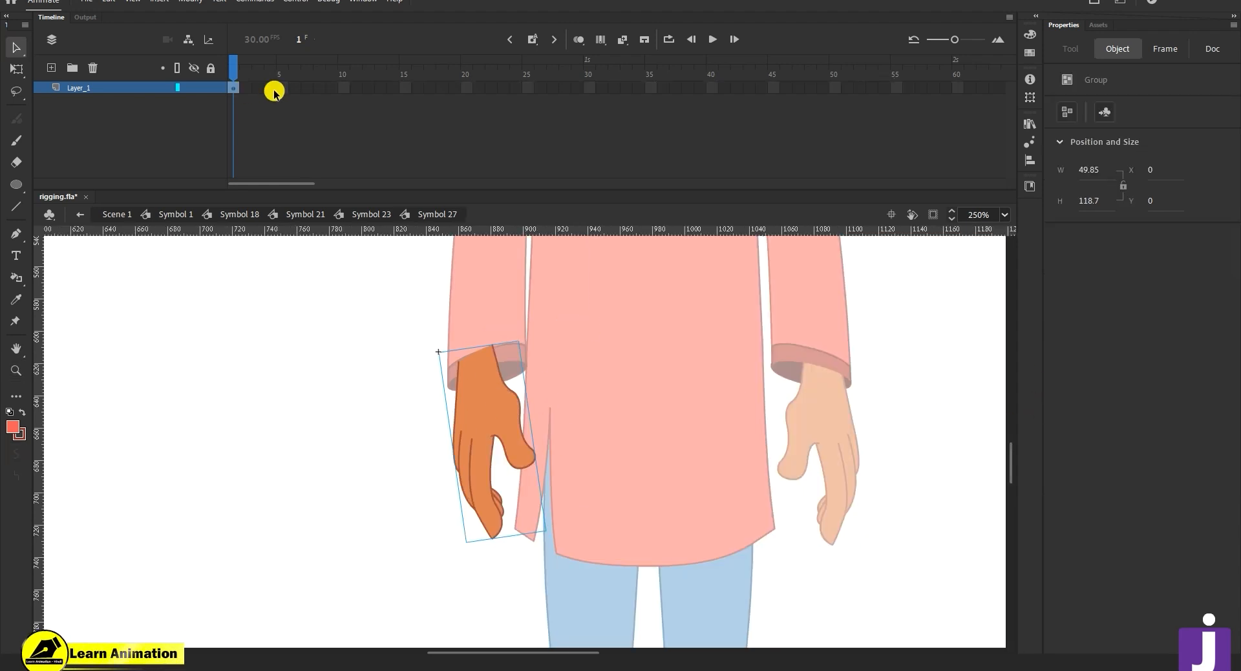
{"action": "double_click", "coordinate": [343, 502]}
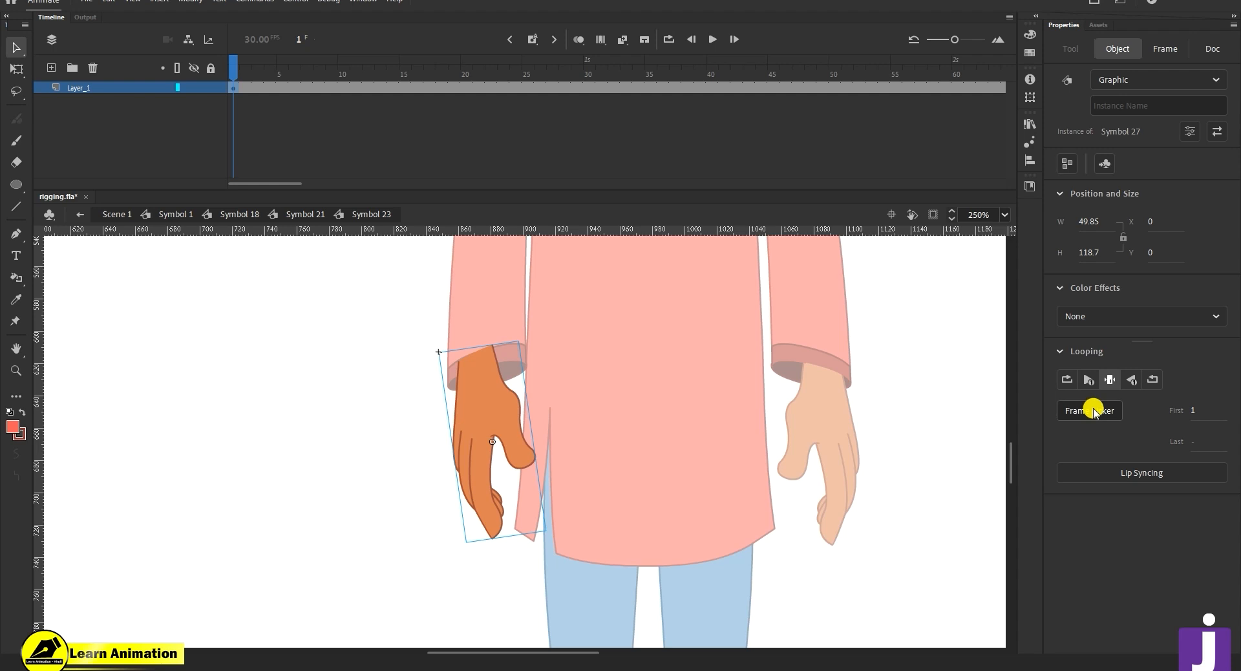
{"action": "left_click", "coordinate": [1093, 410]}
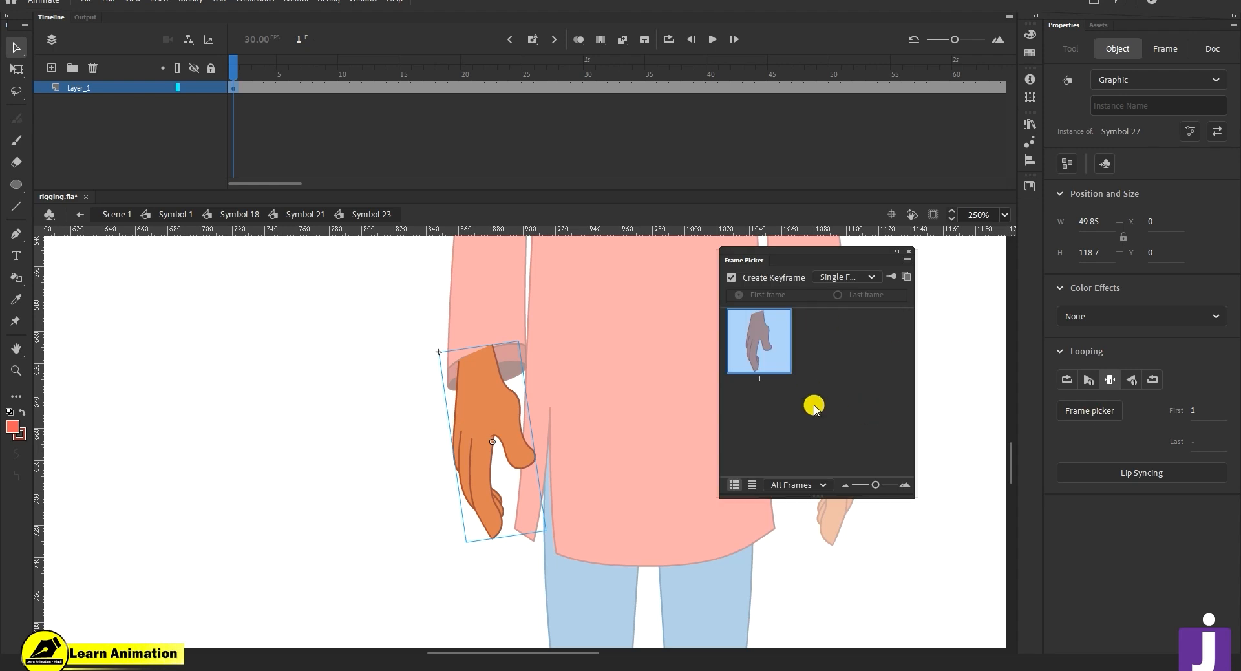
{"action": "left_click", "coordinate": [794, 424]}
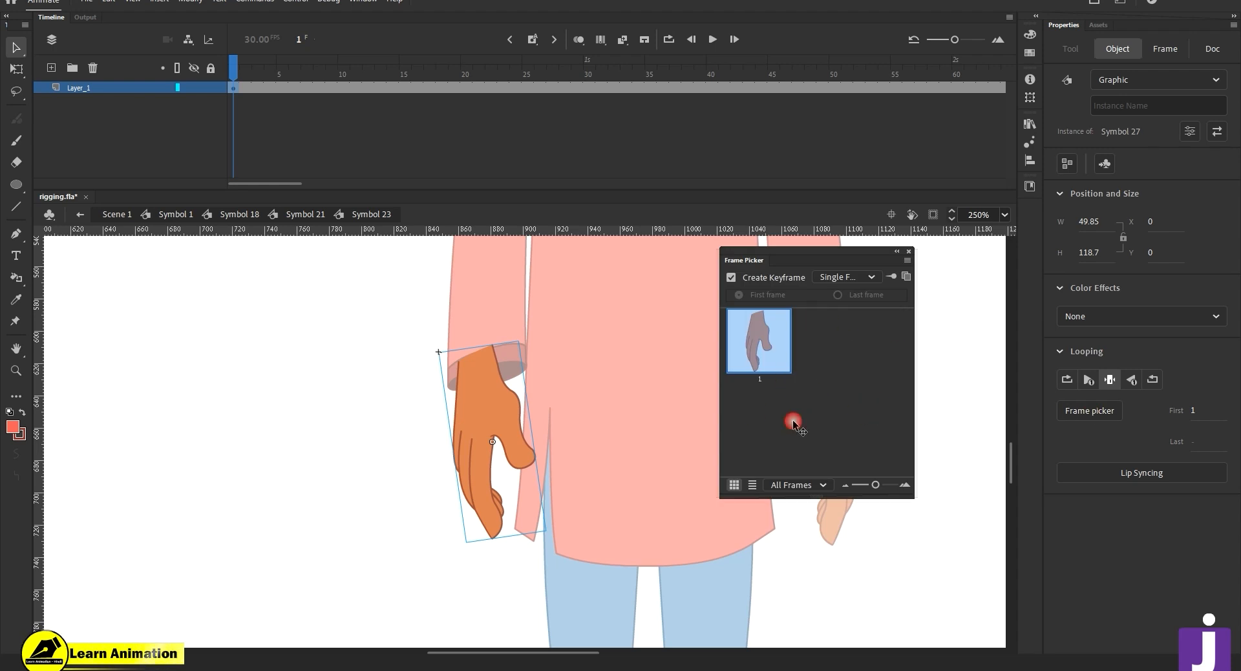
{"action": "double_click", "coordinate": [480, 404]}
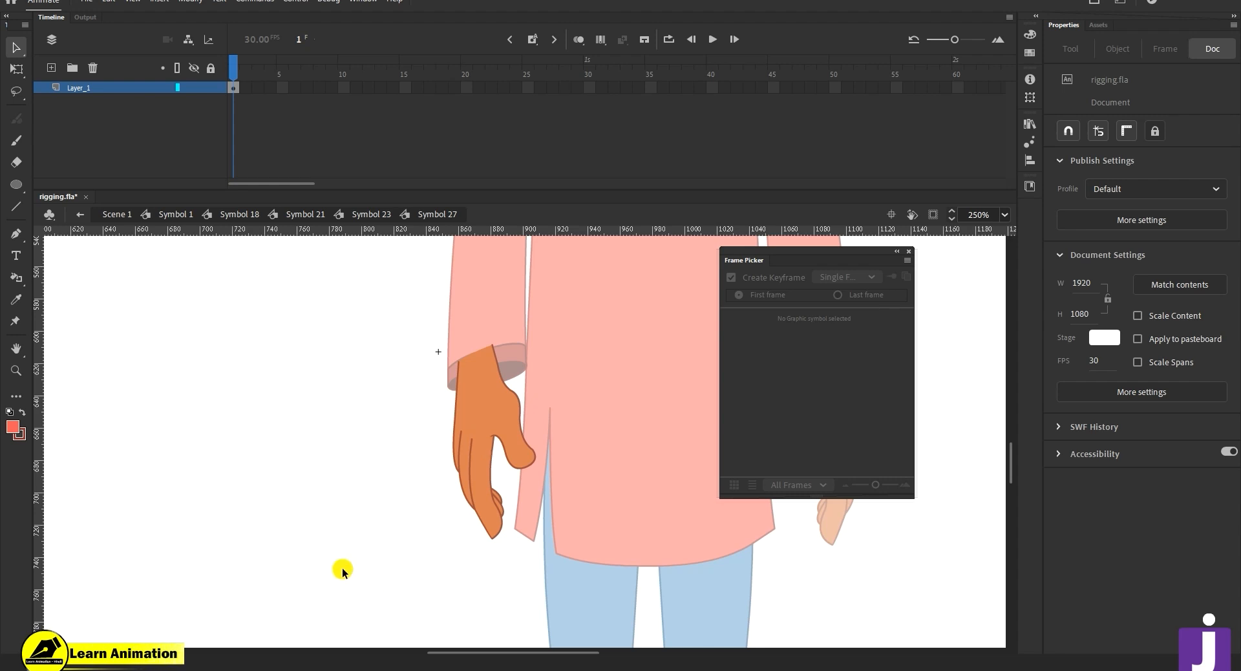
- Sketch a rough alternative hand outline beside the hand with the Classic Brush, and undo it
{"action": "key", "text": "b"}
{"action": "left_click_drag", "start_coordinate": [337, 367], "coordinate": [315, 498]}
{"action": "left_click_drag", "start_coordinate": [337, 579], "coordinate": [370, 380]}
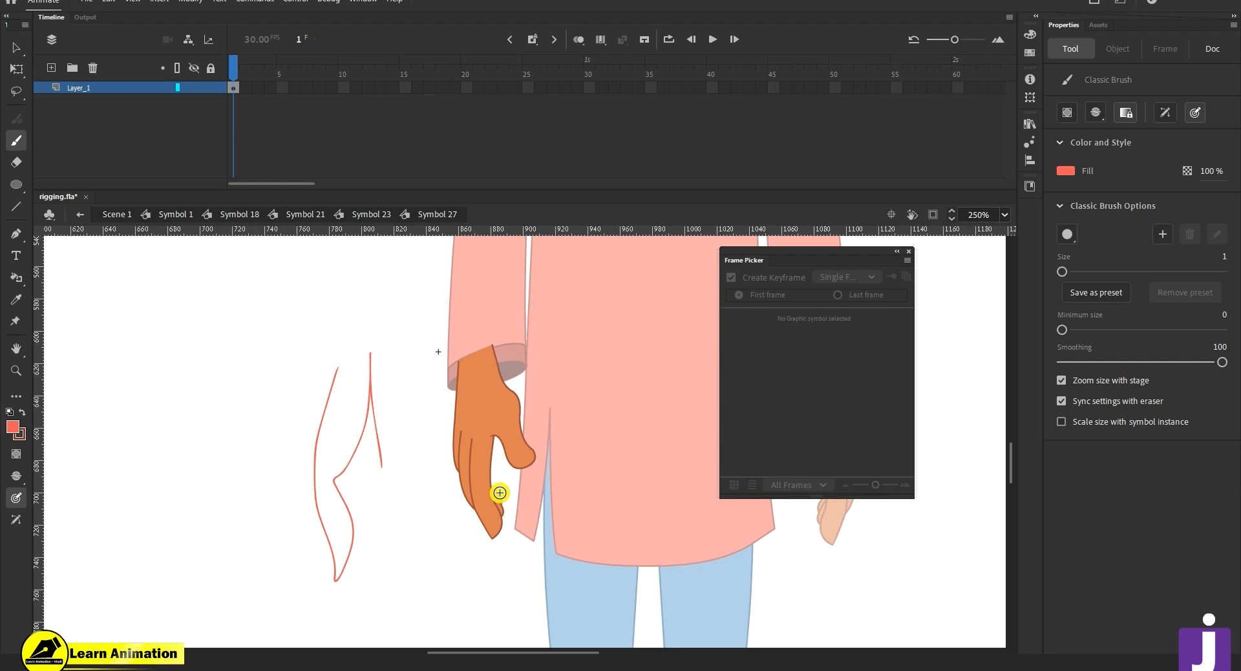
{"action": "key", "text": "ctrl+z"}
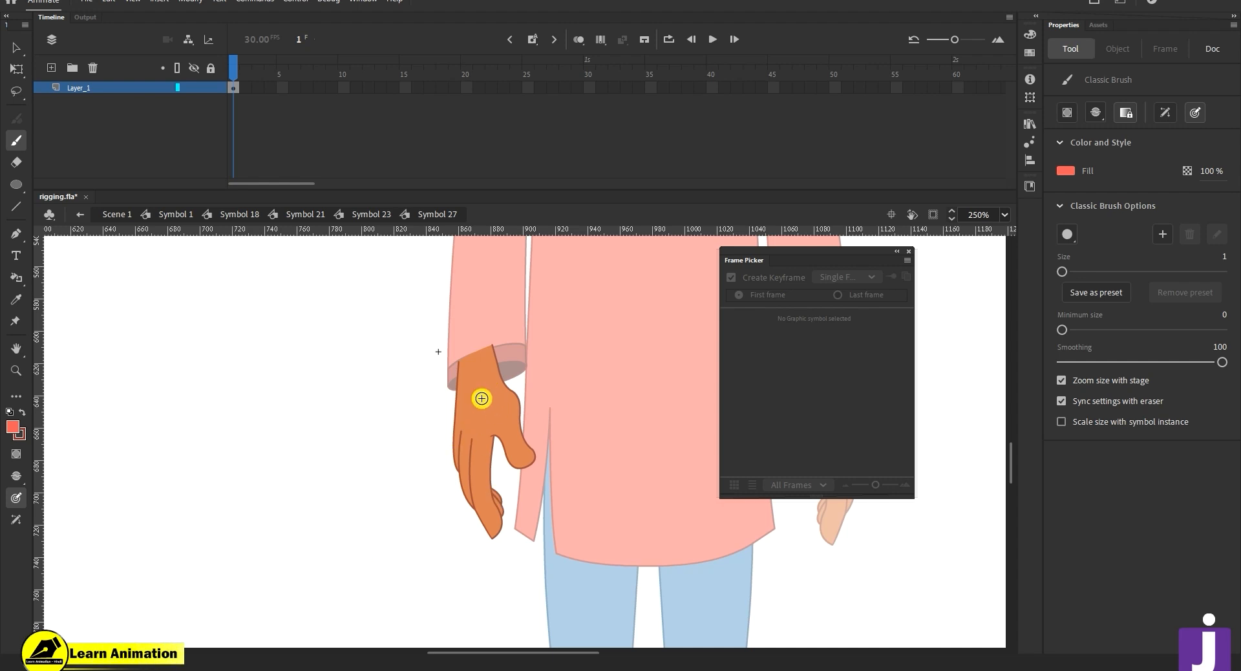
- Insert a keyframe at frame 2 of the nested hand symbol, duplicating the hand drawing
{"action": "mouse_move", "coordinate": [233, 87]}
{"action": "left_mouse_down"}
{"action": "mouse_move", "coordinate": [246, 90]}
{"action": "mouse_move", "coordinate": [243, 77]}
{"action": "left_mouse_up"}
{"action": "left_click", "coordinate": [247, 69]}
{"action": "key", "text": "v"}
{"action": "left_click", "coordinate": [322, 437]}
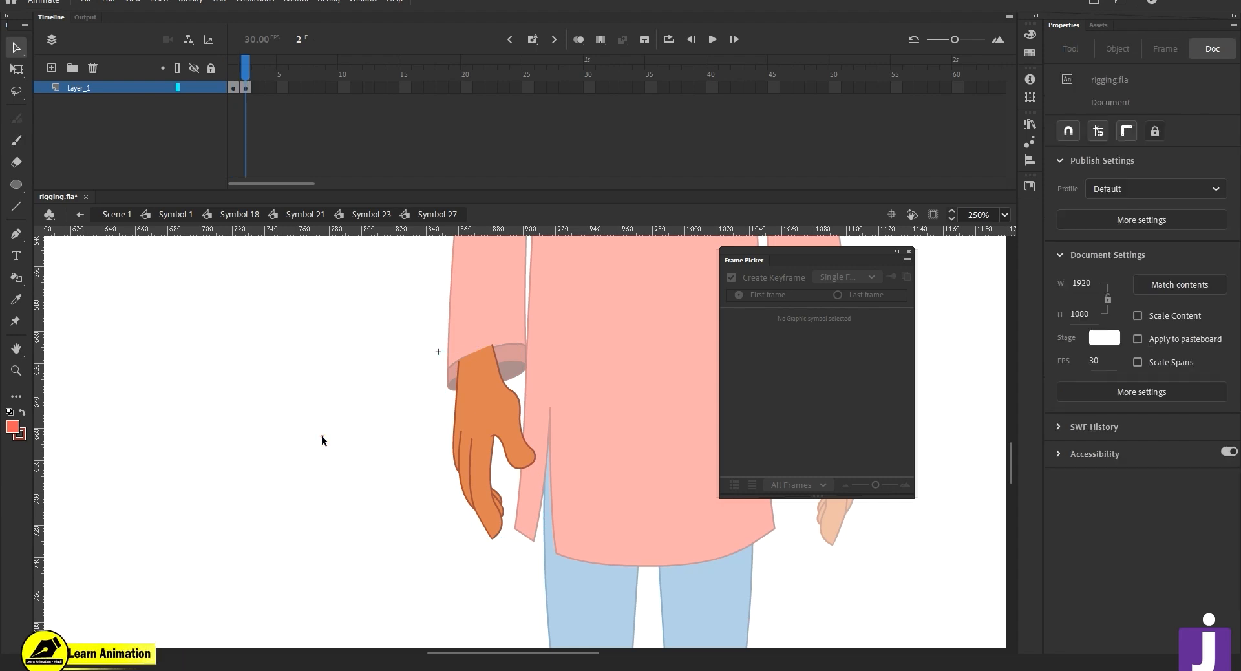
- Return to the parent hand symbol, examine the hand frames in the Frame Picker, close it and play the timeline
{"action": "double_click", "coordinate": [322, 440]}
{"action": "left_click", "coordinate": [815, 410]}
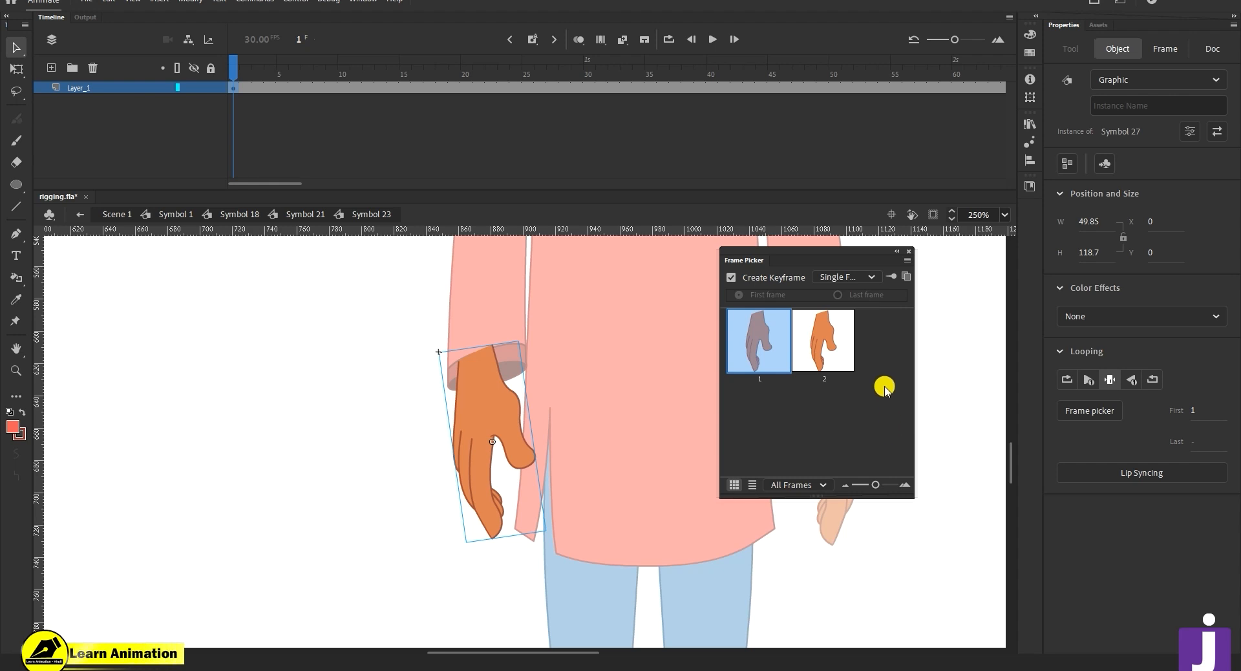
{"action": "left_click", "coordinate": [907, 254]}
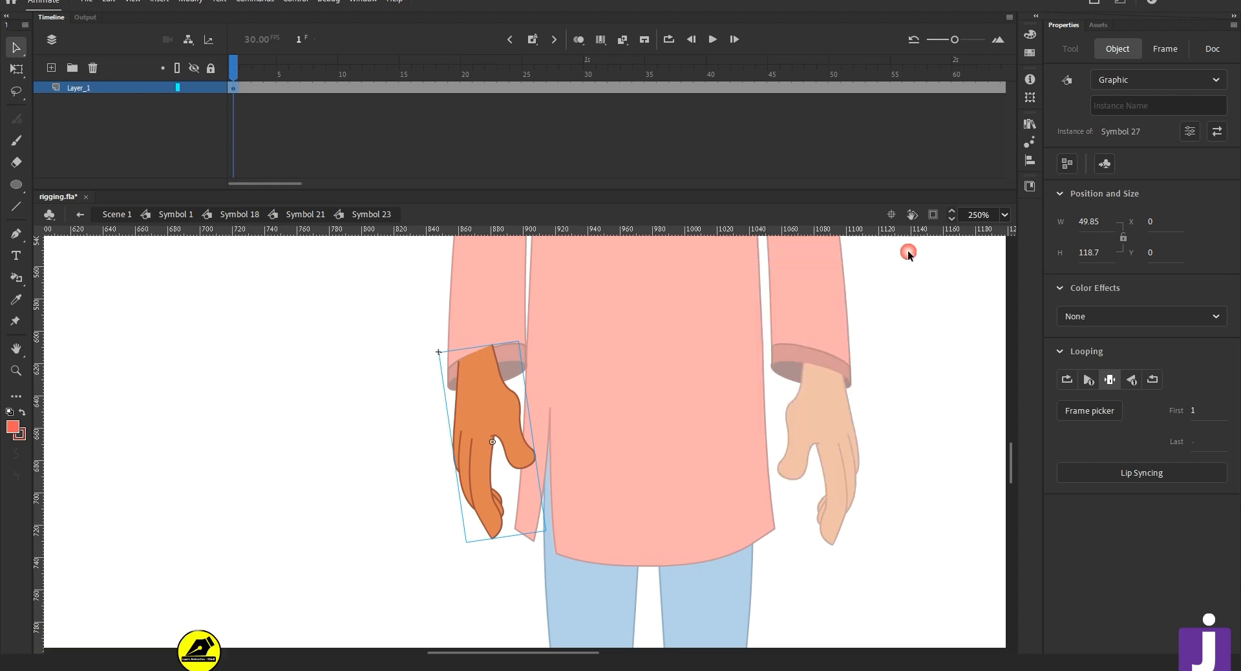
{"action": "key", "text": "Return"}
{"action": "key", "text": "Return"}
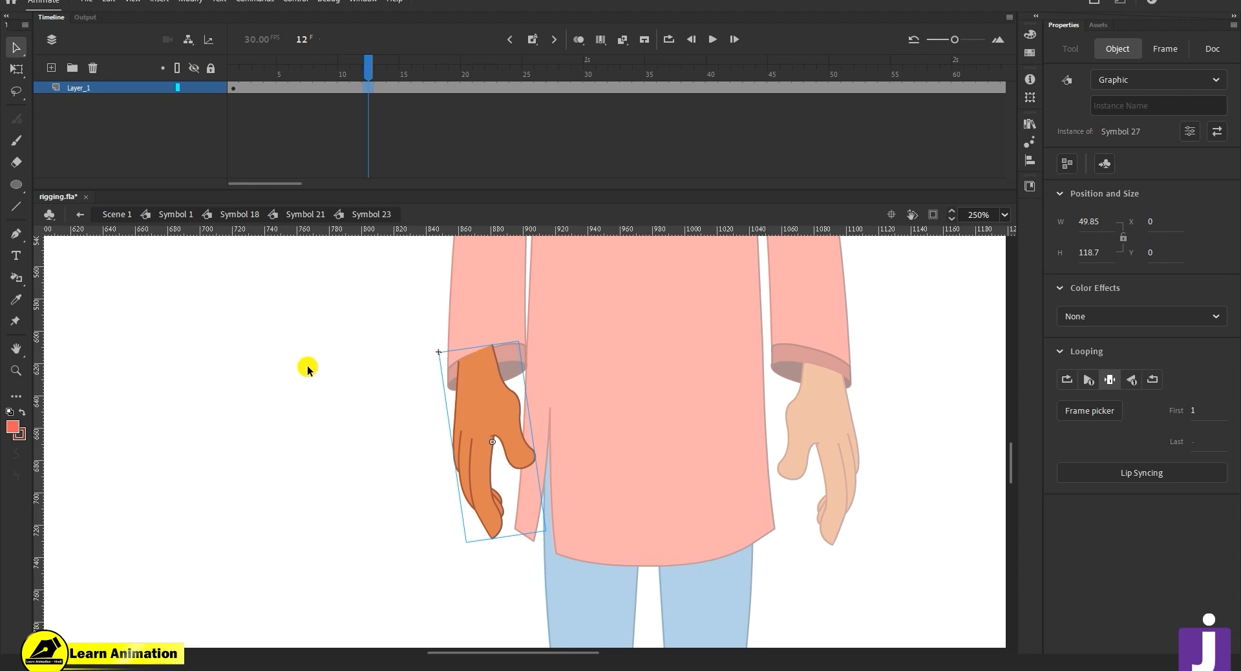
- Exit the nested arm symbols back to the main character symbol and return the playhead to frame 1
{"action": "left_click", "coordinate": [252, 220]}
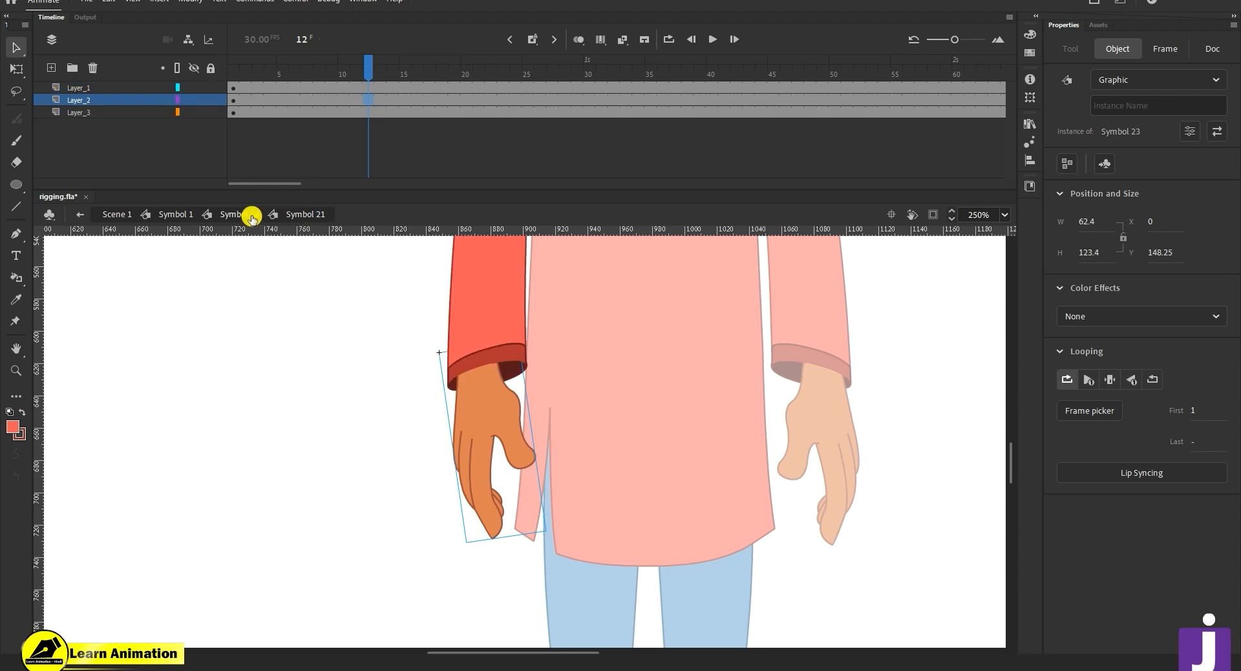
{"action": "left_click", "coordinate": [522, 424], "text": "ctrl+alt"}
{"action": "left_click", "coordinate": [525, 428], "text": "ctrl+alt"}
{"action": "left_click_drag", "start_coordinate": [575, 470], "coordinate": [573, 524]}
{"action": "double_click", "coordinate": [449, 456]}
{"action": "left_click_drag", "start_coordinate": [481, 346], "coordinate": [559, 542]}
{"action": "key", "text": "z"}
{"action": "left_click", "coordinate": [530, 446]}
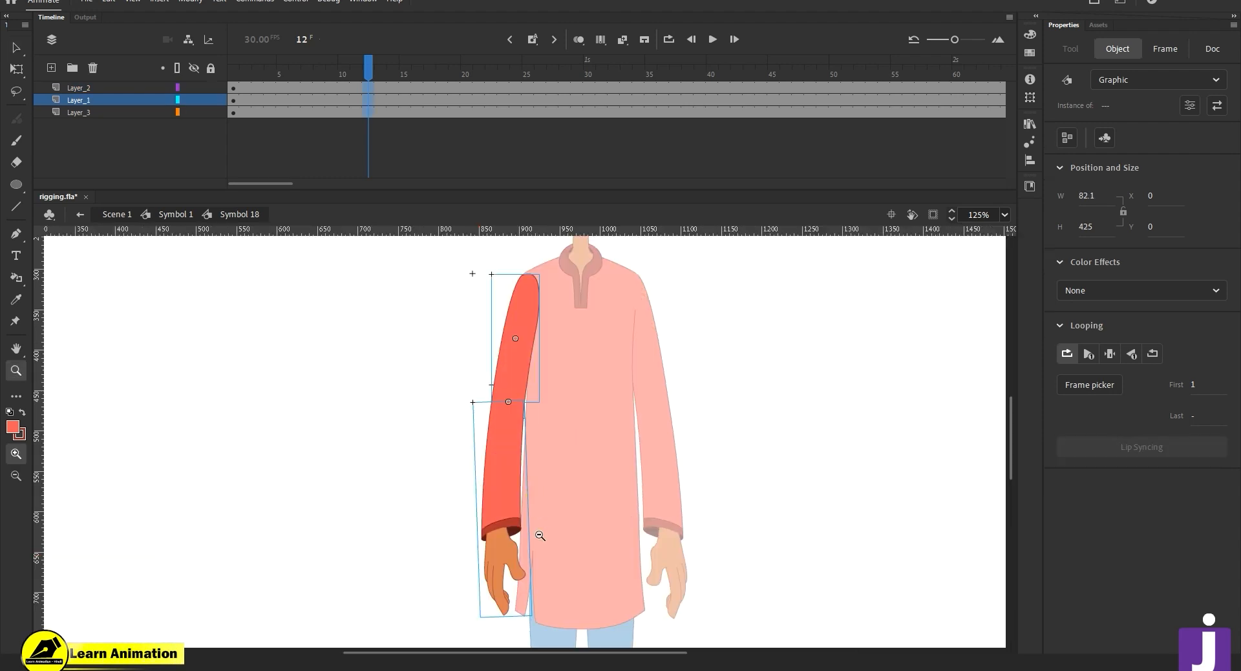
{"action": "left_click", "coordinate": [539, 535], "text": "alt"}
{"action": "key", "text": "v"}
{"action": "double_click", "coordinate": [404, 450]}
{"action": "left_click_drag", "start_coordinate": [366, 78], "coordinate": [200, 96]}
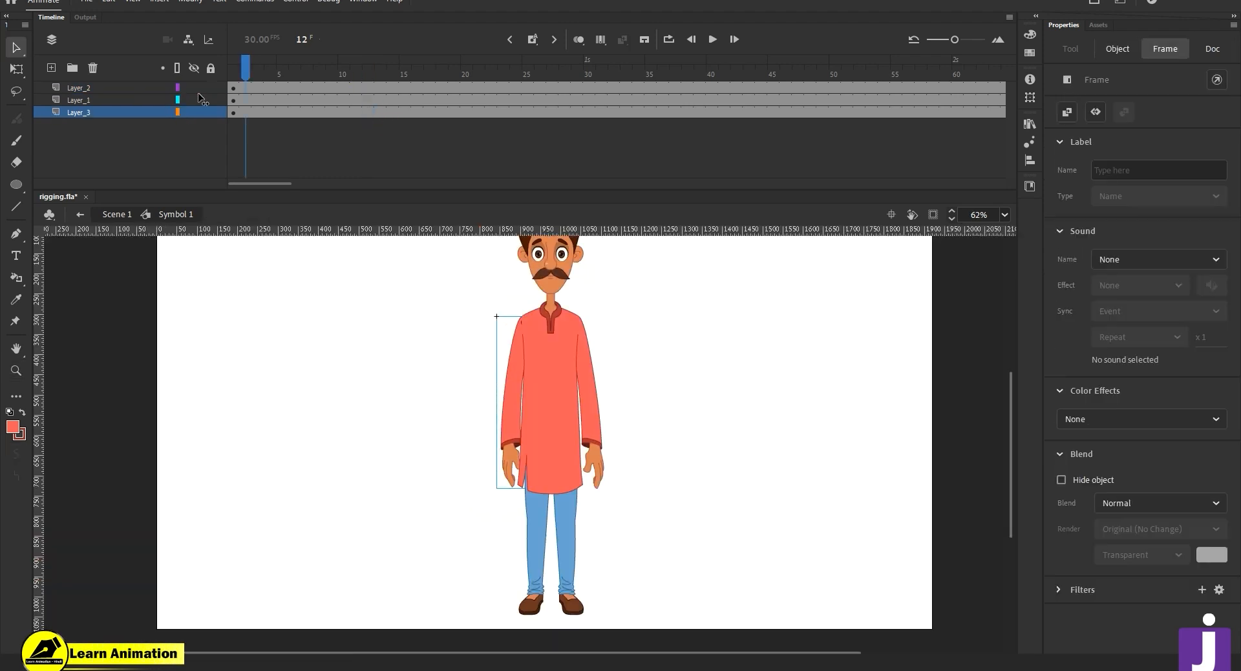
- Try moving the character's right arm away from the shoulder, and undo the move
{"action": "left_click", "coordinate": [520, 404]}
{"action": "left_click", "coordinate": [510, 414]}
{"action": "left_click", "coordinate": [531, 406]}
{"action": "key", "text": "q"}
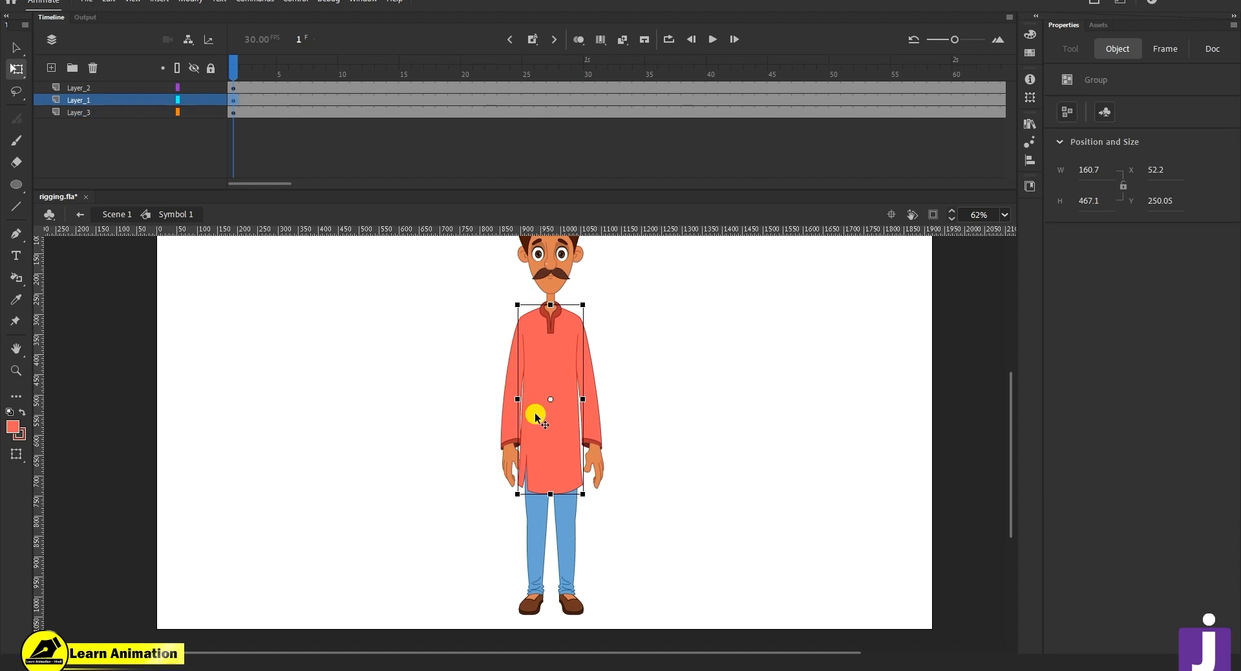
{"action": "key", "text": "z"}
{"action": "left_click", "coordinate": [533, 380]}
{"action": "left_click", "coordinate": [526, 434]}
{"action": "left_click", "coordinate": [545, 390]}
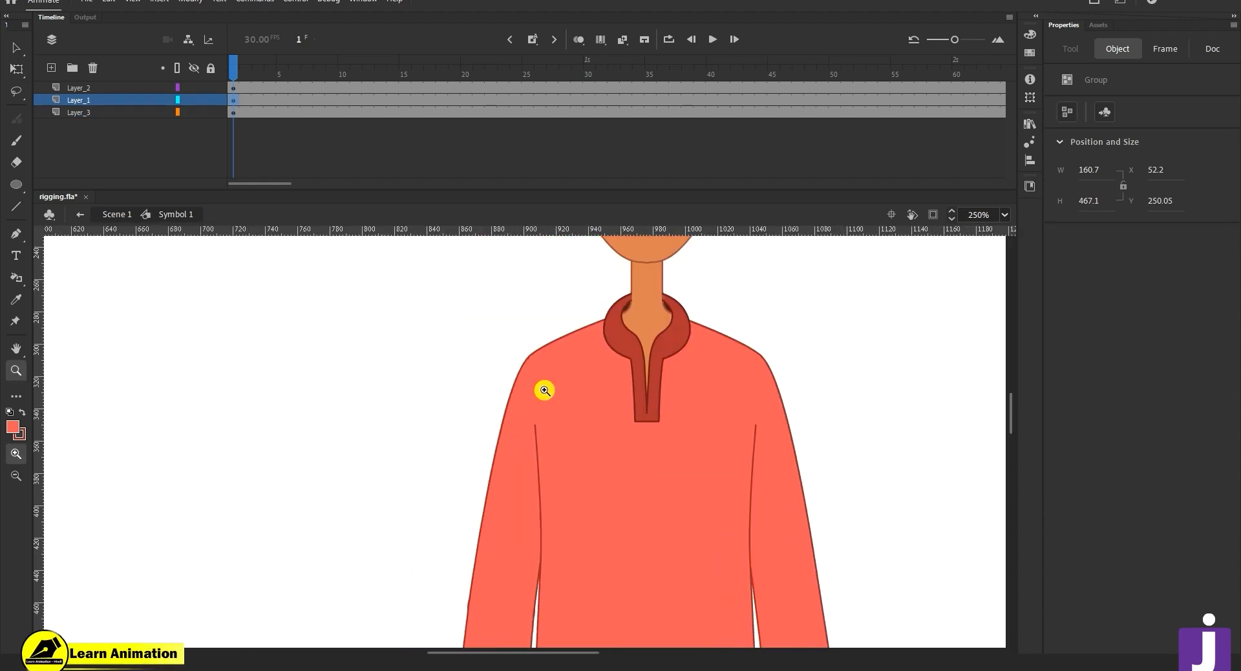
{"action": "left_click", "coordinate": [549, 427]}
{"action": "key", "text": "v"}
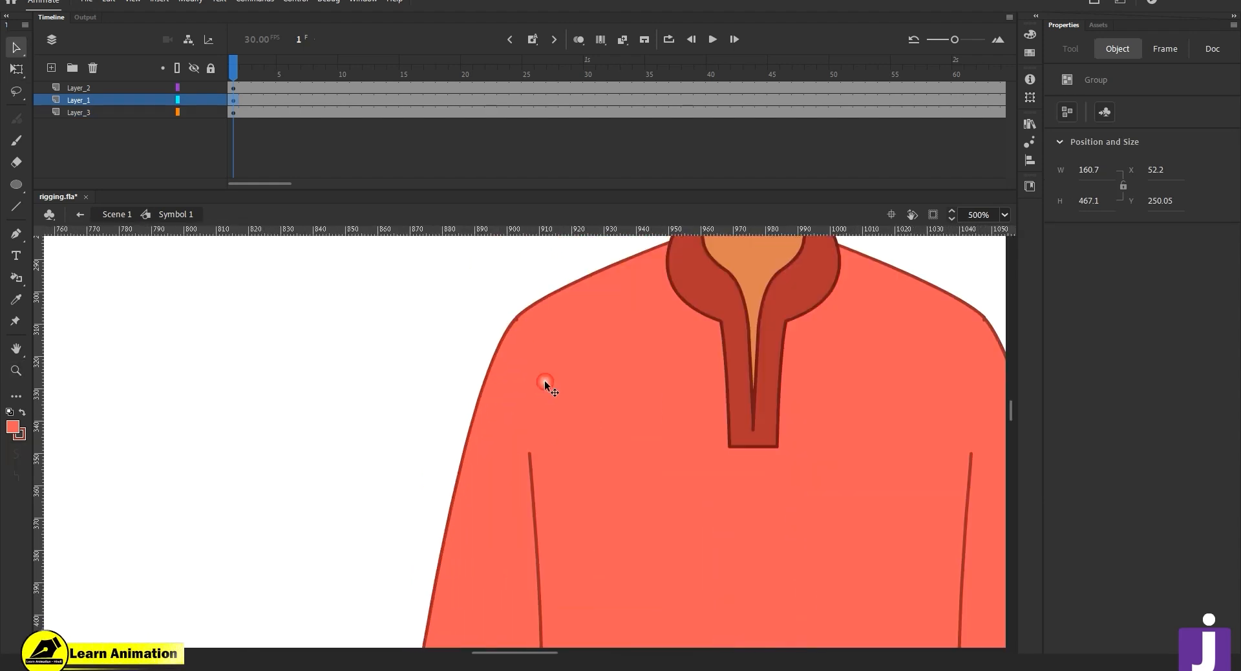
{"action": "left_click_drag", "start_coordinate": [503, 473], "coordinate": [466, 478]}
{"action": "key", "text": "ctrl+z"}
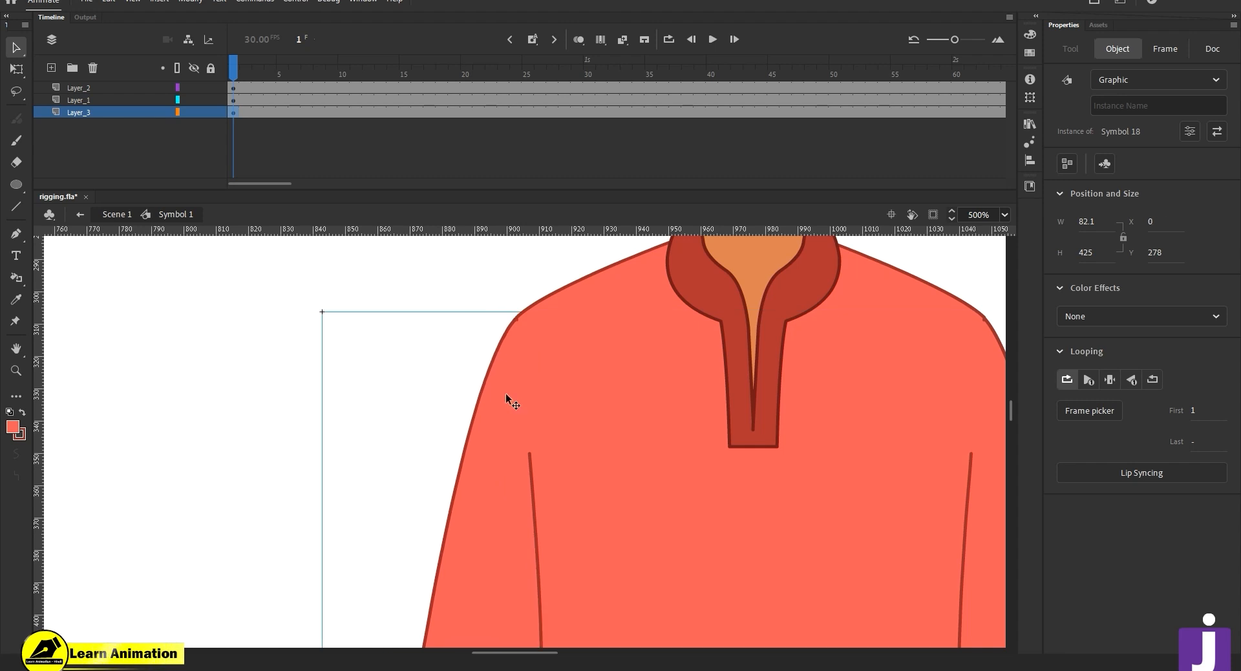
- Examine the upper sleeve's shoulder shape inside the right arm symbol and return to the main character symbol
{"action": "double_click", "coordinate": [507, 396]}
{"action": "double_click", "coordinate": [522, 360]}
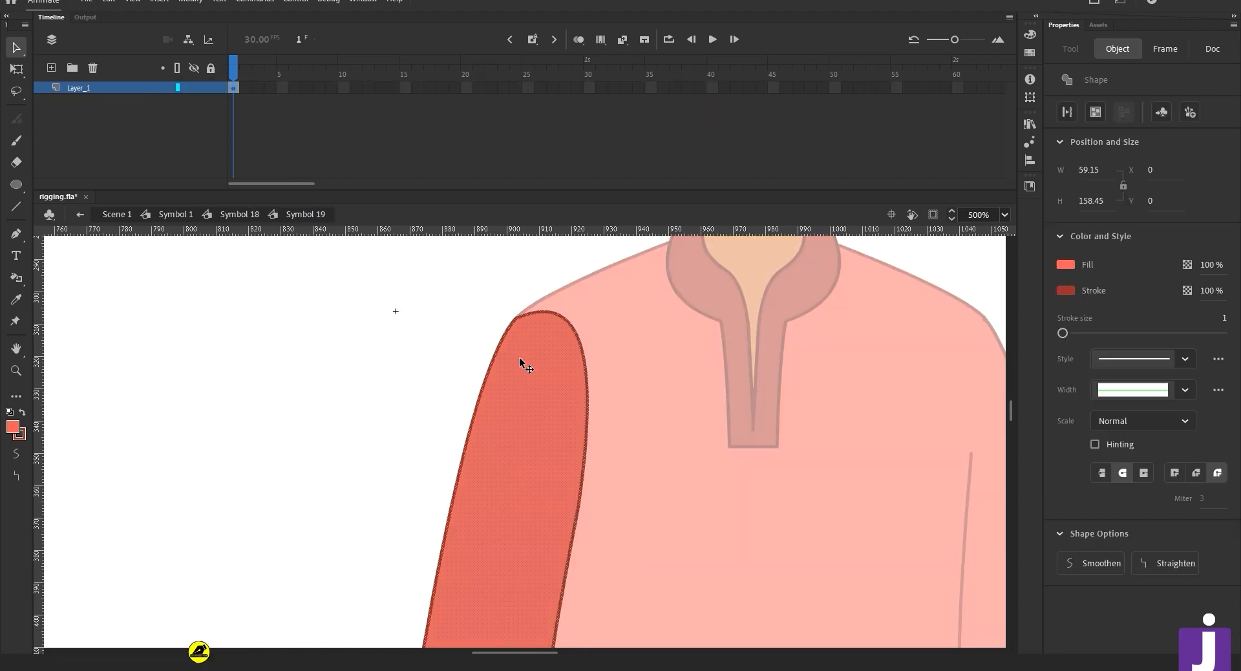
{"action": "left_click", "coordinate": [543, 270]}
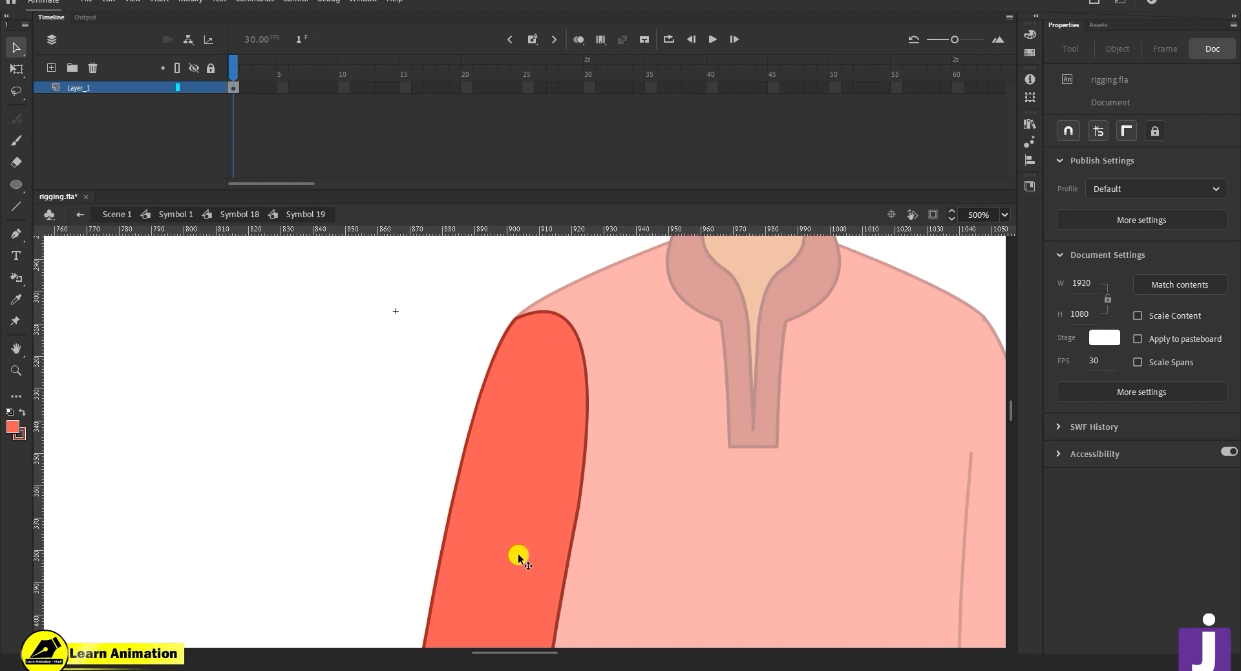
{"action": "key", "text": "z"}
{"action": "left_click", "coordinate": [520, 510], "text": "alt"}
{"action": "left_click", "coordinate": [521, 508], "text": "alt"}
{"action": "key", "text": "v"}
{"action": "double_click", "coordinate": [438, 455]}
{"action": "left_click", "coordinate": [518, 405]}
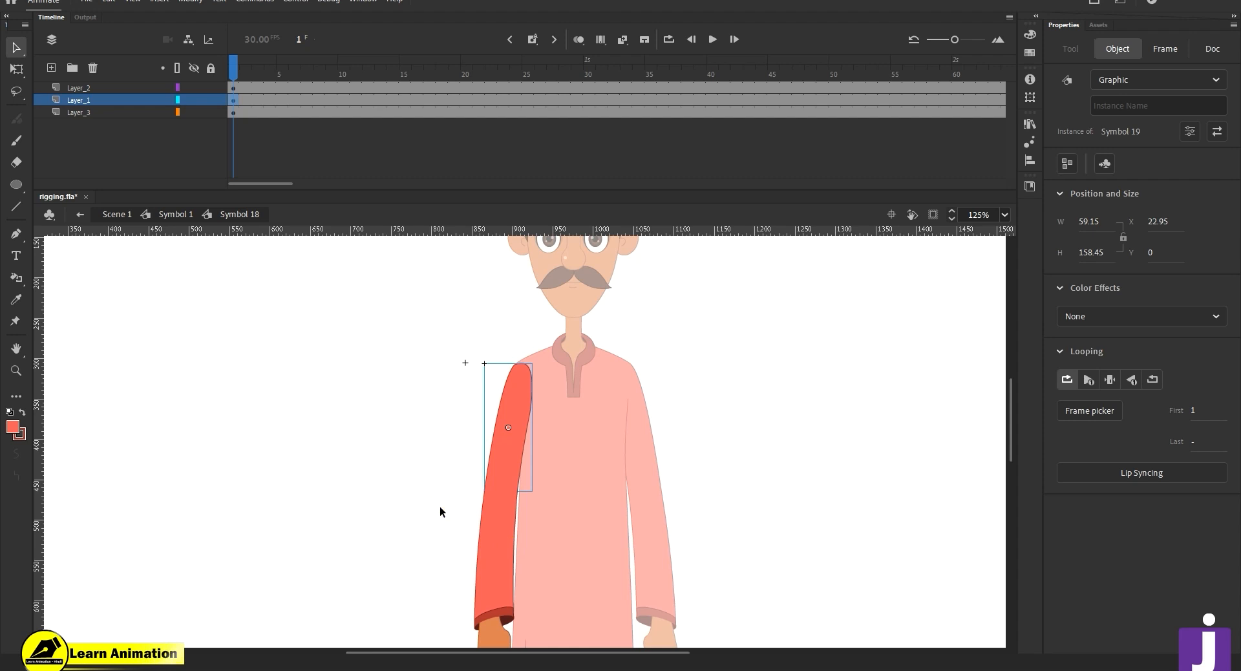
{"action": "double_click", "coordinate": [439, 507]}
- Rotate the character's right arm outward about its shoulder pivot with Free Transform
{"action": "left_click", "coordinate": [503, 392]}
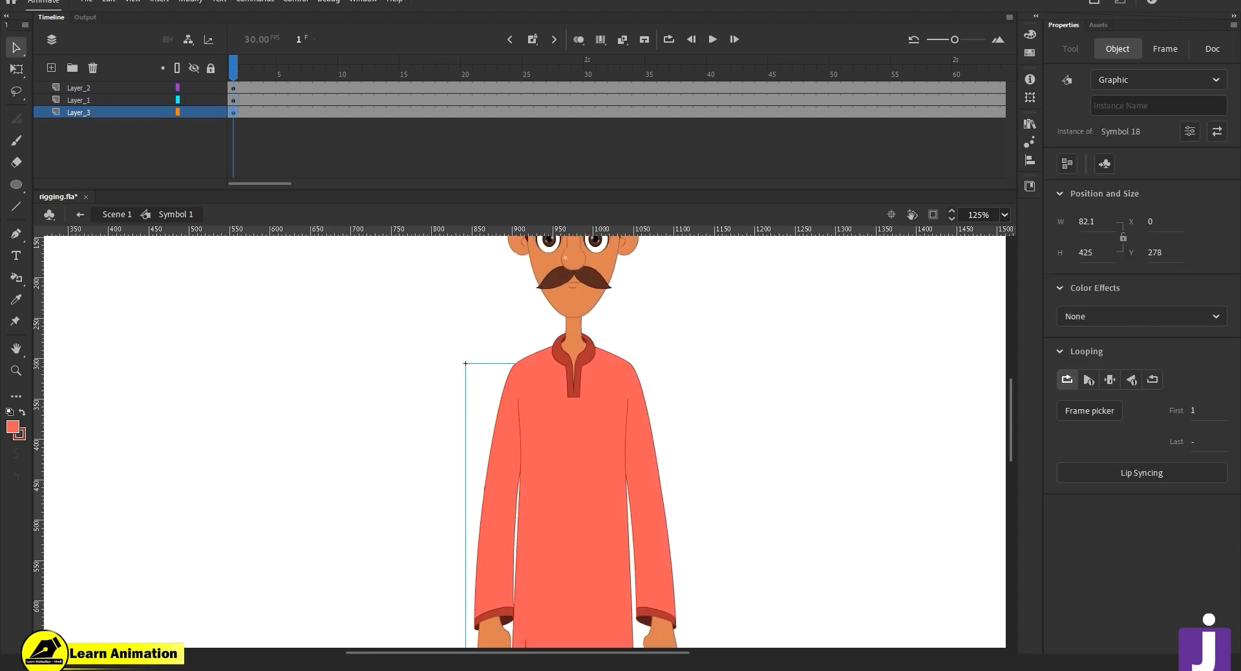
{"action": "left_click", "coordinate": [527, 493], "text": "alt"}
{"action": "key", "text": "q"}
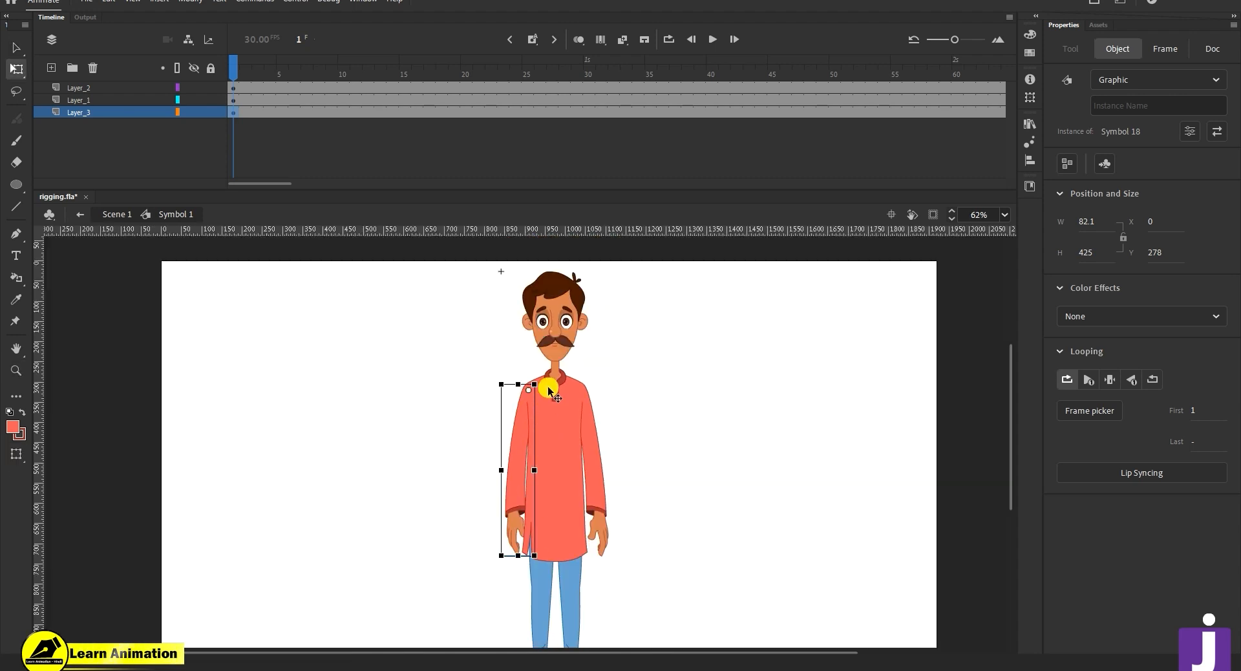
{"action": "key", "text": "z"}
{"action": "left_click", "coordinate": [536, 396]}
{"action": "left_click", "coordinate": [537, 396]}
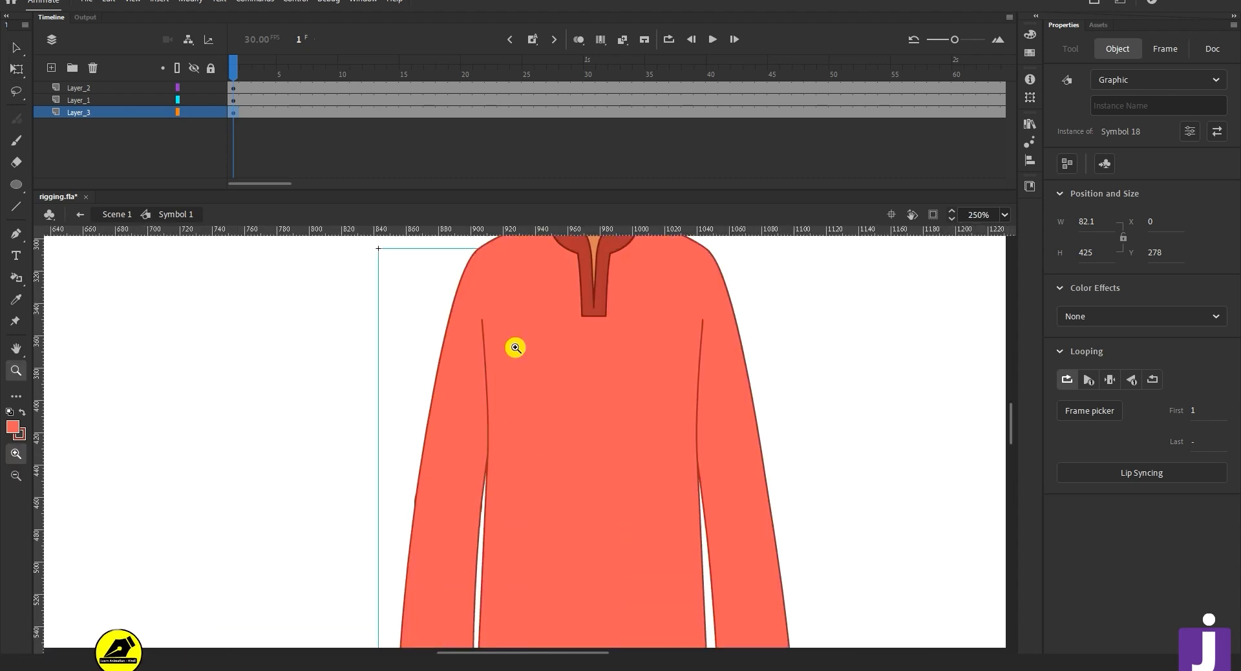
{"action": "scroll", "coordinate": [528, 447], "scroll_direction": "up", "scroll_amount": 3}
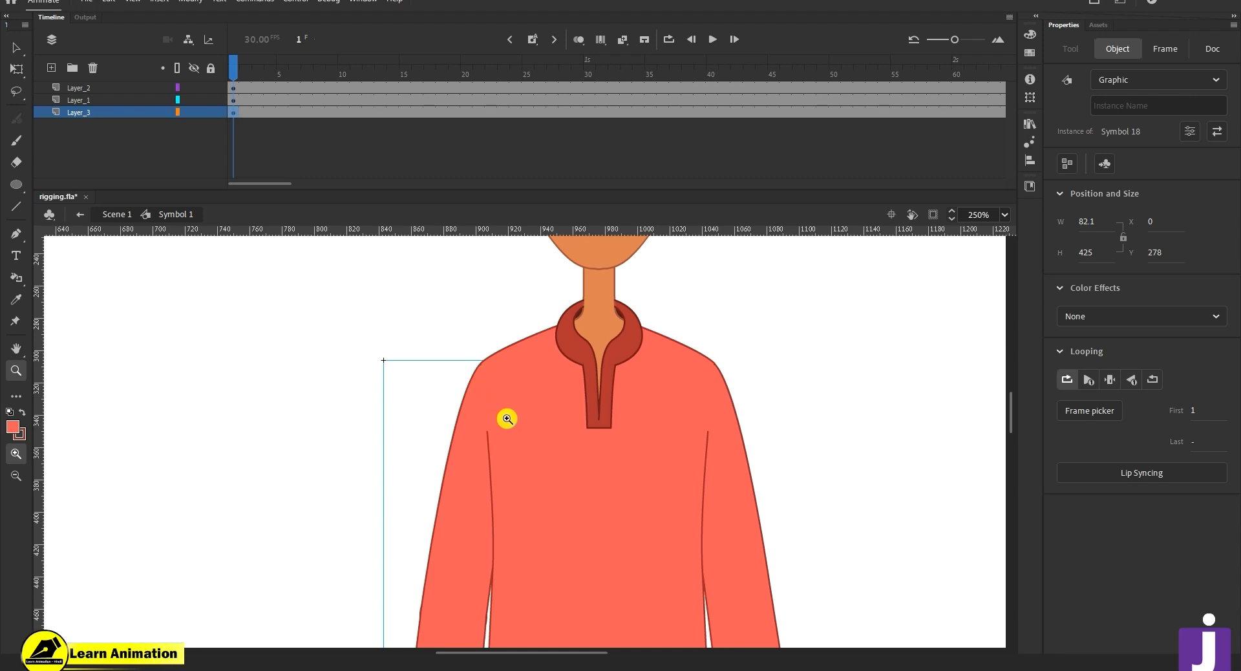
{"action": "key", "text": "q"}
{"action": "key", "text": "z"}
{"action": "left_click", "coordinate": [488, 508], "text": "alt"}
{"action": "key", "text": "q"}
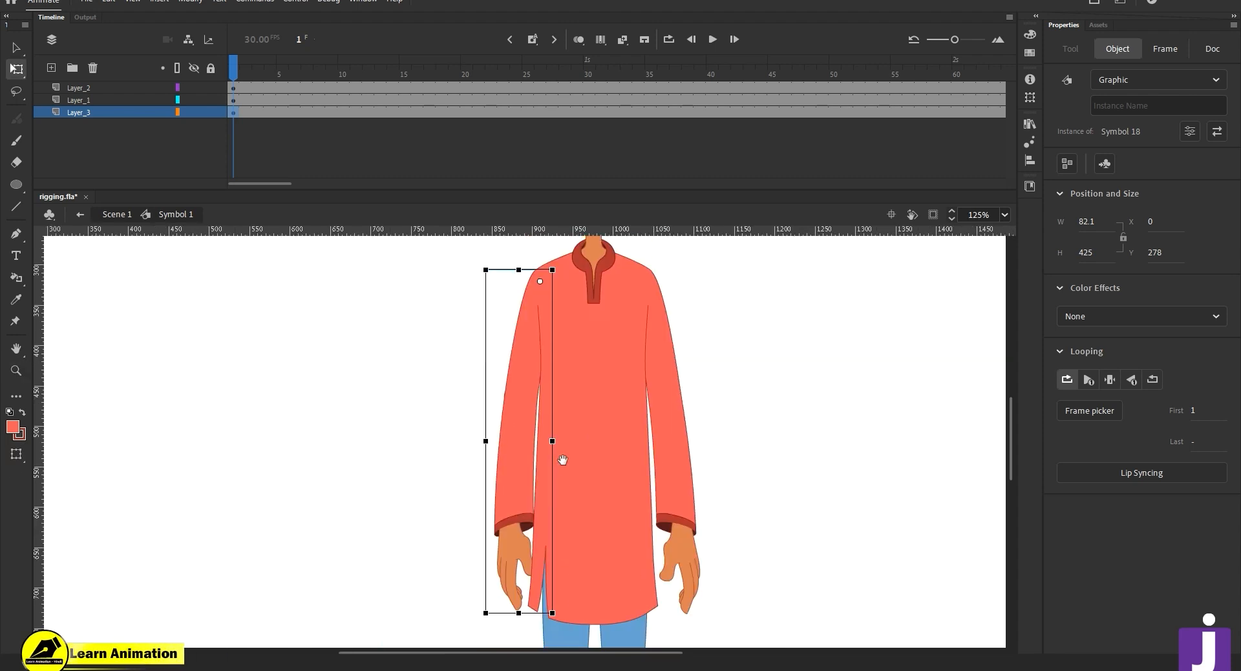
{"action": "left_click_drag", "start_coordinate": [557, 613], "coordinate": [521, 435]}
- Nudge the rotated arm upward to Y 253.2 so its outline meets the torso's shoulder line
{"action": "key", "text": "z"}
{"action": "left_click", "coordinate": [542, 318]}
{"action": "left_click", "coordinate": [541, 317]}
{"action": "left_click", "coordinate": [506, 493]}
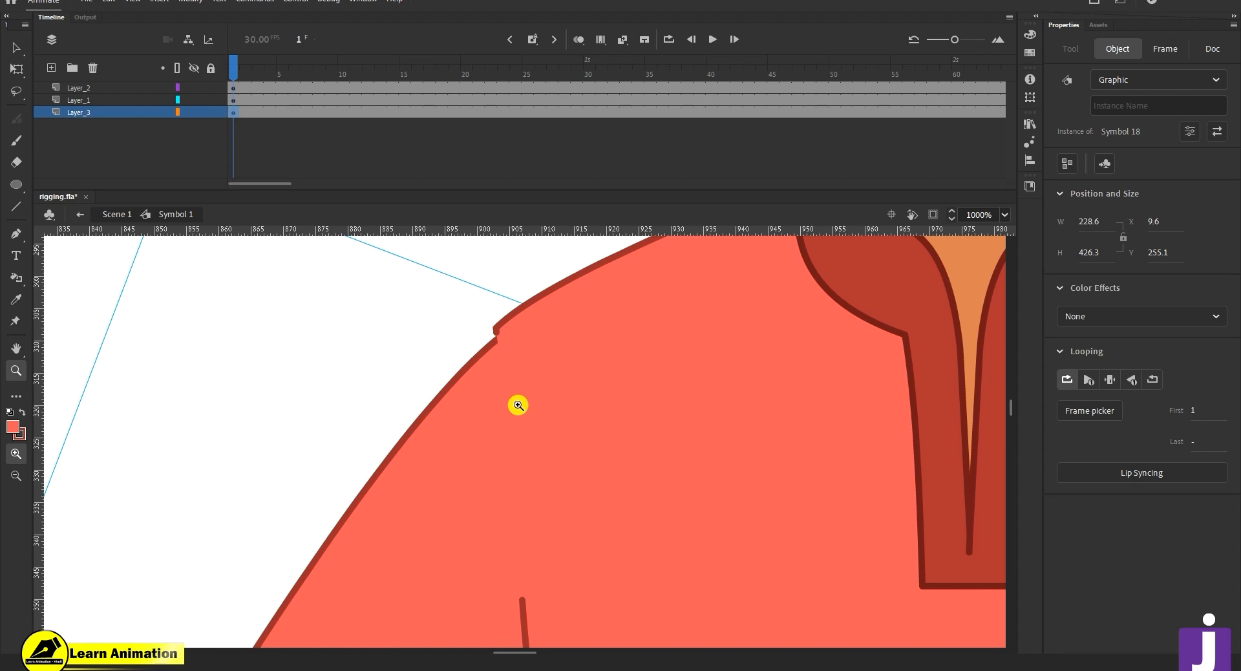
{"action": "key", "text": "Up"}
{"action": "key", "text": "Up"}
{"action": "key", "text": "Up"}
{"action": "key", "text": "Up"}
{"action": "key", "text": "Up"}
{"action": "key", "text": "Up"}
{"action": "key", "text": "Up"}
{"action": "key", "text": "Up"}
{"action": "key", "text": "Up"}
{"action": "key", "text": "Up"}
{"action": "key", "text": "Up"}
{"action": "key", "text": "Up"}
{"action": "key", "text": "Up"}
{"action": "key", "text": "Up"}
{"action": "key", "text": "Up"}
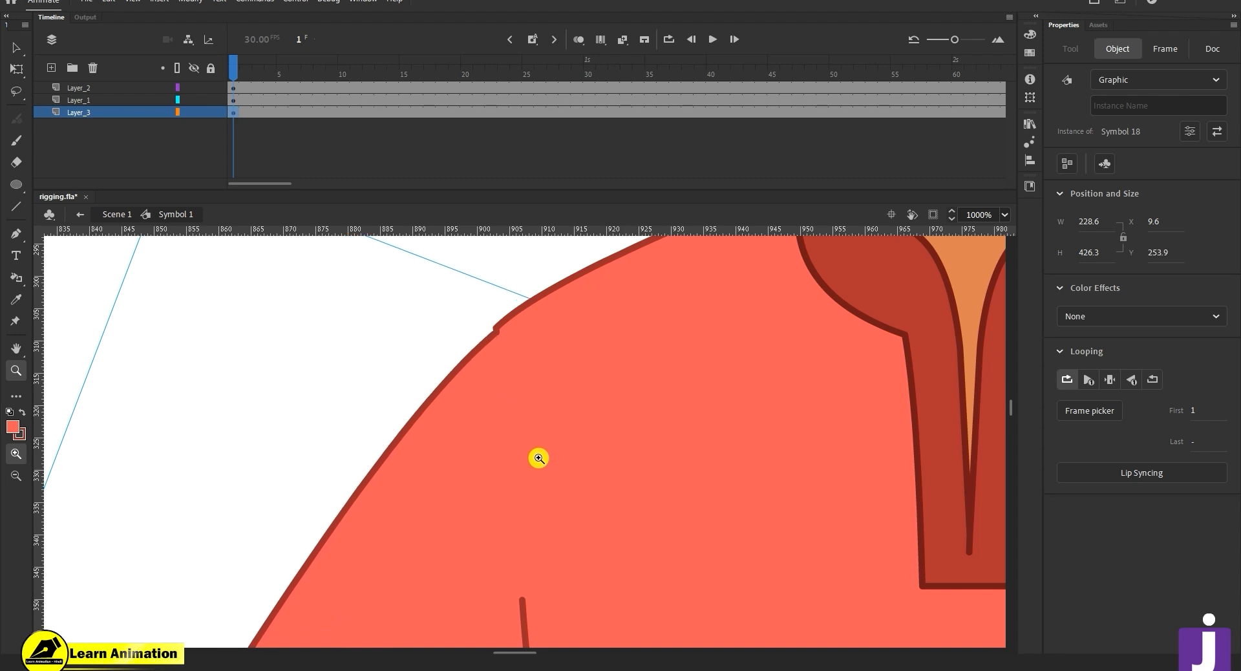
{"action": "key", "text": "Up"}
{"action": "key", "text": "Up"}
{"action": "key", "text": "Up"}
{"action": "key", "text": "Up"}
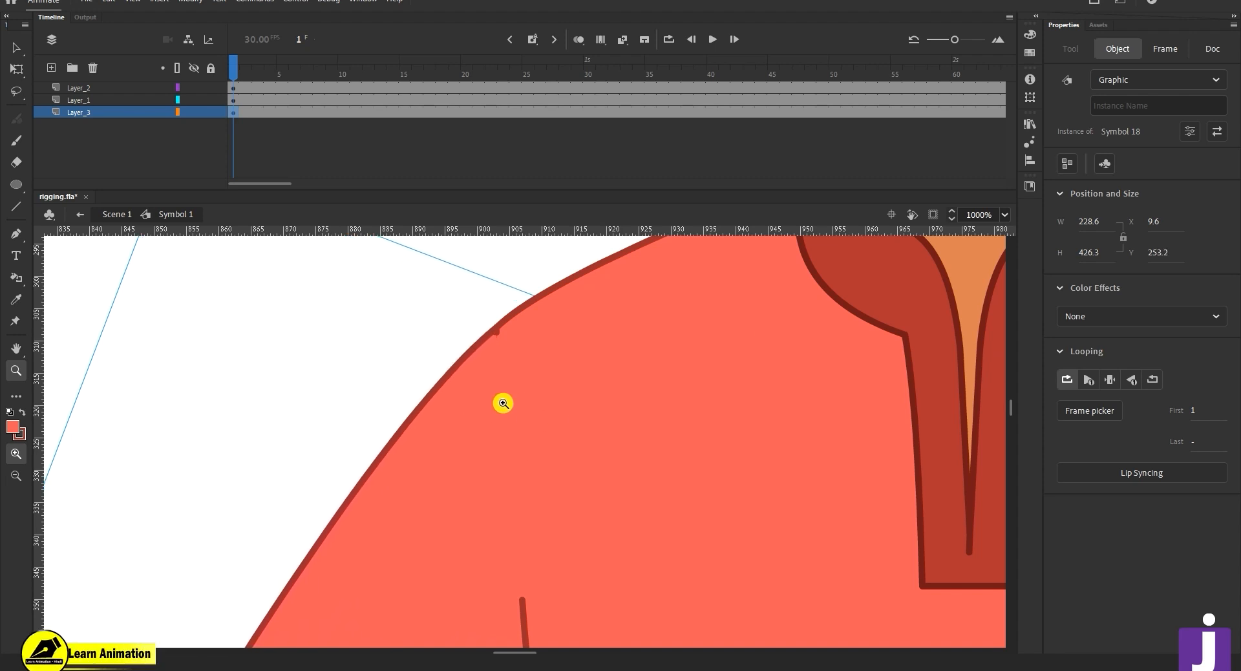
- Examine the sleeve inside the right arm symbol, return to the main character symbol and view both arms
{"action": "double_click", "coordinate": [536, 545]}
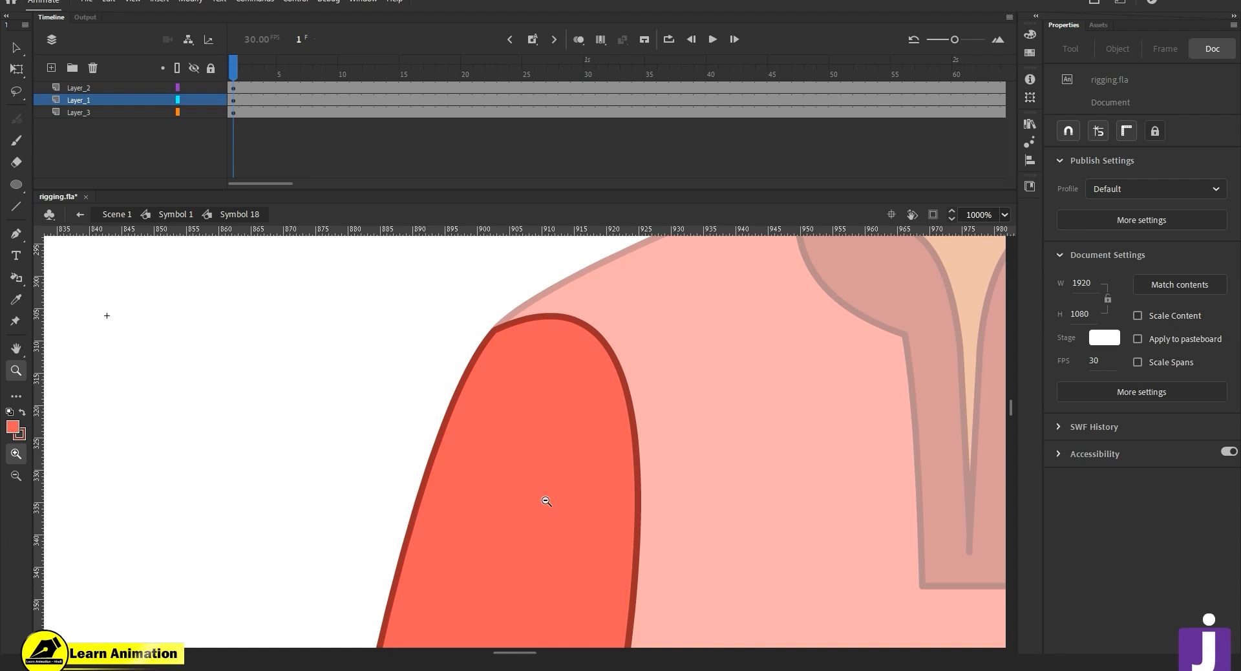
{"action": "key", "text": "v"}
{"action": "double_click", "coordinate": [436, 485]}
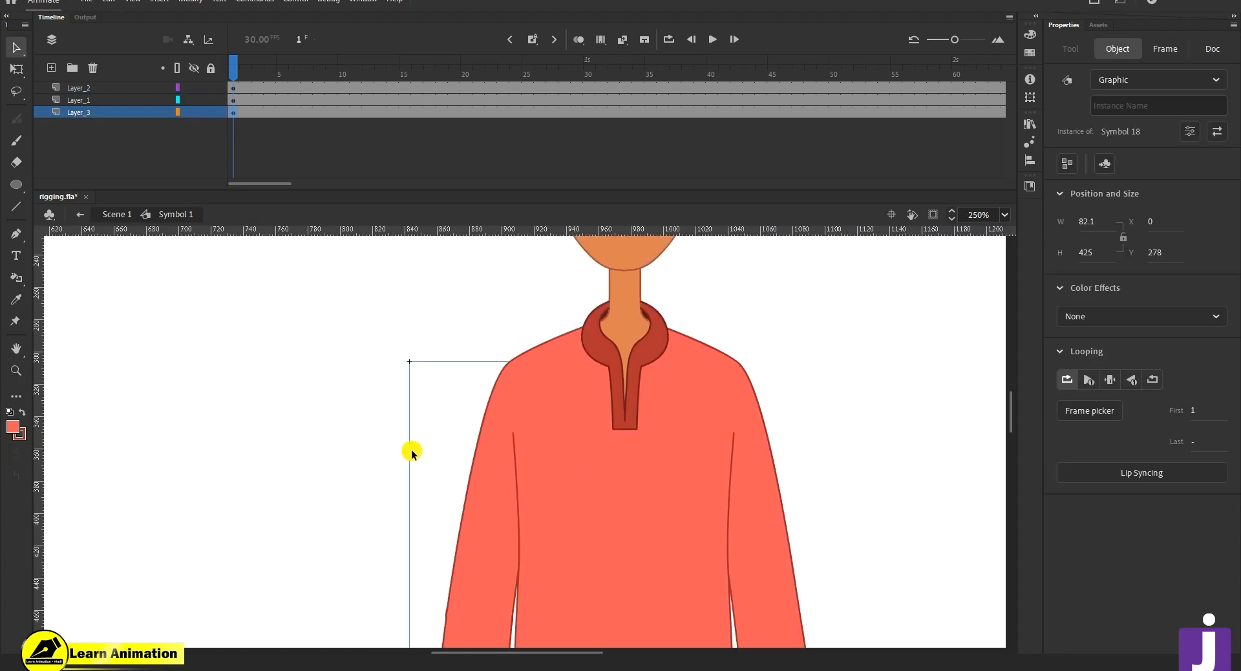
{"action": "key", "text": "z"}
{"action": "left_click", "coordinate": [545, 466], "text": "alt"}
{"action": "left_click_drag", "start_coordinate": [544, 456], "coordinate": [526, 421]}
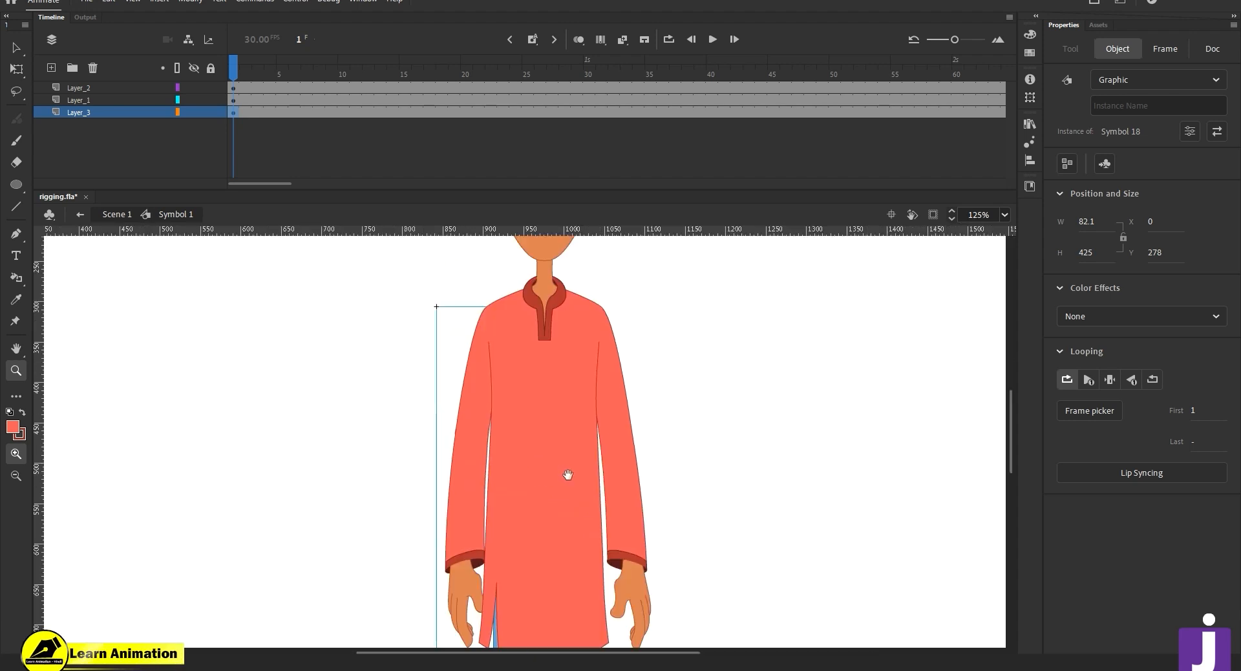
{"action": "key", "text": "v"}
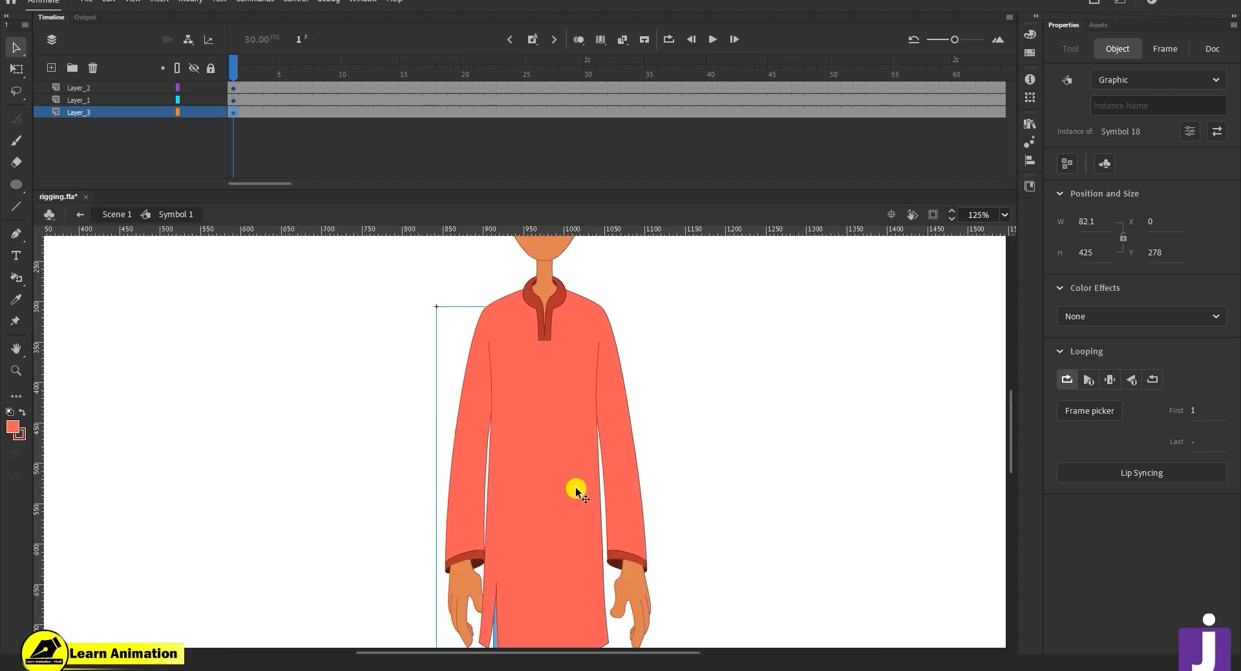
- Try moving the character's left arm away from the torso, and undo the move
{"action": "left_click", "coordinate": [626, 552]}
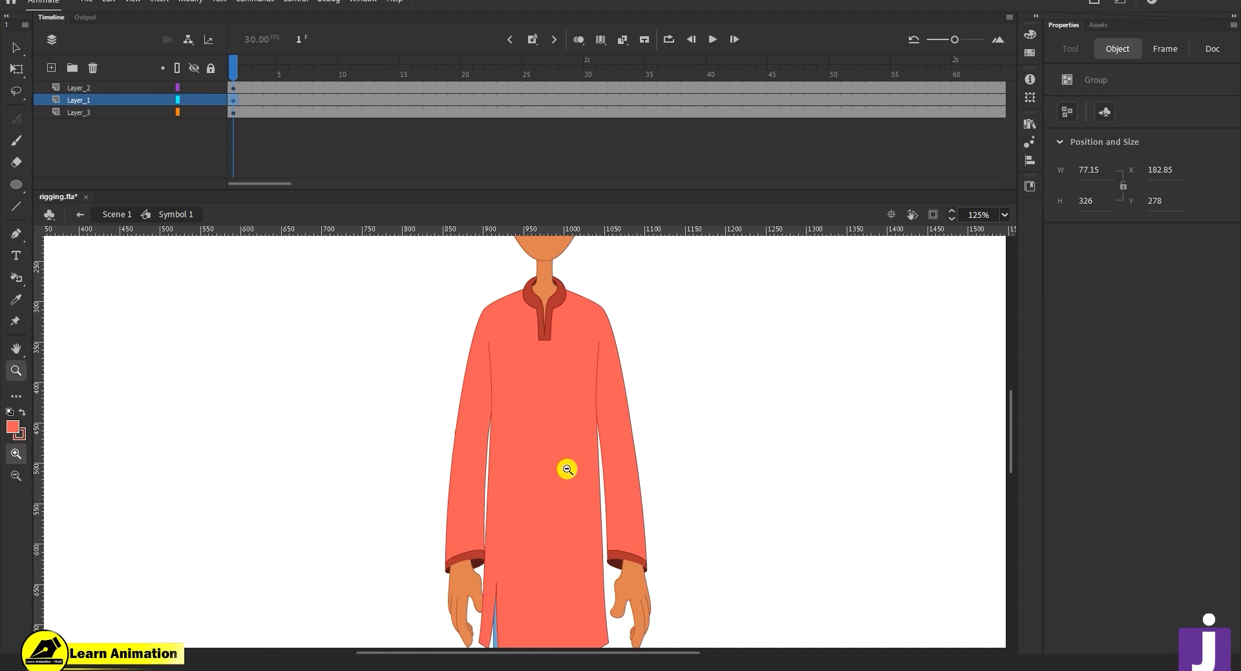
{"action": "left_click", "coordinate": [567, 469], "text": "ctrl+alt"}
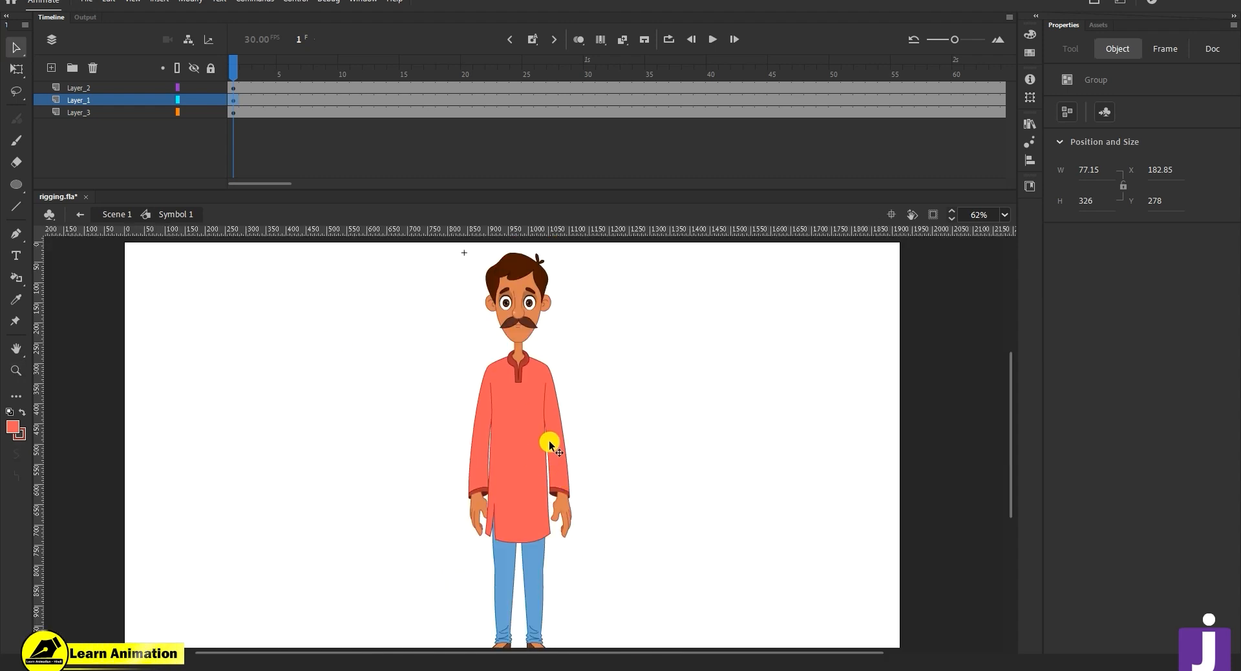
{"action": "left_click_drag", "start_coordinate": [552, 438], "coordinate": [621, 522]}
{"action": "key", "text": "ctrl+z"}
- Cut the character's left sleeve and hand together from Layer_1
{"action": "key", "text": "z"}
{"action": "left_click", "coordinate": [533, 491]}
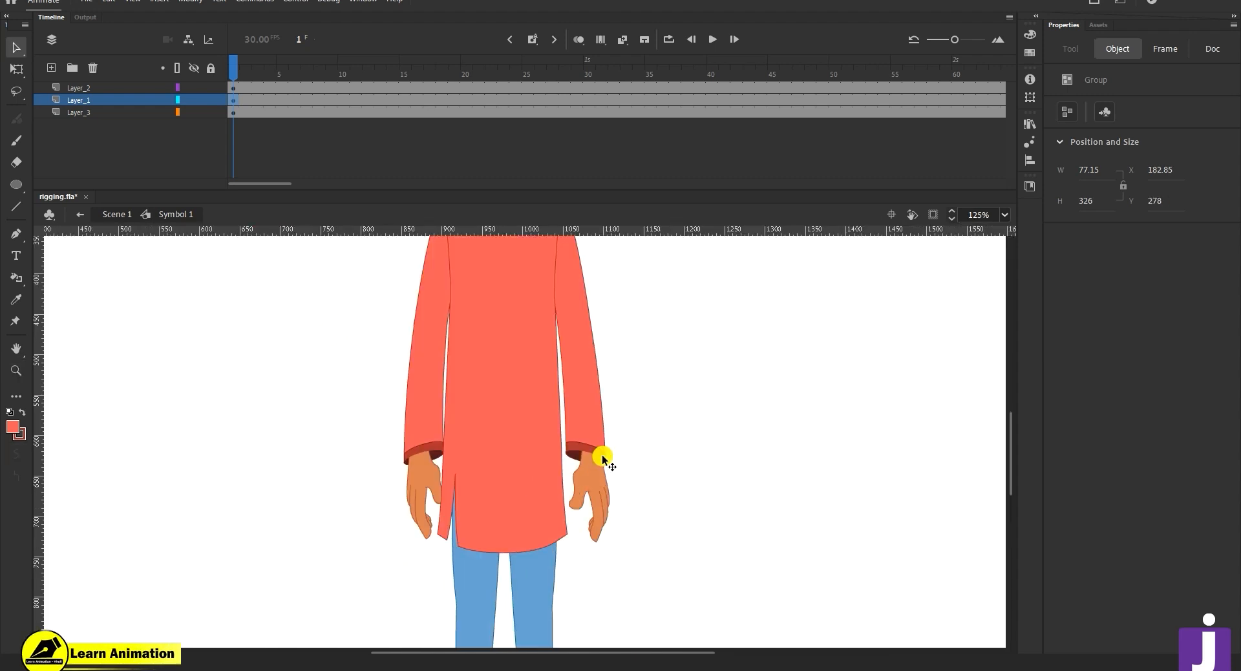
{"action": "left_click", "coordinate": [588, 497]}
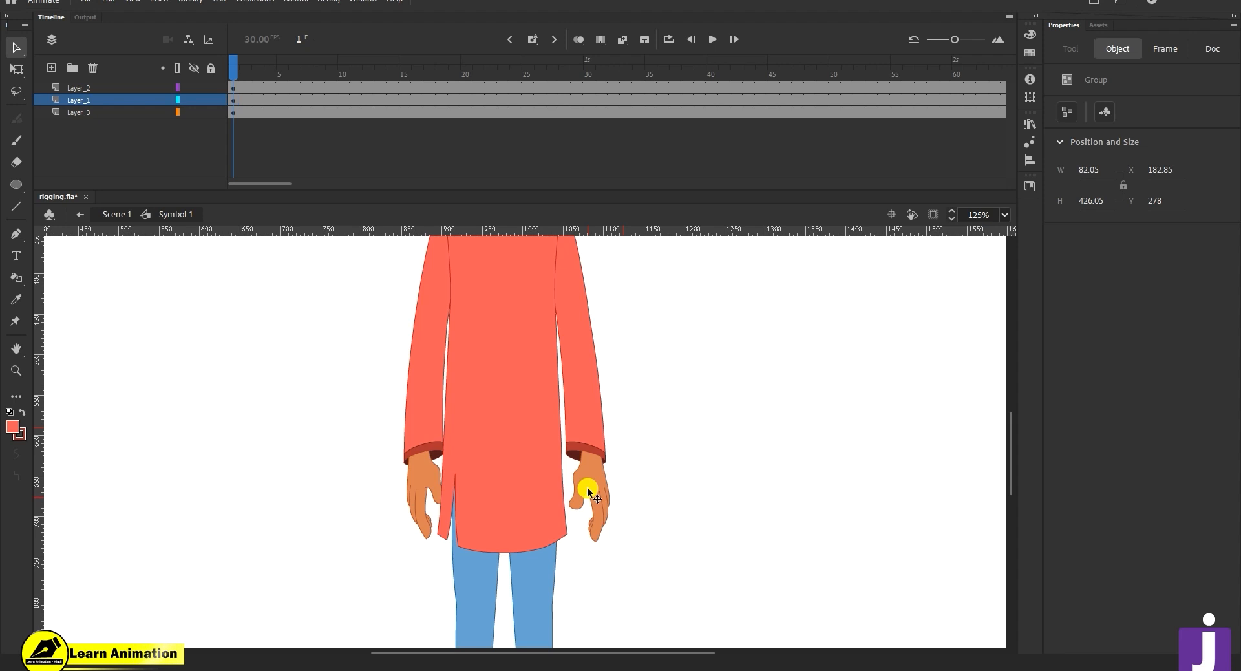
{"action": "key", "text": "Delete"}
{"action": "key", "text": "z"}
{"action": "left_click", "coordinate": [474, 423], "text": "alt"}
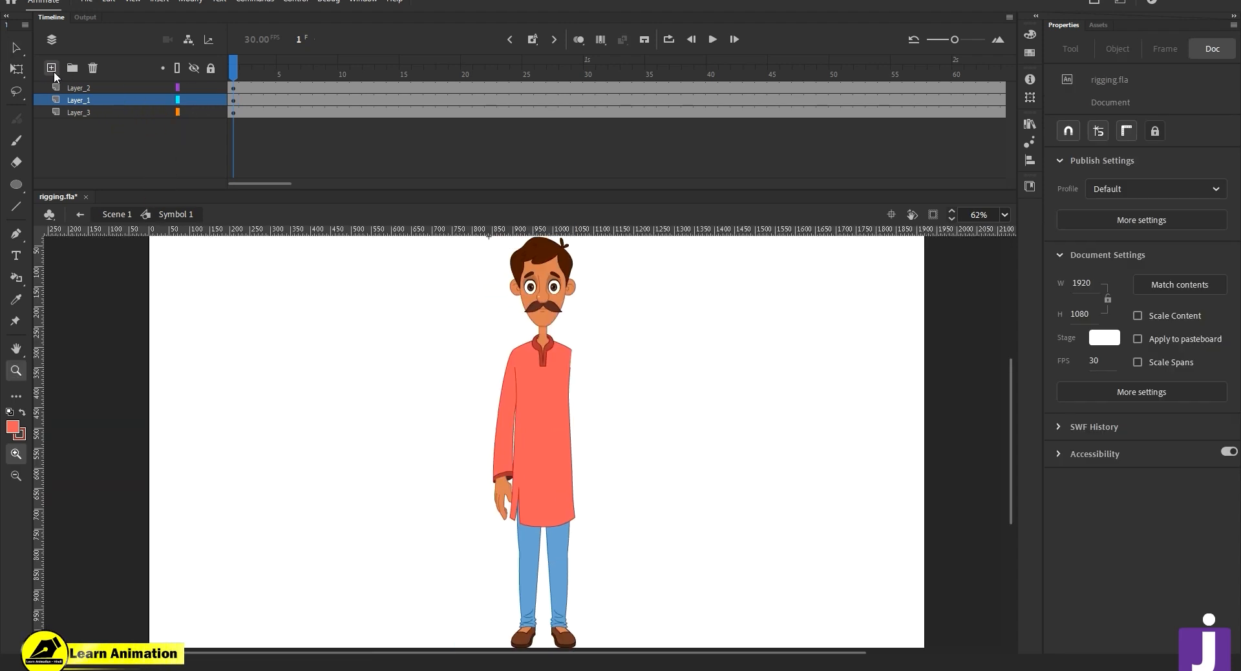
- Paste the left arm in place on a new layer and move that layer below all the others
{"action": "left_click", "coordinate": [53, 71]}
{"action": "right_click", "coordinate": [238, 330]}
{"action": "left_click", "coordinate": [275, 384]}
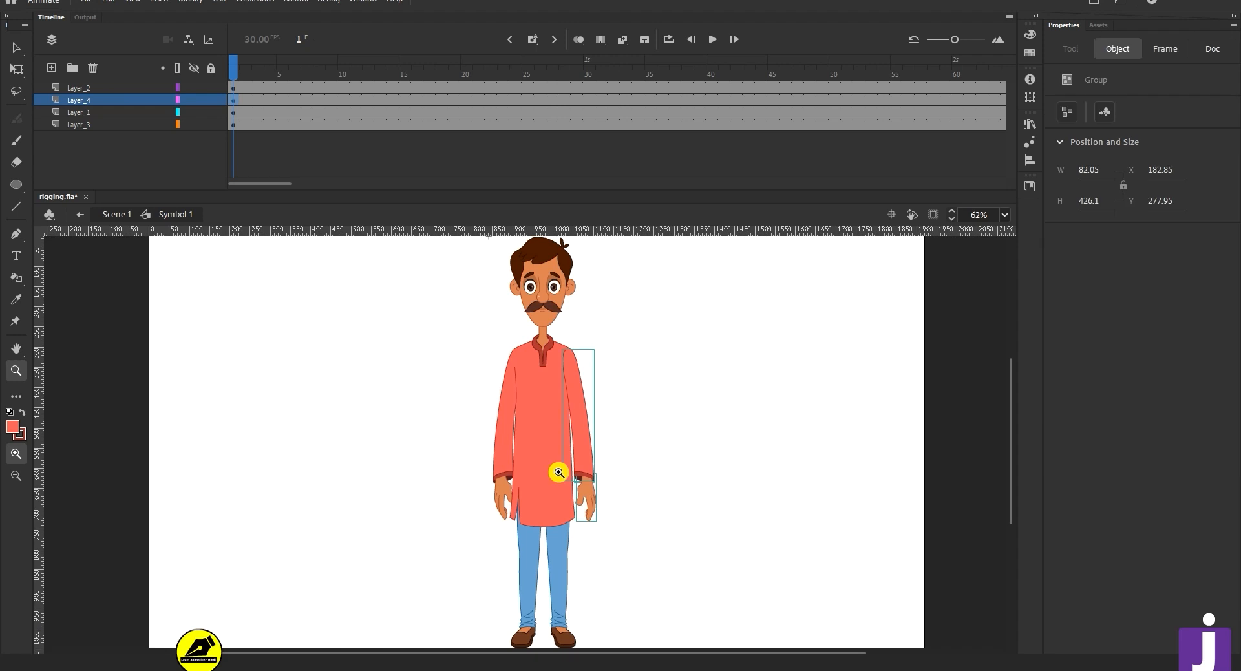
{"action": "left_click_drag", "start_coordinate": [122, 99], "coordinate": [121, 130]}
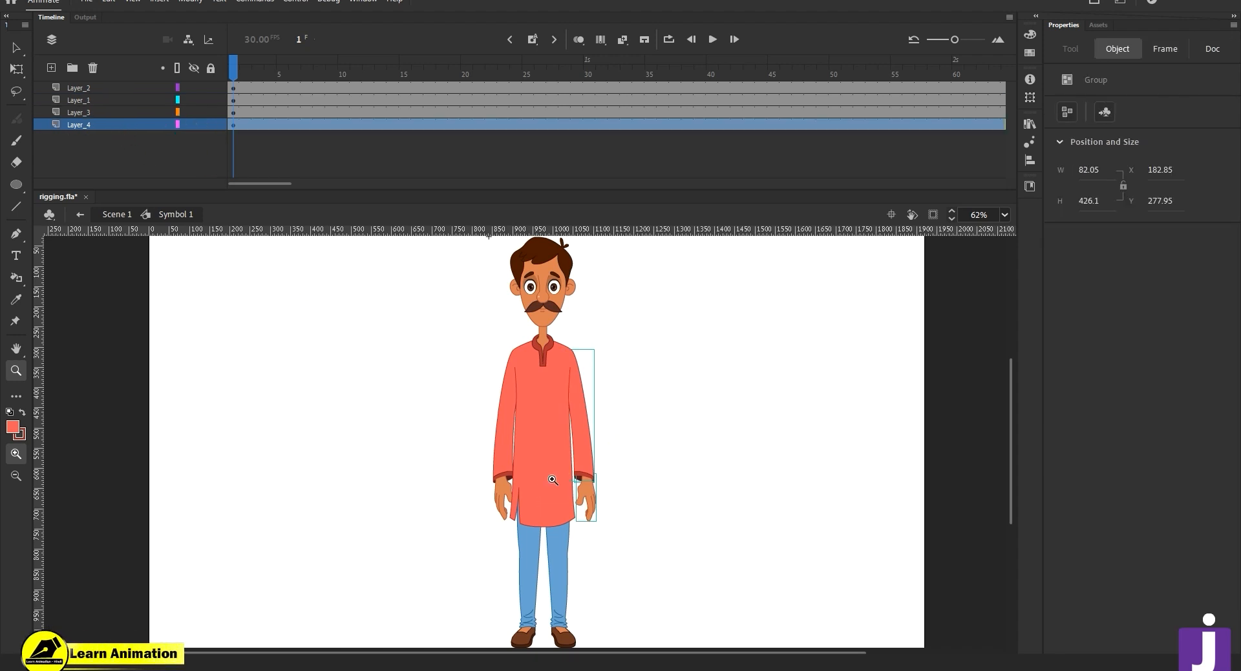
- Copy the right arm symbol from Layer_3 and paste it in place on Layer_4
{"action": "left_click", "coordinate": [552, 480]}
{"action": "left_click", "coordinate": [518, 385], "text": "alt"}
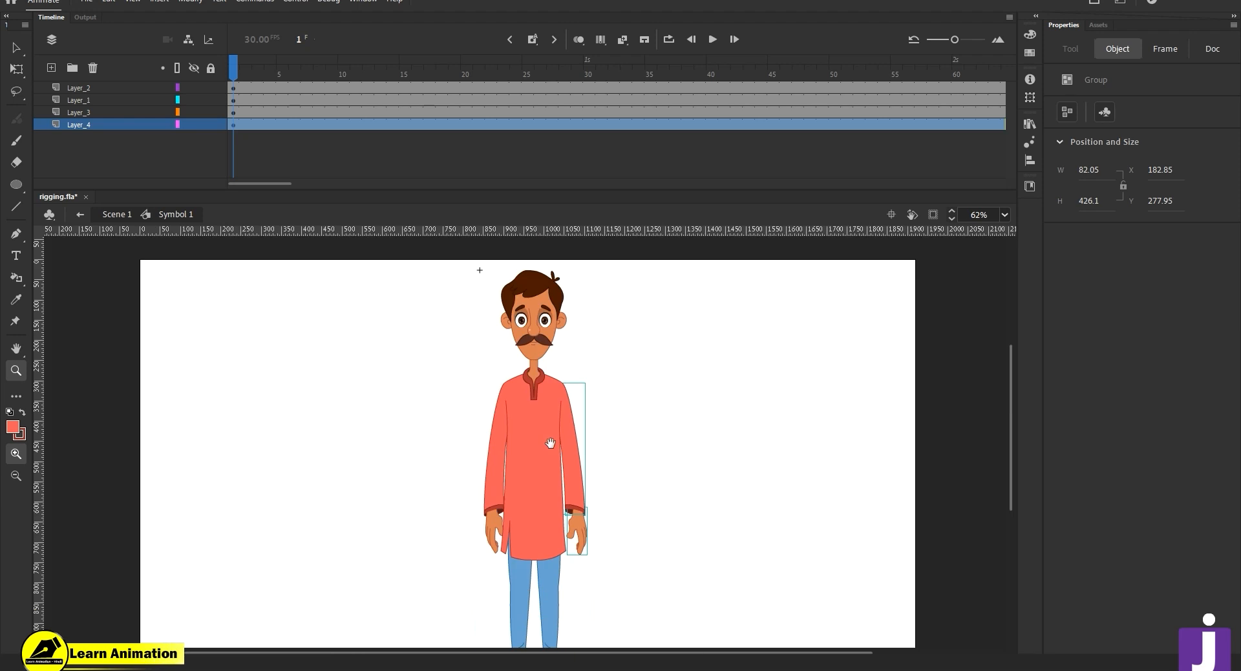
{"action": "left_click", "coordinate": [555, 491]}
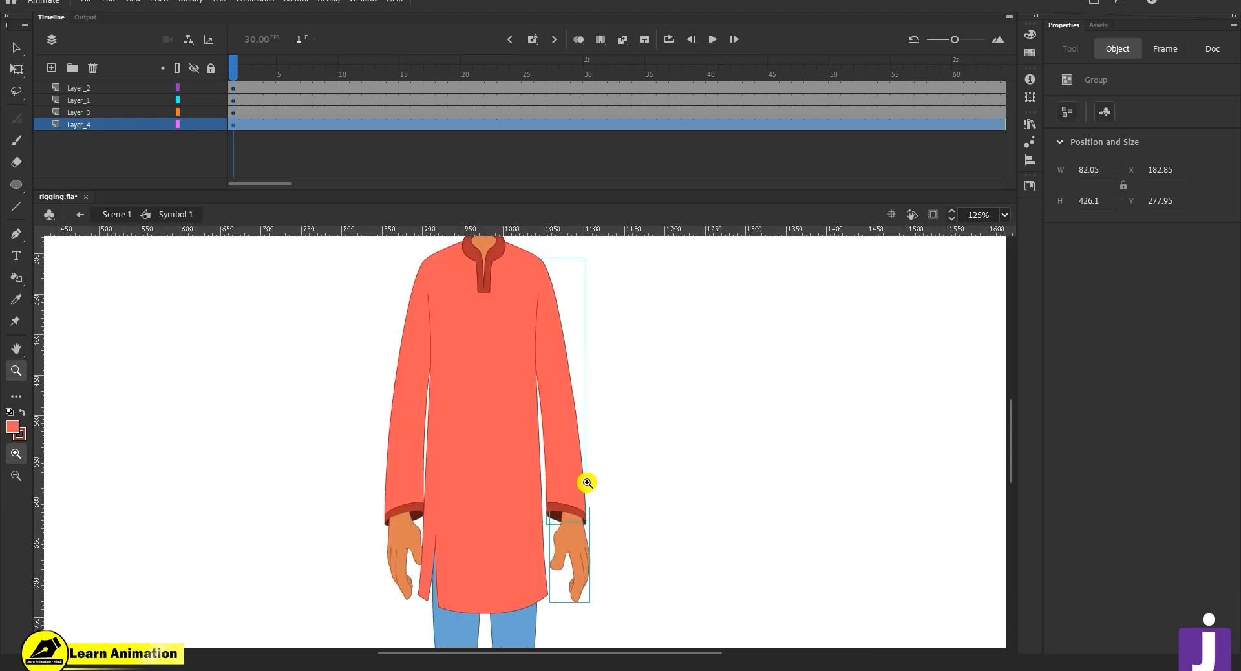
{"action": "key", "text": "v"}
{"action": "left_click", "coordinate": [642, 497]}
{"action": "left_click", "coordinate": [395, 499]}
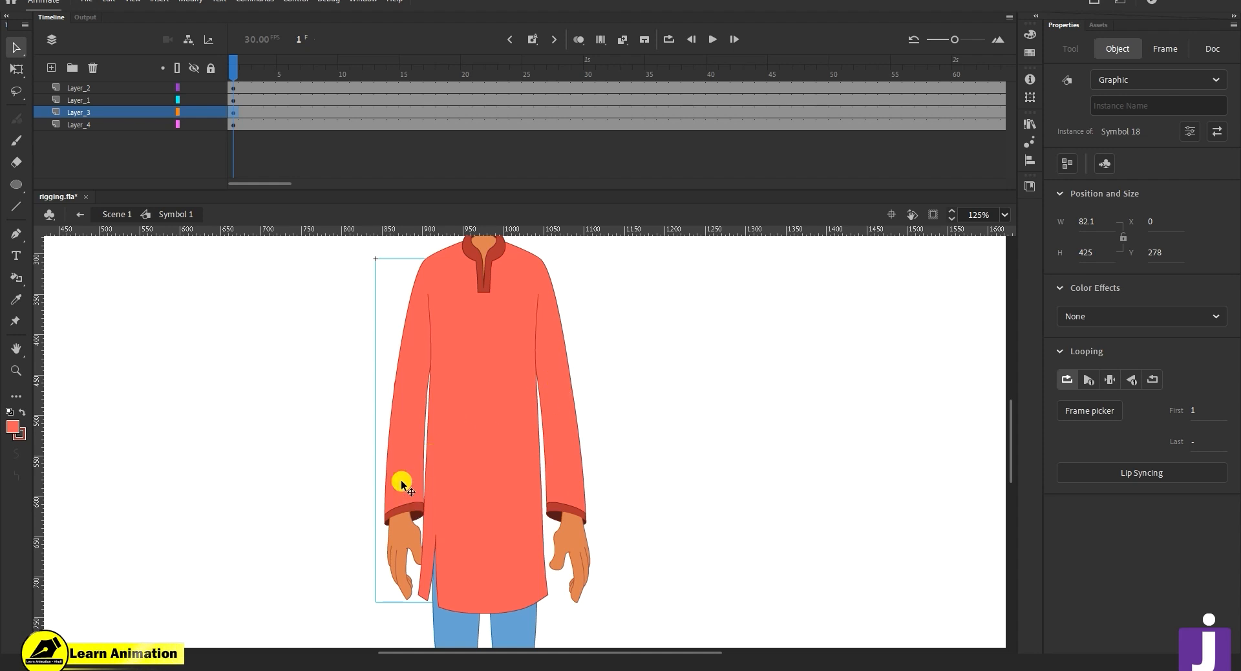
{"action": "left_click", "coordinate": [569, 498]}
{"action": "right_click", "coordinate": [765, 391]}
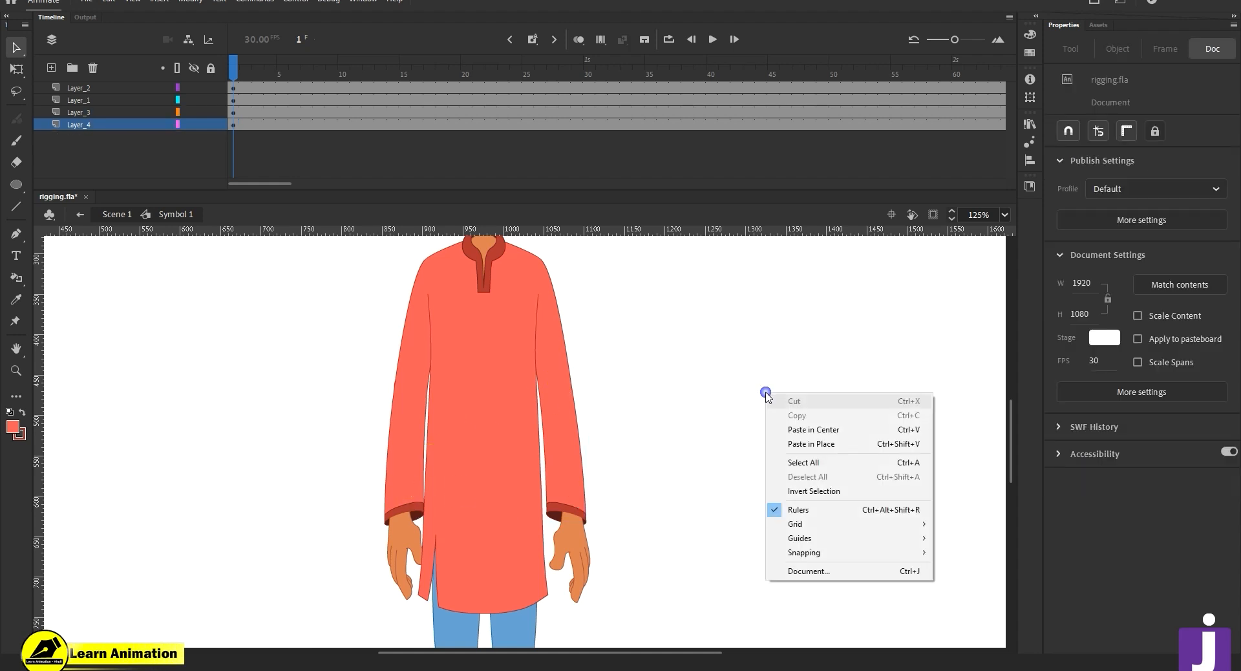
{"action": "left_click", "coordinate": [784, 444]}
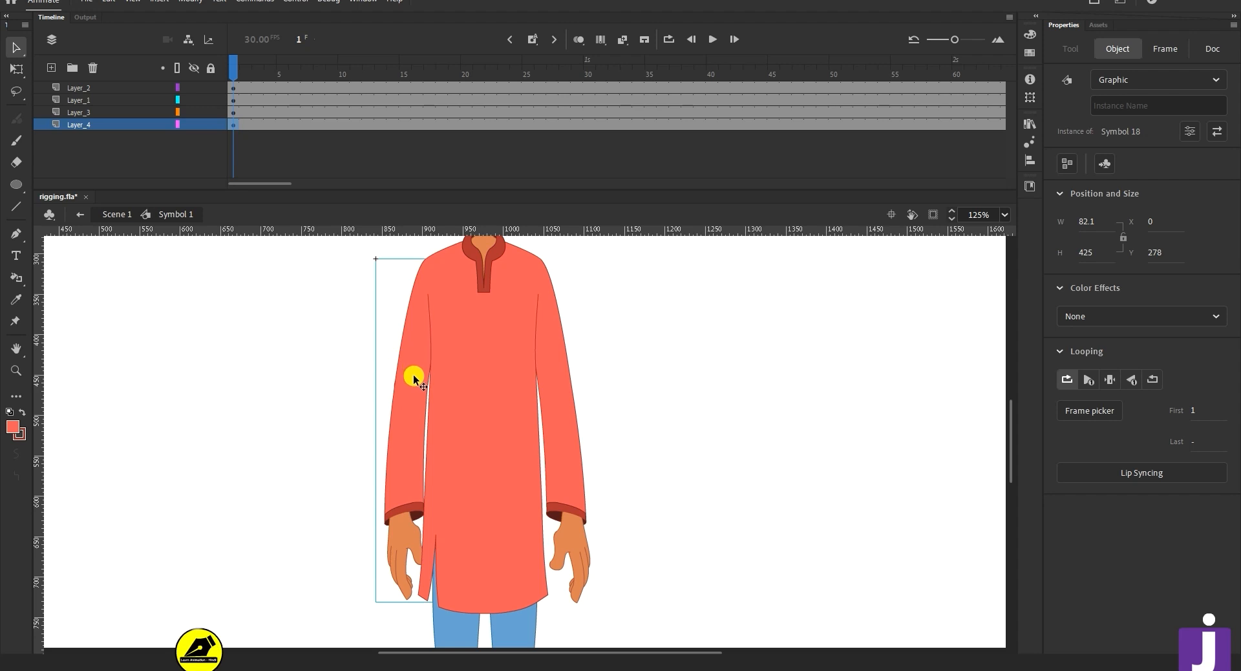
- Flip the right arm symbol on Layer_3 horizontally
{"action": "left_click_drag", "start_coordinate": [411, 374], "coordinate": [365, 381]}
{"action": "key", "text": "ctrl+z"}
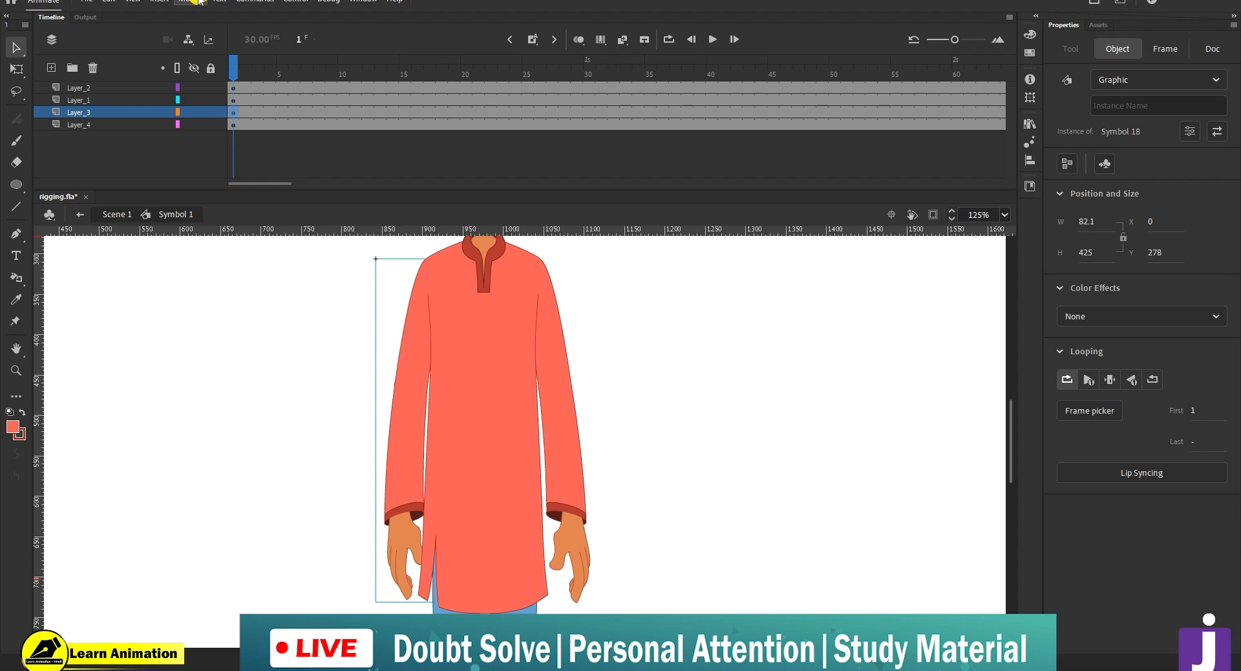
{"action": "left_click", "coordinate": [197, 1]}
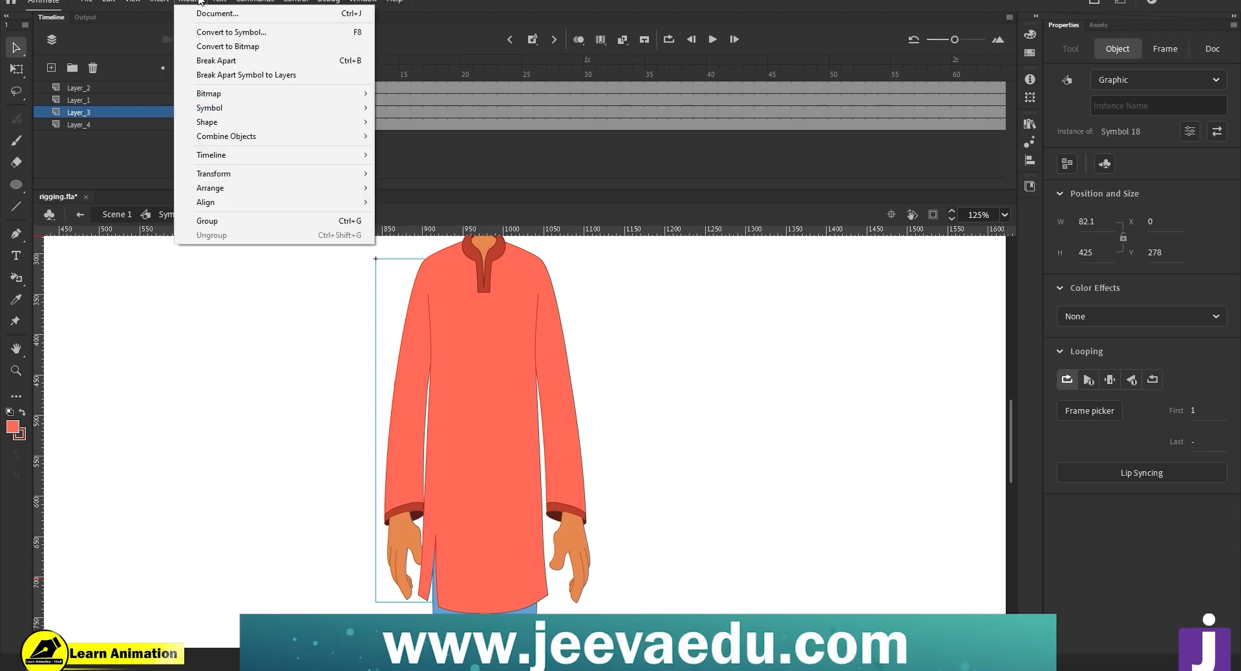
{"action": "mouse_move", "coordinate": [244, 178]}
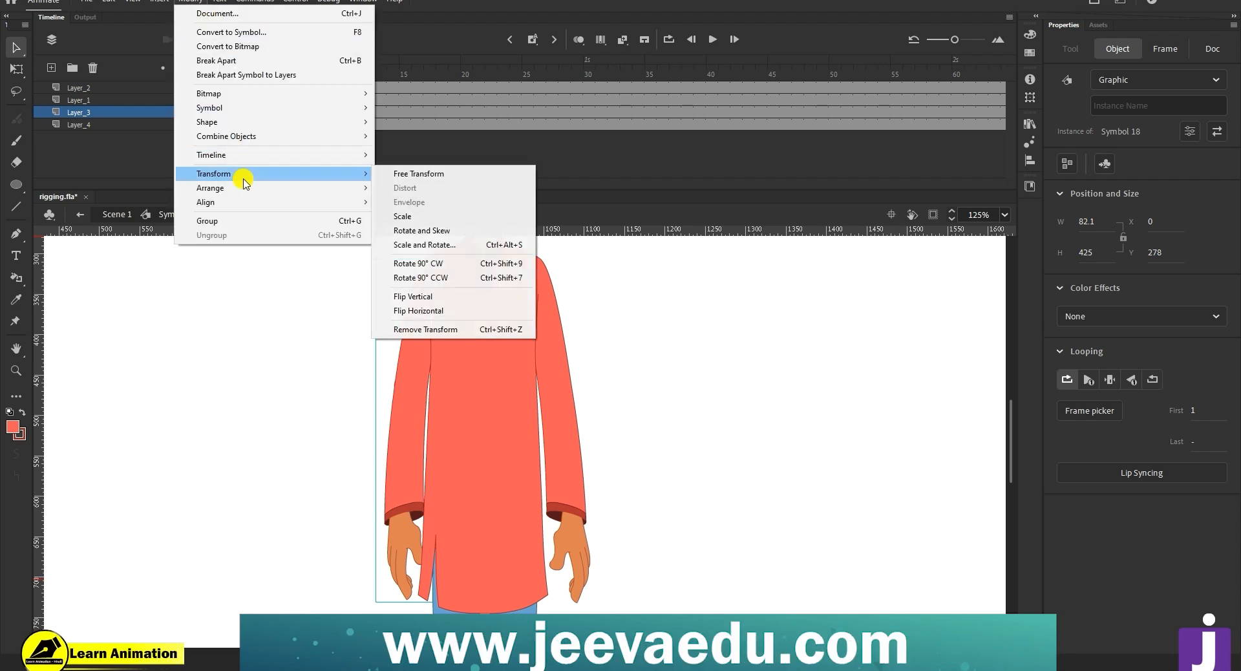
{"action": "left_click", "coordinate": [482, 312]}
- Move the flipped arm across the body to X 365.6, clear of the original left arm
{"action": "key", "text": "shift+Right"}
{"action": "key", "text": "shift+Right"}
{"action": "key", "text": "shift+Right"}
{"action": "key", "text": "shift+Right"}
{"action": "key", "text": "shift+Right"}
{"action": "key", "text": "shift+Right"}
{"action": "key", "text": "shift+Right"}
{"action": "key", "text": "shift+Right"}
{"action": "key", "text": "shift+Right"}
{"action": "key", "text": "shift+Right"}
{"action": "key", "text": "shift+Right"}
{"action": "key", "text": "shift+Right"}
{"action": "key", "text": "shift+Right"}
{"action": "key", "text": "shift+Right"}
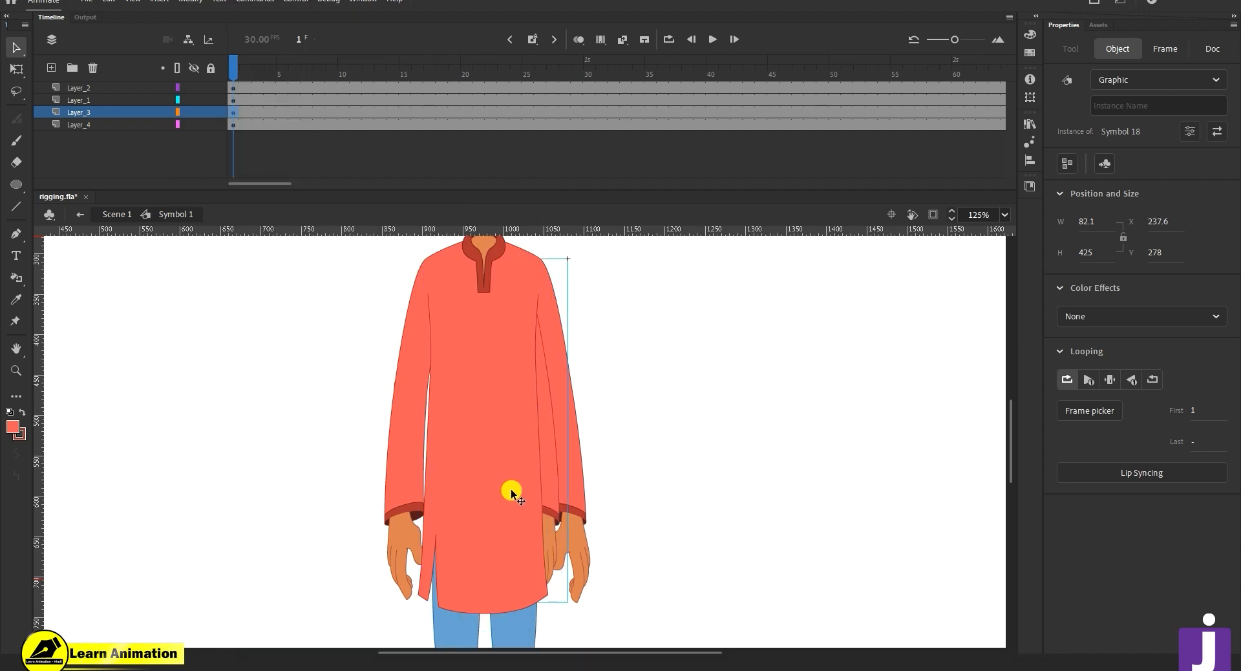
{"action": "key", "text": "Right"}
{"action": "key", "text": "Right"}
{"action": "key", "text": "Right"}
{"action": "key", "text": "Right"}
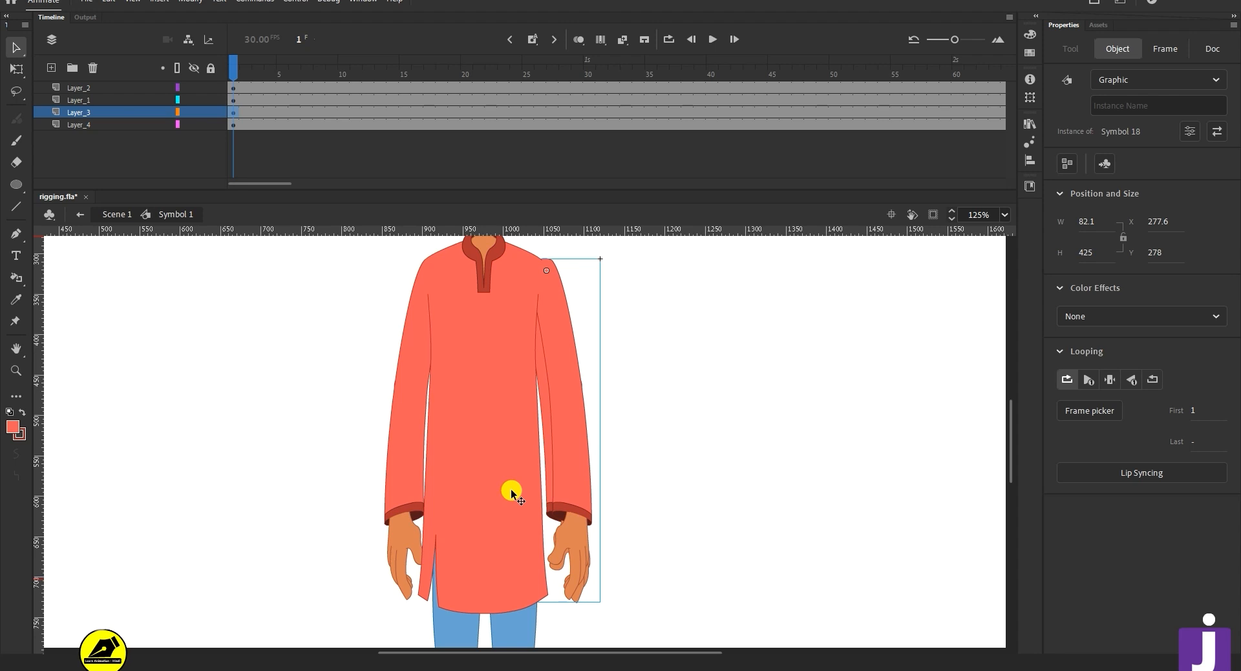
{"action": "key", "text": "shift+Right"}
{"action": "key", "text": "shift+Right"}
{"action": "key", "text": "shift+Right"}
{"action": "key", "text": "shift+Right"}
{"action": "key", "text": "shift+Right"}
{"action": "key", "text": "shift+Right"}
{"action": "key", "text": "shift+Right"}
{"action": "key", "text": "shift+Right"}
{"action": "key", "text": "Right"}
{"action": "key", "text": "Right"}
{"action": "key", "text": "Right"}
{"action": "key", "text": "Right"}
{"action": "key", "text": "Right"}
{"action": "key", "text": "Right"}
{"action": "key", "text": "Right"}
{"action": "key", "text": "Right"}
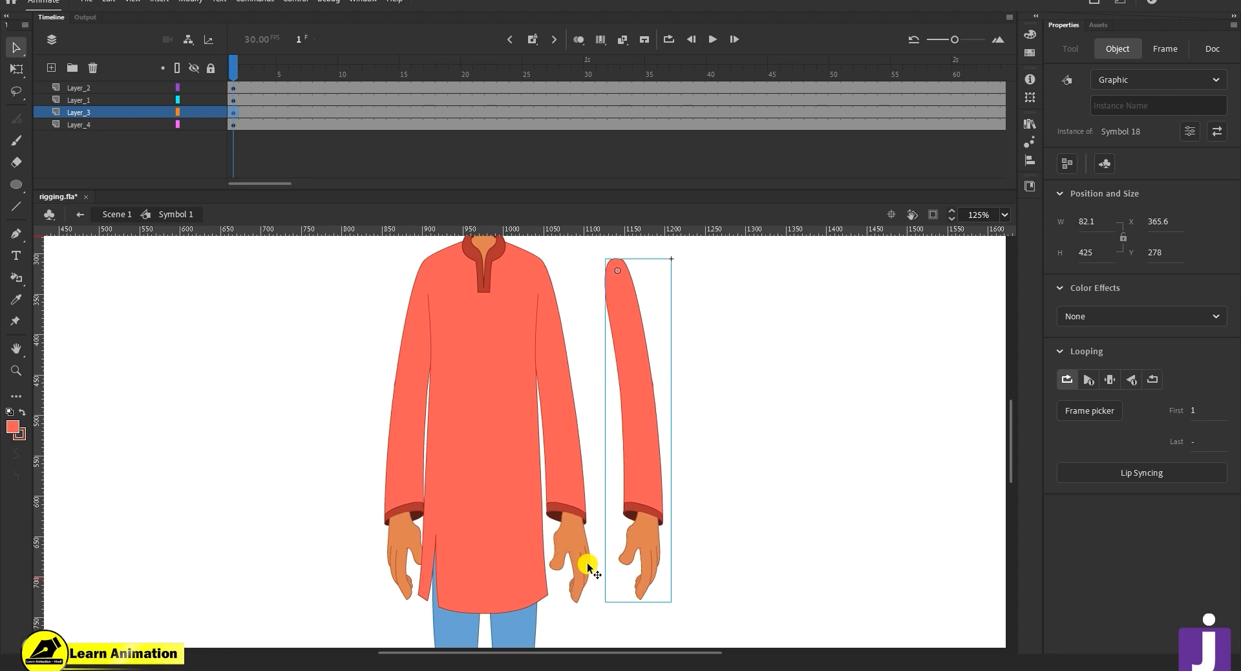
- Cut the flipped arm from Layer_3 and paste it in place on Layer_4
{"action": "left_click", "coordinate": [195, 112]}
{"action": "left_click", "coordinate": [195, 112]}
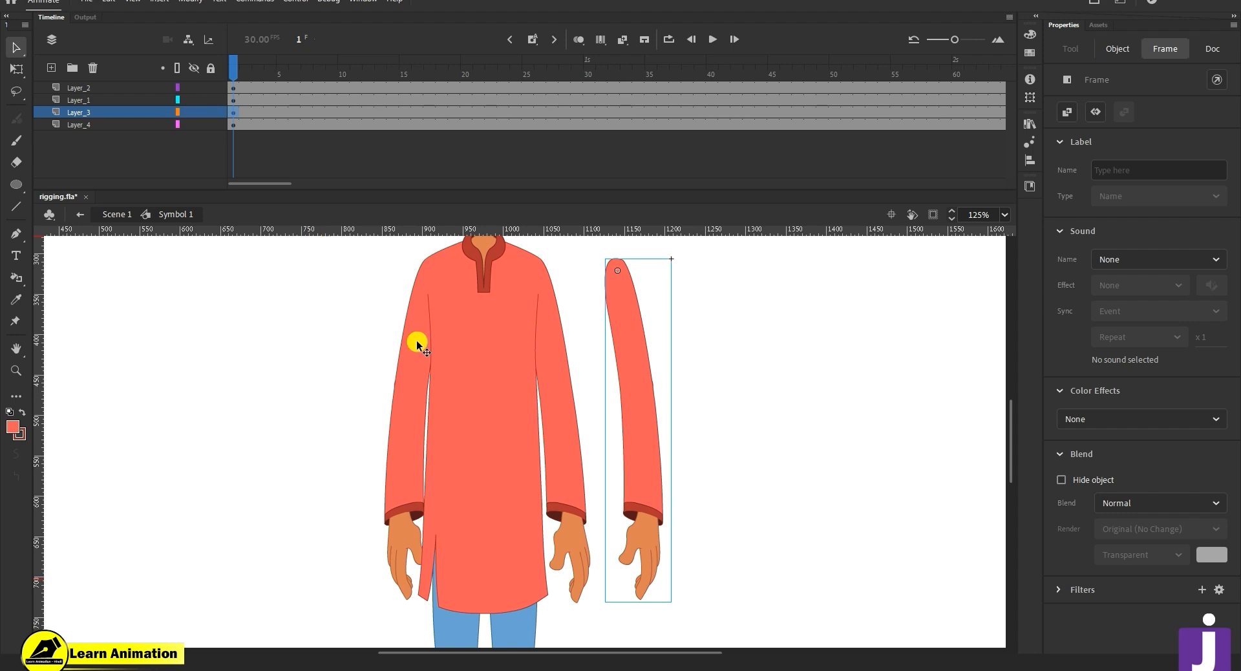
{"action": "left_click", "coordinate": [299, 402]}
{"action": "left_click", "coordinate": [572, 446]}
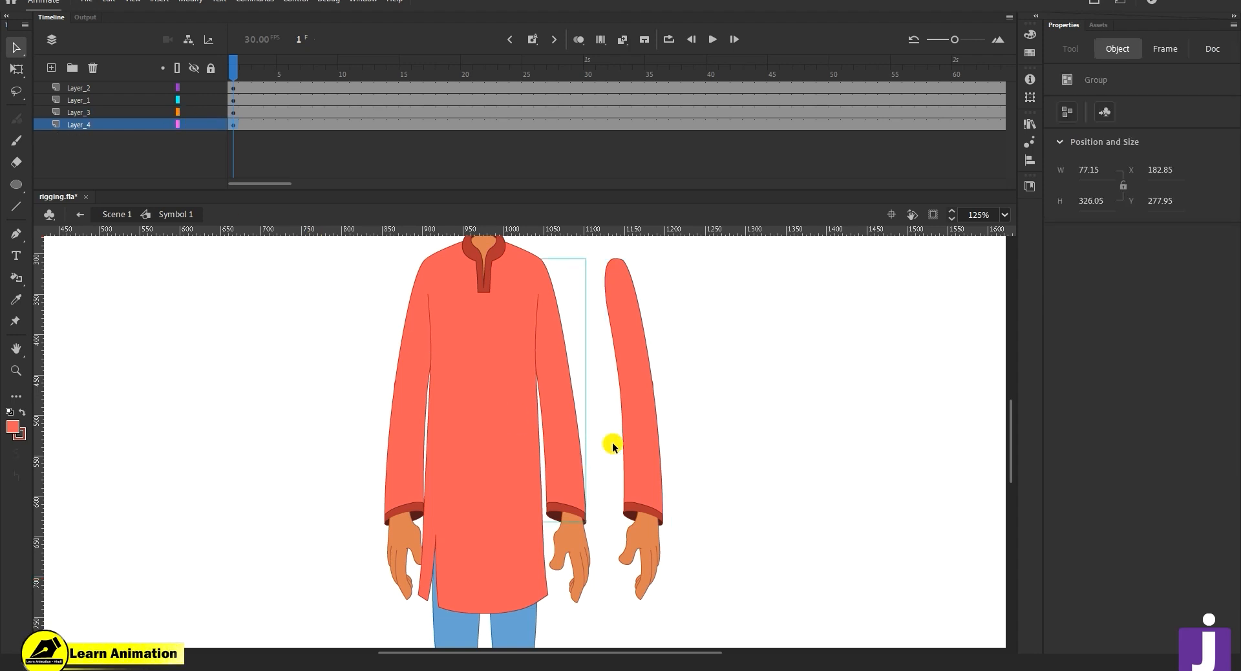
{"action": "left_click", "coordinate": [653, 535]}
{"action": "key", "text": "Delete"}
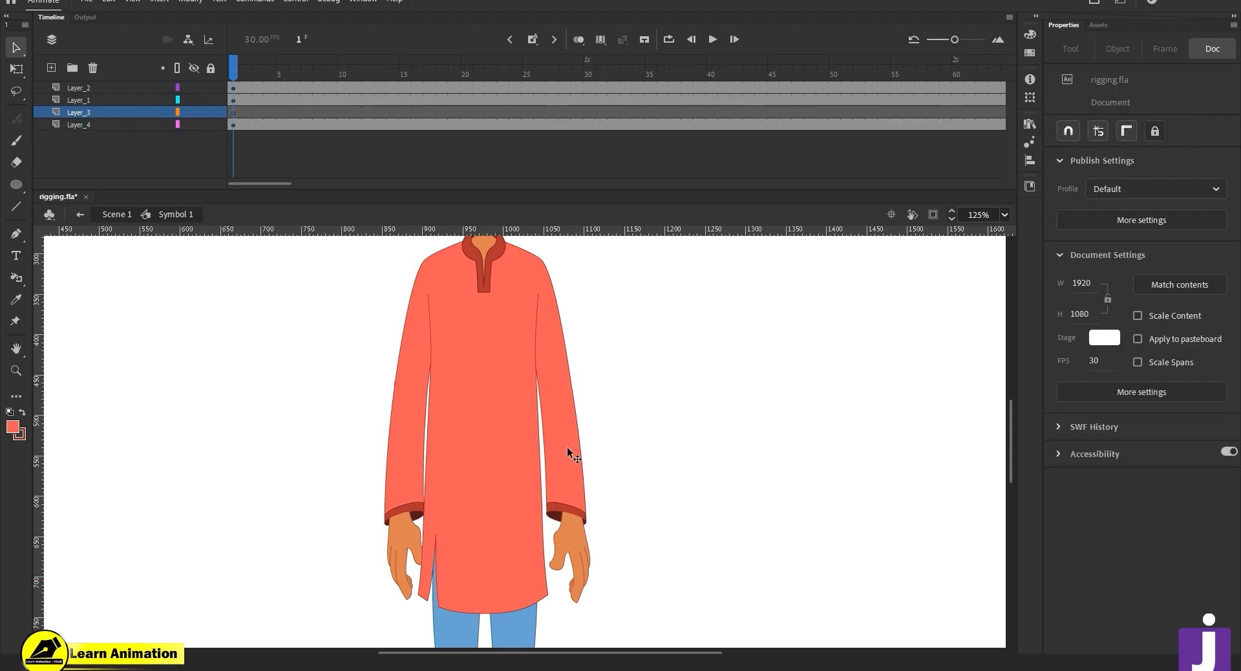
{"action": "left_click", "coordinate": [568, 447]}
{"action": "right_click", "coordinate": [620, 414]}
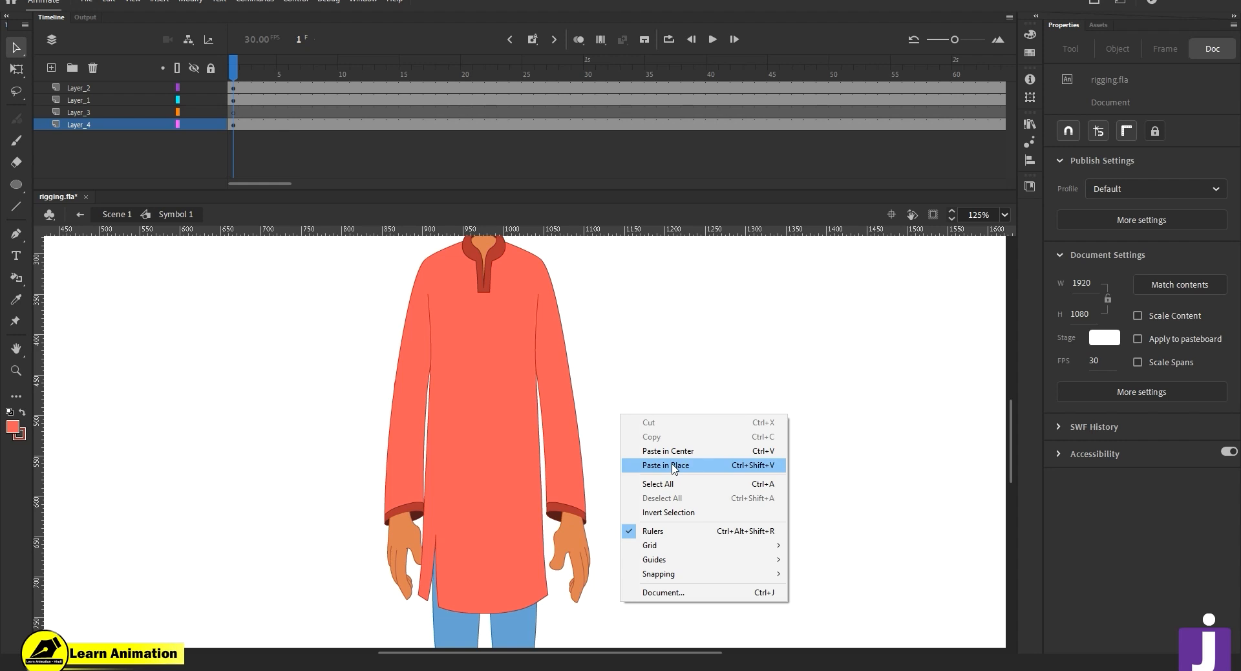
{"action": "left_click", "coordinate": [672, 465]}
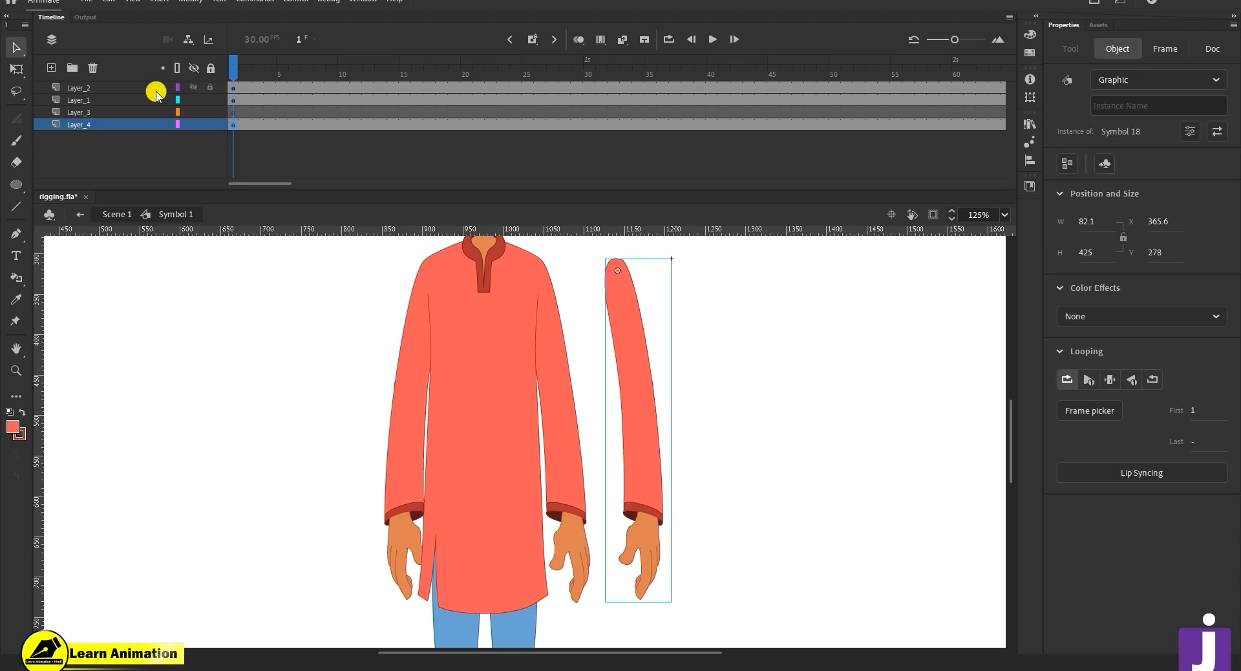
- Delete the emptied Layer_3 and the character's original left sleeve and hand
{"action": "left_click", "coordinate": [106, 108]}
{"action": "left_click", "coordinate": [93, 67]}
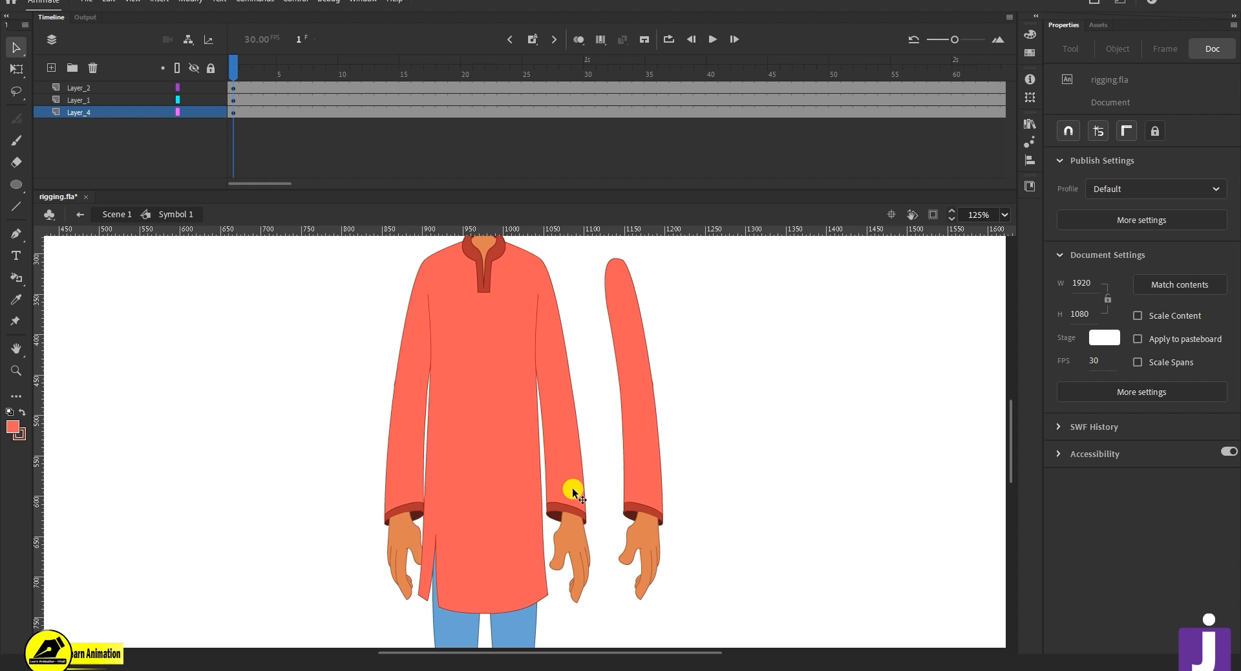
{"action": "left_click_drag", "start_coordinate": [601, 446], "coordinate": [569, 567]}
{"action": "key", "text": "Delete"}
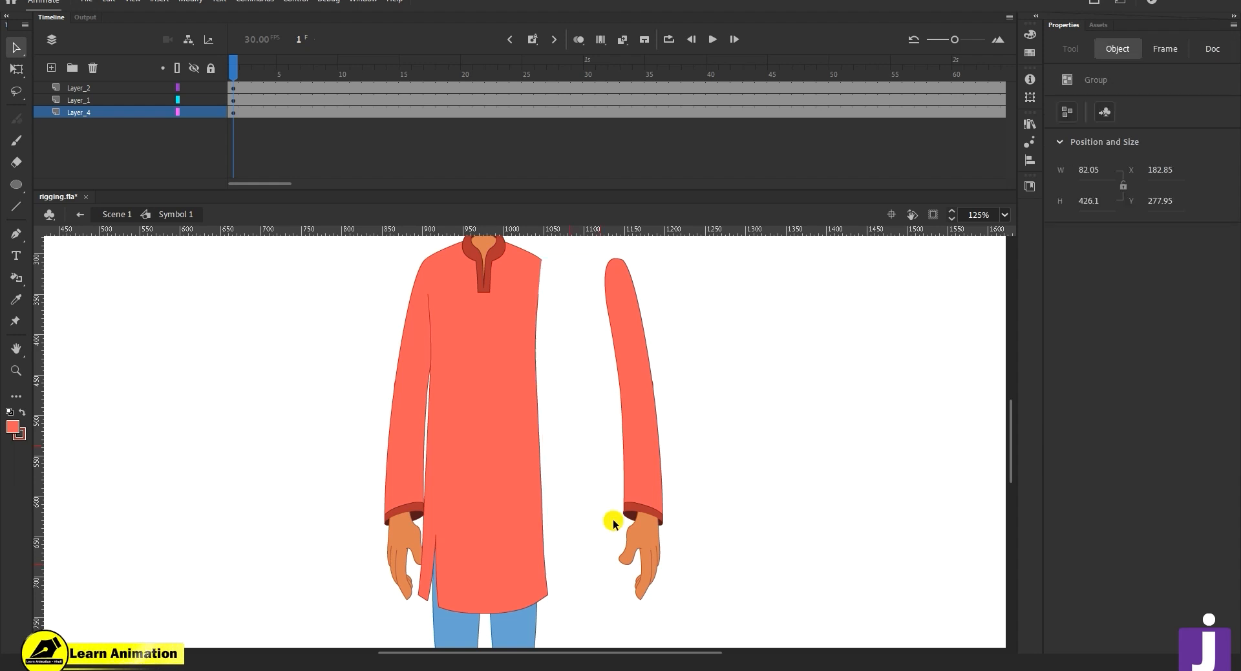
- Move the flipped arm toward the torso to X 261.6, filling the left arm's place
{"action": "left_click", "coordinate": [650, 448]}
{"action": "key", "text": "shift+Left"}
{"action": "key", "text": "shift+Left"}
{"action": "key", "text": "shift+Left"}
{"action": "key", "text": "shift+Left"}
{"action": "key", "text": "shift+Left"}
{"action": "key", "text": "shift+Left"}
{"action": "key", "text": "shift+Left"}
{"action": "key", "text": "shift+Left"}
{"action": "key", "text": "shift+Left"}
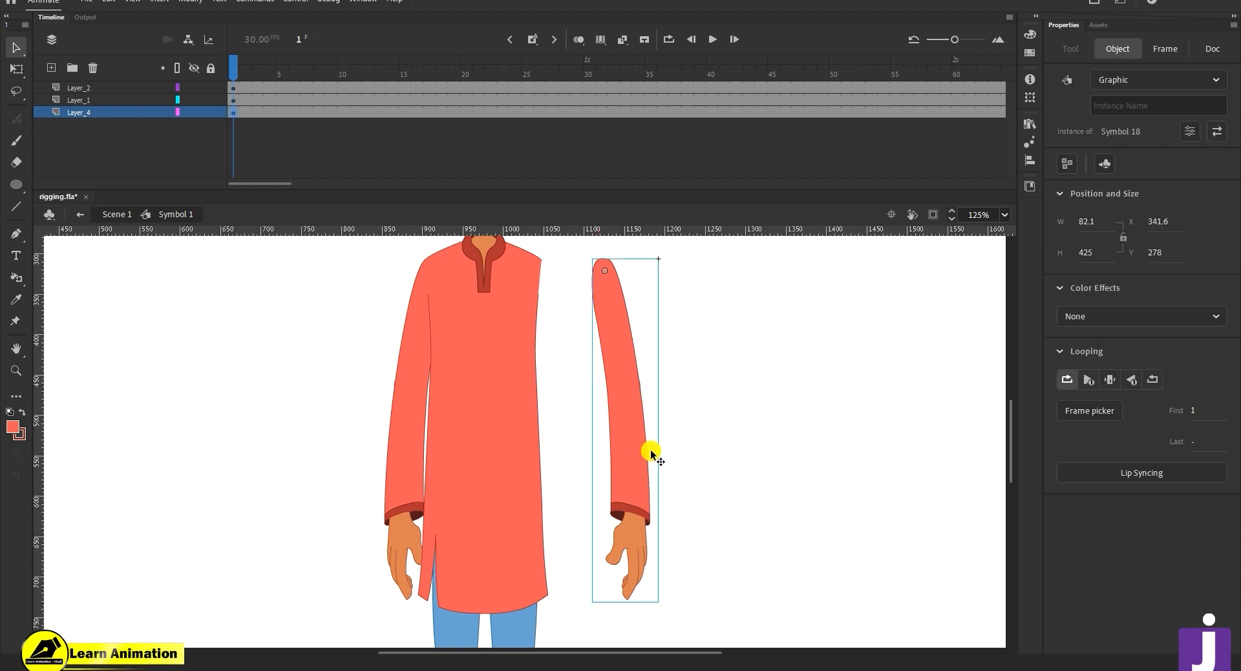
{"action": "key", "text": "shift+Left"}
{"action": "key", "text": "shift+Left"}
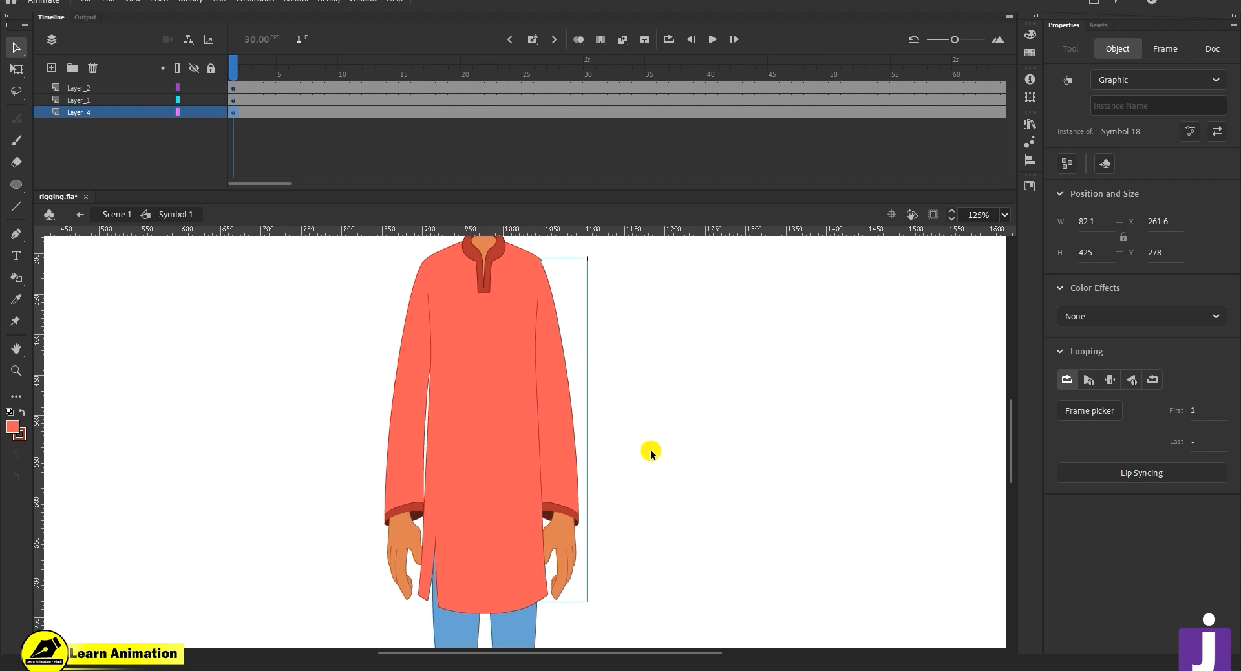
- Nudge the flipped arm to X 265 so its outline meets the torso's left shoulder line
{"action": "scroll", "coordinate": [522, 413], "scroll_direction": "up", "scroll_amount": 5}
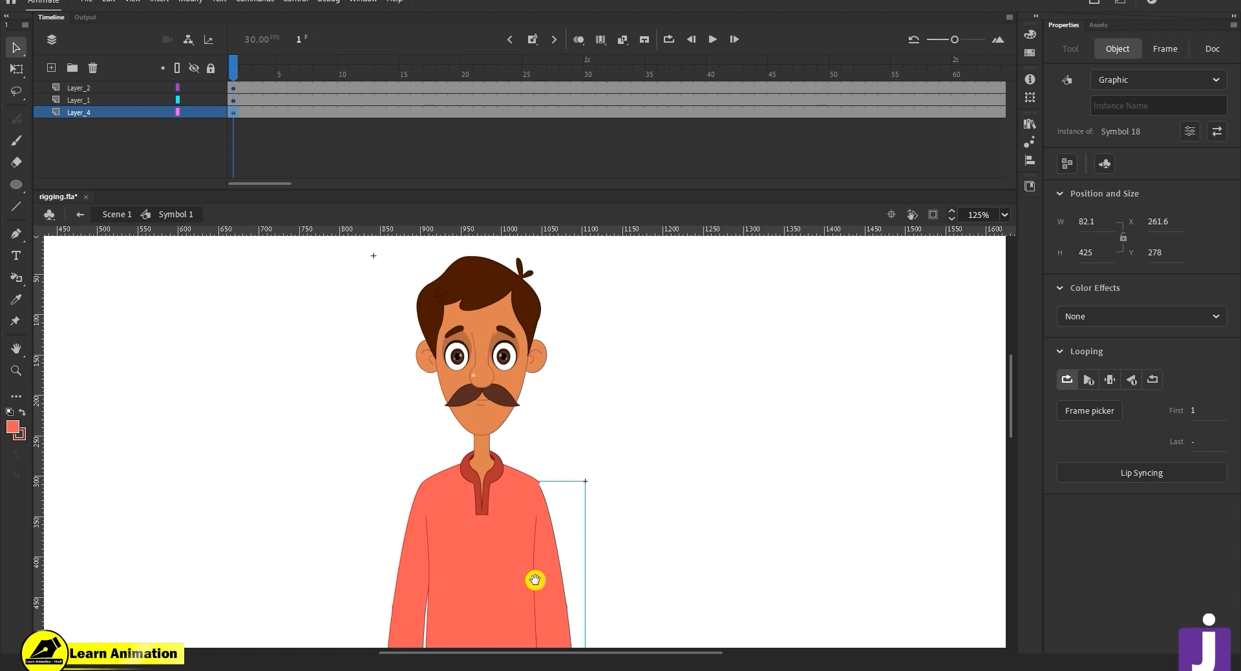
{"action": "key", "text": "z"}
{"action": "left_click", "coordinate": [521, 482]}
{"action": "key", "text": "Right"}
{"action": "key", "text": "Right"}
{"action": "key", "text": "Right"}
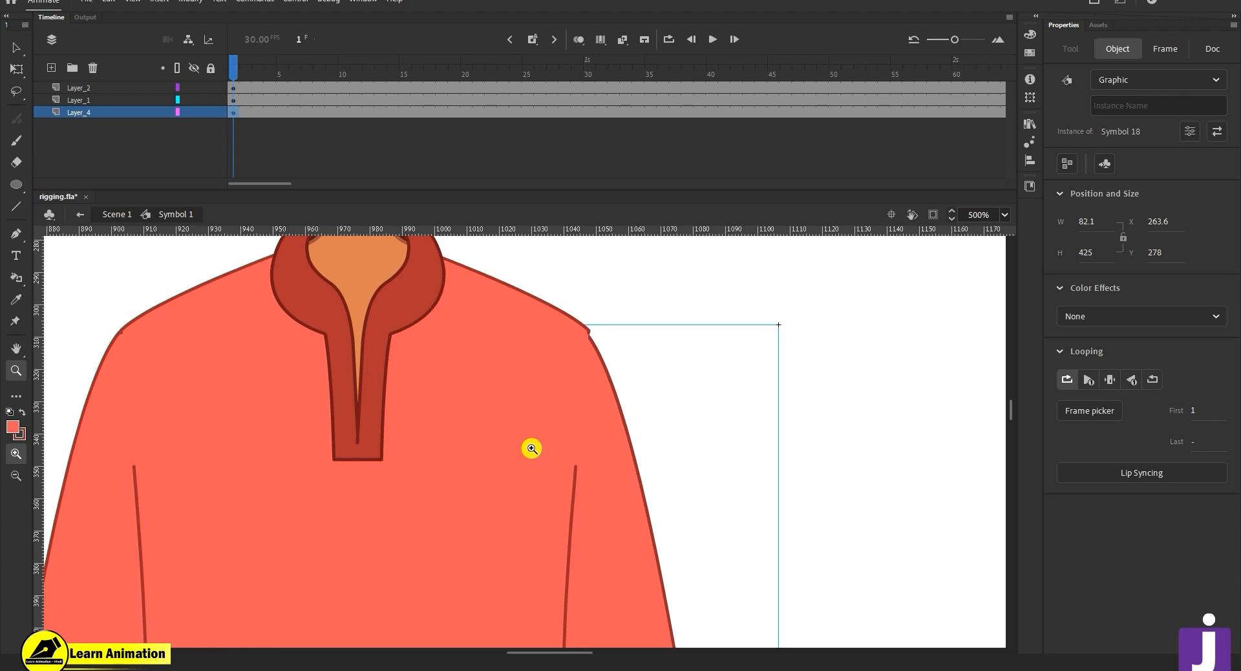
{"action": "key", "text": "Right"}
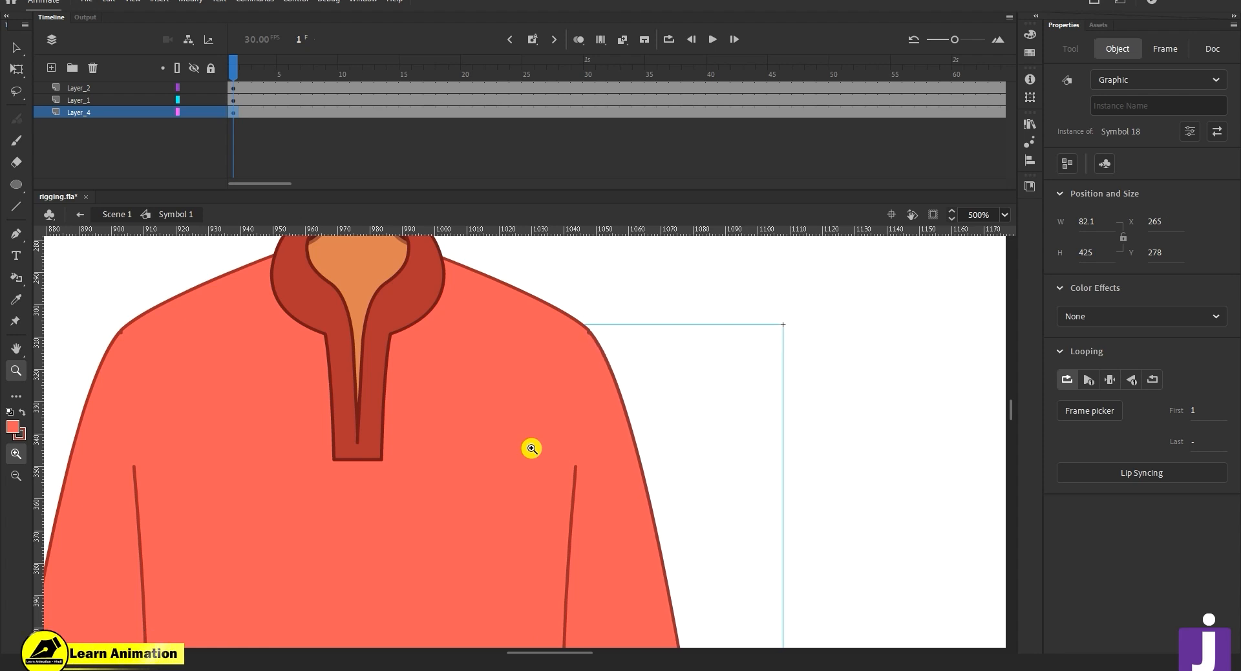
{"action": "left_click", "coordinate": [537, 479], "text": "alt"}
{"action": "left_click", "coordinate": [549, 530], "text": "alt"}
{"action": "left_click", "coordinate": [527, 493], "text": "alt"}
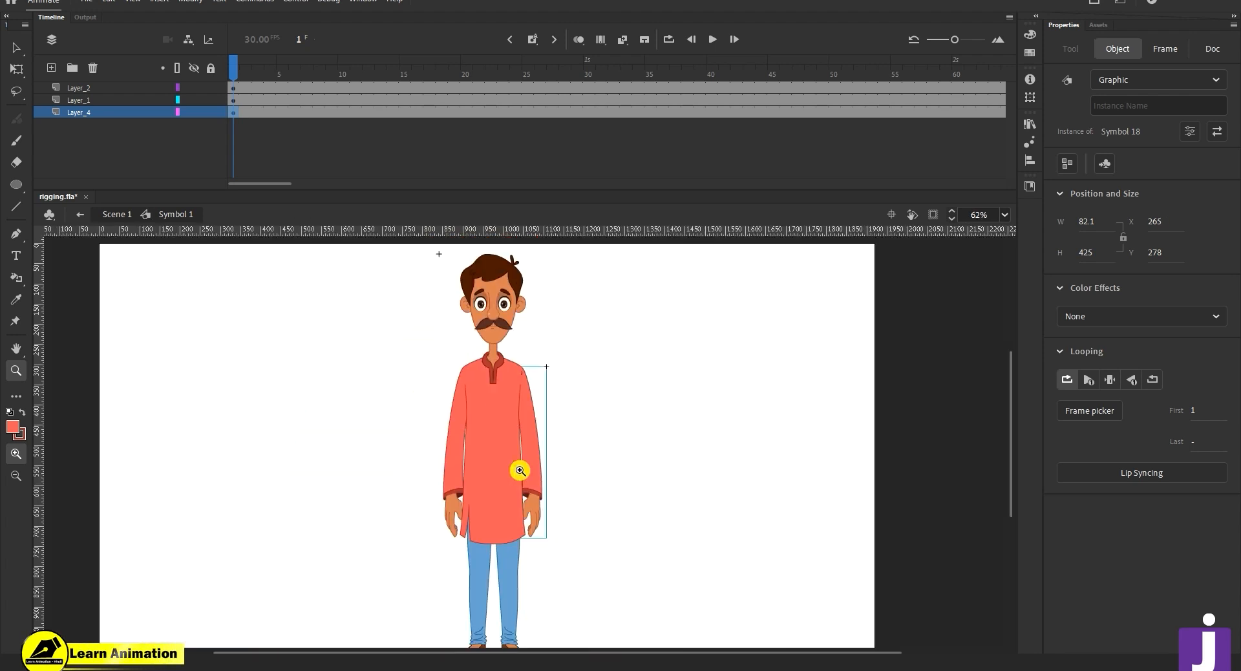
- Compare which symbol the original right arm and the flipped left arm each use
{"action": "left_click", "coordinate": [524, 479]}
{"action": "left_click_drag", "start_coordinate": [546, 557], "coordinate": [571, 564]}
{"action": "key", "text": "v"}
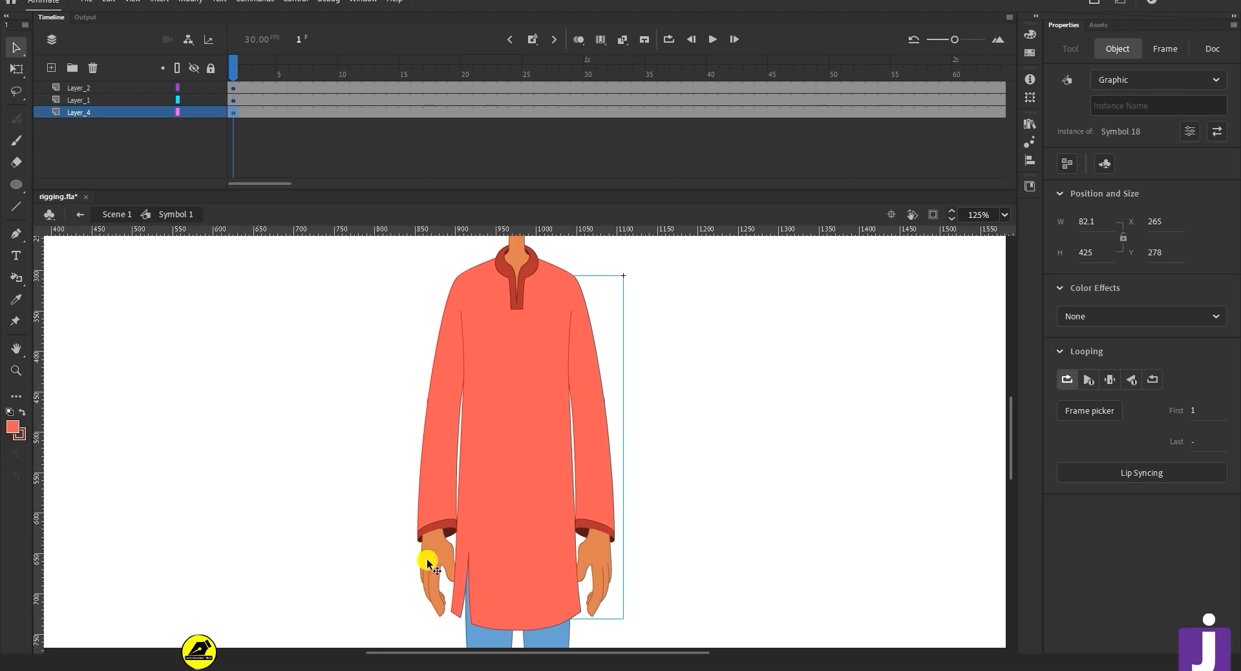
{"action": "left_click", "coordinate": [427, 495]}
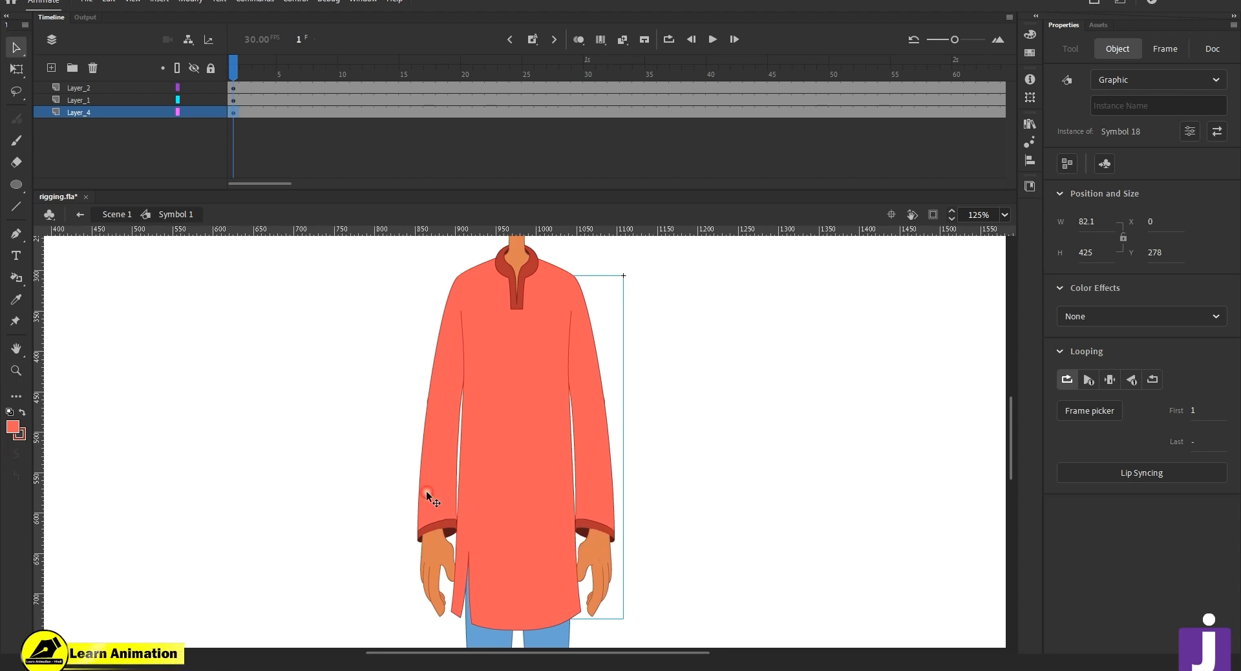
{"action": "left_click", "coordinate": [603, 453]}
{"action": "left_click", "coordinate": [440, 452]}
{"action": "left_click", "coordinate": [595, 467]}
{"action": "left_click", "coordinate": [448, 447]}
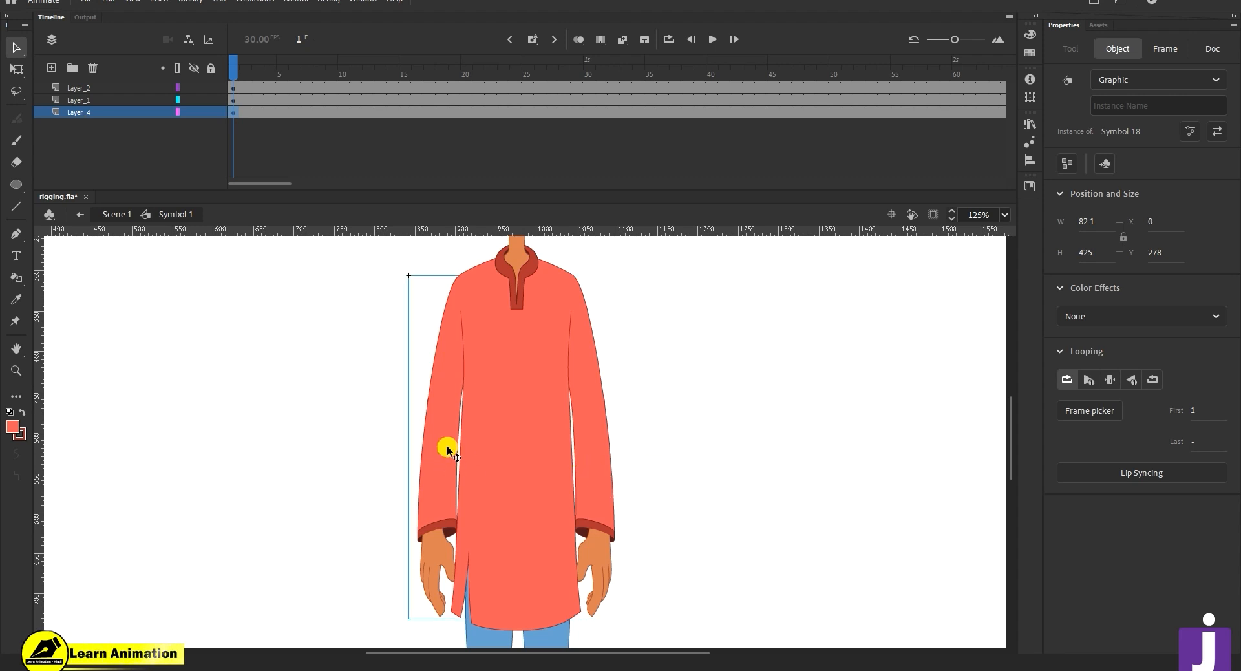
{"action": "left_click", "coordinate": [597, 456]}
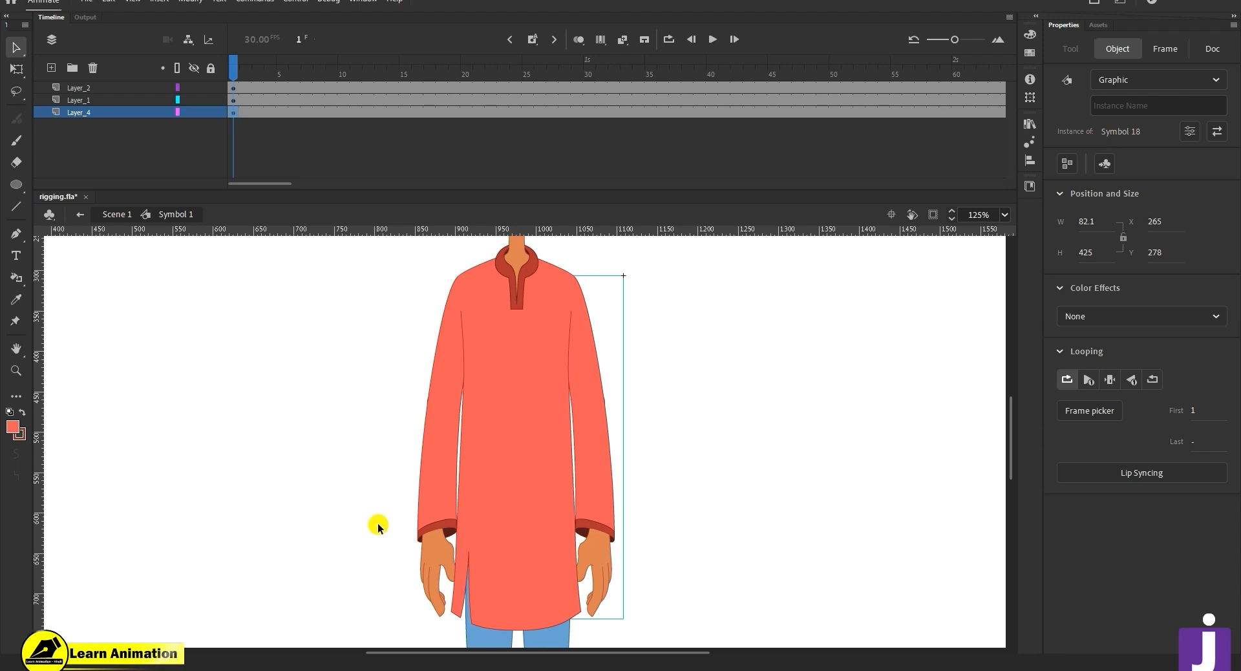
- Try moving the forearm away from the body inside the right arm's symbol, and undo the move
{"action": "double_click", "coordinate": [425, 524]}
{"action": "left_click", "coordinate": [435, 548]}
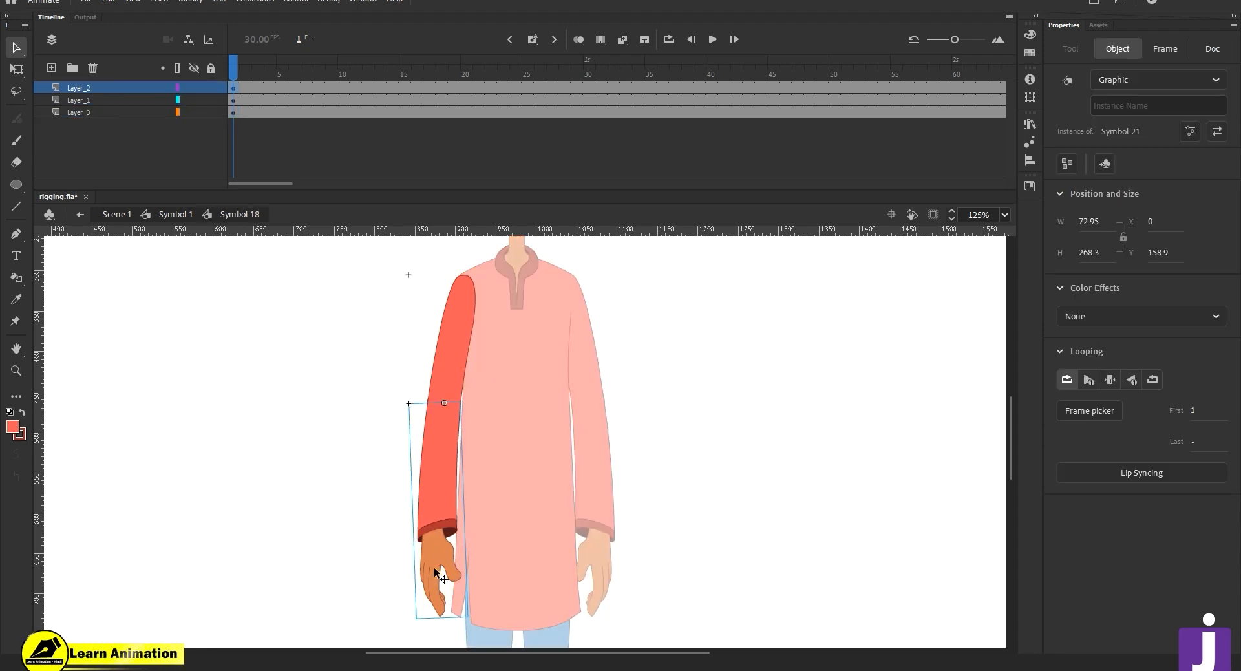
{"action": "left_click_drag", "start_coordinate": [436, 549], "coordinate": [256, 552]}
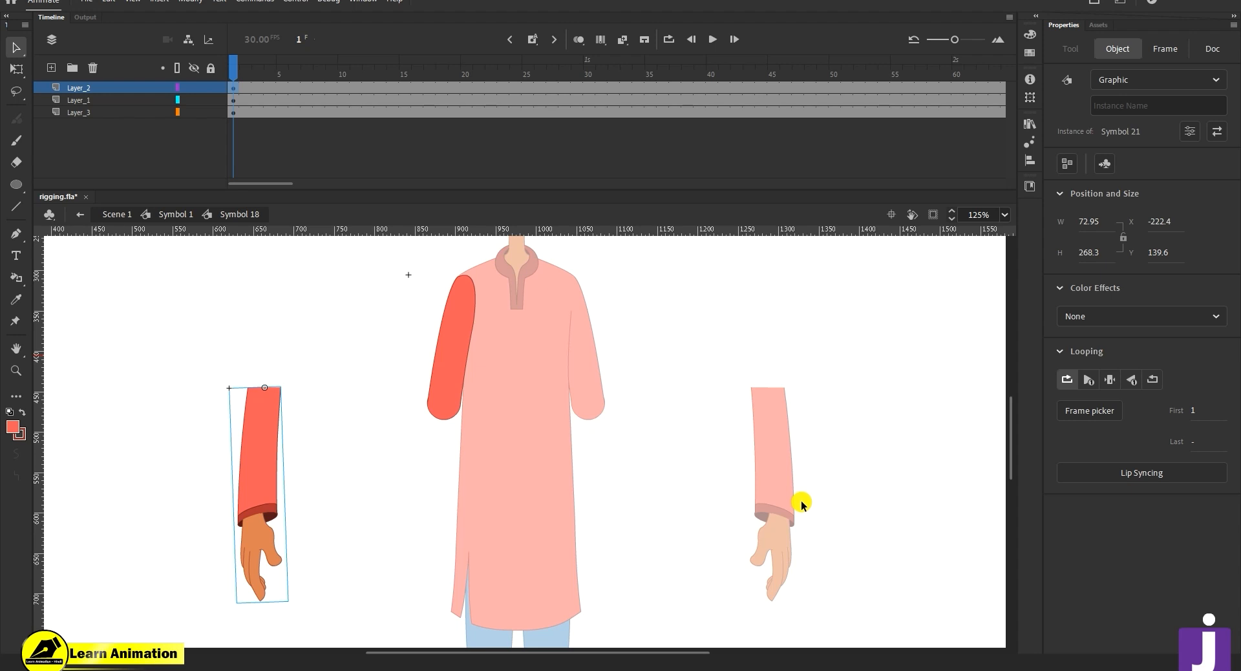
{"action": "key", "text": "ctrl+z"}
{"action": "double_click", "coordinate": [697, 424]}
- Duplicate the flipped left arm's symbol under the name acd
{"action": "right_click", "coordinate": [595, 416]}
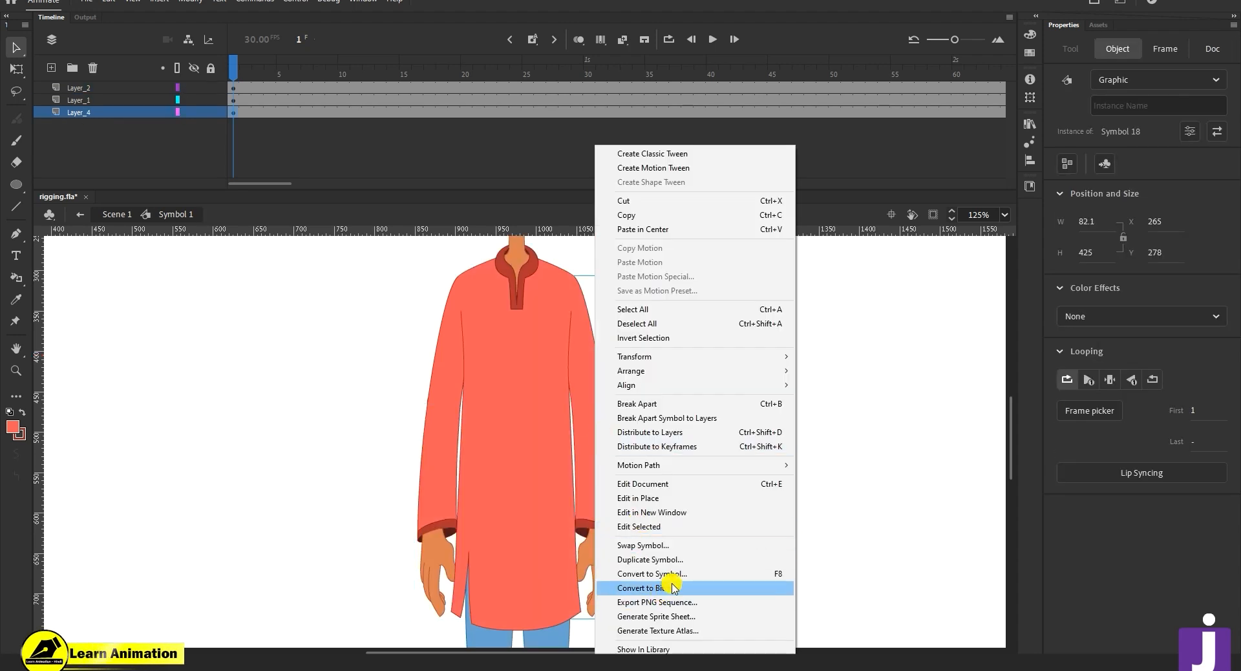
{"action": "left_click", "coordinate": [687, 560]}
{"action": "type", "text": "bfd"}
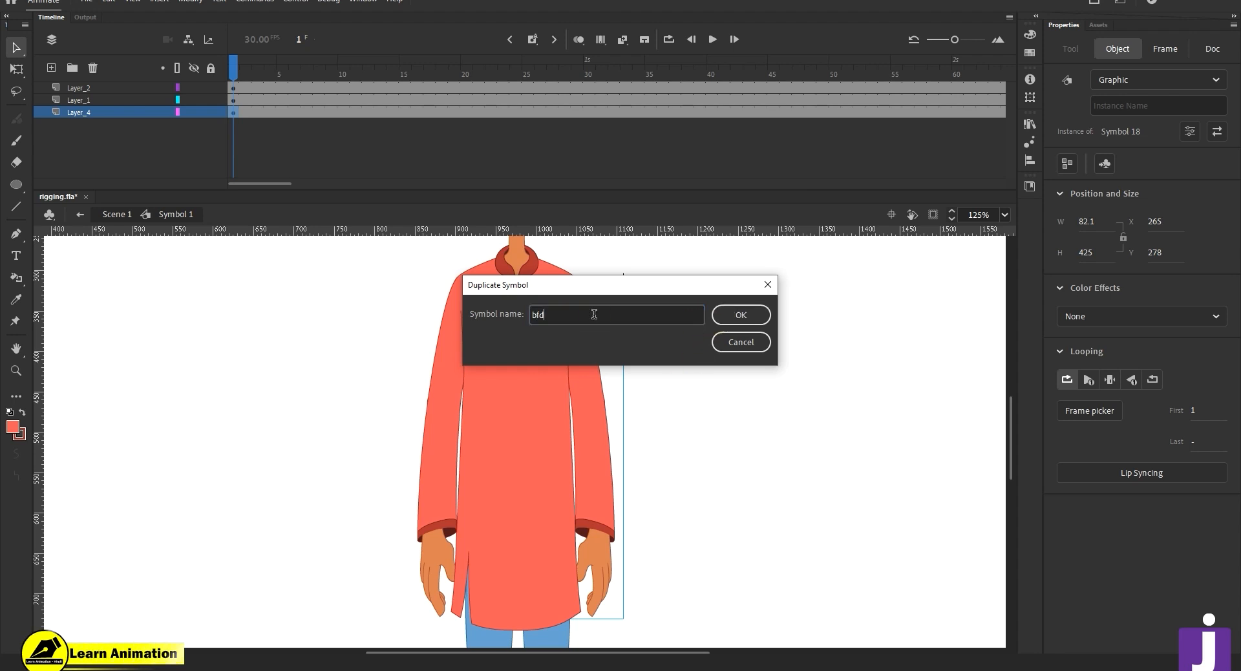
{"action": "left_click_drag", "start_coordinate": [595, 315], "coordinate": [484, 319]}
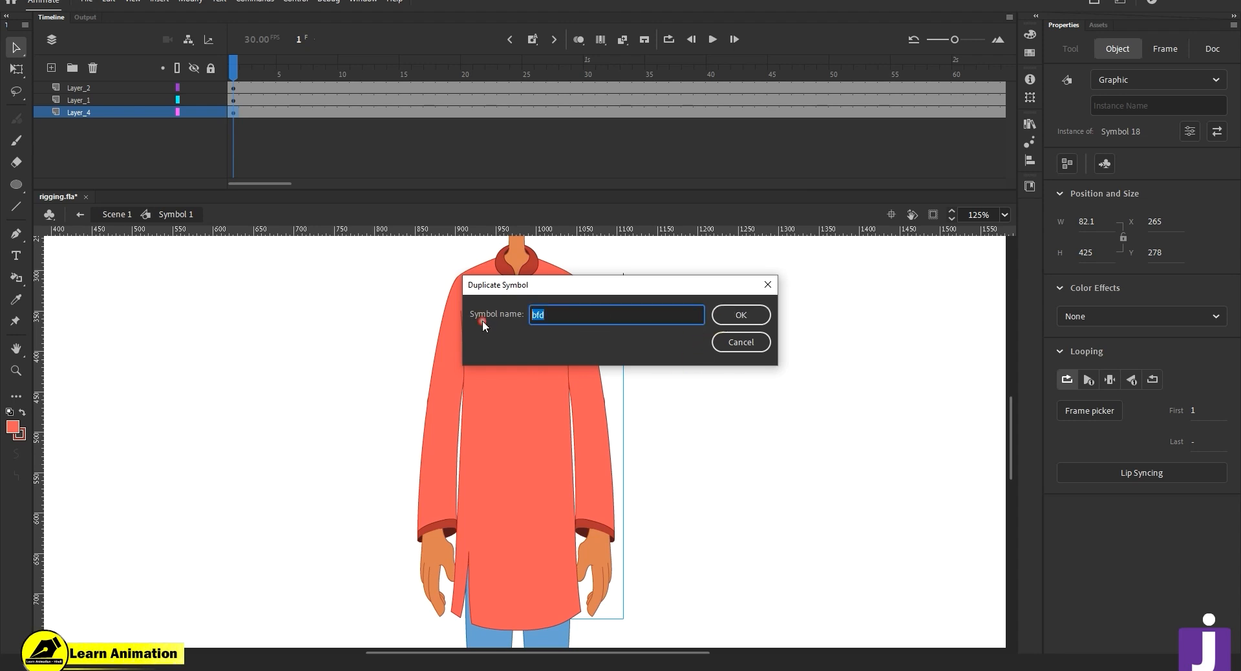
{"action": "type", "text": "acd"}
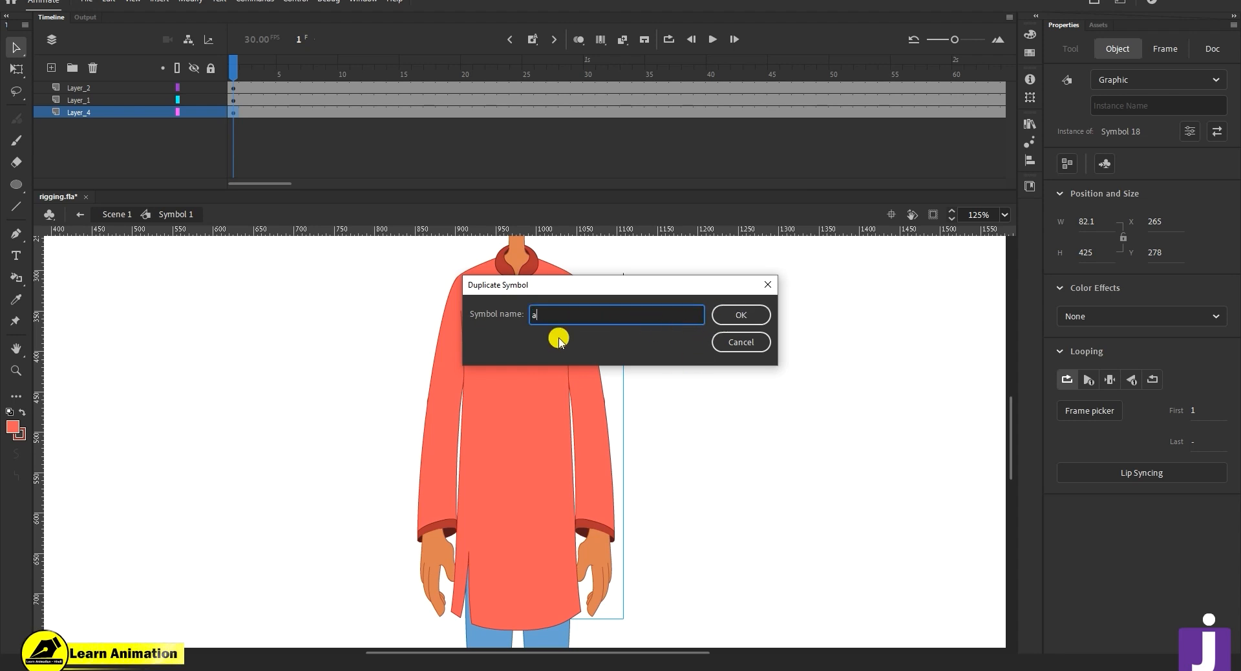
{"action": "left_click", "coordinate": [738, 314]}
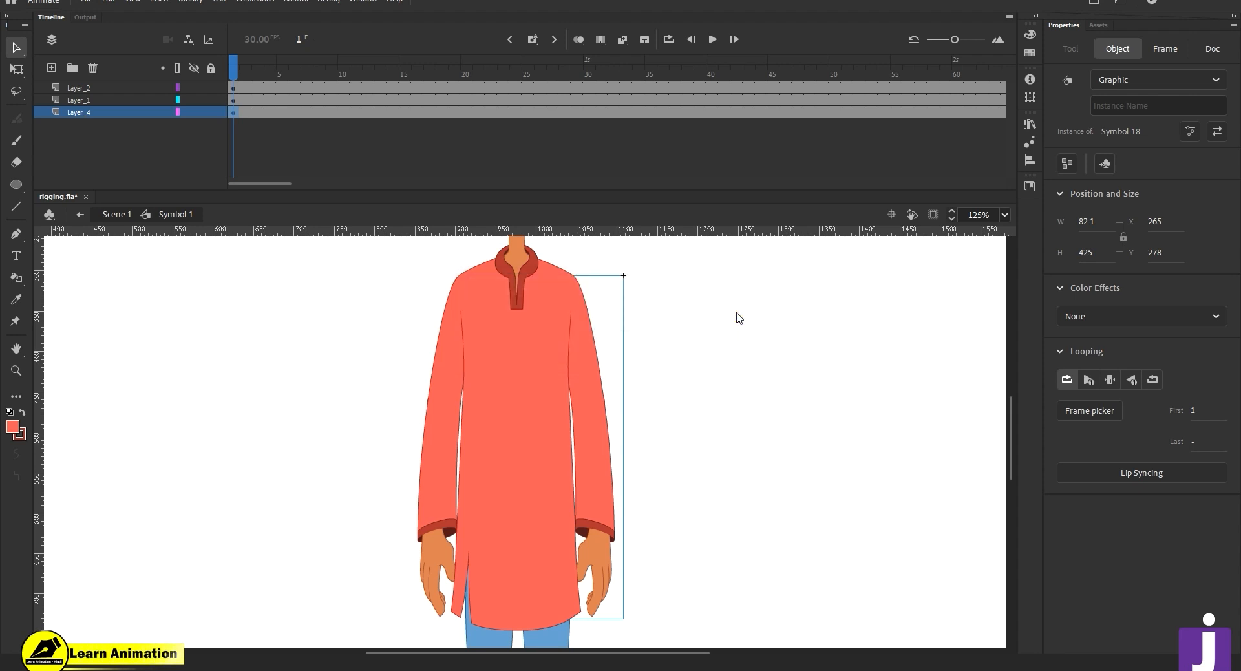
- Check the symbol names of the right arm and the duplicated left arm
{"action": "left_click", "coordinate": [439, 423]}
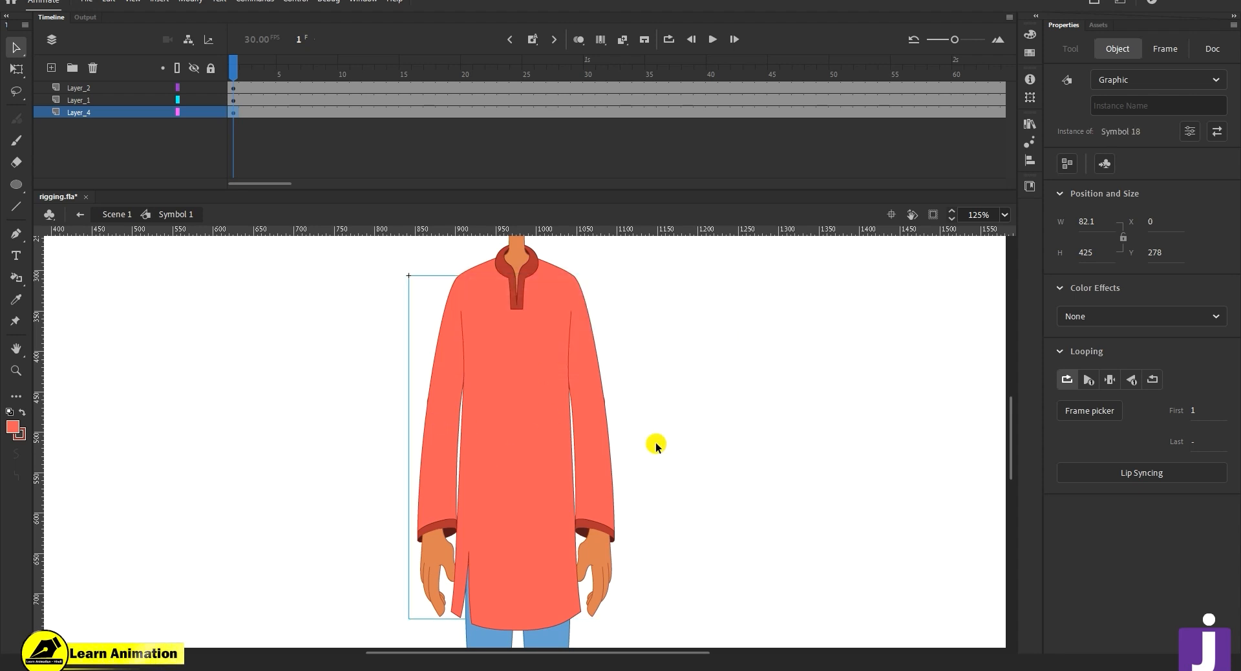
{"action": "left_click", "coordinate": [605, 497]}
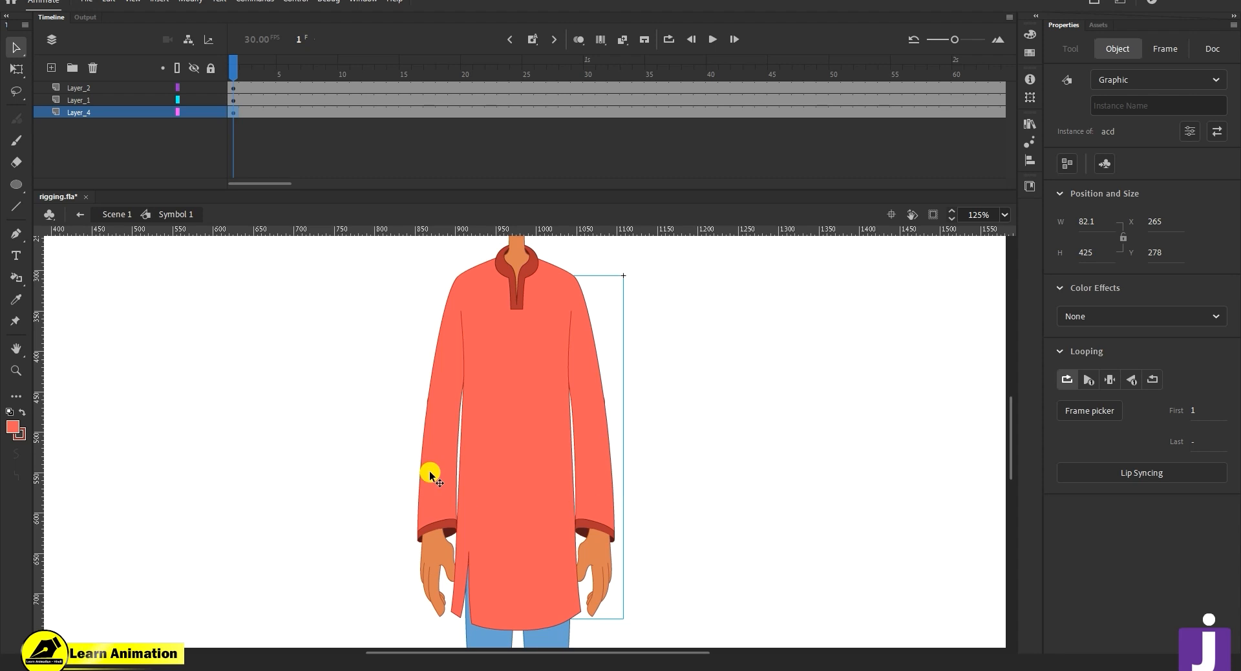
{"action": "left_click", "coordinate": [442, 382]}
{"action": "left_click", "coordinate": [610, 486]}
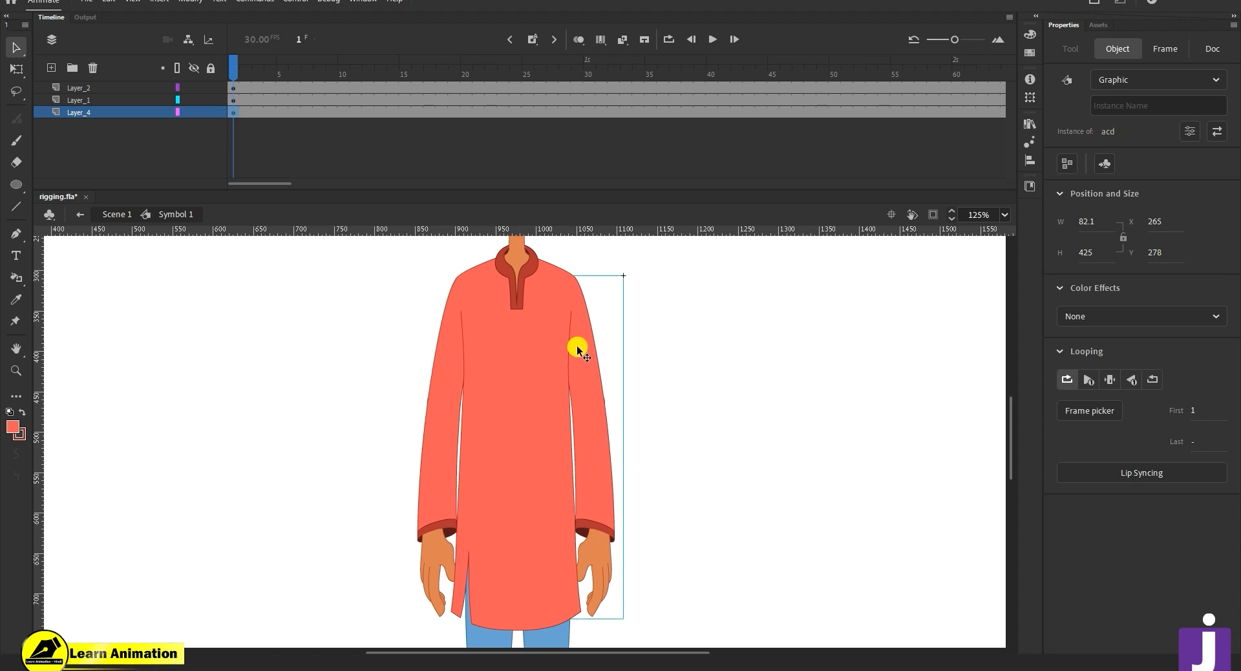
- Try moving the forearm outward inside the acd arm symbol, and undo the move
{"action": "double_click", "coordinate": [604, 486]}
{"action": "left_click_drag", "start_coordinate": [603, 486], "coordinate": [763, 486]}
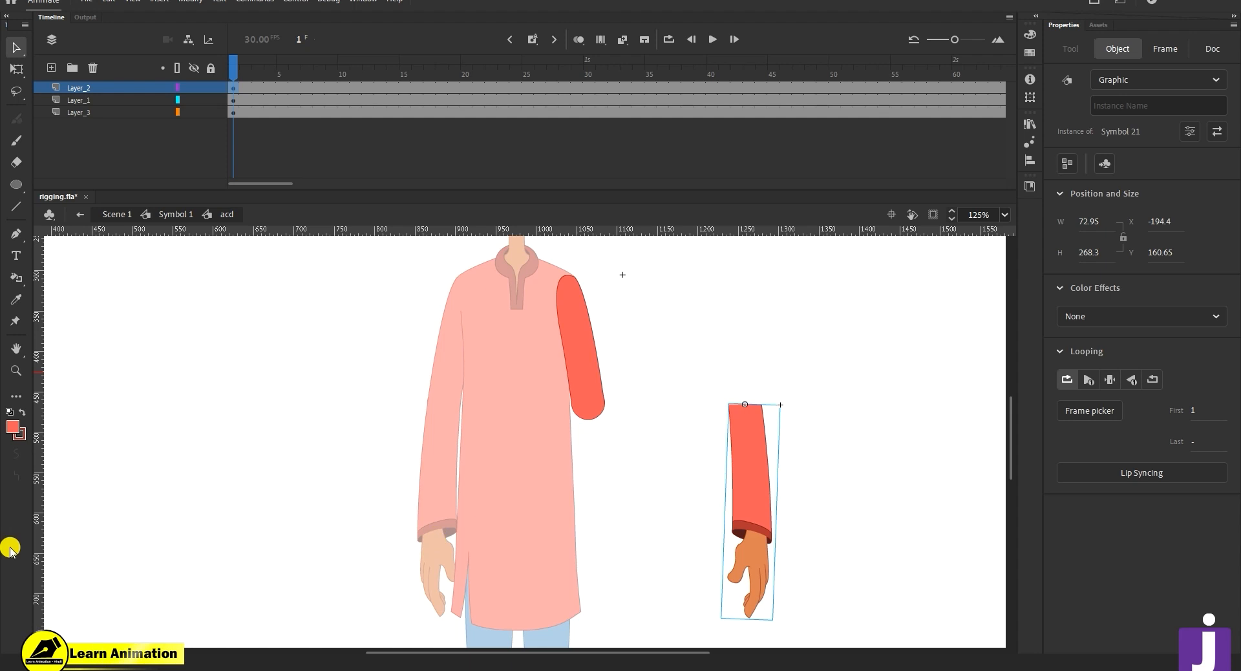
{"action": "key", "text": "ctrl+z"}
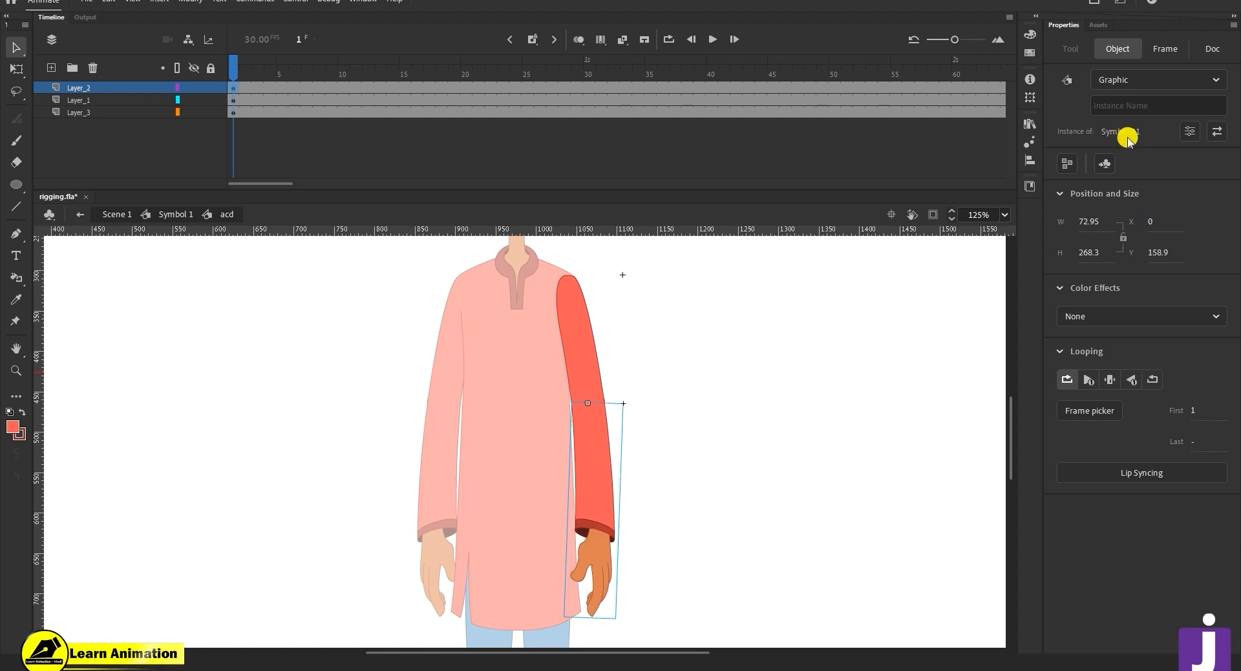
- Try moving the hand outward inside the left forearm's Symbol 21, and undo the move
{"action": "double_click", "coordinate": [597, 510]}
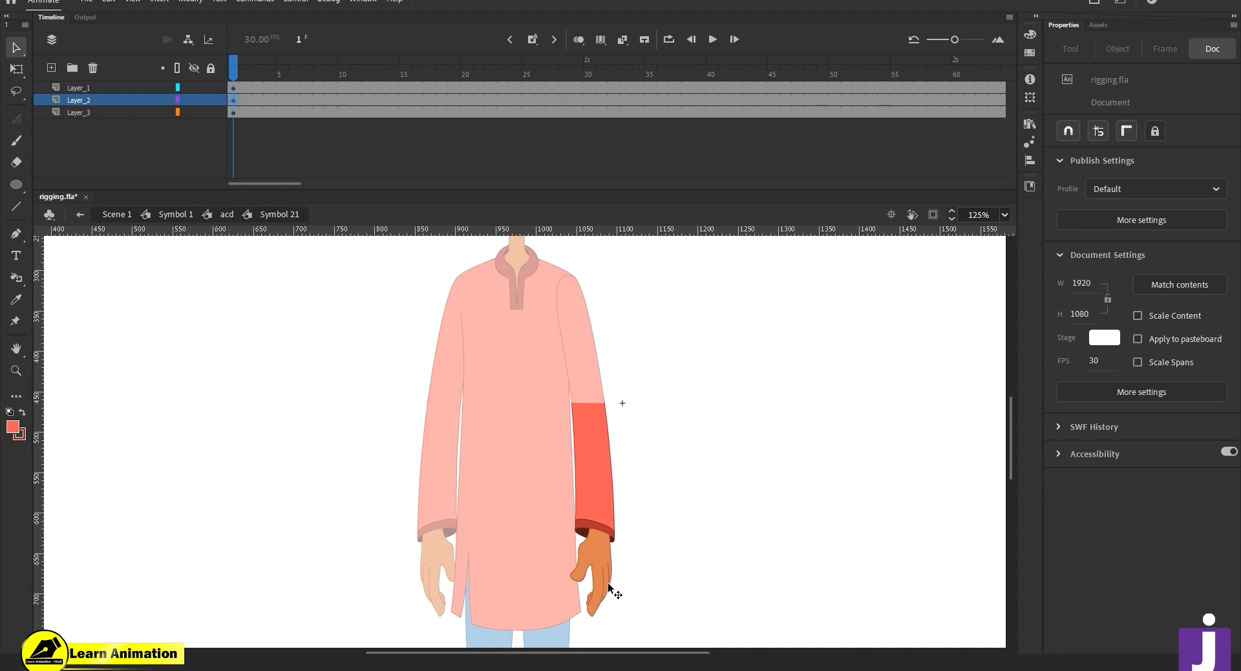
{"action": "left_click_drag", "start_coordinate": [608, 585], "coordinate": [742, 579]}
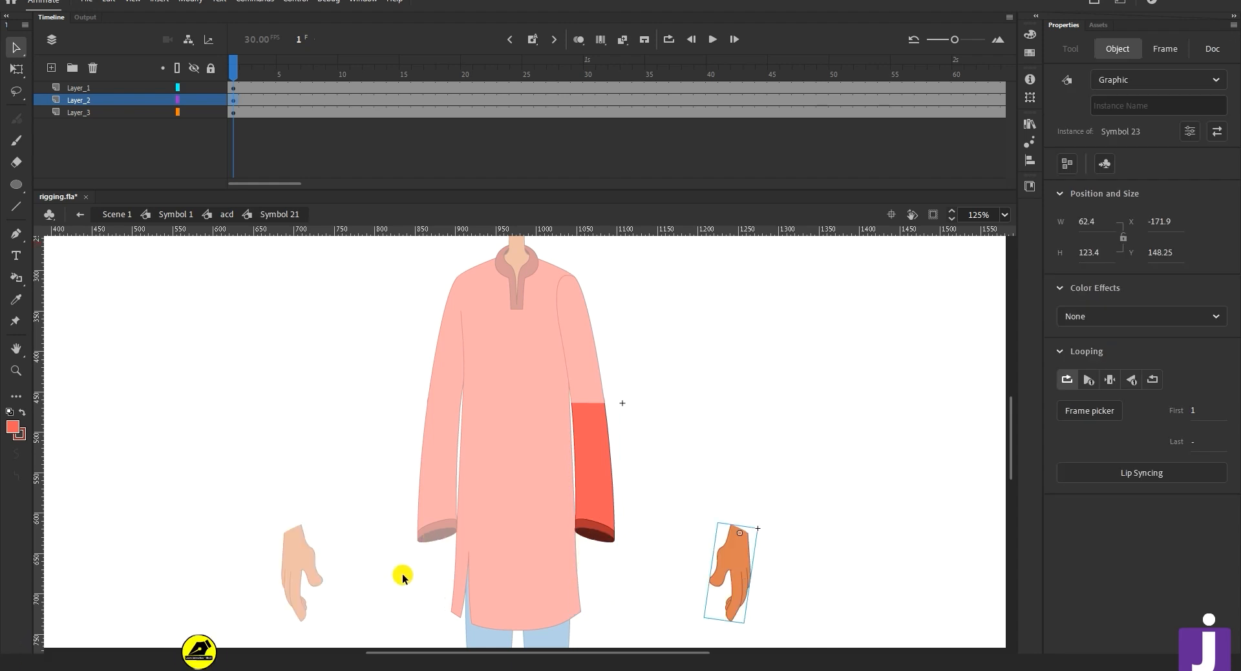
{"action": "key", "text": "ctrl+z"}
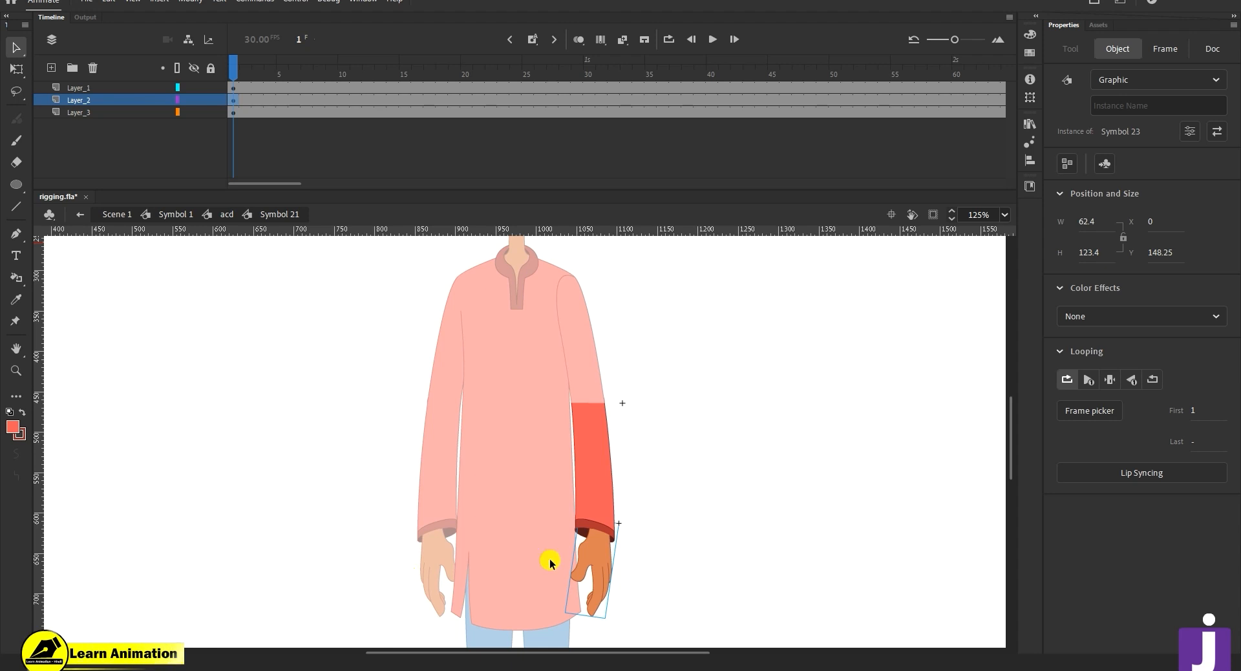
{"action": "double_click", "coordinate": [676, 526]}
- Compare the symbol used by the forearm in acd with the one used in Symbol 18
{"action": "left_click", "coordinate": [604, 441]}
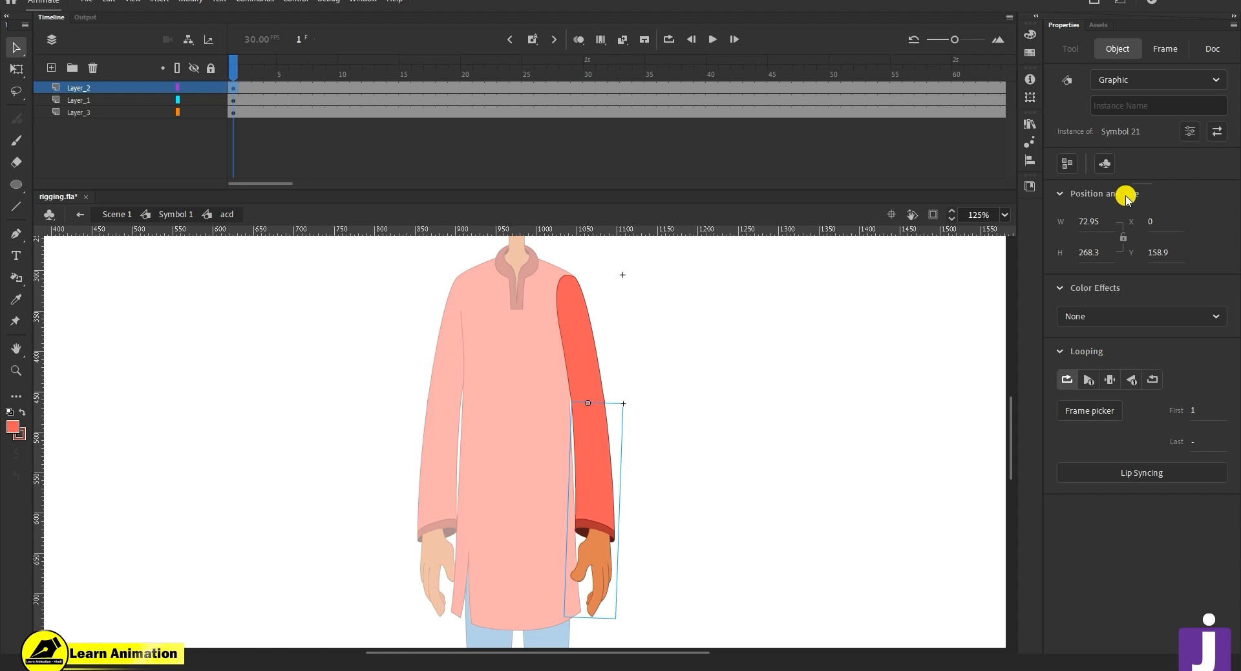
{"action": "double_click", "coordinate": [744, 490]}
{"action": "double_click", "coordinate": [440, 481]}
{"action": "left_click", "coordinate": [436, 504]}
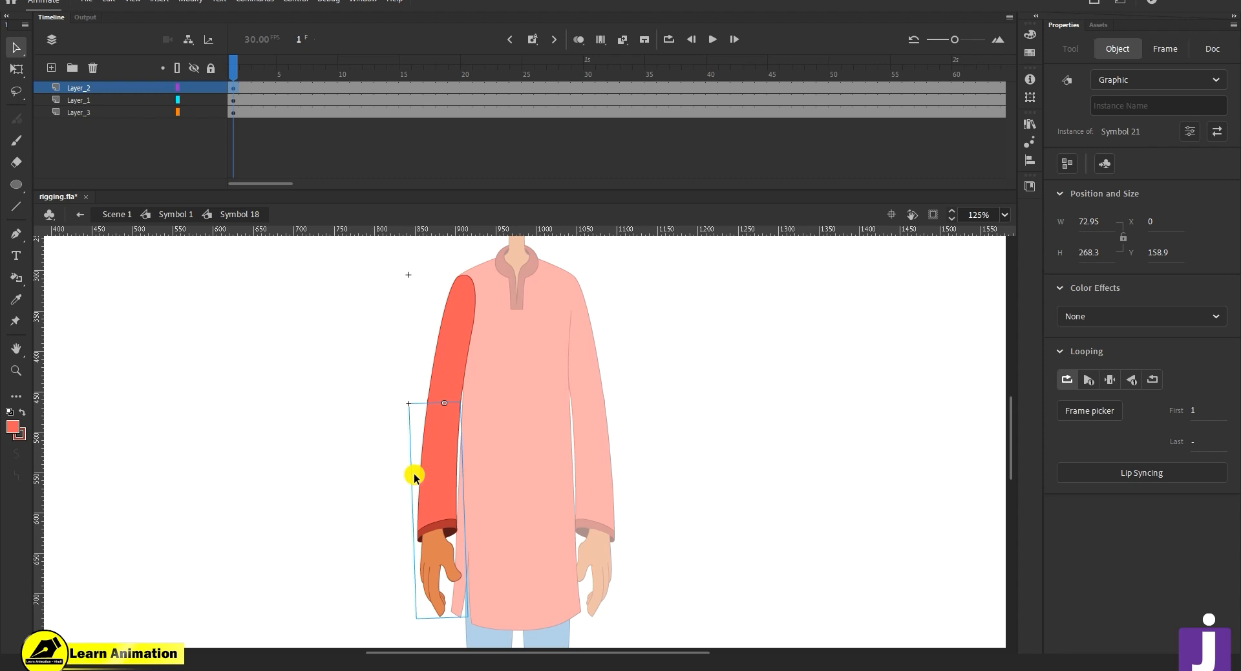
{"action": "double_click", "coordinate": [607, 503]}
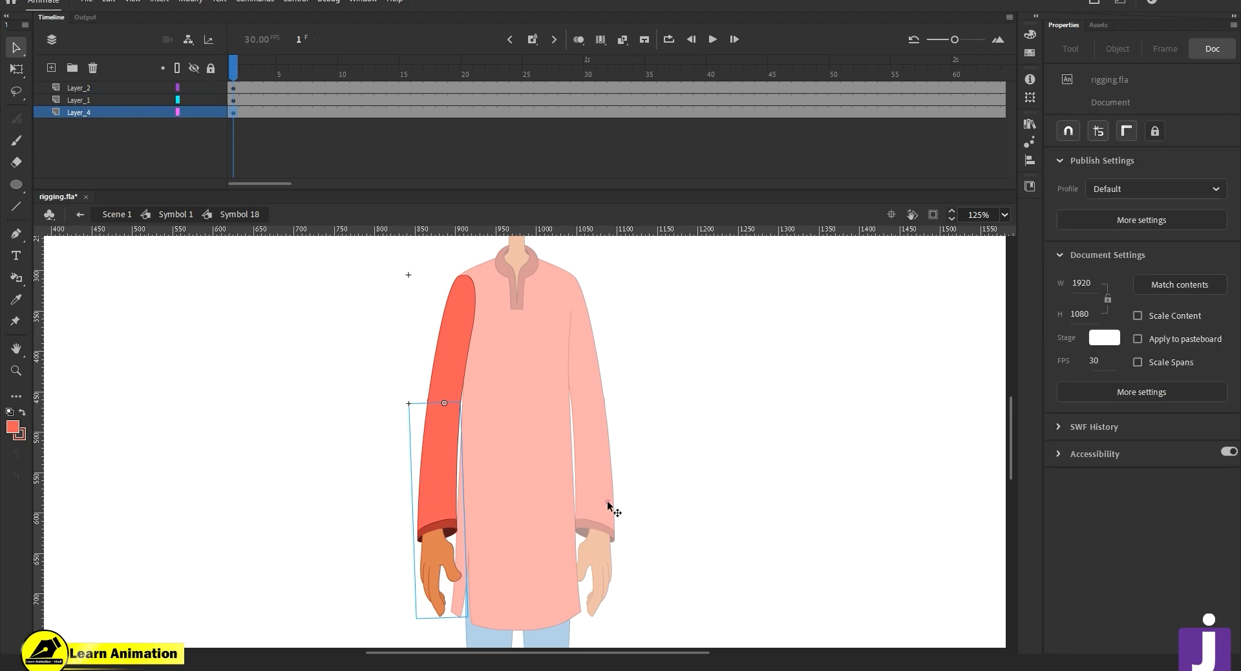
- Duplicate the forearm's symbol inside acd under the name dsgbdf
{"action": "double_click", "coordinate": [604, 507]}
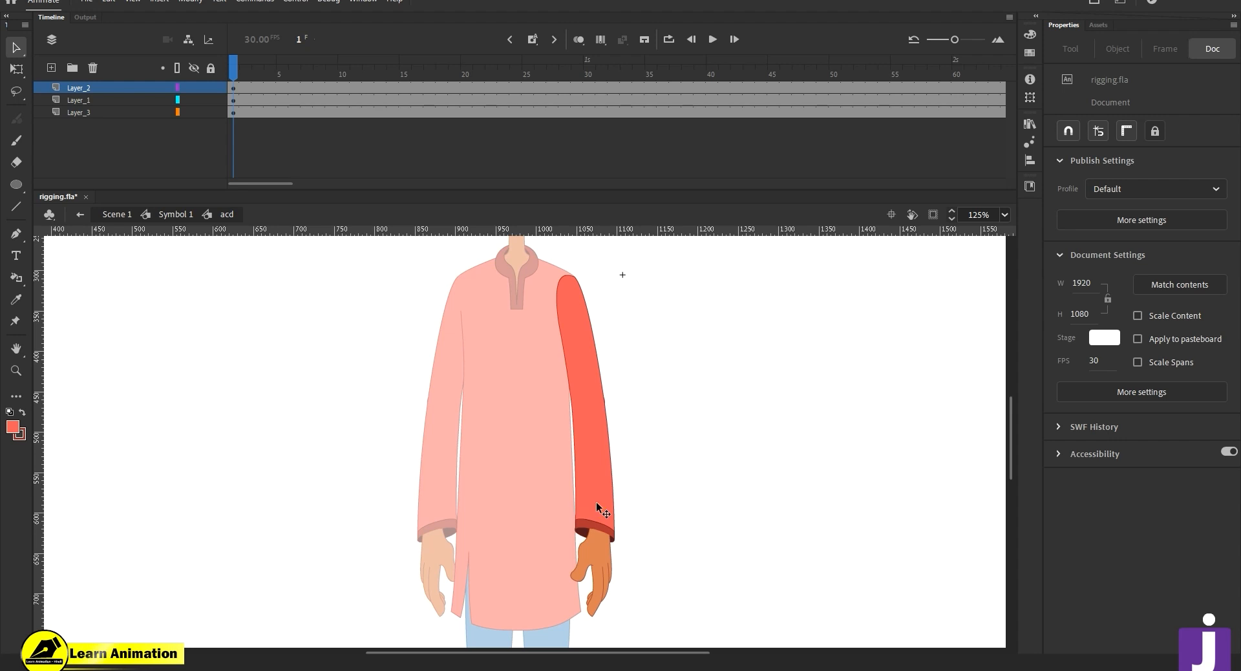
{"action": "left_click", "coordinate": [596, 502]}
{"action": "right_click", "coordinate": [598, 490]}
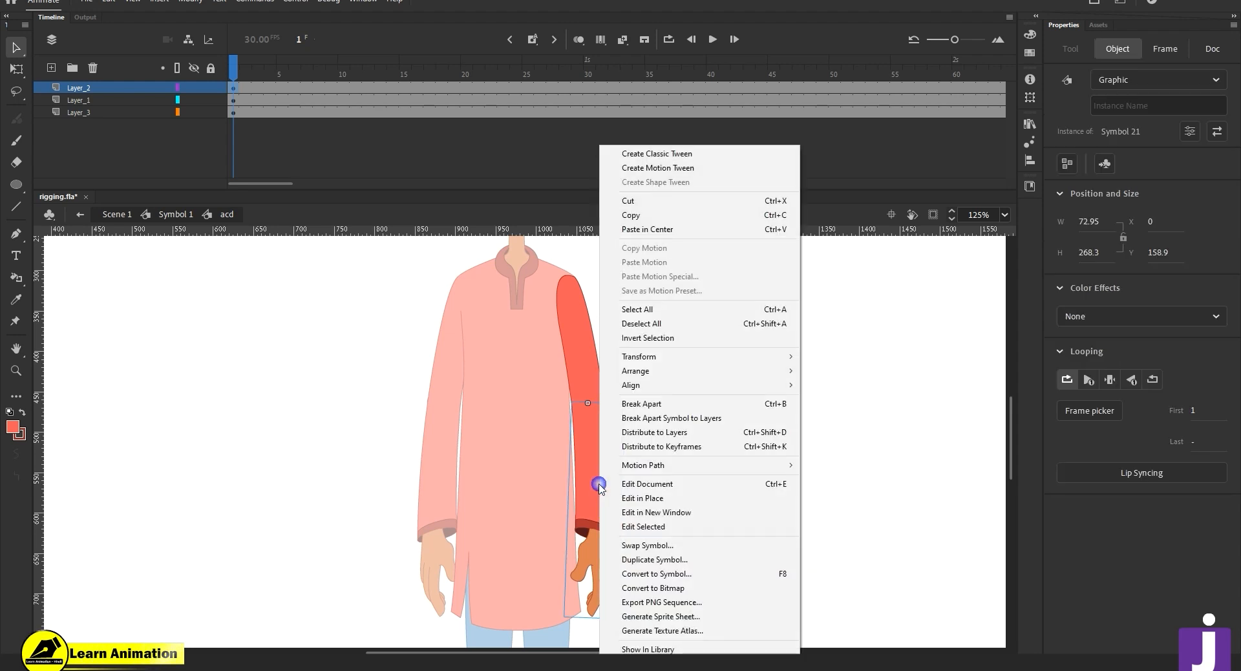
{"action": "left_click", "coordinate": [666, 560]}
{"action": "left_click", "coordinate": [734, 311]}
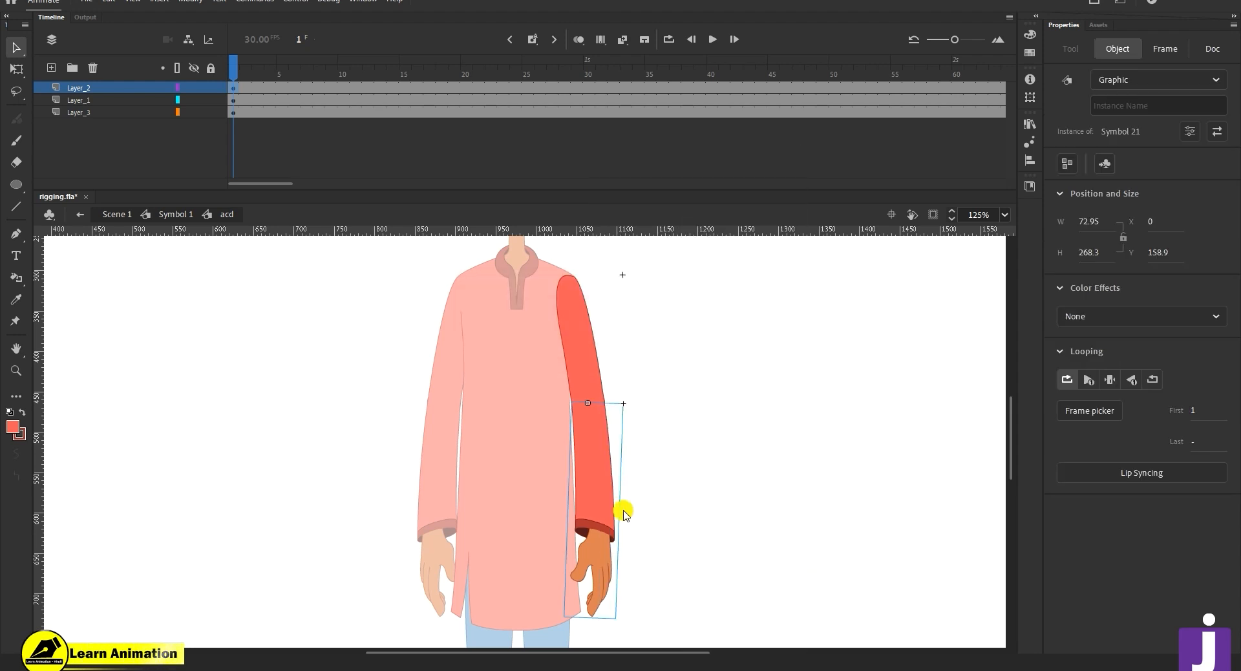
- Try moving the hand outward inside the dsgbdf forearm symbol, and undo the move
{"action": "double_click", "coordinate": [603, 567]}
{"action": "left_click_drag", "start_coordinate": [603, 568], "coordinate": [666, 576]}
{"action": "key", "text": "ctrl+z"}
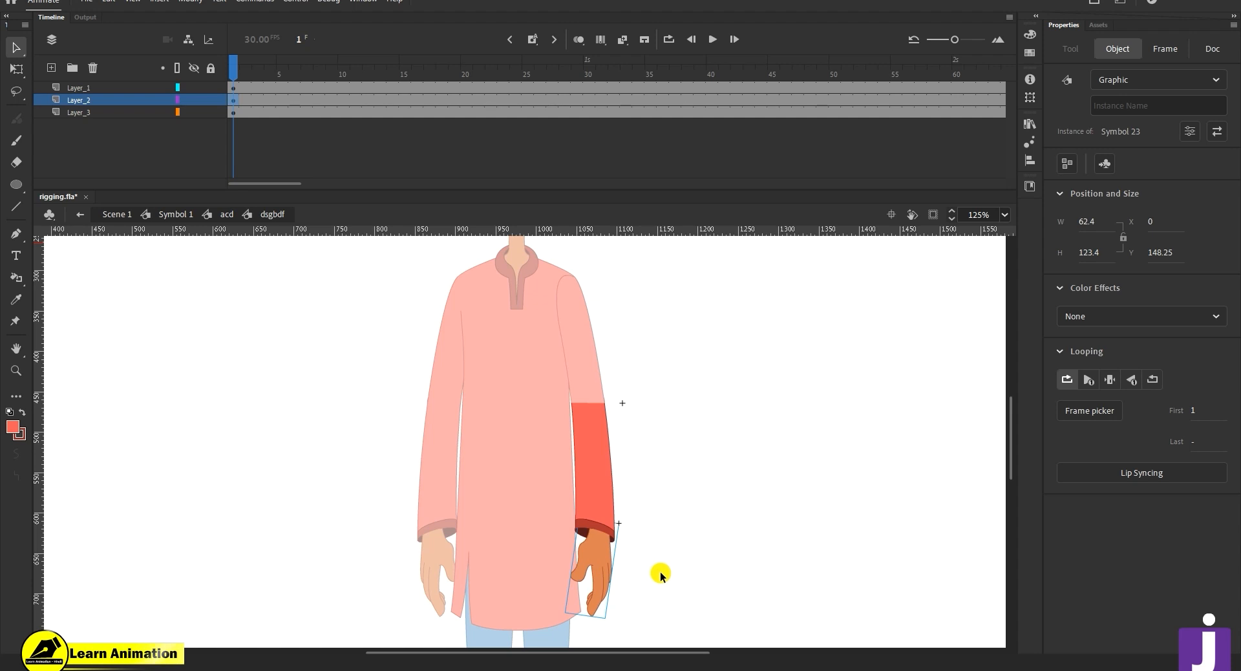
{"action": "double_click", "coordinate": [696, 538]}
- Try rotating the dsgbdf forearm outward around its elbow pivot, and undo the rotation
{"action": "left_click", "coordinate": [612, 564]}
{"action": "key", "text": "q"}
{"action": "left_click_drag", "start_coordinate": [629, 621], "coordinate": [704, 514]}
{"action": "key", "text": "ctrl+z"}
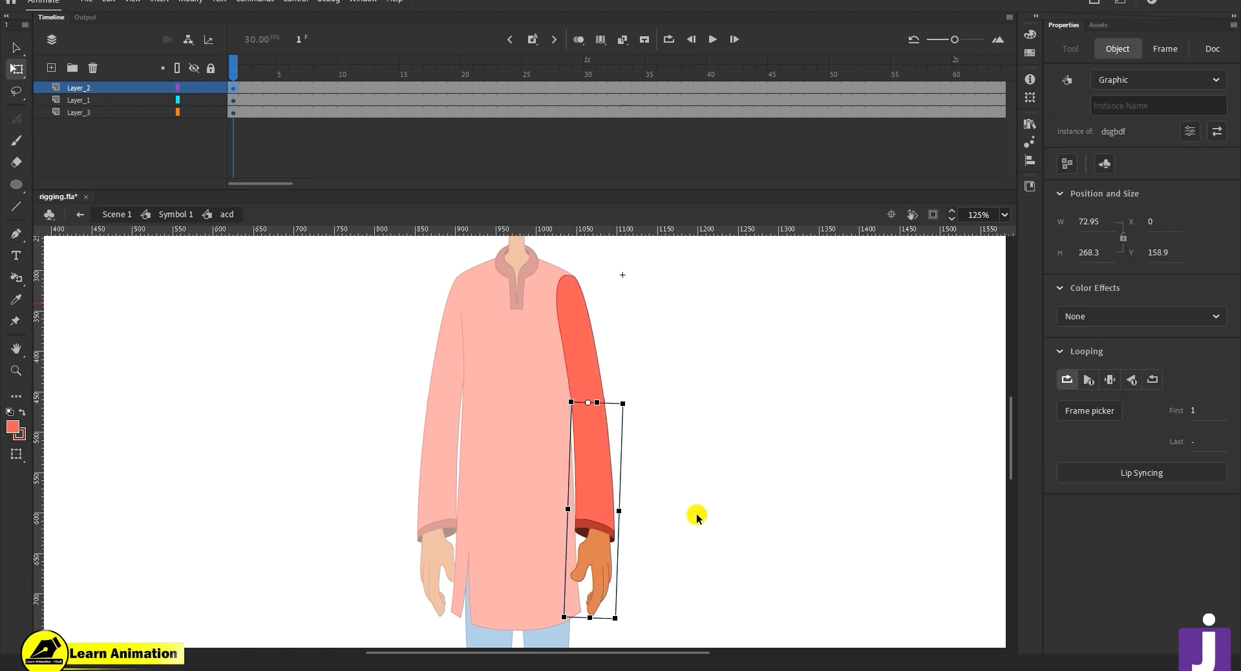
{"action": "double_click", "coordinate": [689, 479]}
- Check the right and left arm instances against each other on the whole character
{"action": "key", "text": "z"}
{"action": "left_click", "coordinate": [618, 506], "text": "alt"}
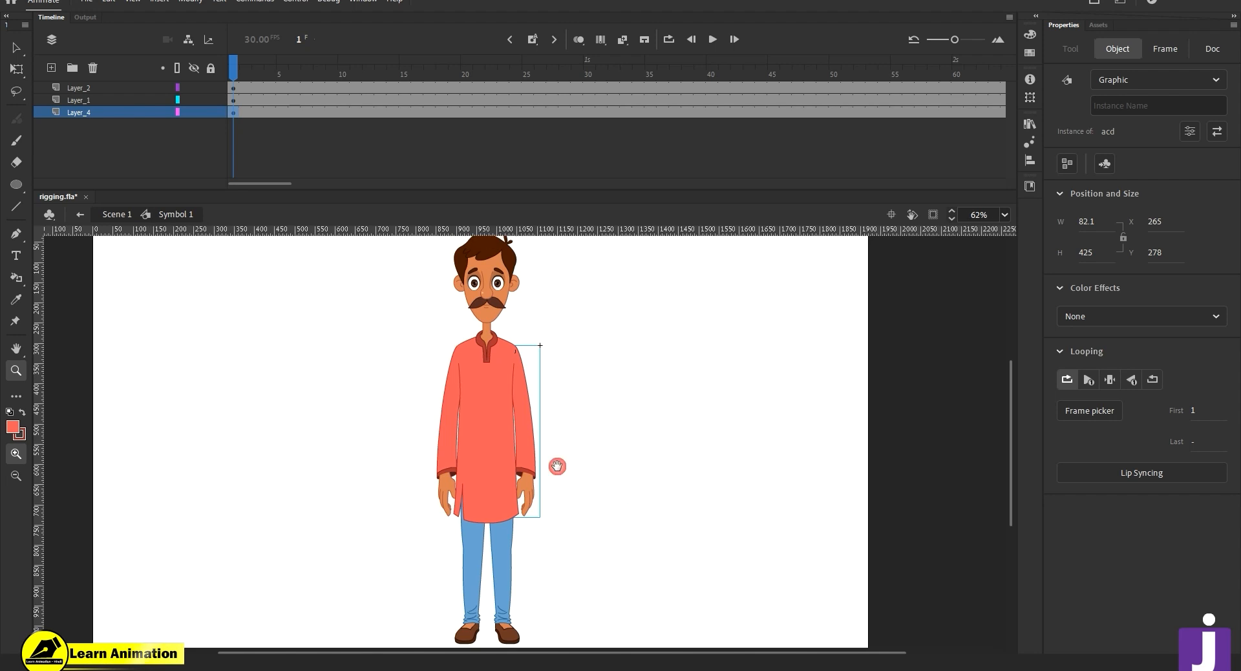
{"action": "key", "text": "v"}
{"action": "left_click", "coordinate": [443, 435]}
{"action": "left_click", "coordinate": [511, 454]}
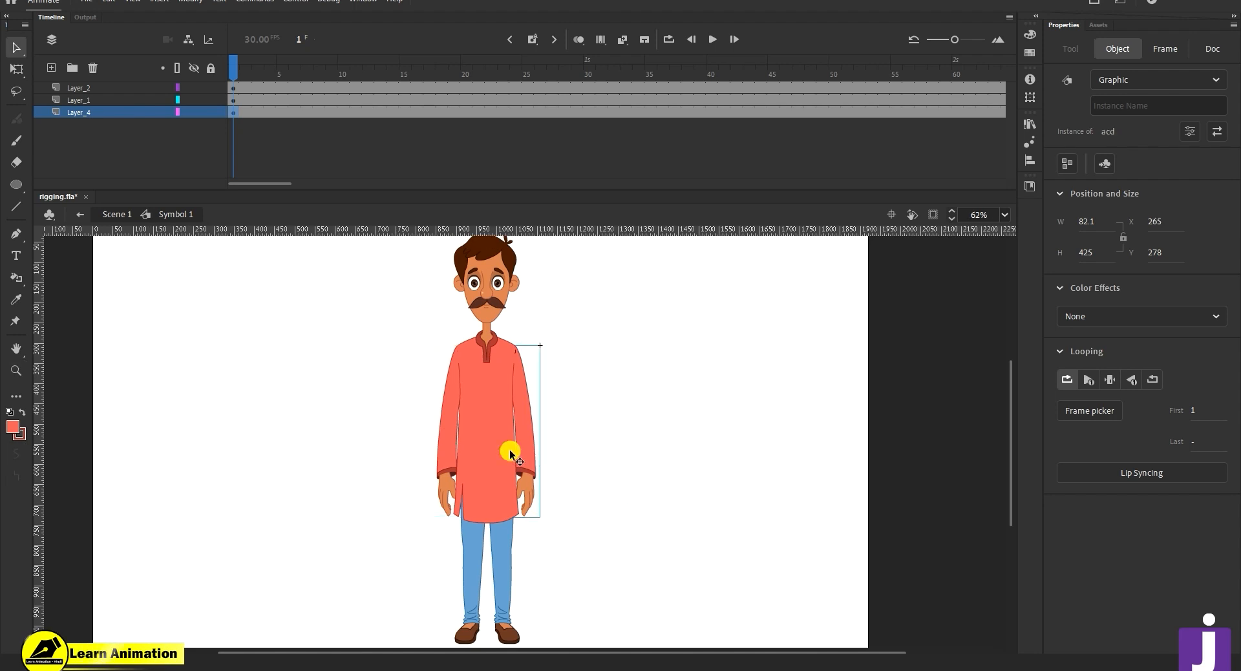
- Reopen the acd arm symbol, try swinging its forearm away from the body, and undo the rotation
{"action": "key", "text": "z"}
{"action": "left_click", "coordinate": [493, 419]}
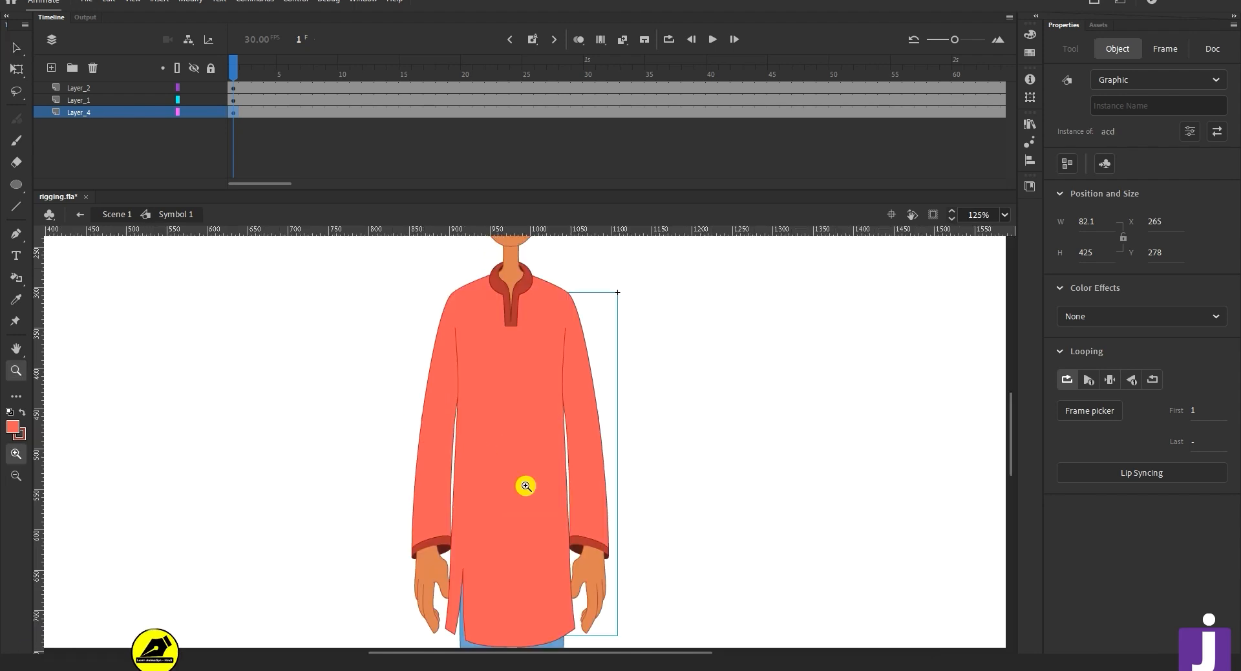
{"action": "key", "text": "v"}
{"action": "double_click", "coordinate": [599, 490]}
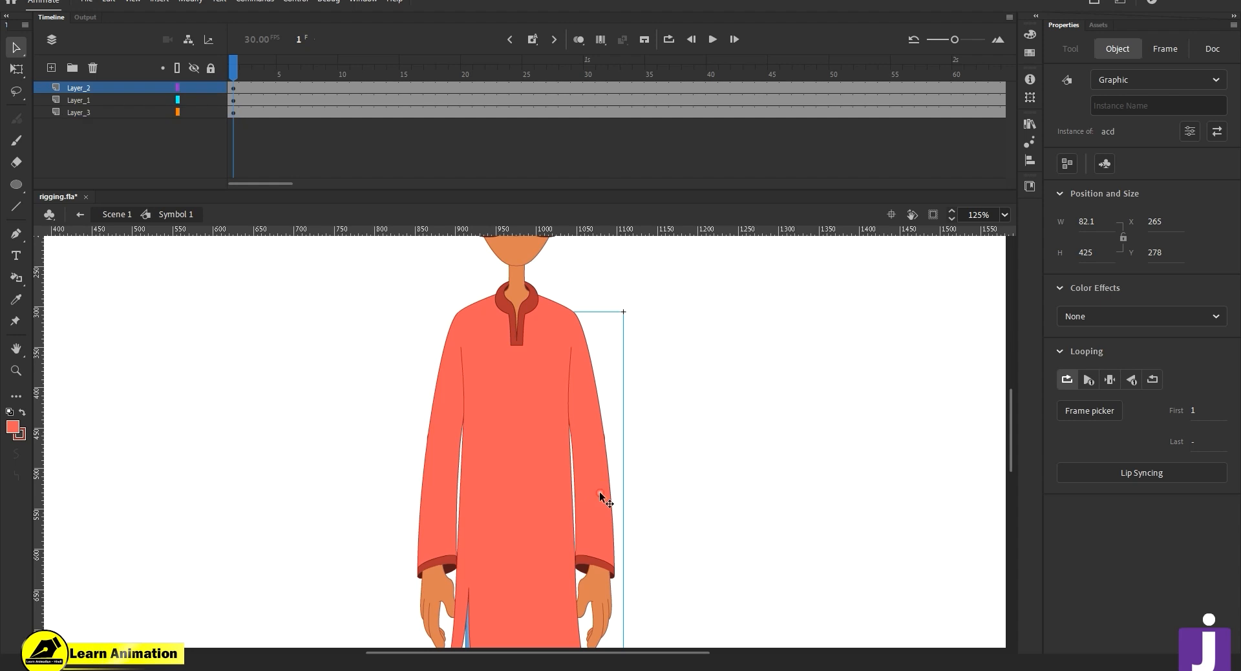
{"action": "left_click", "coordinate": [599, 548]}
{"action": "key", "text": "q"}
{"action": "scroll", "coordinate": [643, 543], "scroll_direction": "down", "scroll_amount": 3}
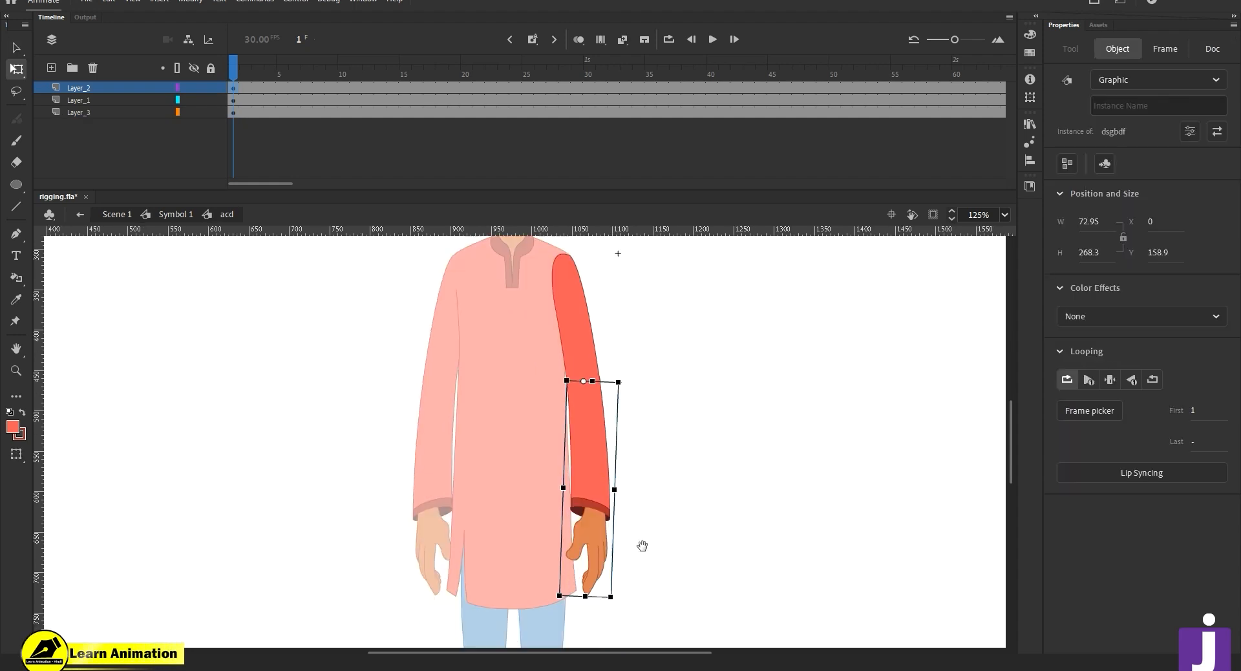
{"action": "left_click_drag", "start_coordinate": [620, 601], "coordinate": [684, 495]}
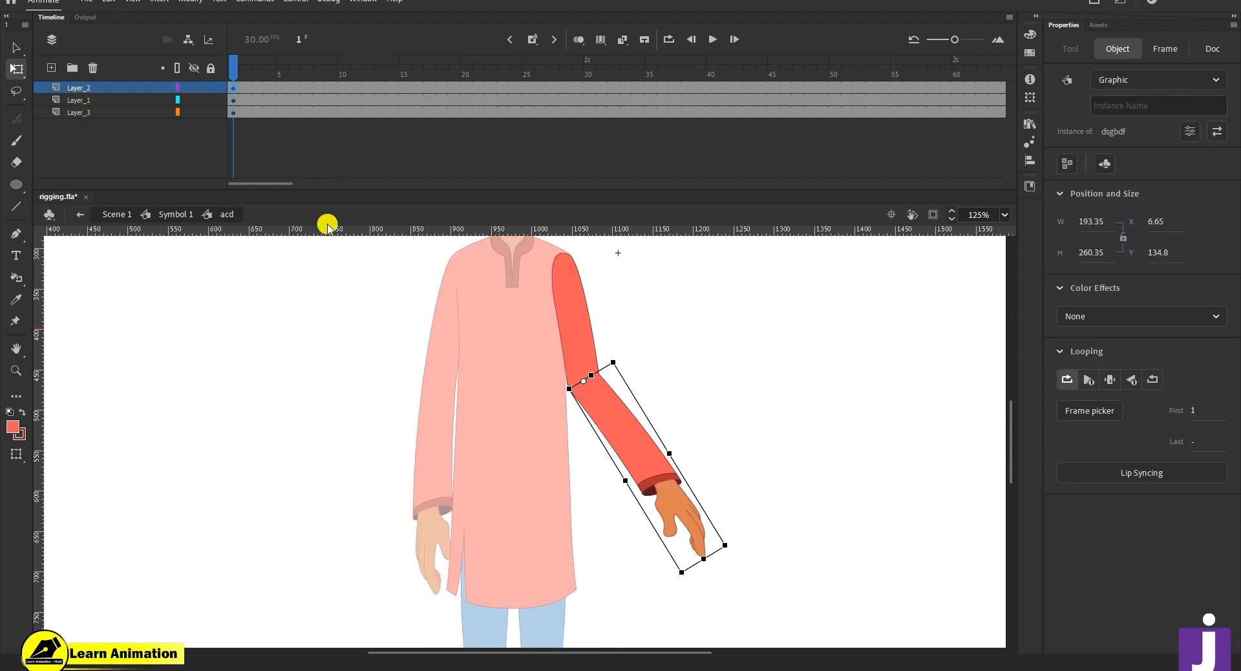
{"action": "key", "text": "ctrl+z"}
- Open the left upper sleeve's Symbol 19 from within acd and bulge its outer outline outward
{"action": "left_click", "coordinate": [581, 354]}
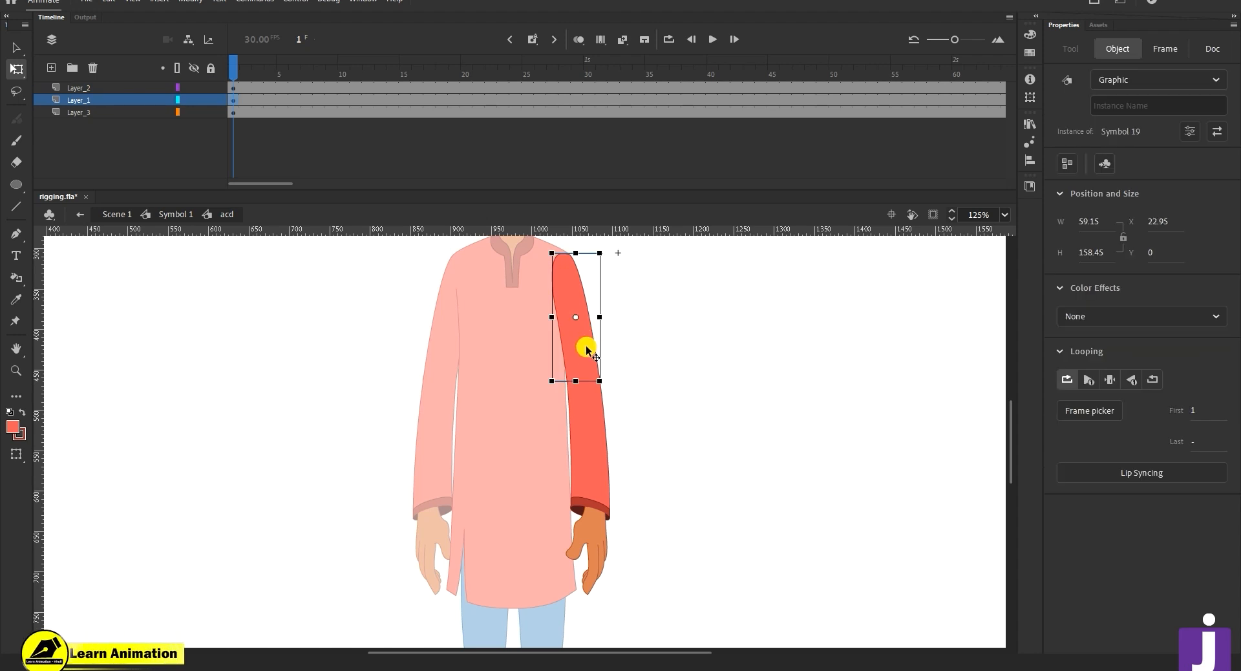
{"action": "key", "text": "z"}
{"action": "left_click", "coordinate": [571, 351]}
{"action": "key", "text": "v"}
{"action": "double_click", "coordinate": [545, 375]}
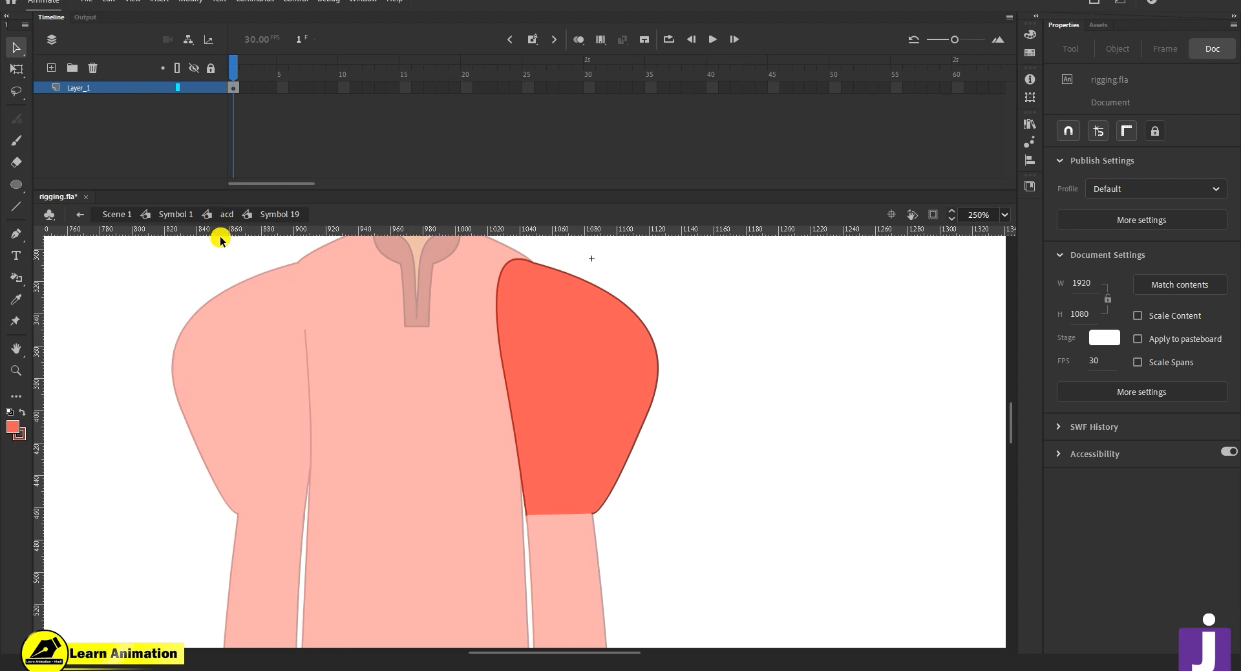
- Undo the outward bulge on the left upper sleeve and return from Symbol 19 to Symbol 1
{"action": "key", "text": "ctrl+z"}
{"action": "key", "text": "z"}
{"action": "left_click", "coordinate": [532, 503], "text": "alt"}
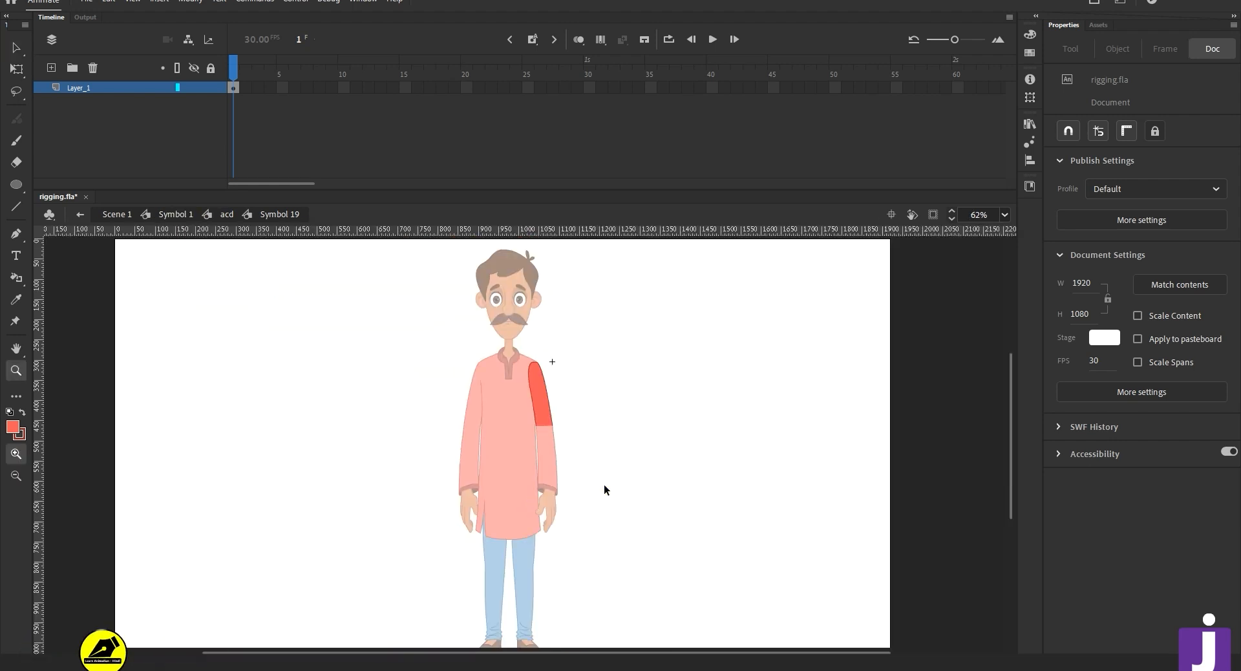
{"action": "key", "text": "v"}
{"action": "double_click", "coordinate": [604, 483]}
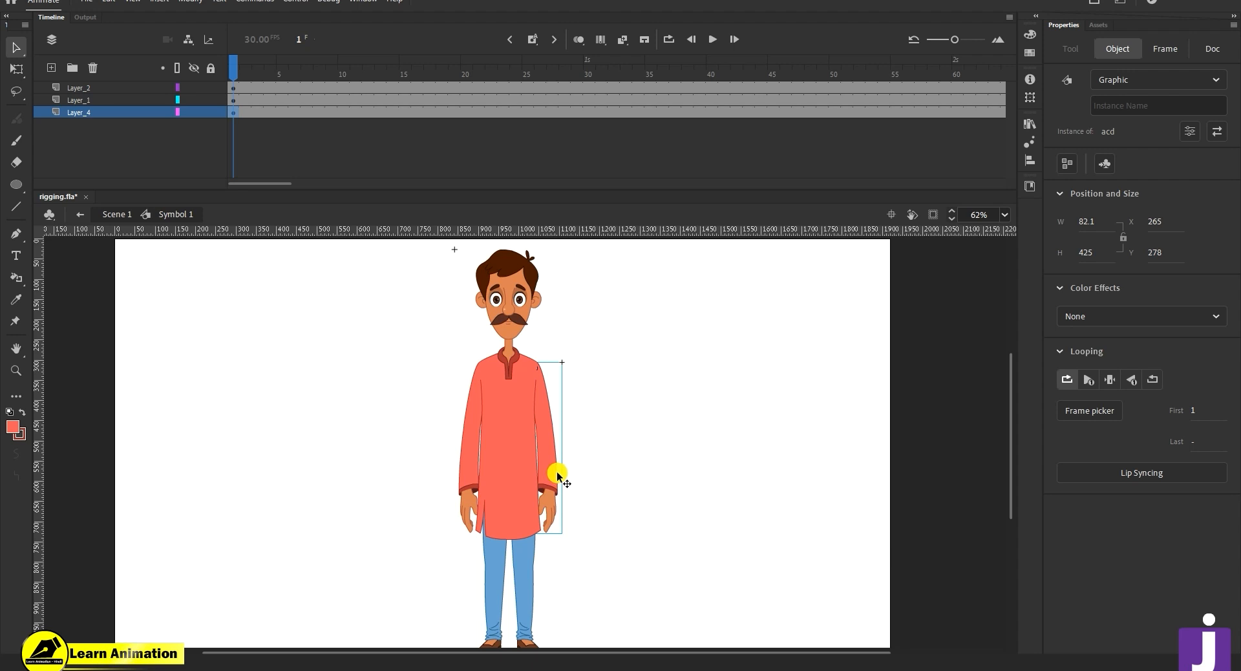
- Open the acd arm symbol, try rotating its dsgbdf forearm outward, undo the rotation, and return to Symbol 1
{"action": "left_click", "coordinate": [583, 532]}
{"action": "left_click", "coordinate": [544, 436]}
{"action": "double_click", "coordinate": [547, 460]}
{"action": "left_click", "coordinate": [550, 475]}
{"action": "key", "text": "q"}
{"action": "left_click_drag", "start_coordinate": [561, 533], "coordinate": [637, 392]}
{"action": "key", "text": "ctrl+z"}
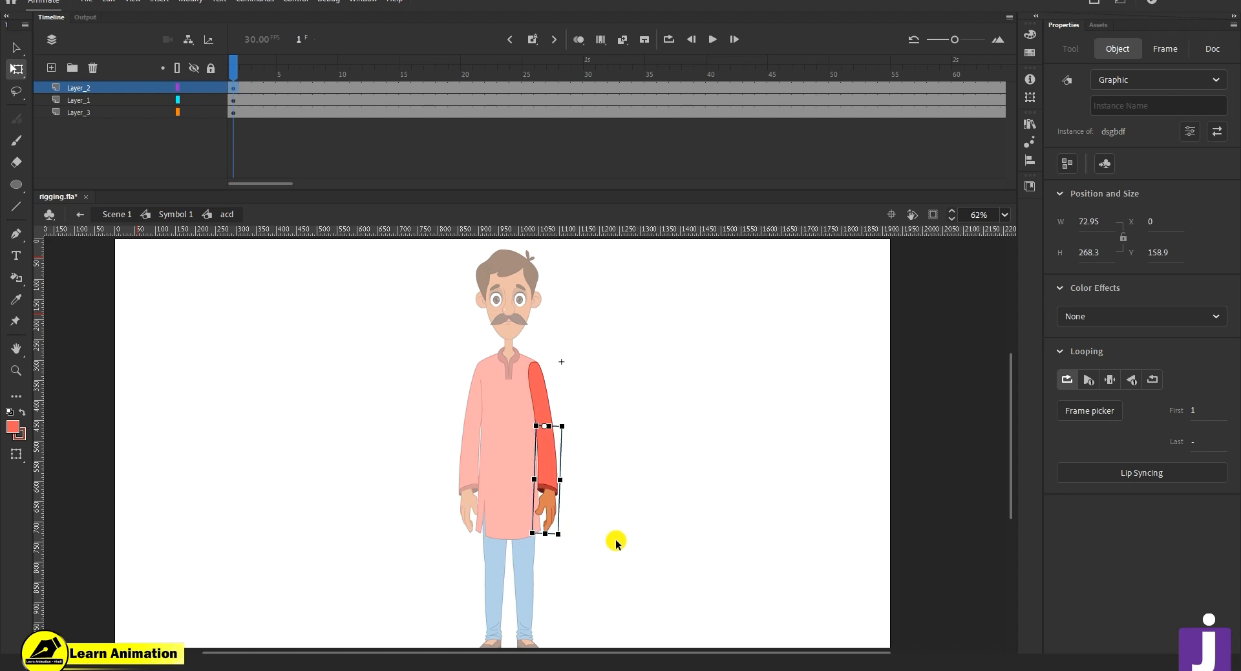
{"action": "double_click", "coordinate": [666, 530]}
- Select the torso and neck groups together, try moving them away from the body, and undo the move
{"action": "left_click", "coordinate": [484, 318]}
{"action": "left_click", "coordinate": [519, 424]}
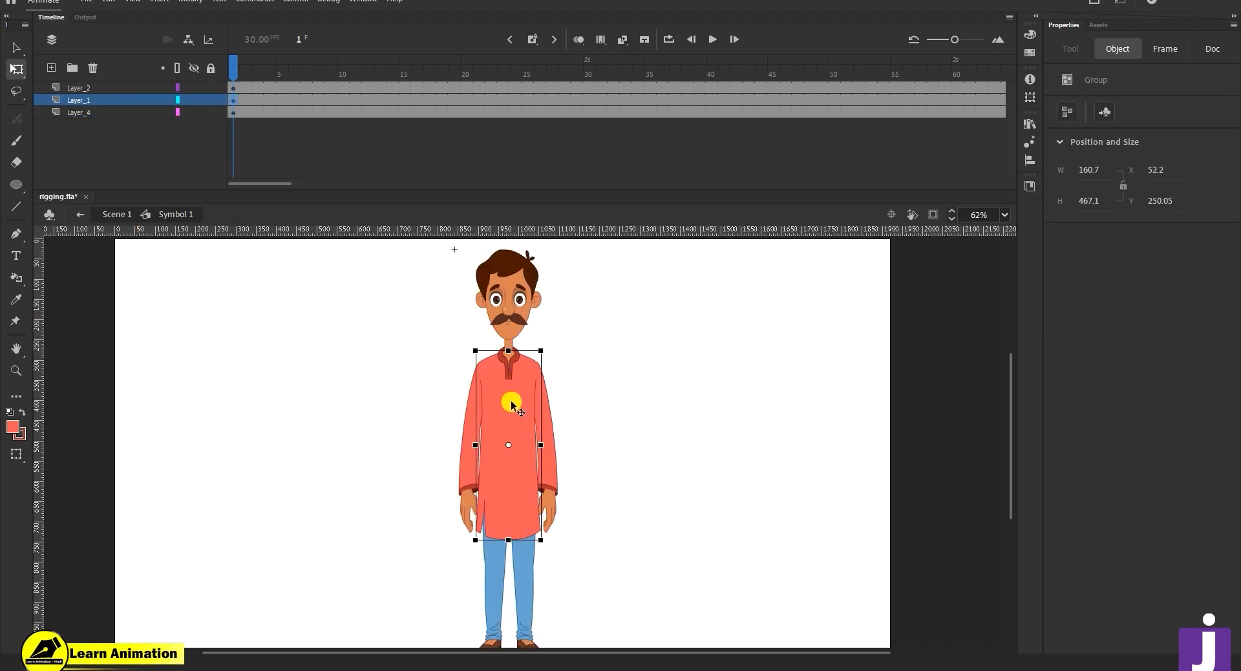
{"action": "key", "text": "v"}
{"action": "key", "text": "ctrl+equal"}
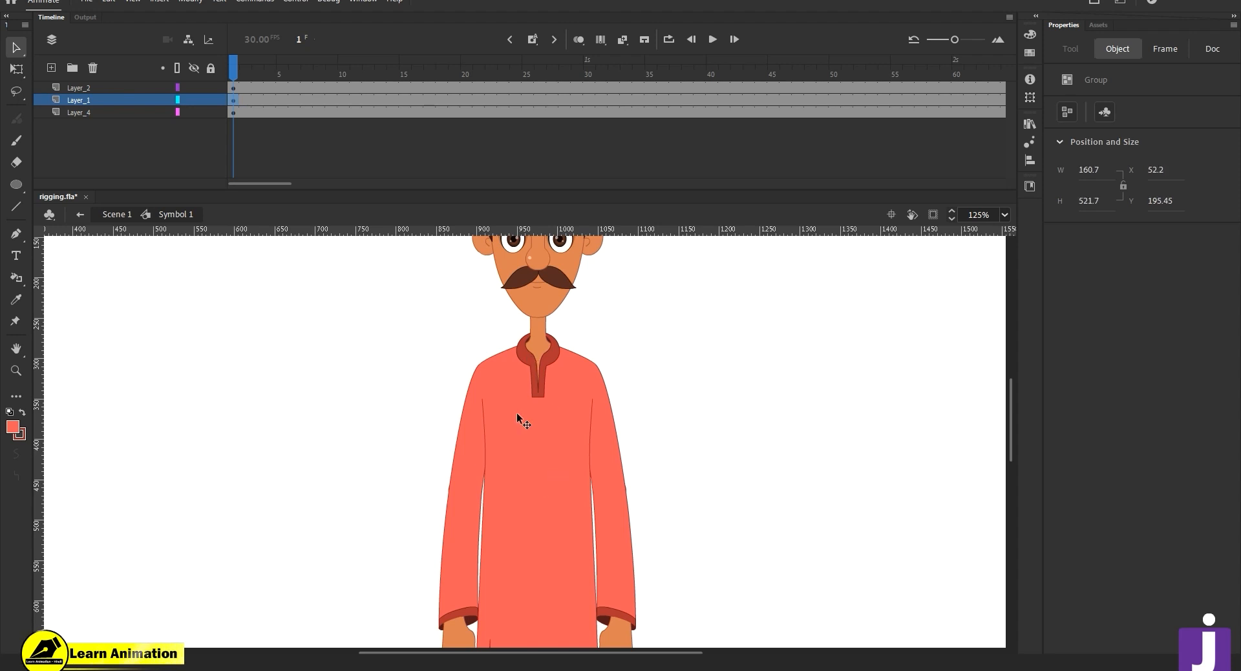
{"action": "left_click_drag", "start_coordinate": [517, 412], "coordinate": [294, 422]}
{"action": "key", "text": "ctrl+z"}
{"action": "key", "text": "z"}
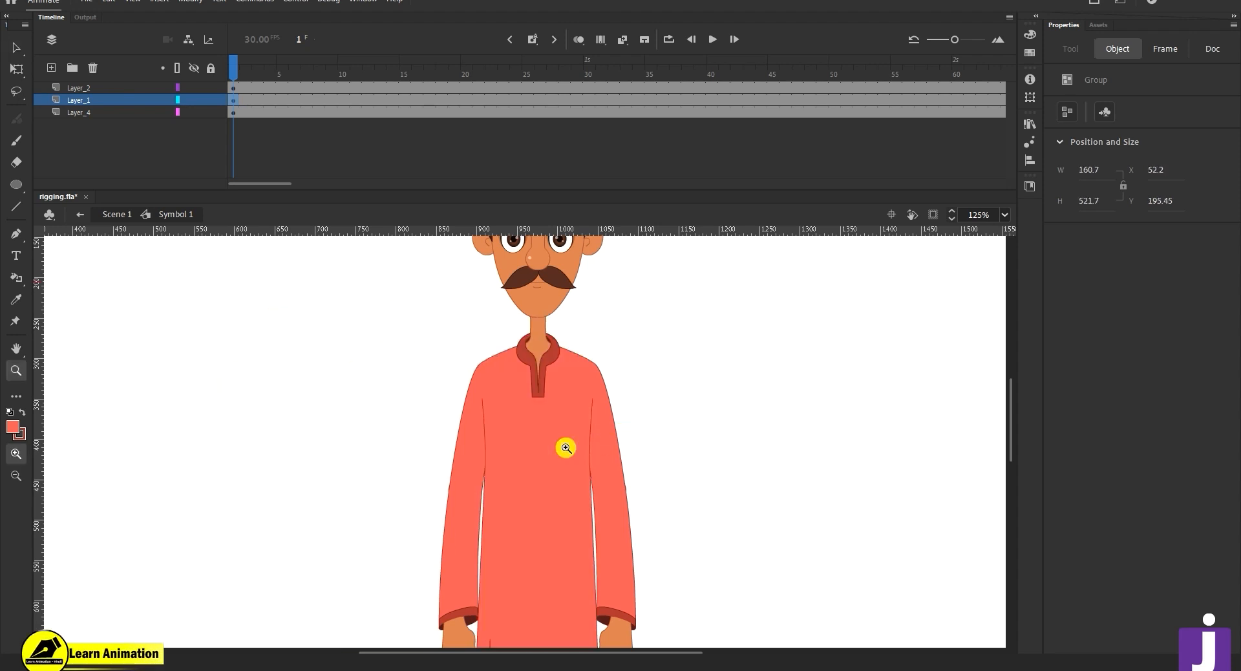
- Cut the torso and neck and paste them in place on a new layer above Layer_1
{"action": "left_click", "coordinate": [563, 455], "text": "alt"}
{"action": "left_click", "coordinate": [571, 464], "text": "alt"}
{"action": "key", "text": "ctrl+x"}
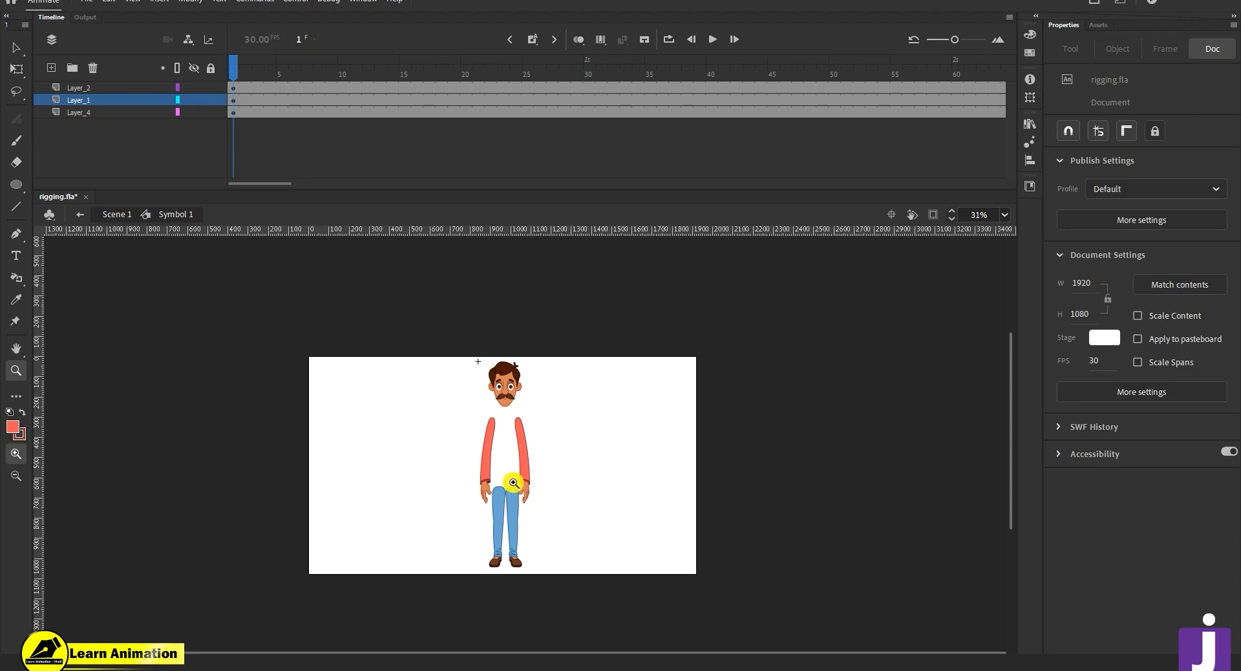
{"action": "left_click", "coordinate": [51, 68]}
{"action": "right_click", "coordinate": [215, 349]}
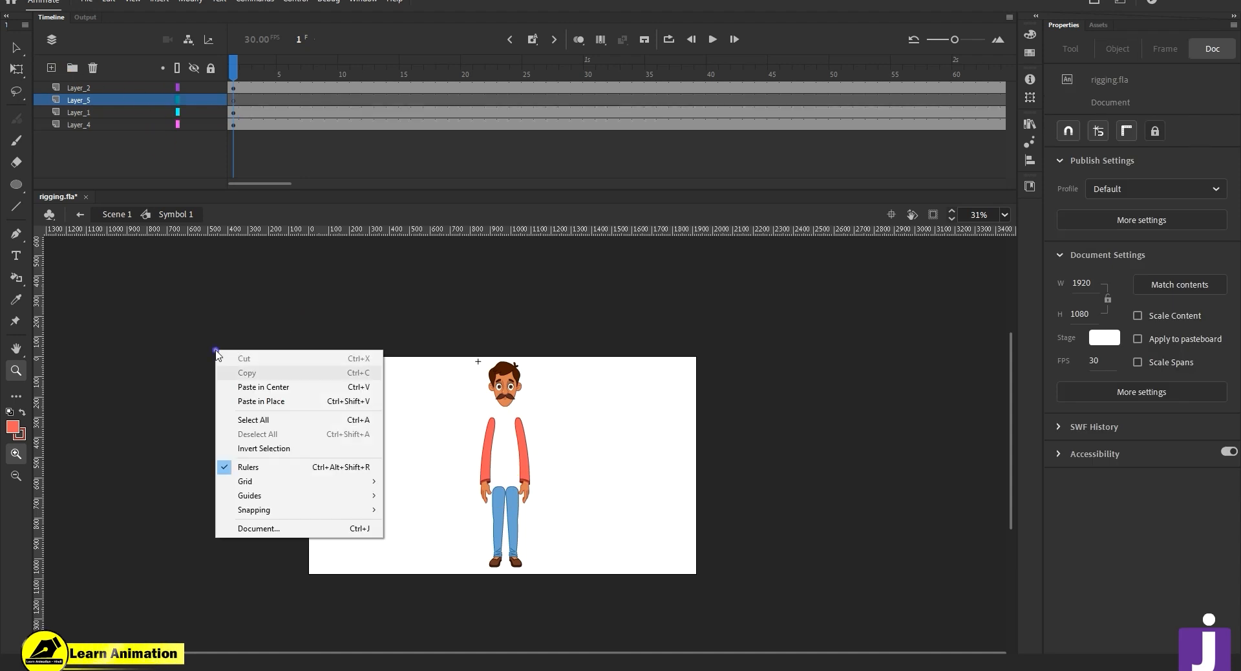
{"action": "left_click", "coordinate": [255, 402]}
{"action": "left_click", "coordinate": [528, 468]}
{"action": "left_click", "coordinate": [557, 445]}
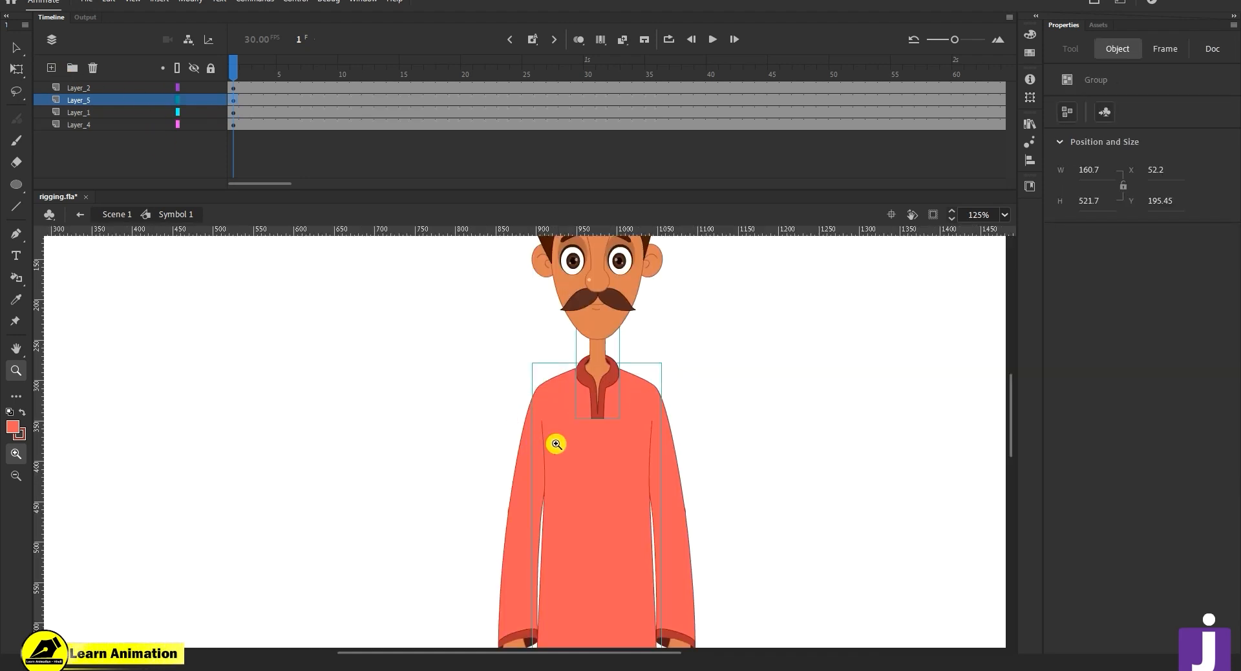
- Convert the pasted torso and neck into one graphic symbol
{"action": "key", "text": "F8"}
{"action": "left_click", "coordinate": [700, 108]}
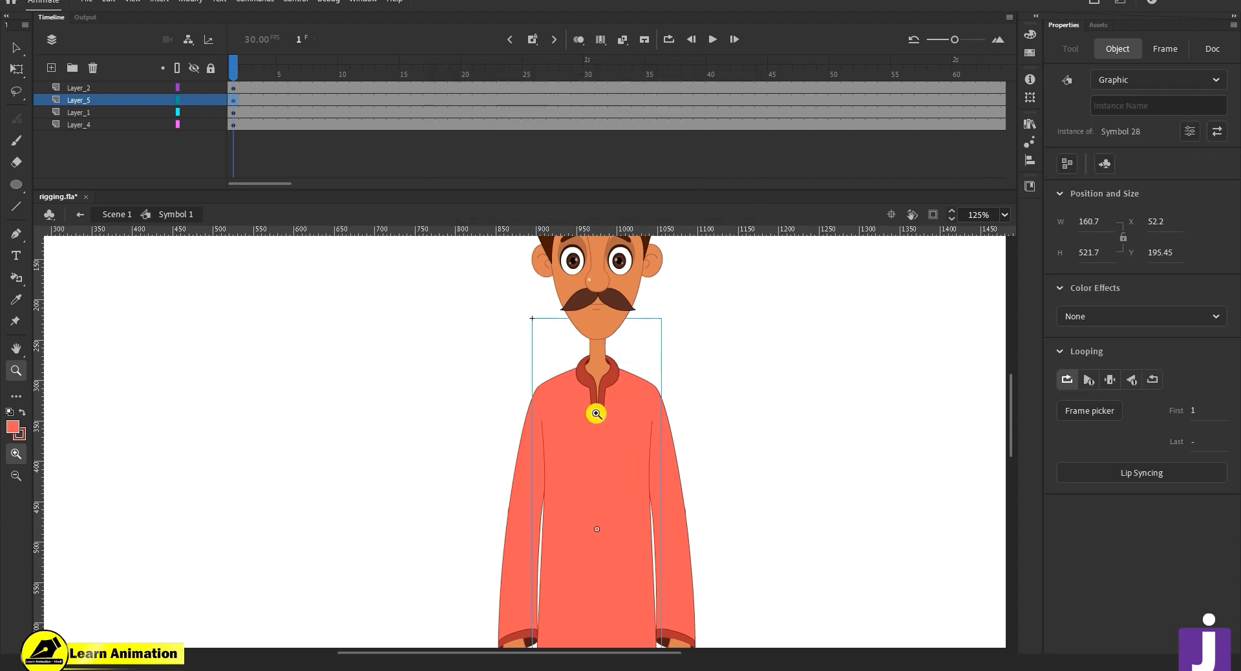
{"action": "left_click", "coordinate": [603, 475], "text": "alt"}
{"action": "key", "text": "alt+v"}
{"action": "mouse_move", "coordinate": [542, 452]}
{"action": "left_mouse_down"}
{"action": "mouse_move", "coordinate": [412, 453]}
{"action": "mouse_move", "coordinate": [542, 449]}
{"action": "left_mouse_up"}
{"action": "key", "text": "z"}
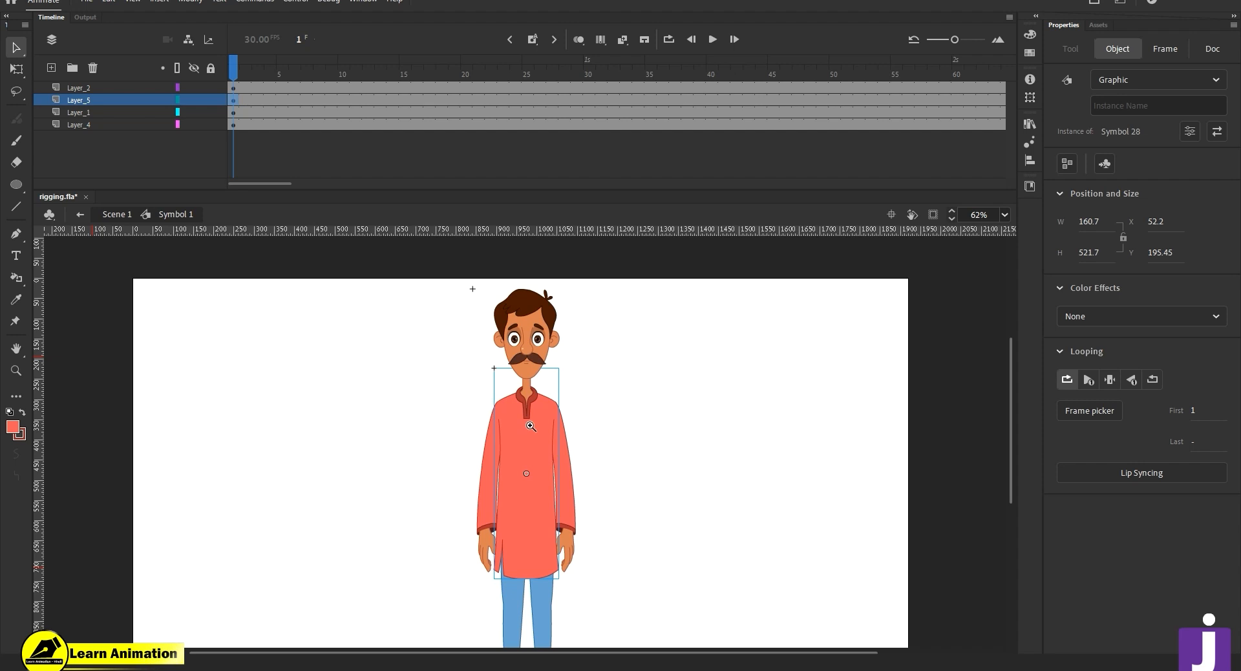
{"action": "left_click", "coordinate": [542, 448]}
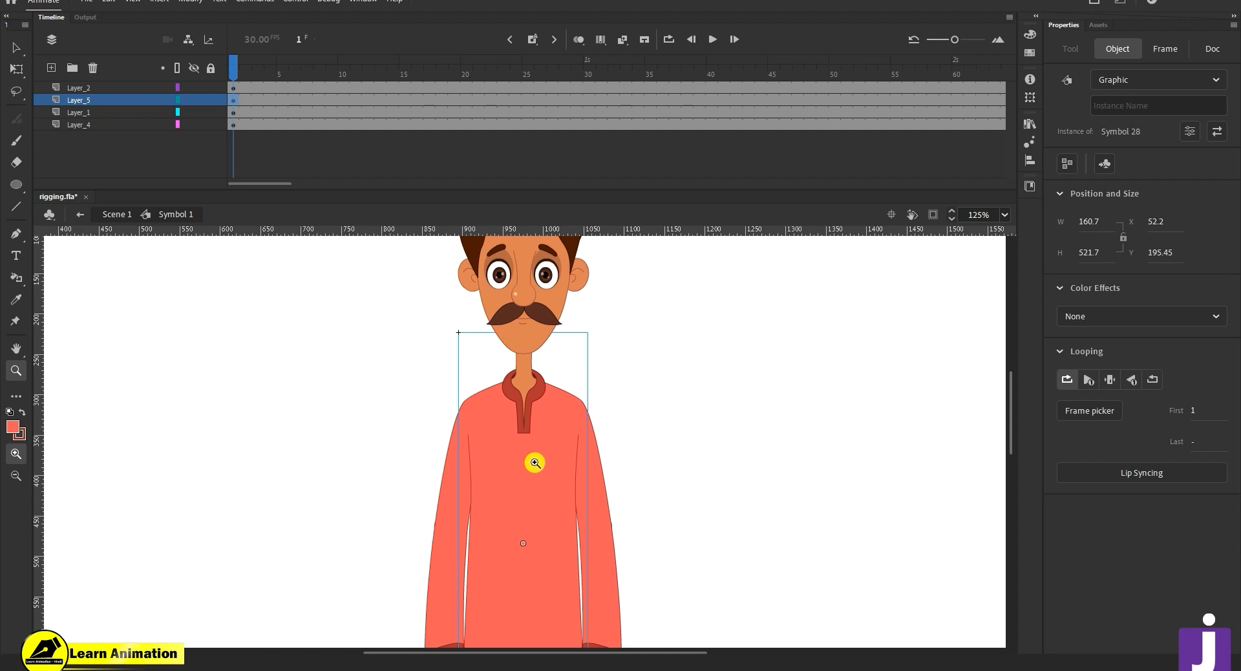
- Open the torso symbol to examine its body and neck groups, and return to Symbol 1
{"action": "key", "text": "v"}
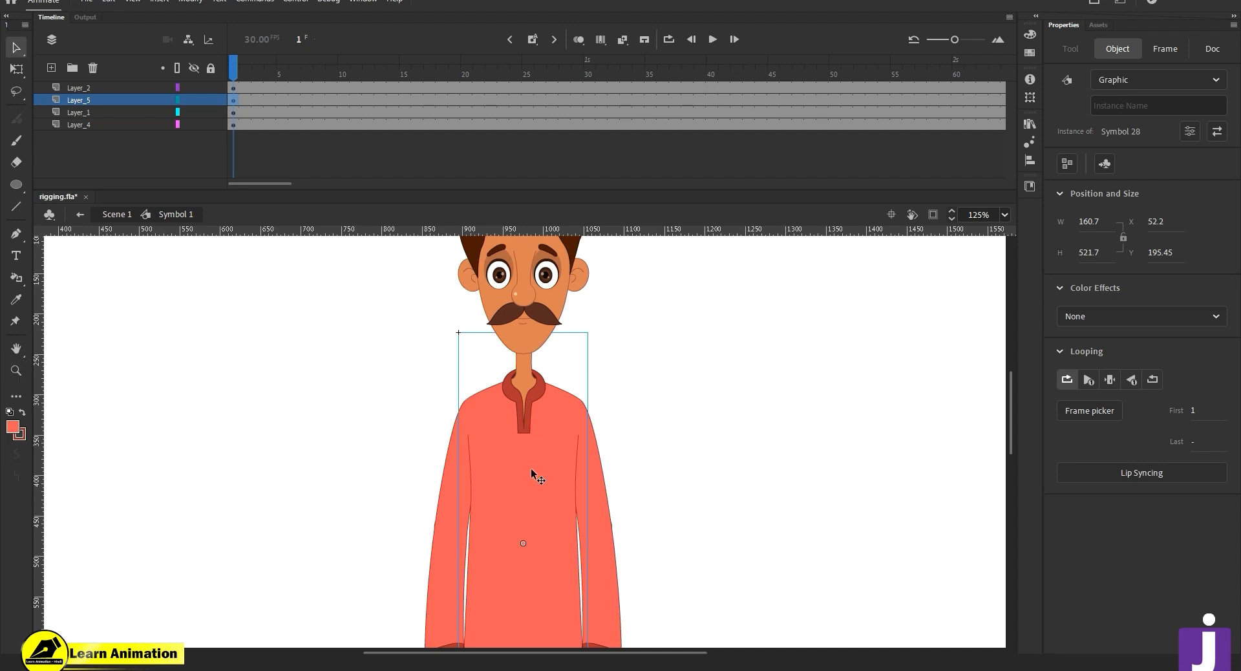
{"action": "double_click", "coordinate": [530, 468]}
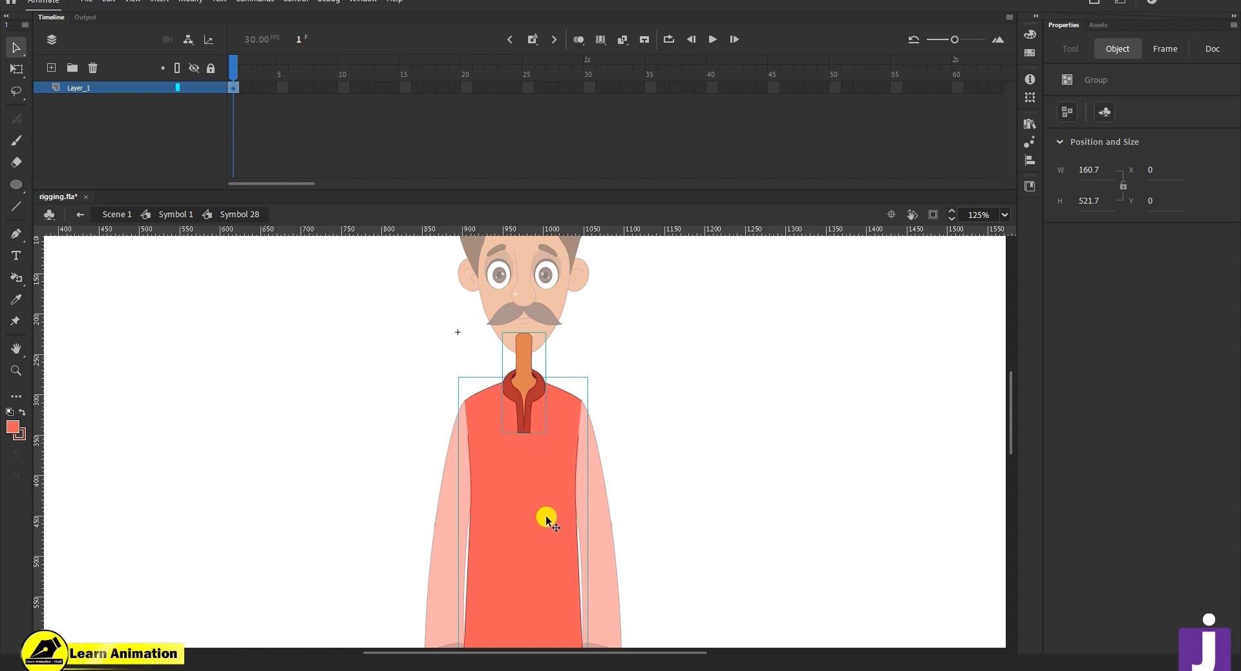
{"action": "double_click", "coordinate": [390, 496]}
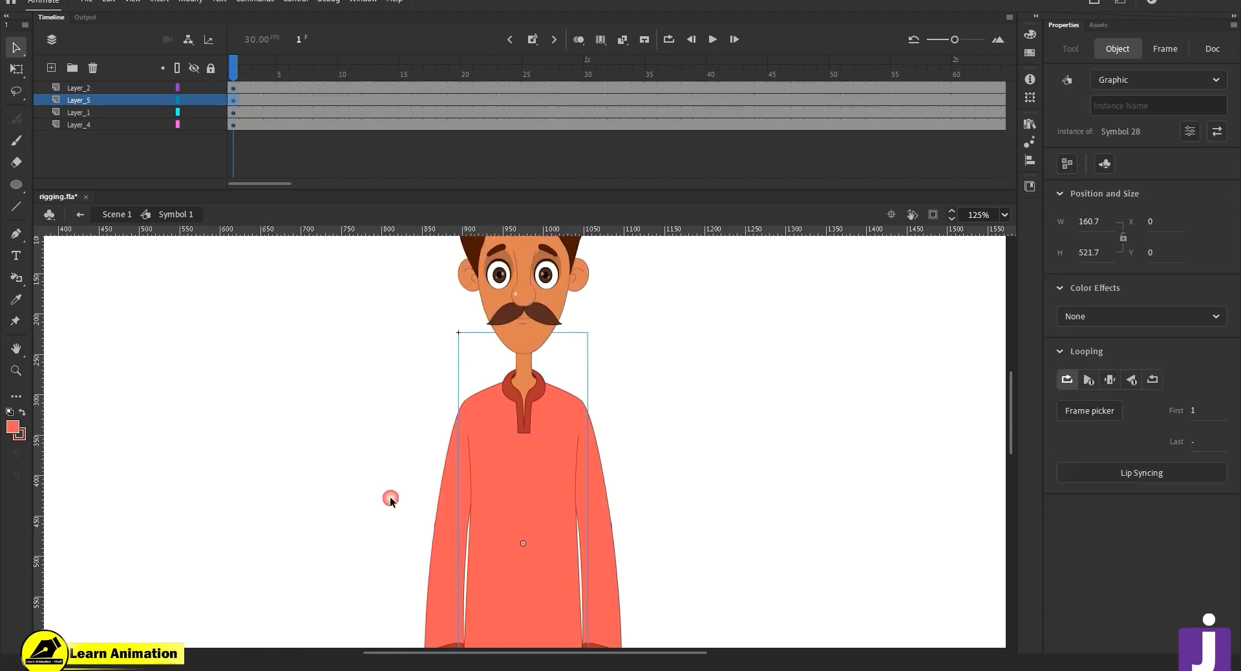
{"action": "key", "text": "z"}
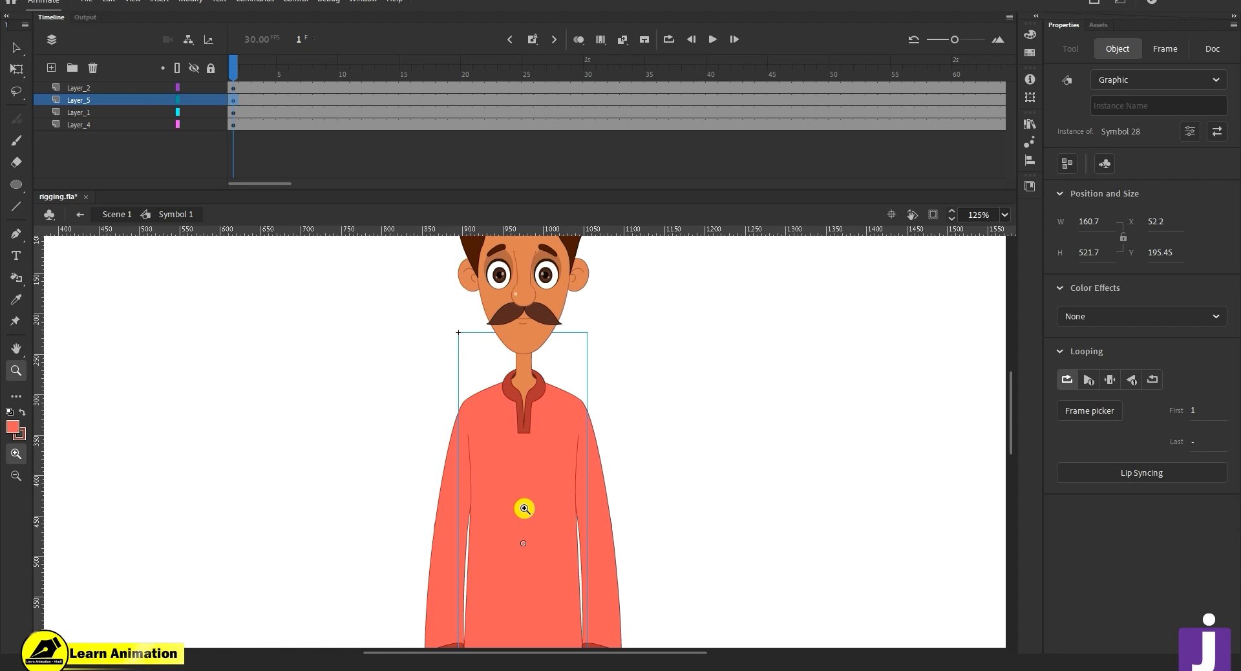
{"action": "left_click", "coordinate": [518, 508], "text": "alt"}
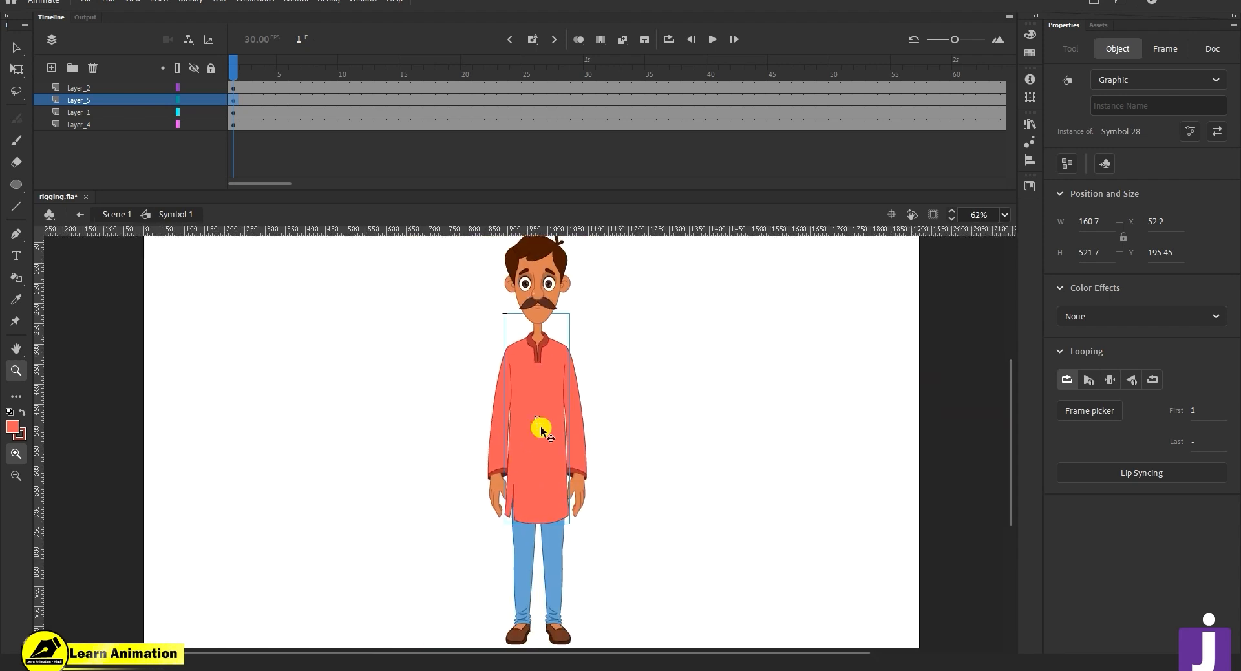
{"action": "key", "text": "q"}
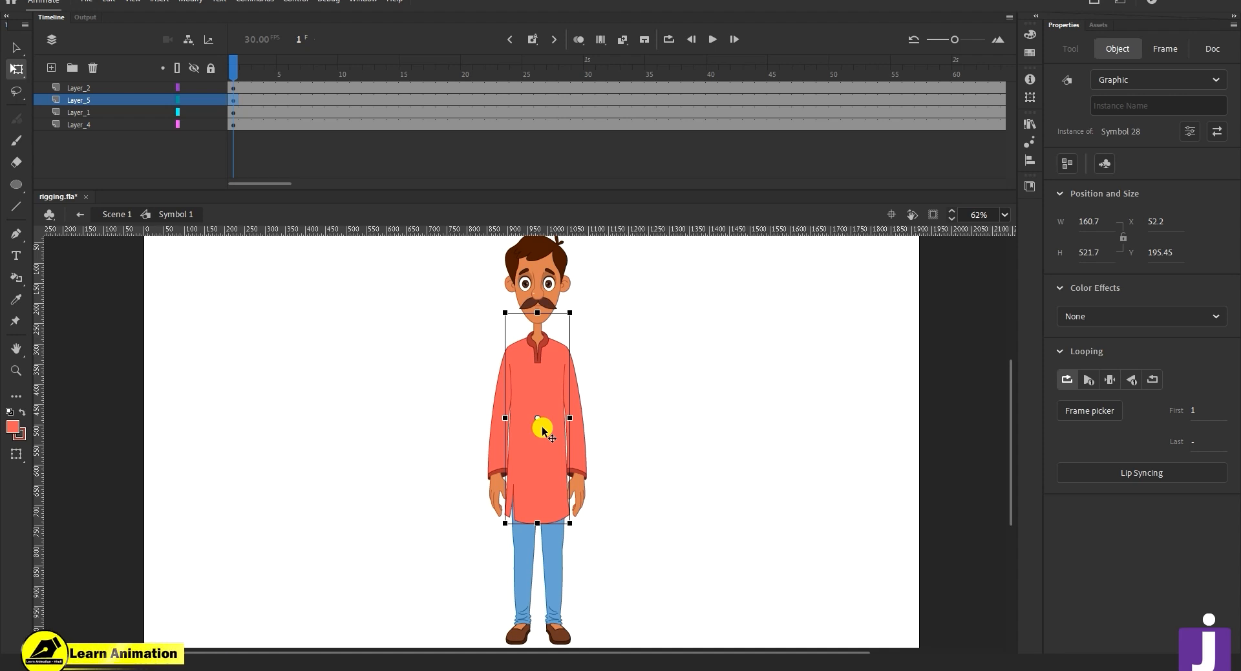
{"action": "left_click", "coordinate": [491, 374]}
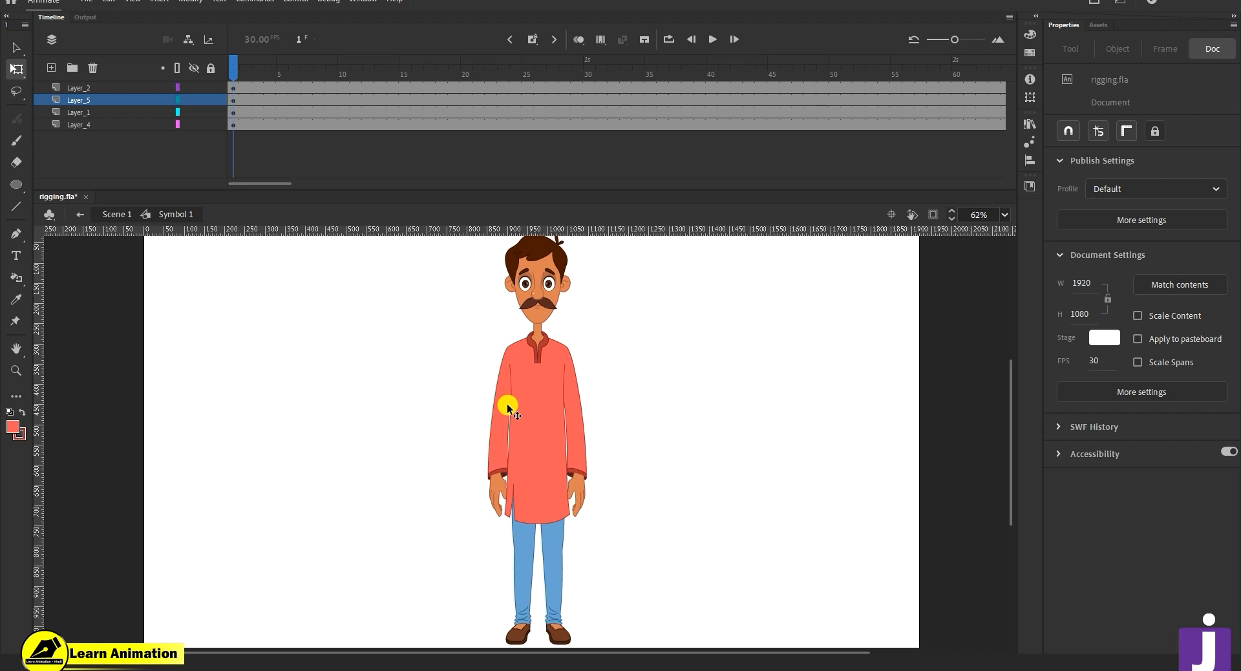
{"action": "left_click_drag", "start_coordinate": [474, 256], "coordinate": [603, 455]}
{"action": "left_click_drag", "start_coordinate": [717, 288], "coordinate": [802, 369]}
{"action": "left_click_drag", "start_coordinate": [273, 290], "coordinate": [427, 465]}
{"action": "left_click_drag", "start_coordinate": [724, 338], "coordinate": [799, 451]}
{"action": "key", "text": "z"}
{"action": "left_click", "coordinate": [488, 429]}
{"action": "left_click_drag", "start_coordinate": [588, 522], "coordinate": [512, 535]}
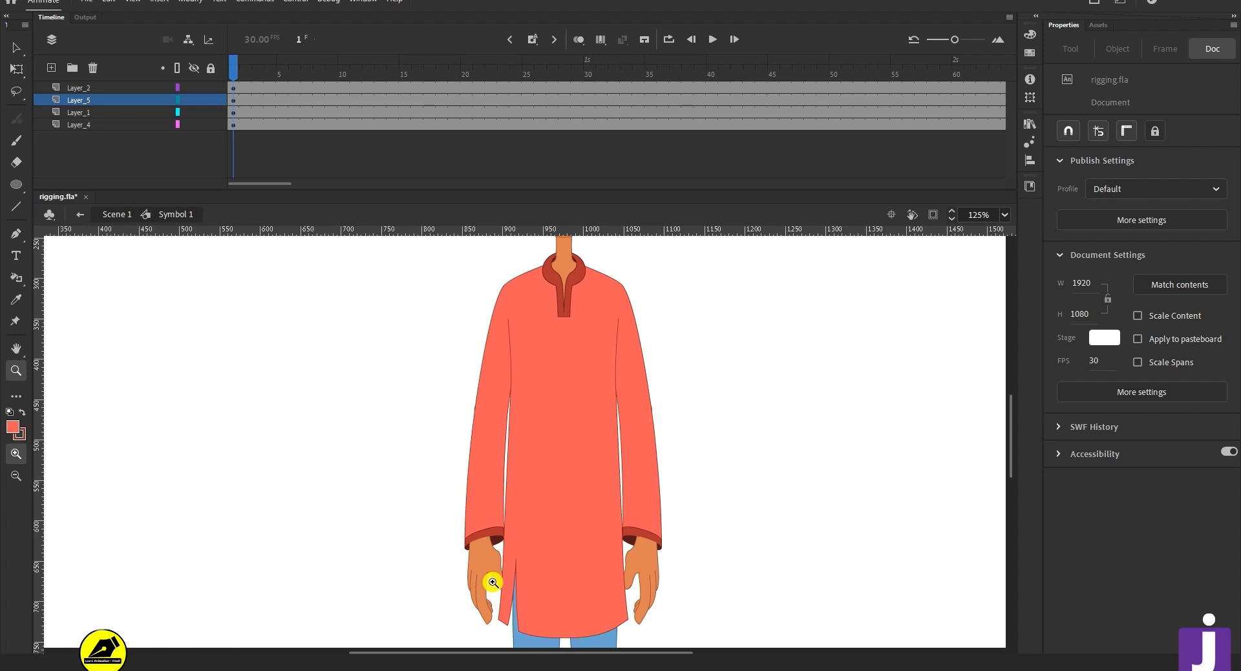
{"action": "left_click", "coordinate": [572, 503], "text": "alt"}
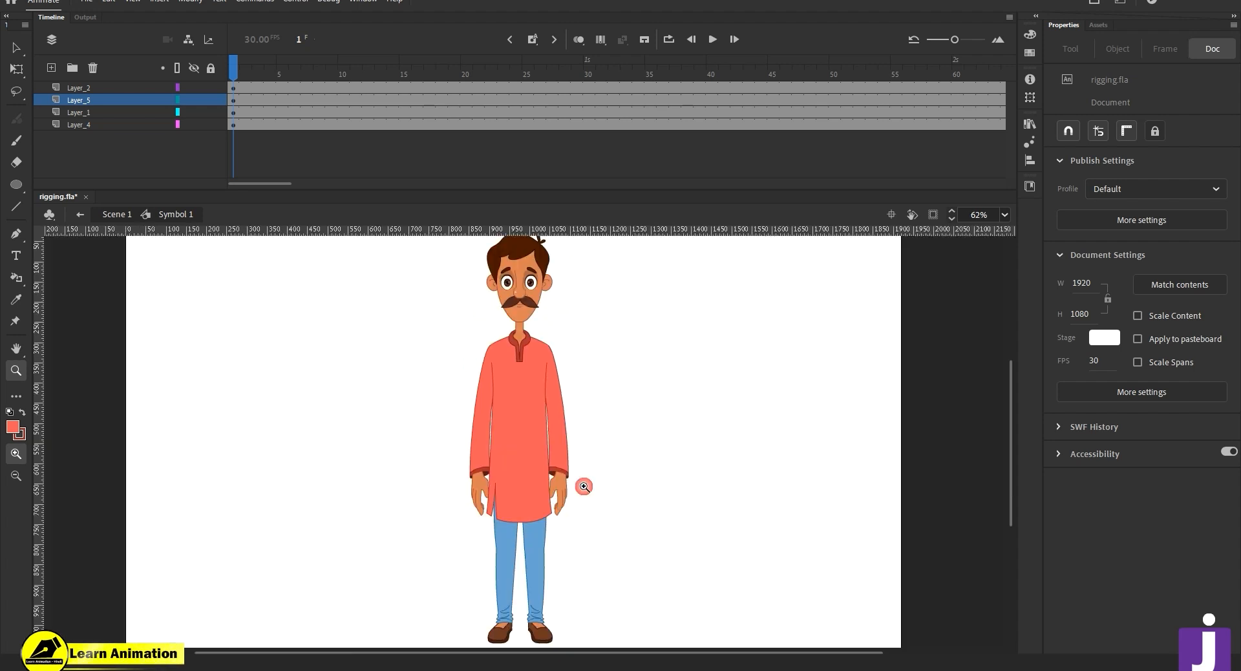
- Try moving the torso symbol away from the arms and legs, and undo the move
{"action": "key", "text": "v"}
{"action": "left_click", "coordinate": [534, 438]}
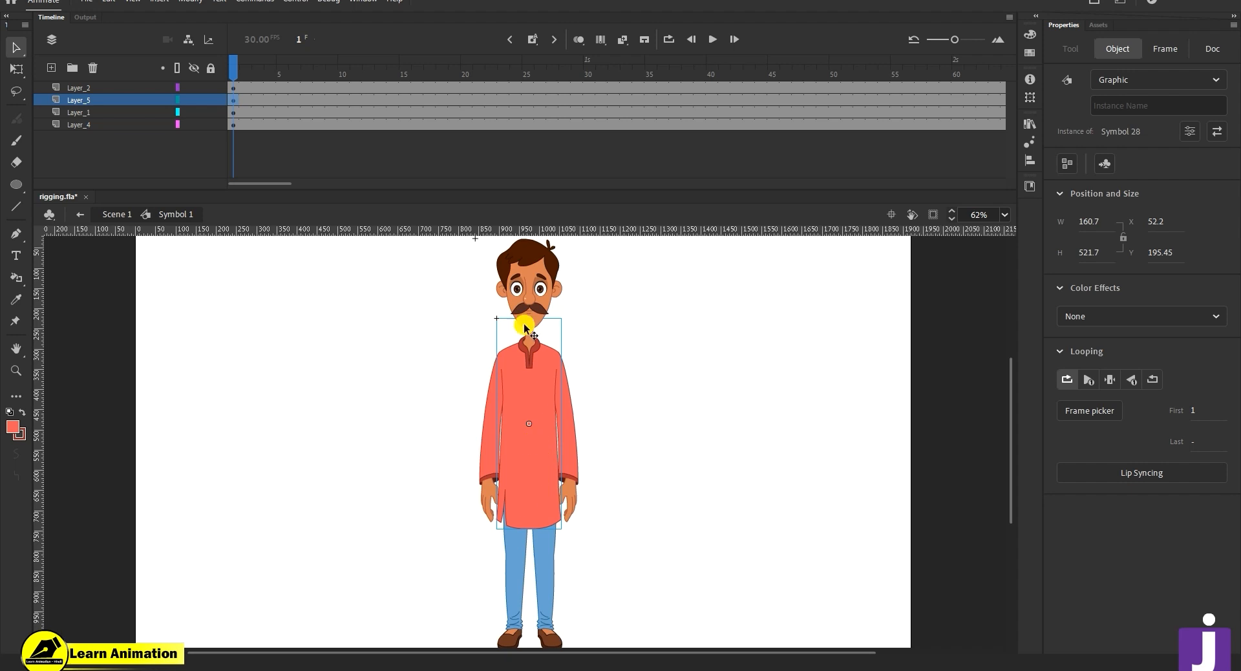
{"action": "left_click", "coordinate": [432, 518]}
{"action": "left_click", "coordinate": [531, 484]}
{"action": "left_click_drag", "start_coordinate": [531, 482], "coordinate": [397, 459]}
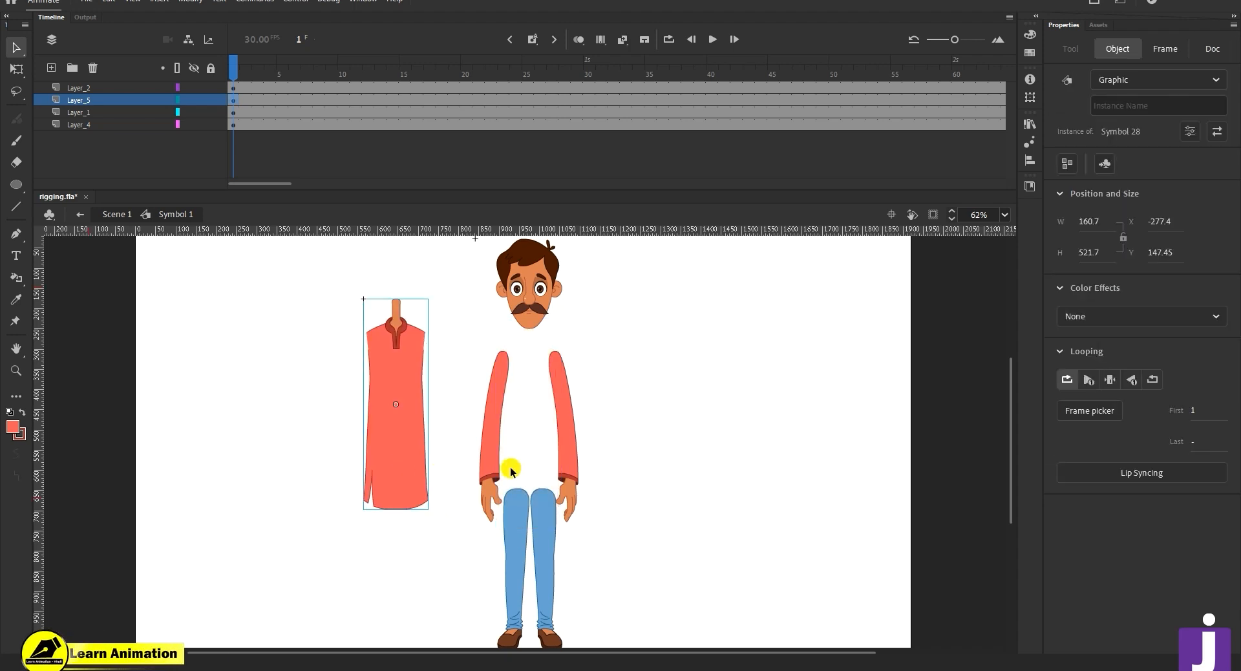
{"action": "key", "text": "ctrl+z"}
- Hide the torso's Layer_5 to examine the tops of the legs beneath it, and show the layer again
{"action": "left_click_drag", "start_coordinate": [536, 524], "coordinate": [556, 450]}
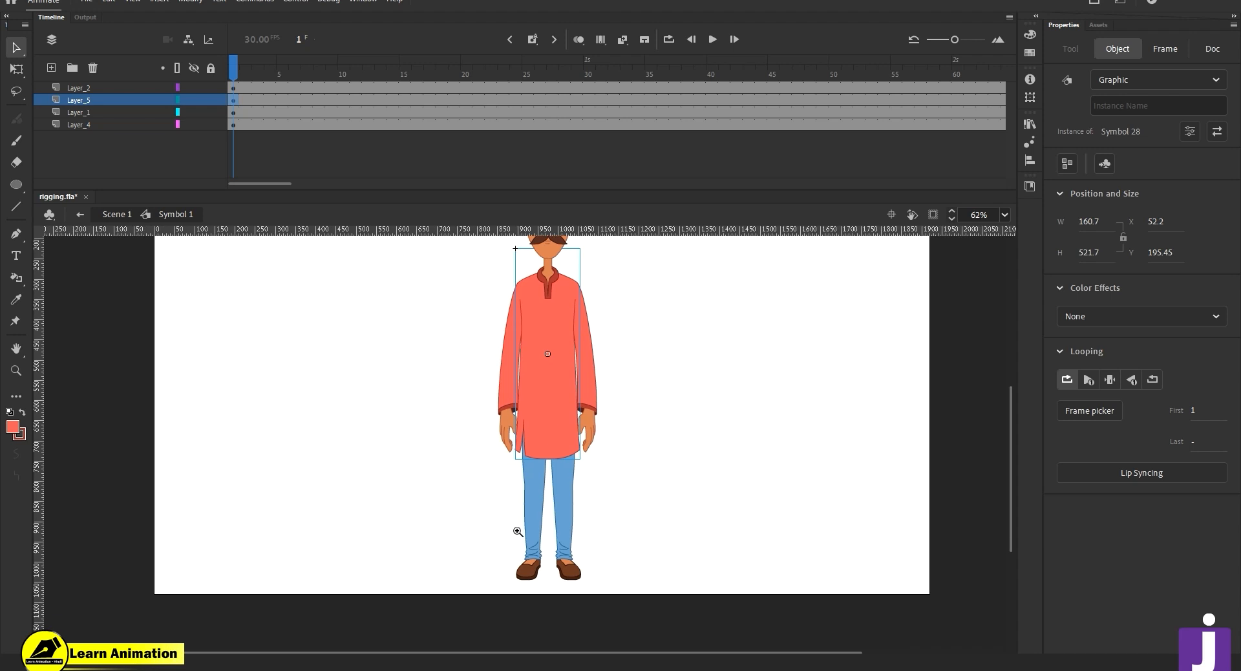
{"action": "key", "text": "z"}
{"action": "left_click", "coordinate": [516, 527]}
{"action": "key", "text": "v"}
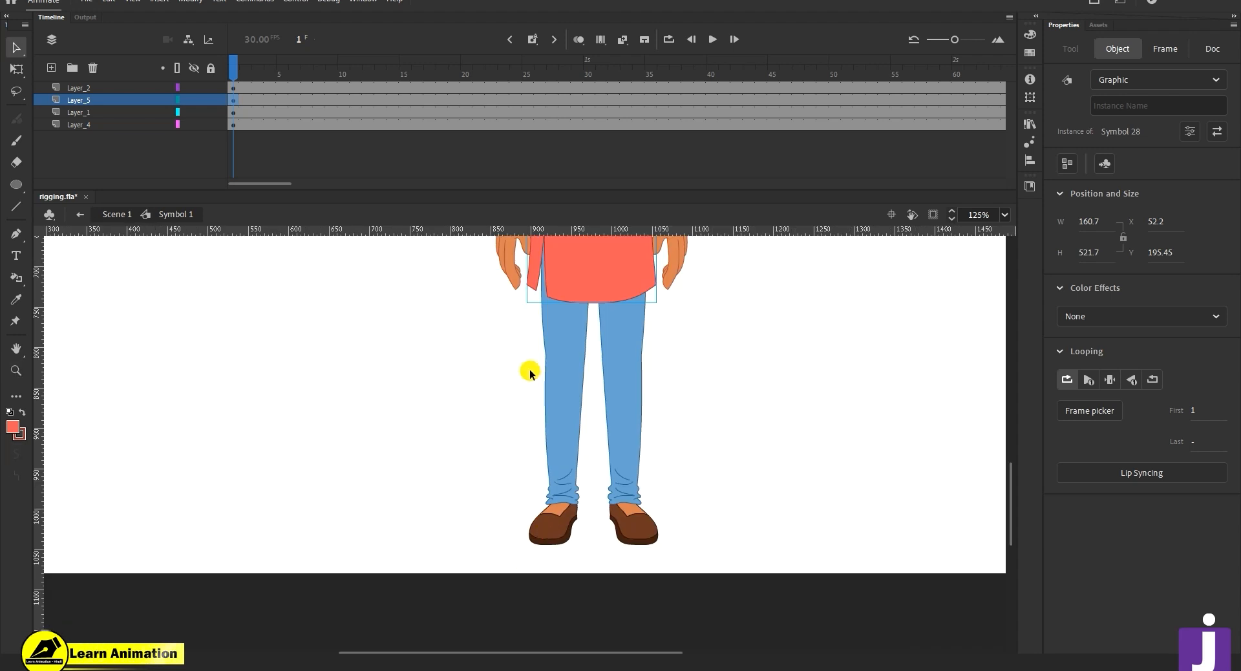
{"action": "left_click_drag", "start_coordinate": [530, 370], "coordinate": [507, 490]}
{"action": "left_click", "coordinate": [427, 416]}
{"action": "left_click", "coordinate": [228, 95]}
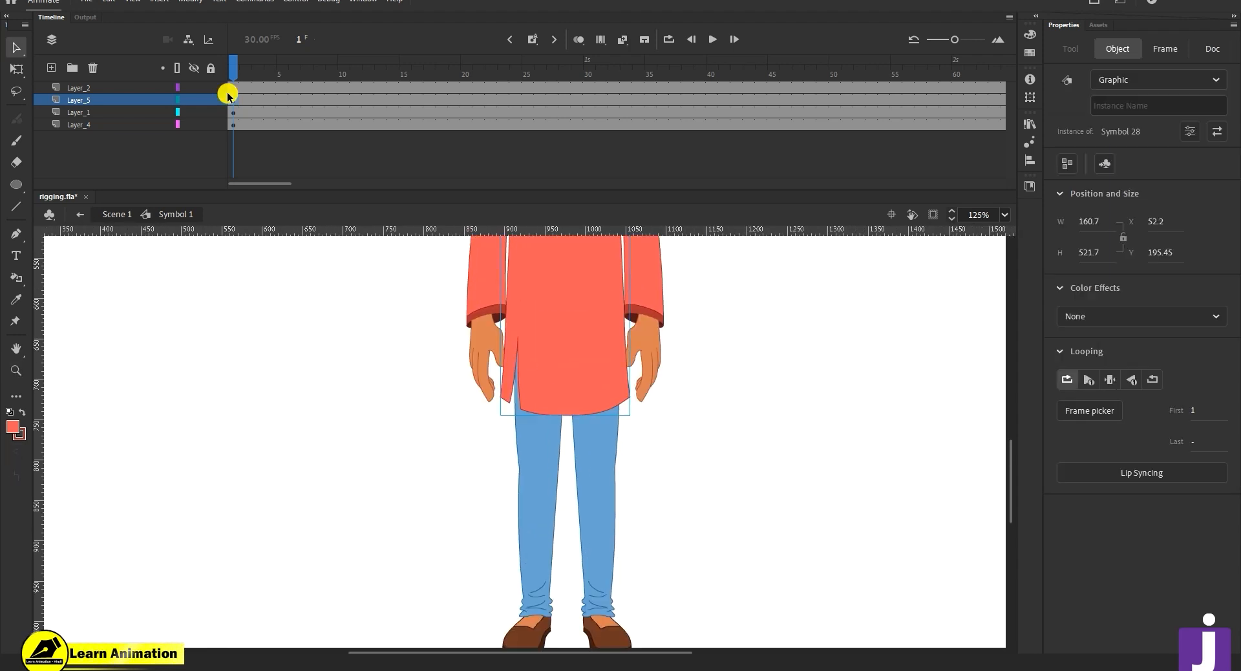
{"action": "left_click", "coordinate": [192, 99]}
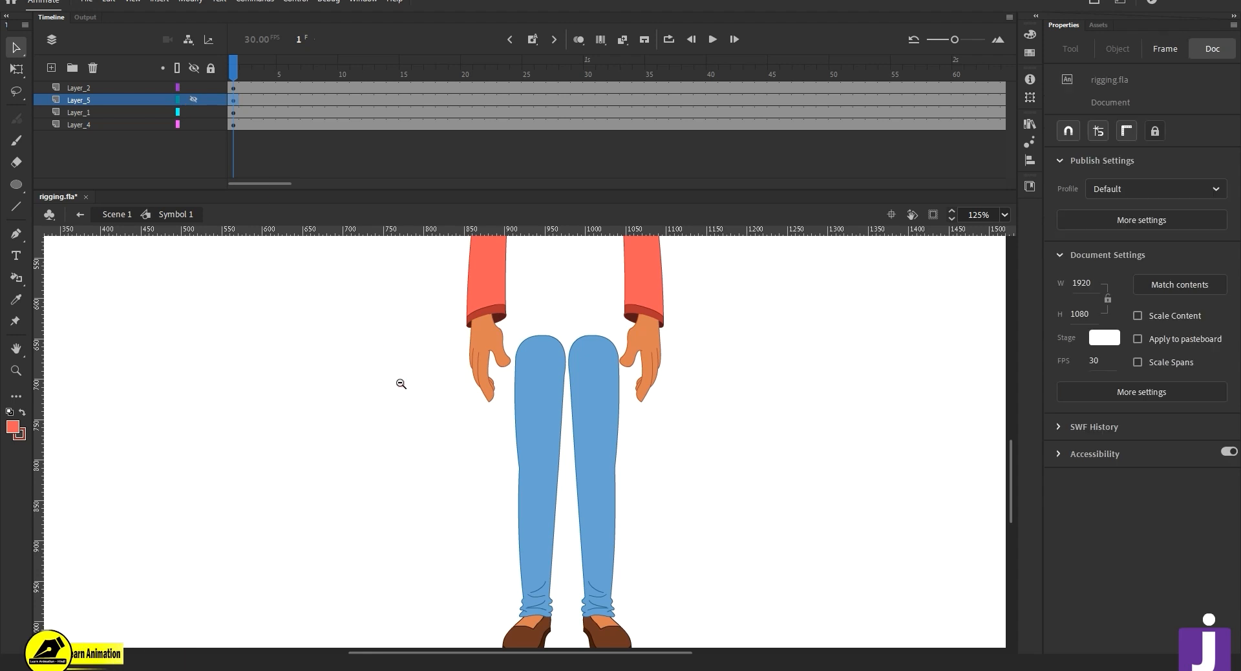
{"action": "key", "text": "z"}
{"action": "left_click", "coordinate": [489, 397], "text": "alt"}
{"action": "left_click", "coordinate": [489, 397], "text": "alt"}
{"action": "key", "text": "ctrl+z"}
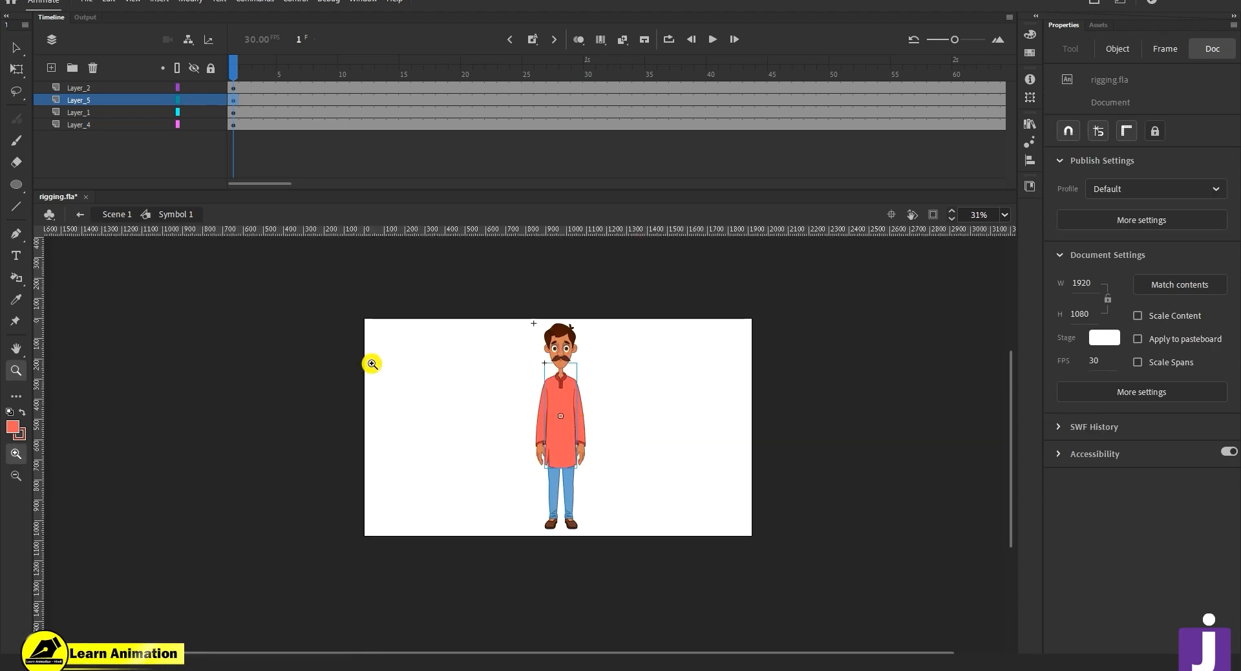
{"action": "left_click", "coordinate": [194, 101]}
{"action": "left_click", "coordinate": [193, 101]}
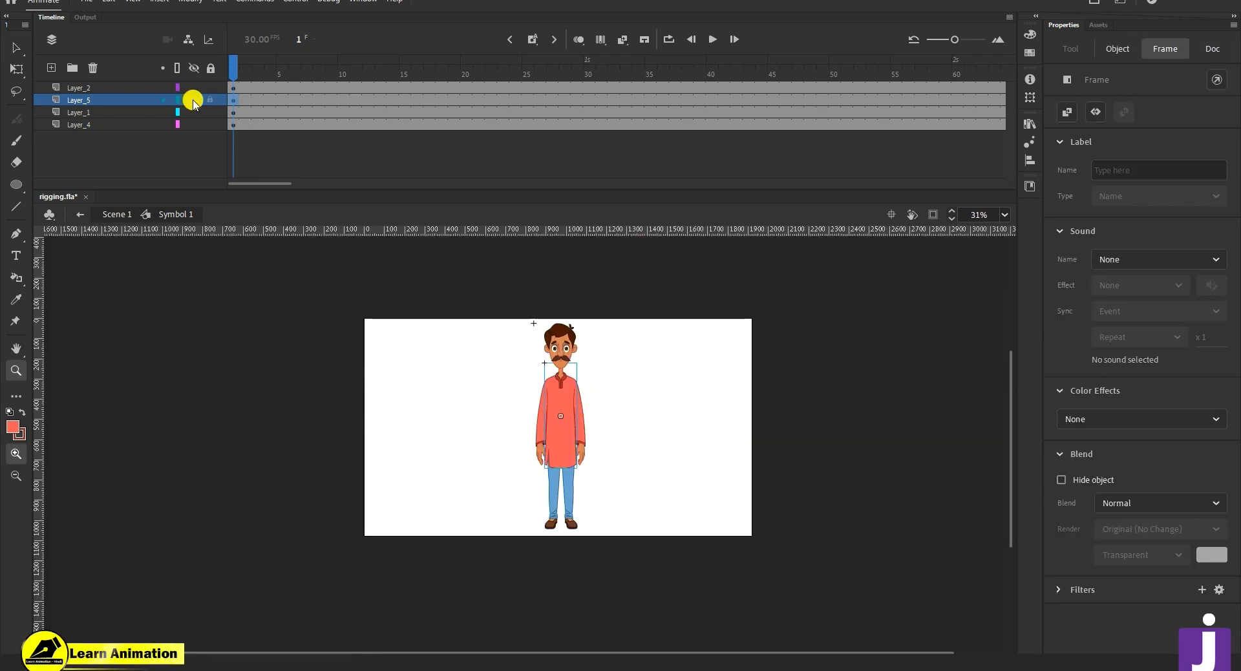
{"action": "left_click", "coordinate": [552, 419]}
{"action": "left_click_drag", "start_coordinate": [563, 525], "coordinate": [544, 380]}
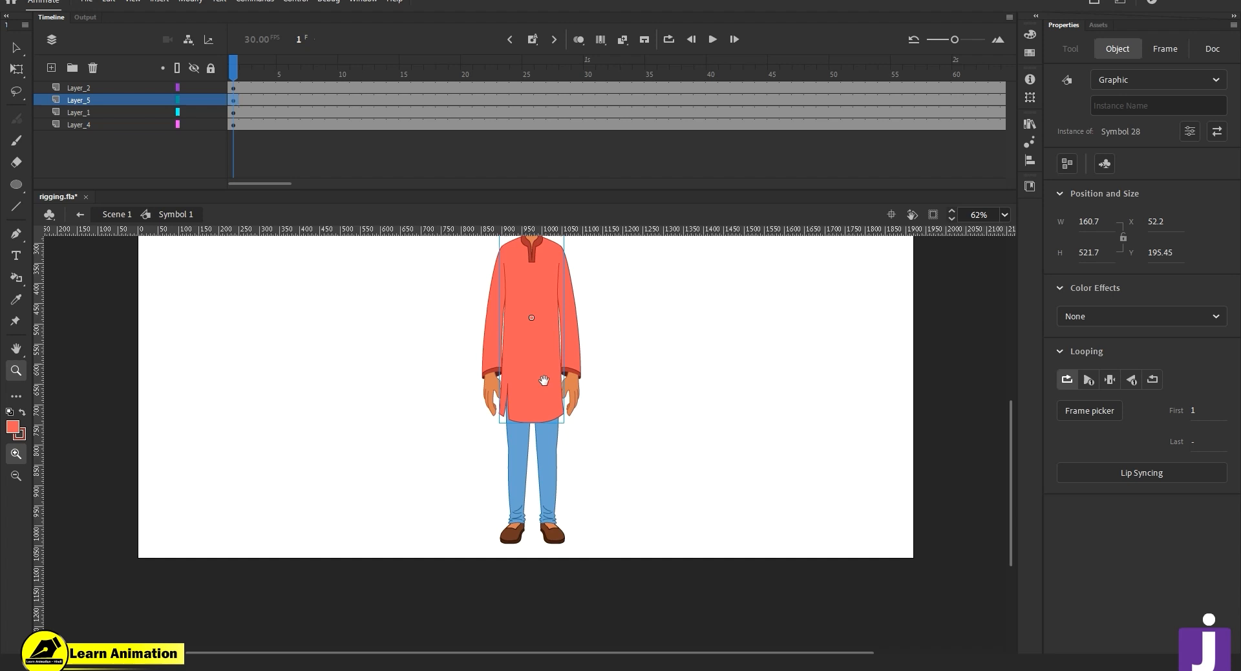
{"action": "left_click", "coordinate": [527, 480]}
{"action": "key", "text": "v"}
{"action": "left_click_drag", "start_coordinate": [475, 482], "coordinate": [385, 572]}
{"action": "left_click", "coordinate": [485, 508]}
{"action": "left_click", "coordinate": [500, 498]}
{"action": "key", "text": "ctrl+z"}
- Cut the character's right leg and shoe and paste them in place on a new layer directly above Layer_1
{"action": "left_click_drag", "start_coordinate": [463, 439], "coordinate": [540, 574]}
{"action": "key", "text": "Delete"}
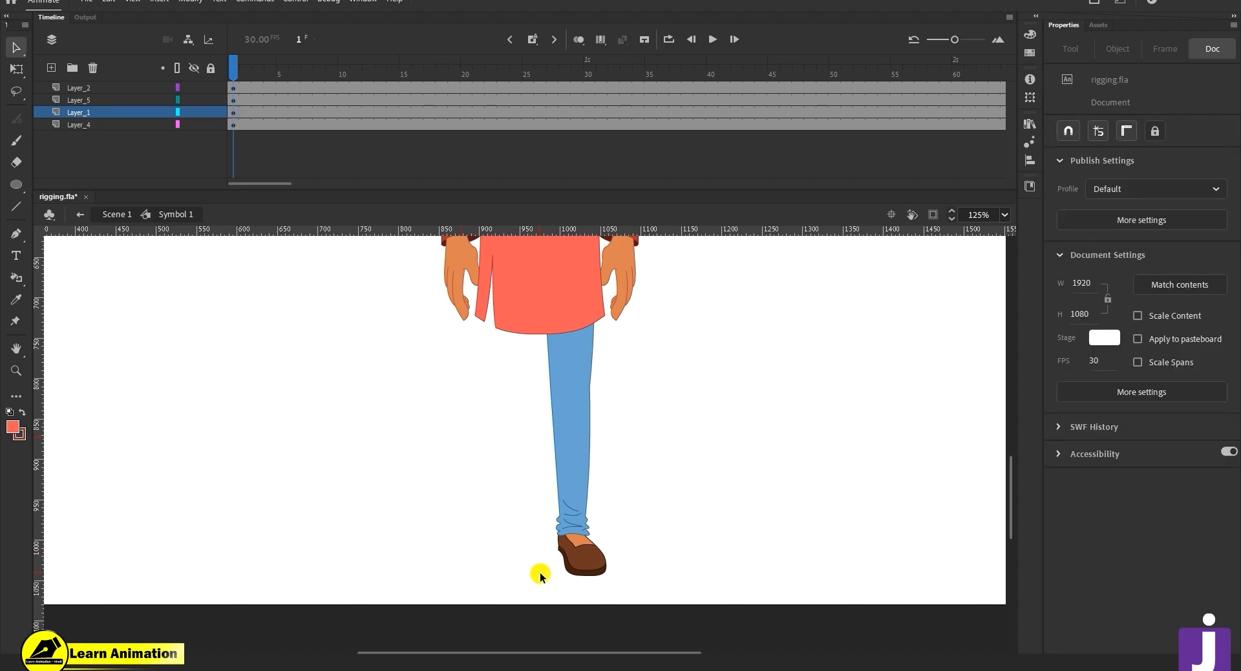
{"action": "left_click", "coordinate": [51, 68]}
{"action": "right_click", "coordinate": [156, 304]}
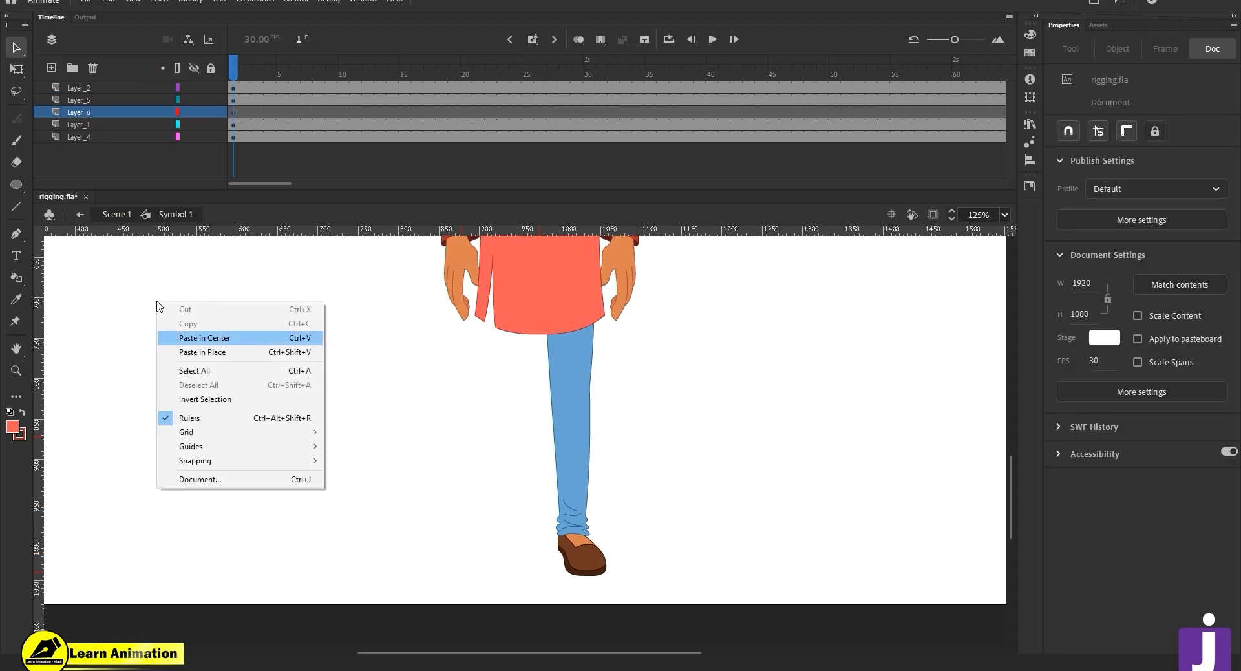
{"action": "left_click", "coordinate": [205, 352]}
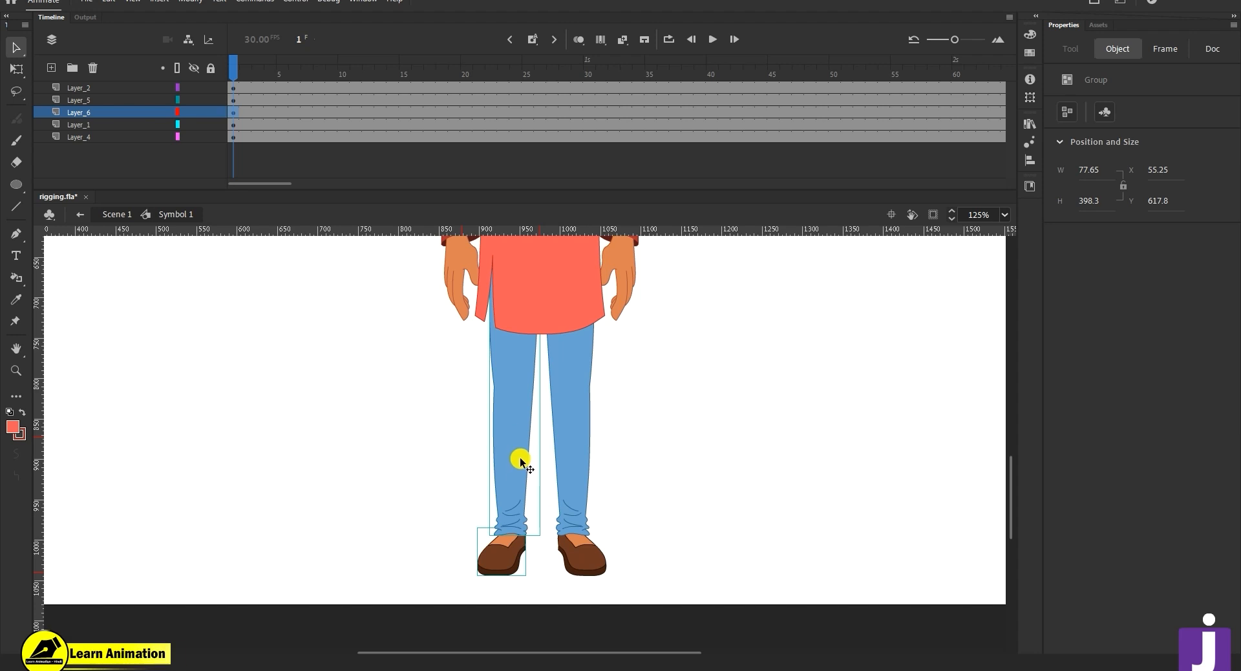
- Convert the right leg and shoe into one graphic symbol and place its pivot near the hip
{"action": "key", "text": "F8"}
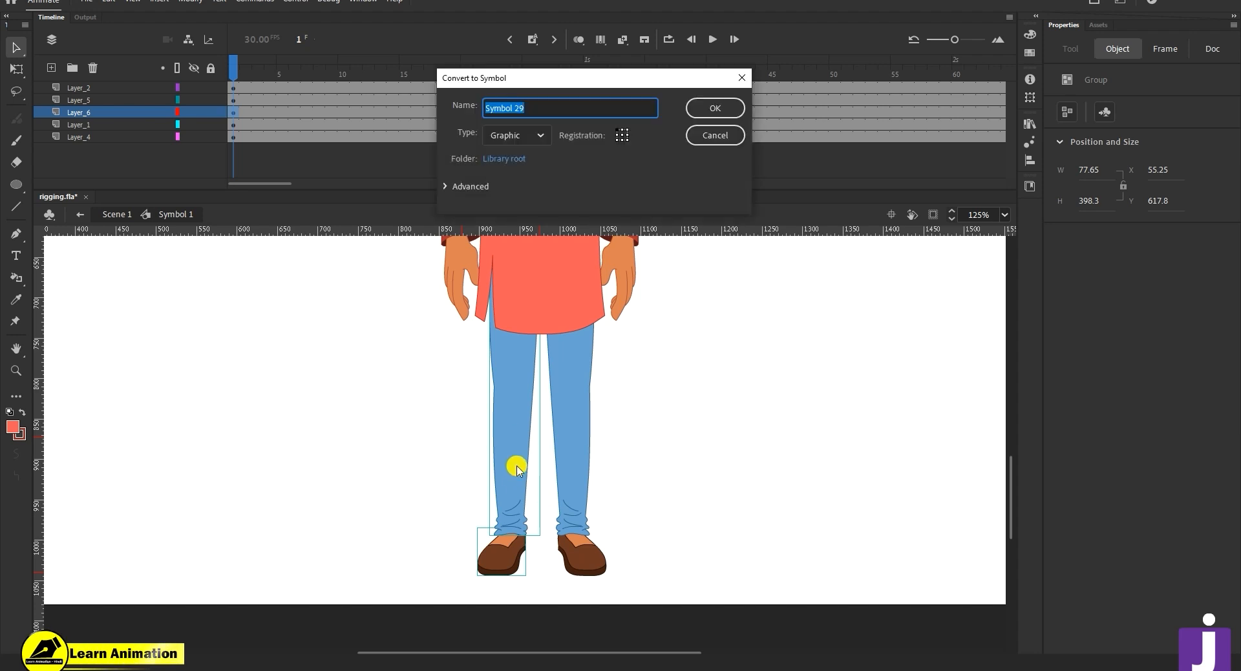
{"action": "key", "text": "Return"}
{"action": "key", "text": "ctrl+minus"}
{"action": "key", "text": "q"}
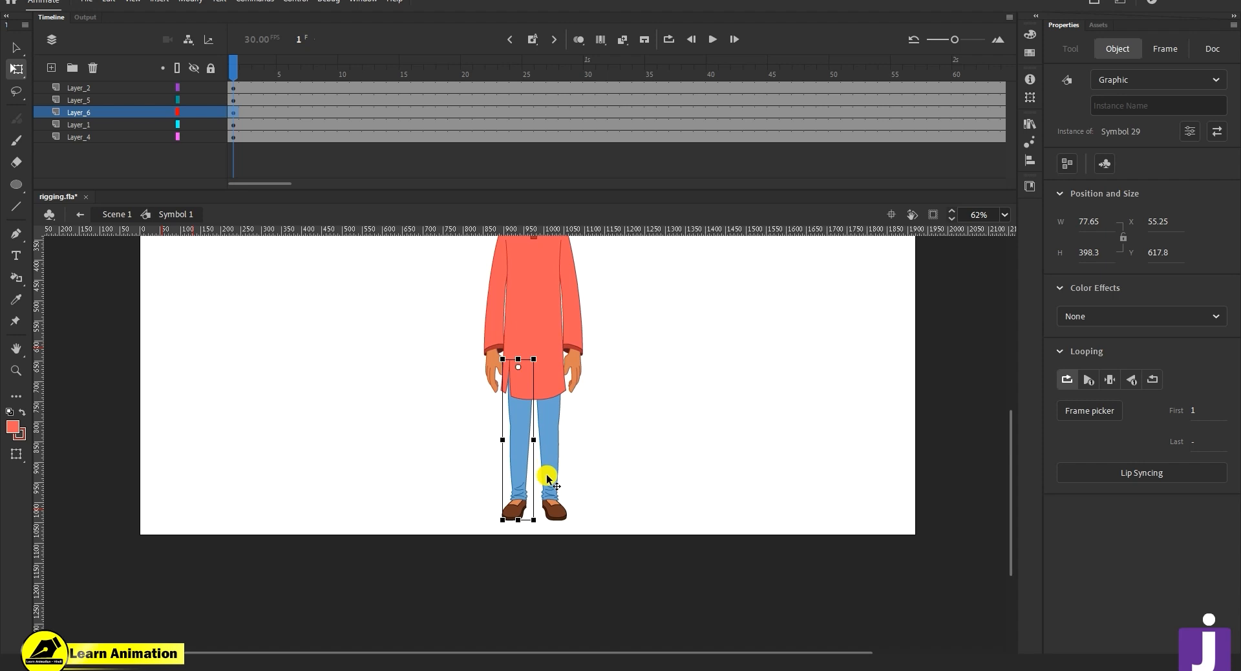
- Try rotating the right leg symbol outward about its hip pivot, and undo the rotation
{"action": "left_click_drag", "start_coordinate": [542, 515], "coordinate": [569, 508]}
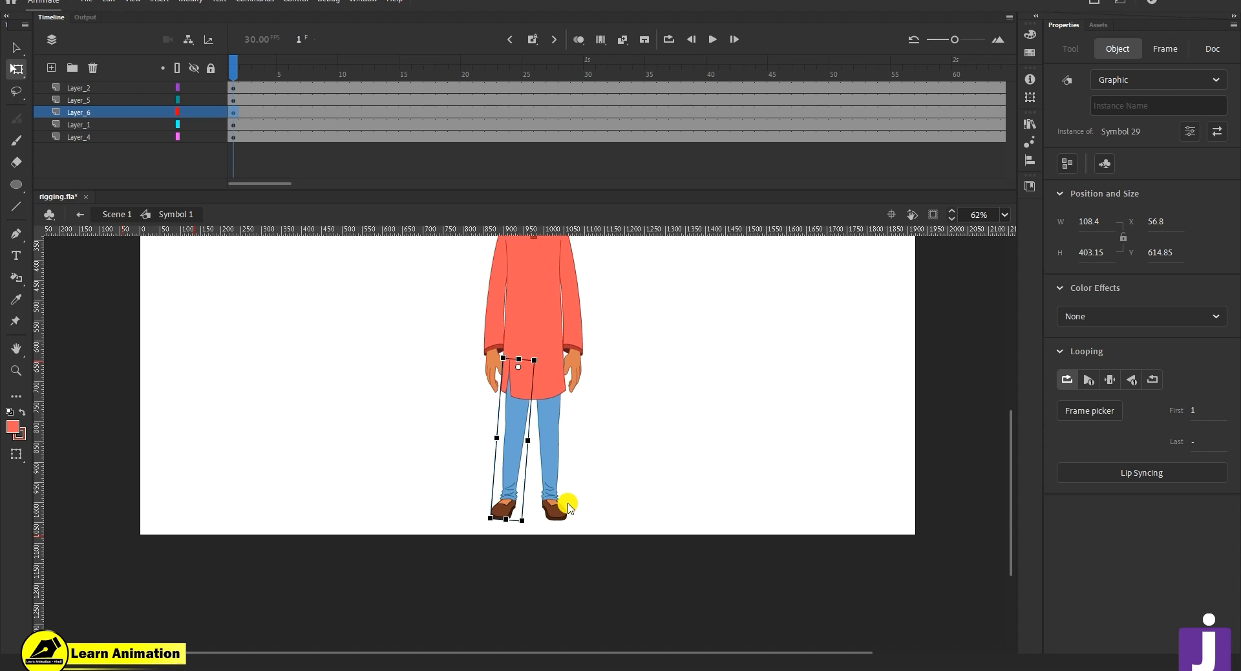
{"action": "key", "text": "ctrl+z"}
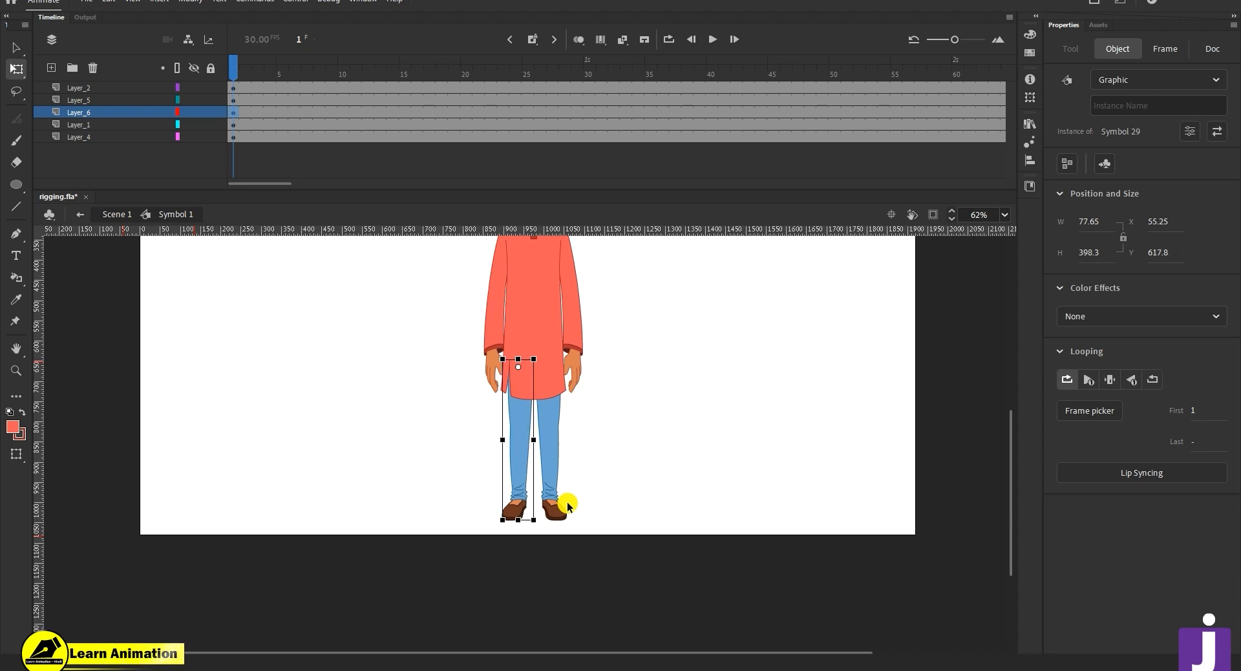
{"action": "left_click", "coordinate": [612, 452]}
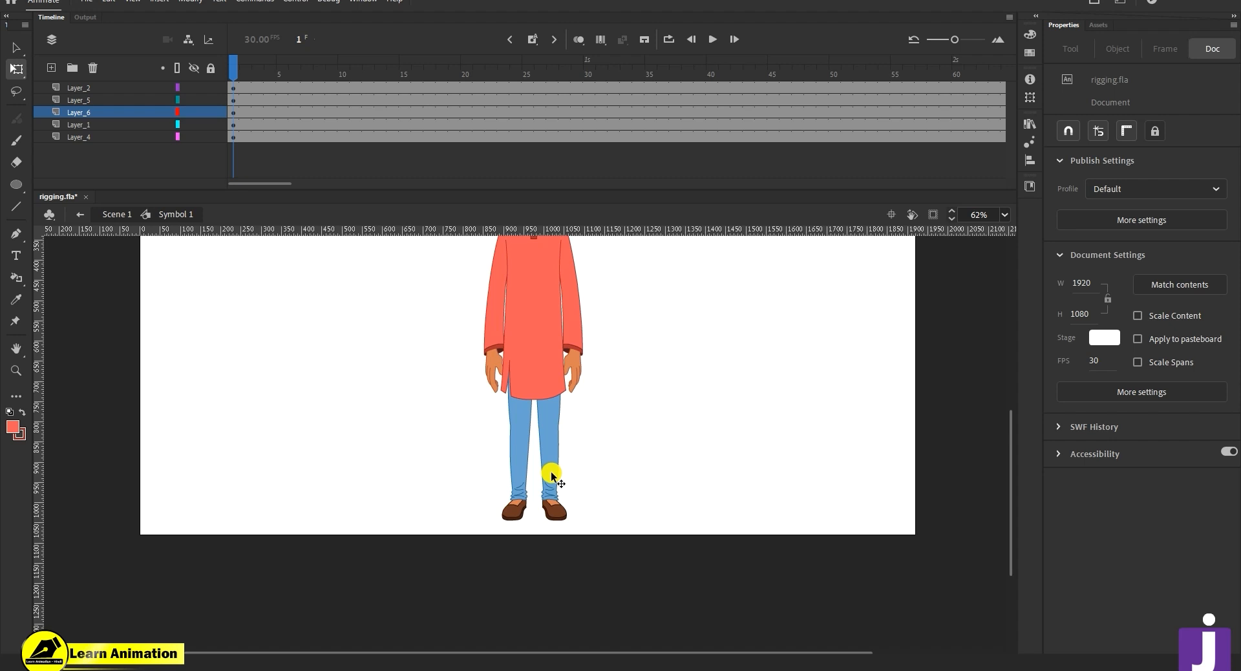
{"action": "left_click", "coordinate": [513, 457]}
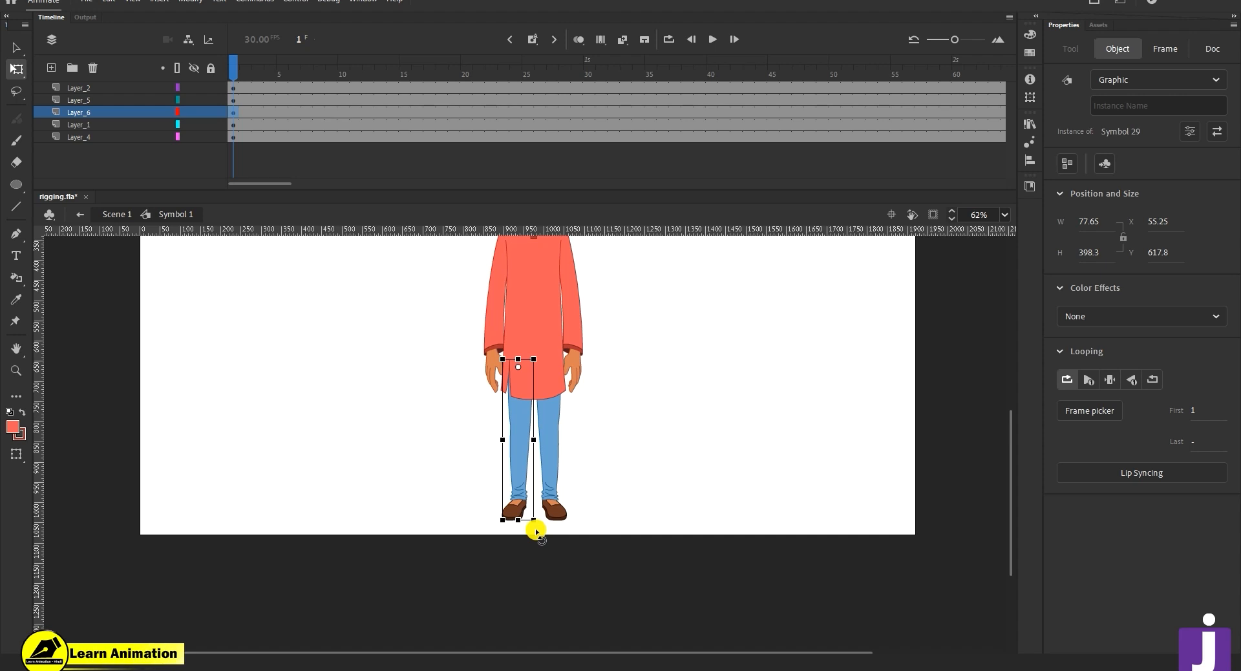
- Open the right leg symbol to examine the separate trouser leg and shoe groups, and return to Symbol 1
{"action": "key", "text": "z"}
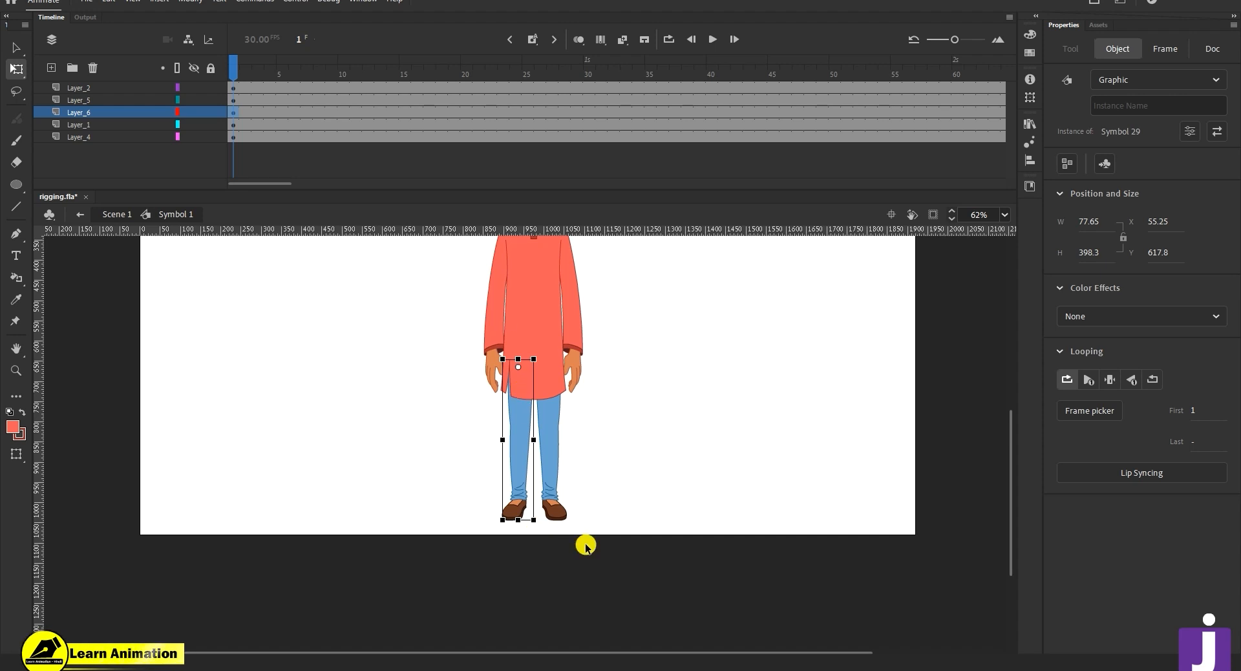
{"action": "left_click", "coordinate": [507, 466]}
{"action": "left_click_drag", "start_coordinate": [561, 493], "coordinate": [564, 558]}
{"action": "left_click", "coordinate": [544, 464], "text": "alt"}
{"action": "key", "text": "v"}
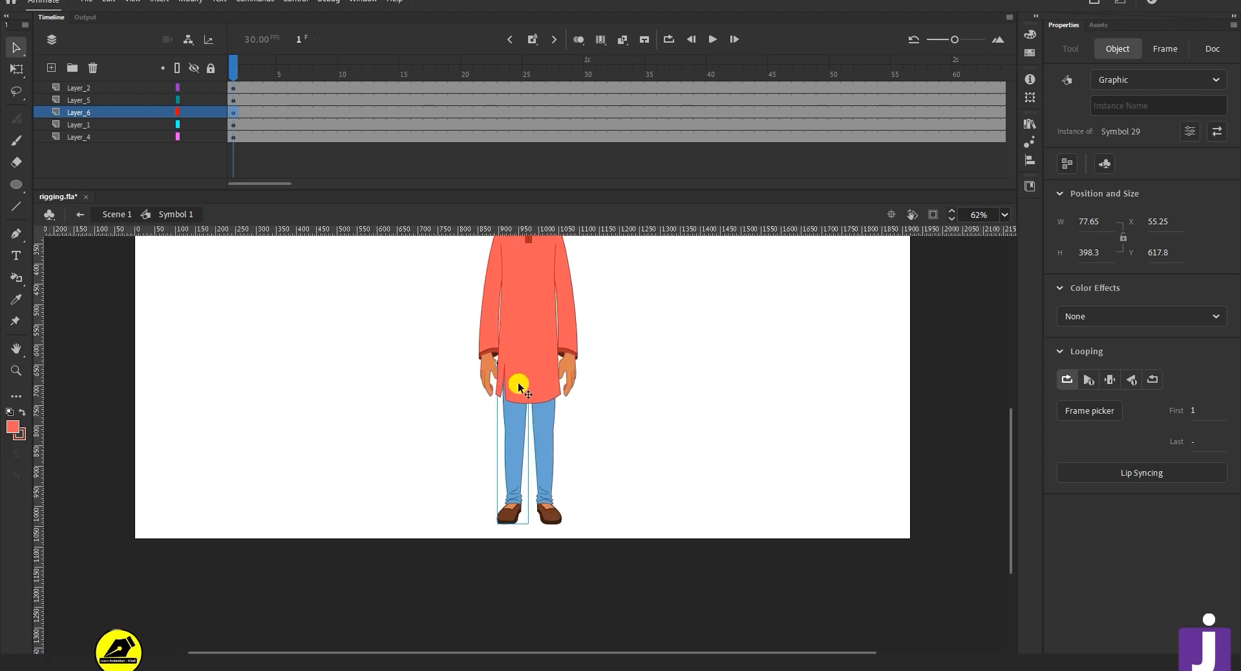
{"action": "key", "text": "z"}
{"action": "left_click", "coordinate": [520, 426]}
{"action": "key", "text": "v"}
{"action": "double_click", "coordinate": [520, 504]}
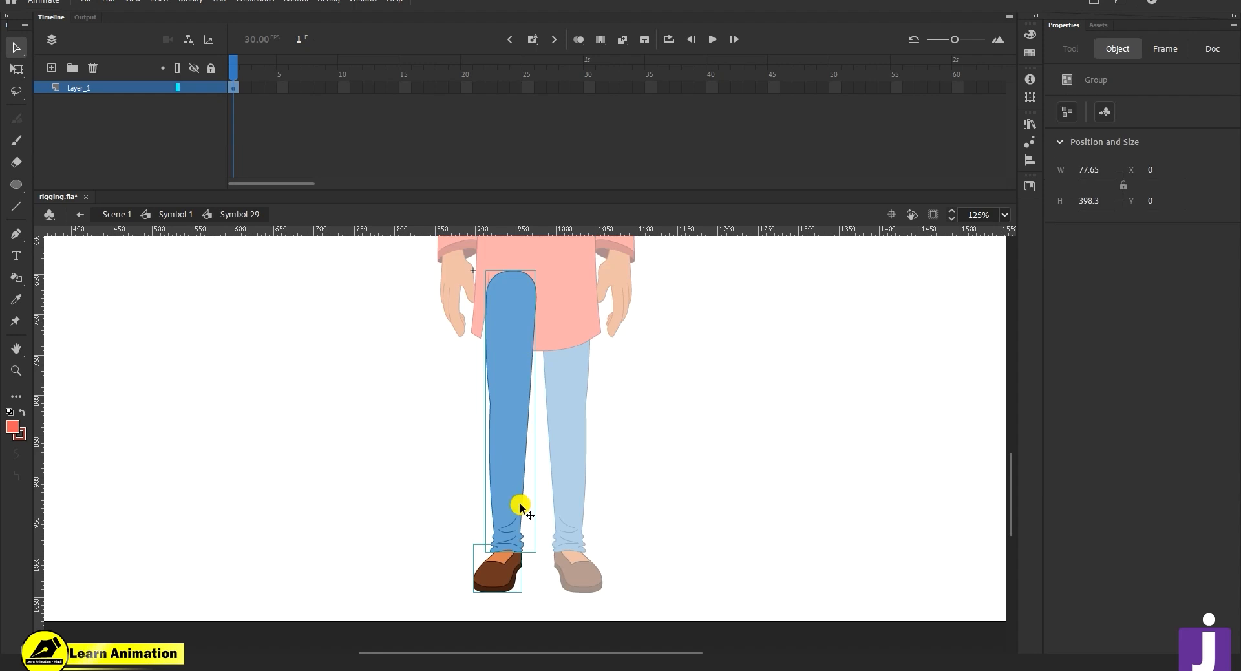
{"action": "left_click", "coordinate": [389, 444]}
{"action": "left_click", "coordinate": [498, 443]}
{"action": "left_click", "coordinate": [390, 479]}
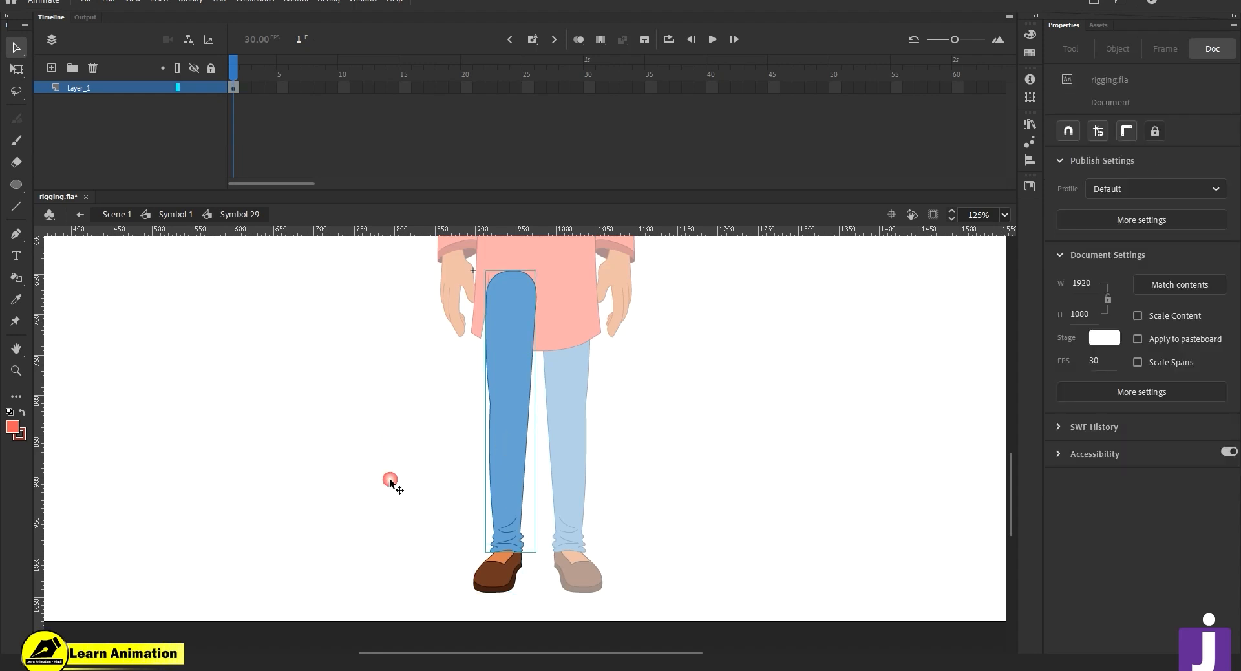
{"action": "left_click", "coordinate": [542, 411], "text": "alt"}
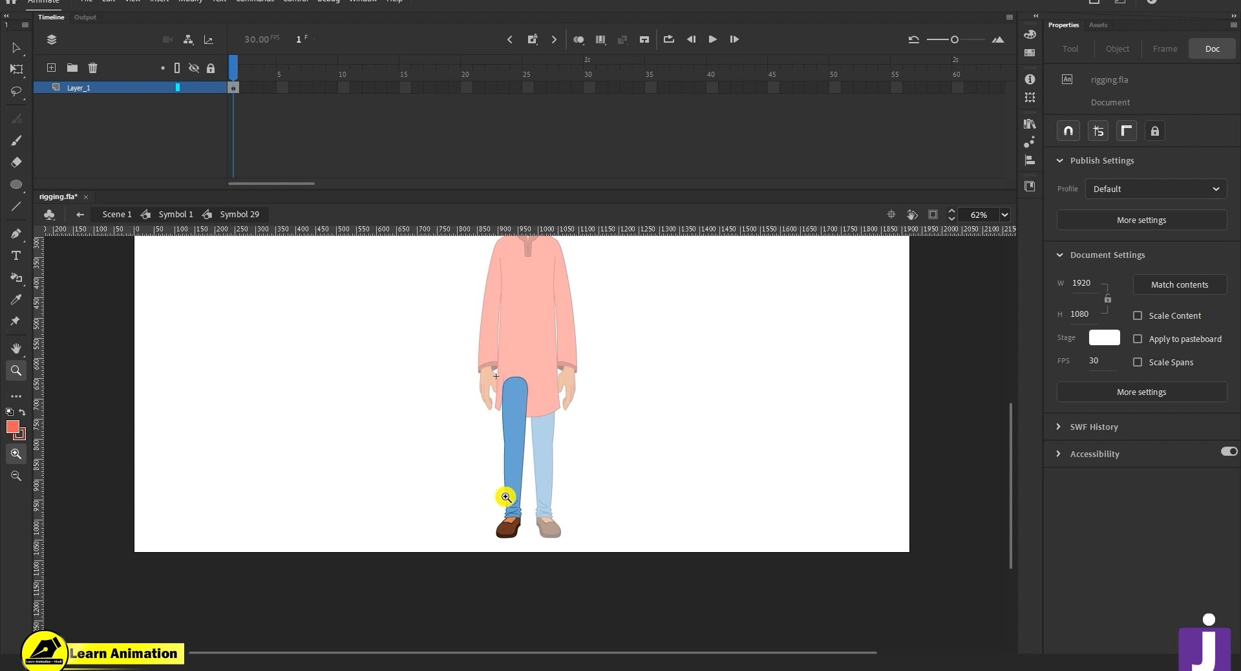
{"action": "key", "text": "v"}
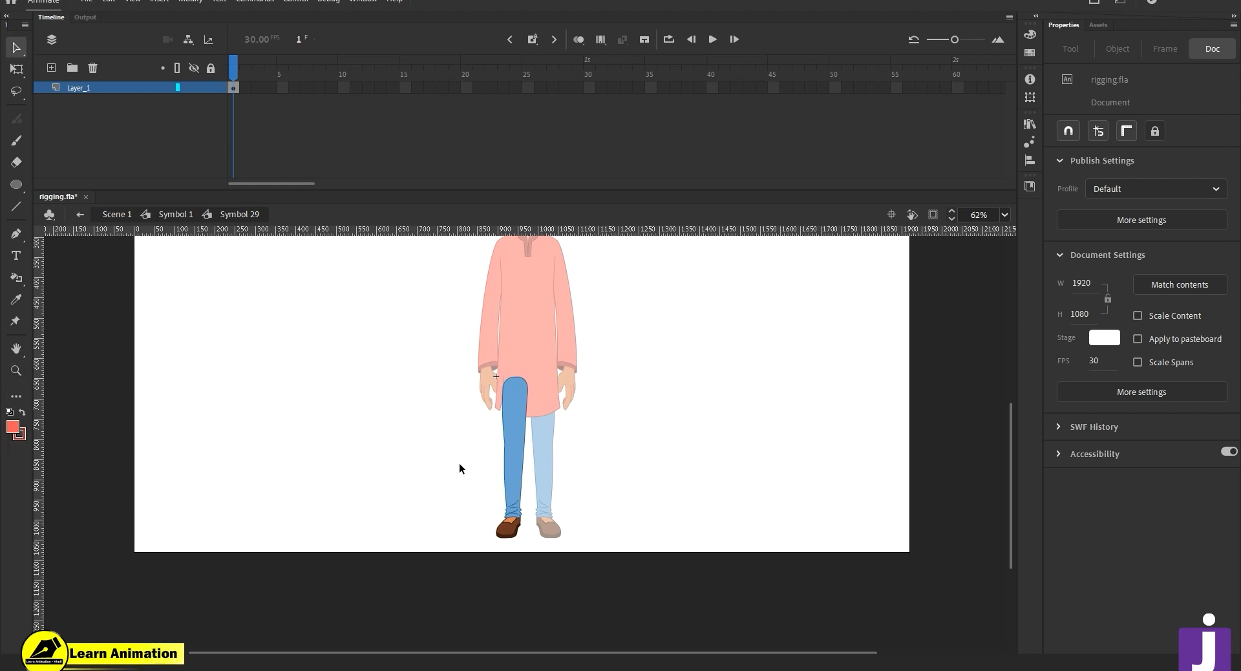
{"action": "double_click", "coordinate": [459, 463]}
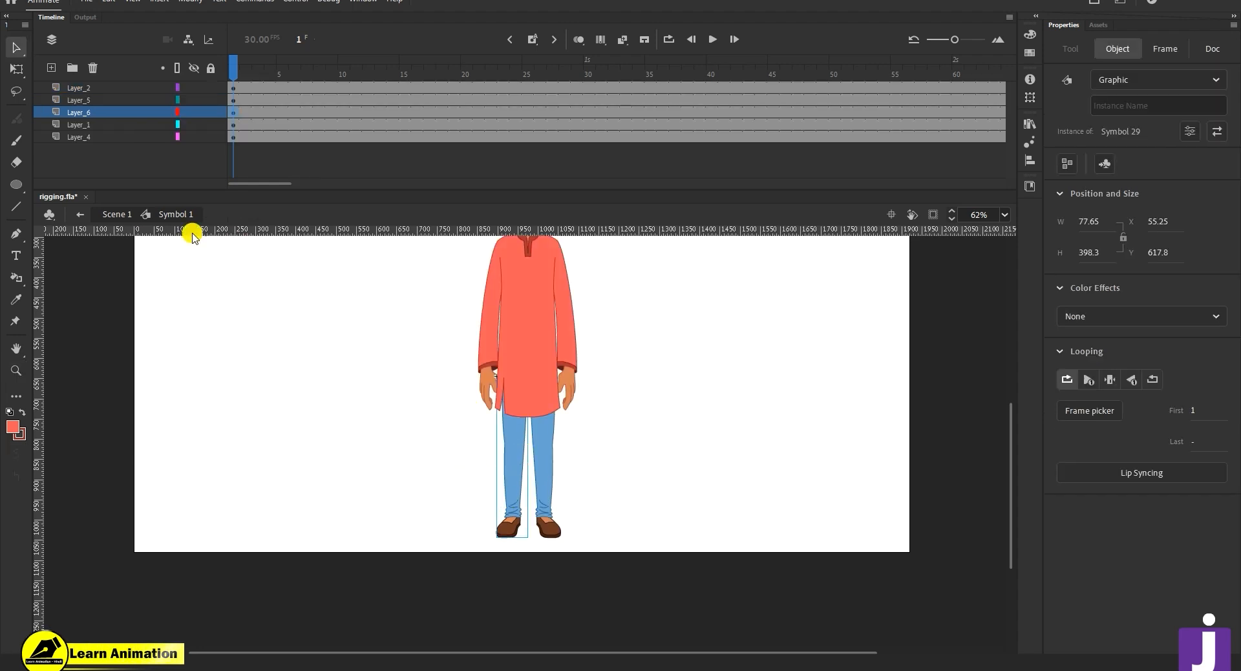
- Open the right leg symbol again and extend its Layer_1 frames well past frame 60
{"action": "double_click", "coordinate": [521, 459]}
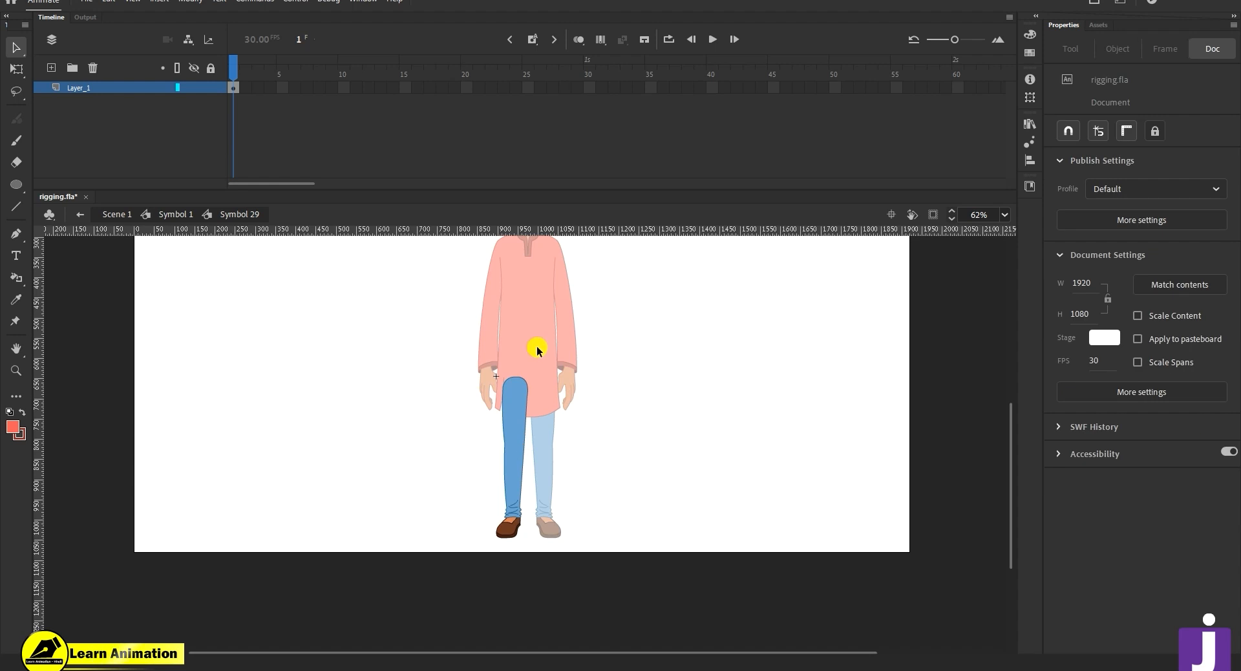
{"action": "key", "text": "z"}
{"action": "left_click", "coordinate": [523, 447]}
{"action": "key", "text": "v"}
{"action": "left_click", "coordinate": [493, 421]}
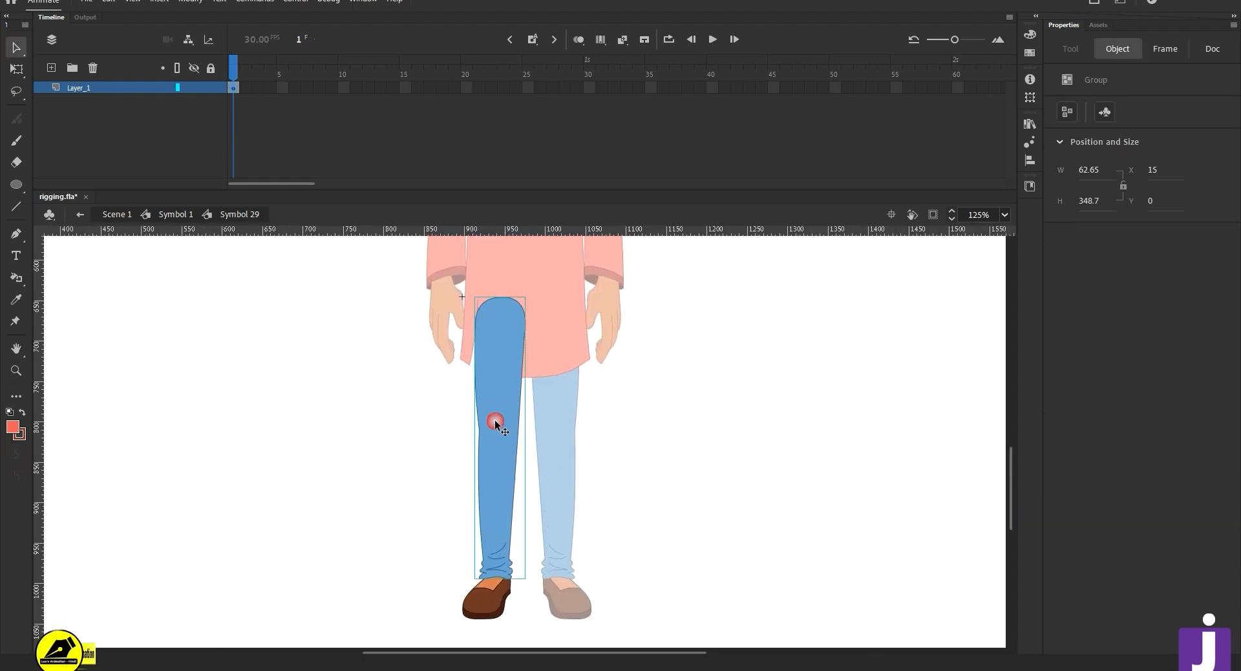
{"action": "left_click_drag", "start_coordinate": [547, 357], "coordinate": [509, 347]}
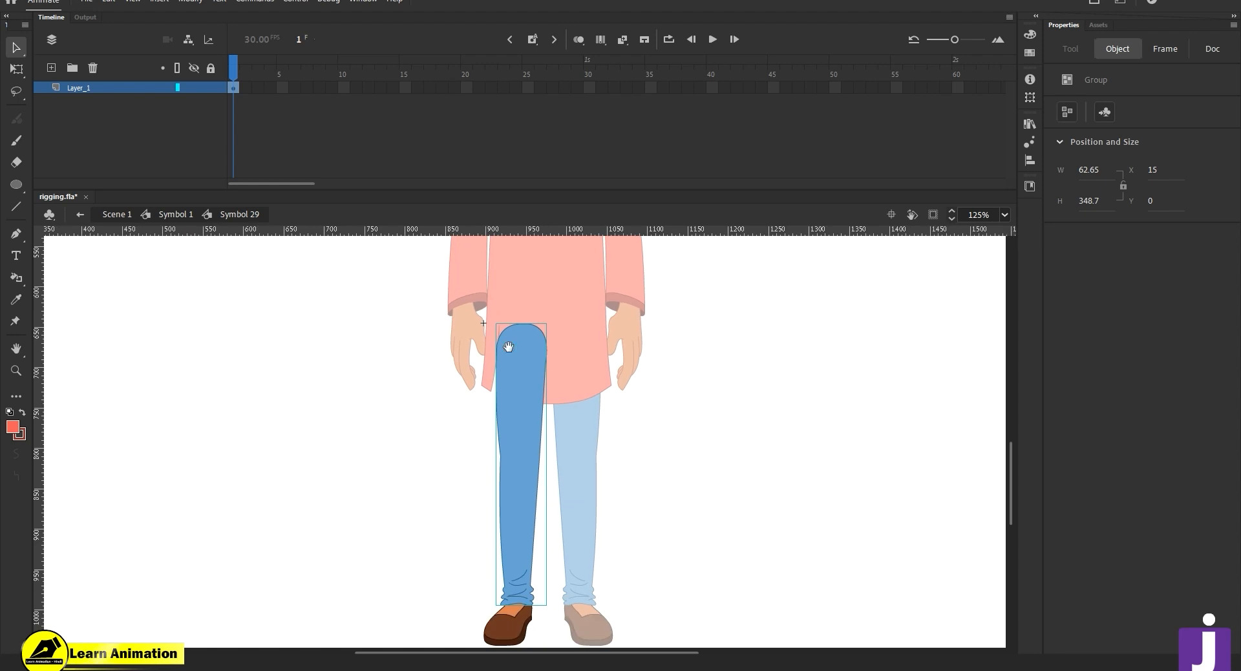
{"action": "left_click", "coordinate": [534, 451]}
{"action": "left_click_drag", "start_coordinate": [366, 85], "coordinate": [713, 84]}
{"action": "left_click", "coordinate": [233, 86]}
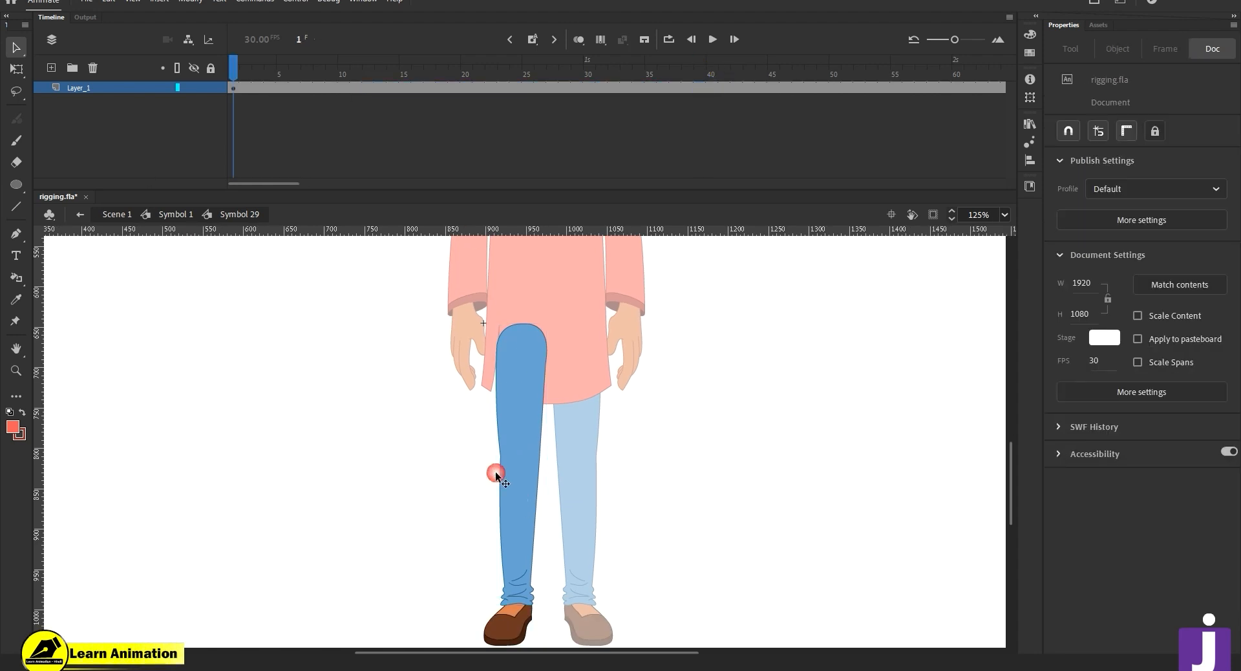
- Open the trouser leg group inside the right leg symbol for shape editing and clear the selection
{"action": "left_click", "coordinate": [526, 475]}
{"action": "double_click", "coordinate": [525, 494]}
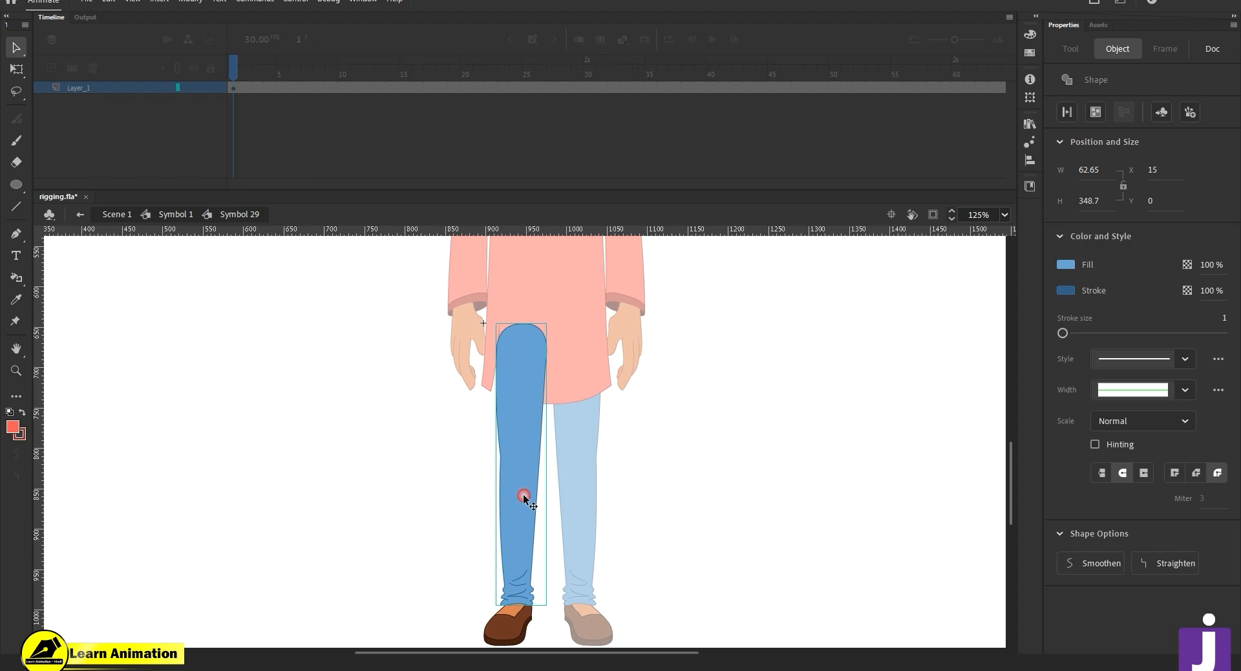
{"action": "key", "text": "z"}
{"action": "left_click", "coordinate": [529, 460]}
{"action": "left_click", "coordinate": [532, 485], "text": "alt"}
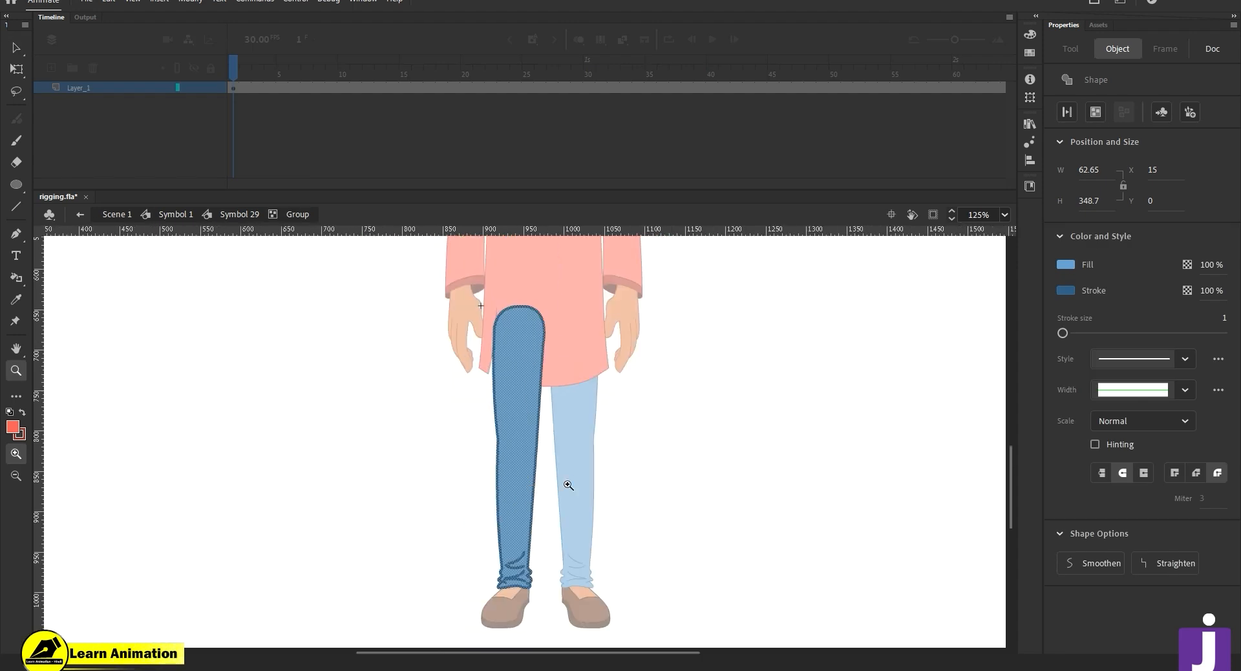
{"action": "key", "text": "v"}
{"action": "left_click", "coordinate": [449, 282]}
{"action": "left_click_drag", "start_coordinate": [444, 272], "coordinate": [606, 453]}
{"action": "key", "text": "z"}
{"action": "left_click", "coordinate": [543, 482]}
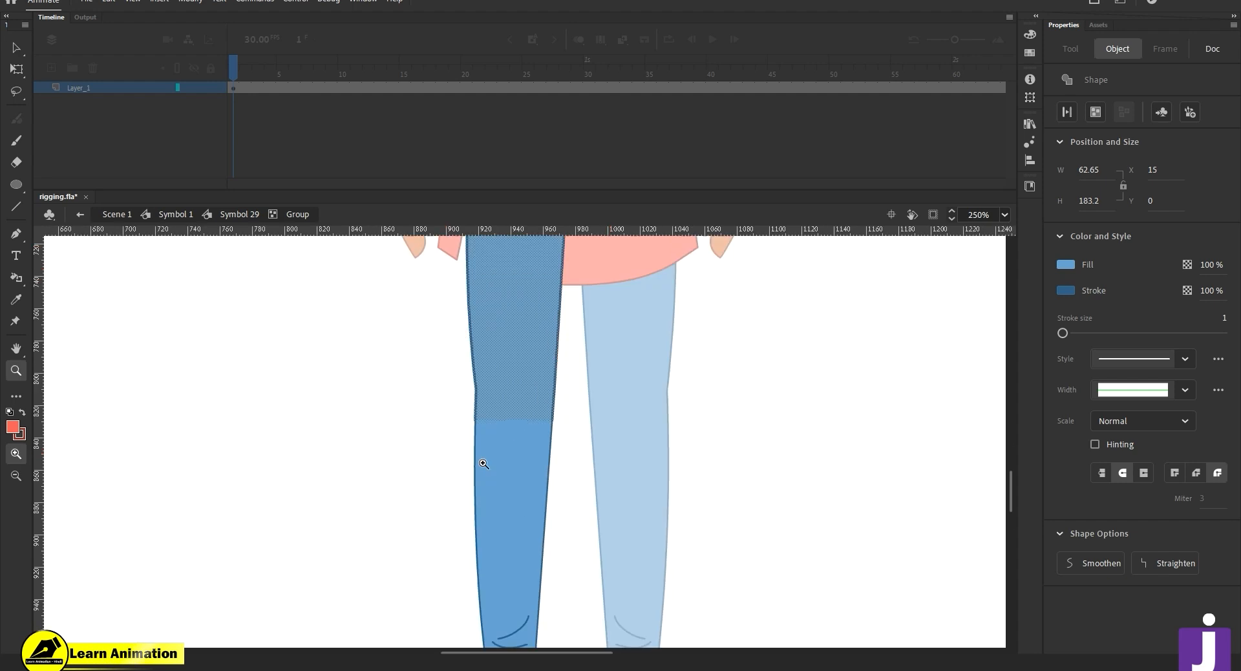
{"action": "left_click", "coordinate": [507, 477]}
{"action": "left_click_drag", "start_coordinate": [466, 514], "coordinate": [423, 524]}
{"action": "left_click", "coordinate": [523, 435], "text": "alt"}
{"action": "left_click", "coordinate": [524, 435], "text": "alt"}
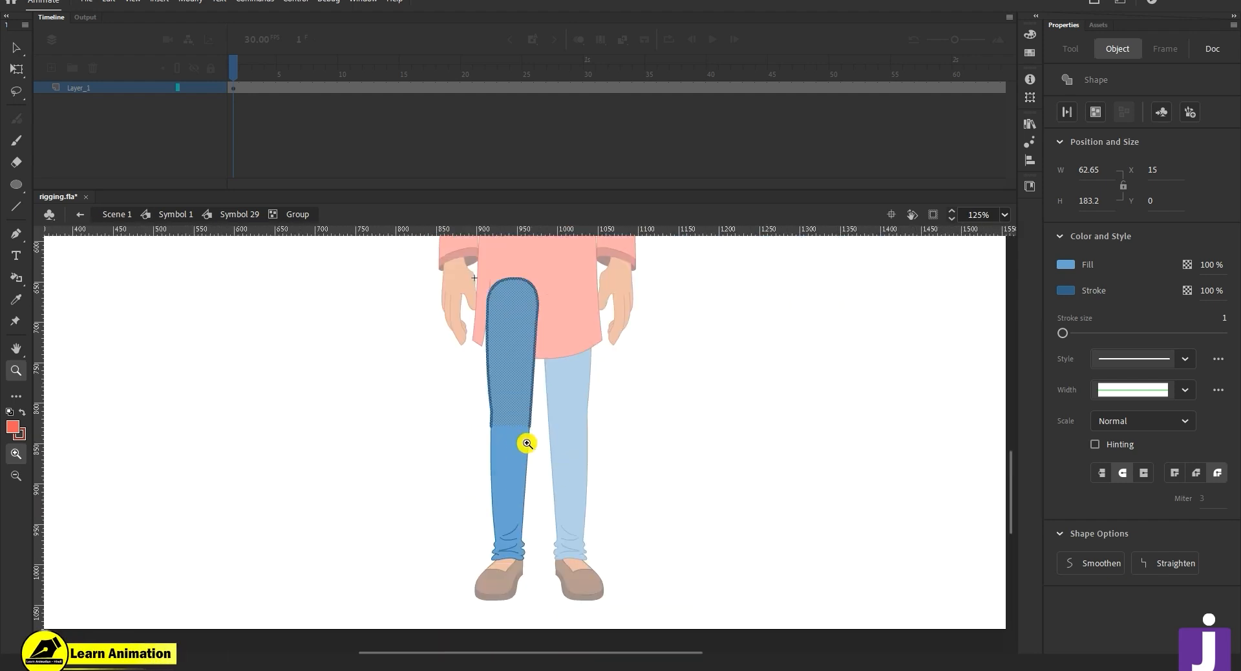
{"action": "left_click", "coordinate": [562, 447], "text": "alt"}
{"action": "left_click", "coordinate": [508, 432]}
{"action": "left_click", "coordinate": [505, 435], "text": "alt"}
{"action": "key", "text": "v"}
{"action": "left_click", "coordinate": [568, 452]}
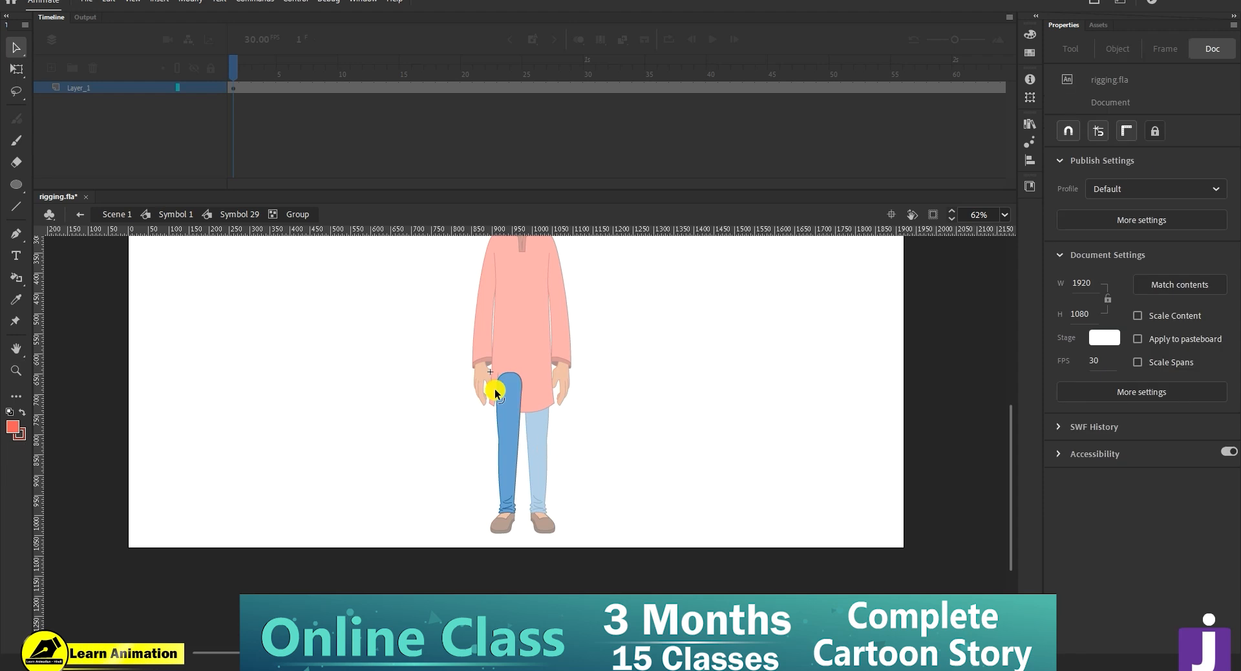
- Try pulling the trouser outline's corner outward at the outer side of the knee, and undo the change
{"action": "left_click_drag", "start_coordinate": [475, 336], "coordinate": [545, 438]}
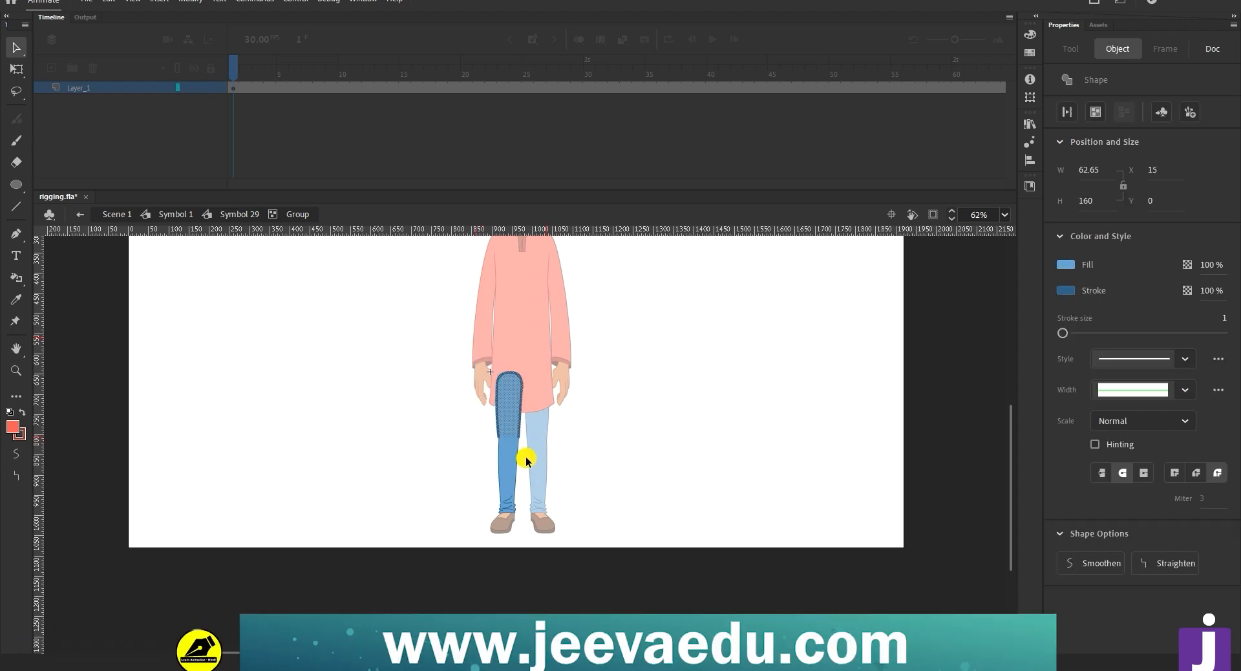
{"action": "key", "text": "z"}
{"action": "left_click", "coordinate": [513, 452]}
{"action": "left_click", "coordinate": [513, 453]}
{"action": "left_click", "coordinate": [513, 453]}
{"action": "left_click", "coordinate": [448, 422]}
{"action": "key", "text": "v"}
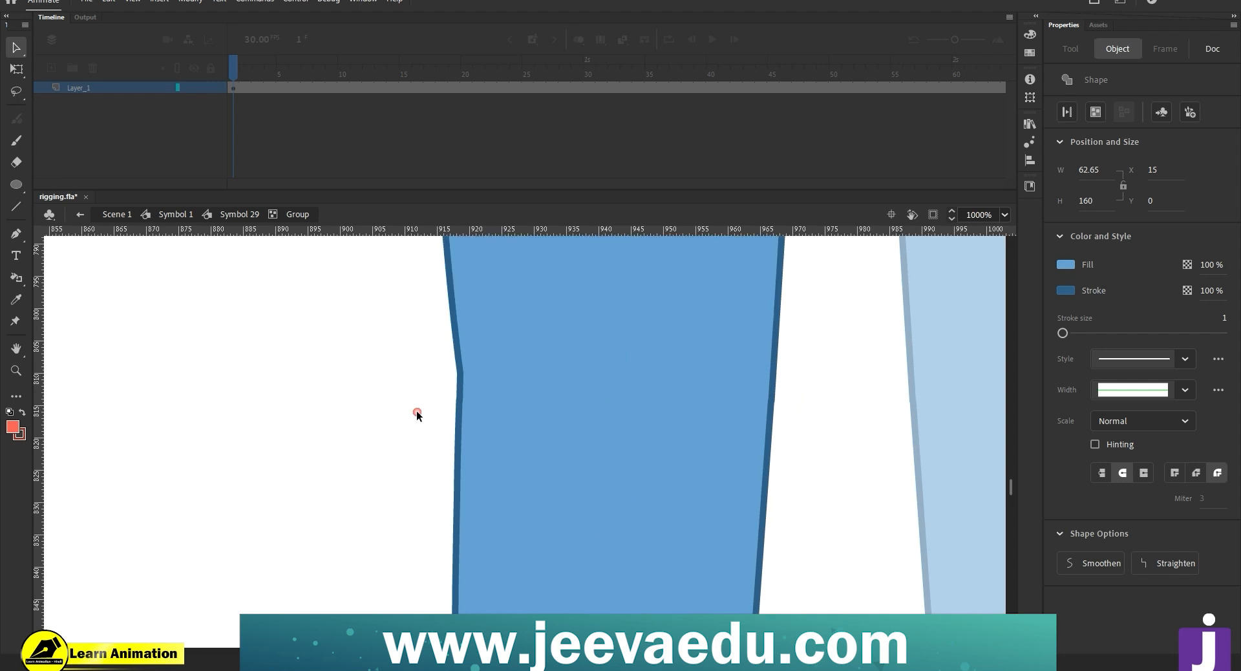
{"action": "left_click", "coordinate": [417, 410]}
{"action": "left_click_drag", "start_coordinate": [457, 372], "coordinate": [436, 380]}
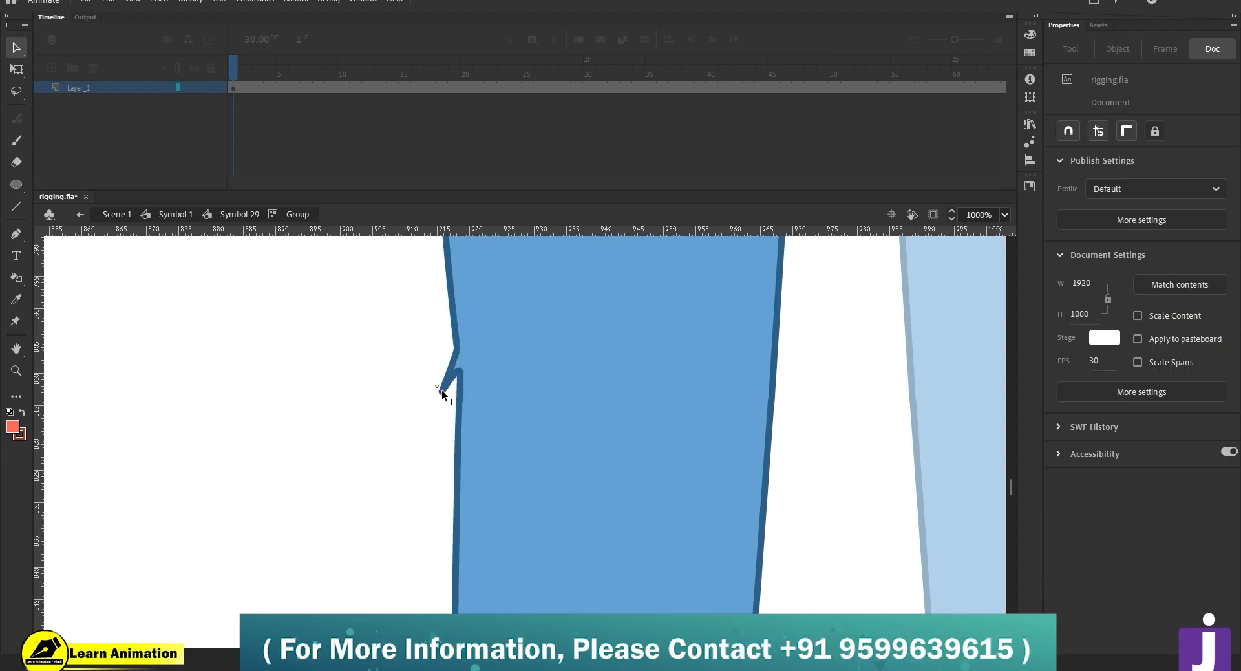
{"action": "key", "text": "ctrl+z"}
- Delete a patch about 10 by 24 px at the knee's outer edge, reshape the outline there and remove the leftover fragments
{"action": "left_click_drag", "start_coordinate": [418, 322], "coordinate": [519, 479]}
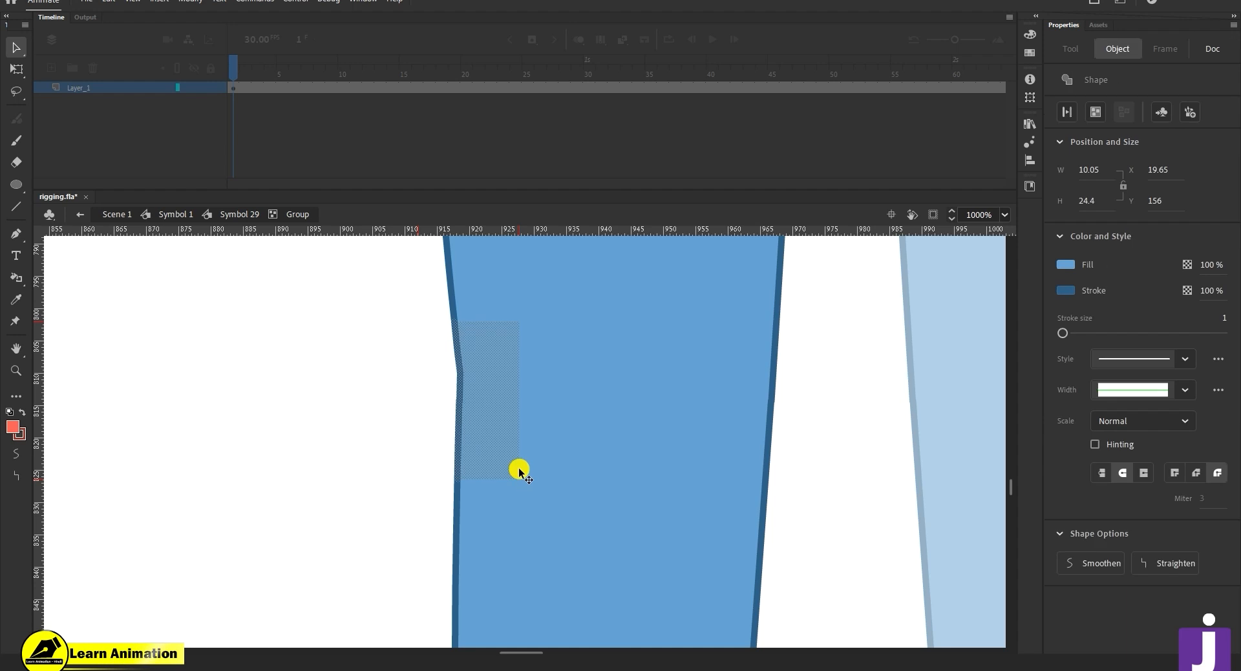
{"action": "key", "text": "Delete"}
{"action": "mouse_move", "coordinate": [452, 324]}
{"action": "left_mouse_down"}
{"action": "mouse_move", "coordinate": [455, 448]}
{"action": "mouse_move", "coordinate": [457, 358]}
{"action": "left_mouse_up"}
{"action": "left_click_drag", "start_coordinate": [453, 446], "coordinate": [464, 483]}
{"action": "left_click", "coordinate": [464, 481]}
{"action": "key", "text": "Delete"}
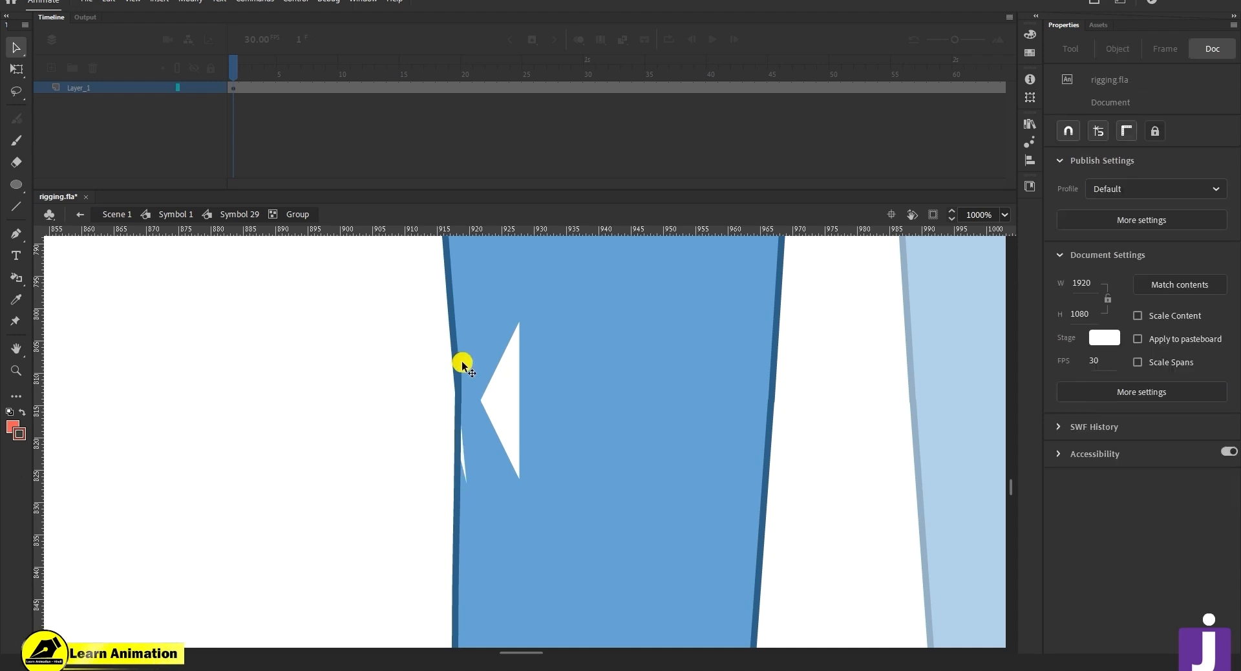
{"action": "left_click", "coordinate": [463, 451]}
{"action": "key", "text": "Delete"}
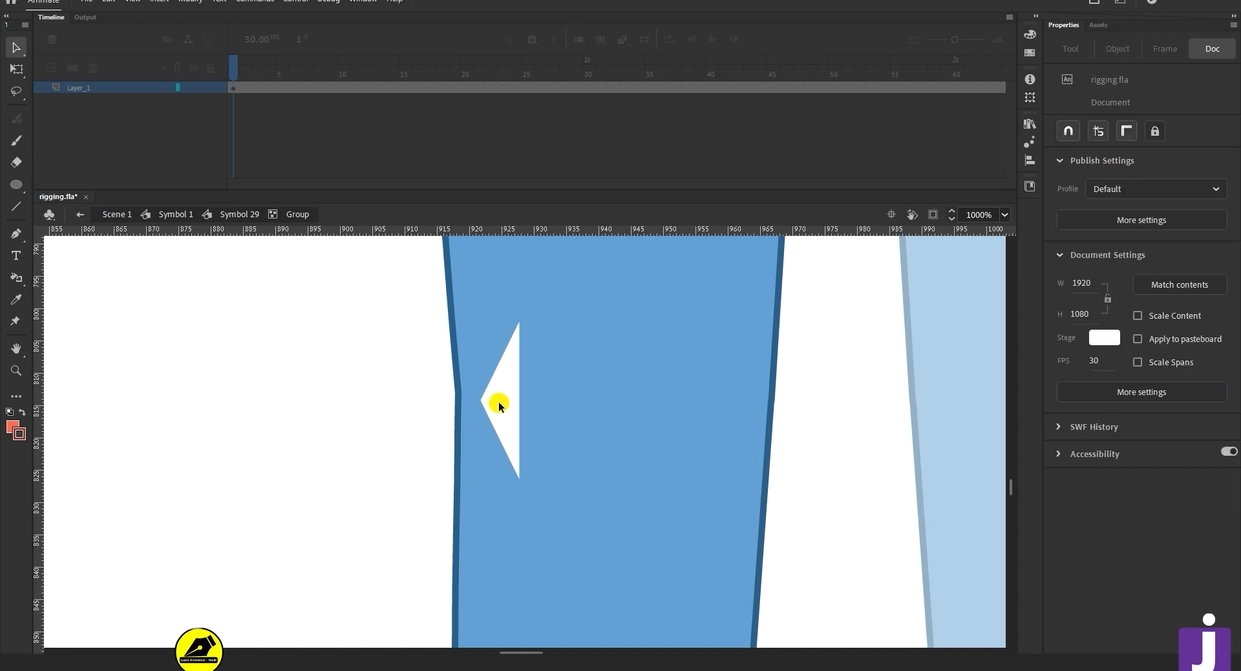
- Fill the remaining gap at the knee with the blue sampled from the trouser leg
{"action": "left_click_drag", "start_coordinate": [480, 401], "coordinate": [484, 437]}
{"action": "key", "text": "i"}
{"action": "left_click", "coordinate": [565, 407]}
{"action": "left_click", "coordinate": [507, 433]}
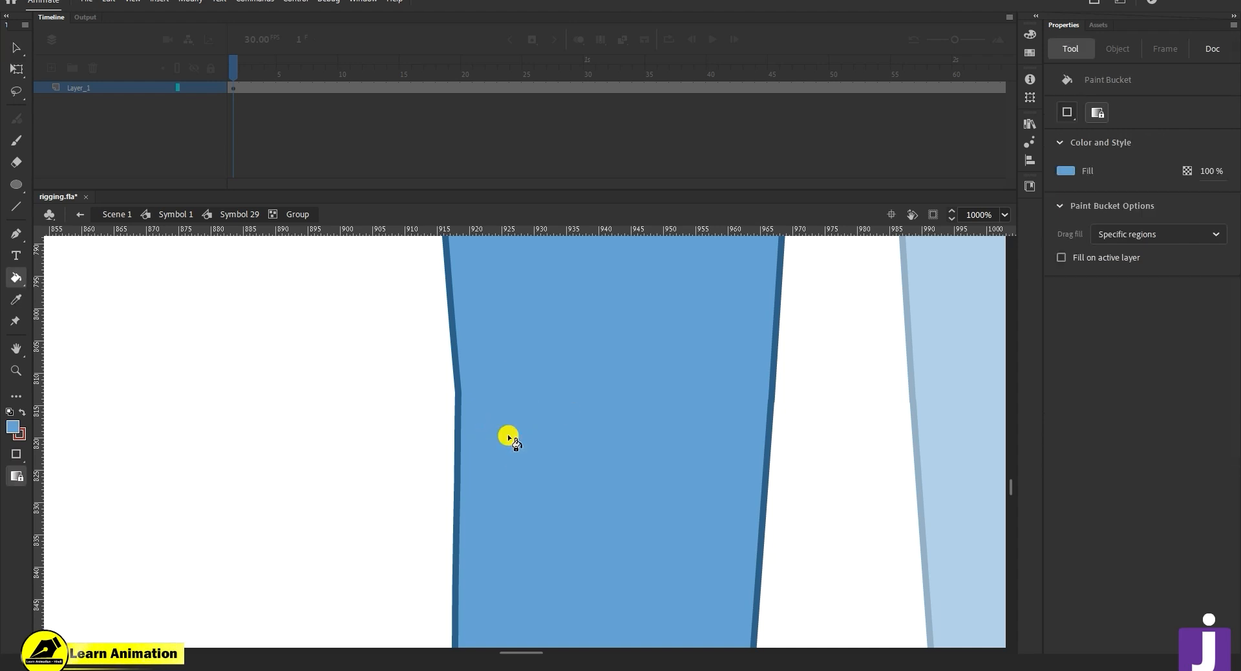
- Convert the part of the trouser leg above the knee, about 171 px high, into a graphic symbol
{"action": "key", "text": "z"}
{"action": "left_click", "coordinate": [547, 474], "text": "alt"}
{"action": "left_click", "coordinate": [547, 474], "text": "alt"}
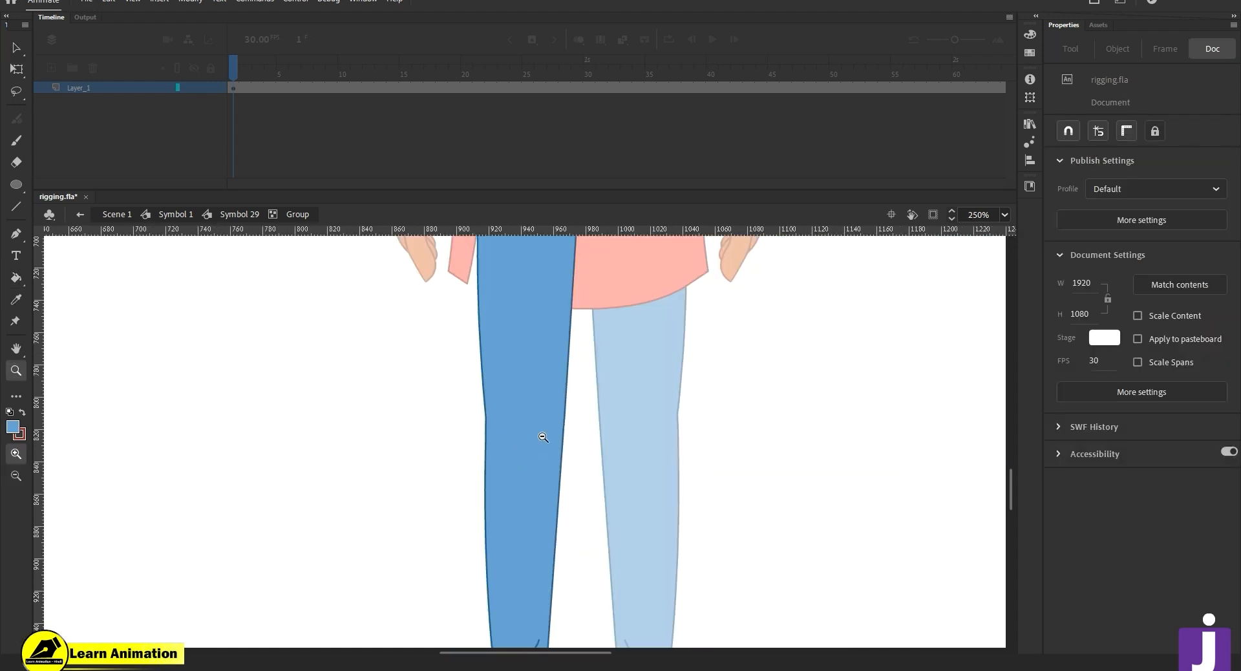
{"action": "left_click", "coordinate": [543, 437], "text": "alt"}
{"action": "key", "text": "v"}
{"action": "mouse_move", "coordinate": [460, 283]}
{"action": "left_mouse_down"}
{"action": "mouse_move", "coordinate": [576, 456]}
{"action": "mouse_move", "coordinate": [579, 445]}
{"action": "left_mouse_up"}
{"action": "key", "text": "F8"}
{"action": "key", "text": "Return"}
- Convert the remaining trouser part below the knee into its own graphic symbol
{"action": "left_click_drag", "start_coordinate": [607, 403], "coordinate": [433, 637]}
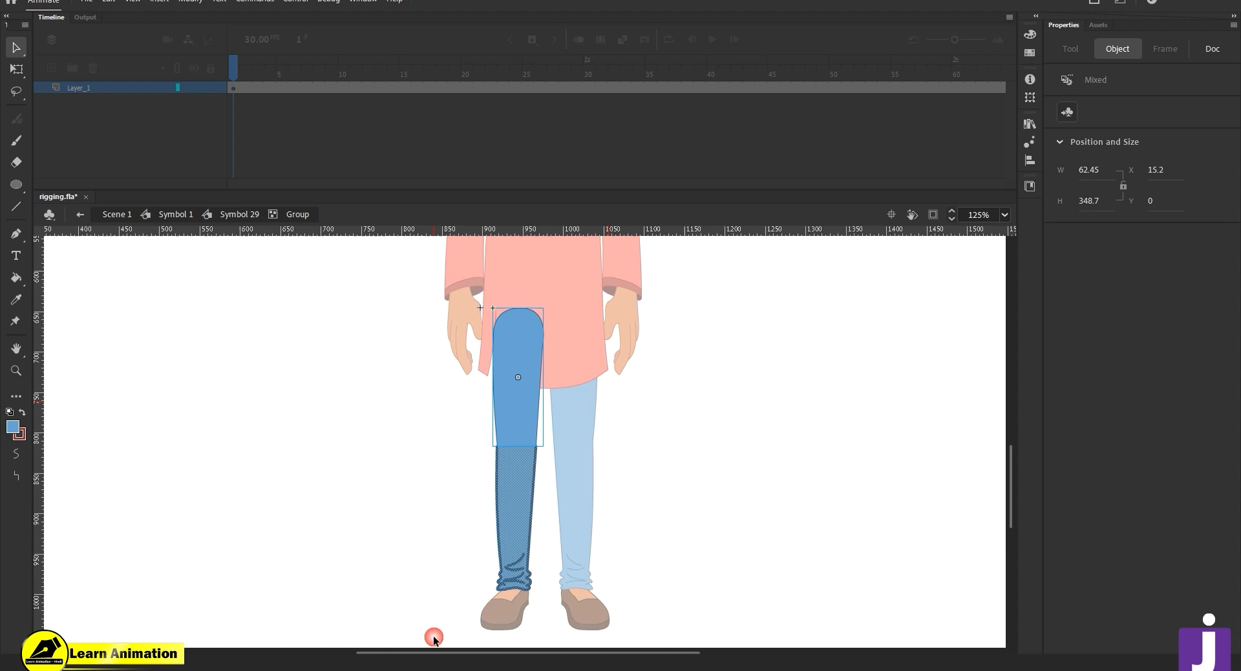
{"action": "left_click", "coordinate": [520, 424], "text": "shift"}
{"action": "key", "text": "F8"}
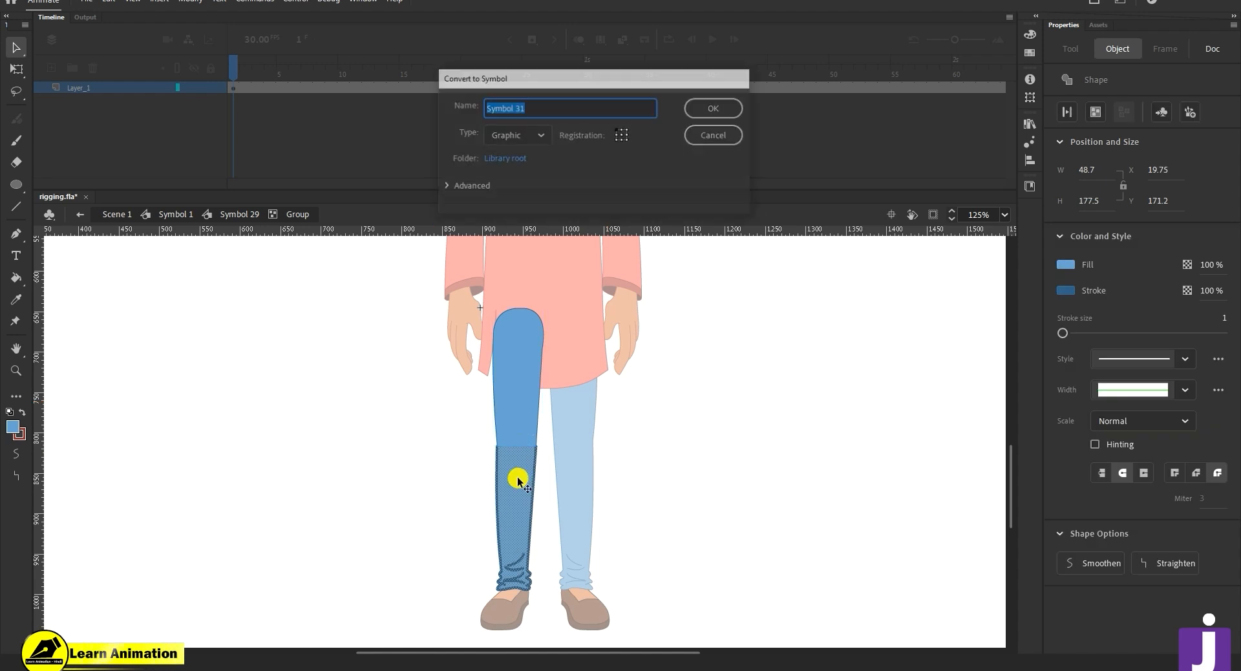
{"action": "key", "text": "Return"}
- Try moving the thigh symbol away from the lower leg, and undo the move
{"action": "left_click", "coordinate": [522, 411]}
{"action": "left_click_drag", "start_coordinate": [525, 409], "coordinate": [407, 391]}
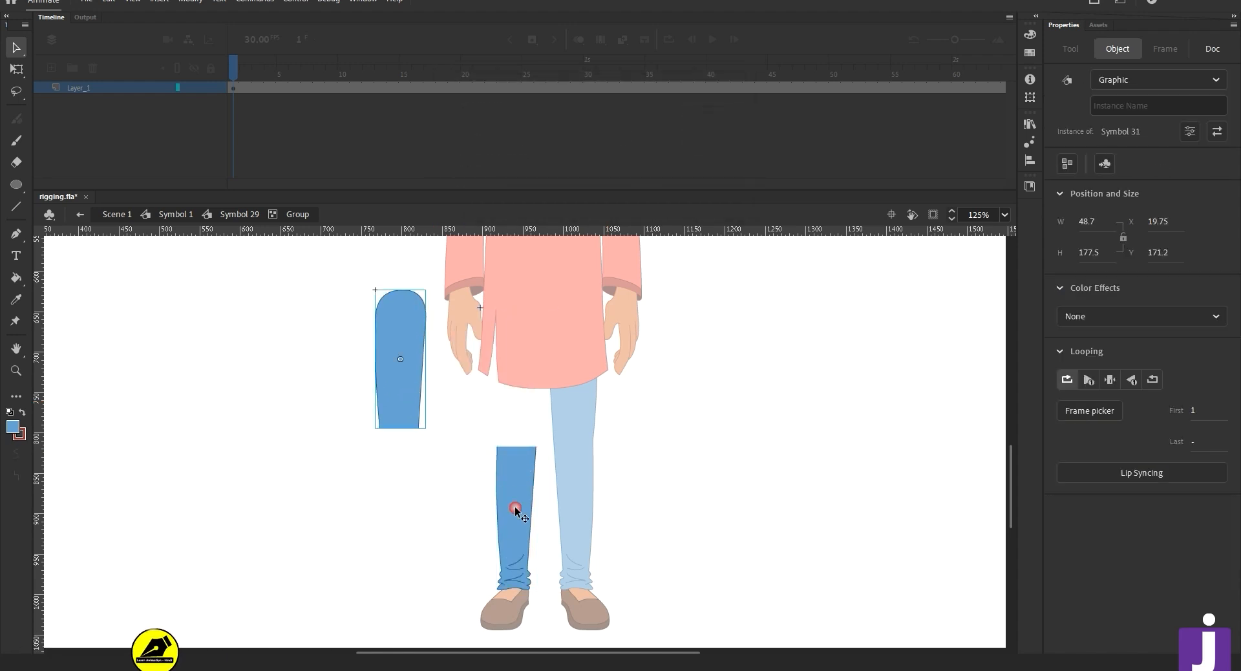
{"action": "left_click", "coordinate": [510, 485]}
{"action": "key", "text": "ctrl+z"}
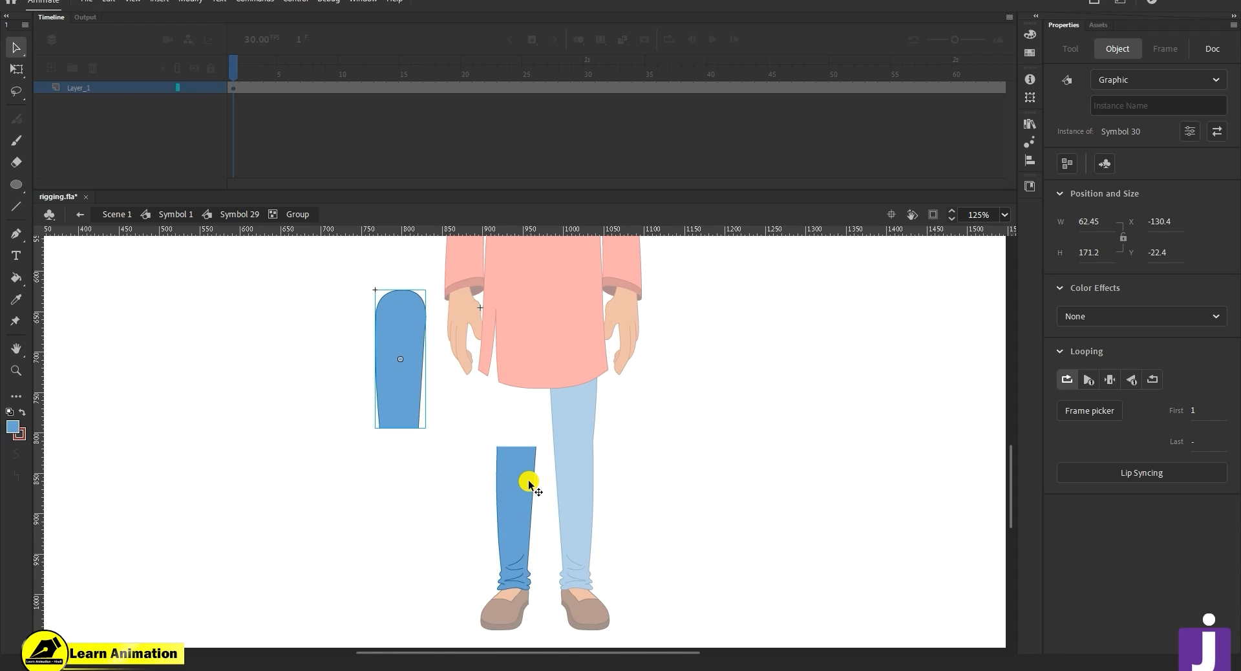
{"action": "key", "text": "ctrl+z"}
- Leave the trouser leg group, ungroup it into separate thigh and lower leg symbols, and select the lower leg
{"action": "double_click", "coordinate": [415, 497]}
{"action": "left_click", "coordinate": [540, 443]}
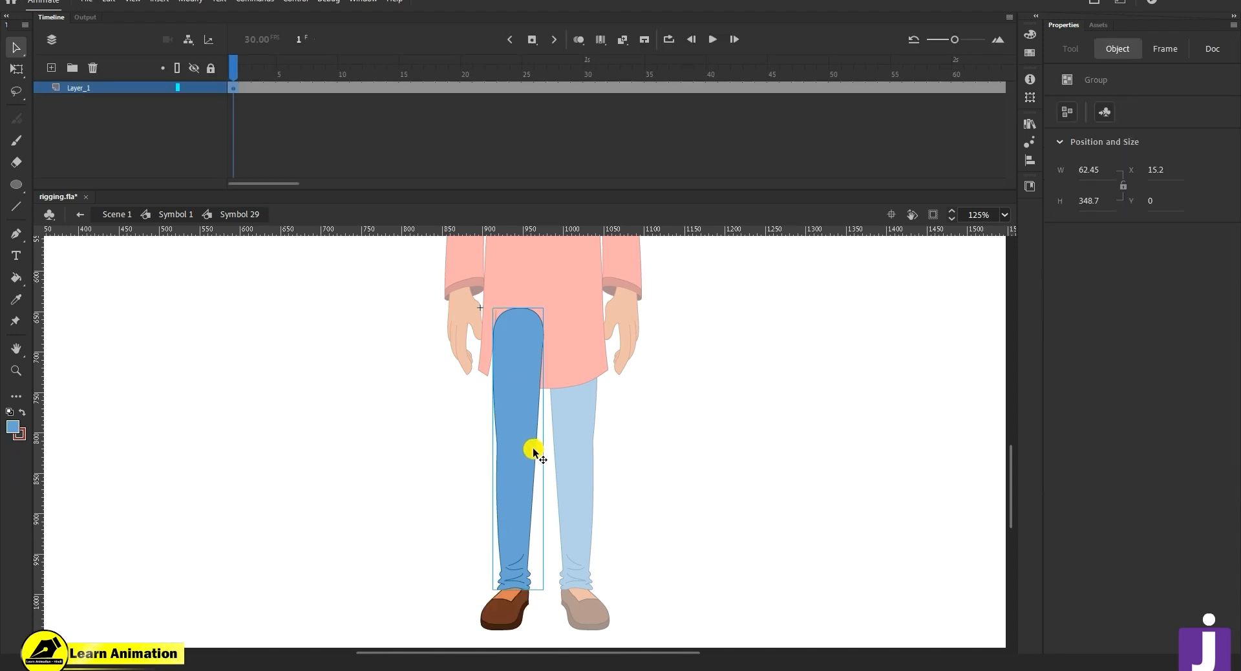
{"action": "key", "text": "ctrl+shift+g"}
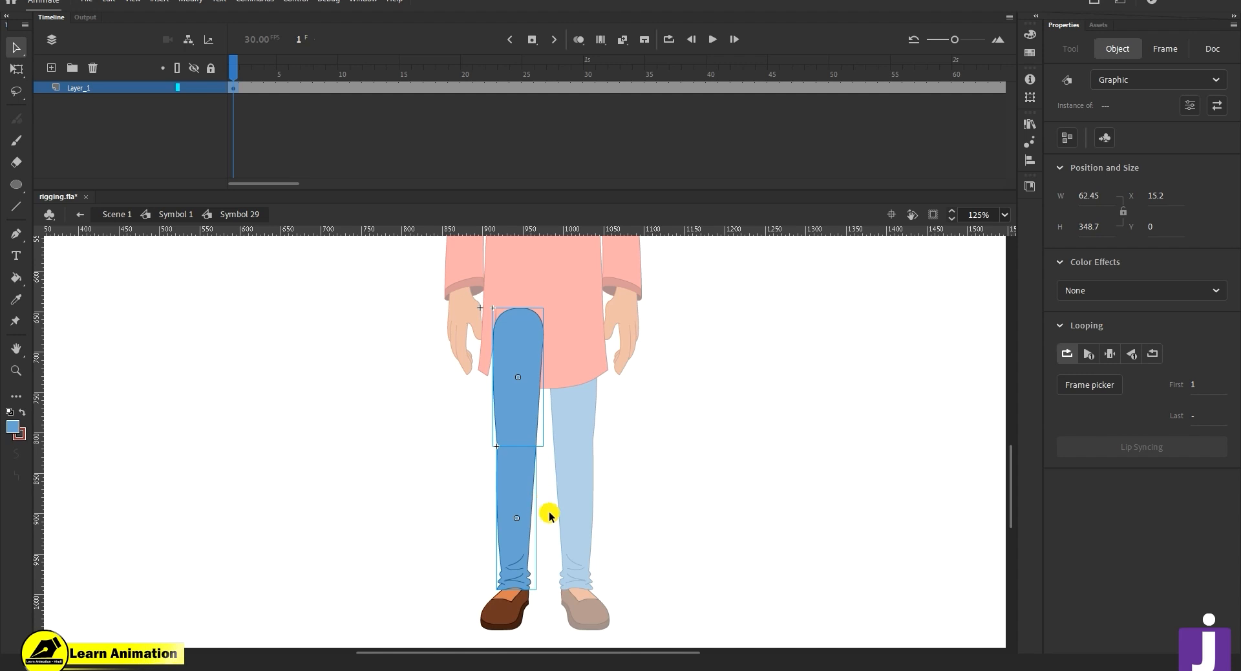
{"action": "left_click", "coordinate": [549, 512]}
{"action": "left_click", "coordinate": [511, 486]}
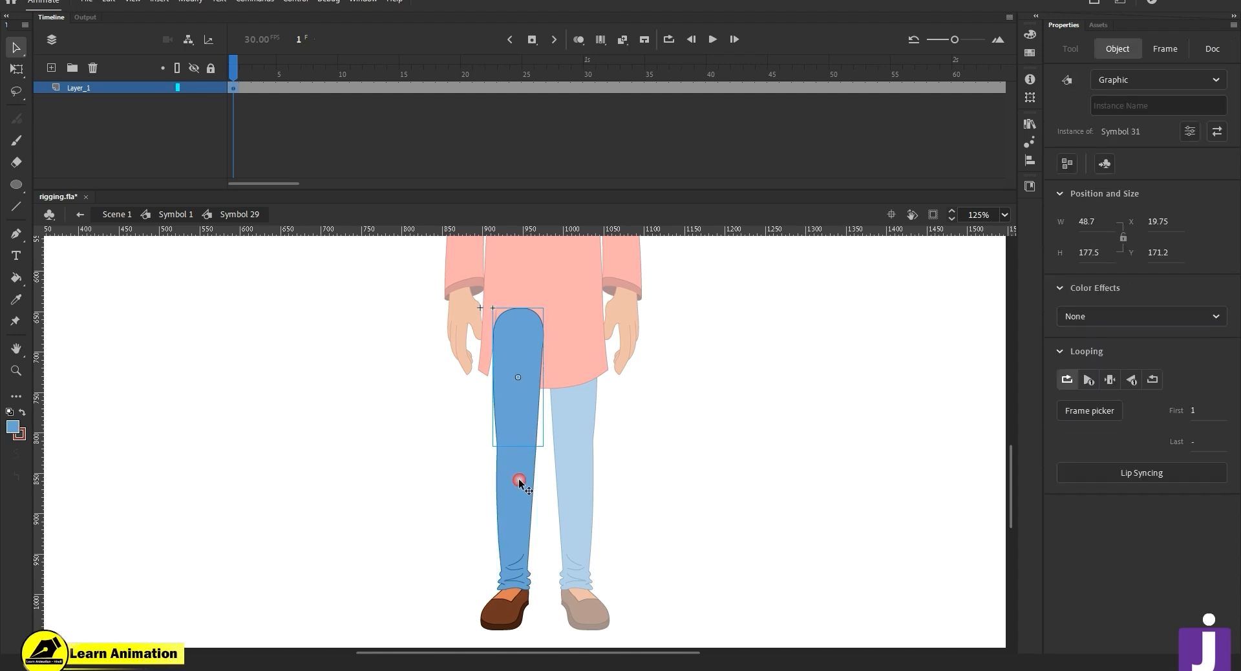
- Try pulling the thigh and lower leg symbols apart, and put both back in their original places
{"action": "left_click_drag", "start_coordinate": [517, 430], "coordinate": [450, 420]}
{"action": "left_click_drag", "start_coordinate": [531, 479], "coordinate": [421, 508]}
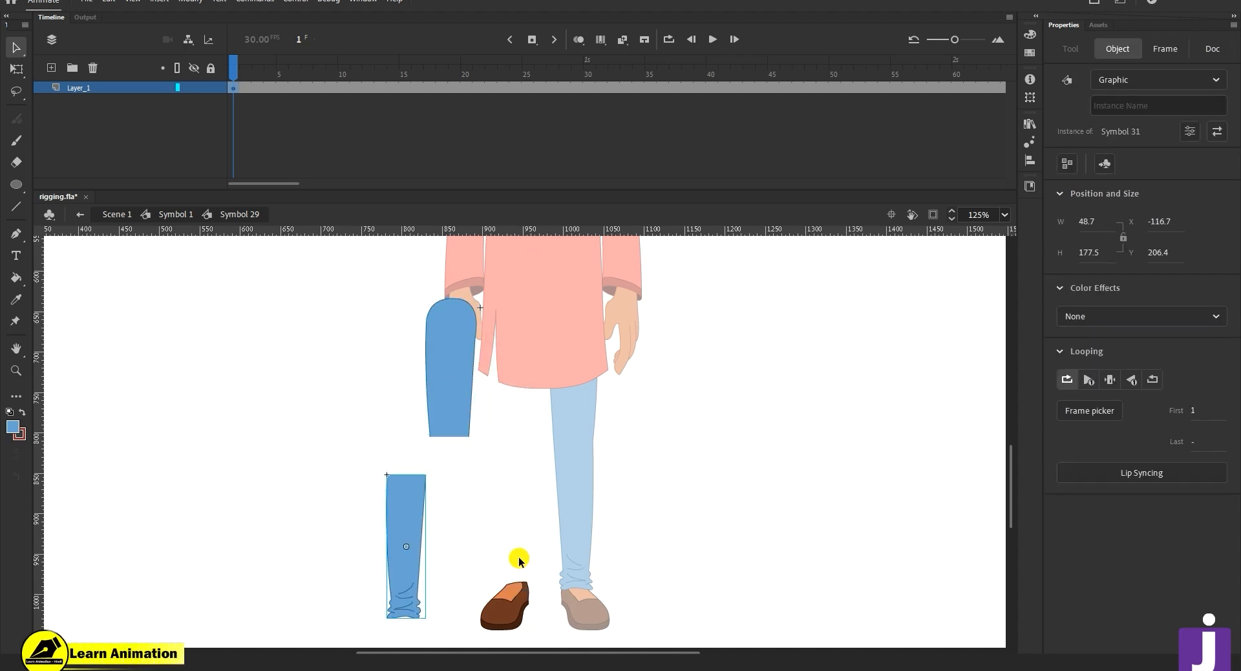
{"action": "left_click", "coordinate": [545, 513]}
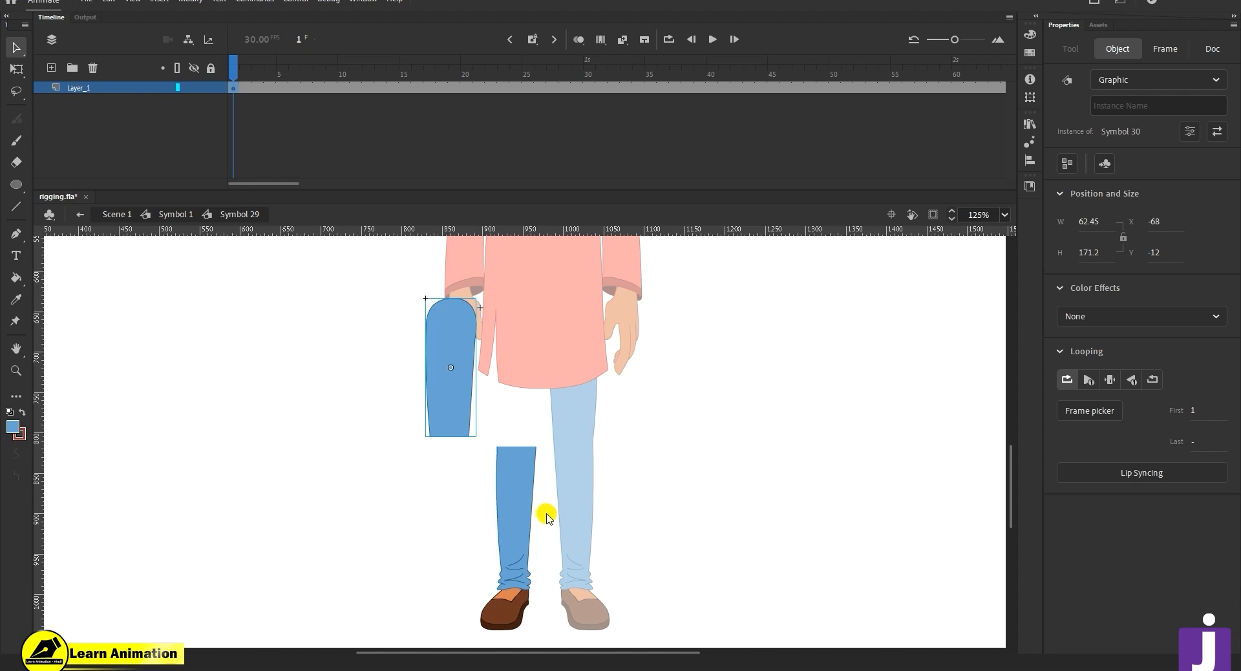
{"action": "left_click_drag", "start_coordinate": [462, 378], "coordinate": [529, 388]}
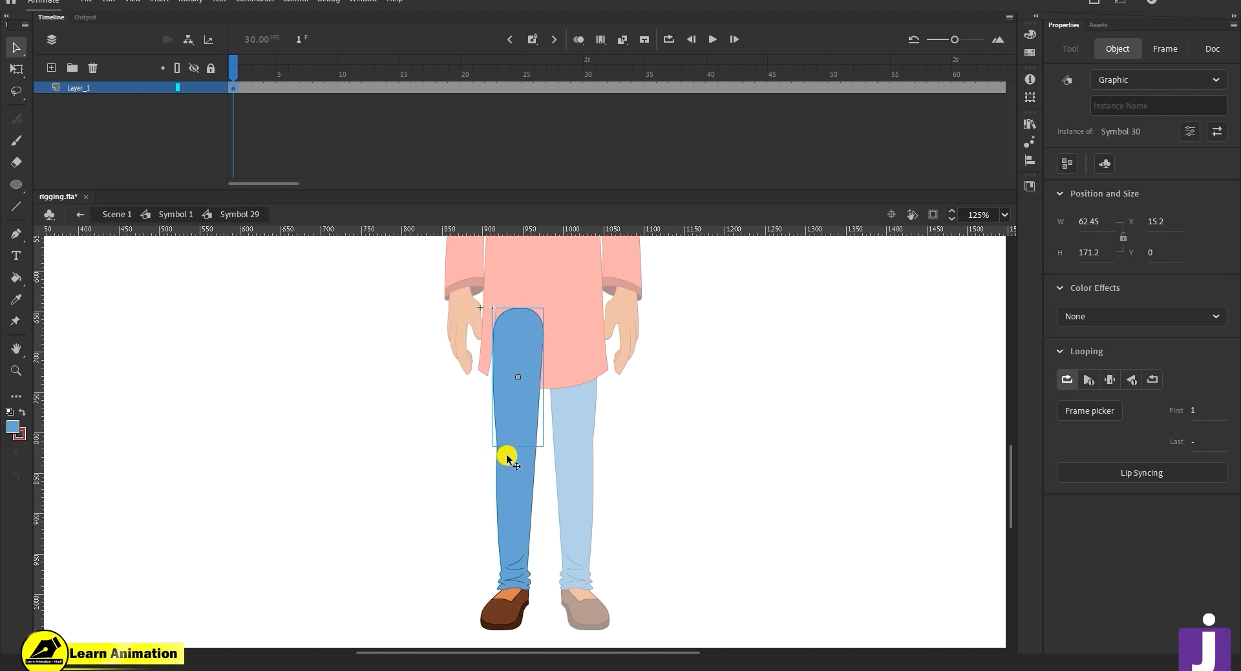
- Cut the lower leg and shoe together and paste them in place on a new layer above the thigh
{"action": "left_click_drag", "start_coordinate": [566, 554], "coordinate": [462, 638]}
{"action": "key", "text": "ctrl+x"}
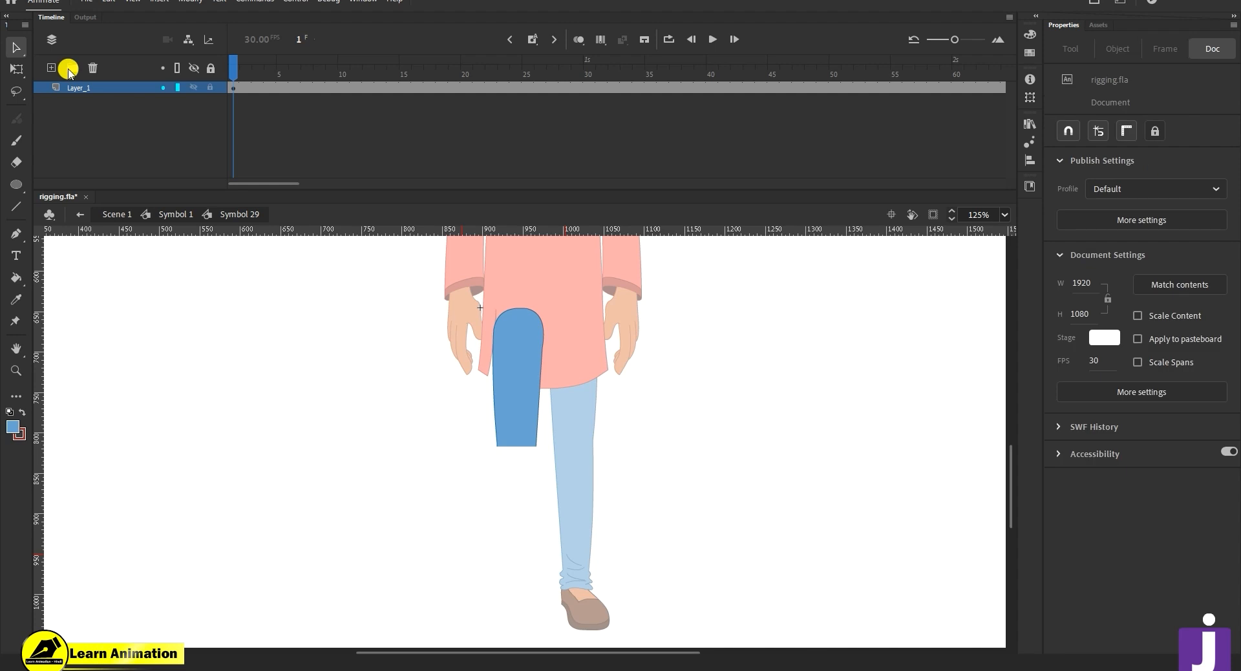
{"action": "left_click", "coordinate": [51, 68]}
{"action": "right_click", "coordinate": [186, 315]}
{"action": "left_click", "coordinate": [233, 365]}
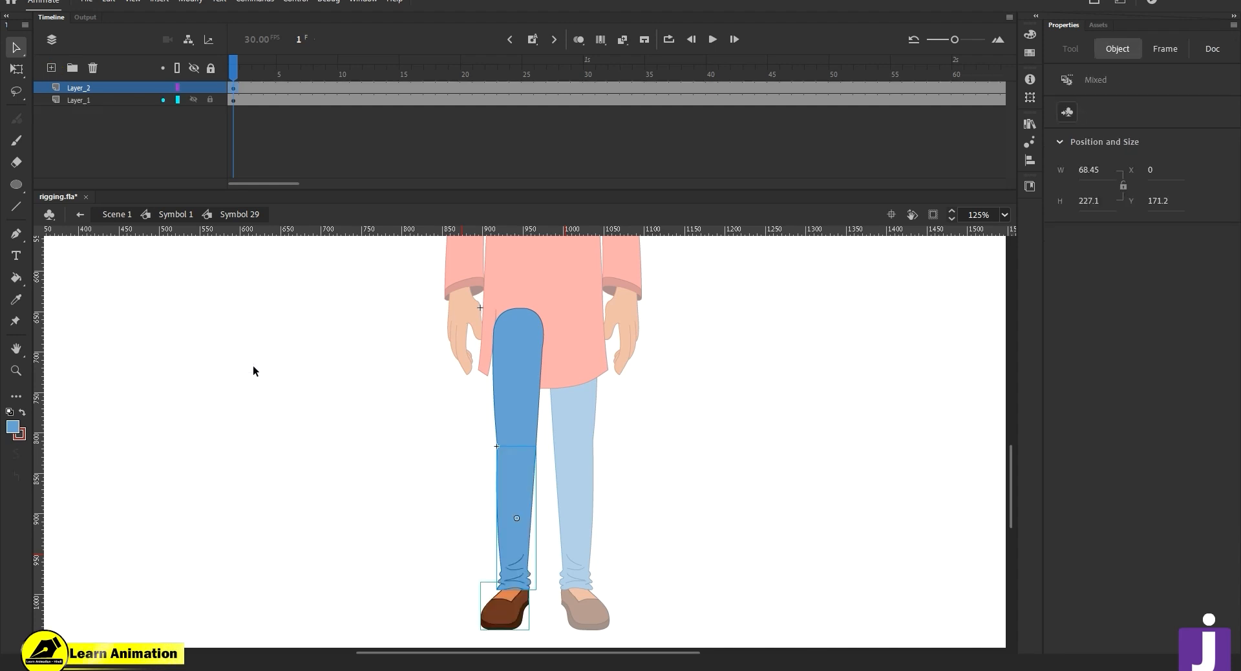
- Convert the pasted lower leg and shoe into one symbol, and hide their layer
{"action": "key", "text": "F8"}
{"action": "key", "text": "Return"}
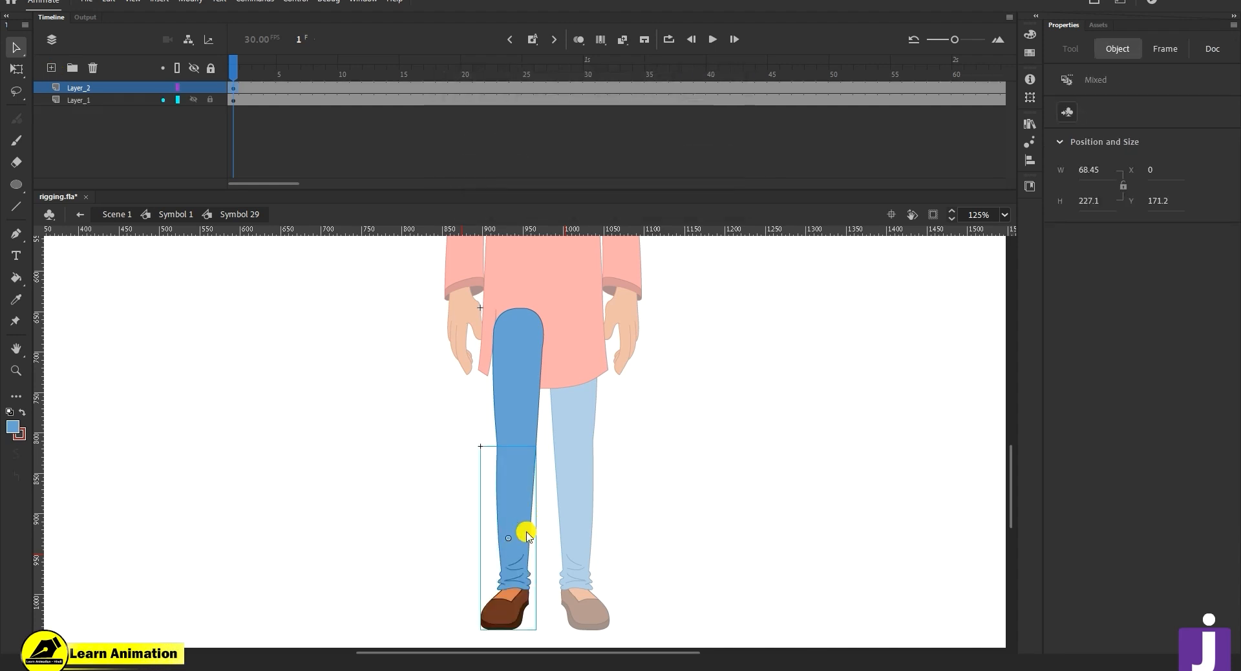
{"action": "left_click", "coordinate": [206, 90]}
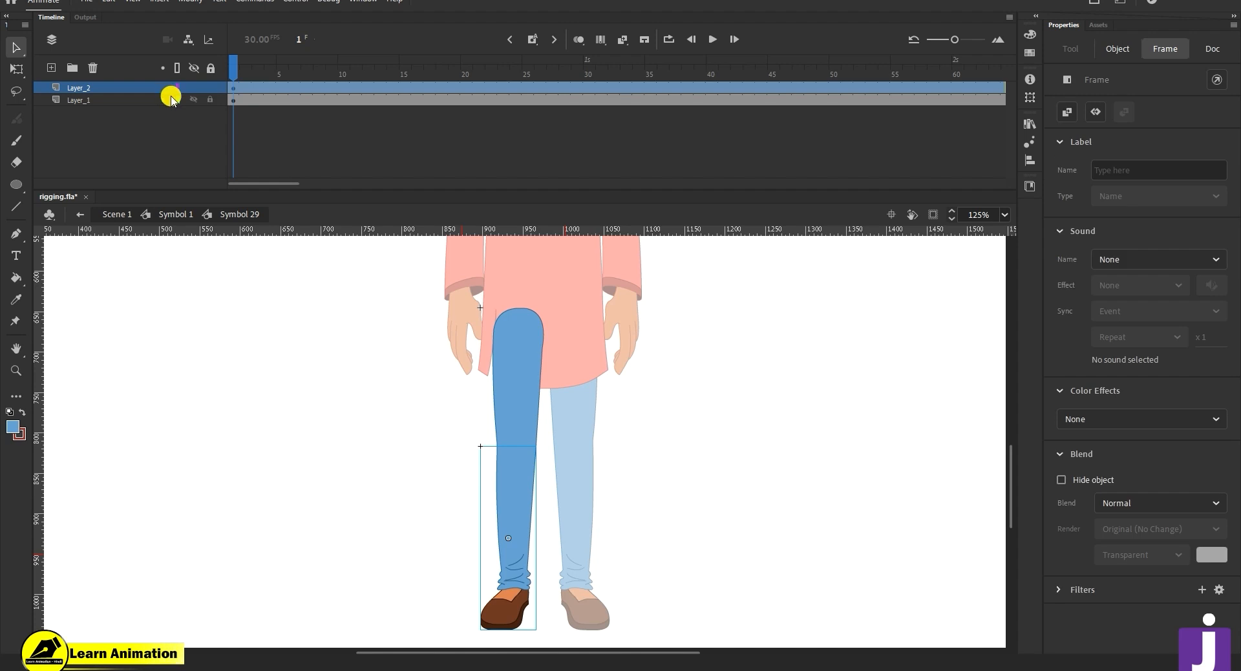
{"action": "left_click", "coordinate": [193, 87]}
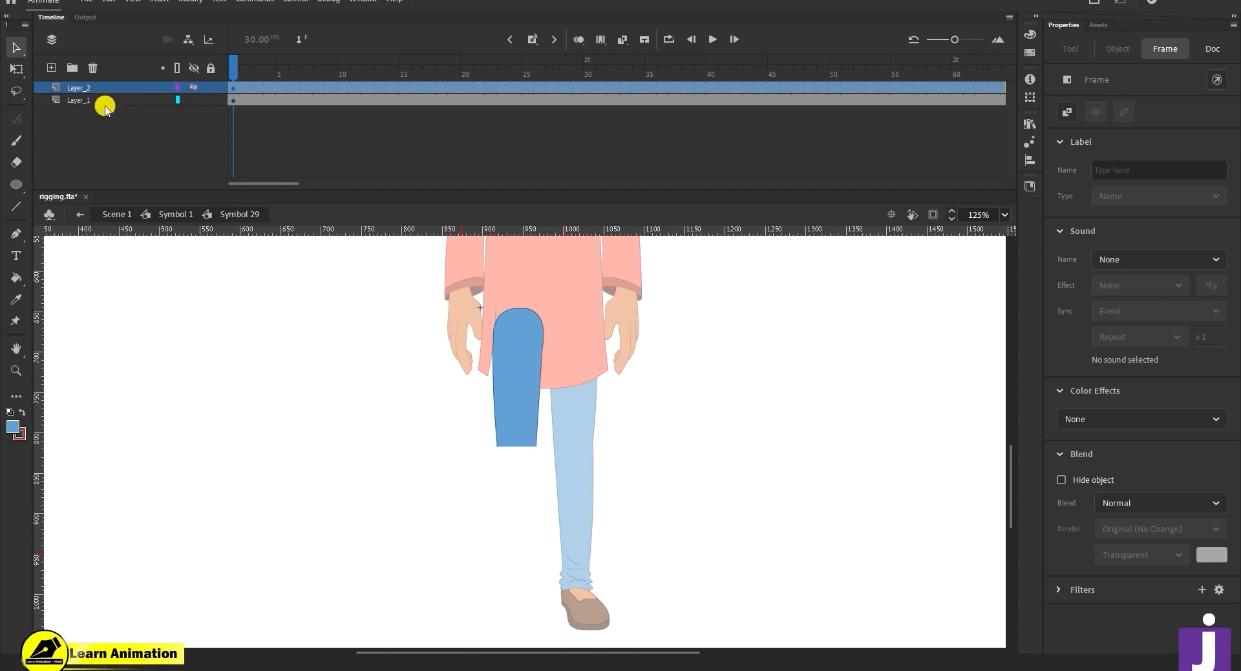
- Add a new layer and place it beneath the thigh's layer
{"action": "left_click", "coordinate": [102, 102]}
{"action": "left_click", "coordinate": [53, 68]}
{"action": "left_click_drag", "start_coordinate": [81, 100], "coordinate": [87, 129]}
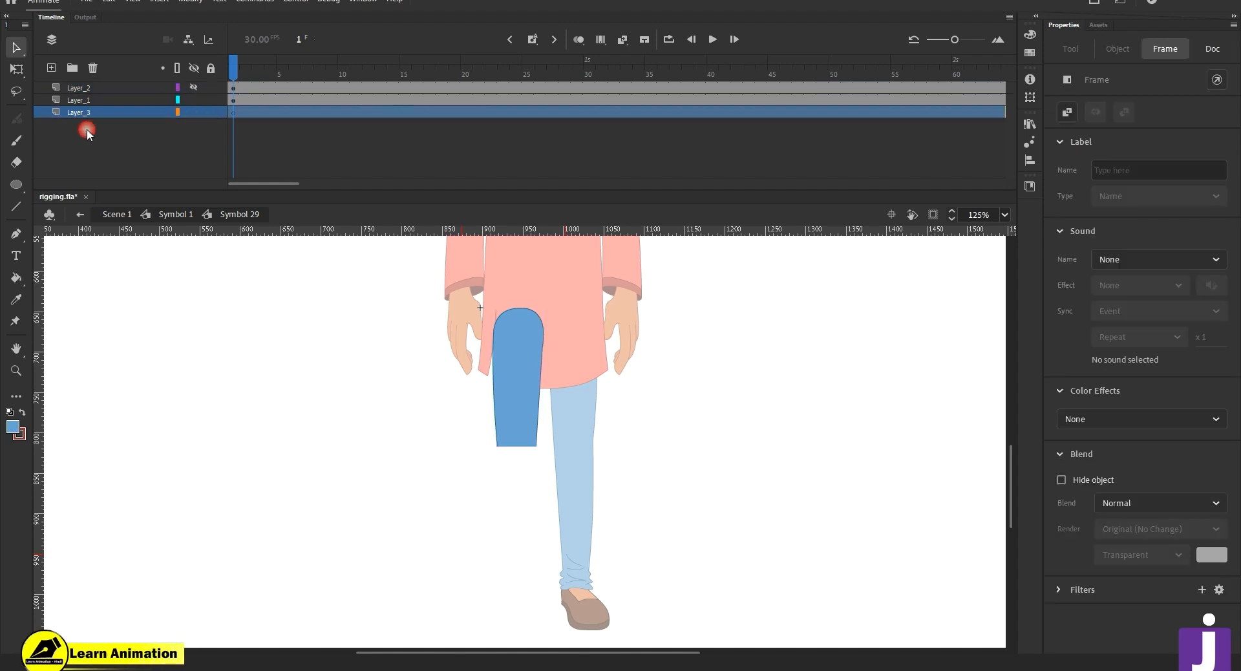
- Set the stroke colour to the dark blue sampled from the thigh's outline
{"action": "key", "text": "z"}
{"action": "left_click", "coordinate": [515, 460]}
{"action": "left_click", "coordinate": [516, 452]}
{"action": "left_click", "coordinate": [529, 375]}
{"action": "left_click_drag", "start_coordinate": [566, 433], "coordinate": [542, 462]}
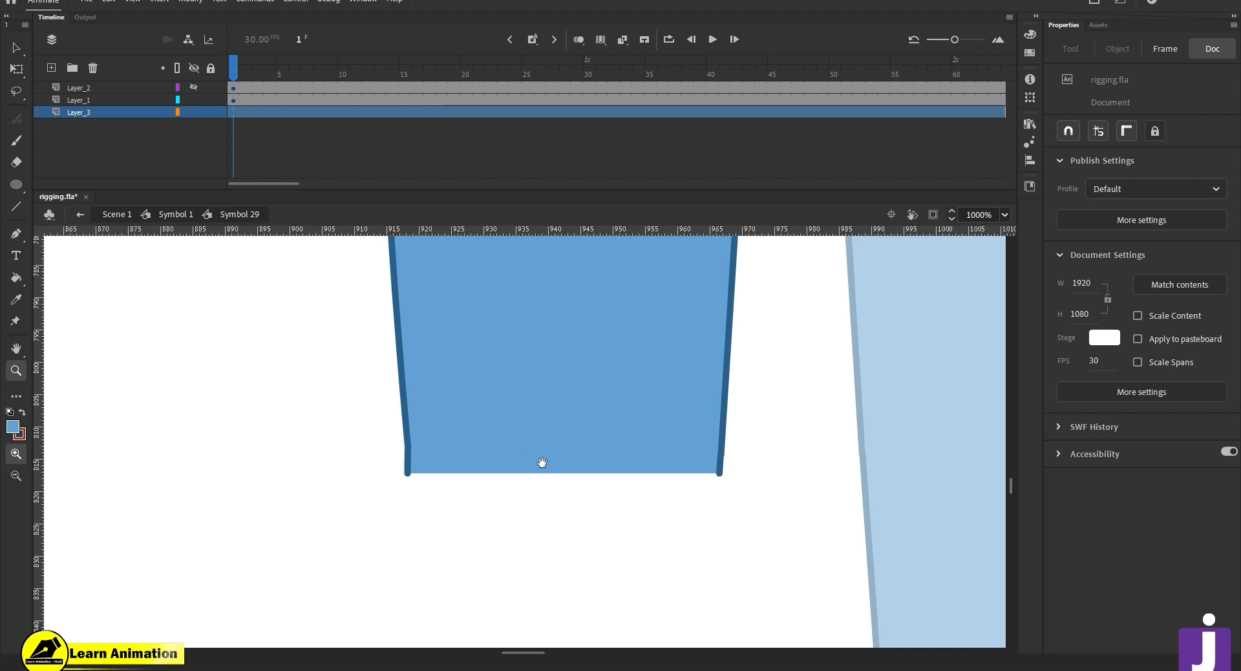
{"action": "left_click", "coordinate": [29, 440]}
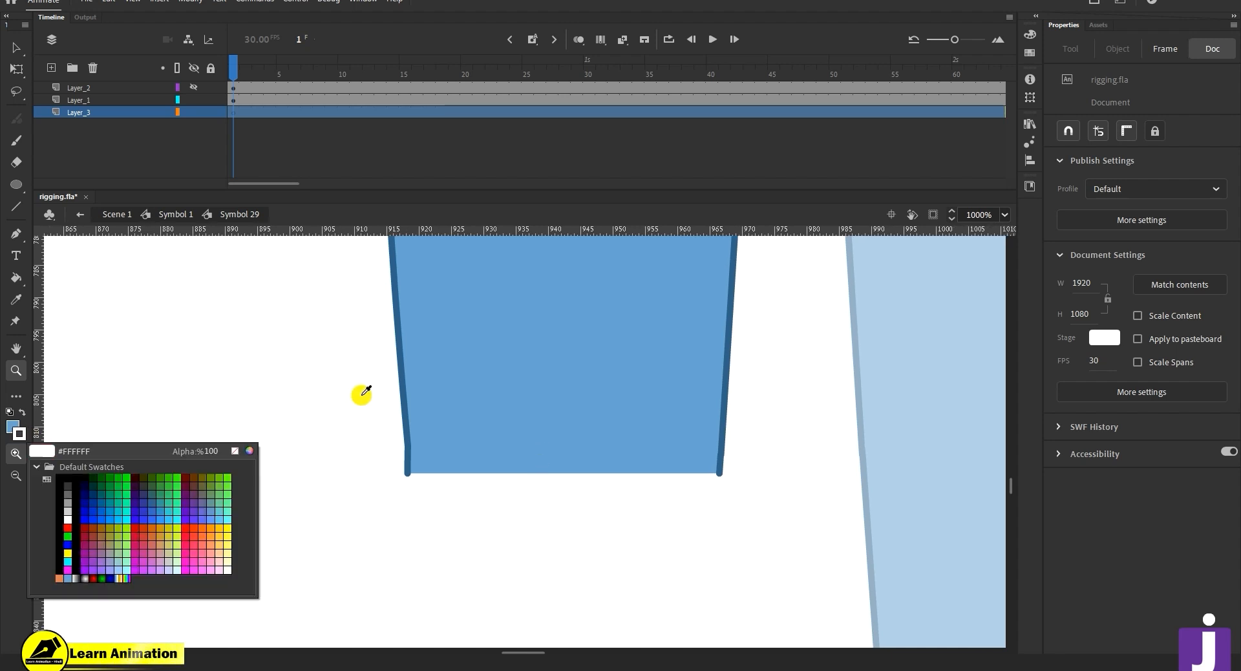
{"action": "left_click", "coordinate": [406, 379]}
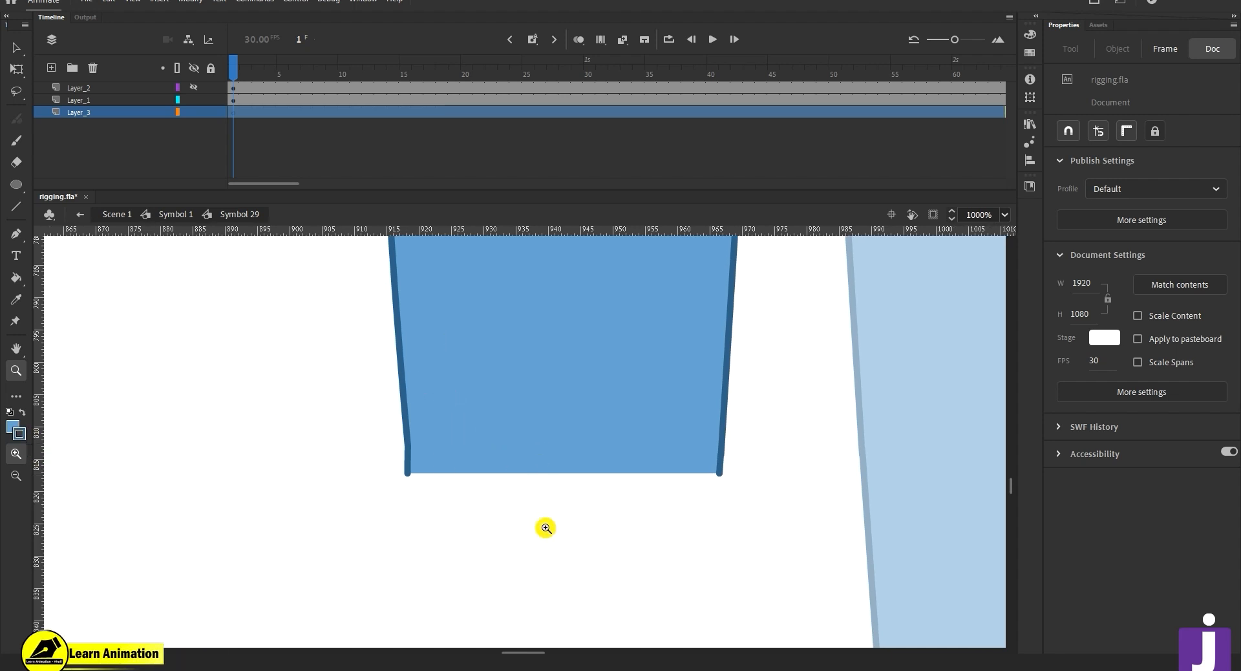
- Draw an outlined blue circle about 40 px across beside the thigh on the new layer
{"action": "key", "text": "o"}
{"action": "left_click", "coordinate": [16, 185]}
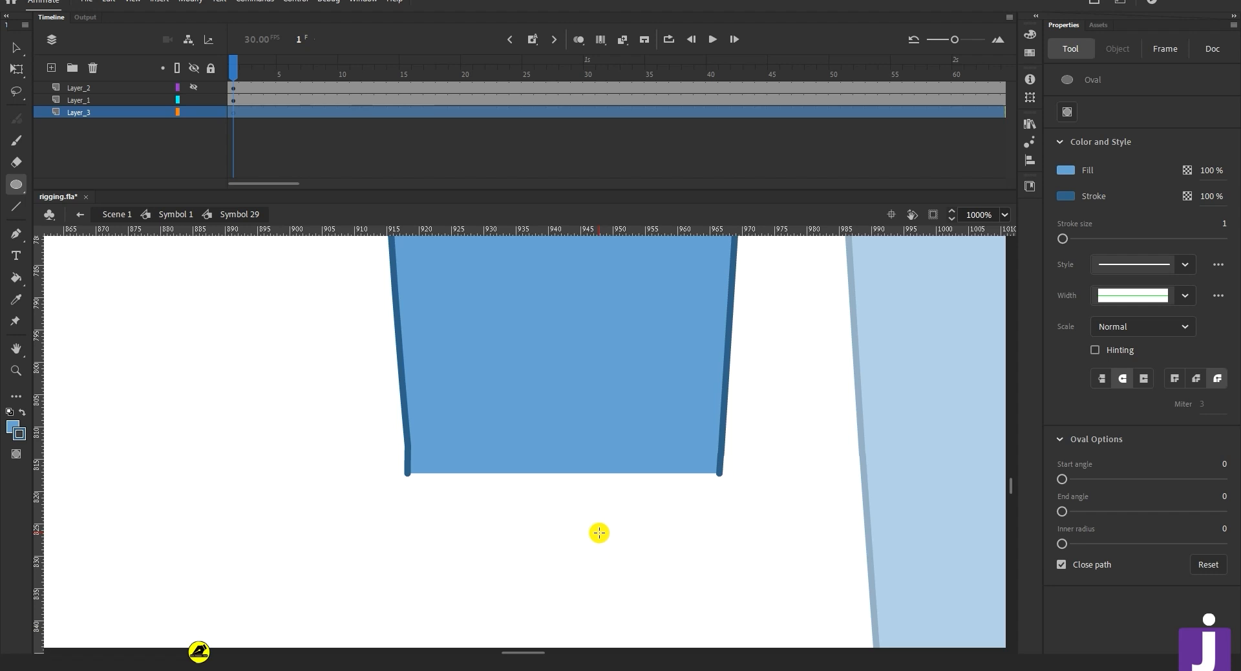
{"action": "left_click_drag", "start_coordinate": [233, 425], "coordinate": [318, 553]}
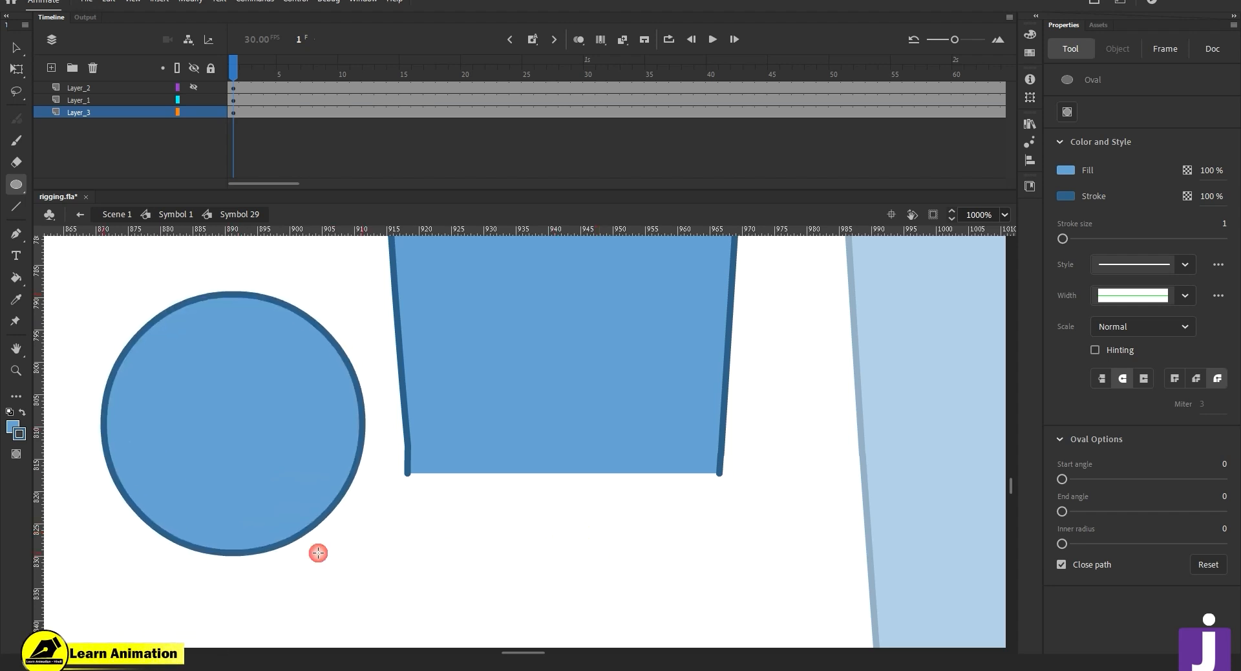
- Move the circle with its outline behind the thigh, centred on the thigh's lower edge as a knee cap
{"action": "key", "text": "v"}
{"action": "double_click", "coordinate": [244, 468]}
{"action": "left_click_drag", "start_coordinate": [257, 480], "coordinate": [590, 540]}
{"action": "key", "text": "q"}
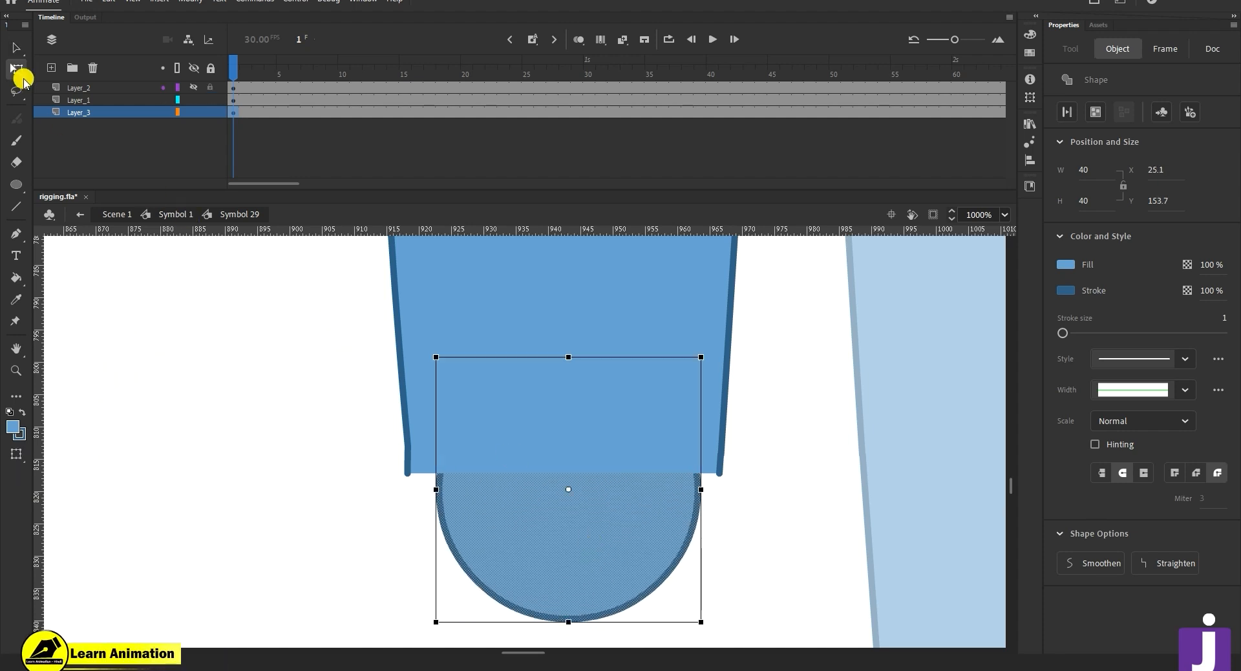
{"action": "left_click_drag", "start_coordinate": [574, 558], "coordinate": [627, 565]}
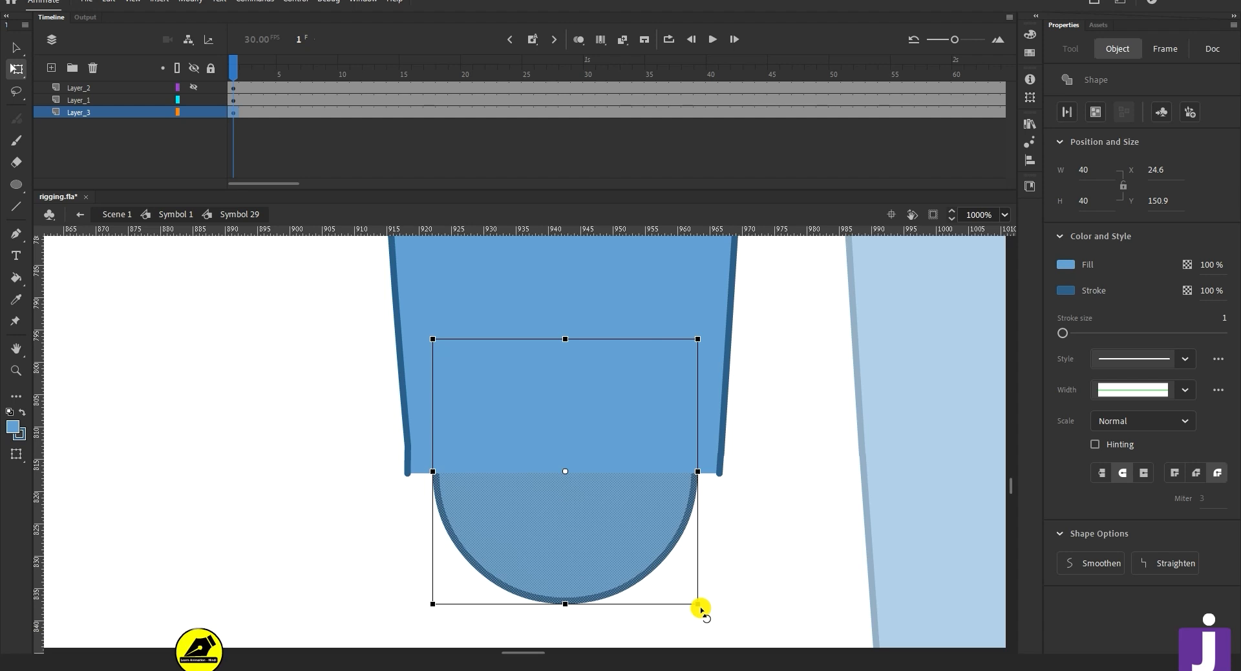
- Enlarge the knee circle around its centre to about 45 px, and scale it by a further 104%
{"action": "left_click_drag", "start_coordinate": [698, 604], "coordinate": [714, 621]}
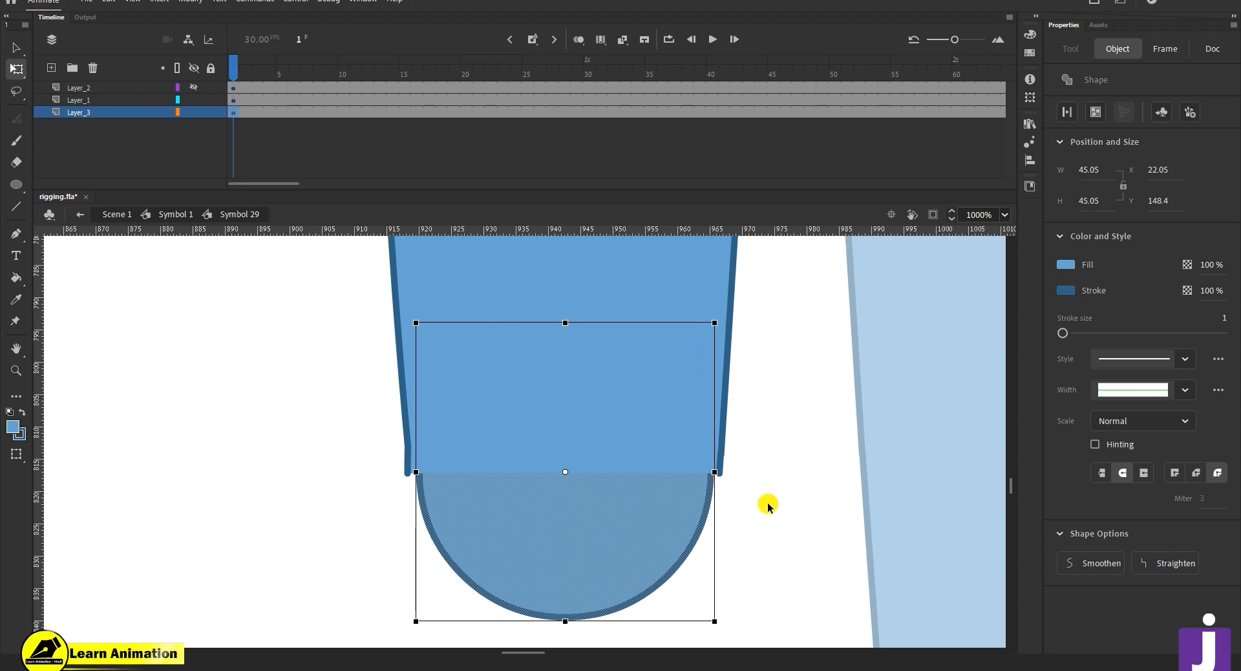
{"action": "key", "text": "ctrl+alt+s"}
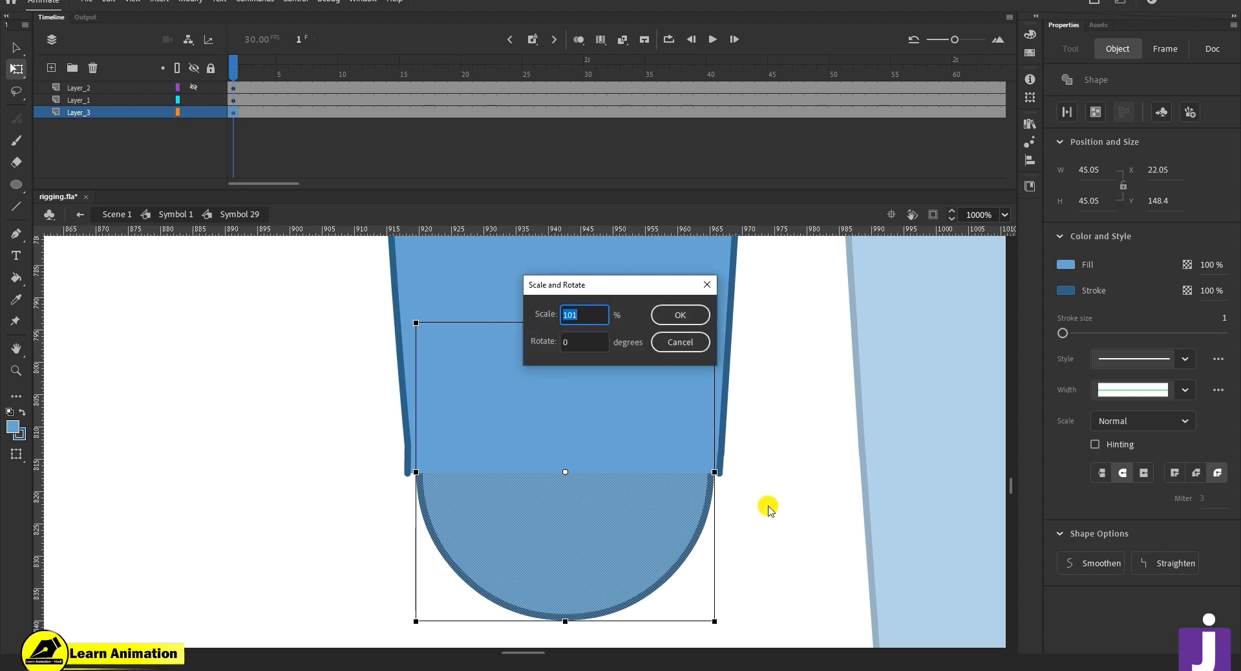
{"action": "type", "text": "1"}
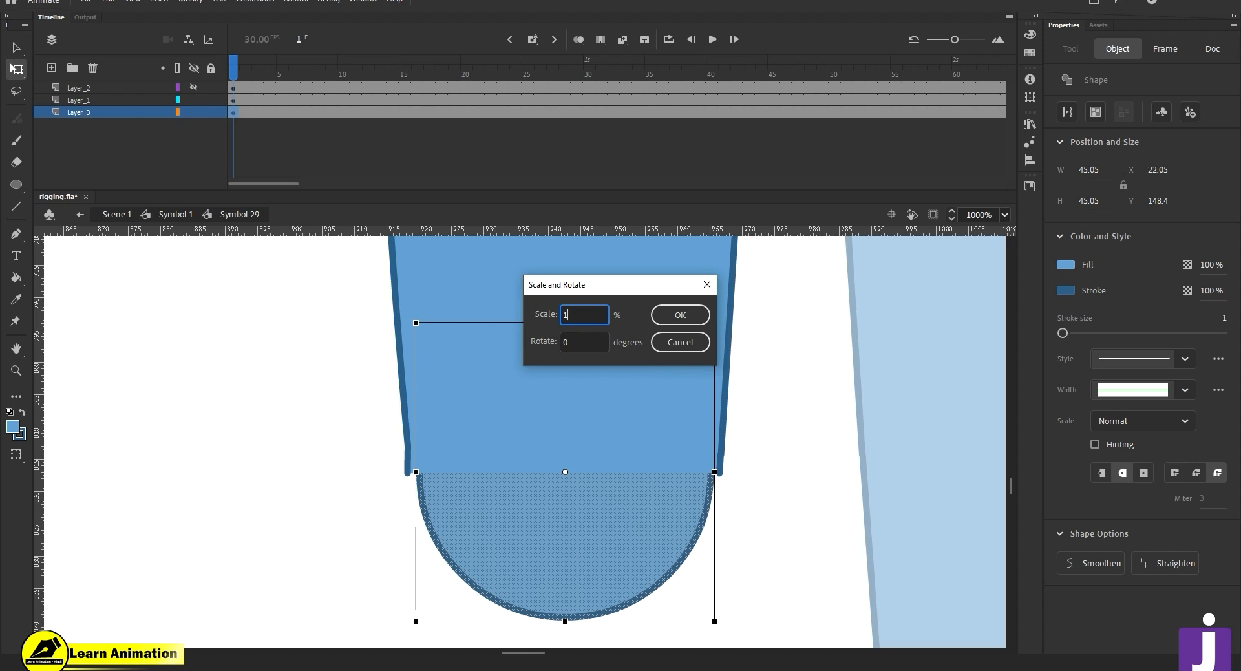
{"action": "type", "text": "04"}
{"action": "key", "text": "Return"}
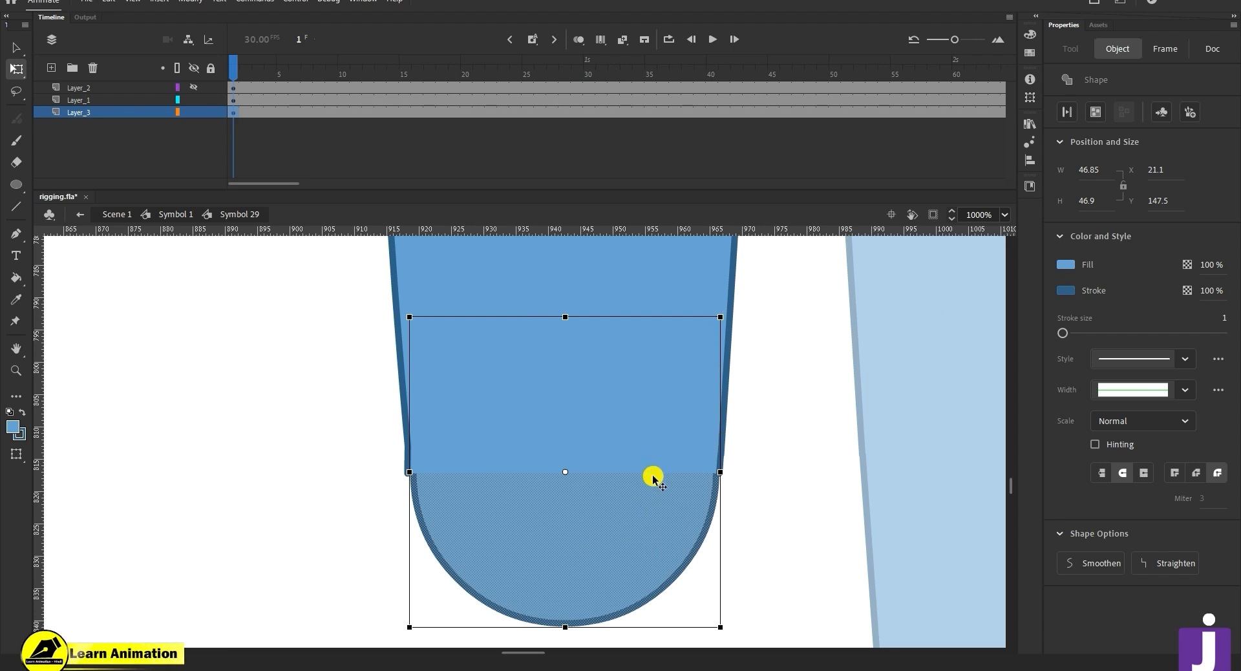
{"action": "key", "text": "ctrl+alt+s"}
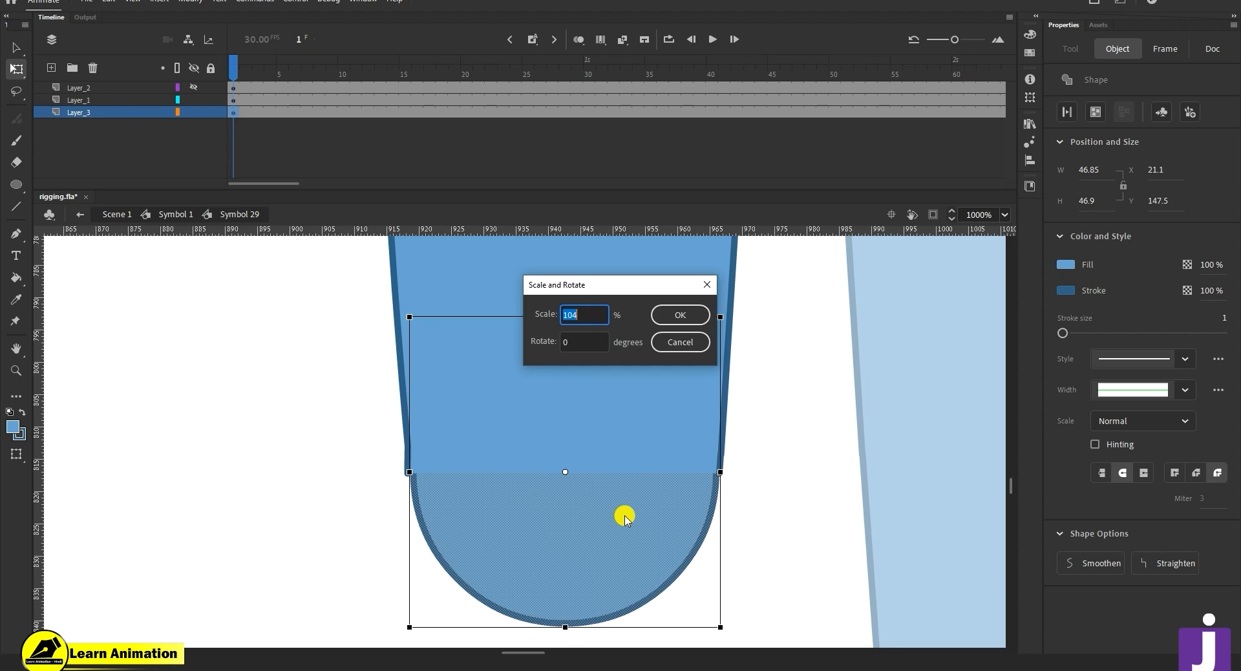
{"action": "left_click", "coordinate": [707, 285]}
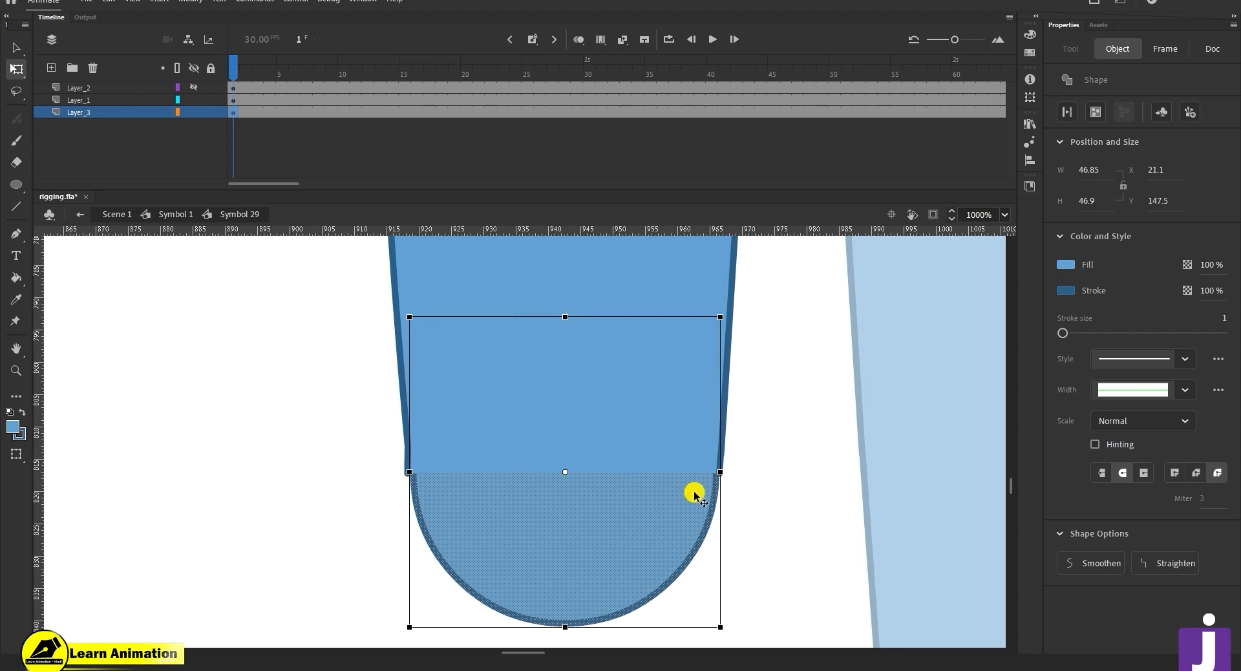
- Nudge the knee circle slightly to align with the thigh's lower edge, and scale it by 101% three times
{"action": "left_click", "coordinate": [514, 491]}
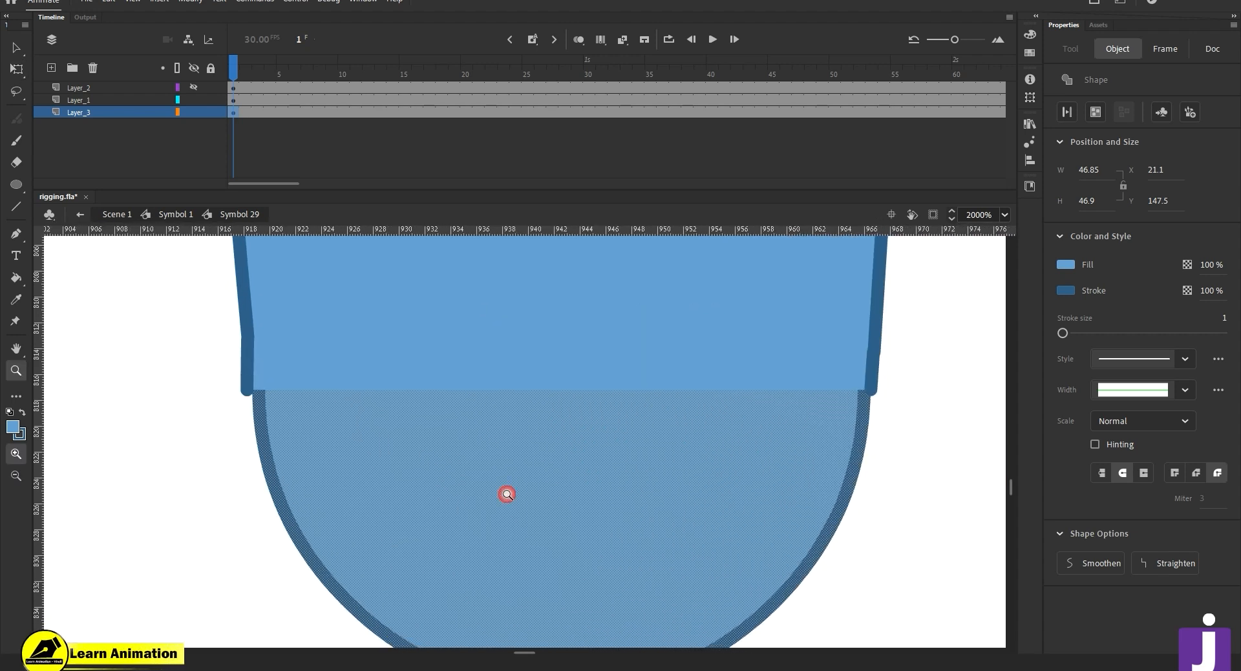
{"action": "key", "text": "q"}
{"action": "left_click_drag", "start_coordinate": [603, 520], "coordinate": [600, 540]}
{"action": "key", "text": "ctrl+alt+s"}
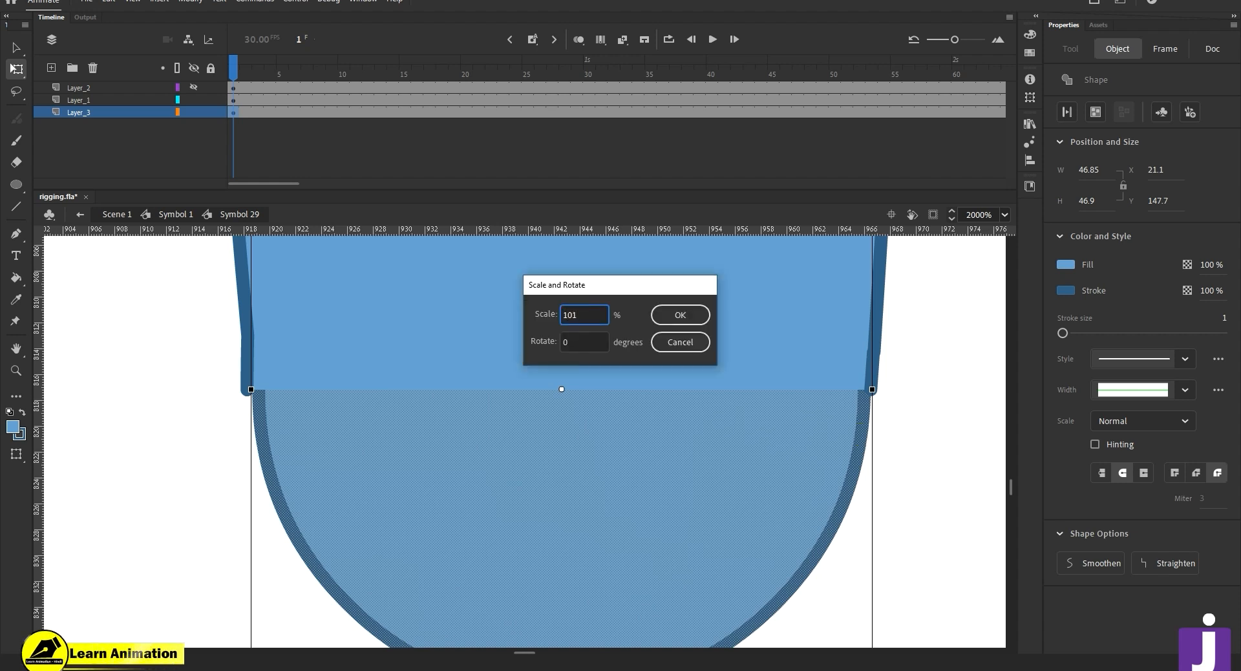
{"action": "key", "text": "Return"}
{"action": "key", "text": "ctrl+alt+s"}
{"action": "key", "text": "Return"}
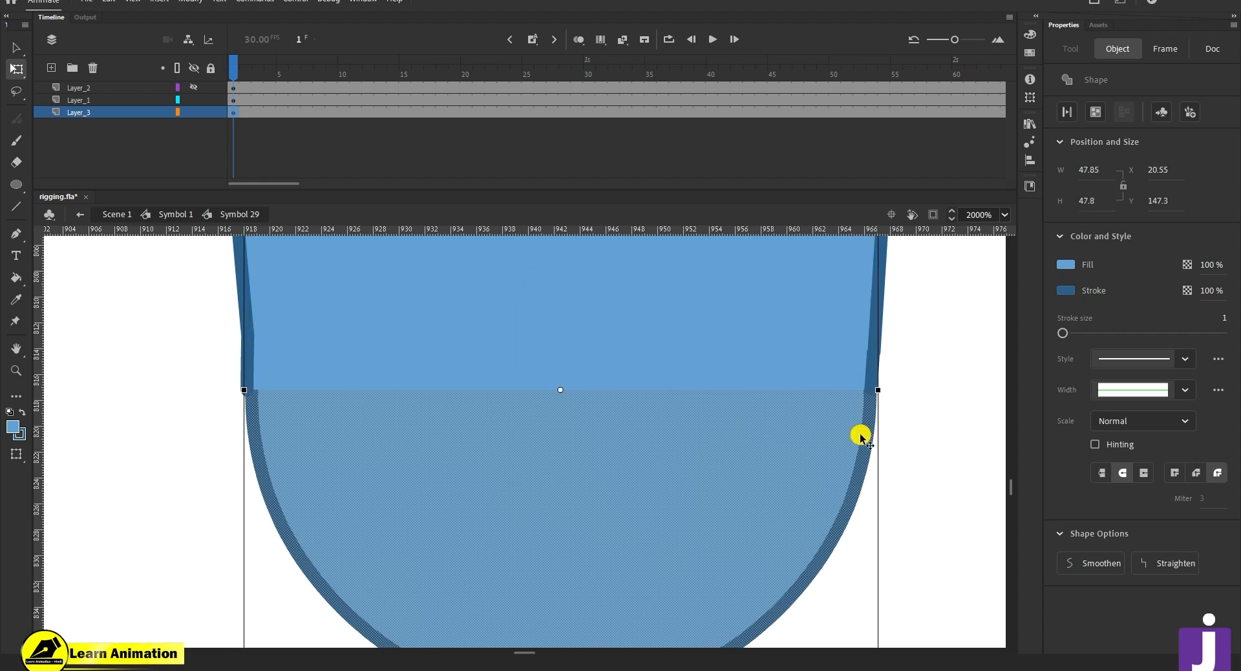
{"action": "key", "text": "ctrl+alt+s"}
{"action": "key", "text": "Return"}
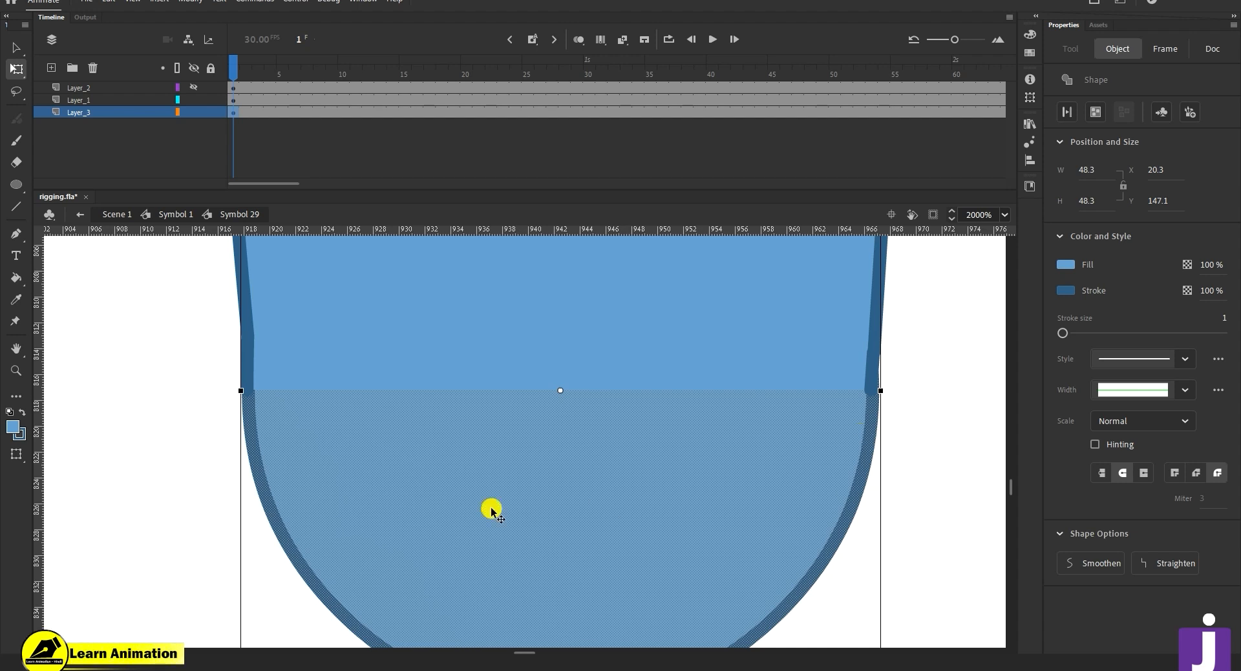
- Try scaling the knee circle by another 101%, and shrink it back by 99%
{"action": "left_click", "coordinate": [939, 479]}
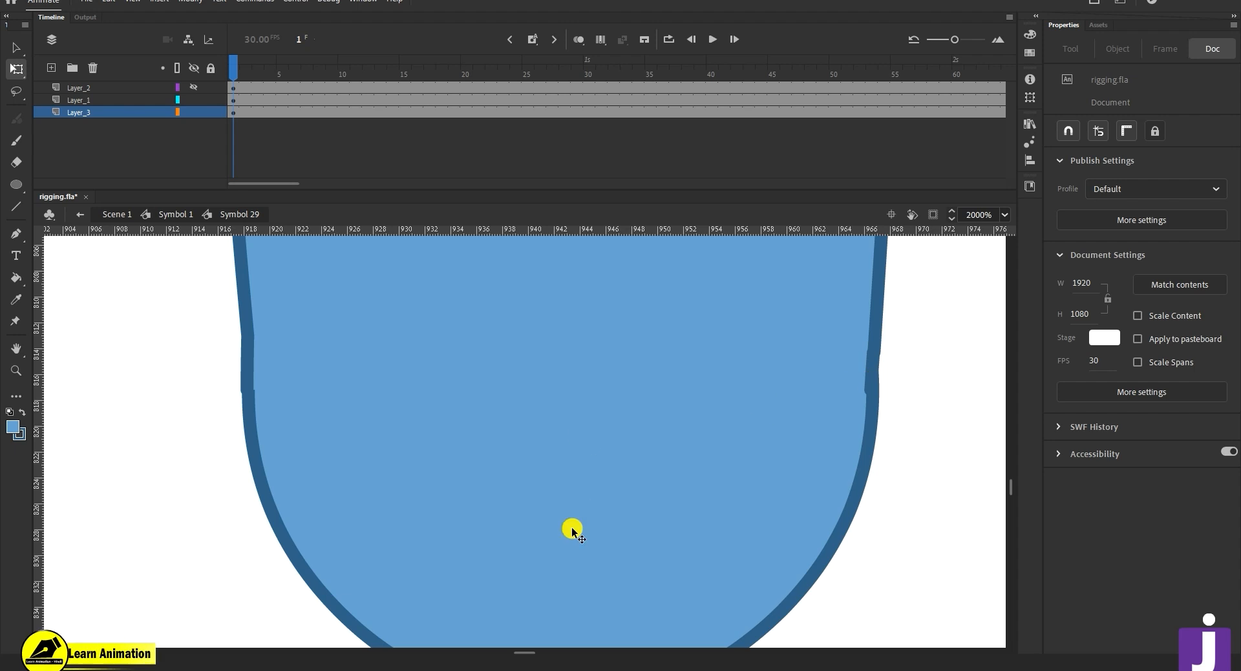
{"action": "double_click", "coordinate": [576, 535]}
{"action": "key", "text": "ctrl+alt+s"}
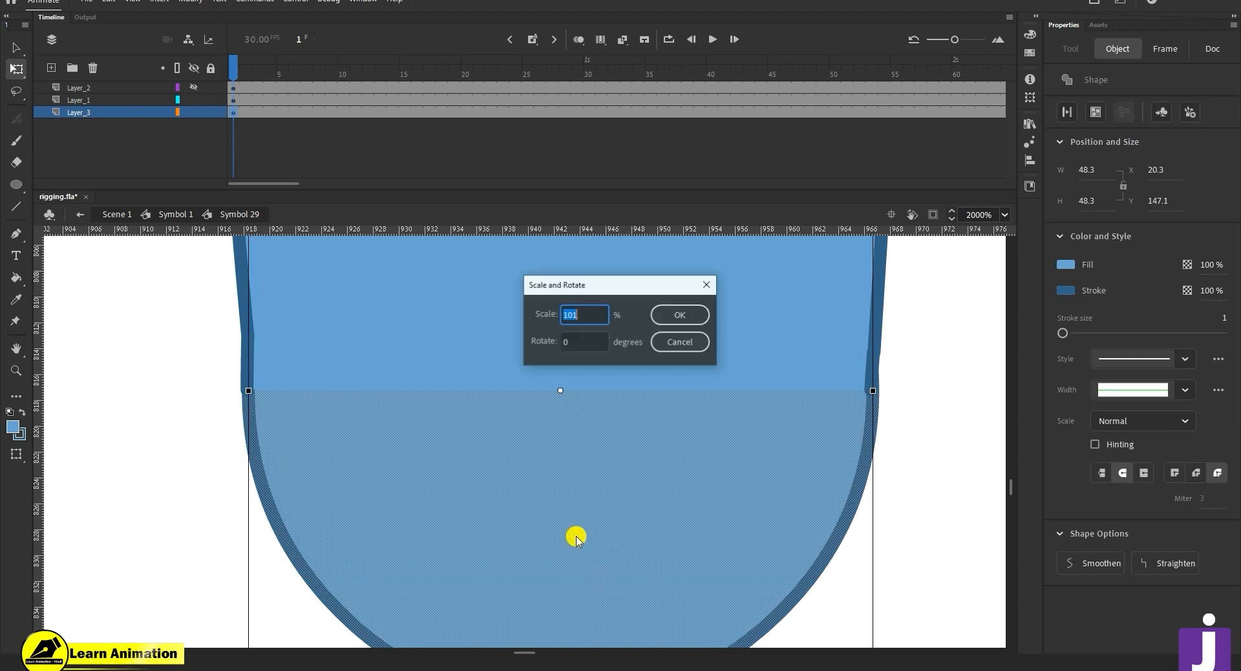
{"action": "type", "text": "101"}
{"action": "key", "text": "Return"}
{"action": "left_click", "coordinate": [247, 411]}
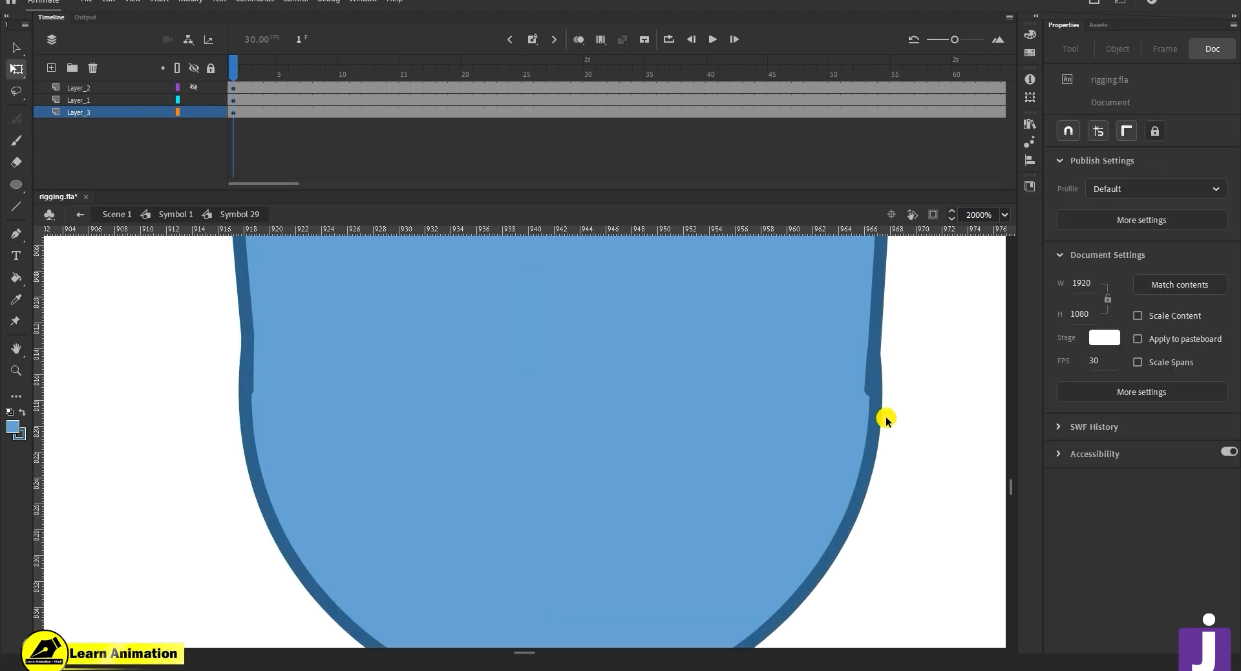
{"action": "double_click", "coordinate": [682, 529]}
{"action": "key", "text": "ctrl+alt+s"}
{"action": "type", "text": "99"}
{"action": "key", "text": "Return"}
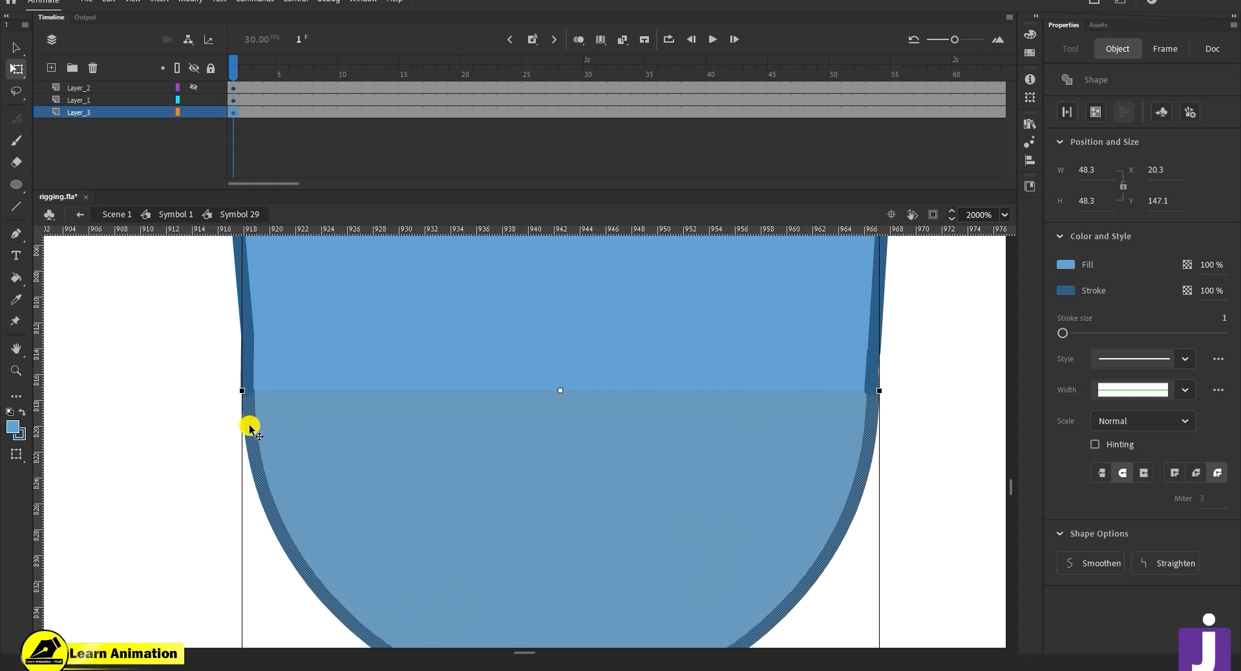
- Examine how the knee circle's outline meets the thigh's side outlines, both from afar and close up
{"action": "left_click", "coordinate": [122, 416]}
{"action": "key", "text": "z"}
{"action": "left_click", "coordinate": [537, 514], "text": "alt"}
{"action": "left_click", "coordinate": [521, 482], "text": "alt"}
{"action": "left_click", "coordinate": [521, 482], "text": "alt"}
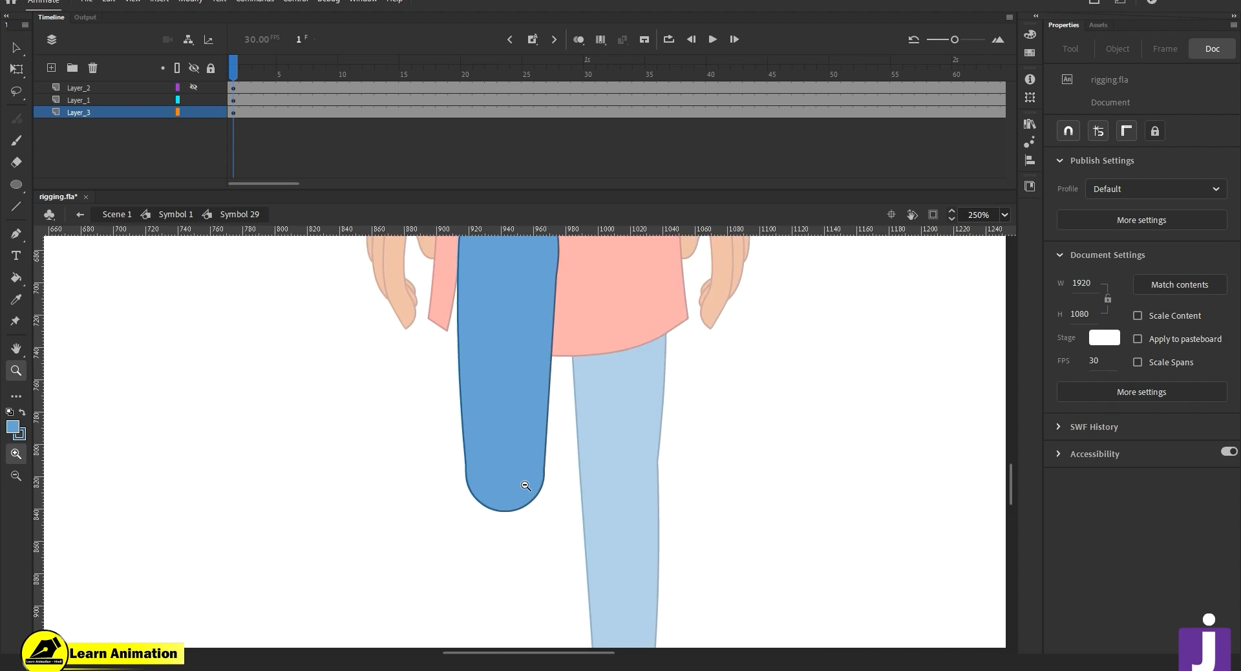
{"action": "left_click", "coordinate": [525, 476], "text": "alt"}
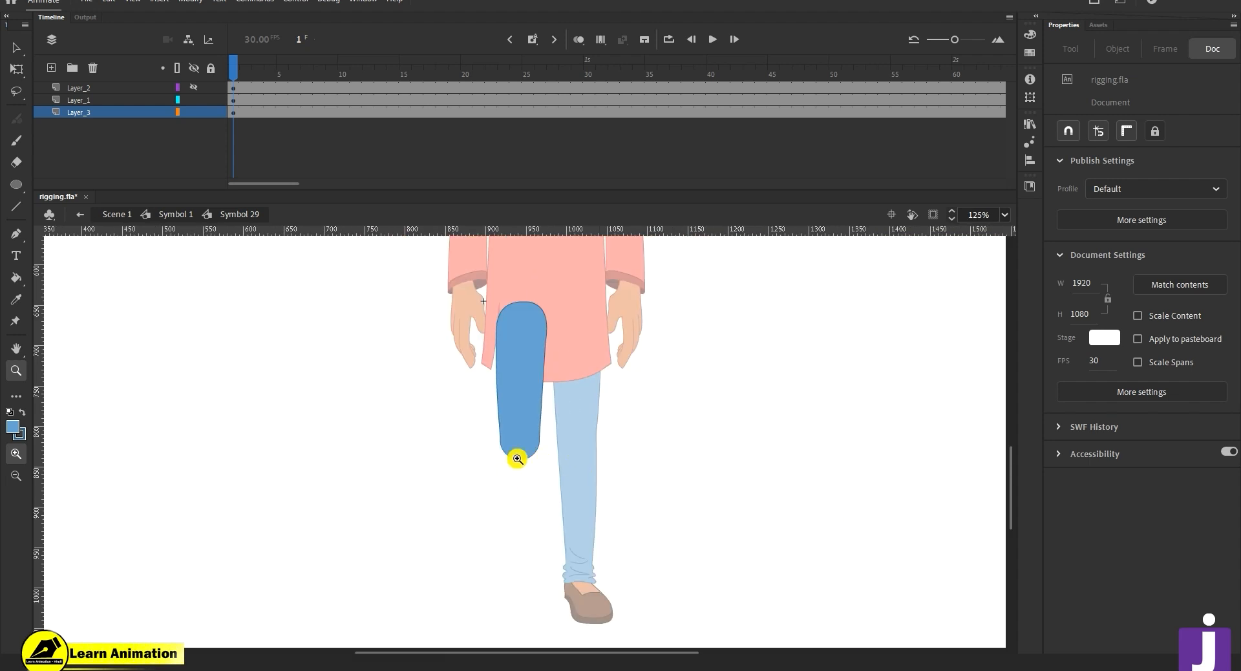
{"action": "left_click", "coordinate": [514, 456]}
{"action": "left_click", "coordinate": [529, 435]}
{"action": "left_click", "coordinate": [546, 410]}
{"action": "left_click", "coordinate": [545, 411]}
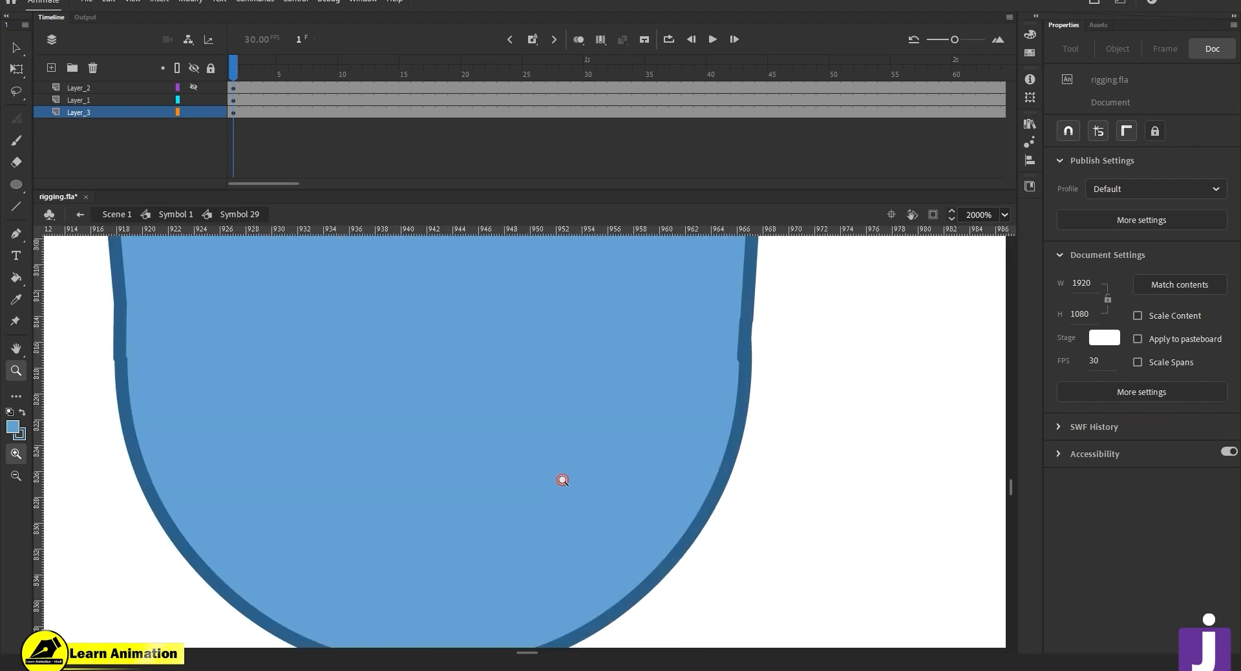
{"action": "key", "text": "v"}
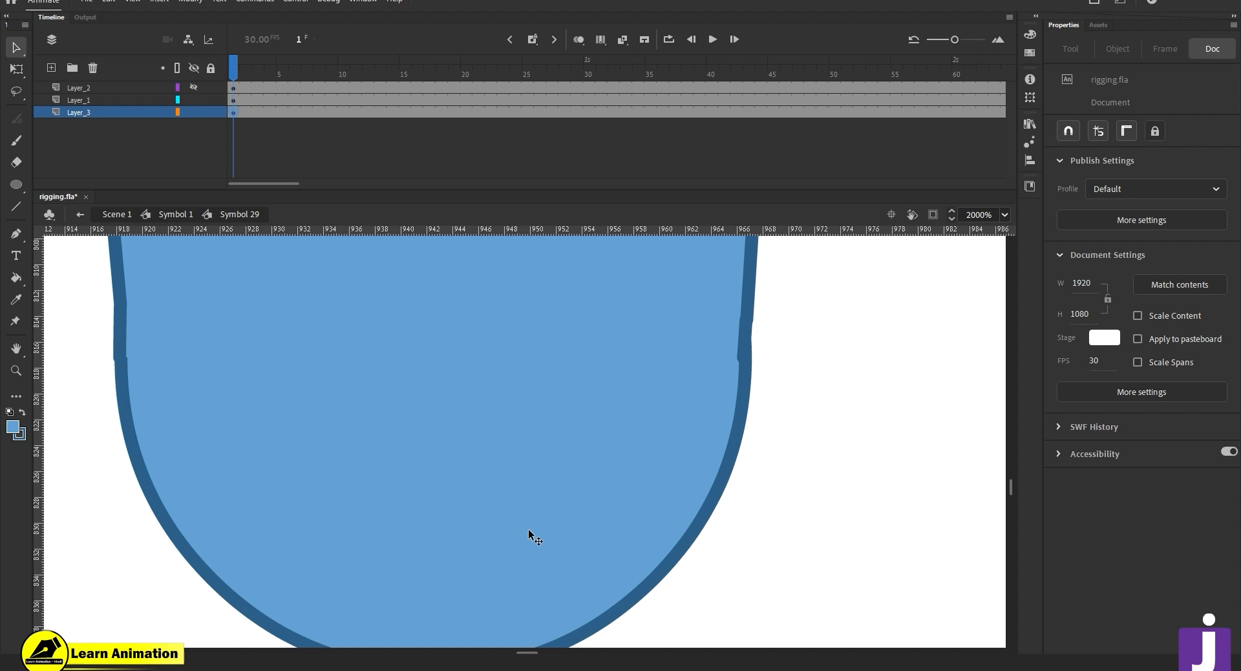
{"action": "double_click", "coordinate": [528, 530]}
{"action": "left_click", "coordinate": [886, 498]}
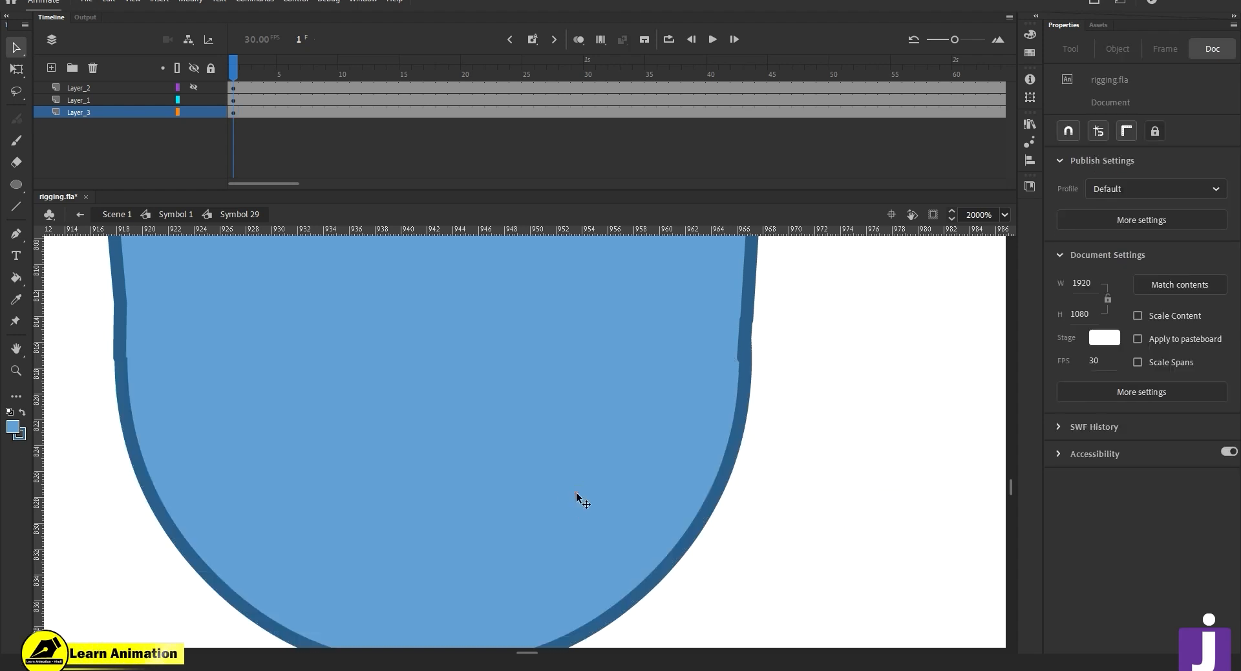
{"action": "left_click", "coordinate": [576, 491]}
{"action": "left_click_drag", "start_coordinate": [562, 501], "coordinate": [963, 486]}
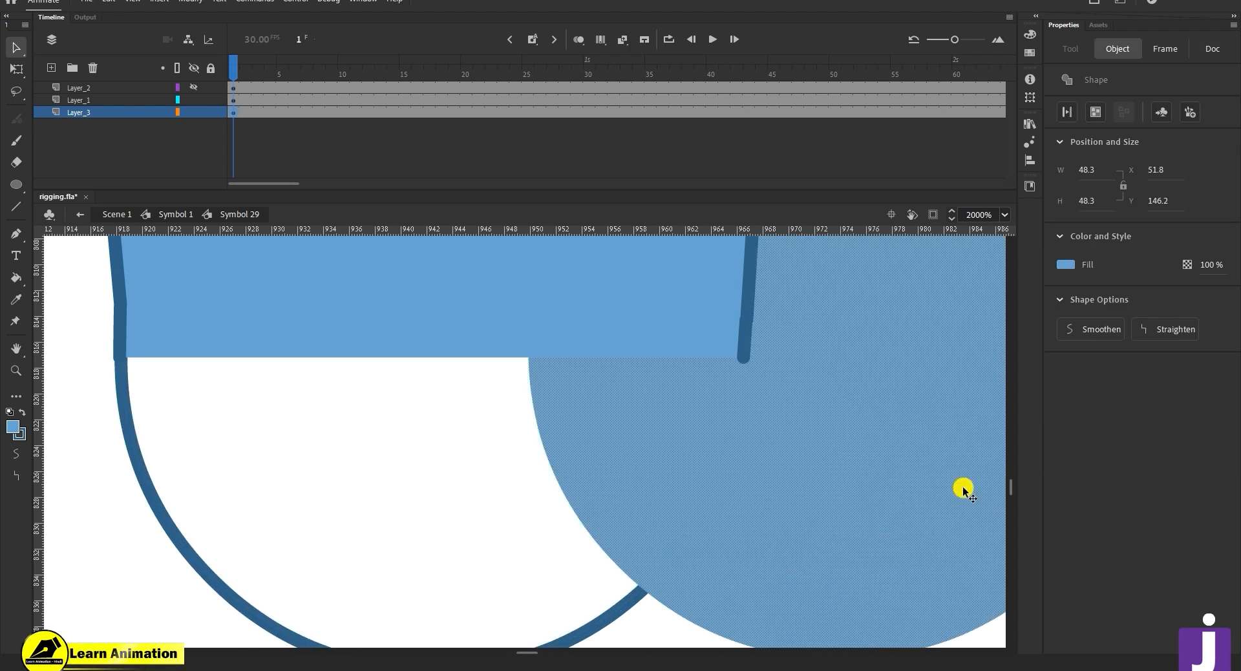
{"action": "key", "text": "ctrl+z"}
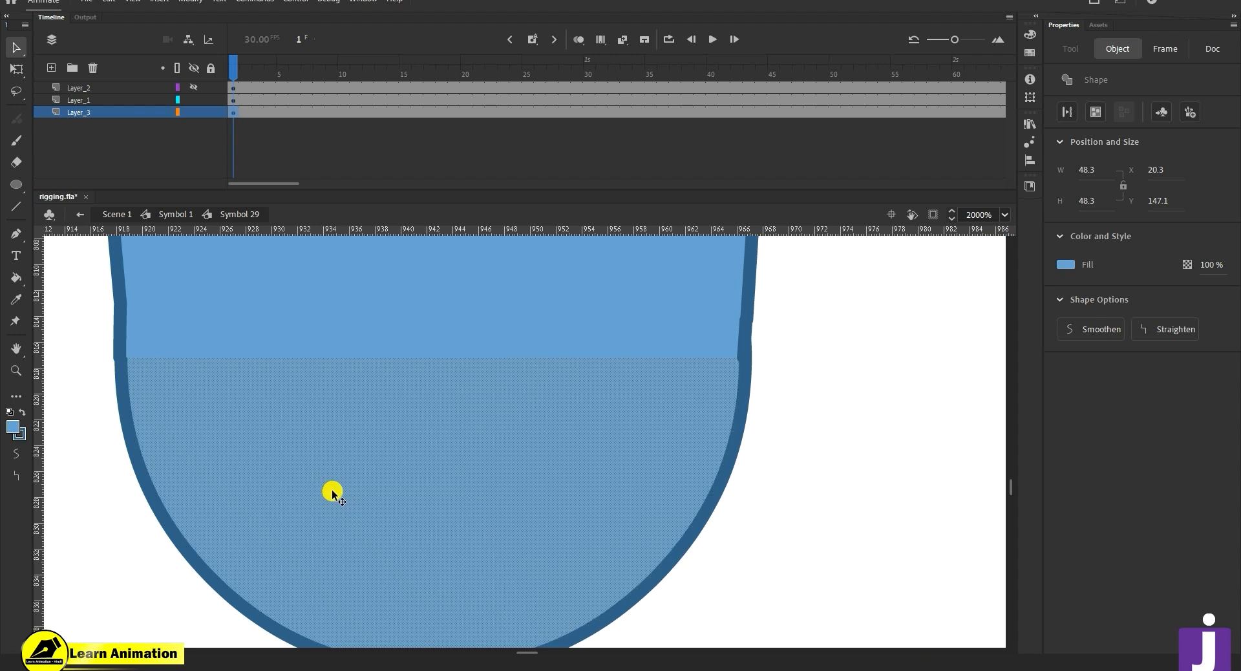
- Convert the knee circle's fill and outline together into a graphic symbol
{"action": "double_click", "coordinate": [372, 503]}
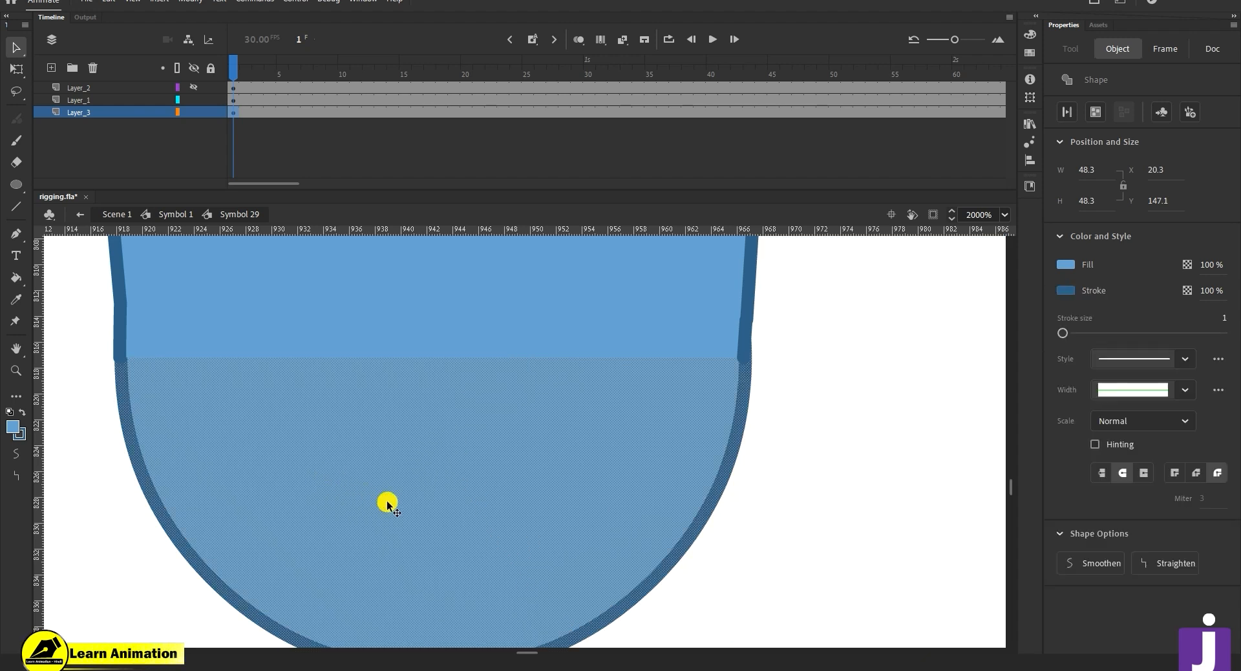
{"action": "key", "text": "z"}
{"action": "left_click", "coordinate": [507, 485], "text": "alt"}
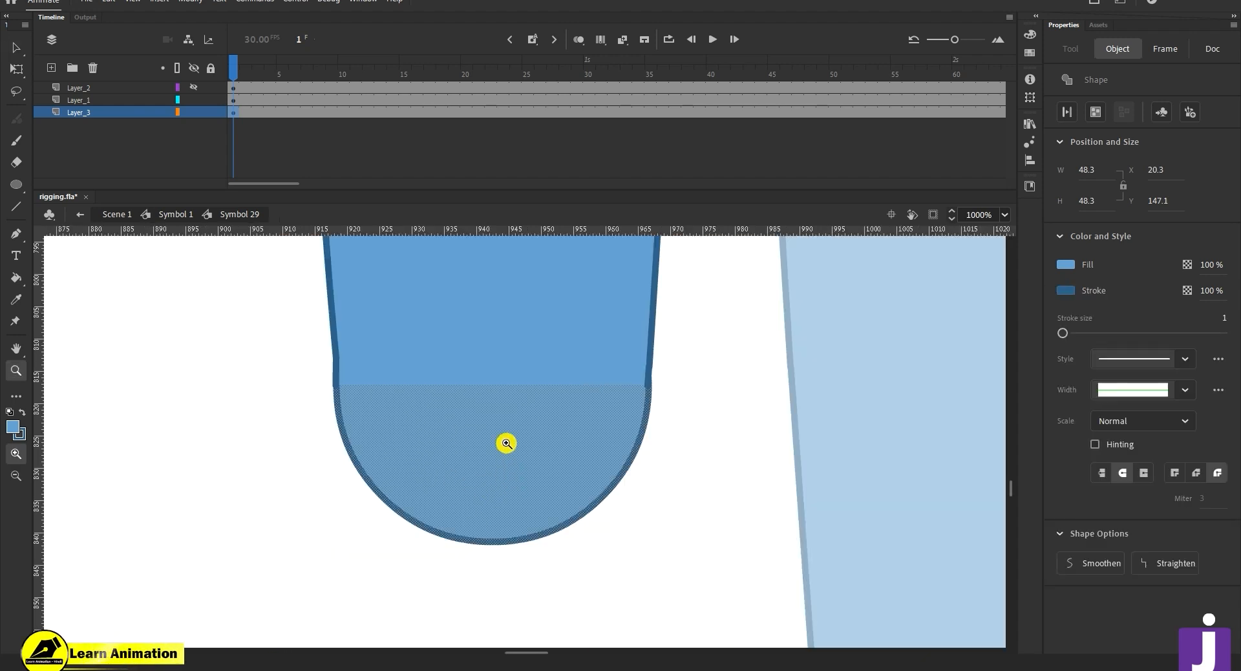
{"action": "key", "text": "F8"}
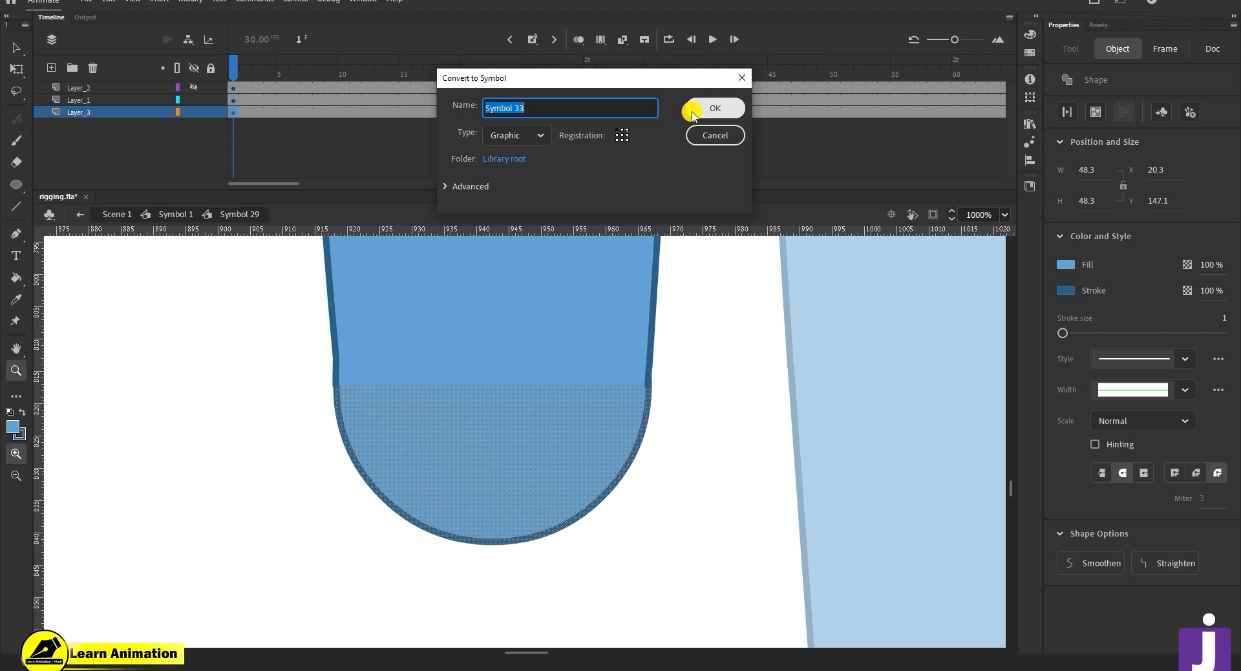
{"action": "left_click", "coordinate": [692, 110]}
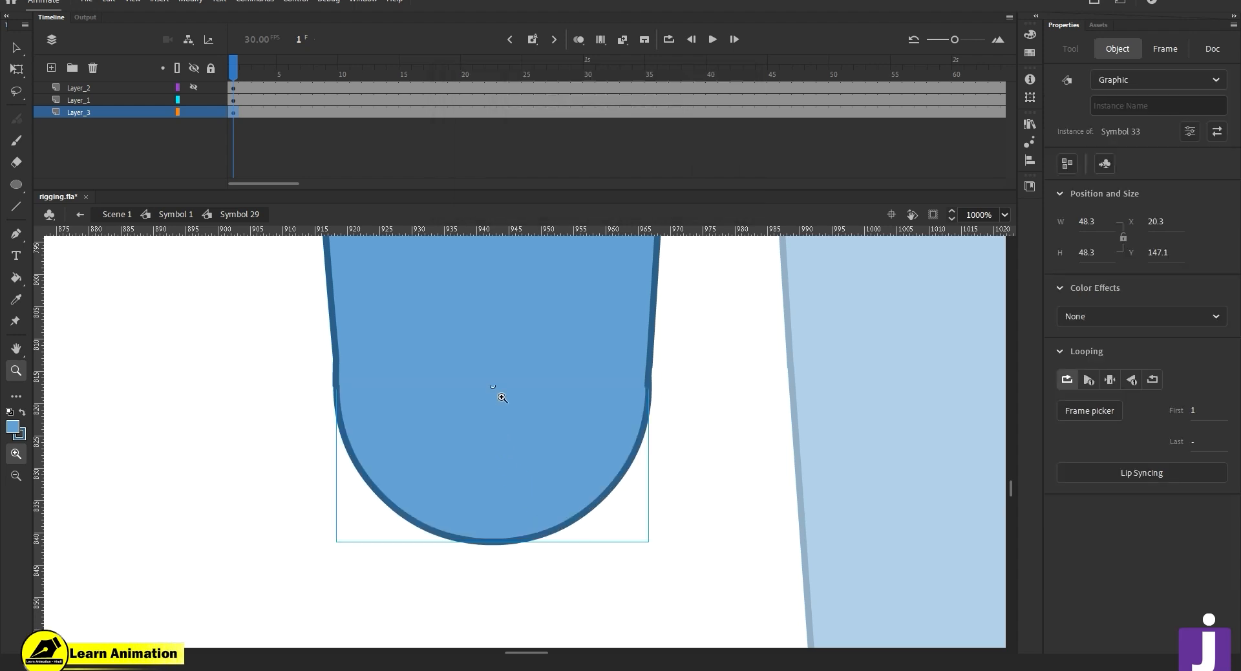
- Place a horizontal and a vertical guide crossing at the knee circle's centre point
{"action": "left_click", "coordinate": [501, 396]}
{"action": "left_click_drag", "start_coordinate": [530, 503], "coordinate": [568, 492]}
{"action": "key", "text": "q"}
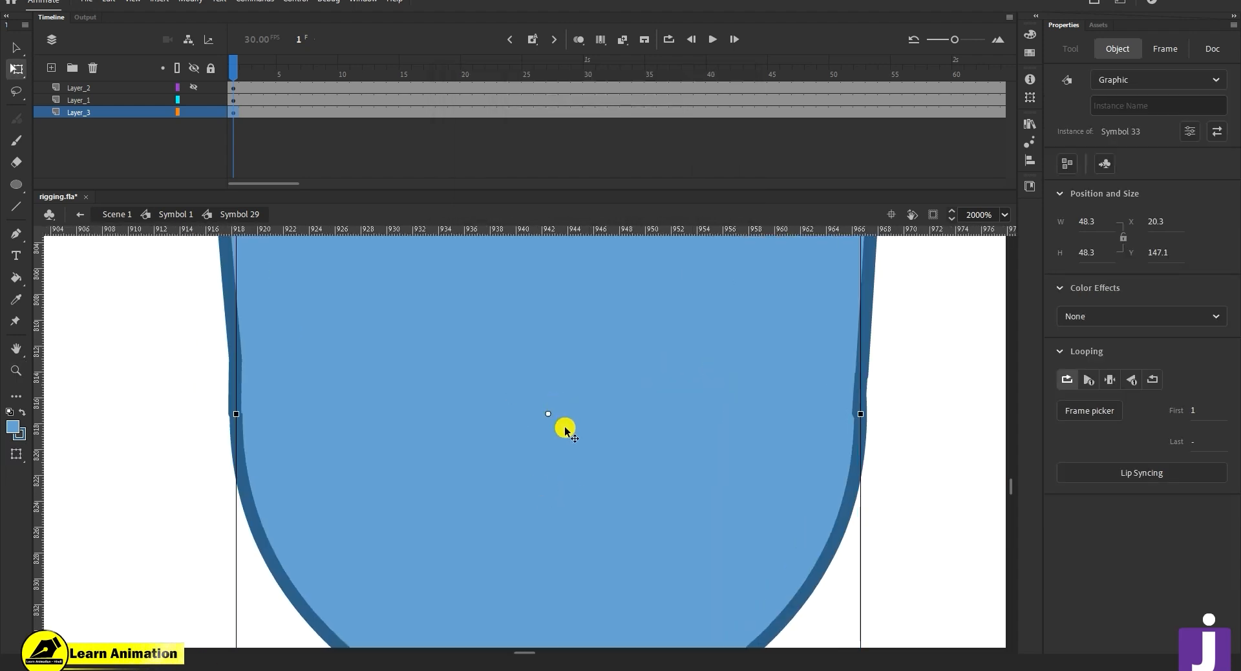
{"action": "key", "text": "z"}
{"action": "key", "text": "q"}
{"action": "left_click_drag", "start_coordinate": [579, 235], "coordinate": [558, 418]}
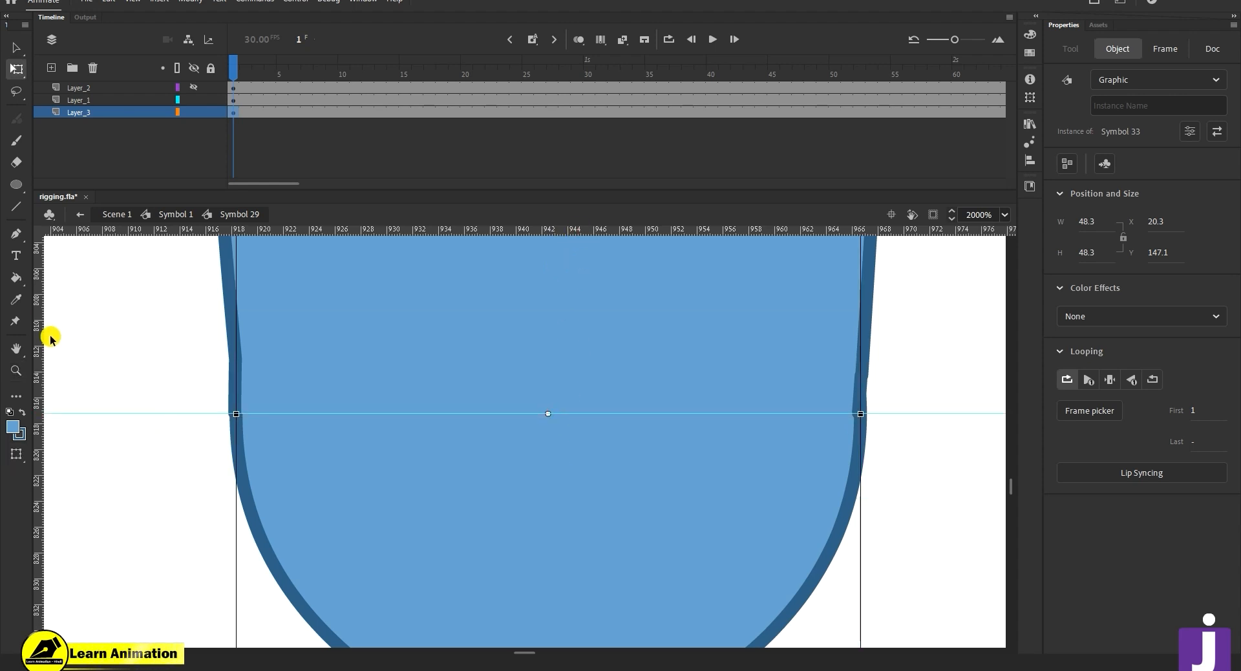
{"action": "left_click_drag", "start_coordinate": [40, 335], "coordinate": [548, 401]}
{"action": "key", "text": "z"}
{"action": "key", "text": "q"}
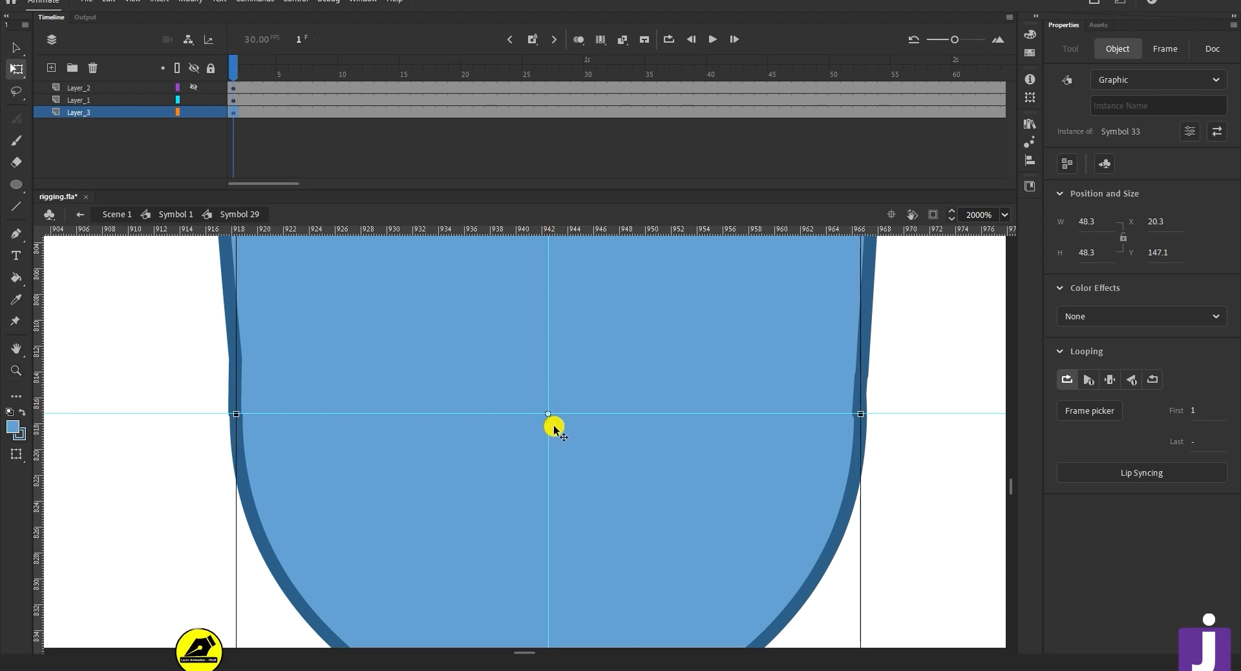
- Show Layer_2 again and move the lower leg's transformation point to the crossing of the two guides
{"action": "key", "text": "z"}
{"action": "left_click", "coordinate": [520, 501], "text": "alt"}
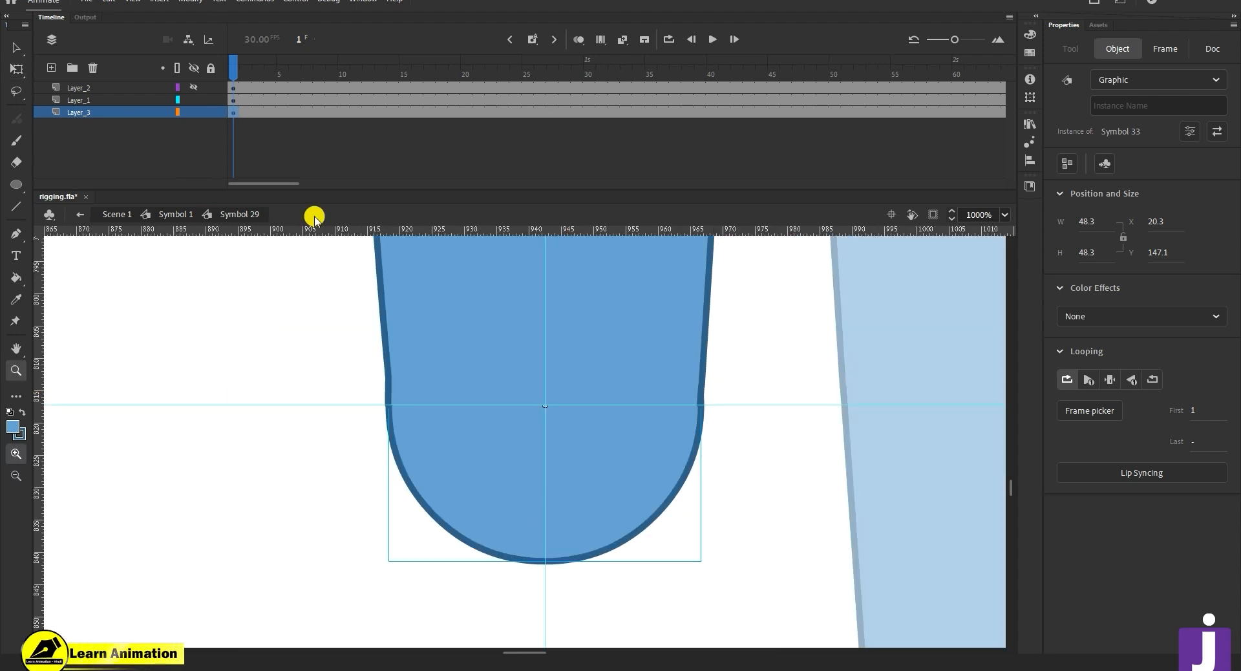
{"action": "left_click", "coordinate": [194, 88]}
{"action": "left_click", "coordinate": [521, 528], "text": "alt"}
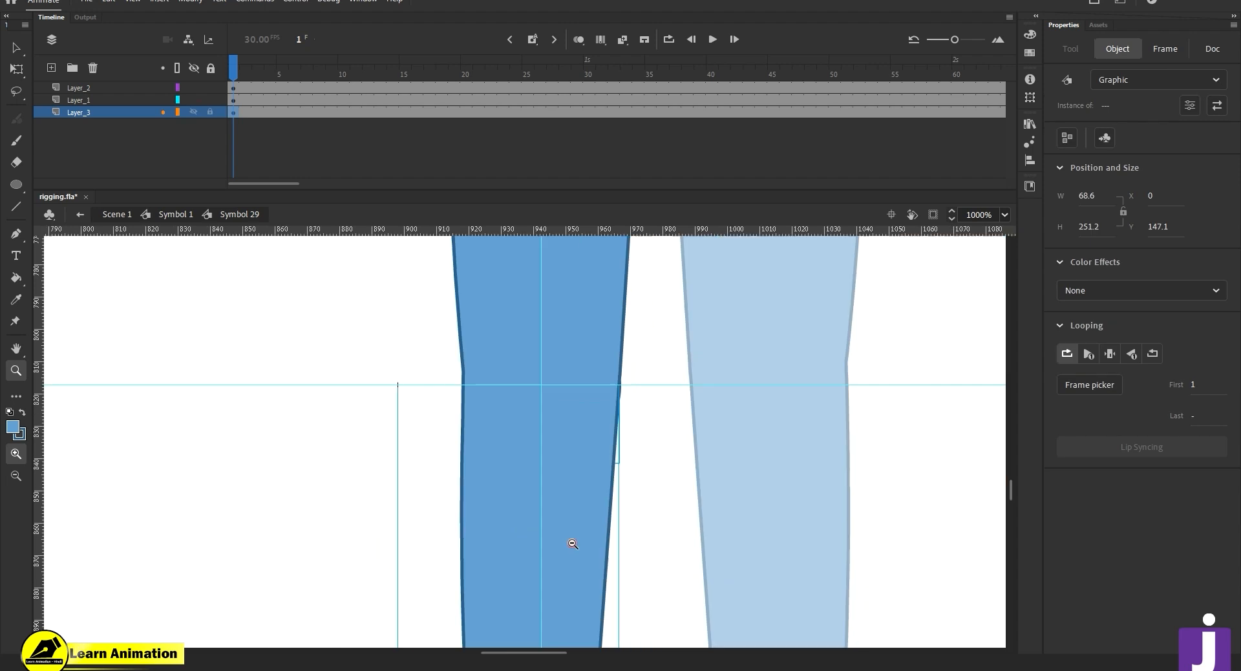
{"action": "left_click", "coordinate": [568, 540], "text": "alt"}
{"action": "key", "text": "q"}
{"action": "left_click", "coordinate": [496, 551]}
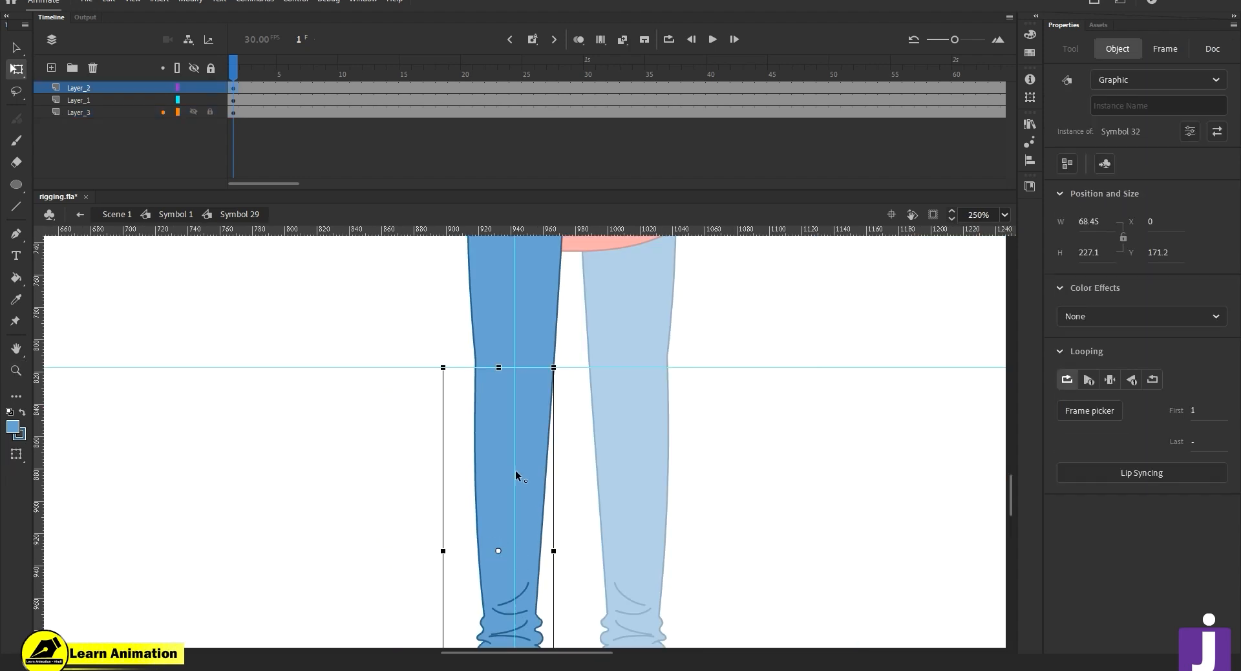
{"action": "left_click", "coordinate": [531, 397], "text": "ctrl"}
{"action": "left_click", "coordinate": [543, 424], "text": "ctrl"}
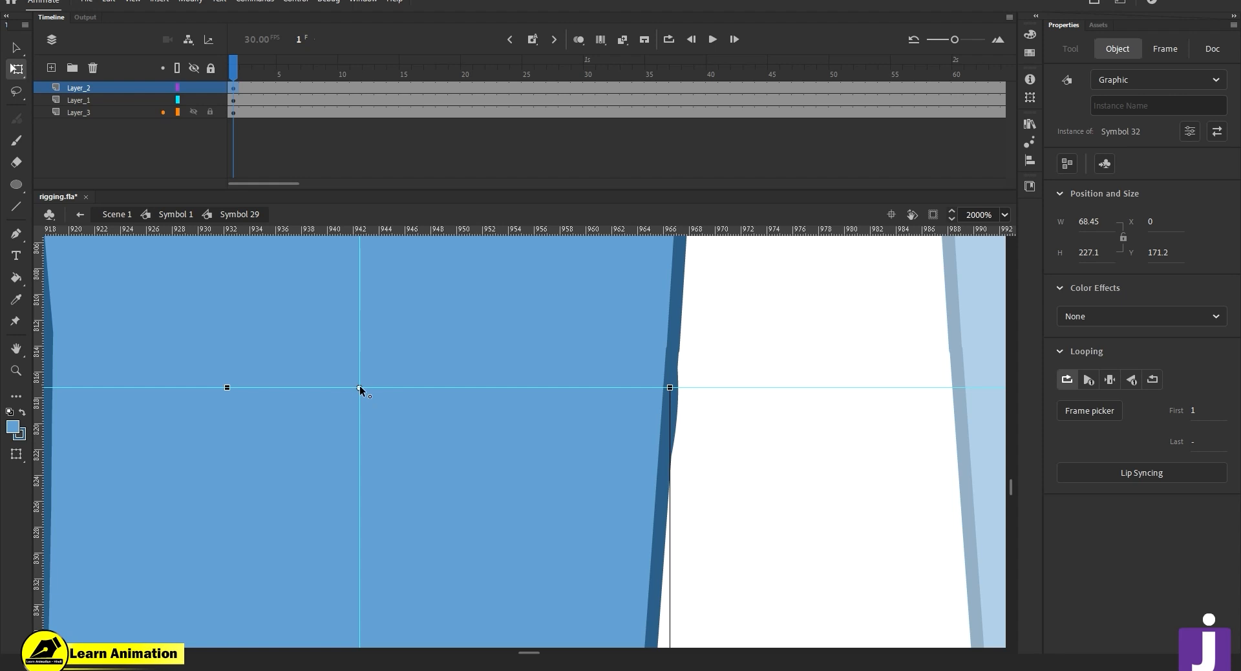
{"action": "left_click_drag", "start_coordinate": [371, 402], "coordinate": [363, 389]}
{"action": "left_click", "coordinate": [1215, 56]}
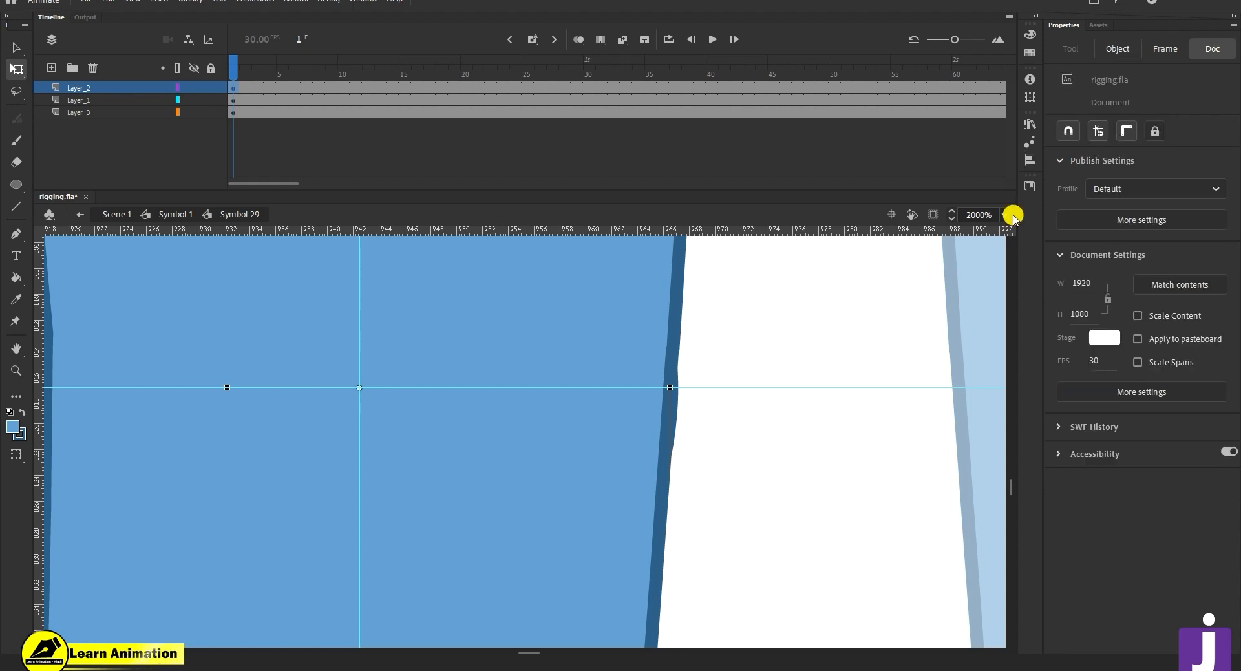
{"action": "left_click", "coordinate": [429, 428]}
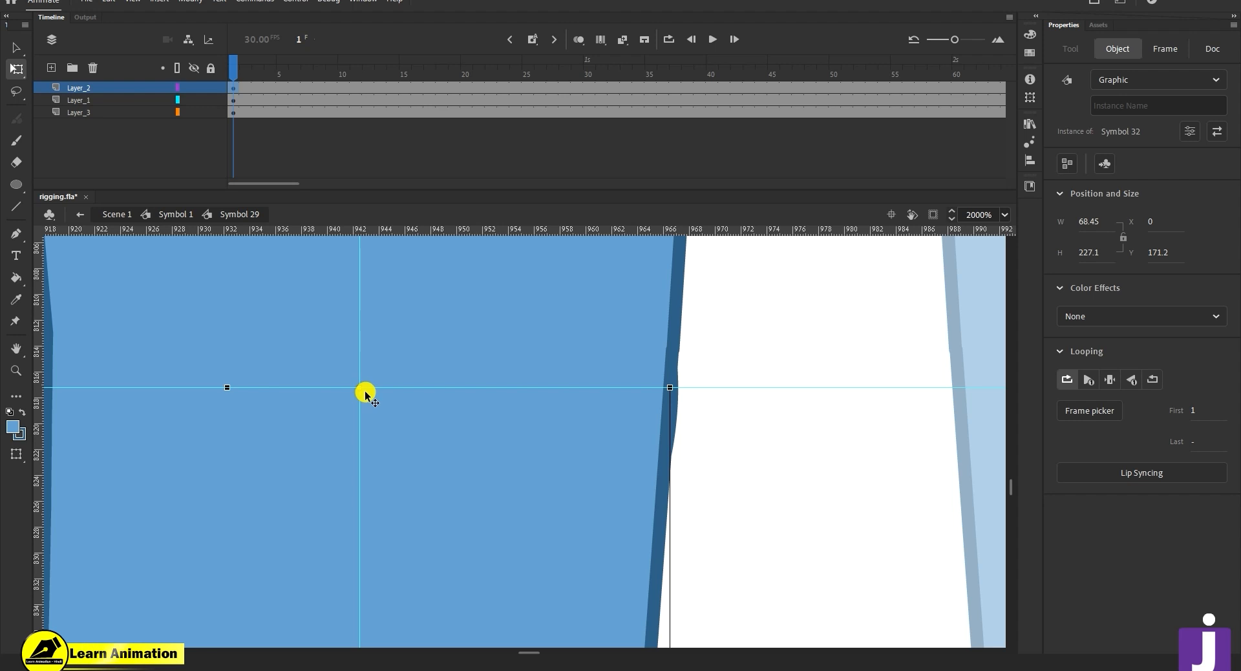
- Remove the two knee guides from the stage view
{"action": "key", "text": "z"}
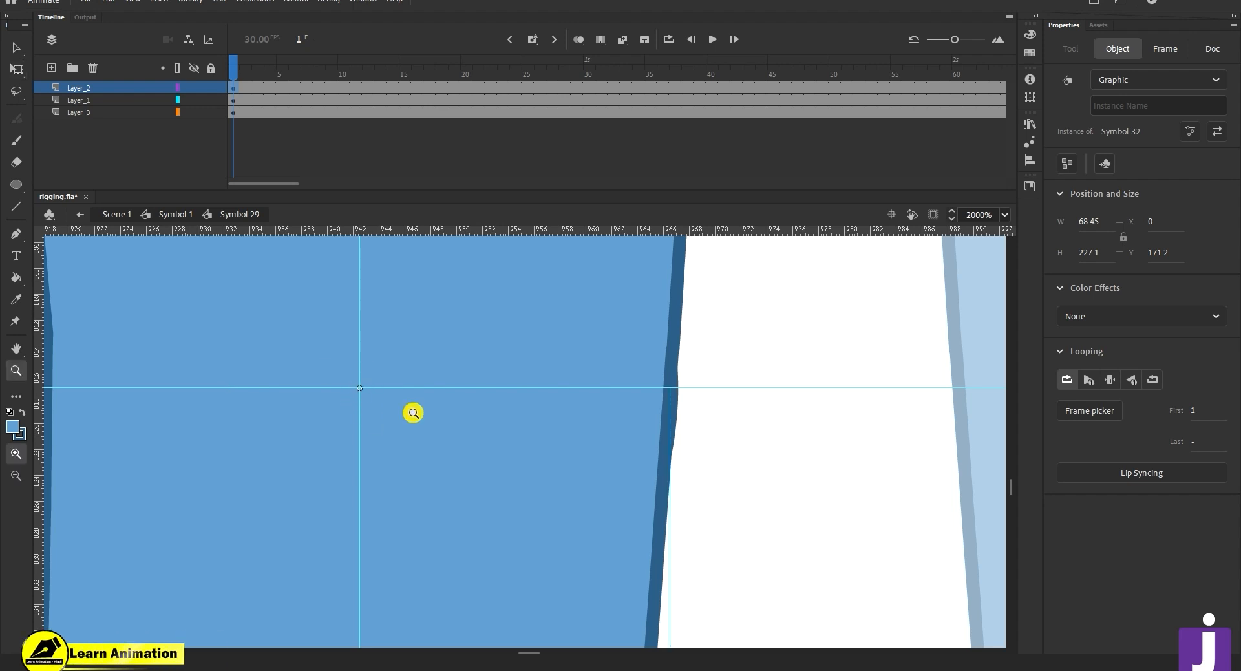
{"action": "left_click", "coordinate": [426, 498], "text": "alt"}
{"action": "left_click", "coordinate": [446, 503], "text": "alt"}
{"action": "left_click", "coordinate": [466, 507], "text": "alt"}
{"action": "left_click", "coordinate": [465, 508], "text": "alt"}
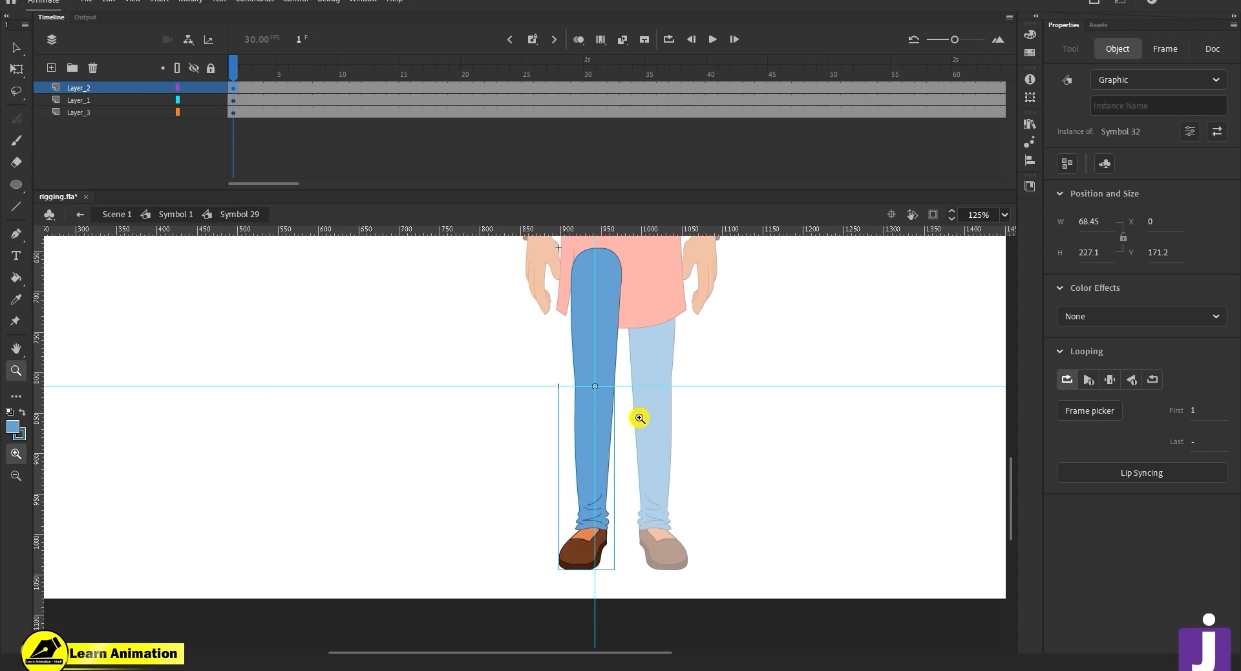
{"action": "key", "text": "v"}
{"action": "left_click", "coordinate": [595, 301]}
{"action": "left_click", "coordinate": [490, 462]}
- Try bending the knee by rotating the lower leg with shoe toward the other leg, and inspect the joint closely
{"action": "left_click", "coordinate": [598, 513]}
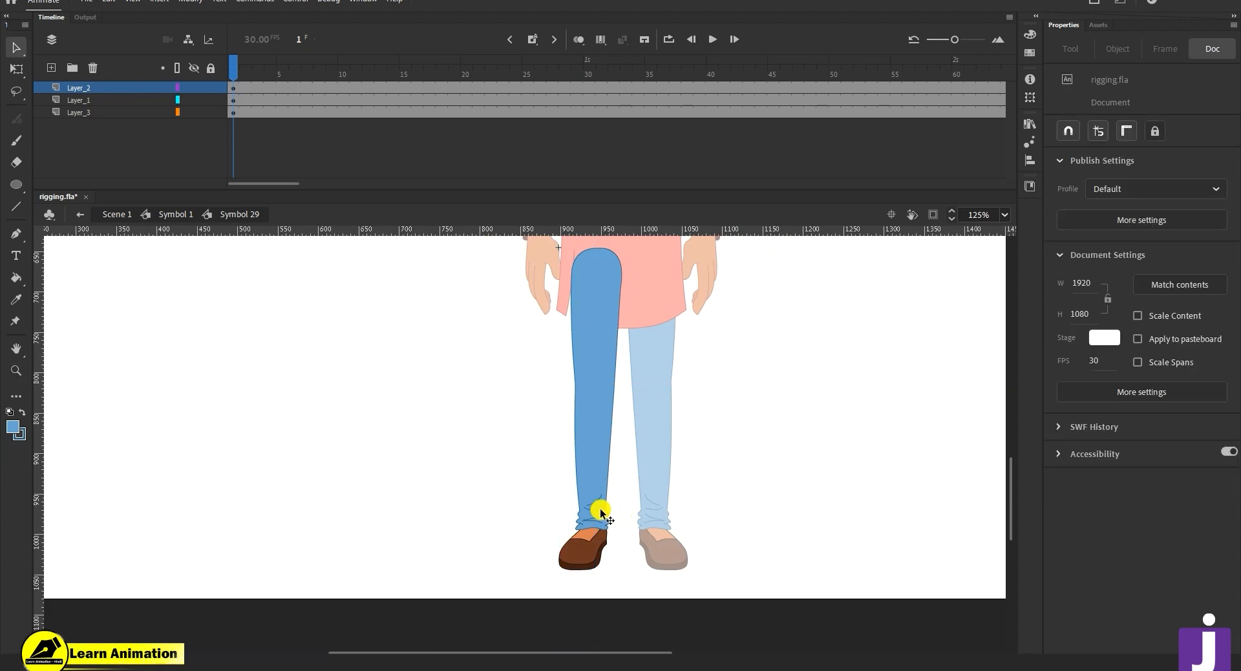
{"action": "key", "text": "q"}
{"action": "left_click_drag", "start_coordinate": [623, 568], "coordinate": [727, 521]}
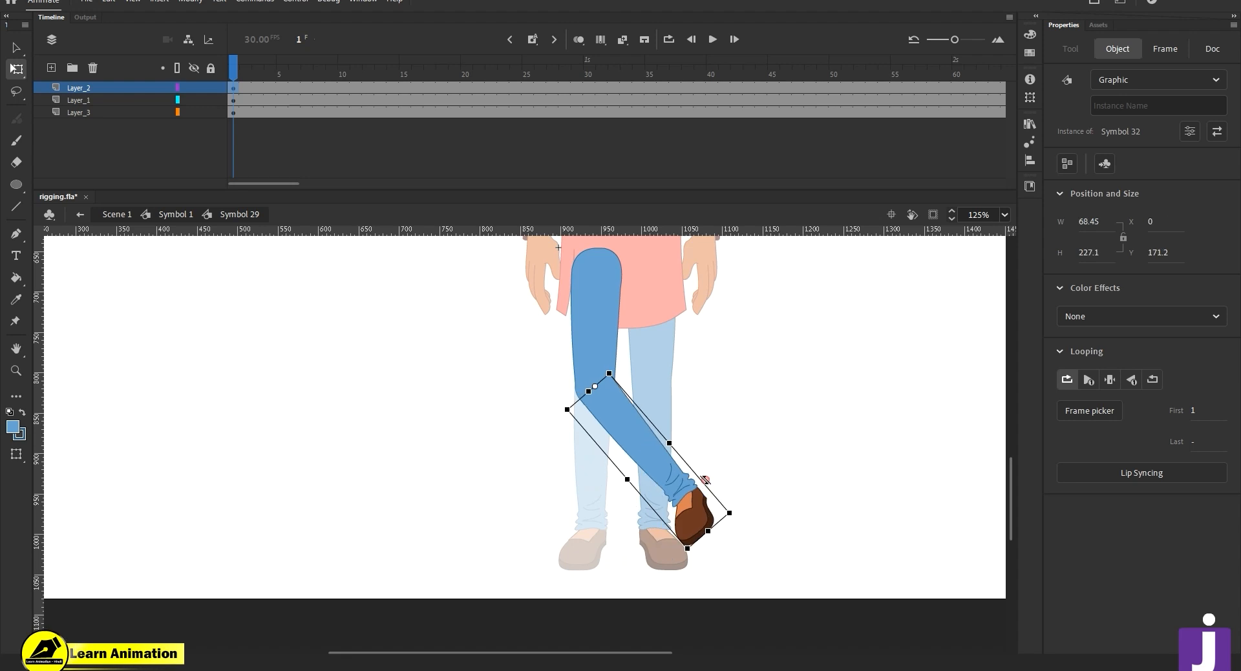
{"action": "key", "text": "z"}
{"action": "left_click", "coordinate": [590, 474]}
{"action": "left_click", "coordinate": [563, 437]}
{"action": "left_click", "coordinate": [556, 360]}
{"action": "left_click", "coordinate": [532, 443]}
- Try moving the knee circle away from the bent joint to expose the gap, and undo the move
{"action": "key", "text": "v"}
{"action": "left_click", "coordinate": [553, 428]}
{"action": "key", "text": "q"}
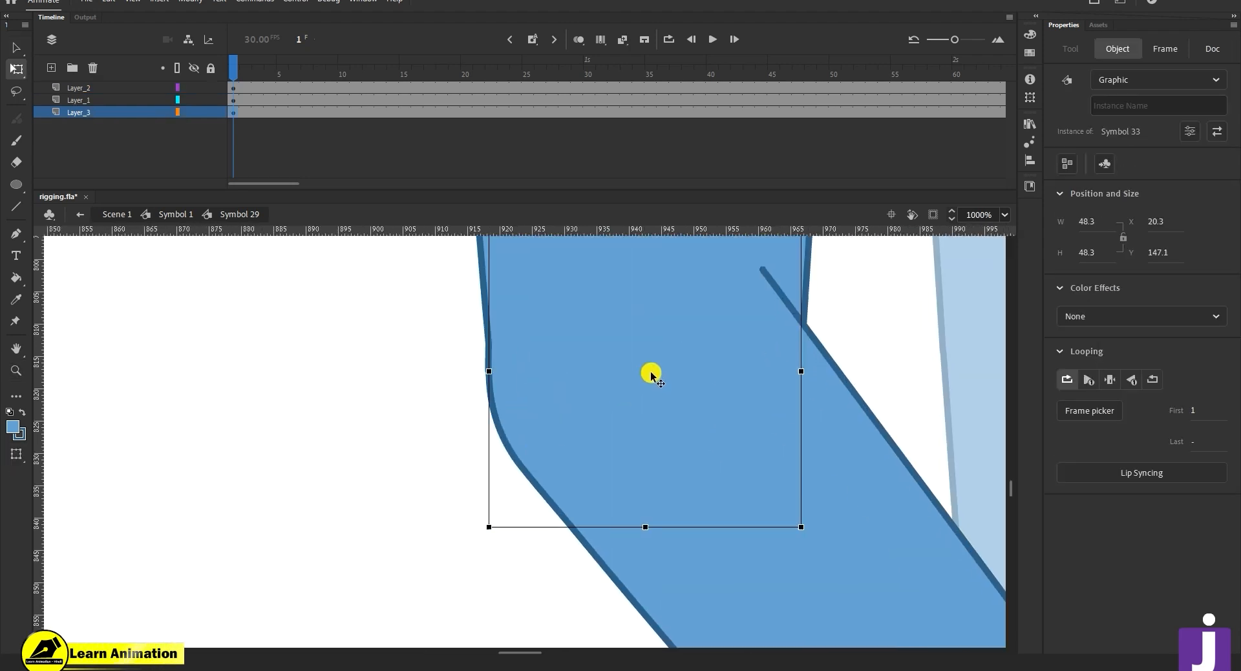
{"action": "left_click", "coordinate": [851, 562]}
{"action": "left_click_drag", "start_coordinate": [533, 406], "coordinate": [178, 476]}
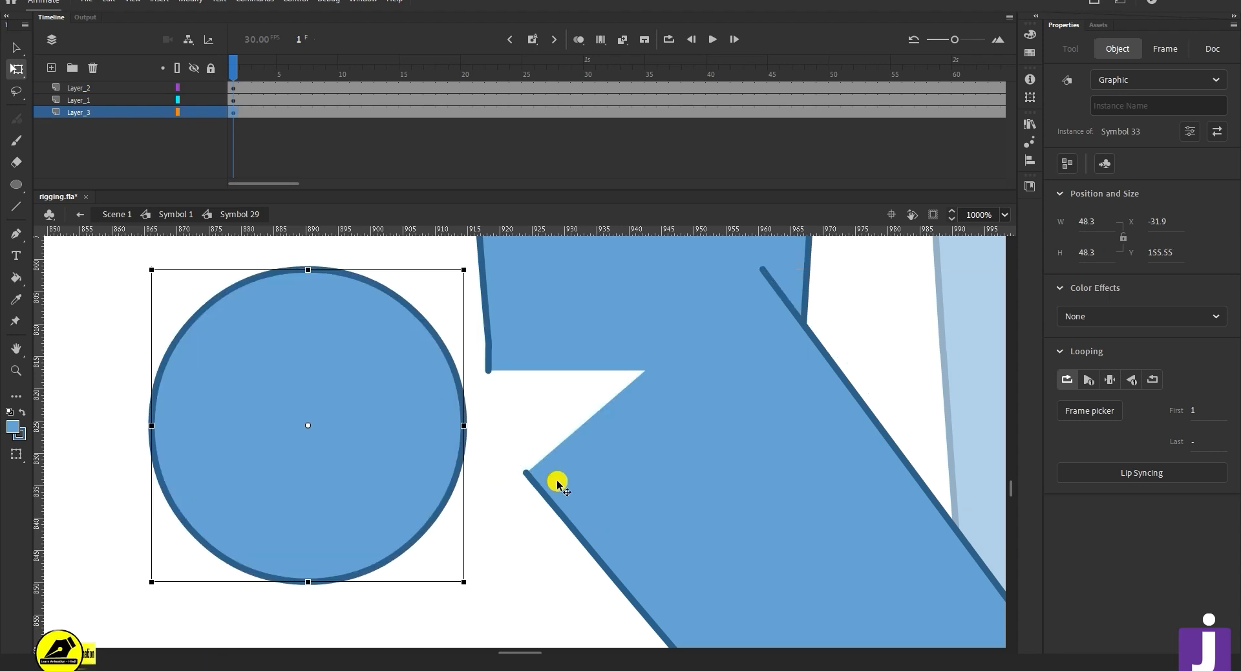
{"action": "key", "text": "ctrl+z"}
{"action": "key", "text": "z"}
{"action": "left_click", "coordinate": [606, 482], "text": "alt"}
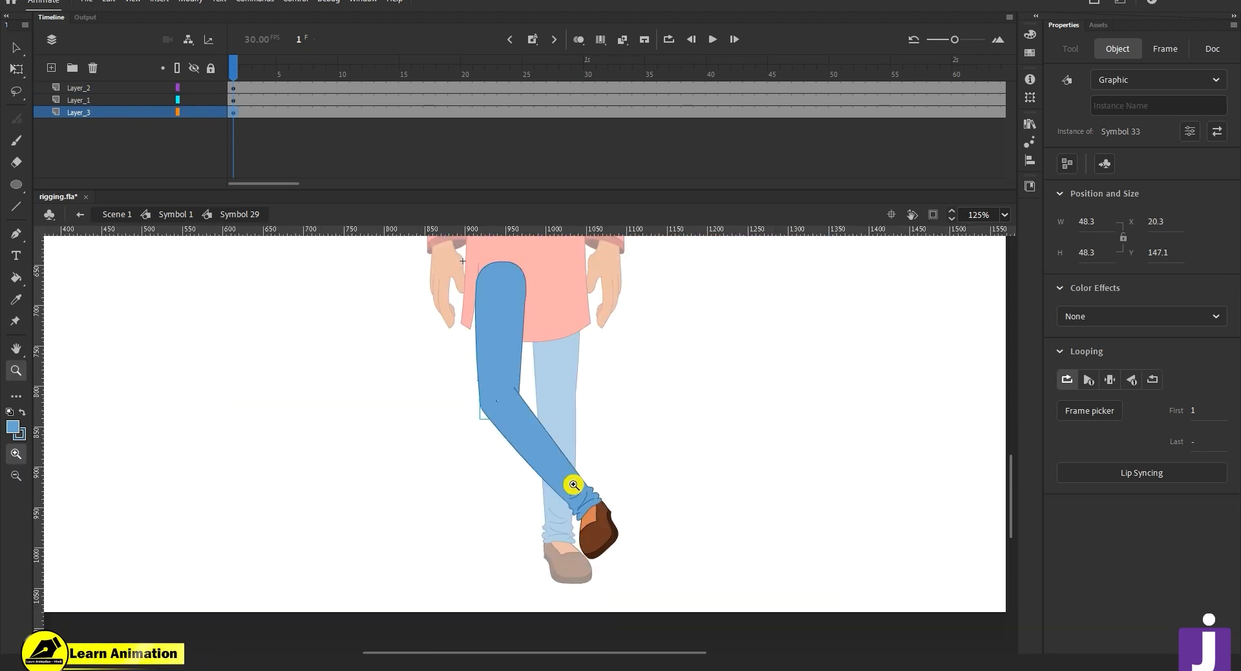
- Undo the test rotation of the lower leg
{"action": "key", "text": "v"}
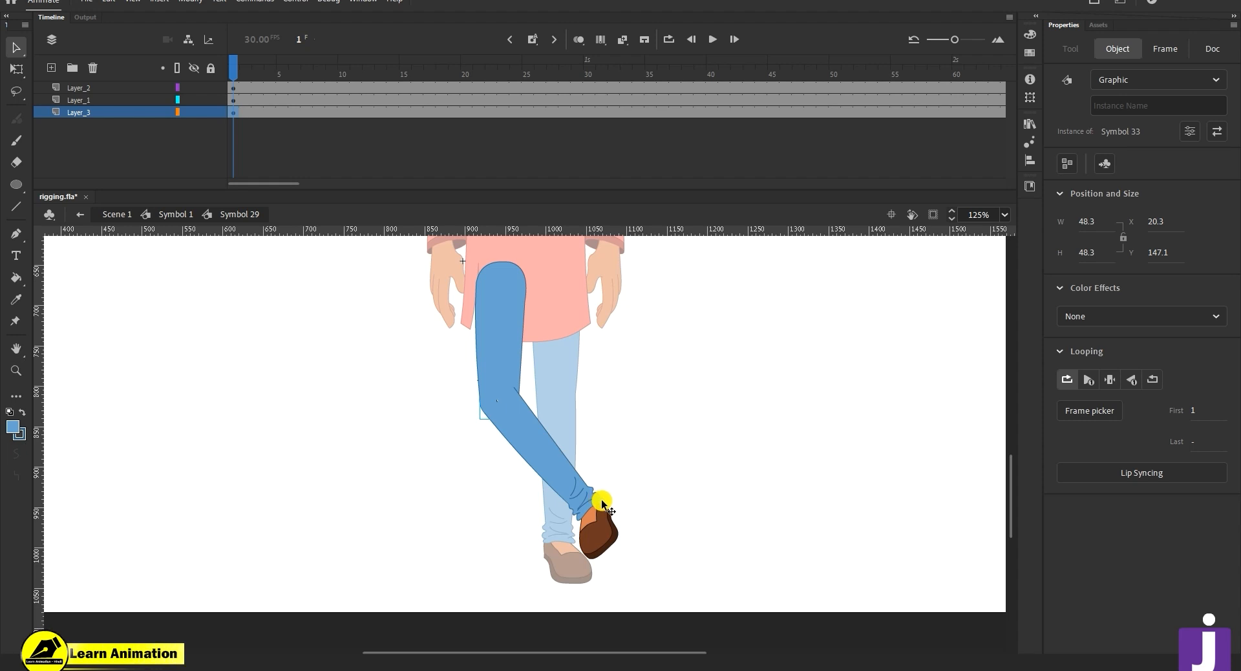
{"action": "left_click_drag", "start_coordinate": [602, 502], "coordinate": [580, 496]}
{"action": "left_click", "coordinate": [593, 518]}
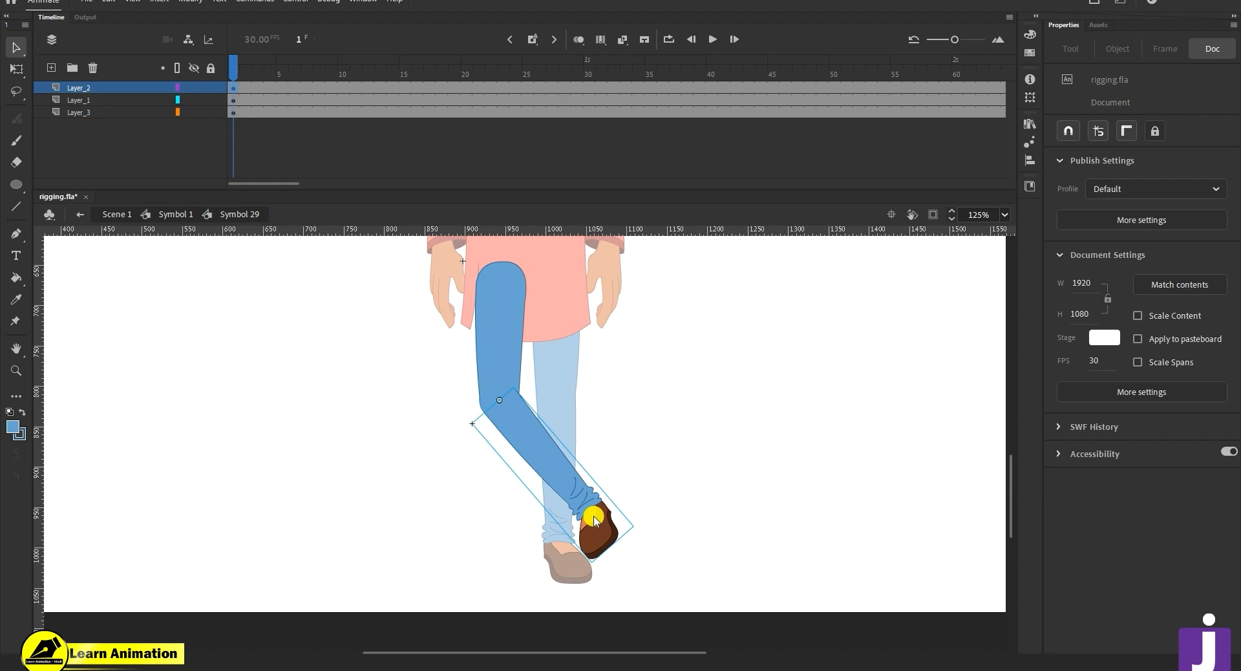
{"action": "key", "text": "ctrl+z"}
- Inside the lower-leg symbol, cut the shoe and add a new layer beneath Layer_1
{"action": "key", "text": "z"}
{"action": "left_click", "coordinate": [534, 476]}
{"action": "left_click", "coordinate": [534, 476]}
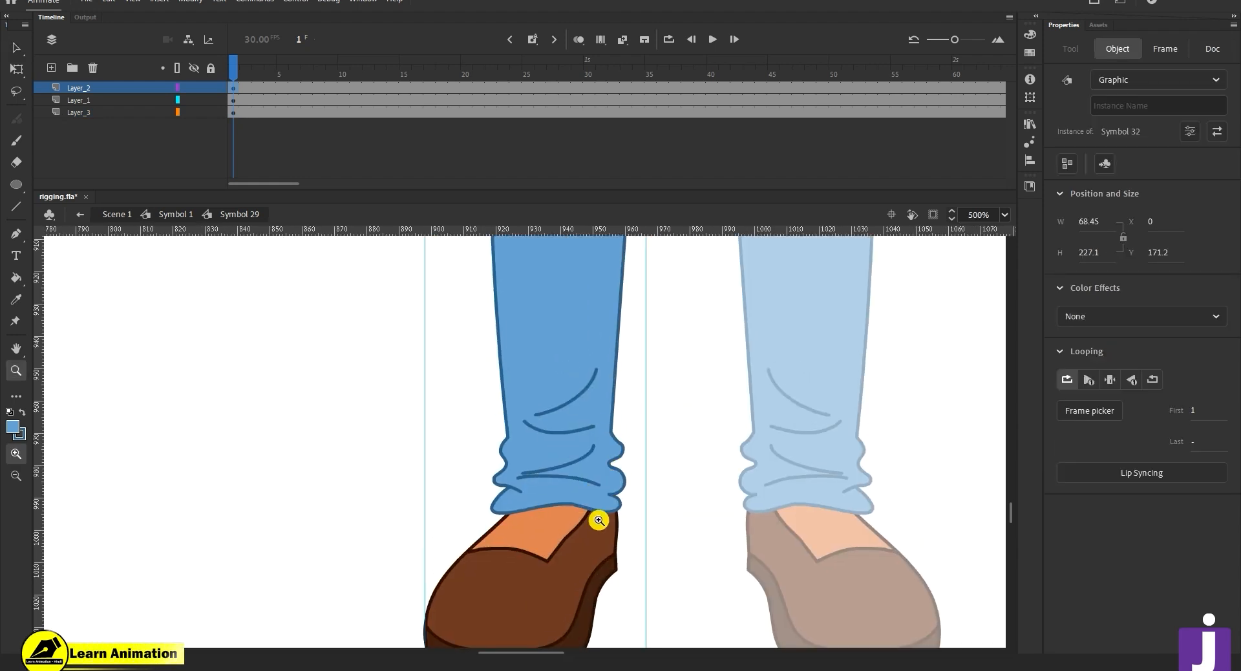
{"action": "left_click", "coordinate": [529, 575], "text": "alt"}
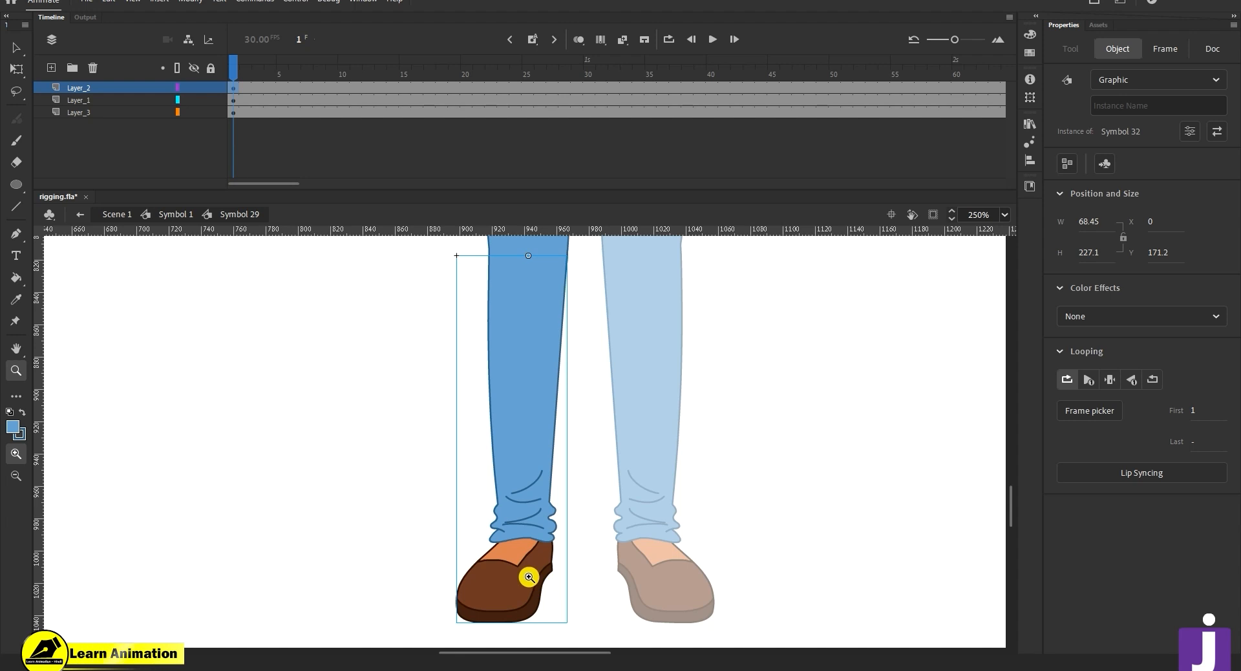
{"action": "key", "text": "v"}
{"action": "double_click", "coordinate": [518, 410]}
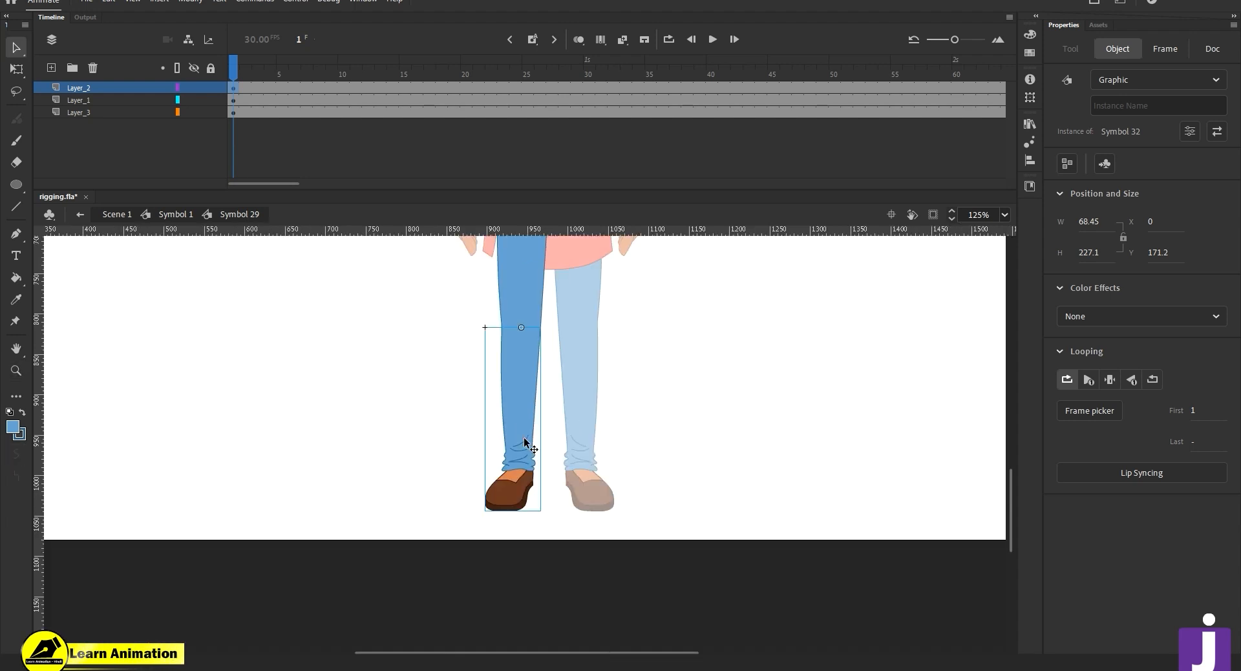
{"action": "left_click", "coordinate": [506, 537]}
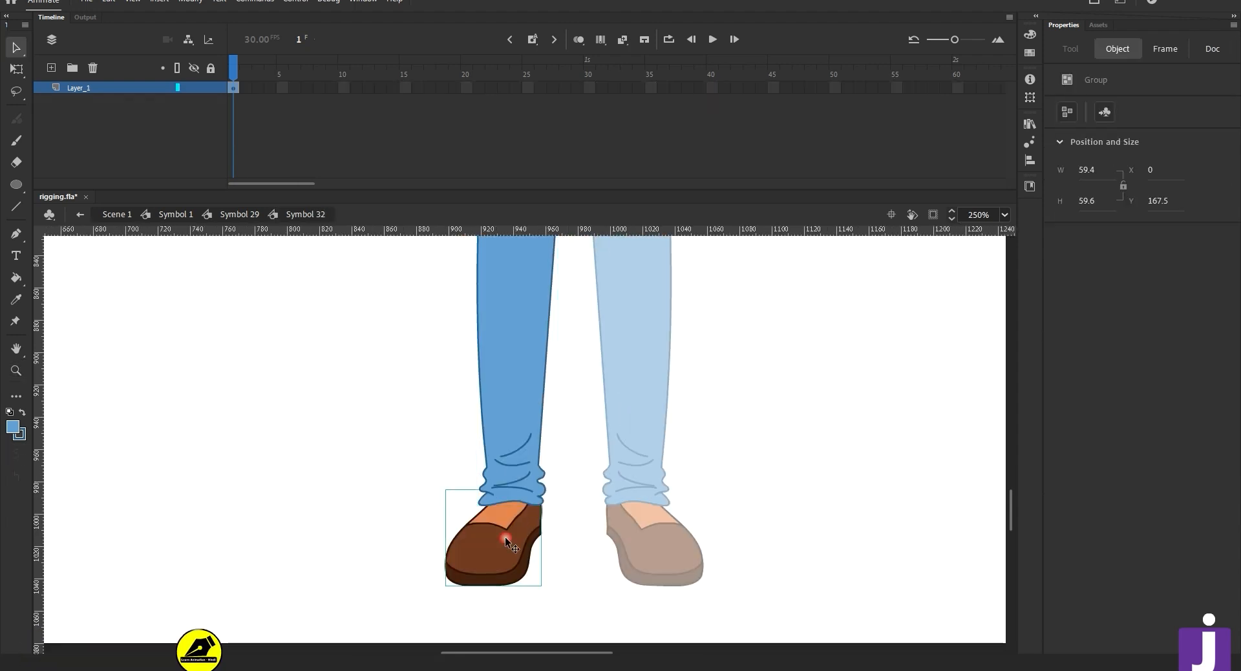
{"action": "key", "text": "Delete"}
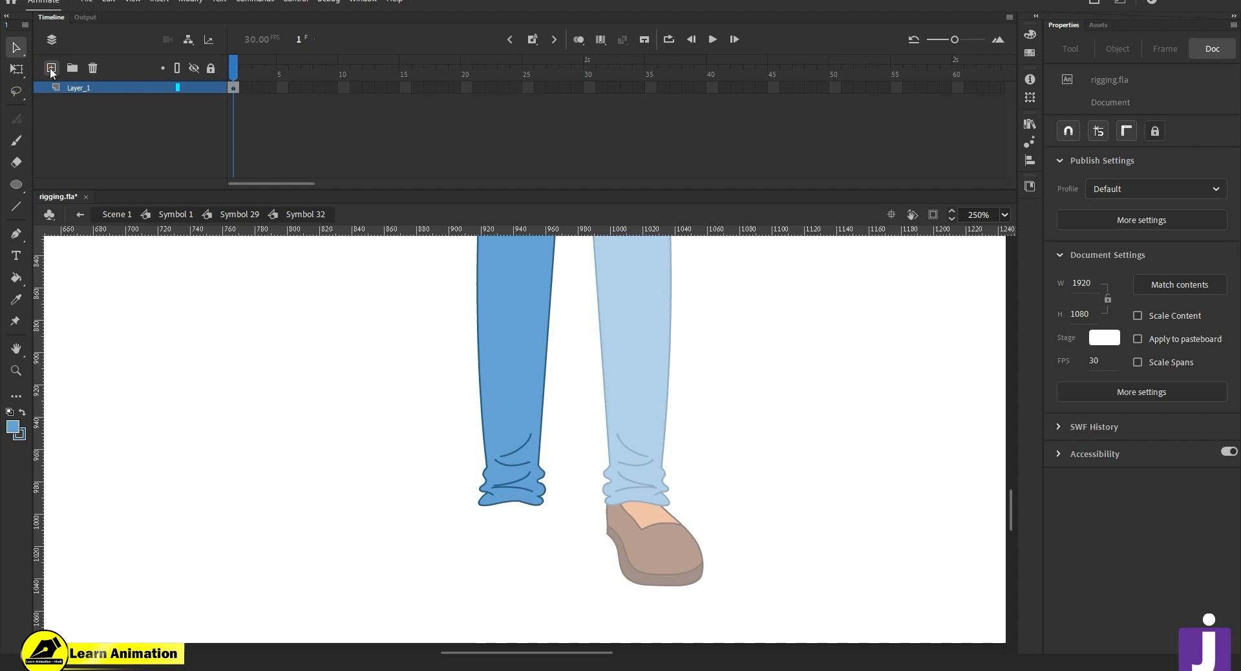
{"action": "left_click_drag", "start_coordinate": [134, 89], "coordinate": [137, 107]}
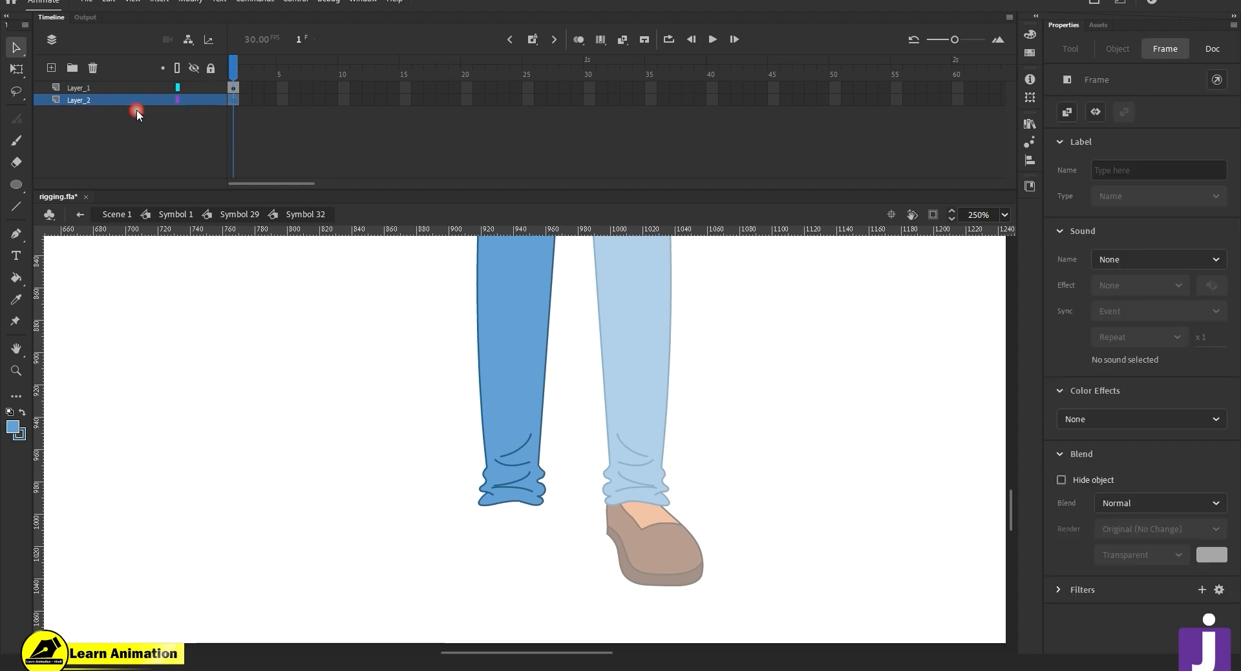
- Paste the shoe in place on Layer_2 and convert it into a graphic symbol
{"action": "right_click", "coordinate": [234, 373]}
{"action": "left_click", "coordinate": [285, 418]}
{"action": "key", "text": "F8"}
{"action": "key", "text": "Return"}
- Move the shoe's transformation point up to the ankle behind the trouser cuff, and tilt the shoe slightly
{"action": "key", "text": "q"}
{"action": "left_click_drag", "start_coordinate": [498, 534], "coordinate": [513, 494]}
{"action": "key", "text": "ctrl+z"}
{"action": "left_click_drag", "start_coordinate": [547, 583], "coordinate": [543, 590]}
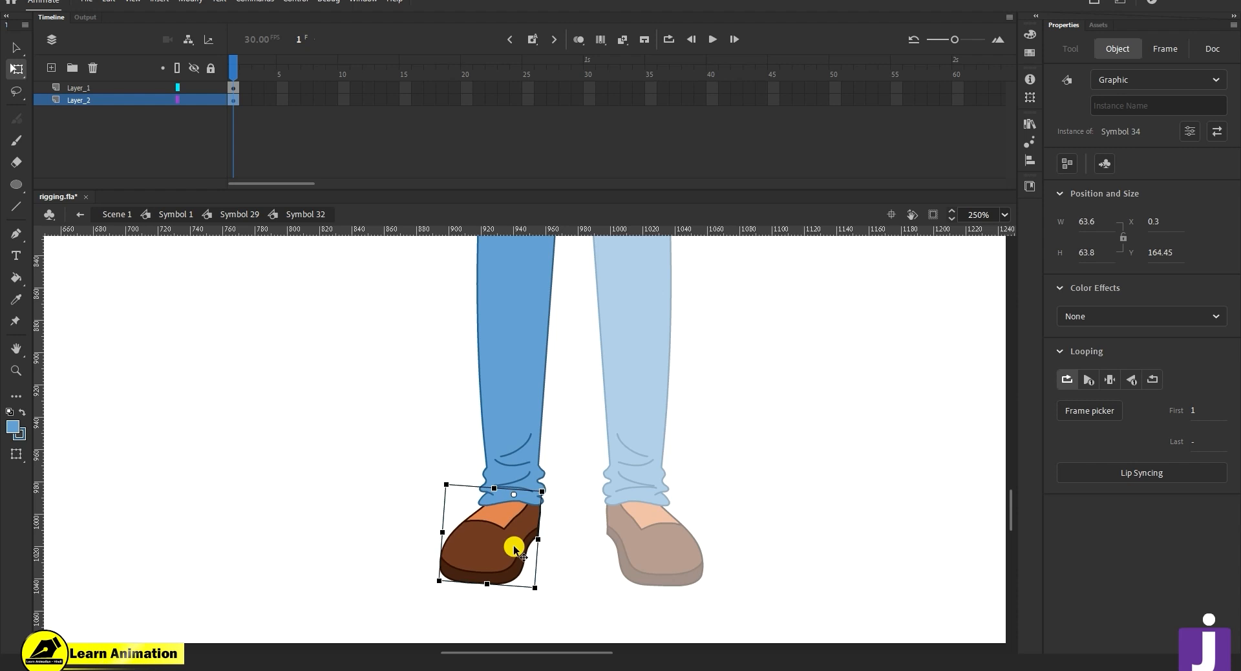
- Duplicate the shoe onto the empty area beside the leg, and break the copy apart into editable shapes
{"action": "left_click_drag", "start_coordinate": [515, 549], "coordinate": [327, 545], "text": "alt"}
{"action": "left_click", "coordinate": [339, 498]}
{"action": "key", "text": "ctrl+b"}
{"action": "left_click", "coordinate": [349, 403]}
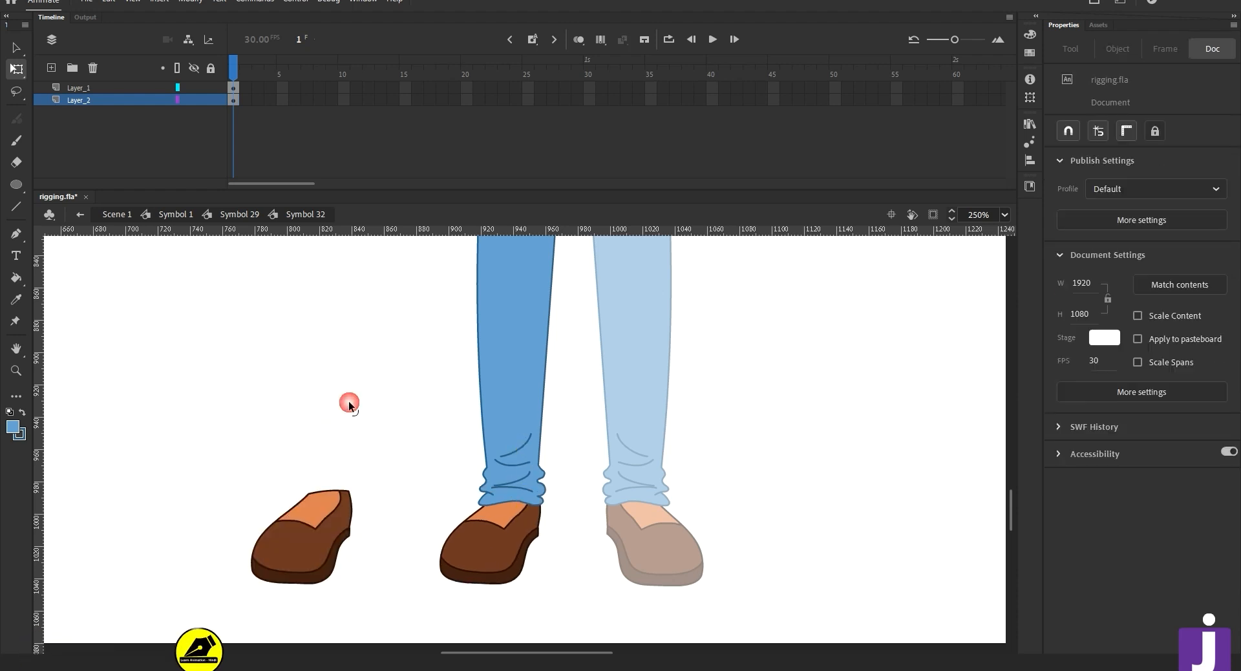
- Stretch the ankle of the shoe copy upward into an extended leg piece, and delete its uneven upper end
{"action": "key", "text": "v"}
{"action": "left_click_drag", "start_coordinate": [314, 492], "coordinate": [300, 350]}
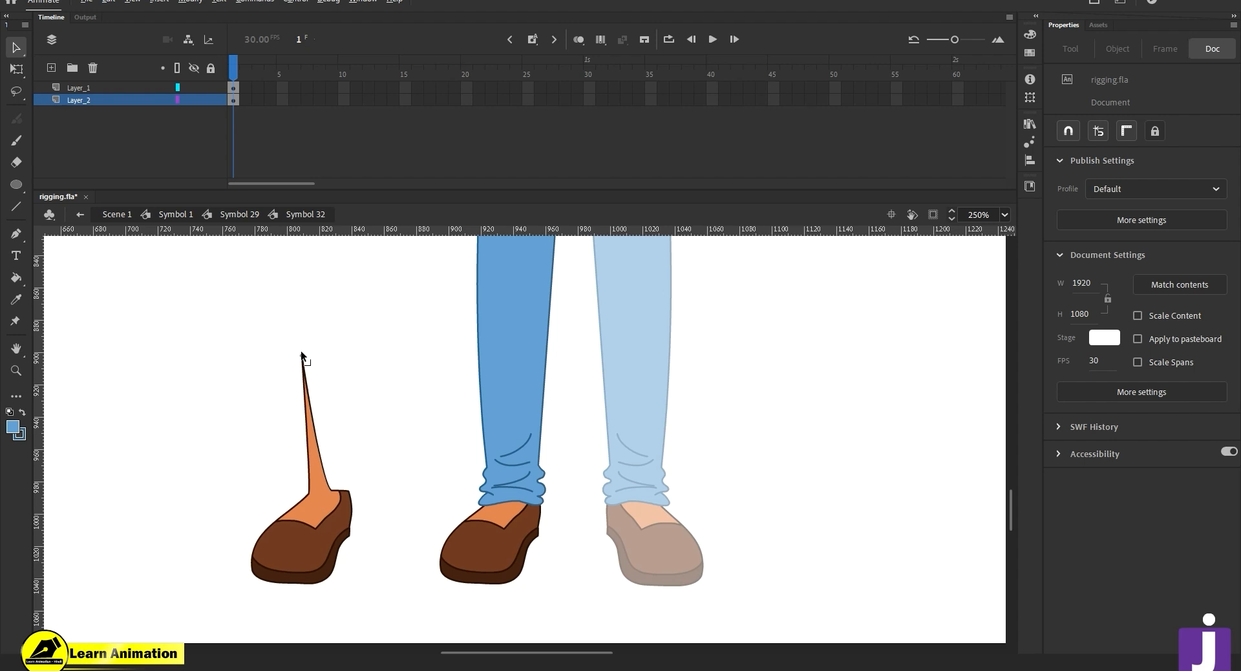
{"action": "left_click_drag", "start_coordinate": [325, 472], "coordinate": [352, 354]}
{"action": "mouse_move", "coordinate": [346, 485]}
{"action": "left_mouse_down"}
{"action": "mouse_move", "coordinate": [332, 494]}
{"action": "mouse_move", "coordinate": [347, 495]}
{"action": "left_mouse_up"}
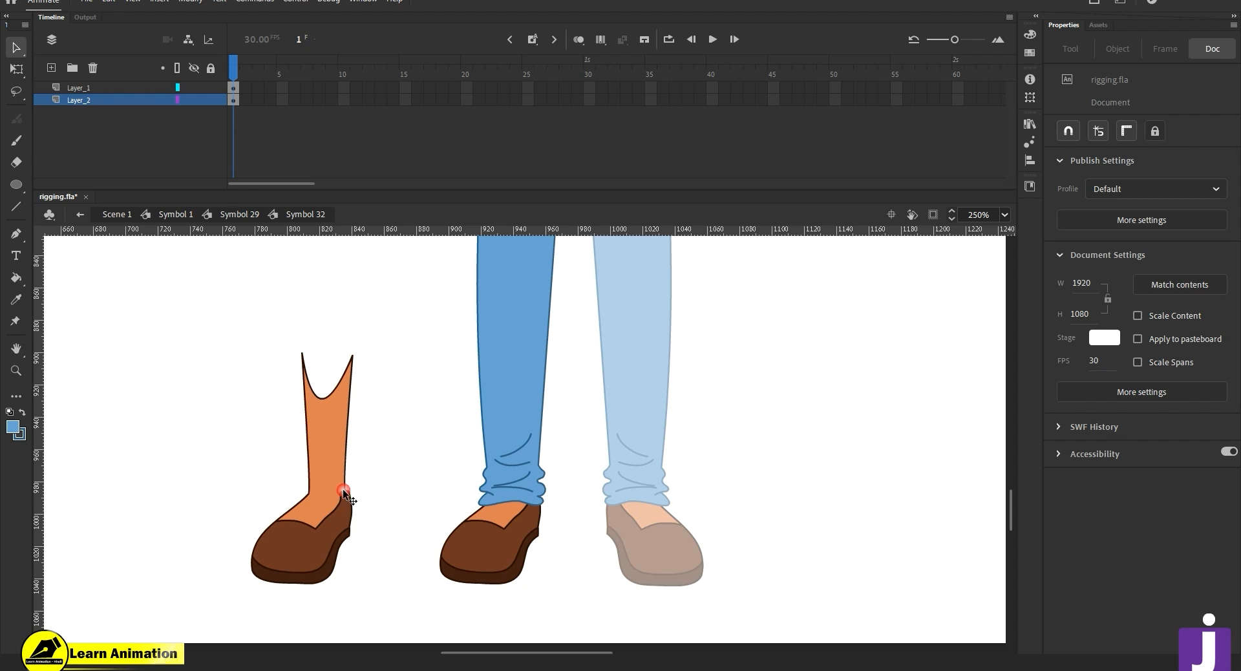
{"action": "left_click_drag", "start_coordinate": [344, 381], "coordinate": [365, 416]}
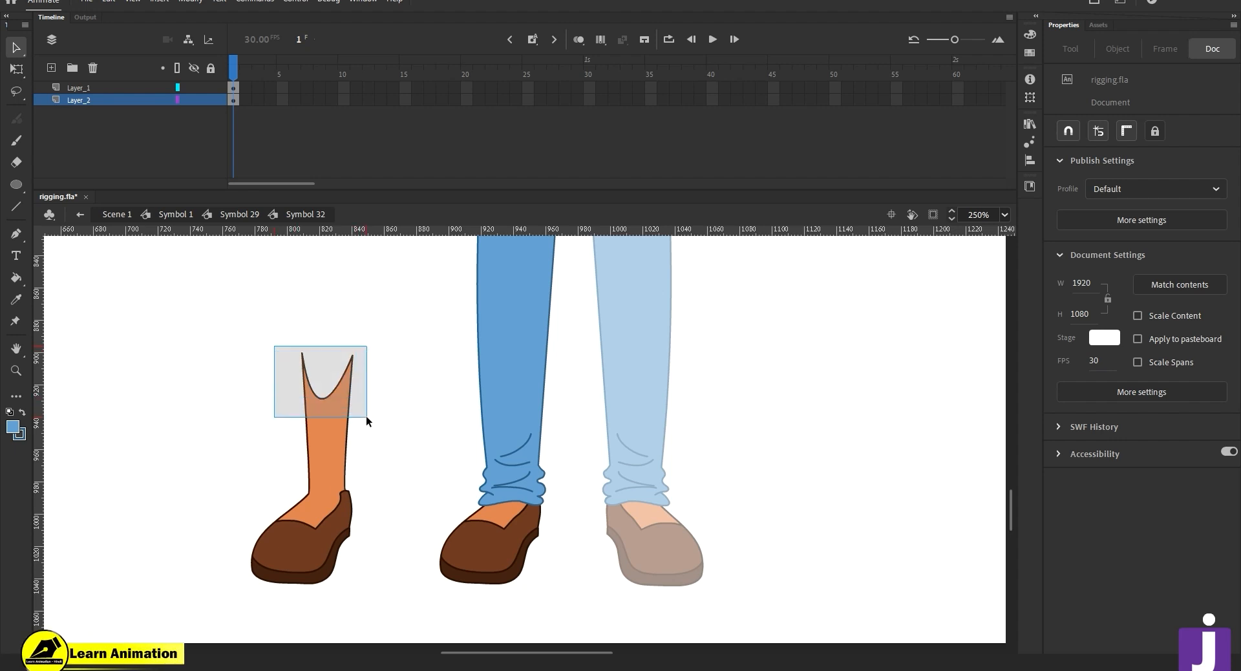
{"action": "key", "text": "Delete"}
- Slice across the shoe copy's ankle with straight lines, and lift the severed ankle piece above the shoe
{"action": "key", "text": "z"}
{"action": "left_click", "coordinate": [347, 486]}
{"action": "left_click", "coordinate": [374, 498]}
{"action": "mouse_move", "coordinate": [713, 534]}
{"action": "left_mouse_down"}
{"action": "mouse_move", "coordinate": [517, 533]}
{"action": "mouse_move", "coordinate": [485, 583]}
{"action": "left_mouse_up"}
{"action": "key", "text": "n"}
{"action": "left_click_drag", "start_coordinate": [433, 432], "coordinate": [639, 420]}
{"action": "key", "text": "z"}
{"action": "left_click", "coordinate": [558, 467], "text": "alt"}
{"action": "left_click", "coordinate": [559, 469], "text": "alt"}
{"action": "key", "text": "v"}
{"action": "double_click", "coordinate": [515, 379]}
{"action": "left_click_drag", "start_coordinate": [515, 378], "coordinate": [516, 333]}
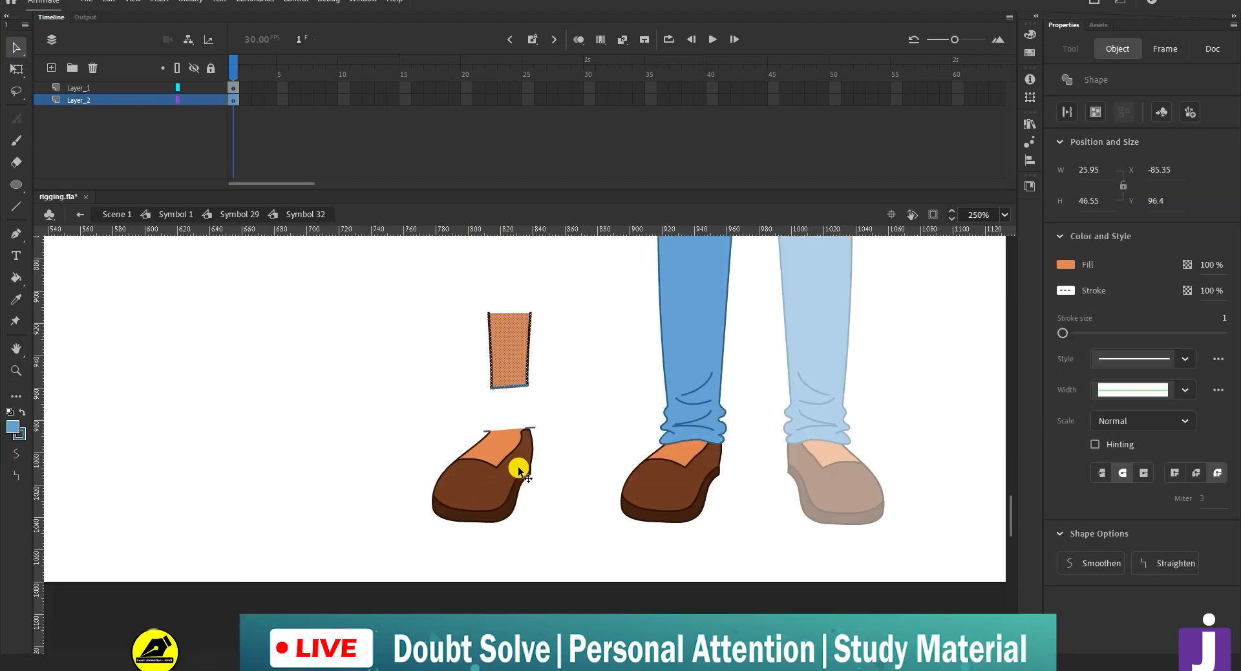
- Delete the shoe copy and its severed ankle piece from the empty area beside the leg
{"action": "left_click_drag", "start_coordinate": [364, 279], "coordinate": [567, 548]}
{"action": "key", "text": "Delete"}
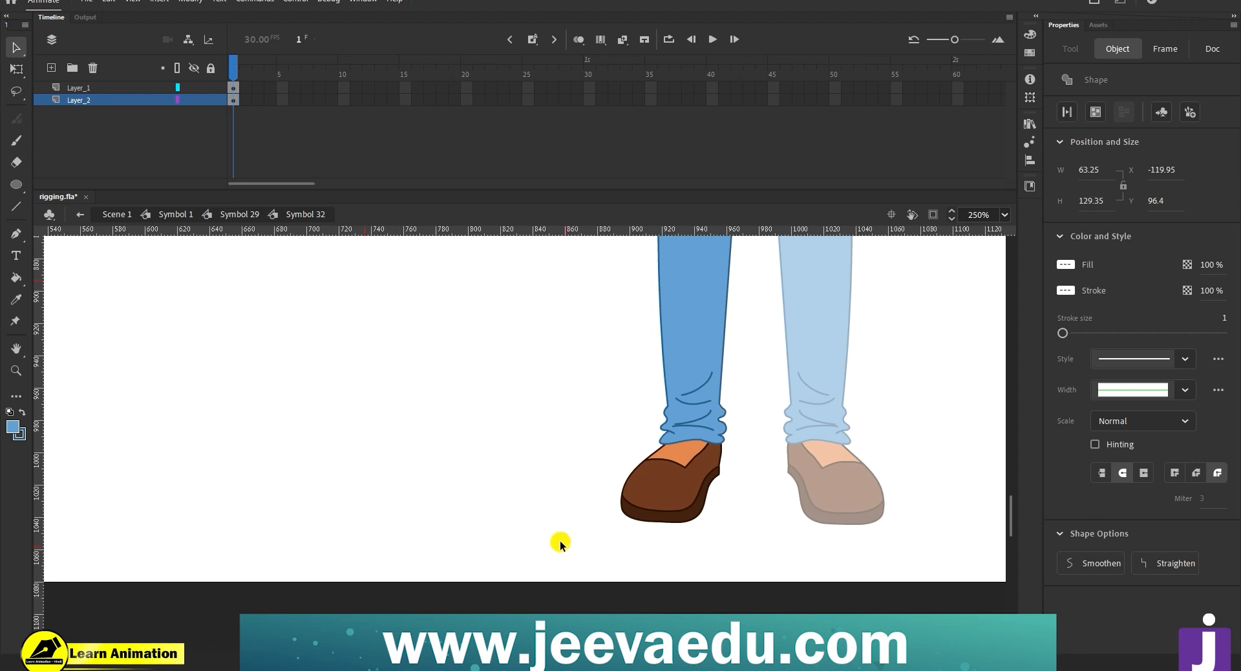
- Extend the frames of Layer_1 and Layer_2 in the lower-leg symbol past frame 60
{"action": "key", "text": "z"}
{"action": "left_click", "coordinate": [681, 452]}
{"action": "left_click", "coordinate": [513, 500]}
{"action": "left_click_drag", "start_coordinate": [355, 87], "coordinate": [814, 114]}
{"action": "key", "text": "F5"}
{"action": "left_click", "coordinate": [234, 100]}
{"action": "left_click", "coordinate": [142, 147]}
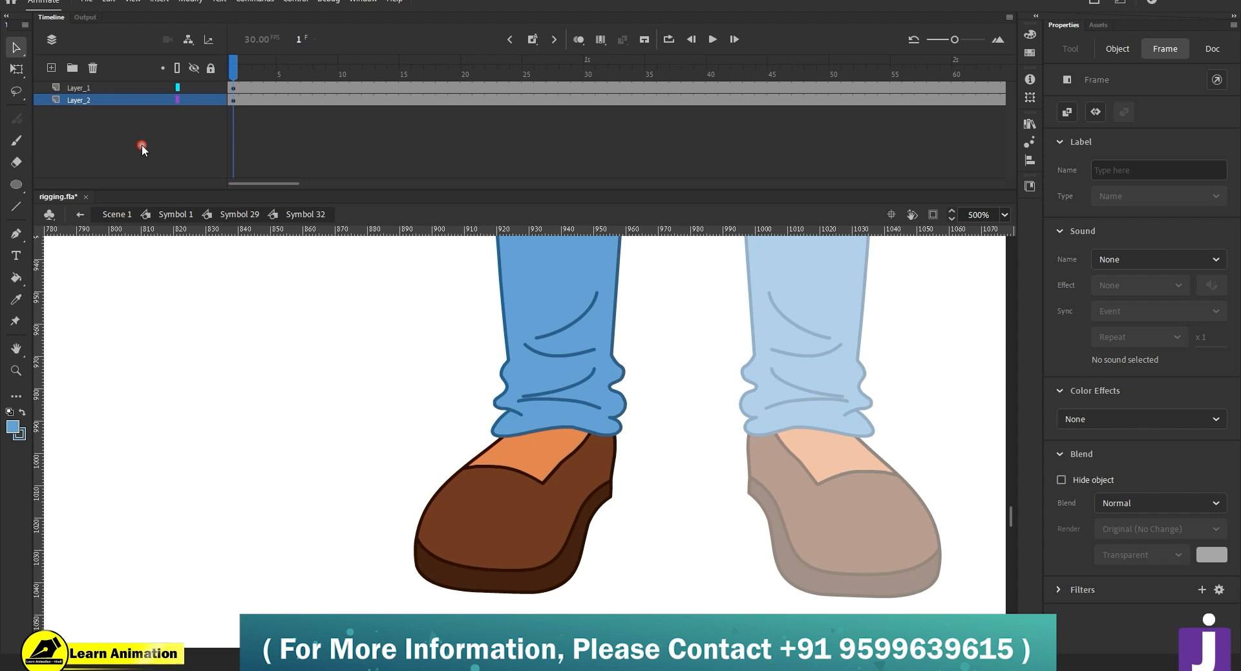
- Try sketching a curved foot outline with the Paint Brush beside the shoe, and undo the strokes
{"action": "left_click", "coordinate": [548, 487]}
{"action": "key", "text": "q"}
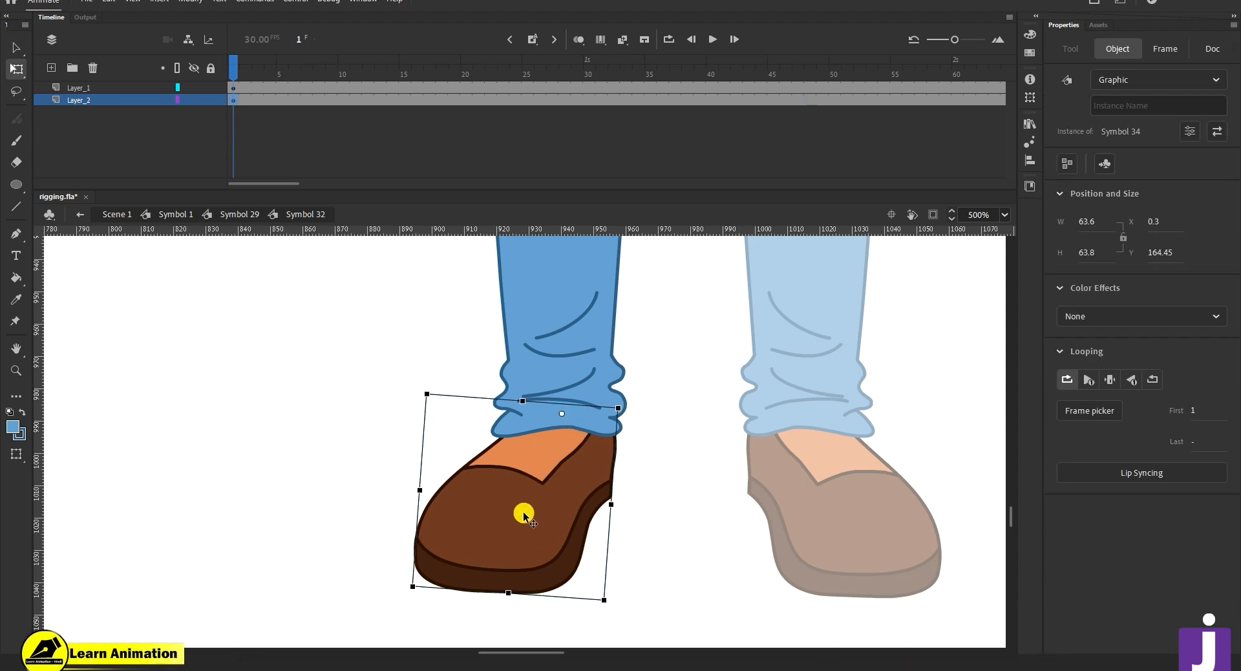
{"action": "key", "text": "m"}
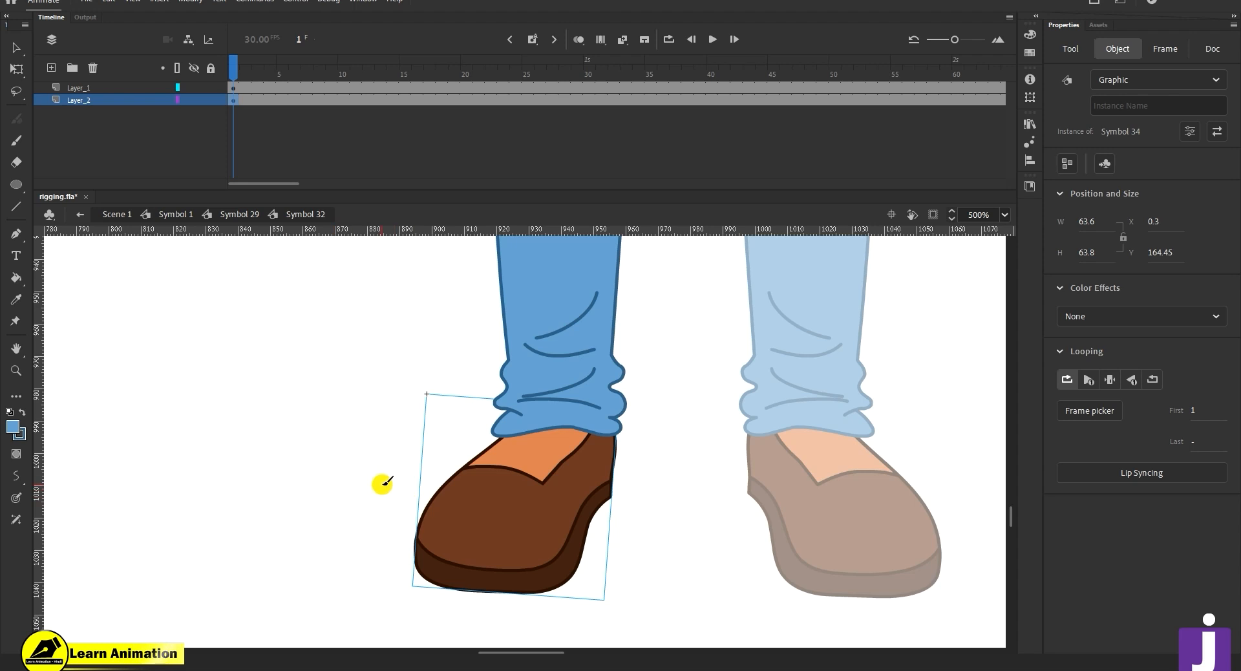
{"action": "left_click_drag", "start_coordinate": [236, 511], "coordinate": [354, 549]}
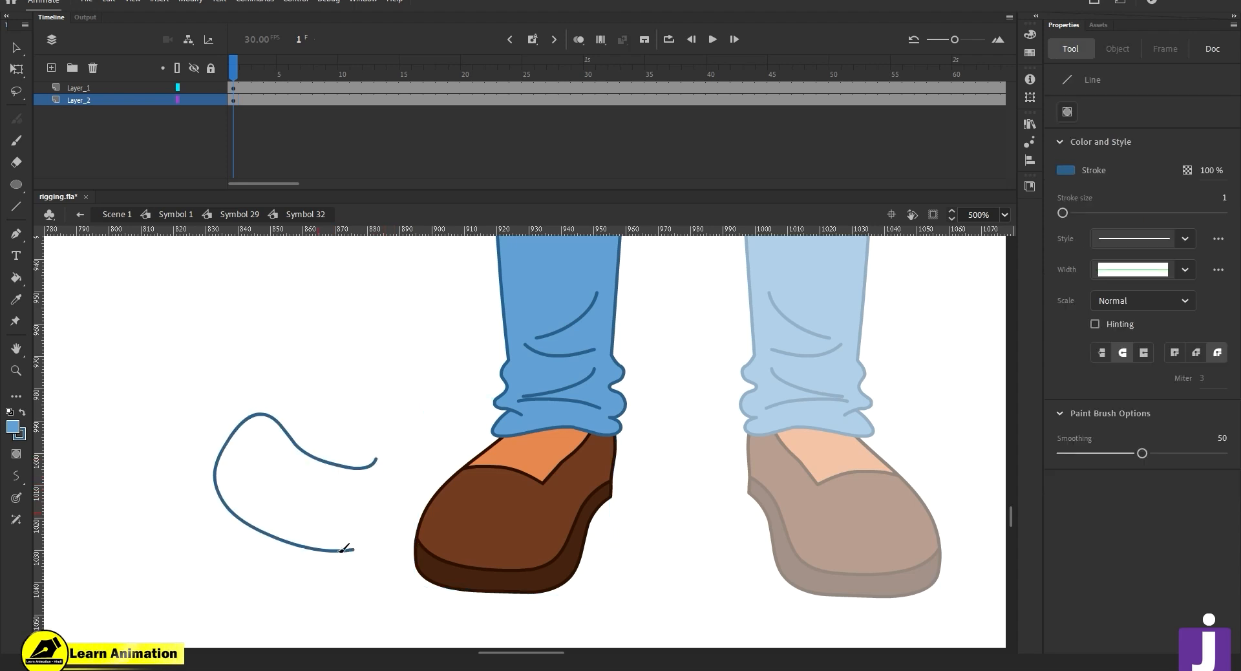
{"action": "left_click_drag", "start_coordinate": [218, 444], "coordinate": [286, 435]}
{"action": "key", "text": "ctrl+z"}
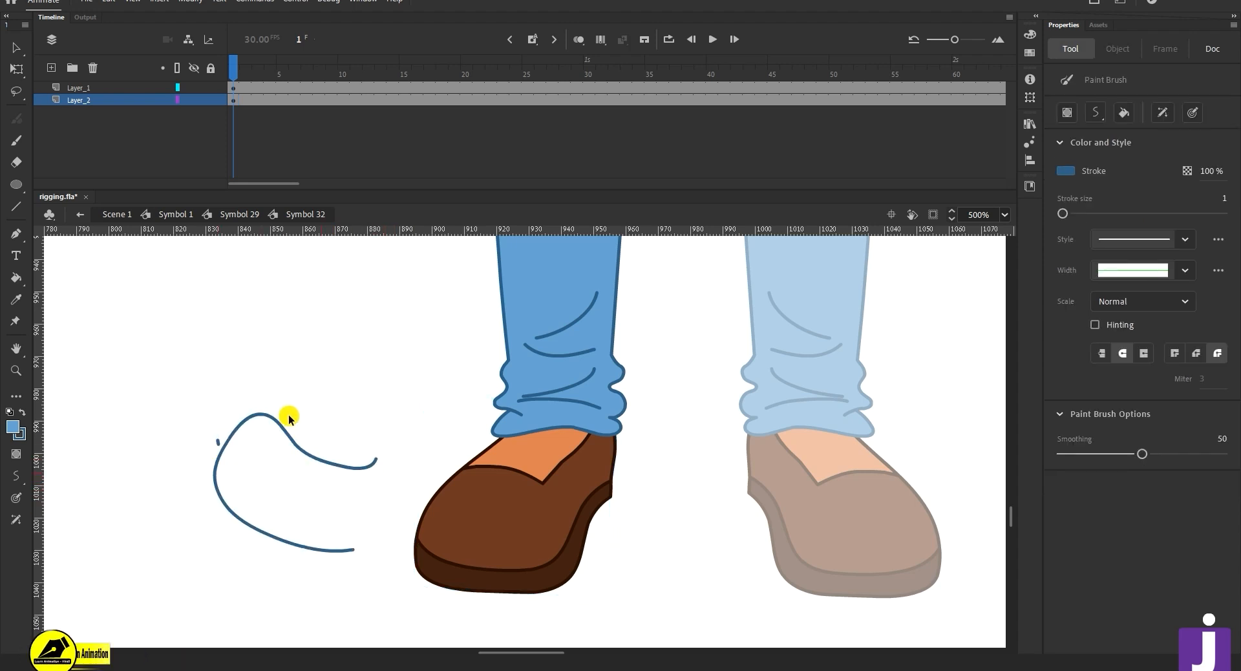
{"action": "key", "text": "ctrl+z"}
{"action": "key", "text": "ctrl+z"}
{"action": "key", "text": "ctrl+y"}
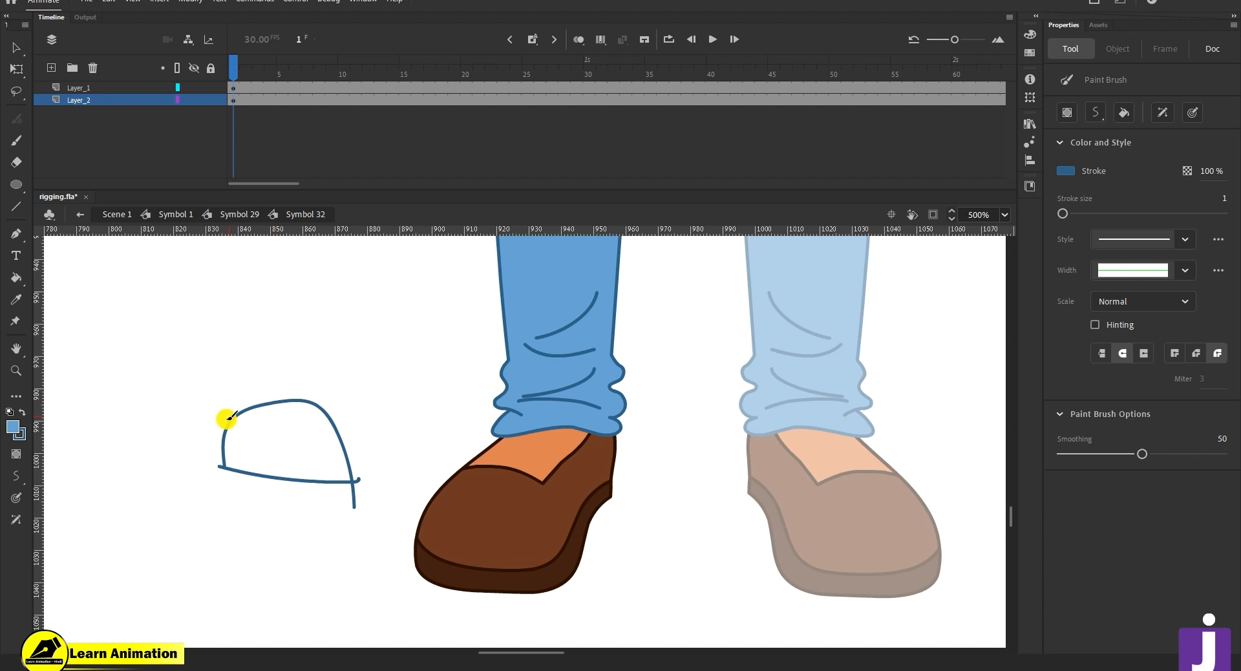
- Try sketching another foot shape with surrounding guide strokes in the empty area, and undo all the strokes
{"action": "left_click_drag", "start_coordinate": [379, 466], "coordinate": [225, 420]}
{"action": "left_click_drag", "start_coordinate": [278, 374], "coordinate": [357, 336]}
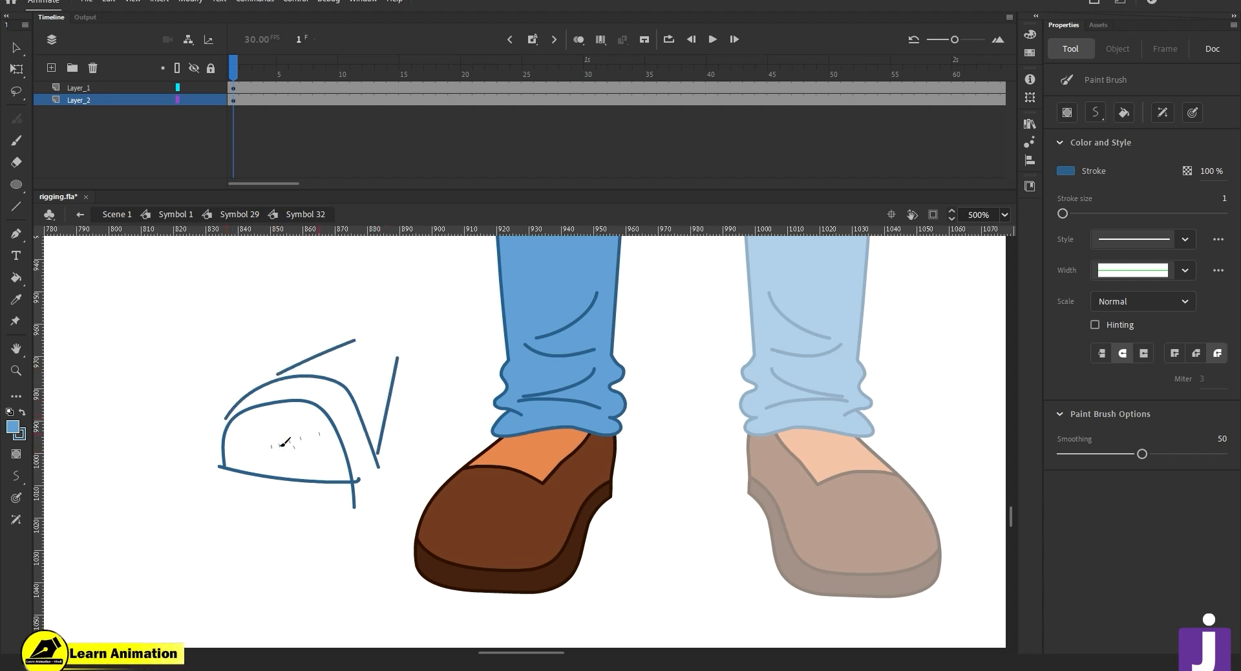
{"action": "left_click_drag", "start_coordinate": [261, 458], "coordinate": [337, 467]}
{"action": "key", "text": "ctrl+z"}
{"action": "key", "text": "ctrl+z"}
{"action": "key", "text": "ctrl+z"}
{"action": "key", "text": "ctrl+z"}
{"action": "key", "text": "ctrl+z"}
{"action": "key", "text": "ctrl+z"}
- Inside the shoe symbol, convert the shoe group into a nested graphic symbol and set its looping to a single frame
{"action": "key", "text": "v"}
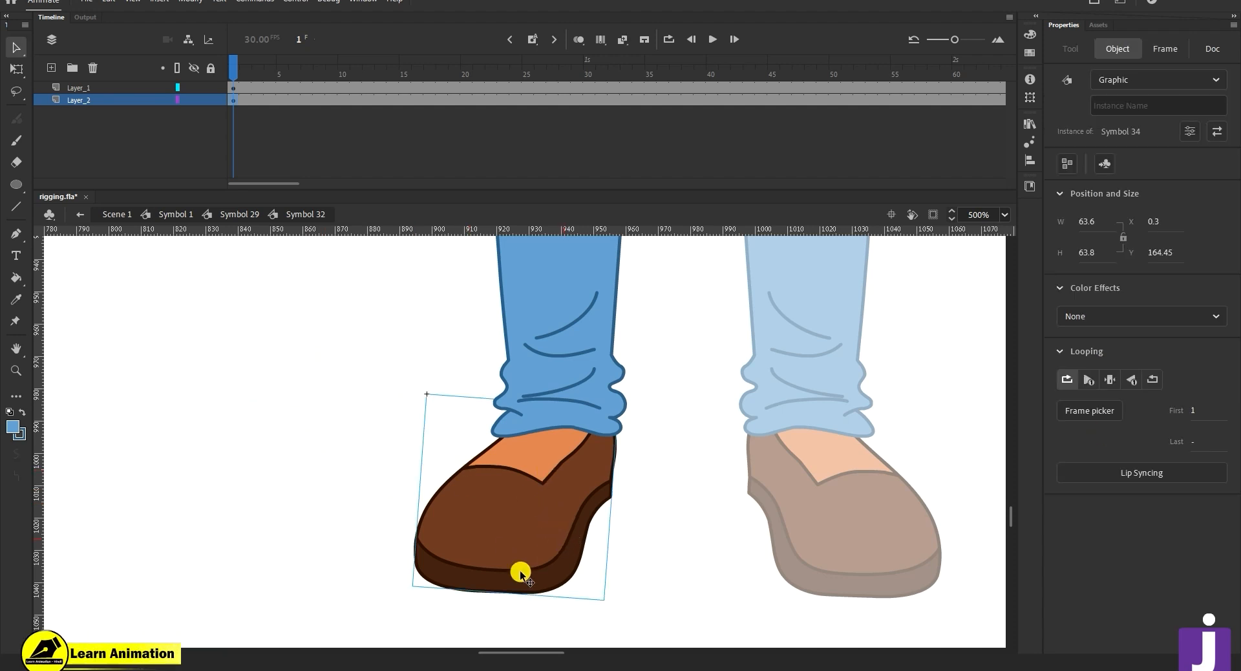
{"action": "double_click", "coordinate": [500, 544]}
{"action": "key", "text": "F8"}
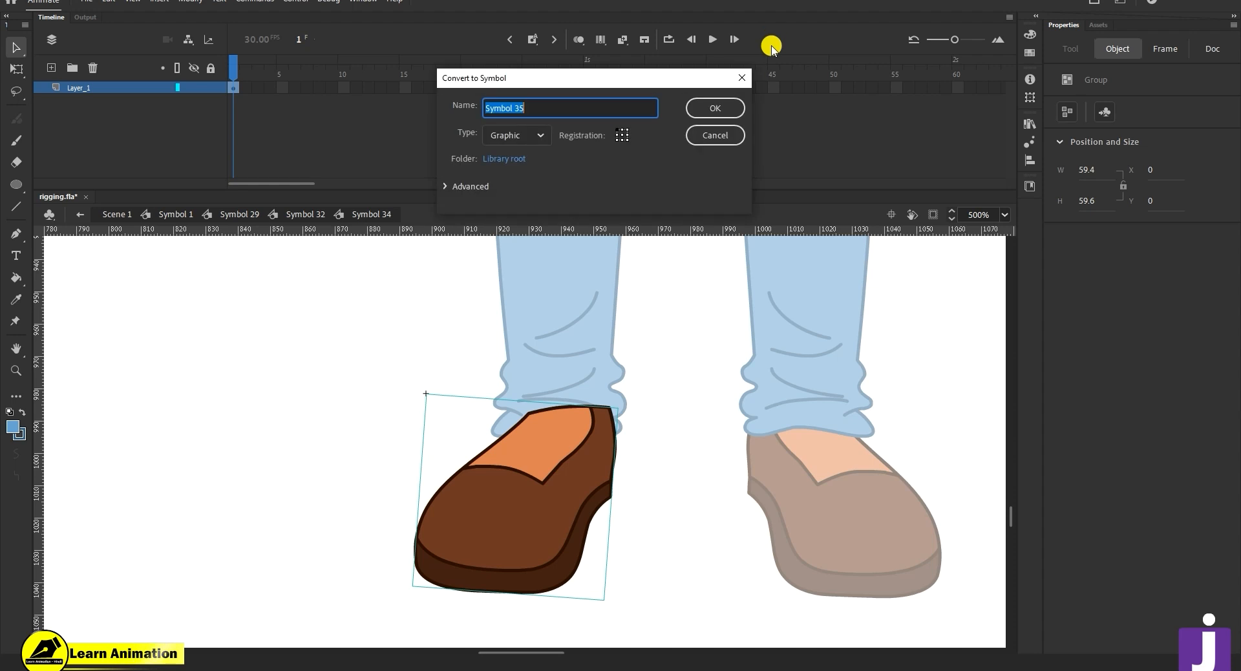
{"action": "left_click", "coordinate": [720, 109]}
{"action": "left_click", "coordinate": [1111, 379]}
- Extend the frames of Layer_1 in the shoe symbol past frame 60
{"action": "left_click", "coordinate": [576, 86]}
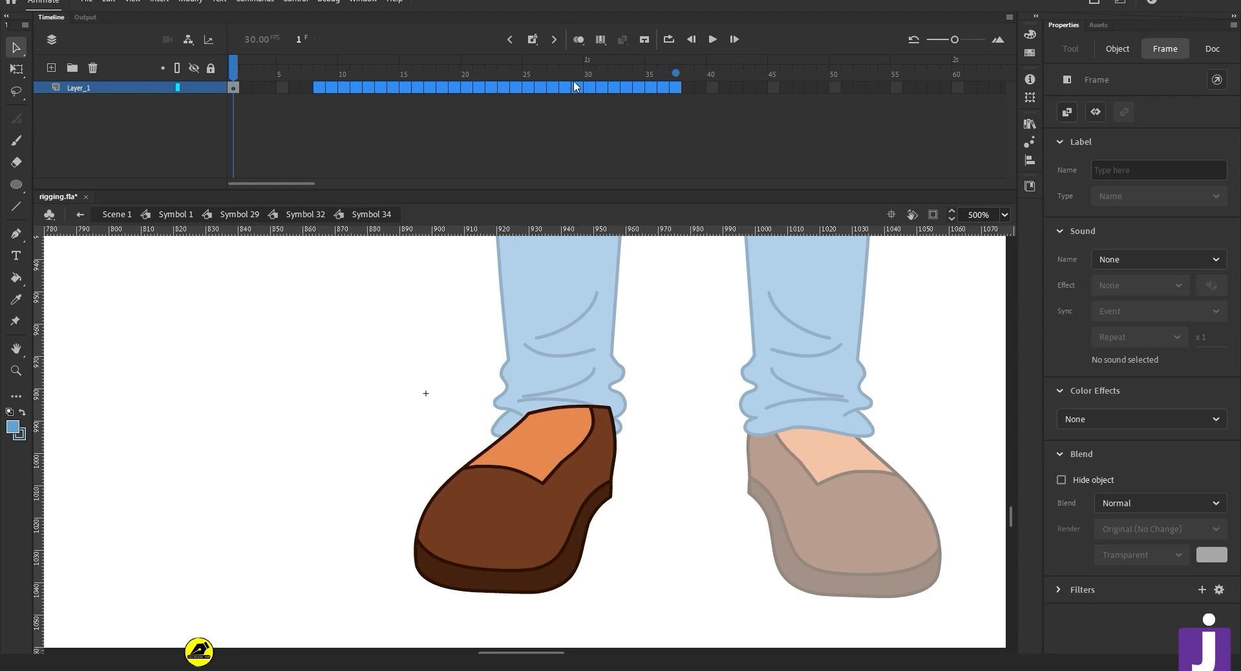
{"action": "left_click", "coordinate": [576, 86]}
{"action": "left_click", "coordinate": [448, 476]}
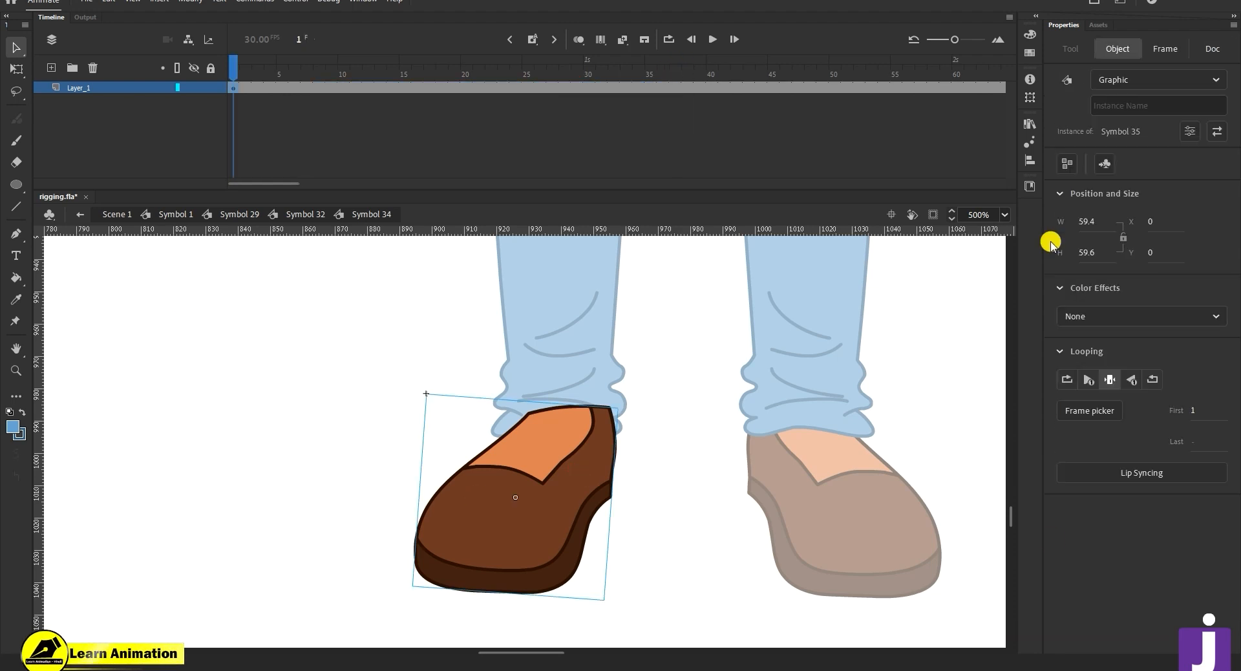
- Exit the nested shoe, lower-leg and leg symbols back to the whole character in Symbol 1
{"action": "double_click", "coordinate": [303, 401]}
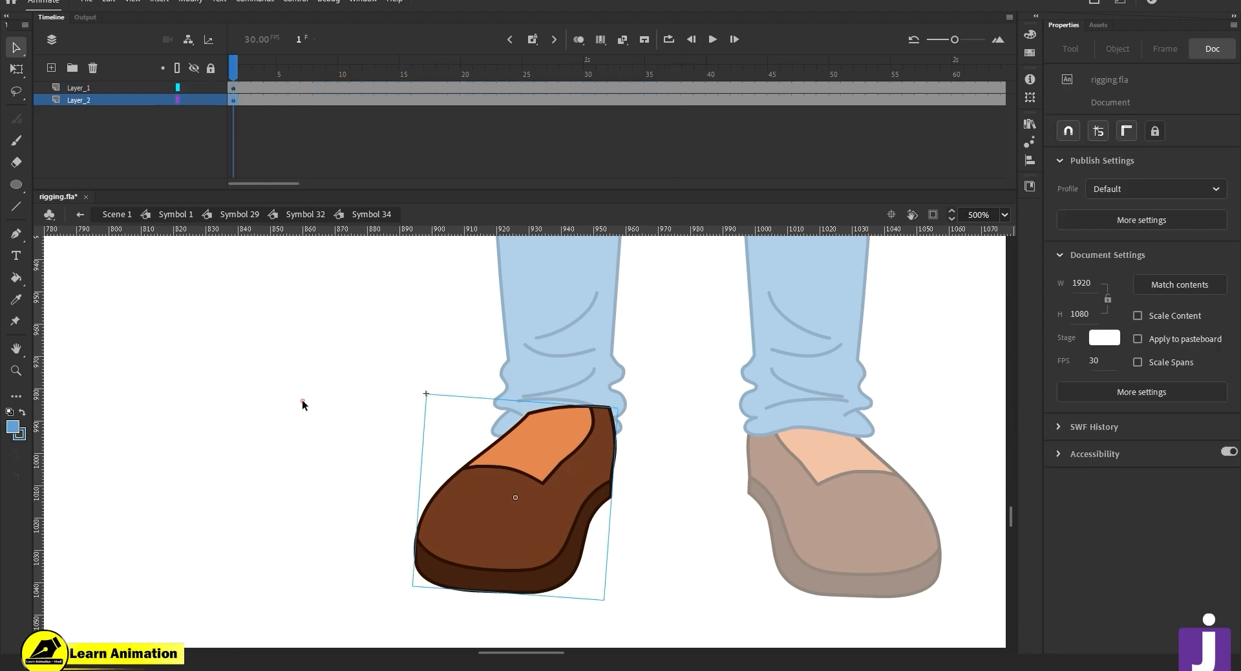
{"action": "key", "text": "z"}
{"action": "left_click", "coordinate": [488, 438], "text": "alt"}
{"action": "left_click", "coordinate": [491, 441], "text": "alt"}
{"action": "left_click", "coordinate": [501, 449], "text": "alt"}
{"action": "left_click_drag", "start_coordinate": [547, 453], "coordinate": [560, 479]}
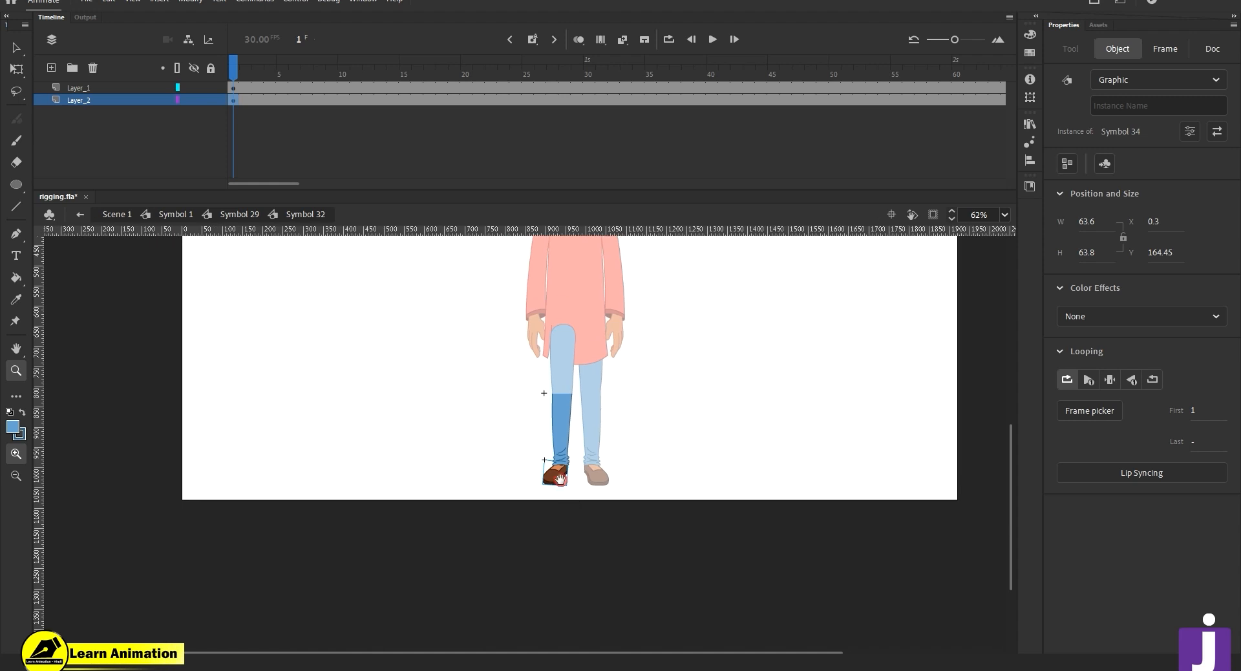
{"action": "key", "text": "v"}
{"action": "double_click", "coordinate": [460, 416]}
{"action": "double_click", "coordinate": [500, 432]}
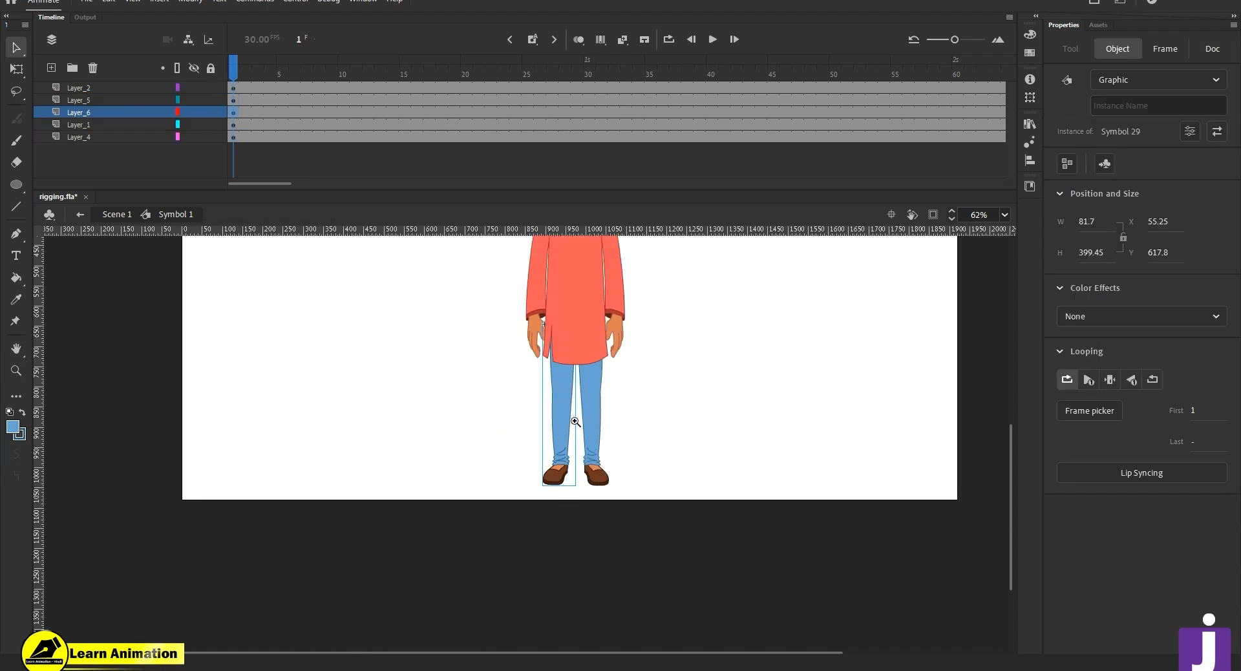
- Try moving the character's left trouser leg and shoe aside together, and undo the move
{"action": "left_click", "coordinate": [575, 421]}
{"action": "key", "text": "v"}
{"action": "left_click", "coordinate": [581, 478]}
{"action": "left_click", "coordinate": [557, 388]}
{"action": "left_click", "coordinate": [565, 532]}
{"action": "left_click_drag", "start_coordinate": [631, 428], "coordinate": [533, 610]}
{"action": "left_click", "coordinate": [514, 569], "text": "shift"}
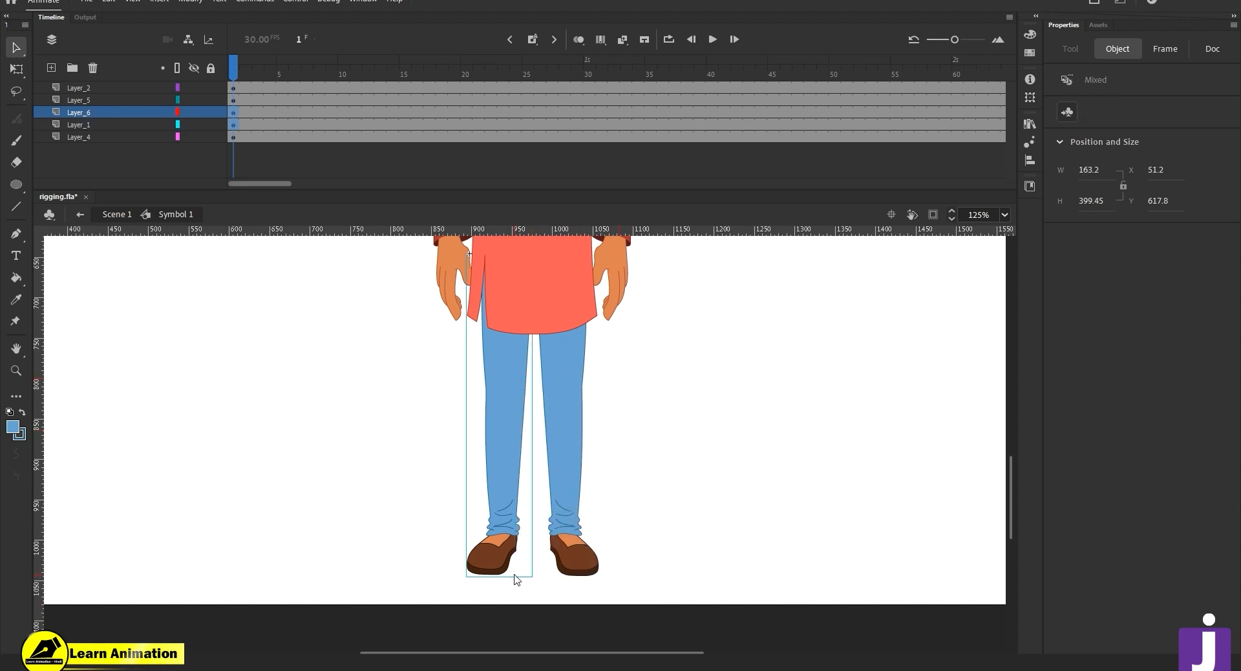
{"action": "left_click_drag", "start_coordinate": [606, 414], "coordinate": [656, 410]}
{"action": "key", "text": "ctrl+z"}
- Try pulling the left trouser leg alone away from its shoe, and undo the move
{"action": "left_click", "coordinate": [673, 429]}
{"action": "left_click", "coordinate": [569, 419]}
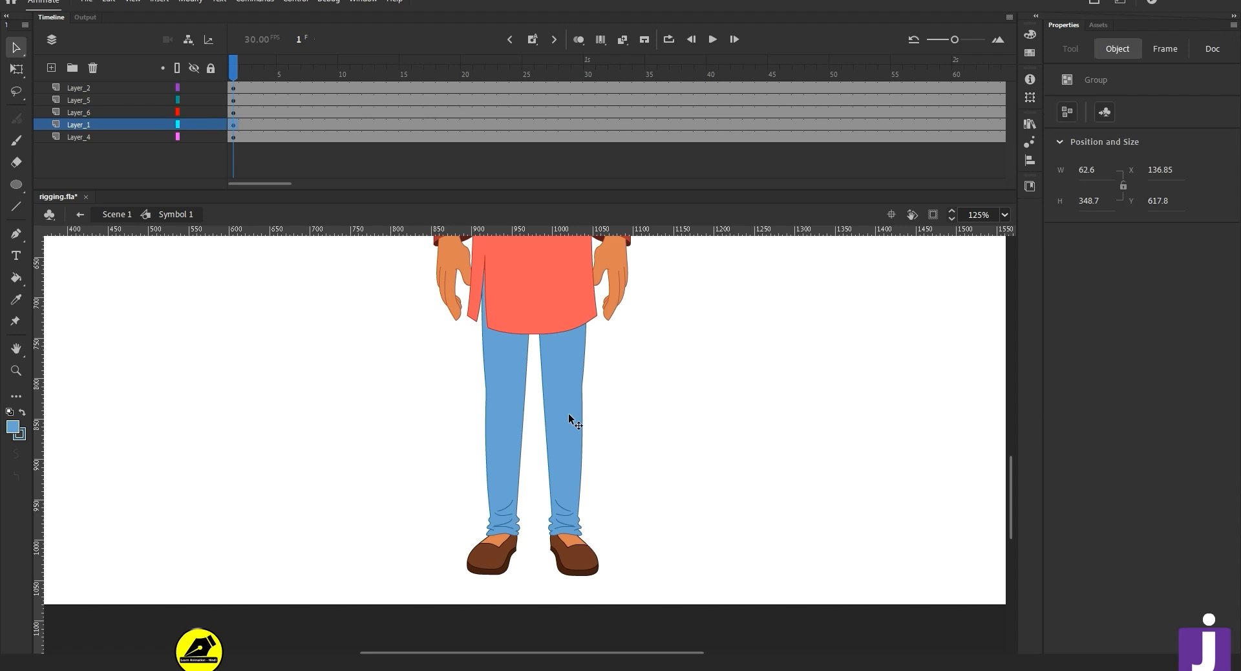
{"action": "left_click_drag", "start_coordinate": [569, 419], "coordinate": [672, 412]}
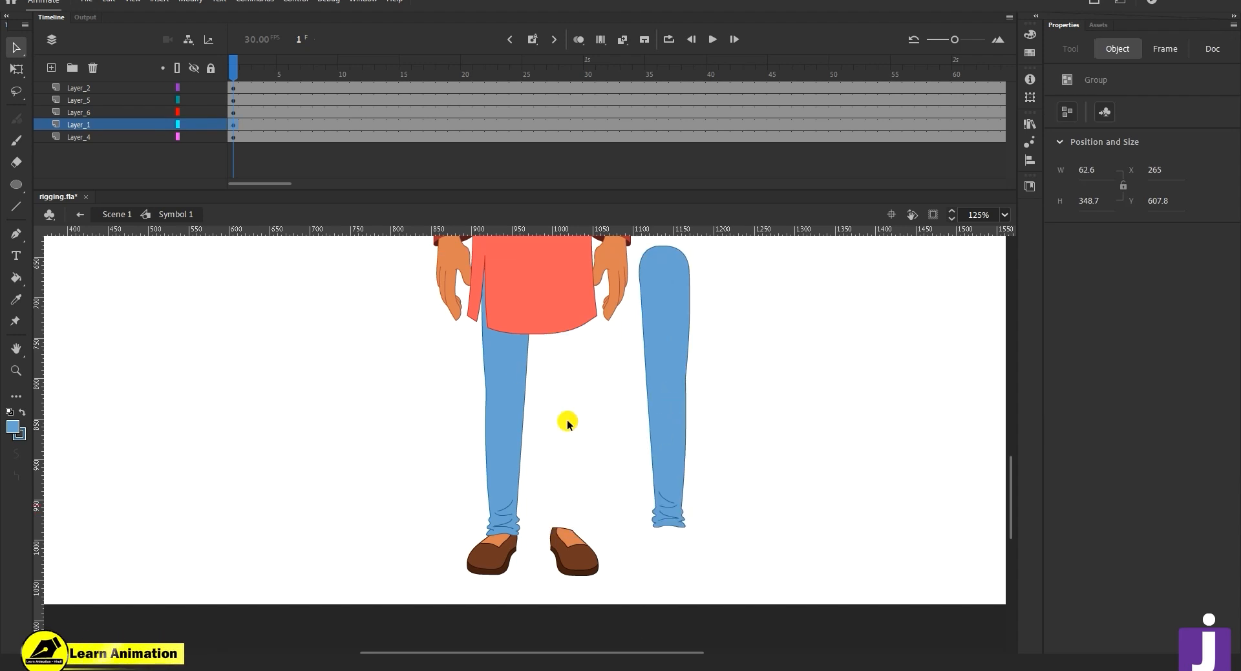
{"action": "key", "text": "ctrl+z"}
- Toggle the visibility of Layer_1 to examine which leg parts it holds
{"action": "left_click", "coordinate": [194, 124]}
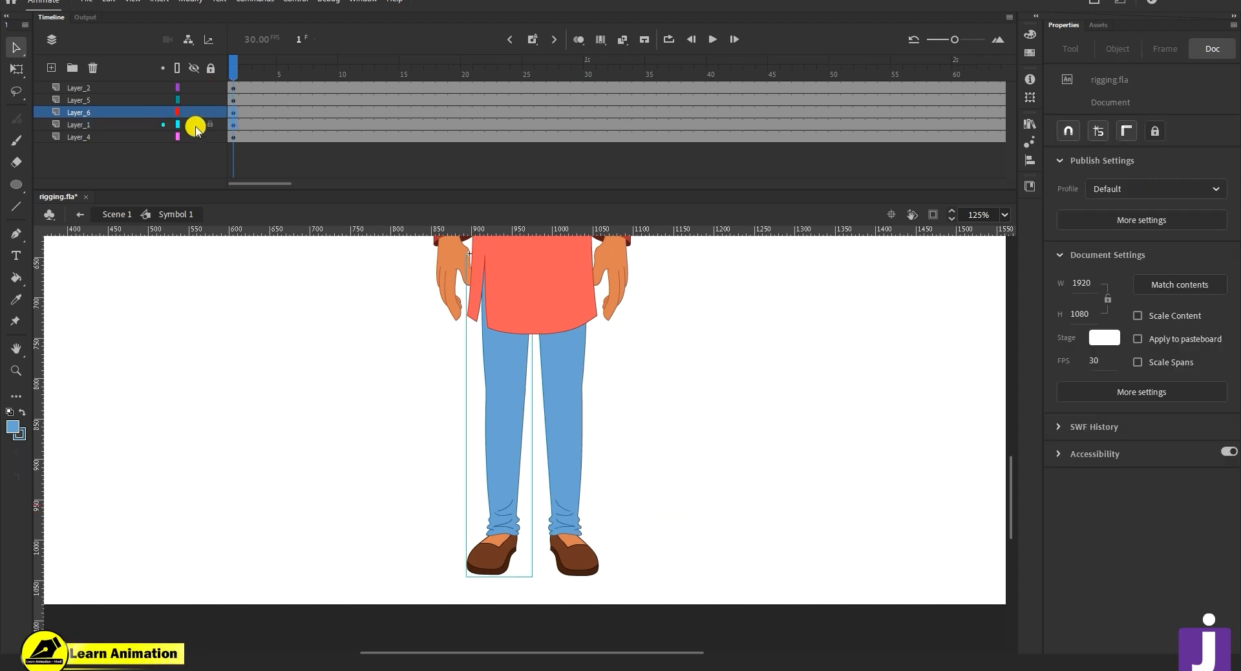
{"action": "left_click", "coordinate": [194, 125]}
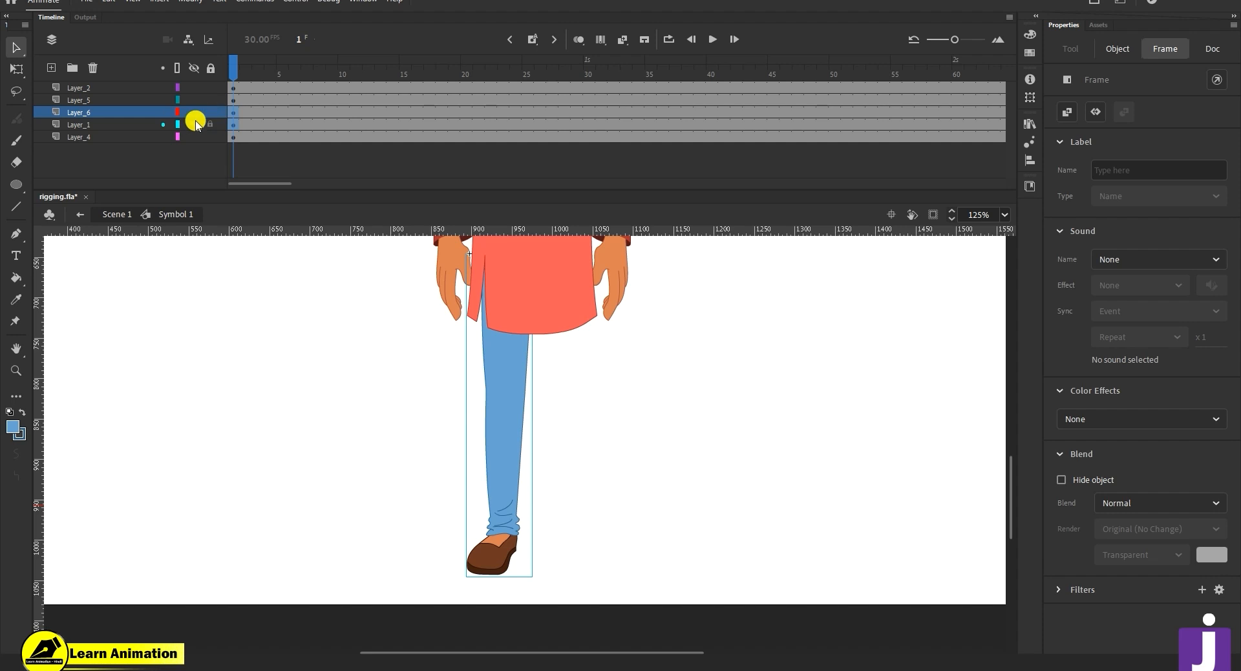
{"action": "left_click", "coordinate": [195, 124]}
{"action": "left_click", "coordinate": [194, 125]}
{"action": "left_click", "coordinate": [194, 124]}
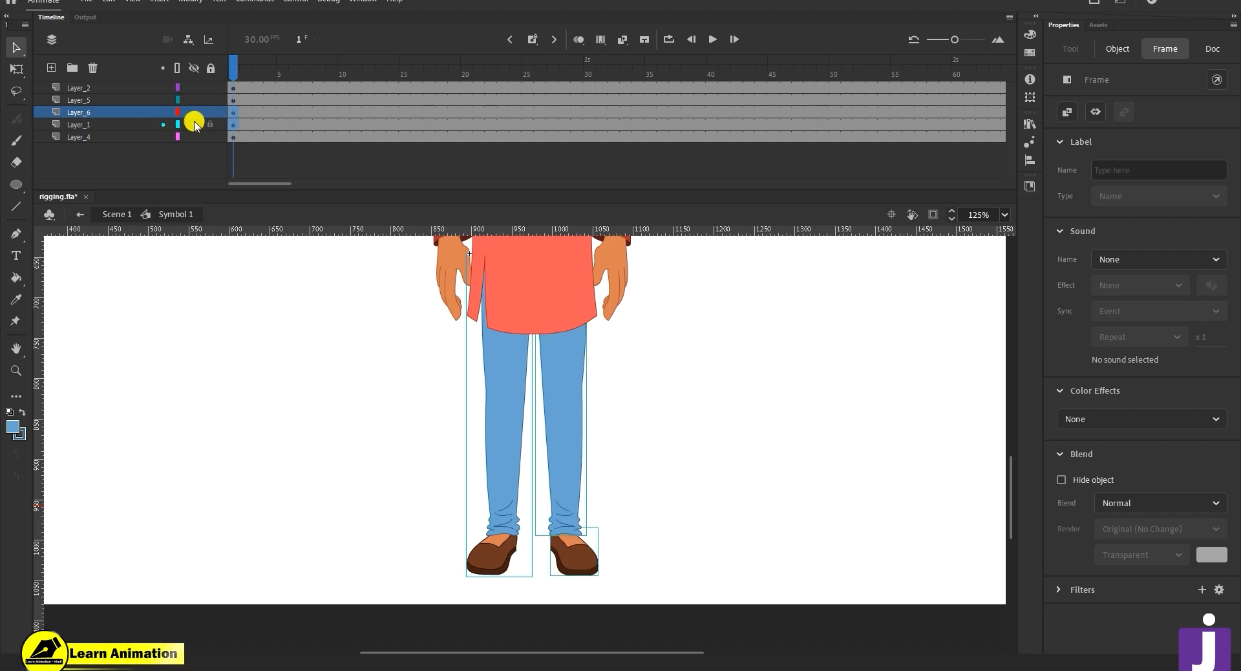
{"action": "left_click", "coordinate": [247, 126]}
{"action": "left_click", "coordinate": [201, 124]}
{"action": "left_click", "coordinate": [194, 124]}
{"action": "left_click", "coordinate": [194, 124]}
- Convert the left trouser leg and shoe on Layer_1 into one graphic symbol
{"action": "left_click", "coordinate": [233, 124]}
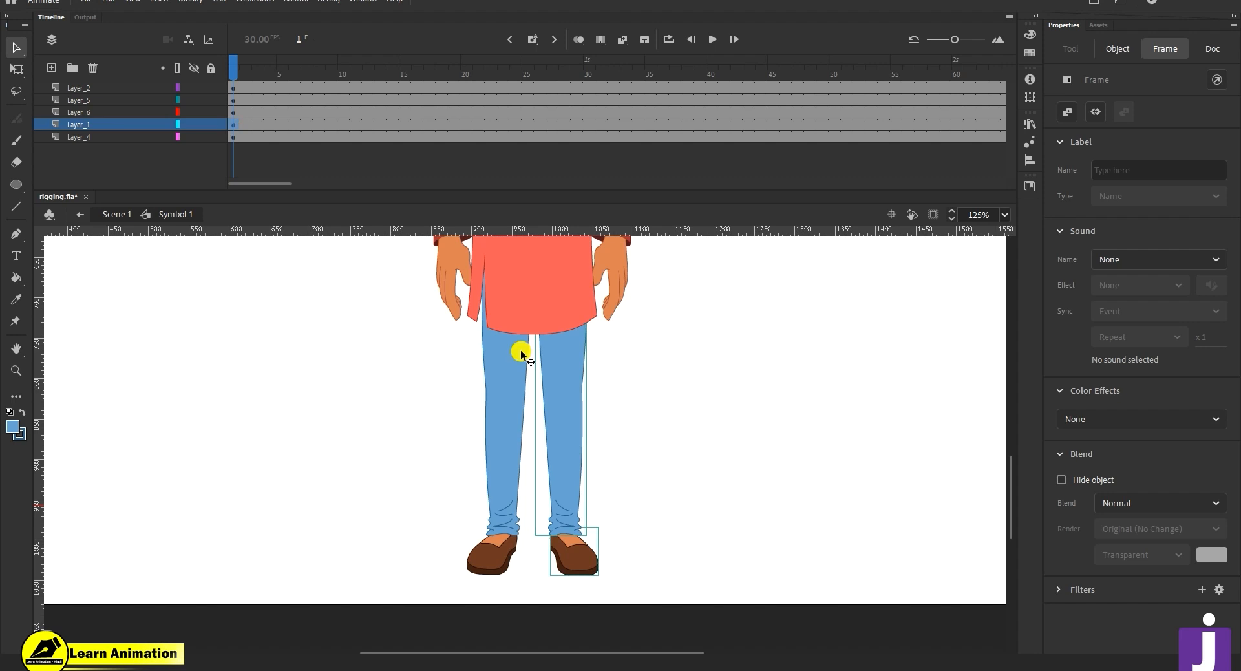
{"action": "key", "text": "F8"}
{"action": "left_click", "coordinate": [714, 104]}
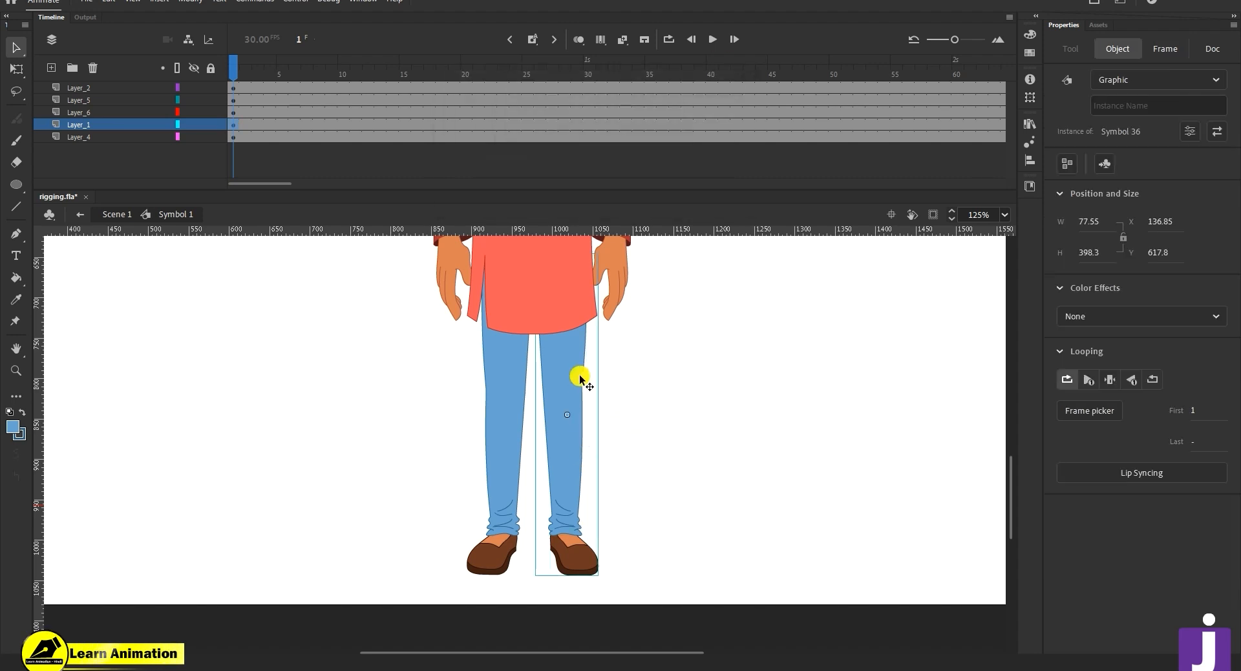
- Copy the rigged right leg symbol and paste it in place on Layer_1
{"action": "left_click", "coordinate": [512, 442]}
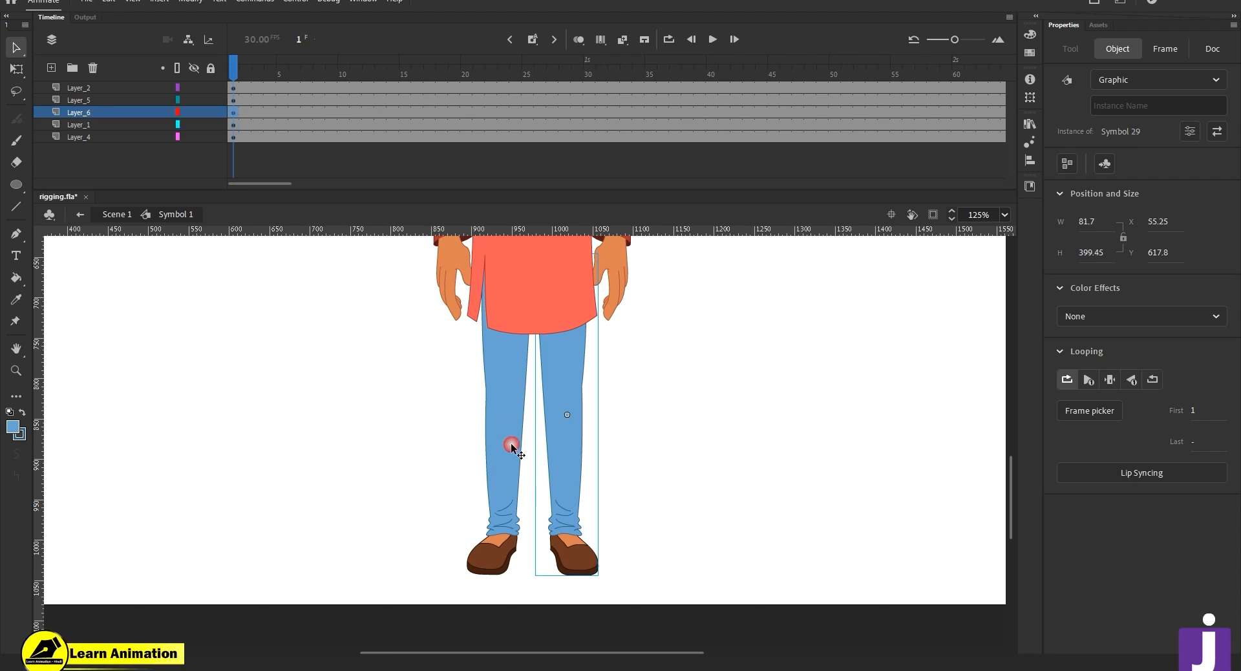
{"action": "left_click", "coordinate": [662, 419]}
{"action": "right_click", "coordinate": [653, 355]}
{"action": "left_click", "coordinate": [584, 363]}
{"action": "right_click", "coordinate": [687, 362]}
{"action": "left_click", "coordinate": [742, 412]}
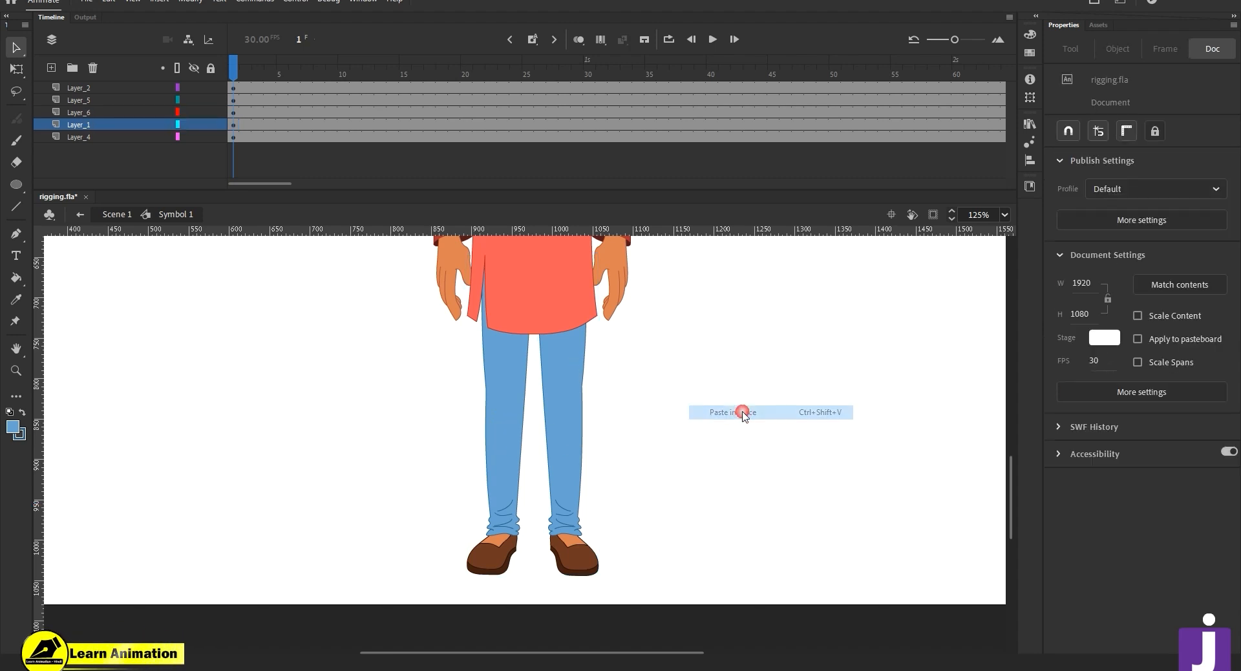
- Flip the right leg symbol on Layer_6 horizontally
{"action": "left_click", "coordinate": [510, 446]}
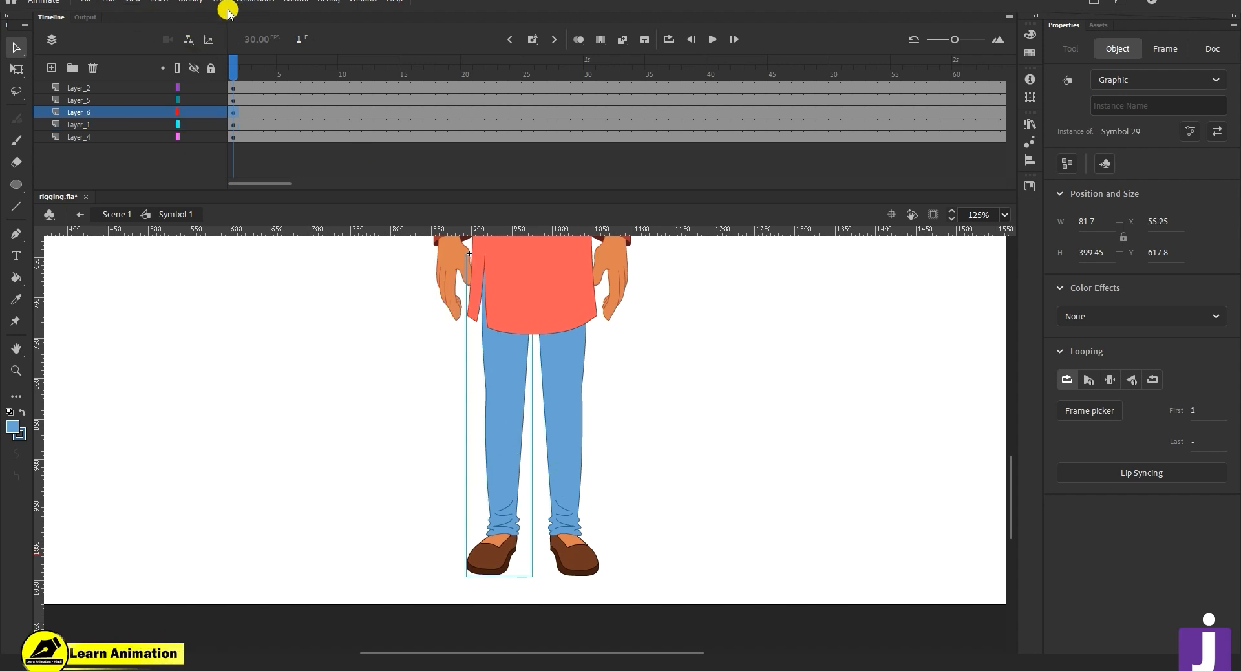
{"action": "left_click", "coordinate": [193, 7]}
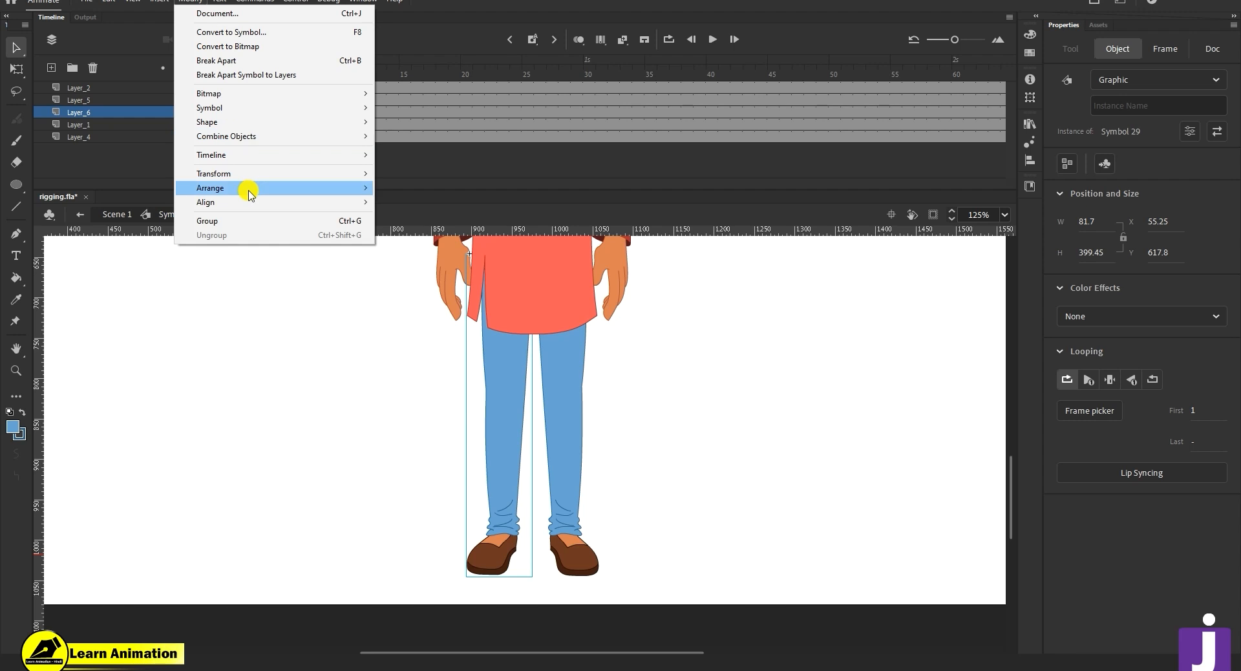
{"action": "mouse_move", "coordinate": [249, 187]}
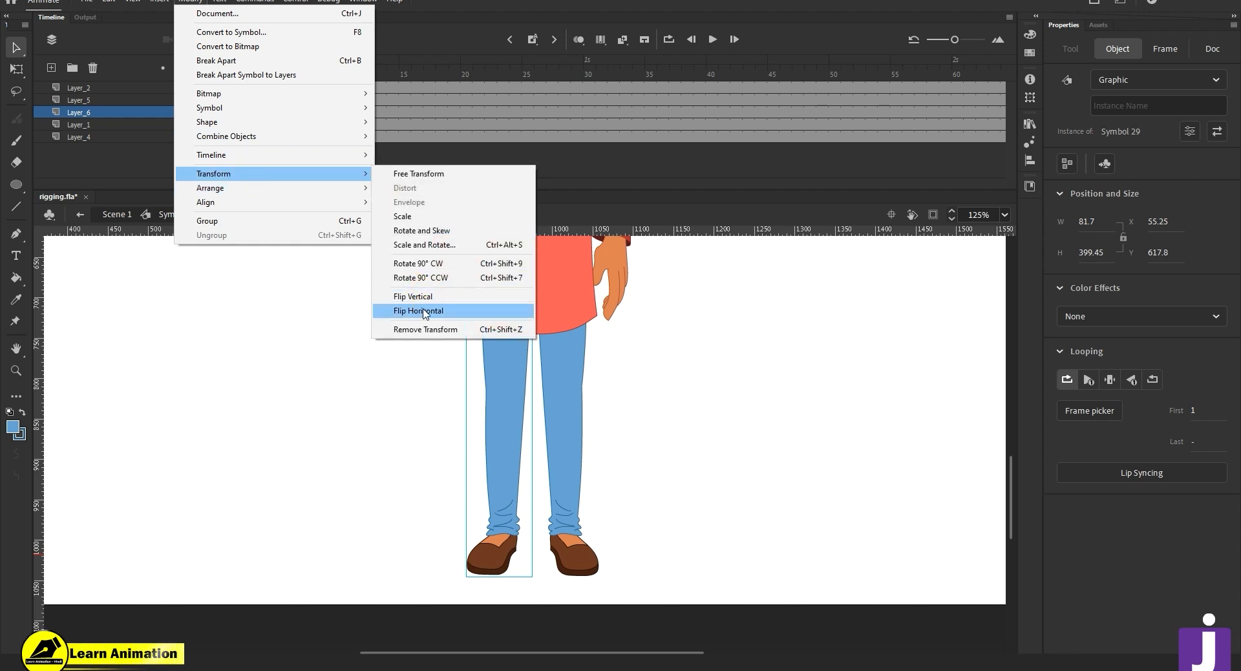
{"action": "left_click", "coordinate": [417, 312]}
- Nudge the flipped leg sideways until it lines up over the original left leg, at X 214.45
{"action": "key", "text": "shift+Right"}
{"action": "key", "text": "shift+Right"}
{"action": "key", "text": "shift+Right"}
{"action": "key", "text": "shift+Right"}
{"action": "key", "text": "shift+Right"}
{"action": "key", "text": "shift+Right"}
{"action": "key", "text": "shift+Right"}
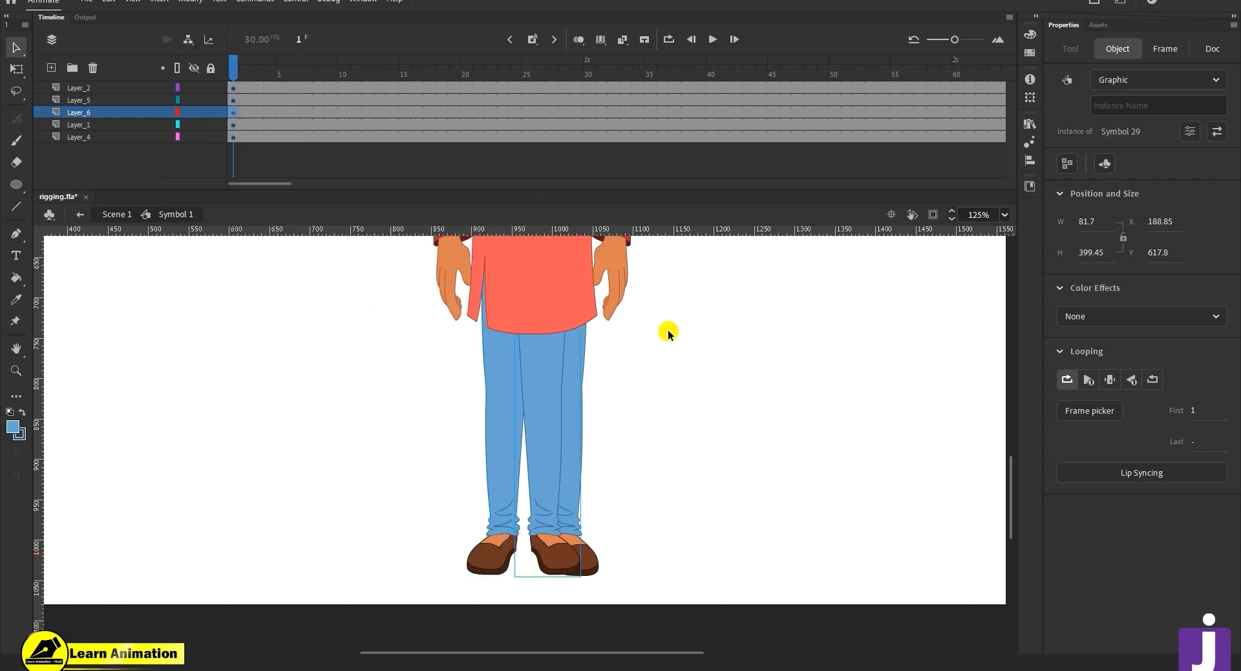
{"action": "key", "text": "Right"}
{"action": "key", "text": "Right"}
{"action": "key", "text": "Right"}
{"action": "key", "text": "Right"}
{"action": "key", "text": "Right"}
{"action": "key", "text": "Right"}
{"action": "key", "text": "Right"}
{"action": "key", "text": "Right"}
{"action": "key", "text": "Right"}
{"action": "key", "text": "Right"}
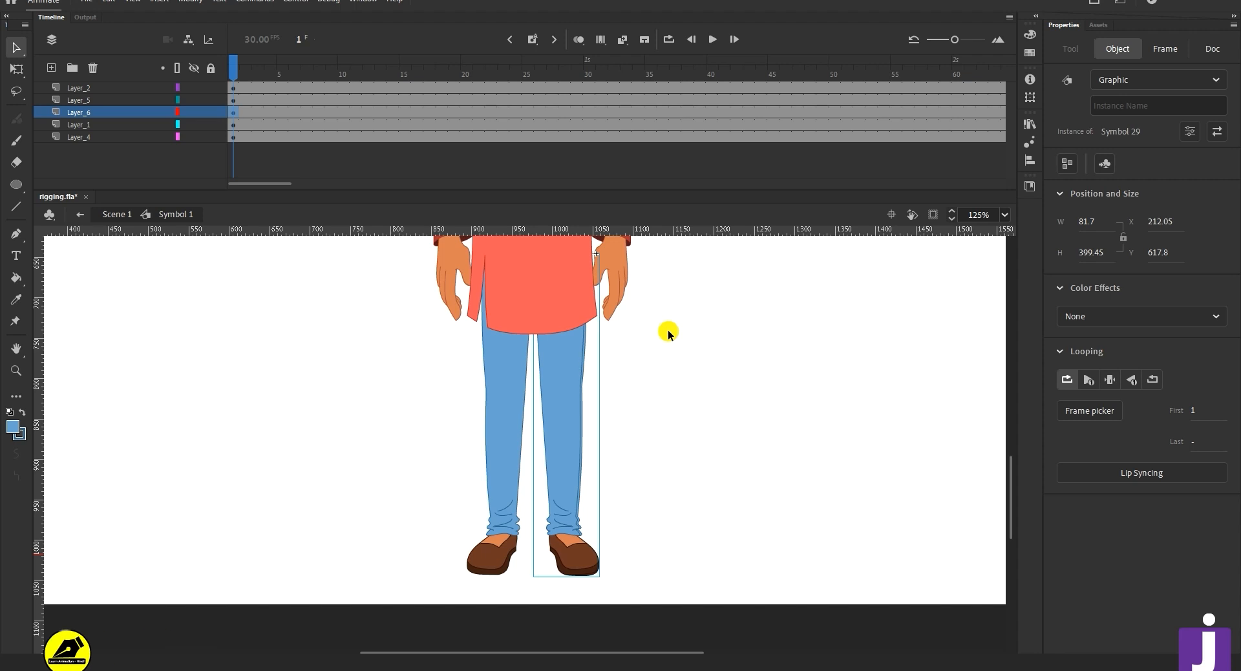
{"action": "key", "text": "Left"}
{"action": "key", "text": "Left"}
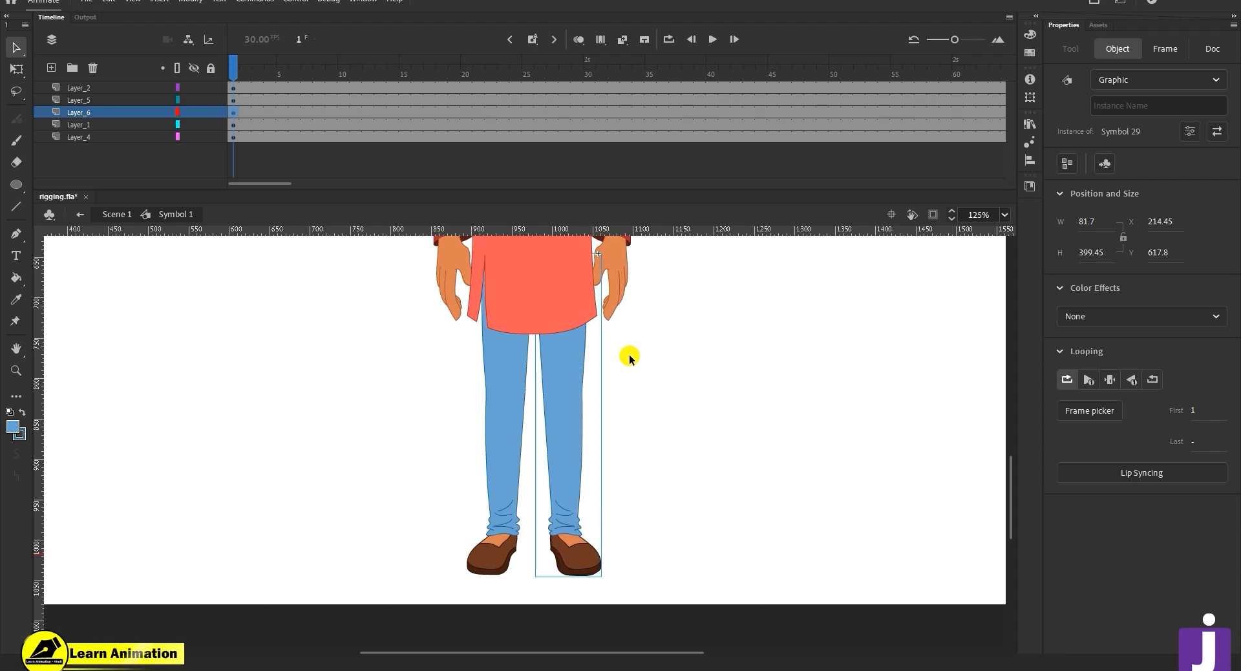
- Compare the original left leg symbol on Layer_1 with the mirrored leg symbol on Layer_6
{"action": "left_click_drag", "start_coordinate": [678, 430], "coordinate": [541, 547]}
{"action": "left_click", "coordinate": [567, 451]}
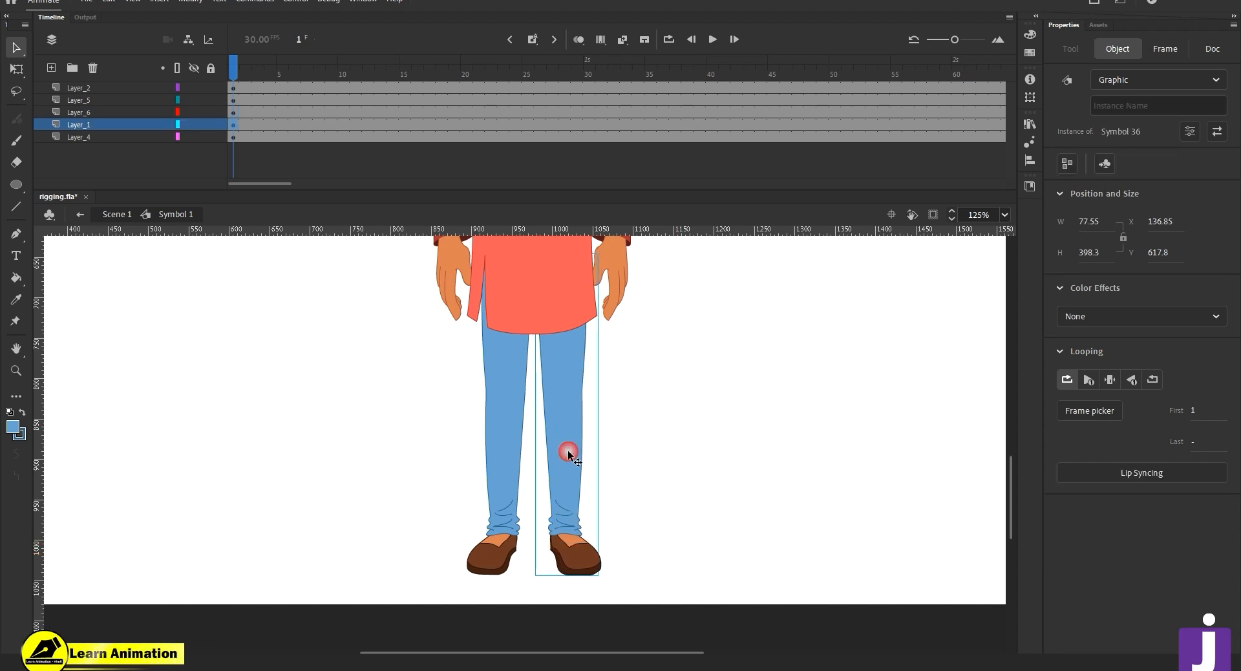
{"action": "left_click", "coordinate": [579, 494]}
{"action": "left_click", "coordinate": [581, 493]}
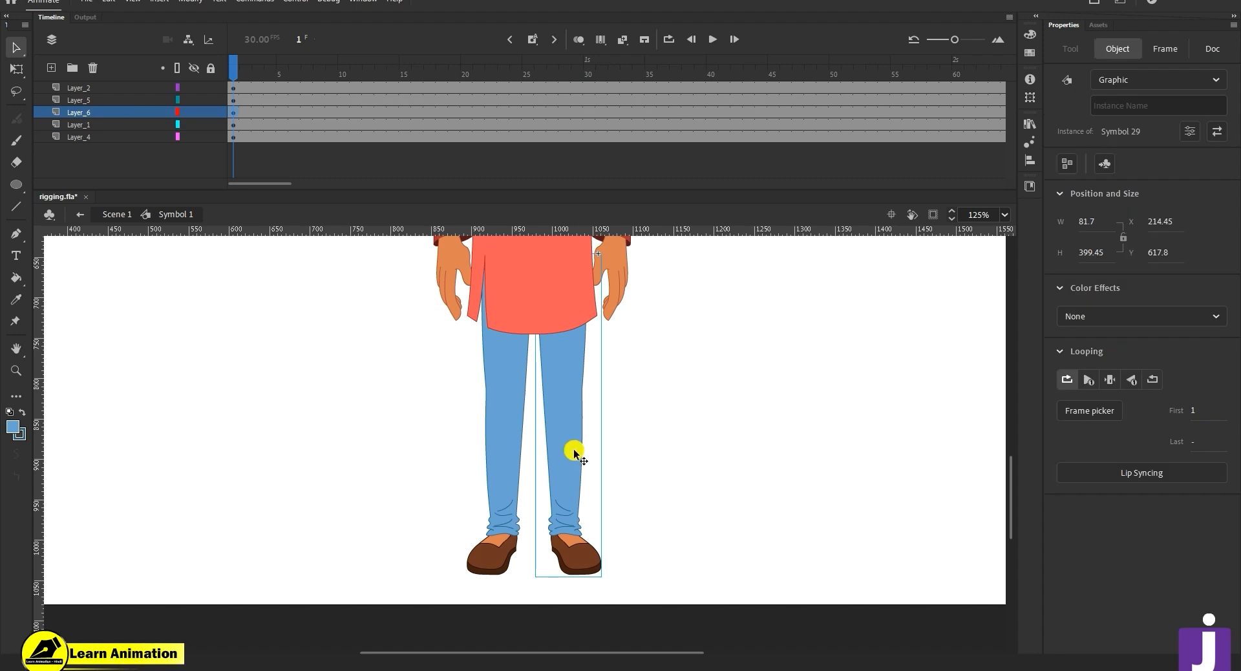
- Fit the whole character in view and shorten the timeline area to enlarge the stage
{"action": "left_click", "coordinate": [706, 429]}
{"action": "key", "text": "z"}
{"action": "left_click", "coordinate": [521, 435], "text": "alt"}
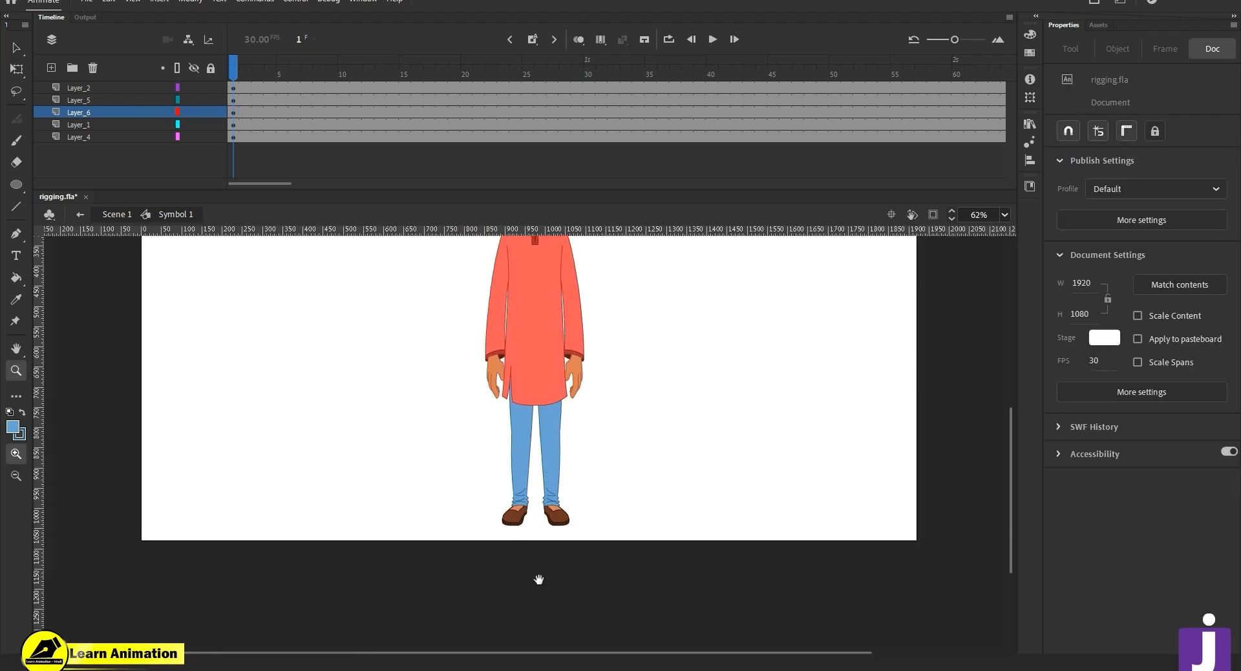
{"action": "scroll", "coordinate": [539, 579], "scroll_direction": "up", "scroll_amount": 3}
{"action": "left_click", "coordinate": [527, 456], "text": "alt"}
{"action": "left_click", "coordinate": [530, 455]}
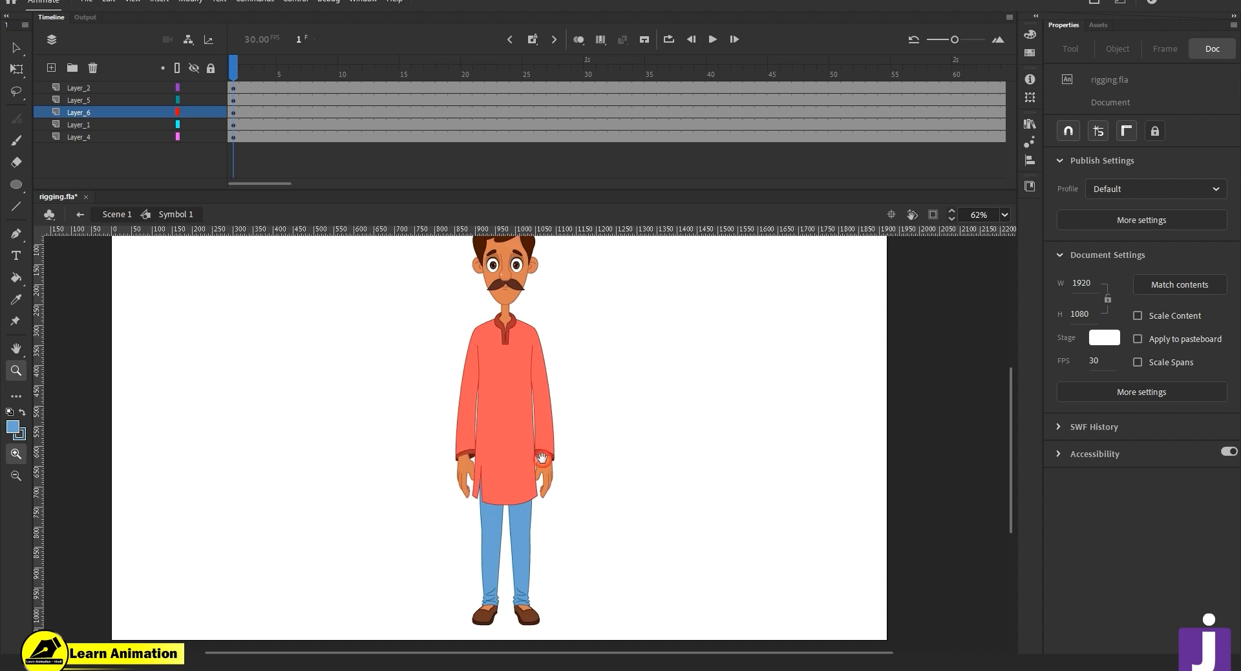
{"action": "key", "text": "v"}
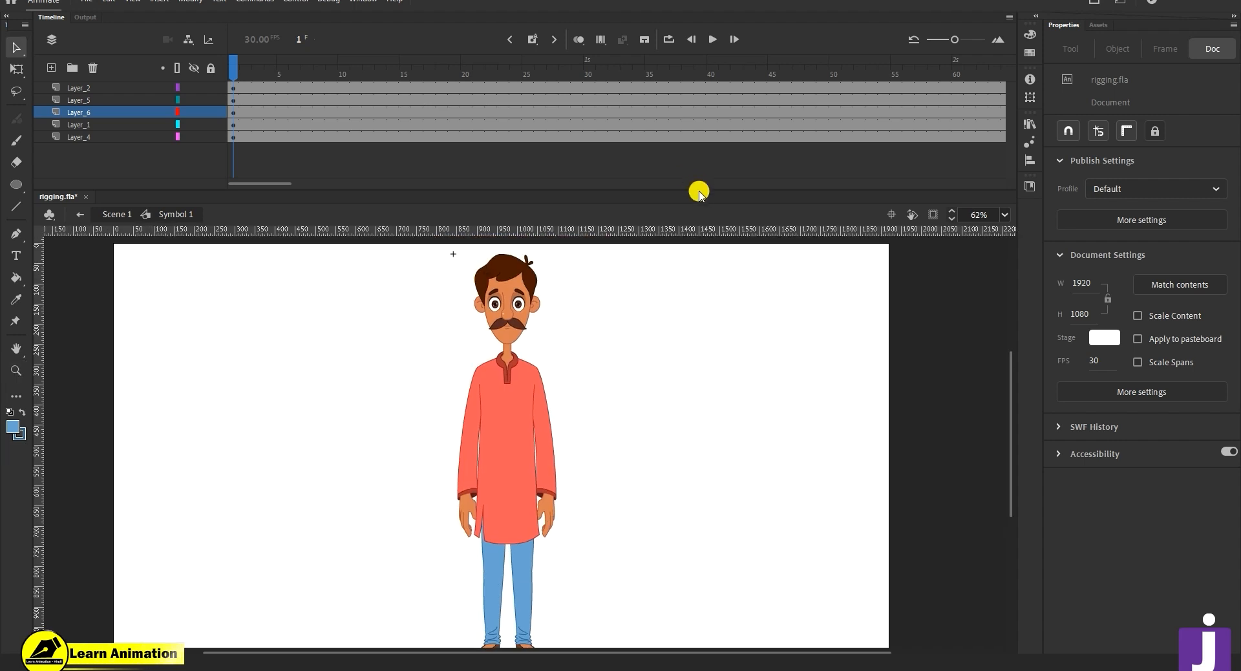
{"action": "left_click_drag", "start_coordinate": [704, 188], "coordinate": [705, 129]}
{"action": "mouse_move", "coordinate": [632, 468]}
{"action": "left_mouse_down"}
{"action": "mouse_move", "coordinate": [646, 487]}
{"action": "mouse_move", "coordinate": [647, 463]}
{"action": "left_mouse_up"}
- Select the character's body parts to check their symbols, and unlock all layers inside Symbol 1
{"action": "left_click_drag", "start_coordinate": [430, 209], "coordinate": [680, 588]}
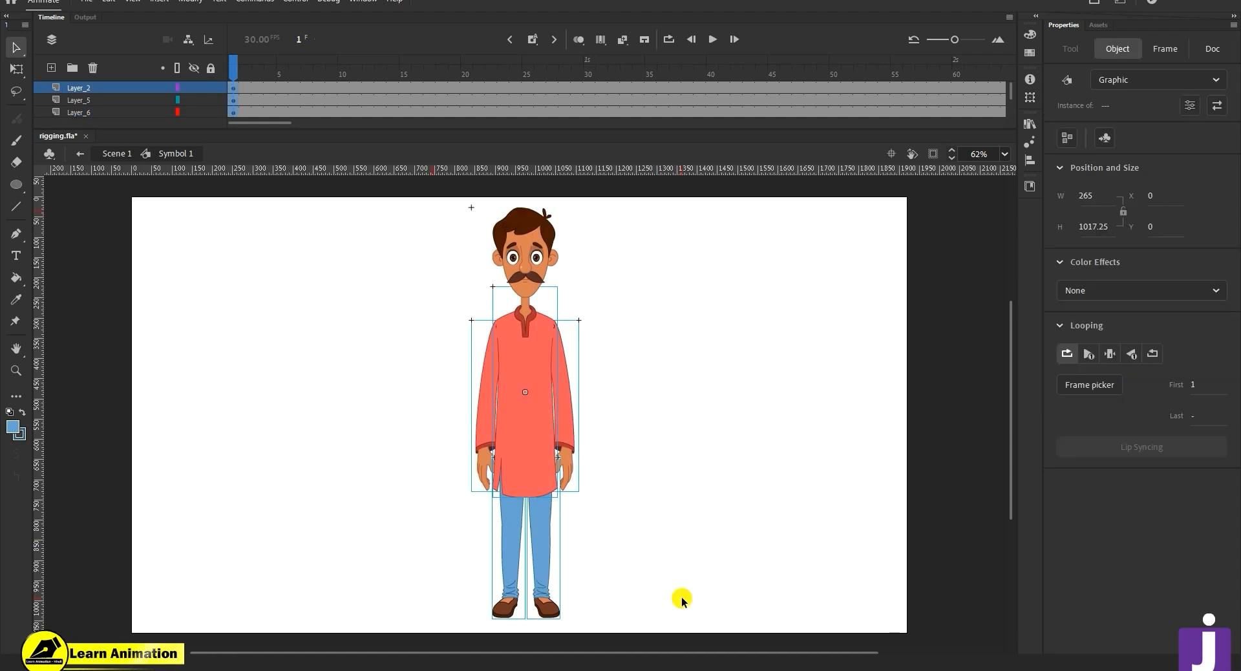
{"action": "left_click", "coordinate": [213, 68]}
{"action": "left_click", "coordinate": [212, 68]}
{"action": "left_click", "coordinate": [400, 360]}
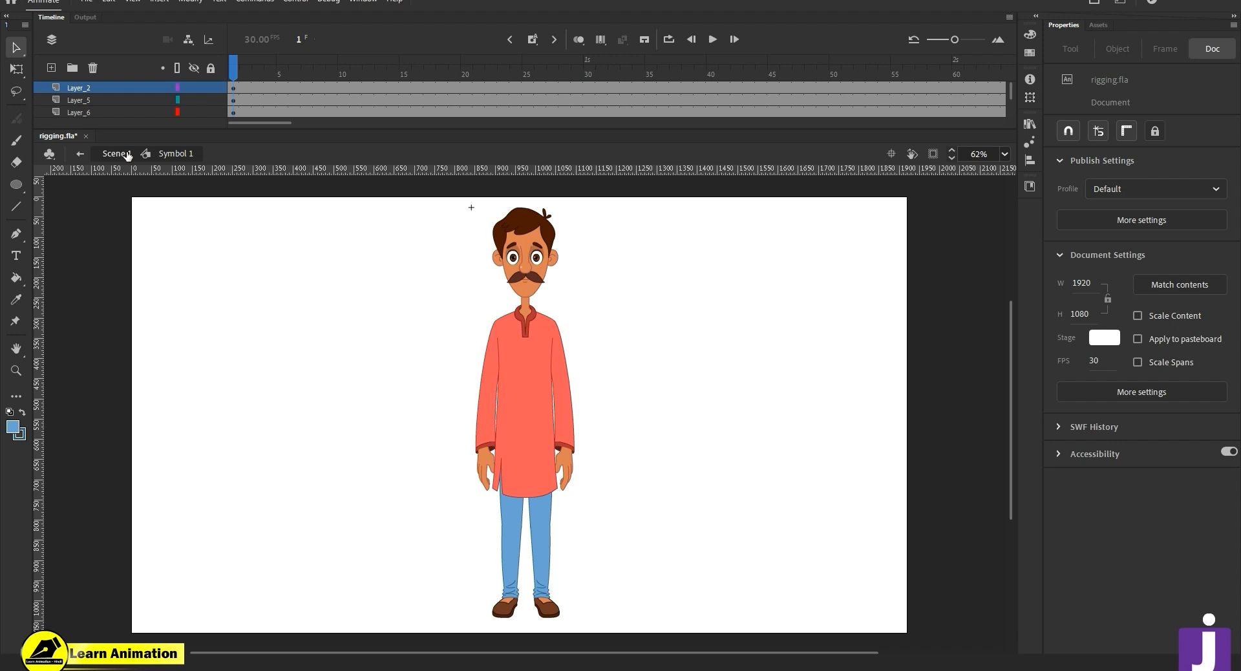
- Return to Scene 1 and insert frames on Layer_1 to extend the character past frame 60
{"action": "left_click", "coordinate": [127, 155]}
{"action": "left_click_drag", "start_coordinate": [476, 88], "coordinate": [773, 98]}
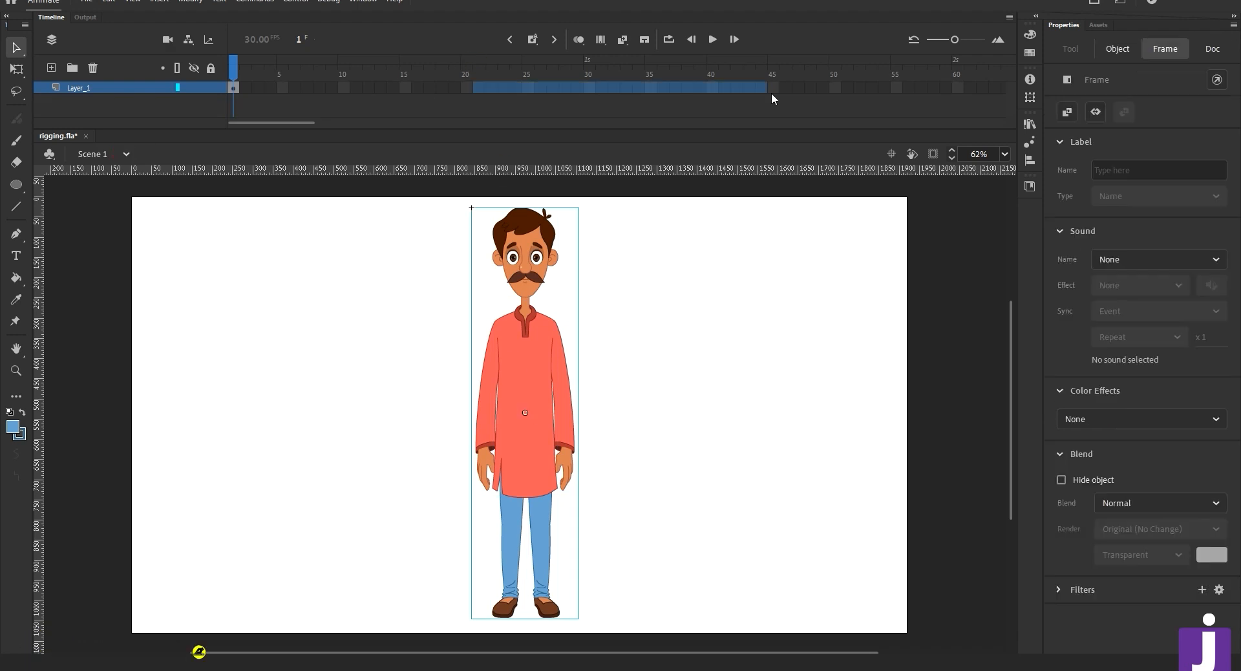
{"action": "key", "text": "F5"}
{"action": "left_click", "coordinate": [61, 150]}
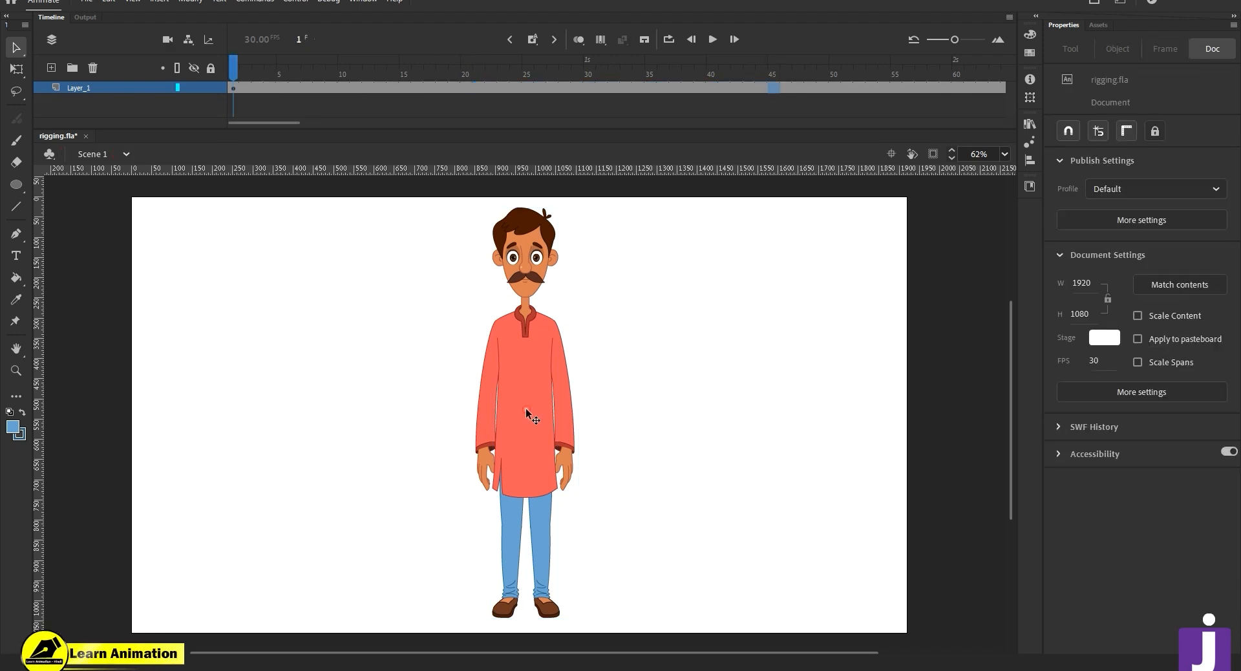
- Open the character's Symbol 1 for editing and select all of its body parts, including the head
{"action": "left_click", "coordinate": [526, 411]}
{"action": "left_click", "coordinate": [542, 378]}
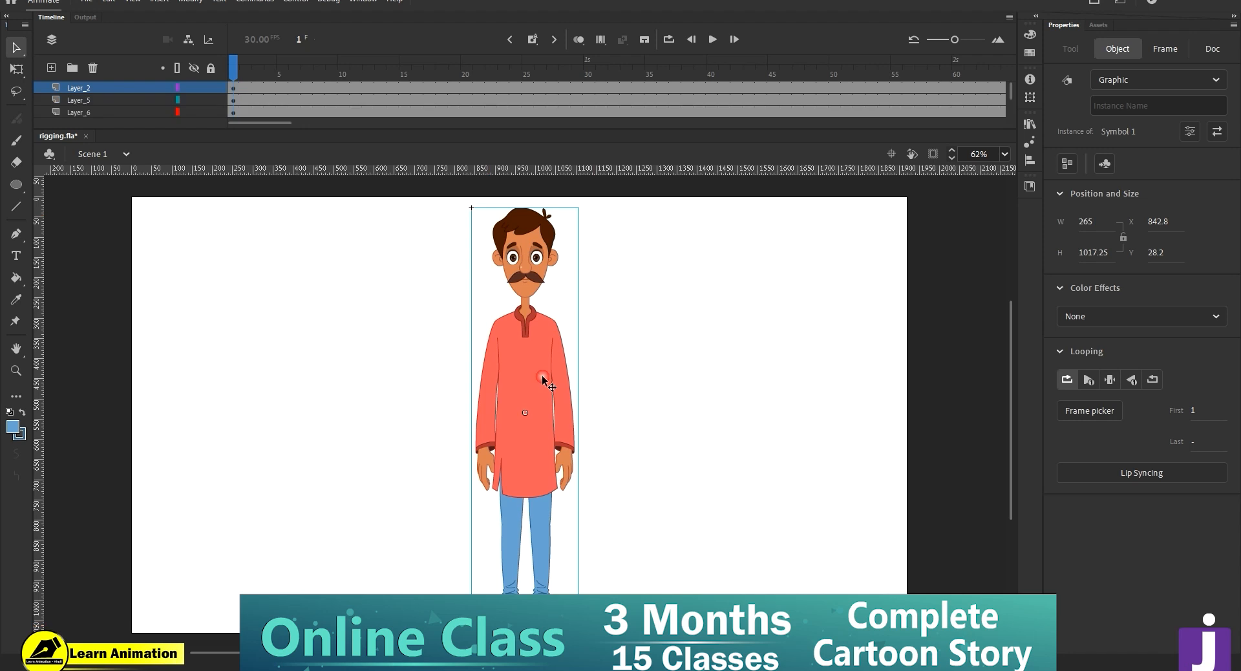
{"action": "double_click", "coordinate": [542, 377]}
{"action": "left_click_drag", "start_coordinate": [415, 205], "coordinate": [632, 595]}
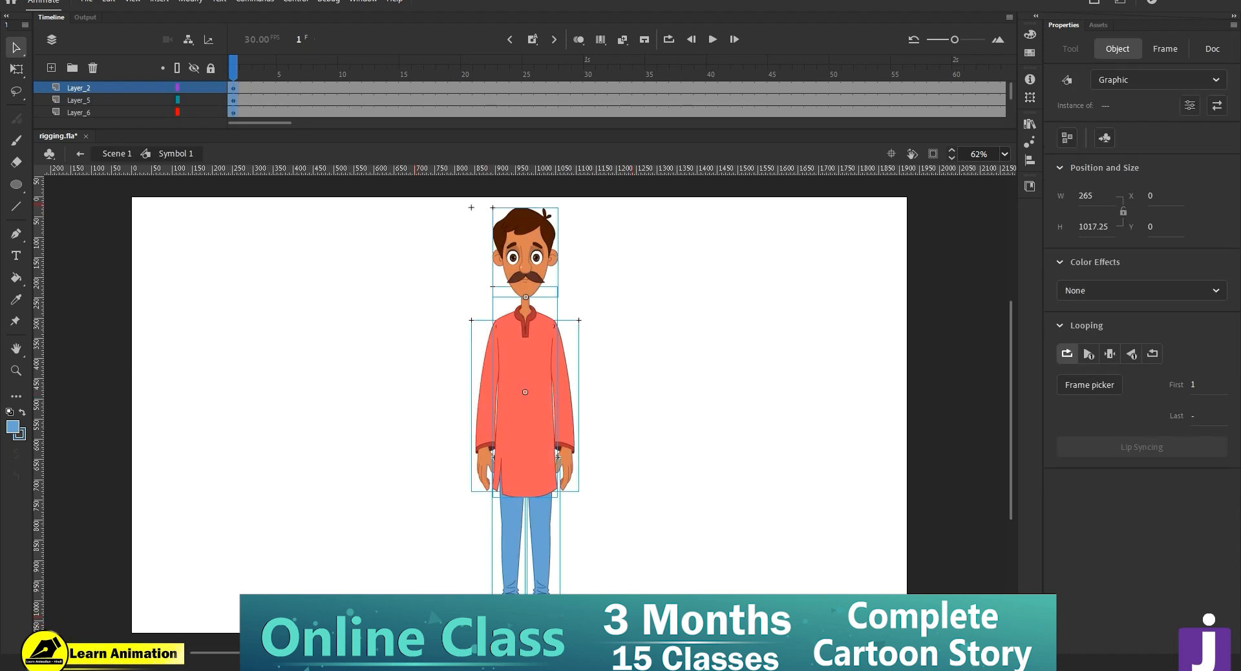